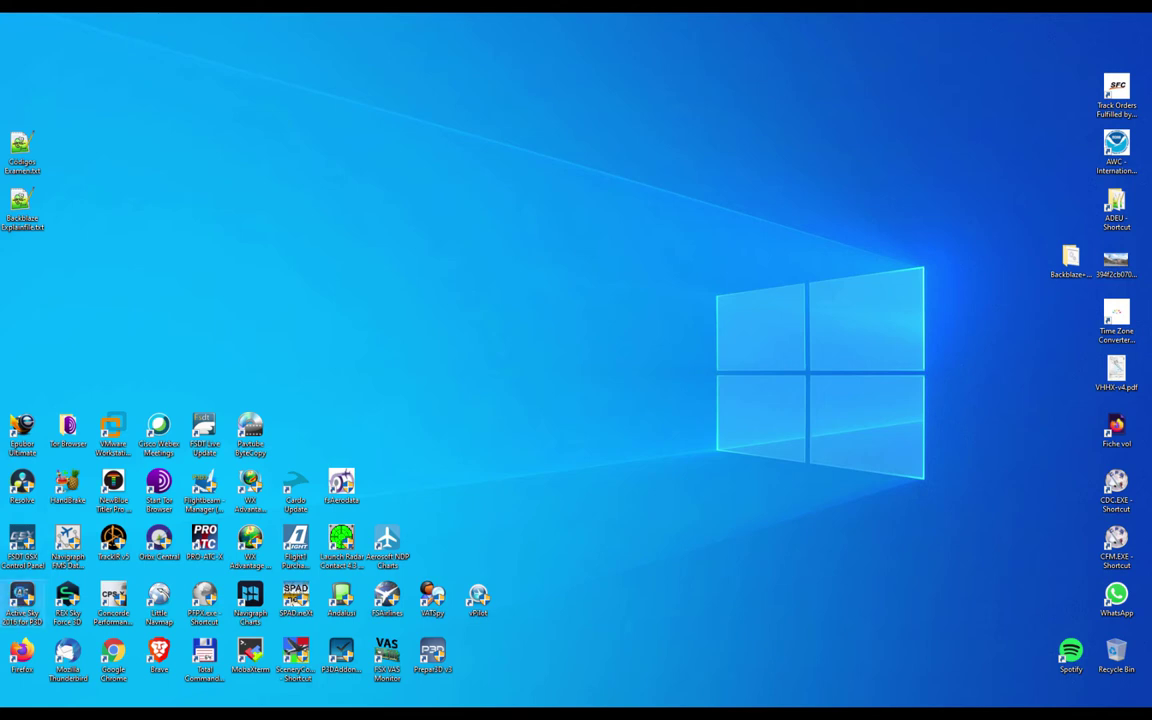
Launch Active Sky 2016 for P3D and REX Sky Force 3D as administrator, and select the Concorde Performance System shortcut on the desktop
{"action": "right_click", "coordinate": [16, 538]}
{"action": "left_click", "coordinate": [136, 371]}
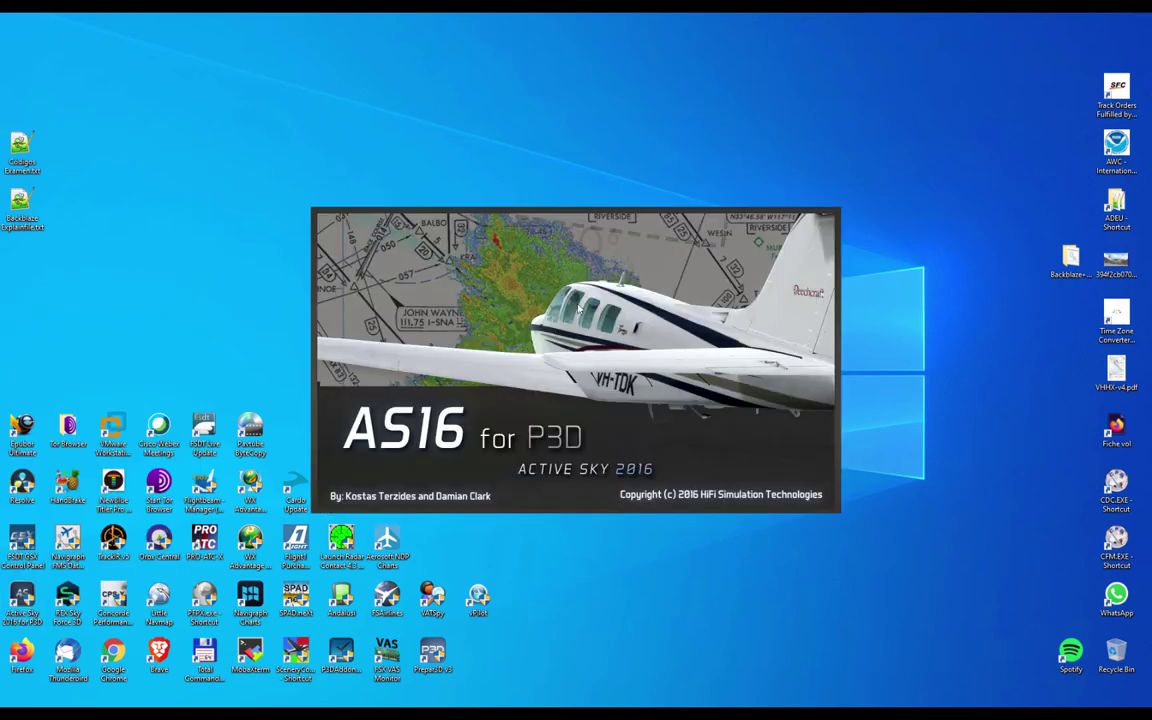
{"action": "right_click", "coordinate": [64, 596]}
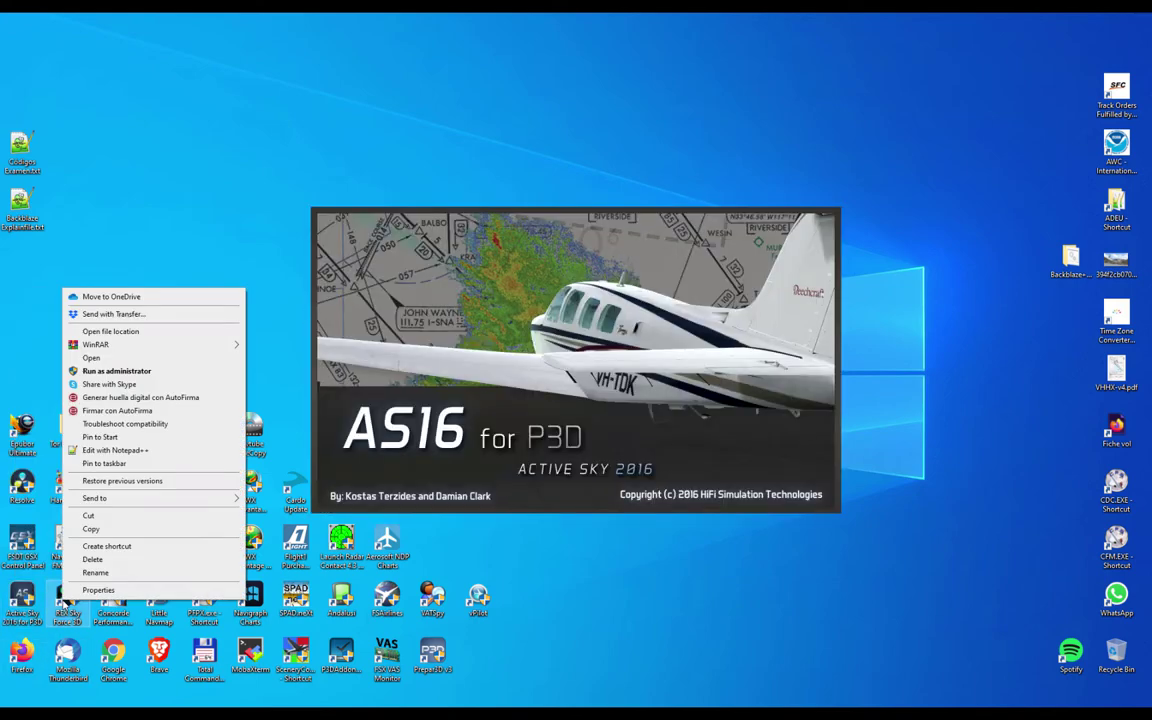
{"action": "left_click", "coordinate": [153, 371]}
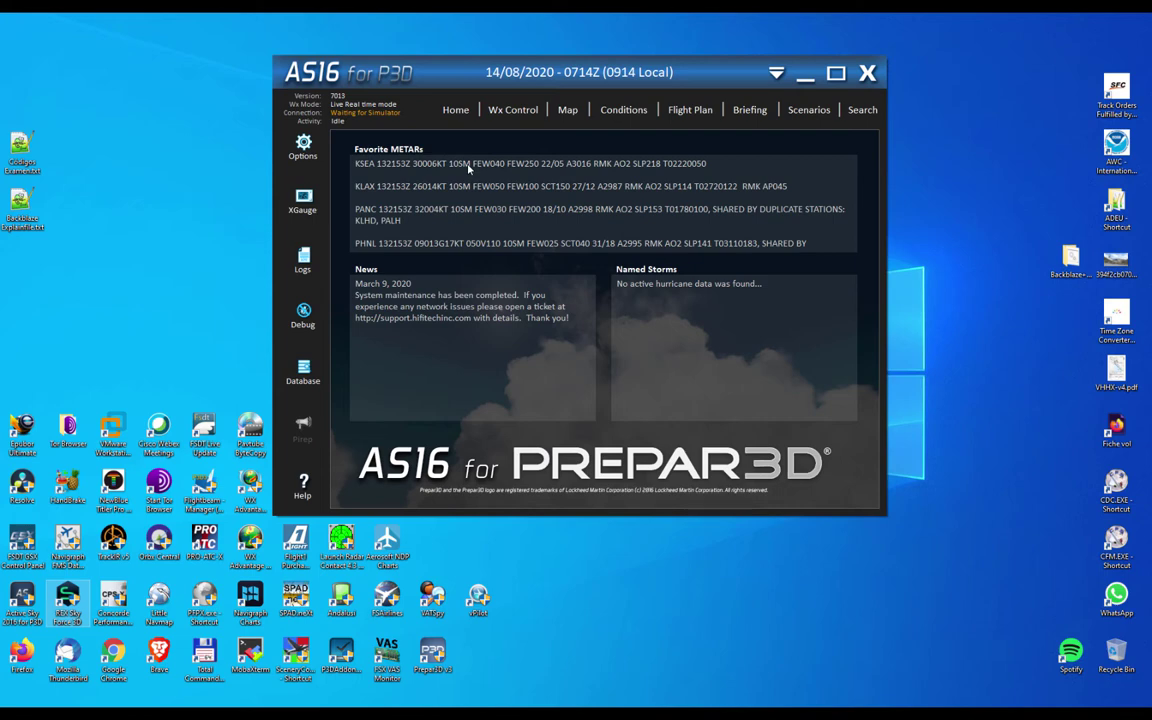
{"action": "left_click", "coordinate": [114, 598]}
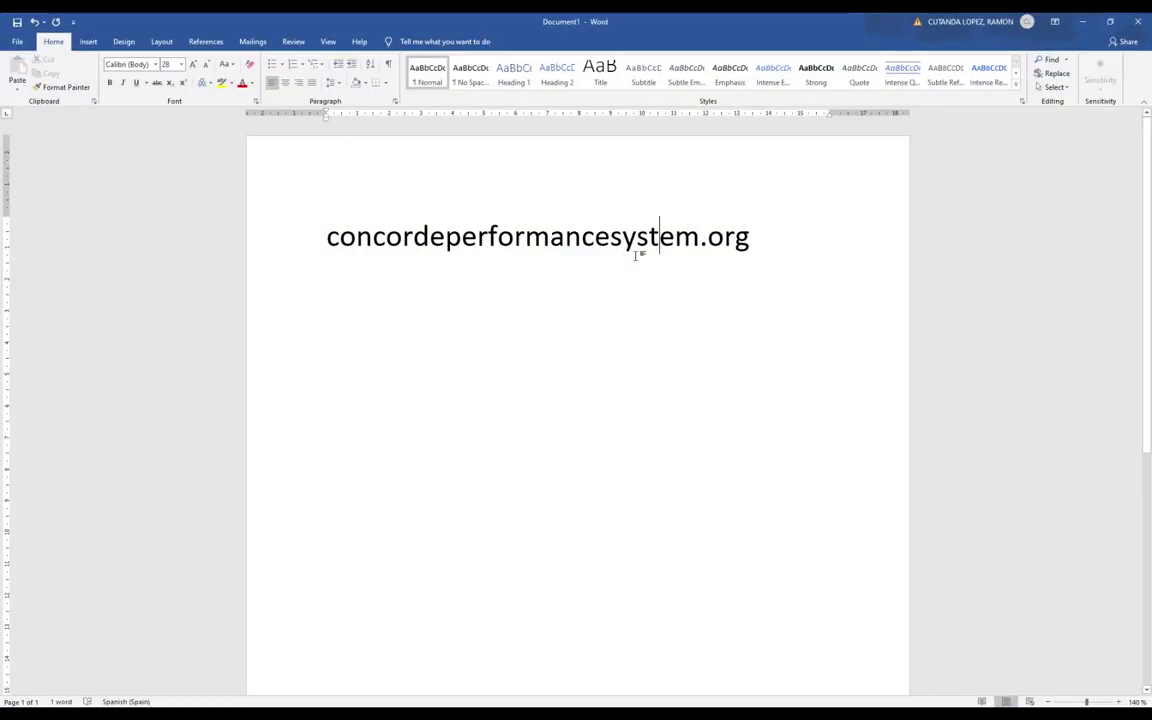
Copy the web address concordeperformancesystem.org from the Word document
{"action": "left_click_drag", "start_coordinate": [771, 233], "coordinate": [257, 252]}
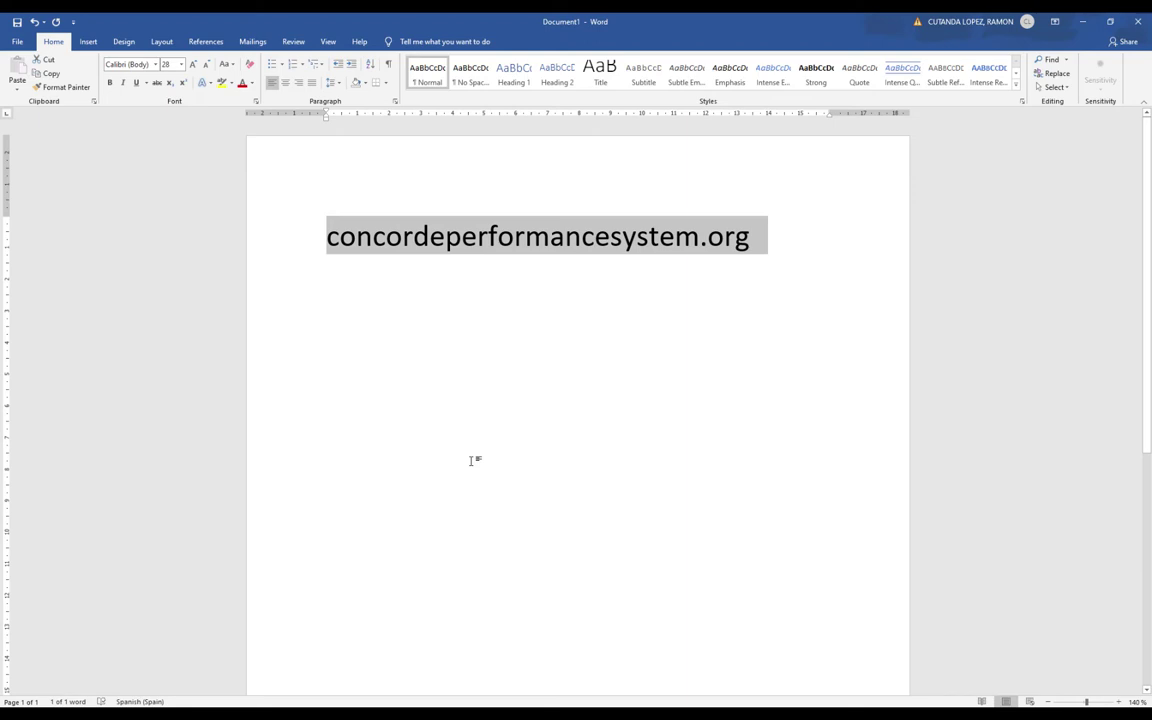
{"action": "right_click", "coordinate": [418, 222]}
{"action": "left_click", "coordinate": [450, 246]}
Switch to Firefox, load the copied web address, and highlight the author entry on the Concorde Performance System download page
{"action": "mouse_move", "coordinate": [107, 714]}
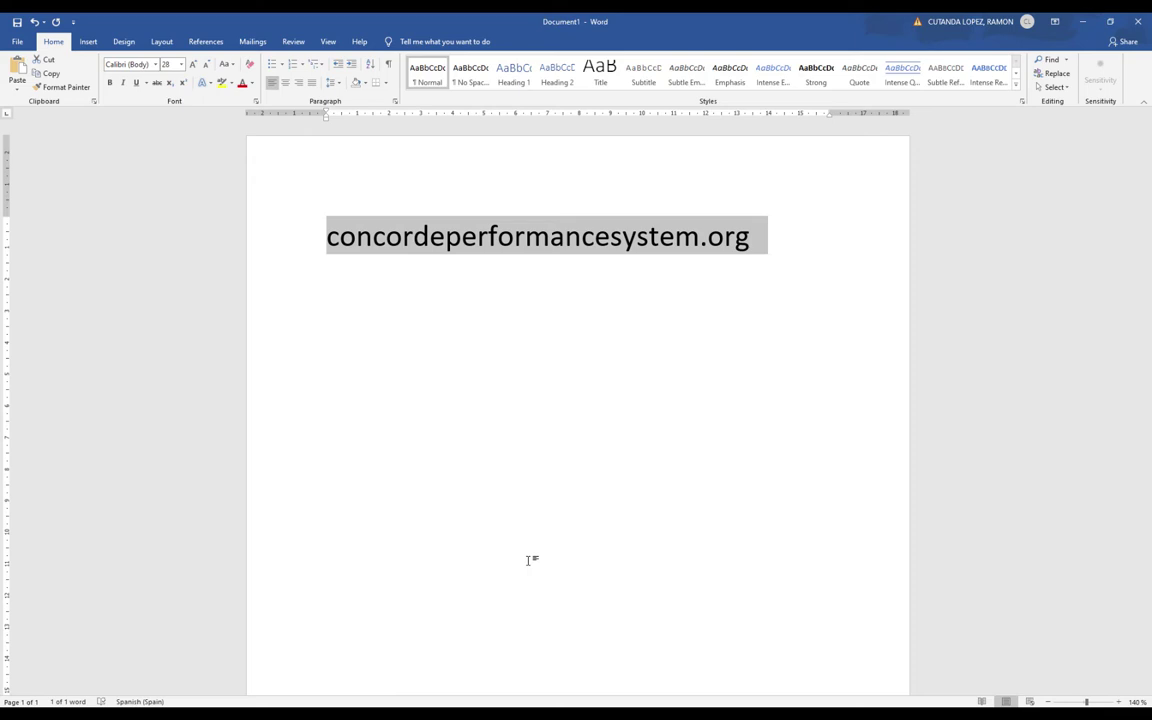
{"action": "key", "text": "alt+Tab"}
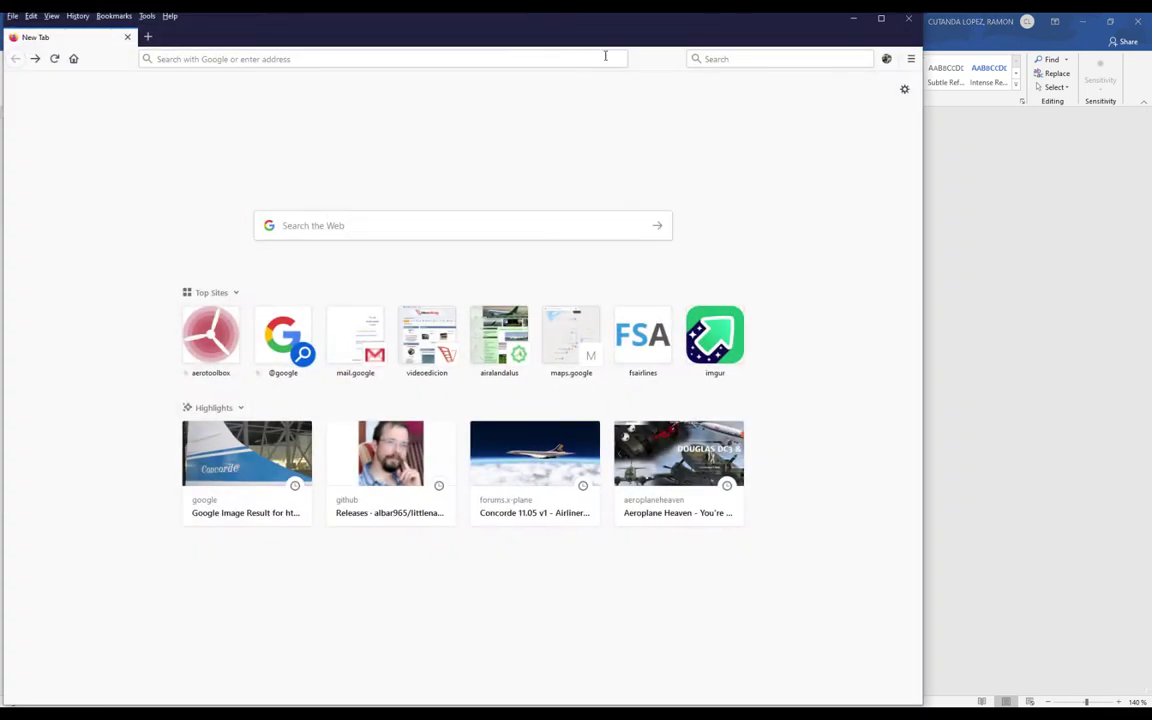
{"action": "left_click", "coordinate": [447, 60]}
{"action": "right_click", "coordinate": [449, 64]}
{"action": "left_click", "coordinate": [482, 133]}
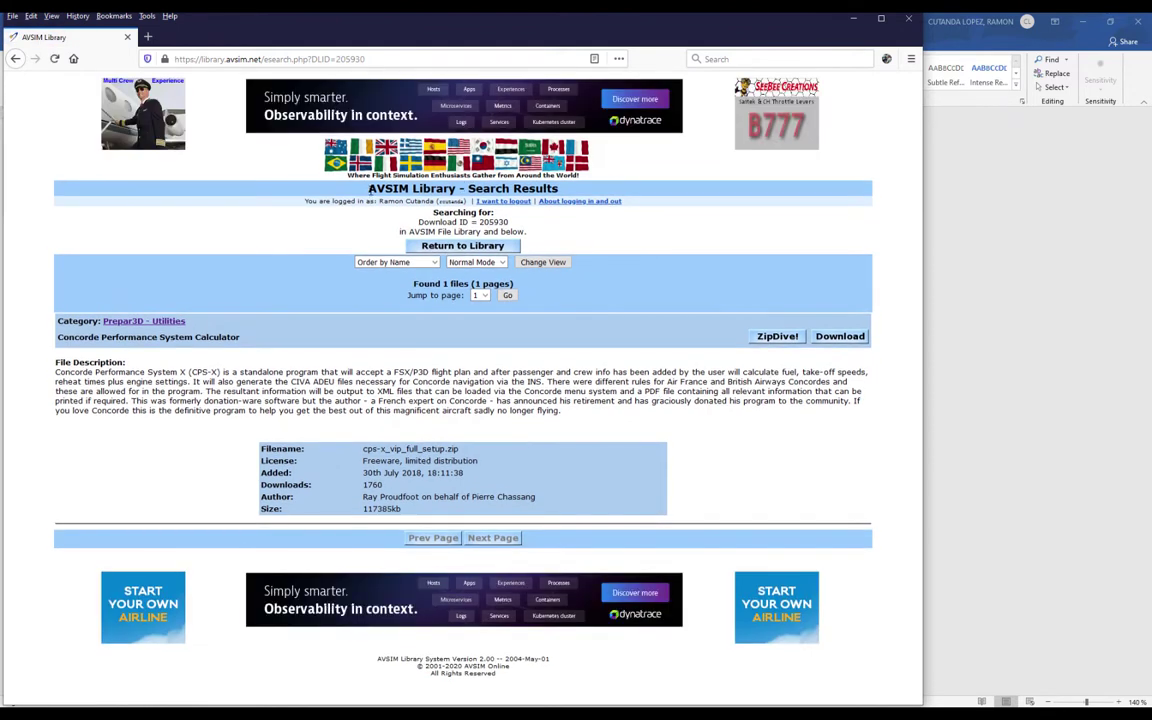
{"action": "double_click", "coordinate": [385, 188]}
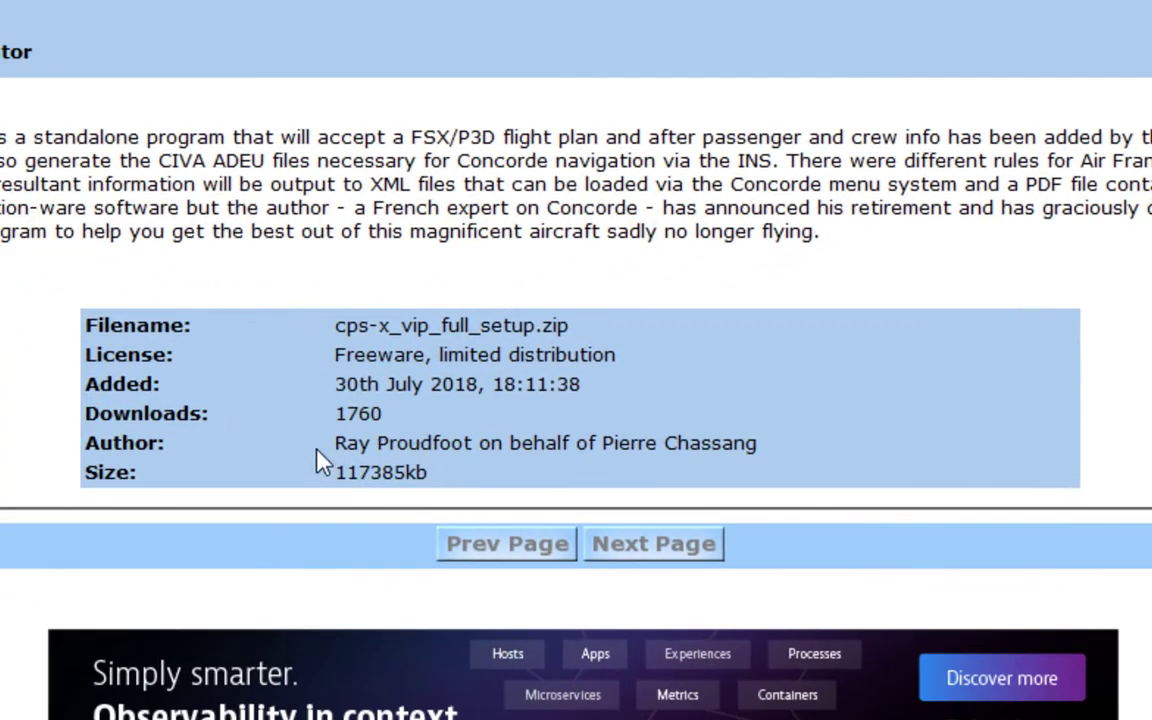
{"action": "left_click_drag", "start_coordinate": [316, 449], "coordinate": [474, 450]}
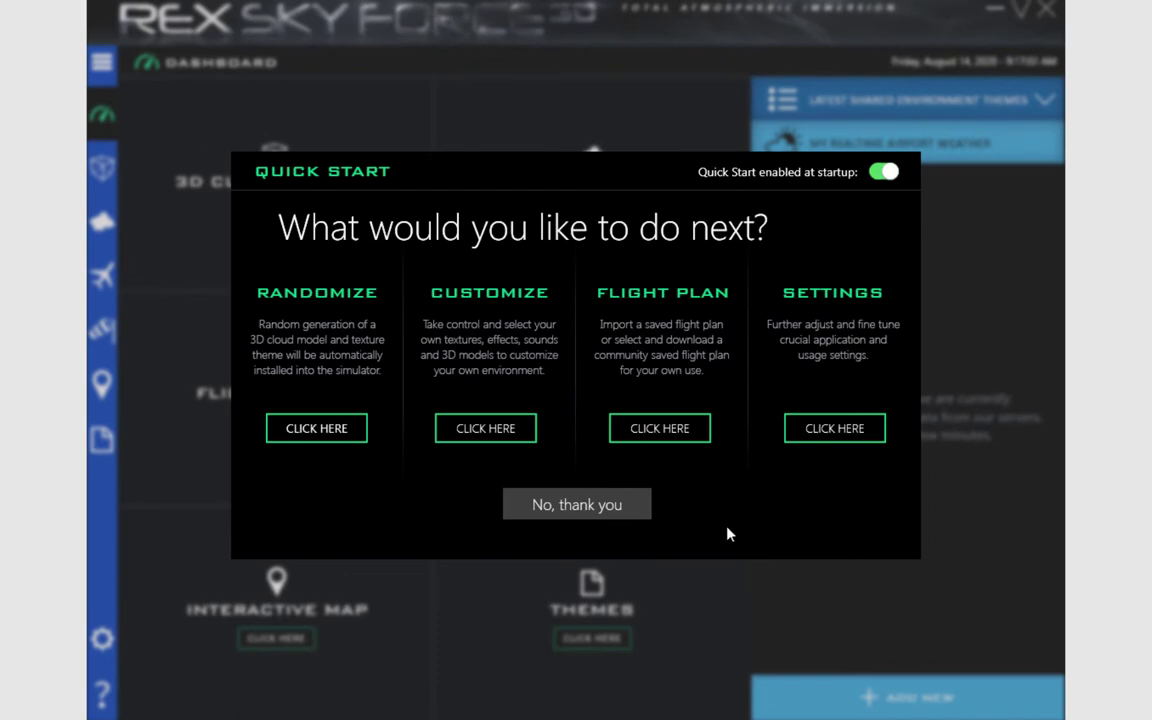
Import a saved .pln flight plan whose file name starts with HK into the REX Sky Force Flight Center
{"action": "left_click", "coordinate": [657, 436]}
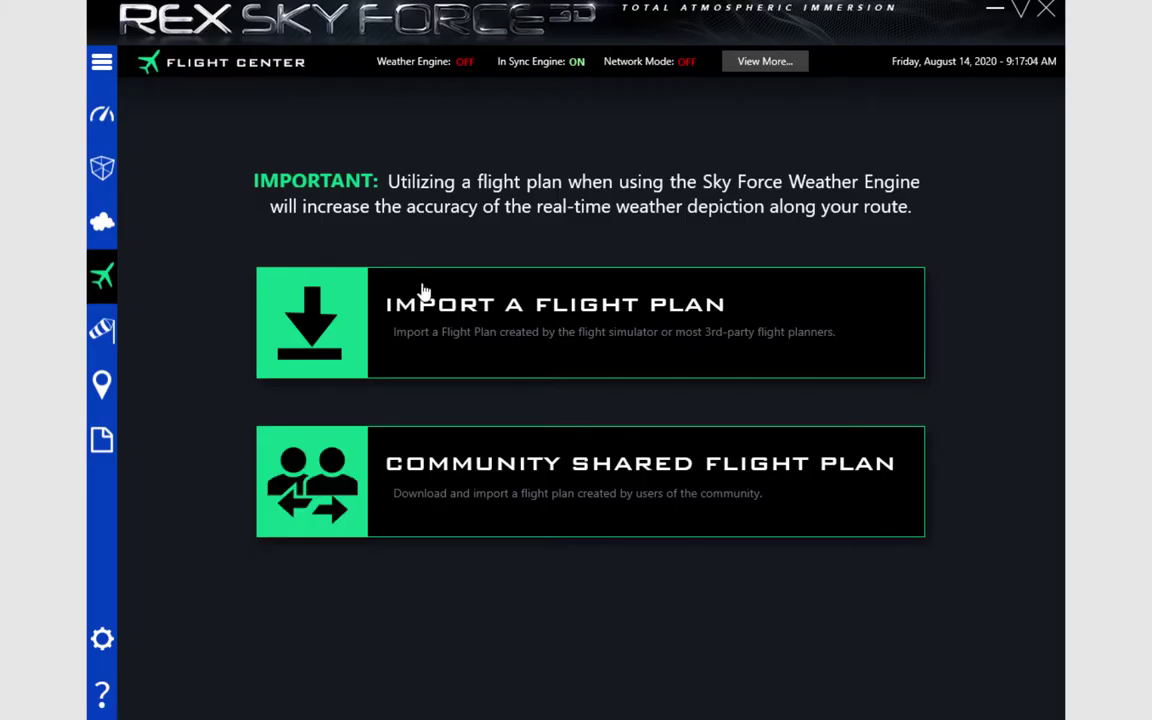
{"action": "left_click", "coordinate": [308, 328]}
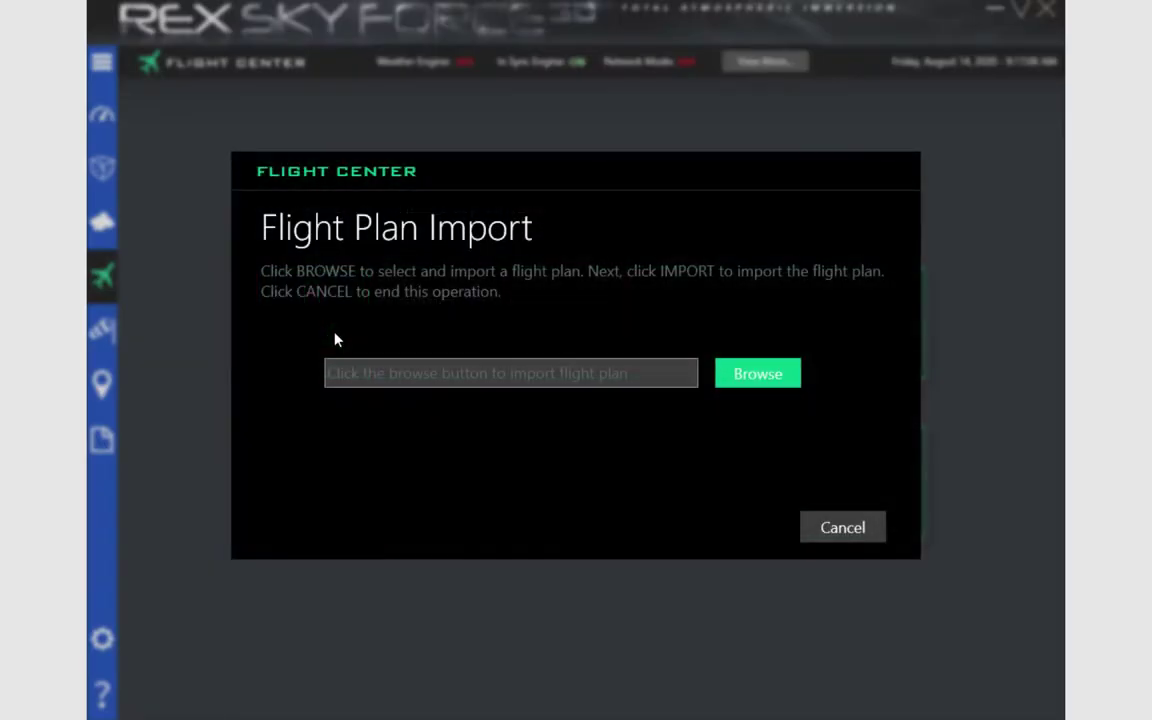
{"action": "double_click", "coordinate": [367, 373]}
{"action": "left_click", "coordinate": [720, 378]}
{"action": "type", "text": "H"}
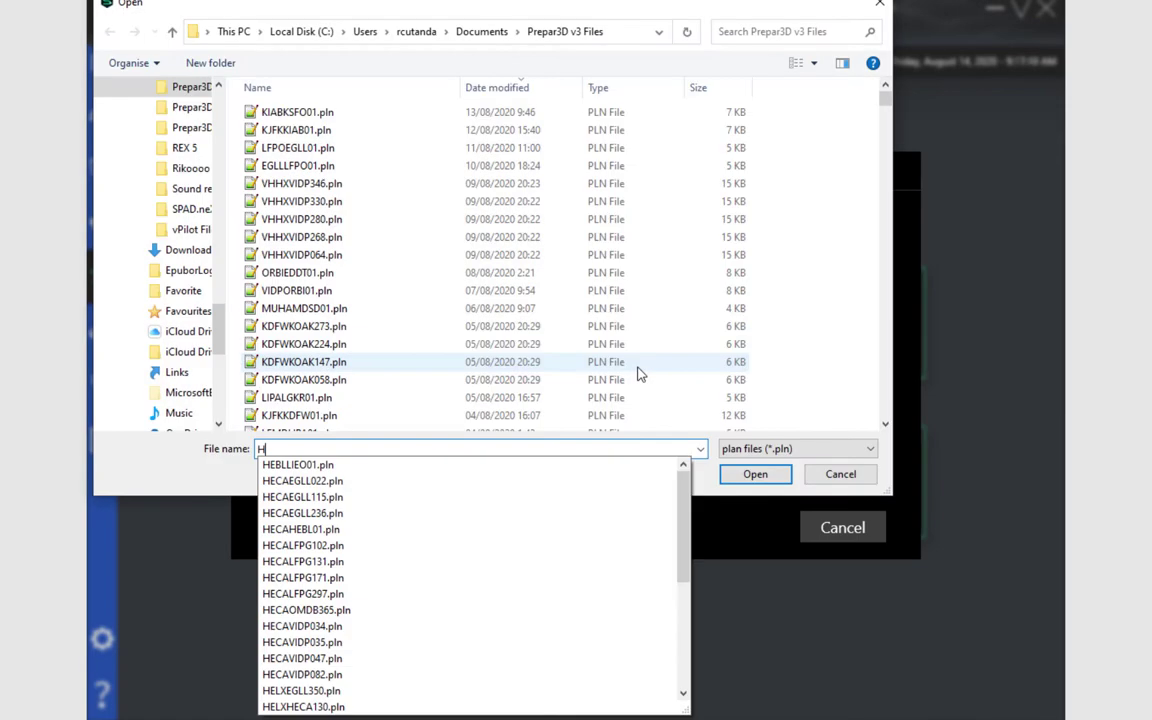
{"action": "type", "text": "K"}
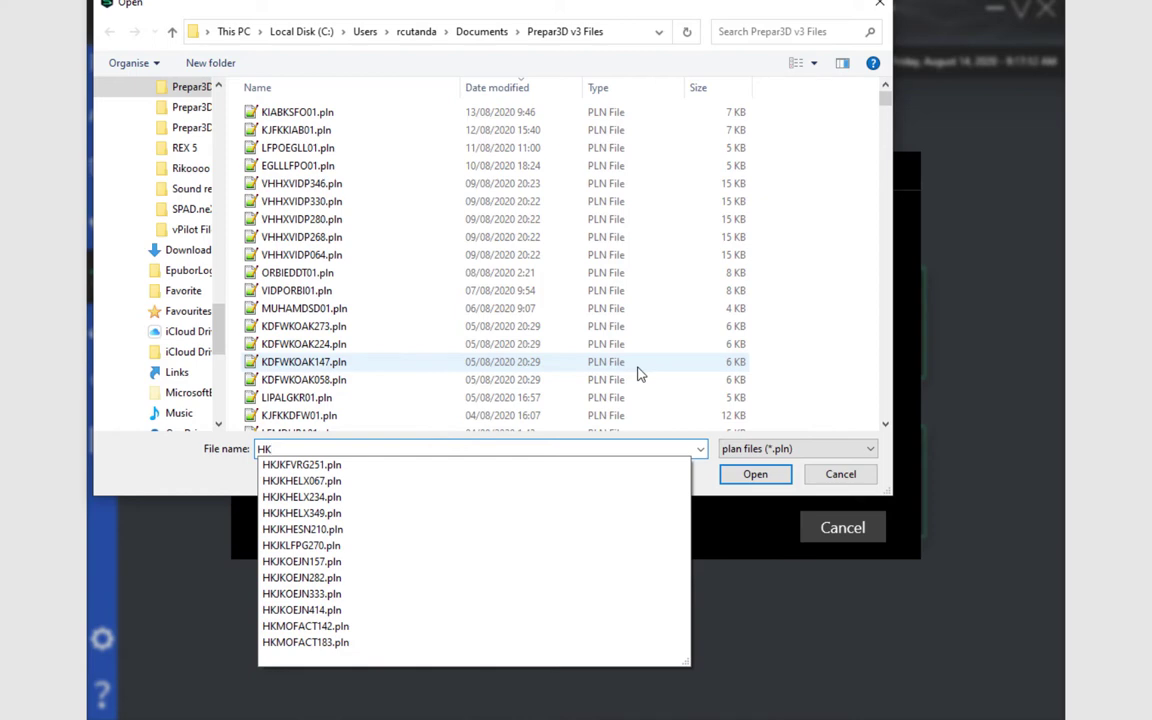
{"action": "key", "text": "Down"}
{"action": "key", "text": "Down"}
{"action": "key", "text": "Return"}
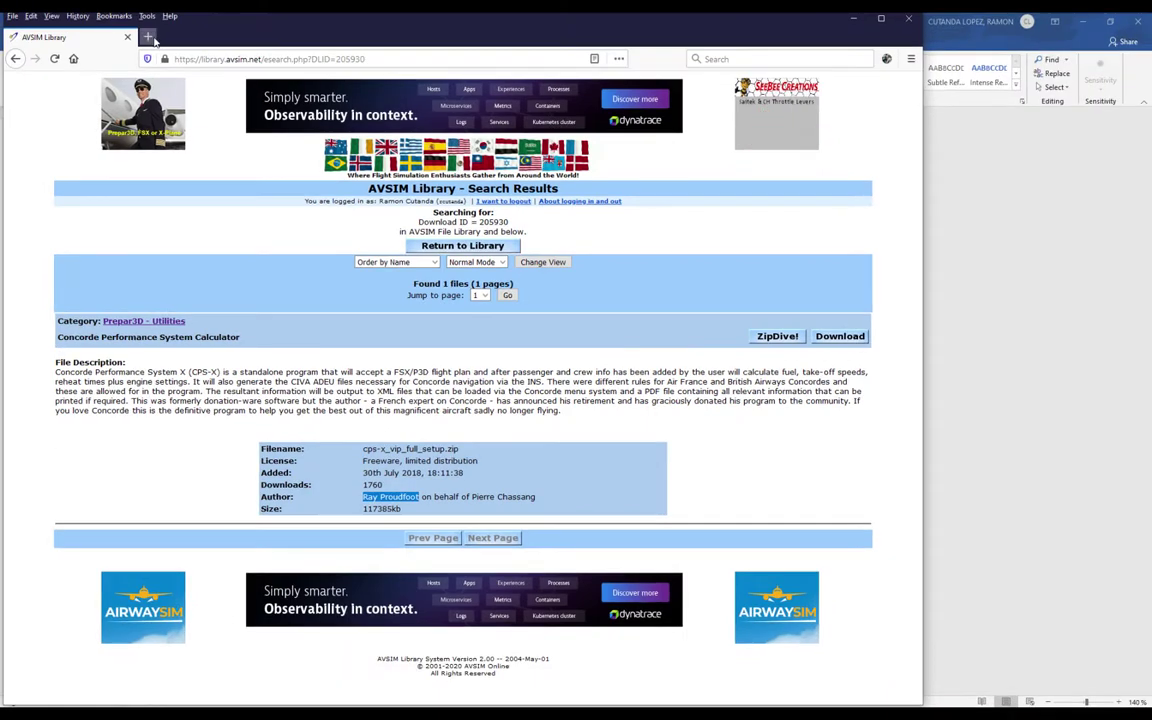
Open simulaciondevuelo.com in a new tab of the Firefox browser
{"action": "left_click", "coordinate": [153, 37]}
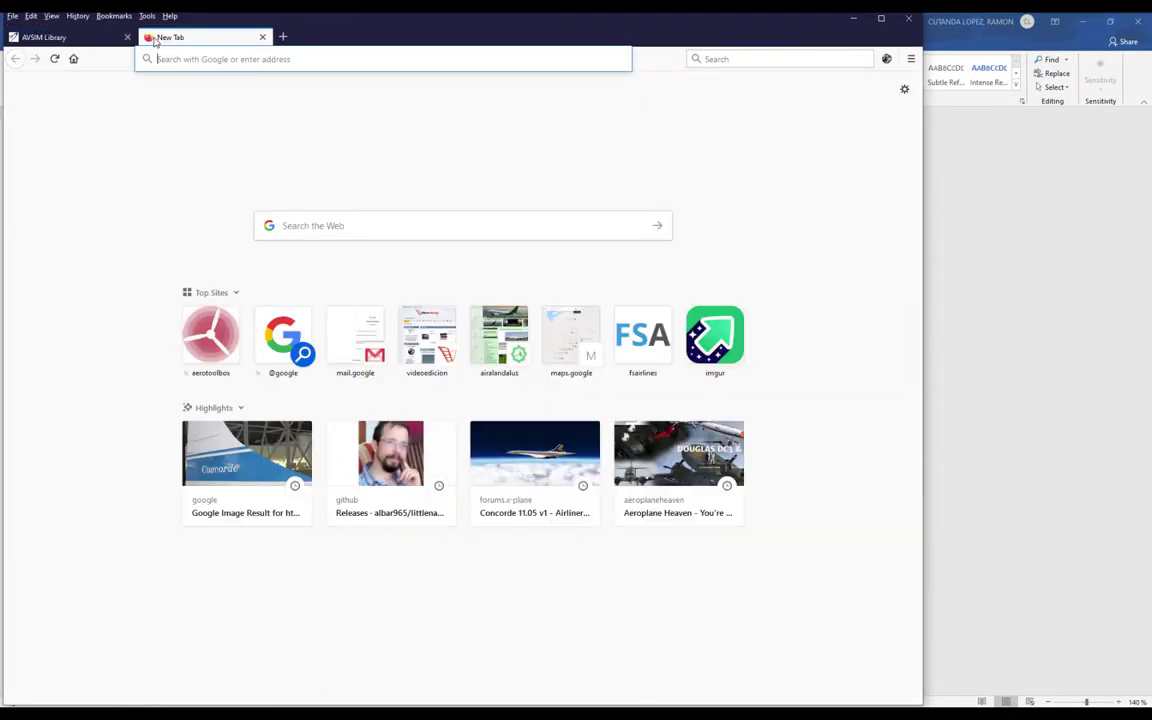
{"action": "type", "text": "simulaciondevuelo.com/"}
{"action": "key", "text": "Return"}
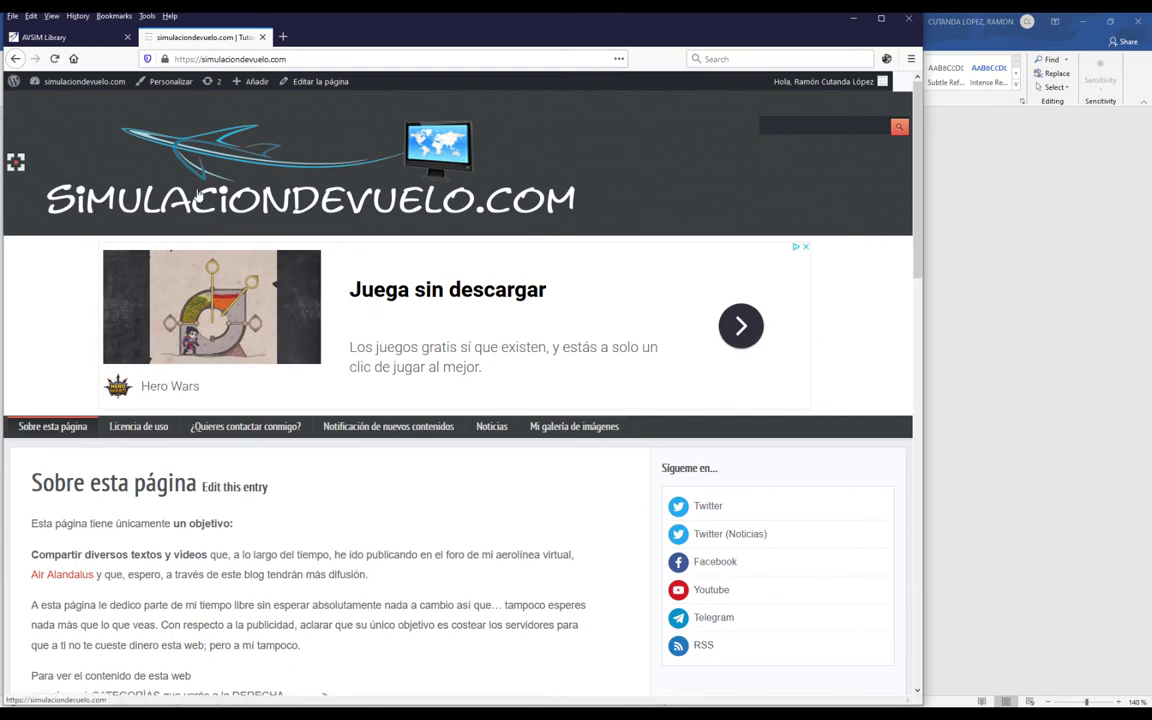
Open the airalandalus site in another new tab and find the post on the Concorde world tours 1976-1988
{"action": "left_click", "coordinate": [283, 38]}
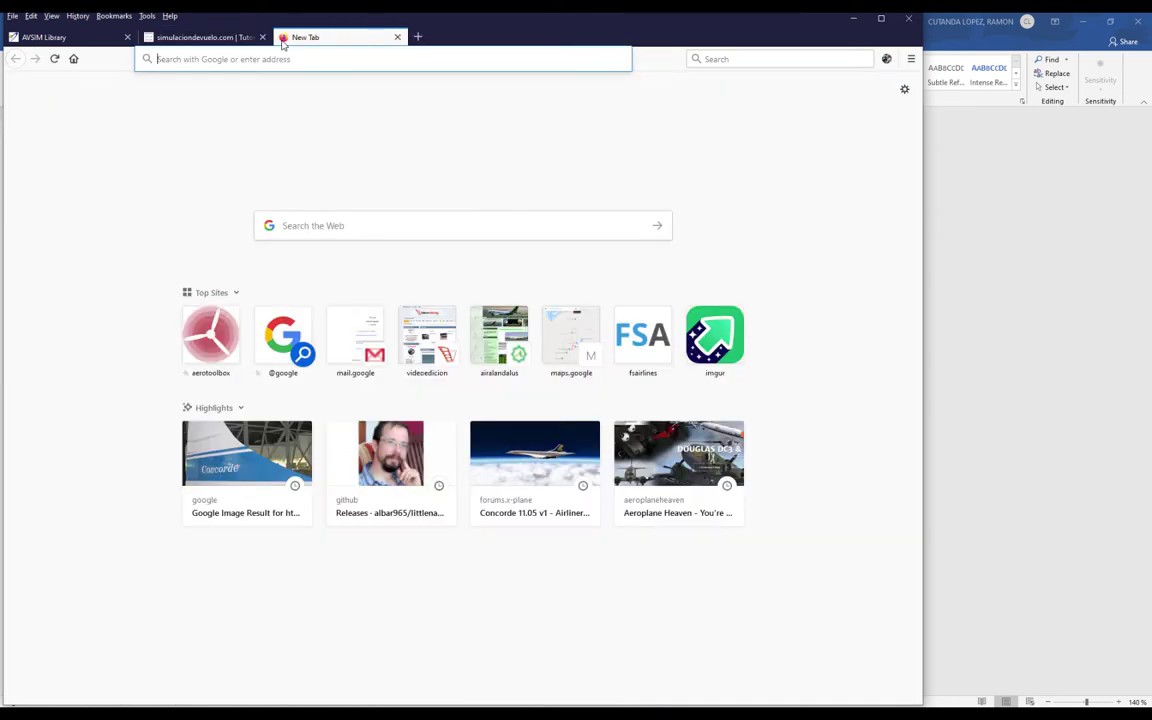
{"action": "left_click", "coordinate": [499, 335]}
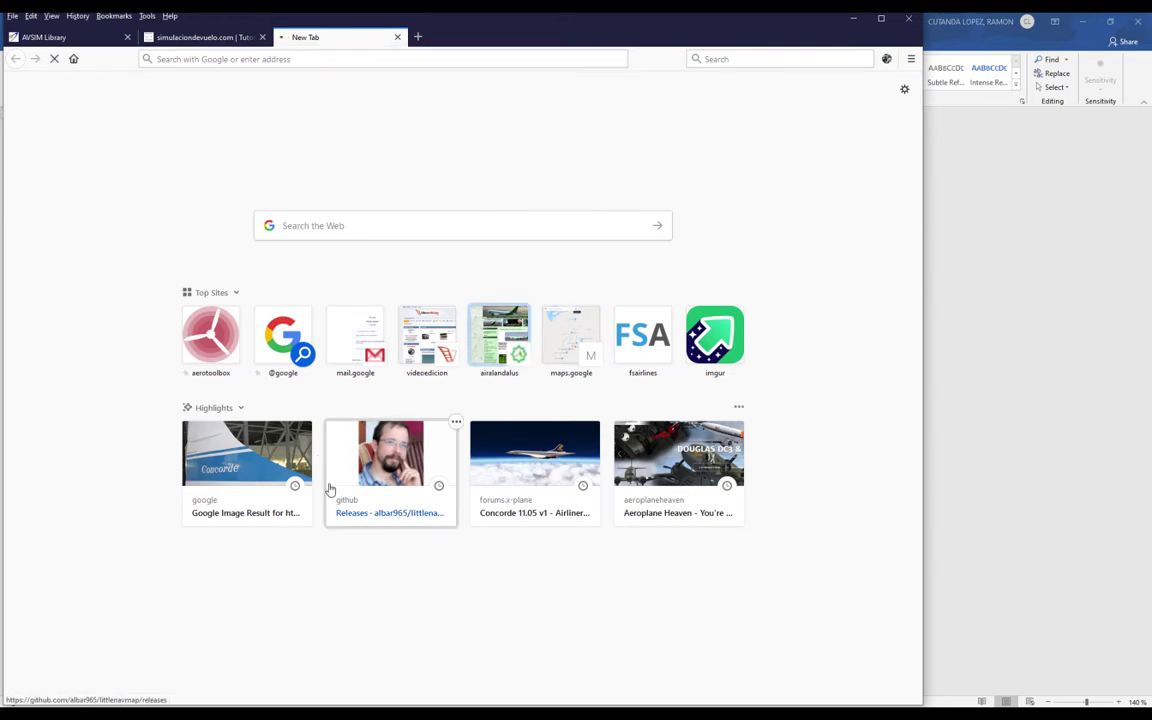
{"action": "scroll", "coordinate": [557, 417], "scroll_direction": "down", "scroll_amount": 3}
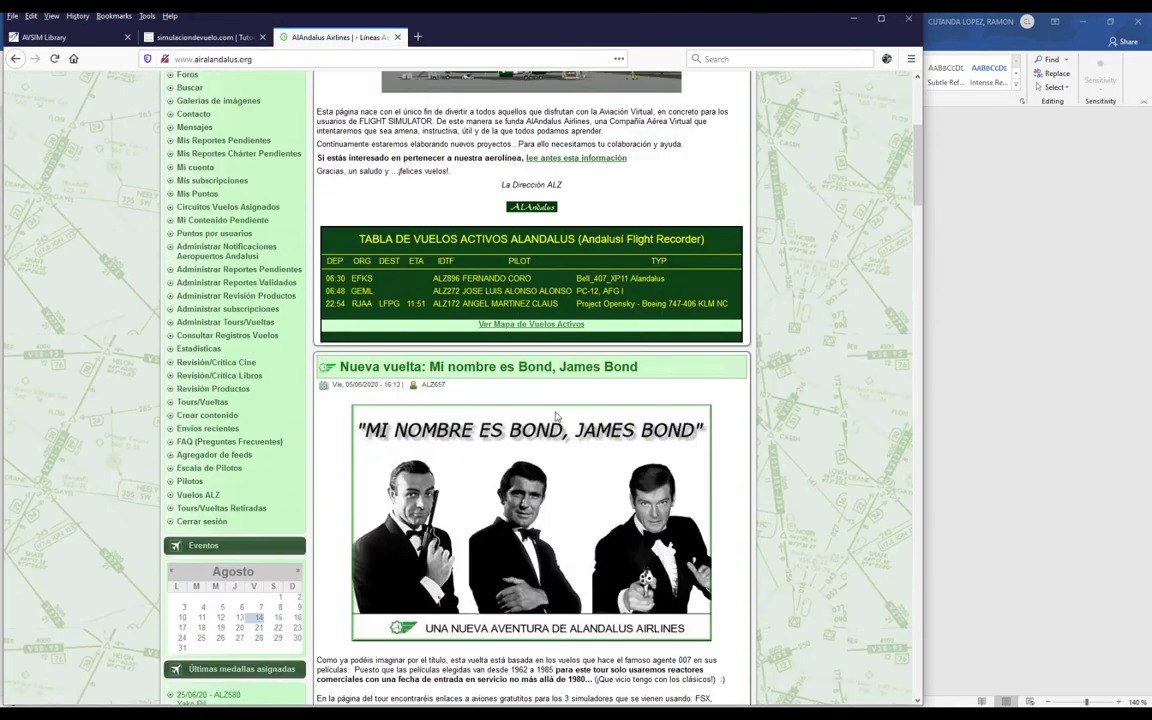
{"action": "scroll", "coordinate": [557, 417], "scroll_direction": "down", "scroll_amount": 8}
{"action": "scroll", "coordinate": [676, 258], "scroll_direction": "up", "scroll_amount": 1}
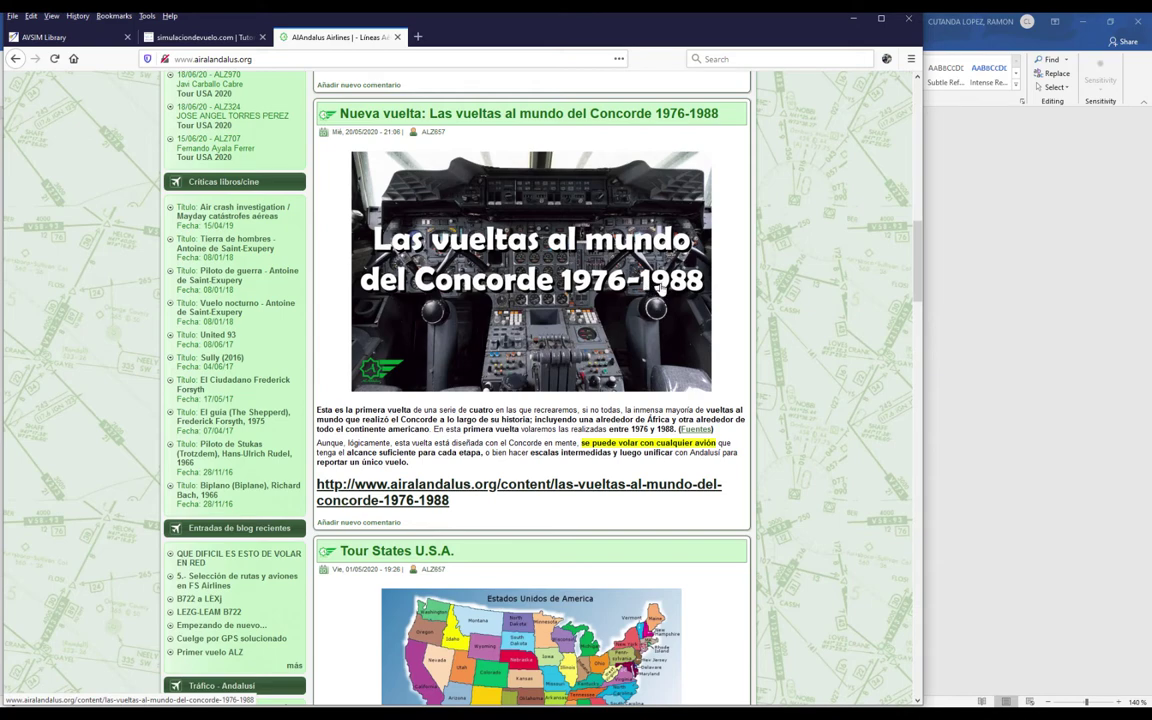
Open the recent simulaciondevuelo.com post about version 3 of the Concorde checklists in a new tab and find its forum link
{"action": "left_click", "coordinate": [158, 39]}
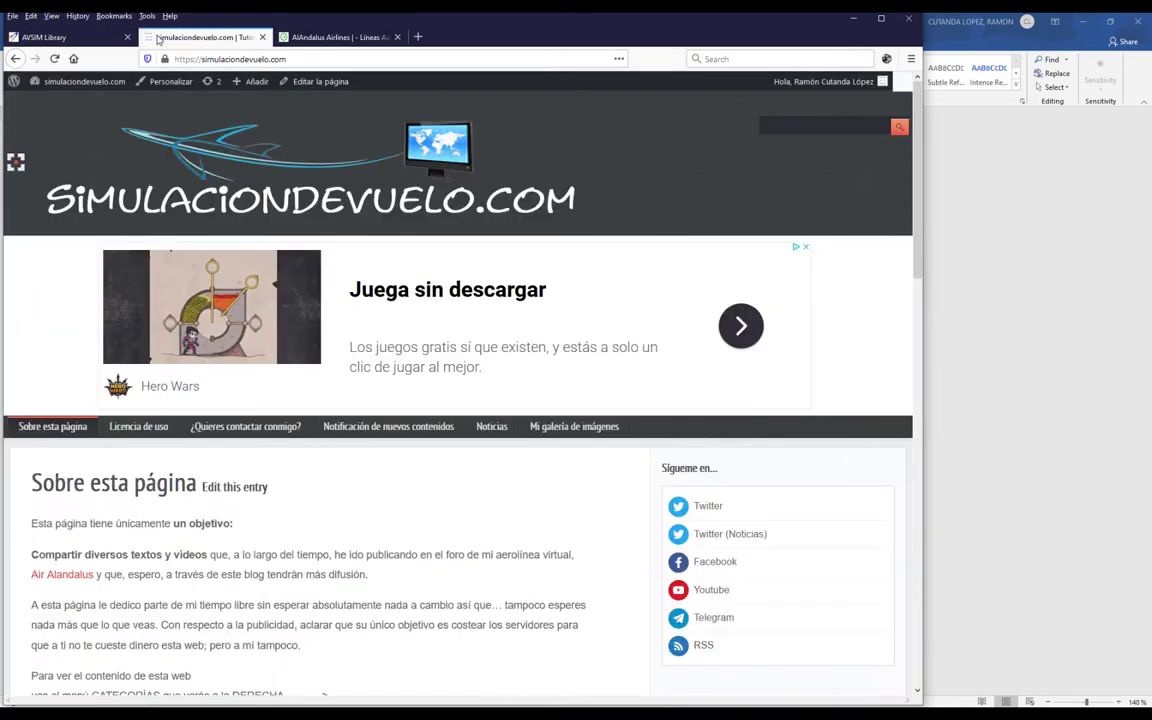
{"action": "scroll", "coordinate": [551, 313], "scroll_direction": "down", "scroll_amount": 15}
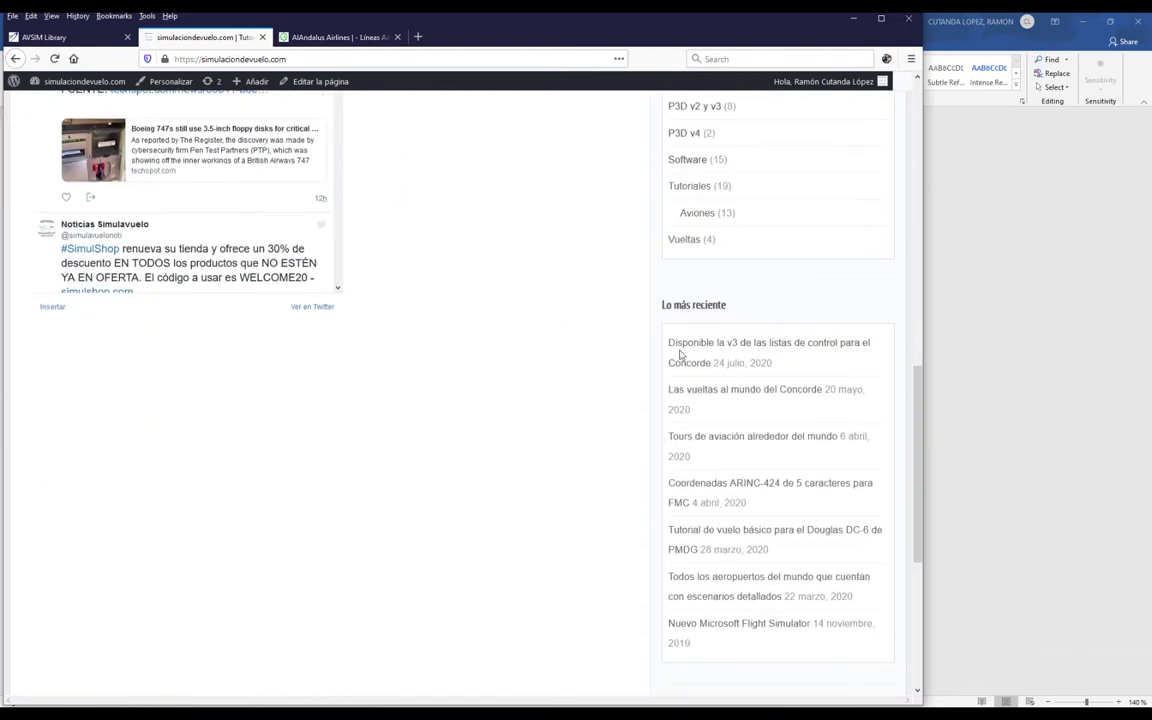
{"action": "right_click", "coordinate": [704, 347]}
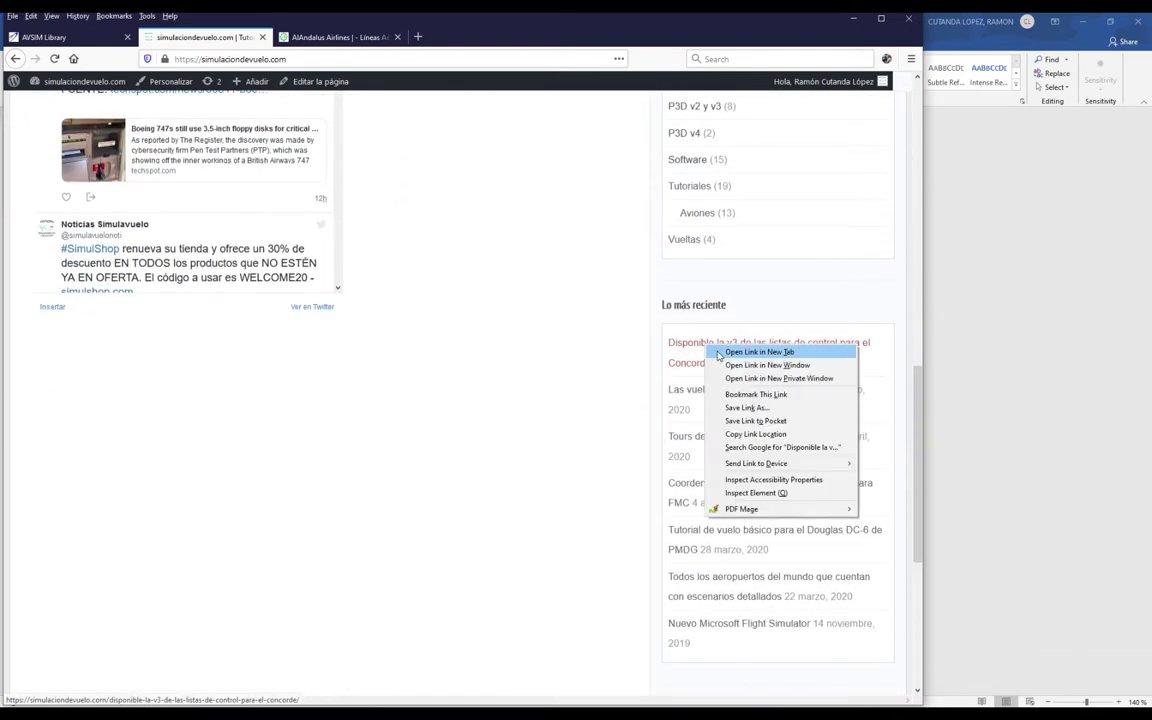
{"action": "left_click", "coordinate": [722, 355]}
{"action": "left_click", "coordinate": [335, 37]}
{"action": "scroll", "coordinate": [366, 369], "scroll_direction": "down", "scroll_amount": 3}
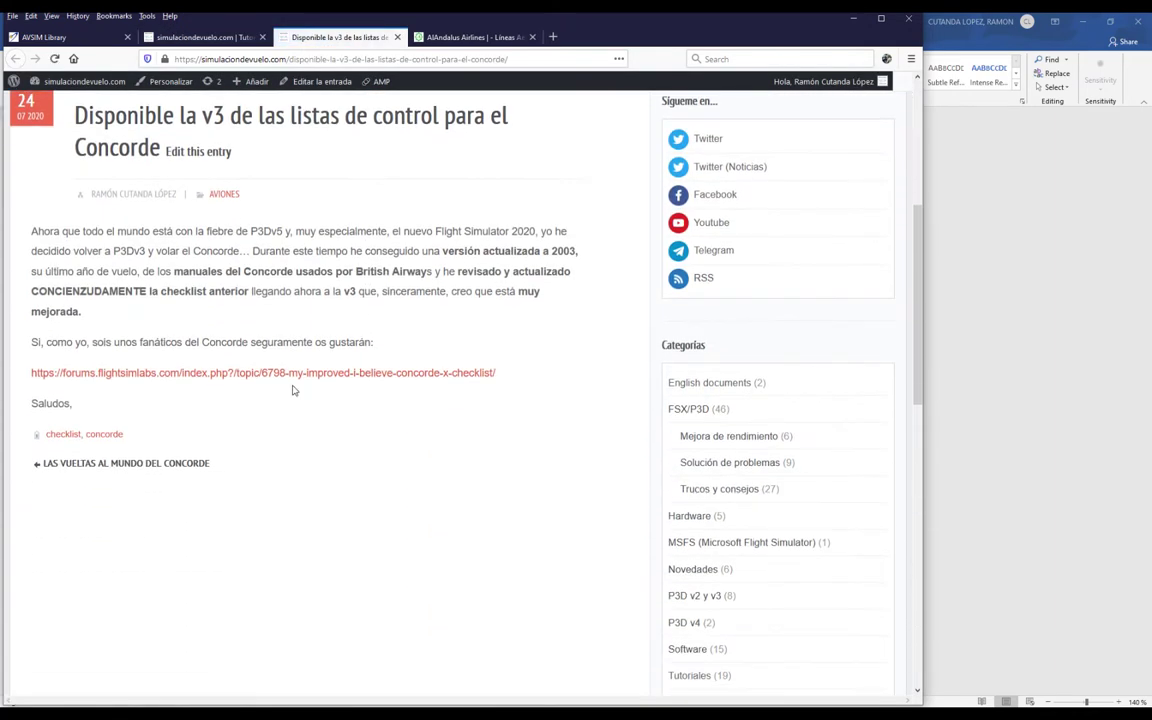
Follow the post's FlightSimLabs forum link and look through the improved Concorde X checklist topic
{"action": "left_click", "coordinate": [292, 376]}
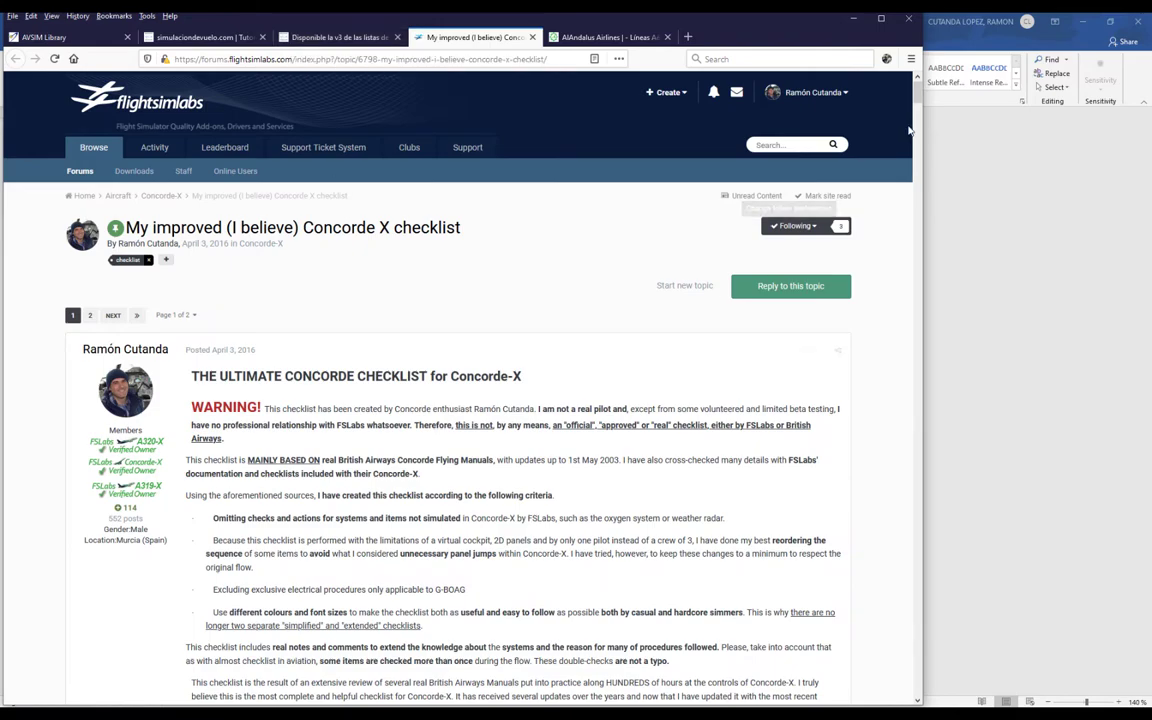
{"action": "scroll", "coordinate": [908, 185], "scroll_direction": "down", "scroll_amount": 10}
{"action": "scroll", "coordinate": [908, 137], "scroll_direction": "up", "scroll_amount": 15}
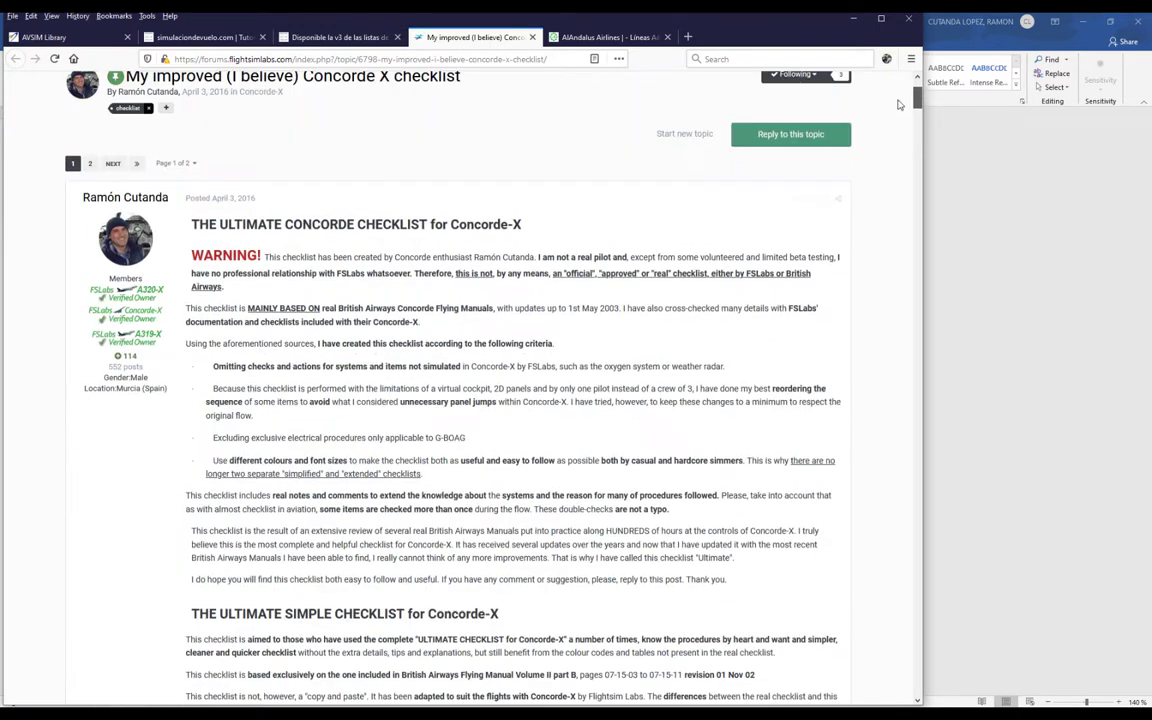
{"action": "scroll", "coordinate": [862, 162], "scroll_direction": "down", "scroll_amount": 5}
Revisit the AlAndalus tour post, and read the simulaciondevuelo.com entry "Las vueltas al mundo del Concorde" down to its linked file
{"action": "left_click", "coordinate": [600, 37]}
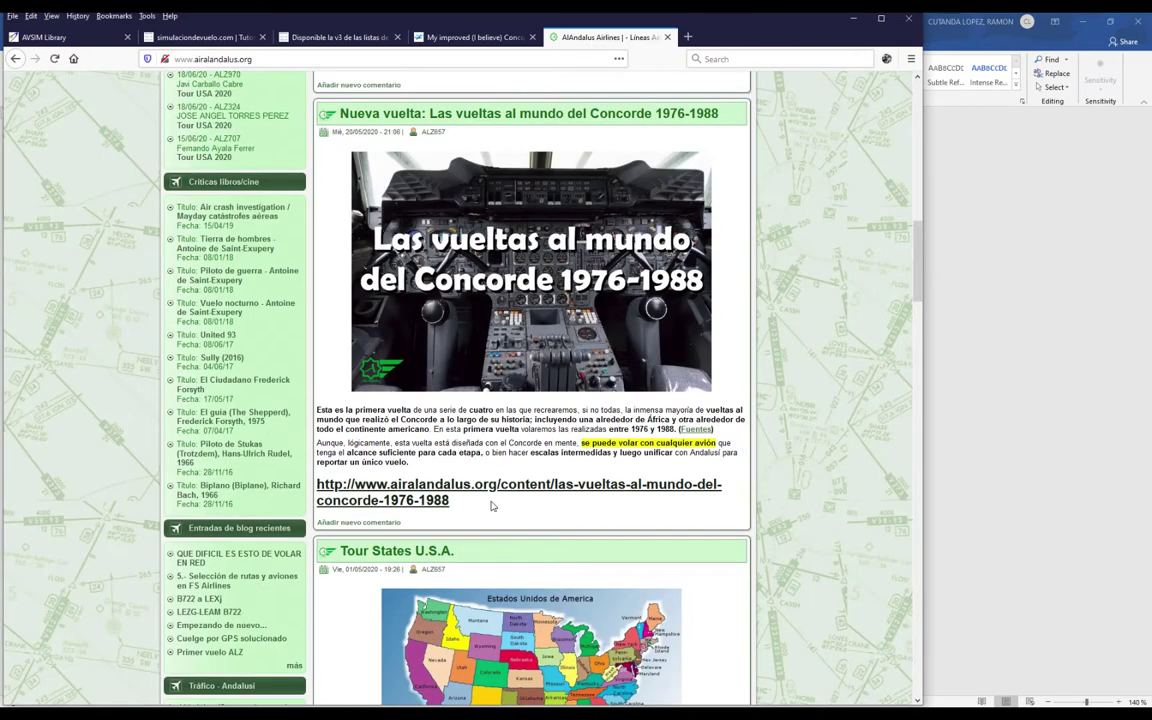
{"action": "left_click", "coordinate": [300, 38]}
{"action": "scroll", "coordinate": [717, 461], "scroll_direction": "down", "scroll_amount": 5}
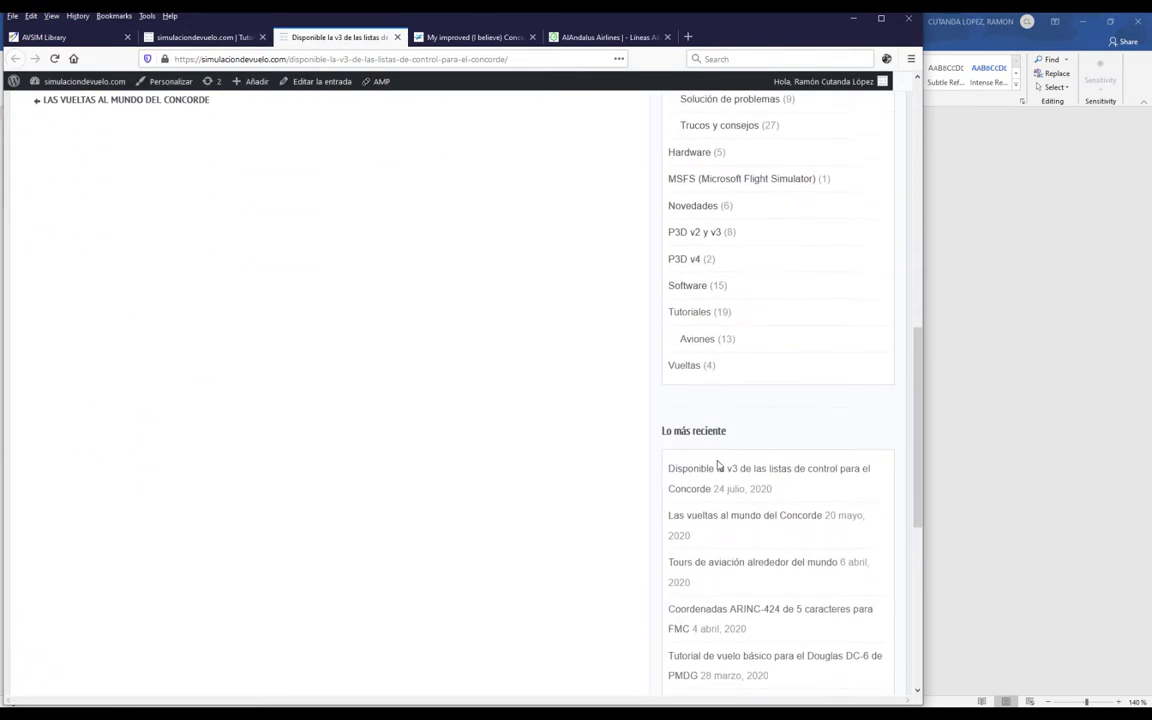
{"action": "left_click", "coordinate": [717, 457]}
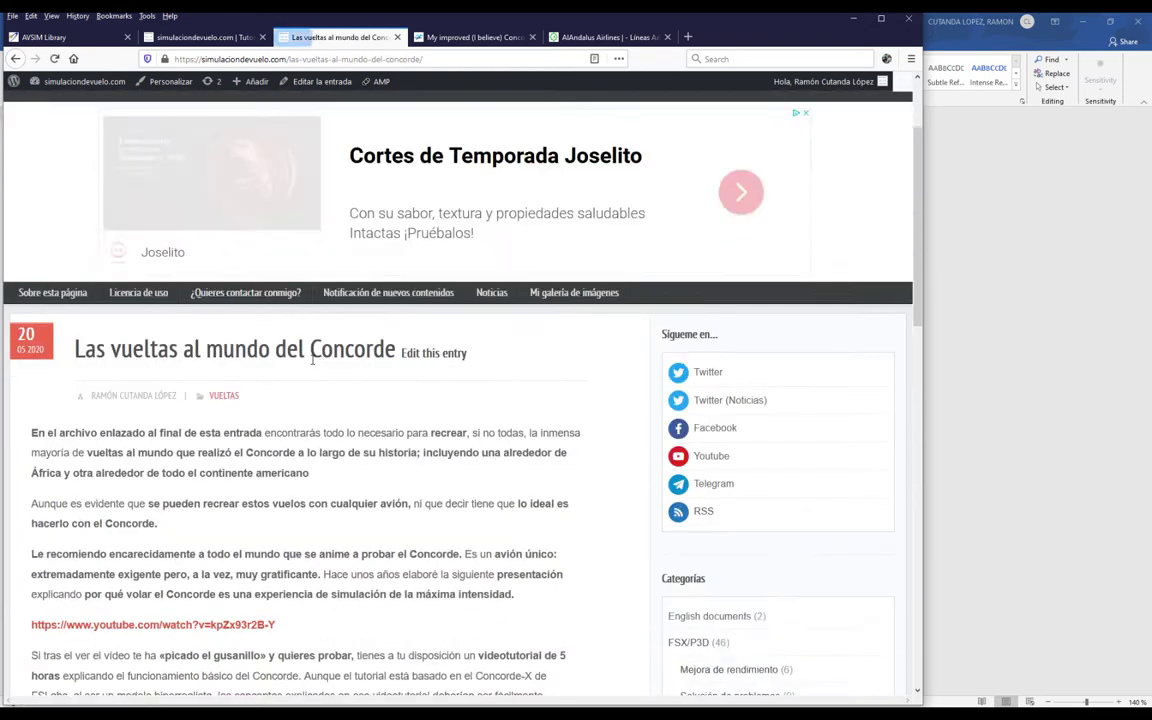
{"action": "scroll", "coordinate": [236, 293], "scroll_direction": "down", "scroll_amount": 7}
{"action": "scroll", "coordinate": [236, 293], "scroll_direction": "down", "scroll_amount": 3}
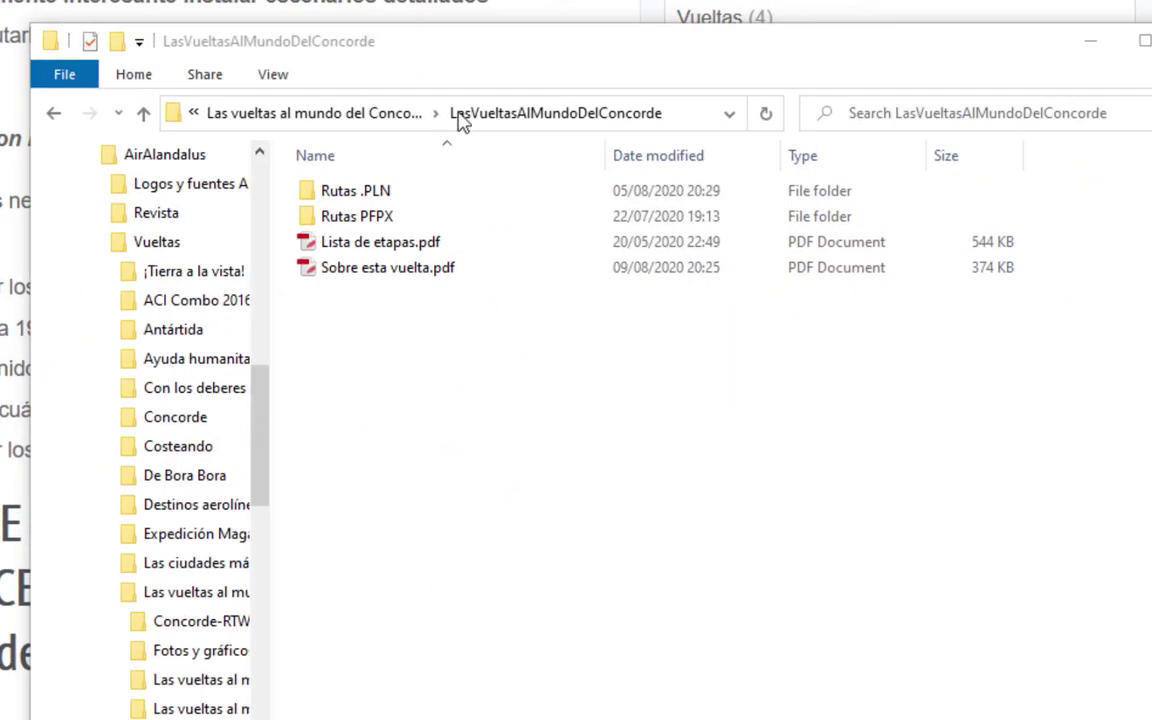
View Lista de etapas.pdf from the LasVueltasAlMundoDelConcorde folder, and select the Rutas .PLN subfolder
{"action": "left_click", "coordinate": [413, 422]}
{"action": "left_click", "coordinate": [361, 248]}
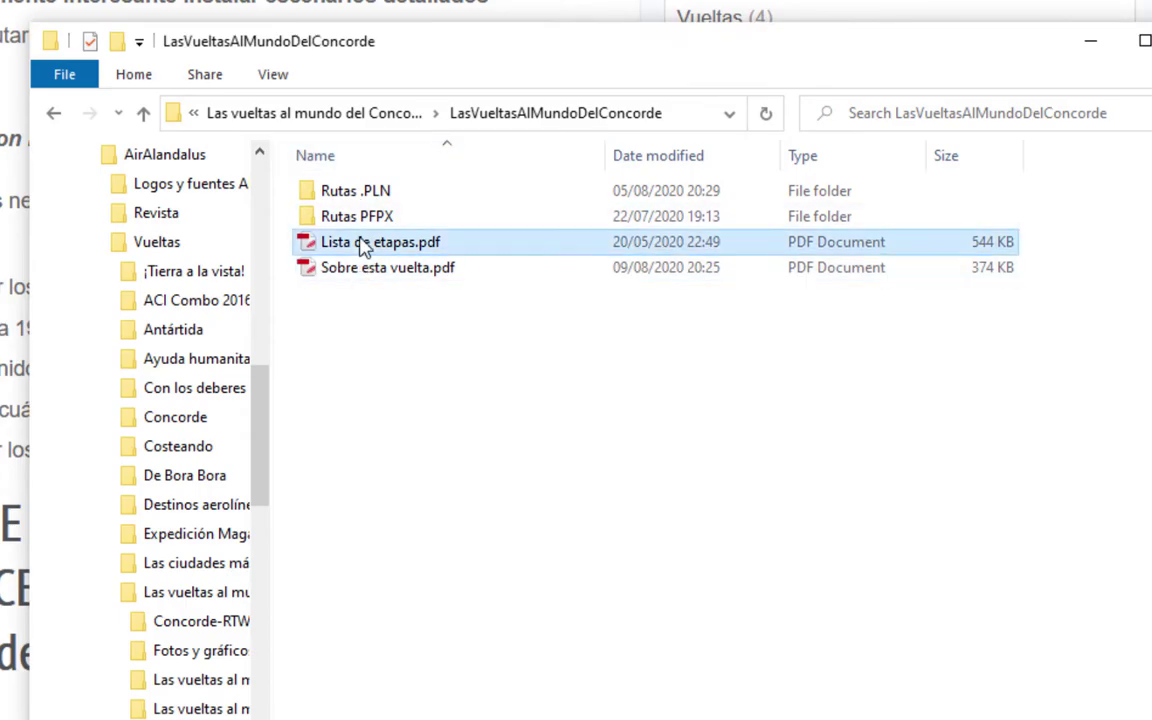
{"action": "double_click", "coordinate": [361, 248]}
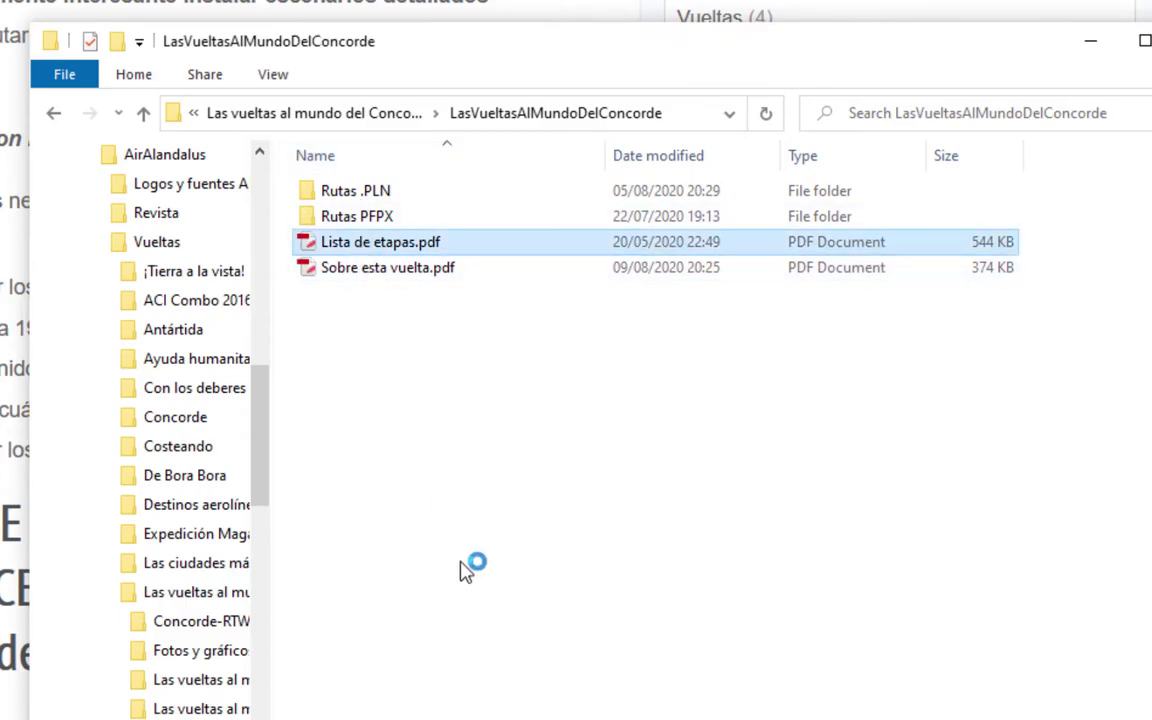
{"action": "scroll", "coordinate": [632, 368], "scroll_direction": "down", "scroll_amount": 5}
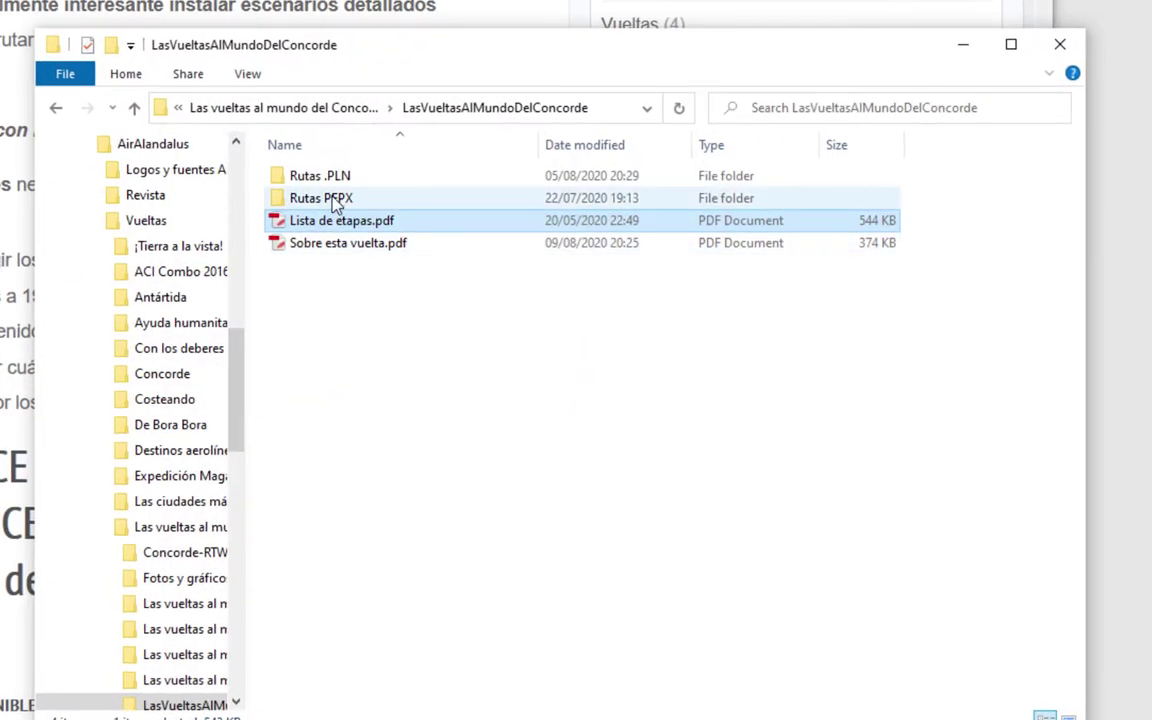
{"action": "left_click", "coordinate": [280, 180]}
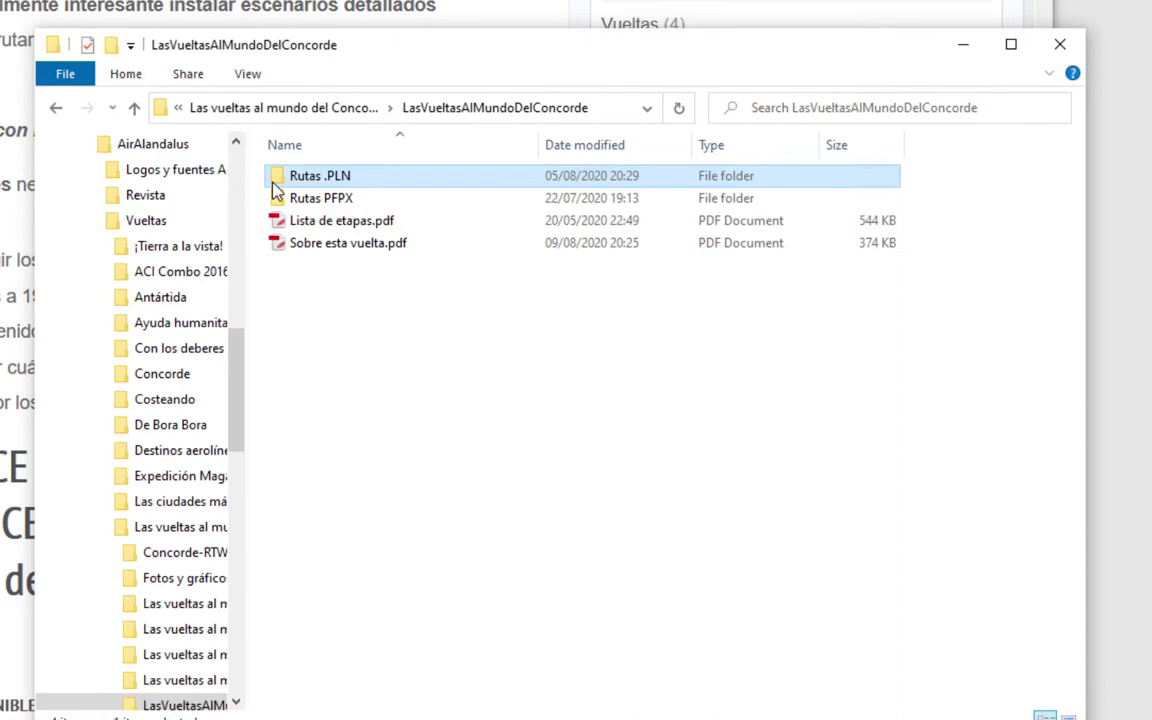
Open the Rutas .PLN folder, and in a second file window show the Prepar3D v3 Files folder in Documents
{"action": "double_click", "coordinate": [339, 180]}
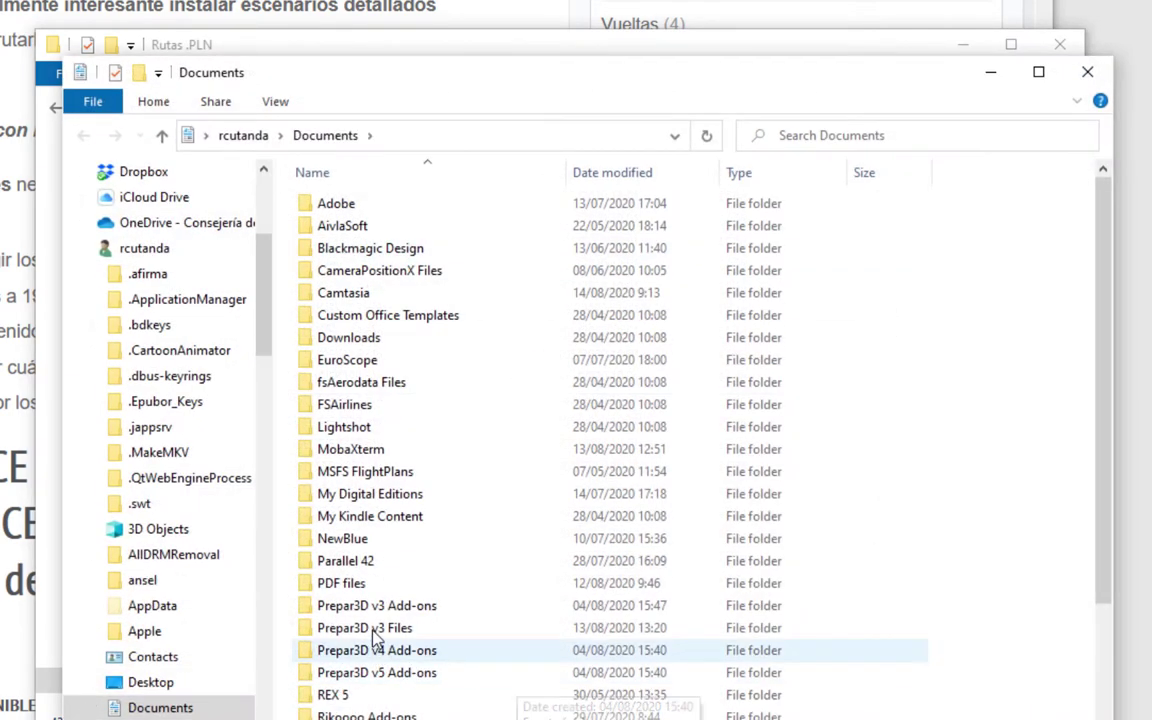
{"action": "left_click", "coordinate": [388, 628]}
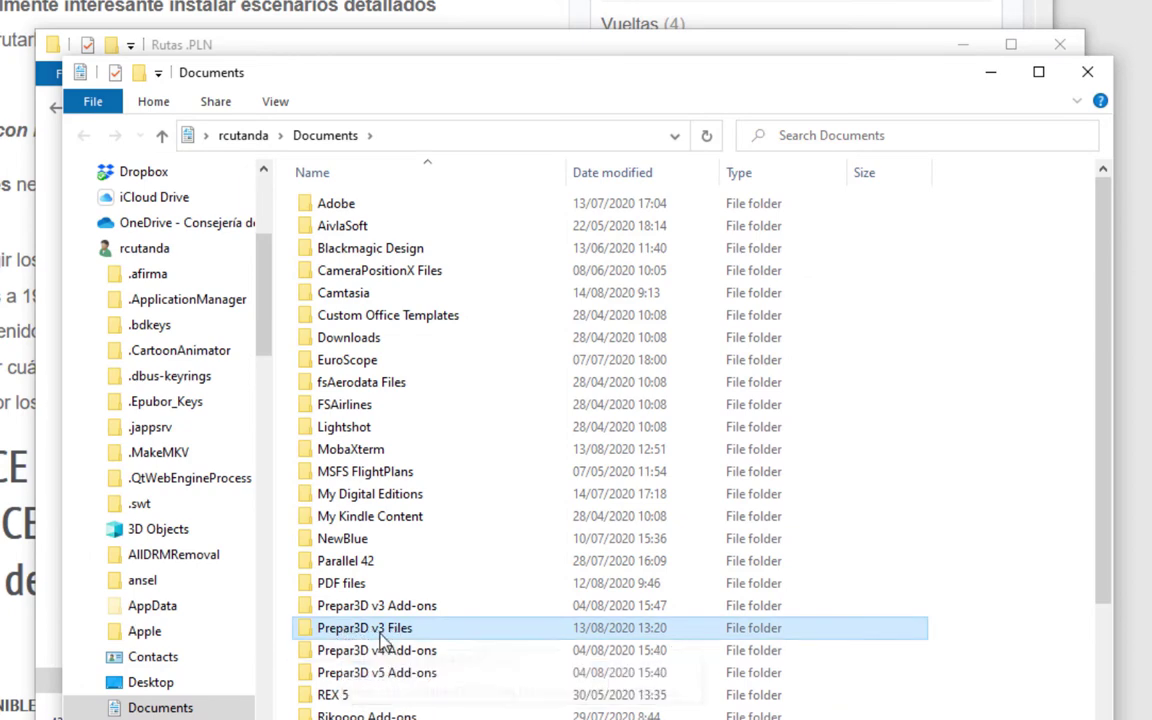
{"action": "double_click", "coordinate": [357, 632]}
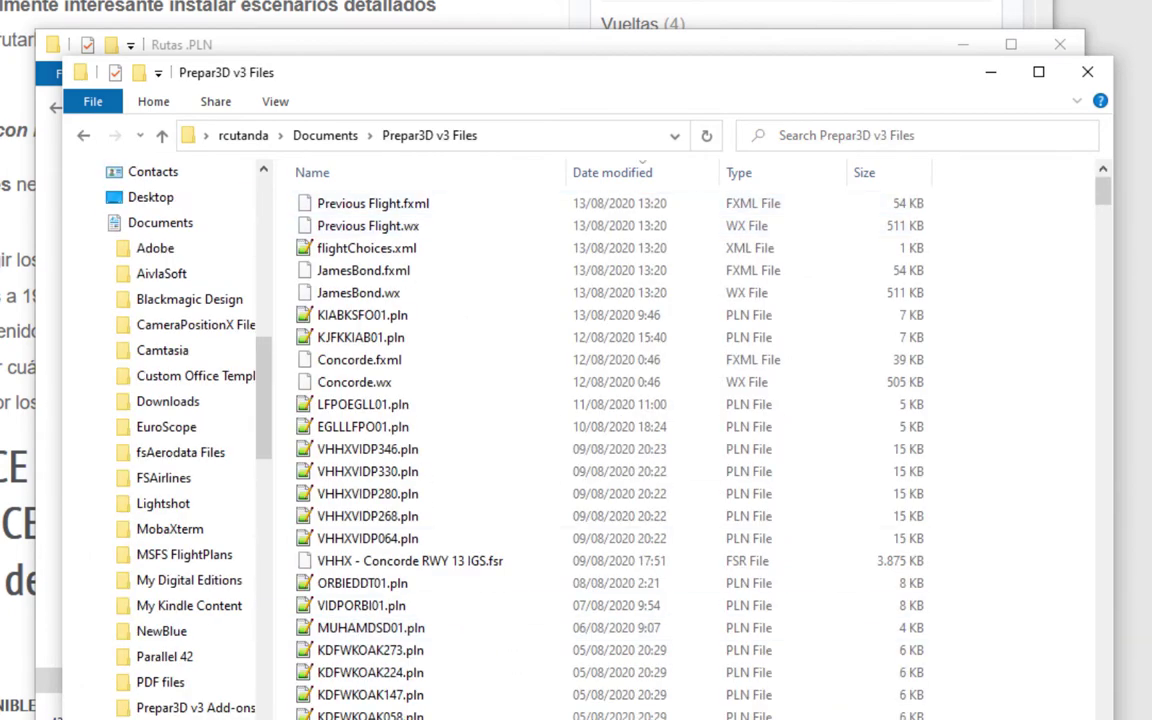
{"action": "left_click", "coordinate": [245, 136]}
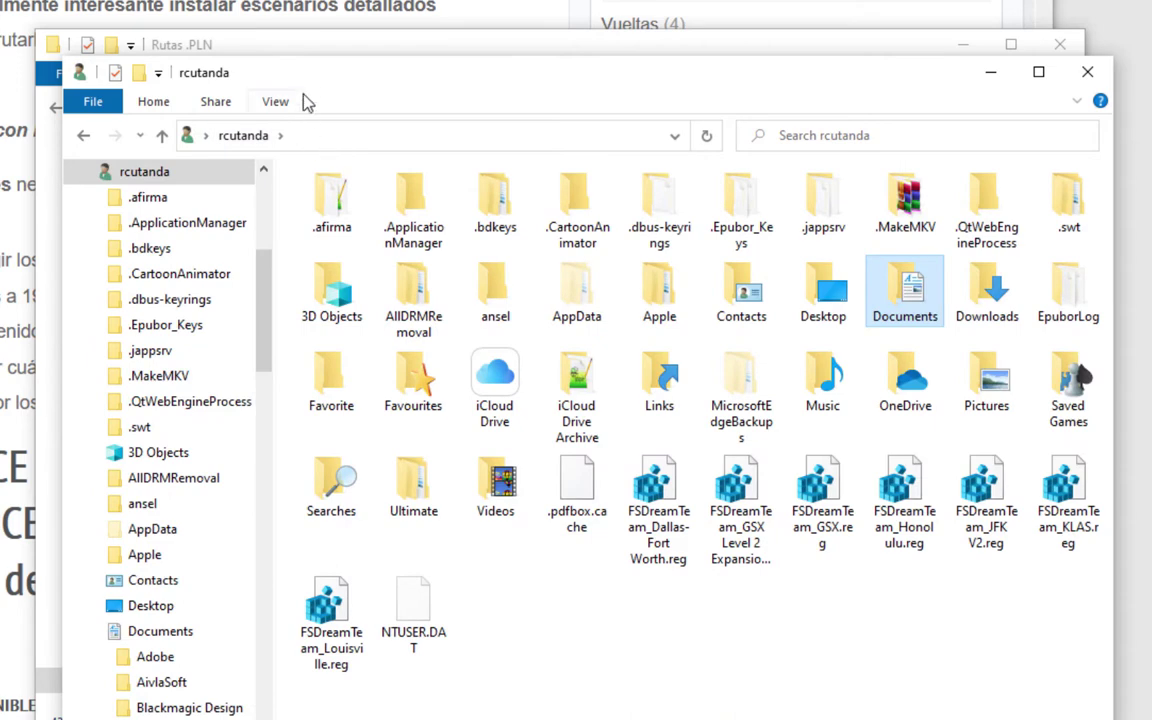
{"action": "left_click_drag", "start_coordinate": [305, 72], "coordinate": [466, 284]}
Open the Rutas PFPX subfolder of LasVueltasAlMundoDelConcorde, and bring the second file window over it
{"action": "left_click", "coordinate": [405, 52]}
{"action": "left_click", "coordinate": [226, 108]}
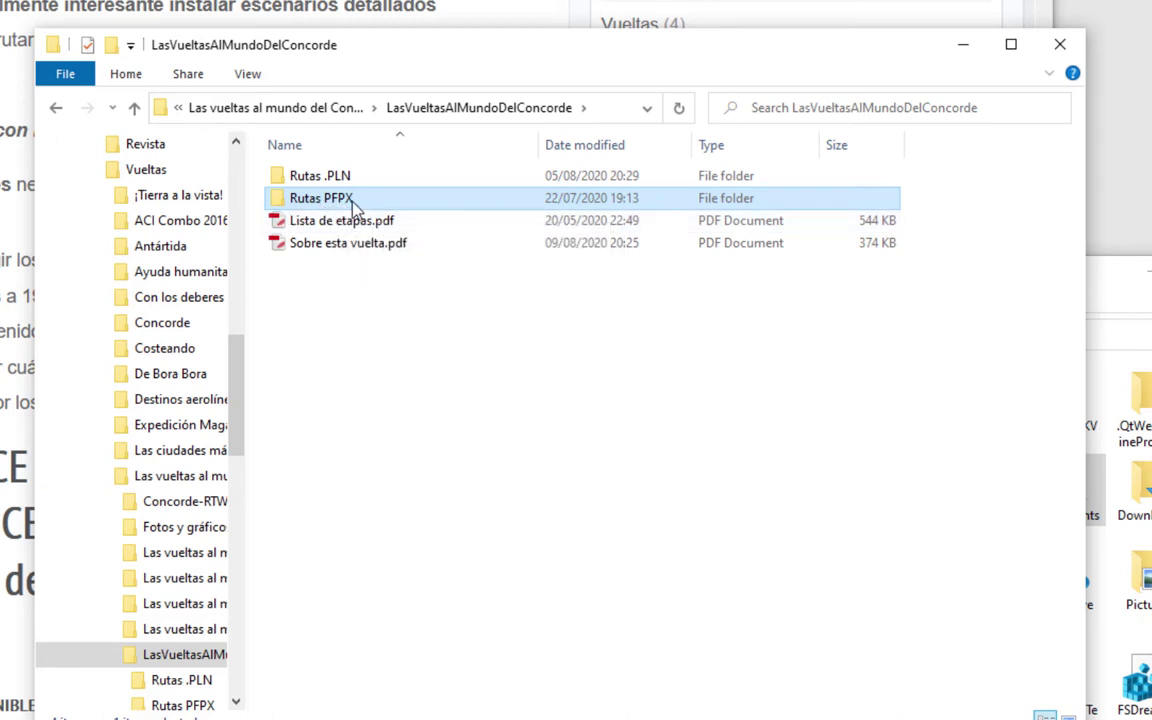
{"action": "double_click", "coordinate": [350, 200]}
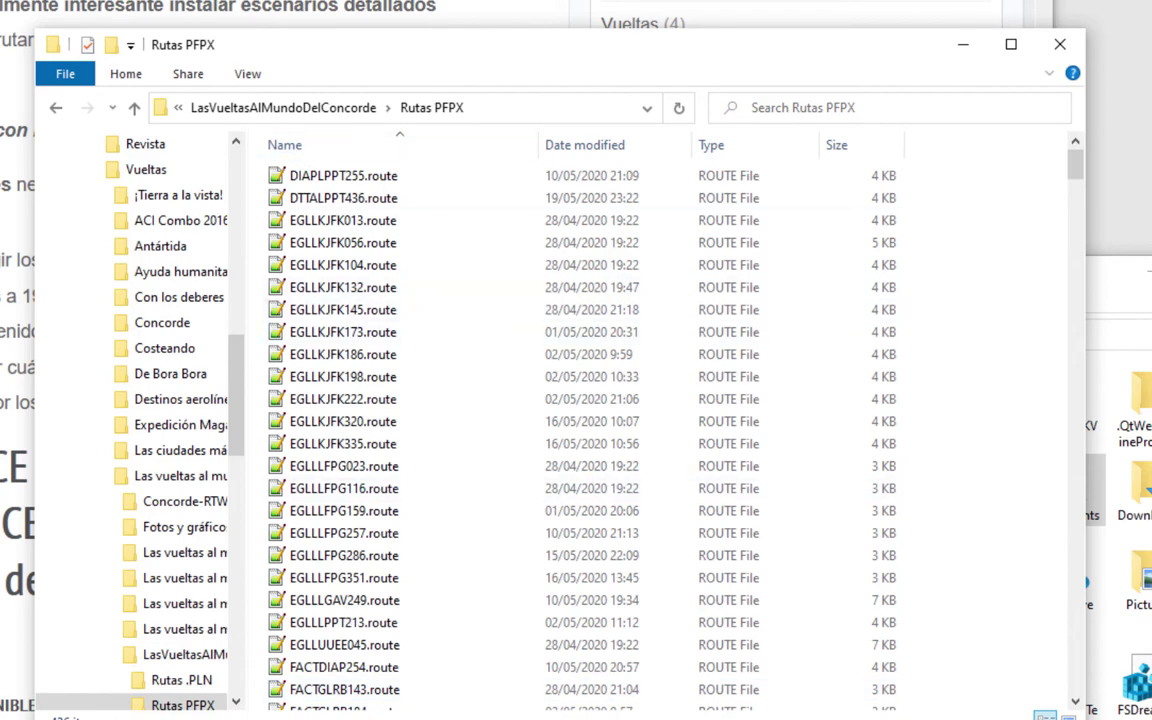
{"action": "key", "text": "super+e"}
{"action": "left_click_drag", "start_coordinate": [588, 318], "coordinate": [495, 202]}
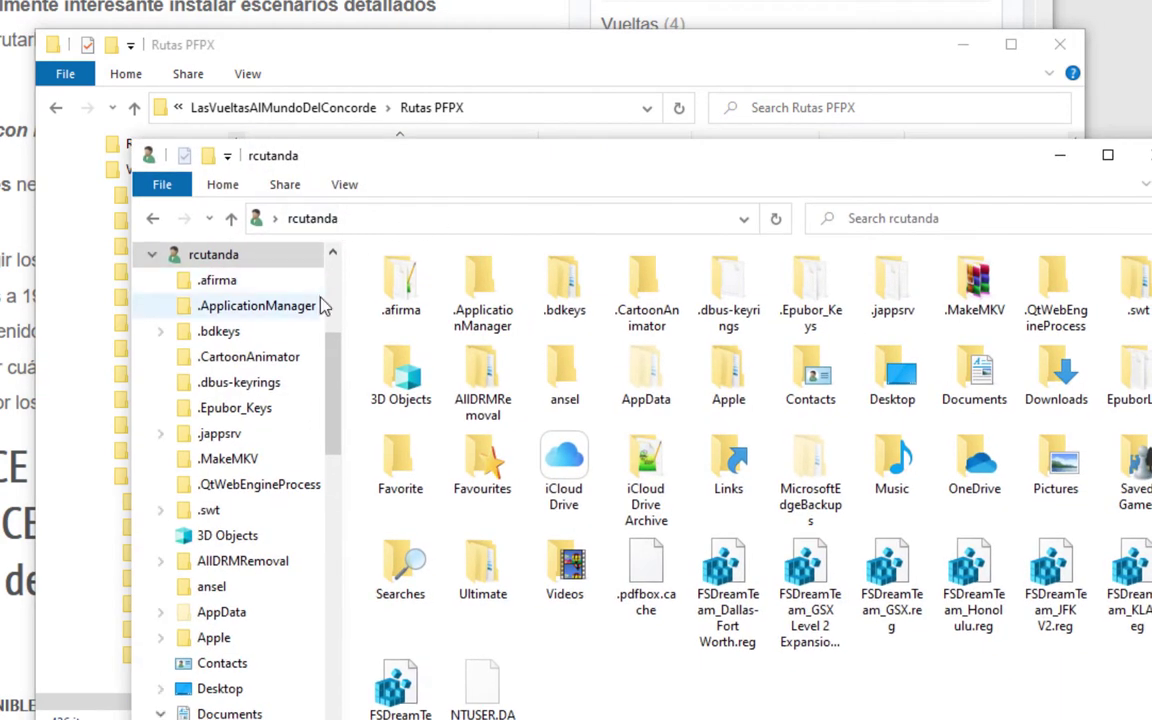
Browse from the user folder to Local Disk (C:) under This PC in the second file window
{"action": "scroll", "coordinate": [338, 372], "scroll_direction": "up", "scroll_amount": 3}
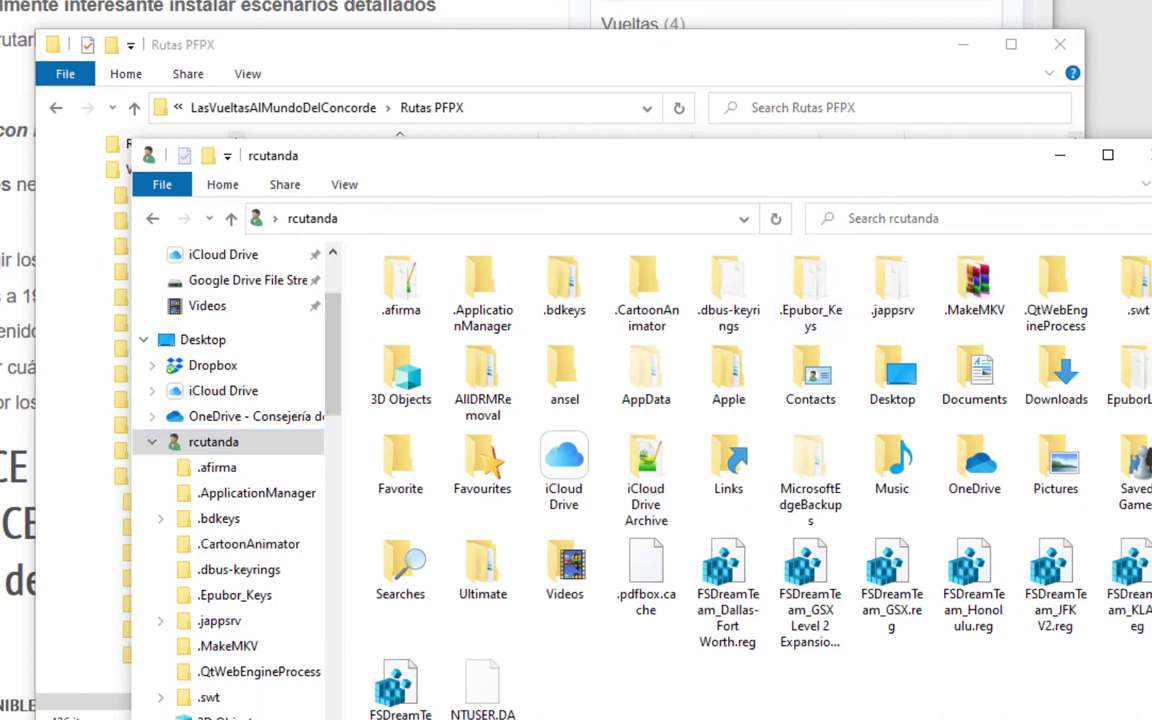
{"action": "scroll", "coordinate": [299, 312], "scroll_direction": "up", "scroll_amount": 2}
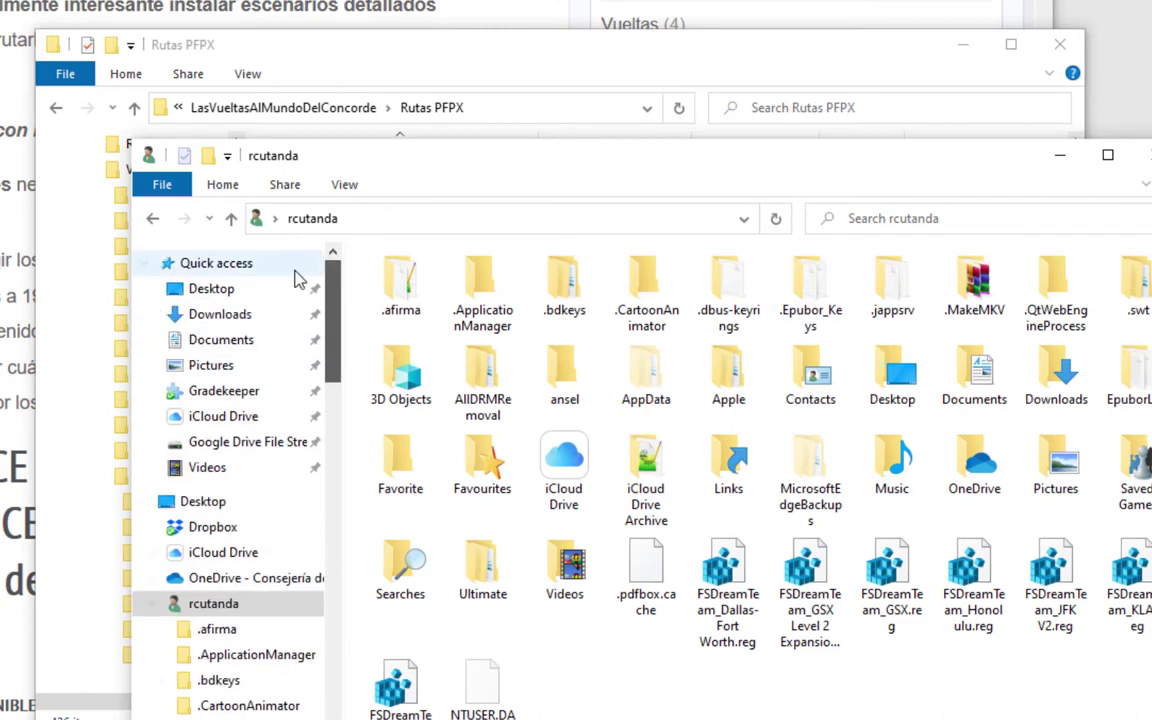
{"action": "scroll", "coordinate": [232, 467], "scroll_direction": "down", "scroll_amount": 1}
{"action": "left_click", "coordinate": [151, 518]}
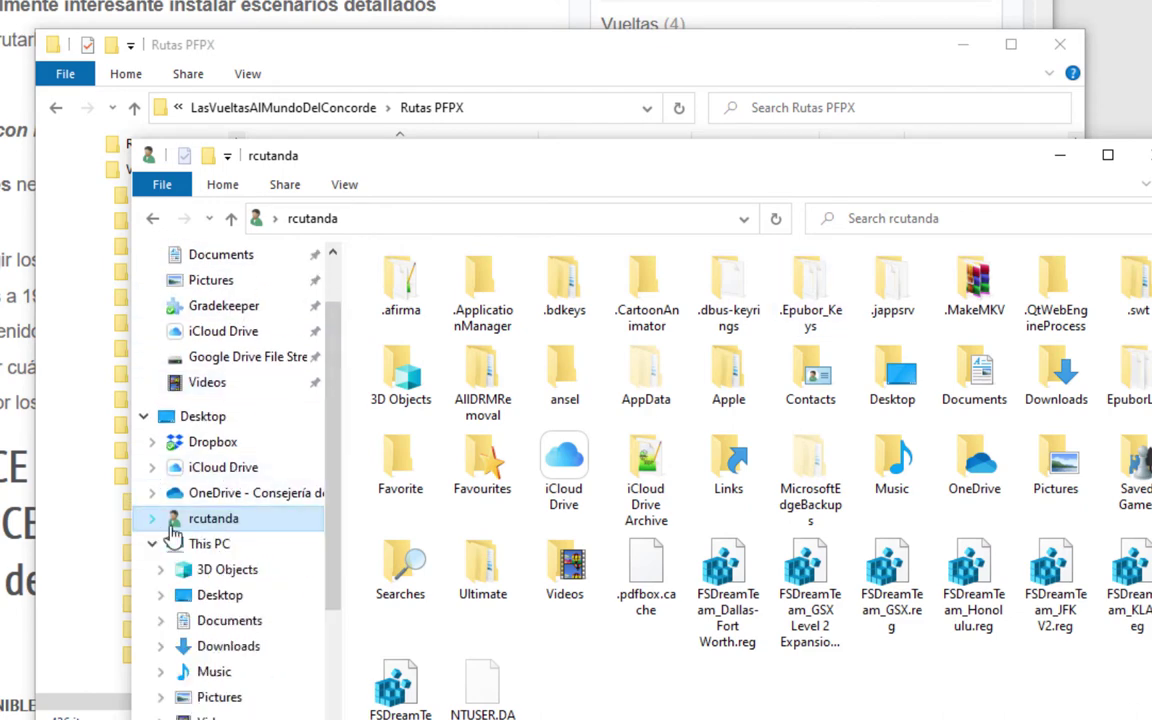
{"action": "left_click", "coordinate": [224, 544]}
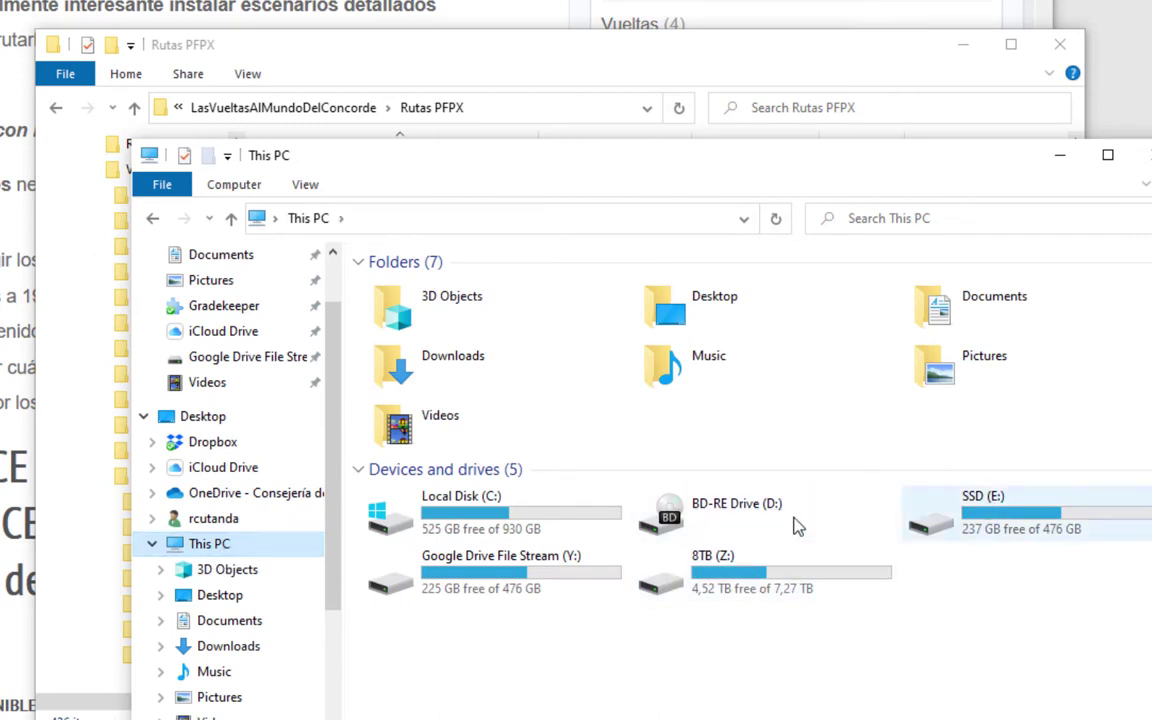
{"action": "double_click", "coordinate": [462, 518]}
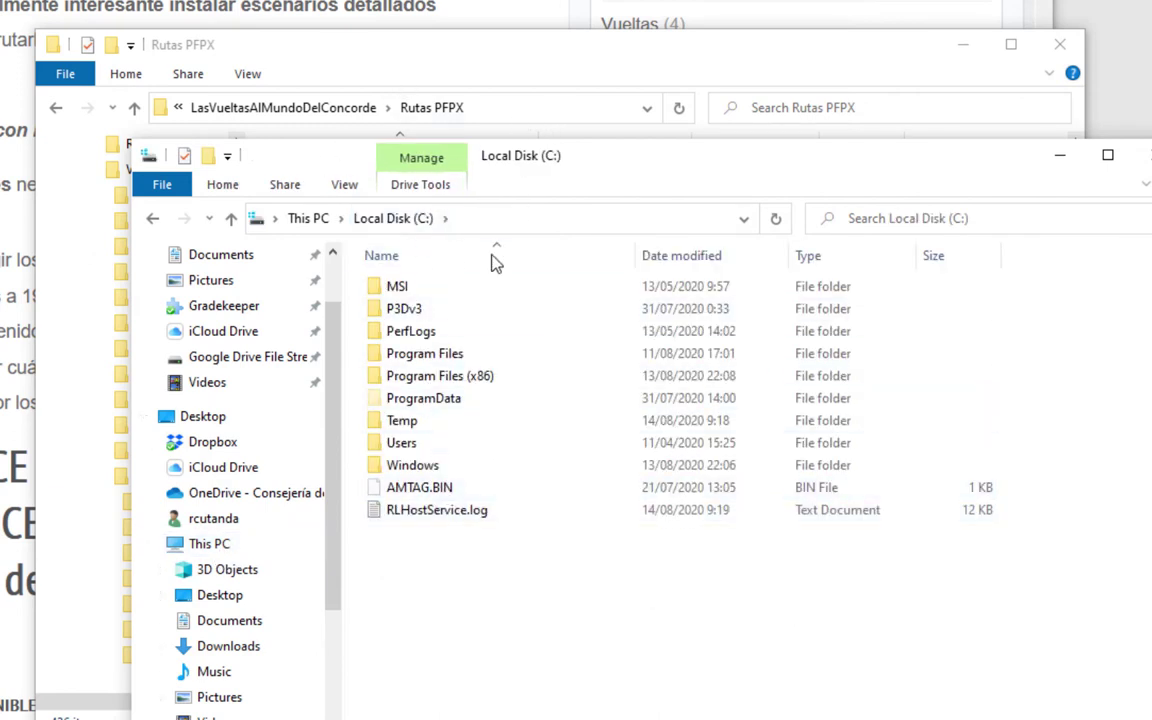
Open Users\Public\Public Documents\PFPX Data\Routes on drive C and compare its route files with those in Rutas PFPX
{"action": "double_click", "coordinate": [398, 450]}
{"action": "left_click", "coordinate": [403, 318]}
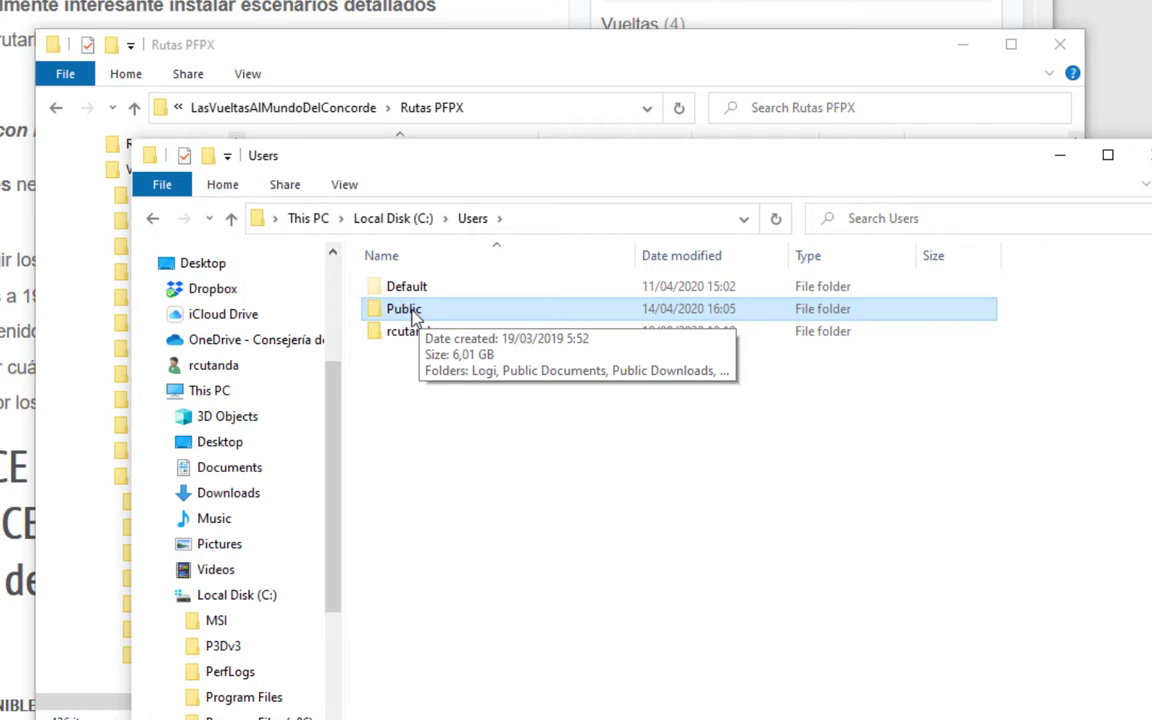
{"action": "double_click", "coordinate": [413, 316]}
{"action": "left_click", "coordinate": [395, 378]}
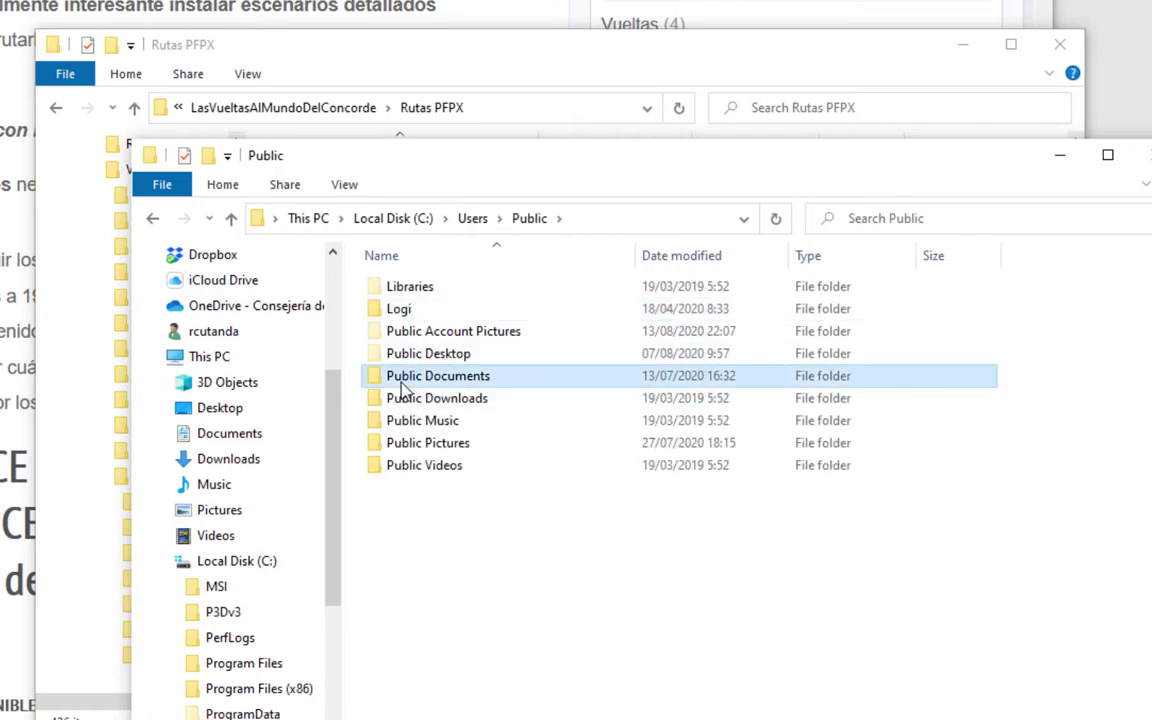
{"action": "double_click", "coordinate": [393, 379]}
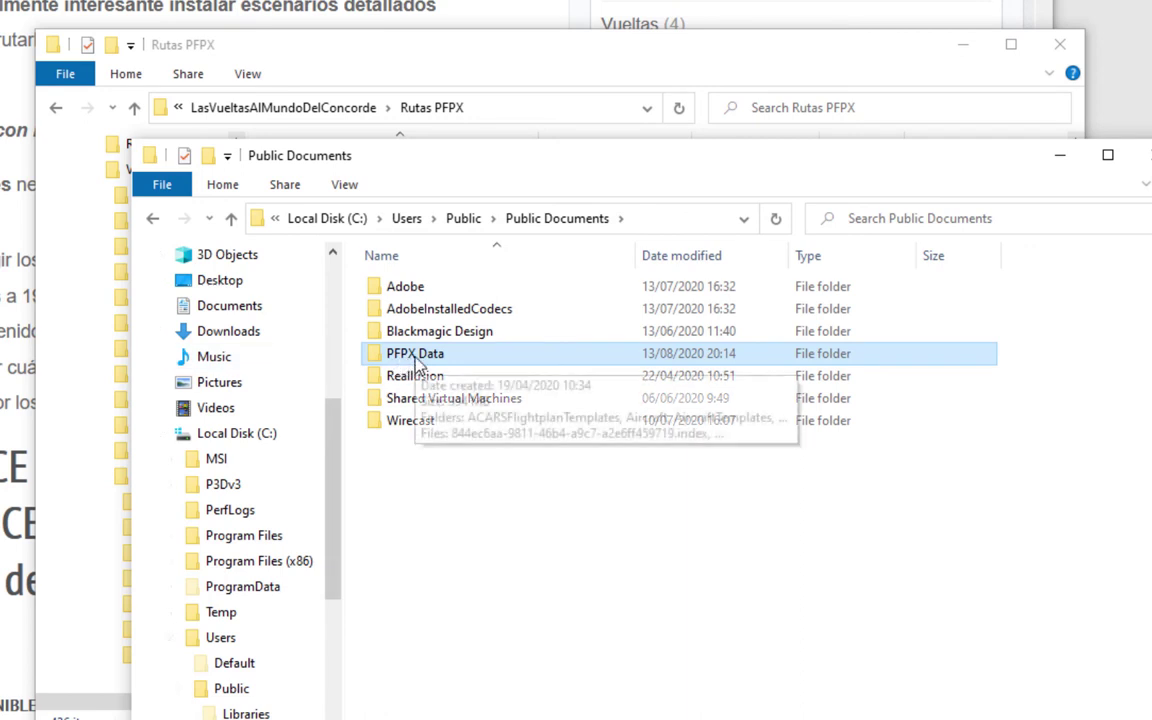
{"action": "double_click", "coordinate": [419, 362]}
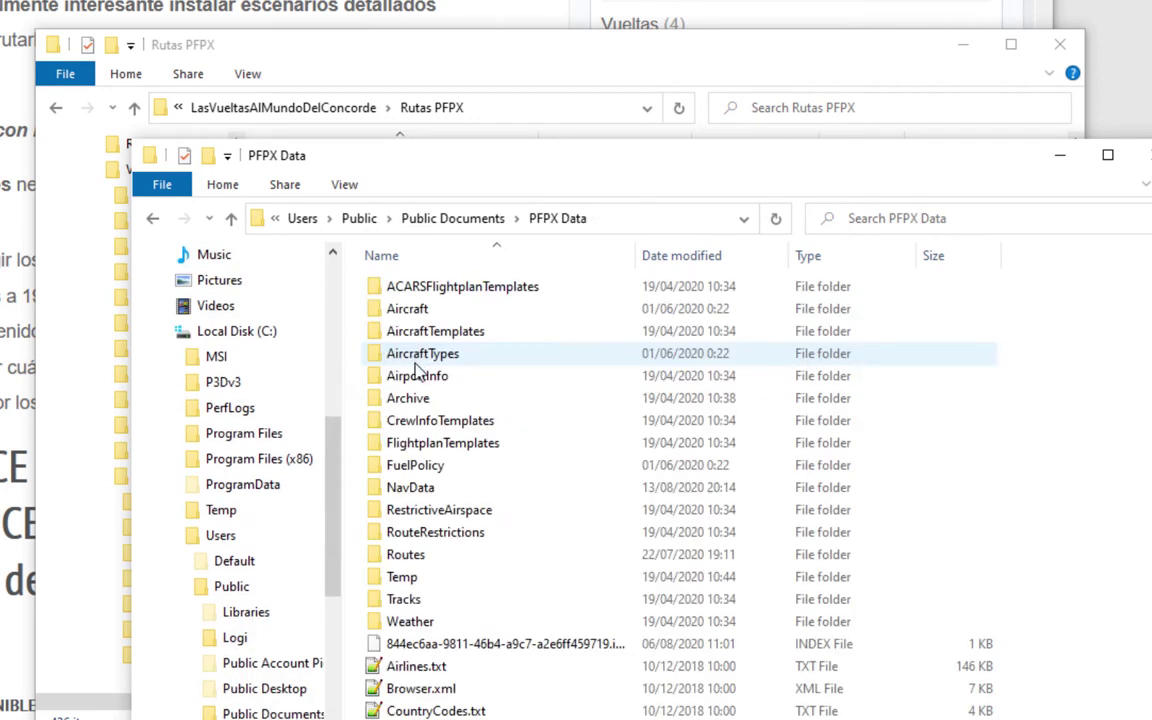
{"action": "left_click", "coordinate": [430, 562]}
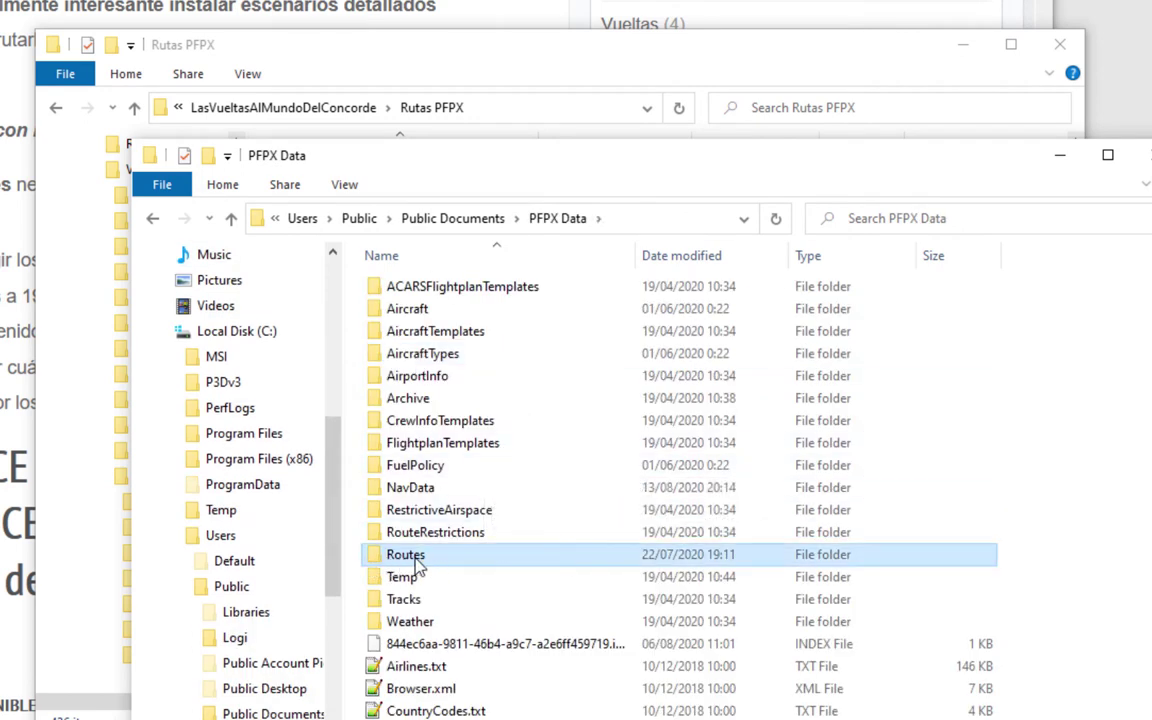
{"action": "double_click", "coordinate": [420, 562]}
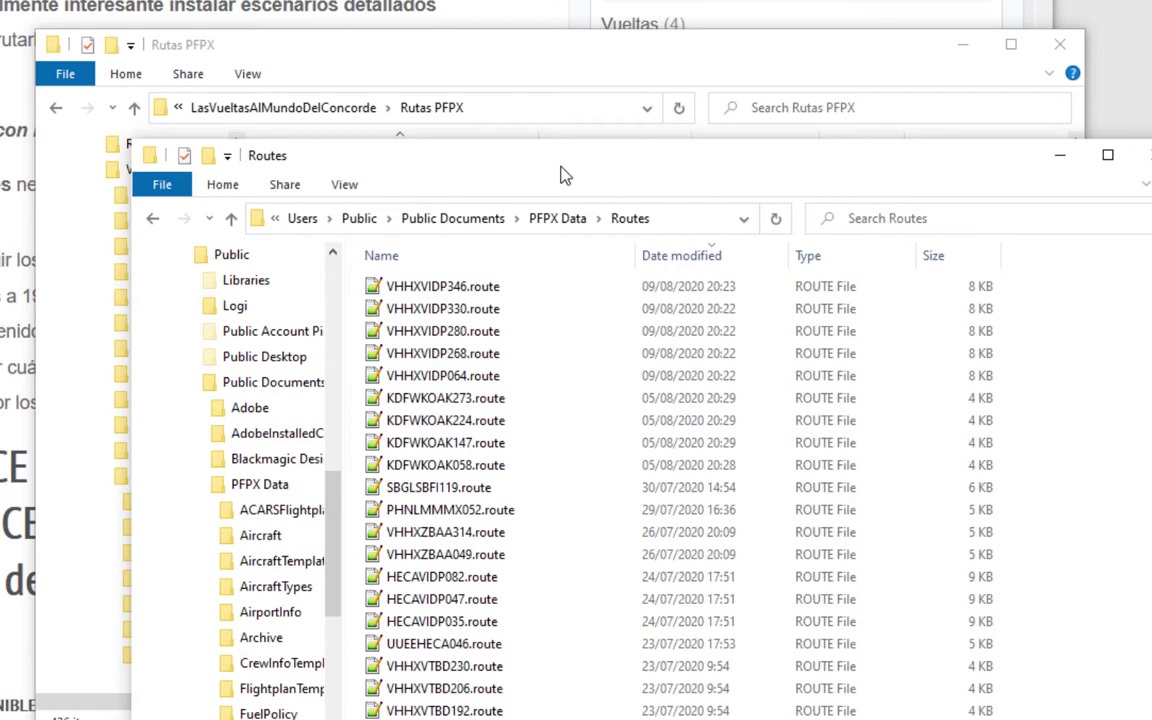
{"action": "left_click", "coordinate": [532, 73]}
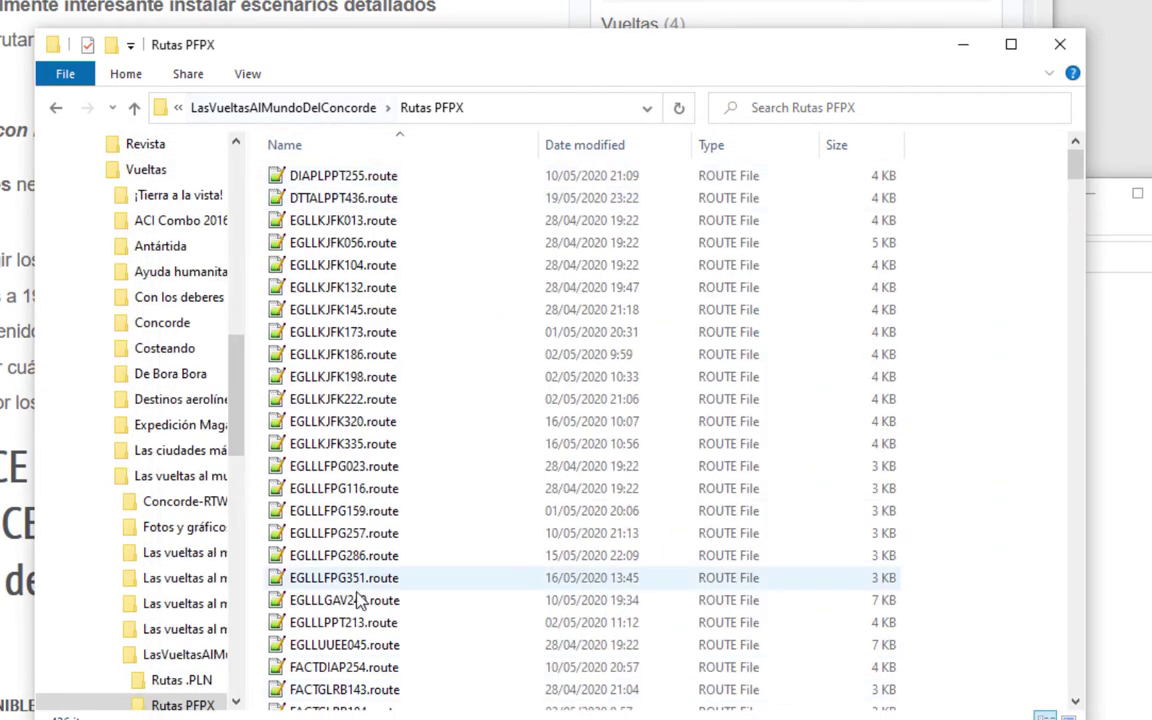
{"action": "key", "text": "alt+Tab"}
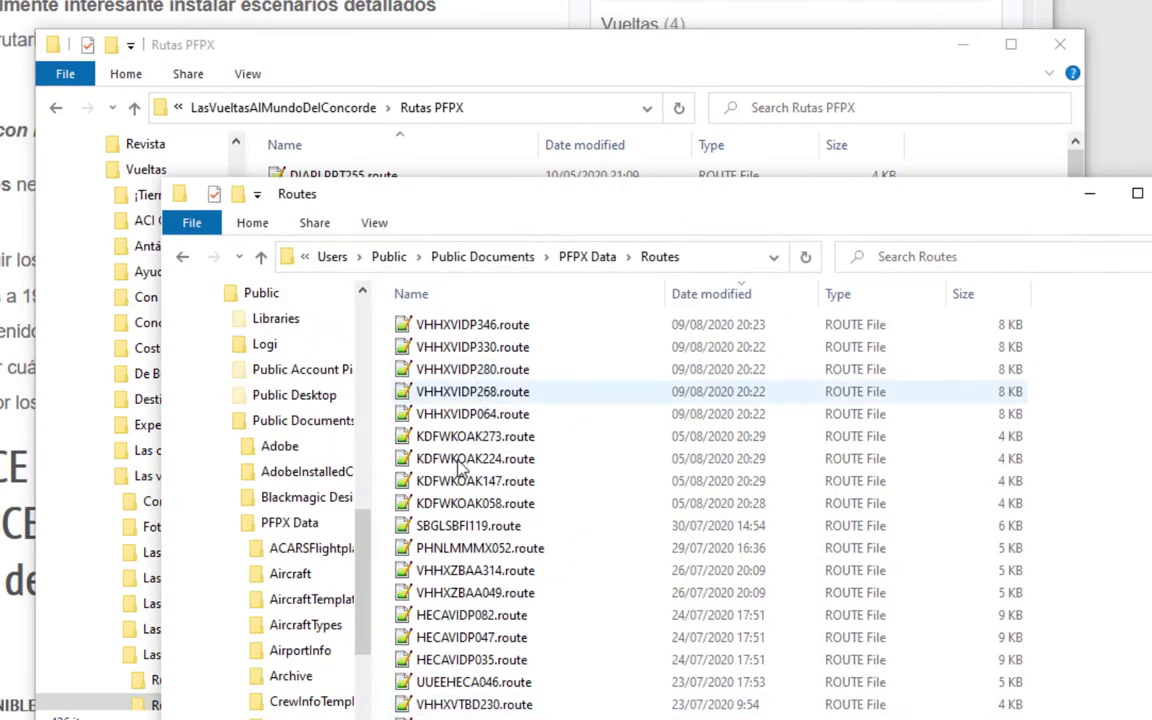
Switch to REX Sky Force 3D, finish the processed flight plan import and return to the Flight Center from the interactive map
{"action": "key", "text": "alt+Tab"}
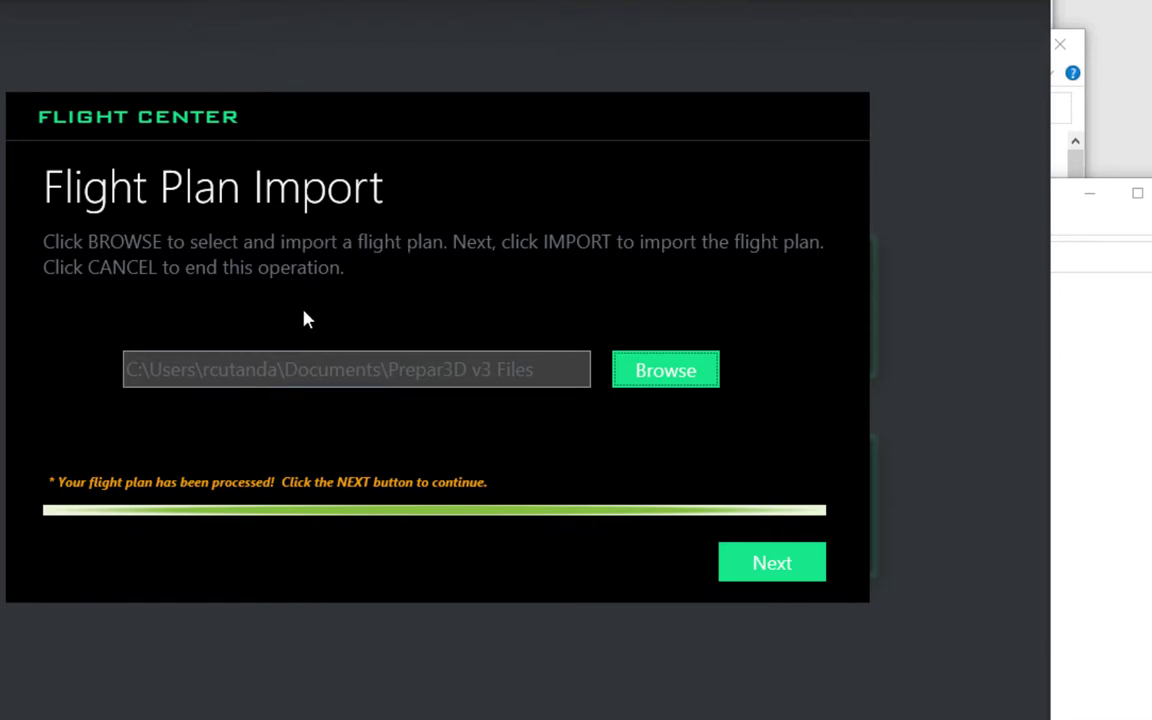
{"action": "left_click", "coordinate": [743, 568]}
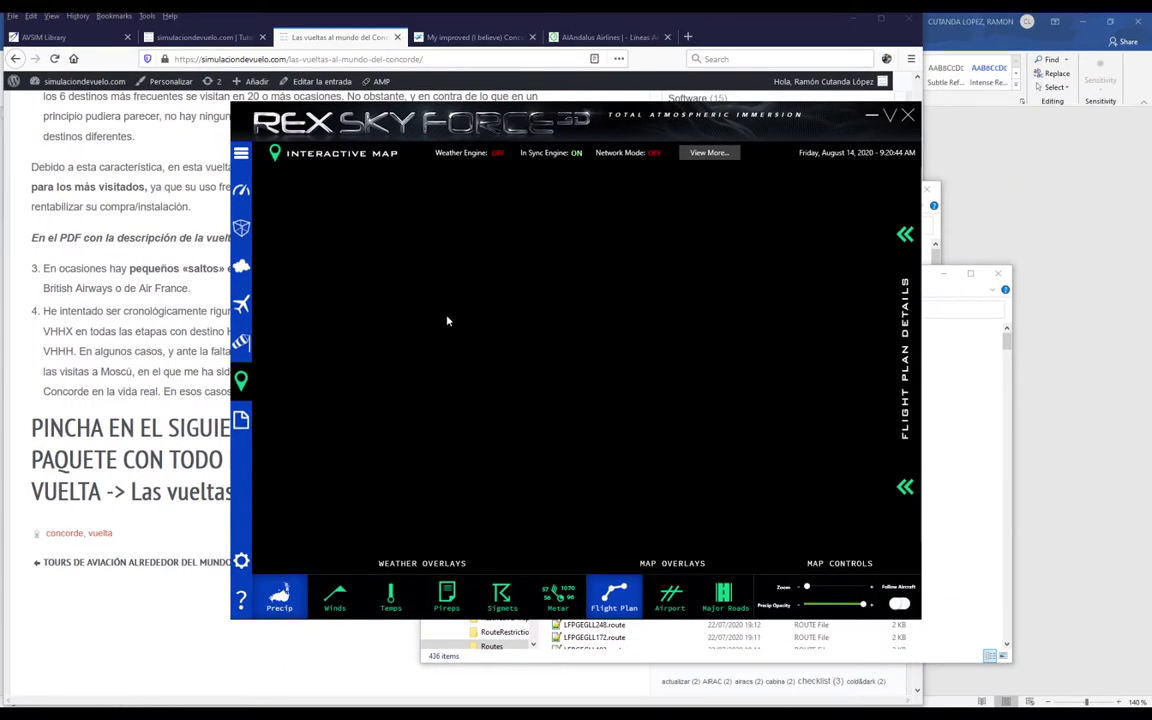
{"action": "left_click", "coordinate": [241, 304]}
{"action": "left_click", "coordinate": [242, 381]}
{"action": "left_click", "coordinate": [241, 305]}
Import the flight plan HKJKHELX067.pln from the Prepar3D v3 Files folder
{"action": "left_click", "coordinate": [426, 312]}
{"action": "left_click", "coordinate": [700, 375]}
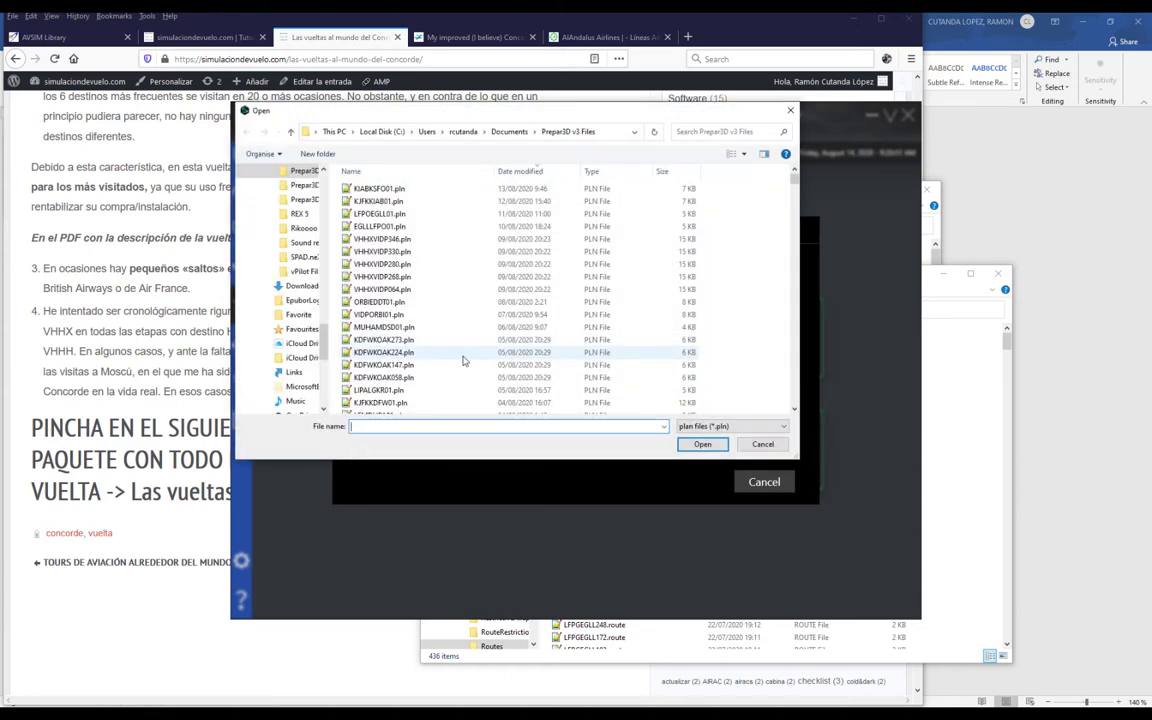
{"action": "type", "text": "J"}
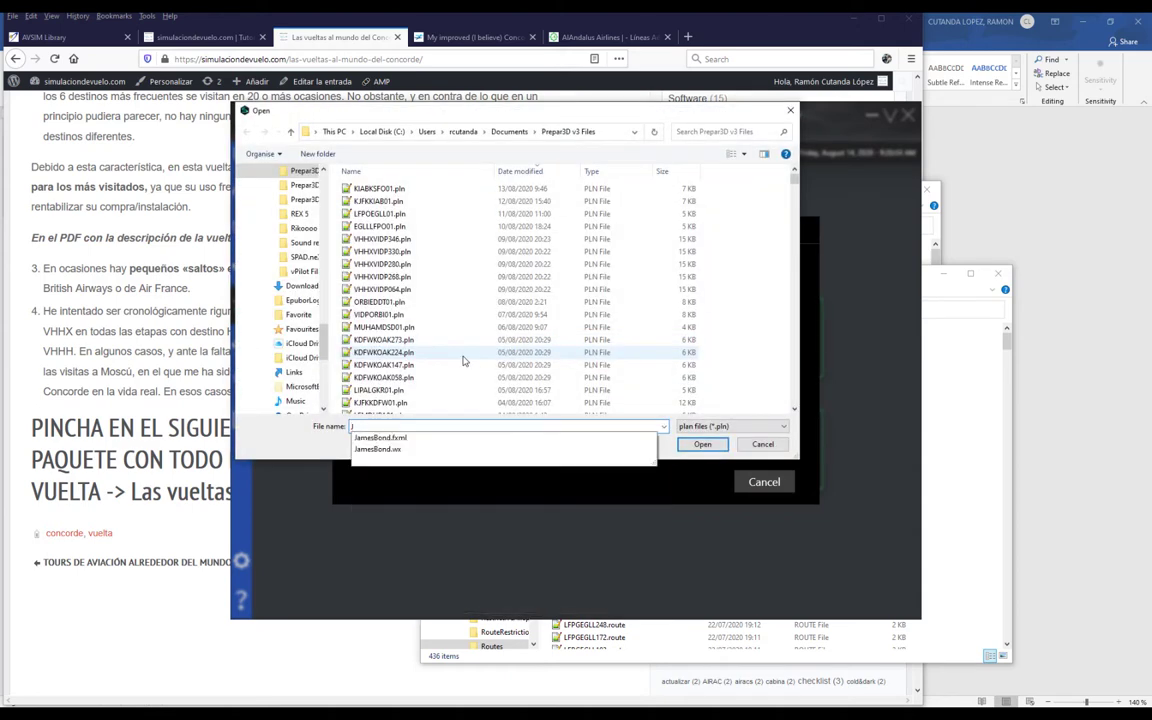
{"action": "key", "text": "BackSpace"}
{"action": "type", "text": "HK"}
{"action": "key", "text": "Down"}
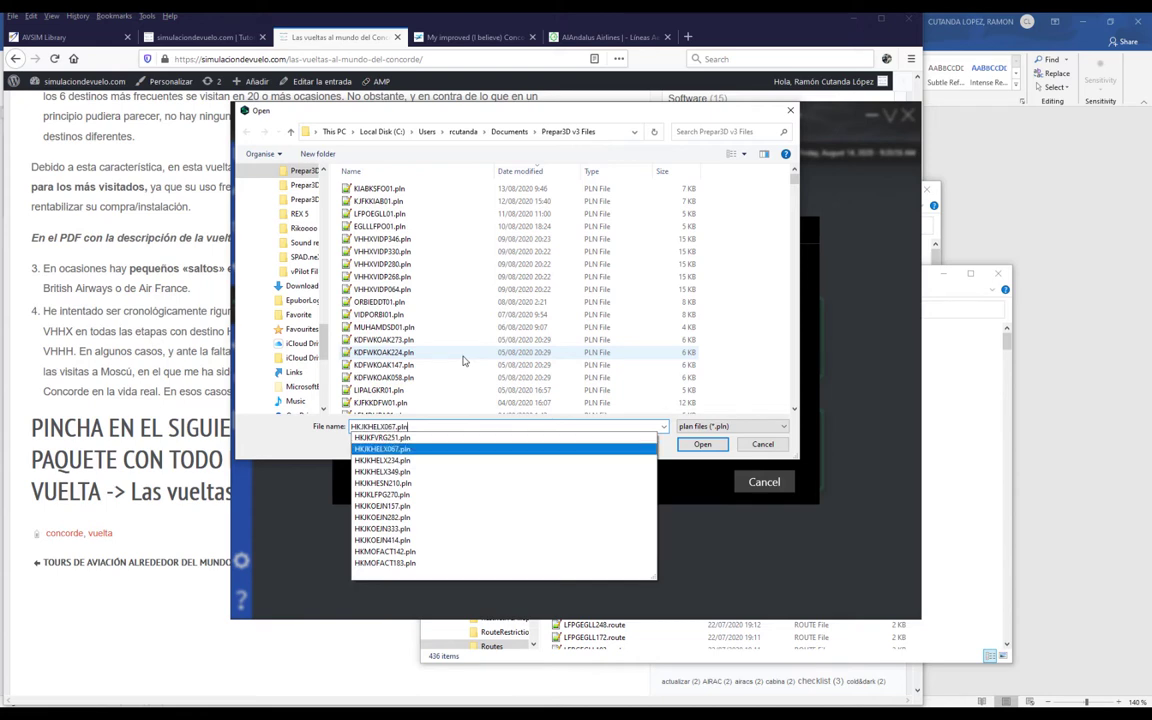
{"action": "key", "text": "Return"}
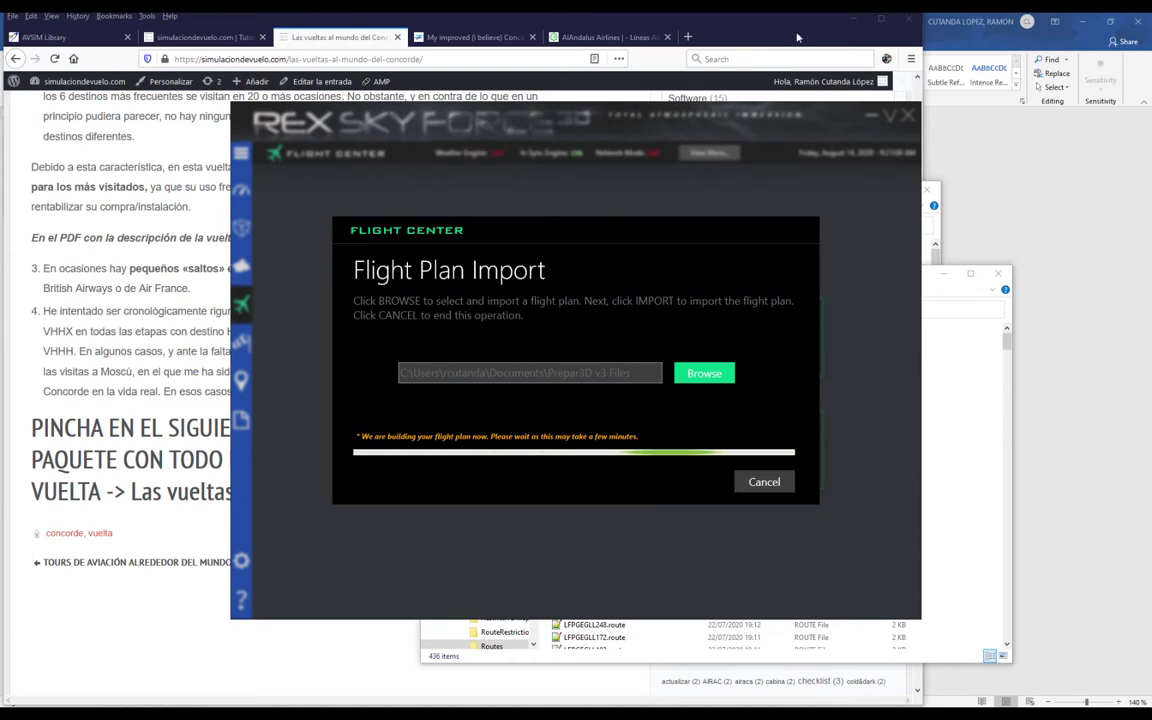
Minimise the browser and the Word document to clear the desktop
{"action": "left_click", "coordinate": [855, 18]}
{"action": "left_click", "coordinate": [928, 22]}
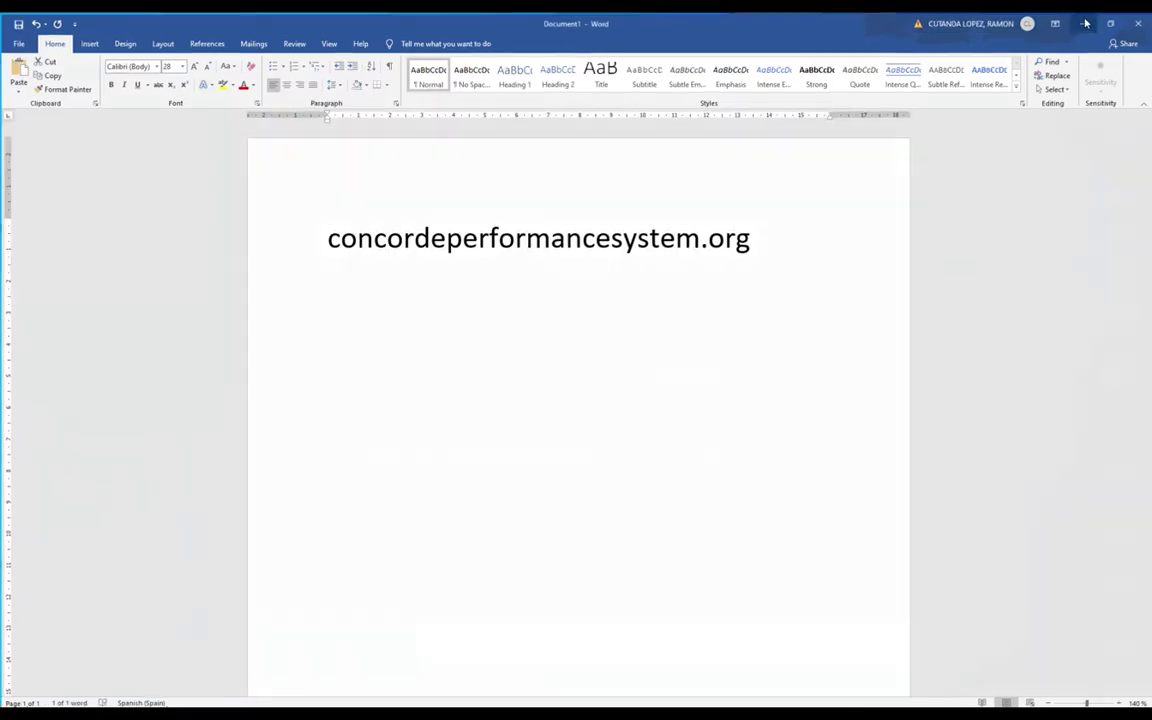
{"action": "left_click", "coordinate": [1082, 21]}
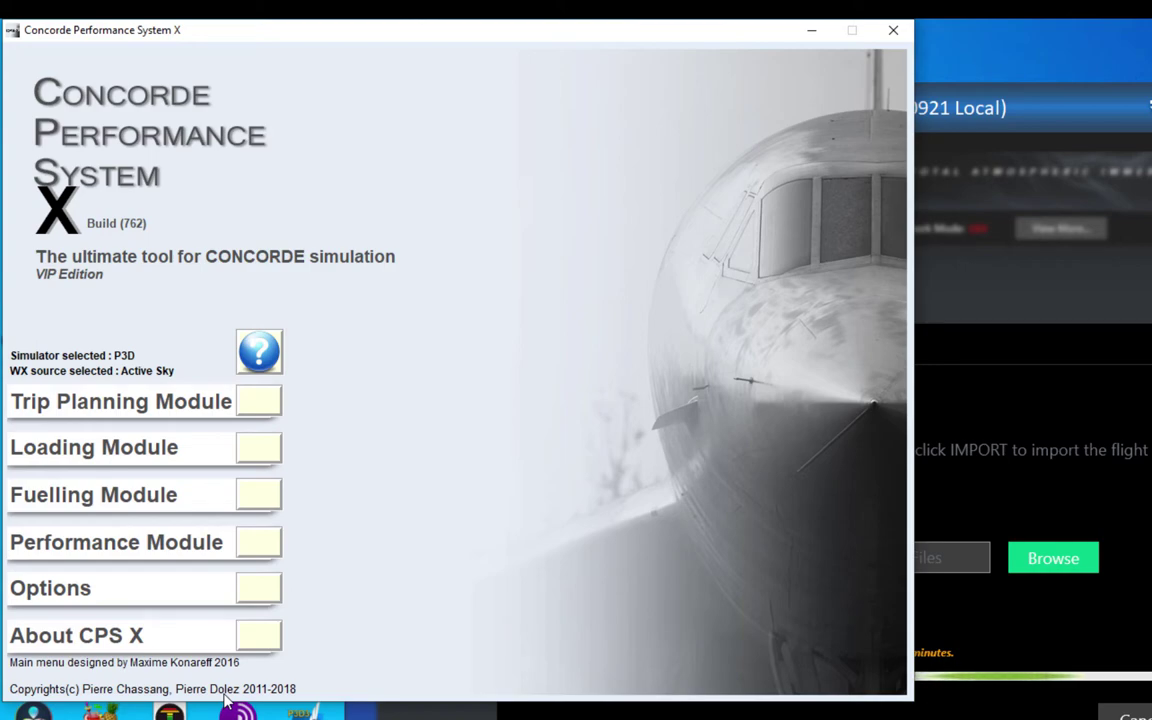
Open the options of Concorde Performance System X and examine the P3D, Flight Plans and Active Sky for P3D program paths
{"action": "left_click", "coordinate": [258, 592]}
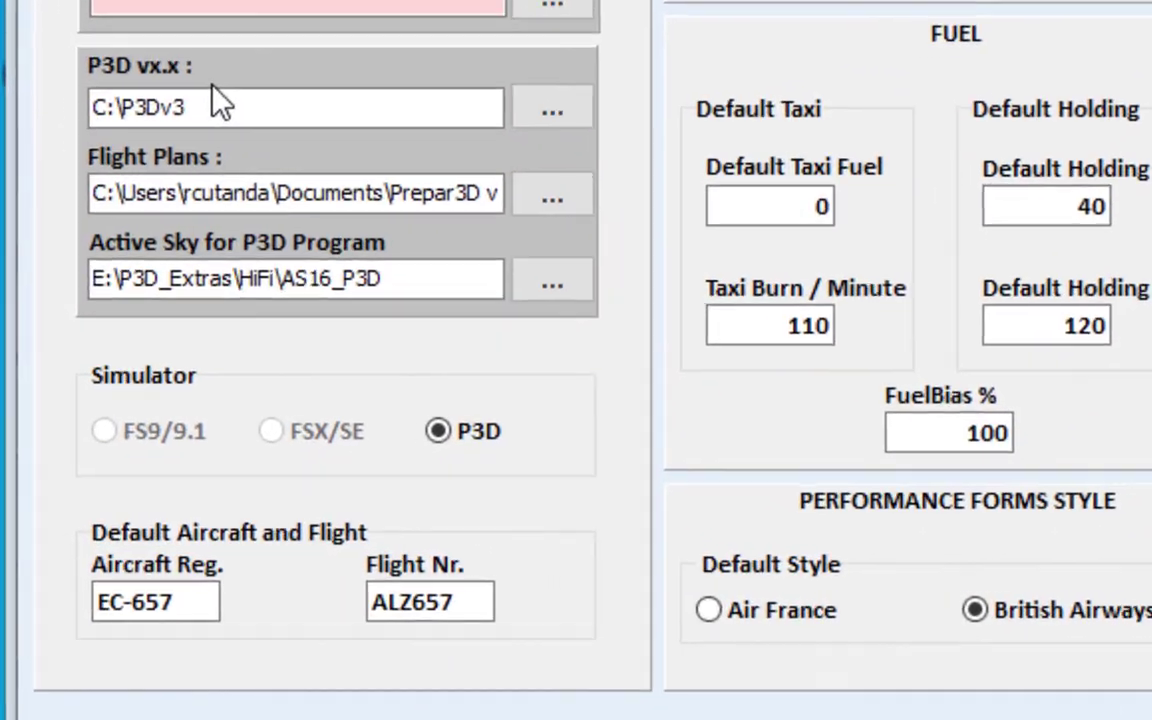
{"action": "left_click", "coordinate": [216, 99]}
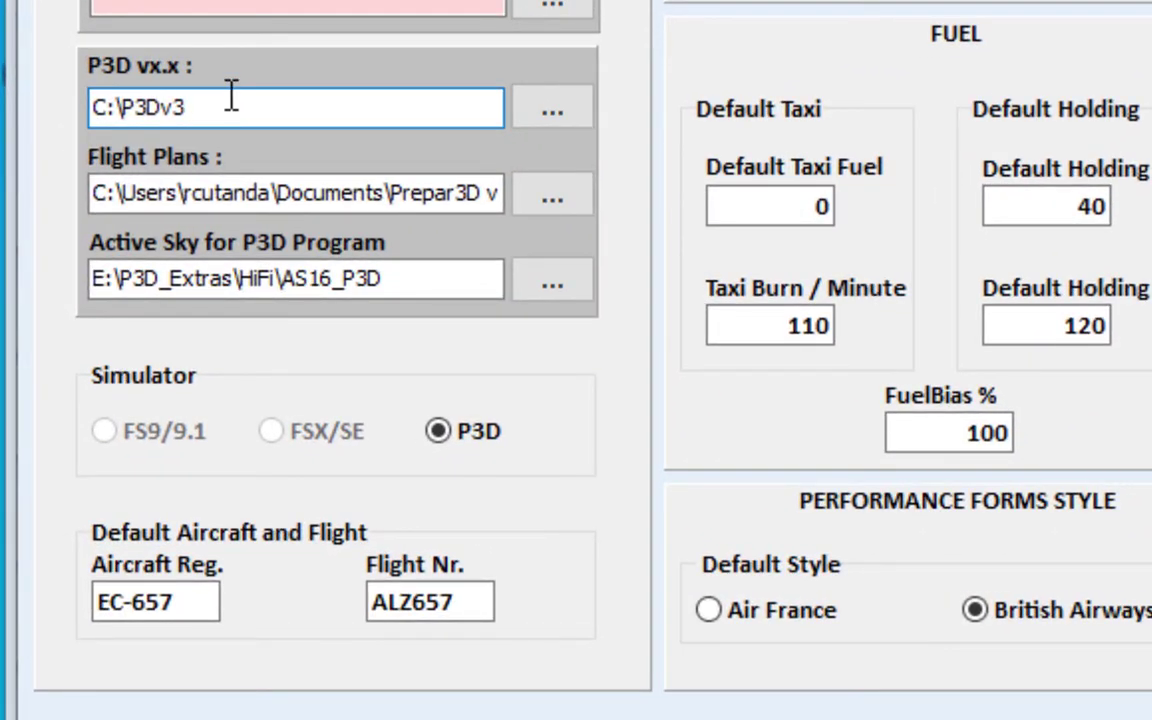
{"action": "left_click_drag", "start_coordinate": [229, 97], "coordinate": [165, 100]}
{"action": "left_click_drag", "start_coordinate": [313, 205], "coordinate": [684, 198]}
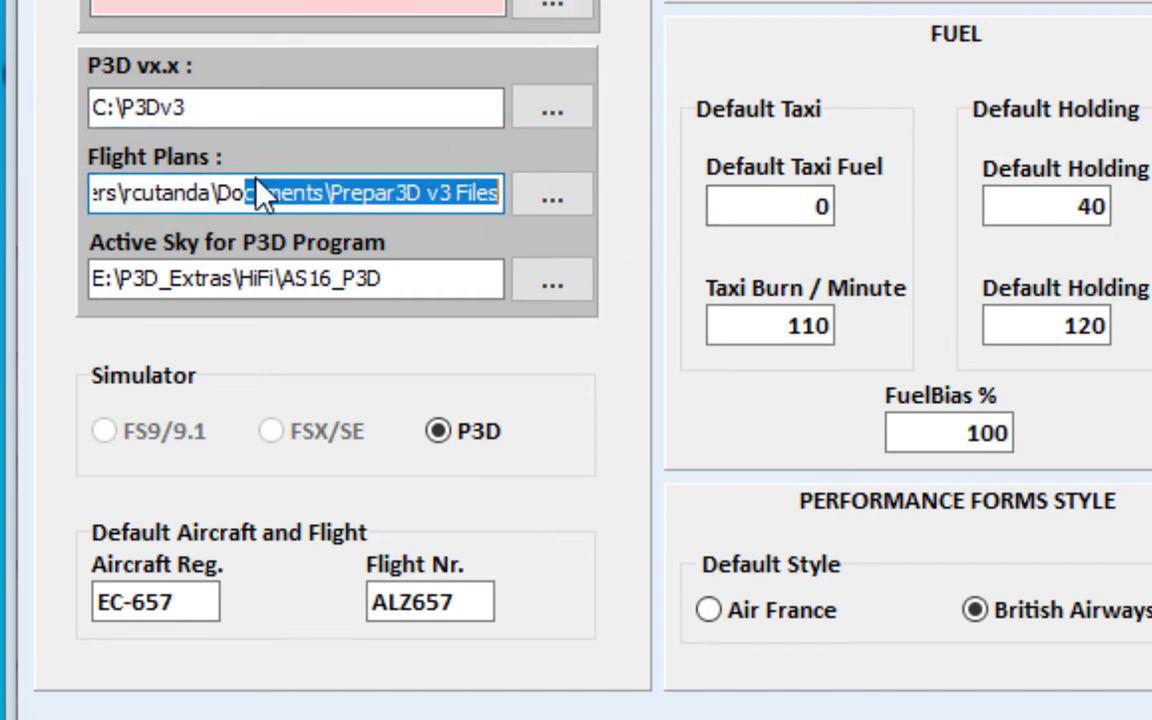
{"action": "left_click_drag", "start_coordinate": [411, 278], "coordinate": [90, 278]}
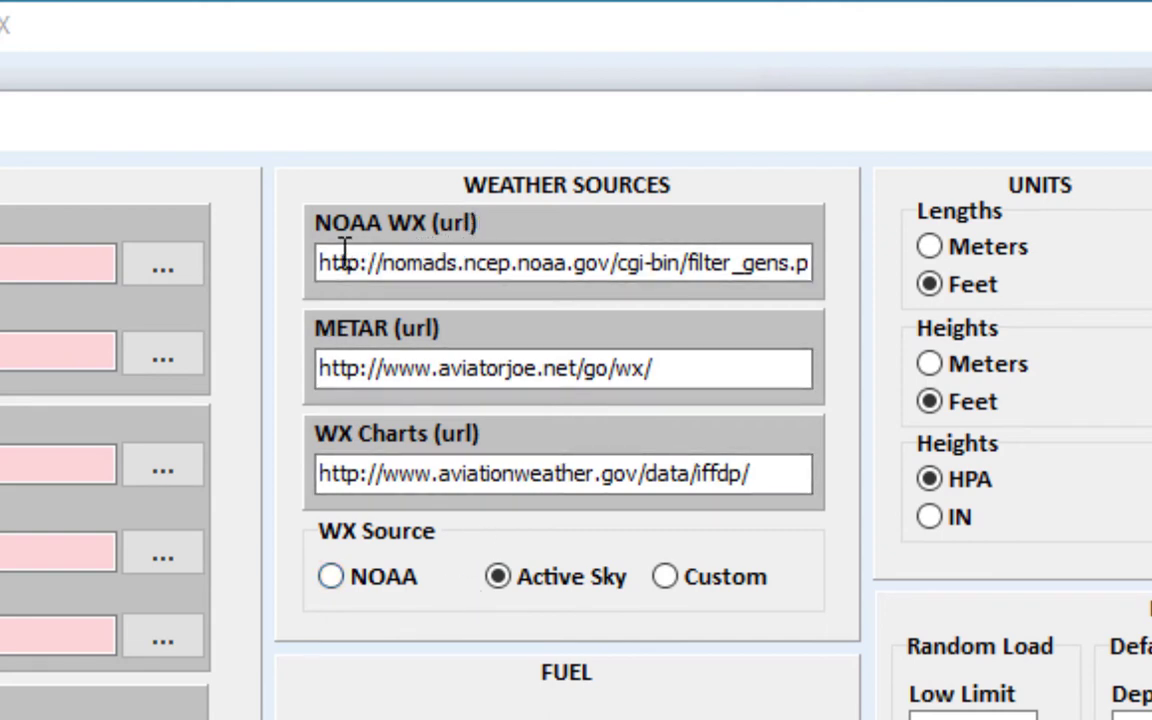
Examine the NOAA WX, METAR and WX Charts addresses under the weather sources
{"action": "left_click_drag", "start_coordinate": [344, 252], "coordinate": [962, 206]}
{"action": "left_click", "coordinate": [704, 252]}
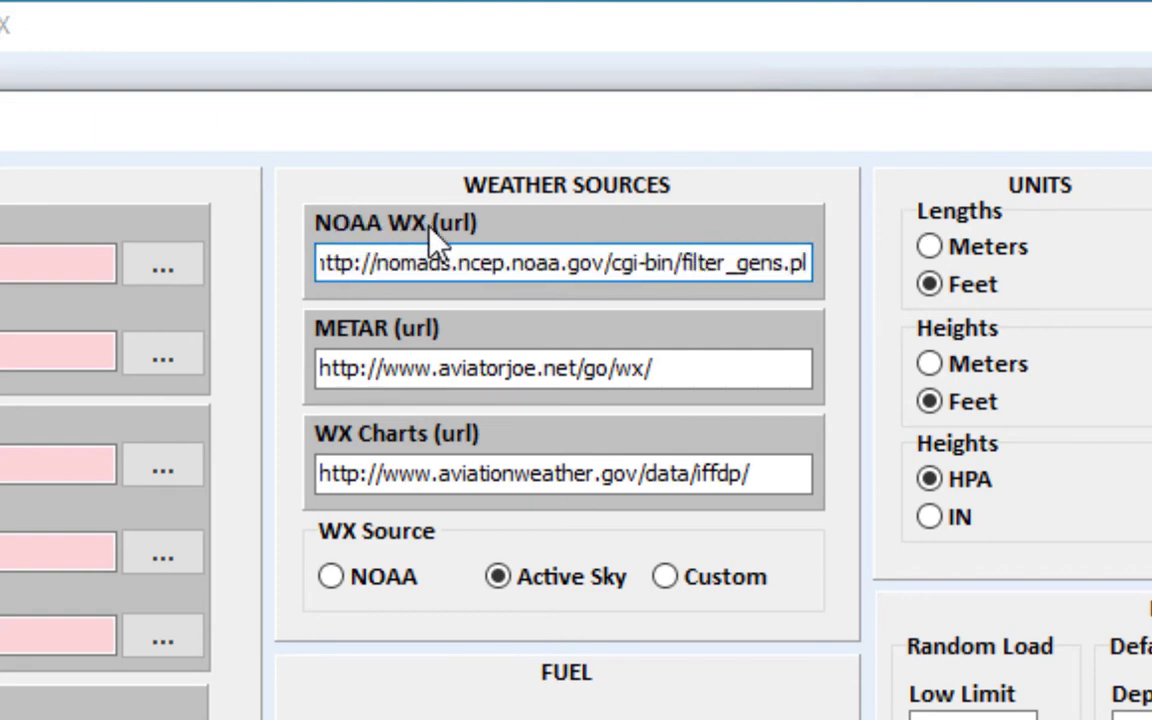
{"action": "left_click_drag", "start_coordinate": [684, 362], "coordinate": [193, 380]}
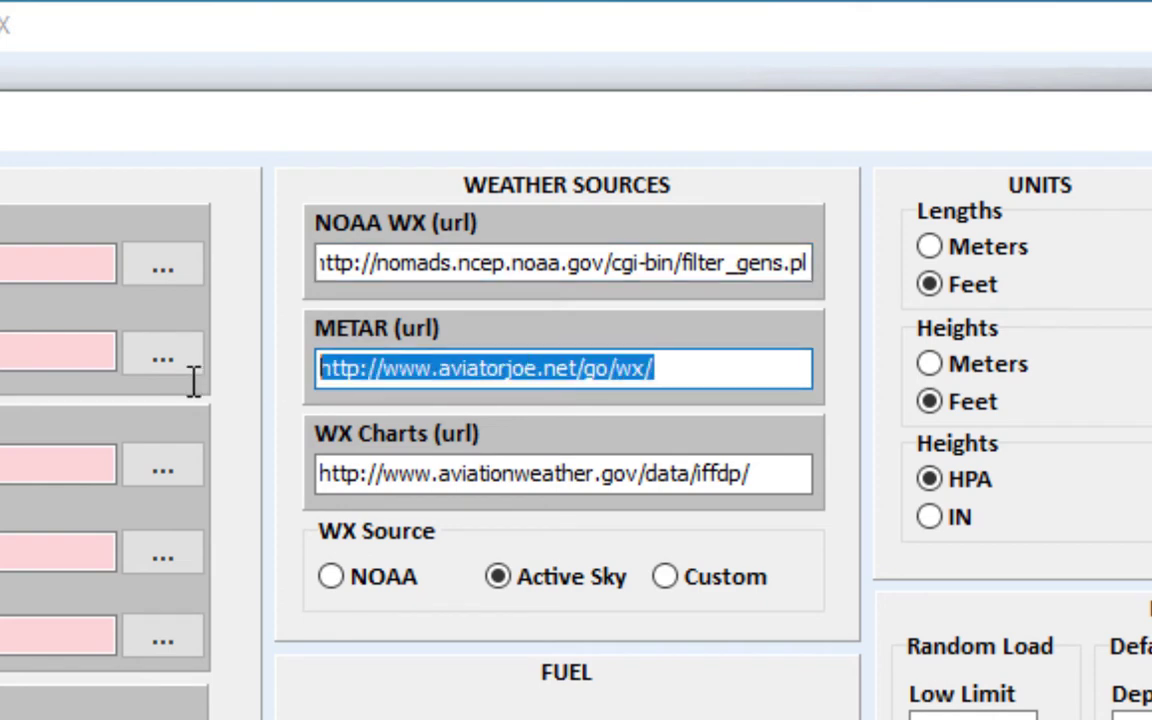
{"action": "left_click_drag", "start_coordinate": [798, 473], "coordinate": [164, 532]}
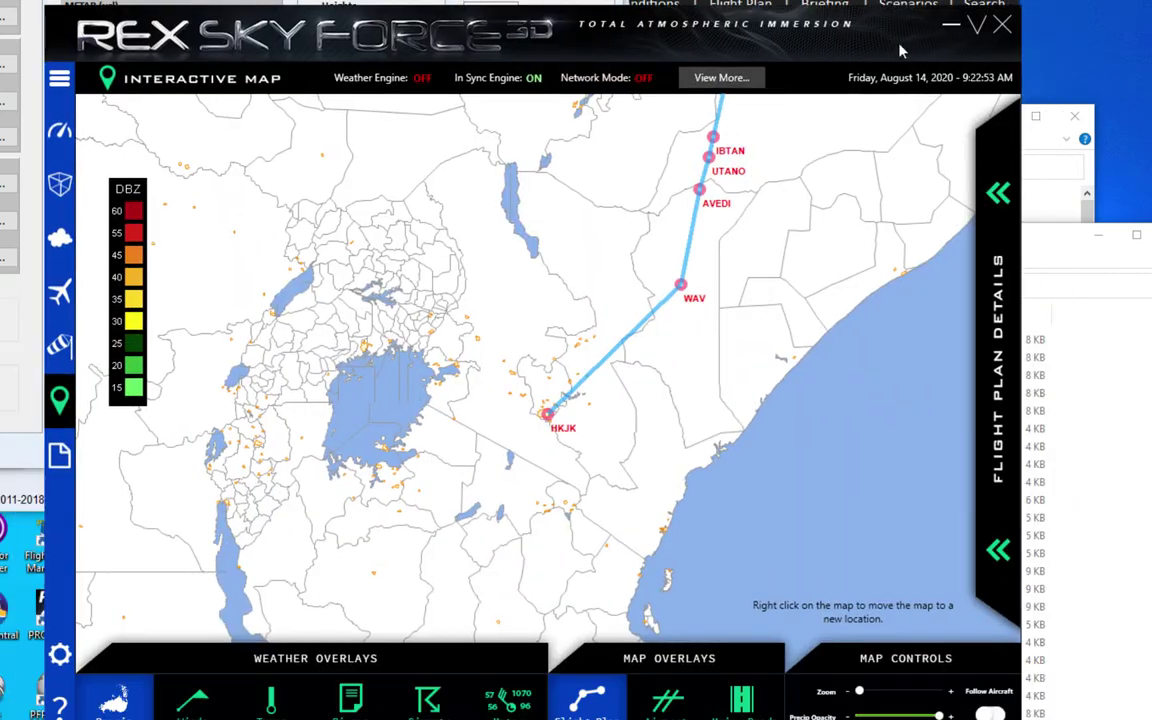
Return to the Concorde Performance System options, try a default taxi fuel of 1000 and reset it to 0
{"action": "left_click", "coordinate": [1047, 12]}
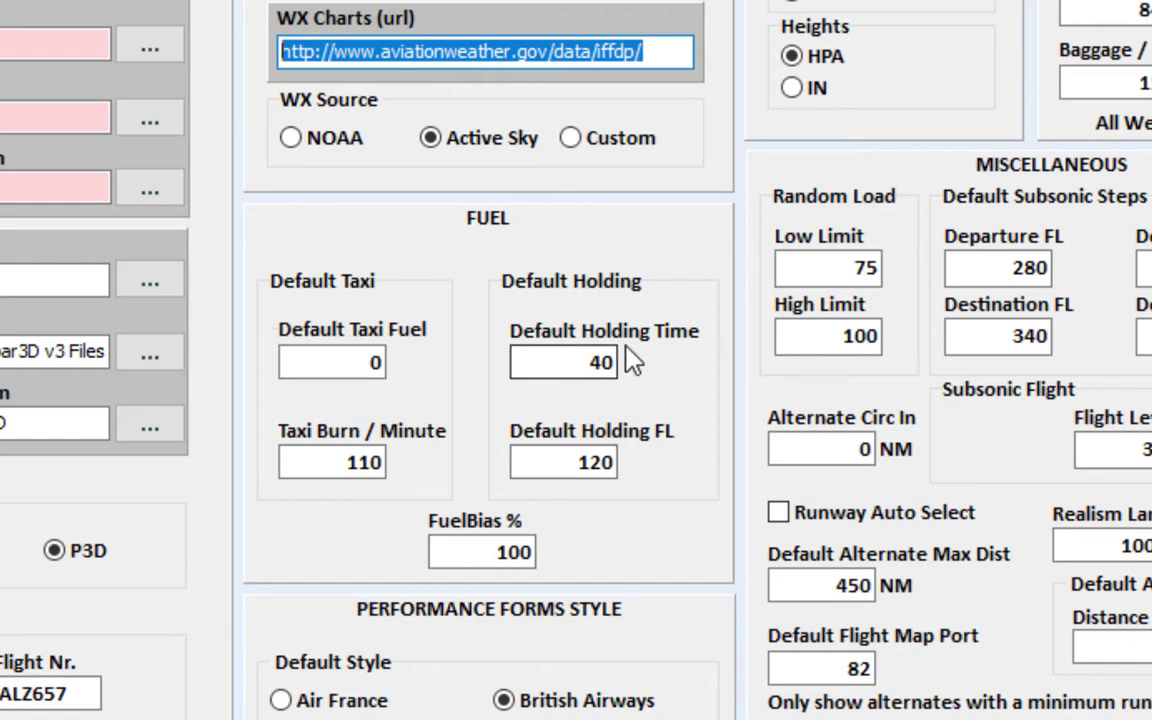
{"action": "left_click", "coordinate": [300, 362]}
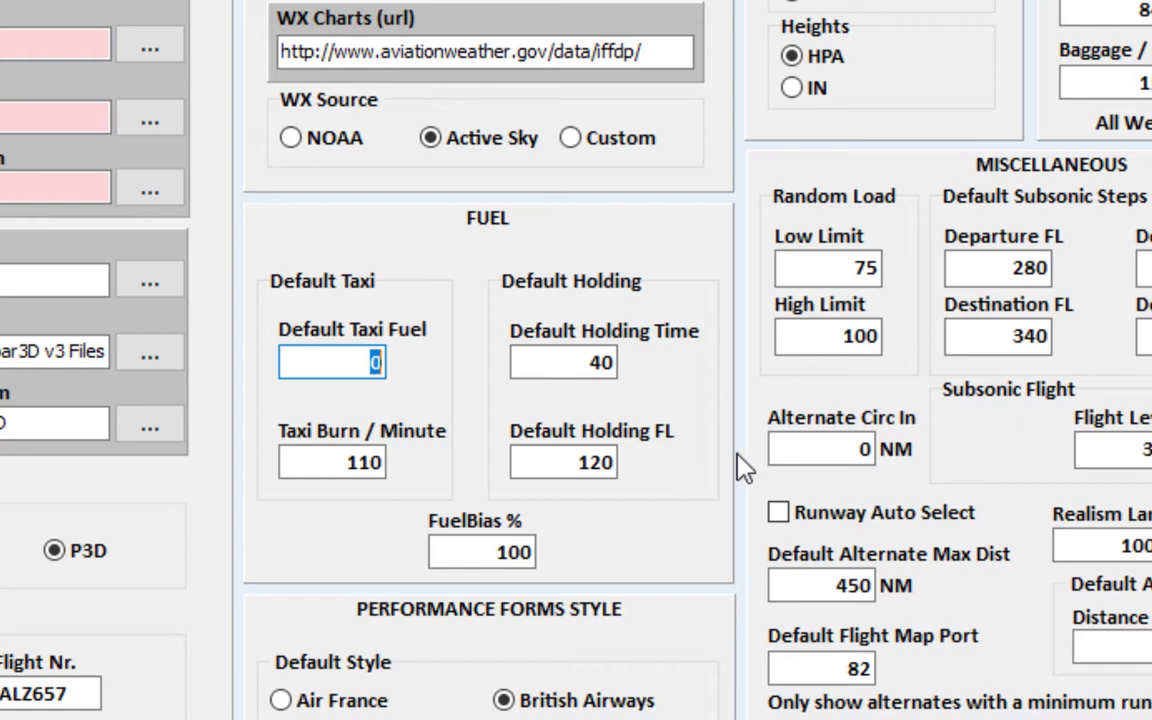
{"action": "left_click", "coordinate": [320, 365]}
{"action": "left_click_drag", "start_coordinate": [342, 362], "coordinate": [380, 362]}
{"action": "type", "text": "1000"}
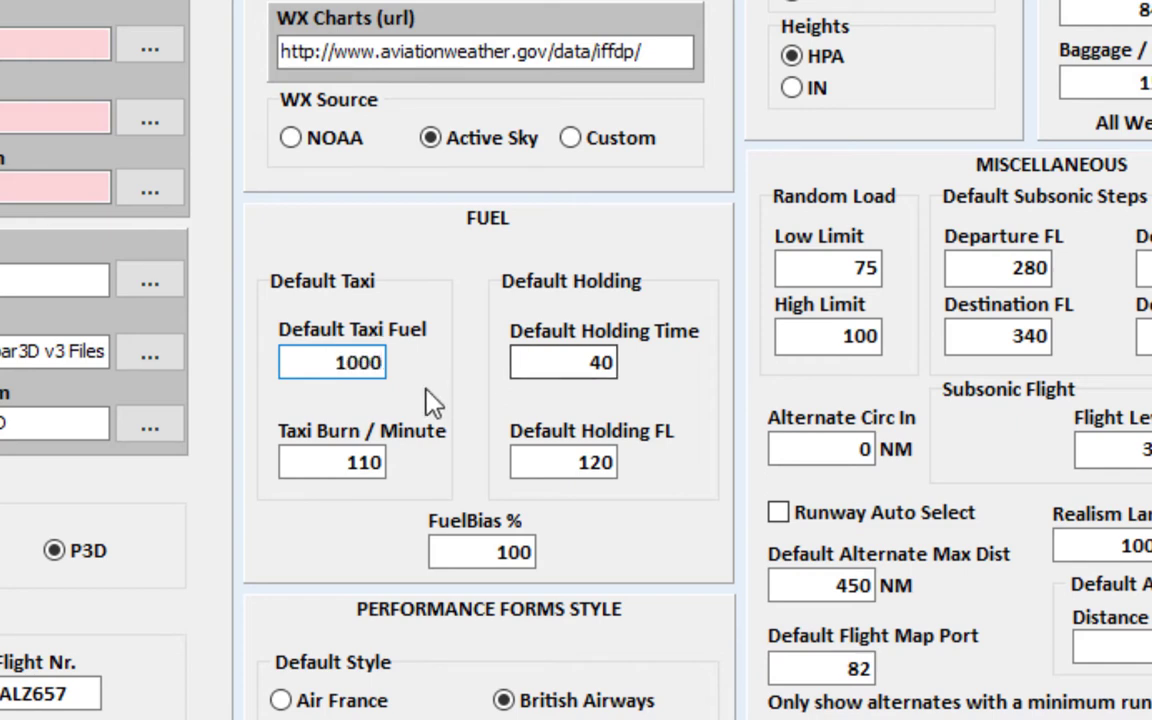
{"action": "left_click_drag", "start_coordinate": [284, 362], "coordinate": [463, 350]}
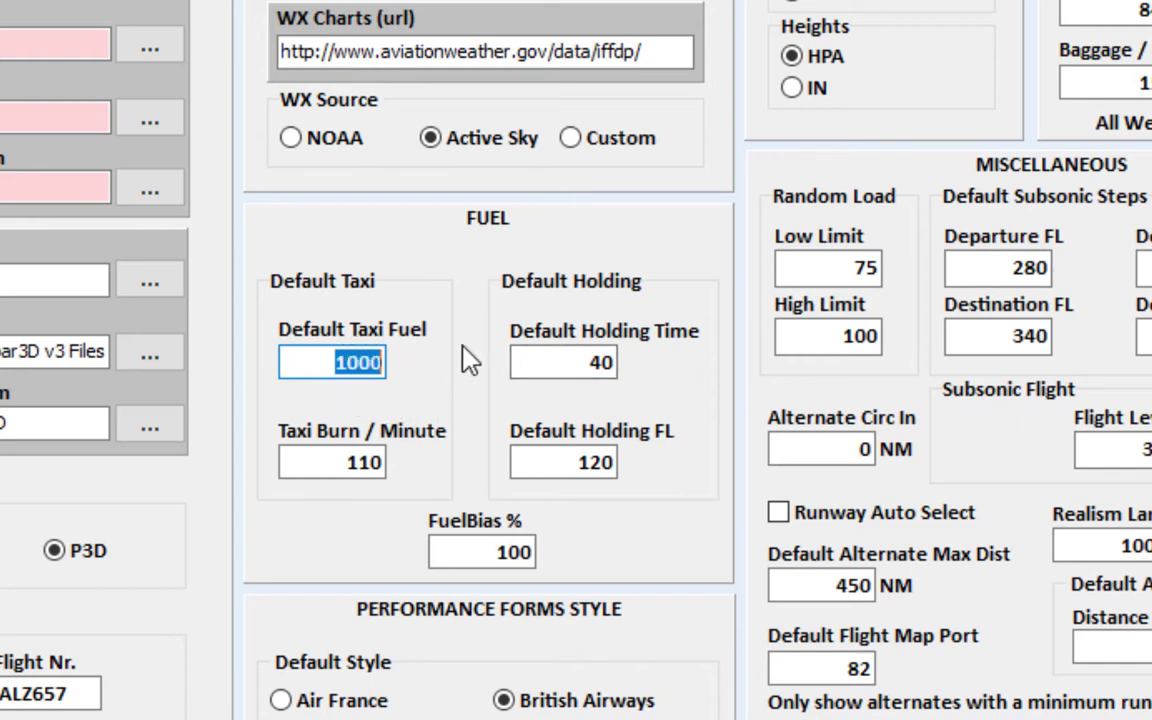
{"action": "key", "text": "BackSpace"}
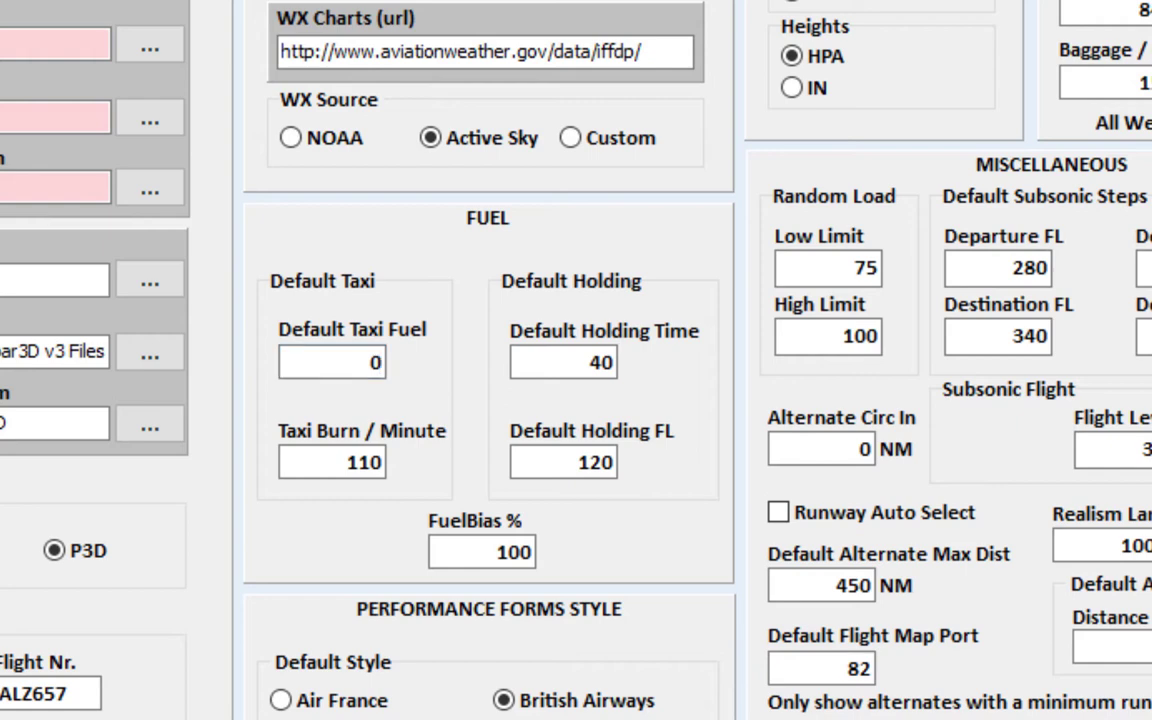
Examine the default holding time and default holding flight level in the fuel settings
{"action": "left_click", "coordinate": [591, 362]}
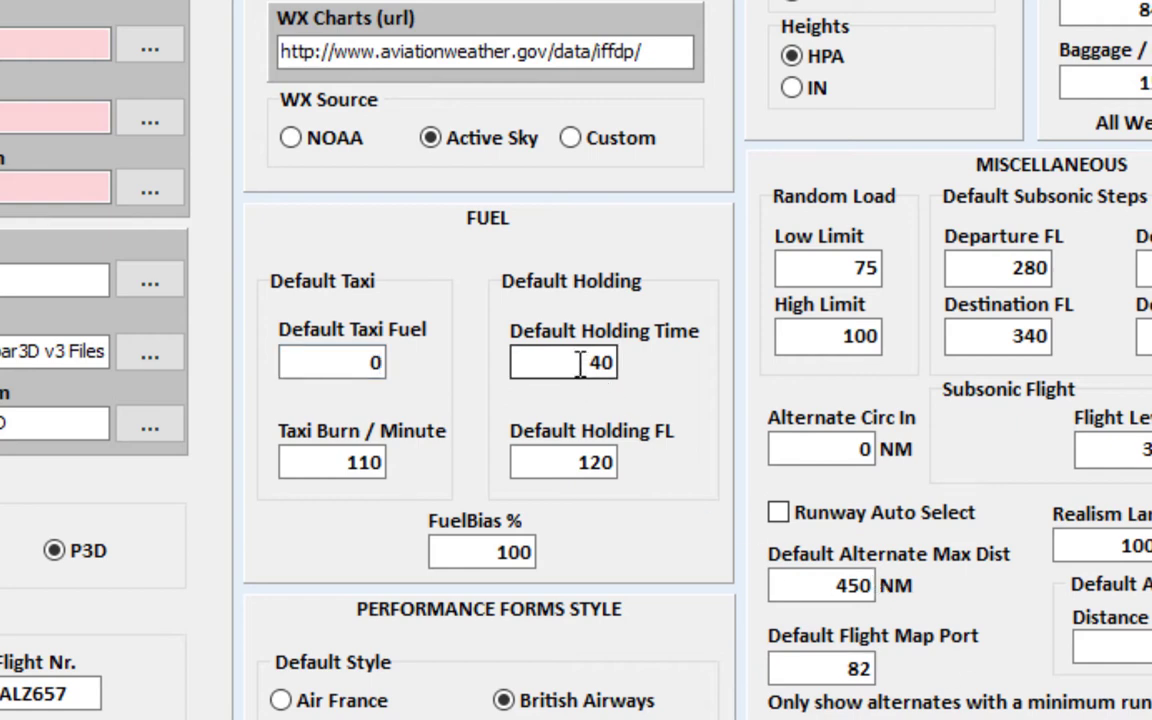
{"action": "double_click", "coordinate": [591, 362]}
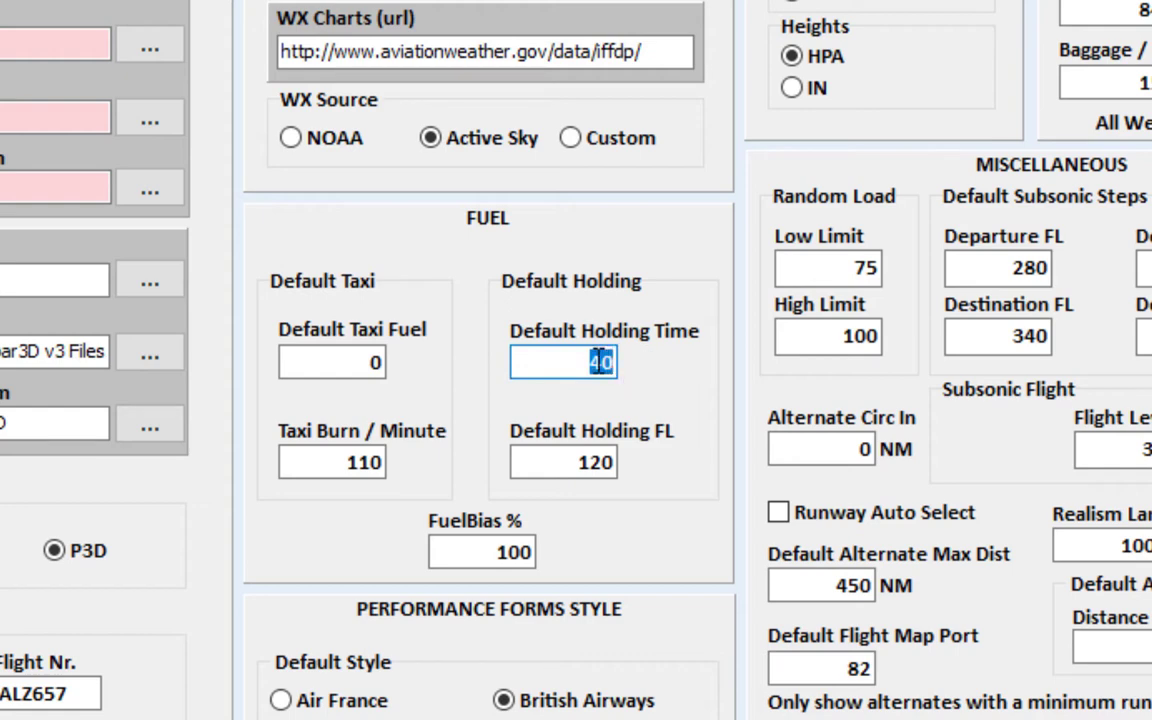
{"action": "double_click", "coordinate": [577, 458]}
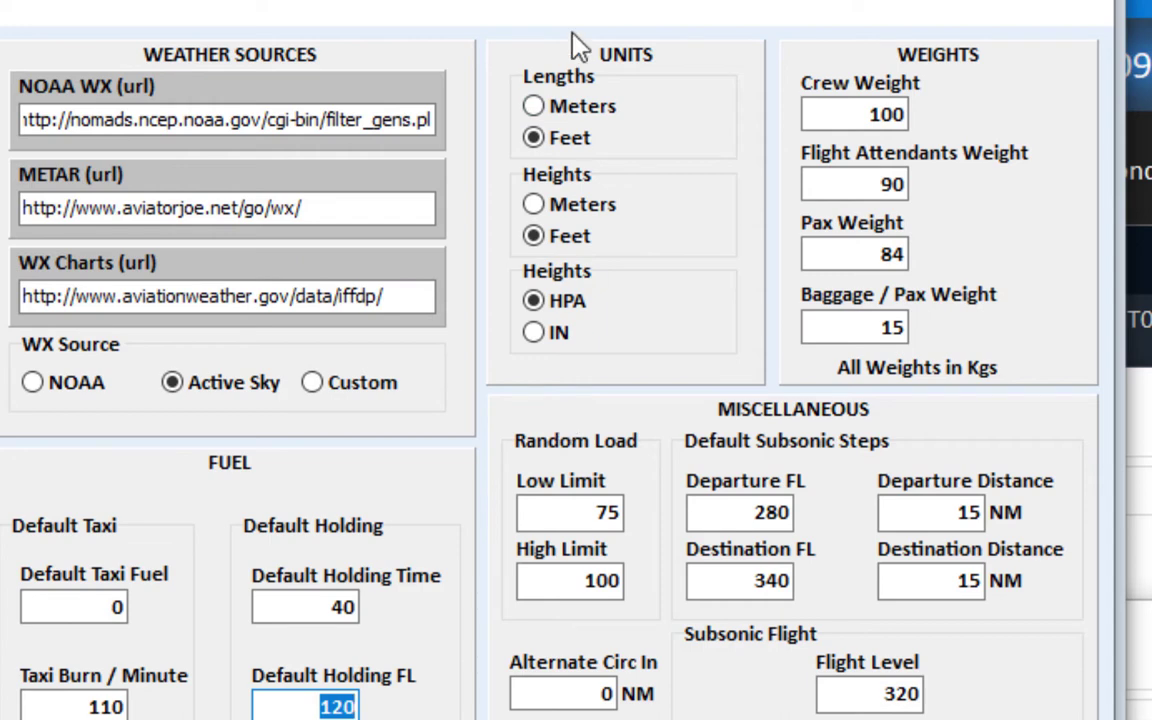
Try a random load low limit of 50 and restore it to 75
{"action": "left_click", "coordinate": [604, 510]}
{"action": "key", "text": "BackSpace"}
{"action": "key", "text": "BackSpace"}
{"action": "type", "text": "50"}
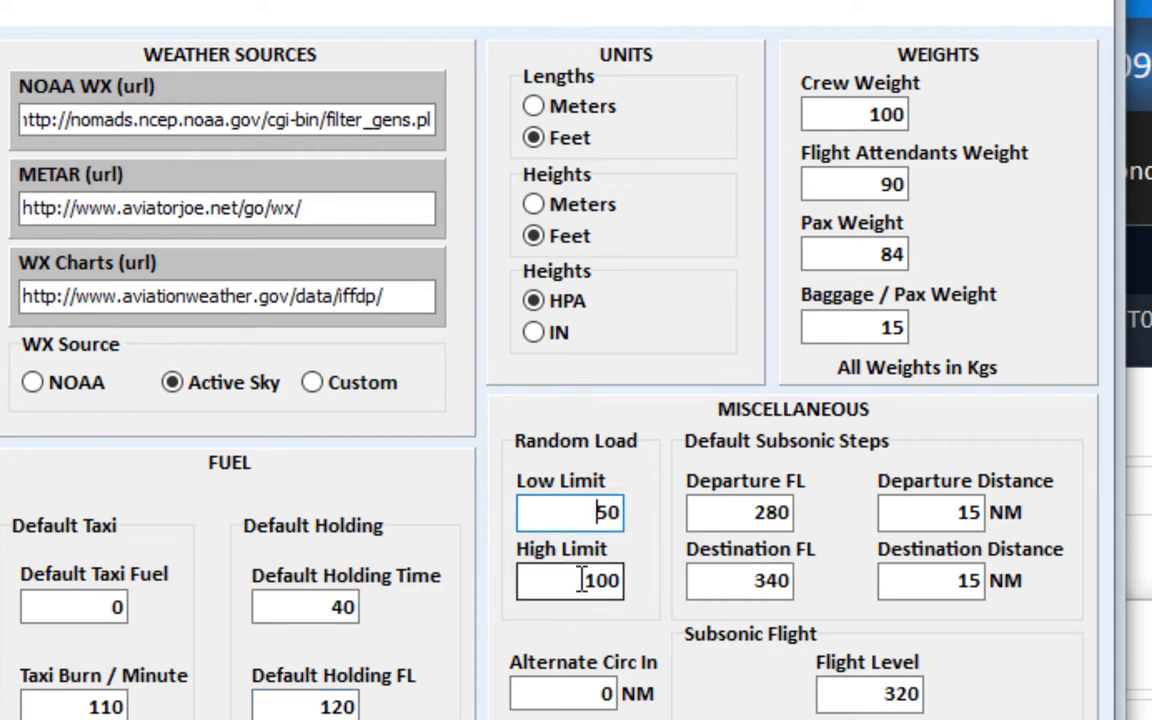
{"action": "key", "text": "Left"}
{"action": "key", "text": "BackSpace"}
{"action": "type", "text": "75"}
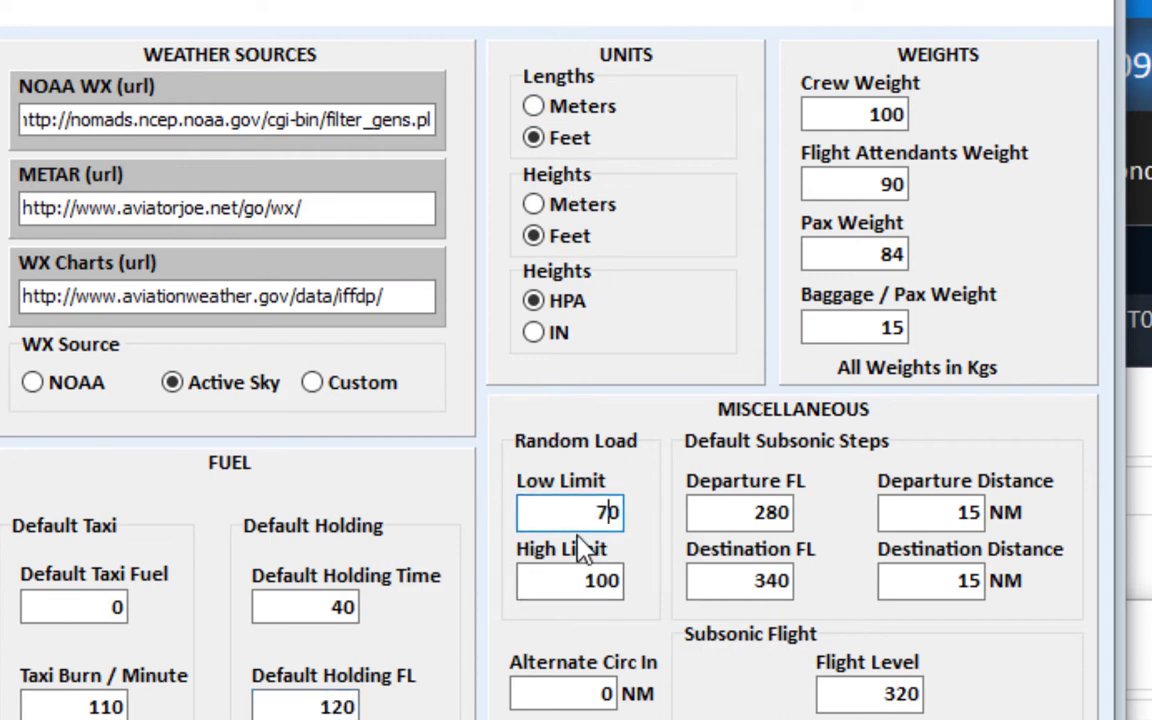
{"action": "key", "text": "Delete"}
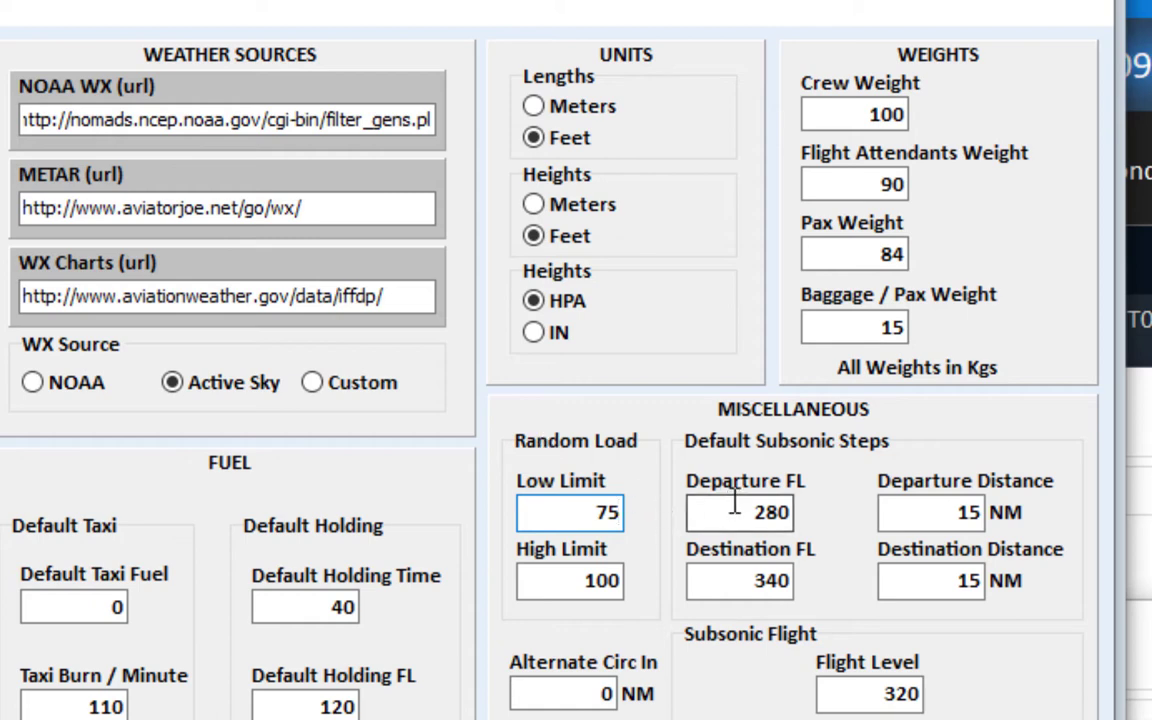
Examine the departure and destination flight levels of the default subsonic steps
{"action": "left_click", "coordinate": [694, 511]}
{"action": "left_click", "coordinate": [699, 578]}
{"action": "left_click", "coordinate": [718, 515]}
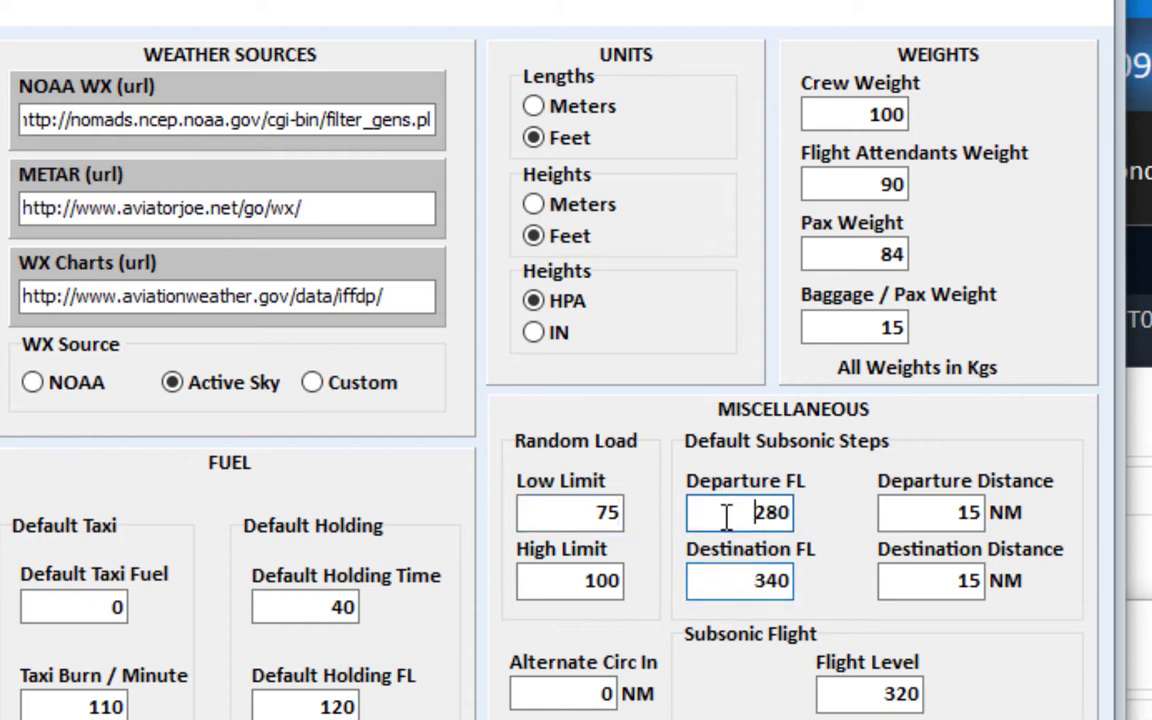
{"action": "left_click", "coordinate": [722, 589]}
{"action": "left_click", "coordinate": [706, 516]}
{"action": "double_click", "coordinate": [780, 512]}
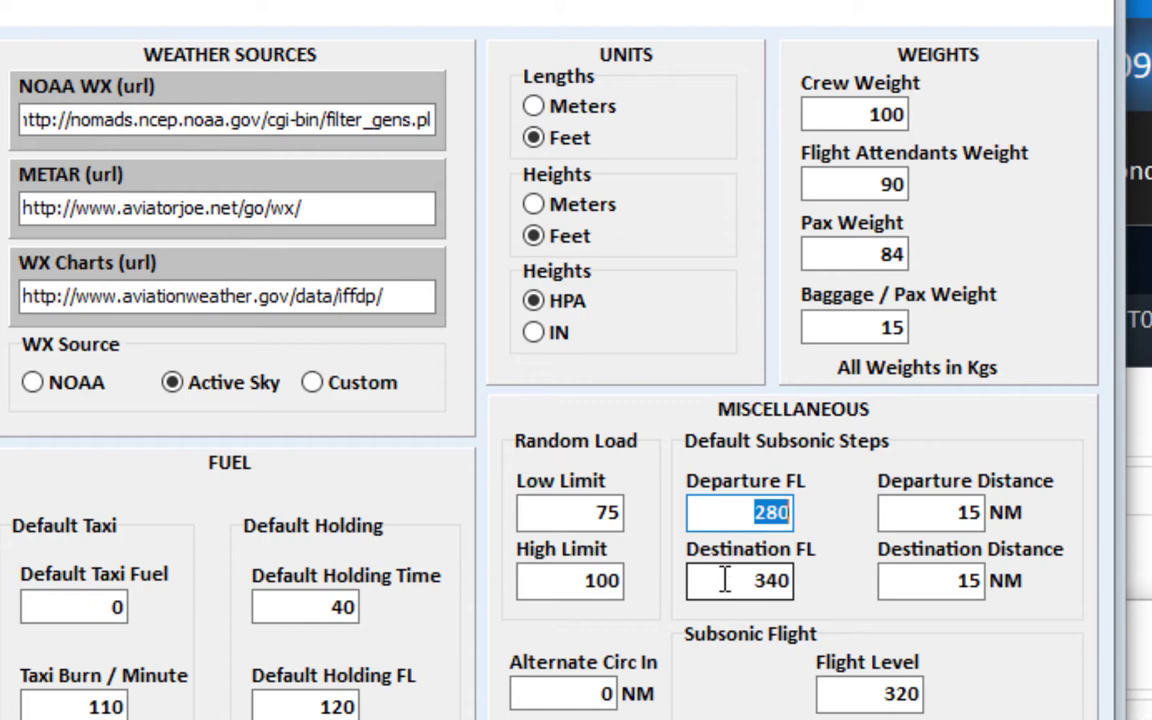
{"action": "left_click_drag", "start_coordinate": [726, 579], "coordinate": [812, 572]}
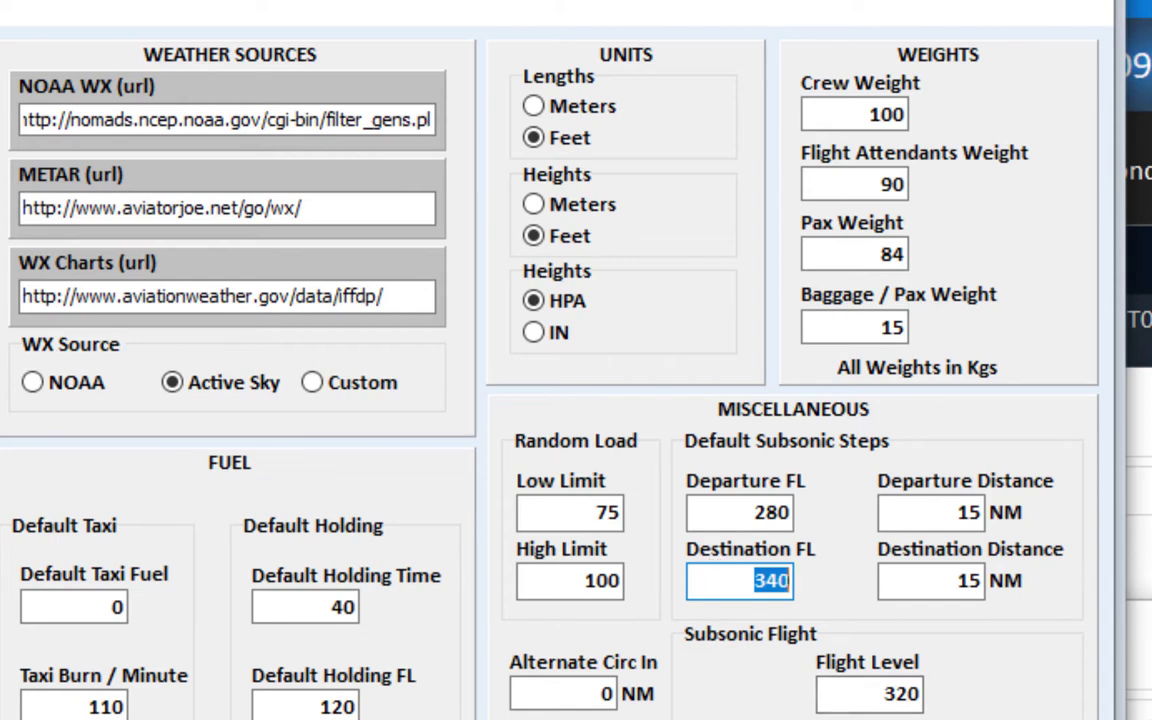
{"action": "left_click", "coordinate": [715, 578]}
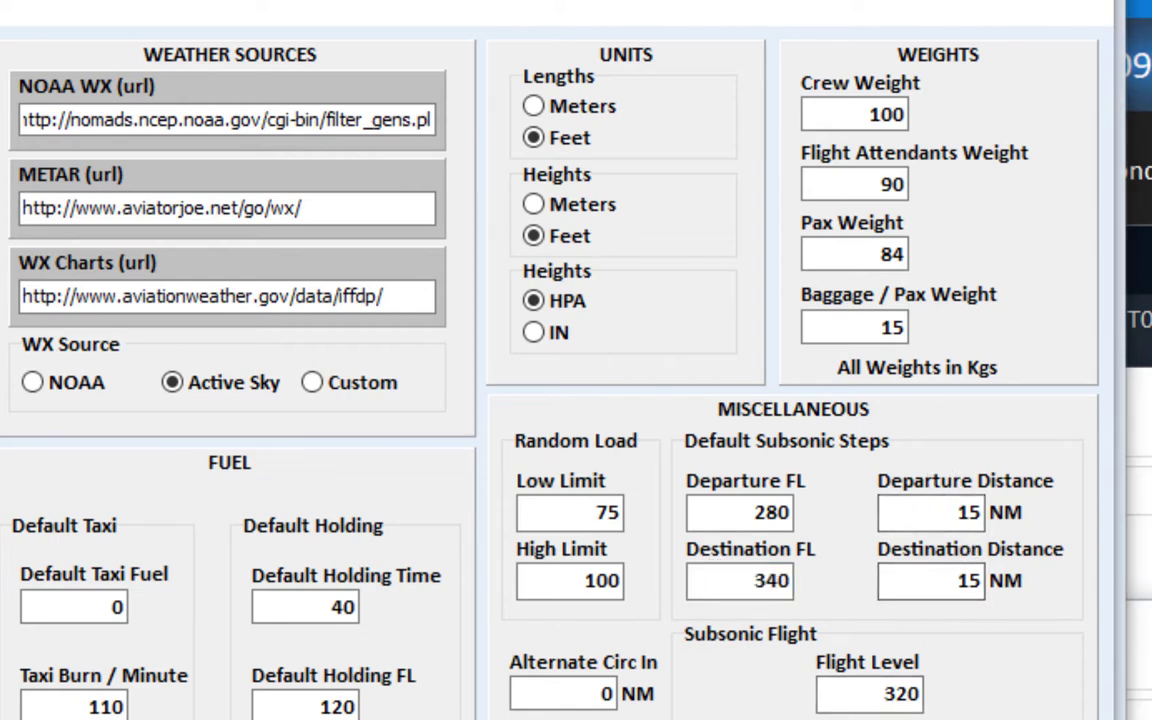
Review the Alternate Circ In distance and the subsonic flight level, and enable Runway Auto Select
{"action": "left_click", "coordinate": [514, 694]}
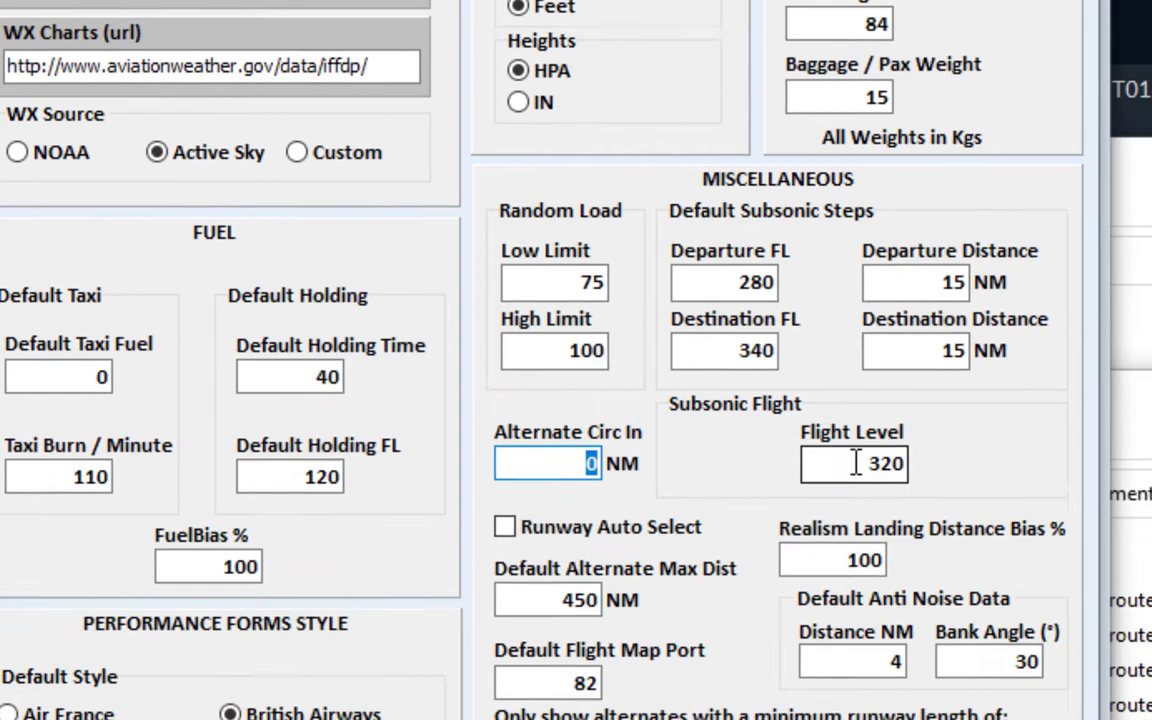
{"action": "left_click", "coordinate": [868, 693]}
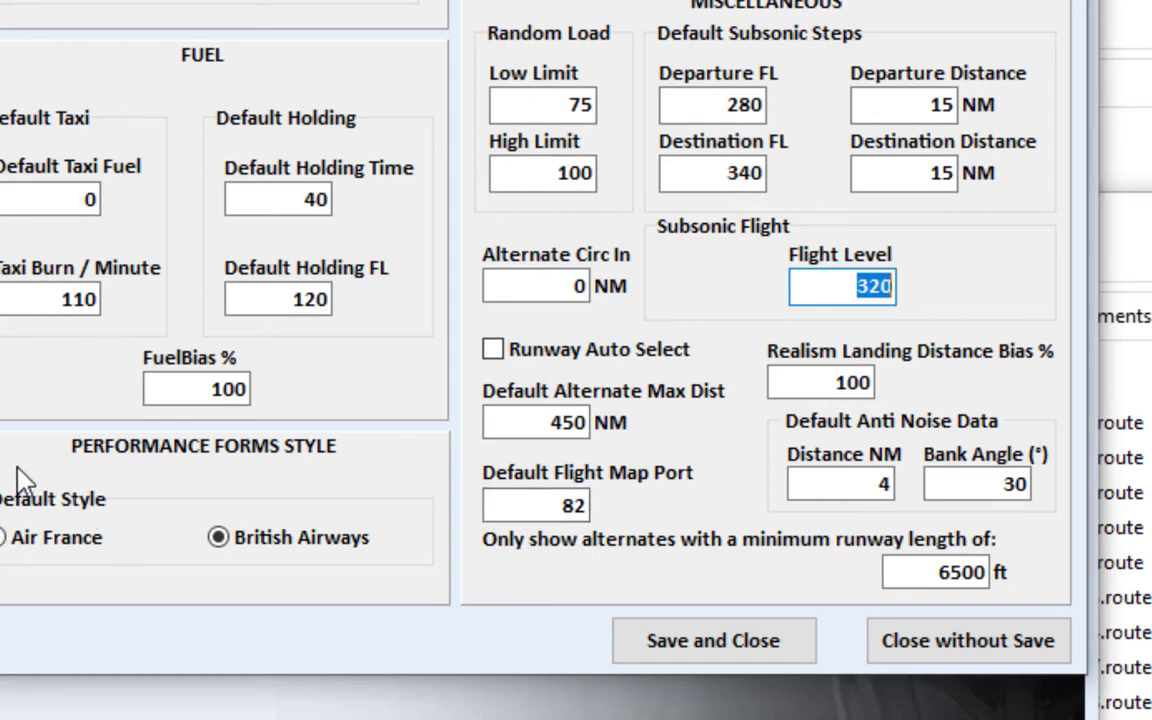
{"action": "left_click", "coordinate": [818, 297]}
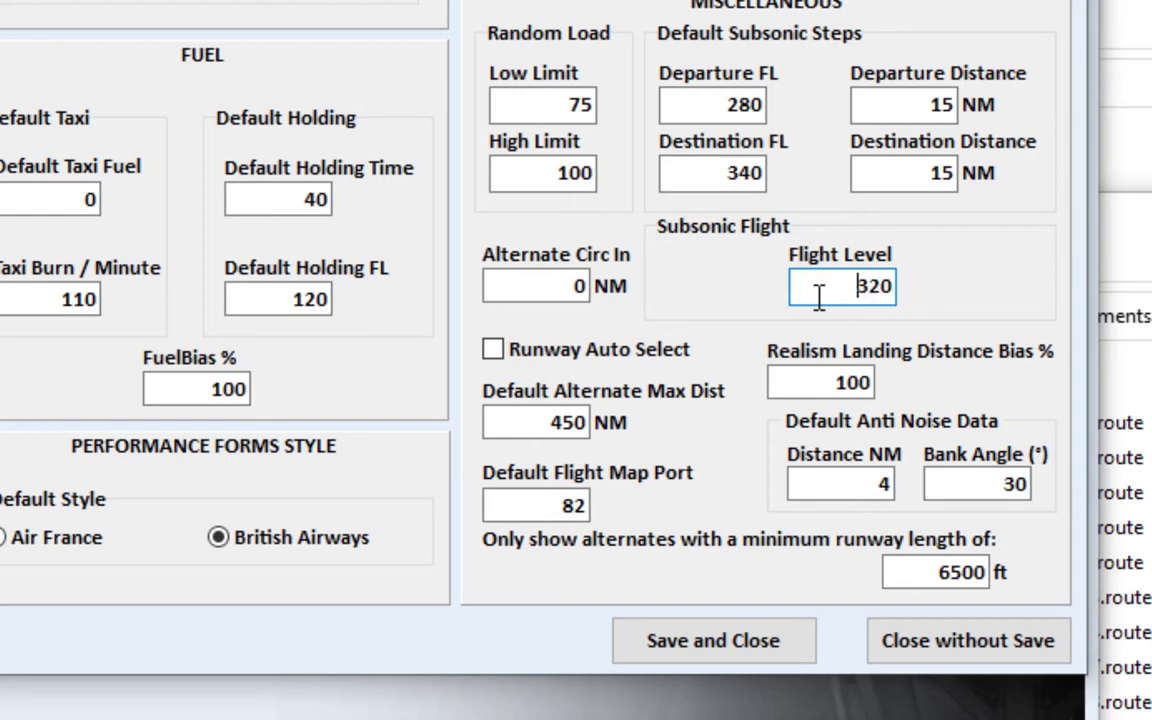
{"action": "double_click", "coordinate": [900, 288]}
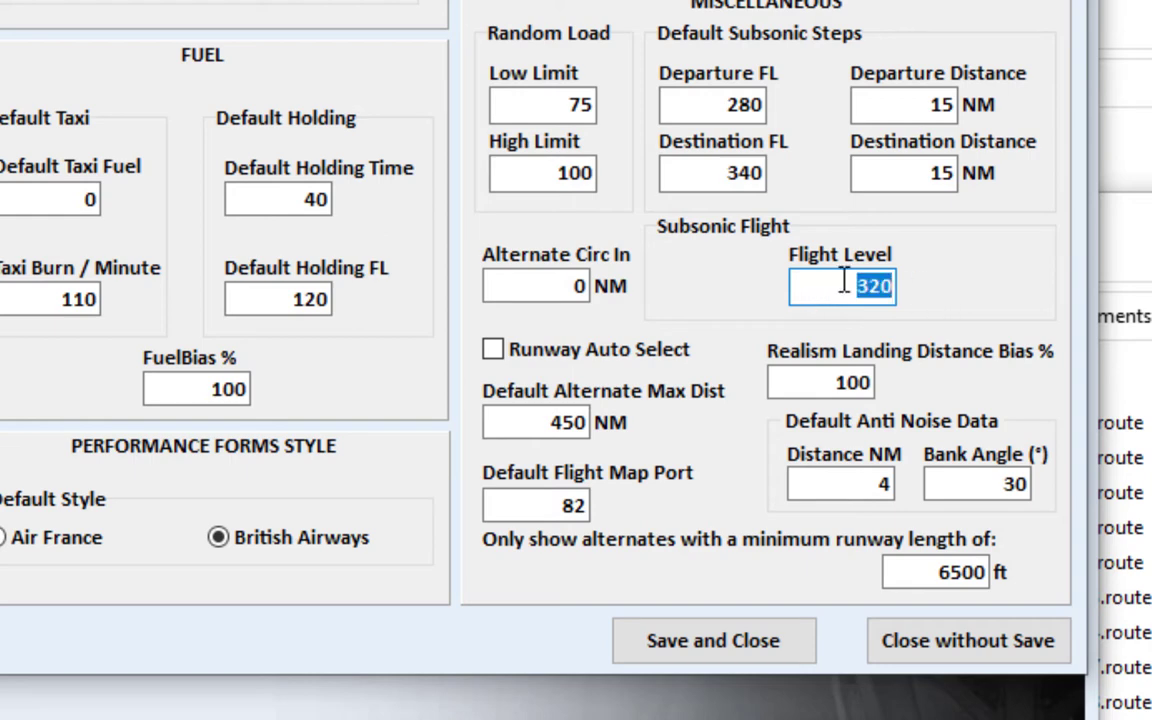
{"action": "left_click", "coordinate": [490, 350]}
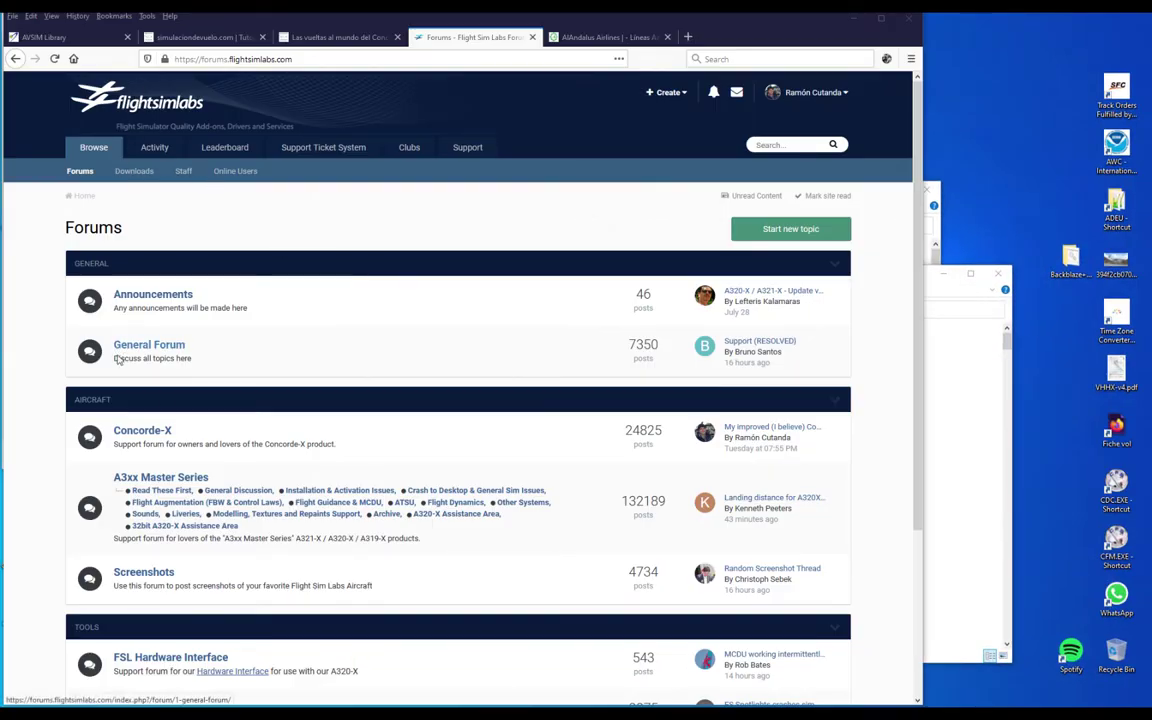
In the browser's Flight Sim Labs forums, open the Concorde-X topic on modified Concorde.air and Fuelburn.ini files for more accurate fuel flow
{"action": "left_click", "coordinate": [156, 433]}
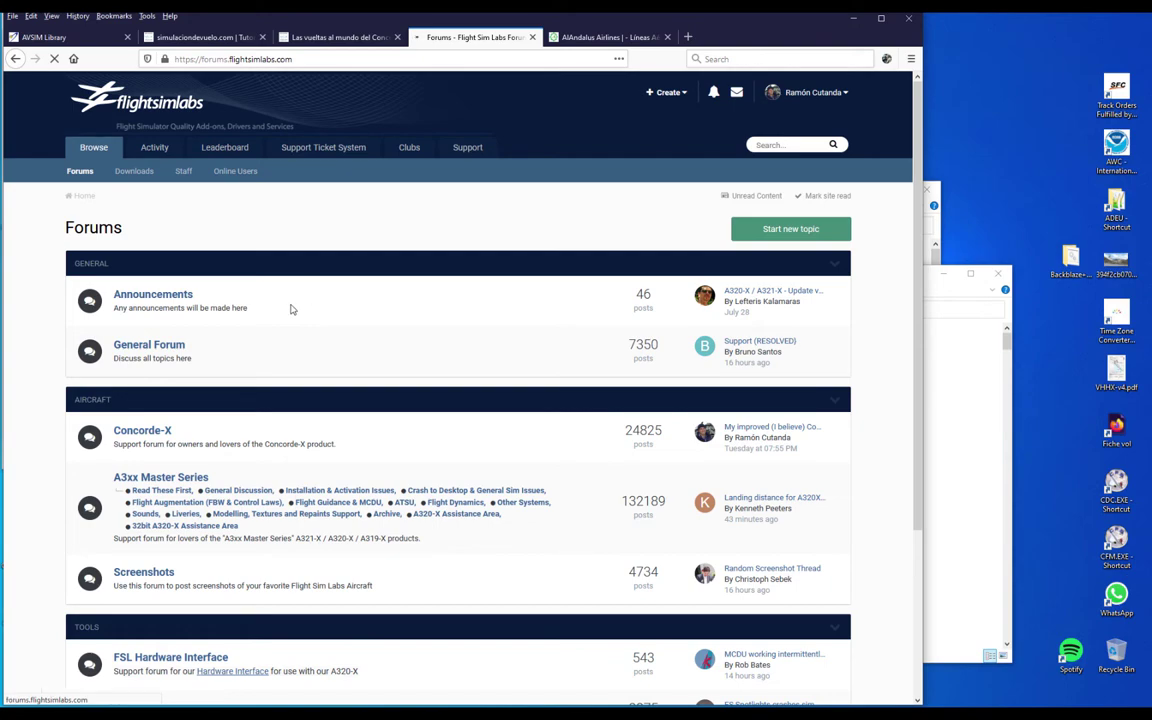
{"action": "scroll", "coordinate": [120, 265], "scroll_direction": "down", "scroll_amount": 2}
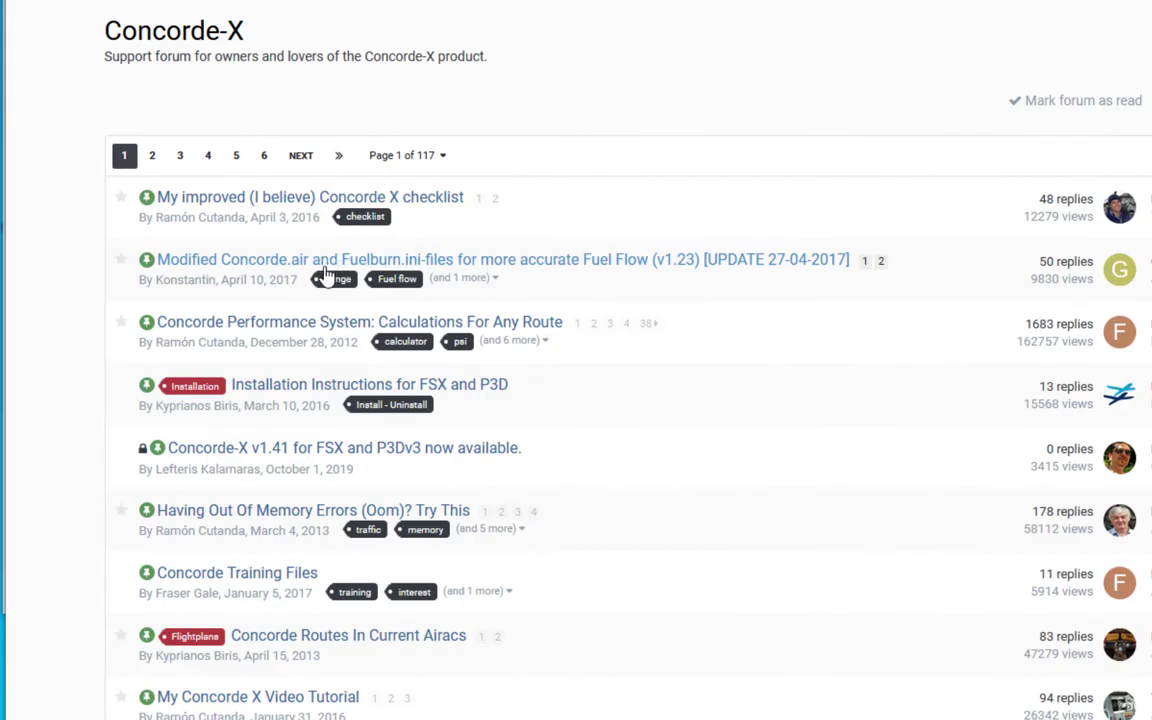
{"action": "left_click", "coordinate": [325, 266]}
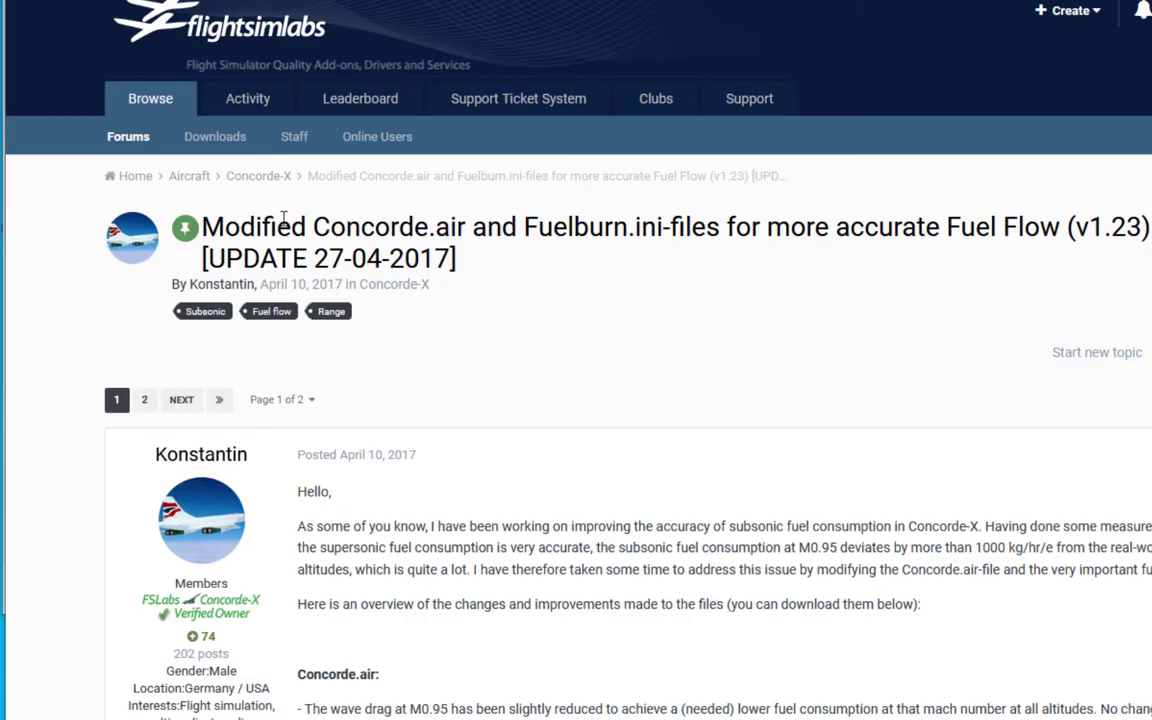
Examine the topic's title, author, file downloads and the table comparing modified and original subsonic fuel consumption with real-world data
{"action": "left_click_drag", "start_coordinate": [307, 227], "coordinate": [663, 229]}
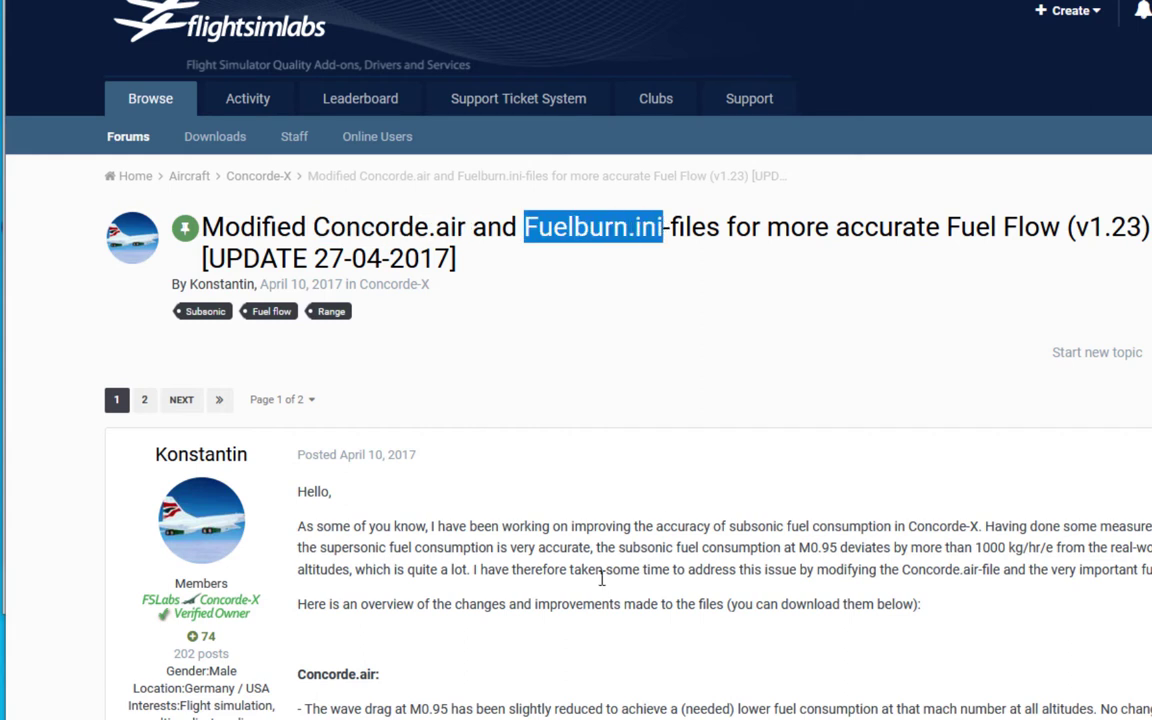
{"action": "left_click_drag", "start_coordinate": [255, 456], "coordinate": [152, 460]}
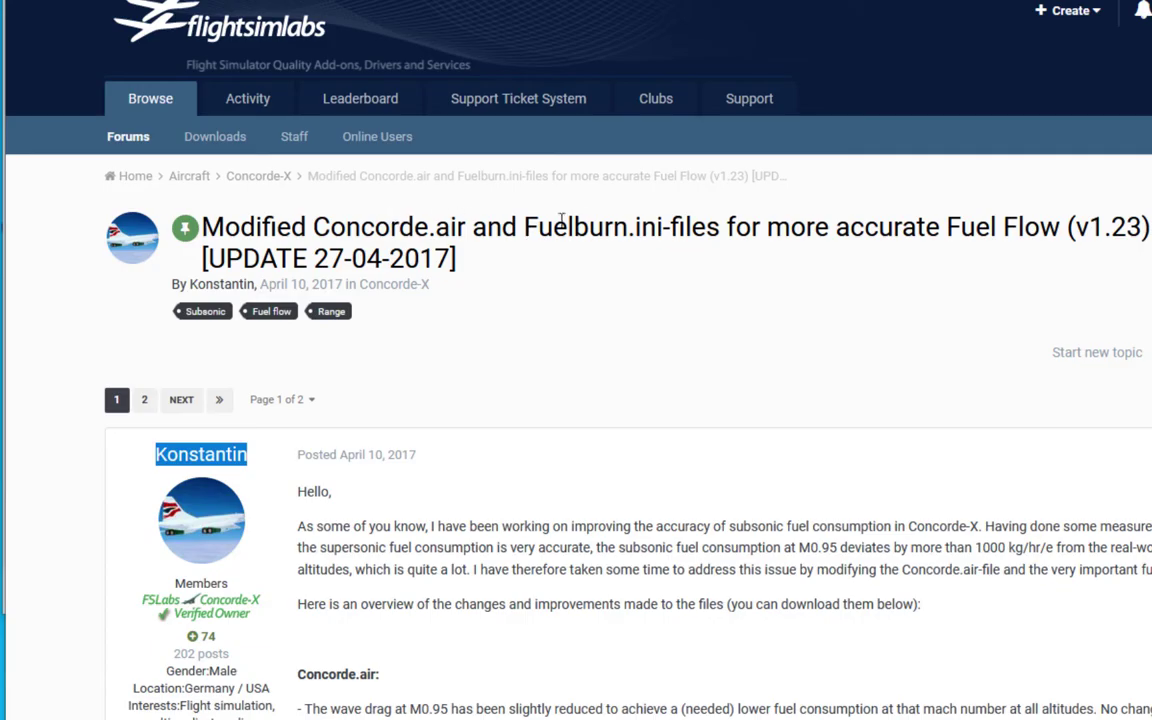
{"action": "scroll", "coordinate": [710, 502], "scroll_direction": "down", "scroll_amount": 7}
{"action": "scroll", "coordinate": [710, 497], "scroll_direction": "down", "scroll_amount": 20}
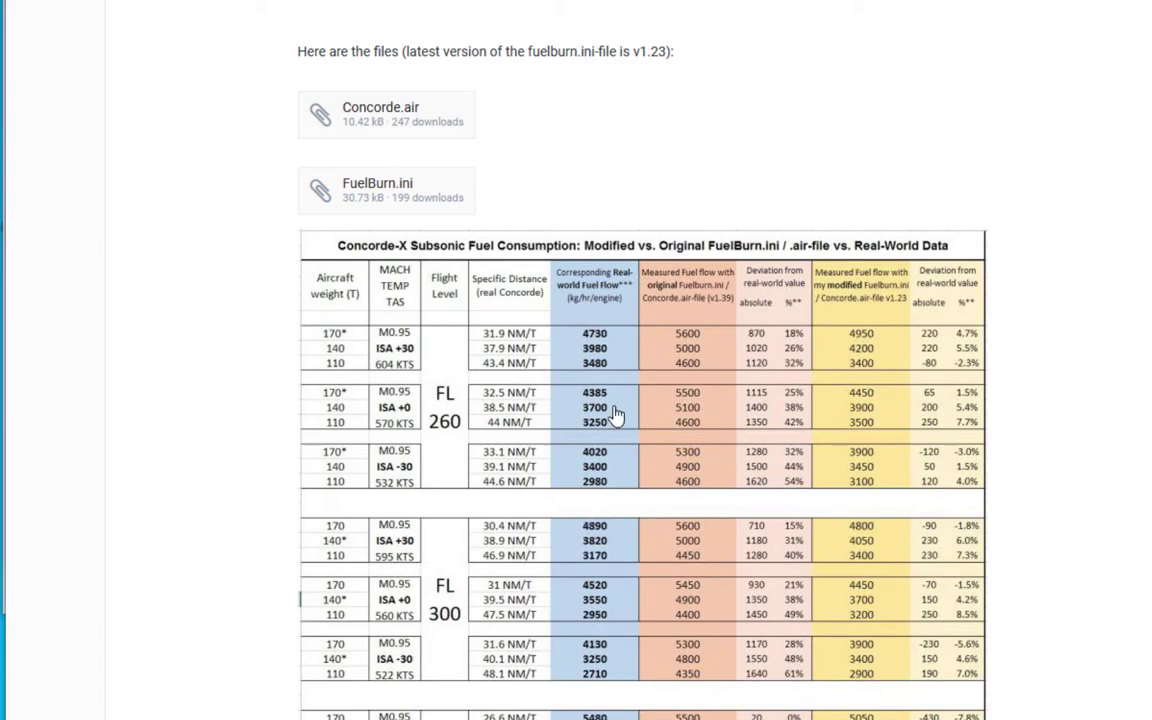
{"action": "scroll", "coordinate": [430, 600], "scroll_direction": "down", "scroll_amount": 3}
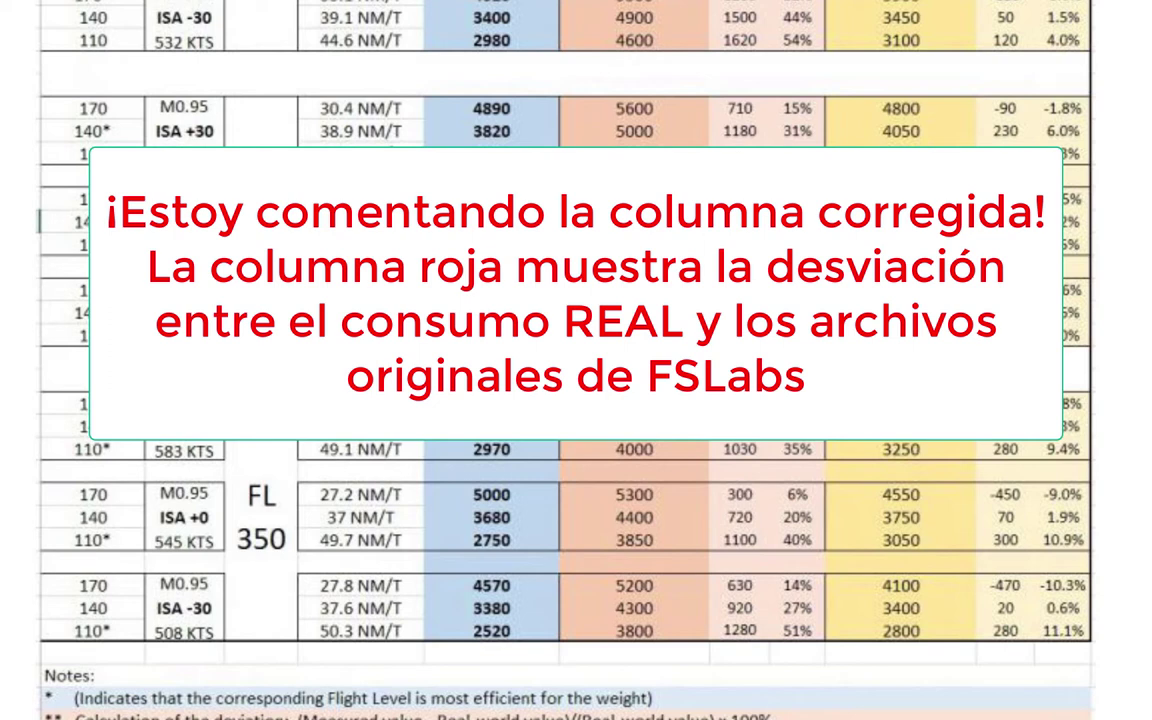
Switch back to the Concorde Performance System options and examine the default alternate maximum distance and flight map port
{"action": "key", "text": "alt+Tab"}
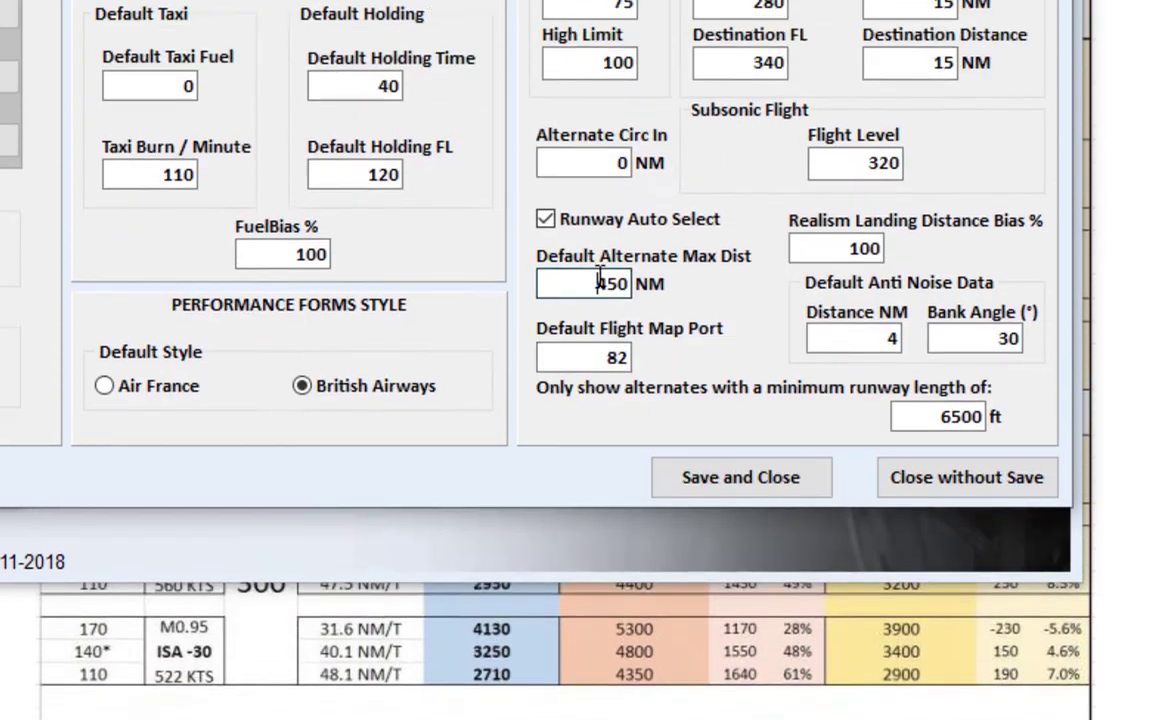
{"action": "double_click", "coordinate": [612, 487]}
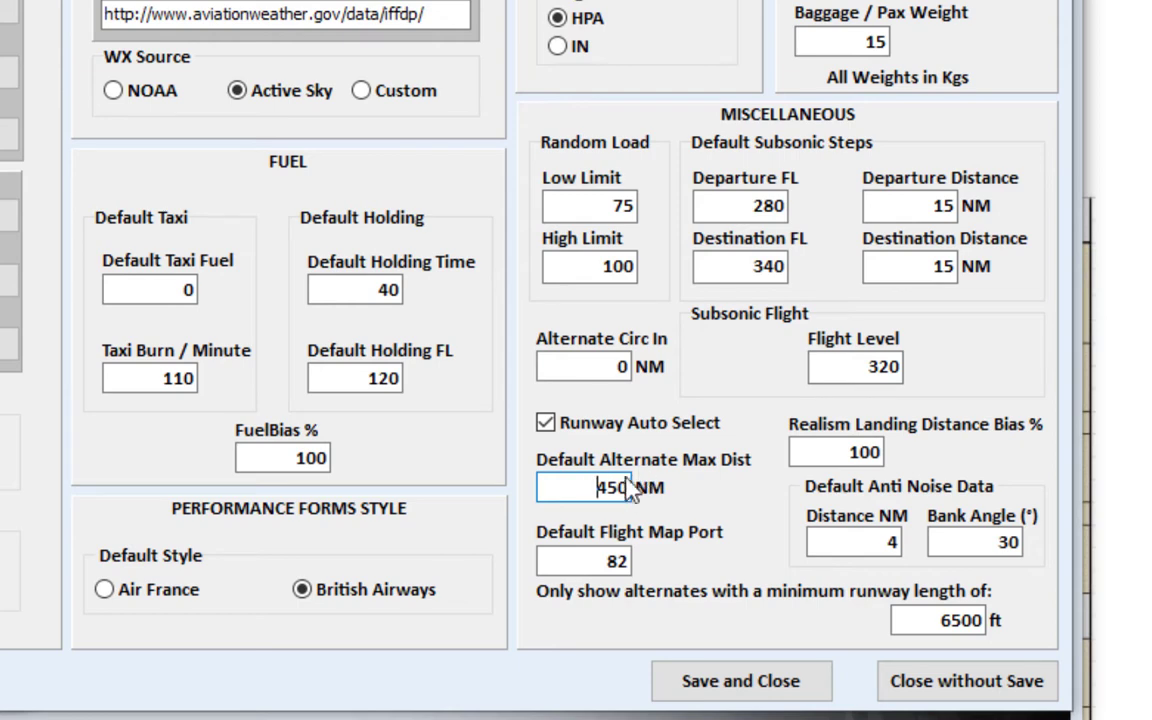
{"action": "left_click_drag", "start_coordinate": [593, 487], "coordinate": [628, 487]}
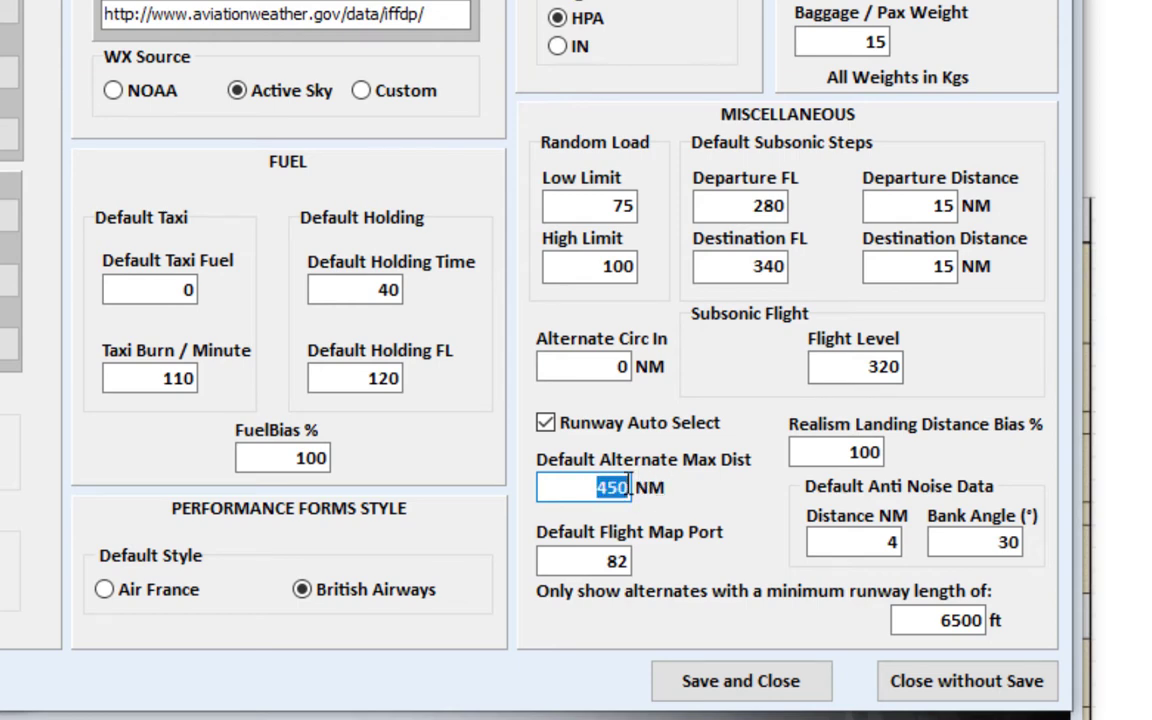
{"action": "left_click_drag", "start_coordinate": [540, 560], "coordinate": [668, 557]}
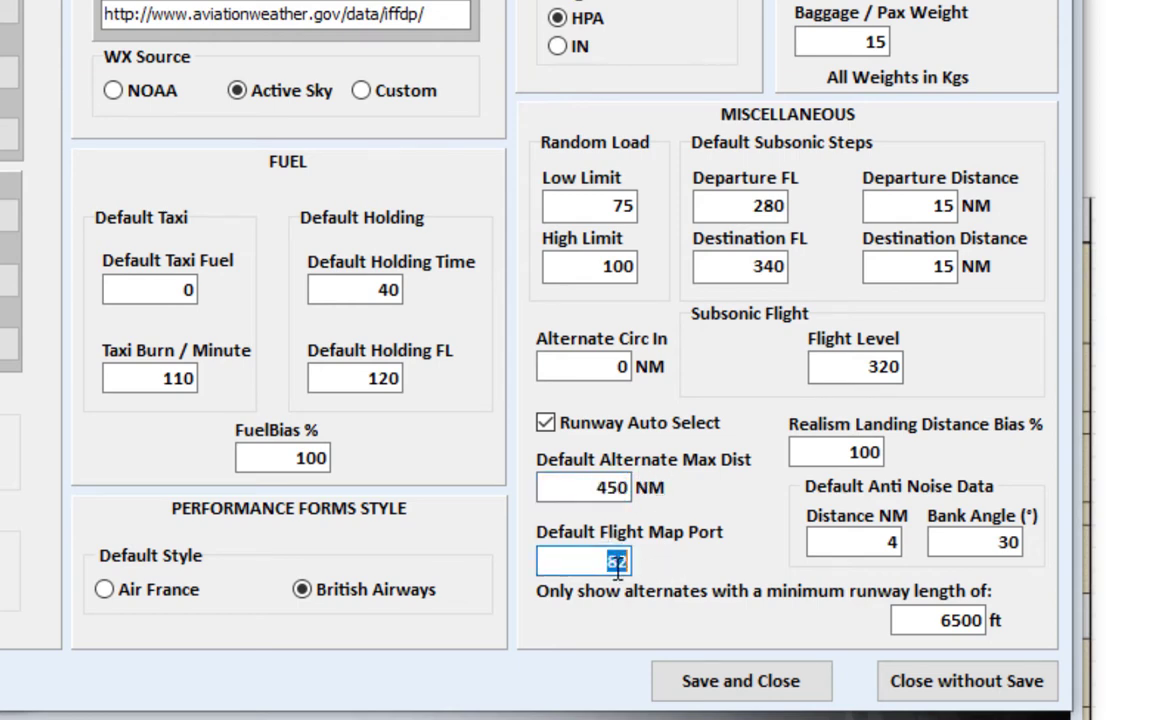
Examine the default anti-noise distance and bank angle, and the minimum runway length for alternates
{"action": "left_click", "coordinate": [886, 543]}
{"action": "double_click", "coordinate": [890, 541]}
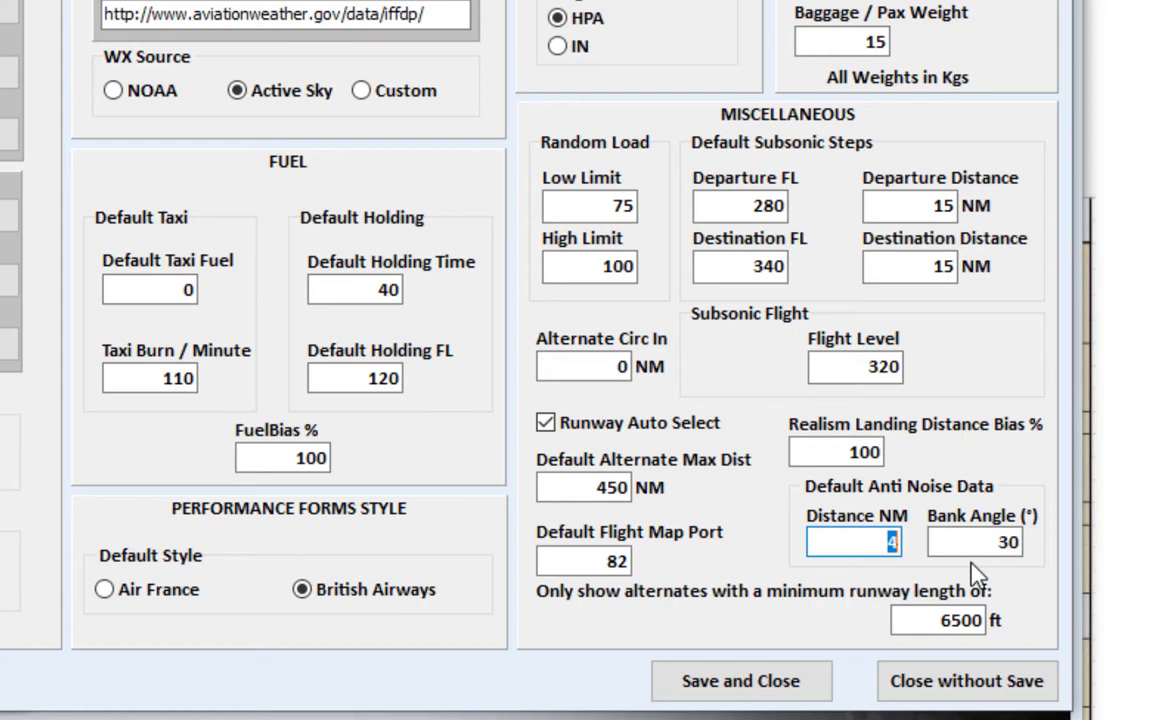
{"action": "left_click", "coordinate": [828, 540]}
{"action": "left_click_drag", "start_coordinate": [840, 540], "coordinate": [866, 538]}
{"action": "left_click_drag", "start_coordinate": [990, 541], "coordinate": [1040, 541]}
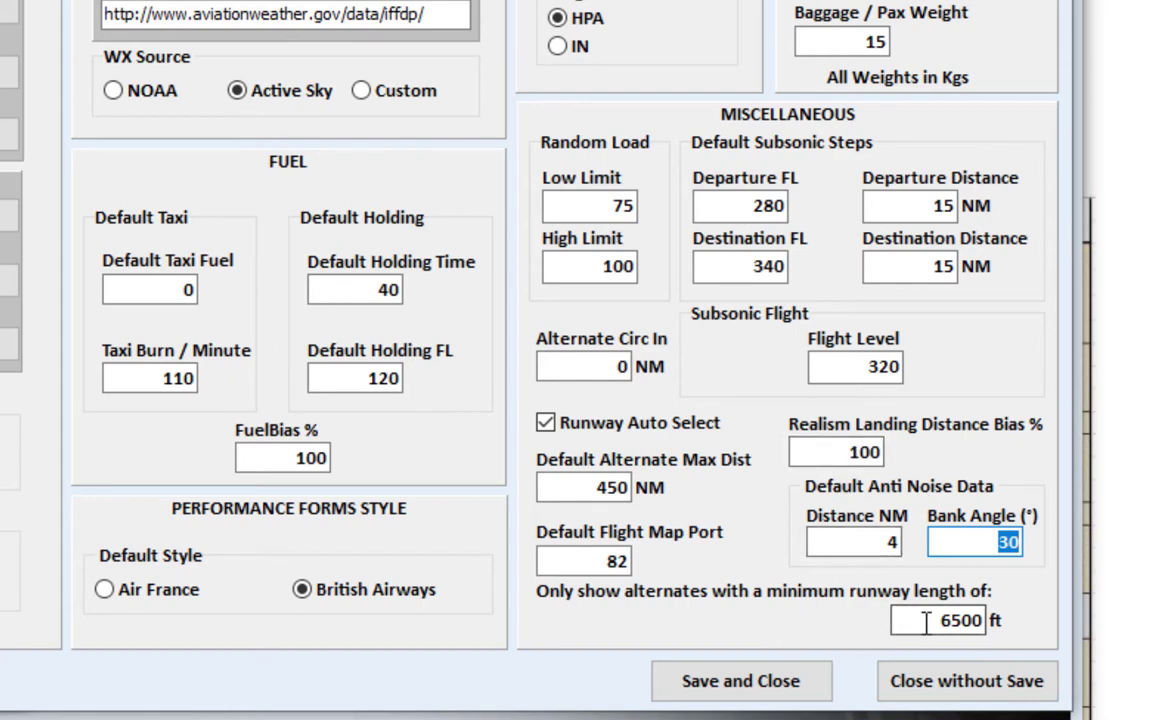
{"action": "left_click_drag", "start_coordinate": [905, 618], "coordinate": [1069, 622]}
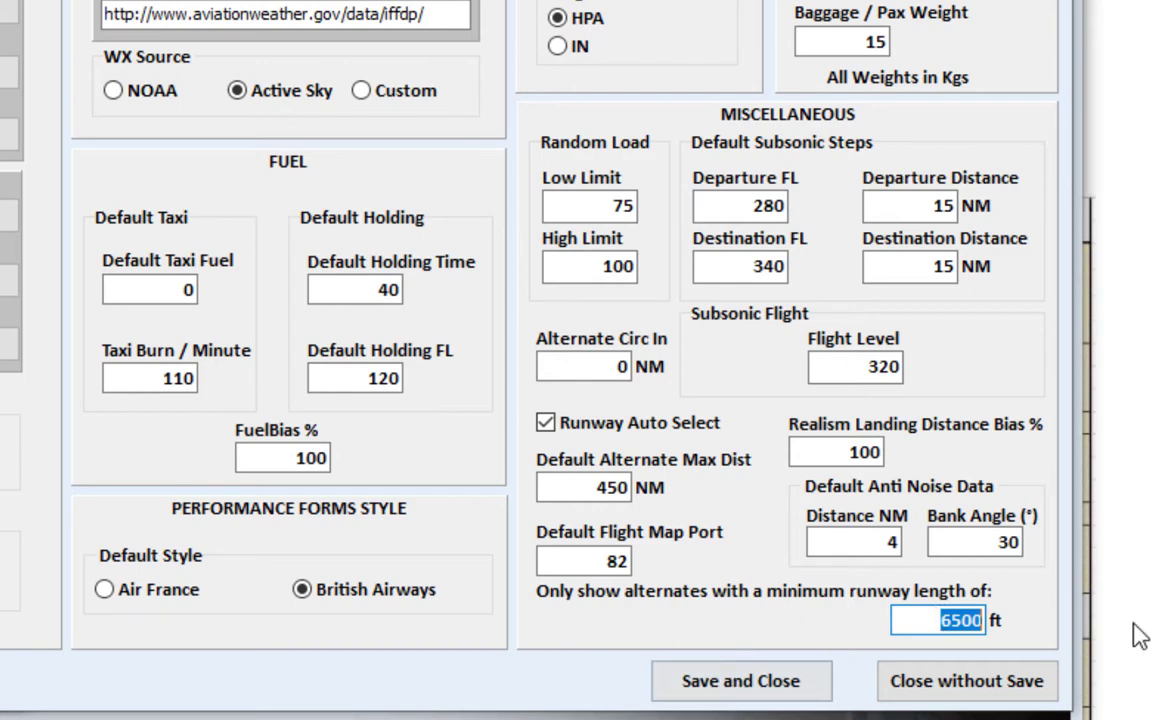
{"action": "left_click", "coordinate": [925, 620]}
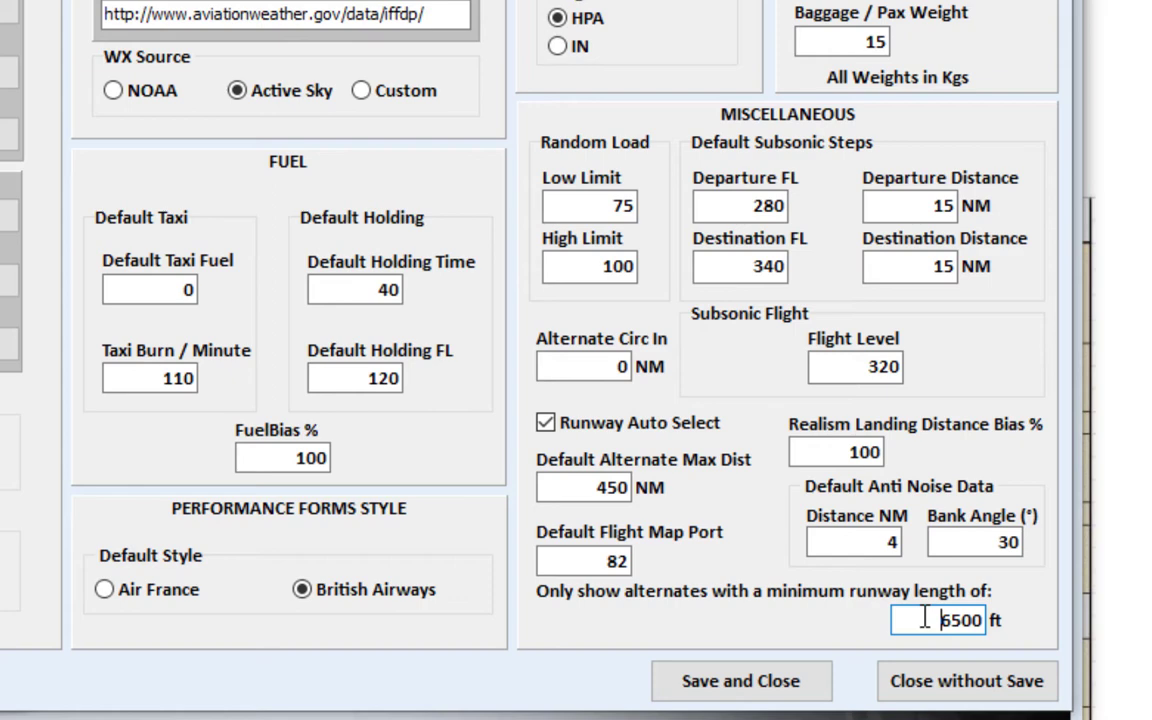
Save and close the options with the 6500 ft minimum runway length kept, and open the Trip Planning Module
{"action": "double_click", "coordinate": [925, 620]}
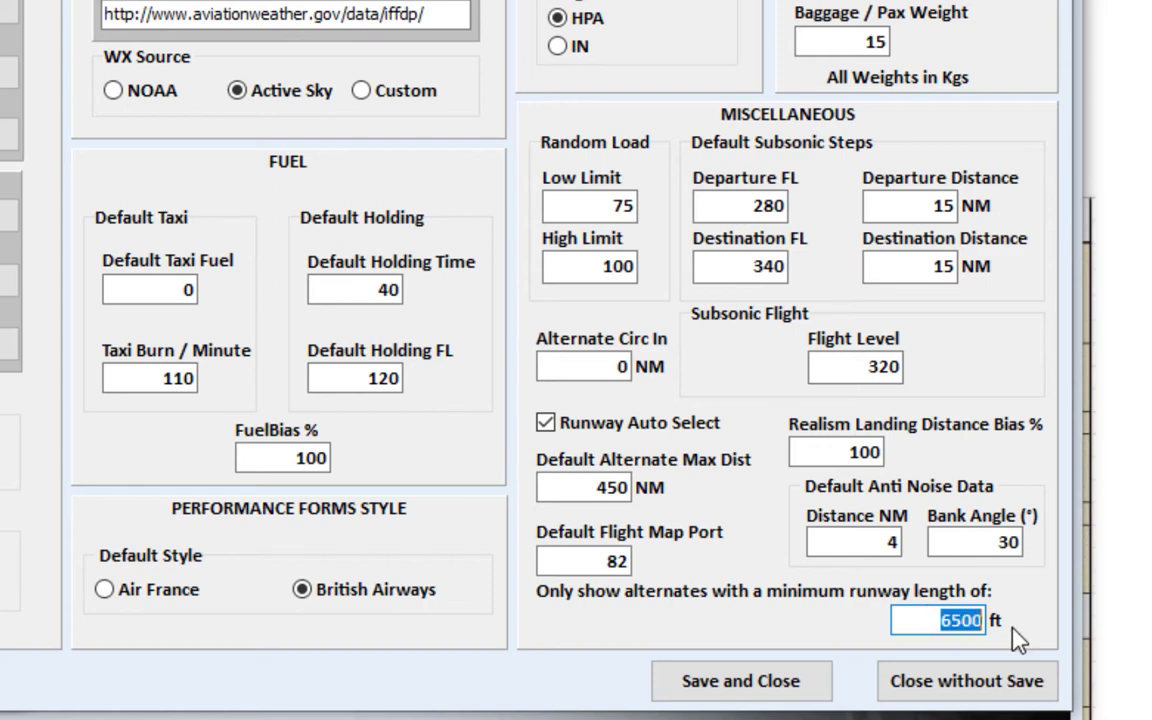
{"action": "left_click", "coordinate": [903, 618]}
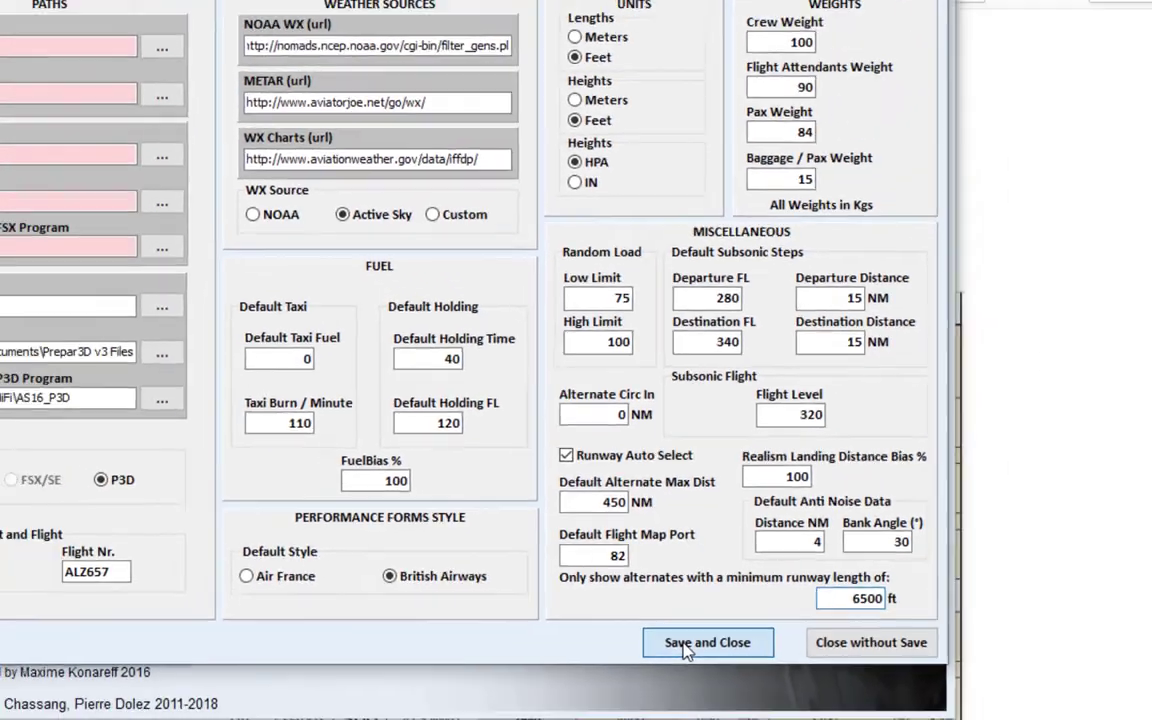
{"action": "left_click", "coordinate": [712, 688]}
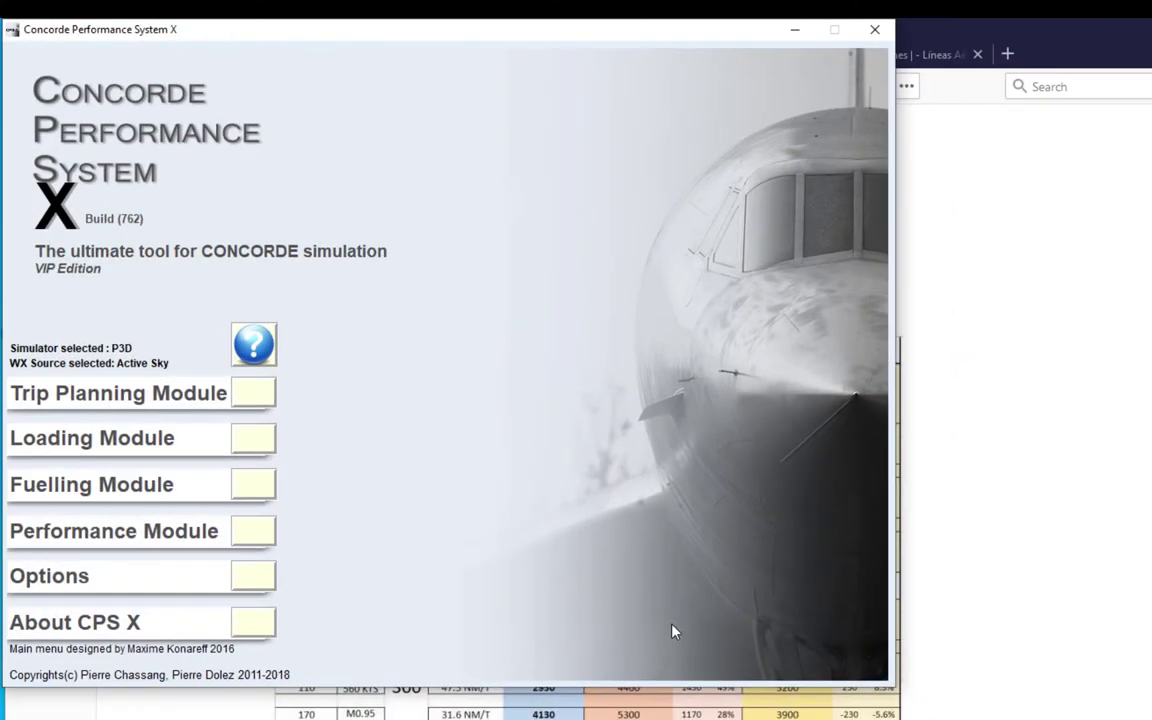
{"action": "left_click", "coordinate": [253, 396]}
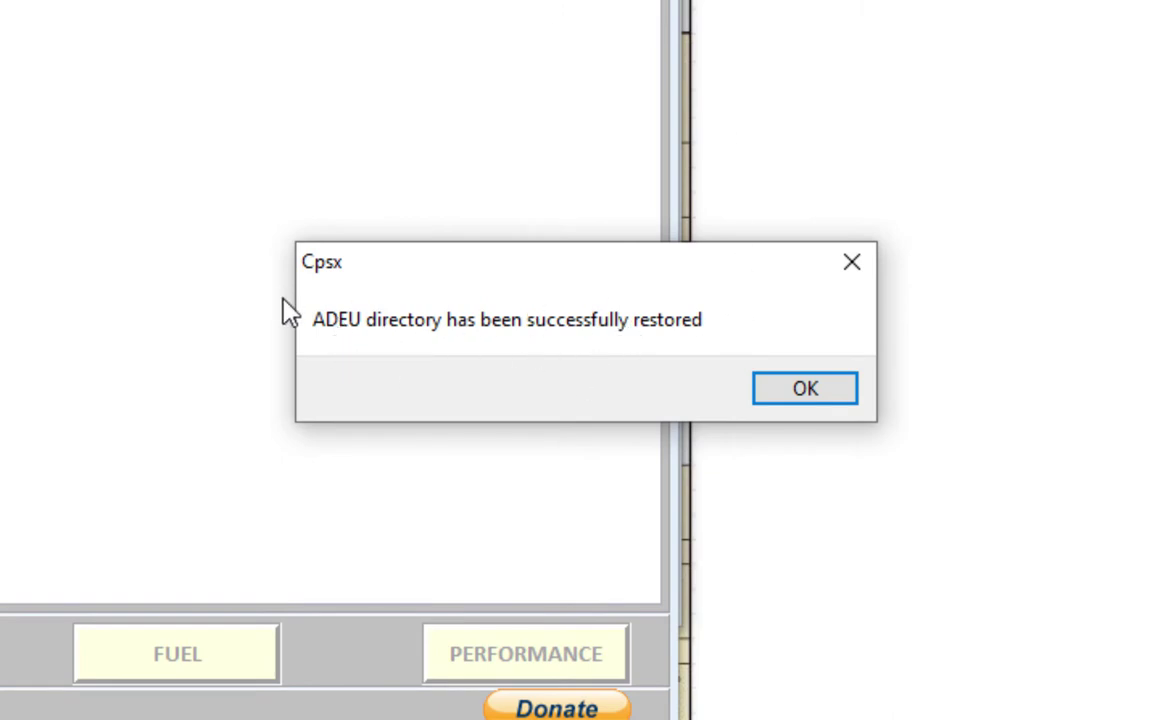
{"action": "left_click", "coordinate": [806, 390]}
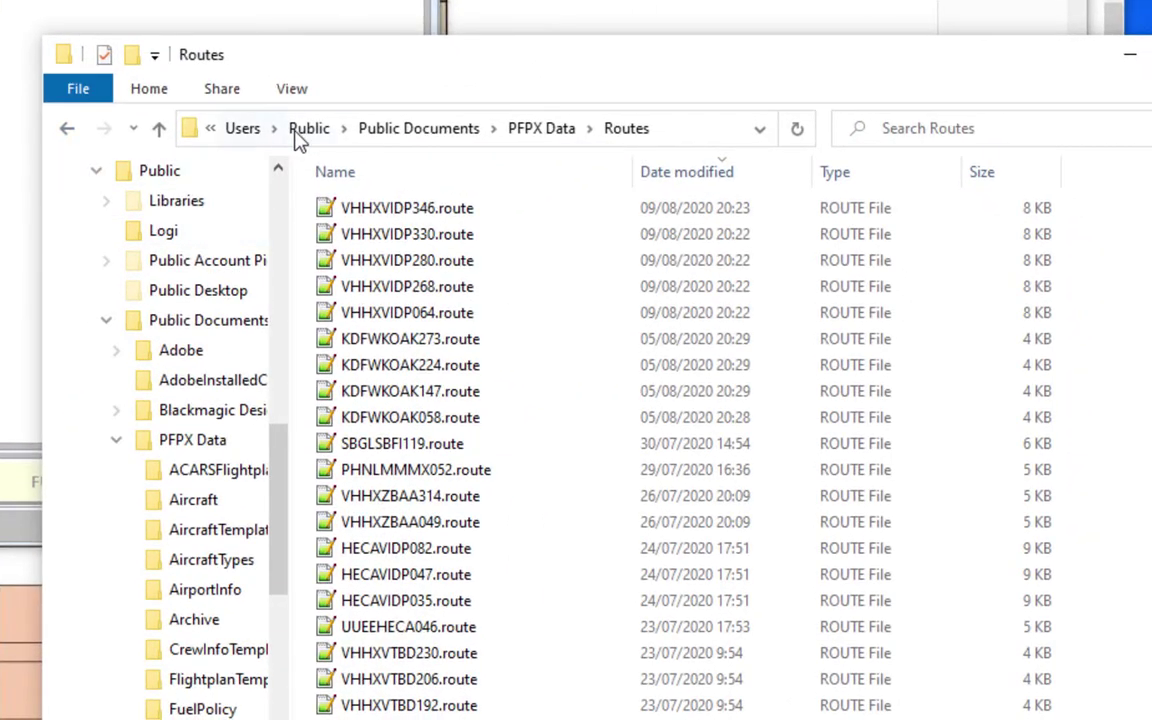
In File Explorer, open the ADEU folder inside Civa in the P3Dv3 directory on drive C
{"action": "left_click", "coordinate": [305, 130]}
{"action": "left_click", "coordinate": [262, 134]}
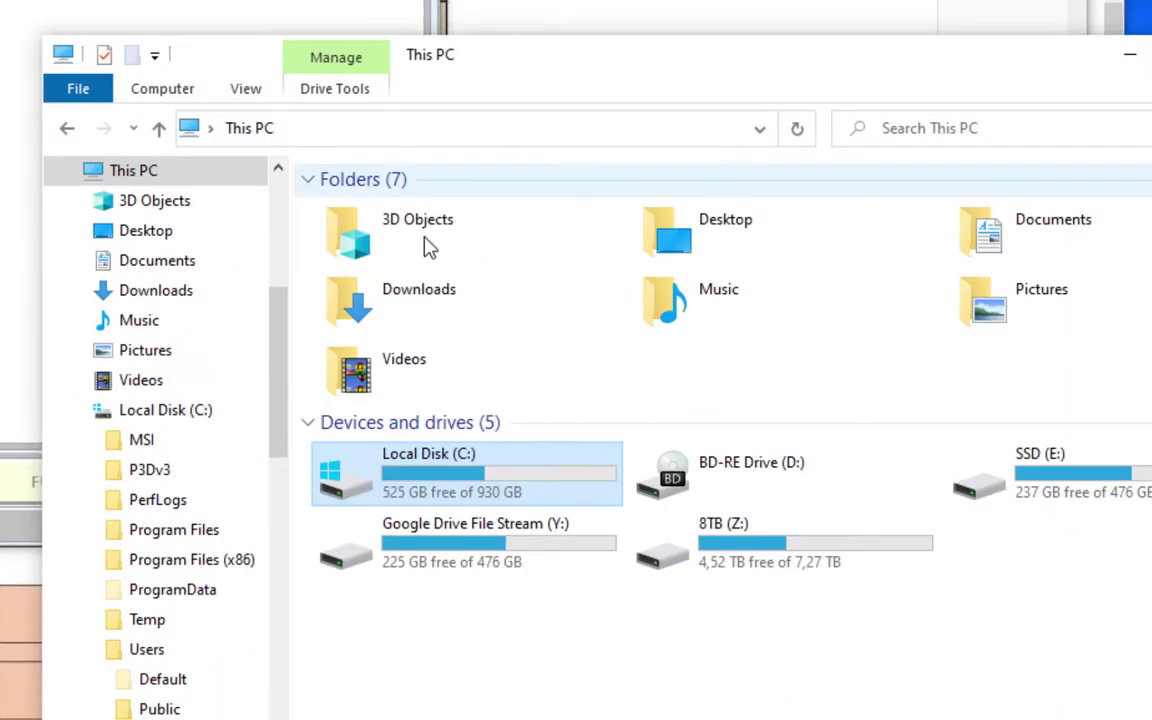
{"action": "double_click", "coordinate": [422, 448]}
{"action": "double_click", "coordinate": [364, 242]}
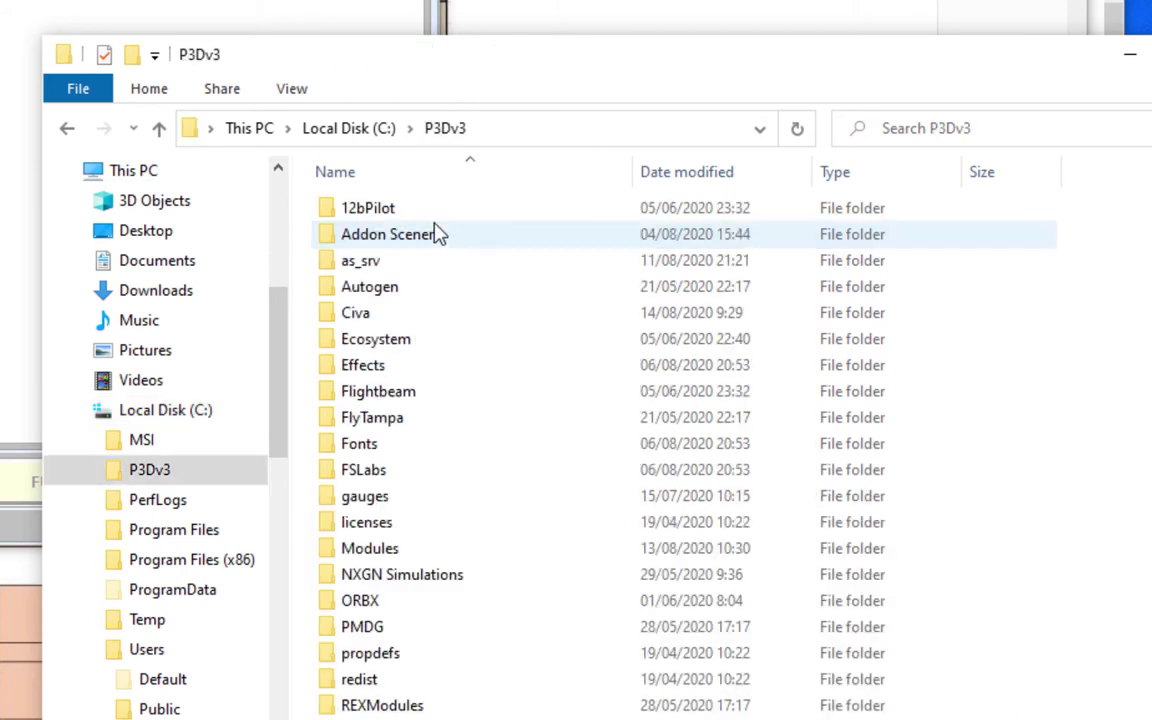
{"action": "left_click", "coordinate": [370, 320]}
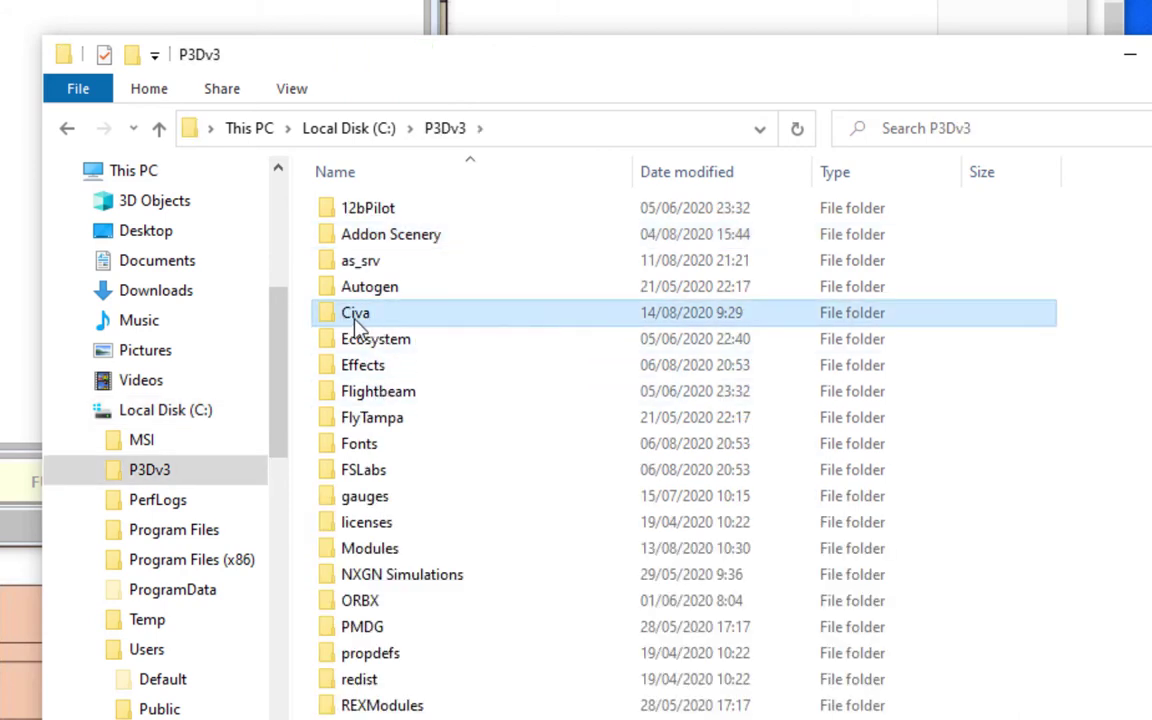
{"action": "double_click", "coordinate": [355, 318]}
{"action": "left_click", "coordinate": [348, 212]}
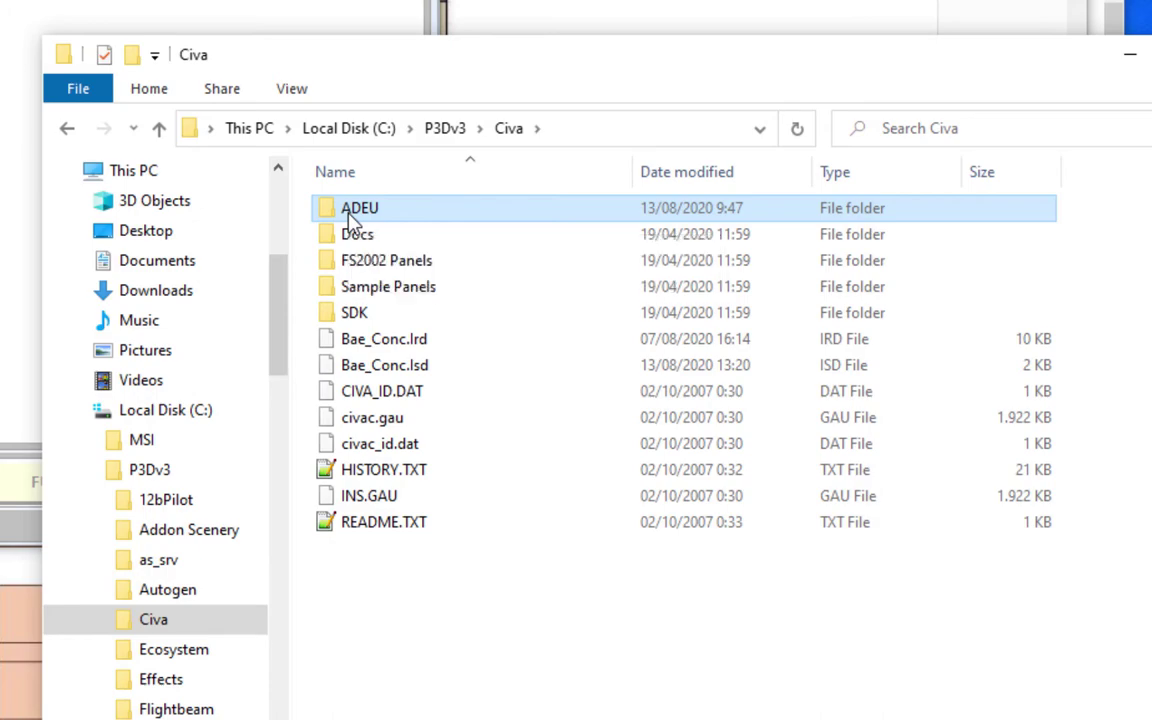
{"action": "double_click", "coordinate": [350, 210]}
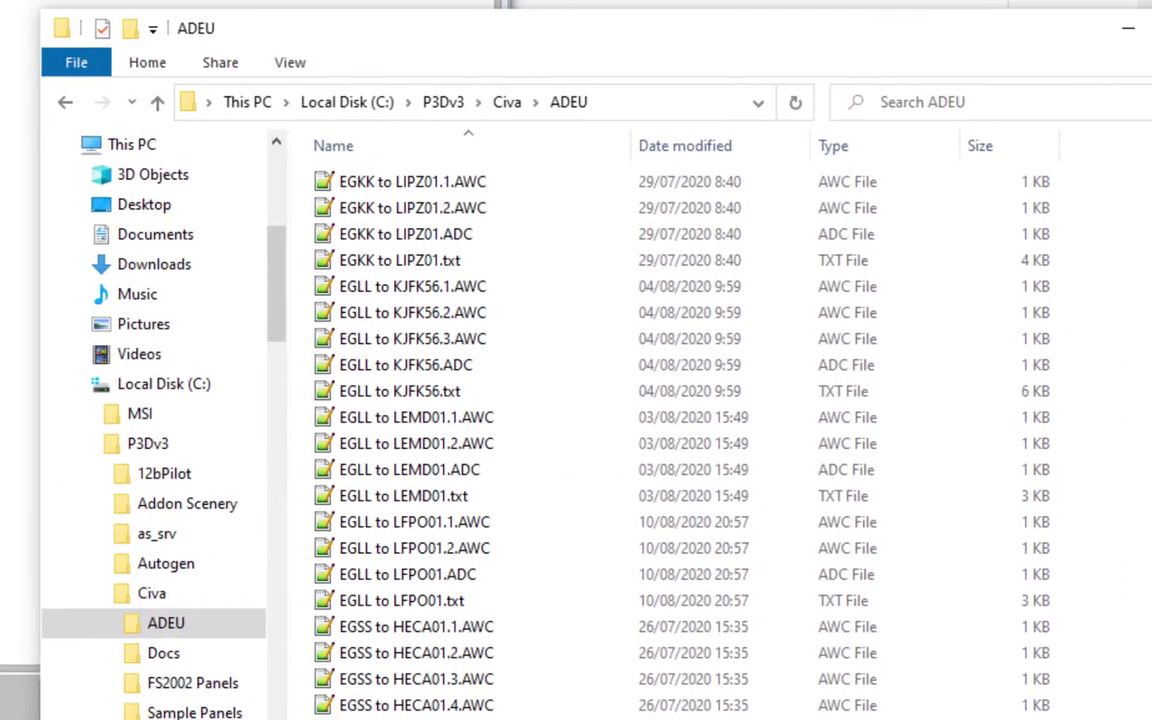
Examine the stored flight plan files in the ADEU folder and its place inside Civa, and return to the Trip Planning Module
{"action": "scroll", "coordinate": [660, 440], "scroll_direction": "down", "scroll_amount": 10}
{"action": "scroll", "coordinate": [680, 440], "scroll_direction": "down", "scroll_amount": 20}
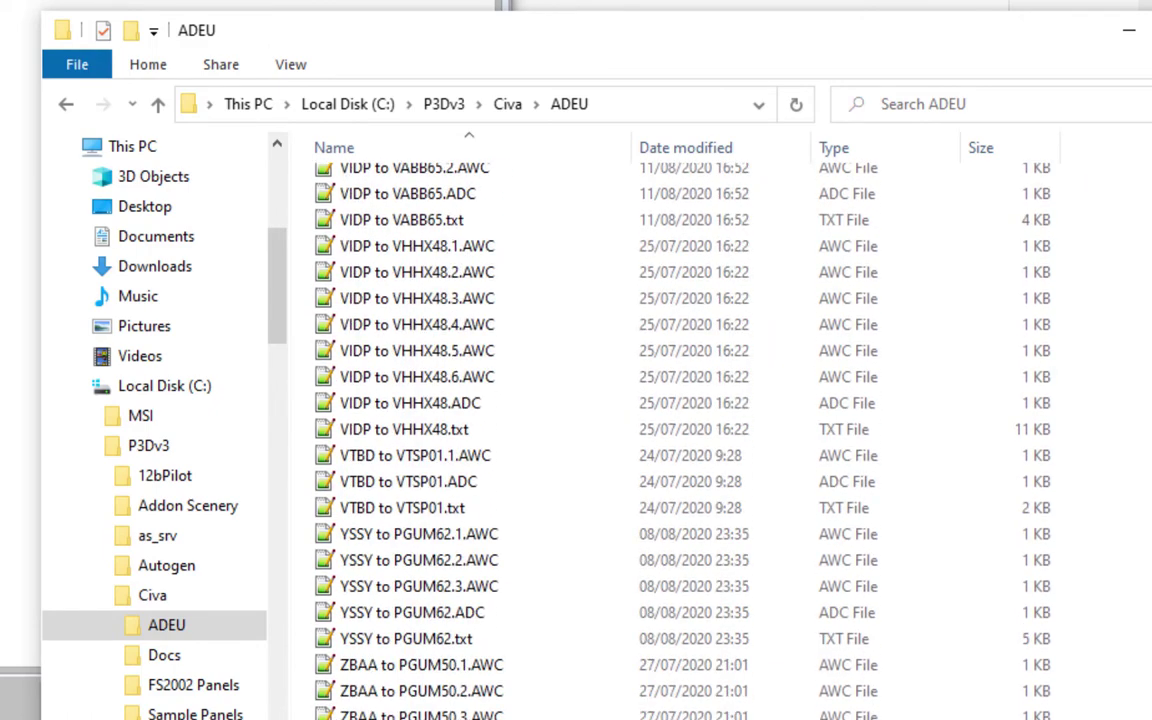
{"action": "scroll", "coordinate": [630, 430], "scroll_direction": "up", "scroll_amount": 20}
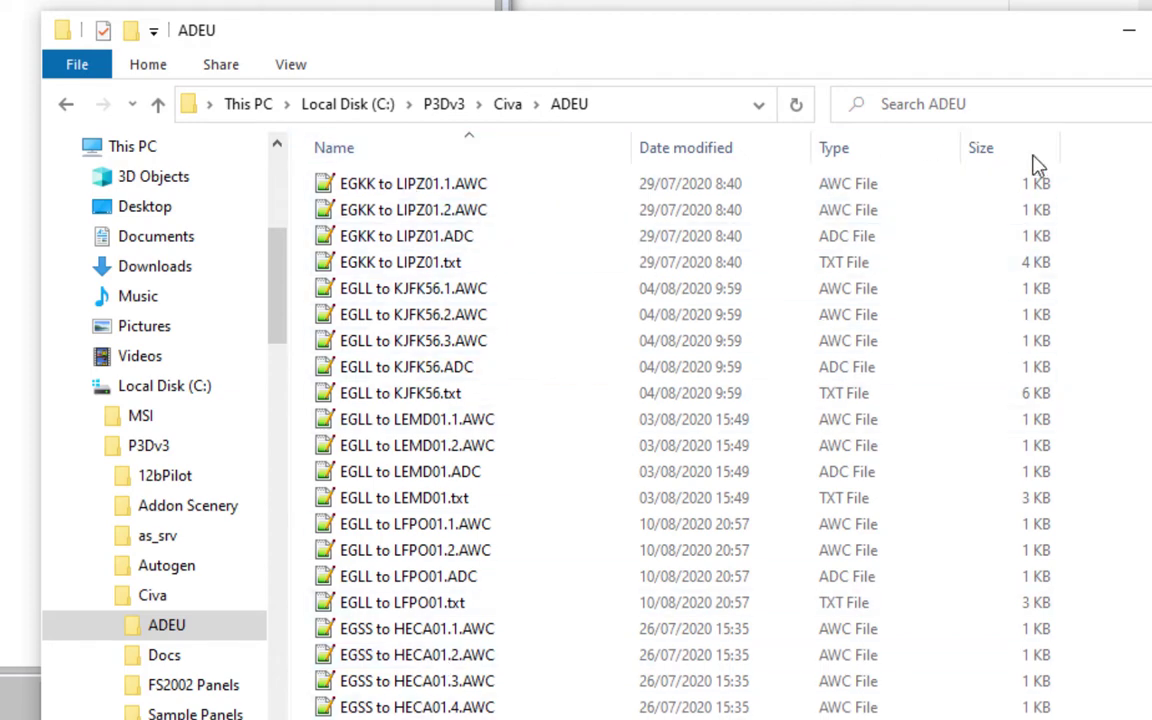
{"action": "scroll", "coordinate": [1008, 170], "scroll_direction": "down", "scroll_amount": 10}
{"action": "scroll", "coordinate": [1008, 175], "scroll_direction": "down", "scroll_amount": 20}
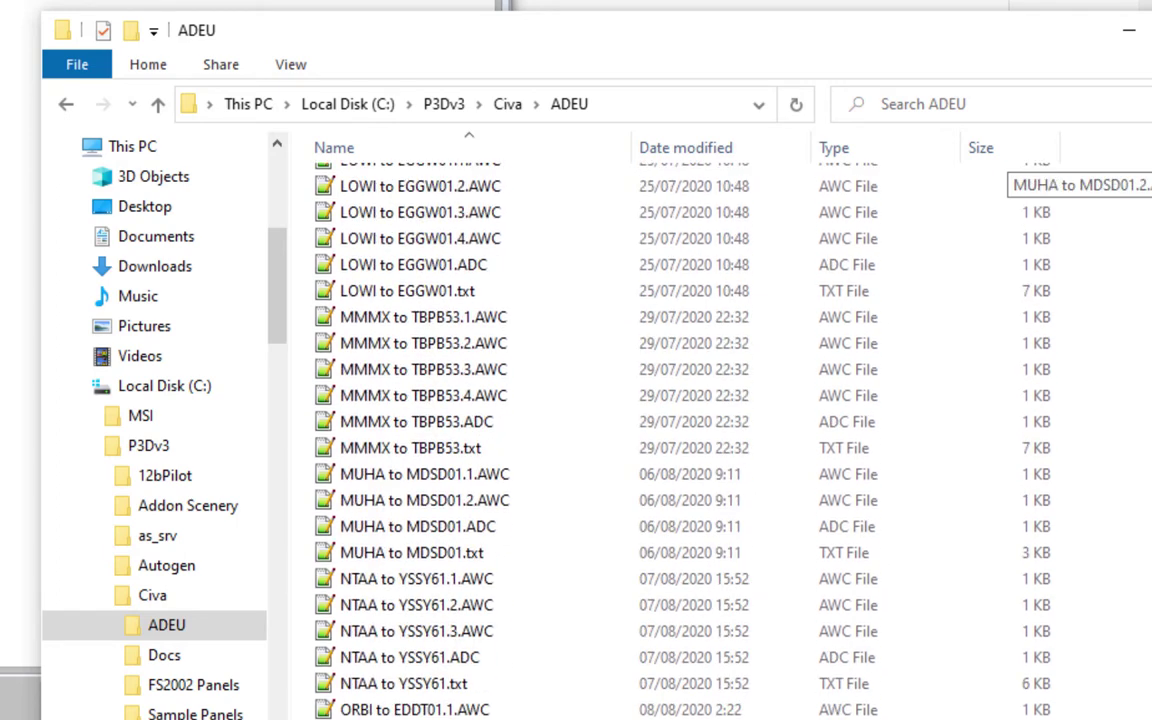
{"action": "scroll", "coordinate": [1008, 180], "scroll_direction": "up", "scroll_amount": 20}
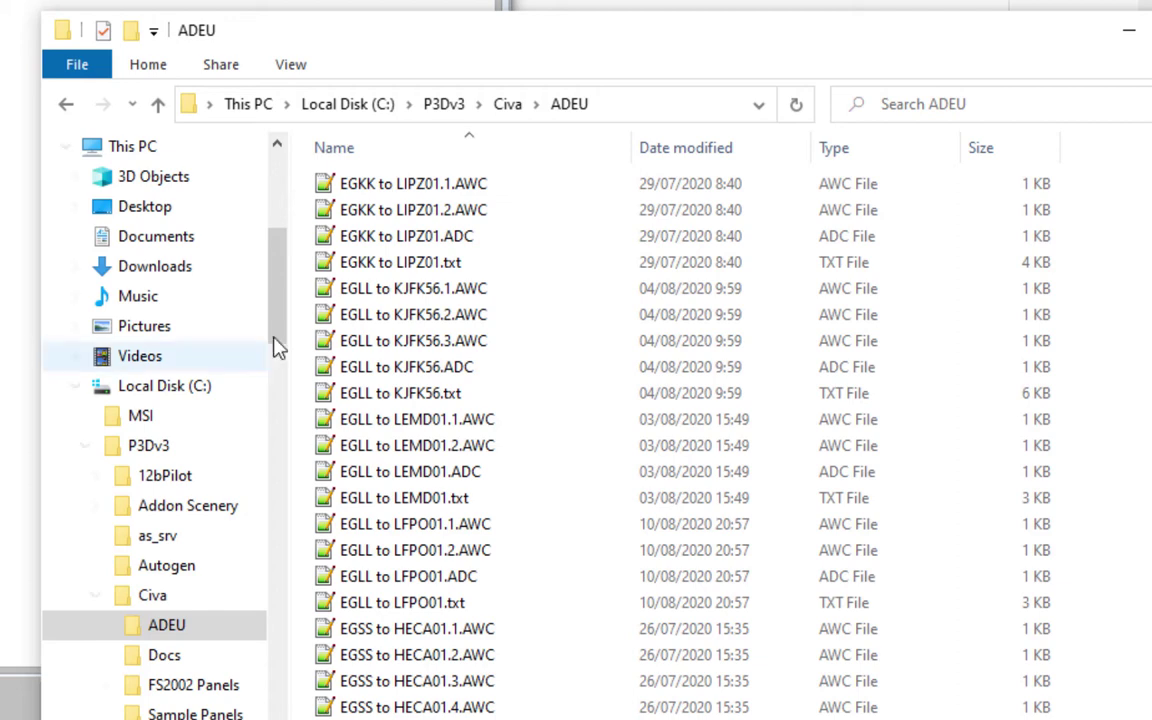
{"action": "left_click", "coordinate": [513, 108]}
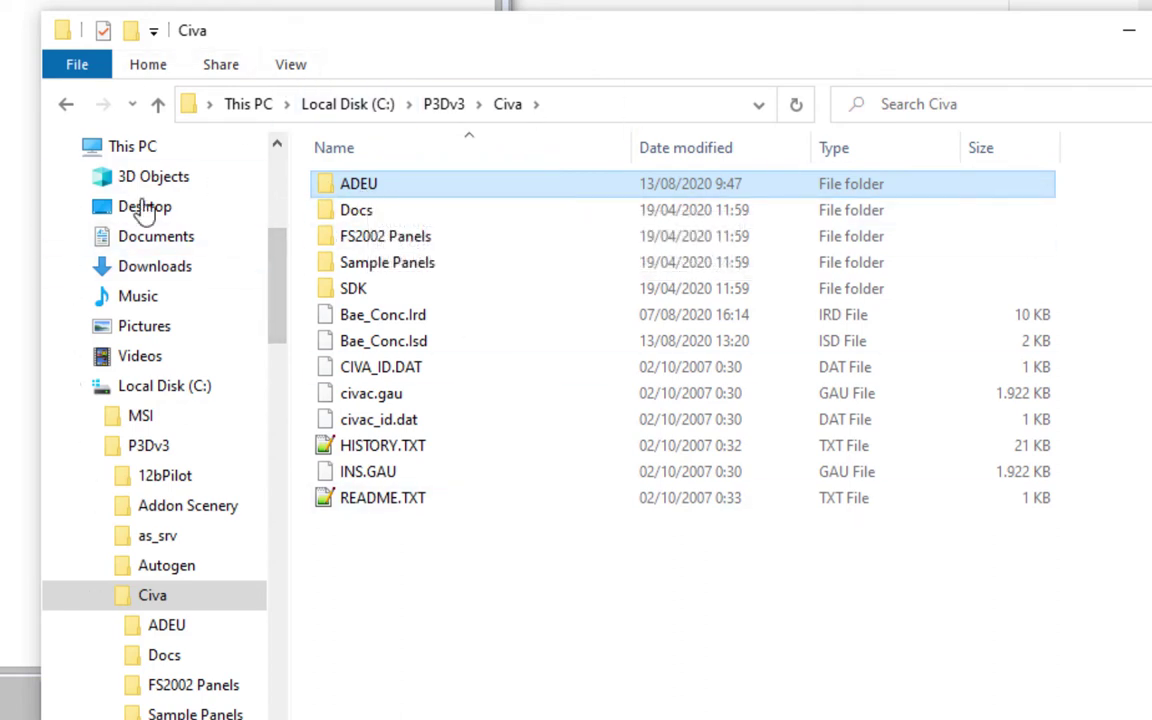
{"action": "double_click", "coordinate": [398, 192]}
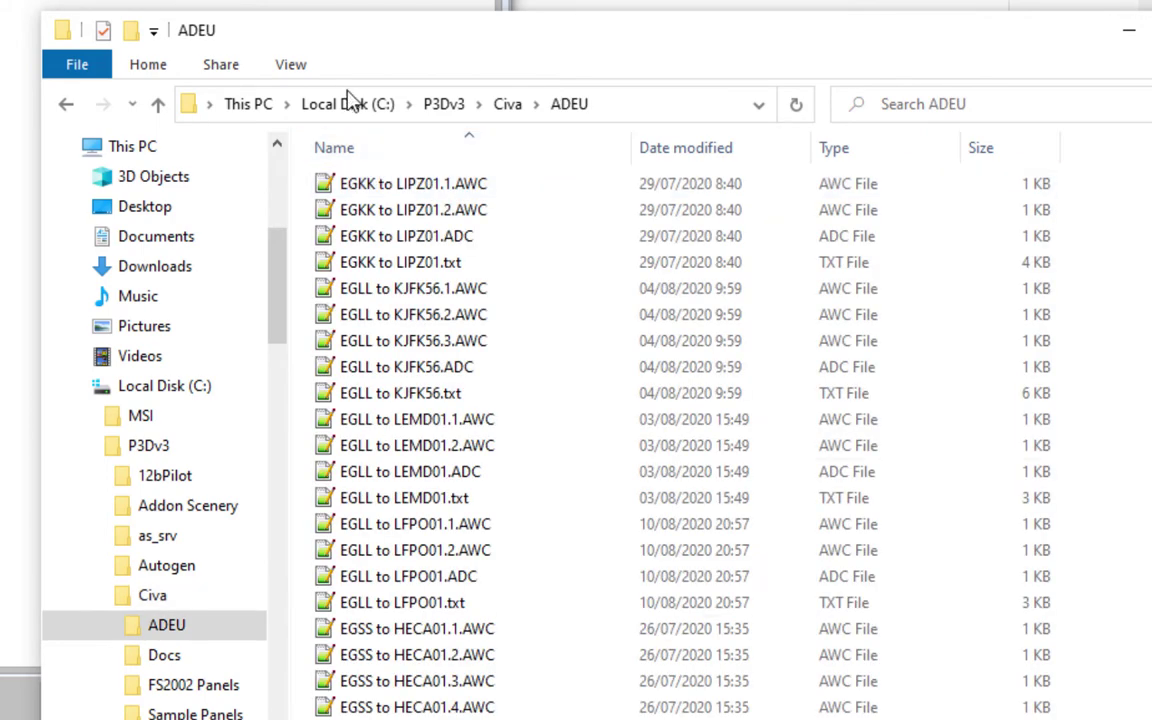
{"action": "left_click", "coordinate": [1127, 31]}
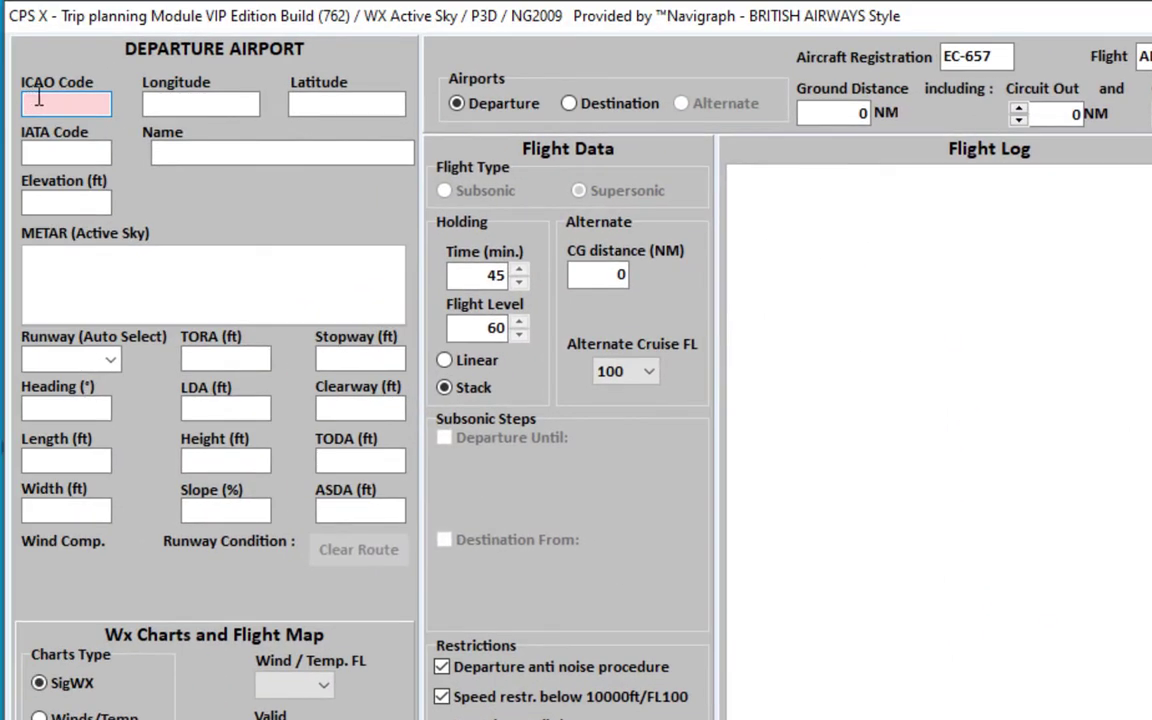
Enter HKJK as the departure airport's ICAO code
{"action": "type", "text": "K"}
{"action": "key", "text": "BackSpace"}
{"action": "key", "text": "BackSpace"}
{"action": "type", "text": "KJK"}
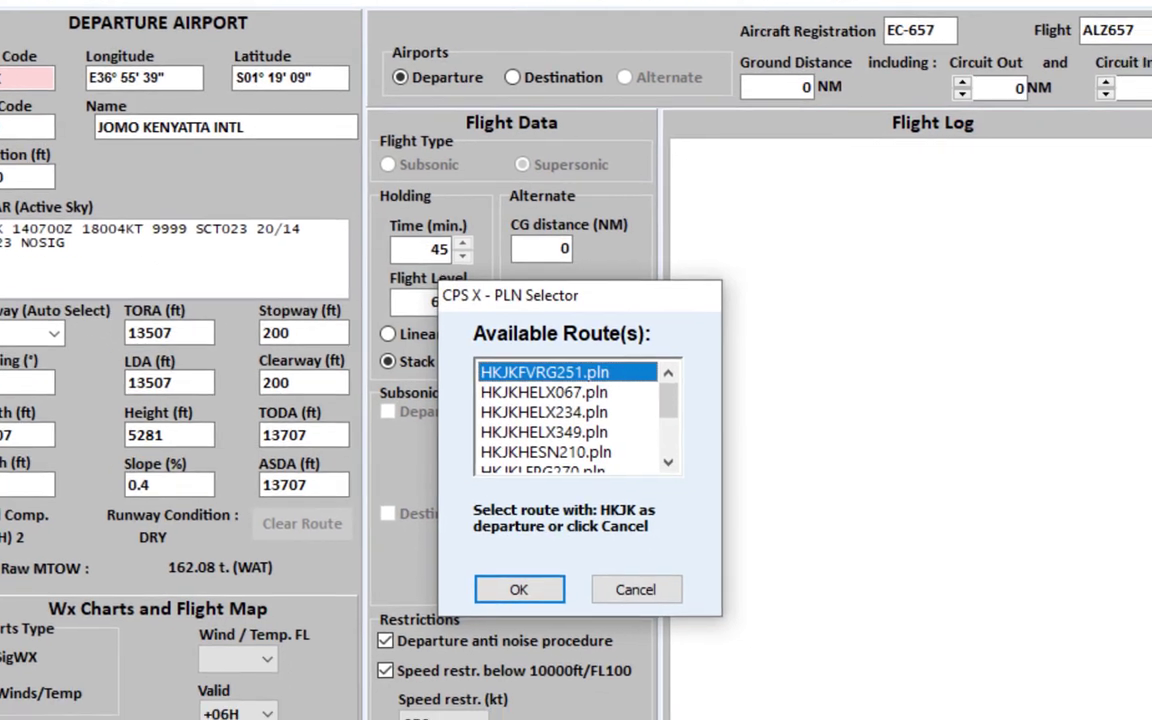
In File Explorer, examine the .pln files in Documents under Prepar3D v3 Files, and return to the route selector
{"action": "key", "text": "alt+Tab"}
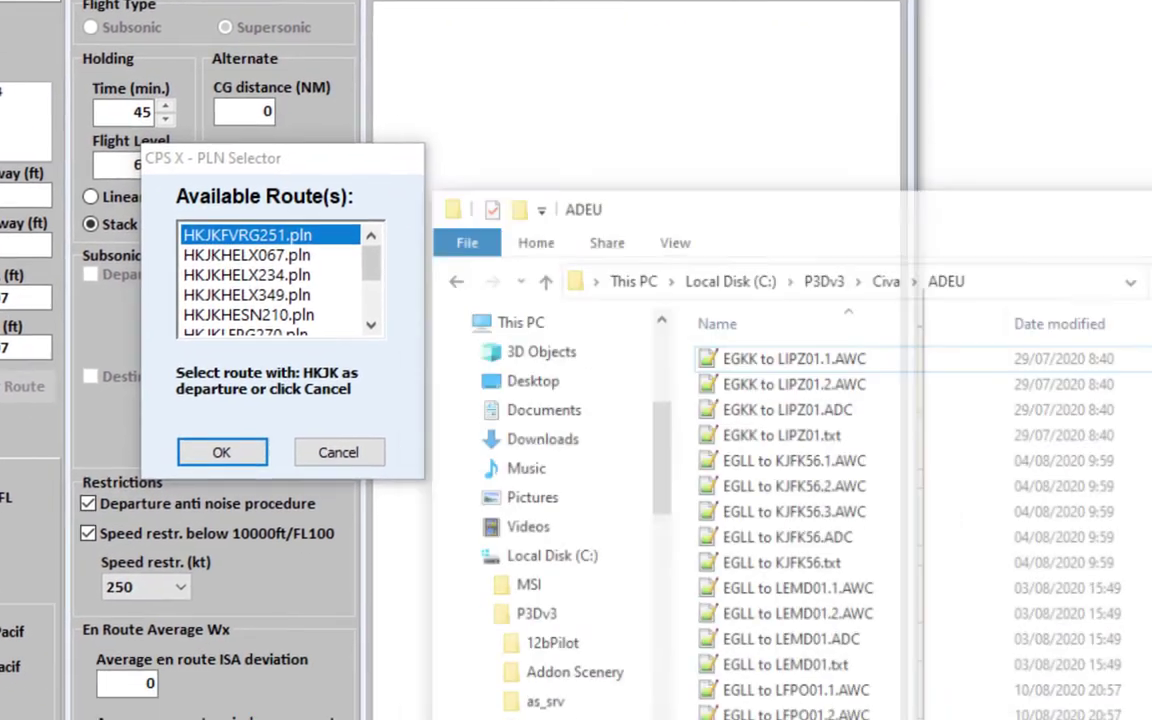
{"action": "left_click", "coordinate": [510, 318]}
{"action": "scroll", "coordinate": [990, 680], "scroll_direction": "down", "scroll_amount": 2}
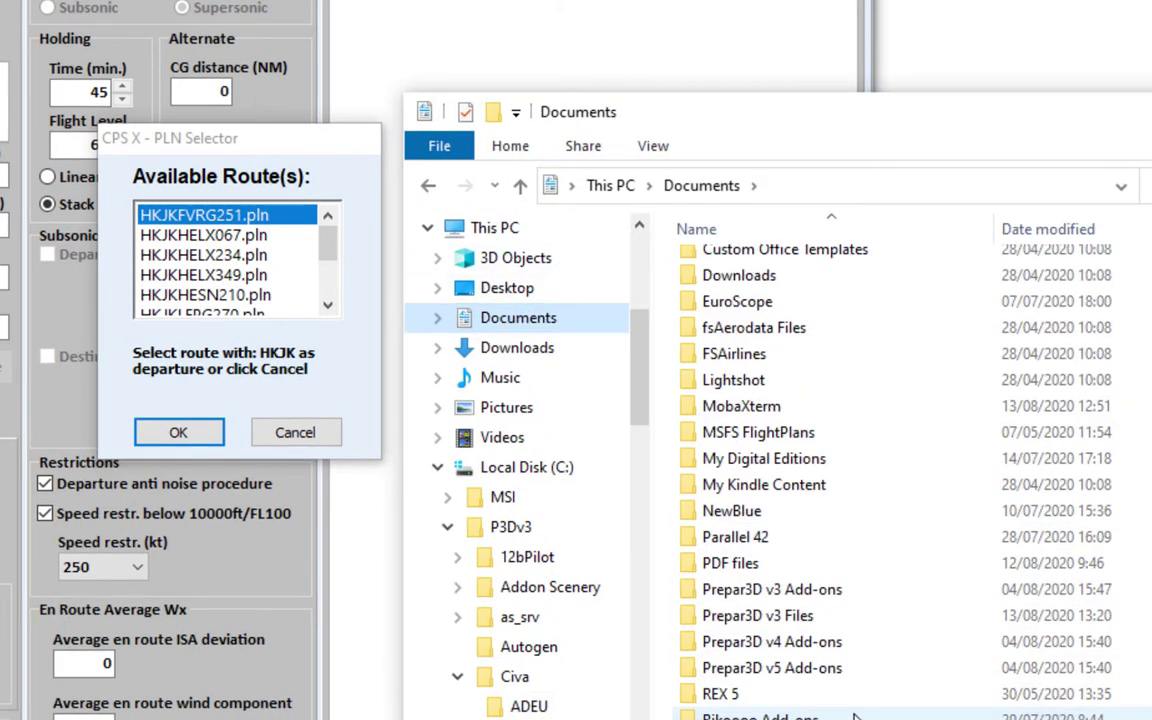
{"action": "left_click", "coordinate": [748, 592]}
{"action": "double_click", "coordinate": [748, 592]}
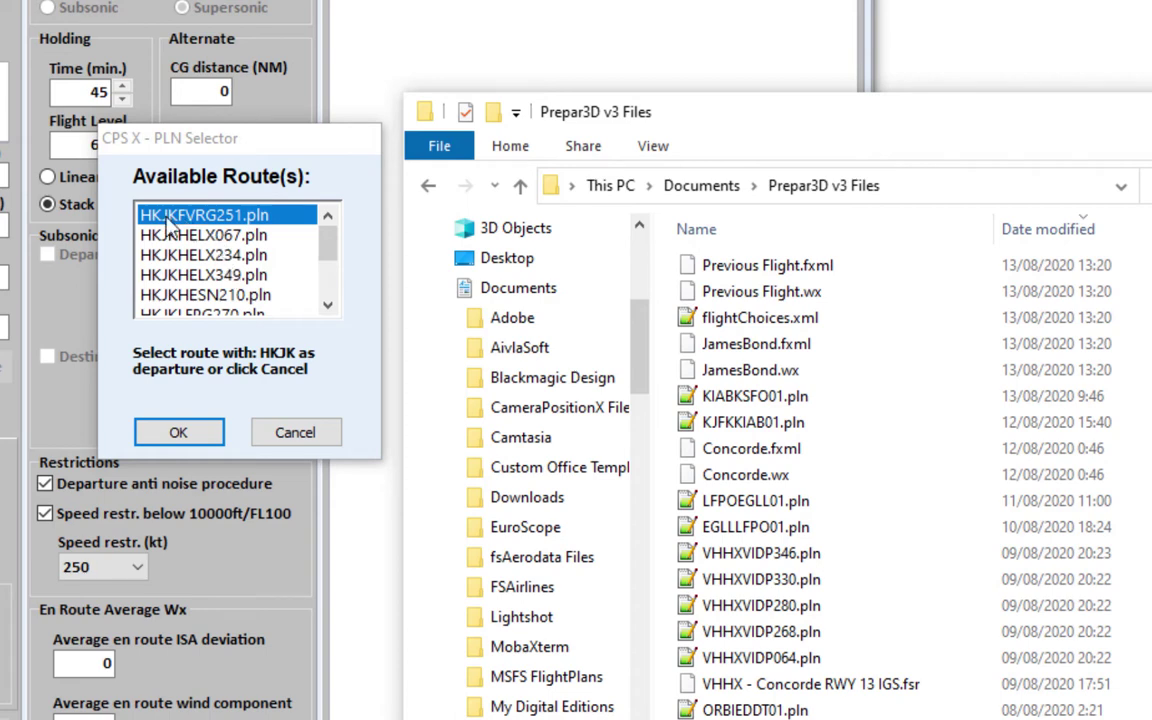
{"action": "key", "text": "alt+F4"}
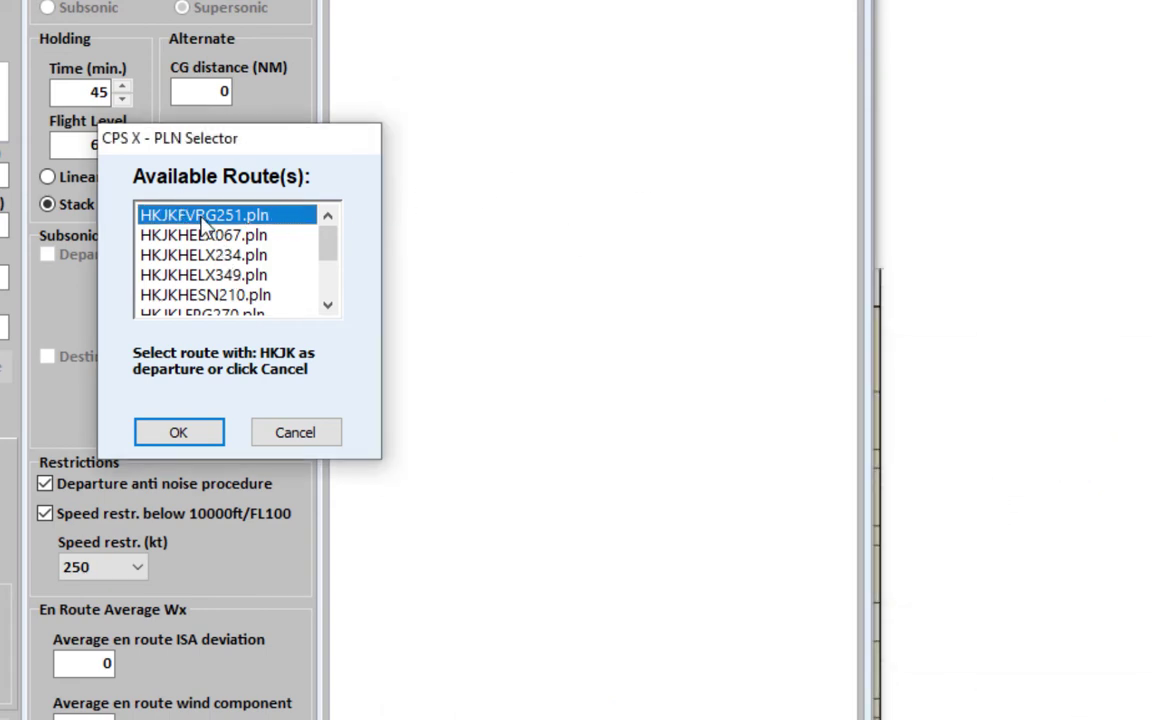
Examine the available routes departing HKJK and compare the three to HELX: HKJKHELX067, HKJKHELX234 and HKJKHELX349
{"action": "left_click", "coordinate": [181, 238]}
{"action": "scroll", "coordinate": [184, 245], "scroll_direction": "down", "scroll_amount": 1}
{"action": "left_click", "coordinate": [172, 257]}
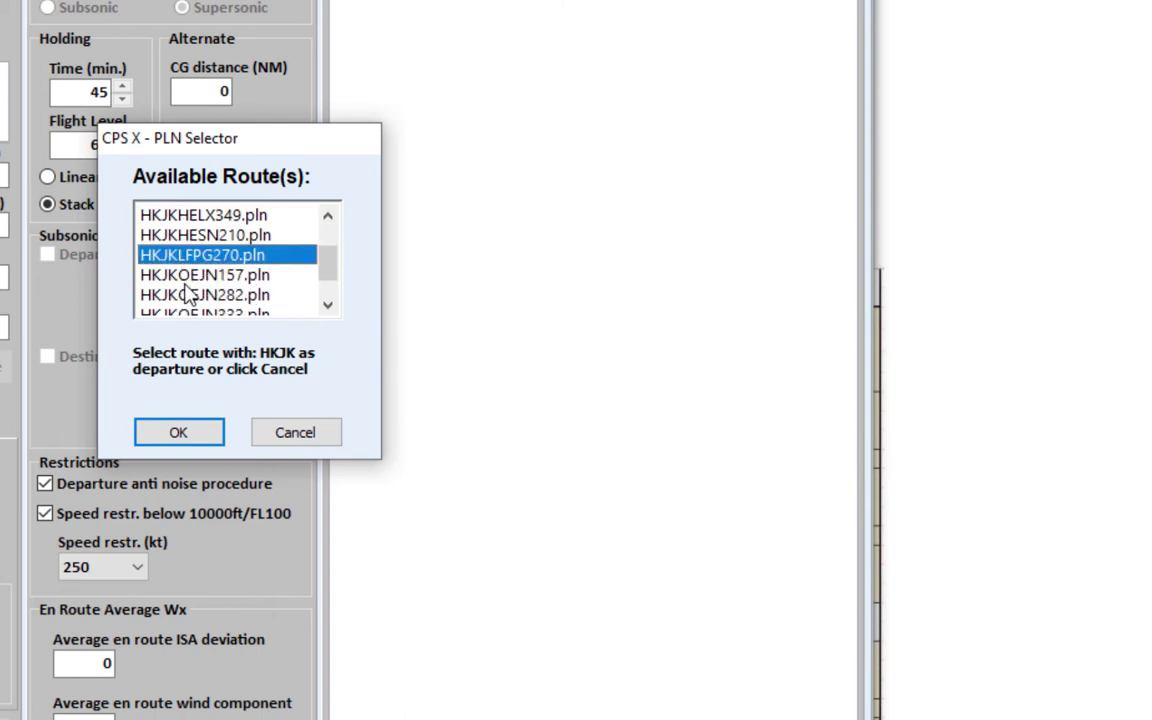
{"action": "left_click", "coordinate": [175, 277]}
{"action": "scroll", "coordinate": [186, 300], "scroll_direction": "up", "scroll_amount": 1}
{"action": "scroll", "coordinate": [190, 295], "scroll_direction": "up", "scroll_amount": 2}
{"action": "left_click", "coordinate": [235, 235]}
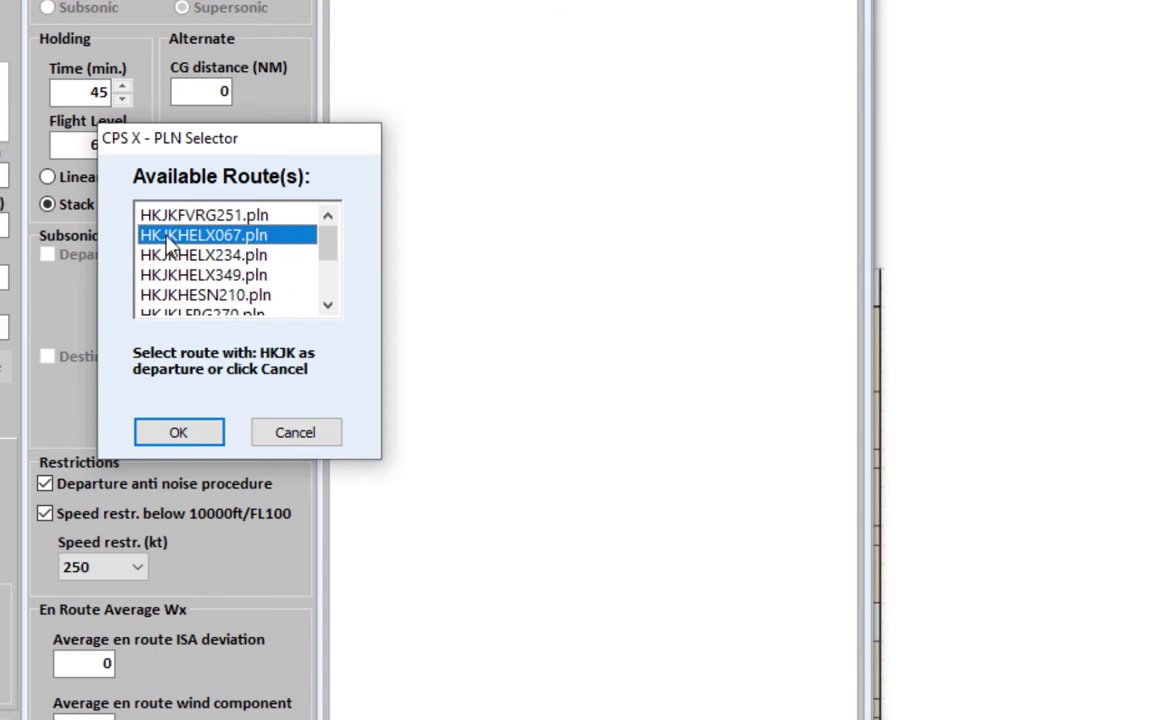
{"action": "left_click", "coordinate": [236, 254]}
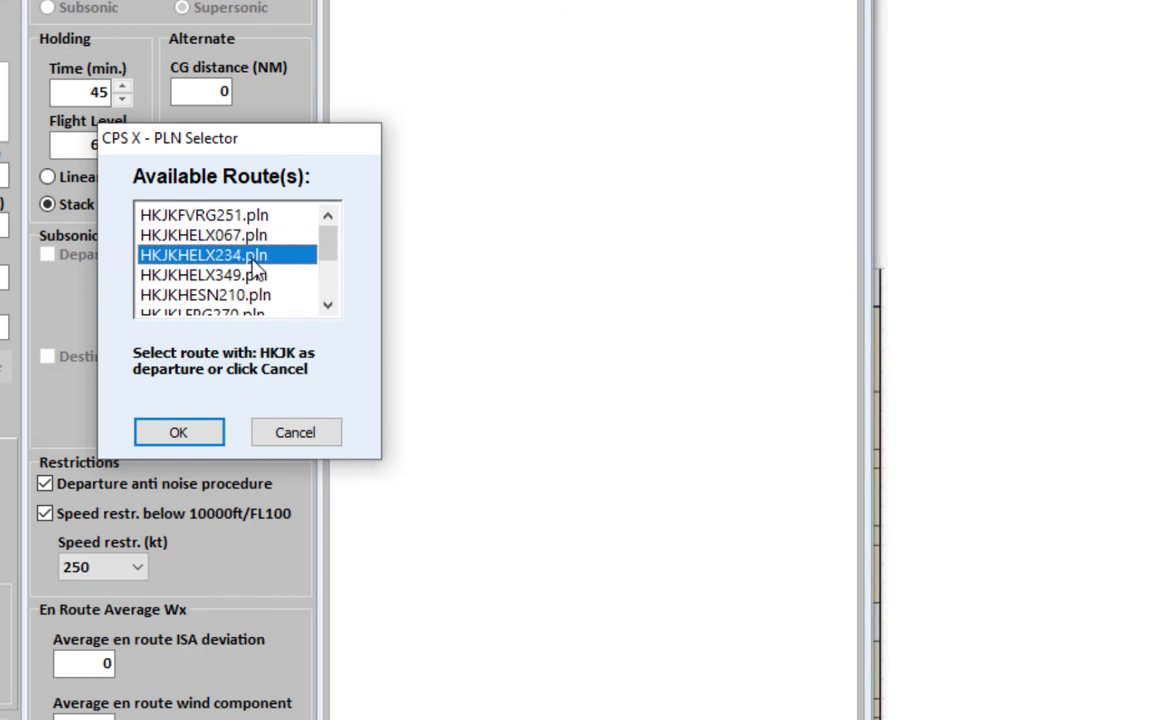
{"action": "left_click", "coordinate": [240, 278]}
{"action": "key", "text": "Up"}
{"action": "key", "text": "Up"}
{"action": "key", "text": "Down"}
{"action": "key", "text": "Down"}
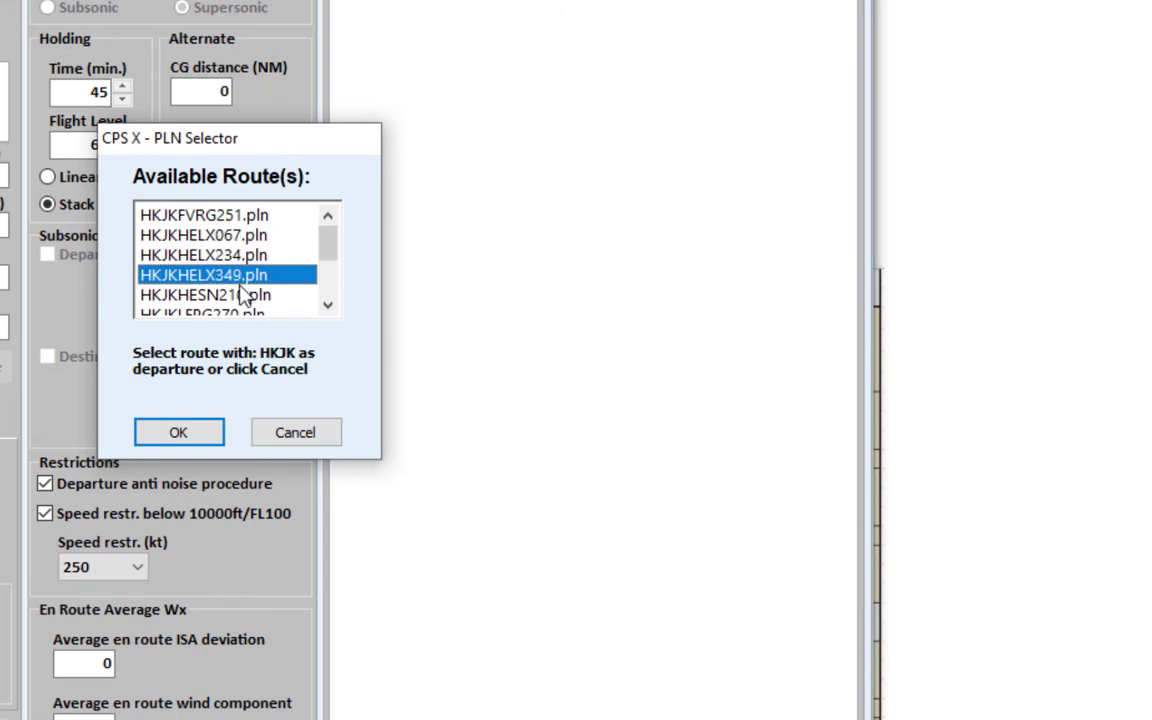
{"action": "key", "text": "Up"}
{"action": "key", "text": "Up"}
{"action": "key", "text": "Down"}
{"action": "key", "text": "Down"}
{"action": "key", "text": "Down"}
{"action": "key", "text": "Up"}
{"action": "key", "text": "Up"}
{"action": "key", "text": "Up"}
{"action": "key", "text": "Down"}
{"action": "key", "text": "Down"}
{"action": "key", "text": "Up"}
{"action": "key", "text": "Up"}
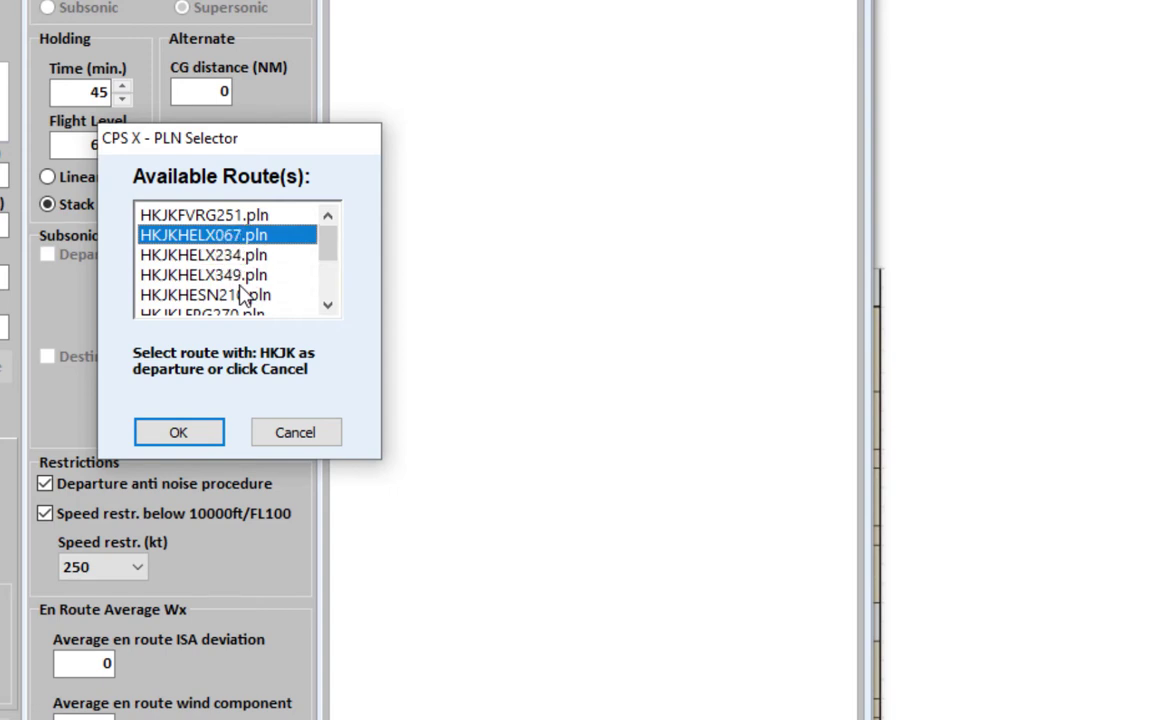
Load the HKJKHELX067.pln route into the trip plan
{"action": "key", "text": "Down"}
{"action": "key", "text": "Down"}
{"action": "key", "text": "Up"}
{"action": "key", "text": "Up"}
{"action": "left_click", "coordinate": [186, 436]}
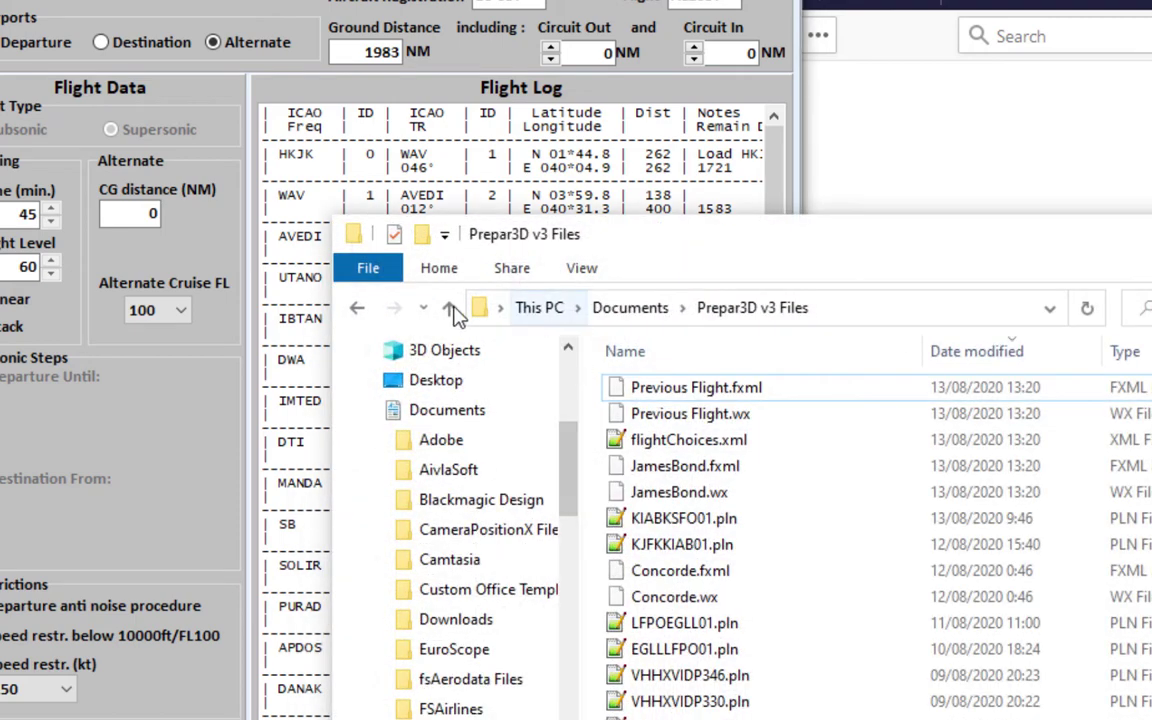
In File Explorer, return to the ADEU folder and examine the waypoint coordinates in EGKK to LIPZ01.1.AWC
{"action": "left_click", "coordinate": [350, 312]}
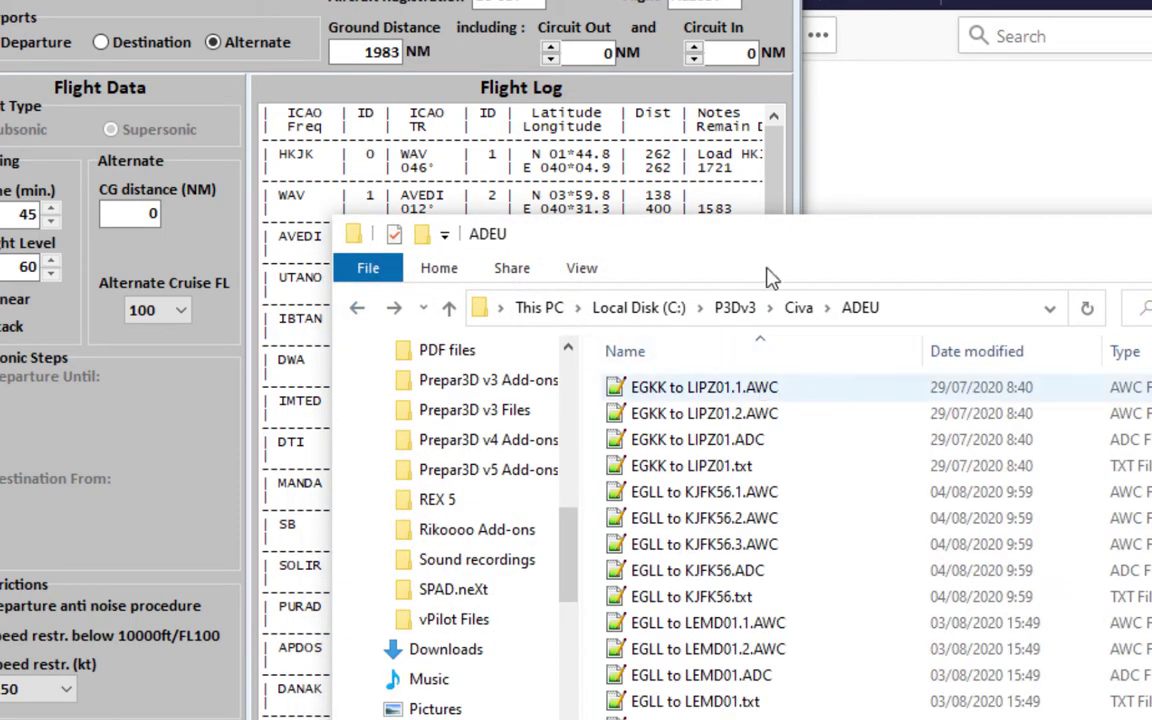
{"action": "left_click_drag", "start_coordinate": [712, 226], "coordinate": [741, 331]}
{"action": "double_click", "coordinate": [700, 491]}
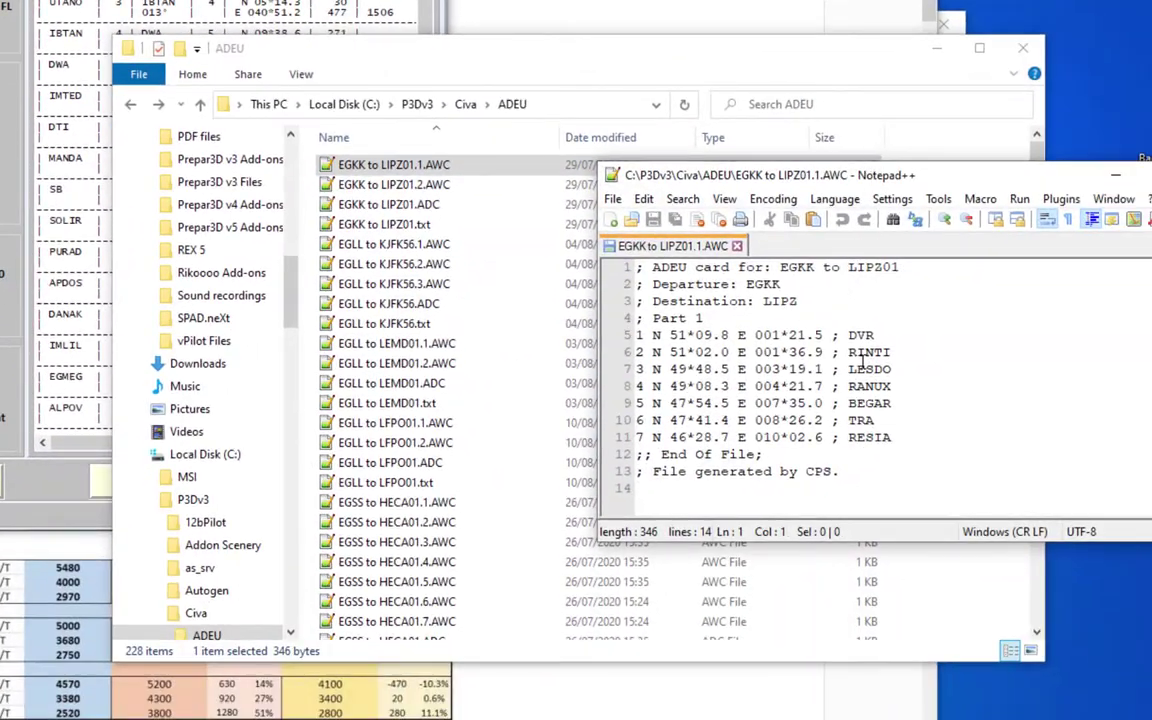
{"action": "left_click", "coordinate": [1148, 175]}
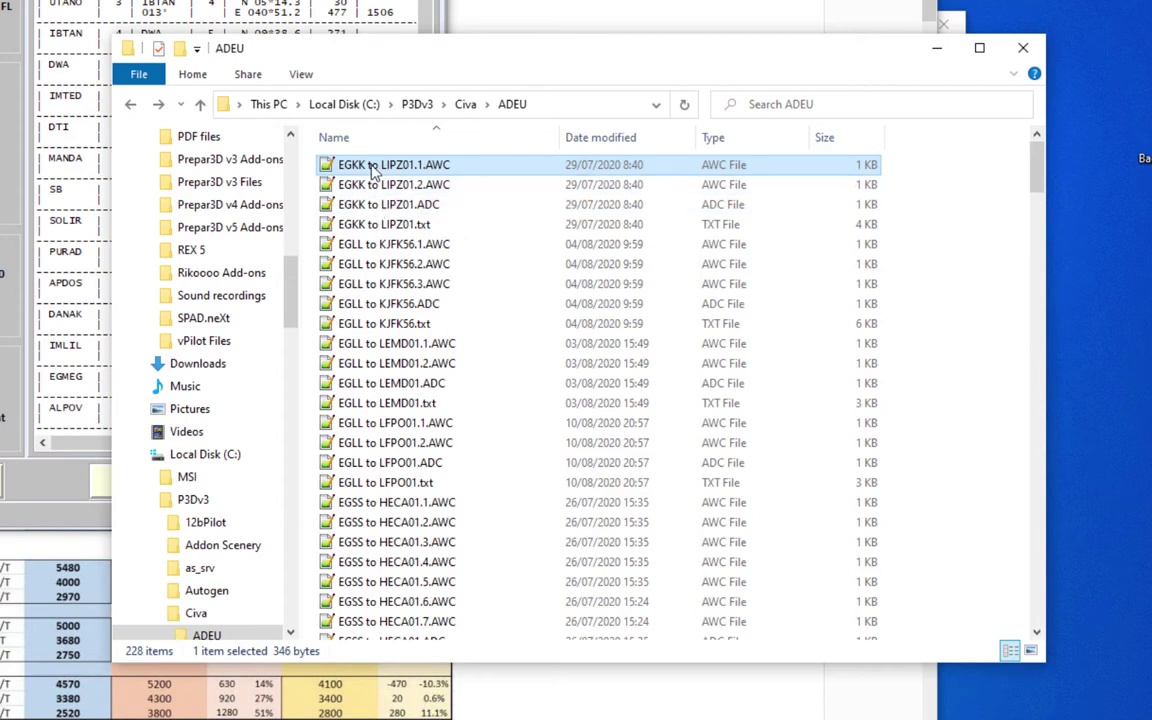
{"action": "double_click", "coordinate": [411, 165]}
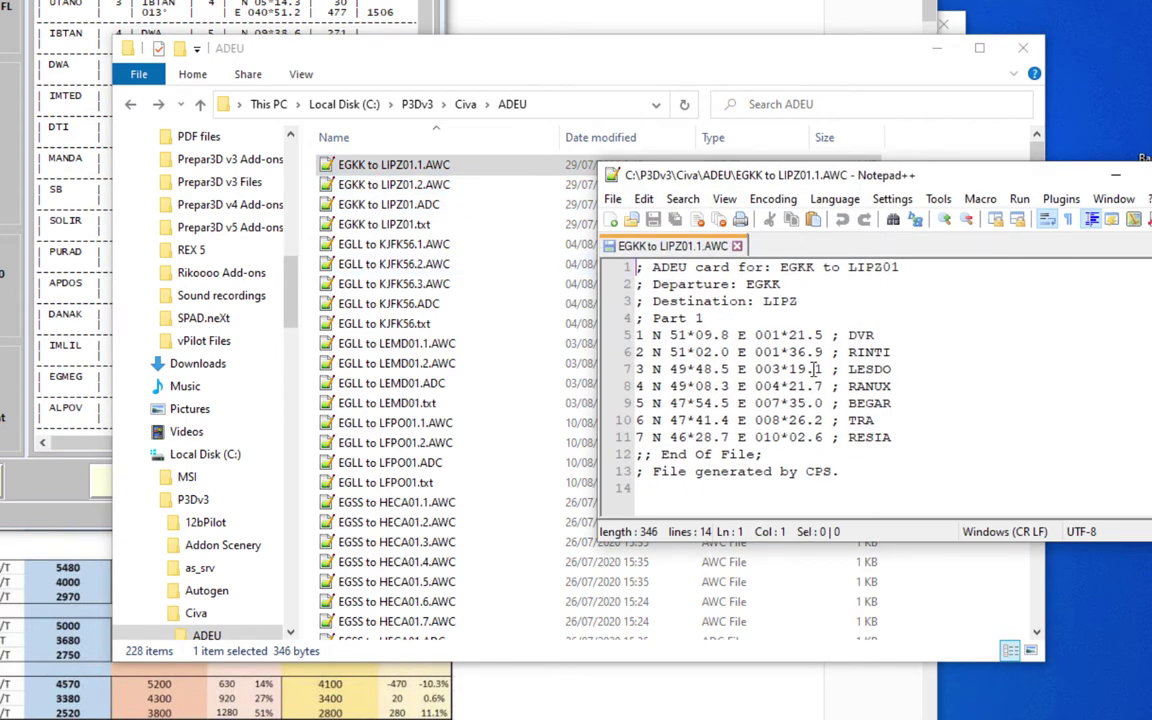
{"action": "left_click", "coordinate": [1148, 175]}
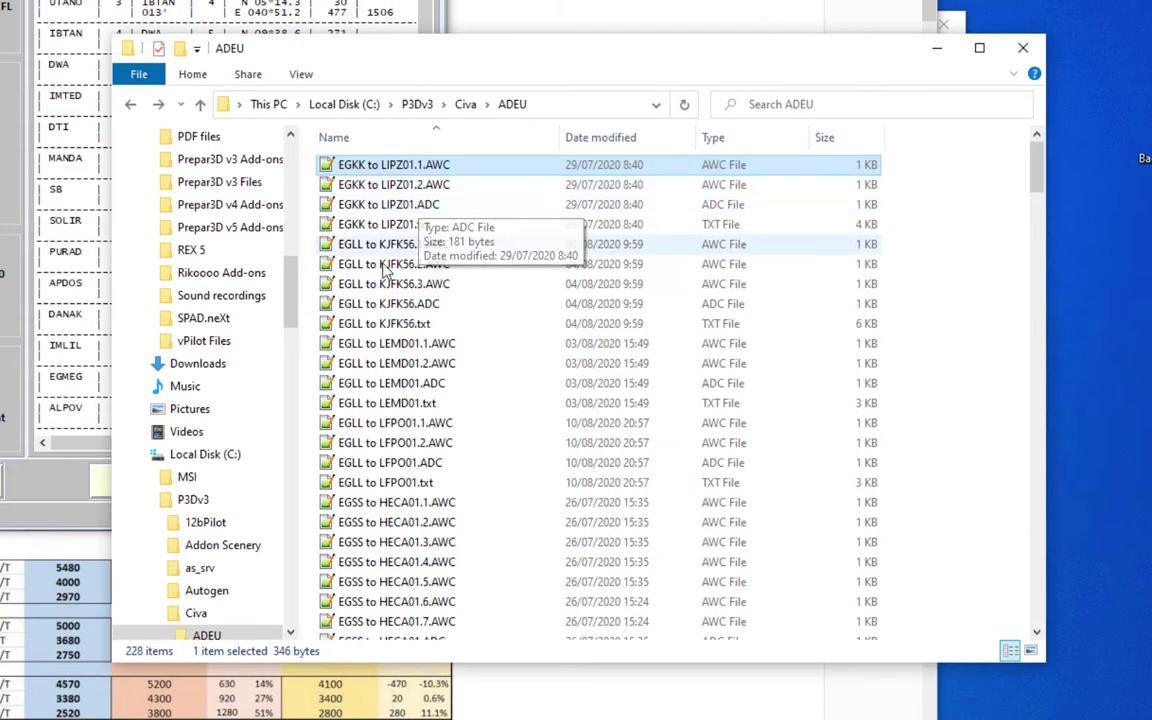
Examine the waypoint card in EGLL to LEMD01.1.AWC, close it and select EGKK to LIPZ01.txt
{"action": "double_click", "coordinate": [405, 346]}
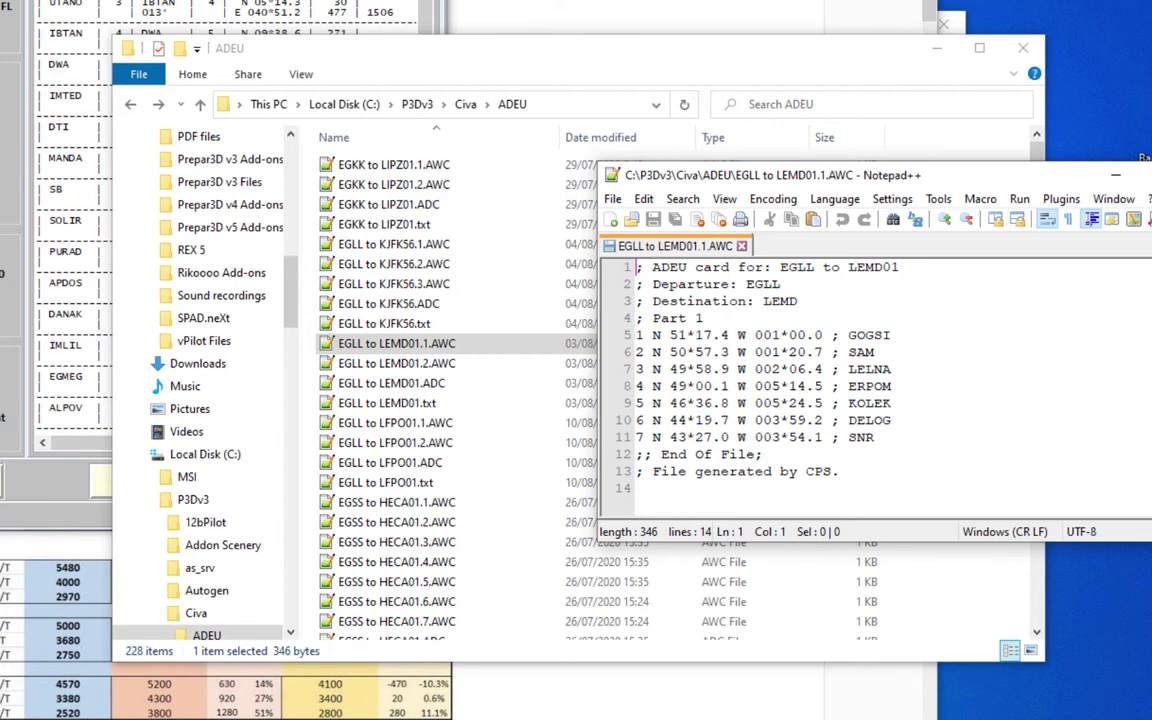
{"action": "left_click", "coordinate": [1148, 175]}
{"action": "left_click", "coordinate": [420, 224]}
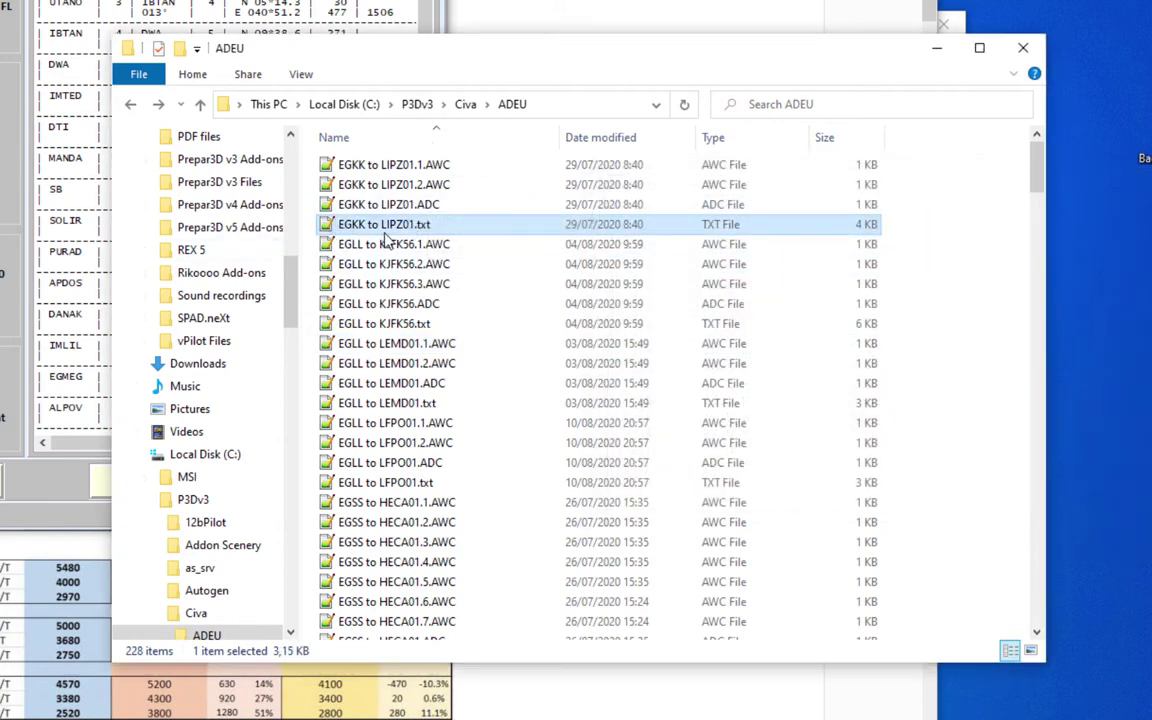
Examine the flight log in EGKK to LIPZ01.txt, including which AWC card to load, and close the file
{"action": "left_click", "coordinate": [386, 167]}
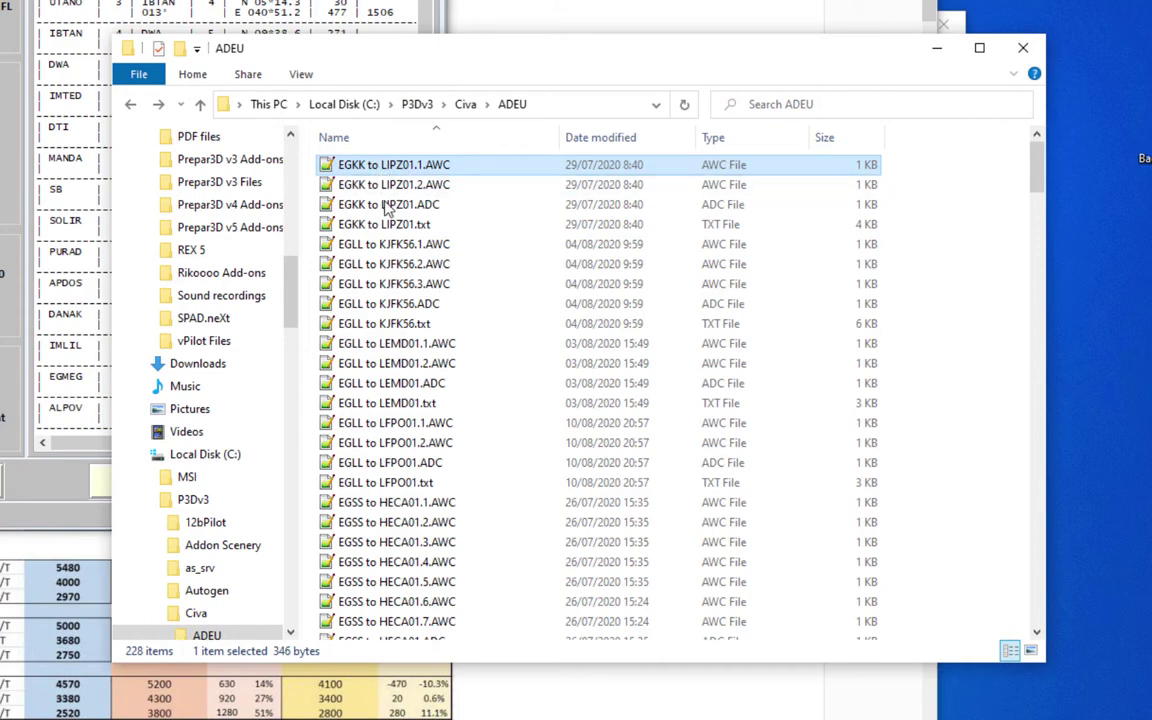
{"action": "left_click", "coordinate": [368, 205]}
{"action": "left_click", "coordinate": [378, 226]}
{"action": "double_click", "coordinate": [378, 226]}
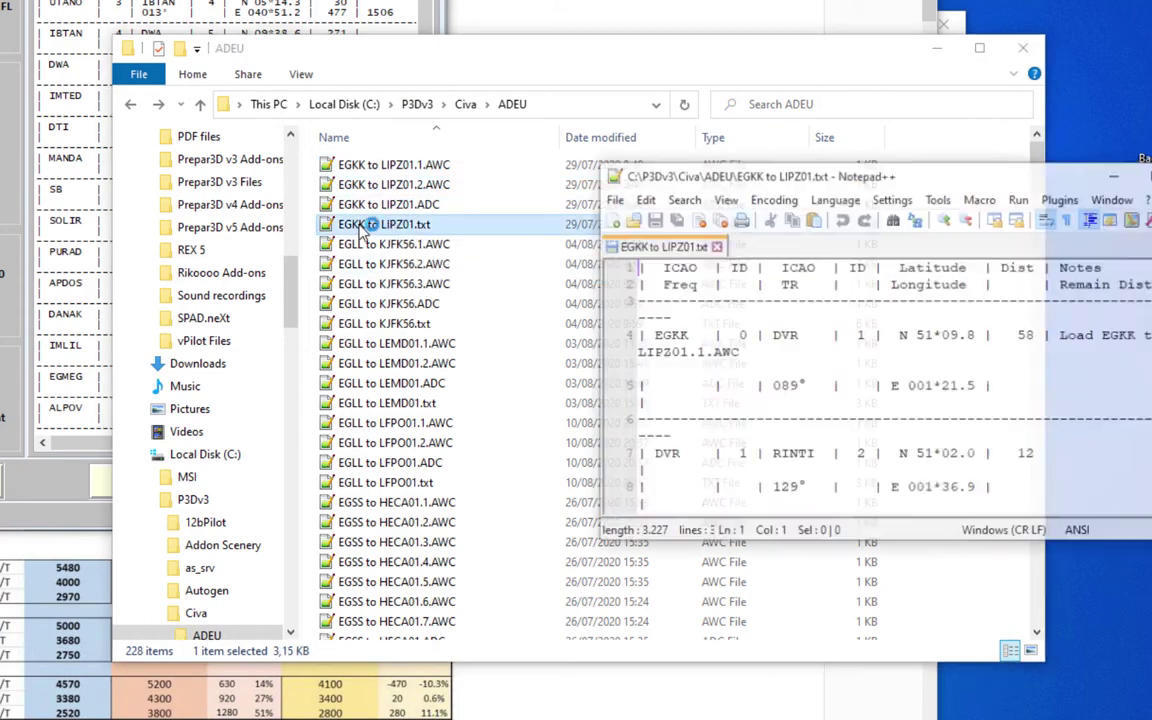
{"action": "left_click_drag", "start_coordinate": [724, 168], "coordinate": [47, 87]}
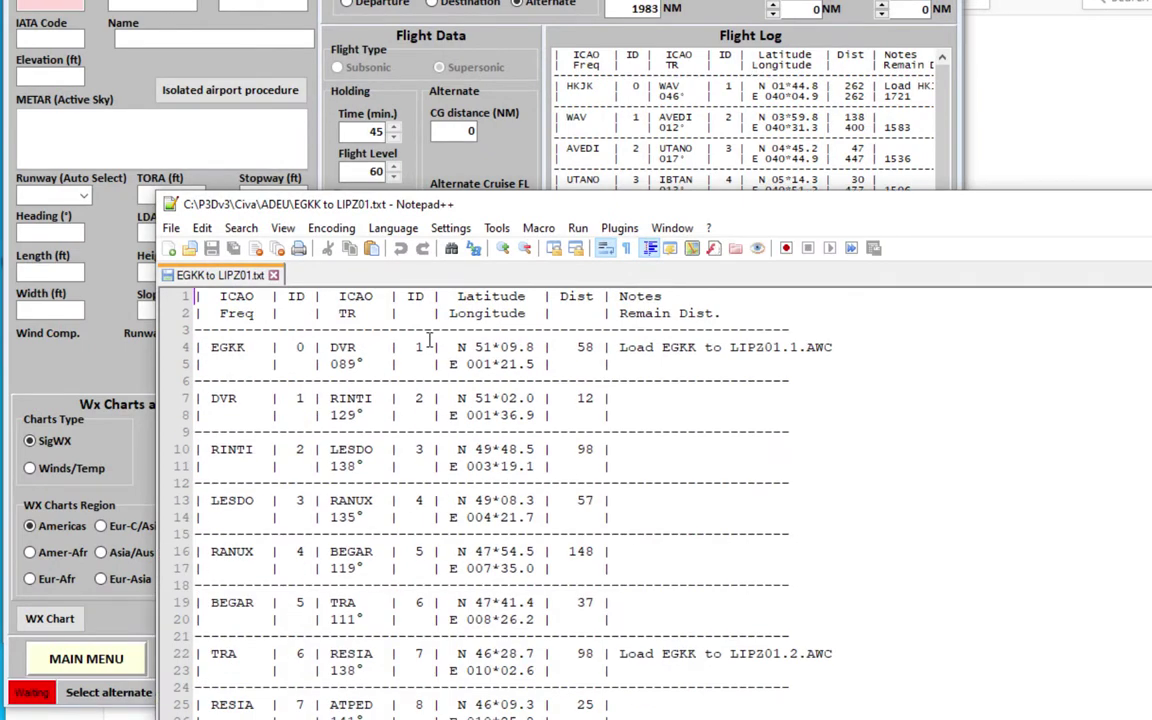
{"action": "scroll", "coordinate": [428, 342], "scroll_direction": "down", "scroll_amount": 1}
{"action": "scroll", "coordinate": [455, 470], "scroll_direction": "up", "scroll_amount": 1}
{"action": "left_click_drag", "start_coordinate": [497, 199], "coordinate": [530, 189]}
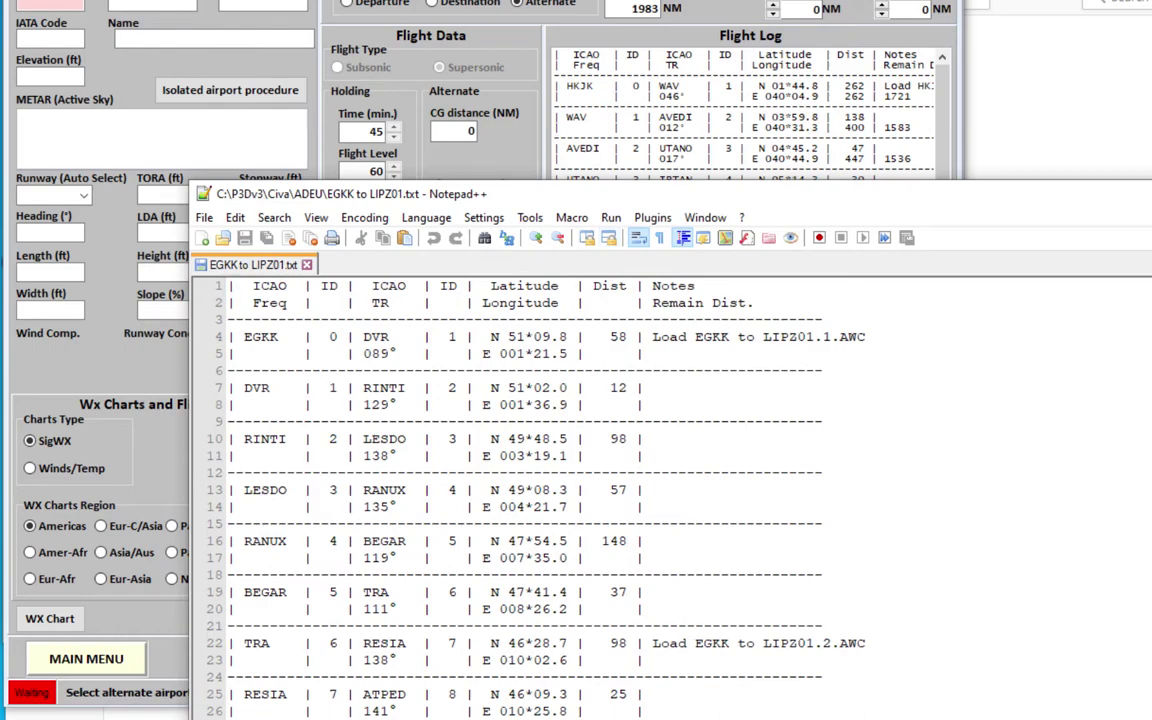
{"action": "key", "text": "alt+F4"}
Switch to the CPS X trip planner and examine the AVEDI to UTANO leg in the Flight Log
{"action": "left_click", "coordinate": [798, 165]}
{"action": "scroll", "coordinate": [798, 165], "scroll_direction": "down", "scroll_amount": 10}
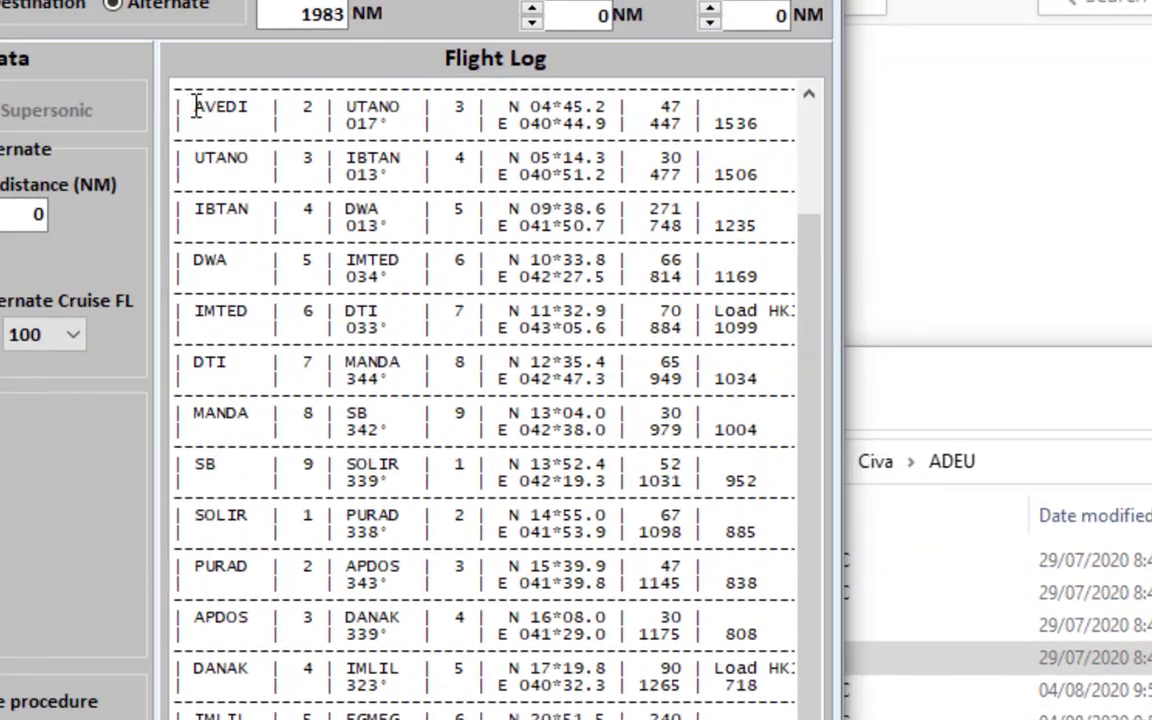
{"action": "left_click_drag", "start_coordinate": [574, 64], "coordinate": [598, 66]}
{"action": "left_click_drag", "start_coordinate": [240, 110], "coordinate": [258, 110]}
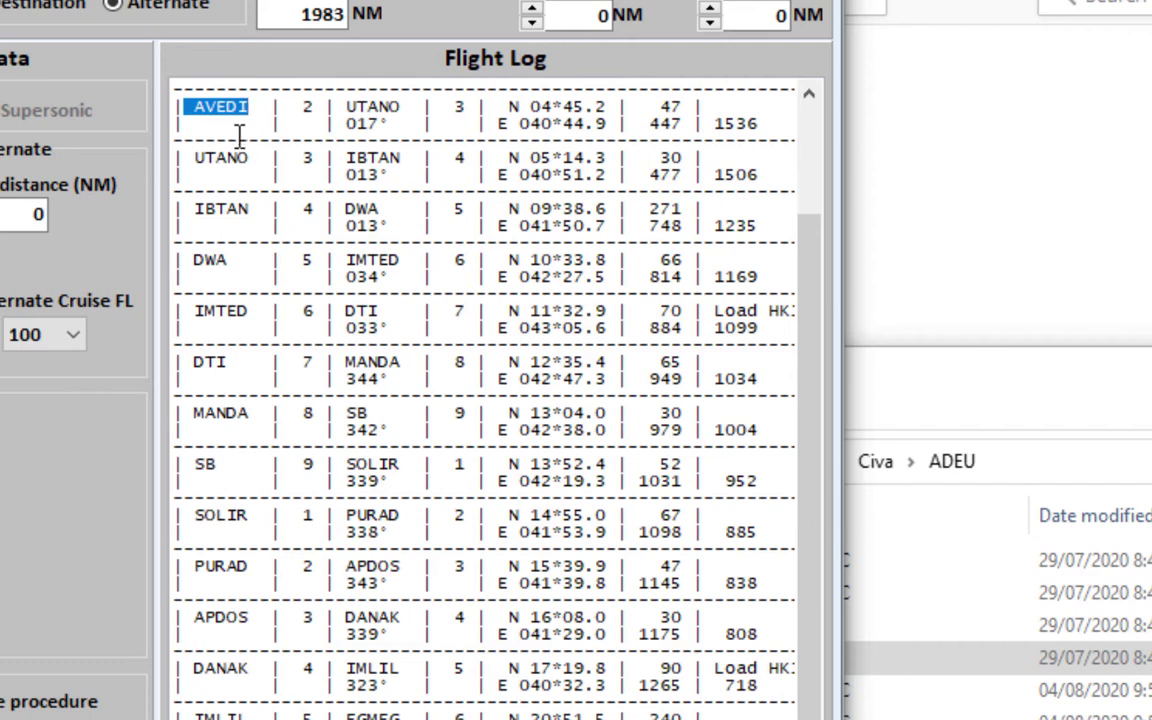
{"action": "left_click_drag", "start_coordinate": [326, 100], "coordinate": [482, 107]}
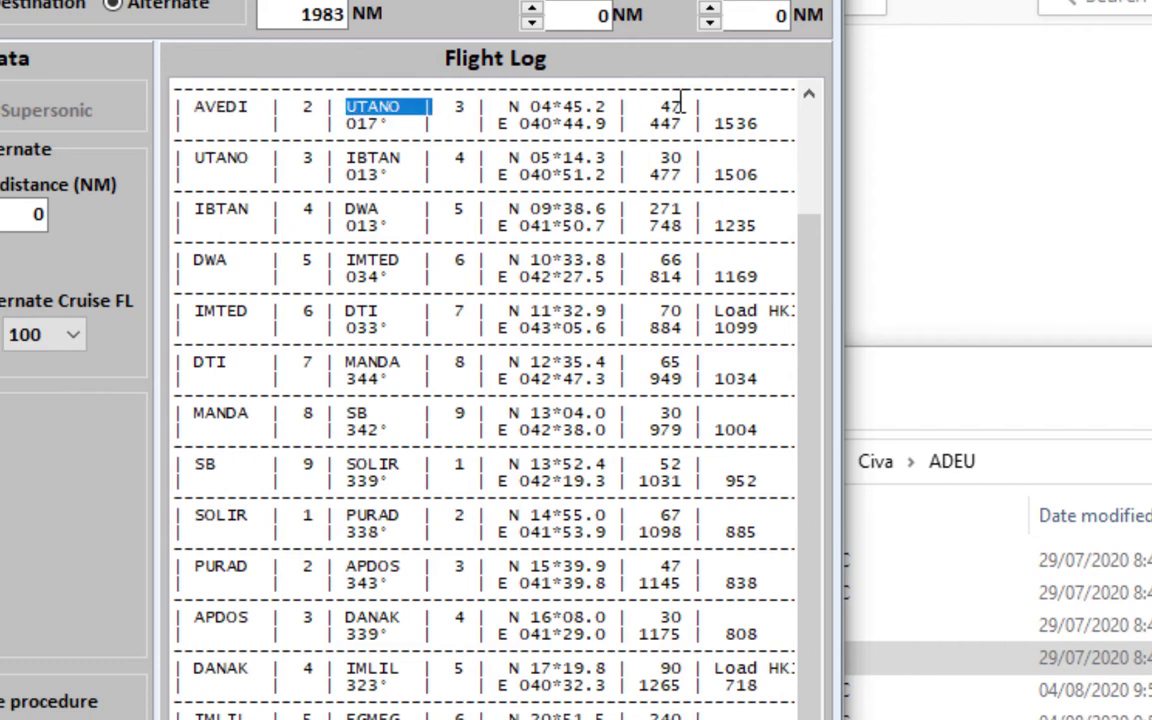
{"action": "scroll", "coordinate": [636, 162], "scroll_direction": "up", "scroll_amount": 3}
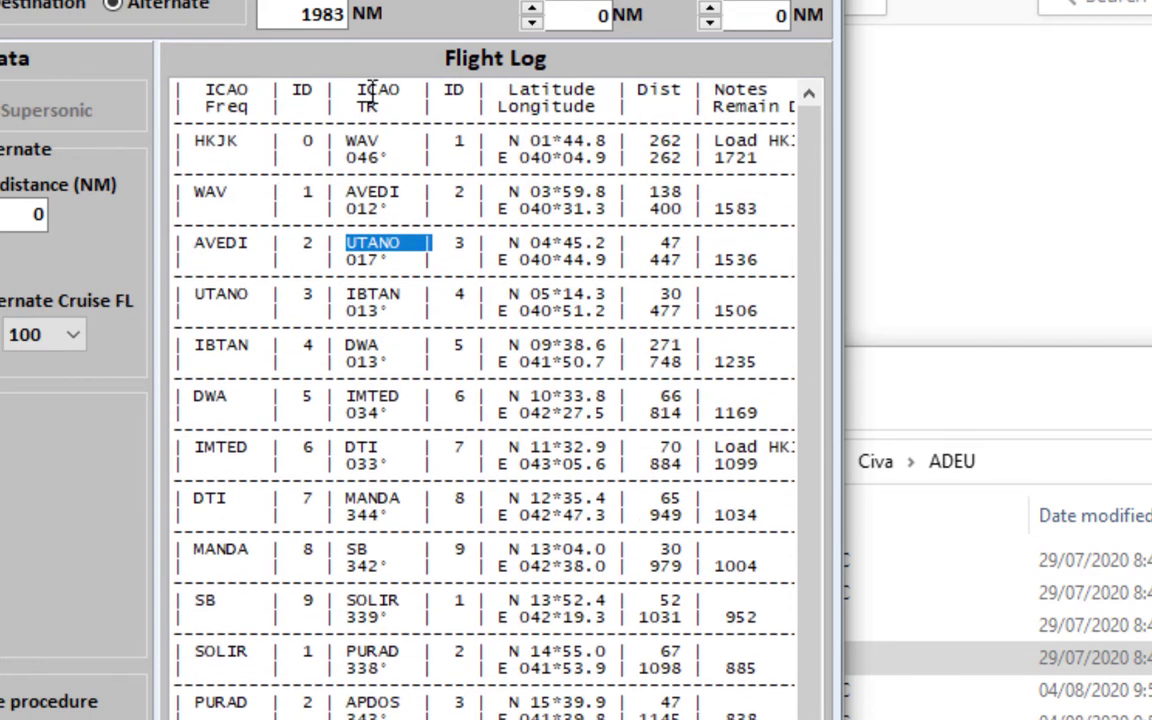
Examine the HKJK to WAV leg in the Flight Log: waypoint IDs, track, coordinates, leg distance and accumulated distance
{"action": "left_click", "coordinate": [440, 170]}
{"action": "left_click_drag", "start_coordinate": [192, 141], "coordinate": [316, 148]}
{"action": "left_click", "coordinate": [308, 148]}
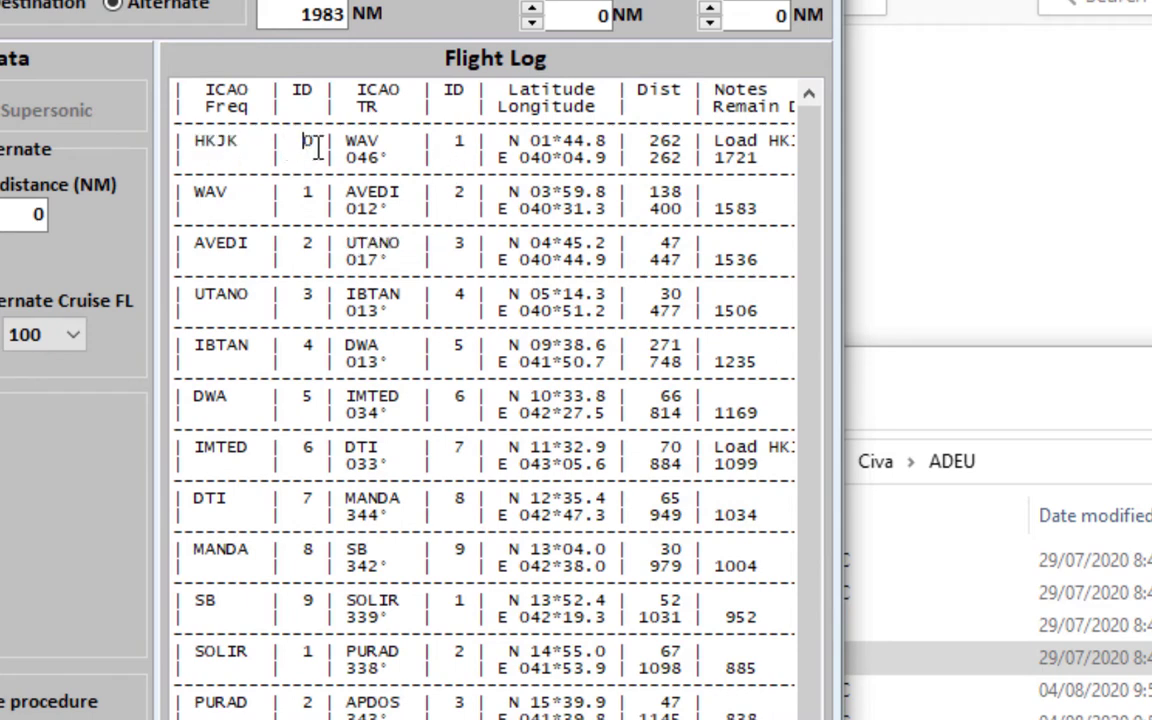
{"action": "left_click", "coordinate": [309, 146]}
{"action": "left_click_drag", "start_coordinate": [347, 140], "coordinate": [388, 140]}
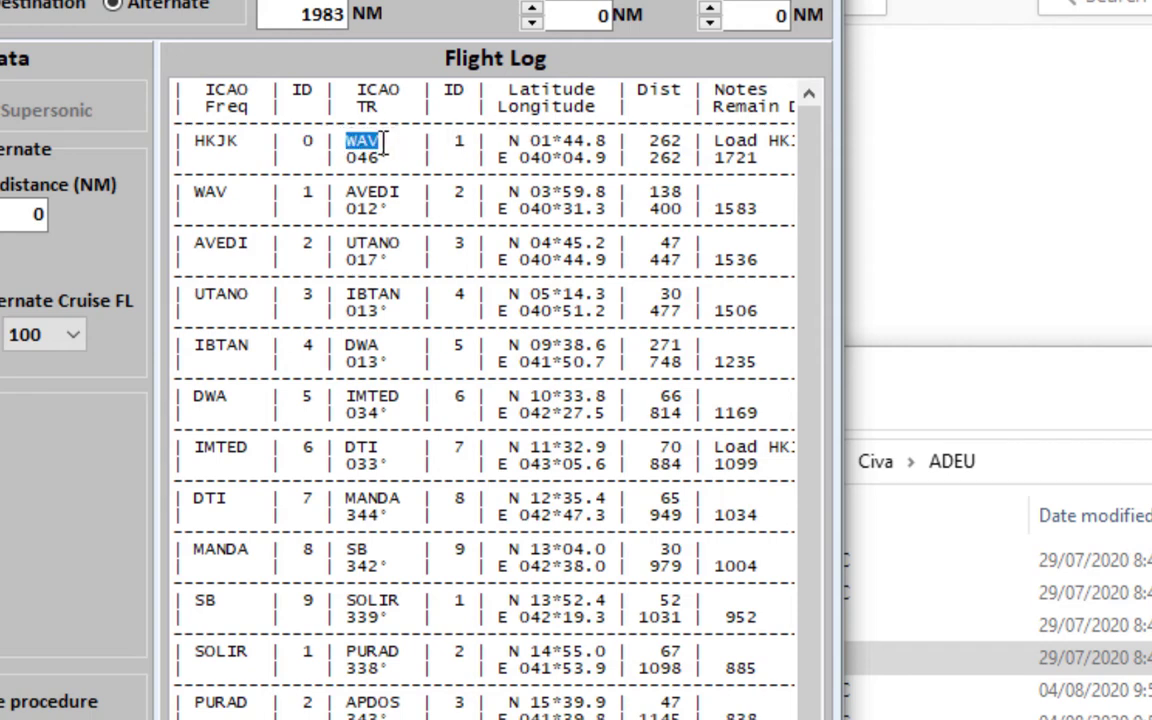
{"action": "left_click_drag", "start_coordinate": [340, 157], "coordinate": [378, 185]}
{"action": "left_click", "coordinate": [373, 155]}
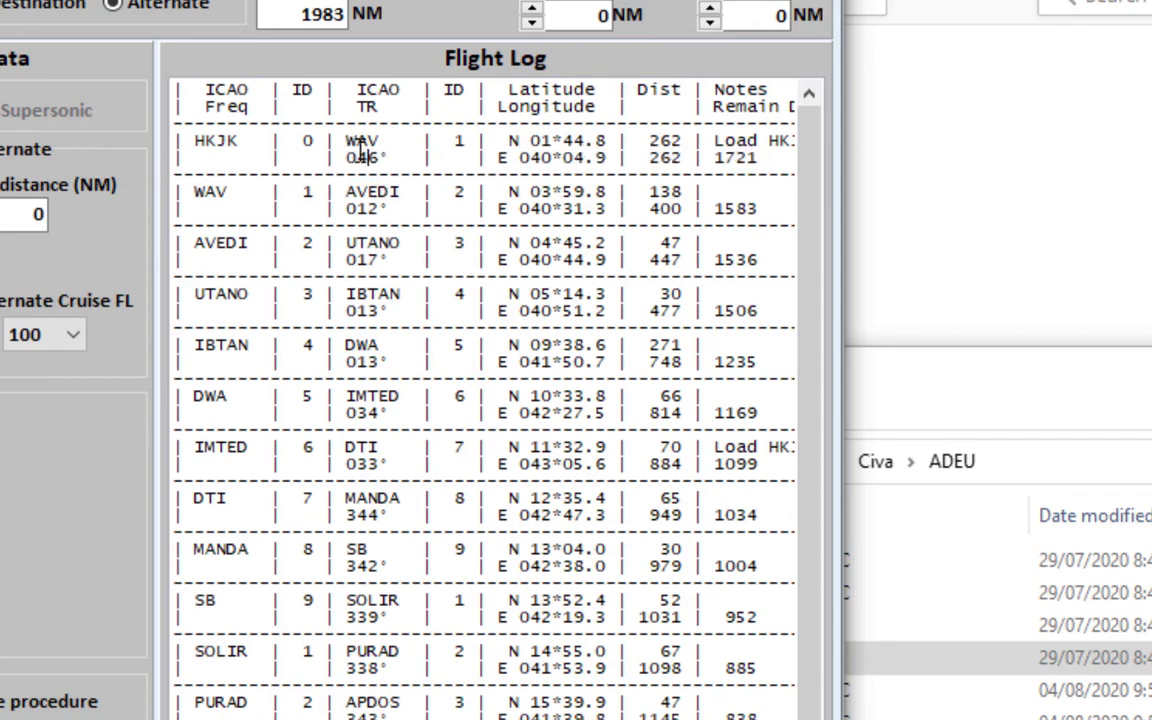
{"action": "left_click_drag", "start_coordinate": [520, 145], "coordinate": [687, 138]}
{"action": "left_click", "coordinate": [676, 163]}
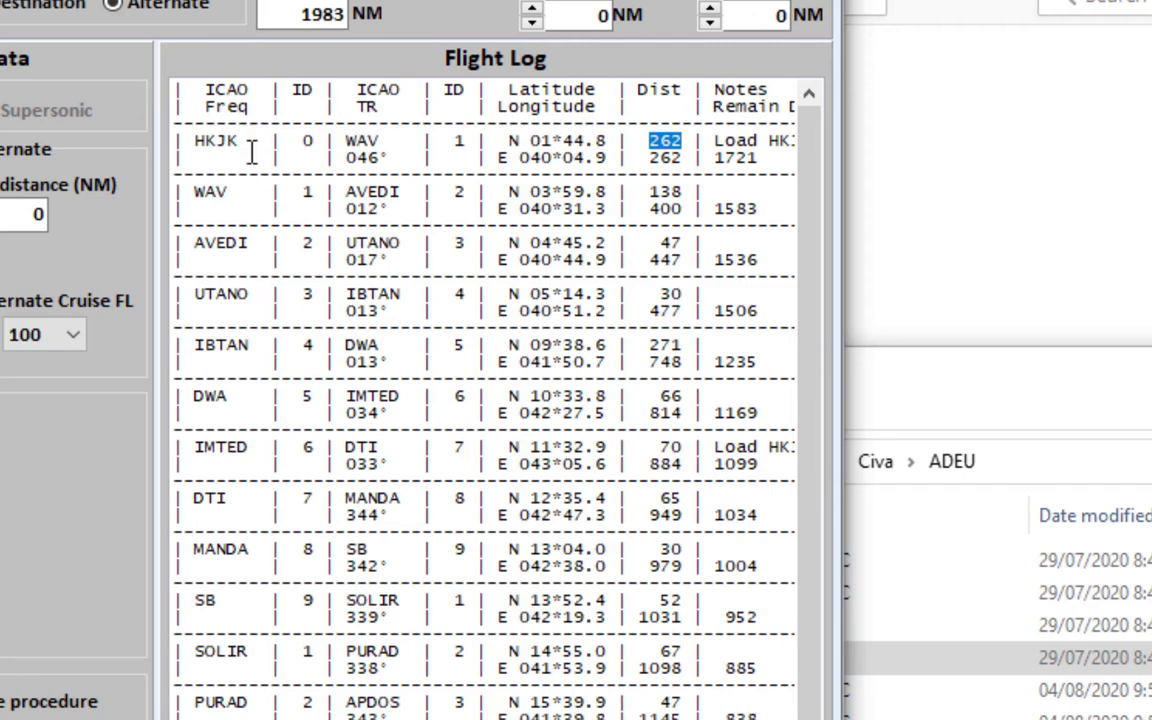
{"action": "left_click", "coordinate": [463, 141]}
{"action": "left_click_drag", "start_coordinate": [648, 157], "coordinate": [684, 158]}
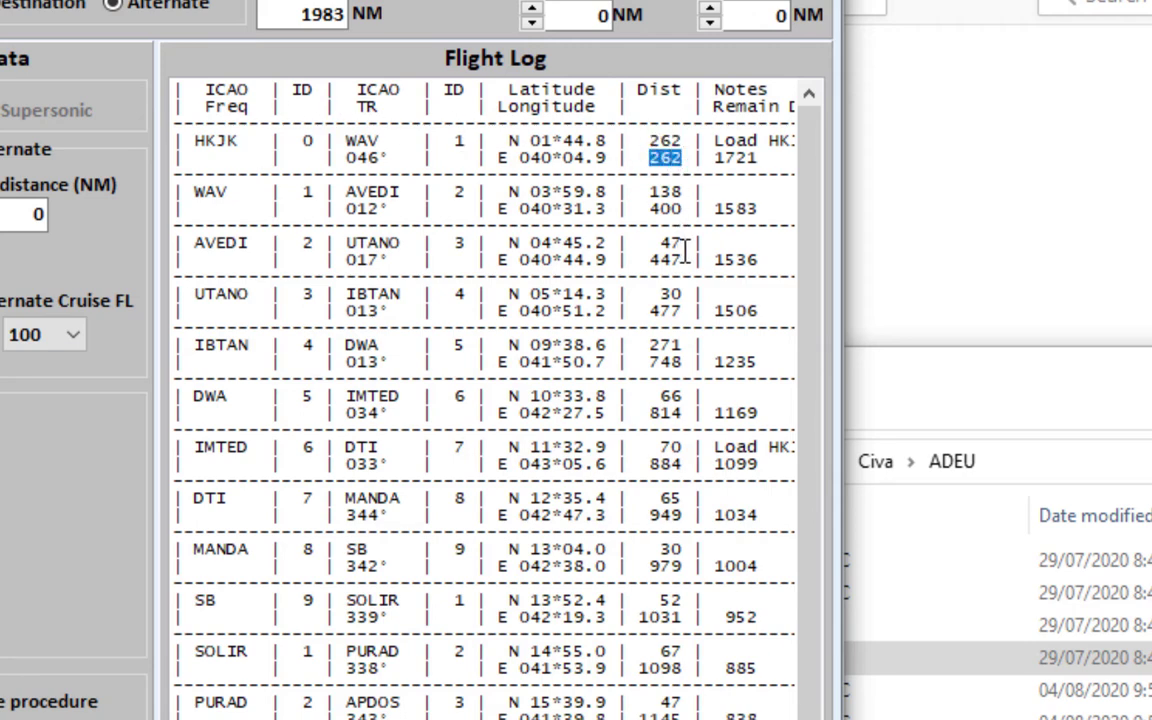
Examine the WAV to AVEDI leg's distance and accumulated distance, and compare its remaining distance with the previous leg's
{"action": "left_click", "coordinate": [664, 191]}
{"action": "left_click_drag", "start_coordinate": [195, 191], "coordinate": [400, 191]}
{"action": "left_click_drag", "start_coordinate": [653, 191], "coordinate": [693, 192]}
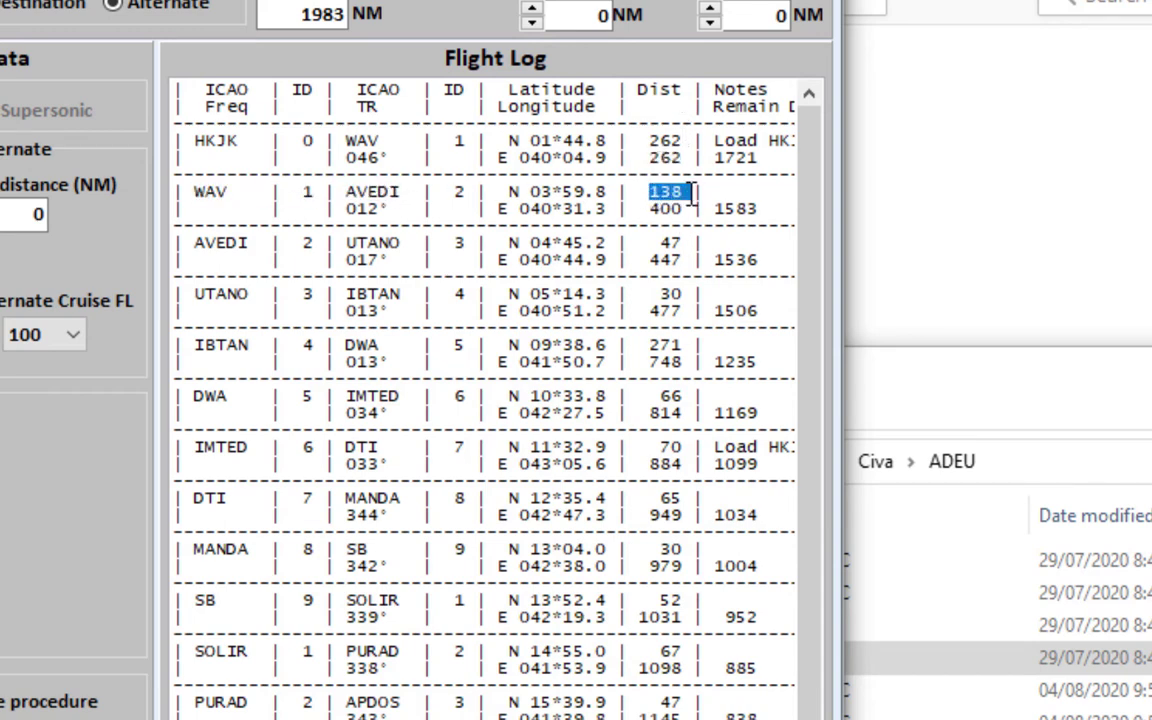
{"action": "double_click", "coordinate": [678, 208]}
{"action": "left_click_drag", "start_coordinate": [706, 208], "coordinate": [773, 208]}
{"action": "left_click_drag", "start_coordinate": [712, 157], "coordinate": [760, 157]}
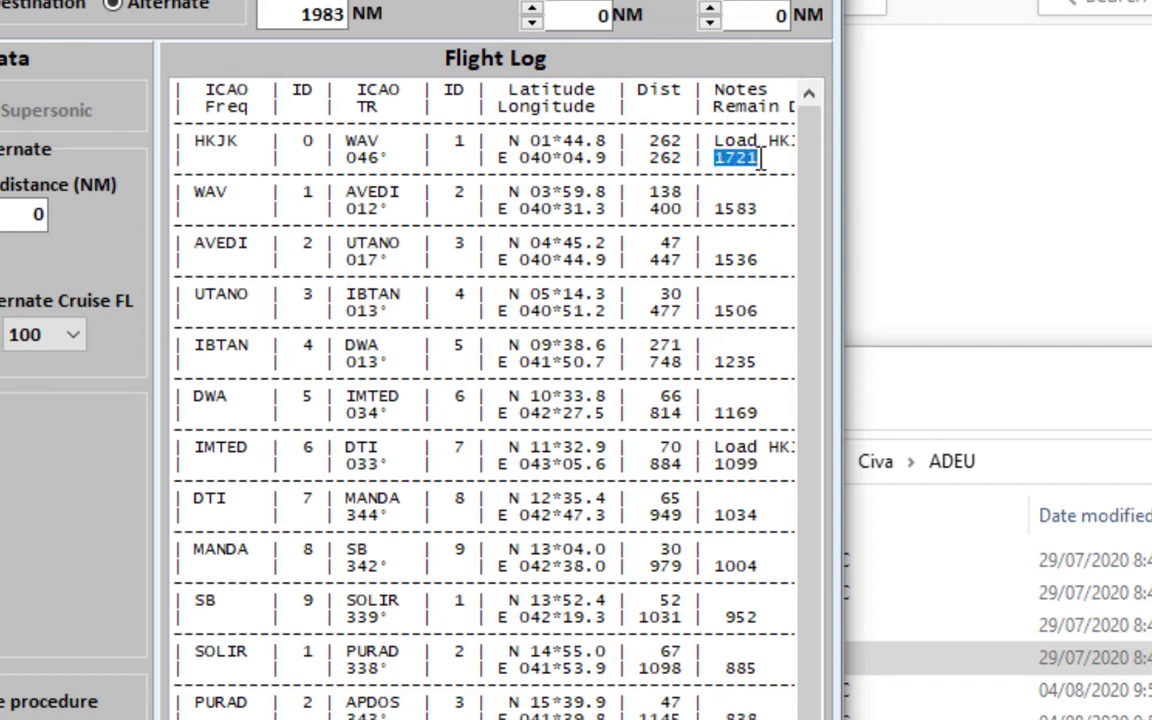
{"action": "left_click_drag", "start_coordinate": [714, 208], "coordinate": [768, 209]}
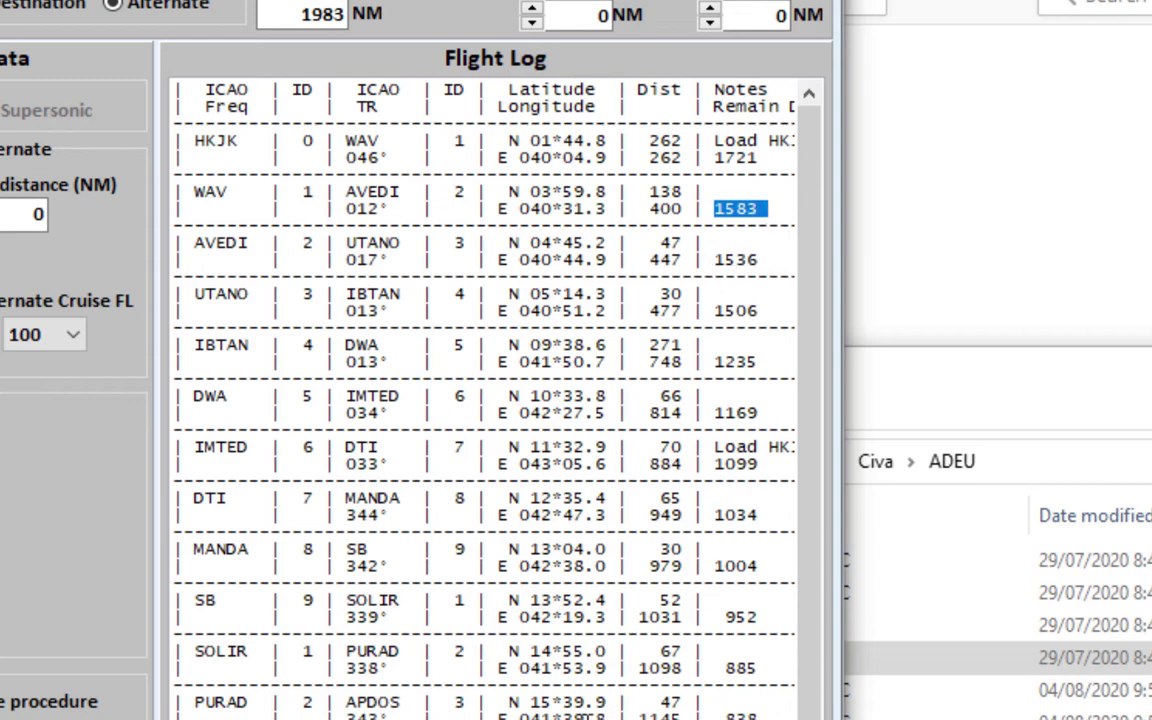
Read the full waypoint-card loading note on the IMTED to DTI leg of the Flight Log
{"action": "scroll", "coordinate": [617, 463], "scroll_direction": "right", "scroll_amount": 3}
{"action": "left_click_drag", "start_coordinate": [584, 447], "coordinate": [822, 450]}
{"action": "scroll", "coordinate": [495, 400], "scroll_direction": "left", "scroll_amount": 3}
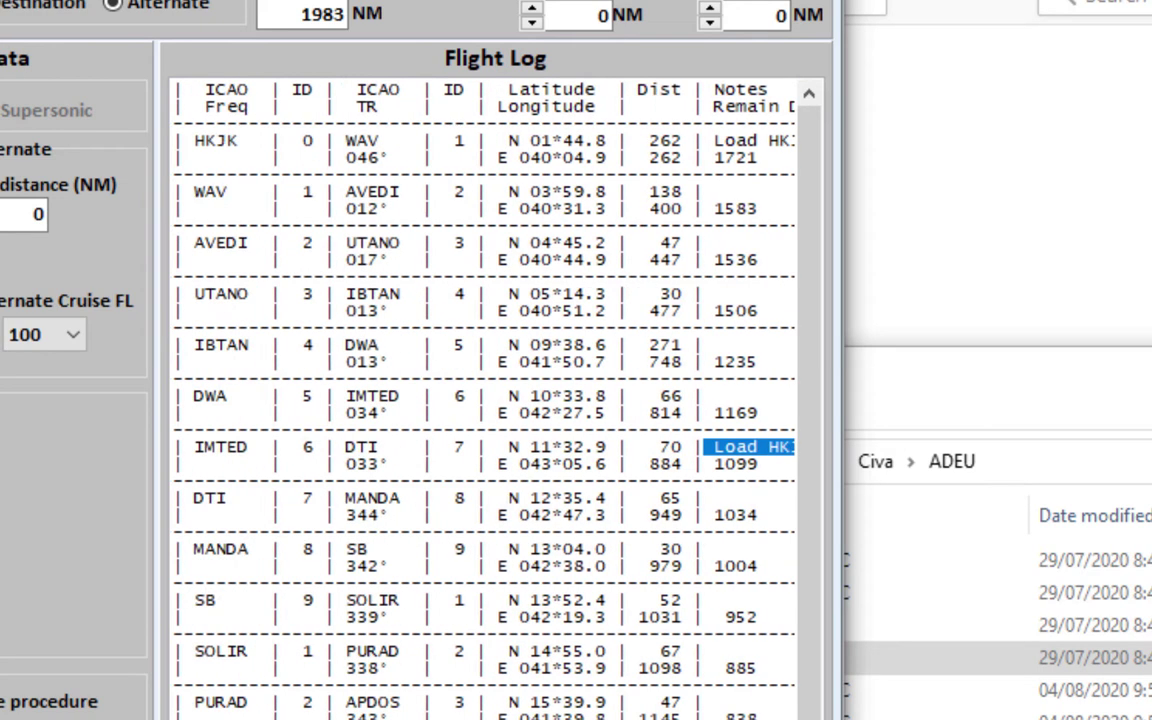
{"action": "scroll", "coordinate": [495, 400], "scroll_direction": "right", "scroll_amount": 3}
{"action": "scroll", "coordinate": [495, 400], "scroll_direction": "left", "scroll_amount": 3}
{"action": "scroll", "coordinate": [495, 400], "scroll_direction": "down", "scroll_amount": 1}
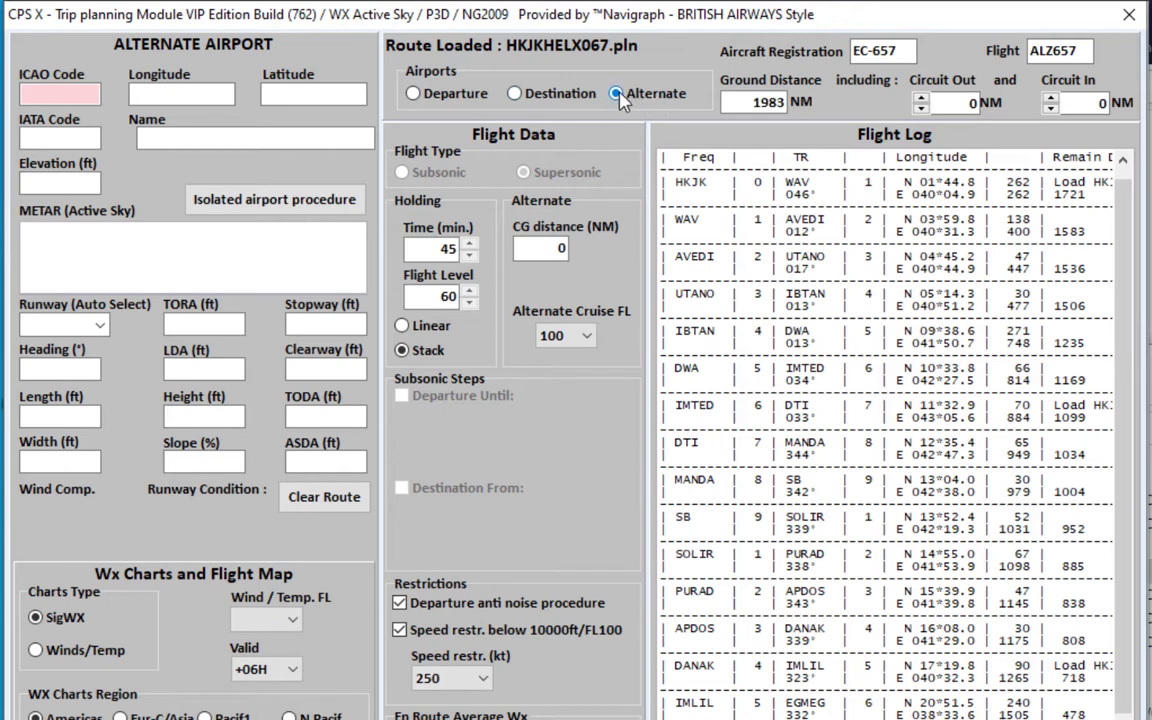
Get the nearest alternates for the alternate airport and compare the HESG and HEMA runways
{"action": "right_click", "coordinate": [37, 95]}
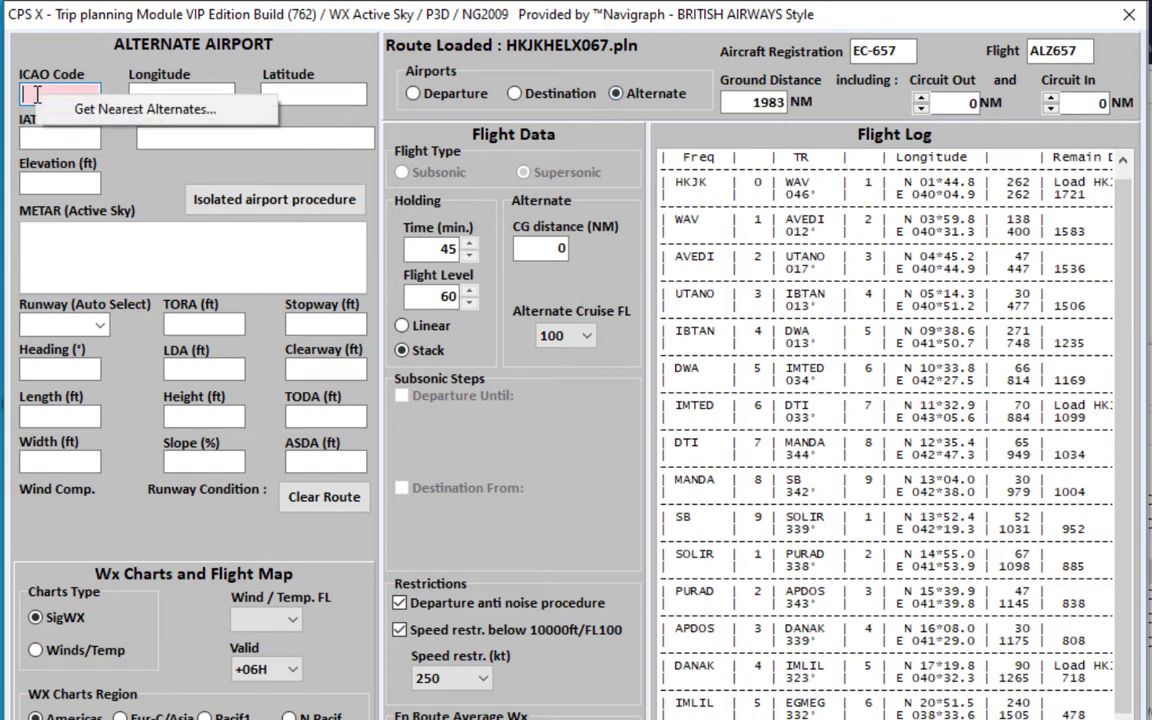
{"action": "left_click", "coordinate": [85, 109]}
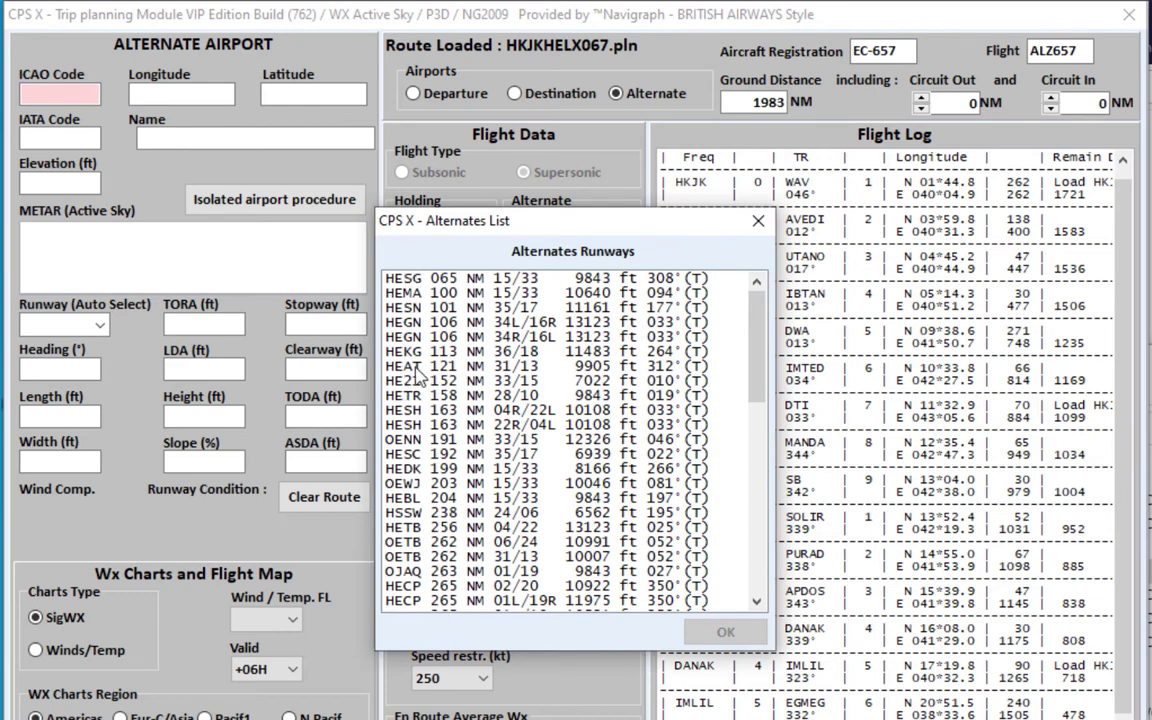
{"action": "left_click", "coordinate": [606, 279]}
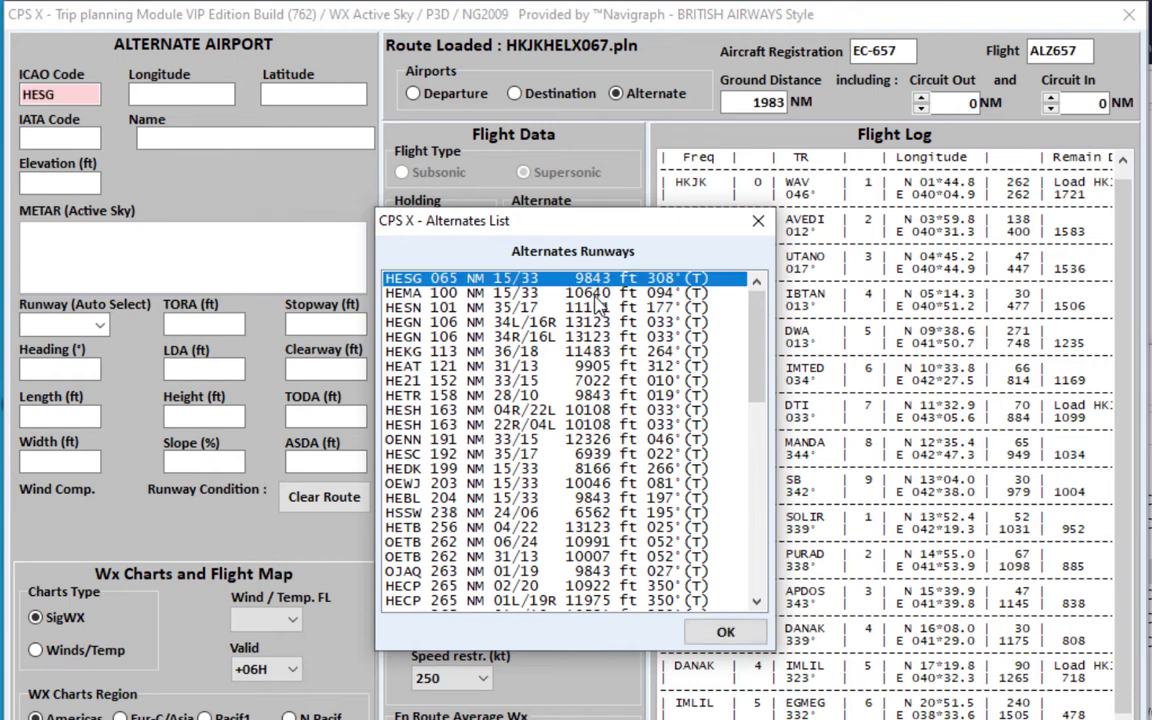
{"action": "left_click", "coordinate": [450, 293]}
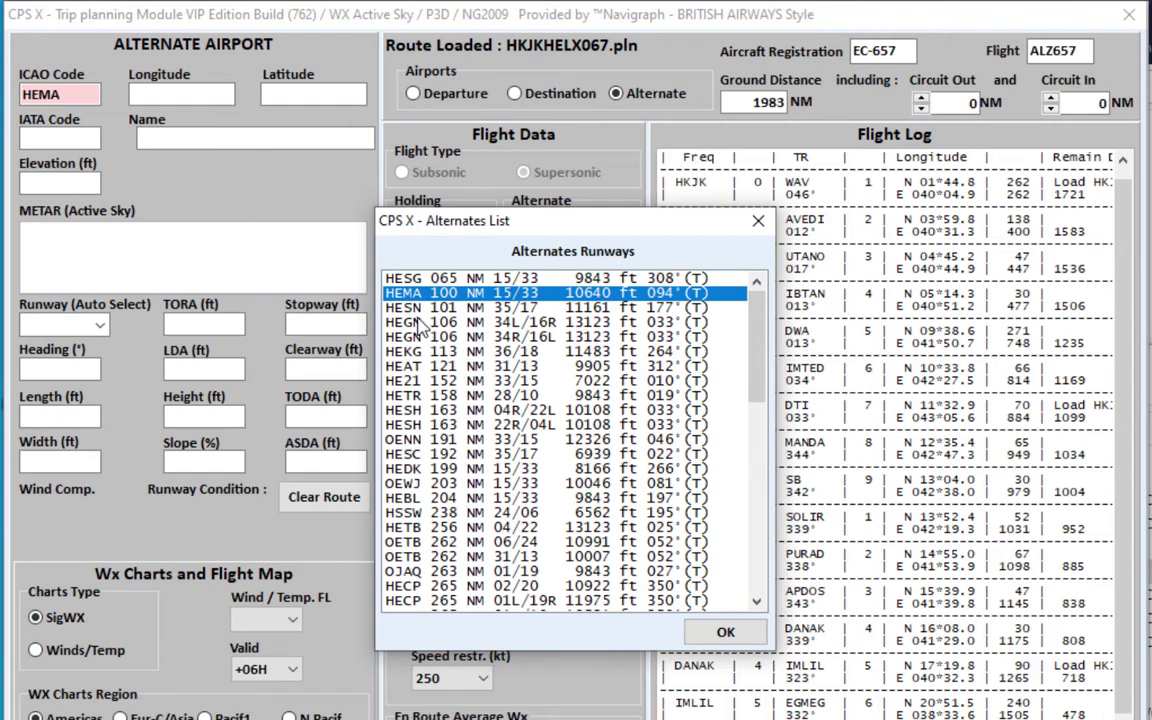
Compare the HEGN runways 34L/16R and 34R/16L in the Alternates List
{"action": "left_click", "coordinate": [418, 323]}
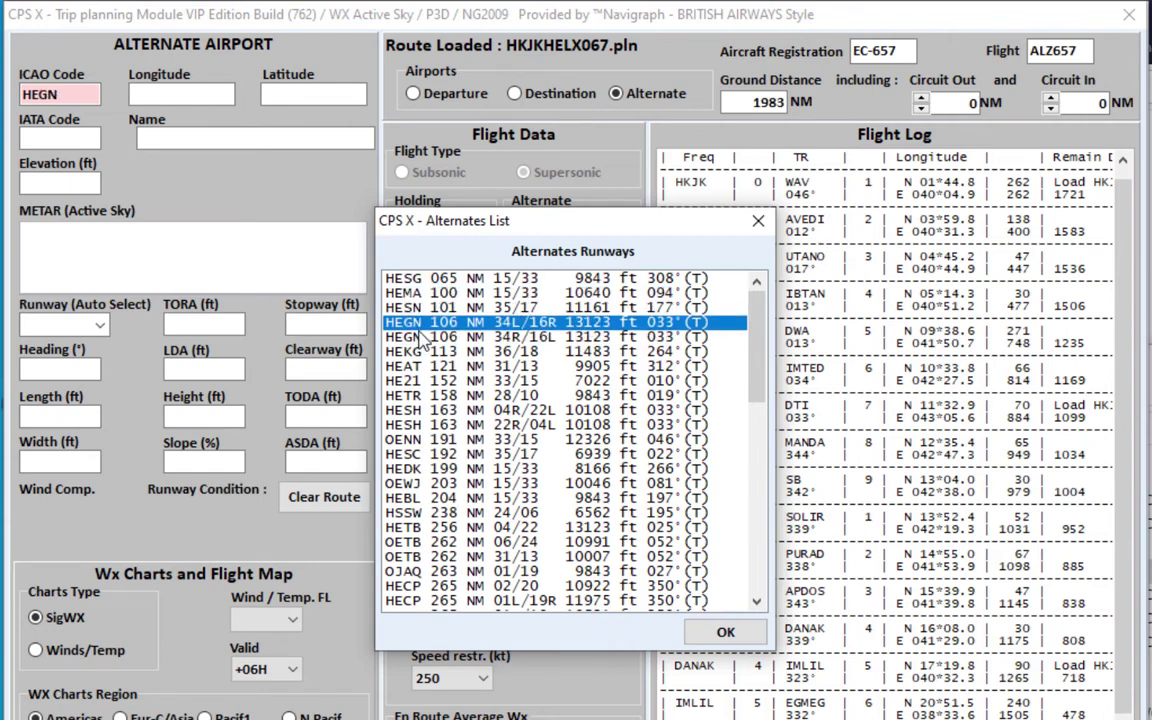
{"action": "left_click", "coordinate": [420, 338]}
{"action": "left_click", "coordinate": [418, 323]}
{"action": "left_click", "coordinate": [505, 337]}
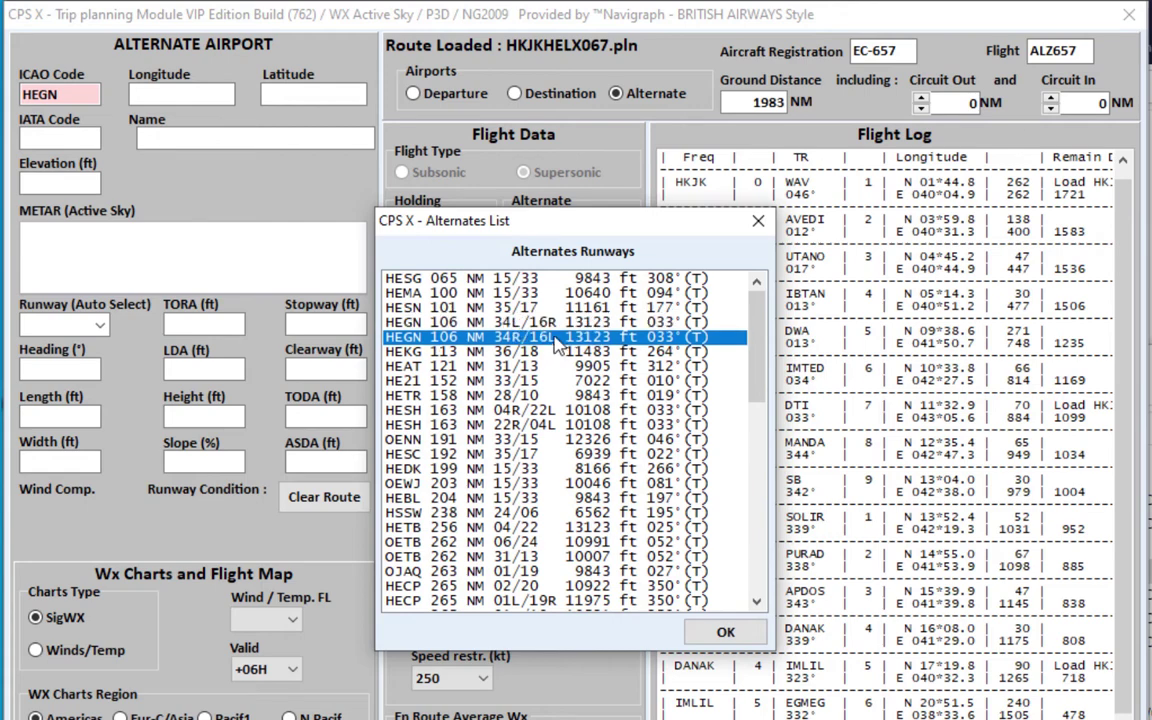
{"action": "left_click", "coordinate": [553, 326]}
{"action": "left_click", "coordinate": [539, 342]}
Compare the HESH runways 04R/22L and 22R/04L in the Alternates List
{"action": "left_click", "coordinate": [538, 426]}
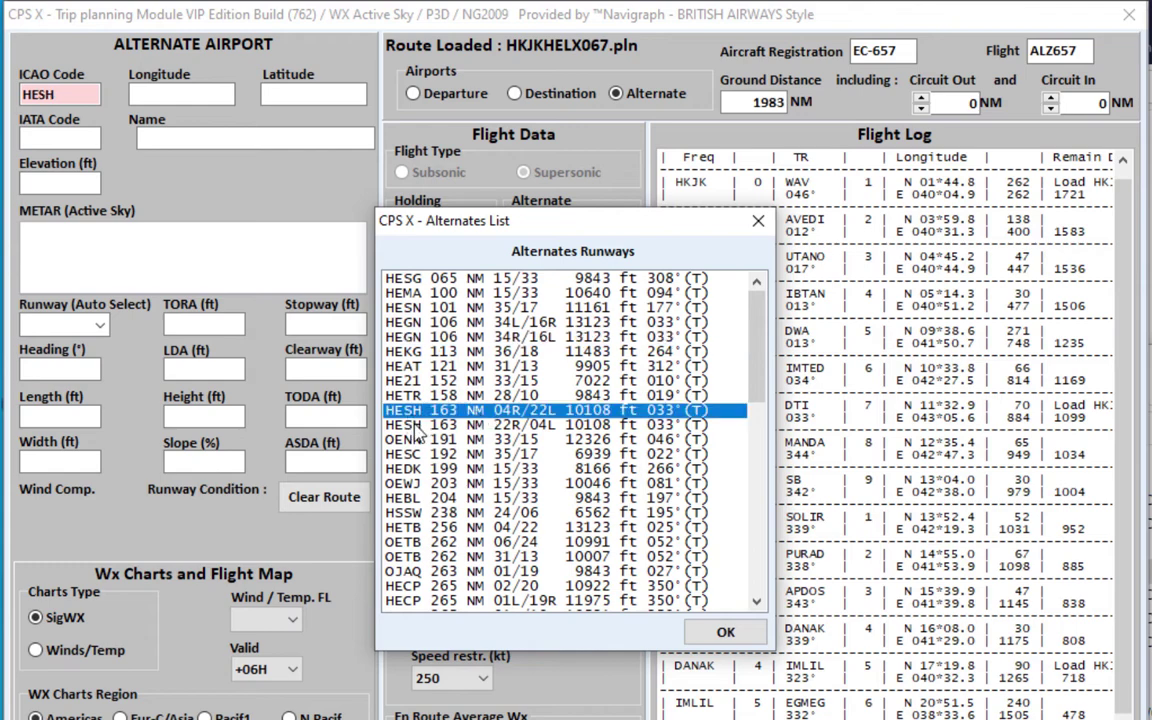
{"action": "left_click", "coordinate": [538, 411]}
{"action": "left_click", "coordinate": [539, 425]}
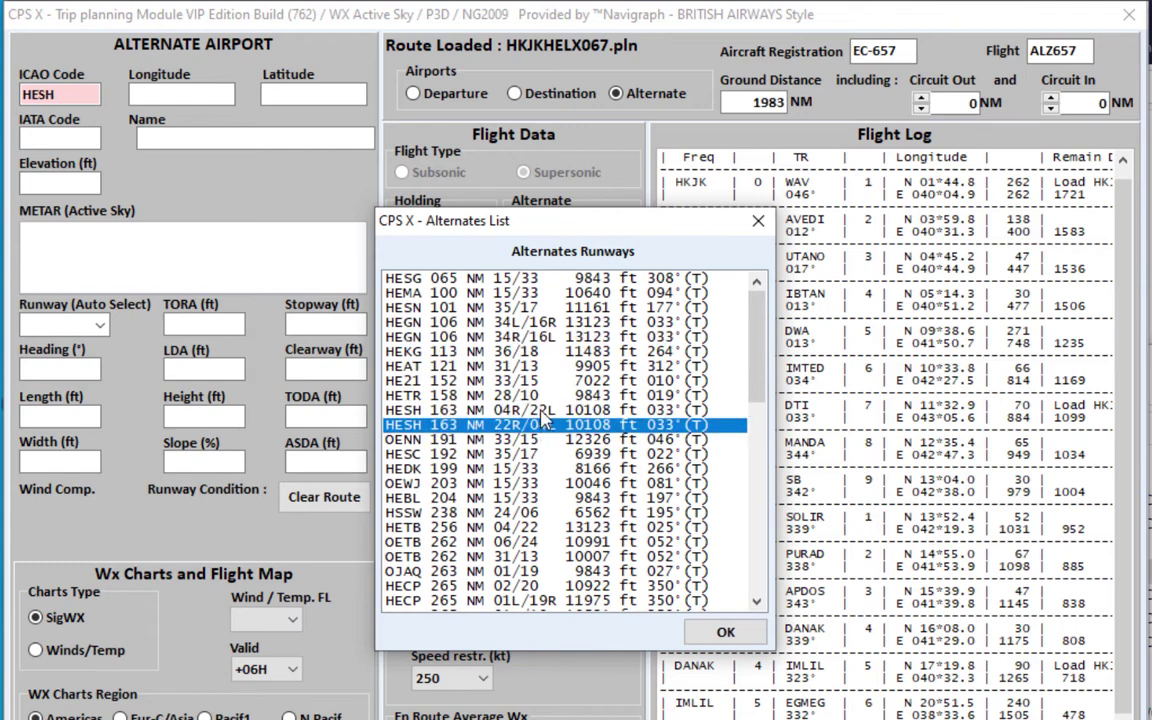
{"action": "left_click", "coordinate": [536, 412]}
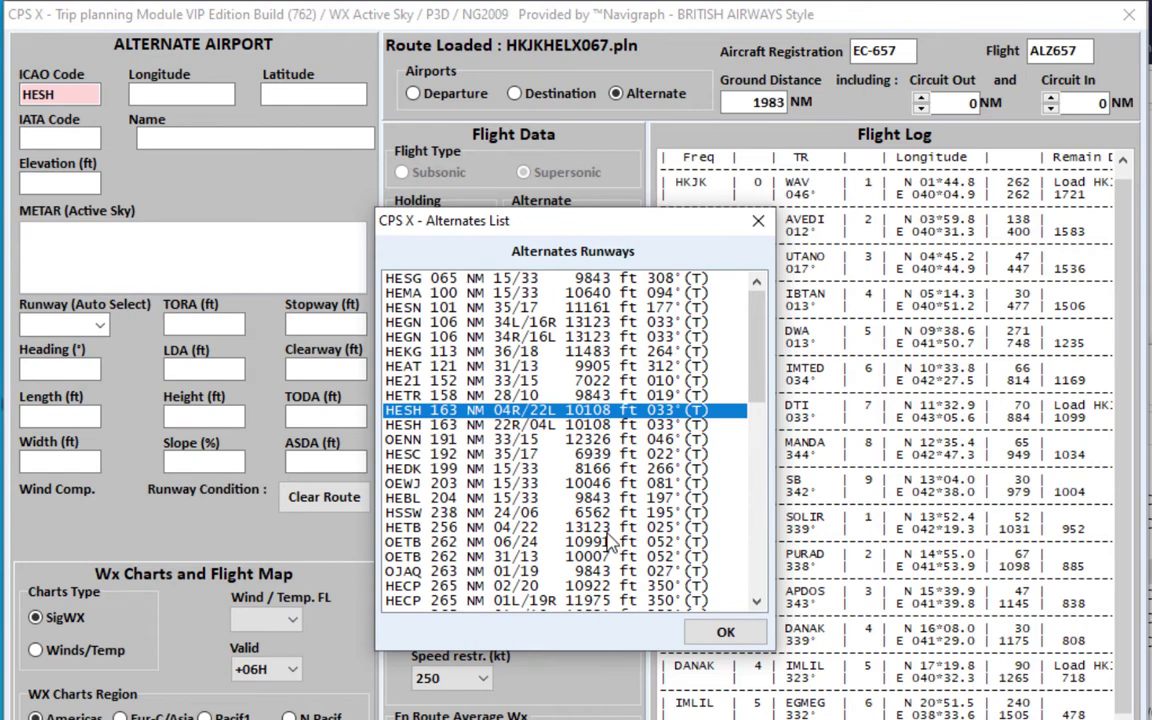
{"action": "left_click", "coordinate": [547, 424]}
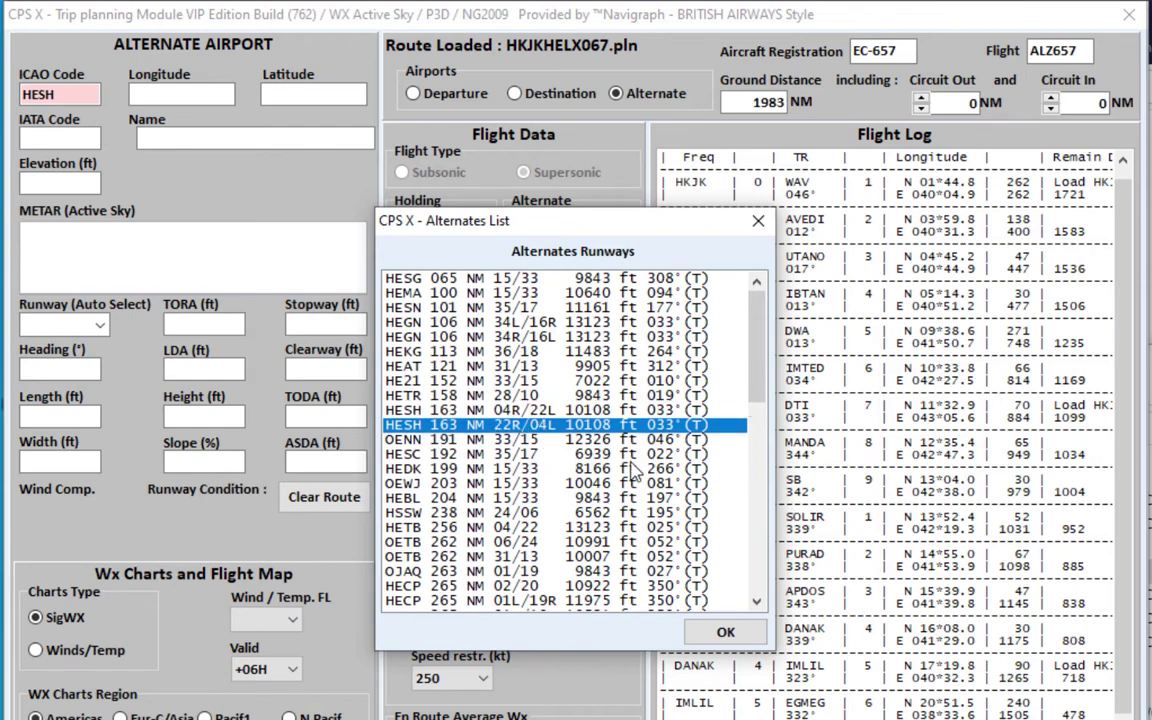
Compare the OETB runways 06/24 and 31/13 in the Alternates List
{"action": "left_click", "coordinate": [539, 558]}
{"action": "key", "text": "Up"}
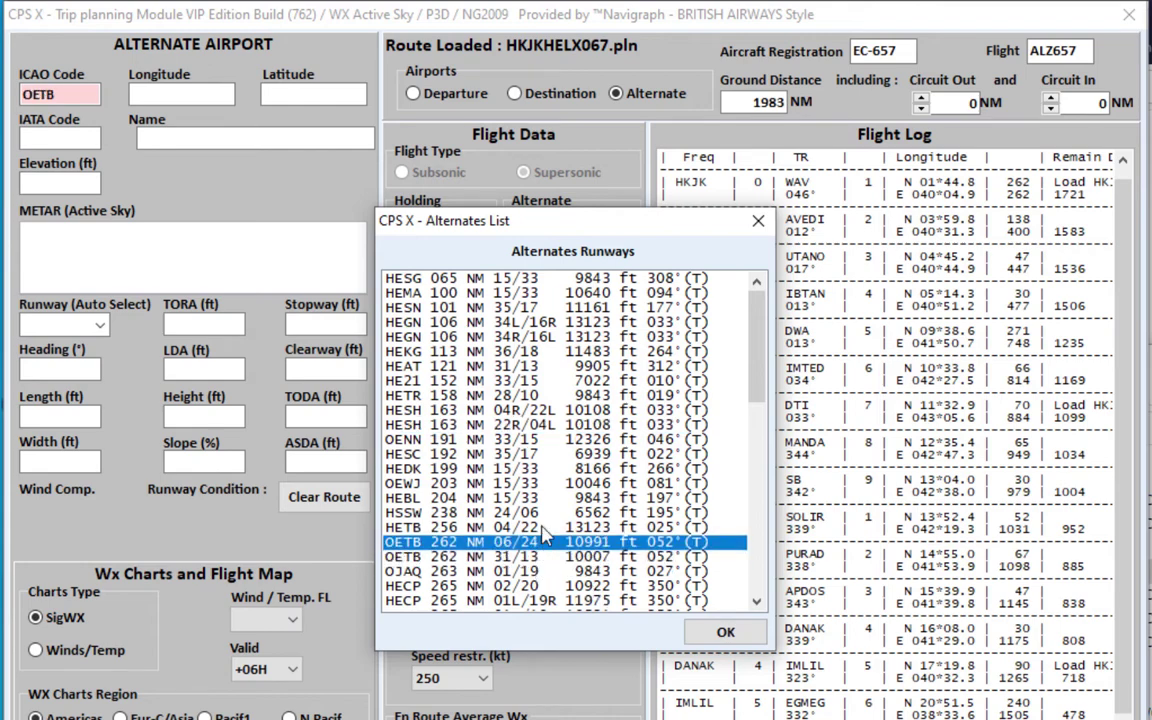
{"action": "left_click", "coordinate": [560, 556]}
{"action": "left_click", "coordinate": [555, 541]}
{"action": "left_click", "coordinate": [590, 555]}
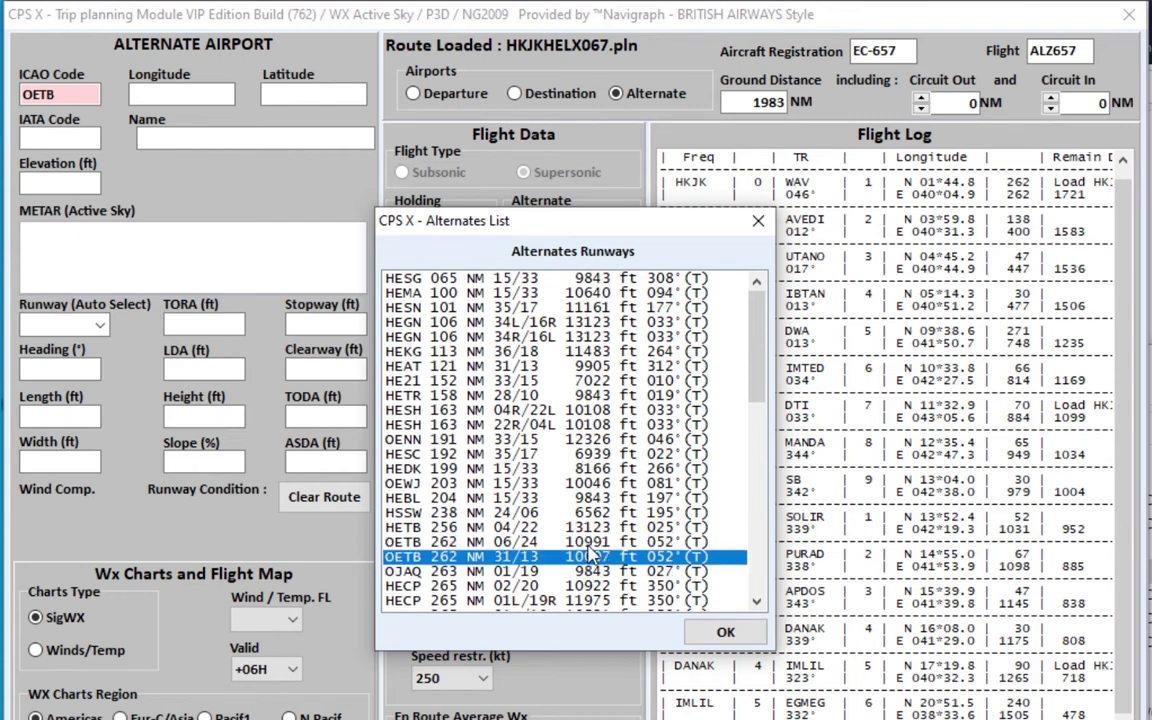
{"action": "left_click", "coordinate": [588, 541]}
{"action": "left_click", "coordinate": [586, 556]}
{"action": "left_click", "coordinate": [584, 541]}
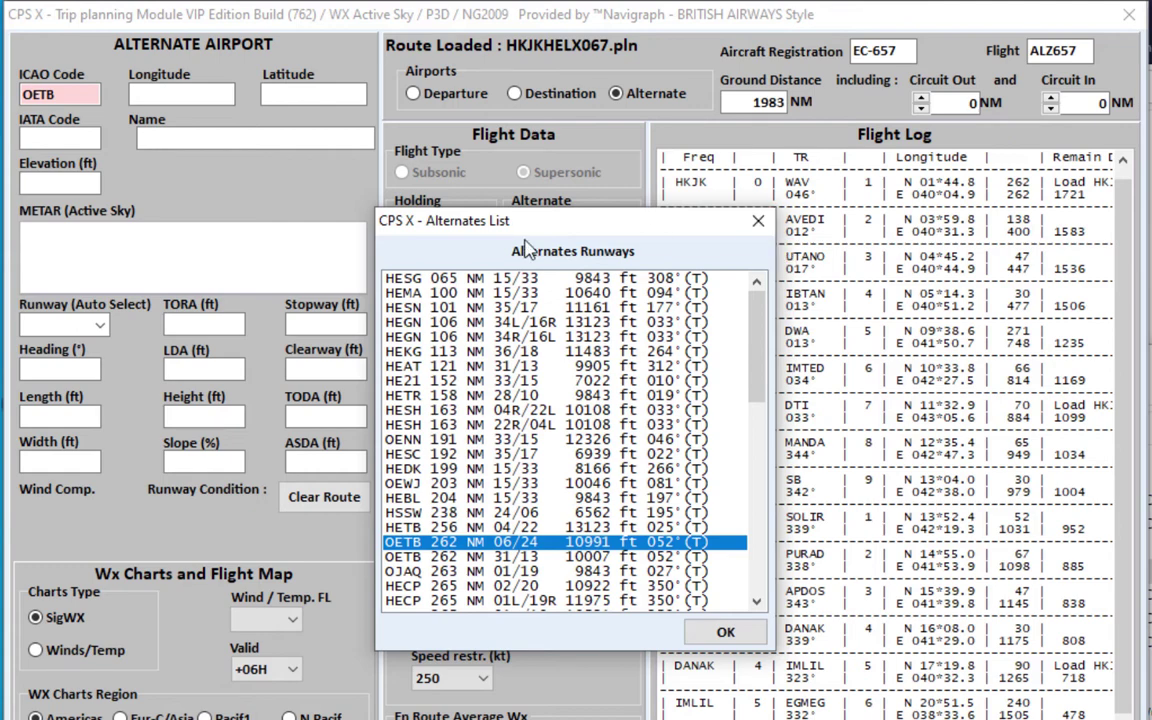
Pick HESG runway 15/33 as the alternate and close the Alternates List
{"action": "left_click", "coordinate": [446, 282]}
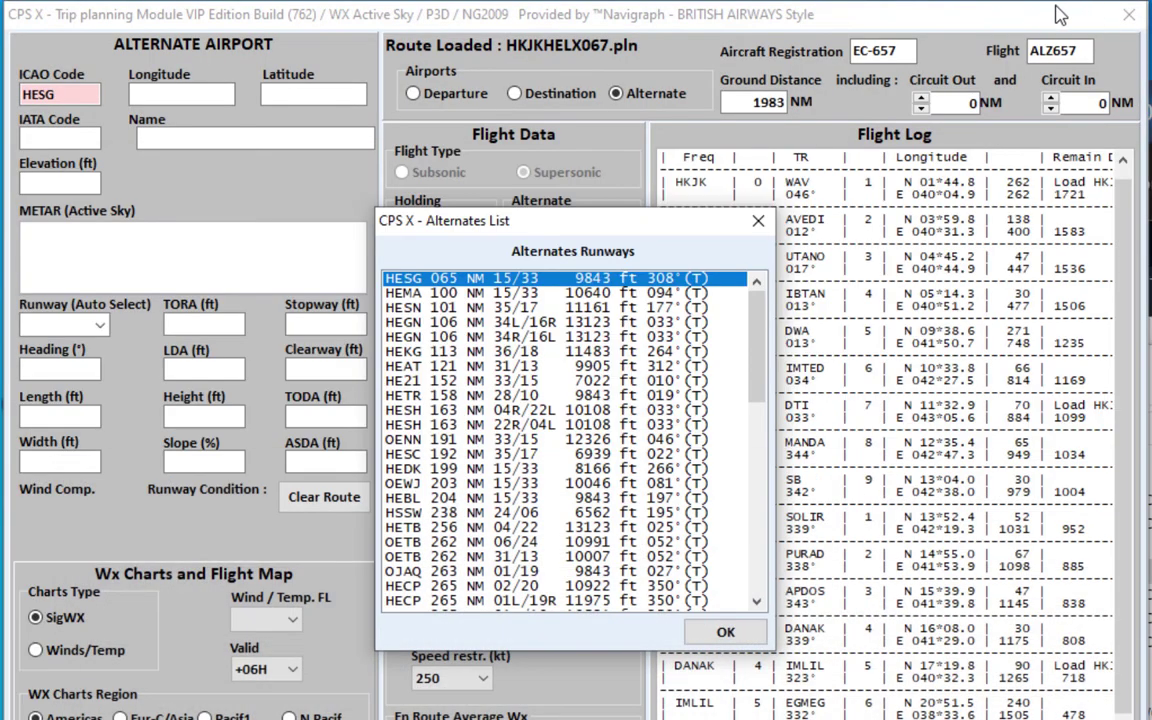
{"action": "left_click", "coordinate": [758, 220]}
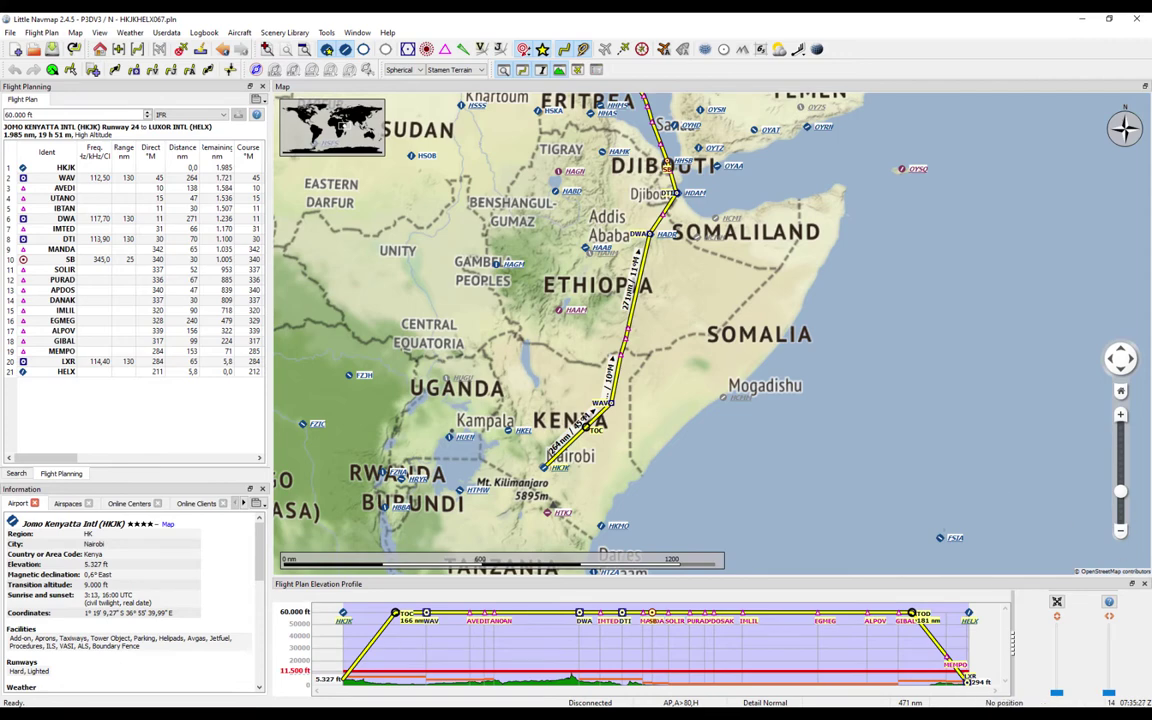
Switch to the web browser and open the Little Navmap project website through its GitHub releases and repository pages
{"action": "key", "text": "alt+Tab"}
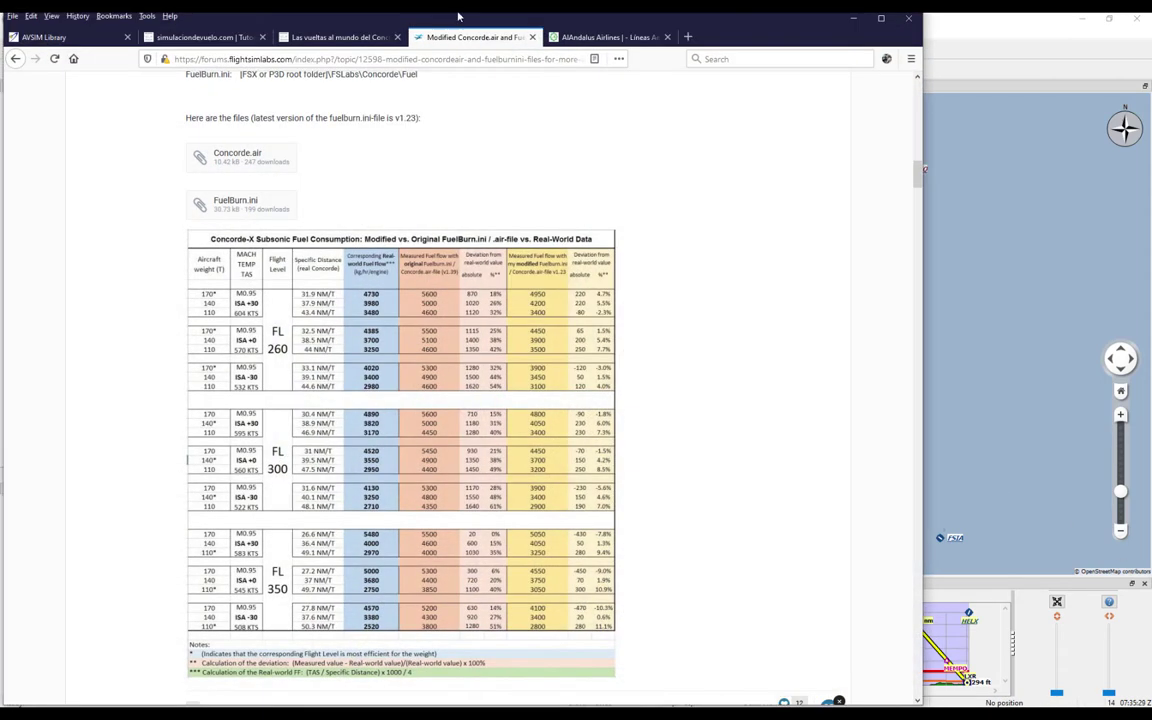
{"action": "left_click", "coordinate": [688, 37]}
{"action": "left_click", "coordinate": [734, 58]}
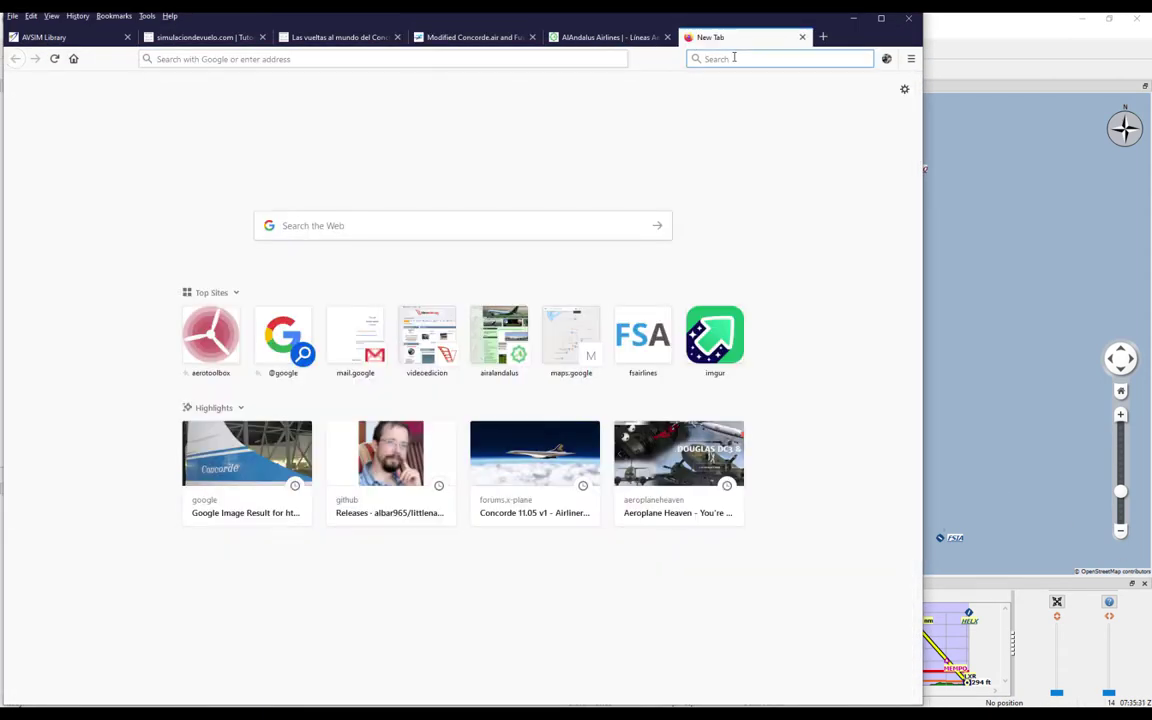
{"action": "left_click", "coordinate": [383, 480]}
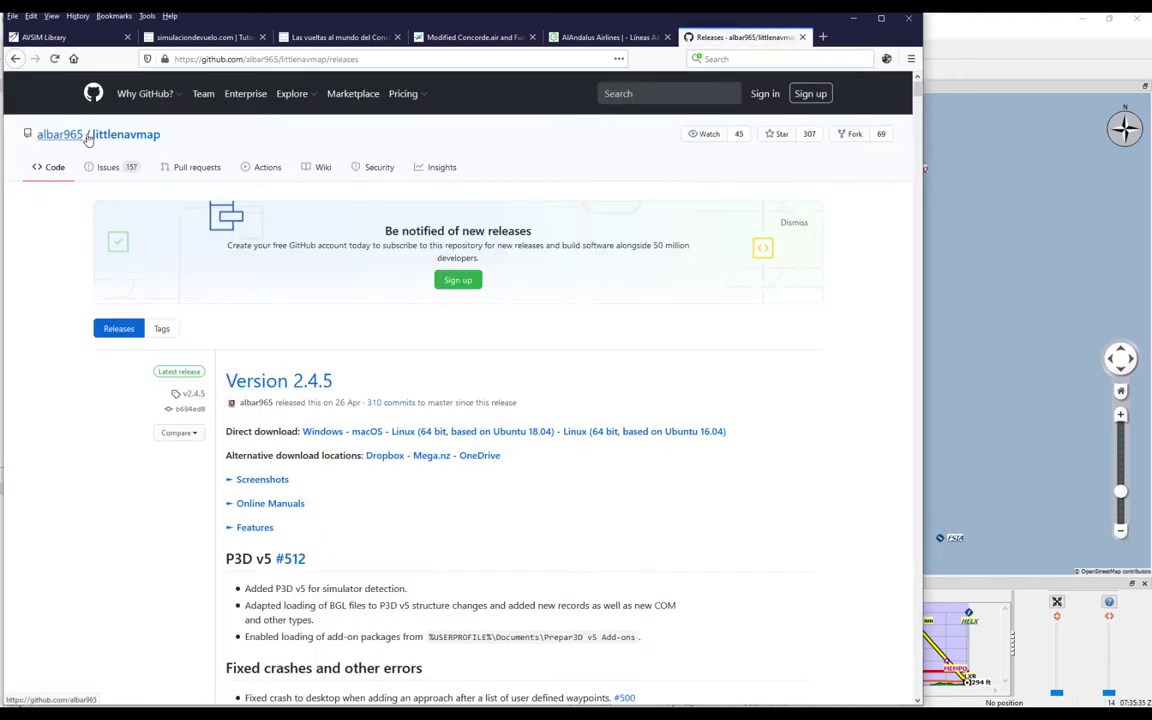
{"action": "left_click", "coordinate": [96, 135]}
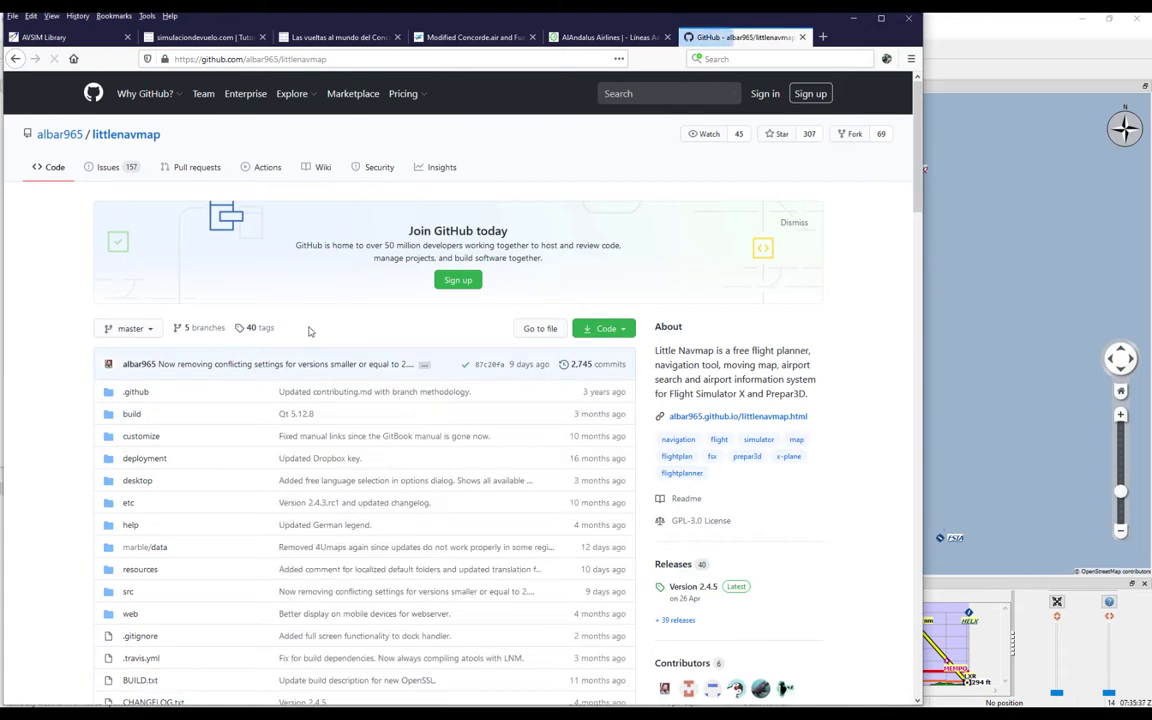
{"action": "left_click", "coordinate": [740, 416]}
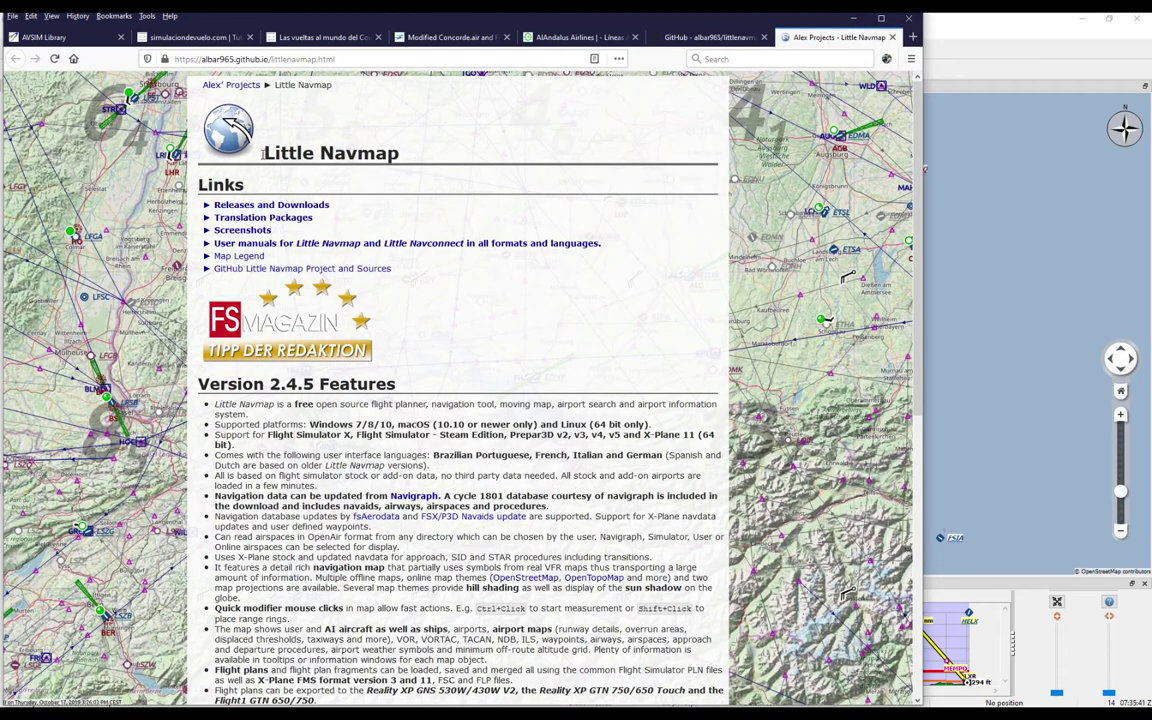
Copy the "Little Navmap" title from the project page and search the web for it in a new tab
{"action": "left_click_drag", "start_coordinate": [263, 153], "coordinate": [423, 155]}
{"action": "key", "text": "super+c"}
{"action": "right_click", "coordinate": [350, 162]}
{"action": "left_click", "coordinate": [365, 175]}
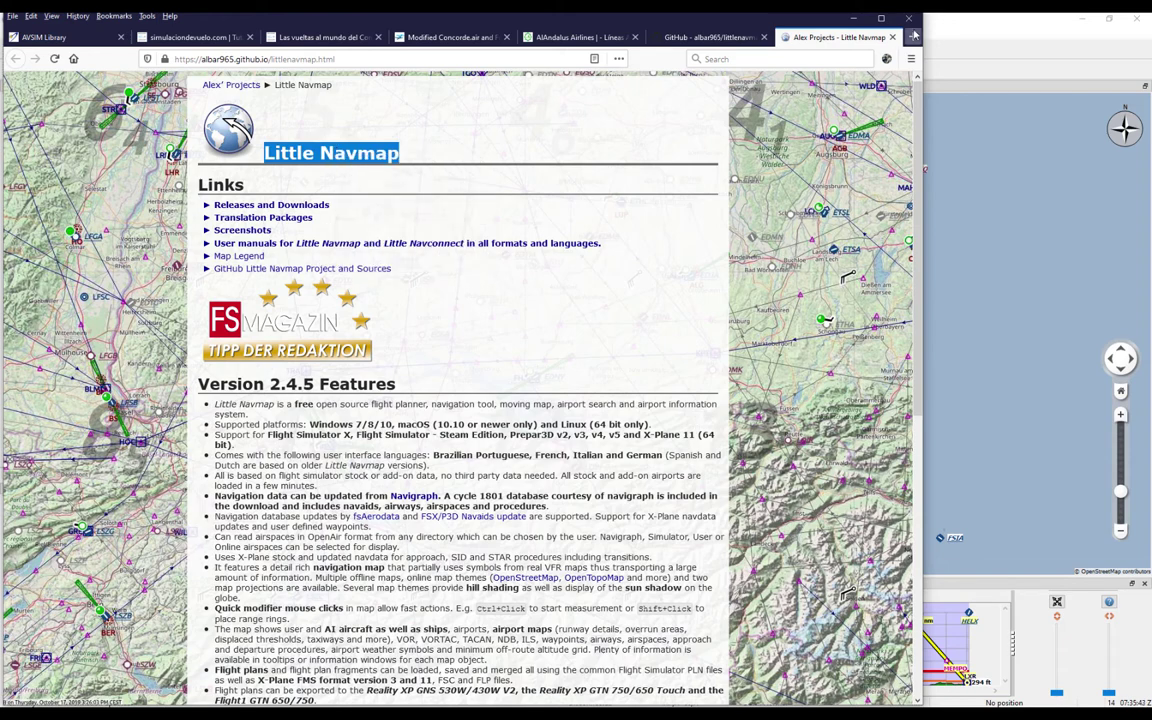
{"action": "key", "text": "ctrl+t"}
{"action": "right_click", "coordinate": [745, 59]}
{"action": "right_click", "coordinate": [743, 66]}
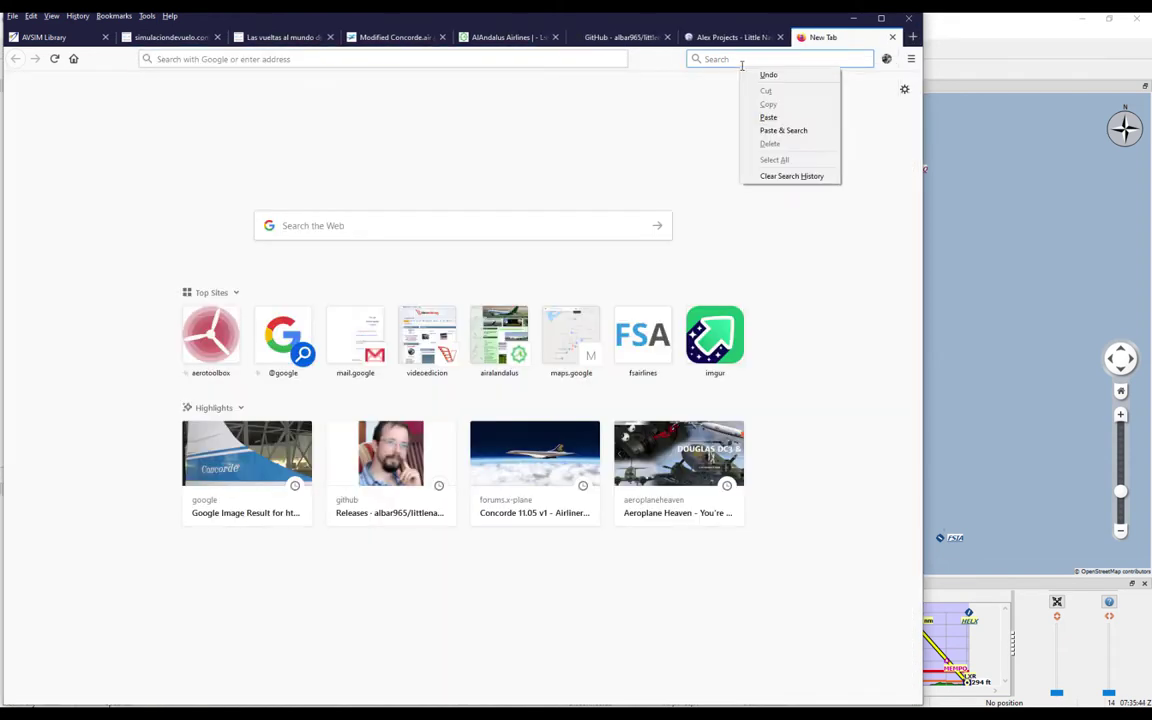
{"action": "left_click", "coordinate": [772, 127]}
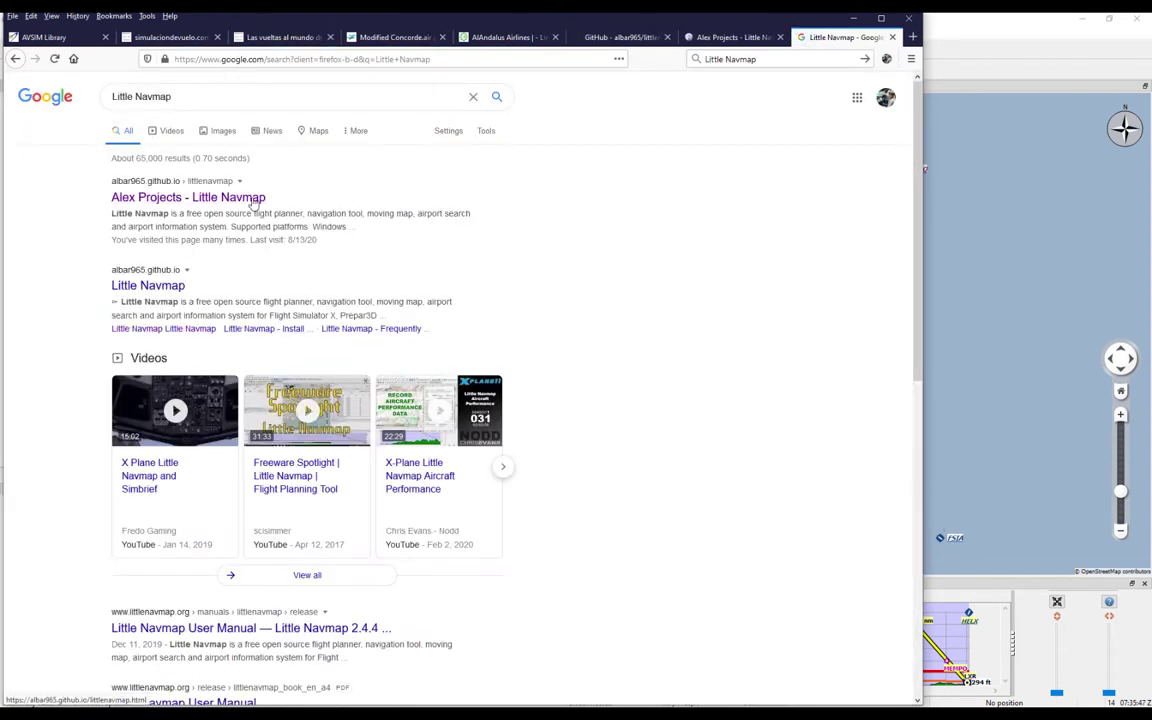
Return to the Little Navmap project page and read through its links and the Version 2.4.5 features
{"action": "left_click", "coordinate": [749, 35]}
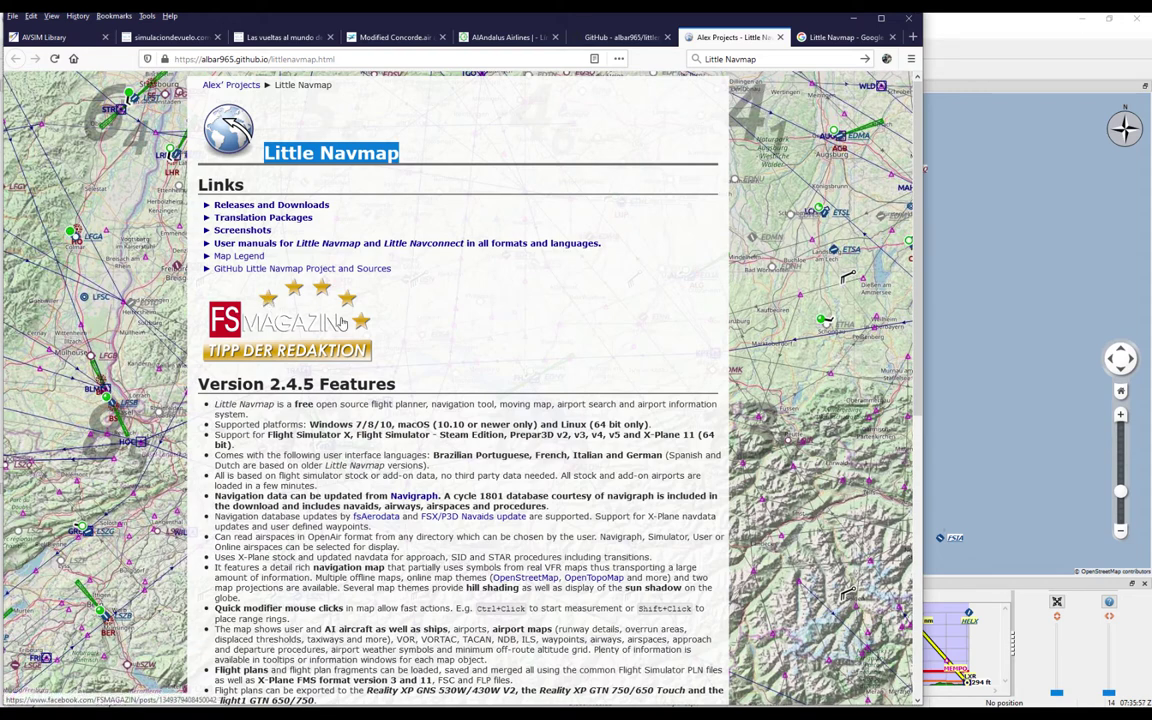
{"action": "scroll", "coordinate": [345, 318], "scroll_direction": "down", "scroll_amount": 10}
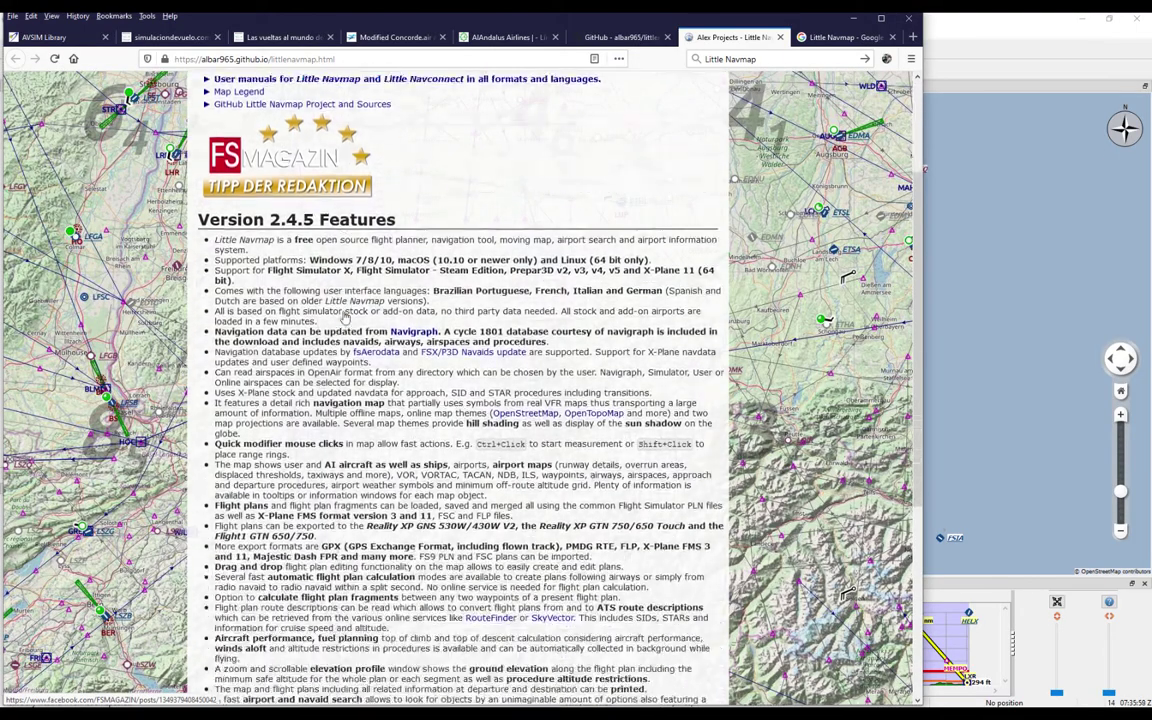
{"action": "scroll", "coordinate": [345, 318], "scroll_direction": "up", "scroll_amount": 9}
{"action": "scroll", "coordinate": [345, 315], "scroll_direction": "down", "scroll_amount": 8}
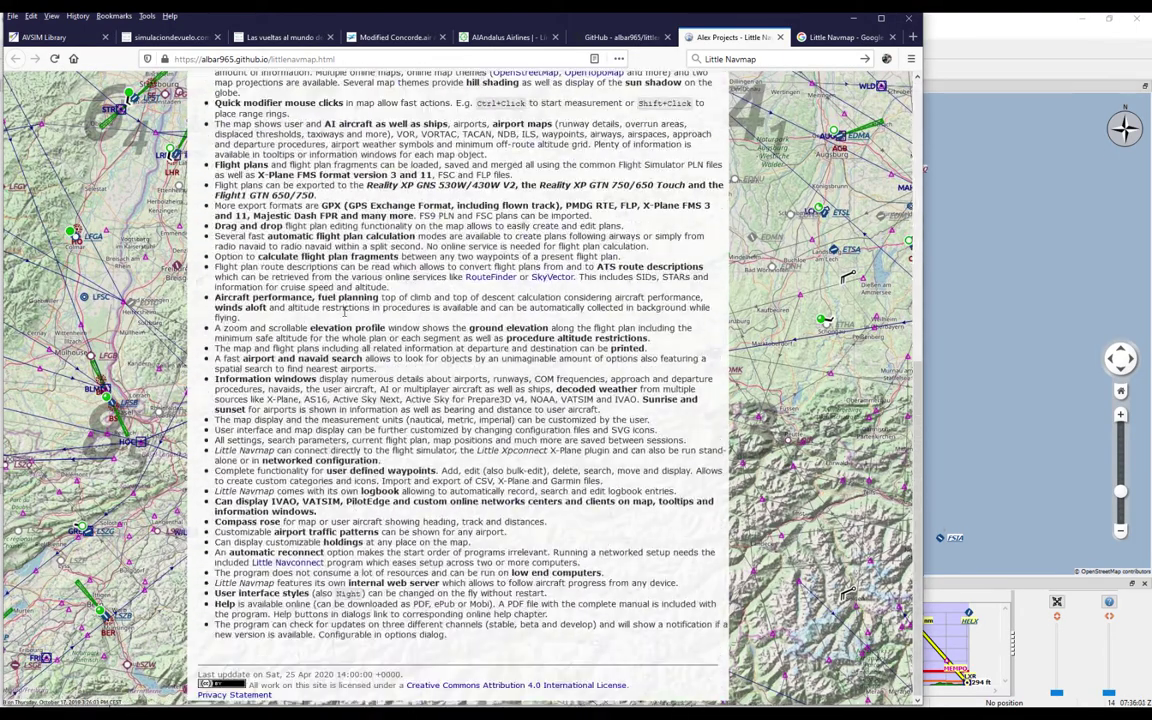
{"action": "scroll", "coordinate": [351, 323], "scroll_direction": "up", "scroll_amount": 9}
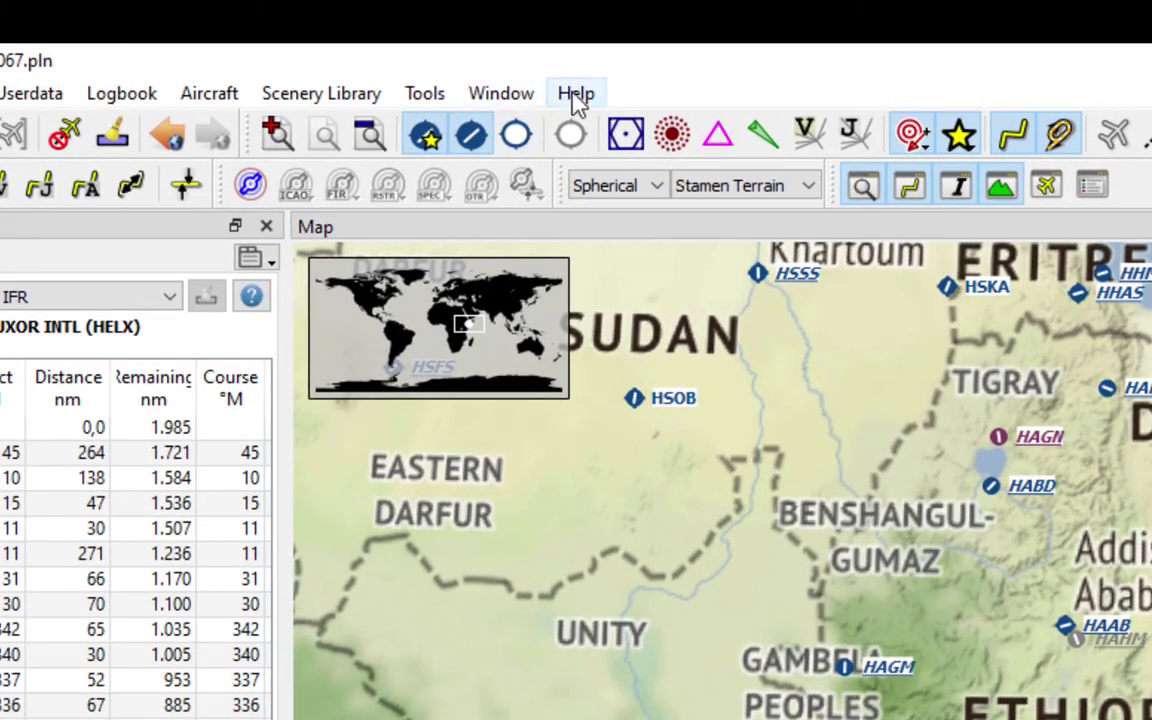
Switch to Little Navmap and choose the option to donate for the program
{"action": "left_click", "coordinate": [575, 93]}
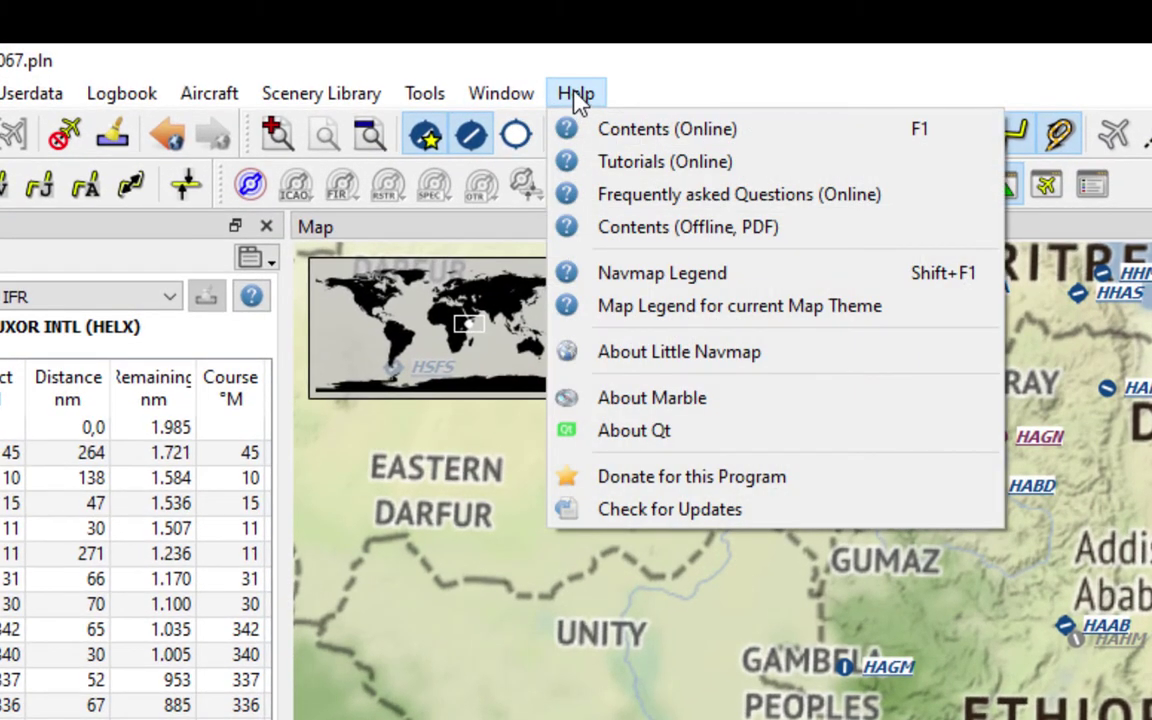
{"action": "left_click", "coordinate": [810, 479]}
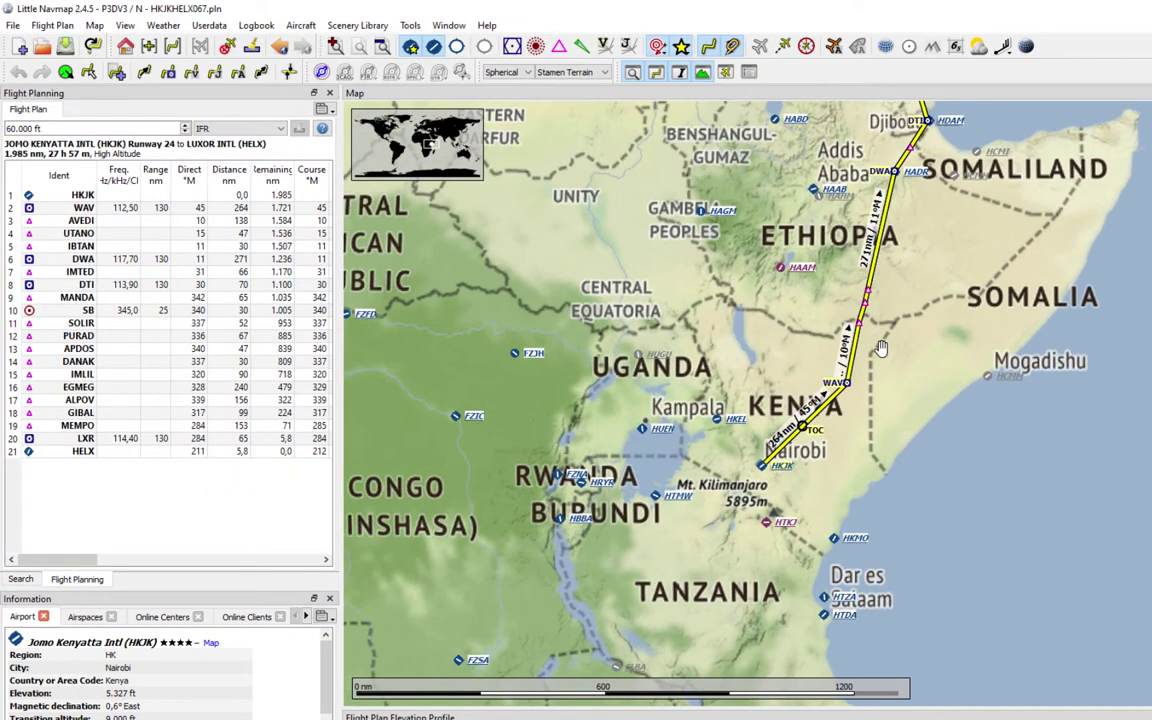
Examine the end of the route and the airports around Luxor (HELX) on the Little Navmap map
{"action": "left_click_drag", "start_coordinate": [660, 140], "coordinate": [668, 385]}
{"action": "scroll", "coordinate": [668, 383], "scroll_direction": "up", "scroll_amount": 3}
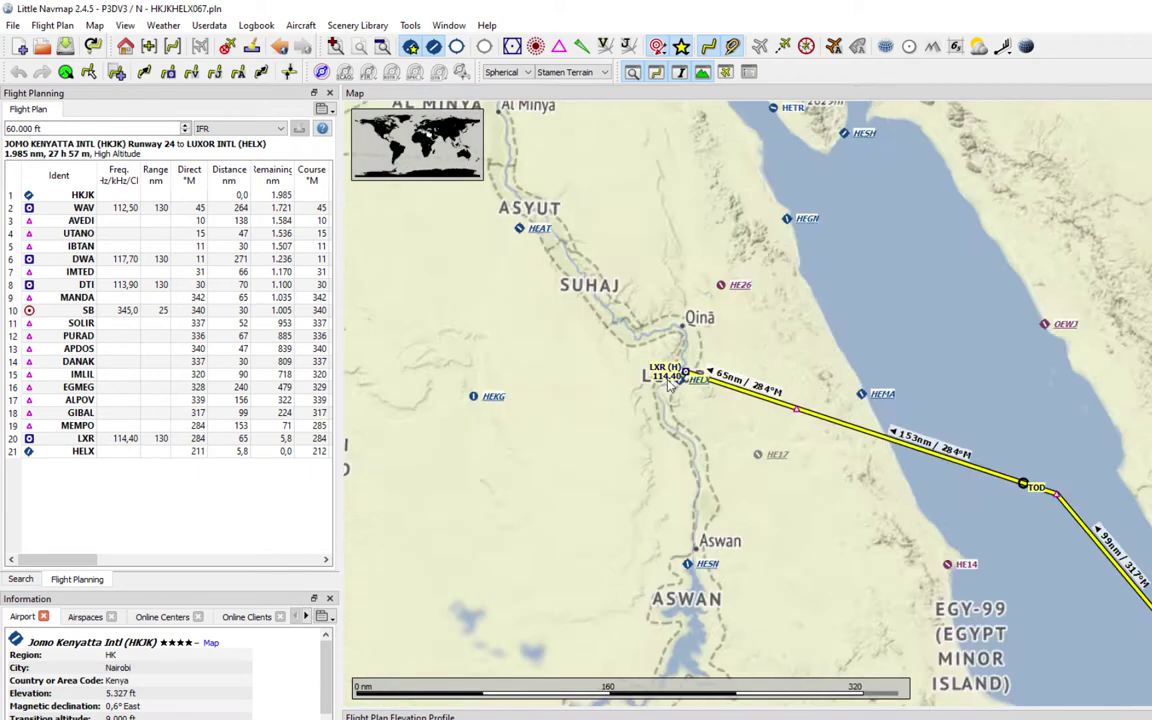
{"action": "scroll", "coordinate": [668, 385], "scroll_direction": "up", "scroll_amount": 3}
{"action": "scroll", "coordinate": [680, 420], "scroll_direction": "down", "scroll_amount": 2}
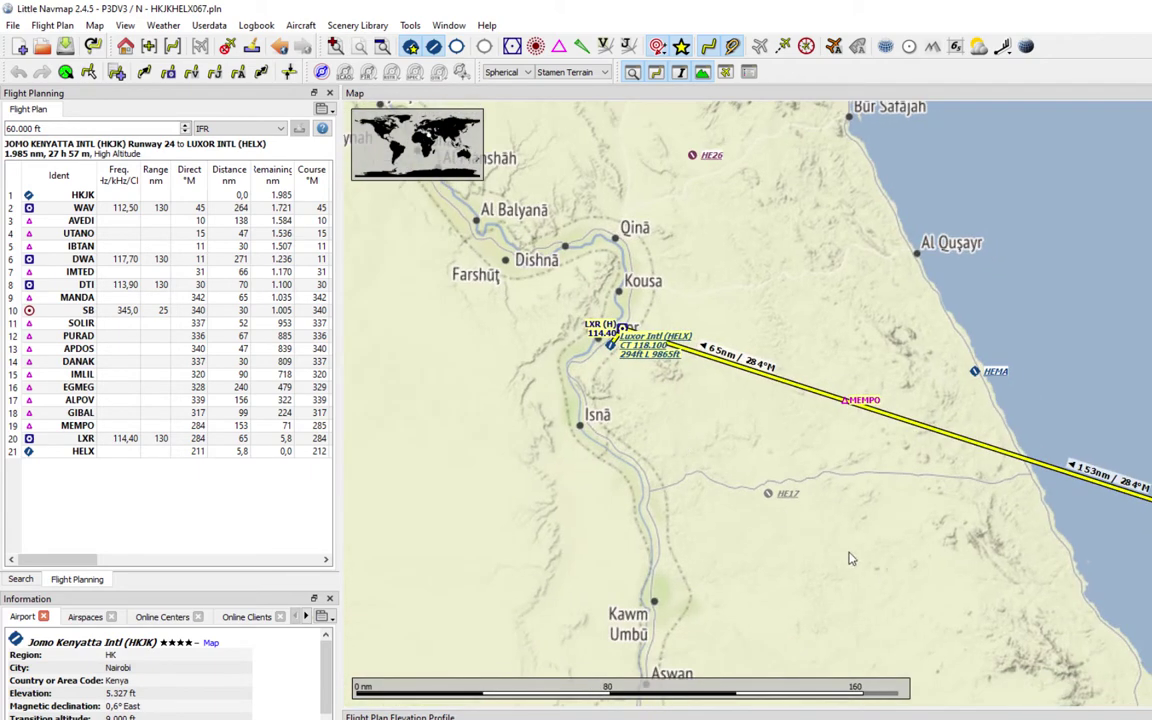
{"action": "scroll", "coordinate": [573, 342], "scroll_direction": "down", "scroll_amount": 4}
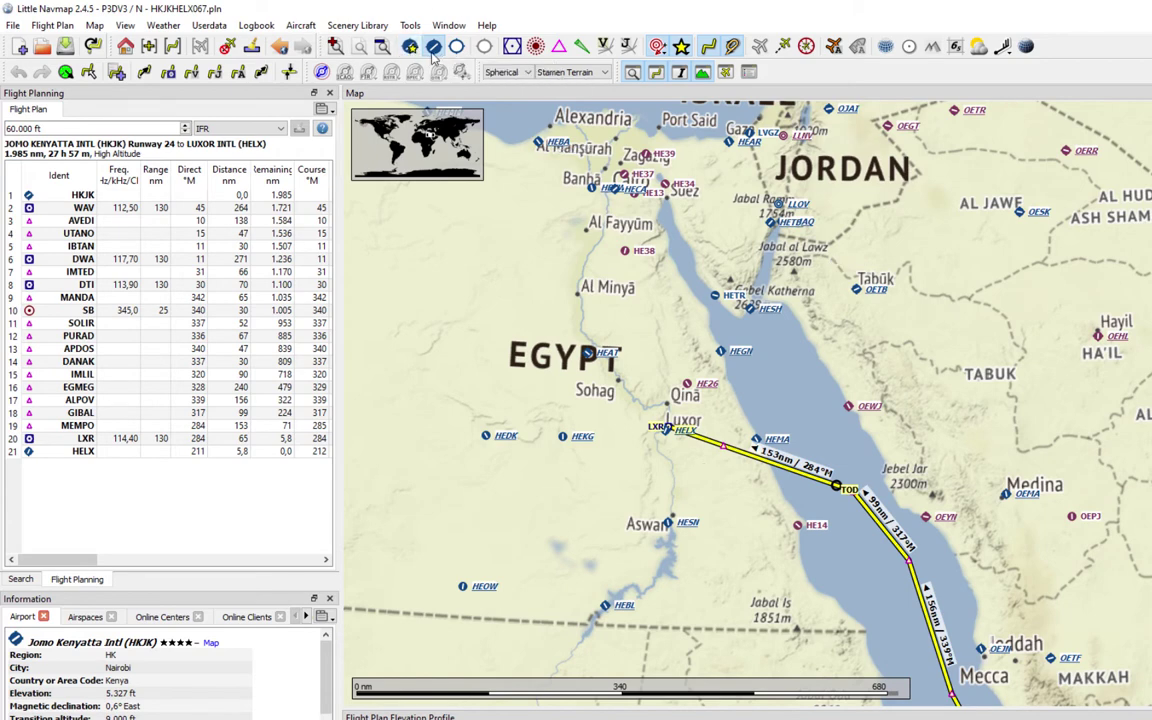
{"action": "left_click", "coordinate": [407, 52]}
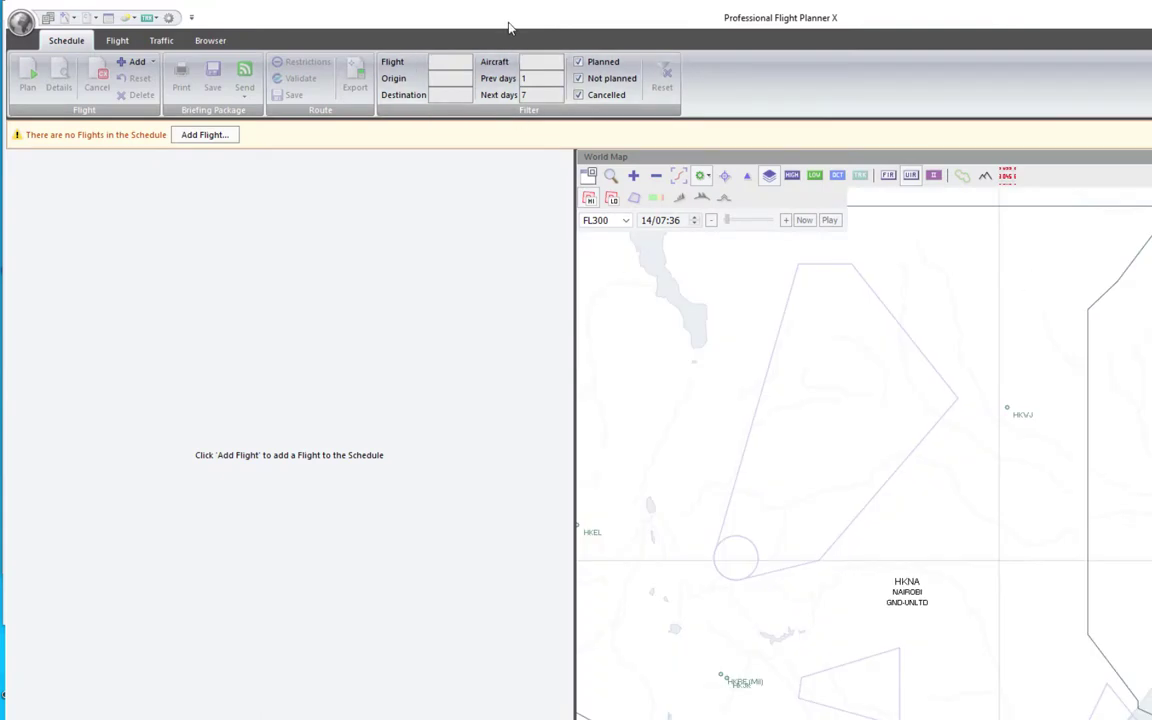
Switch to Professional Flight Planner X and add a flight from HKJK to HELX
{"action": "double_click", "coordinate": [508, 27]}
{"action": "double_click", "coordinate": [512, 182]}
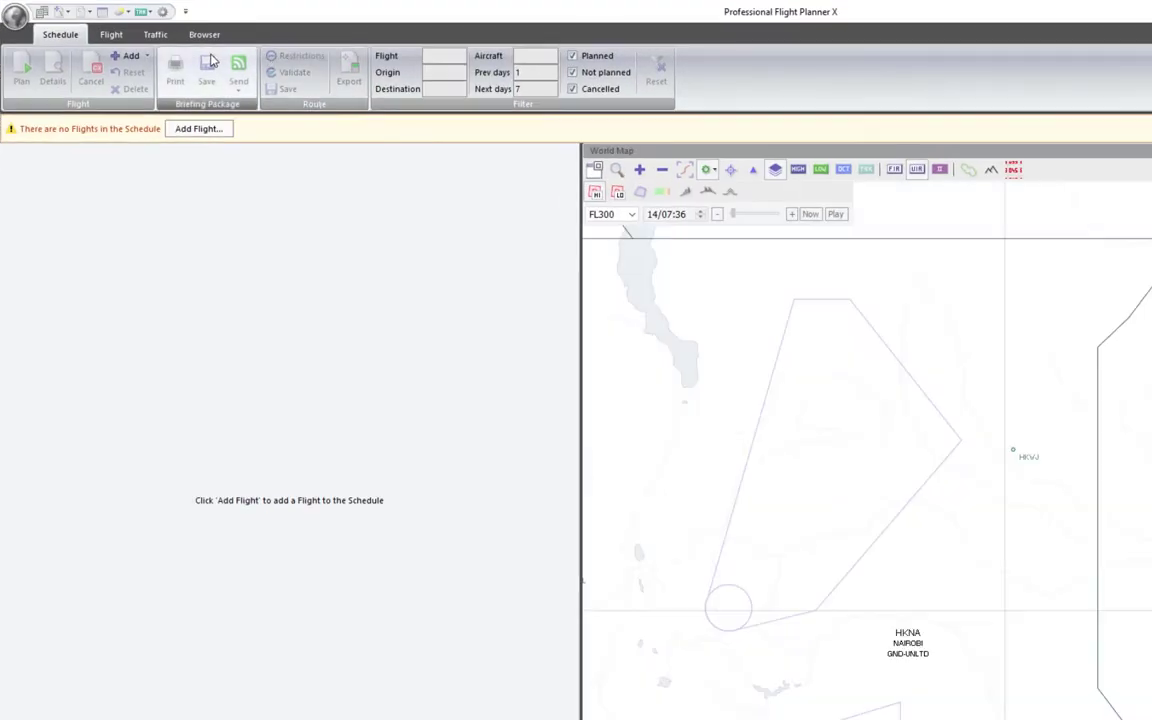
{"action": "left_click", "coordinate": [199, 128]}
{"action": "left_click", "coordinate": [200, 229]}
{"action": "type", "text": "HKJ"}
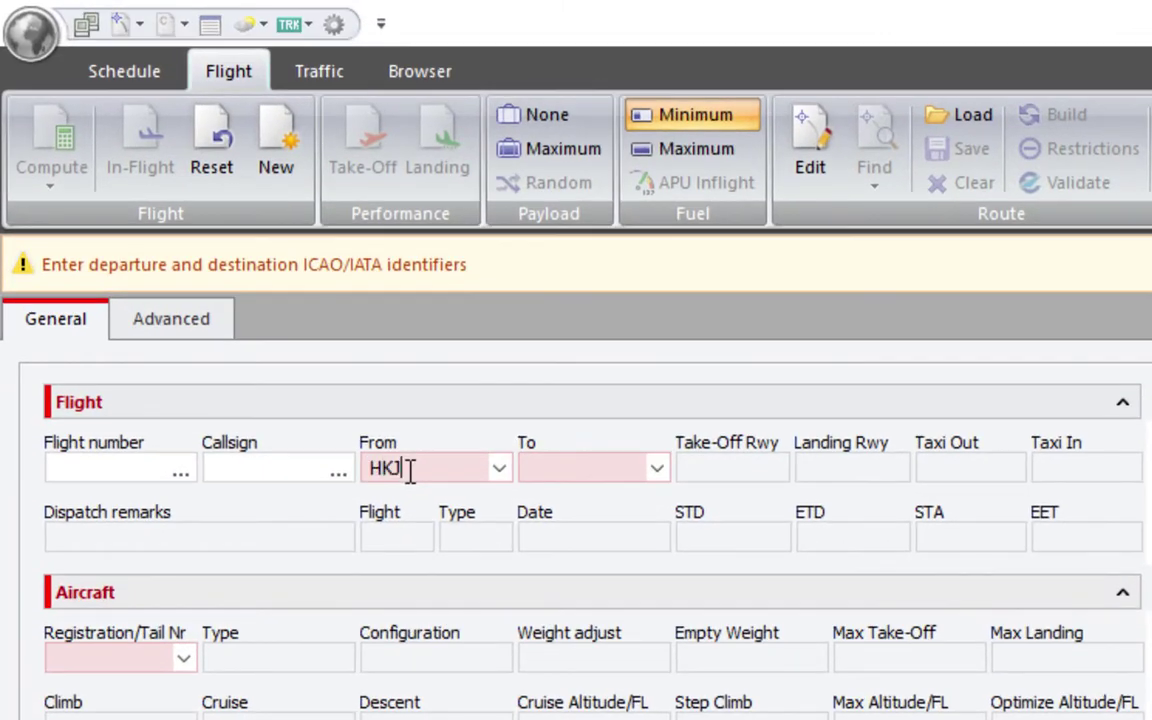
{"action": "type", "text": "K"}
{"action": "left_click", "coordinate": [589, 466]}
{"action": "type", "text": "HELX"}
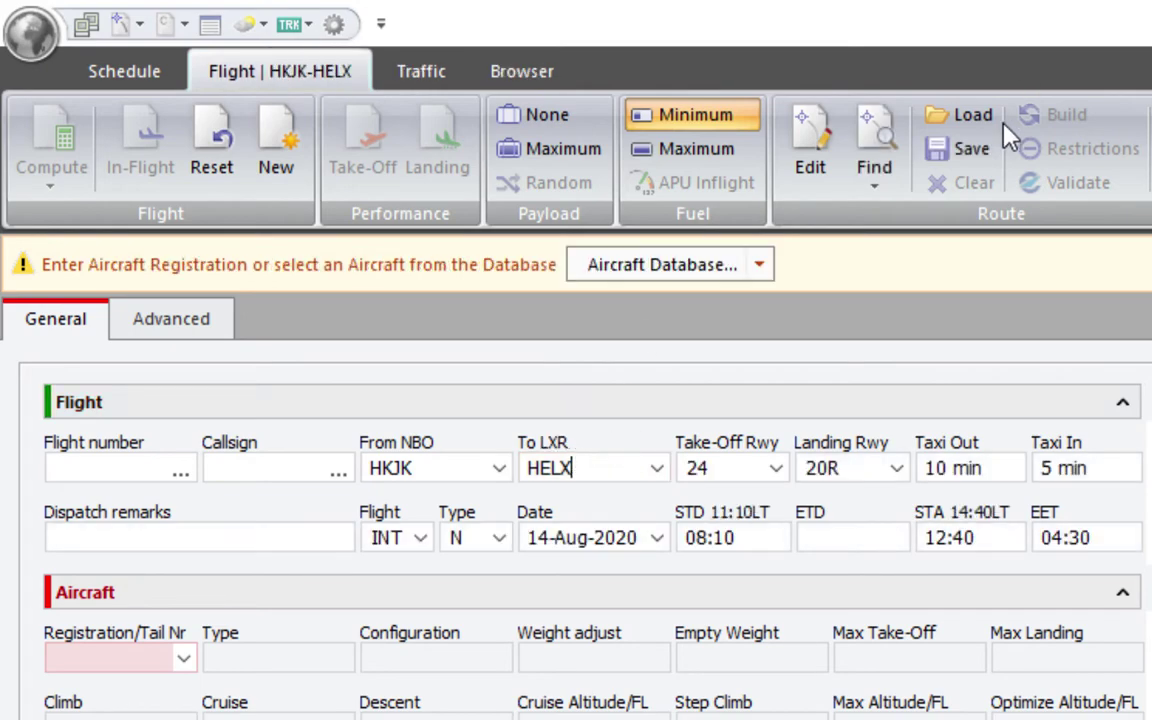
Load the saved route HKJKHELX067 into the flight
{"action": "left_click", "coordinate": [961, 116]}
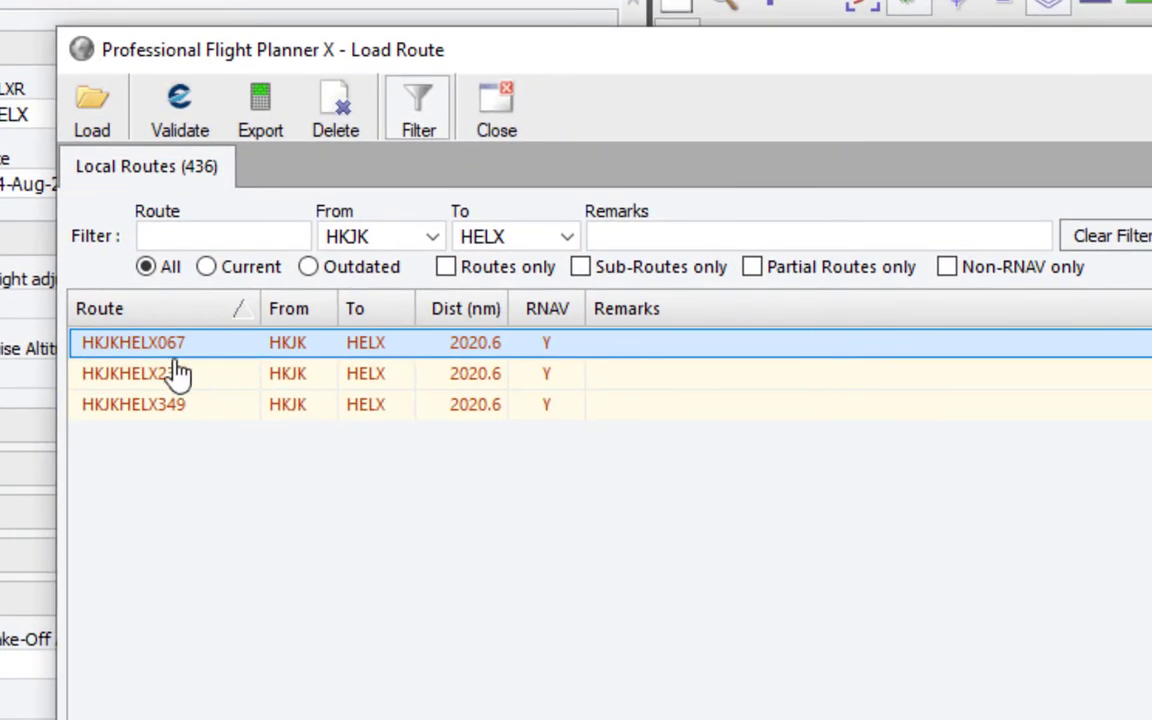
{"action": "left_click", "coordinate": [172, 373]}
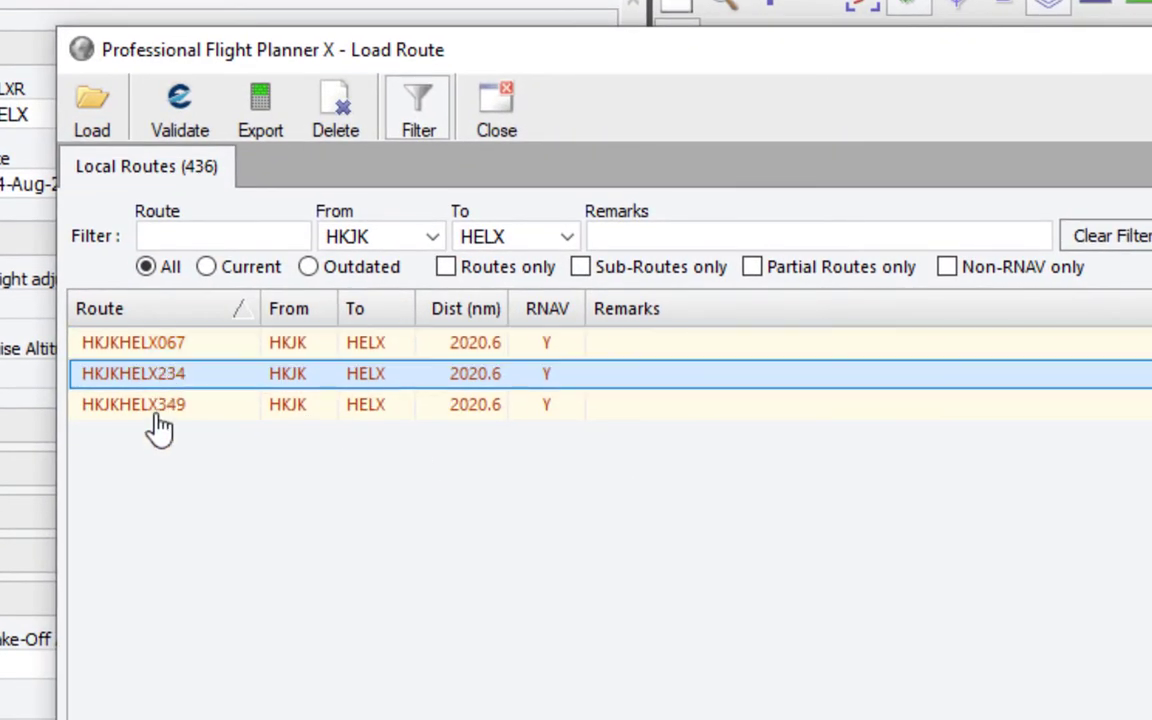
{"action": "left_click", "coordinate": [151, 406]}
{"action": "left_click", "coordinate": [163, 345]}
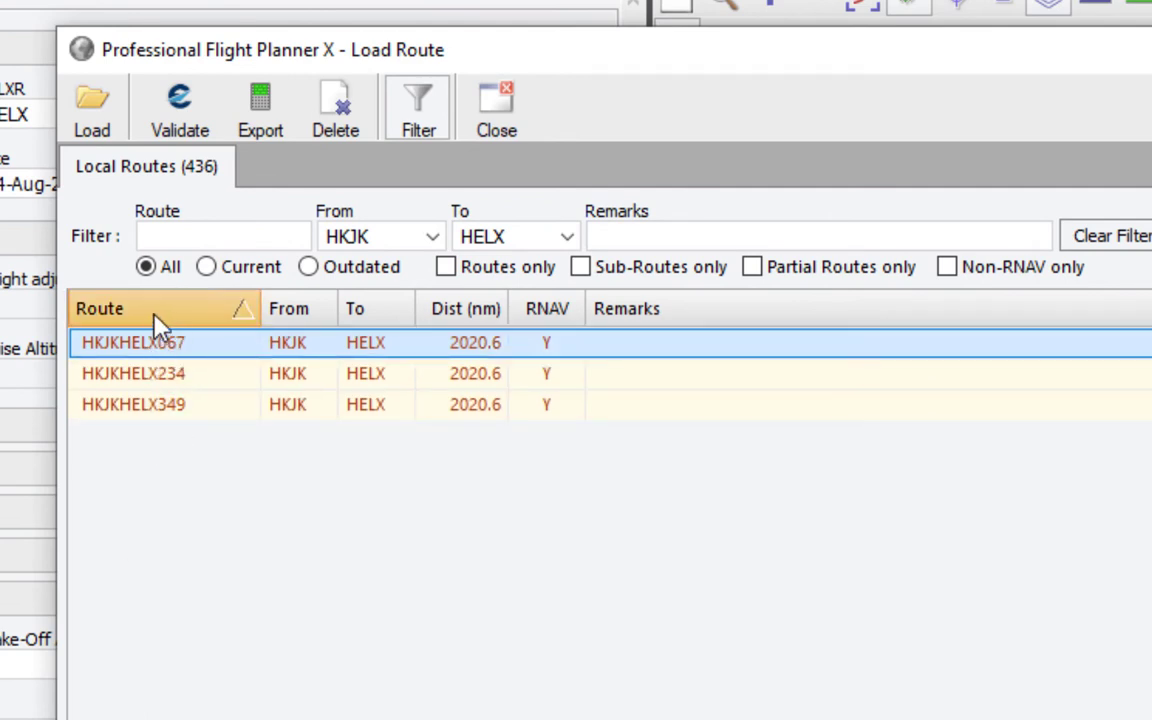
{"action": "double_click", "coordinate": [105, 346]}
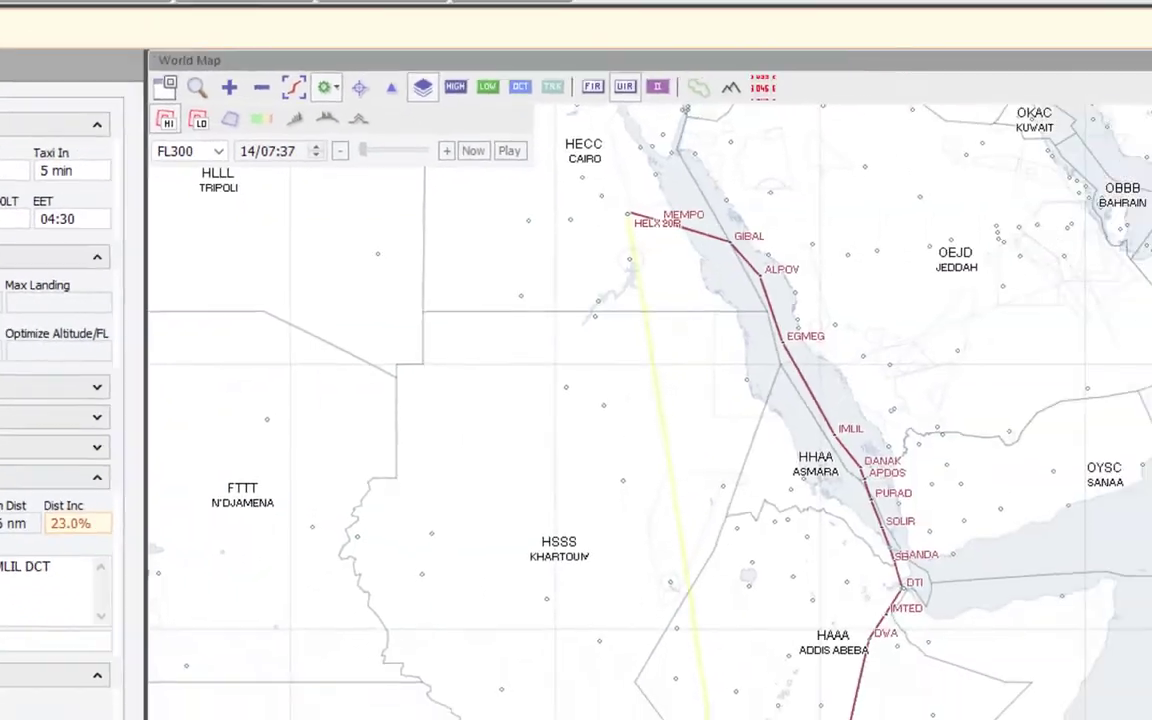
Examine the airports around HELX on the World Map, including the runway details of HESH
{"action": "scroll", "coordinate": [563, 463], "scroll_direction": "down", "scroll_amount": 2}
{"action": "scroll", "coordinate": [495, 377], "scroll_direction": "up", "scroll_amount": 3}
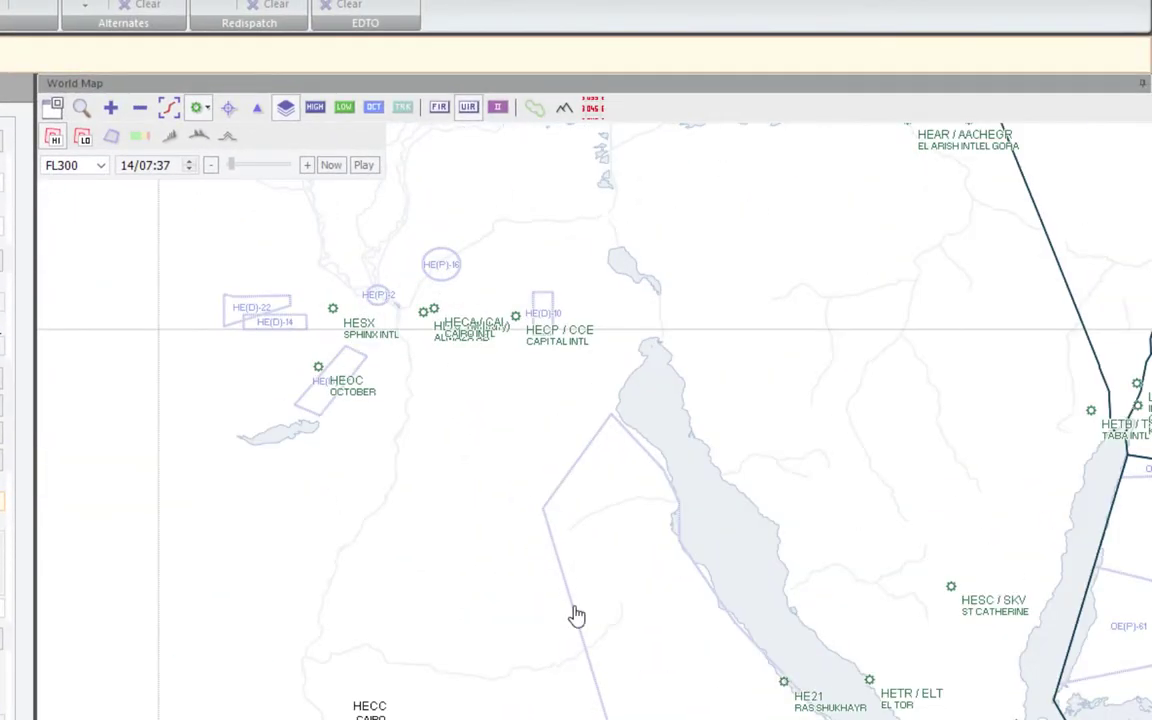
{"action": "left_click_drag", "start_coordinate": [576, 617], "coordinate": [360, 288]}
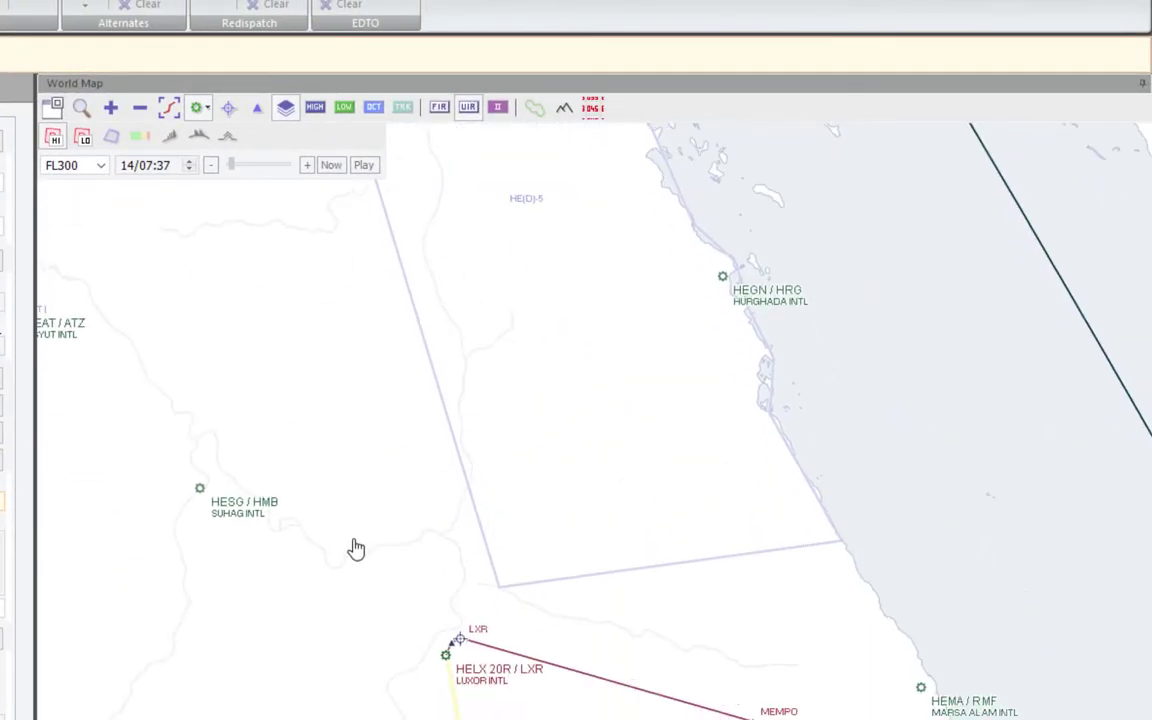
{"action": "scroll", "coordinate": [275, 547], "scroll_direction": "down", "scroll_amount": 2}
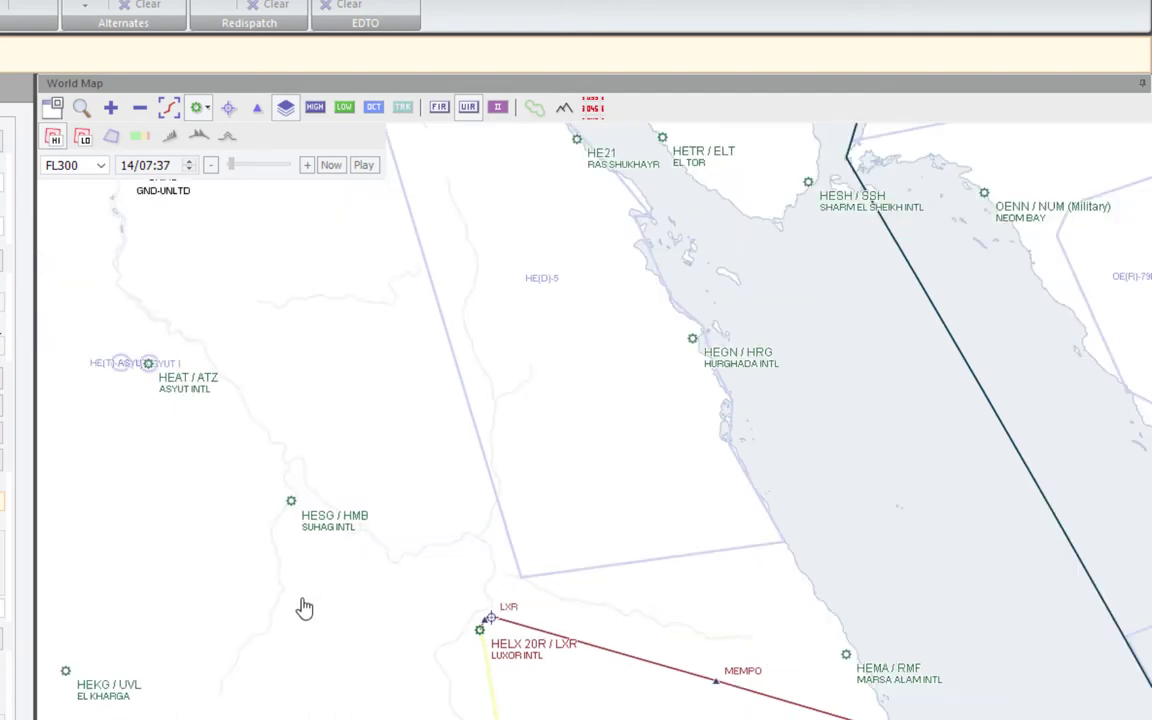
{"action": "left_click_drag", "start_coordinate": [420, 413], "coordinate": [344, 532]}
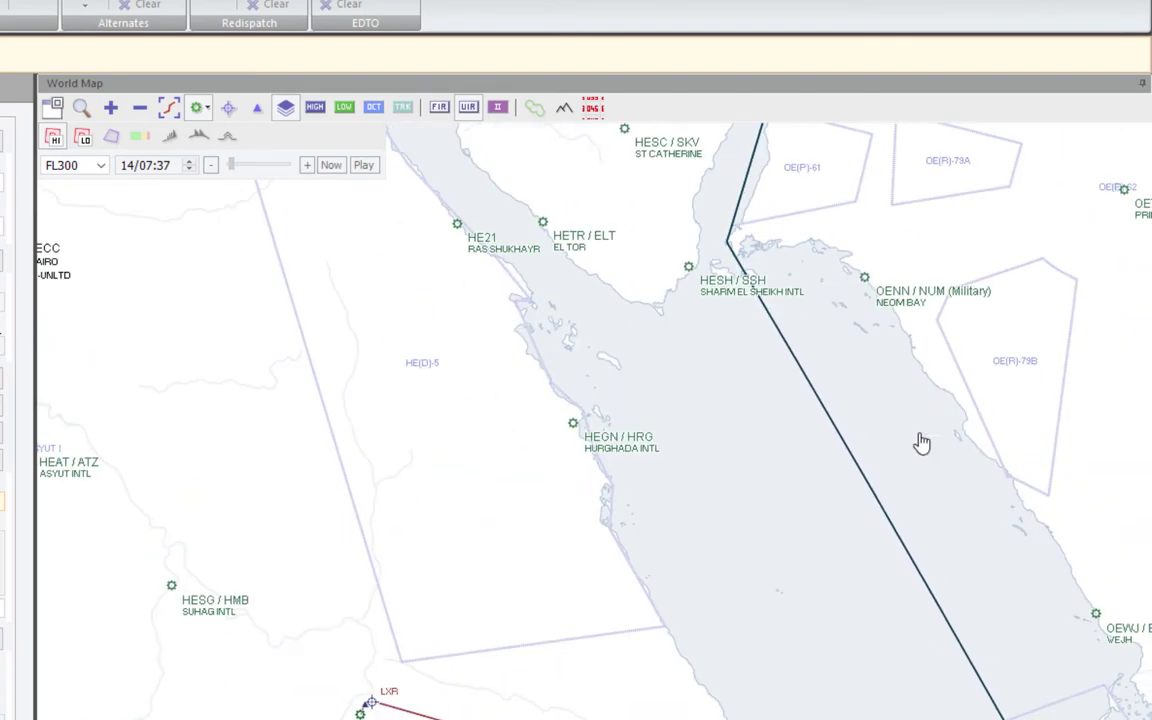
{"action": "left_click_drag", "start_coordinate": [832, 398], "coordinate": [710, 432]}
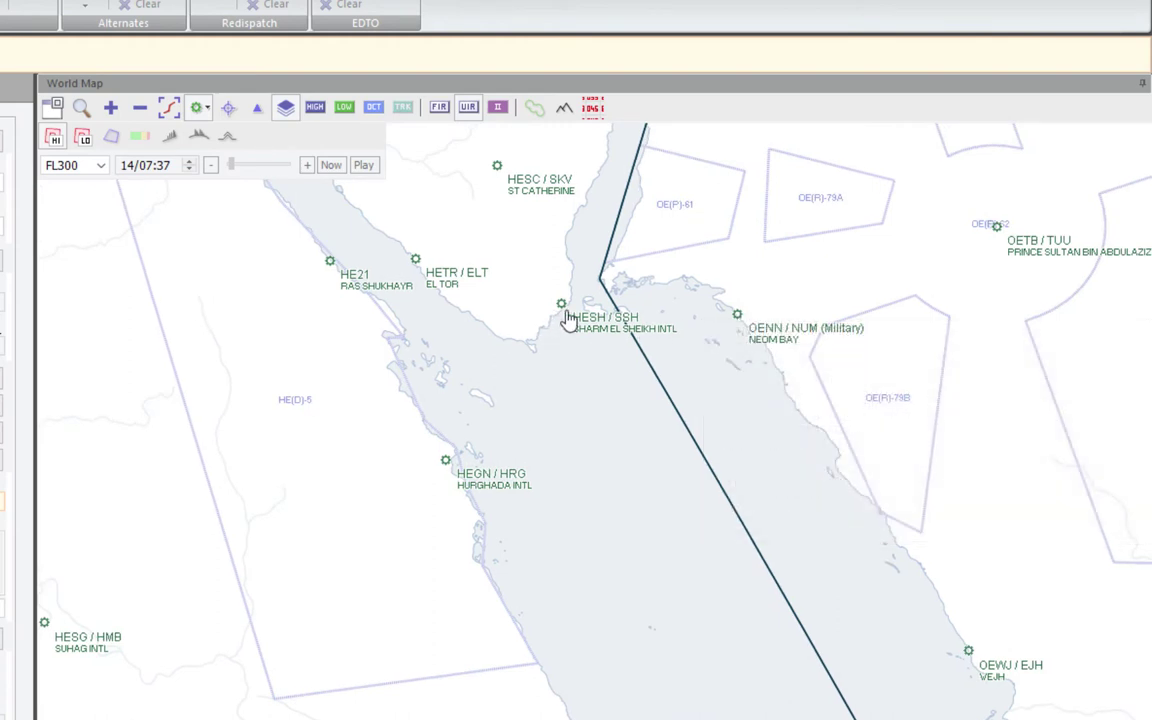
{"action": "mouse_move", "coordinate": [563, 316]}
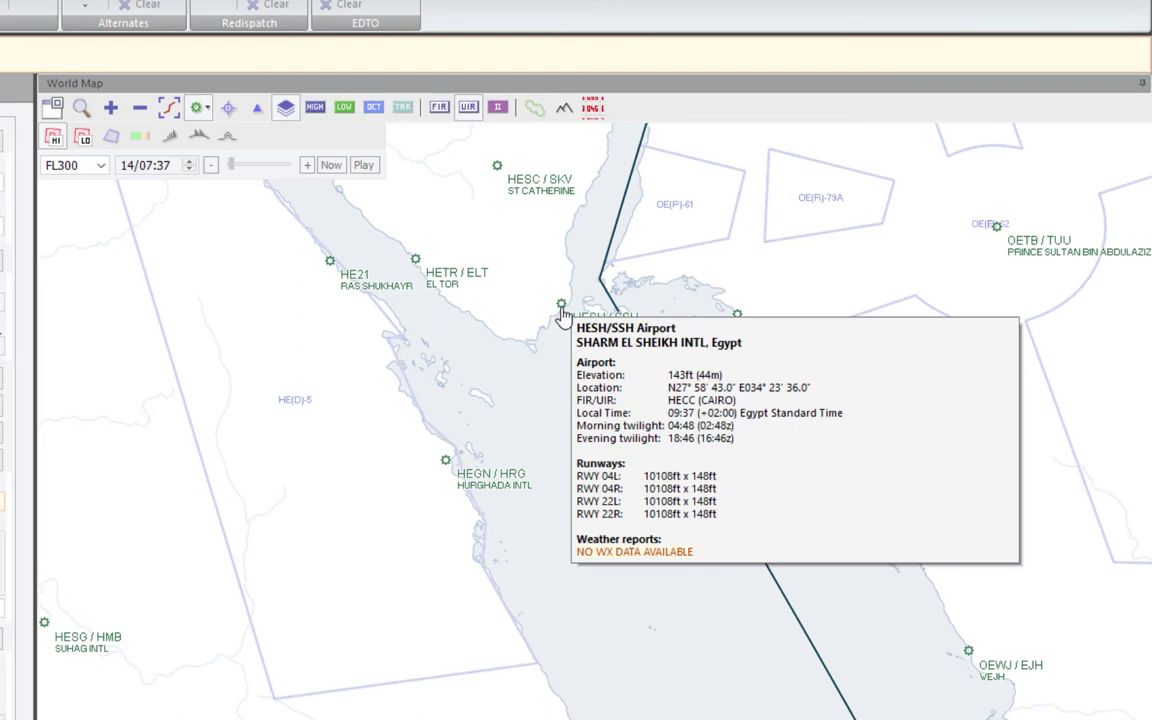
{"action": "left_click_drag", "start_coordinate": [555, 368], "coordinate": [445, 507]}
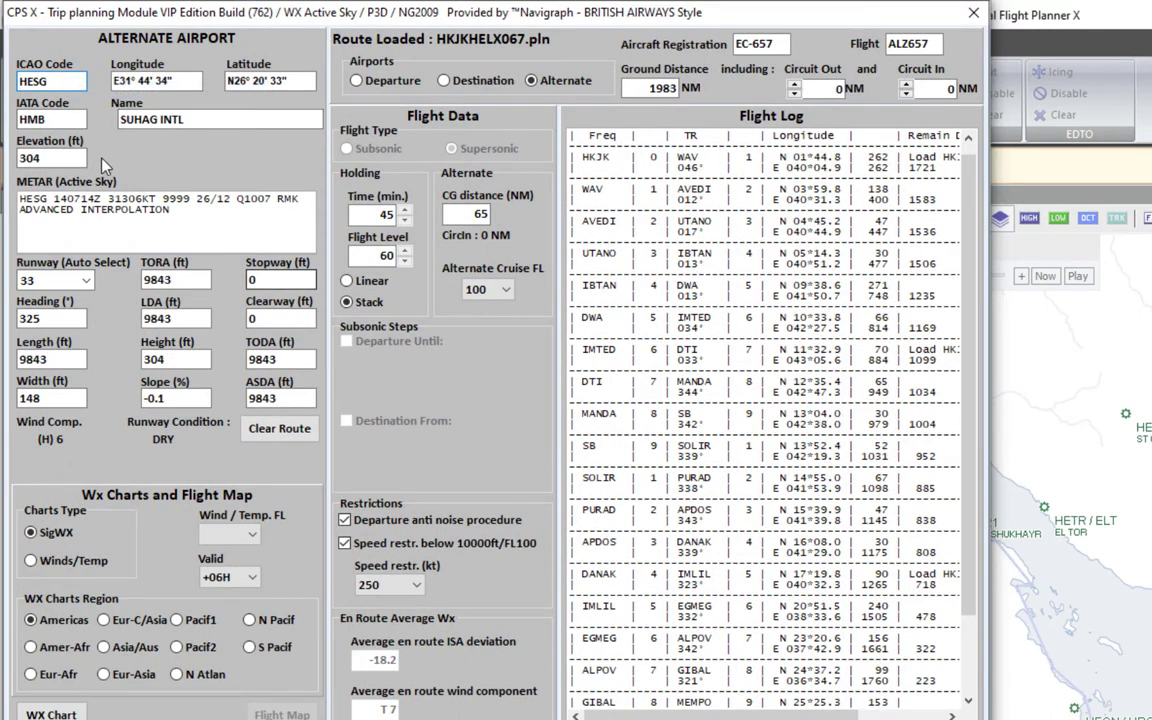
Clear the alternate airport's ICAO code and look through the list of nearest alternate runways, highlighting HEAZ
{"action": "double_click", "coordinate": [50, 85]}
{"action": "key", "text": "BackSpace"}
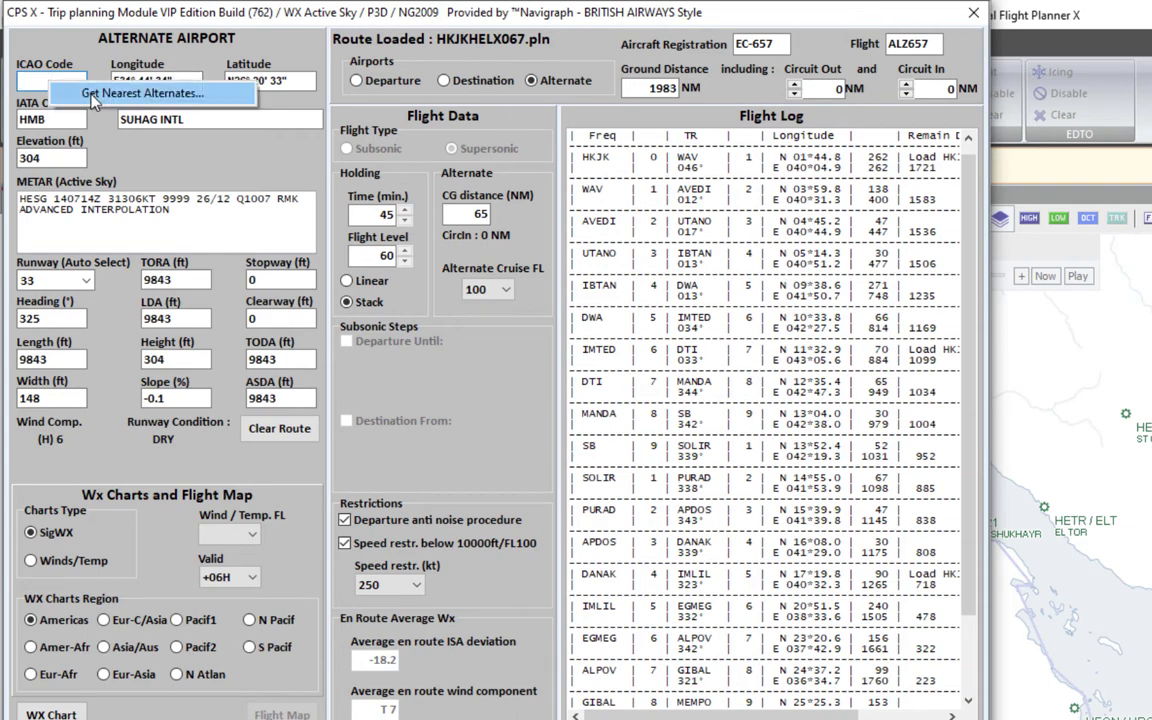
{"action": "double_click", "coordinate": [45, 78]}
{"action": "scroll", "coordinate": [625, 305], "scroll_direction": "down", "scroll_amount": 7}
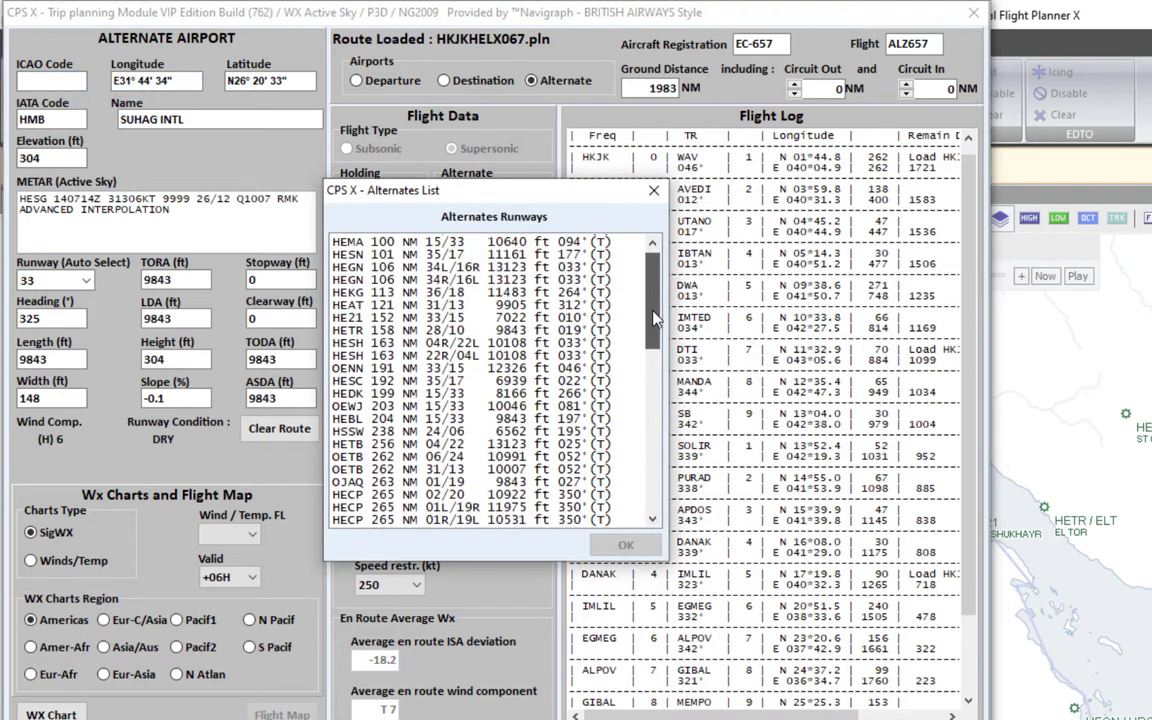
{"action": "left_click", "coordinate": [625, 290]}
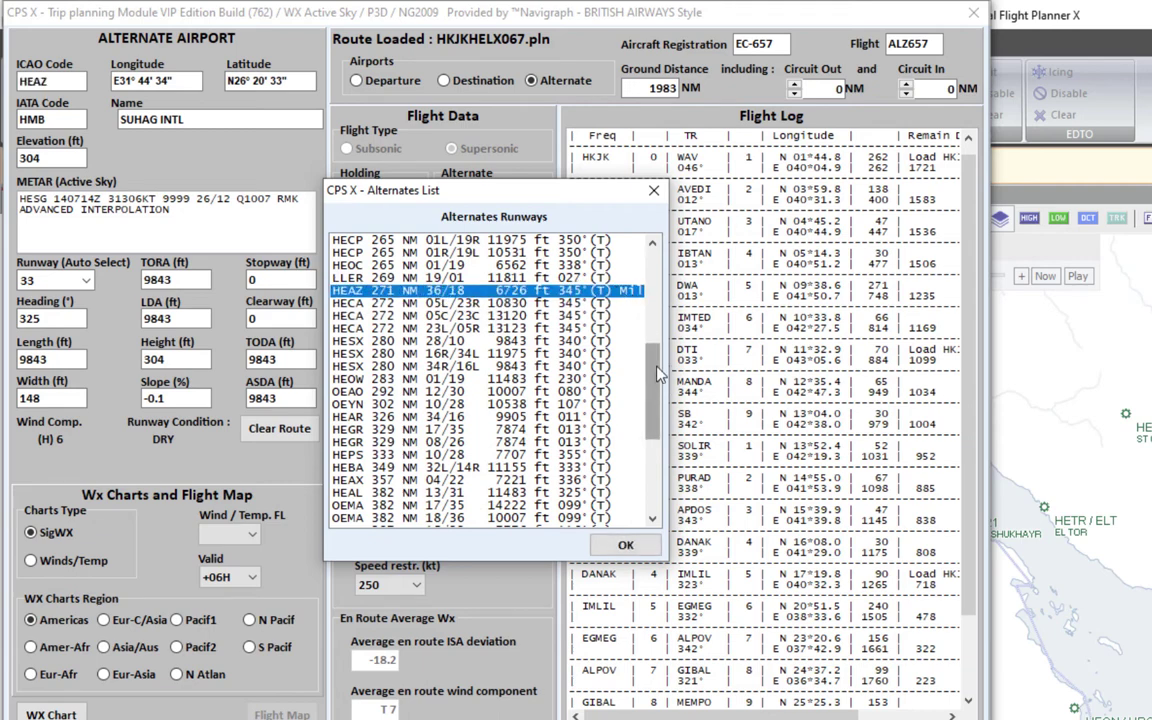
{"action": "scroll", "coordinate": [648, 358], "scroll_direction": "up", "scroll_amount": 7}
{"action": "scroll", "coordinate": [648, 358], "scroll_direction": "down", "scroll_amount": 7}
{"action": "left_click", "coordinate": [654, 190]}
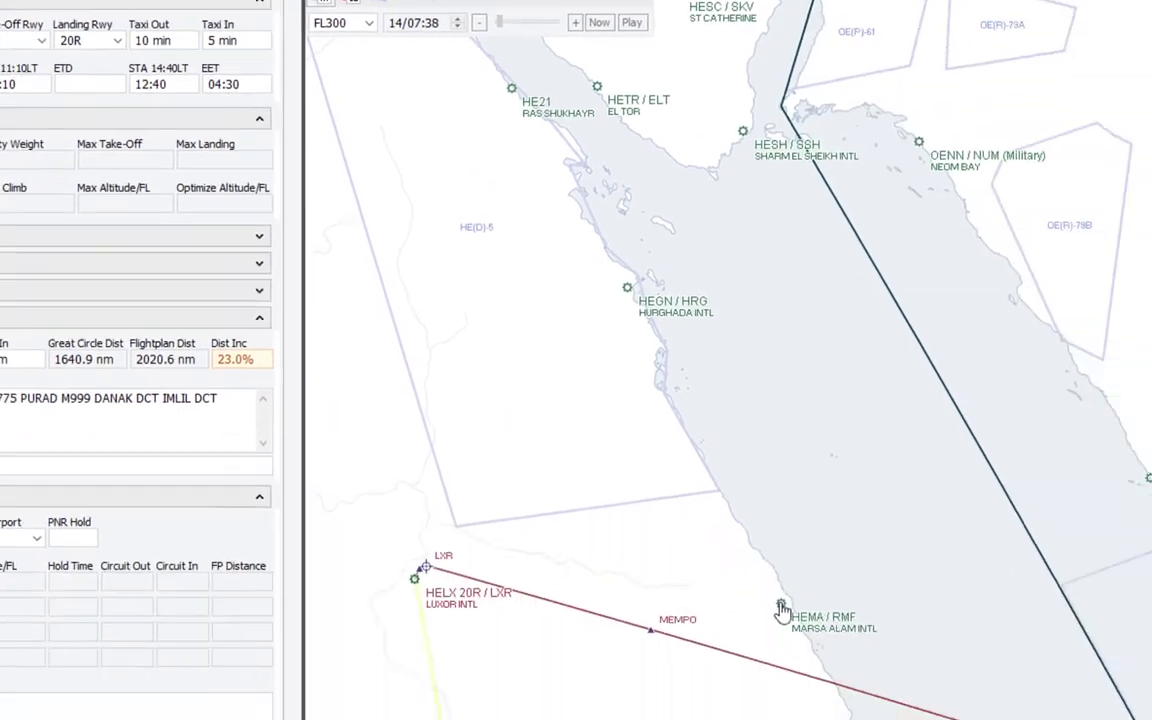
Check the HEMA runway details on the Professional Flight Planner X World Map and choose HEMA from the nearest alternates list in CPS X
{"action": "mouse_move", "coordinate": [1060, 575]}
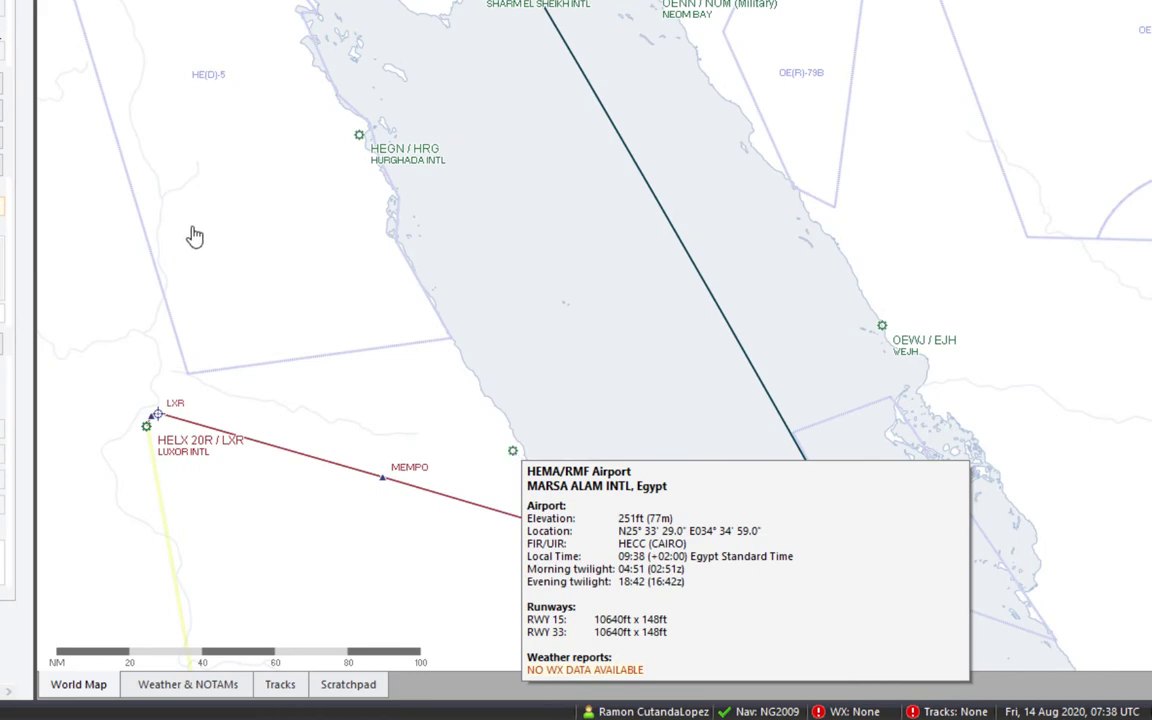
{"action": "left_click_drag", "start_coordinate": [193, 236], "coordinate": [540, 134]}
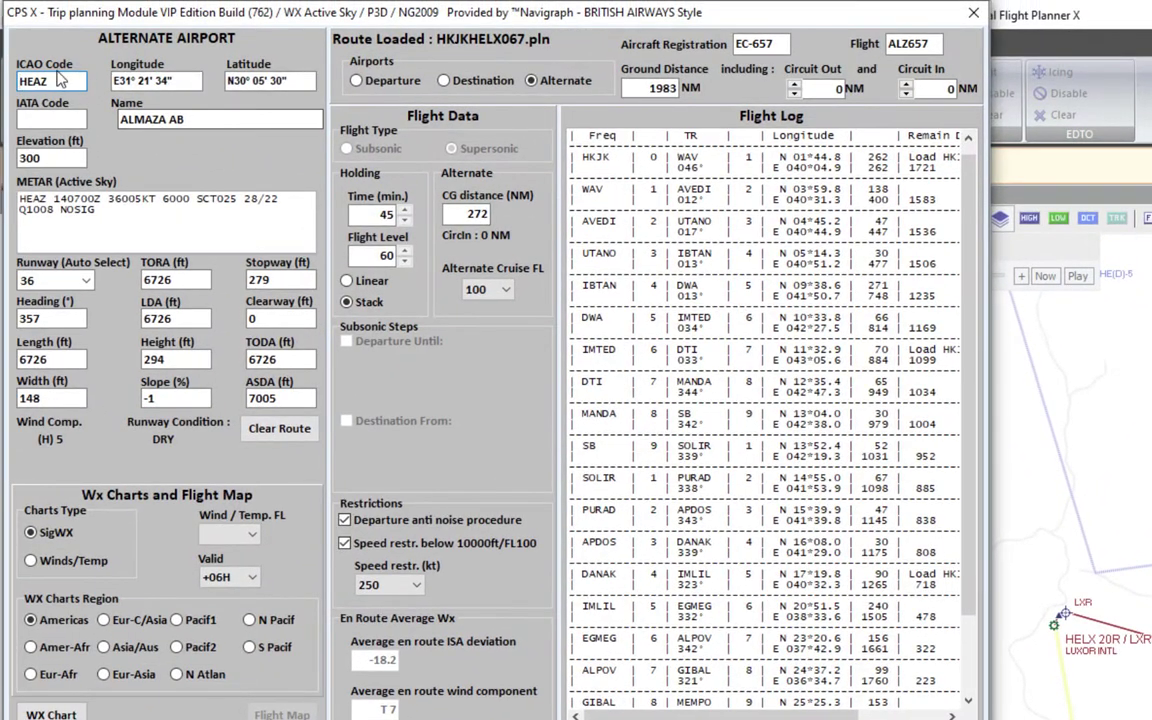
{"action": "left_click_drag", "start_coordinate": [48, 72], "coordinate": [3, 68]}
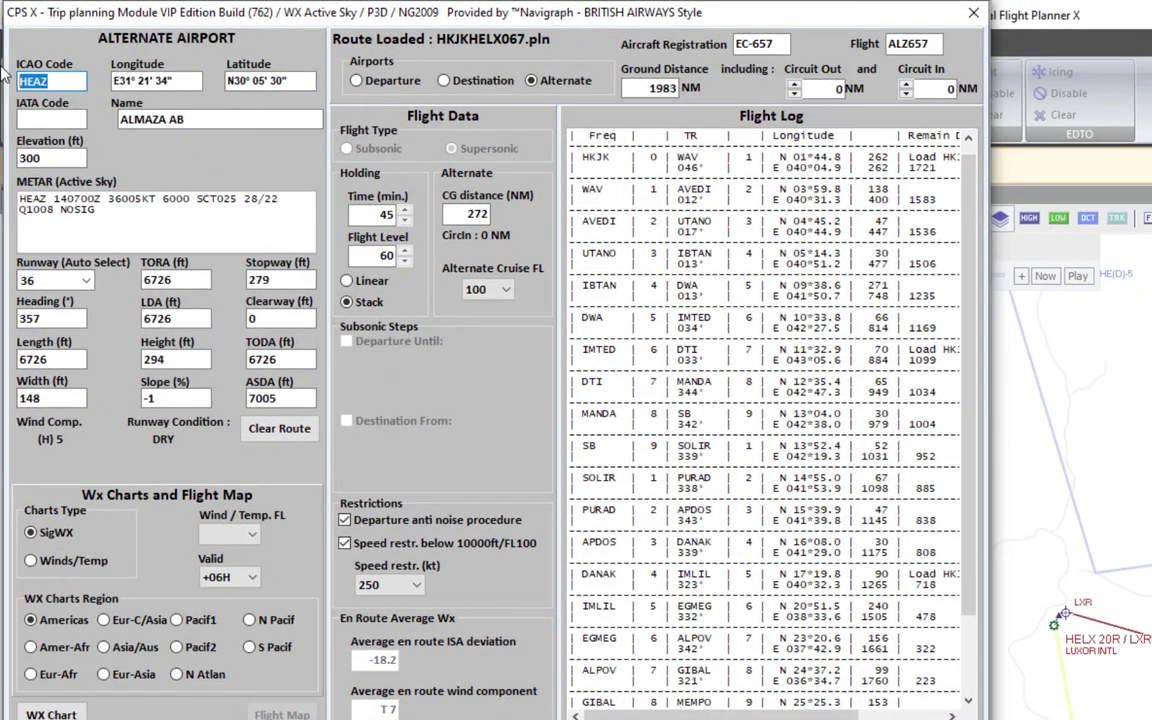
{"action": "key", "text": "BackSpace"}
{"action": "right_click", "coordinate": [61, 87]}
{"action": "left_click", "coordinate": [105, 97]}
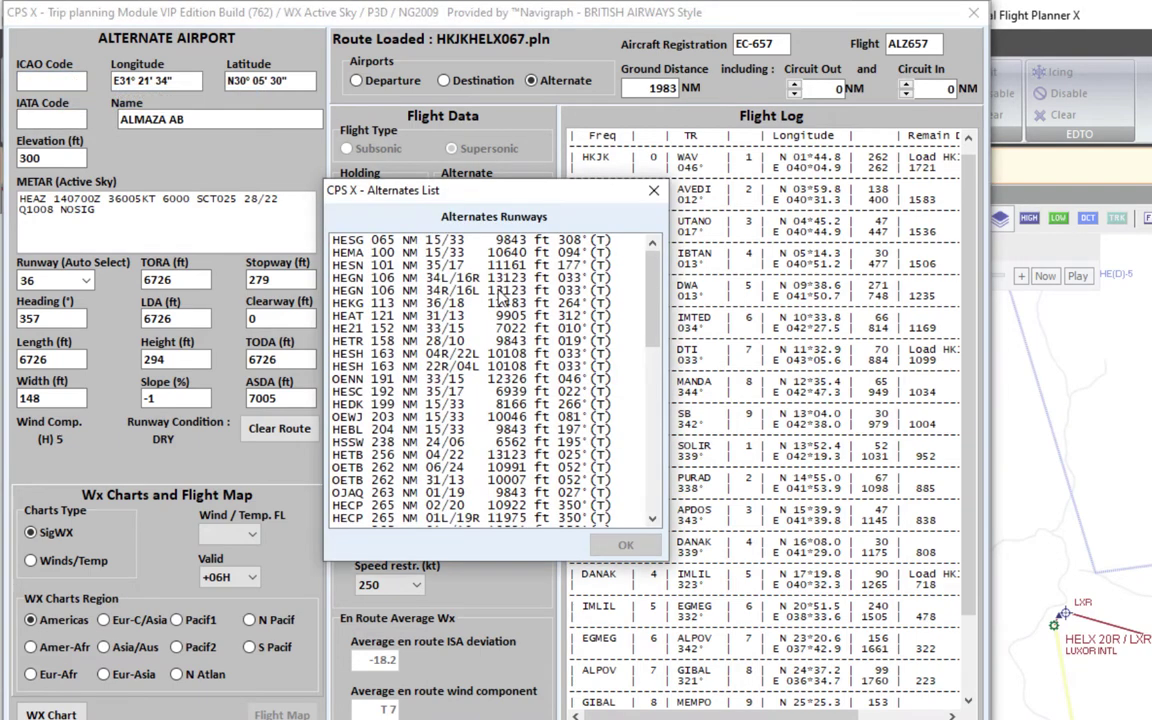
{"action": "left_click", "coordinate": [380, 240]}
{"action": "left_click", "coordinate": [385, 253]}
{"action": "left_click", "coordinate": [625, 545]}
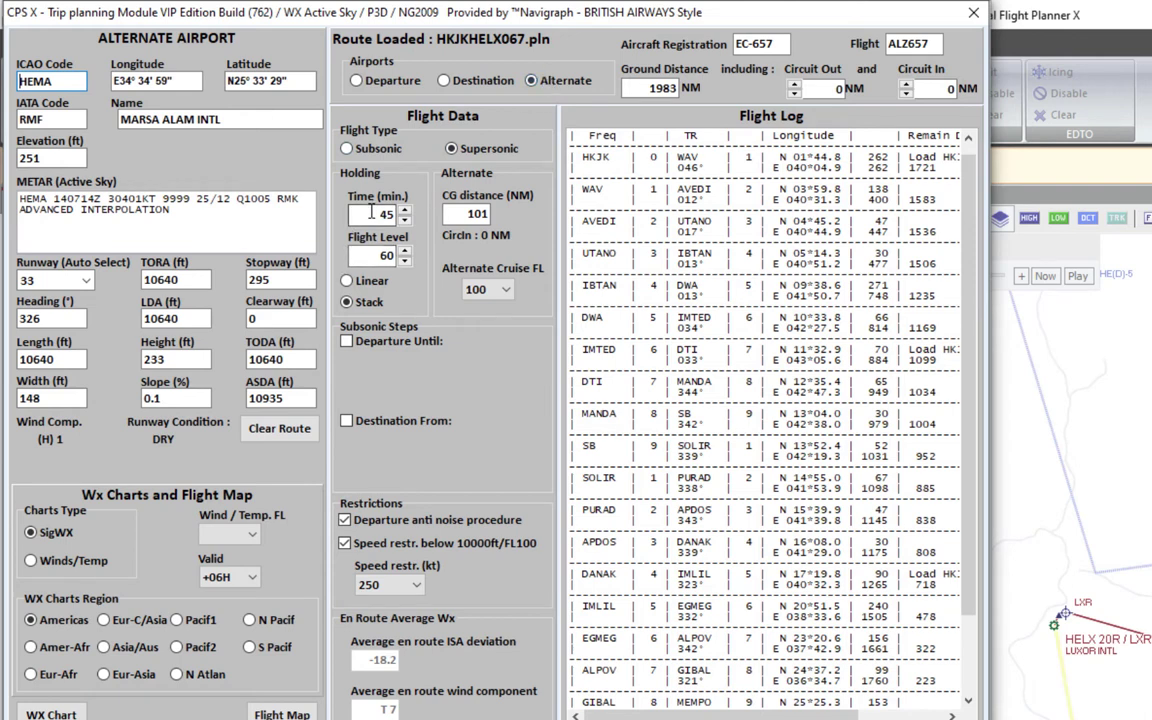
Leave trip planning and check the default holding time, holding flight level and subsonic step distances in the CPS X options
{"action": "left_click_drag", "start_coordinate": [371, 212], "coordinate": [405, 213]}
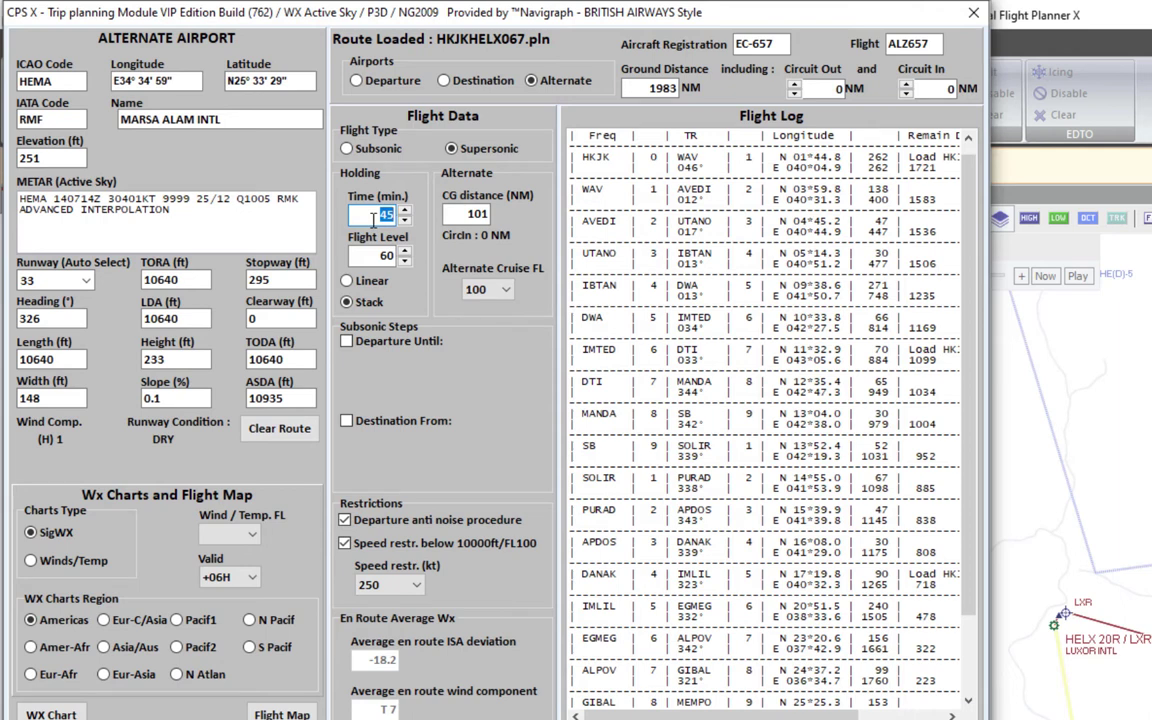
{"action": "left_click_drag", "start_coordinate": [372, 256], "coordinate": [405, 257]}
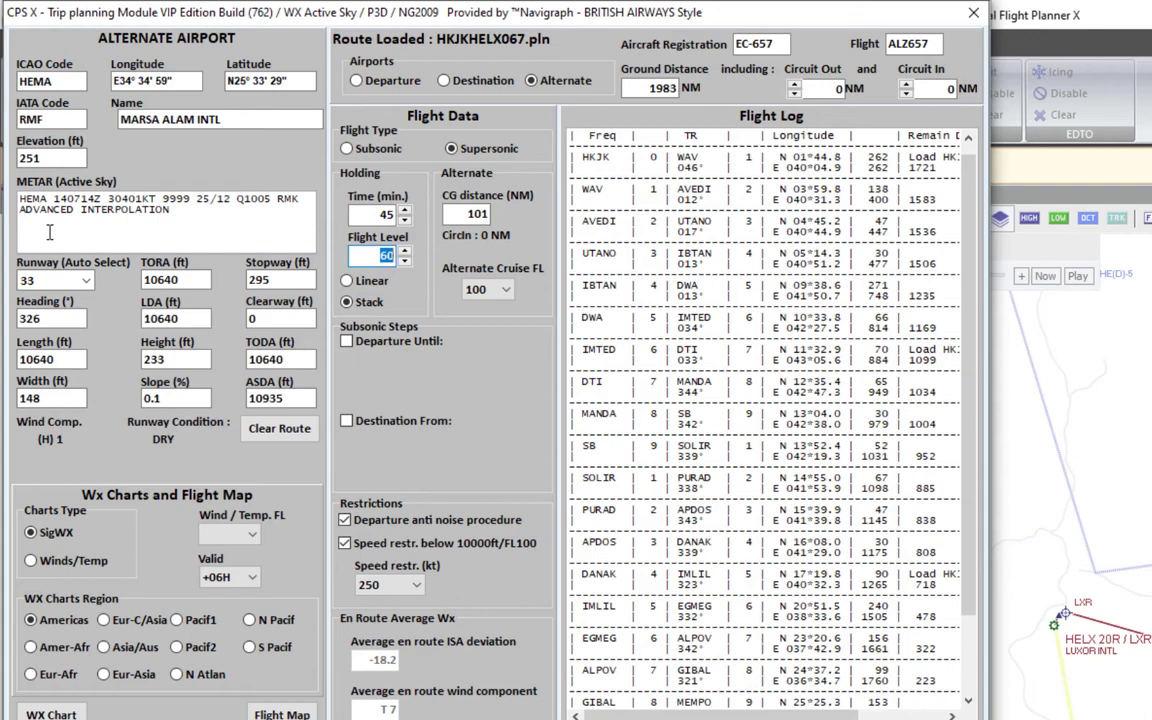
{"action": "key", "text": "alt+F4"}
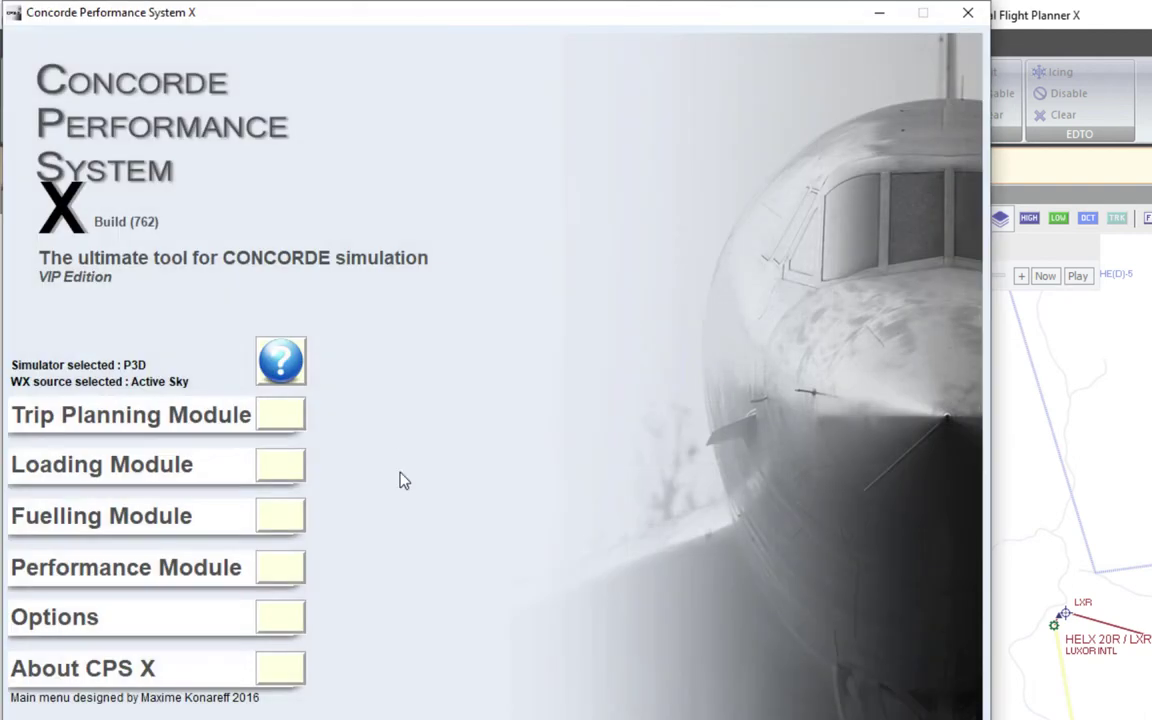
{"action": "left_click", "coordinate": [285, 628]}
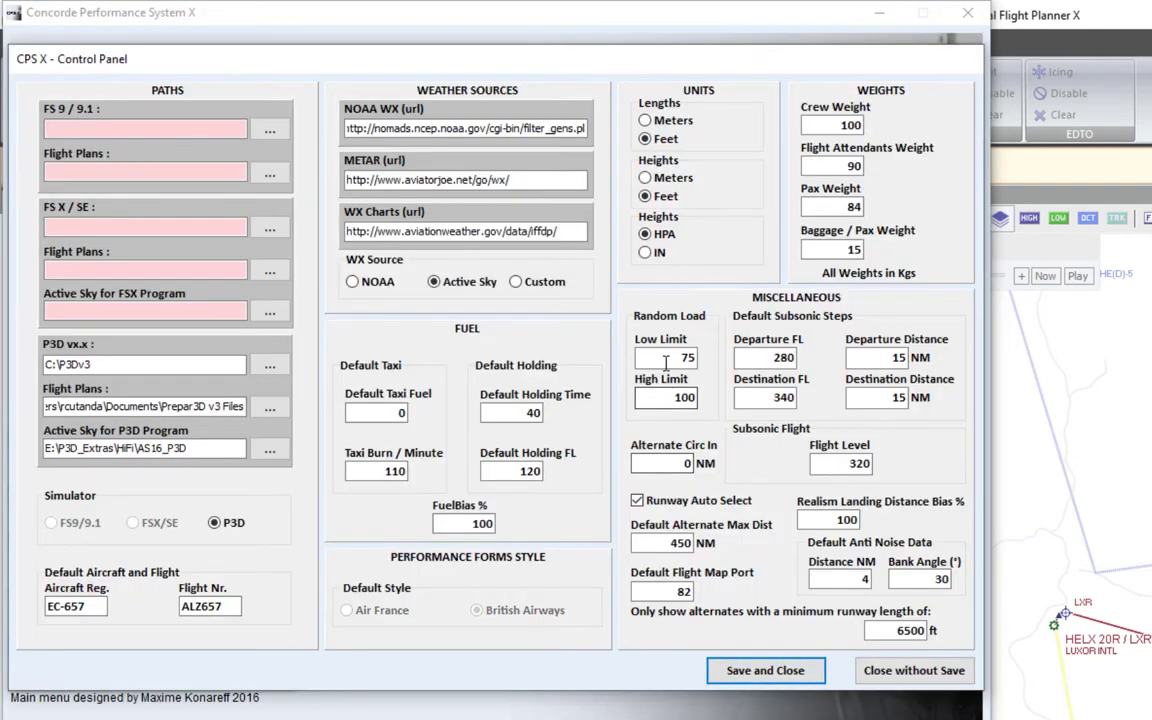
{"action": "left_click", "coordinate": [512, 412]}
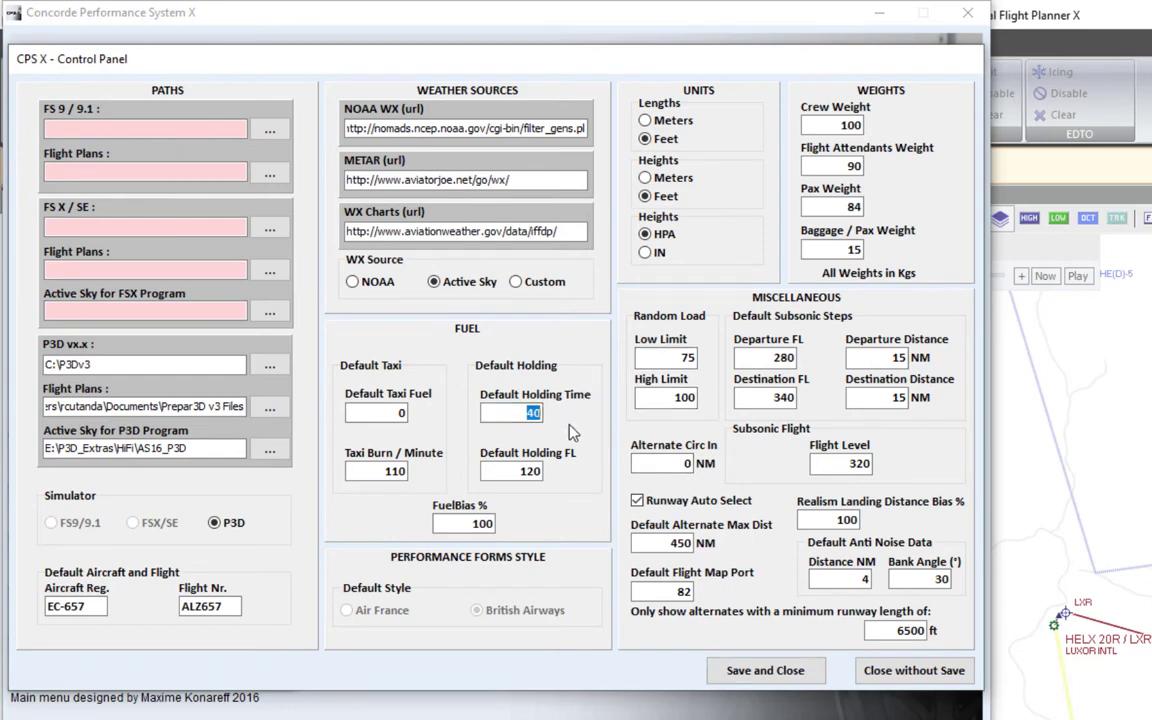
{"action": "key", "text": "Tab"}
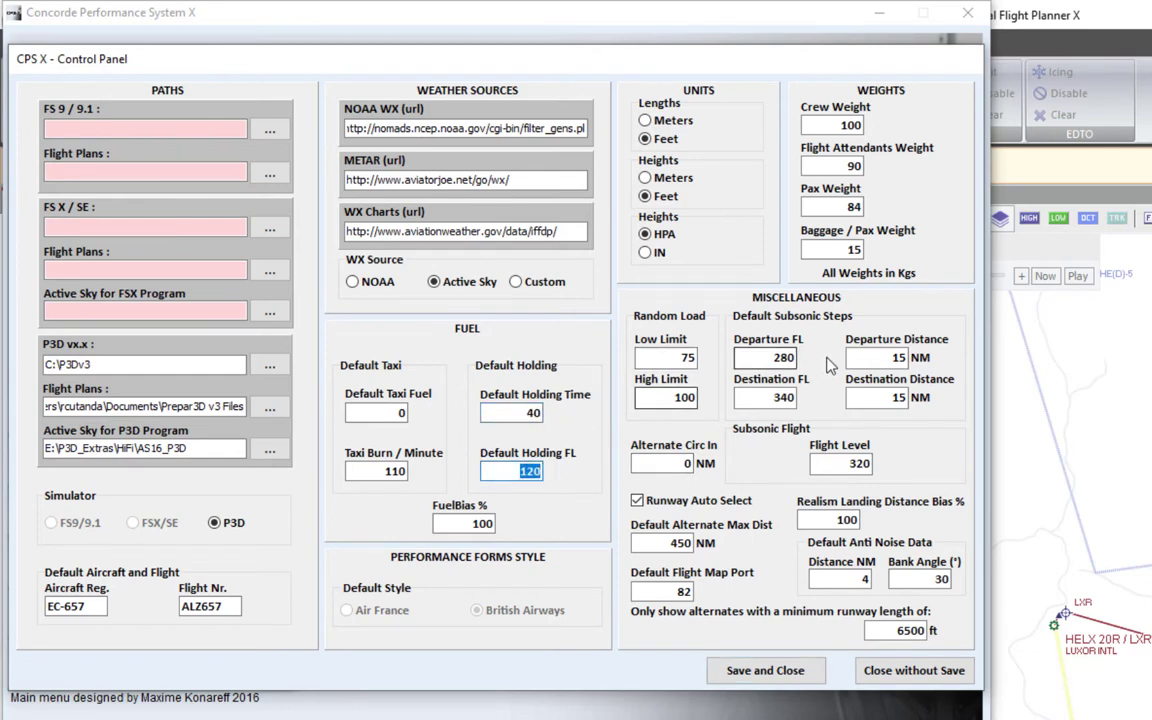
{"action": "left_click", "coordinate": [895, 357]}
{"action": "left_click", "coordinate": [896, 397]}
{"action": "double_click", "coordinate": [896, 397]}
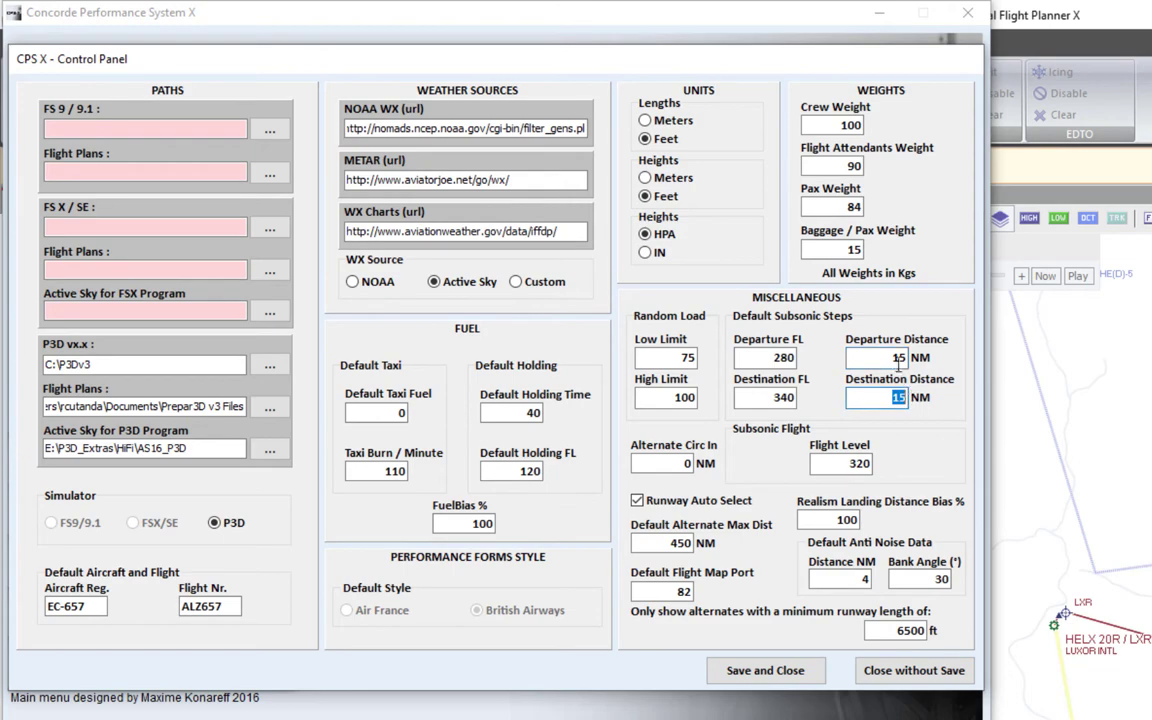
{"action": "key", "text": "shift+Tab"}
{"action": "left_click", "coordinate": [785, 672]}
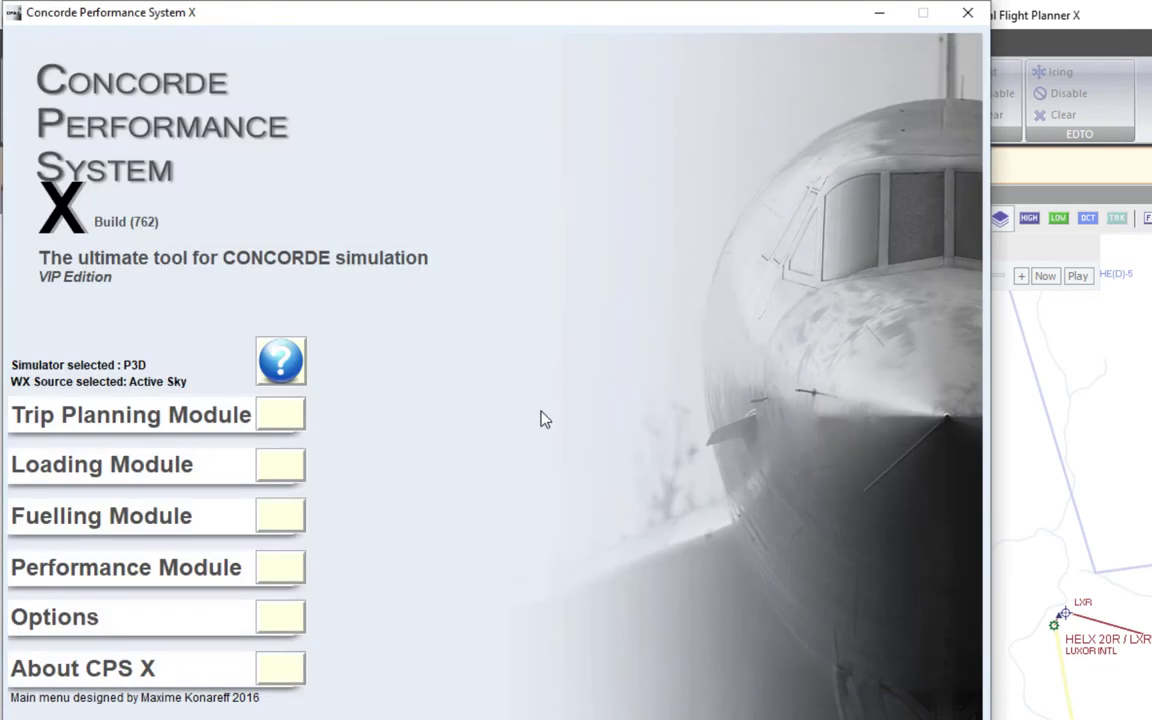
Reopen the Trip Planning Module and set the holding time to 40 minutes, leaving the holding flight level at 60
{"action": "left_click", "coordinate": [278, 425]}
{"action": "double_click", "coordinate": [380, 214]}
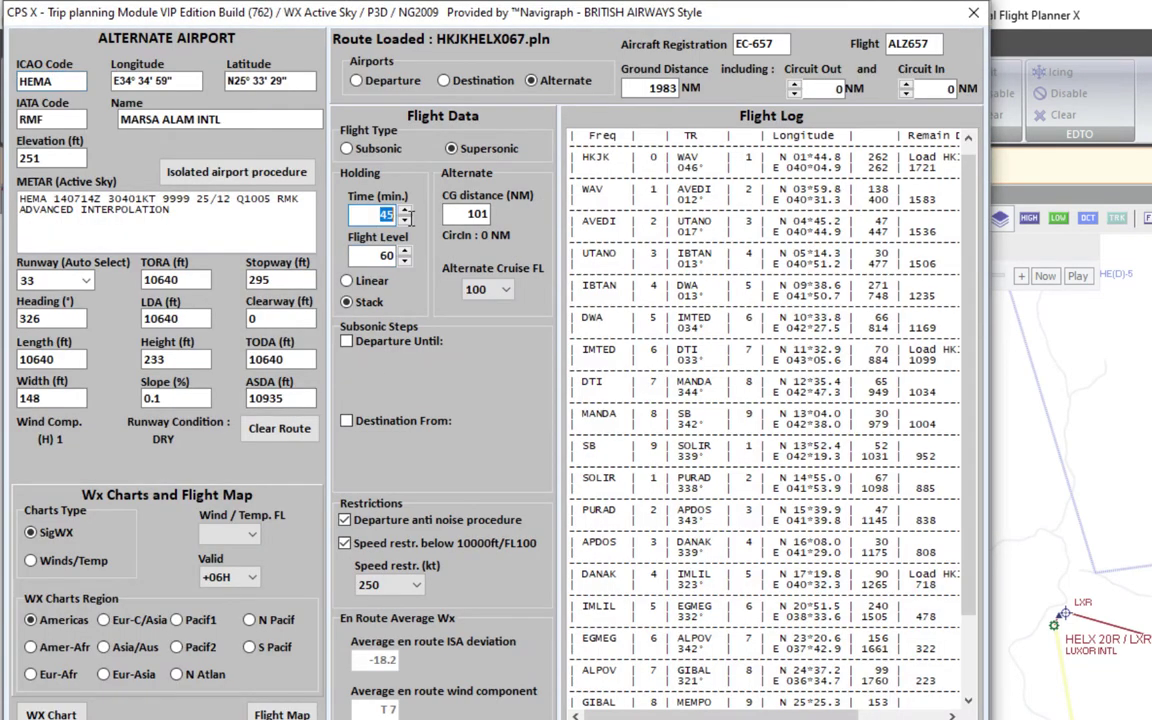
{"action": "type", "text": "40"}
{"action": "double_click", "coordinate": [370, 255]}
{"action": "type", "text": "81"}
{"action": "scroll", "coordinate": [370, 255], "scroll_direction": "up", "scroll_amount": 6}
{"action": "scroll", "coordinate": [370, 255], "scroll_direction": "down", "scroll_amount": 2}
{"action": "scroll", "coordinate": [368, 255], "scroll_direction": "down", "scroll_amount": 10}
{"action": "scroll", "coordinate": [368, 254], "scroll_direction": "down", "scroll_amount": 6}
{"action": "scroll", "coordinate": [368, 254], "scroll_direction": "down", "scroll_amount": 6}
{"action": "scroll", "coordinate": [358, 255], "scroll_direction": "down", "scroll_amount": 5}
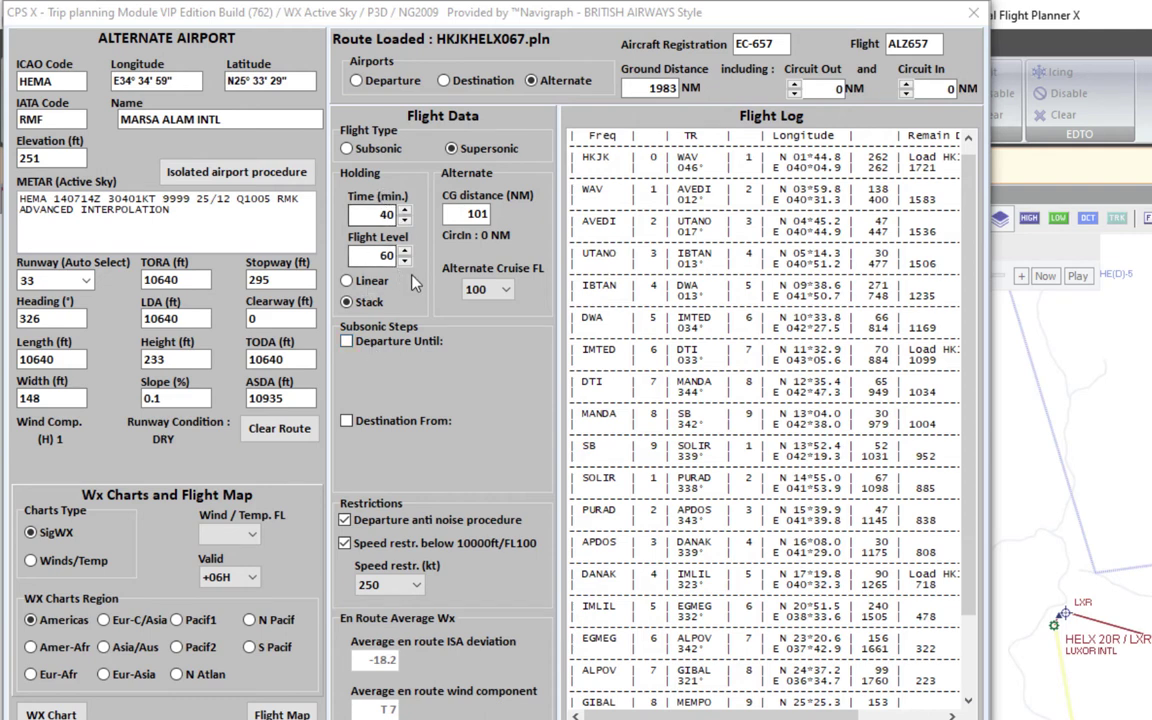
Change the holding to Linear at flight level 120 and set the holding time to 39 minutes
{"action": "left_click", "coordinate": [373, 281]}
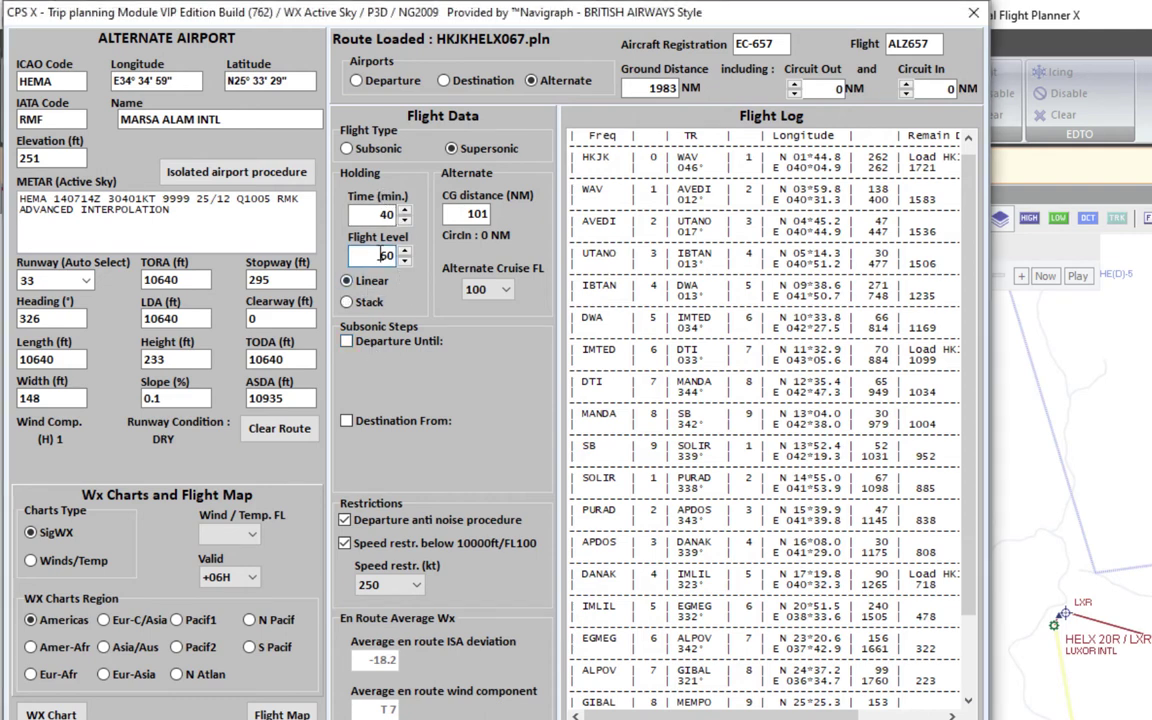
{"action": "scroll", "coordinate": [379, 256], "scroll_direction": "up", "scroll_amount": 8}
{"action": "scroll", "coordinate": [381, 256], "scroll_direction": "up", "scroll_amount": 5}
{"action": "scroll", "coordinate": [381, 256], "scroll_direction": "up", "scroll_amount": 7}
{"action": "scroll", "coordinate": [379, 214], "scroll_direction": "down", "scroll_amount": 2}
{"action": "scroll", "coordinate": [379, 214], "scroll_direction": "down", "scroll_amount": 1}
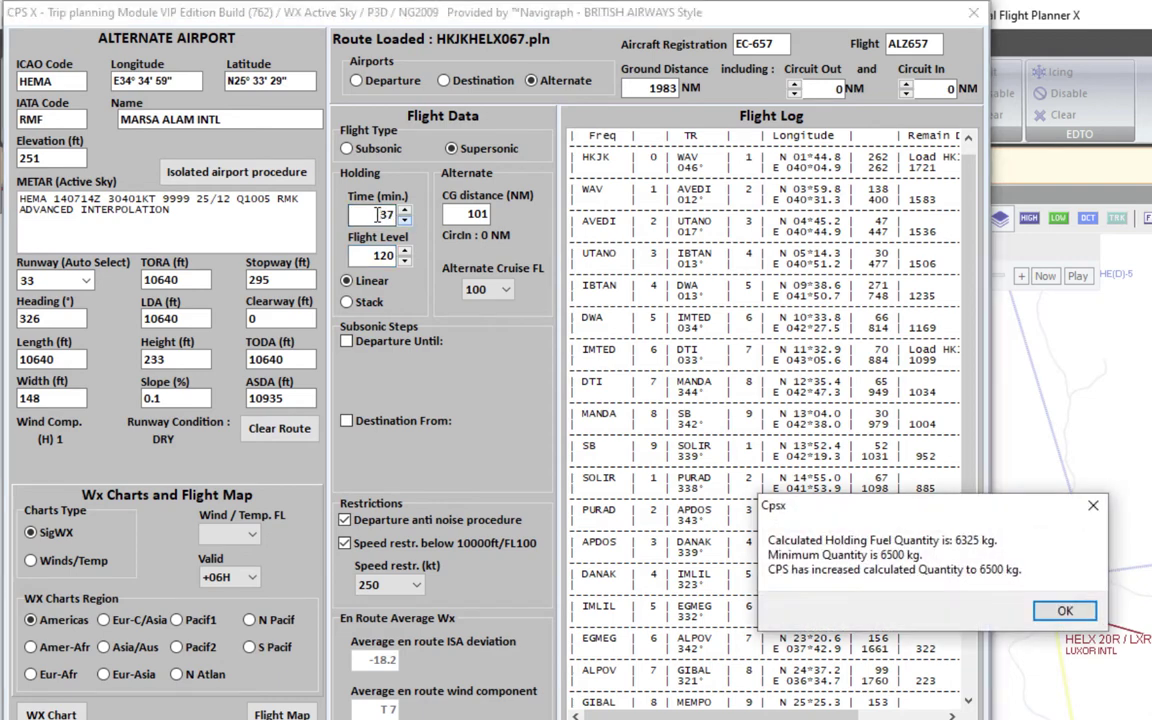
{"action": "left_click_drag", "start_coordinate": [824, 463], "coordinate": [421, 299]}
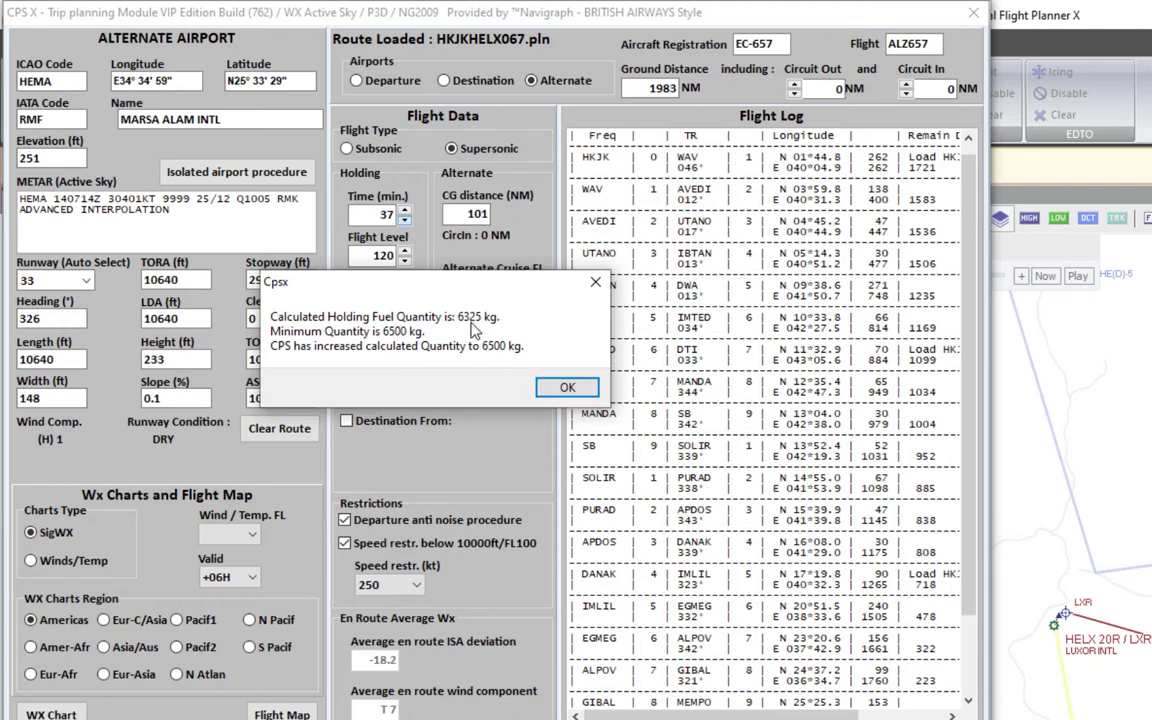
{"action": "left_click", "coordinate": [567, 388]}
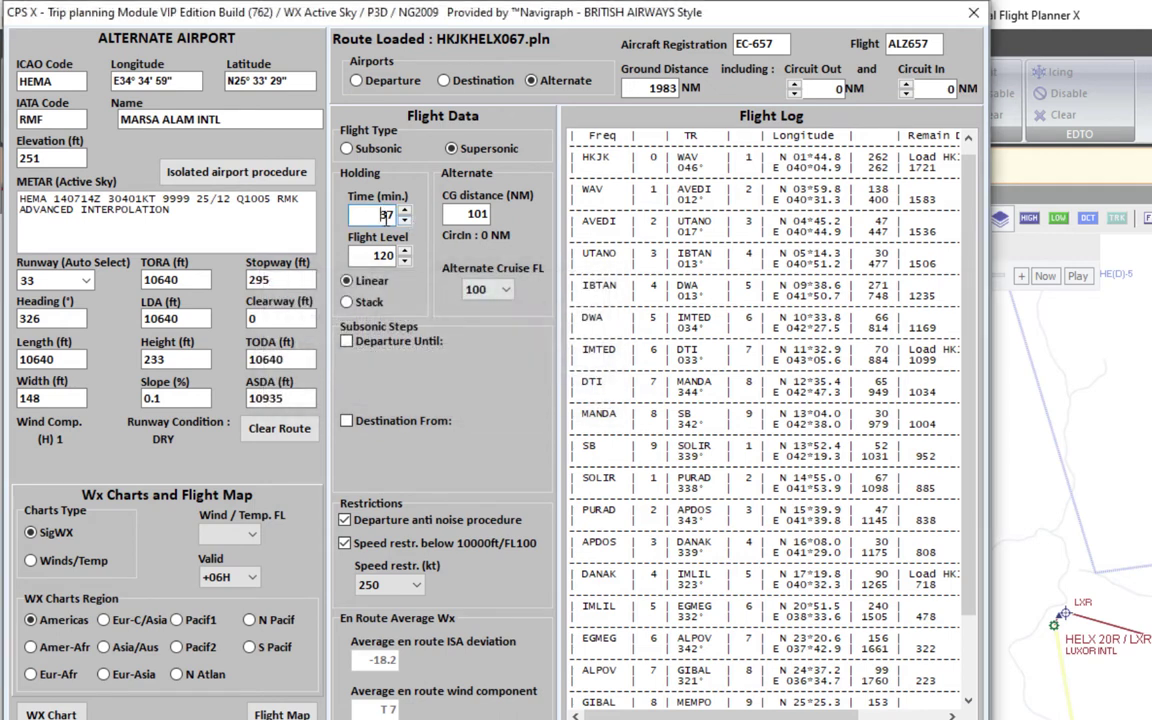
{"action": "key", "text": "Up"}
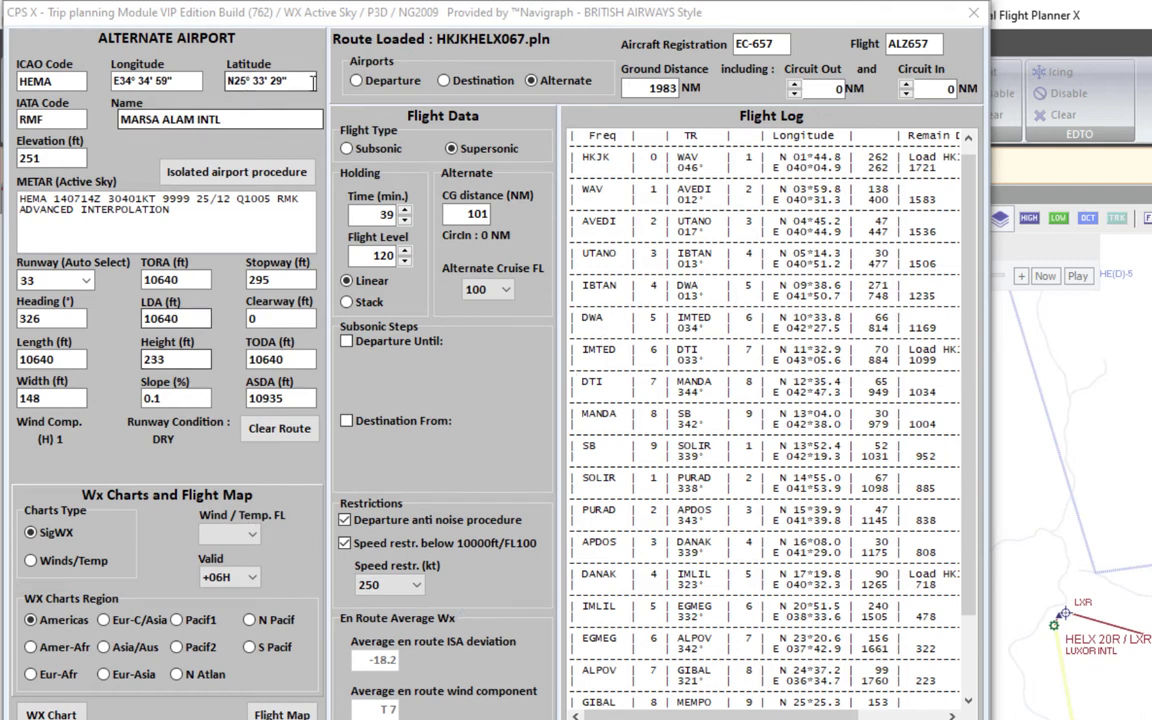
Show the departure airport HKJK and select runway 06 for take-off
{"action": "left_click", "coordinate": [362, 82]}
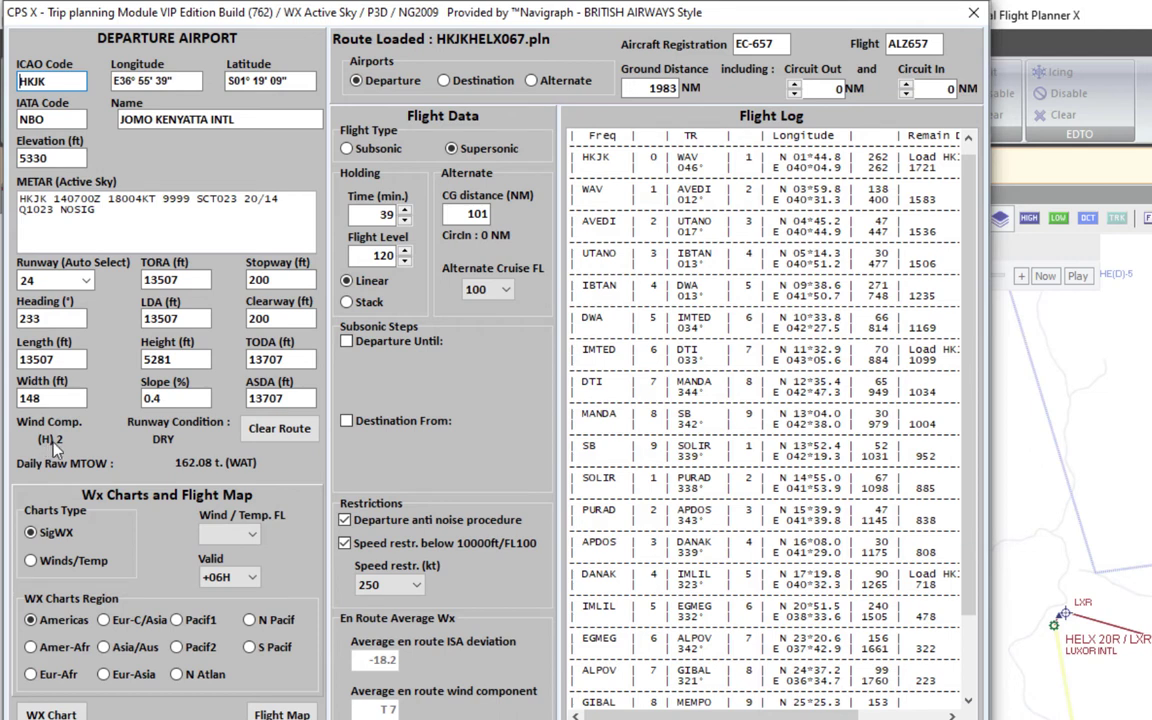
{"action": "left_click", "coordinate": [75, 281]}
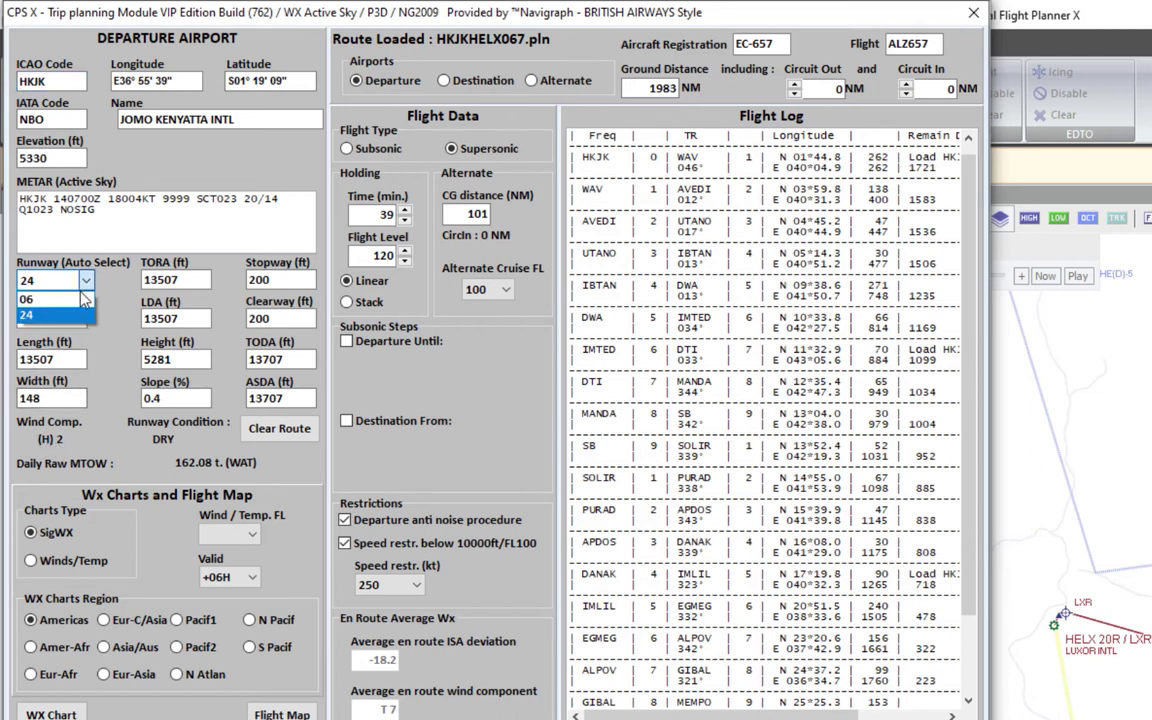
{"action": "left_click", "coordinate": [71, 300]}
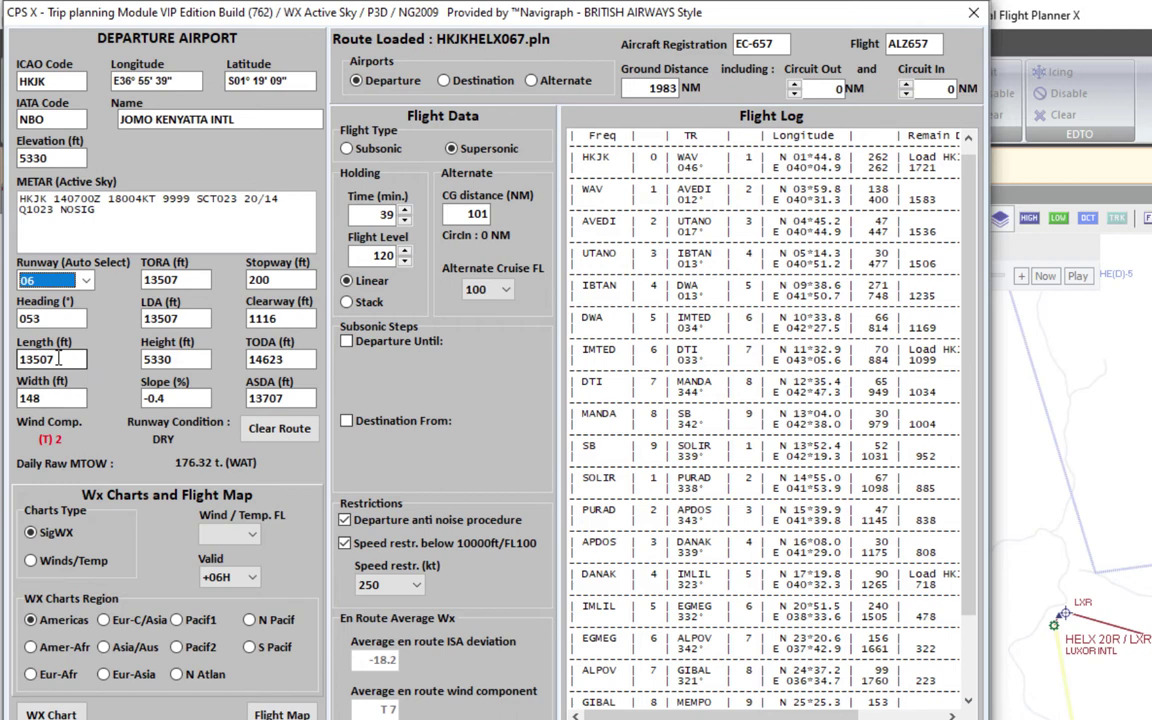
Check the HKJK elevation and the runway length, clearway and TODA for the selected runway
{"action": "left_click", "coordinate": [38, 158]}
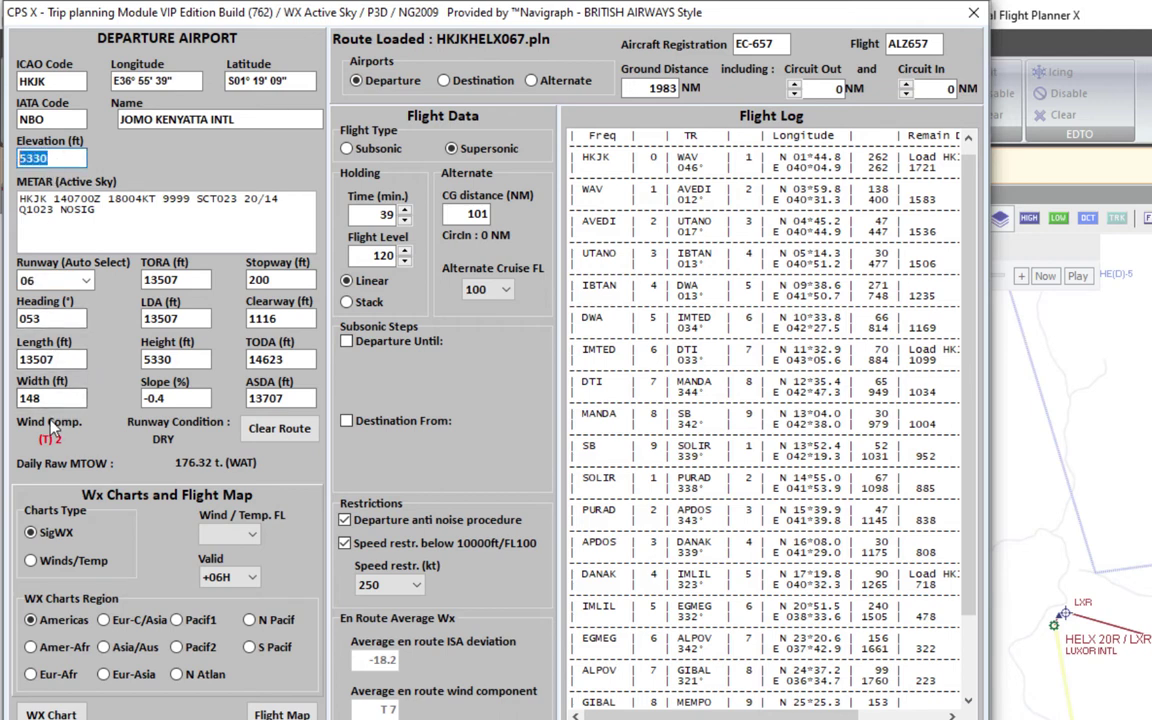
{"action": "left_click", "coordinate": [60, 359]}
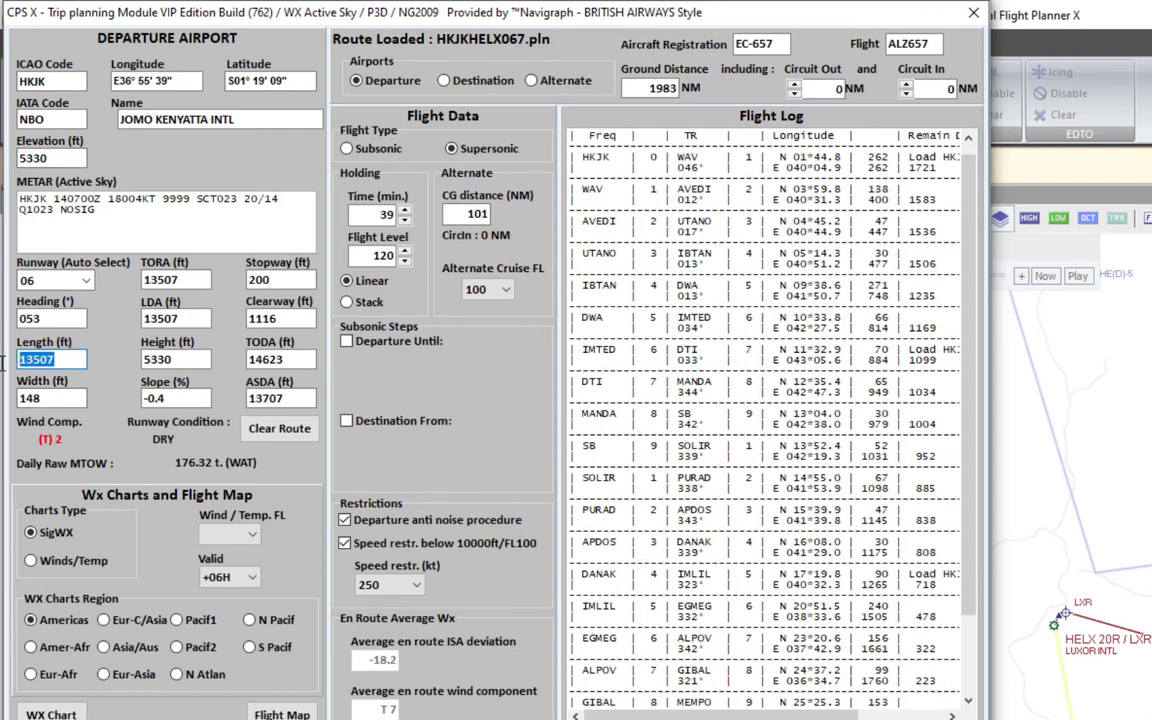
{"action": "left_click", "coordinate": [293, 364]}
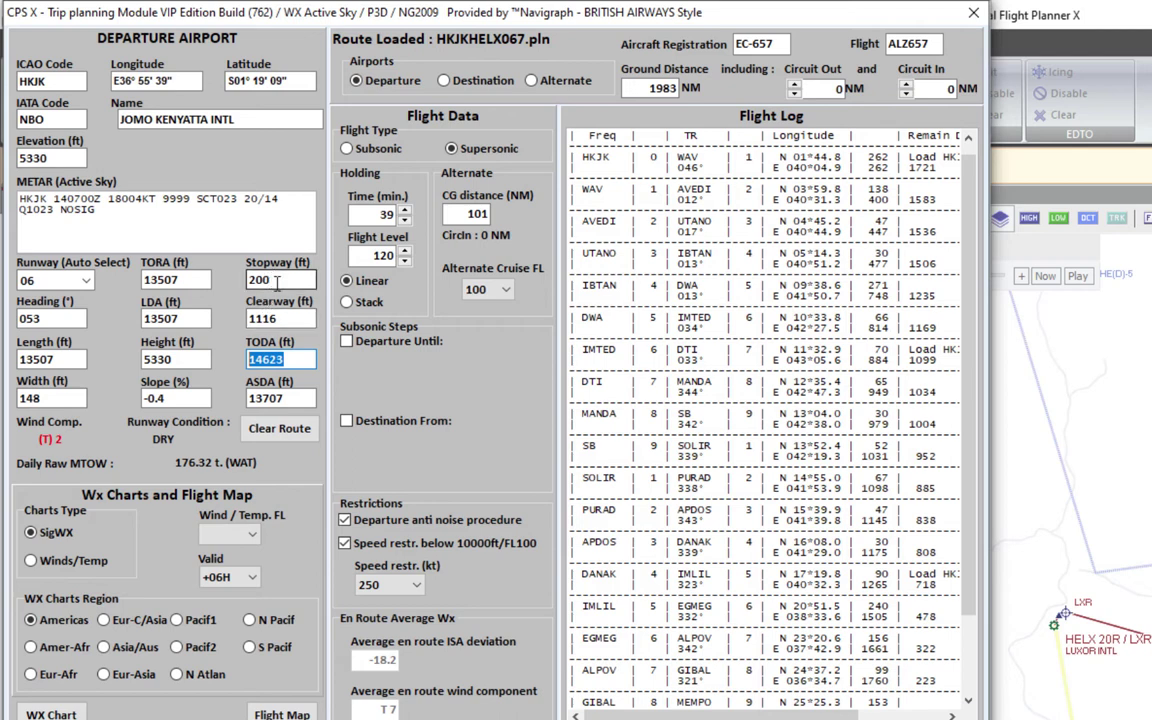
{"action": "left_click", "coordinate": [281, 318]}
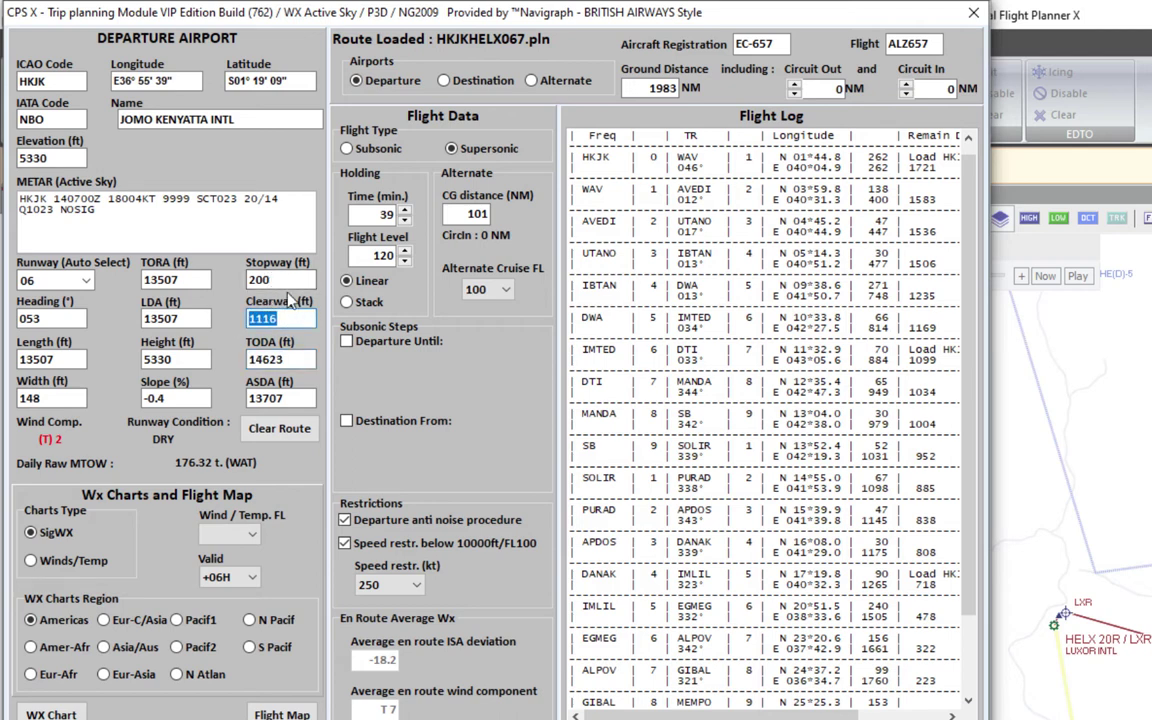
{"action": "left_click", "coordinate": [296, 364]}
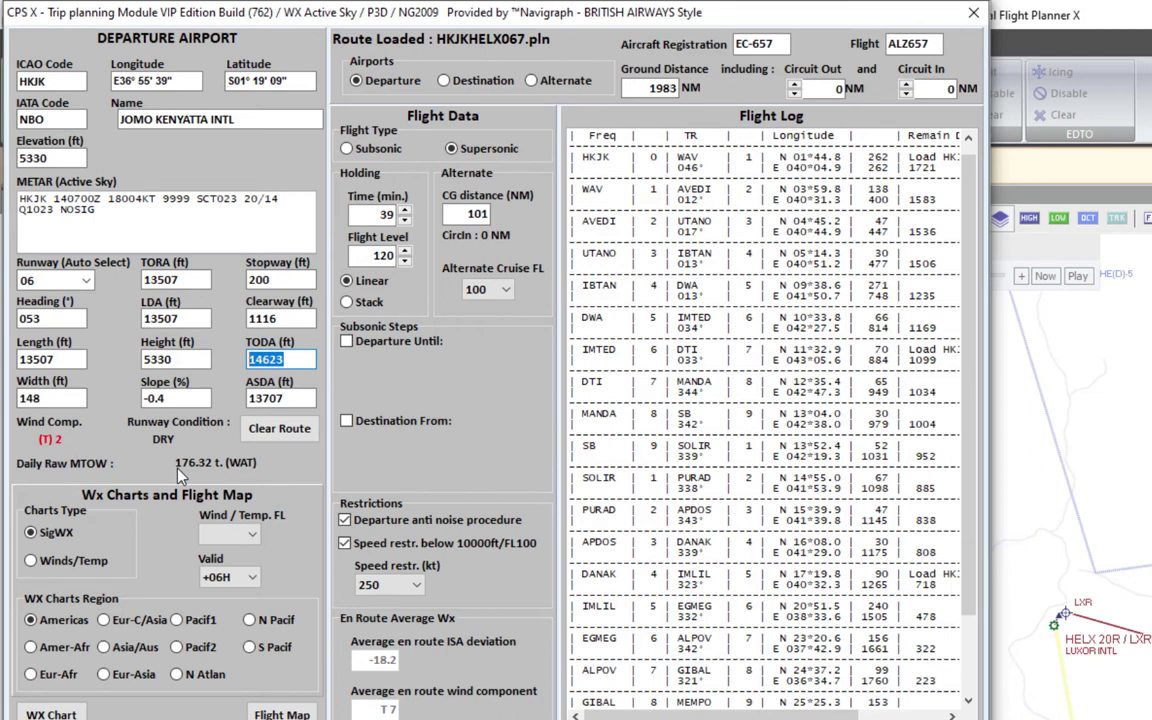
Compare the Daily Raw MTOW for HKJK take-offs from runways 24 and 06 by alternating between them
{"action": "left_click", "coordinate": [66, 280]}
{"action": "left_click", "coordinate": [73, 311]}
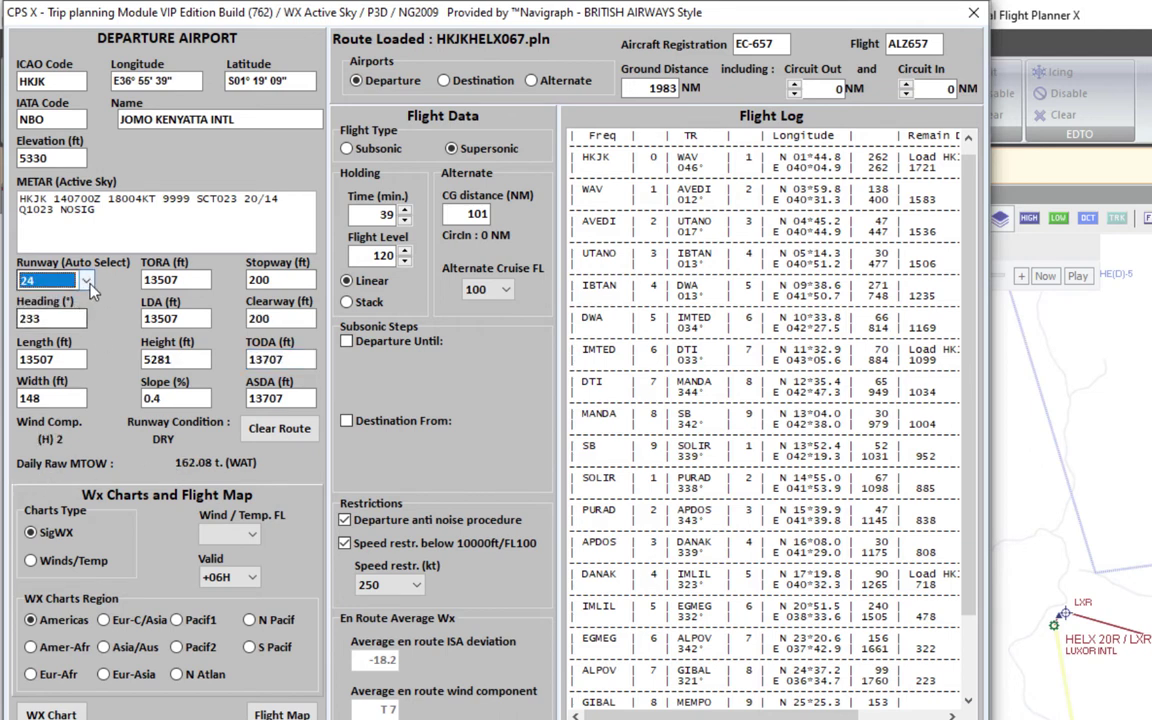
{"action": "left_click", "coordinate": [62, 280]}
{"action": "left_click", "coordinate": [73, 311]}
{"action": "key", "text": "Up"}
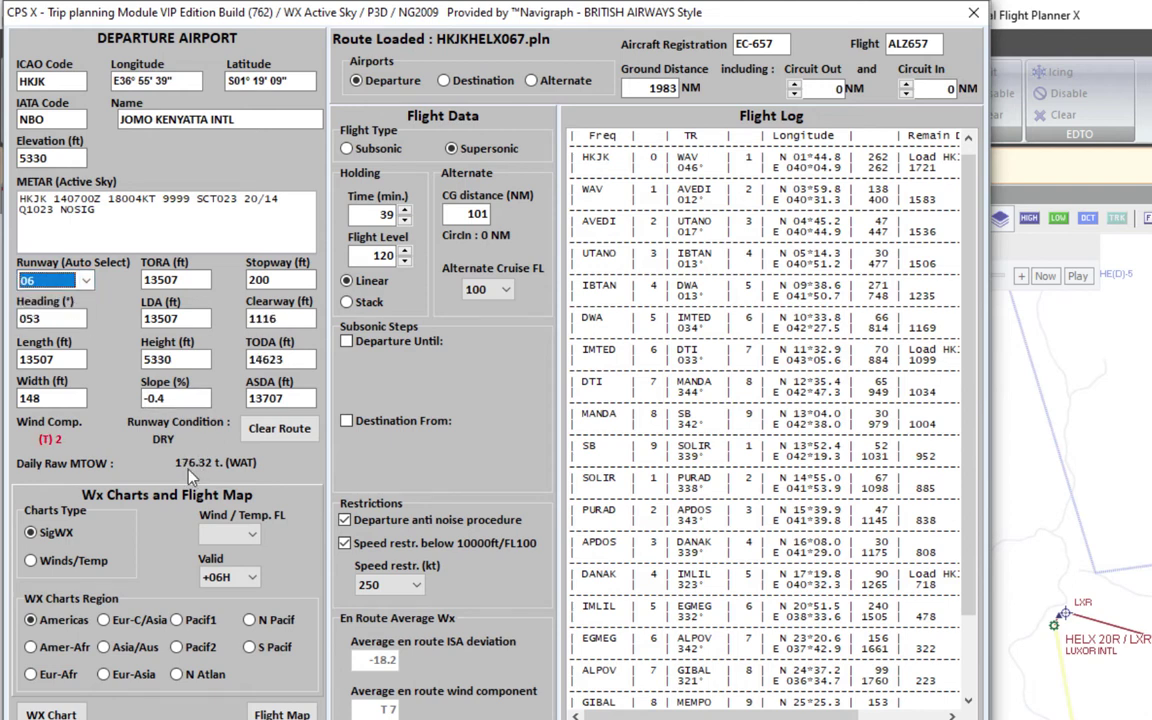
{"action": "left_click", "coordinate": [80, 283]}
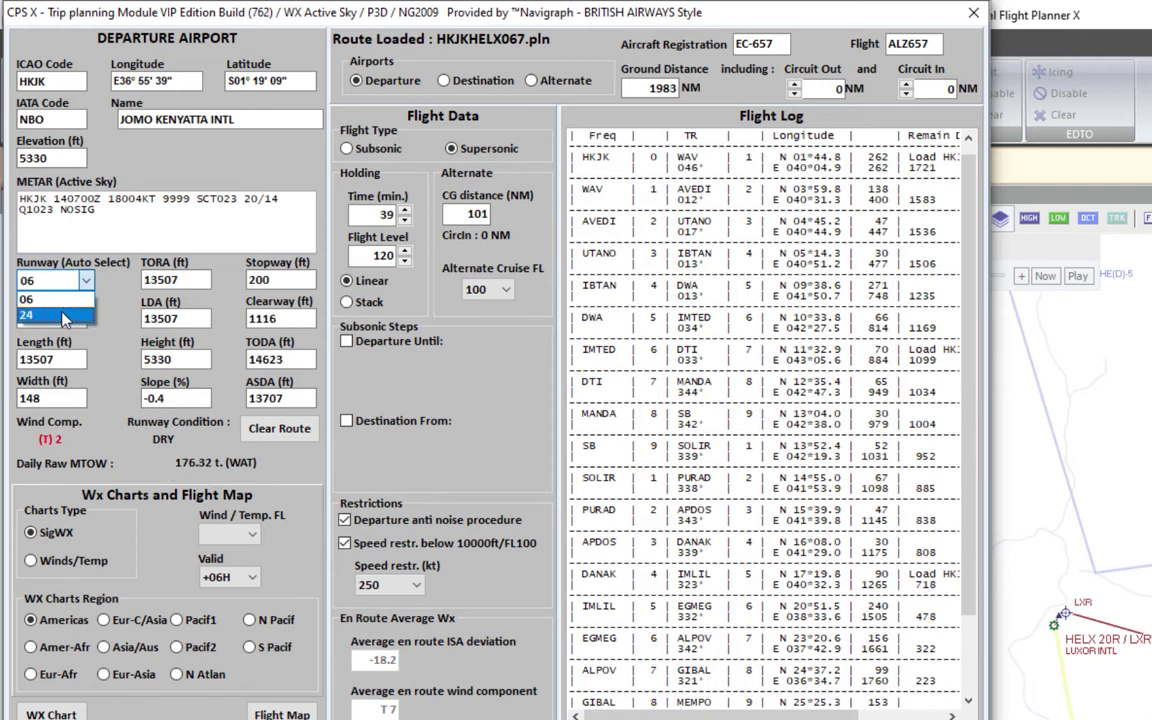
{"action": "left_click", "coordinate": [70, 311]}
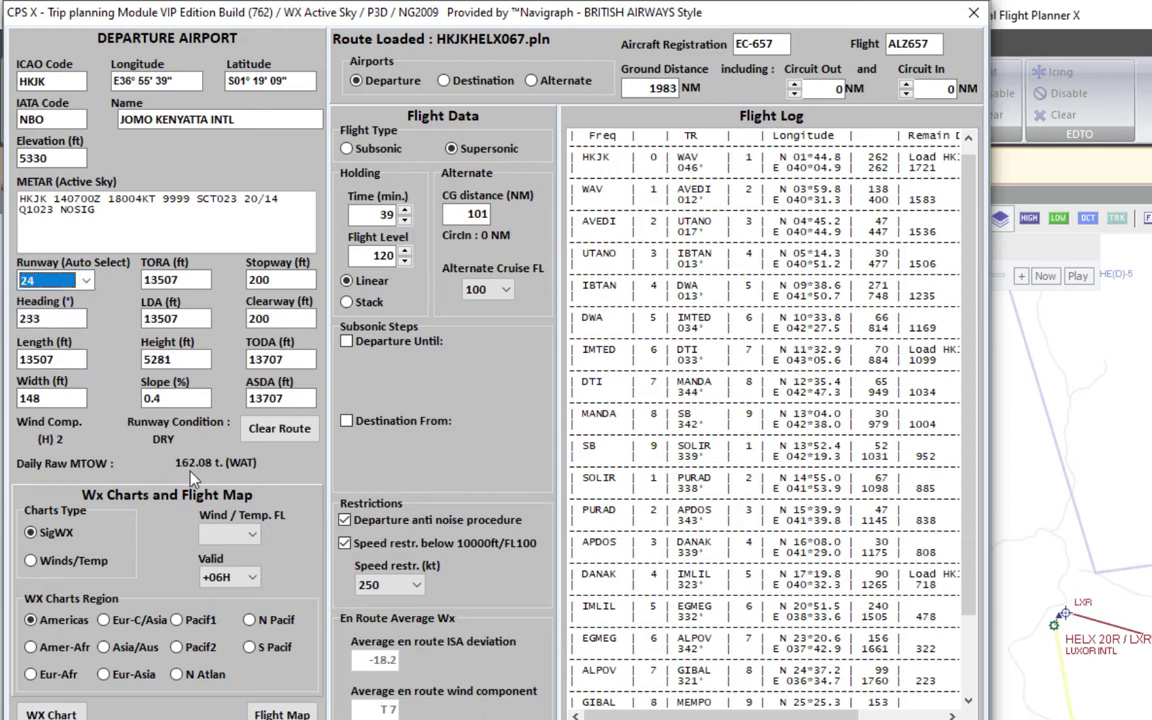
{"action": "left_click", "coordinate": [50, 280]}
{"action": "left_click", "coordinate": [50, 300]}
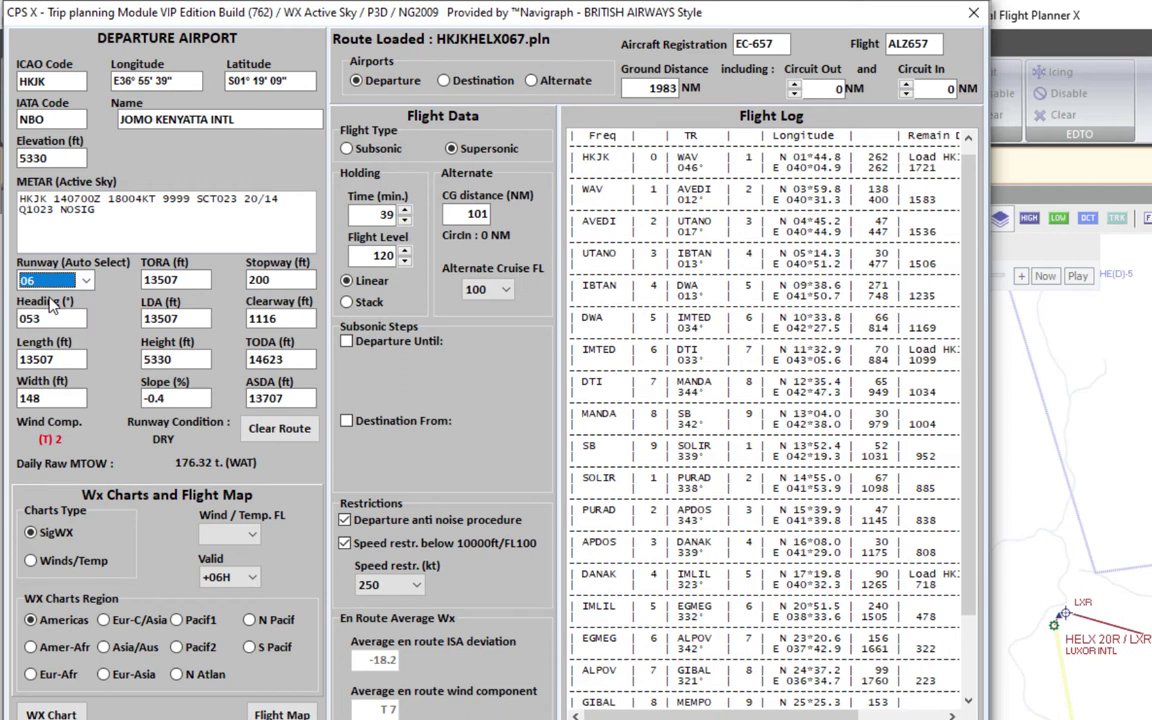
Alternate the departure runway between 24 and 06 again, ending on runway 24, and check its clearway
{"action": "left_click", "coordinate": [52, 280]}
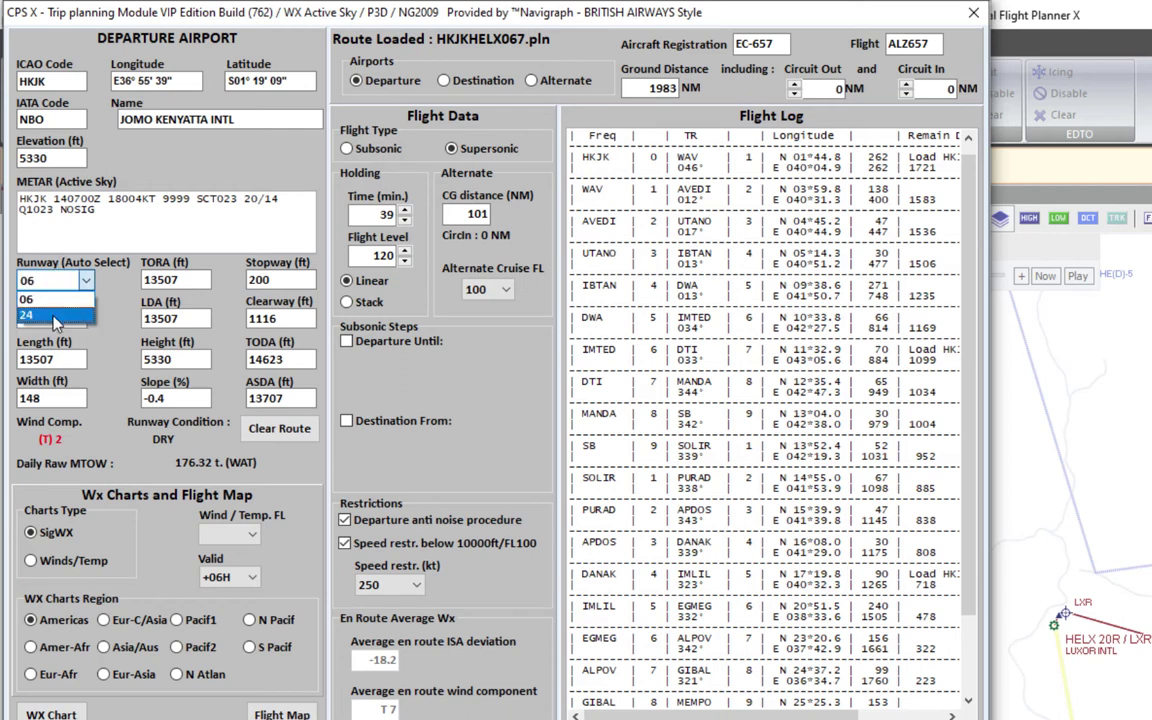
{"action": "left_click", "coordinate": [54, 310]}
{"action": "left_click", "coordinate": [57, 282]}
{"action": "left_click", "coordinate": [56, 300]}
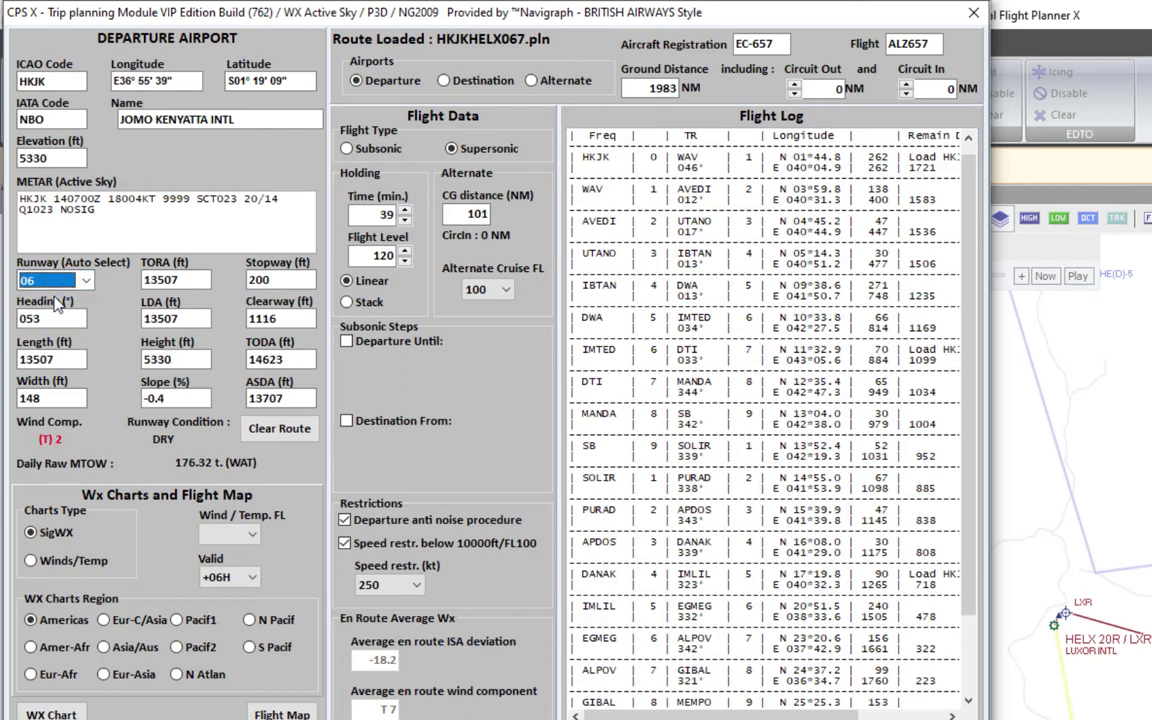
{"action": "left_click", "coordinate": [55, 281]}
{"action": "left_click", "coordinate": [50, 303]}
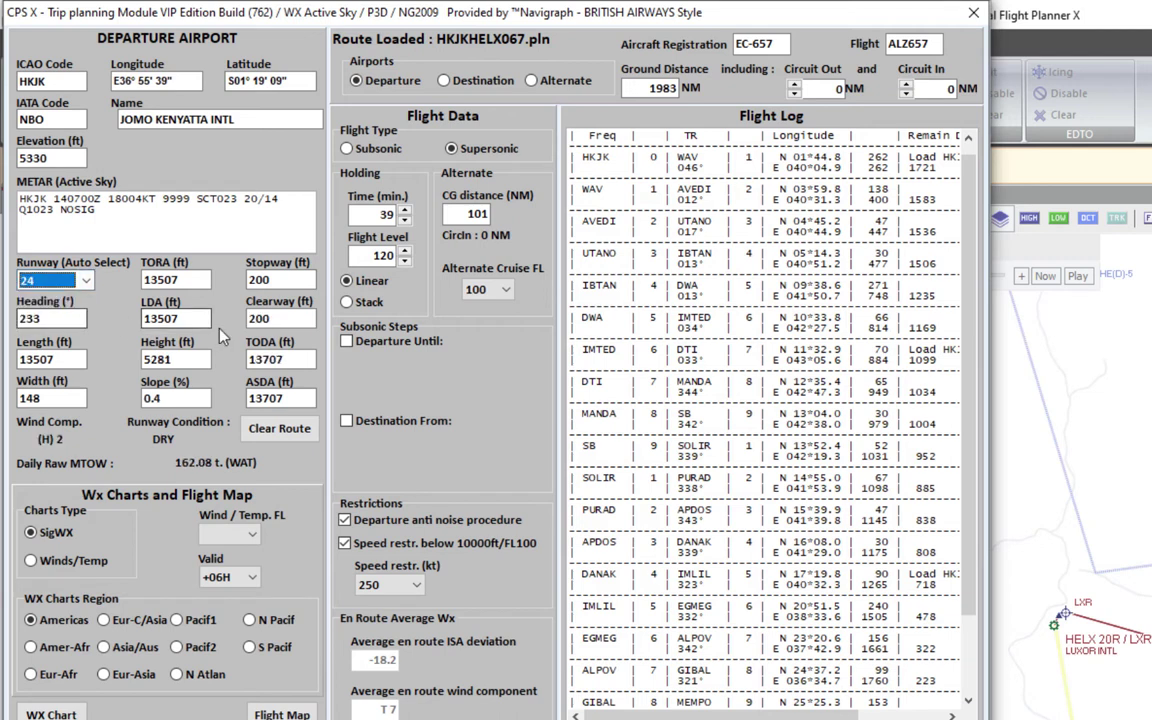
{"action": "left_click", "coordinate": [253, 318]}
{"action": "left_click_drag", "start_coordinate": [253, 318], "coordinate": [267, 322]}
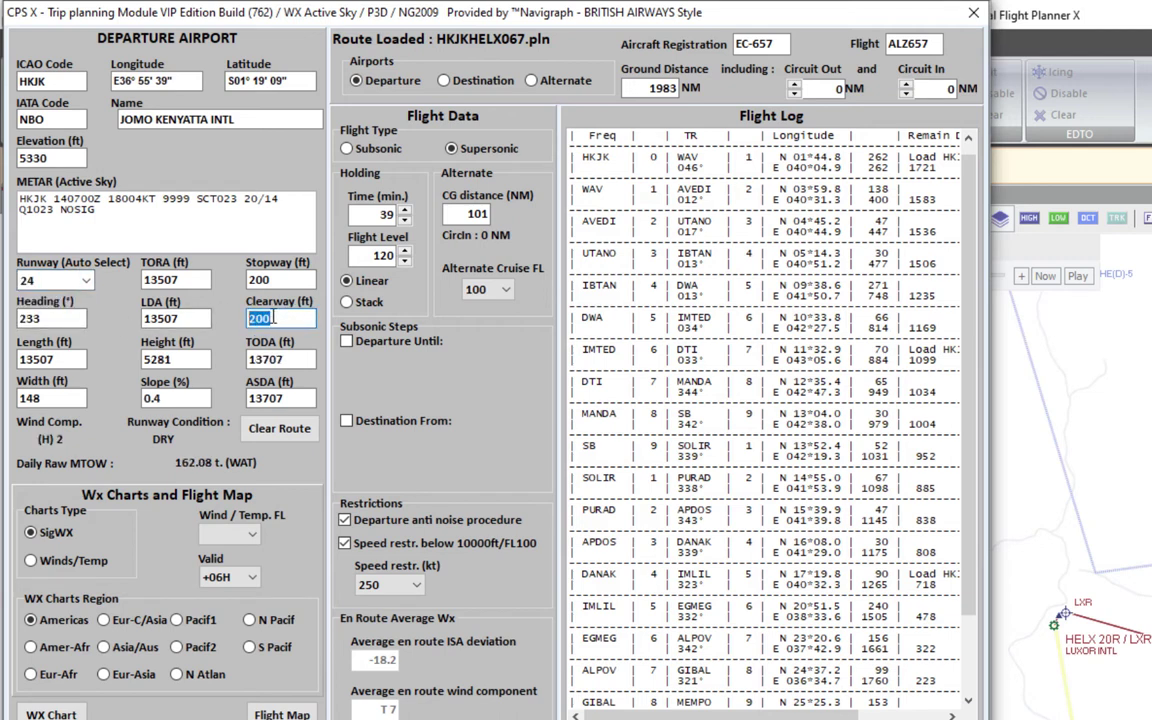
Set the departure runway back to 06 and check its TODA
{"action": "left_click", "coordinate": [60, 281]}
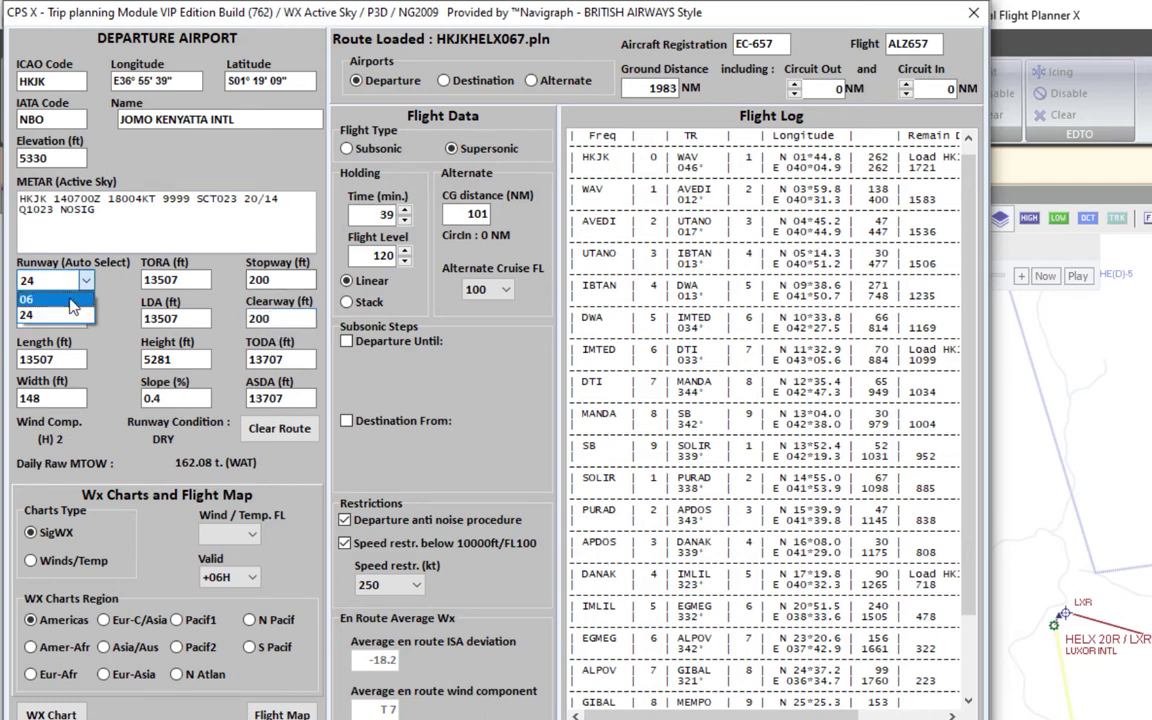
{"action": "left_click", "coordinate": [50, 302]}
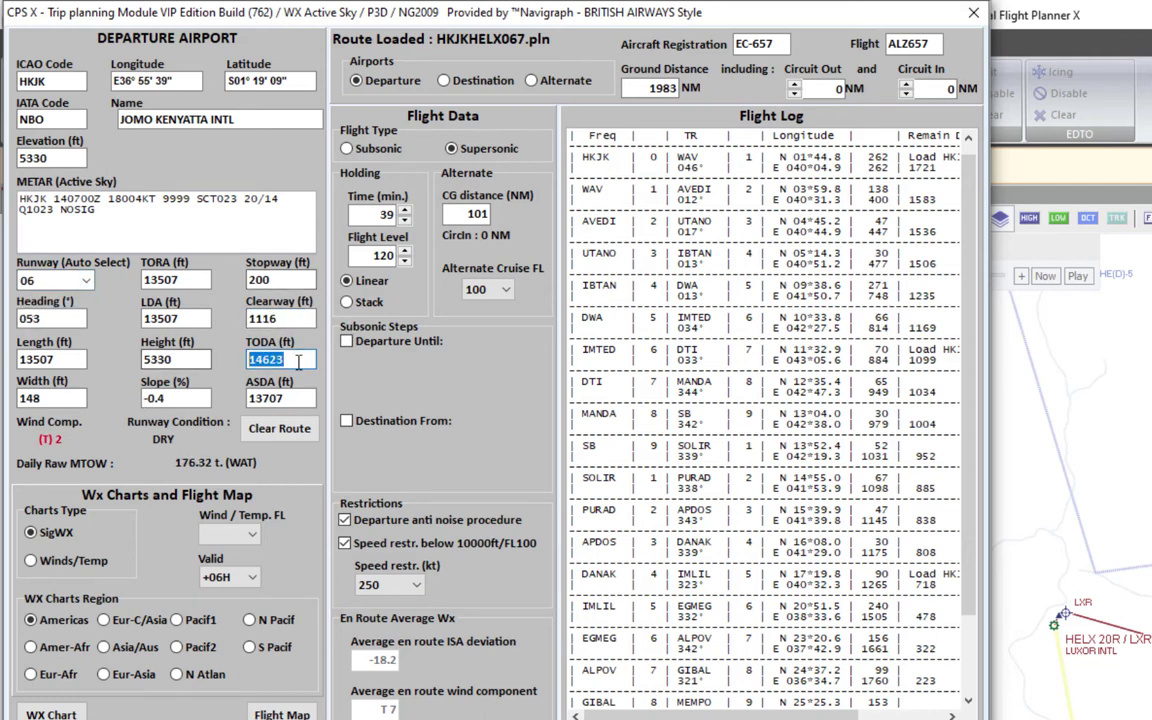
{"action": "left_click_drag", "start_coordinate": [250, 360], "coordinate": [289, 360]}
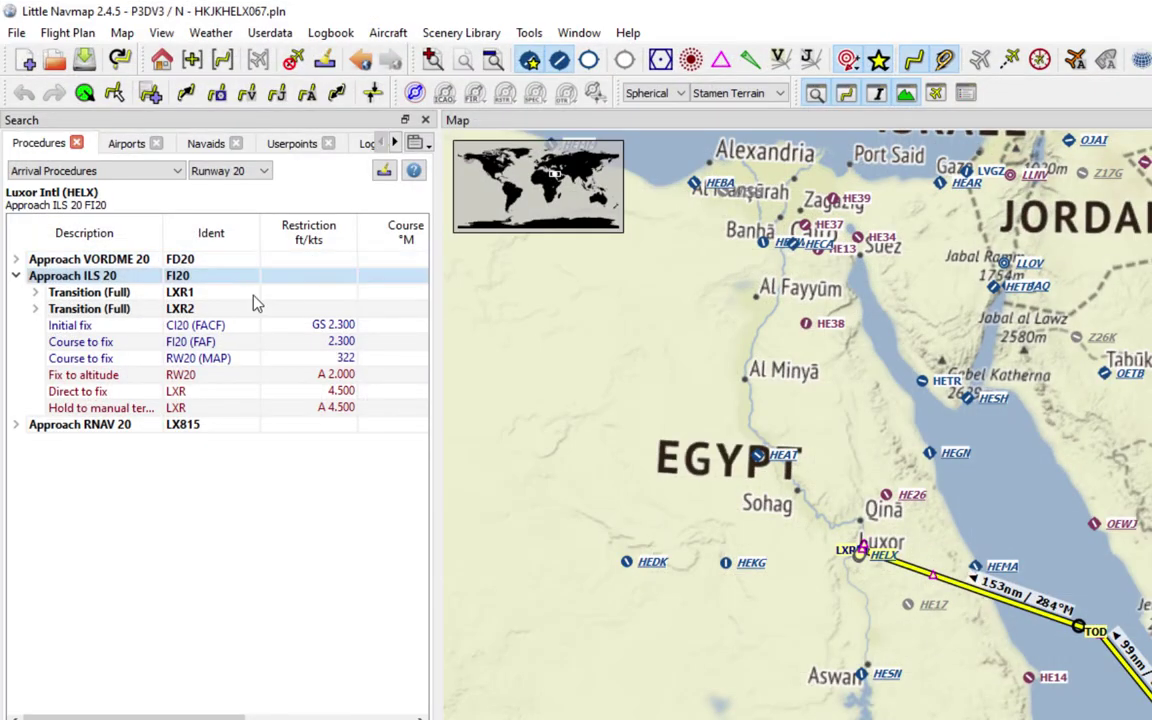
Switch to Little Navmap, show the flight plan and centre the map on the departure airport HKJK
{"action": "key", "text": "alt+1"}
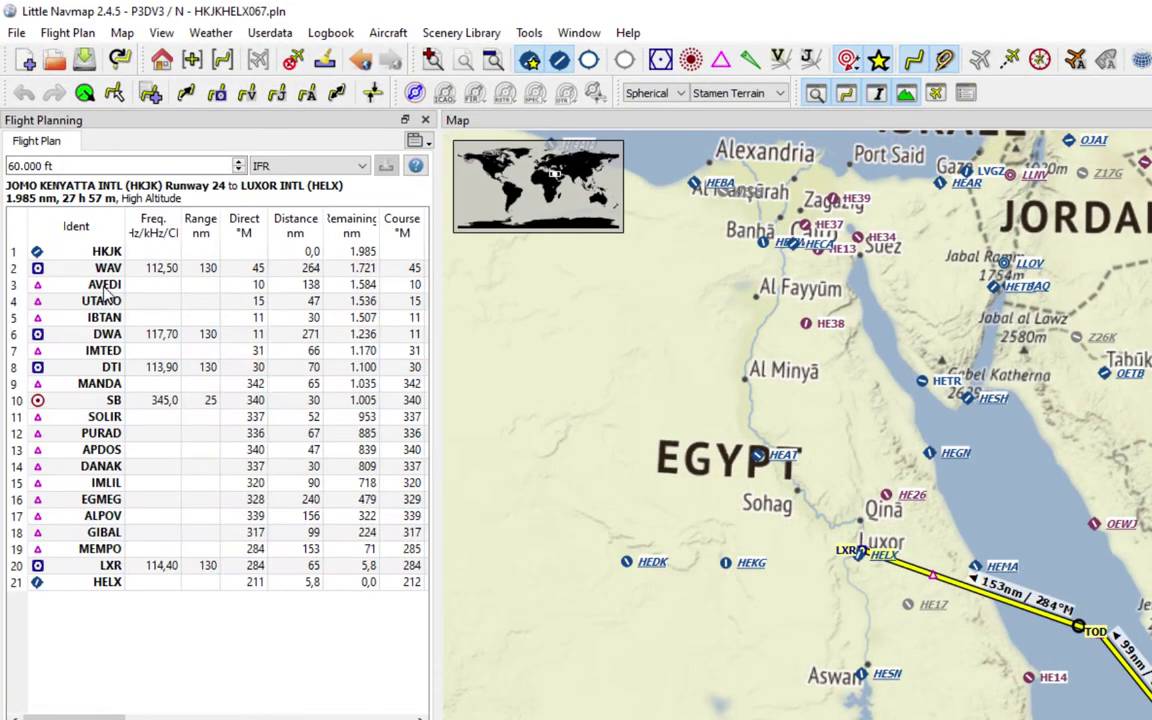
{"action": "double_click", "coordinate": [110, 251]}
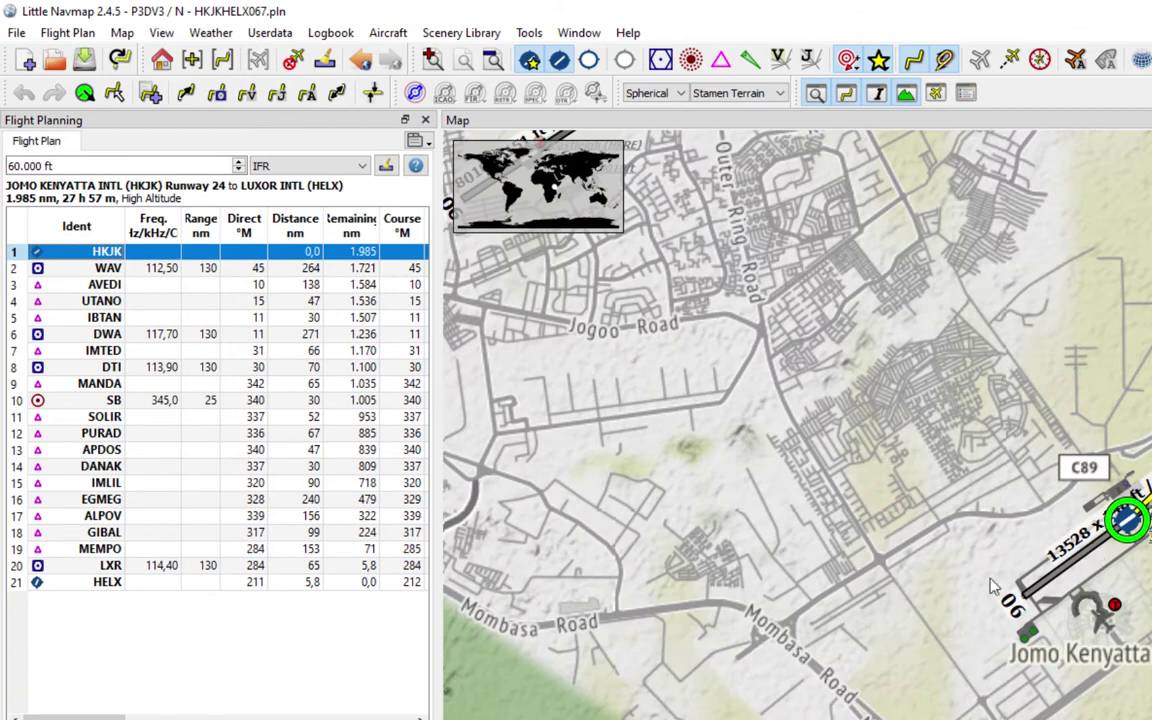
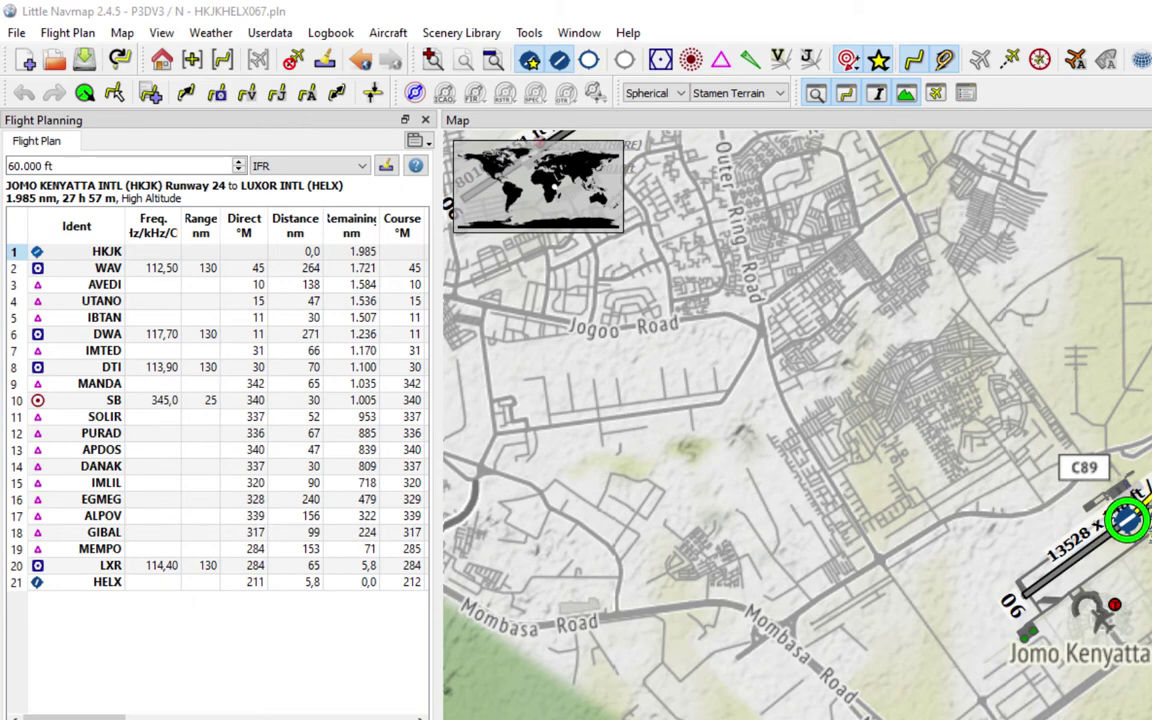
{"action": "scroll", "coordinate": [951, 451], "scroll_direction": "down", "scroll_amount": 3}
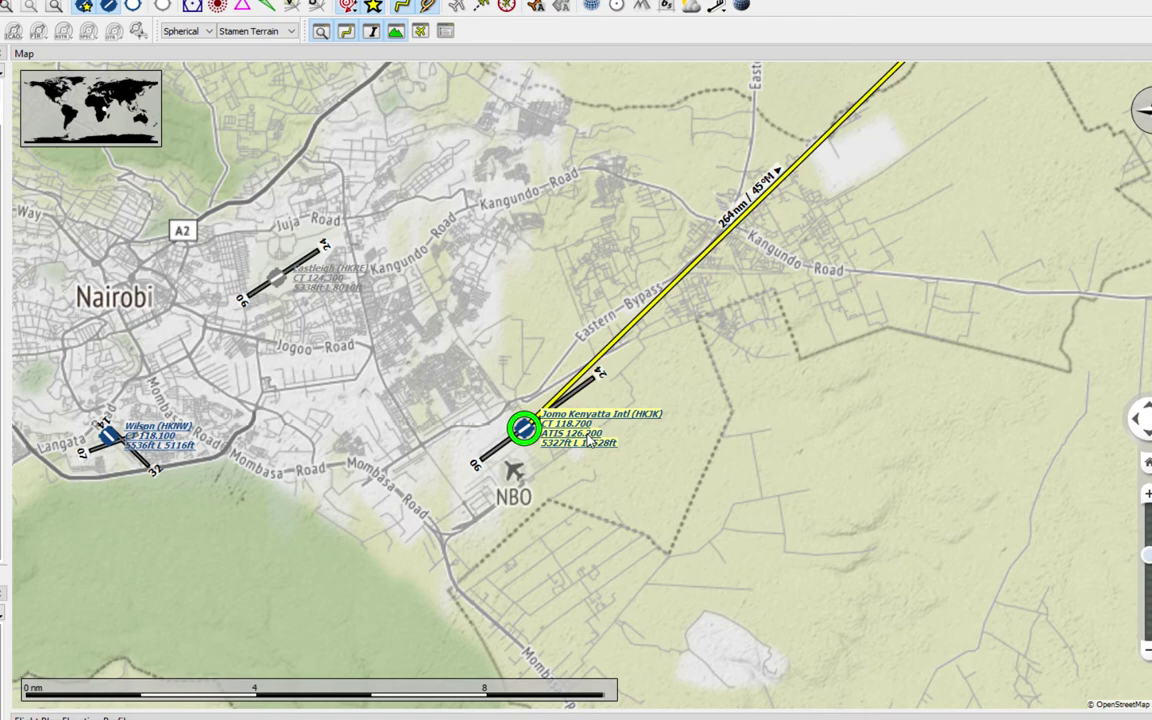
{"action": "scroll", "coordinate": [588, 442], "scroll_direction": "up", "scroll_amount": 2}
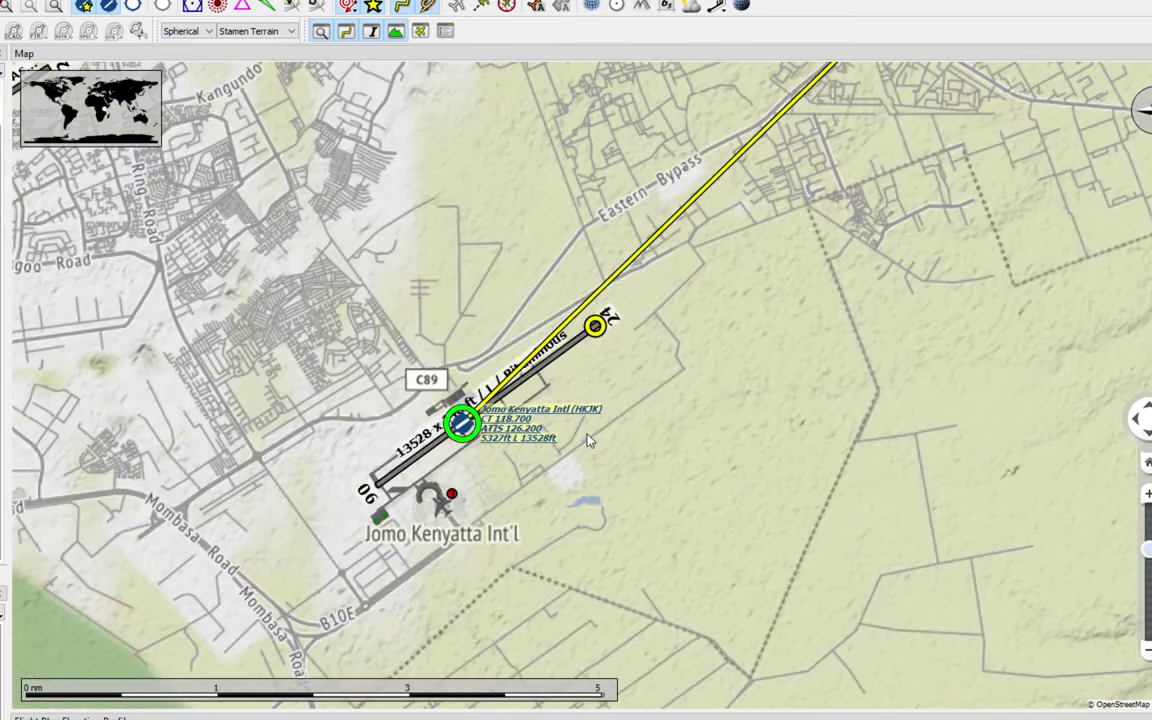
{"action": "scroll", "coordinate": [588, 442], "scroll_direction": "up", "scroll_amount": 2}
{"action": "scroll", "coordinate": [575, 443], "scroll_direction": "down", "scroll_amount": 2}
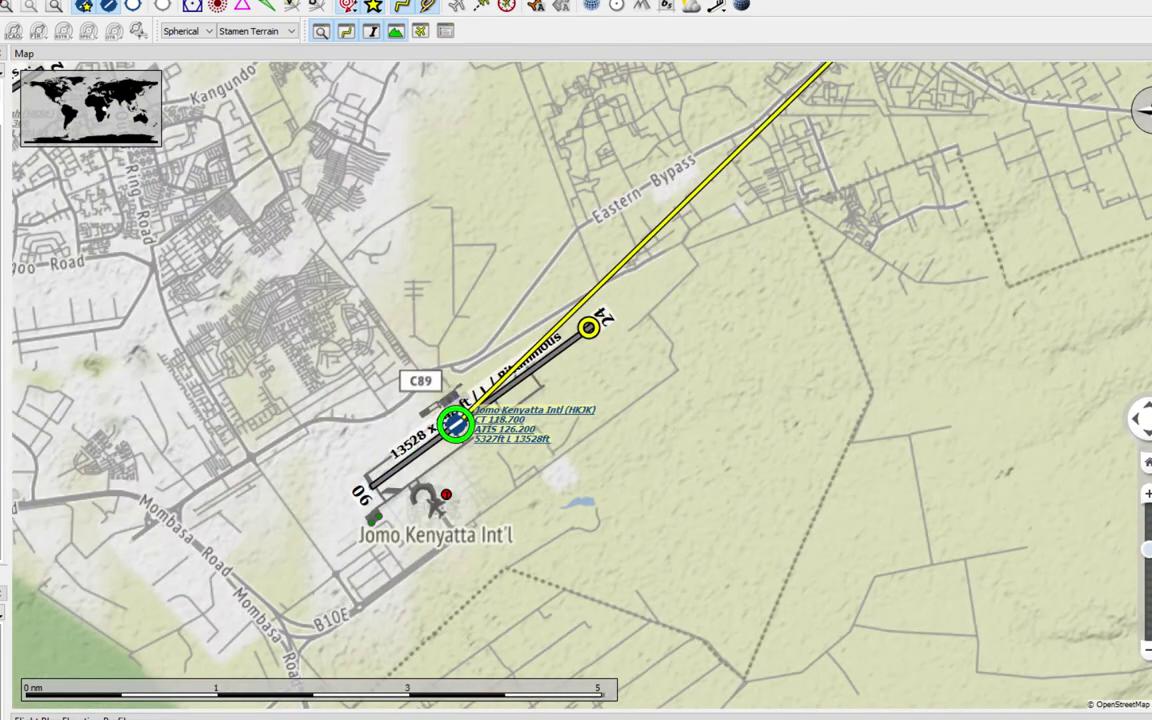
Change the map theme to OpenTopoMap and view the area southwest of HKJK
{"action": "left_click", "coordinate": [248, 31]}
{"action": "left_click", "coordinate": [248, 55]}
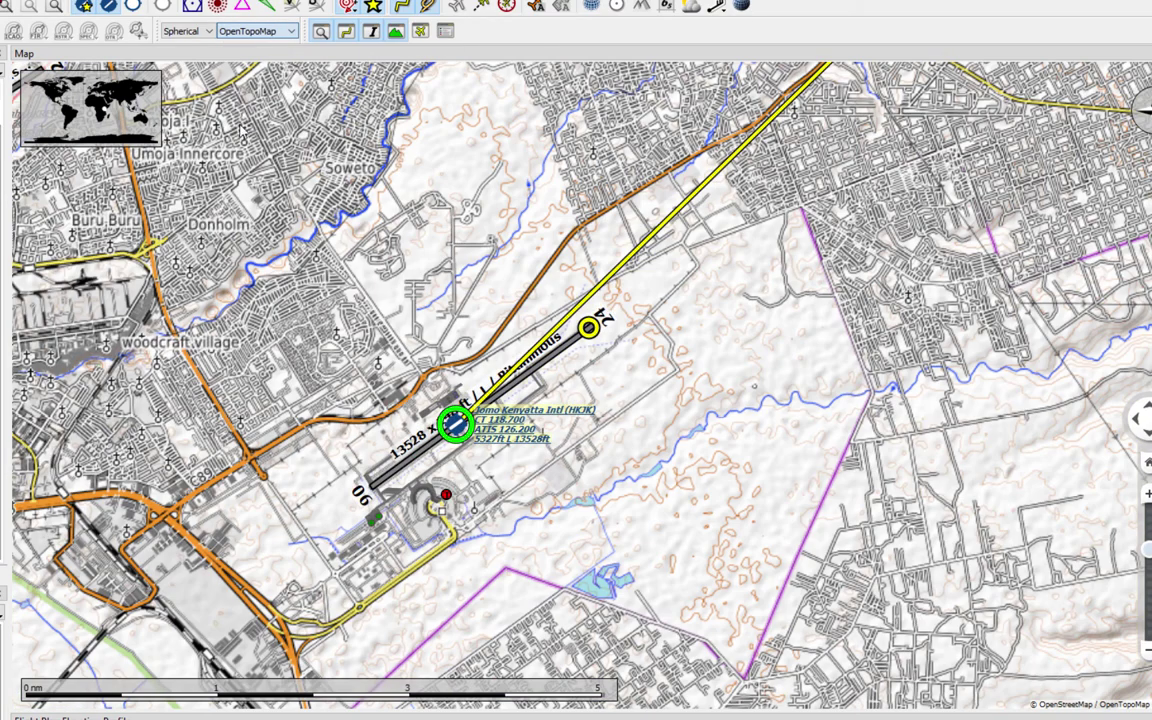
{"action": "left_click_drag", "start_coordinate": [358, 435], "coordinate": [748, 320]}
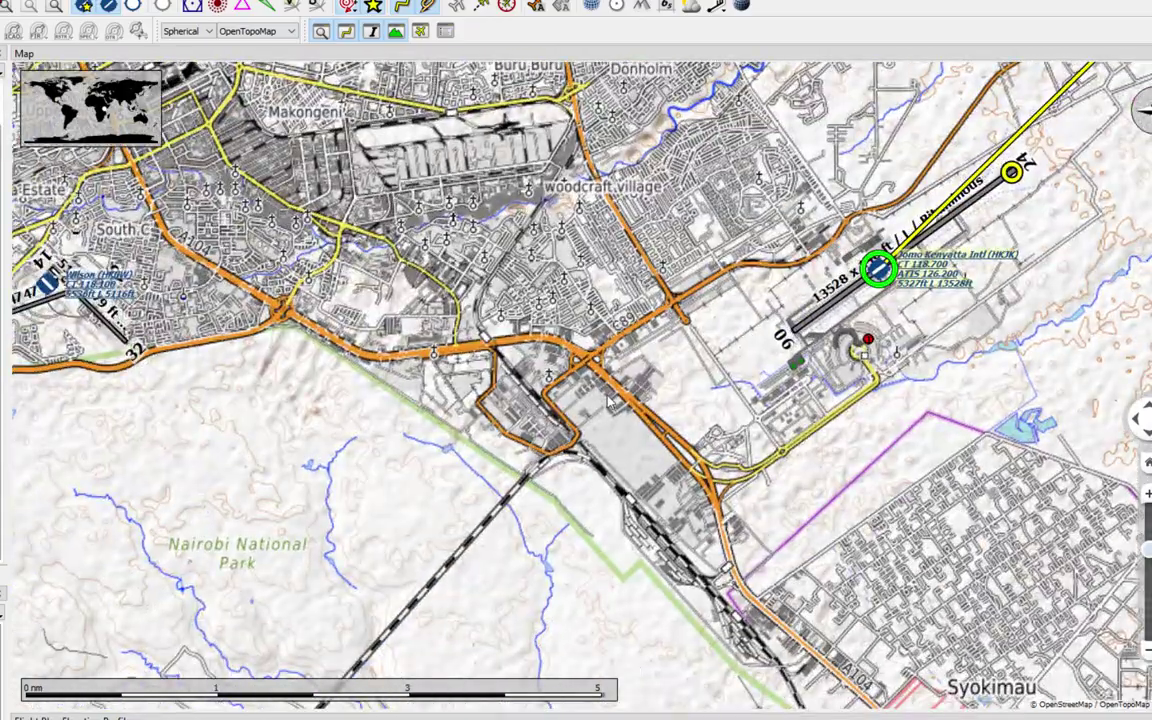
{"action": "scroll", "coordinate": [574, 412], "scroll_direction": "up", "scroll_amount": 3}
{"action": "scroll", "coordinate": [607, 412], "scroll_direction": "down", "scroll_amount": 3}
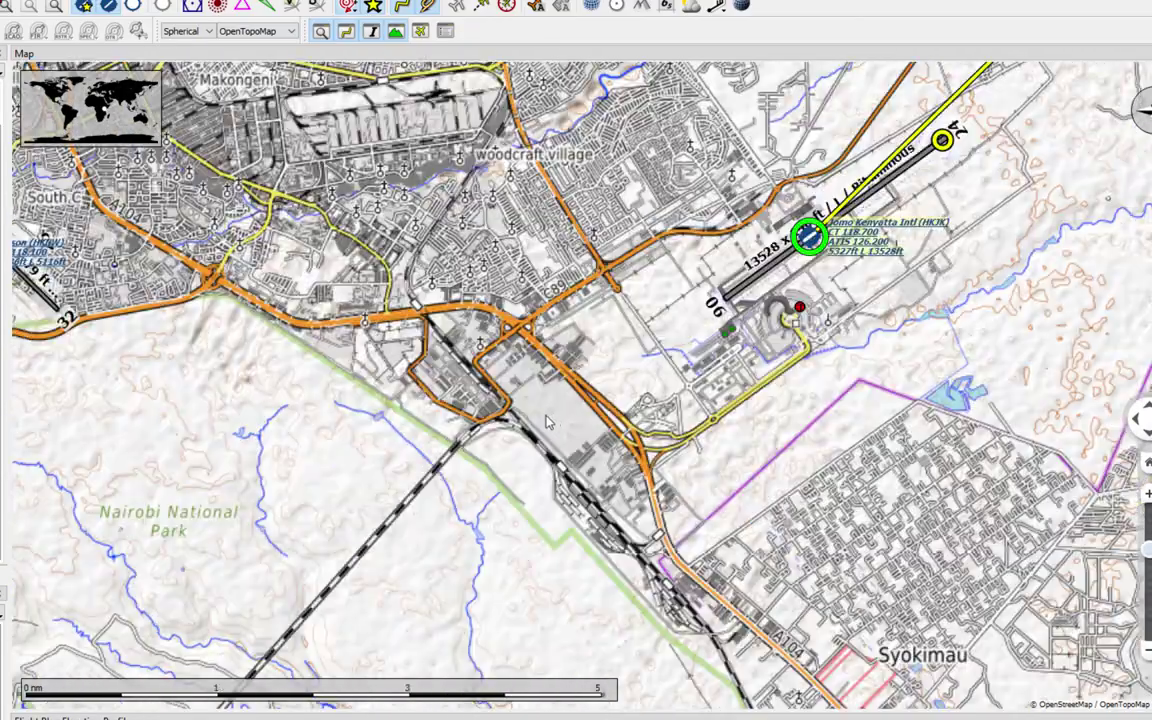
Examine the terrain around HKJK and beyond the runway 06 end, southwest past Nairobi National Park
{"action": "left_click_drag", "start_coordinate": [571, 334], "coordinate": [211, 367]}
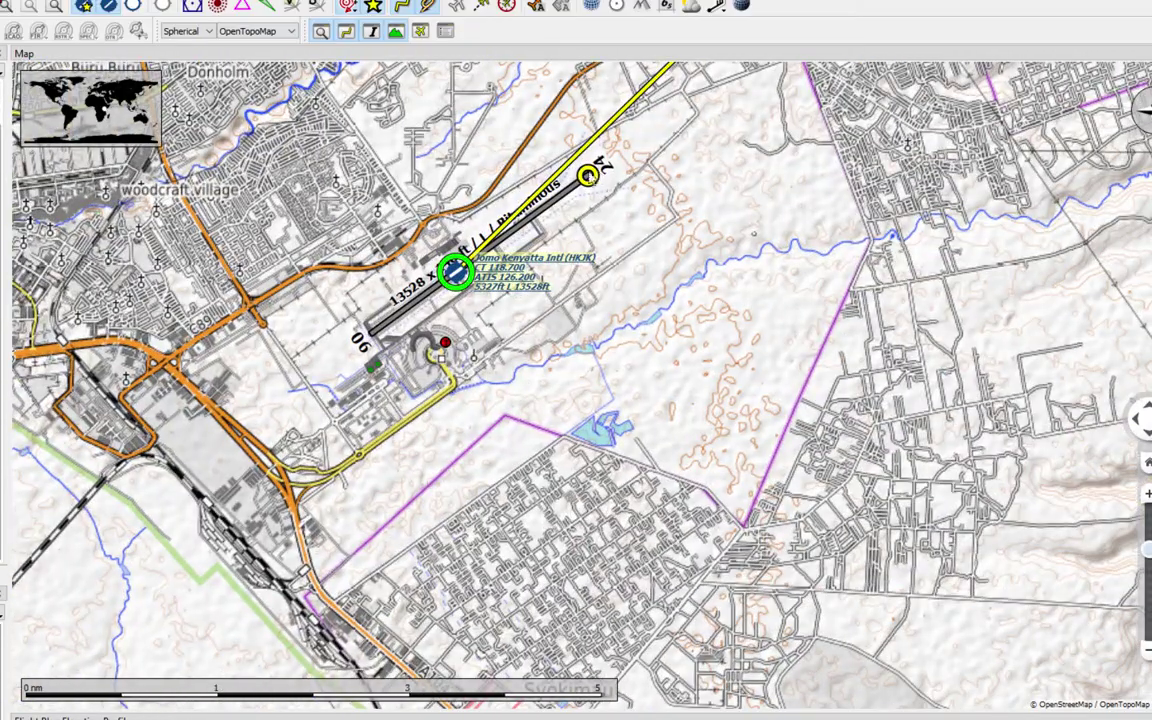
{"action": "left_click_drag", "start_coordinate": [308, 363], "coordinate": [563, 232]}
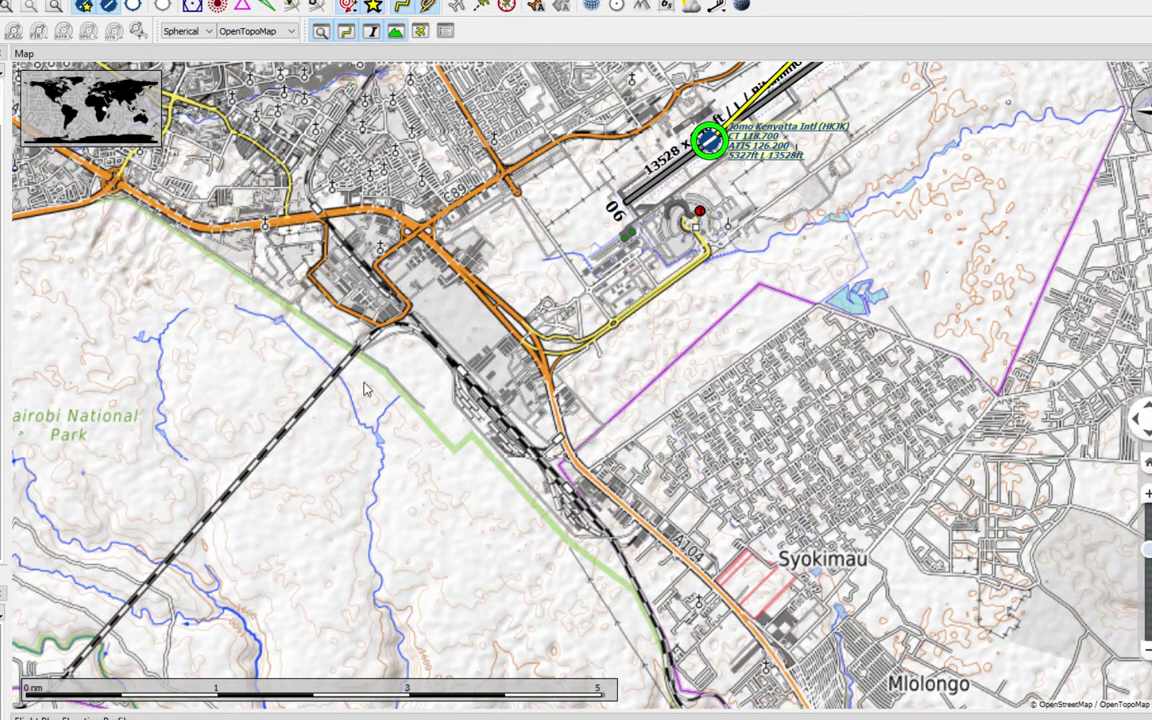
{"action": "left_click_drag", "start_coordinate": [300, 384], "coordinate": [658, 219]}
{"action": "left_click_drag", "start_coordinate": [263, 363], "coordinate": [513, 280]}
{"action": "scroll", "coordinate": [380, 392], "scroll_direction": "up", "scroll_amount": 2}
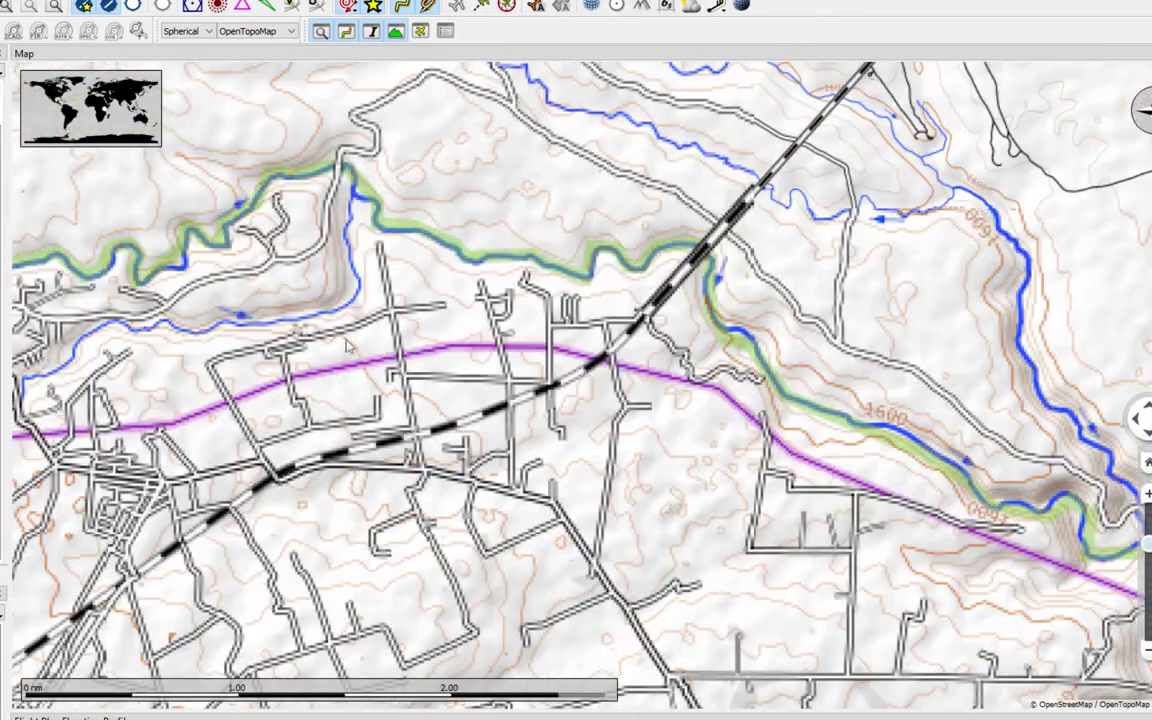
{"action": "scroll", "coordinate": [432, 395], "scroll_direction": "down", "scroll_amount": 2}
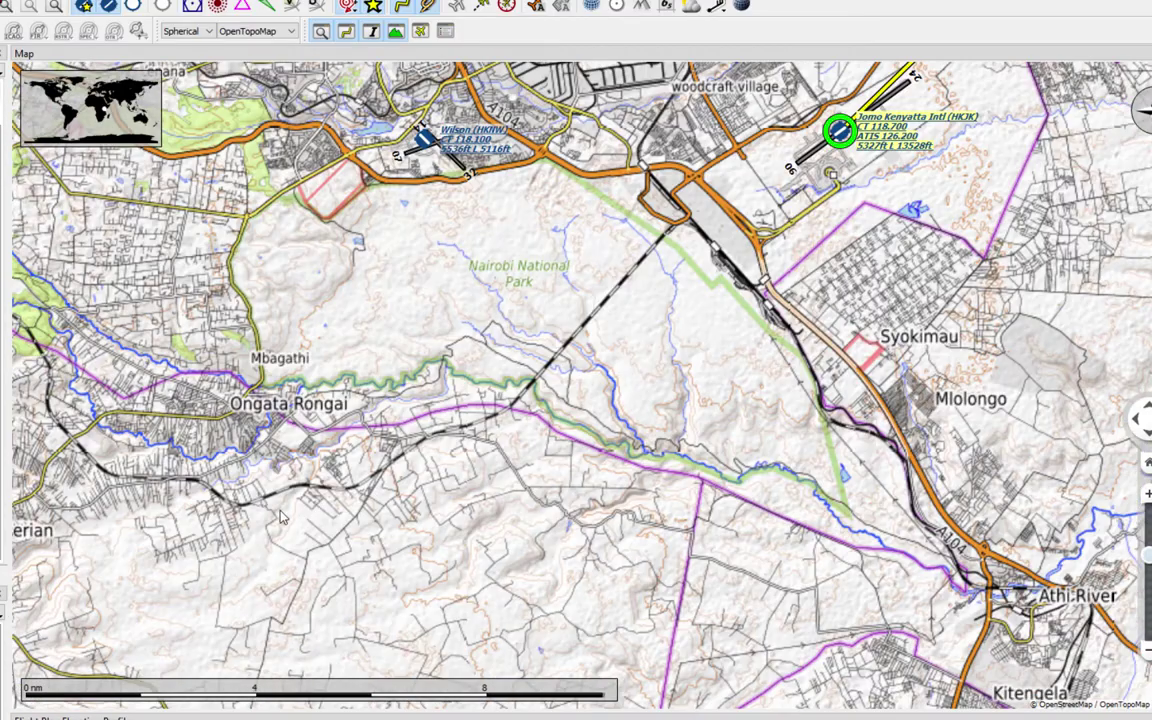
Try to measure the great-circle distance from the runway 06 end of HKJK
{"action": "left_click_drag", "start_coordinate": [258, 458], "coordinate": [334, 404]}
{"action": "left_click_drag", "start_coordinate": [724, 261], "coordinate": [626, 362]}
{"action": "right_click", "coordinate": [789, 233]}
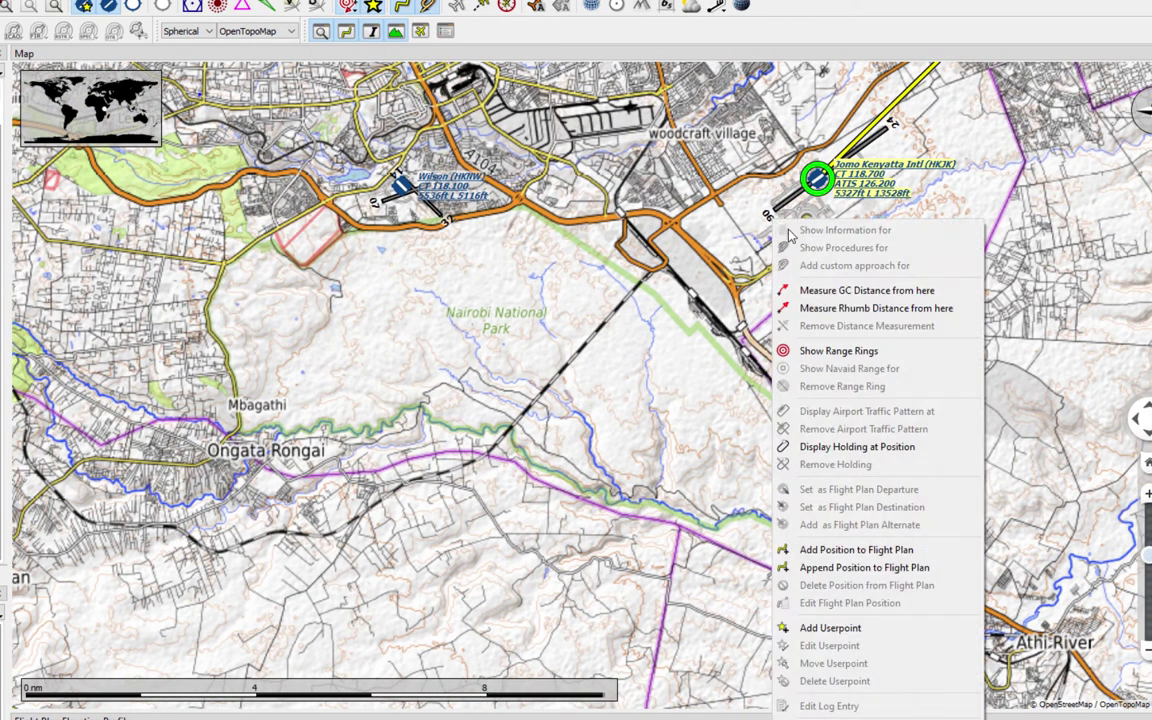
{"action": "left_click", "coordinate": [786, 290]}
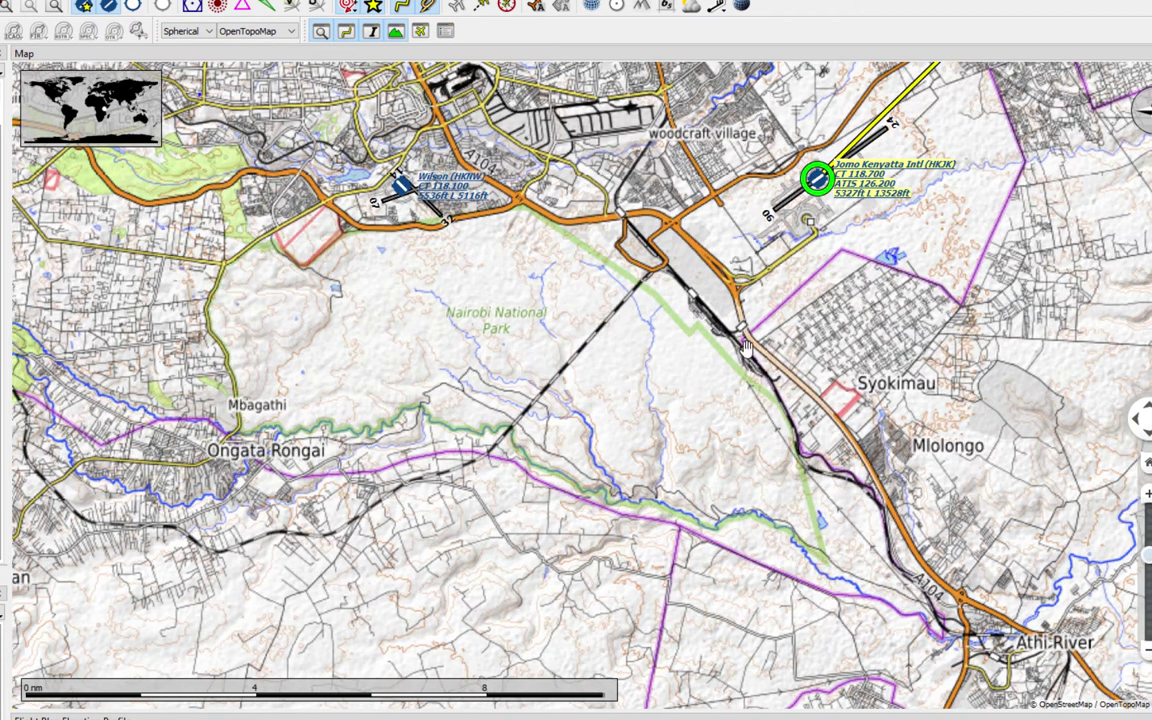
Measure the distance from the runway 24 end northeast to the built-up area, then discard the measurement
{"action": "left_click_drag", "start_coordinate": [1053, 187], "coordinate": [335, 465]}
{"action": "scroll", "coordinate": [335, 465], "scroll_direction": "up", "scroll_amount": 2}
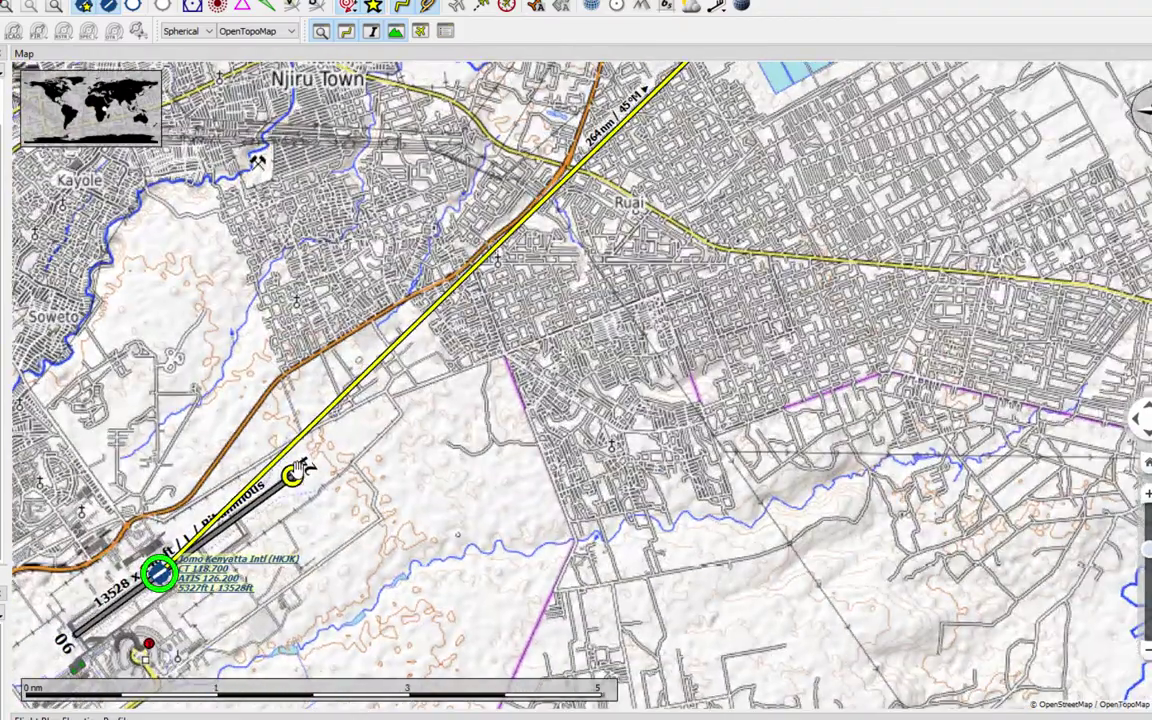
{"action": "right_click", "coordinate": [285, 430]}
{"action": "left_click", "coordinate": [402, 28]}
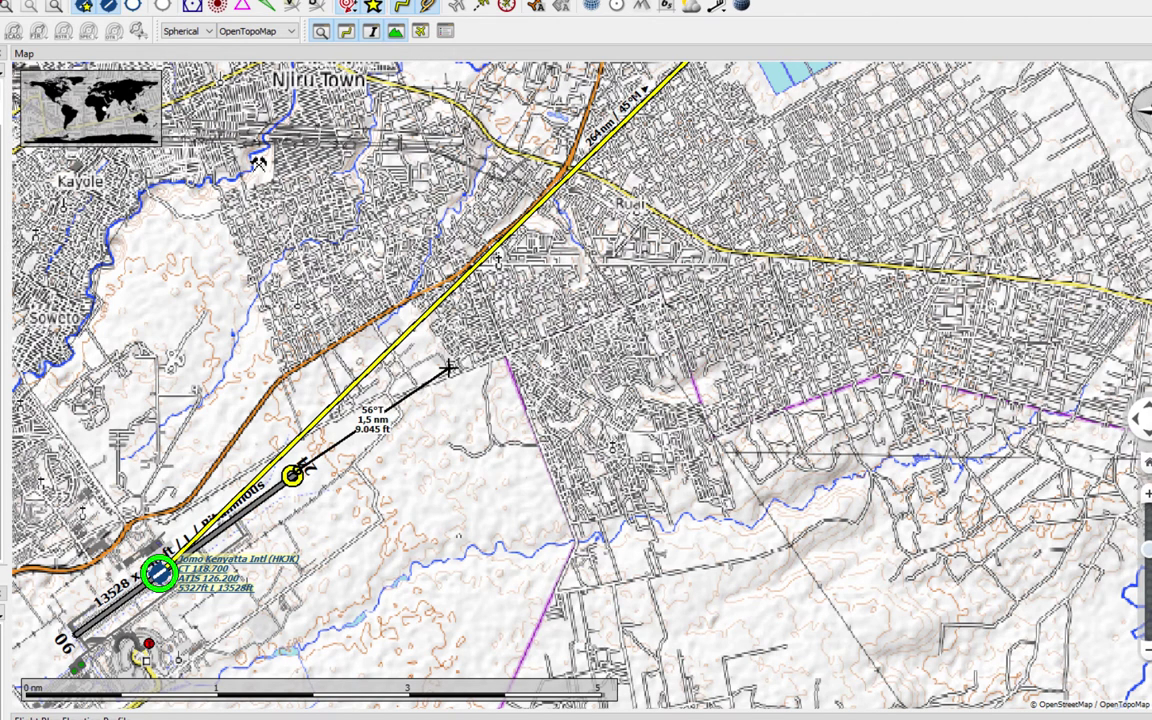
{"action": "key", "text": "Escape"}
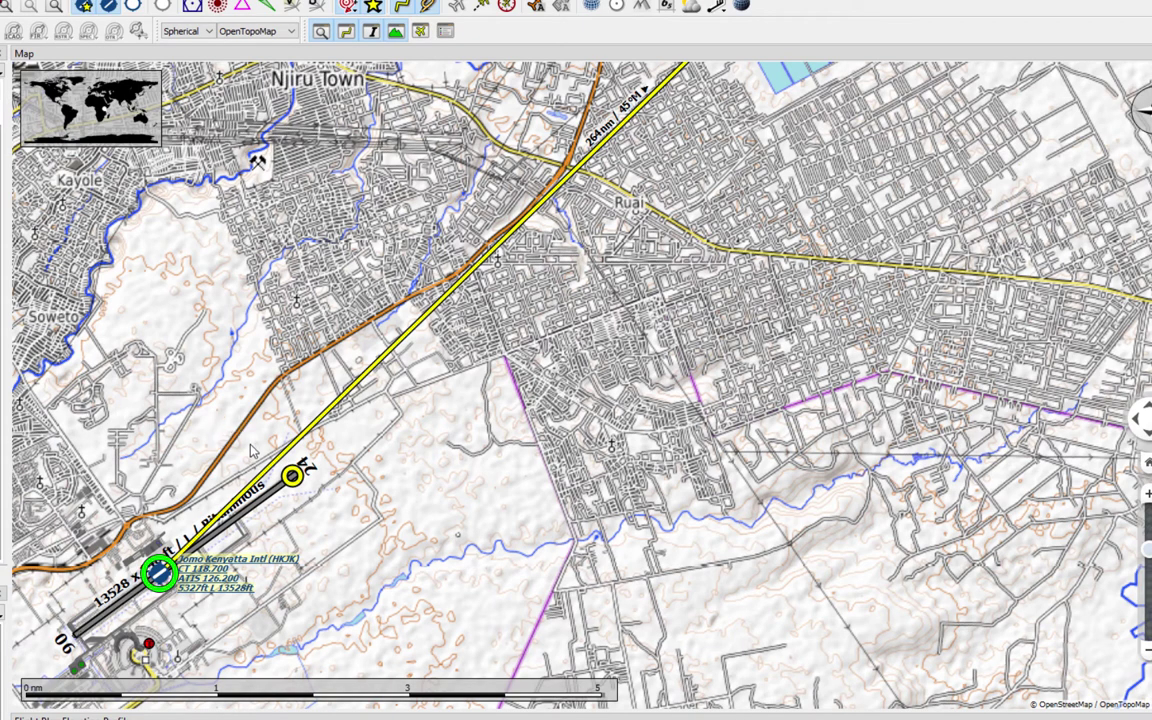
Examine the HKJK runway and taxiway layout up close from the runway 06 end to the runway 24 end
{"action": "scroll", "coordinate": [368, 492], "scroll_direction": "up", "scroll_amount": 2}
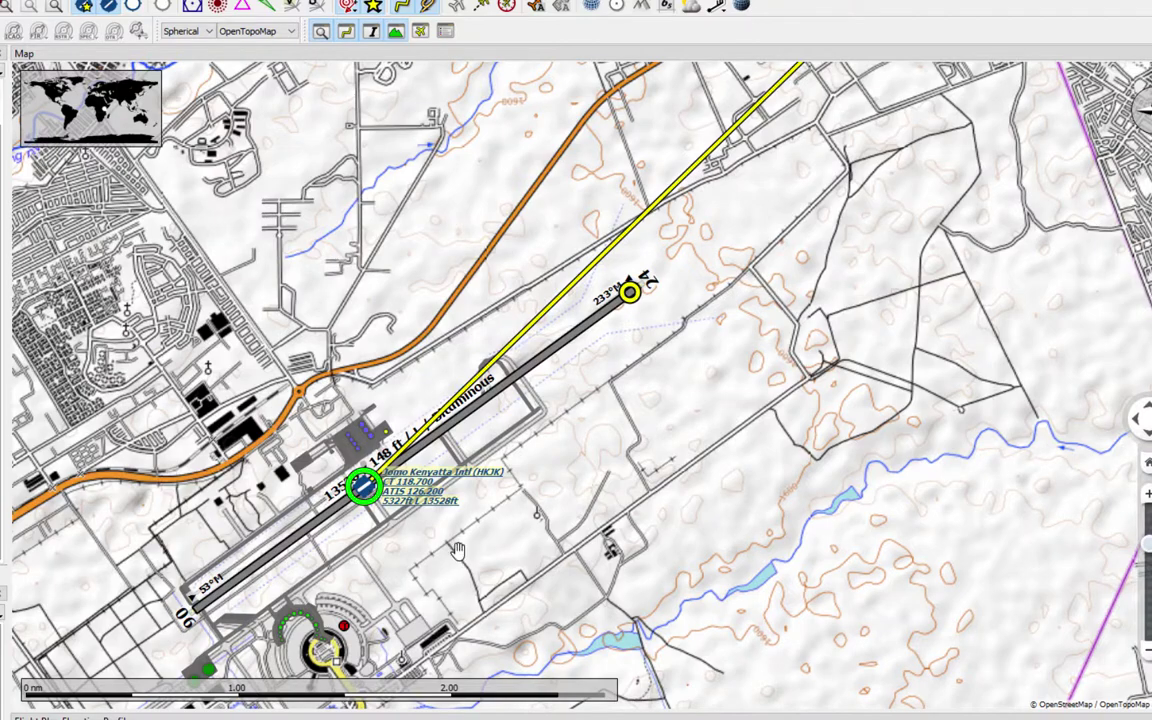
{"action": "scroll", "coordinate": [430, 433], "scroll_direction": "up", "scroll_amount": 1}
{"action": "scroll", "coordinate": [380, 497], "scroll_direction": "down", "scroll_amount": 1}
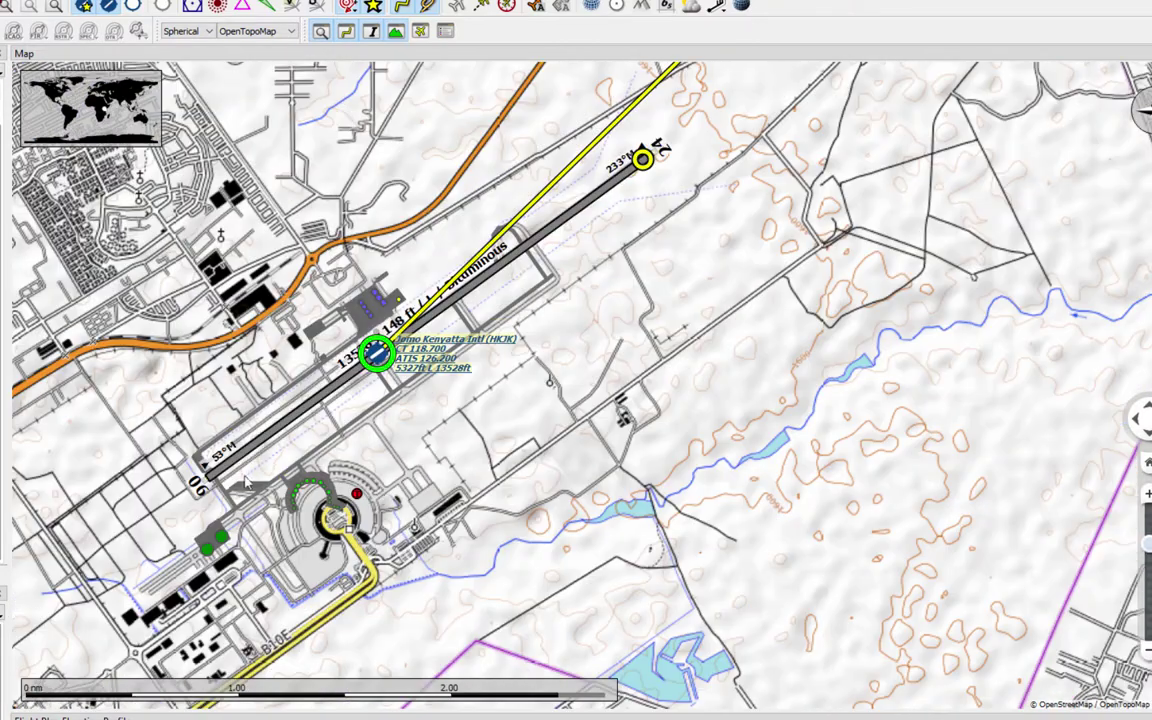
{"action": "scroll", "coordinate": [296, 492], "scroll_direction": "up", "scroll_amount": 2}
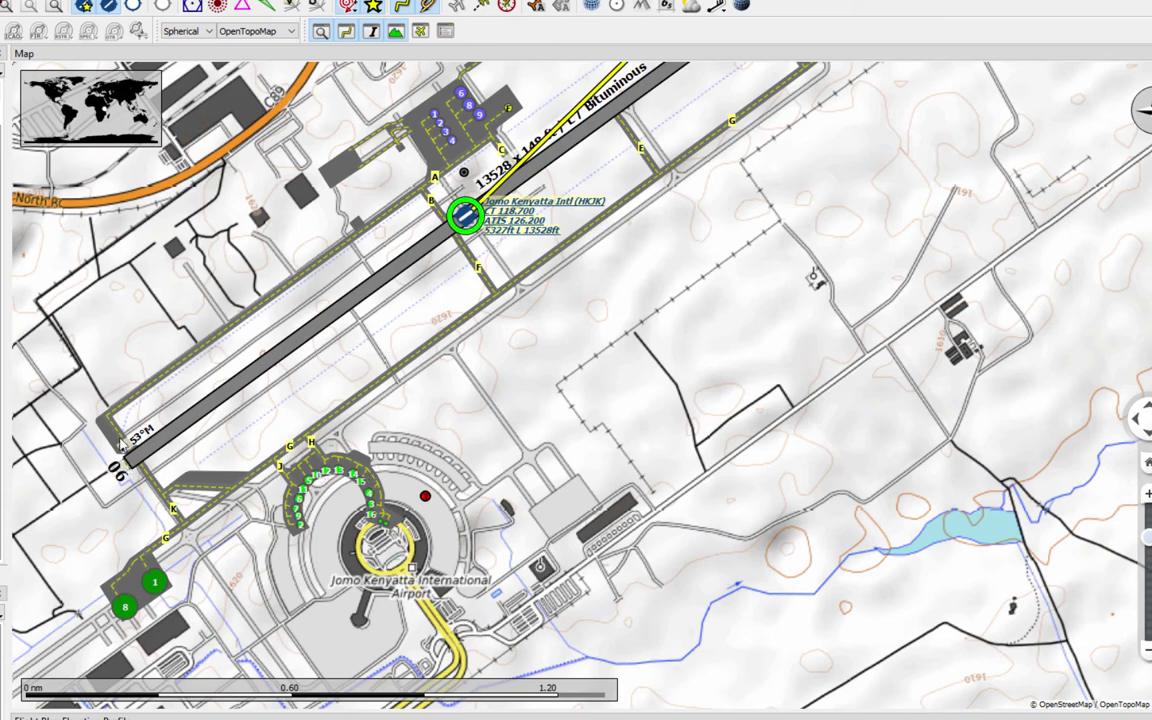
{"action": "key", "text": "Up"}
{"action": "key", "text": "Right"}
{"action": "key", "text": "Up"}
{"action": "key", "text": "Right"}
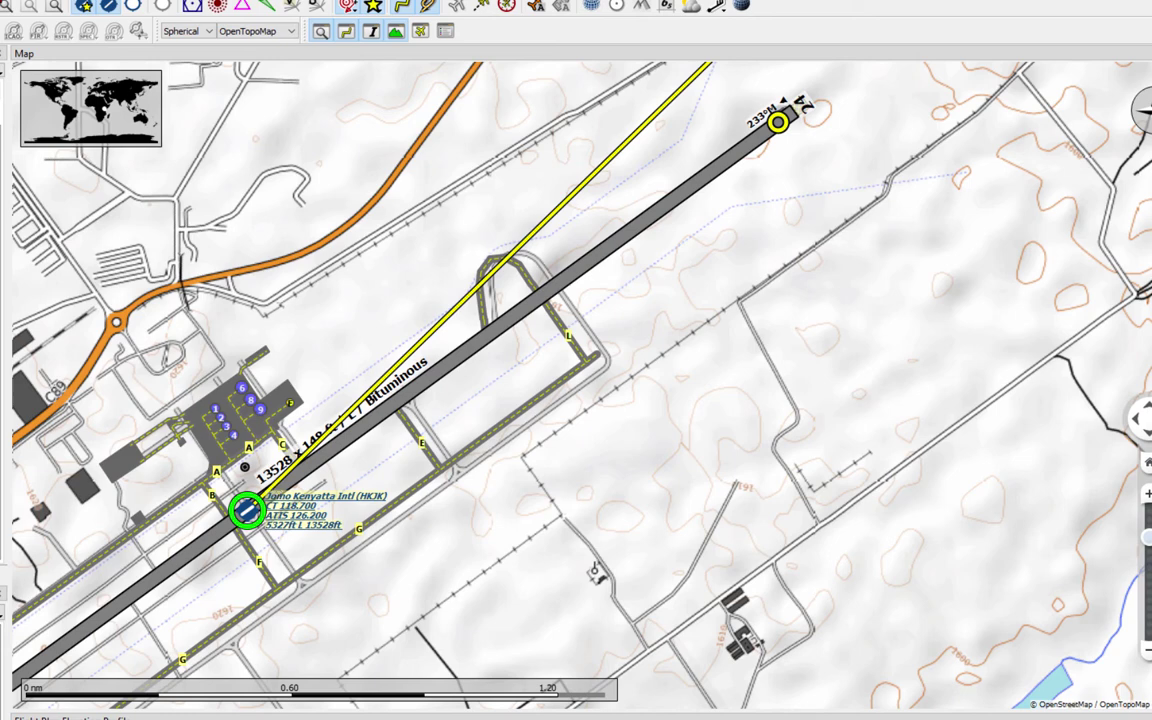
Check the metre equivalent of 13500 feet in the browser's unit converter, and return to the map
{"action": "key", "text": "alt+Tab"}
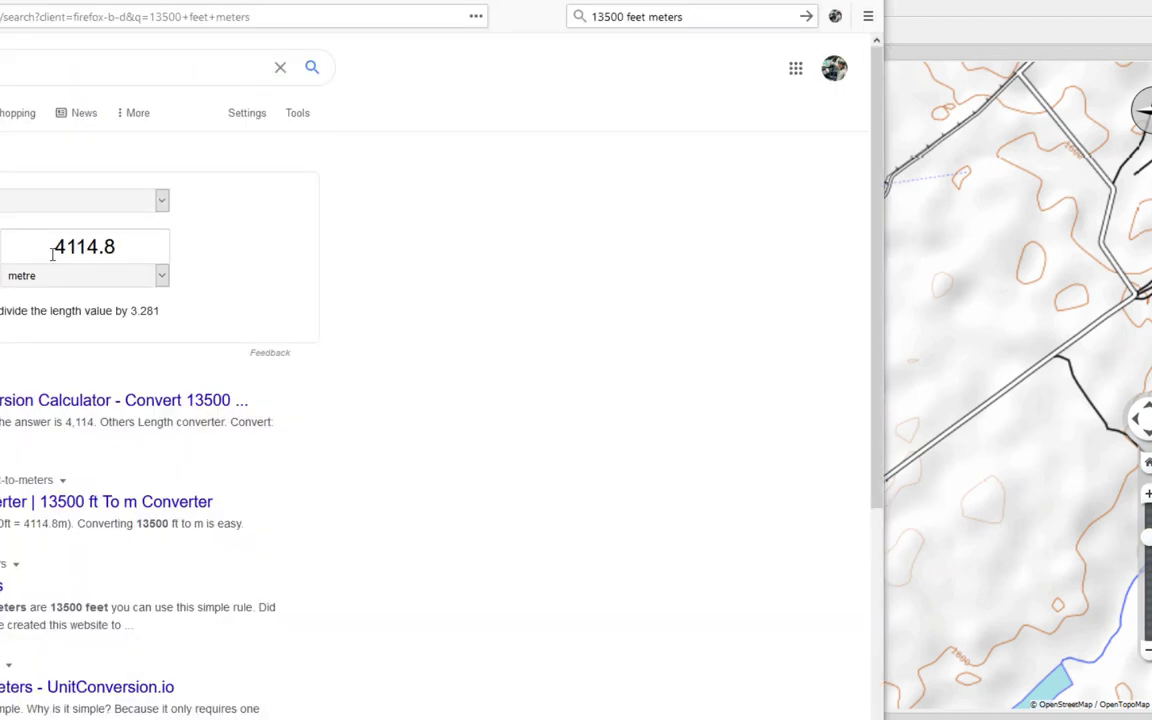
{"action": "left_click_drag", "start_coordinate": [52, 254], "coordinate": [116, 247]}
{"action": "key", "text": "alt+Tab"}
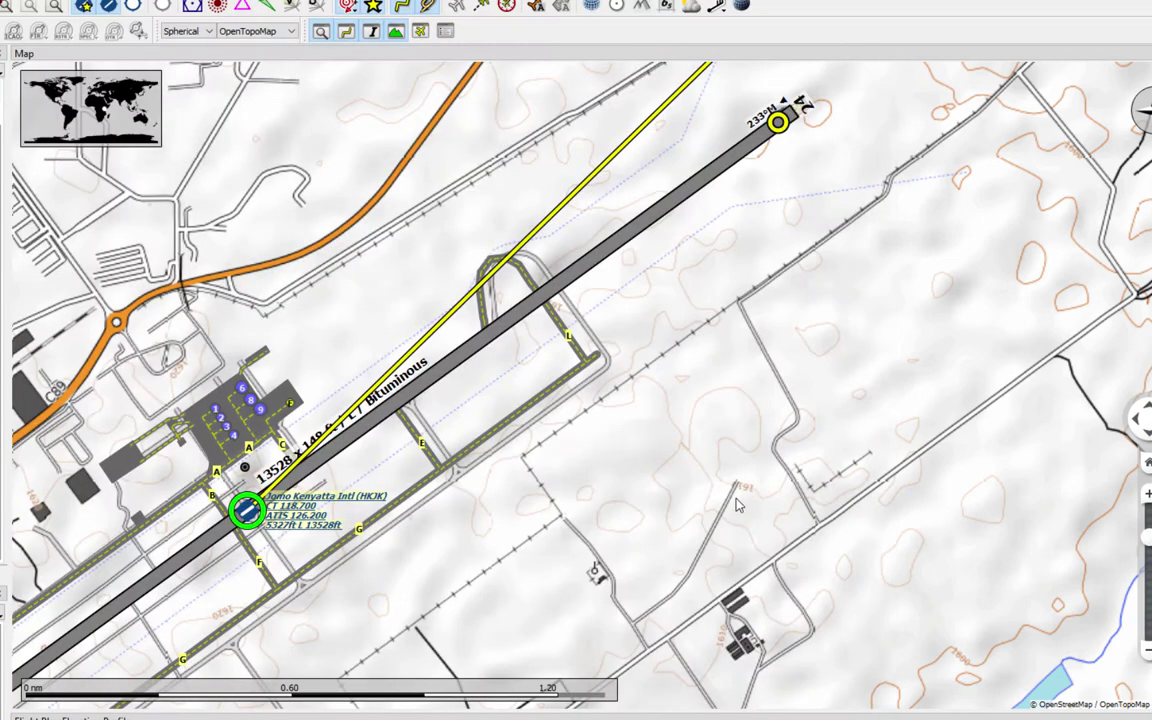
Examine the HKJK runway from the 06 end to the 24 end and the built-up areas around the airport
{"action": "left_click_drag", "start_coordinate": [266, 530], "coordinate": [437, 476]}
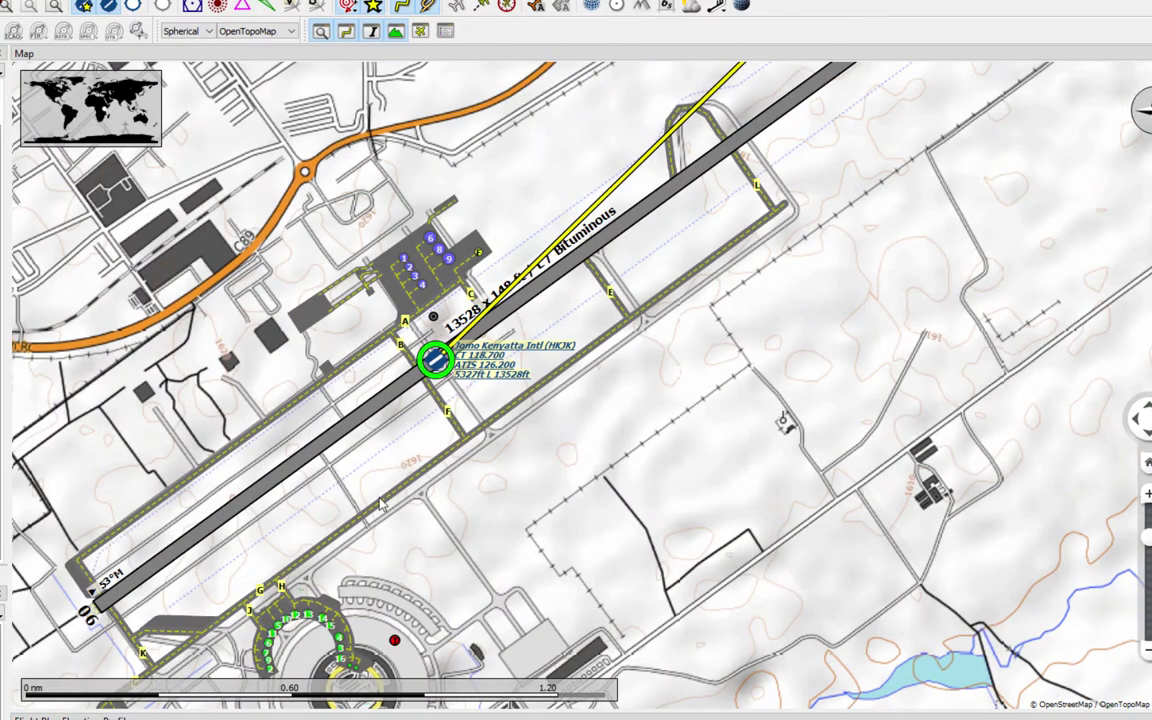
{"action": "left_click_drag", "start_coordinate": [525, 324], "coordinate": [430, 402]}
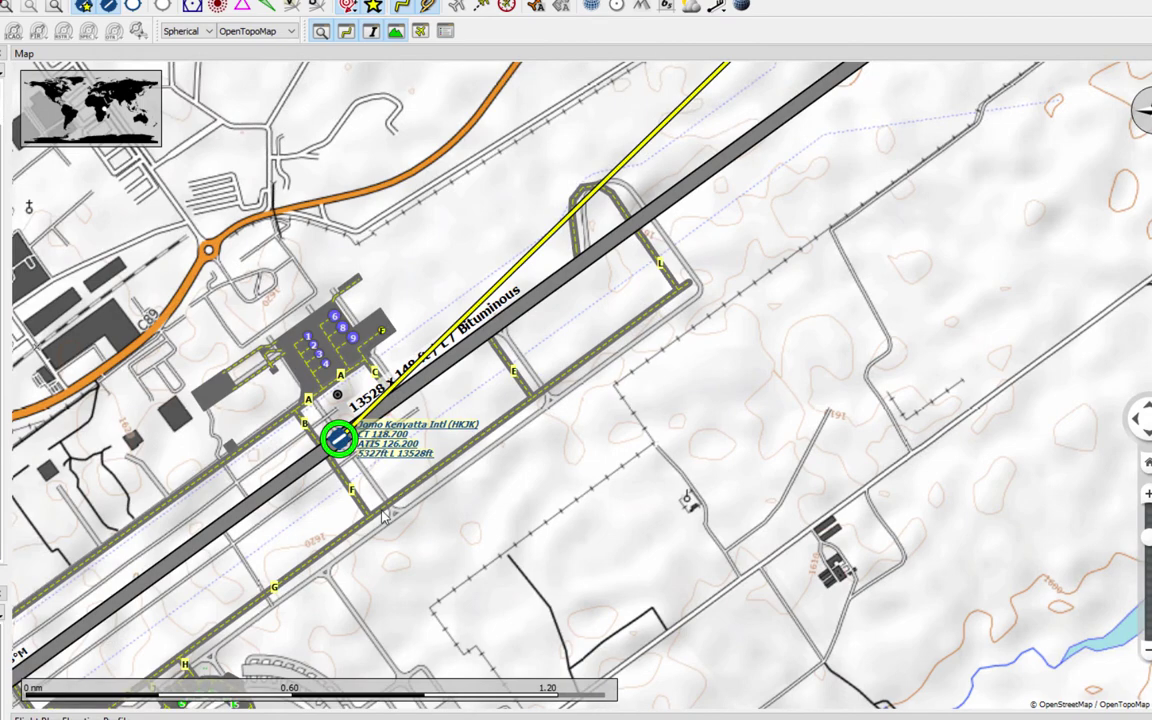
{"action": "left_click_drag", "start_coordinate": [535, 347], "coordinate": [205, 582]}
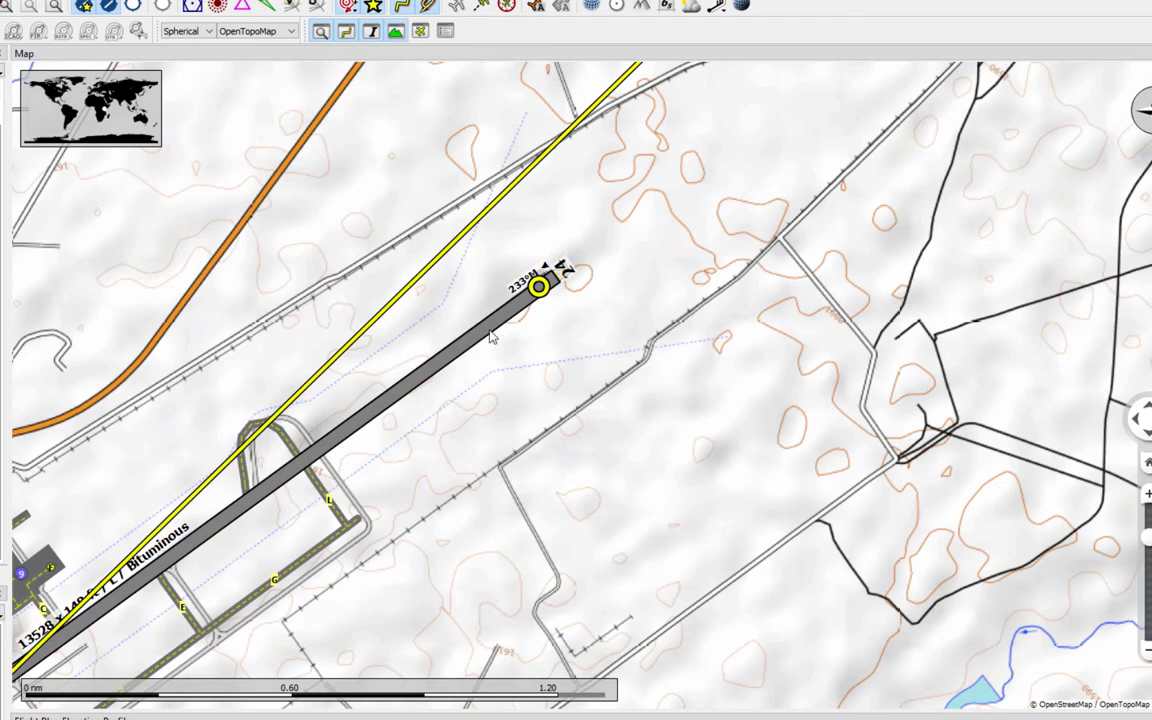
{"action": "left_click_drag", "start_coordinate": [209, 530], "coordinate": [432, 367]}
{"action": "scroll", "coordinate": [432, 367], "scroll_direction": "down", "scroll_amount": 3}
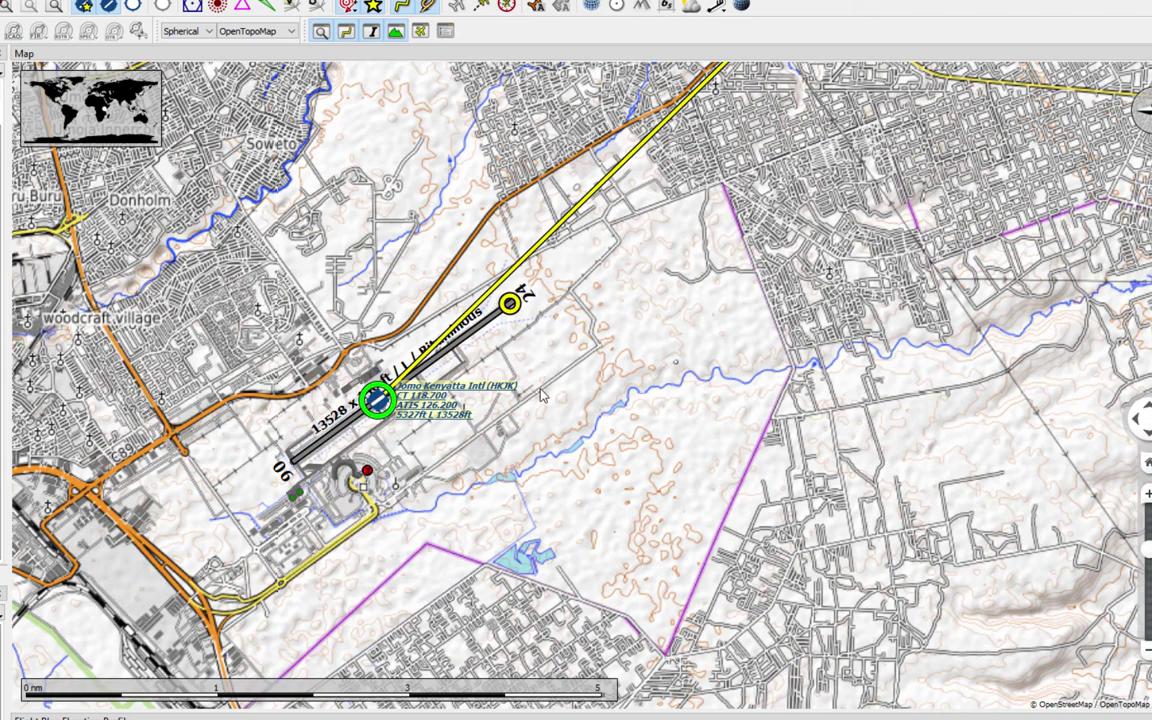
{"action": "scroll", "coordinate": [518, 345], "scroll_direction": "down", "scroll_amount": 3}
{"action": "scroll", "coordinate": [560, 351], "scroll_direction": "up", "scroll_amount": 2}
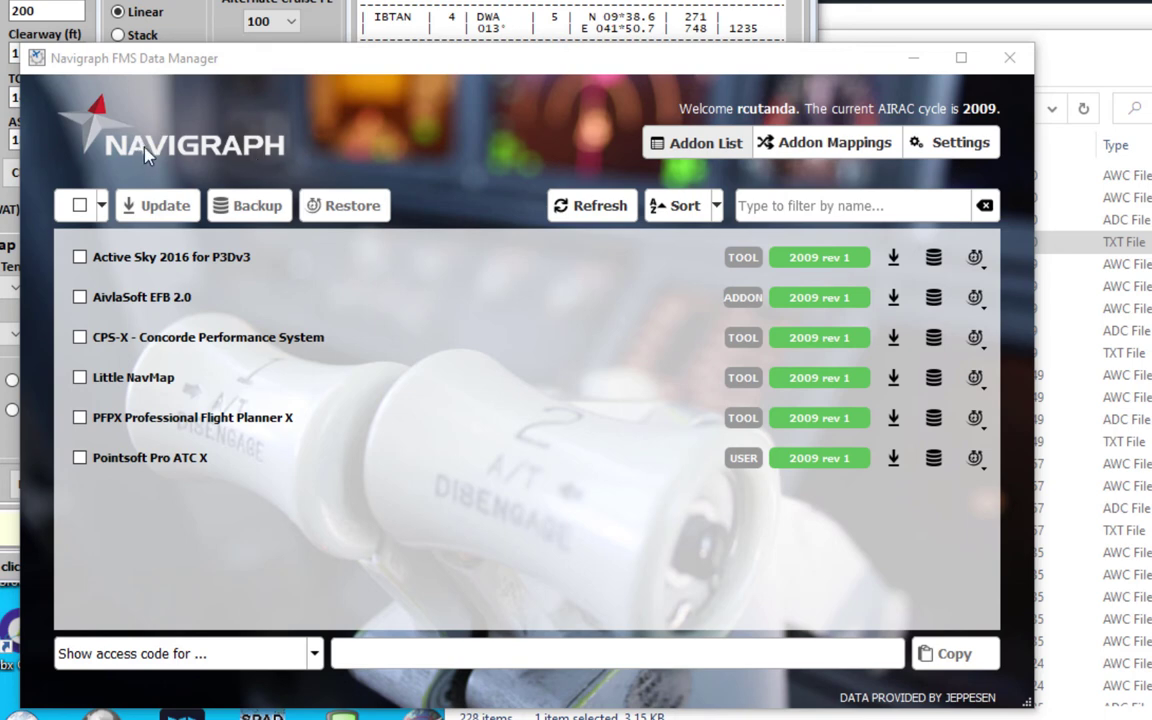
Switch to Navigraph FMS Data Manager and check the AIRAC revisions for CPS-X and Little NavMap
{"action": "left_click", "coordinate": [80, 337]}
{"action": "left_click", "coordinate": [79, 378]}
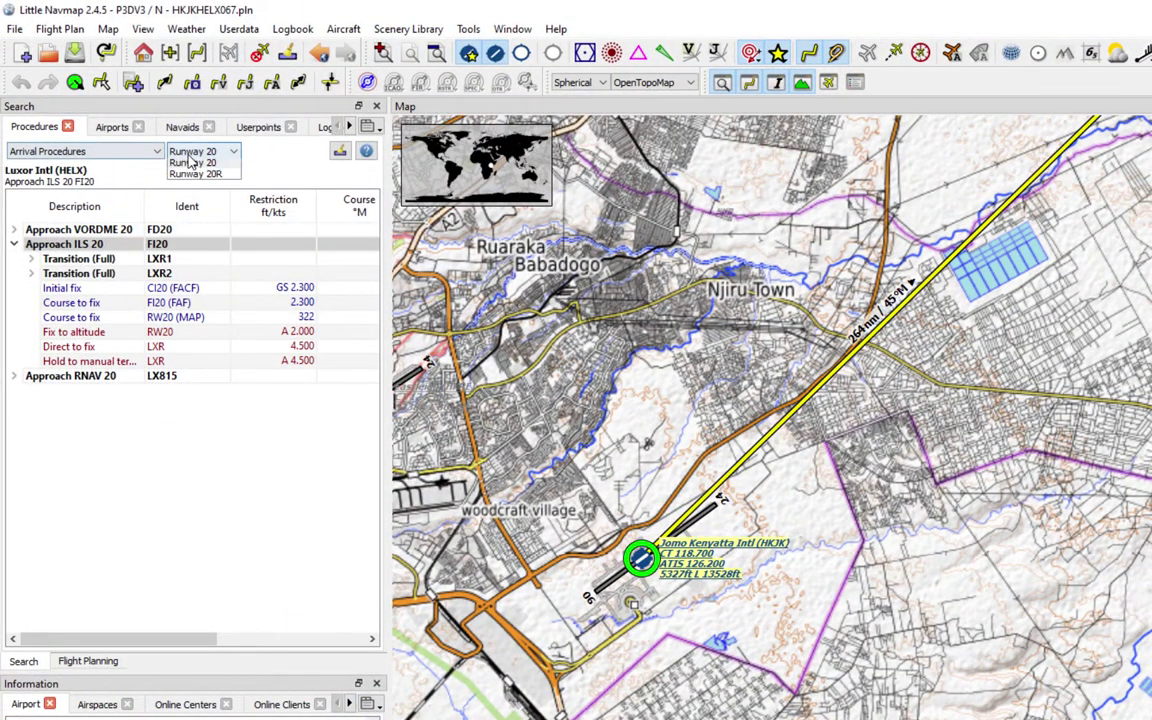
Show the departure procedures of HKJK from the Little Navmap flight plan and filter them to Runway 24
{"action": "left_click", "coordinate": [90, 151]}
{"action": "left_click", "coordinate": [60, 161]}
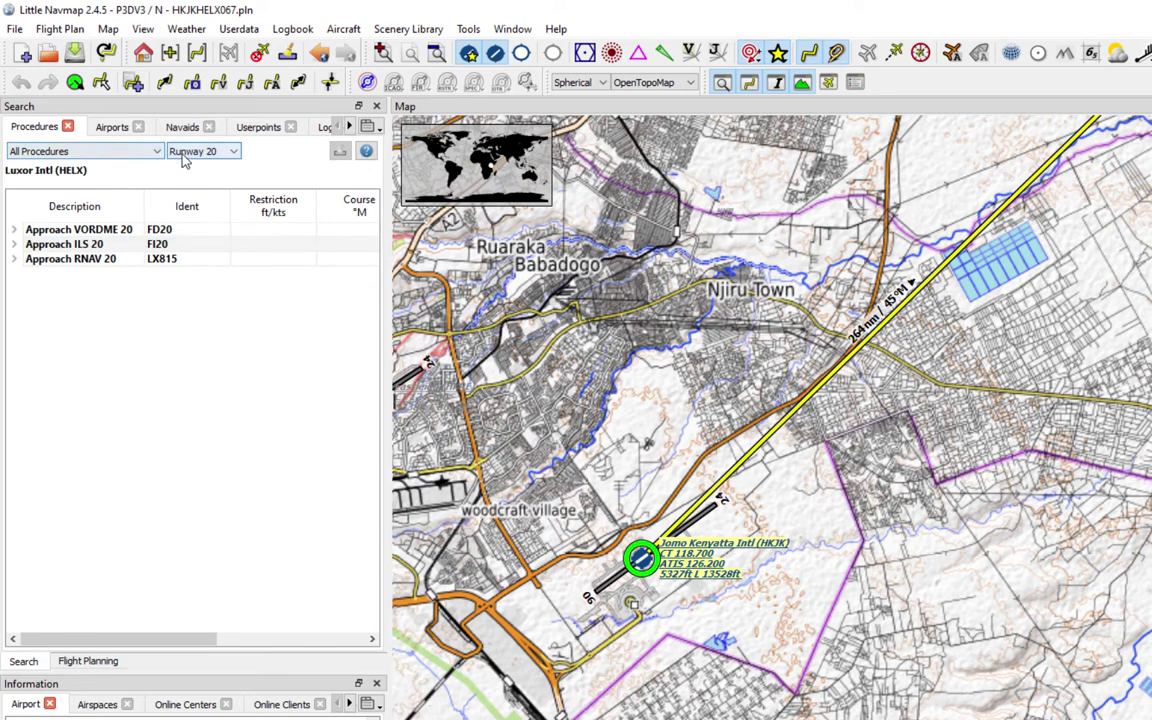
{"action": "left_click", "coordinate": [84, 660]}
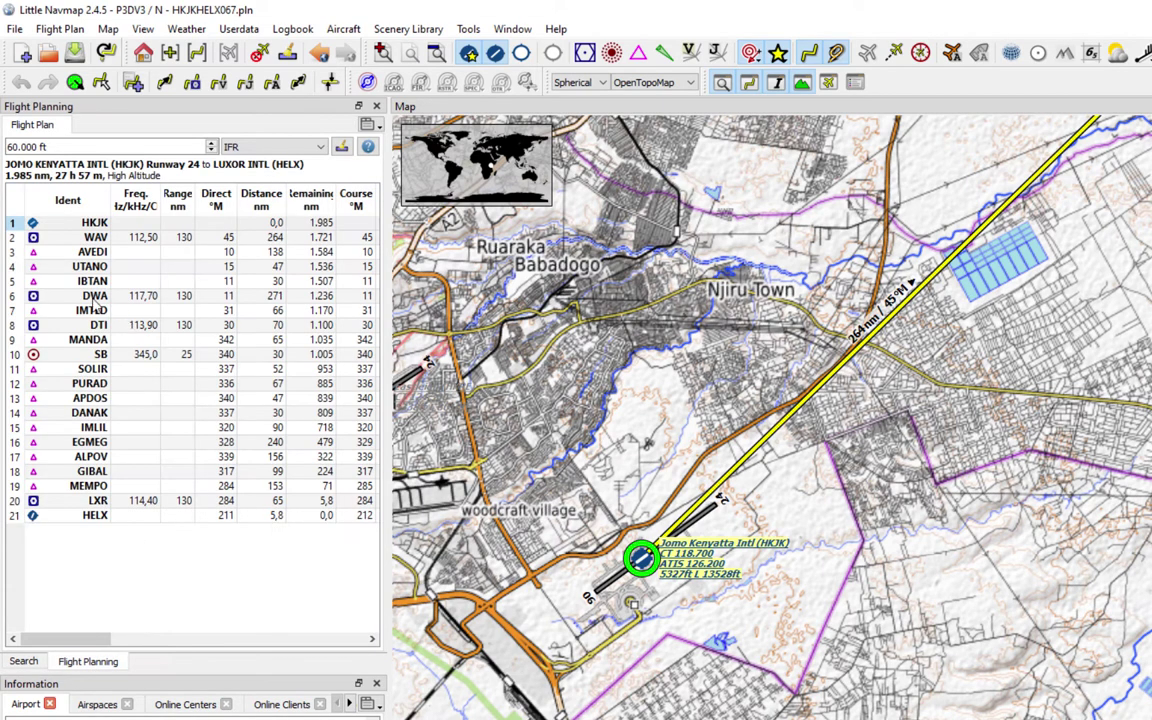
{"action": "left_click", "coordinate": [86, 223]}
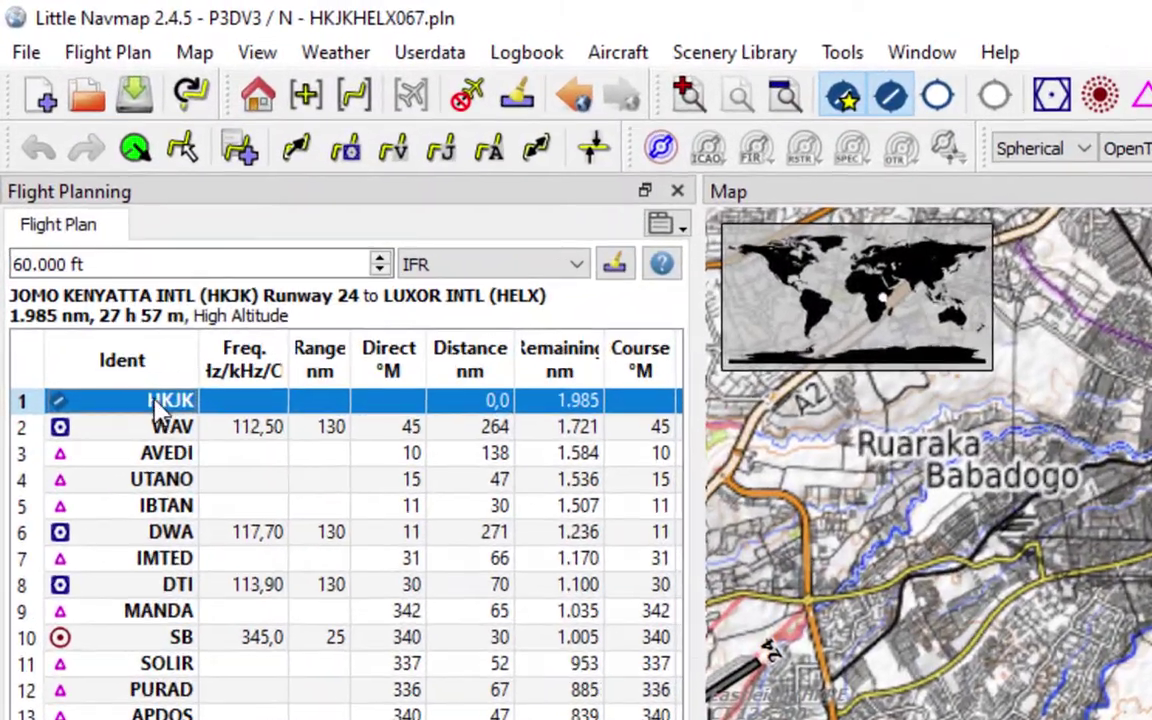
{"action": "right_click", "coordinate": [86, 225]}
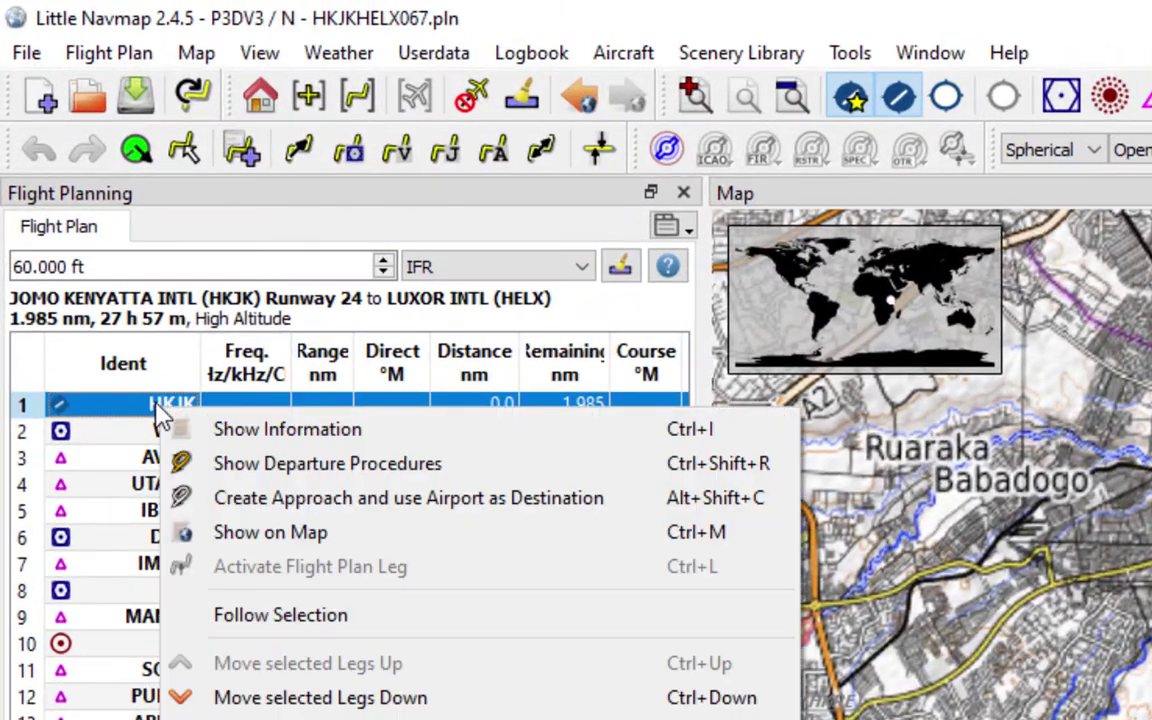
{"action": "left_click", "coordinate": [450, 466]}
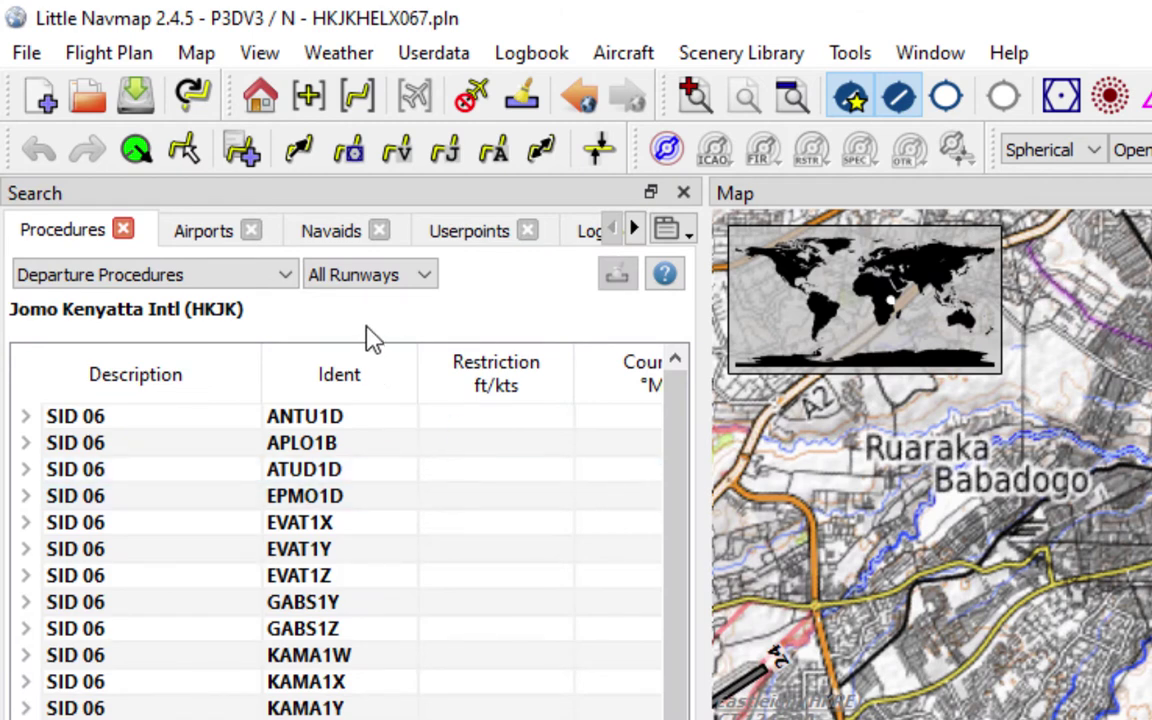
{"action": "left_click", "coordinate": [376, 276]}
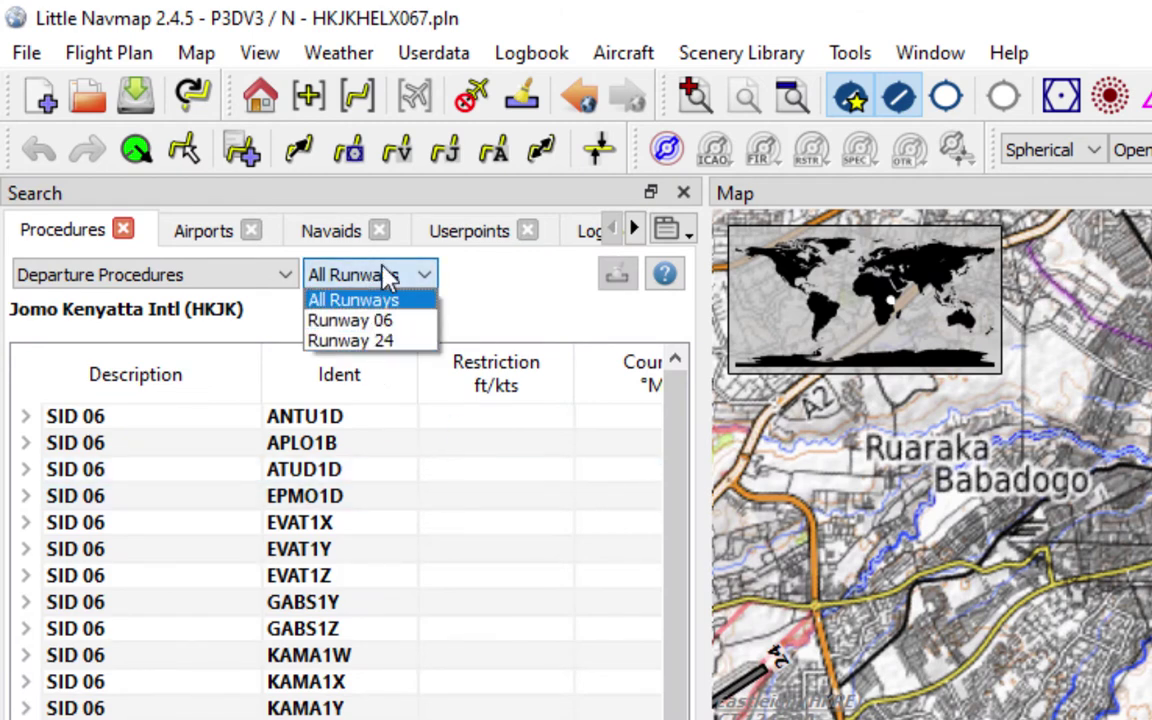
{"action": "left_click", "coordinate": [395, 341]}
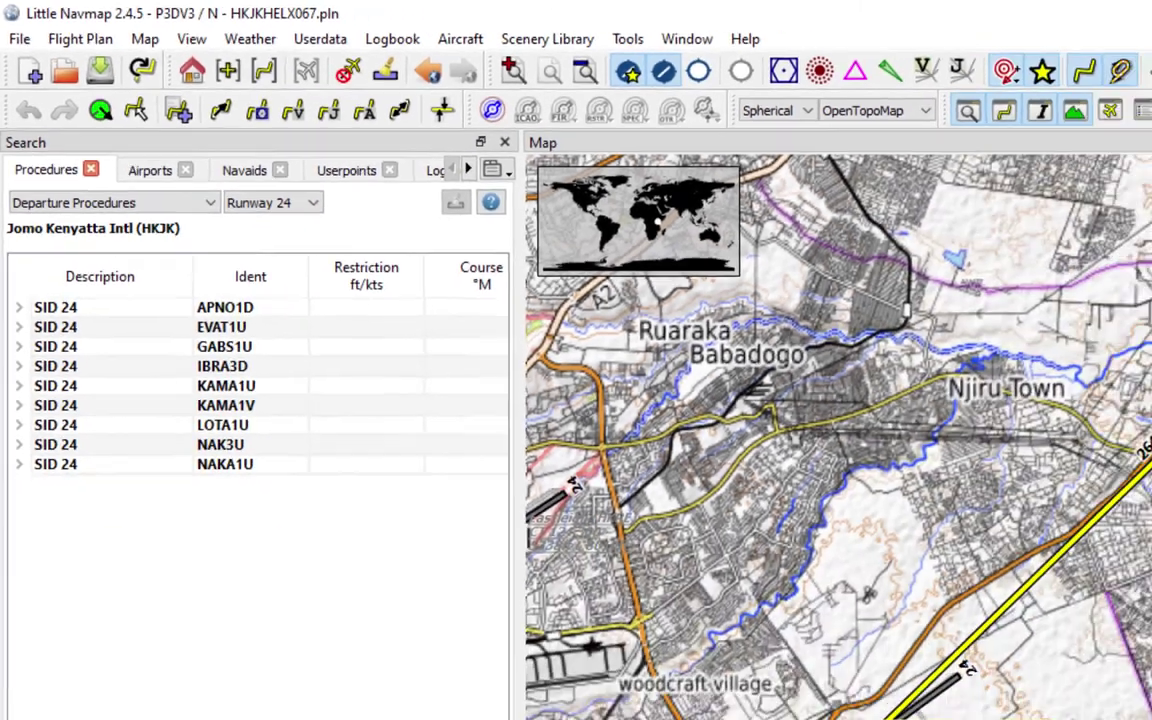
Preview the APNO1D departure from runway 24 on the map and examine its track south of Nairobi
{"action": "scroll", "coordinate": [945, 455], "scroll_direction": "down", "scroll_amount": 4}
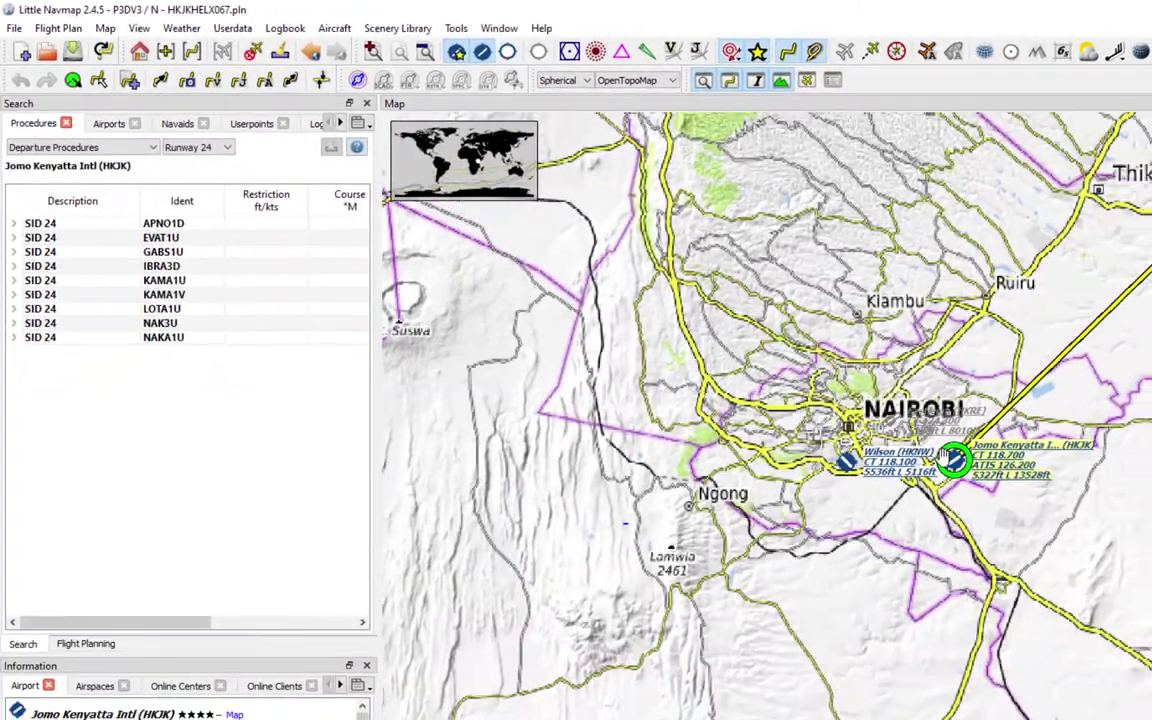
{"action": "scroll", "coordinate": [945, 455], "scroll_direction": "down", "scroll_amount": 4}
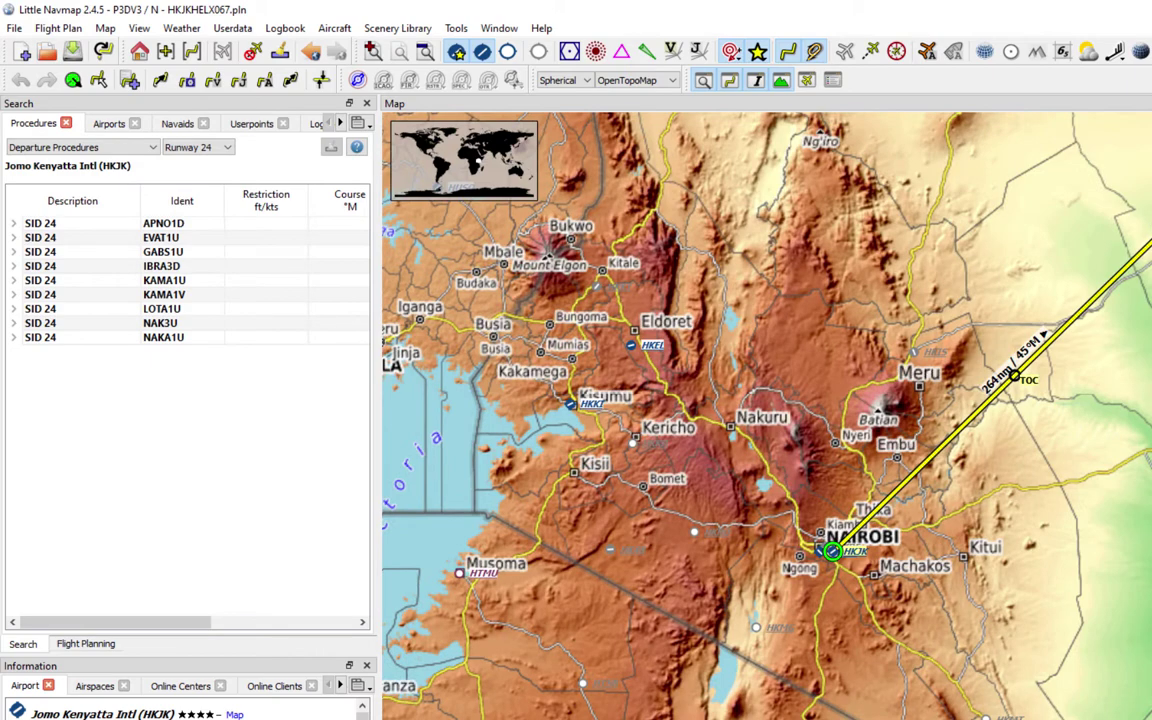
{"action": "left_click", "coordinate": [156, 225]}
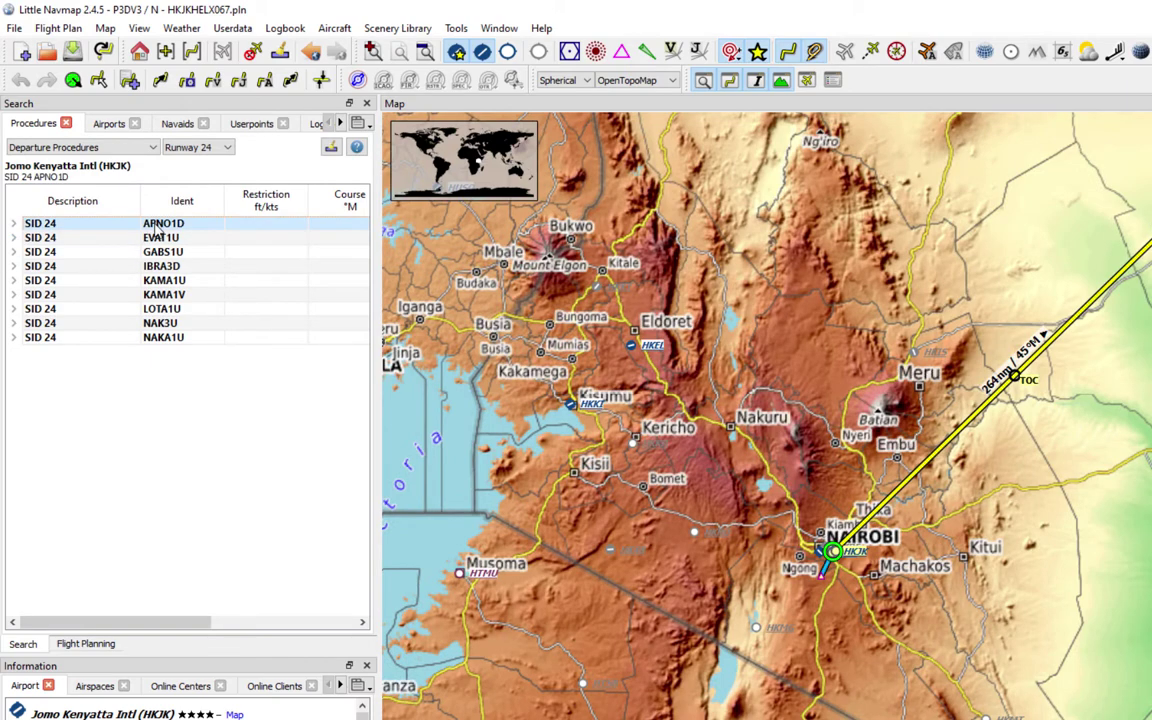
{"action": "scroll", "coordinate": [668, 462], "scroll_direction": "up", "scroll_amount": 3}
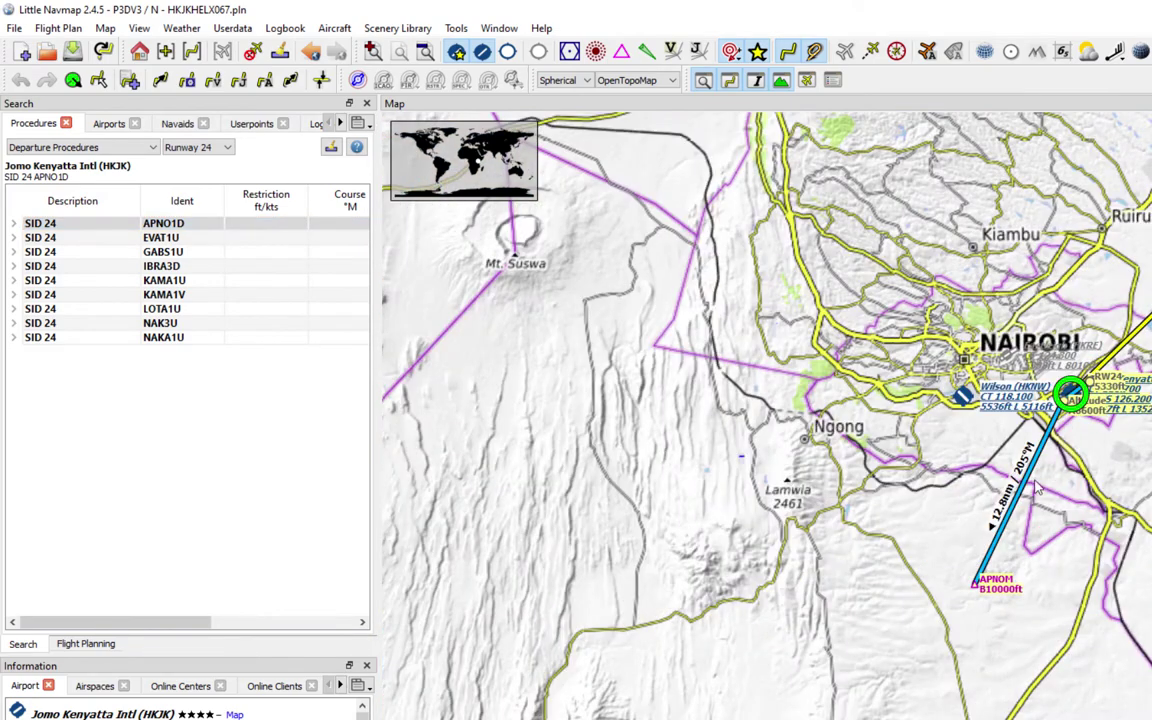
{"action": "scroll", "coordinate": [1020, 562], "scroll_direction": "down", "scroll_amount": 1}
{"action": "left_click_drag", "start_coordinate": [1022, 562], "coordinate": [802, 537]}
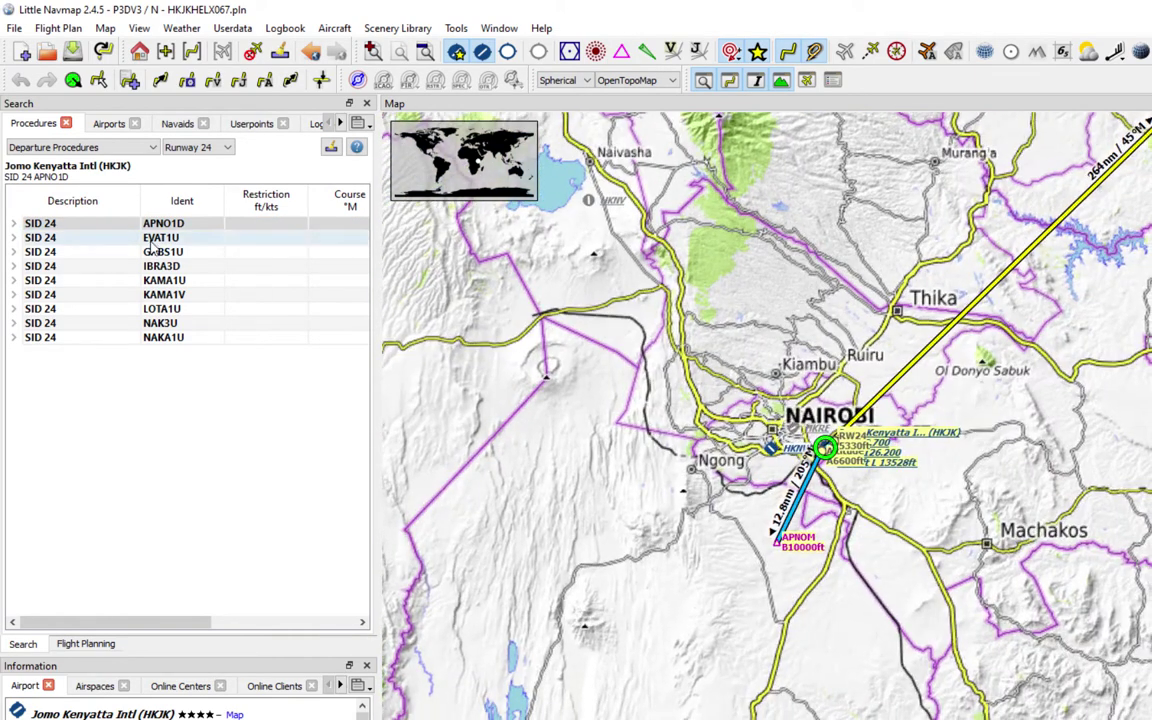
Preview the other runway 24 departures one by one, starting with EVAT1U, and return to APNO1D
{"action": "left_click", "coordinate": [155, 240]}
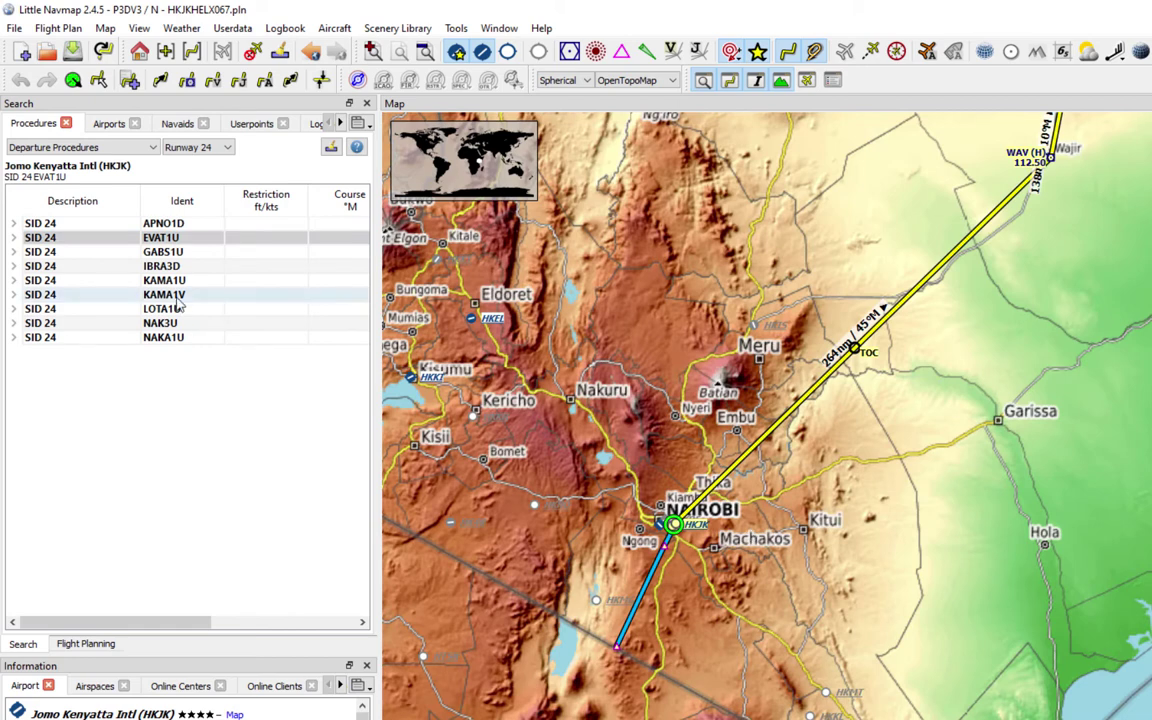
{"action": "left_click", "coordinate": [178, 240]}
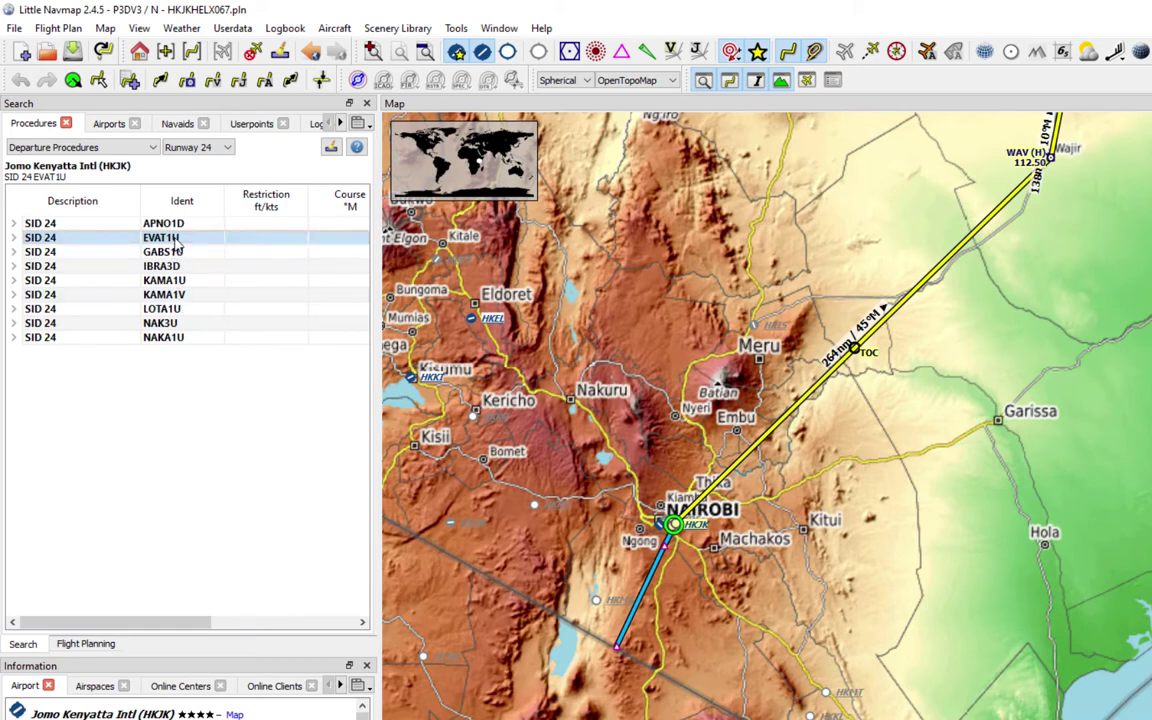
{"action": "key", "text": "Down"}
{"action": "key", "text": "Down"}
{"action": "key", "text": "Down"}
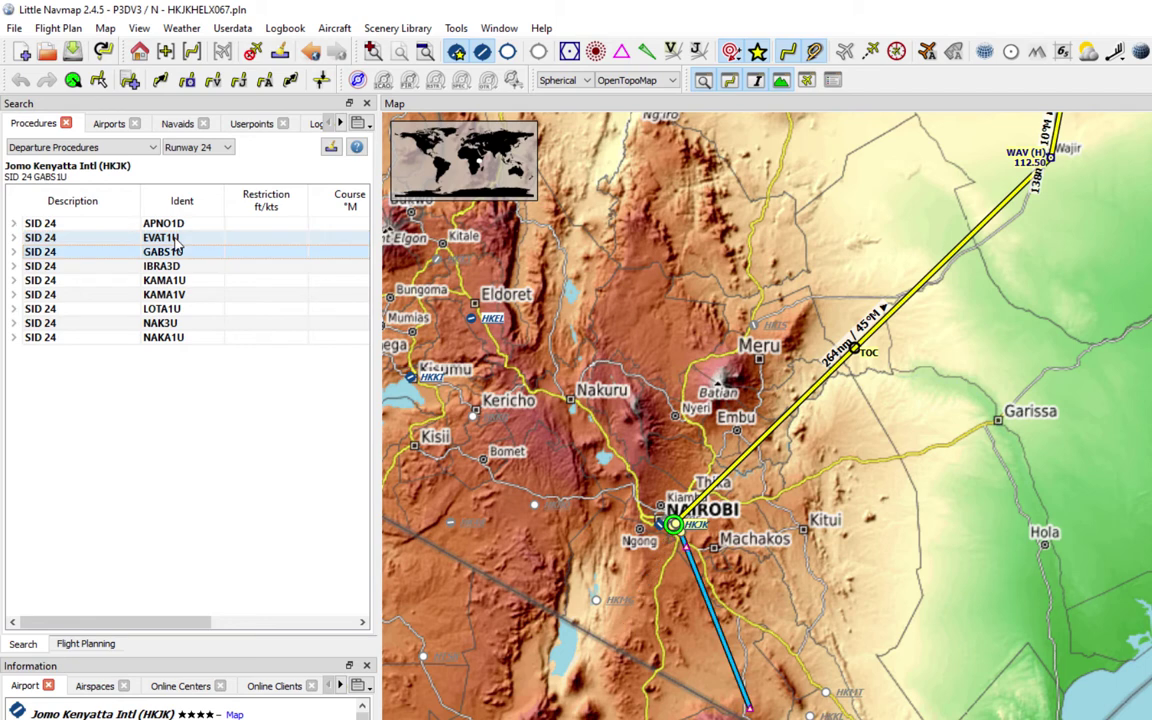
{"action": "key", "text": "Down"}
{"action": "key", "text": "Down"}
{"action": "key", "text": "Down"}
{"action": "key", "text": "Down"}
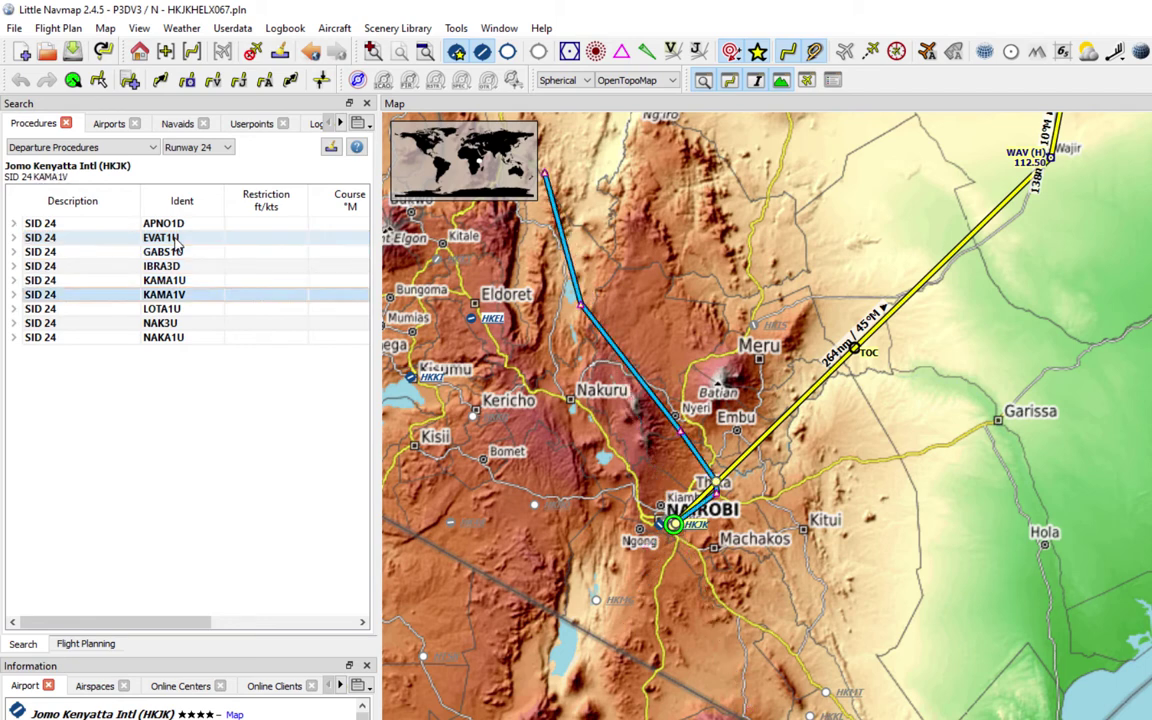
{"action": "key", "text": "Up"}
{"action": "key", "text": "Up"}
{"action": "key", "text": "Up"}
{"action": "key", "text": "Up"}
{"action": "key", "text": "Up"}
{"action": "key", "text": "Up"}
{"action": "key", "text": "Up"}
{"action": "key", "text": "Up"}
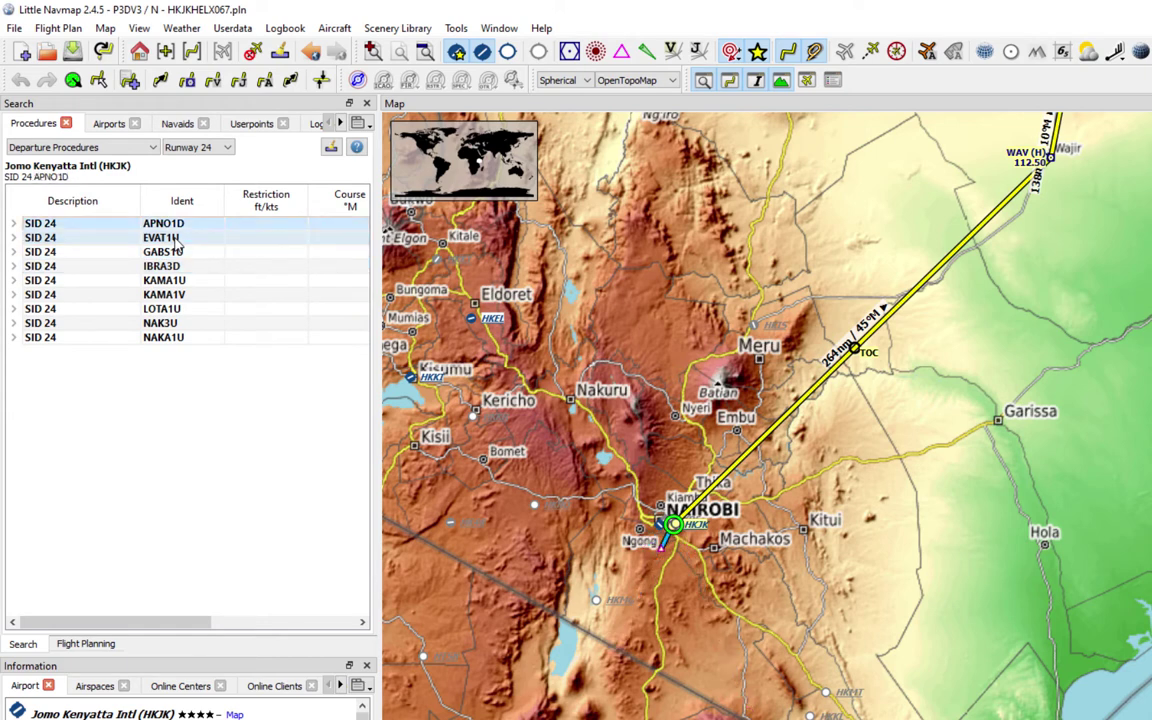
Preview the runway 24 departure APNO1D with the WAV transition on the map, from the airport to fix APNOM
{"action": "left_click", "coordinate": [13, 224]}
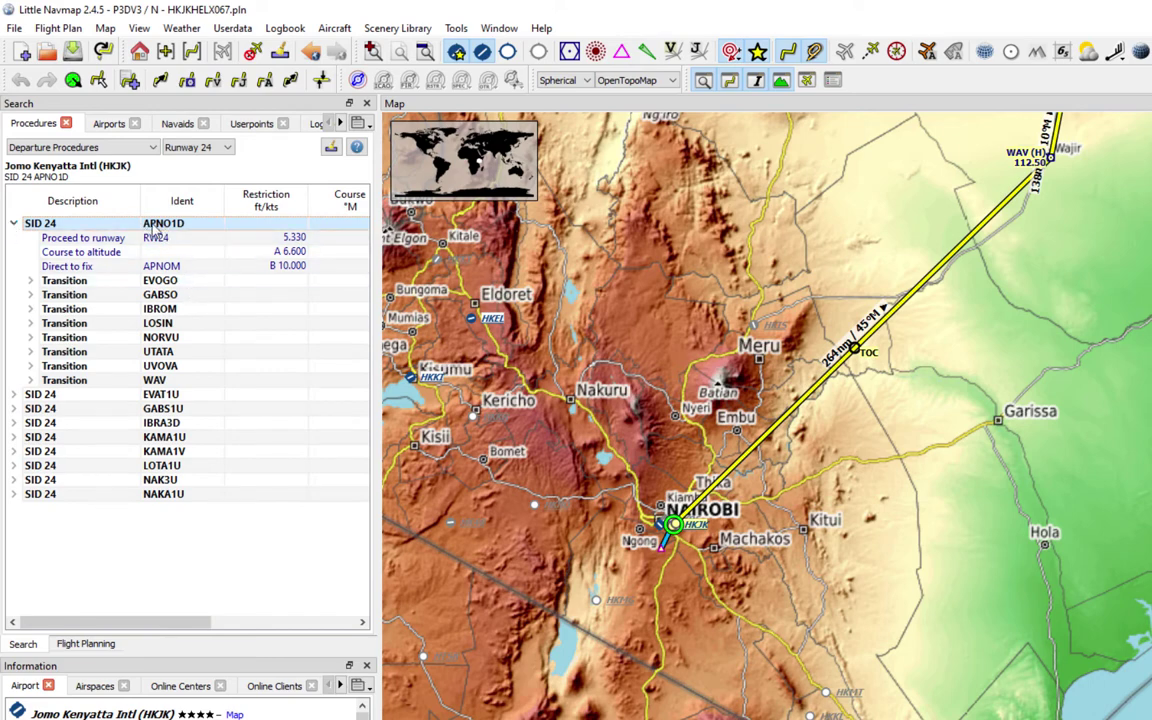
{"action": "left_click", "coordinate": [160, 381]}
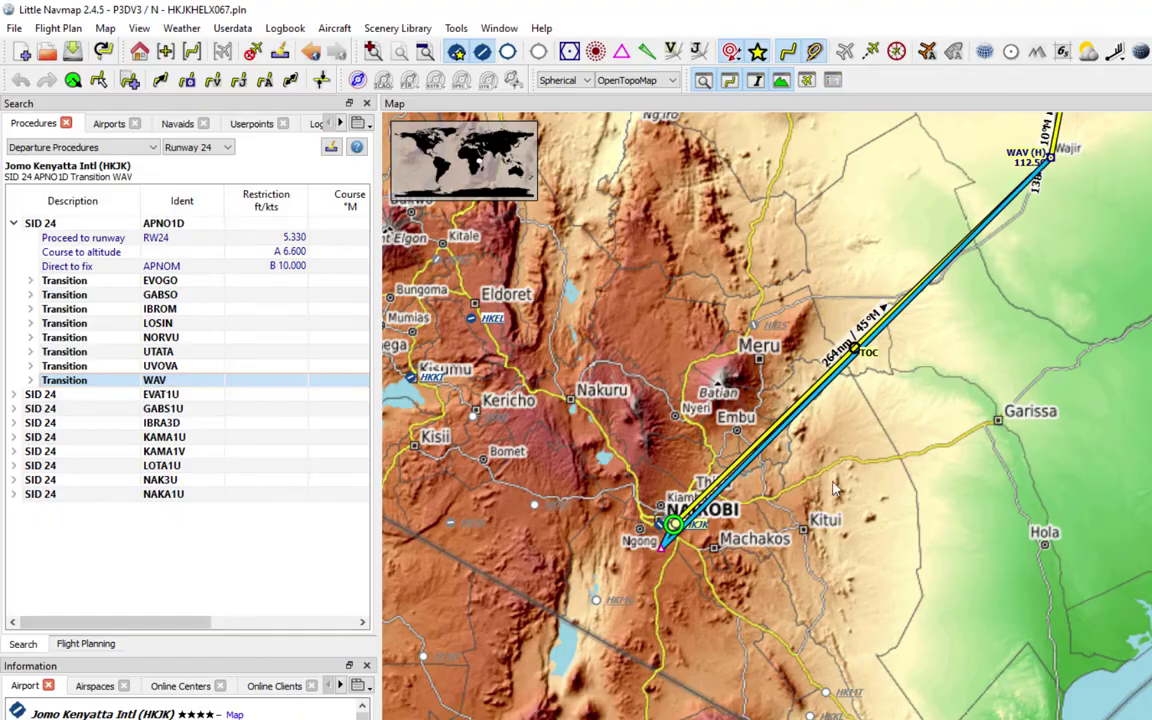
{"action": "scroll", "coordinate": [688, 565], "scroll_direction": "up", "scroll_amount": 6}
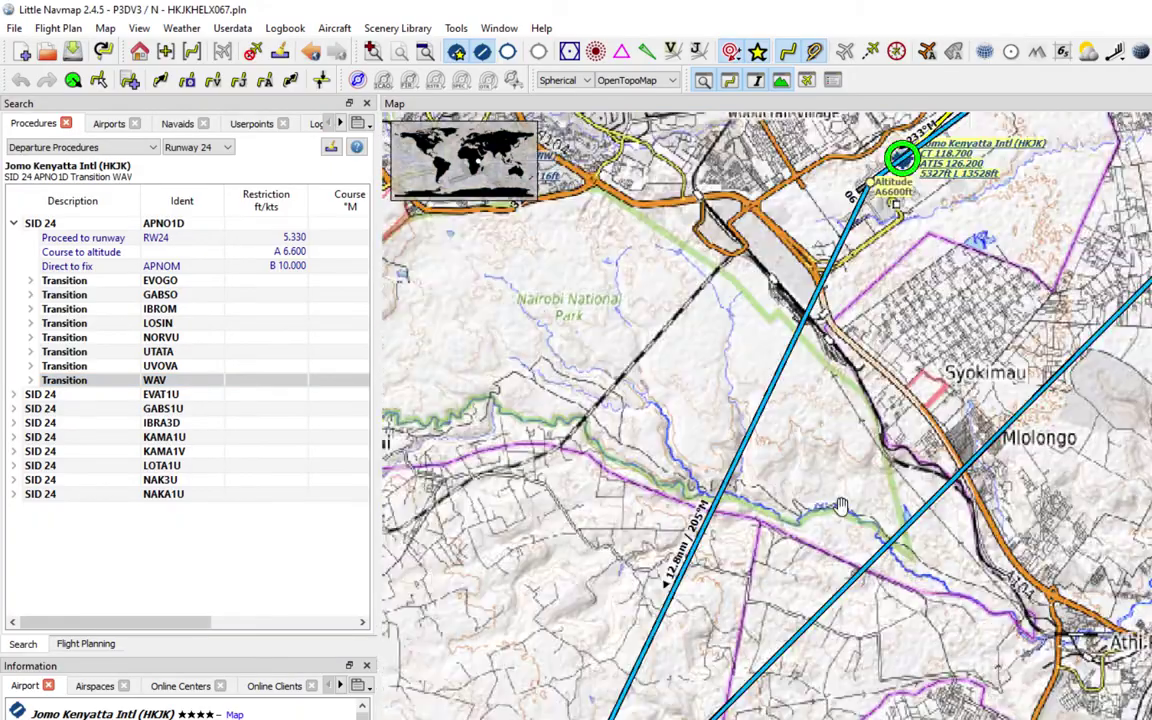
{"action": "scroll", "coordinate": [840, 507], "scroll_direction": "down", "scroll_amount": 2}
{"action": "left_click_drag", "start_coordinate": [770, 550], "coordinate": [945, 425]}
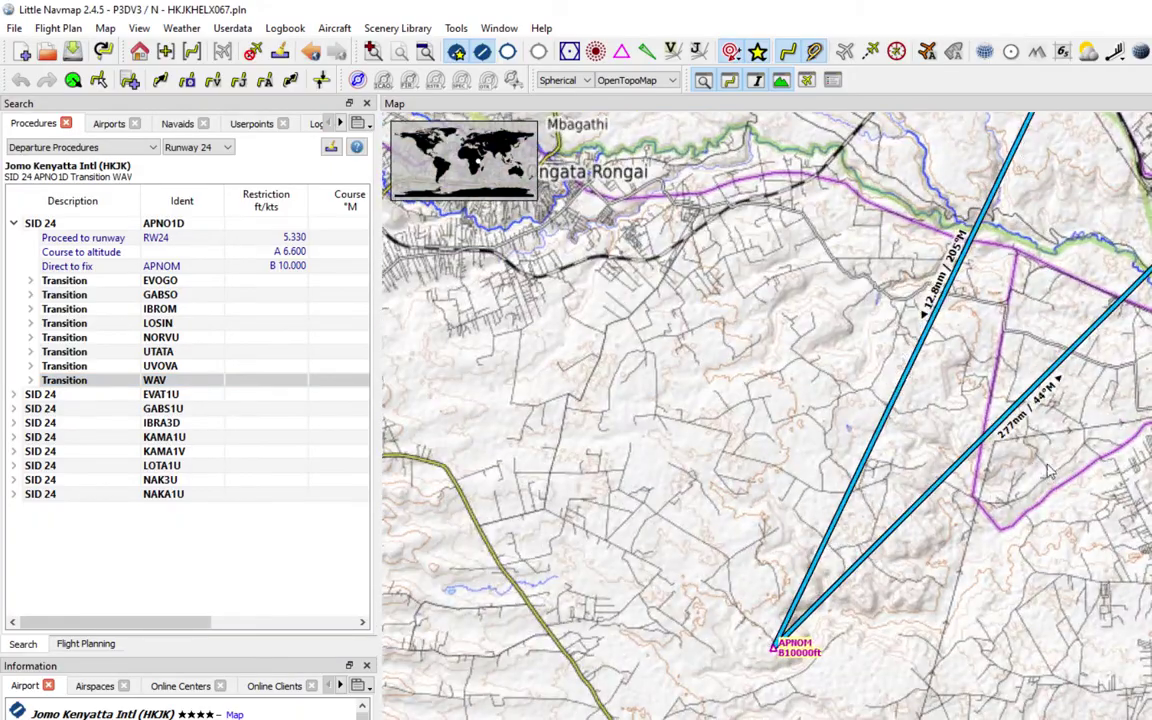
{"action": "scroll", "coordinate": [953, 578], "scroll_direction": "up", "scroll_amount": 1}
{"action": "left_click_drag", "start_coordinate": [1001, 262], "coordinate": [877, 210]}
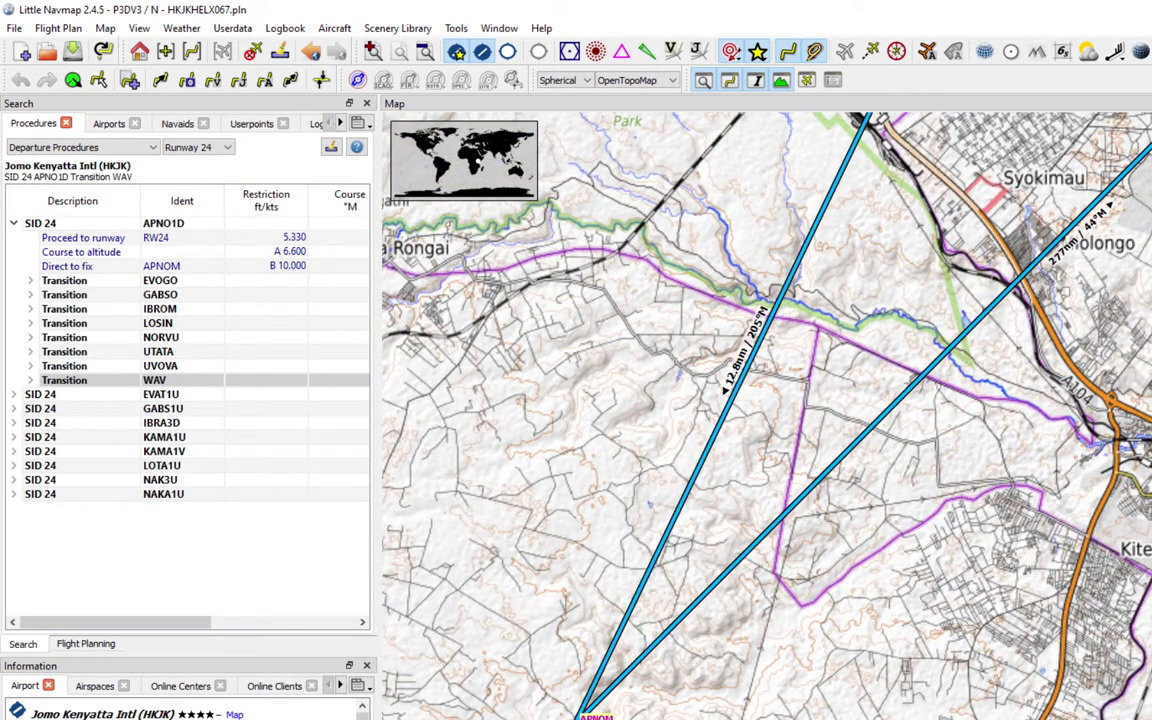
{"action": "scroll", "coordinate": [757, 463], "scroll_direction": "down", "scroll_amount": 1}
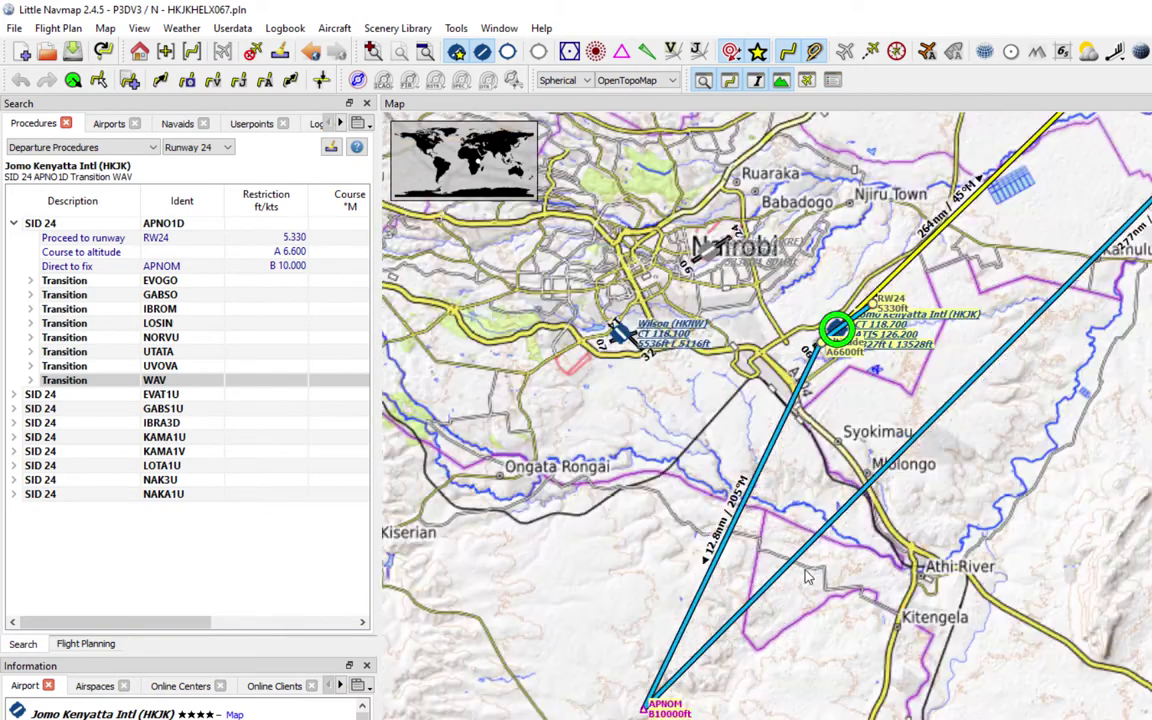
Compare the previewed APNO1D departure path with the direct flight plan leg northeast of Nairobi
{"action": "scroll", "coordinate": [724, 517], "scroll_direction": "down", "scroll_amount": 1}
{"action": "left_click_drag", "start_coordinate": [1128, 350], "coordinate": [900, 610]}
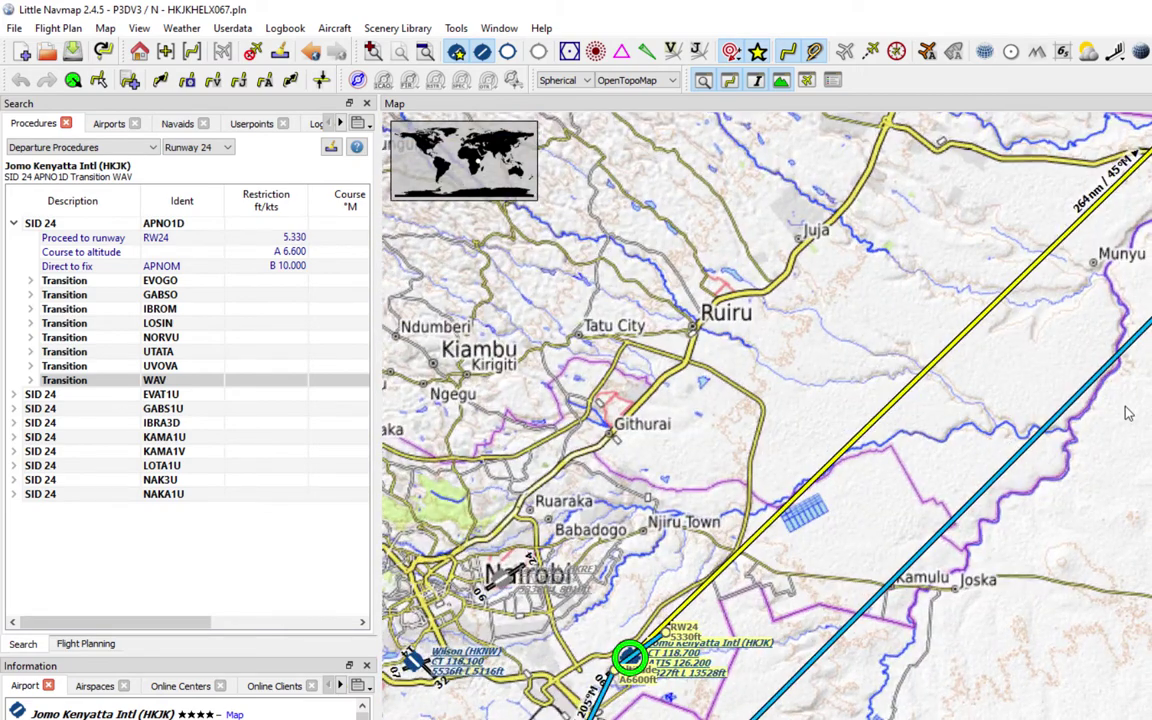
{"action": "left_click_drag", "start_coordinate": [1124, 406], "coordinate": [988, 585]}
{"action": "scroll", "coordinate": [987, 585], "scroll_direction": "down", "scroll_amount": 1}
{"action": "left_click_drag", "start_coordinate": [1060, 200], "coordinate": [1120, 560]}
{"action": "left_click_drag", "start_coordinate": [1100, 180], "coordinate": [1090, 602]}
{"action": "scroll", "coordinate": [1090, 602], "scroll_direction": "down", "scroll_amount": 2}
{"action": "scroll", "coordinate": [831, 432], "scroll_direction": "up", "scroll_amount": 3}
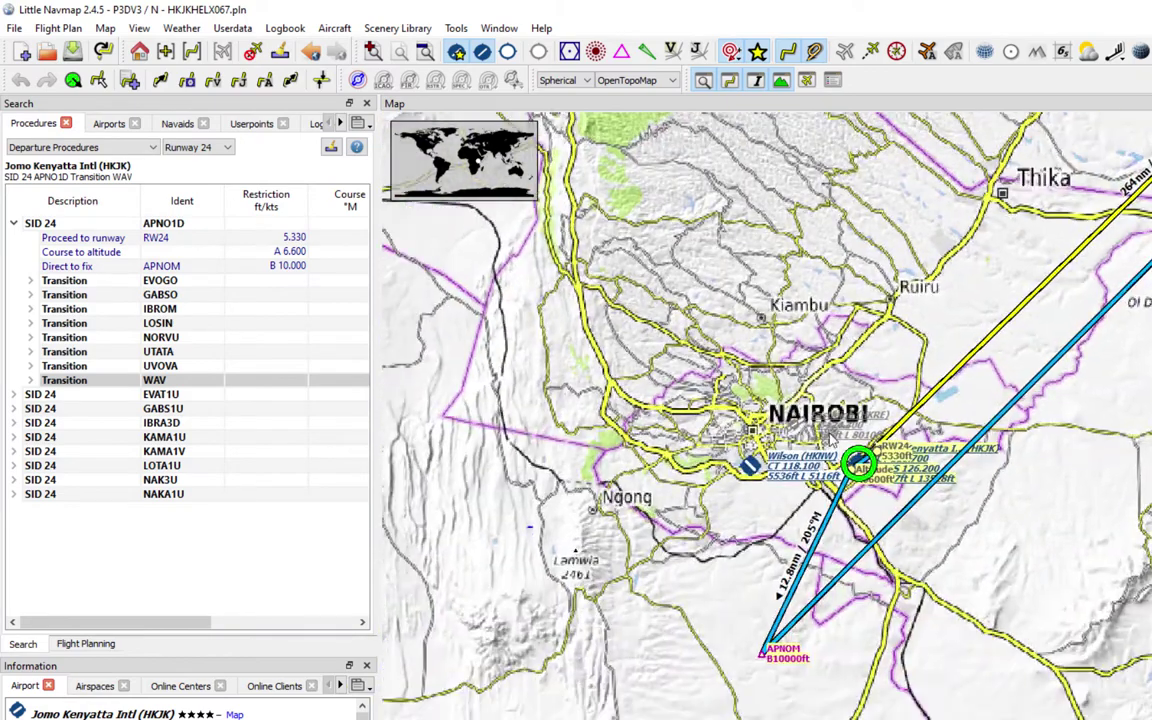
Filter the departure procedures to runway 06 and preview ATUD1D with the WAV transition on the map
{"action": "left_click", "coordinate": [195, 147]}
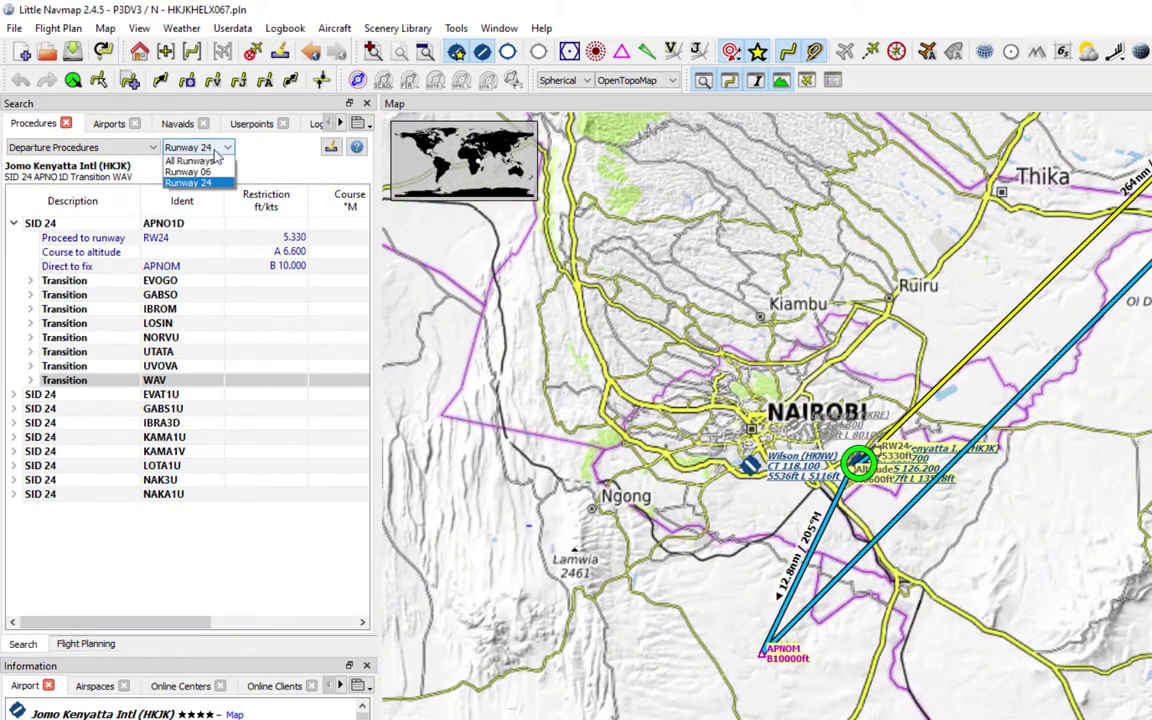
{"action": "left_click", "coordinate": [189, 172]}
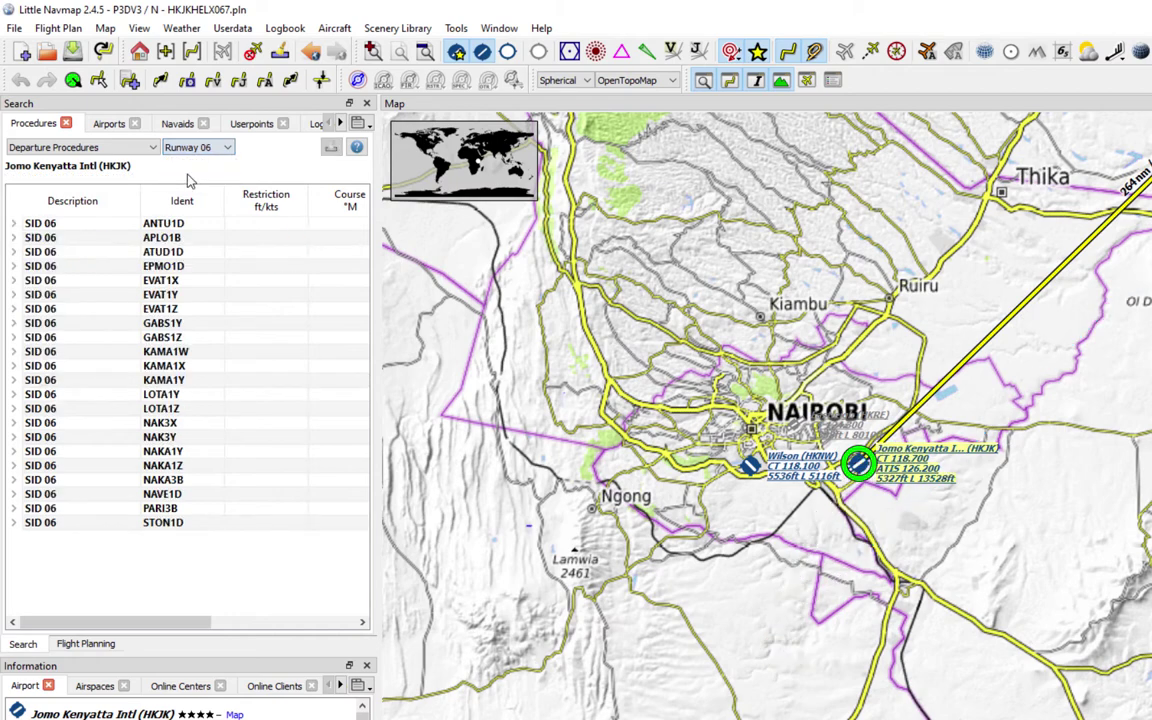
{"action": "left_click", "coordinate": [13, 224]}
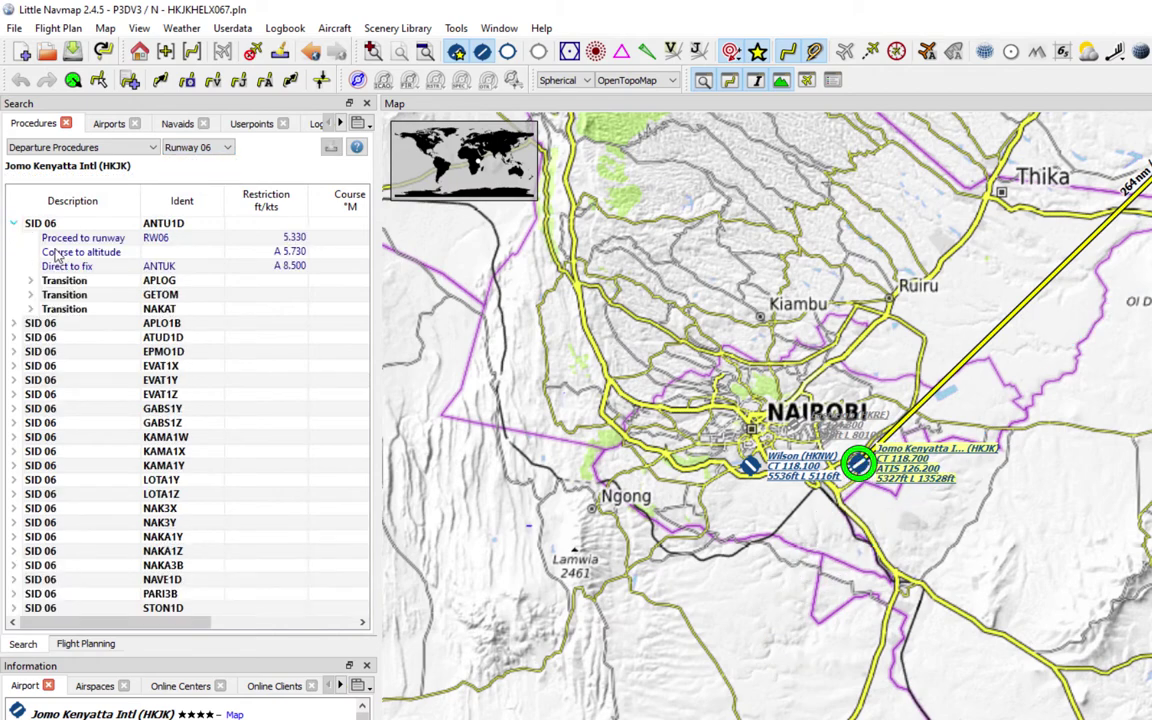
{"action": "left_click", "coordinate": [13, 224]}
{"action": "left_click", "coordinate": [30, 251]}
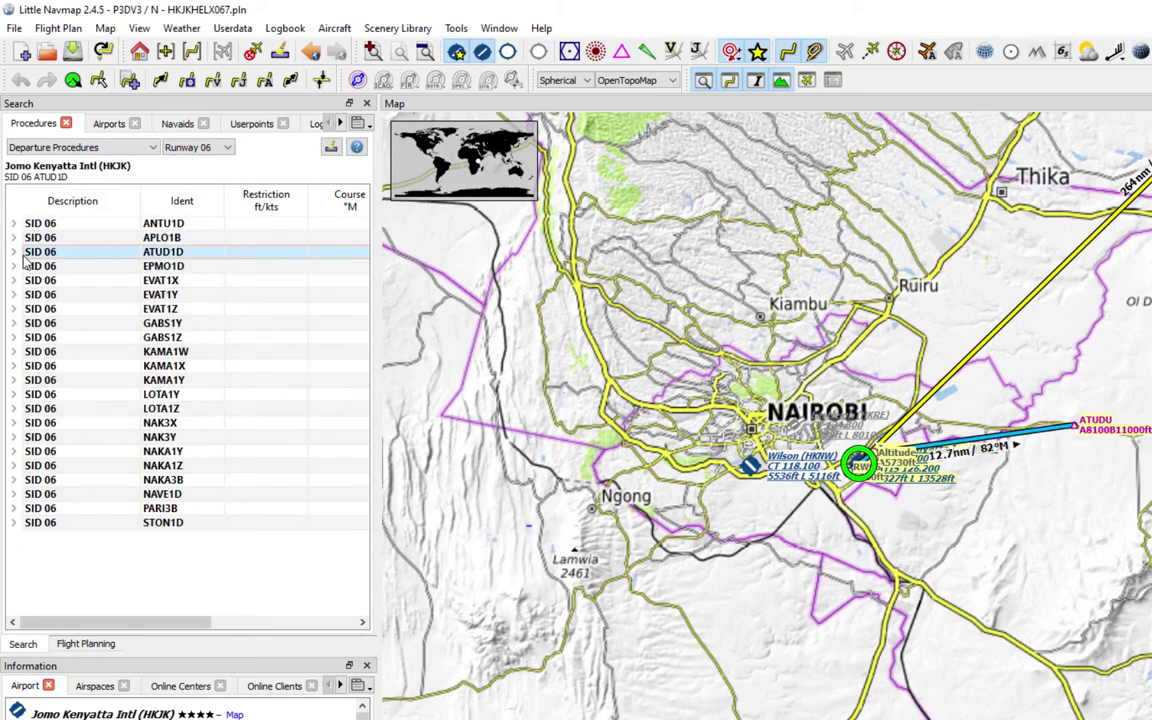
{"action": "left_click", "coordinate": [13, 252]}
{"action": "left_click", "coordinate": [150, 408]}
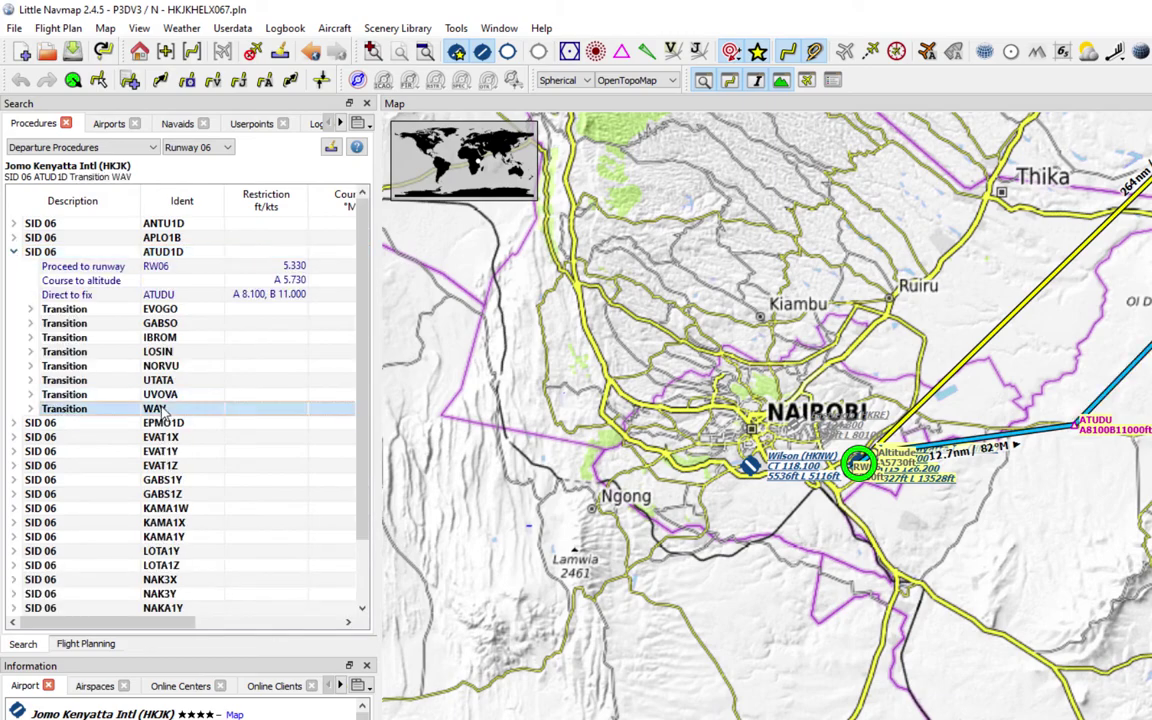
Measure the great-circle distance from the runway 24 end along the ATUD1D departure leg, then discard the measurement
{"action": "scroll", "coordinate": [963, 435], "scroll_direction": "up", "scroll_amount": 5}
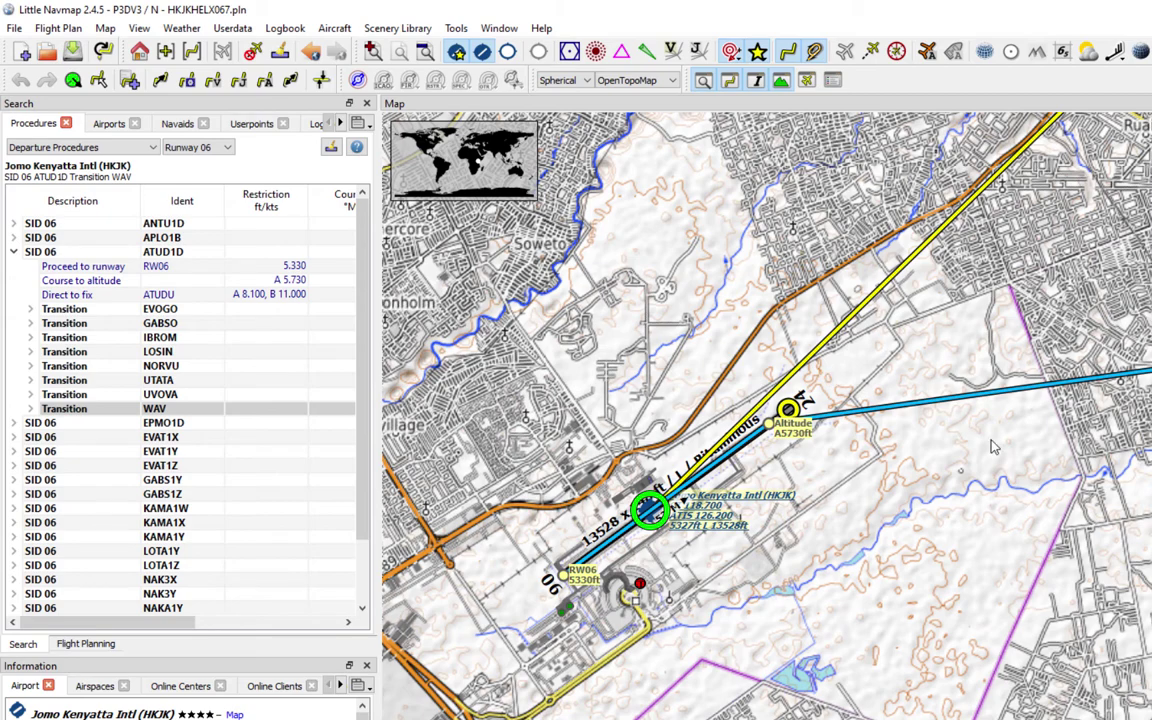
{"action": "left_click_drag", "start_coordinate": [993, 447], "coordinate": [738, 464]}
{"action": "scroll", "coordinate": [705, 448], "scroll_direction": "down", "scroll_amount": 1}
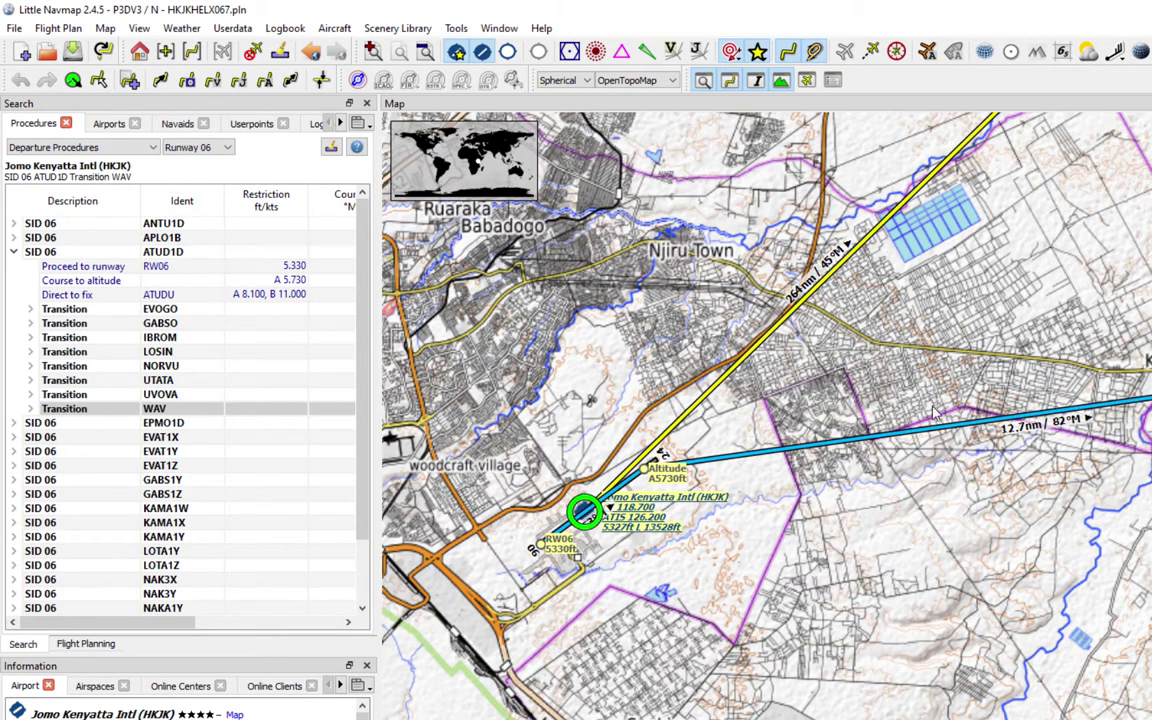
{"action": "left_click_drag", "start_coordinate": [950, 440], "coordinate": [867, 440]}
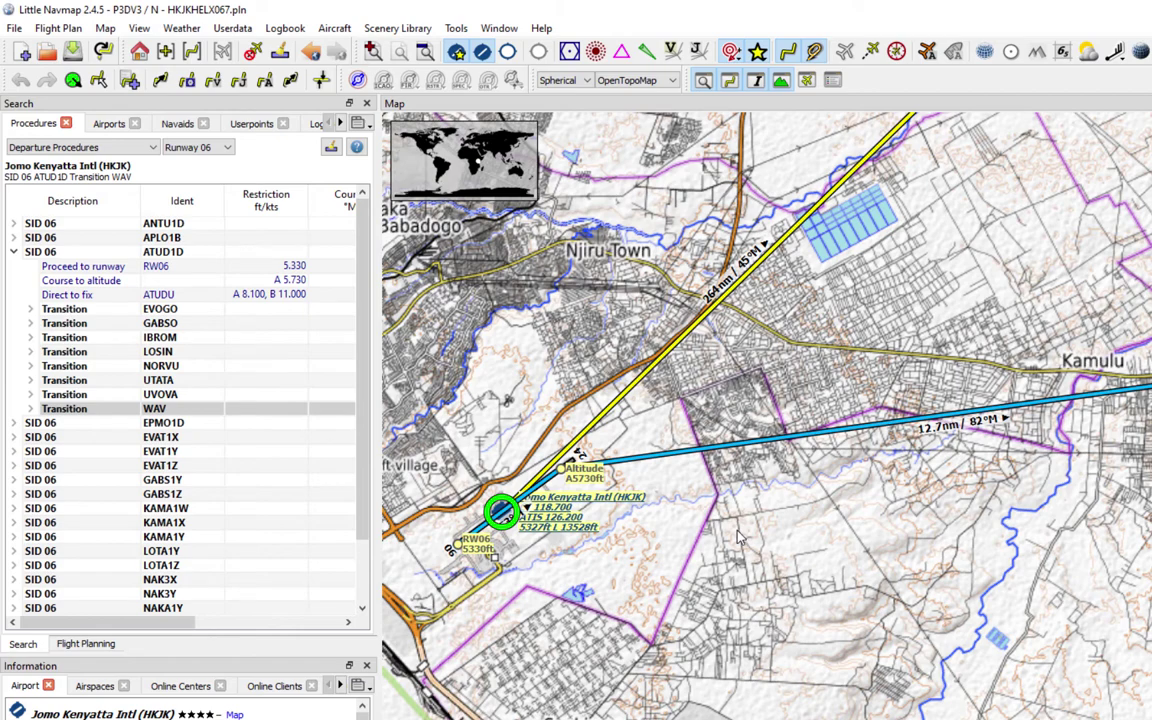
{"action": "scroll", "coordinate": [692, 512], "scroll_direction": "up", "scroll_amount": 3}
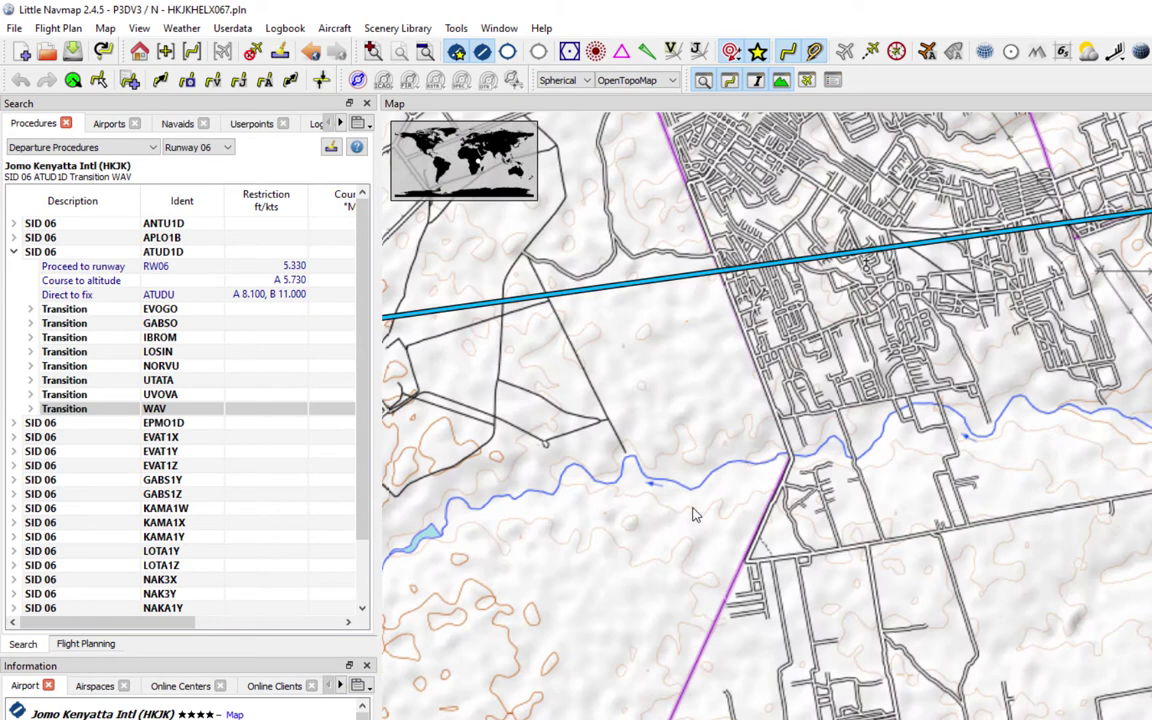
{"action": "scroll", "coordinate": [910, 588], "scroll_direction": "down", "scroll_amount": 2}
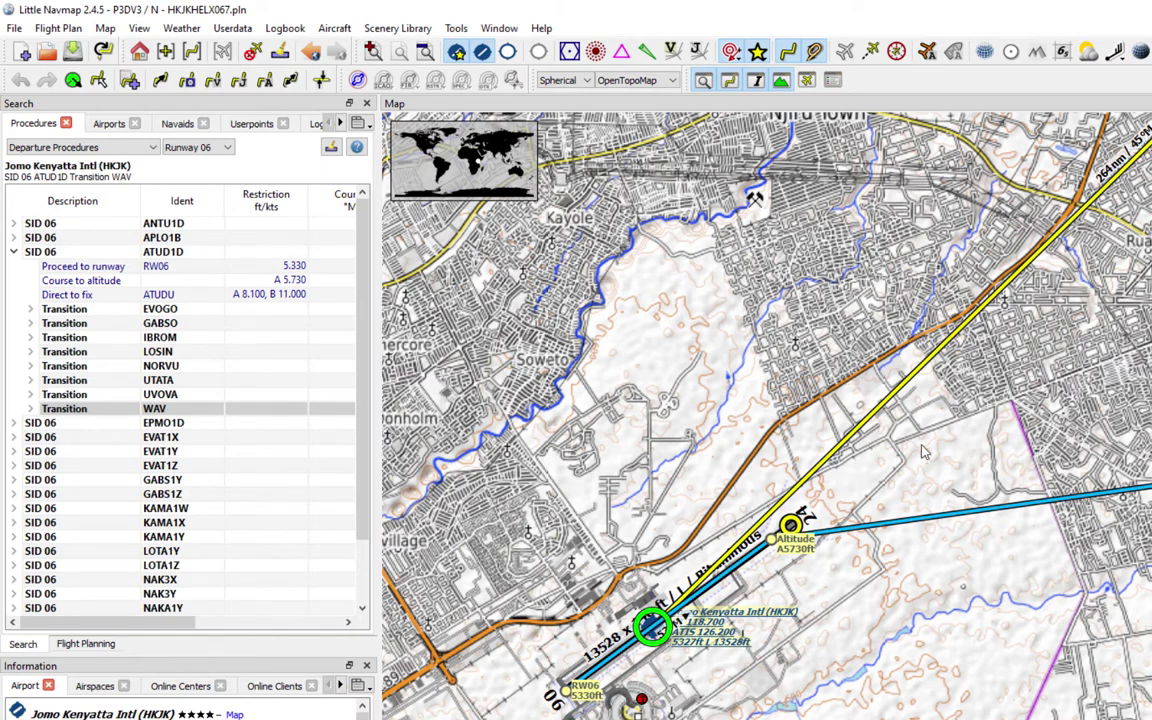
{"action": "right_click", "coordinate": [793, 522]}
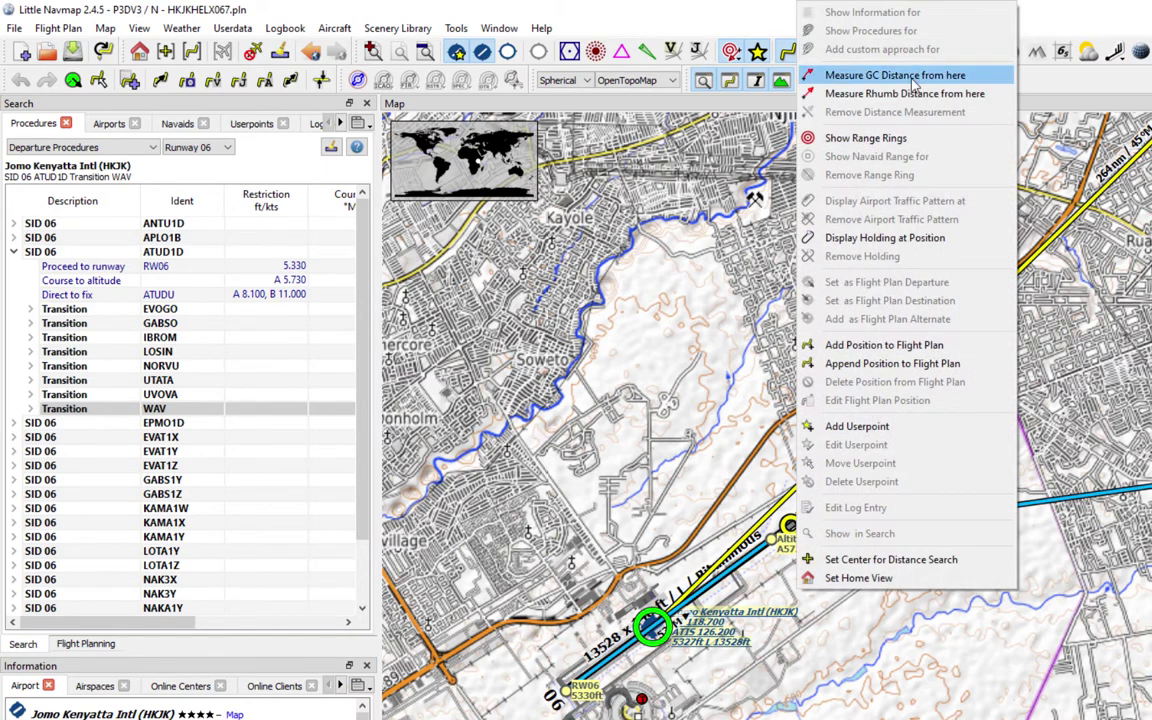
{"action": "left_click", "coordinate": [825, 76]}
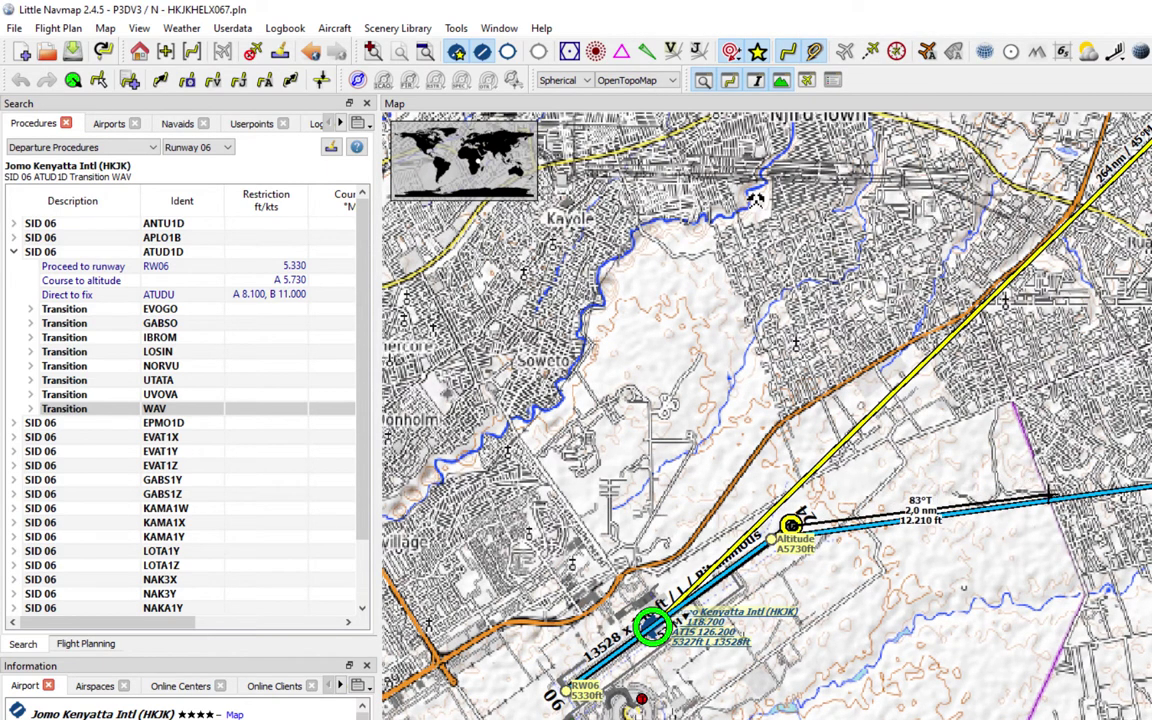
{"action": "key", "text": "Escape"}
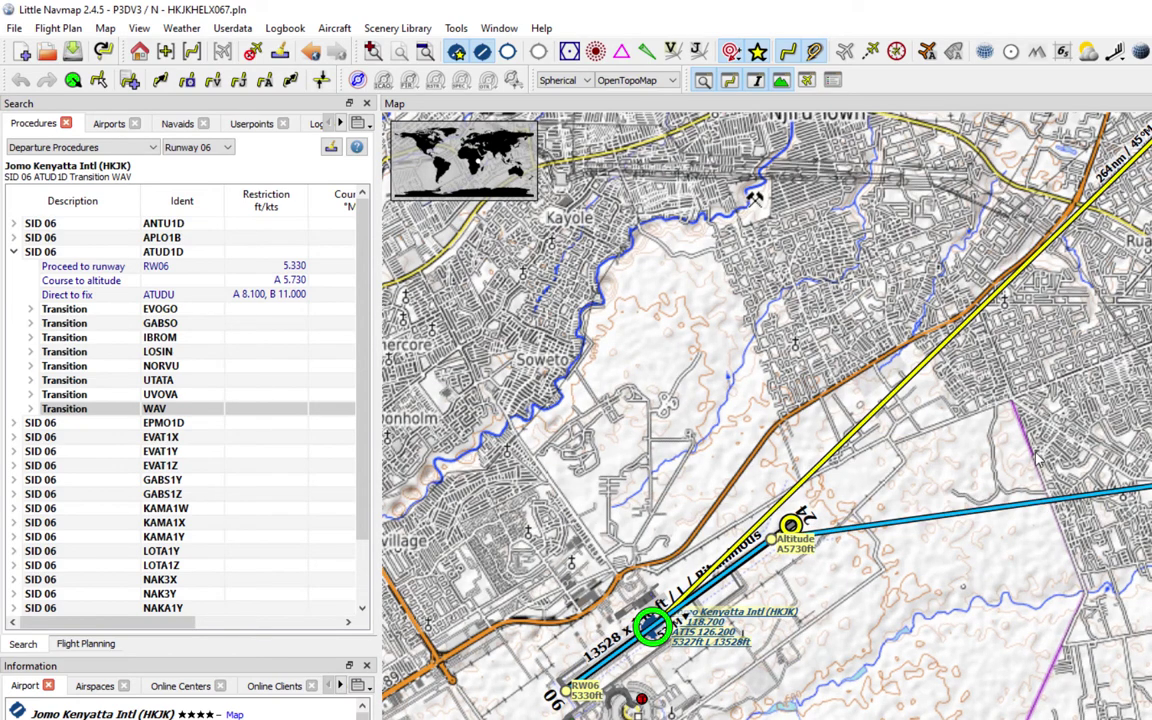
Examine the ATUD1D path along runway 06, from the RW06 threshold to the turn at the altitude point
{"action": "left_click_drag", "start_coordinate": [1055, 510], "coordinate": [856, 463]}
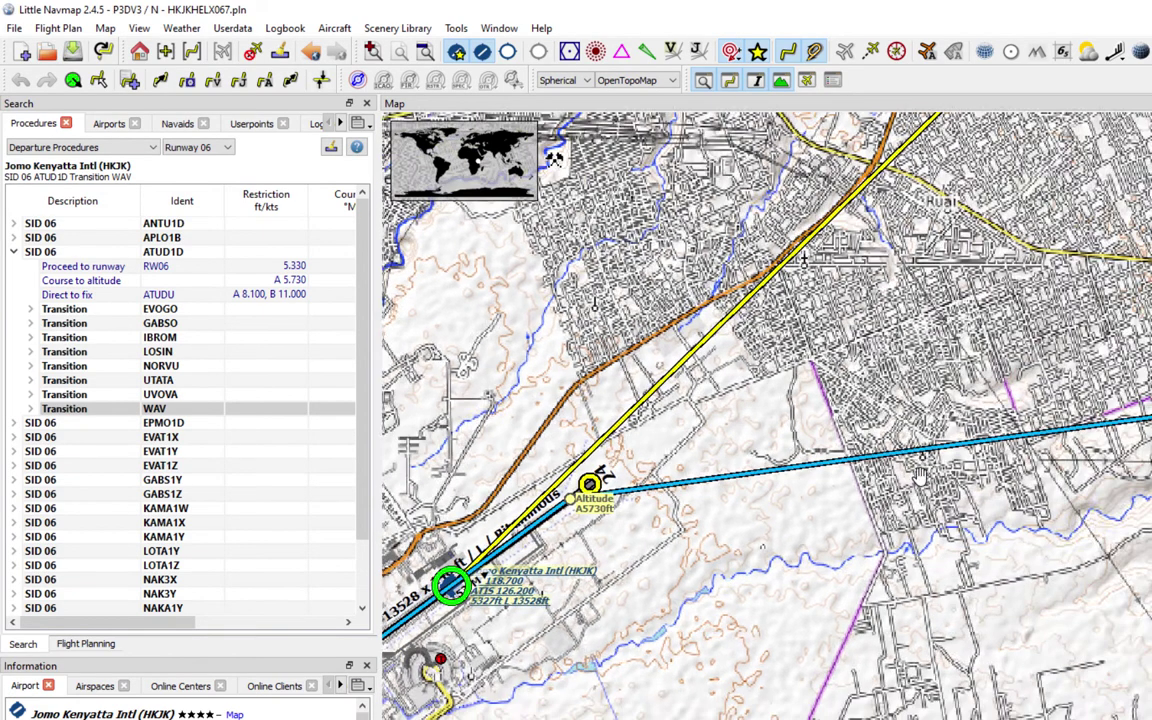
{"action": "left_click_drag", "start_coordinate": [388, 553], "coordinate": [683, 552]}
{"action": "scroll", "coordinate": [682, 552], "scroll_direction": "up", "scroll_amount": 2}
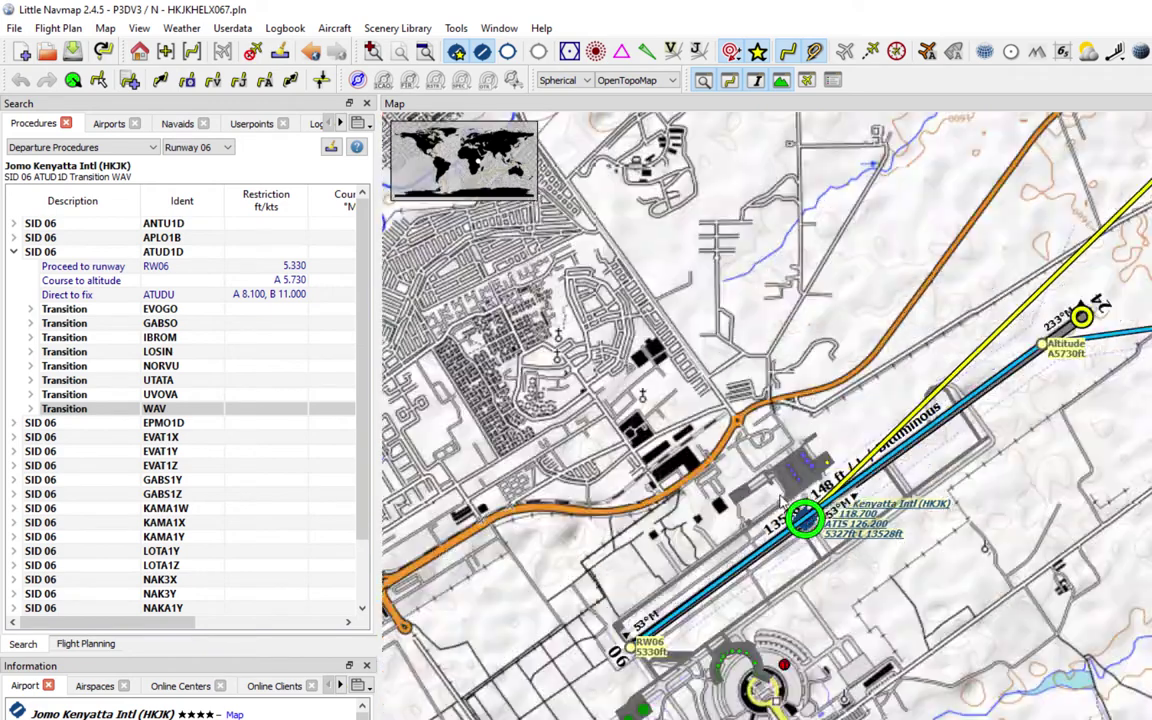
{"action": "scroll", "coordinate": [760, 530], "scroll_direction": "down", "scroll_amount": 1}
{"action": "scroll", "coordinate": [786, 522], "scroll_direction": "up", "scroll_amount": 1}
{"action": "left_click_drag", "start_coordinate": [781, 510], "coordinate": [720, 497]}
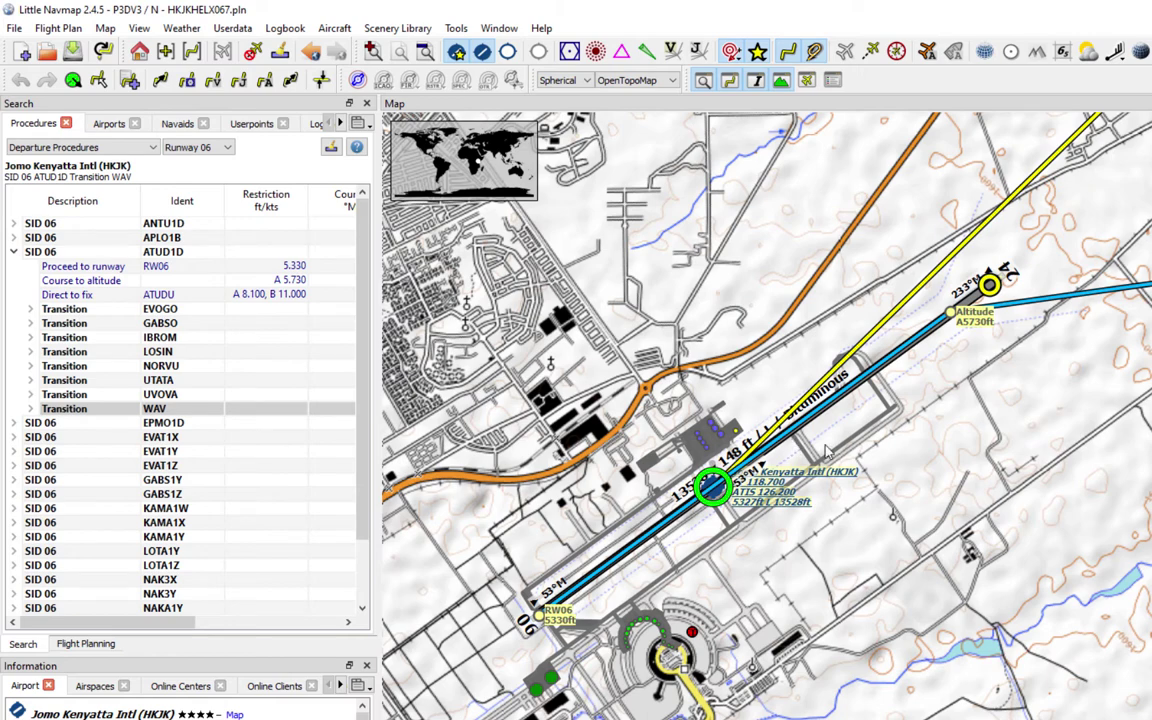
{"action": "left_click_drag", "start_coordinate": [826, 452], "coordinate": [638, 513]}
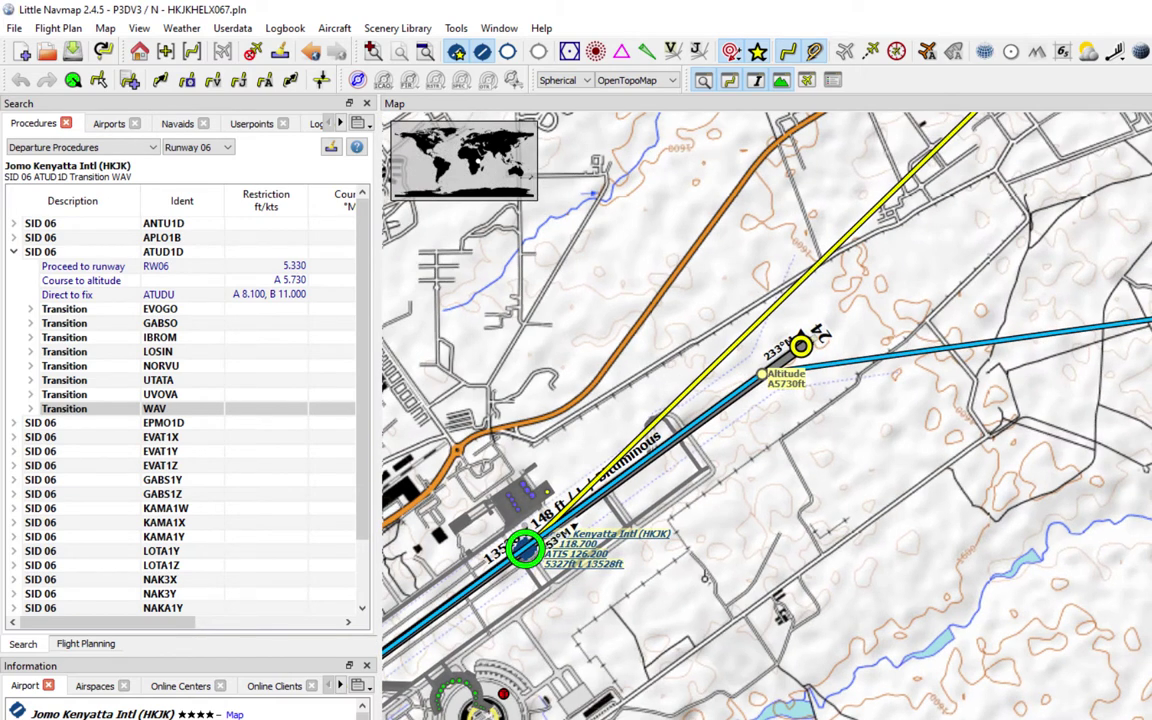
Switch to CPS X and set the default anti-noise distance to 3 NM in its options
{"action": "key", "text": "alt+Tab"}
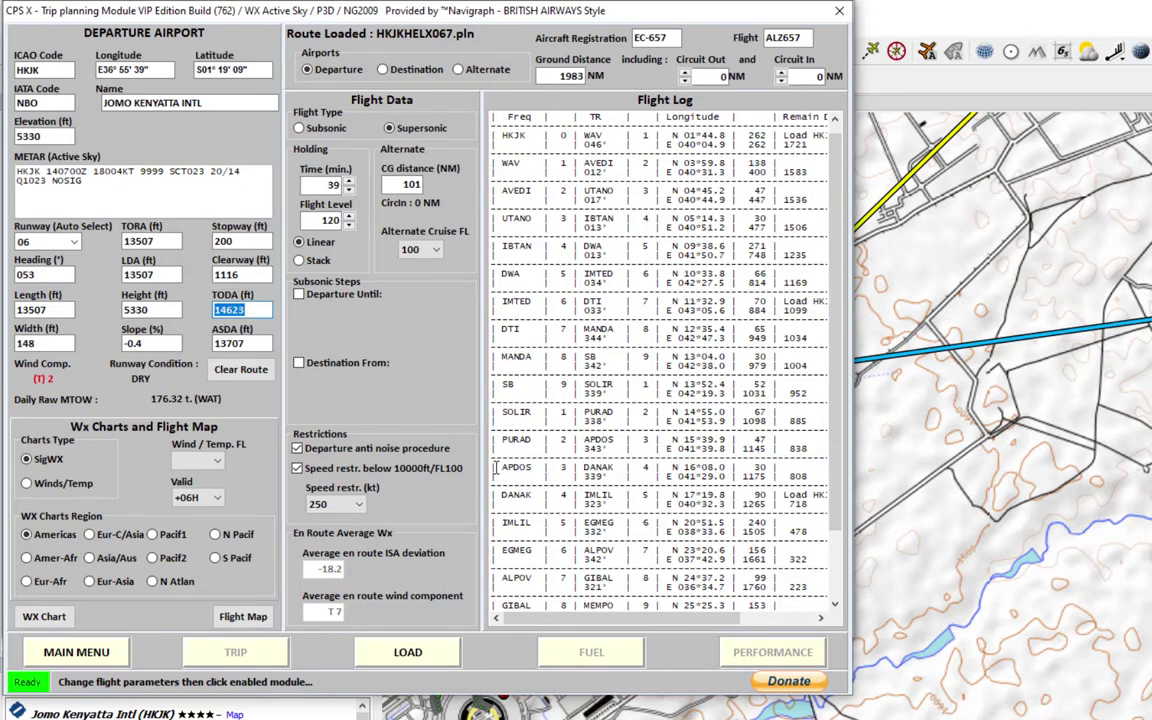
{"action": "left_click_drag", "start_coordinate": [380, 14], "coordinate": [387, 32]}
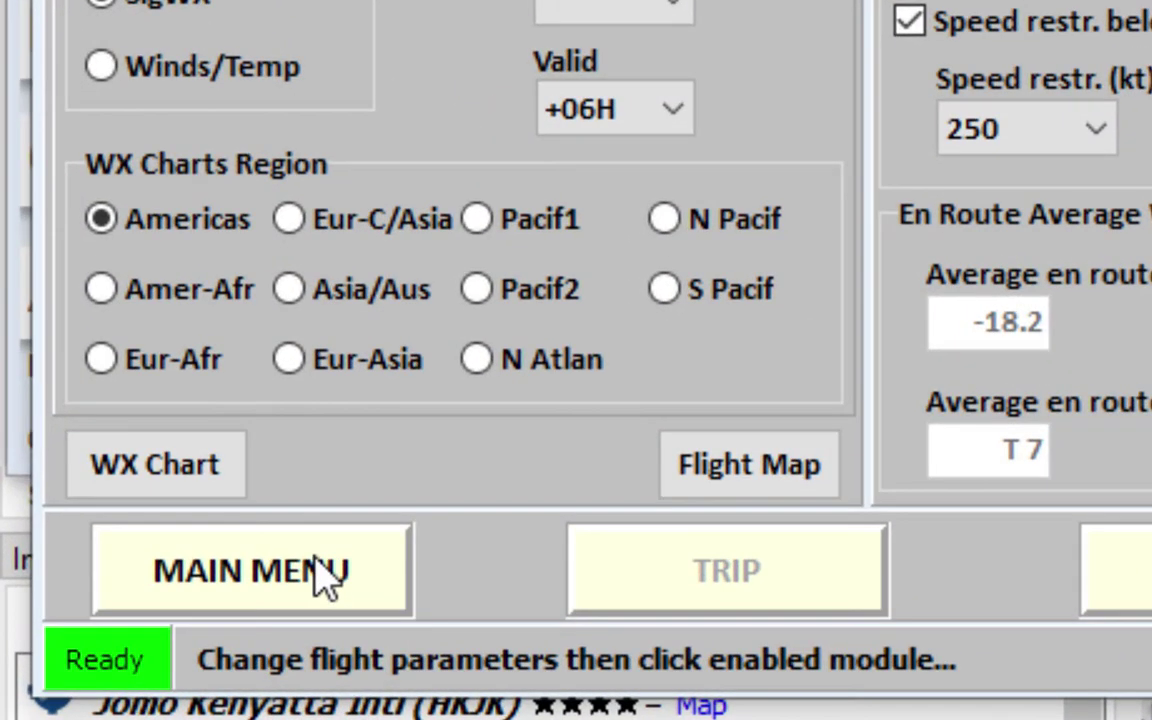
{"action": "left_click", "coordinate": [254, 578]}
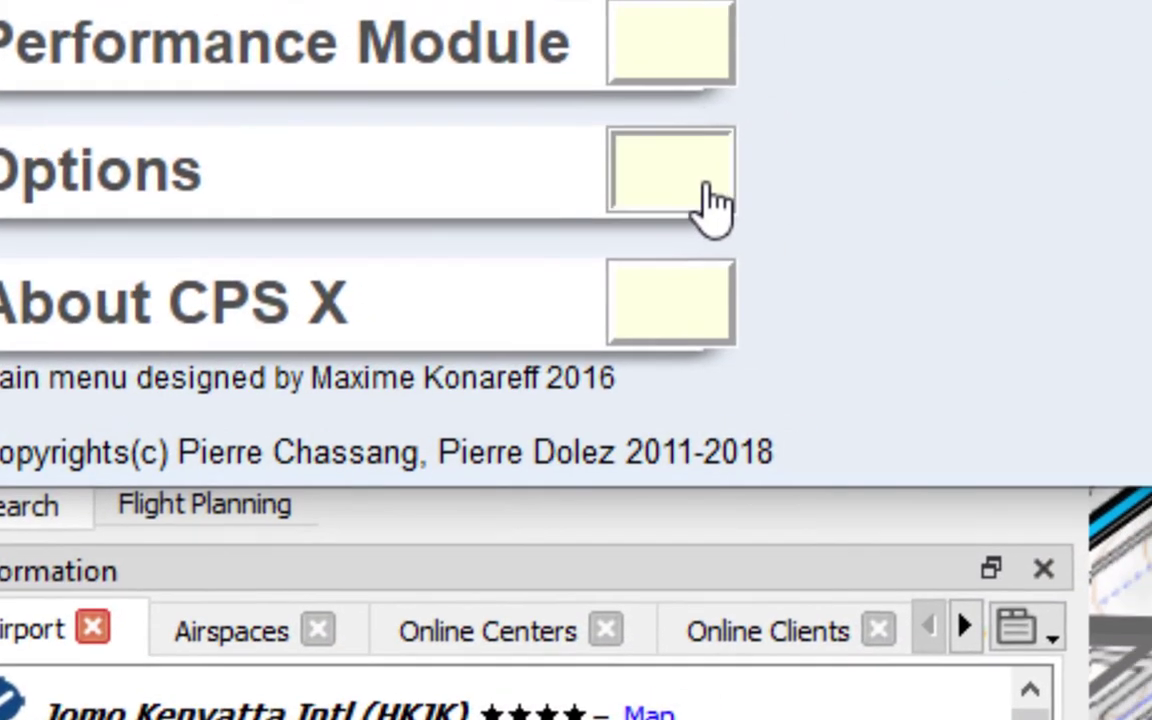
{"action": "left_click", "coordinate": [758, 190]}
{"action": "double_click", "coordinate": [727, 386]}
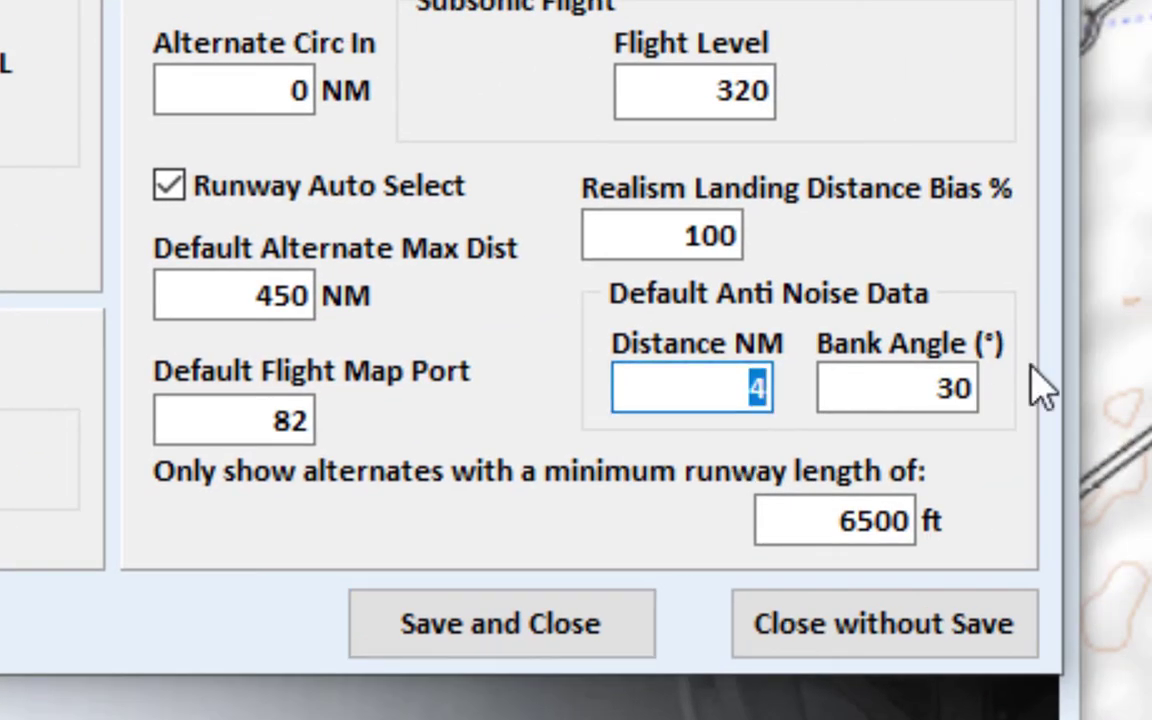
{"action": "type", "text": "3"}
Review the bank angle in the default anti-noise data
{"action": "left_click_drag", "start_coordinate": [882, 393], "coordinate": [1005, 386]}
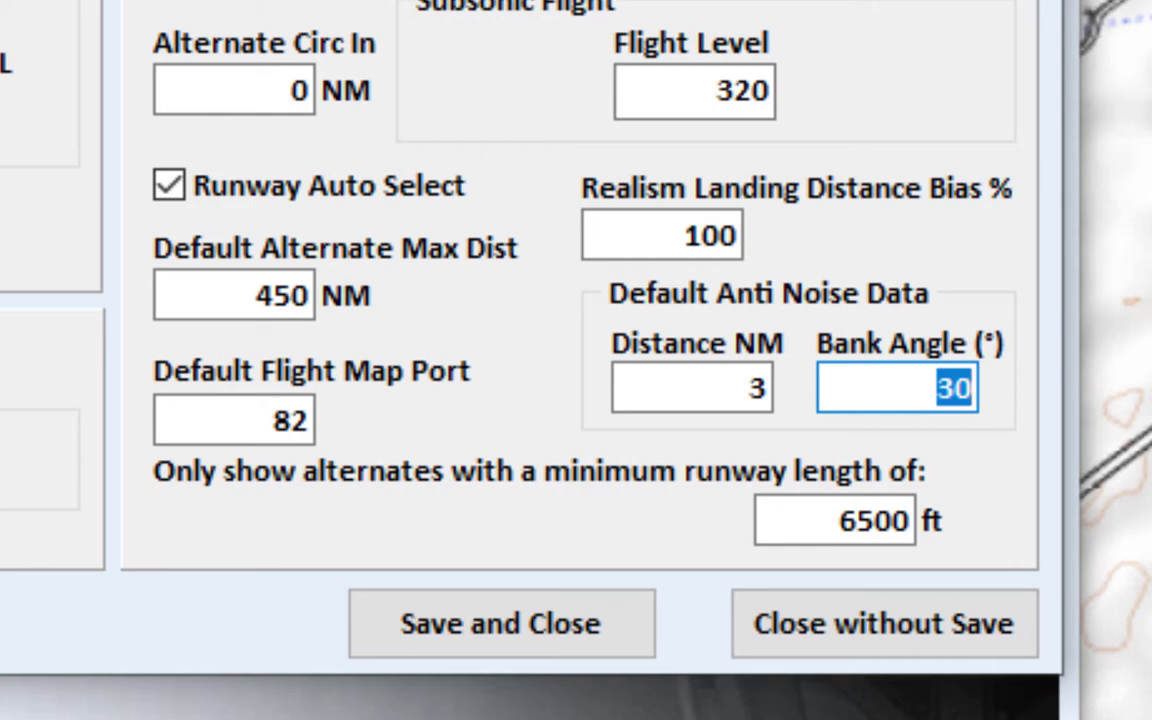
{"action": "left_click_drag", "start_coordinate": [848, 383], "coordinate": [1017, 387]}
{"action": "left_click", "coordinate": [918, 400]}
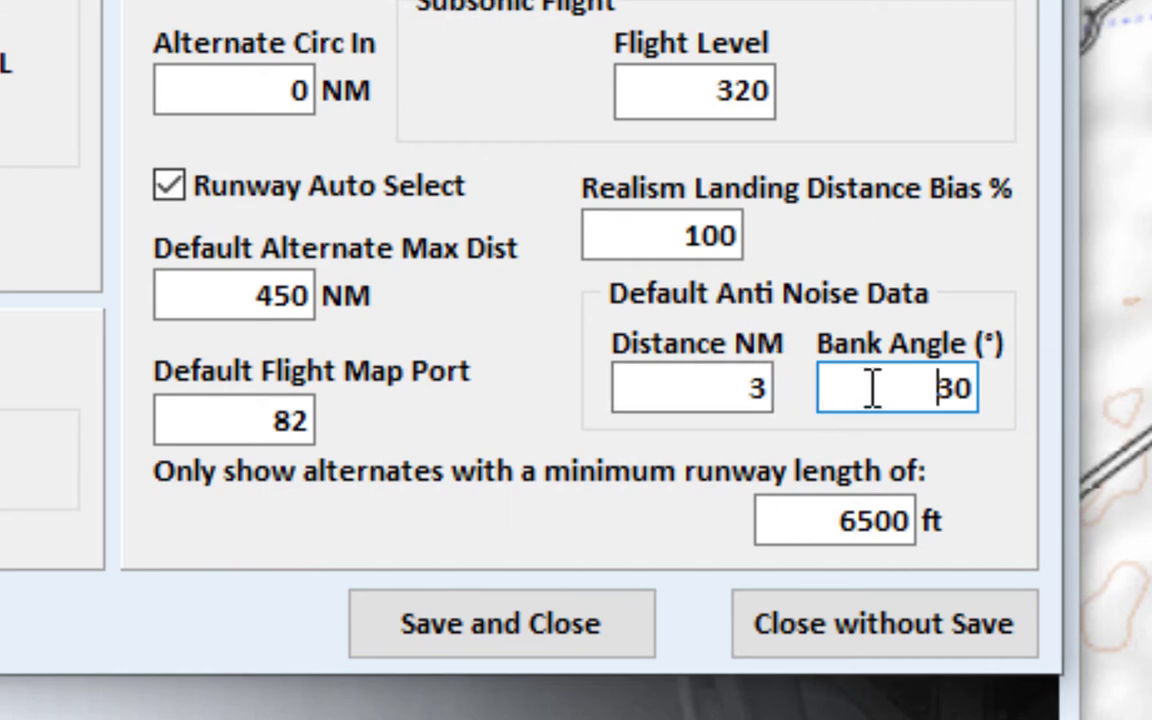
{"action": "left_click_drag", "start_coordinate": [871, 388], "coordinate": [1040, 375]}
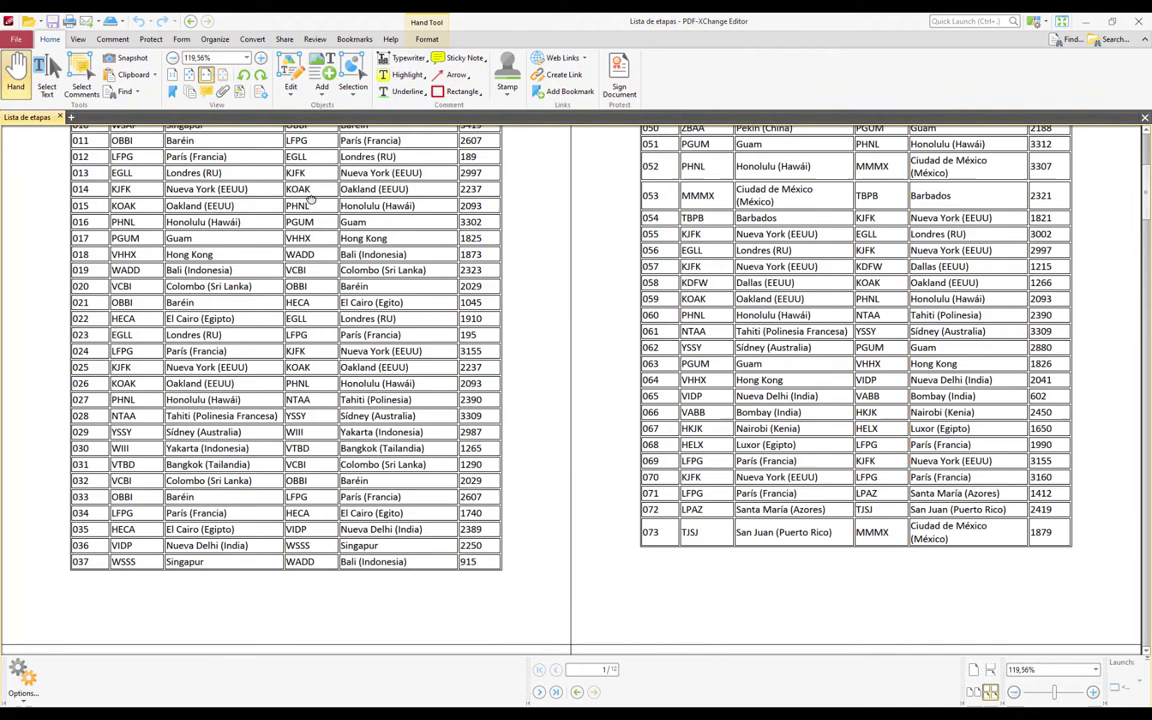
Look through the table of flight stages in the Lista de etapas PDF
{"action": "scroll", "coordinate": [380, 449], "scroll_direction": "up", "scroll_amount": 2}
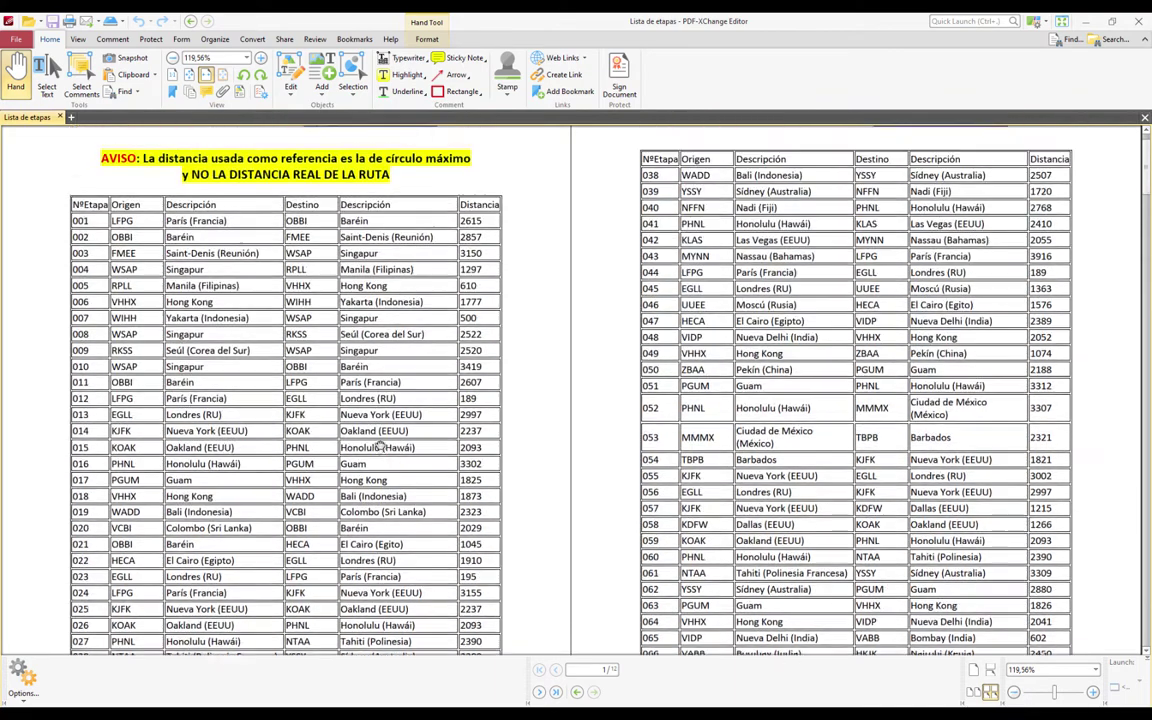
{"action": "scroll", "coordinate": [380, 449], "scroll_direction": "down", "scroll_amount": 2}
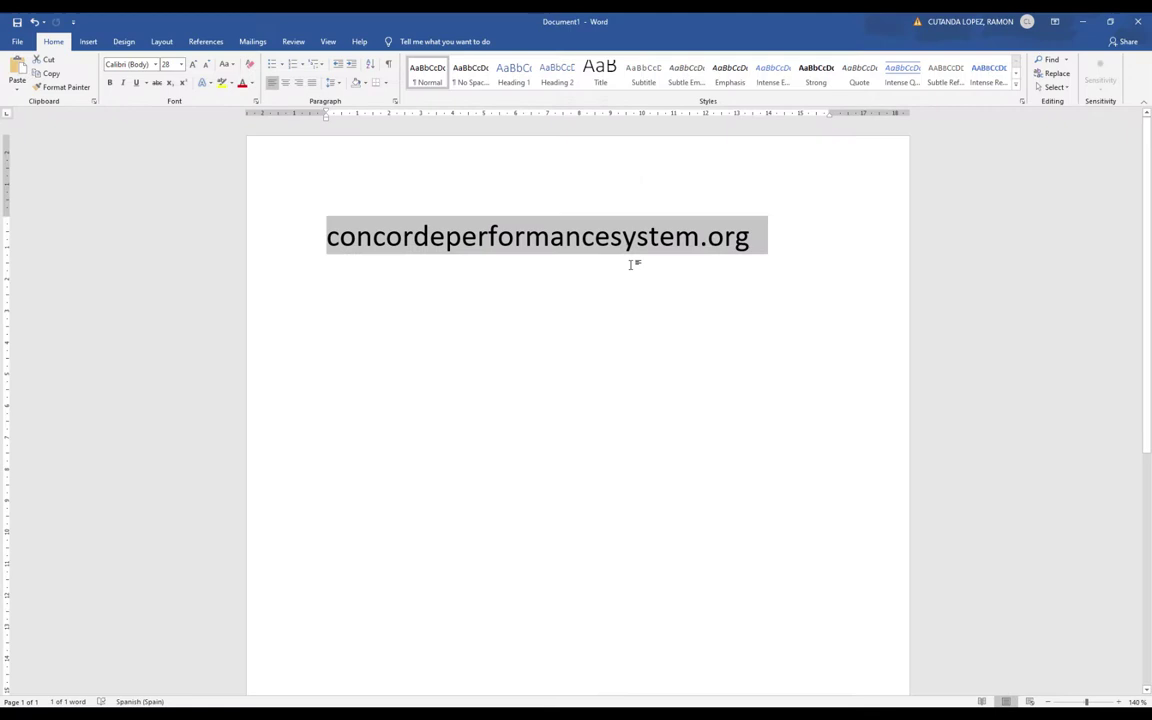
{"action": "left_click", "coordinate": [774, 237]}
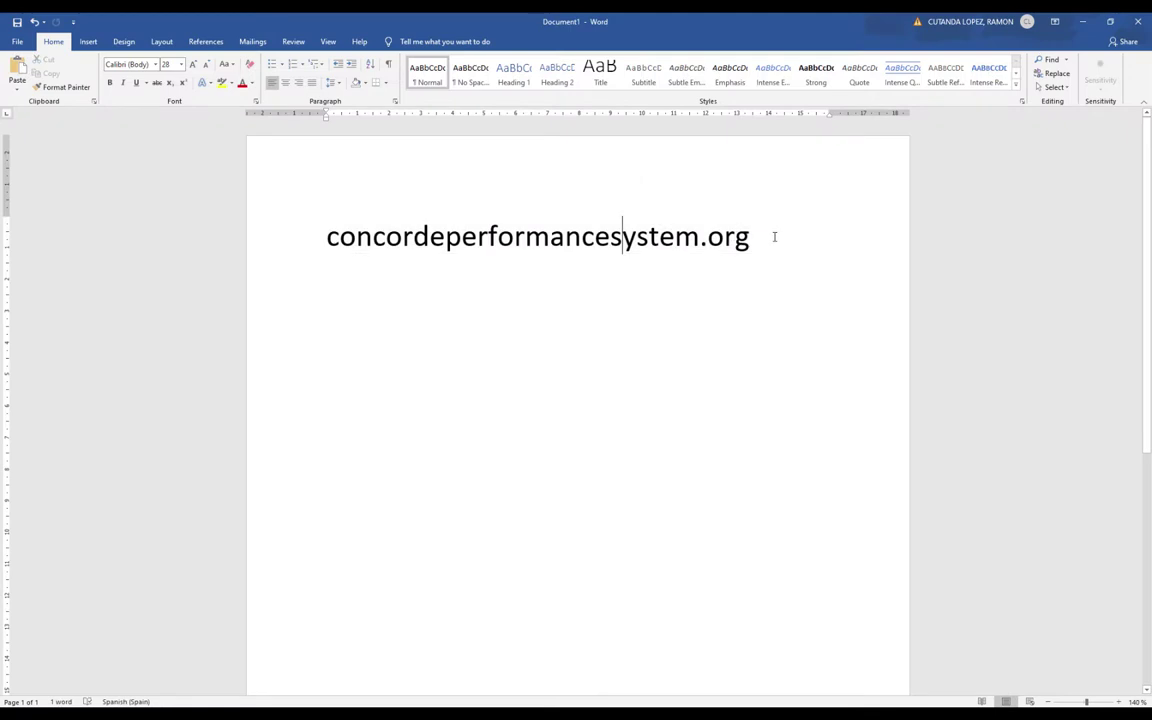
Replace the website address in the Word document with the number 25.000
{"action": "left_click_drag", "start_coordinate": [774, 237], "coordinate": [28, 222]}
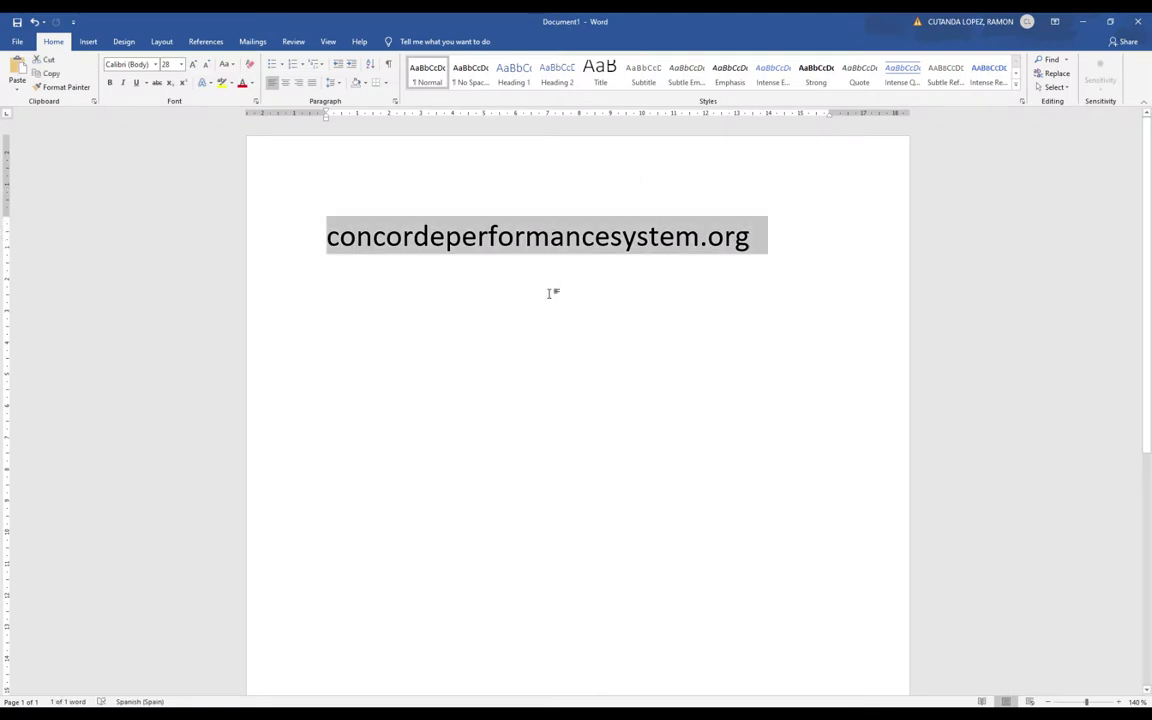
{"action": "type", "text": "25000"}
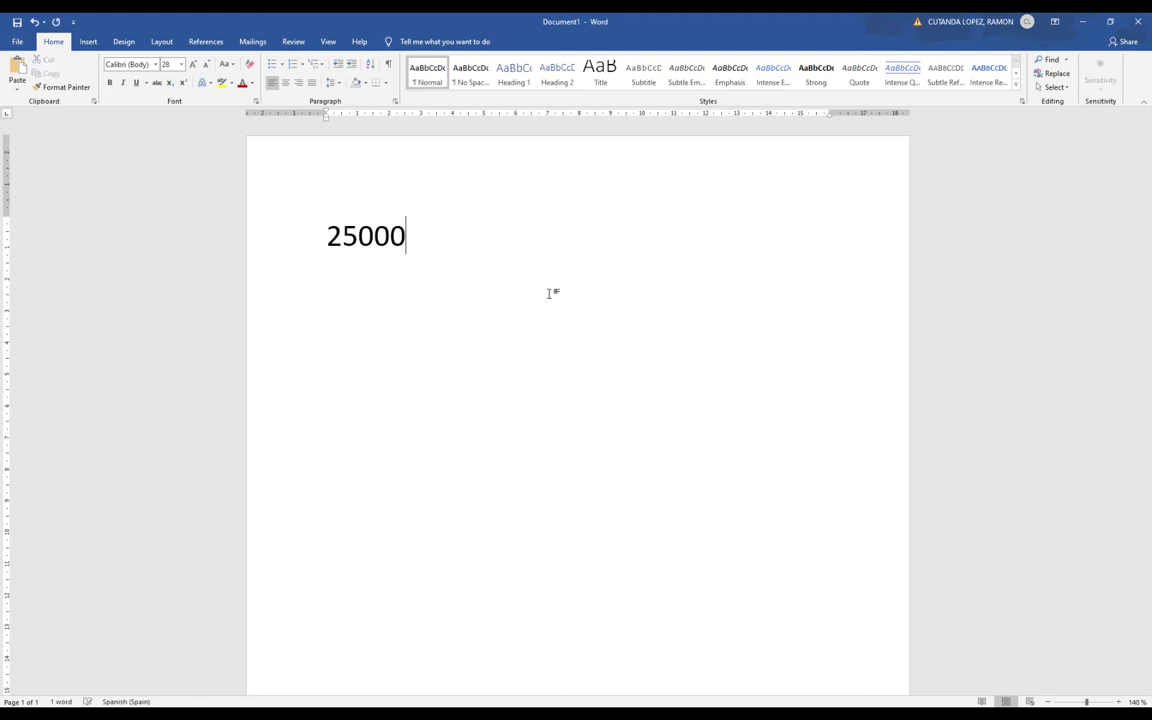
{"action": "key", "text": "Left"}
{"action": "key", "text": "Left"}
{"action": "key", "text": "Left"}
{"action": "key", "text": "Right"}
{"action": "type", "text": ","}
{"action": "key", "text": "BackSpace"}
{"action": "type", "text": "."}
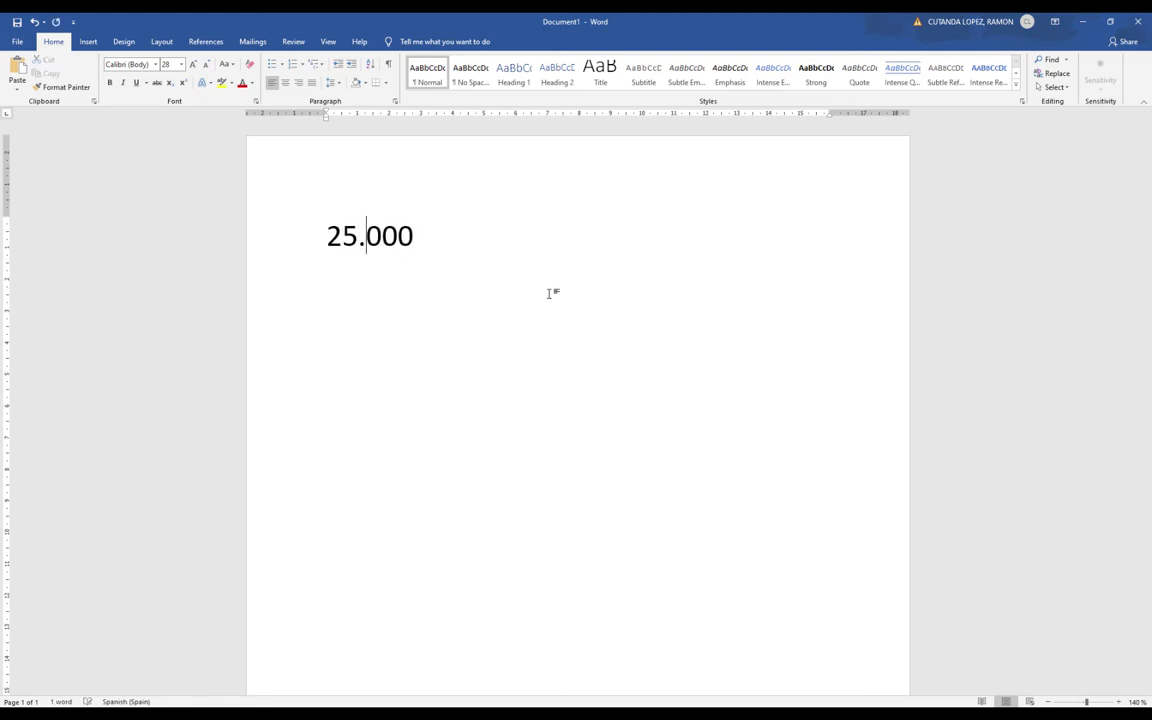
Change the first digit of the number to 3 and back to 2
{"action": "key", "text": "Home"}
{"action": "key", "text": "Delete"}
{"action": "type", "text": "3"}
{"action": "key", "text": "End"}
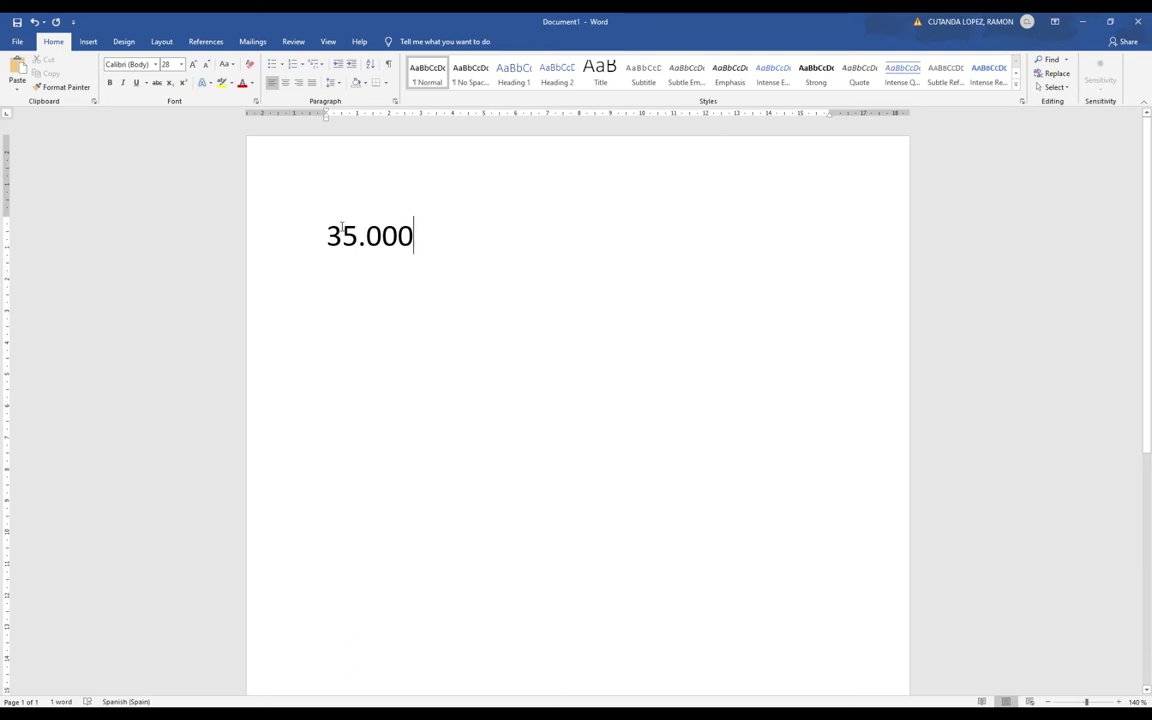
{"action": "left_click_drag", "start_coordinate": [326, 236], "coordinate": [340, 236]}
{"action": "type", "text": "2"}
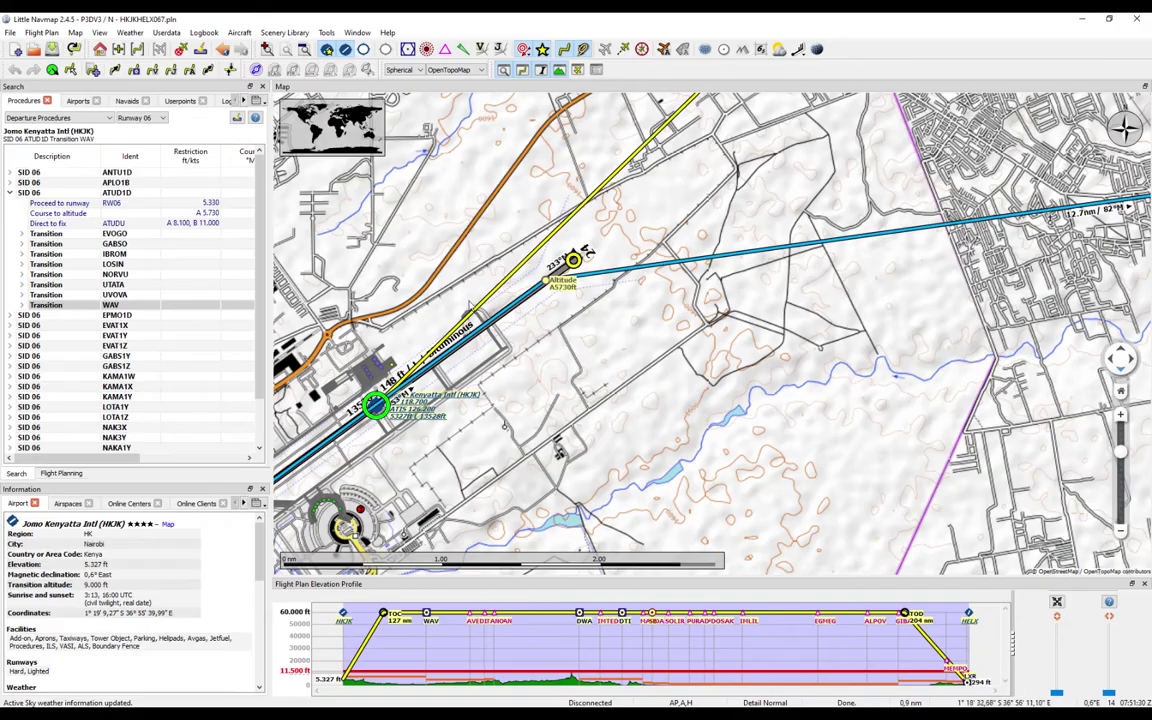
Switch to Little Navmap and locate the San Francisco Bay area on the map
{"action": "scroll", "coordinate": [470, 322], "scroll_direction": "down", "scroll_amount": 5}
{"action": "scroll", "coordinate": [450, 347], "scroll_direction": "down", "scroll_amount": 5}
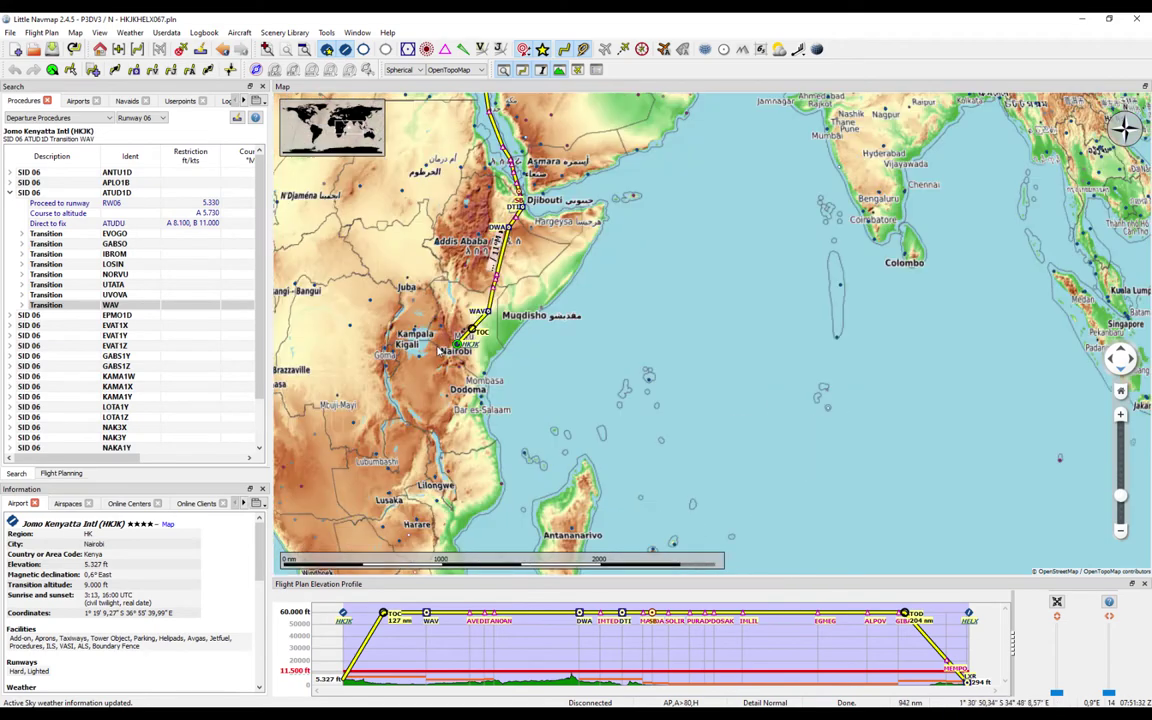
{"action": "left_click_drag", "start_coordinate": [688, 362], "coordinate": [676, 340]}
{"action": "scroll", "coordinate": [700, 345], "scroll_direction": "up", "scroll_amount": 5}
{"action": "left_click_drag", "start_coordinate": [802, 371], "coordinate": [660, 398]}
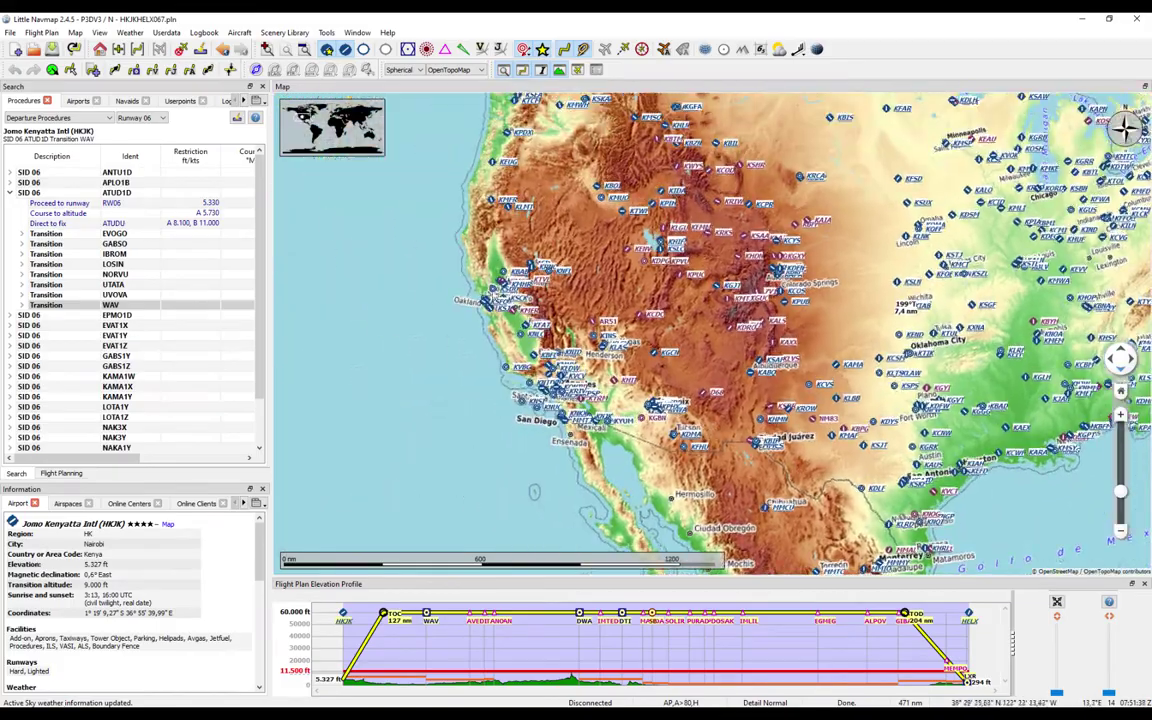
{"action": "scroll", "coordinate": [545, 343], "scroll_direction": "up", "scroll_amount": 10}
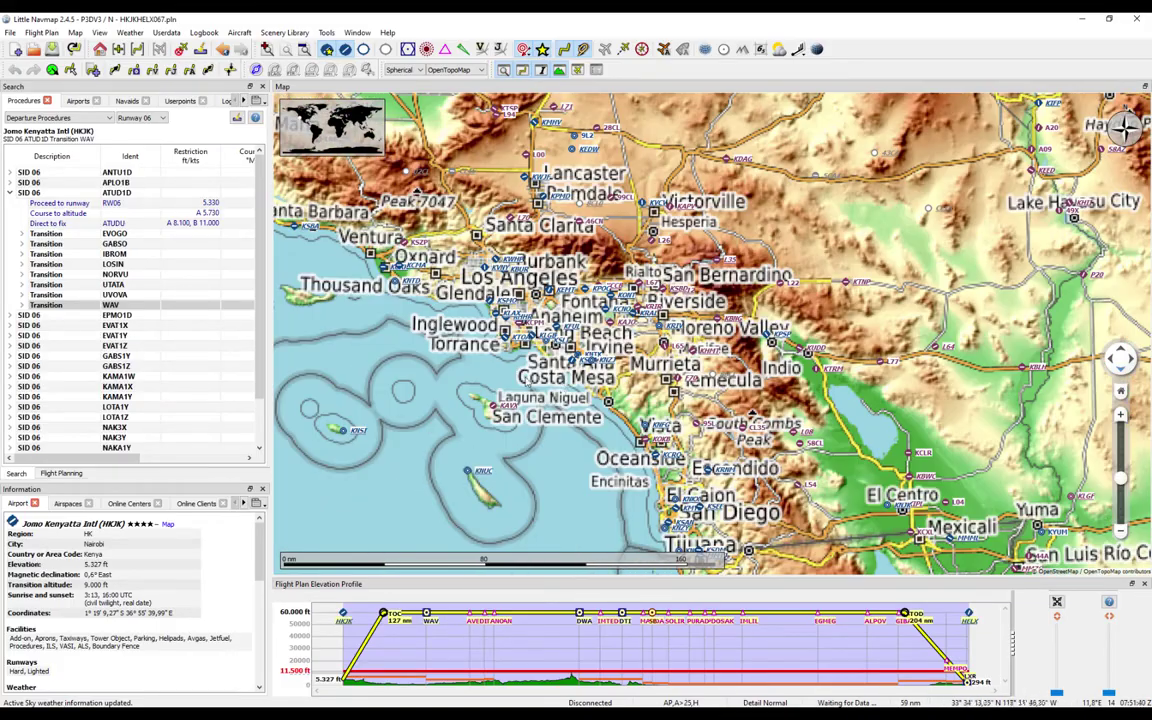
{"action": "scroll", "coordinate": [494, 310], "scroll_direction": "down", "scroll_amount": 5}
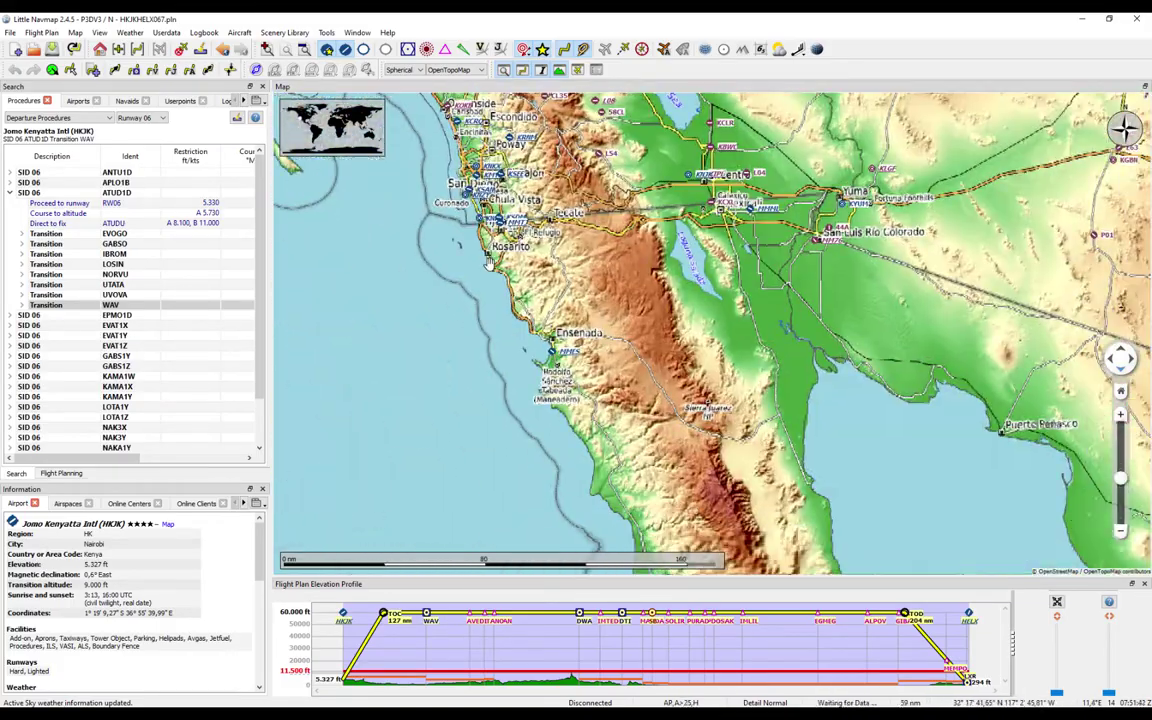
{"action": "scroll", "coordinate": [427, 215], "scroll_direction": "up", "scroll_amount": 3}
{"action": "scroll", "coordinate": [476, 250], "scroll_direction": "down", "scroll_amount": 2}
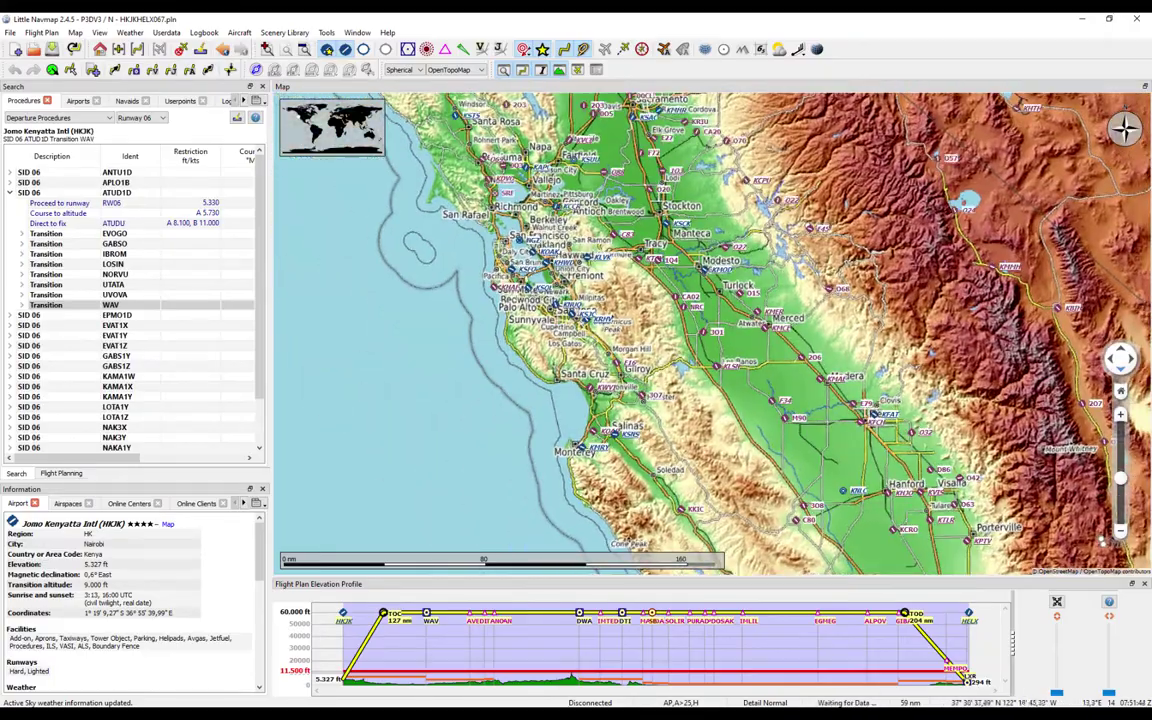
{"action": "scroll", "coordinate": [476, 250], "scroll_direction": "up", "scroll_amount": 3}
{"action": "scroll", "coordinate": [497, 256], "scroll_direction": "up", "scroll_amount": 4}
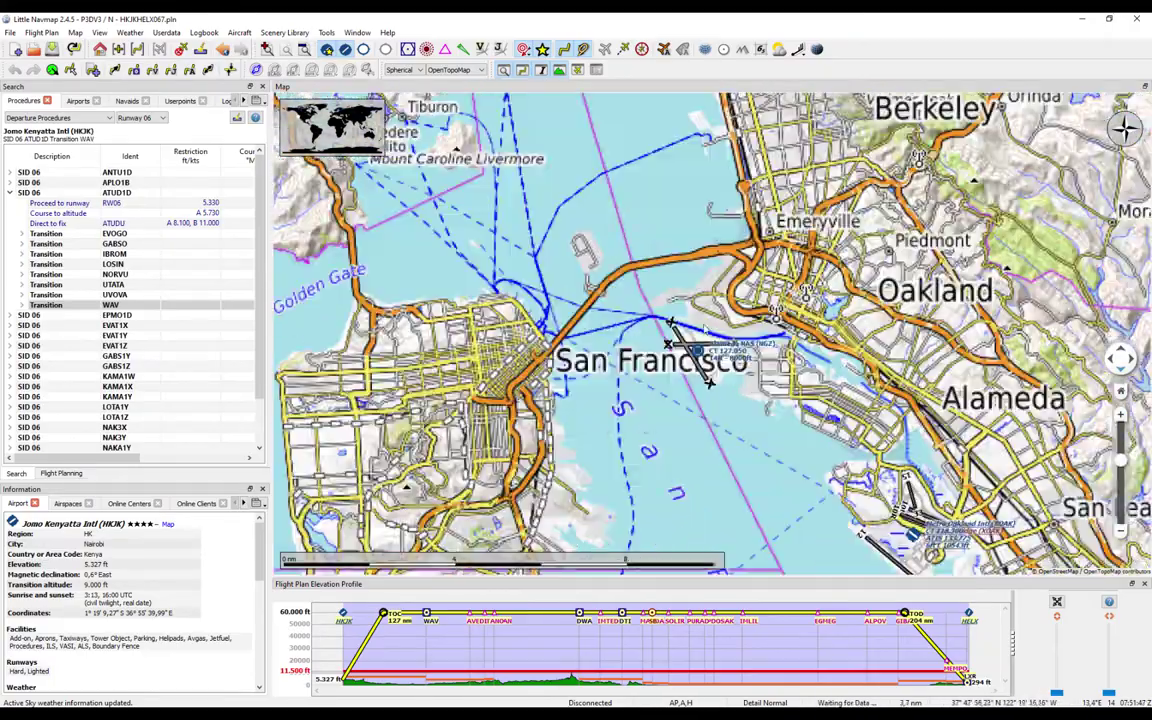
Set the map theme to Stamen Terrain and view the San Francisco and Oakland airports around the bay
{"action": "left_click", "coordinate": [455, 70]}
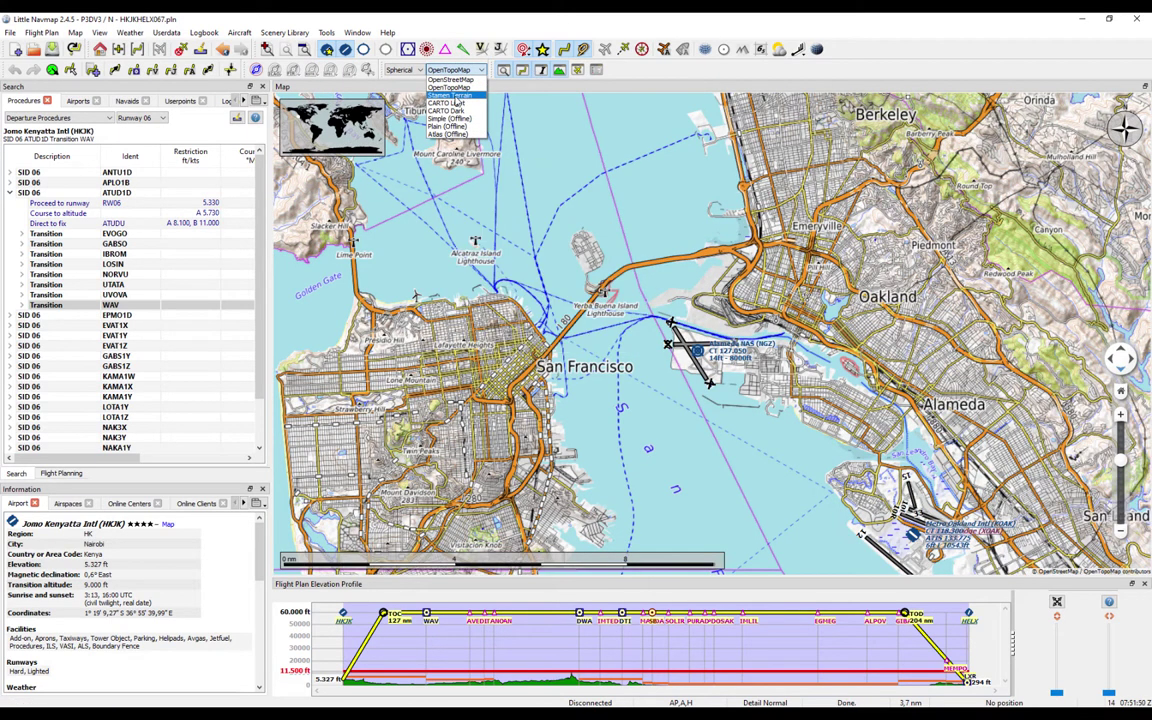
{"action": "left_click", "coordinate": [455, 70]}
{"action": "left_click", "coordinate": [455, 70]}
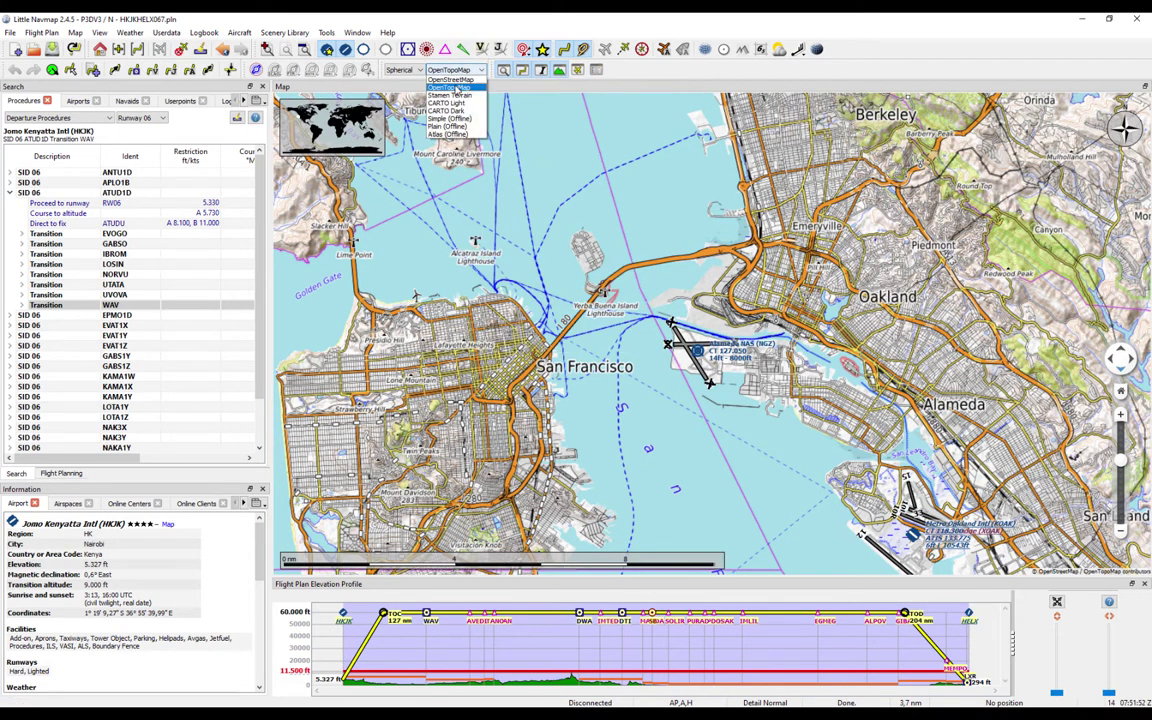
{"action": "left_click", "coordinate": [456, 96]}
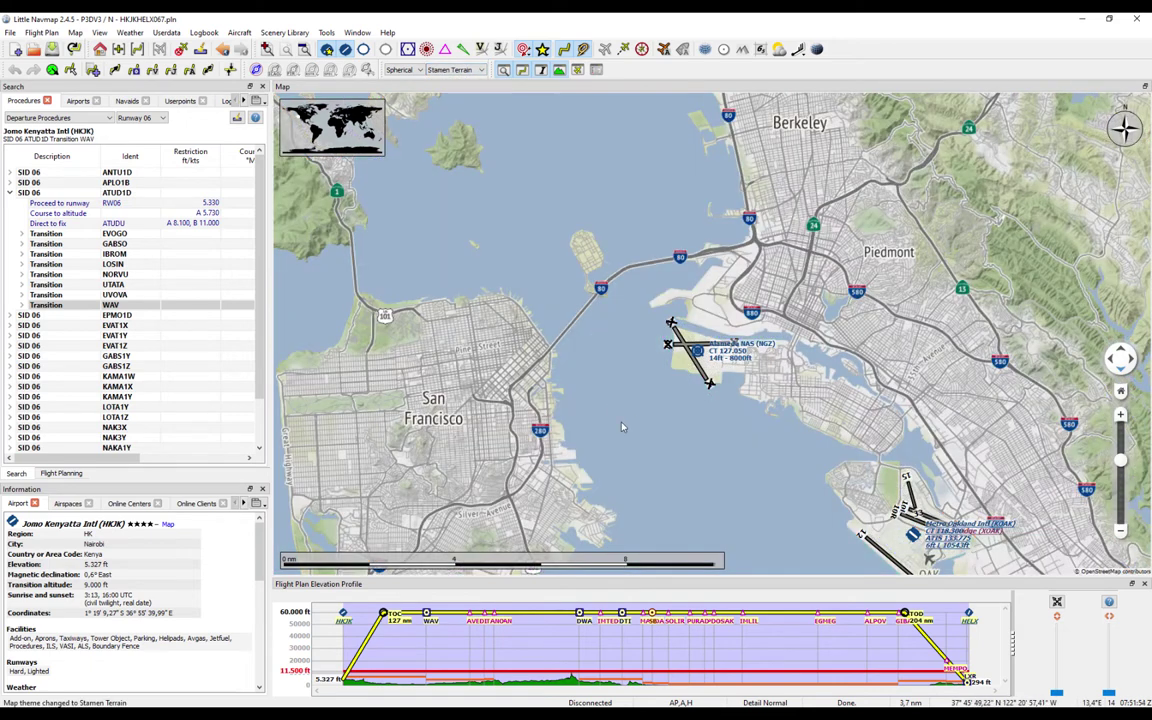
{"action": "left_click_drag", "start_coordinate": [620, 424], "coordinate": [594, 393]}
{"action": "left_click_drag", "start_coordinate": [770, 412], "coordinate": [694, 120]}
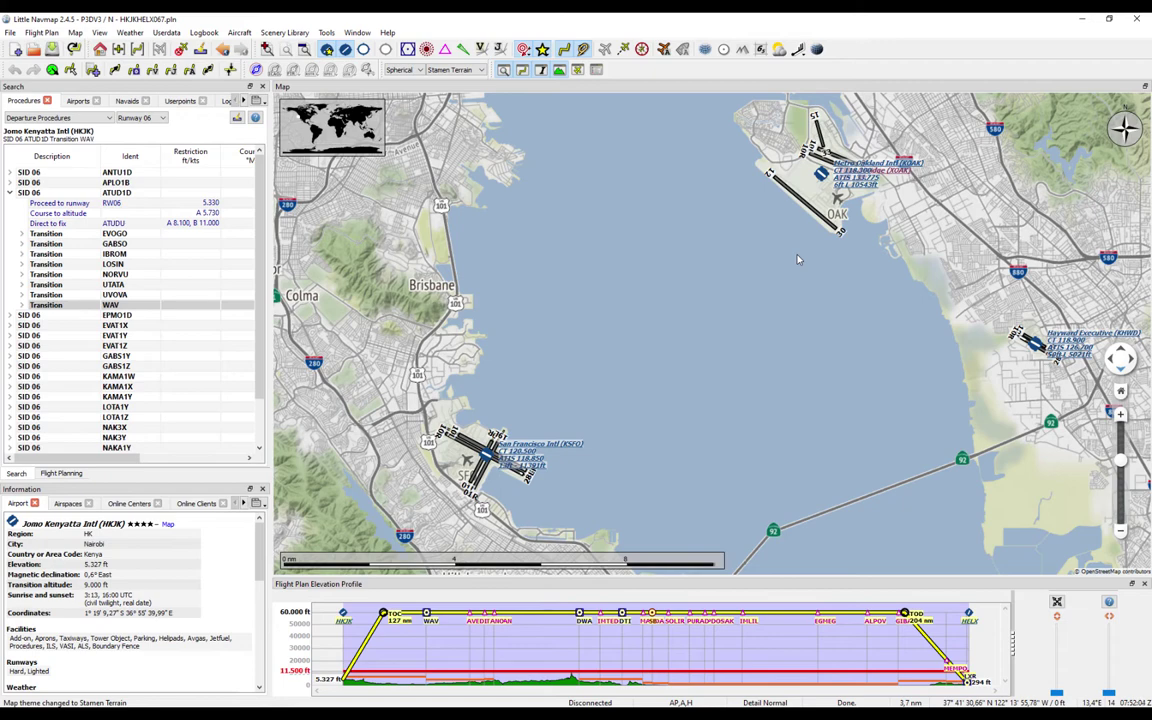
{"action": "scroll", "coordinate": [797, 260], "scroll_direction": "down", "scroll_amount": 2}
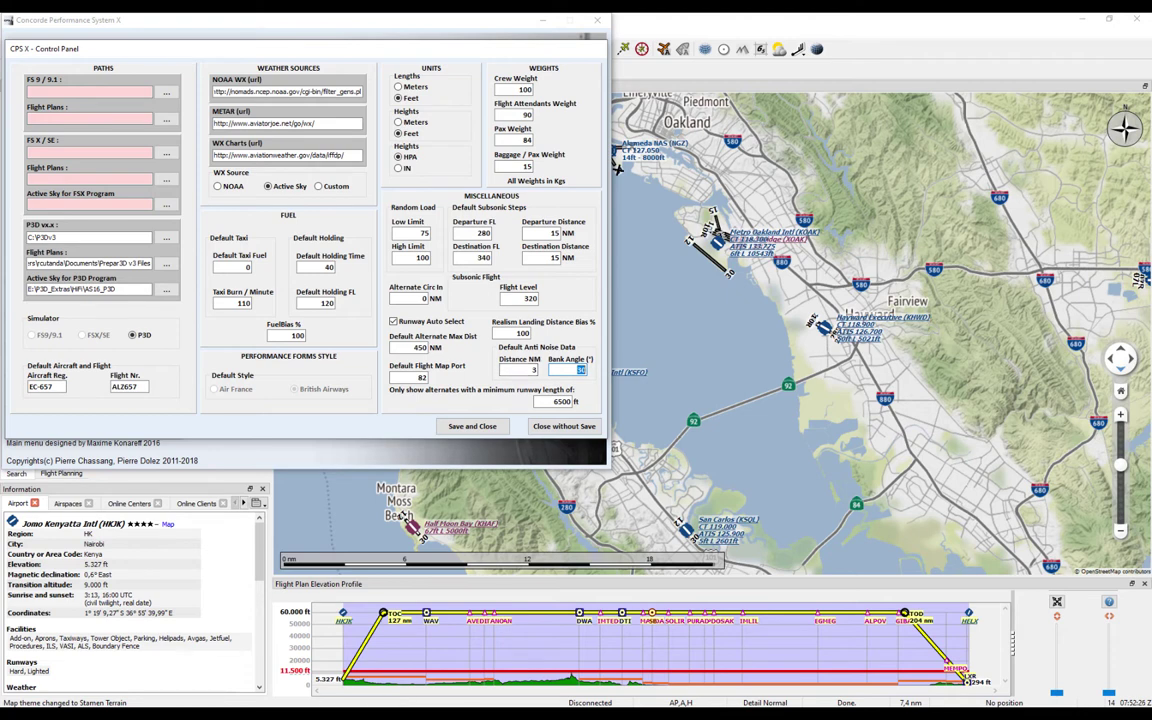
Return to Little Navmap and examine the whole globe, from North America across to the flight plan route over East Africa
{"action": "mouse_move", "coordinate": [95, 716]}
{"action": "left_click", "coordinate": [617, 168]}
{"action": "scroll", "coordinate": [617, 168], "scroll_direction": "down", "scroll_amount": 10}
{"action": "scroll", "coordinate": [617, 168], "scroll_direction": "down", "scroll_amount": 5}
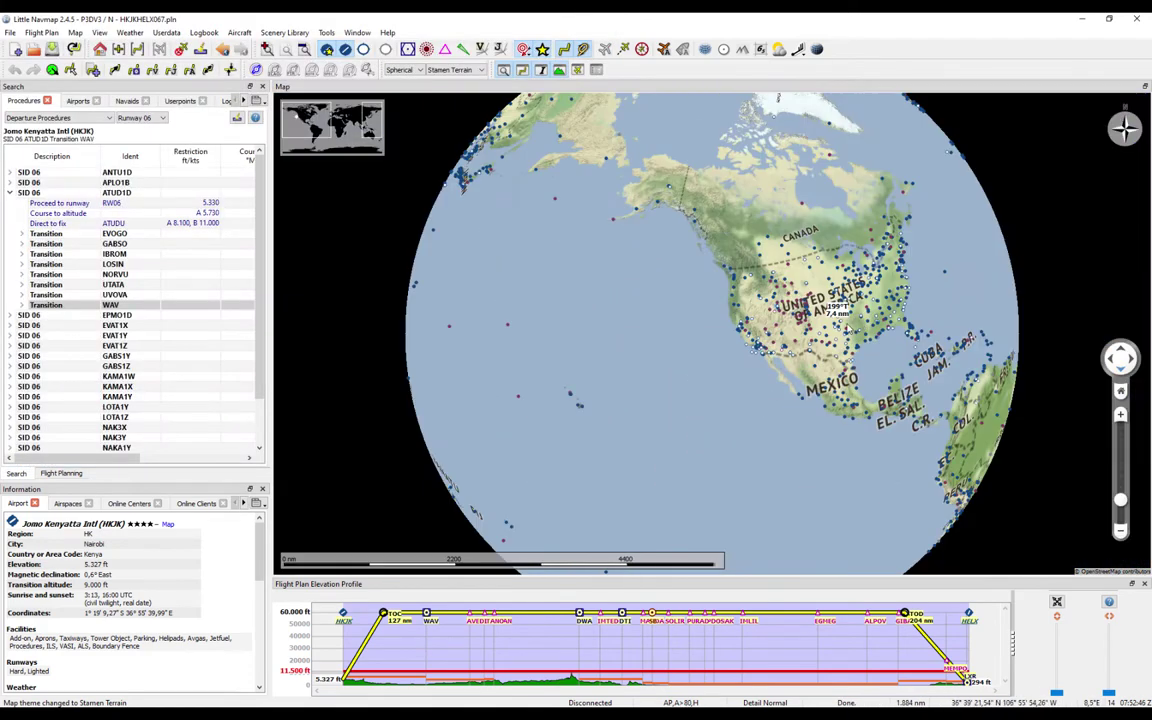
{"action": "left_click_drag", "start_coordinate": [617, 168], "coordinate": [538, 223]}
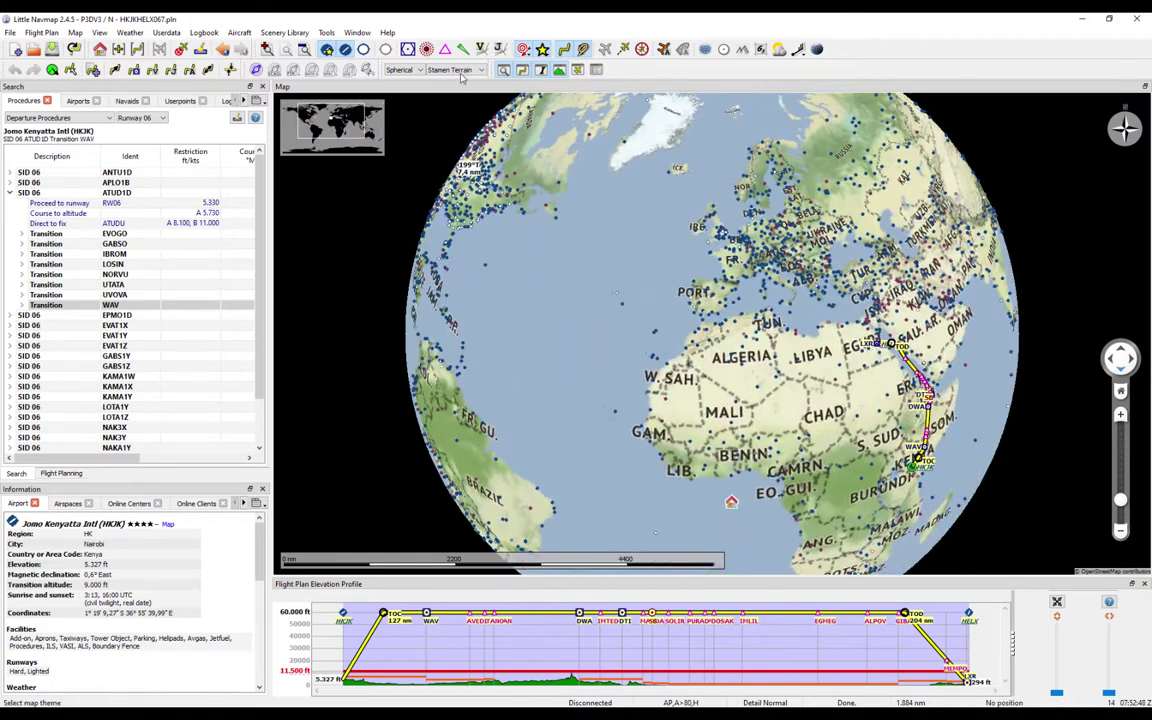
{"action": "left_click_drag", "start_coordinate": [670, 345], "coordinate": [654, 179]}
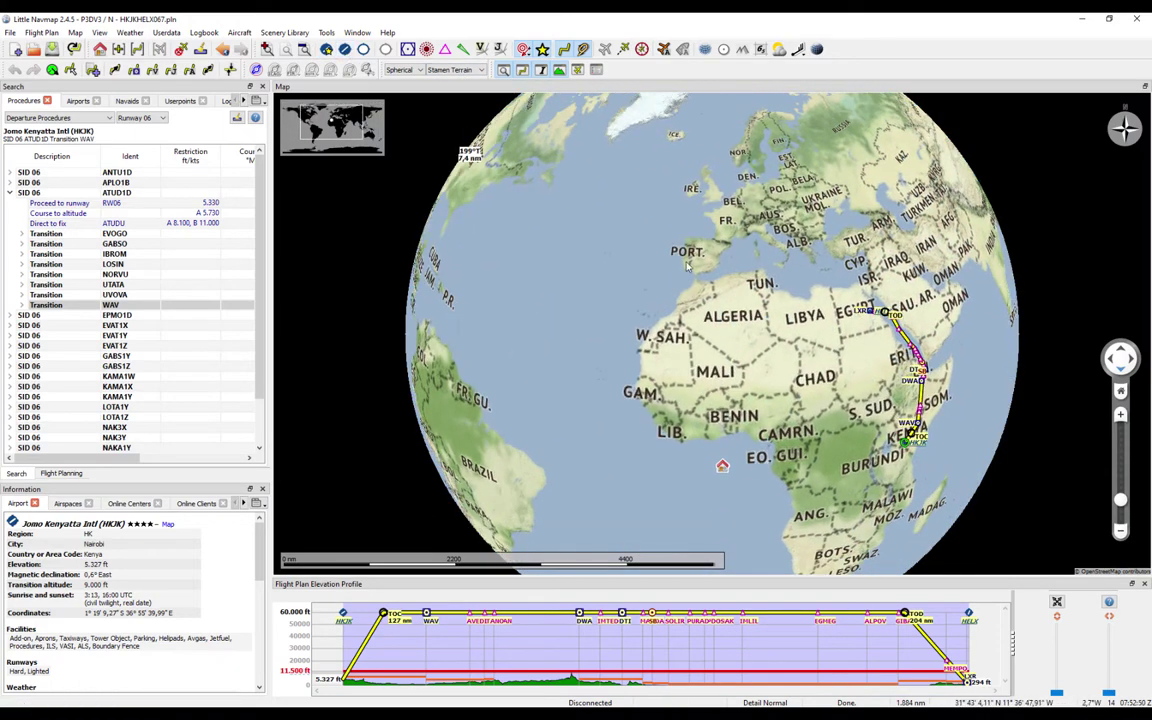
{"action": "left_click_drag", "start_coordinate": [543, 399], "coordinate": [766, 443]}
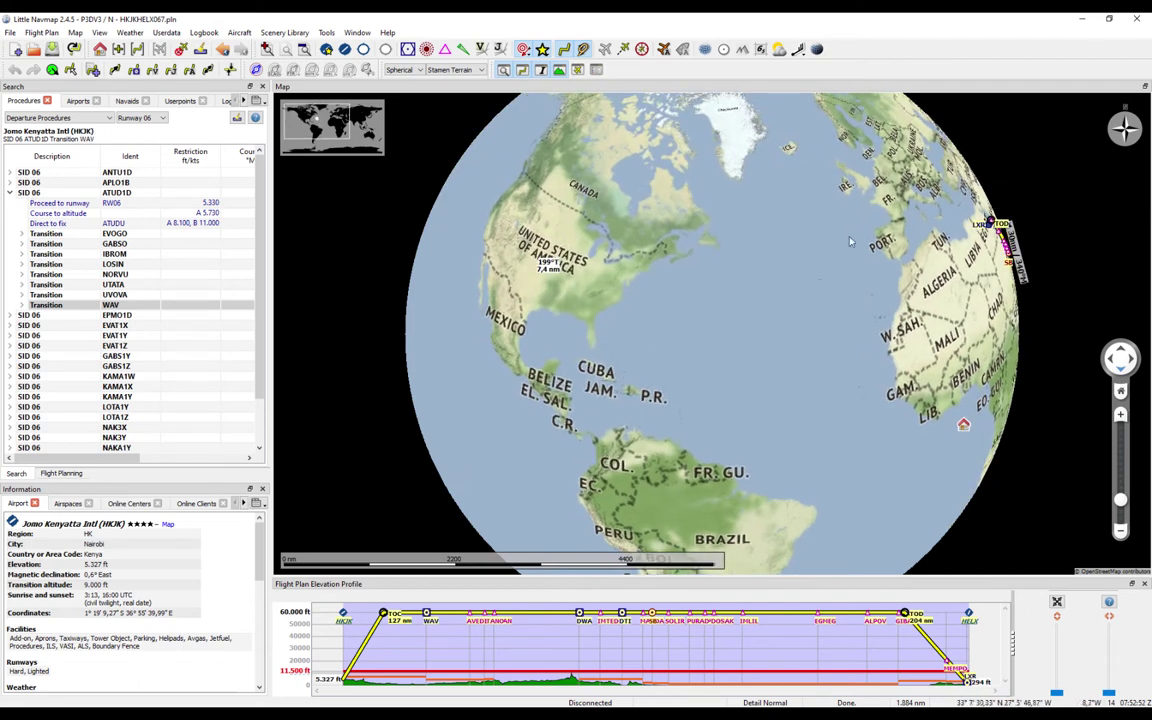
Measure the great-circle distance from southern England southwest across the Atlantic, about 3,380 nm
{"action": "scroll", "coordinate": [790, 188], "scroll_direction": "up", "scroll_amount": 3}
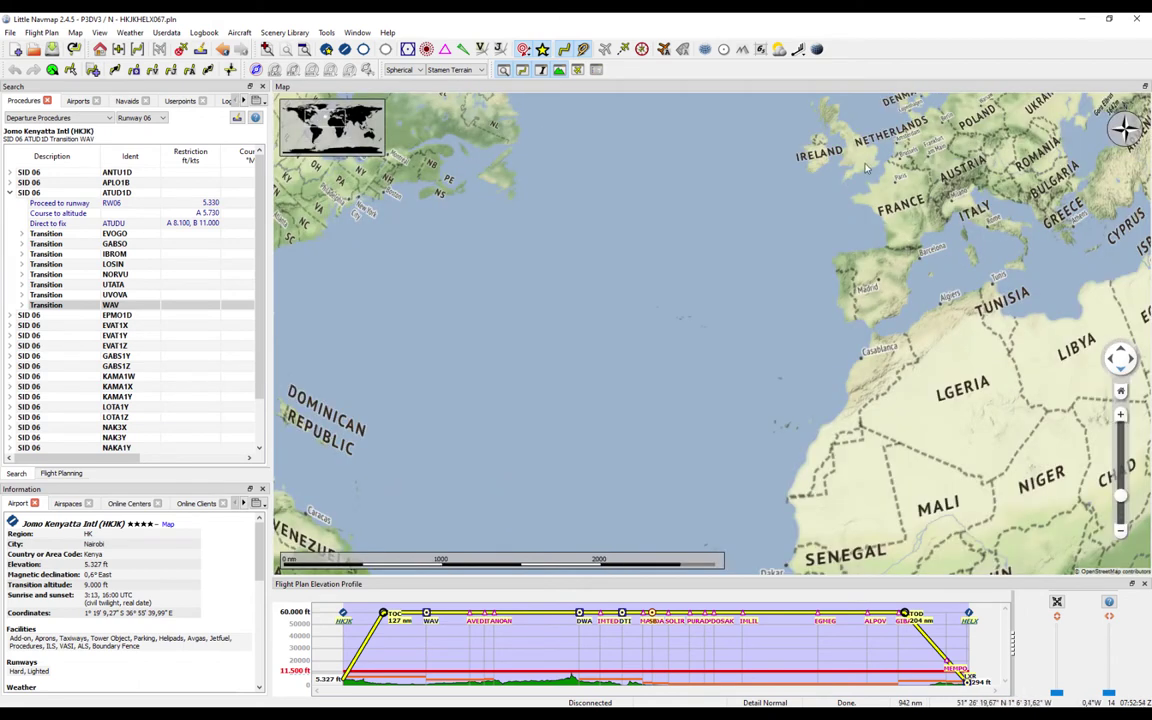
{"action": "right_click", "coordinate": [864, 163]}
{"action": "left_click", "coordinate": [935, 218]}
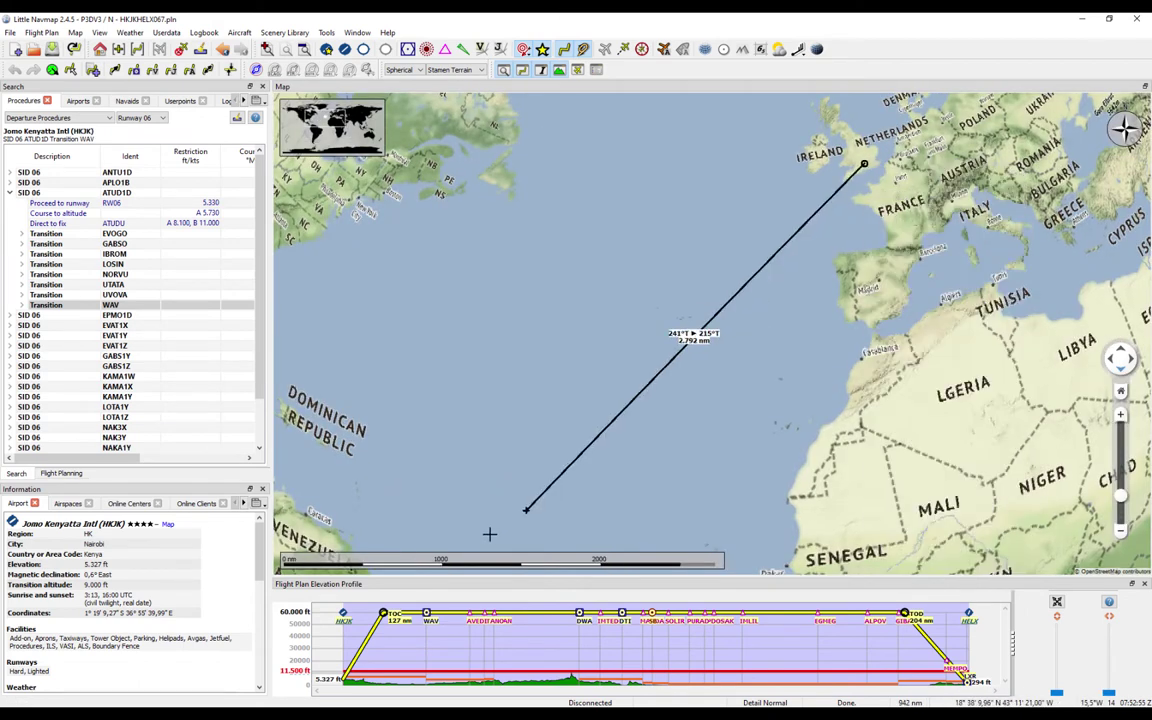
{"action": "left_click", "coordinate": [427, 545]}
Move the end point of the Atlantic distance measurement to Bridgetown
{"action": "left_click_drag", "start_coordinate": [560, 527], "coordinate": [697, 317]}
{"action": "scroll", "coordinate": [697, 317], "scroll_direction": "up", "scroll_amount": 2}
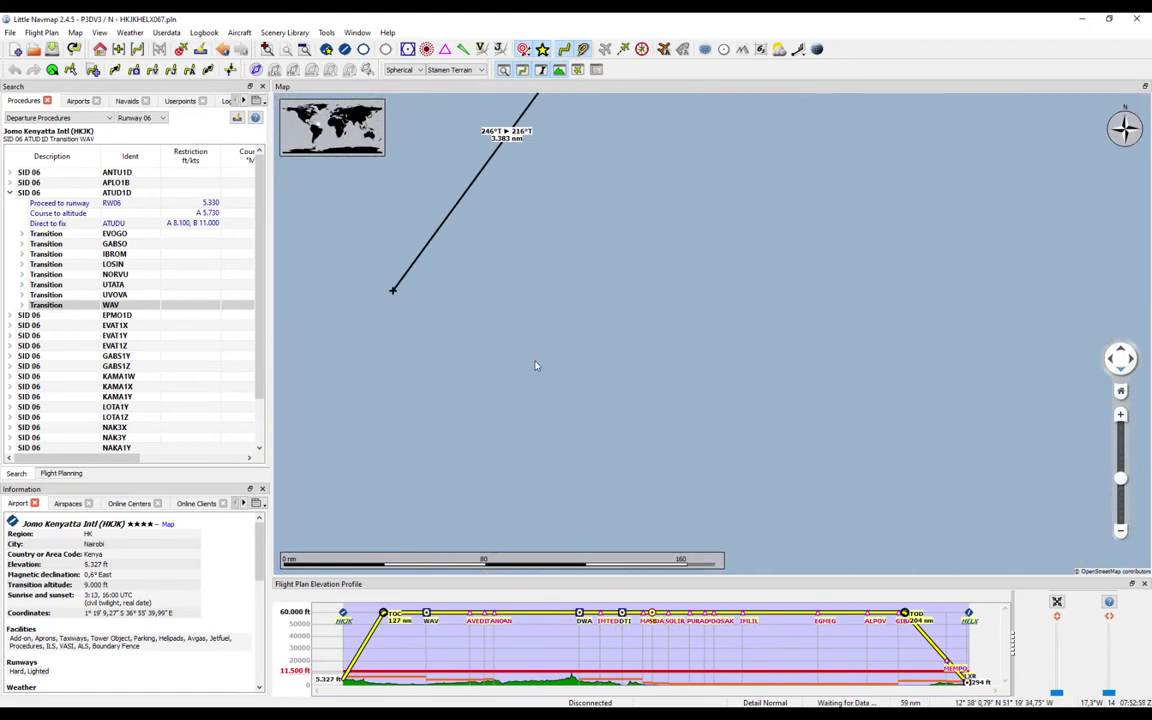
{"action": "scroll", "coordinate": [655, 416], "scroll_direction": "up", "scroll_amount": 1}
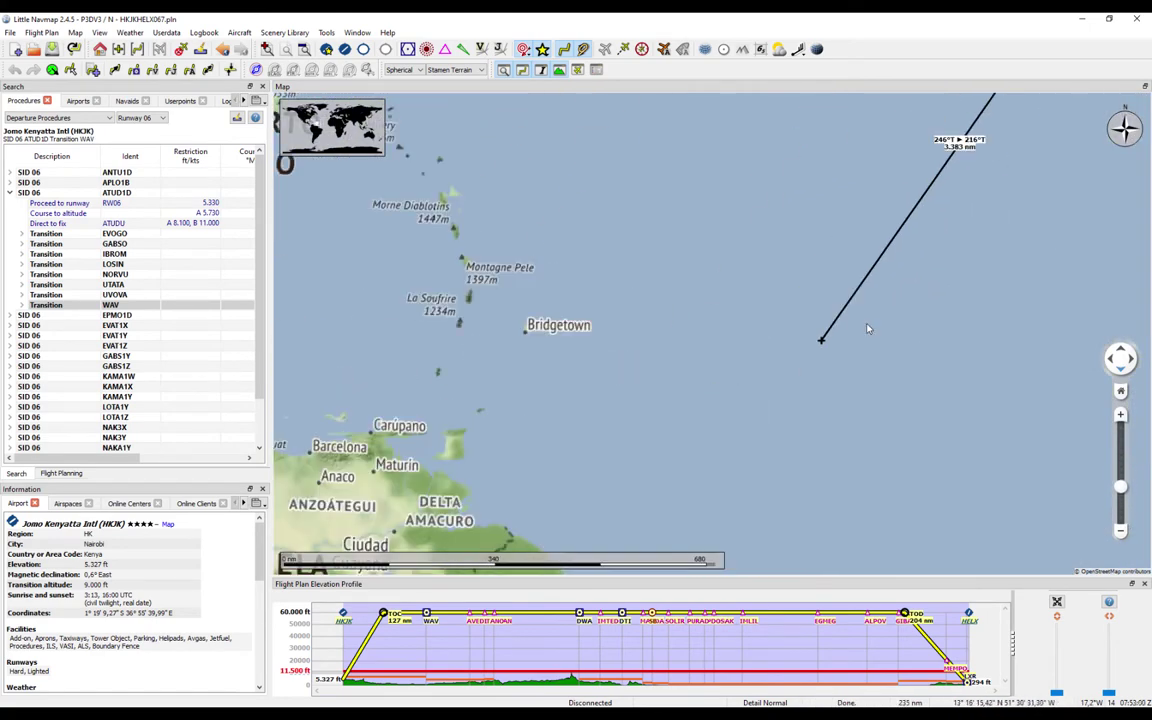
{"action": "left_click_drag", "start_coordinate": [1000, 370], "coordinate": [800, 358]}
{"action": "left_click_drag", "start_coordinate": [399, 322], "coordinate": [805, 368]}
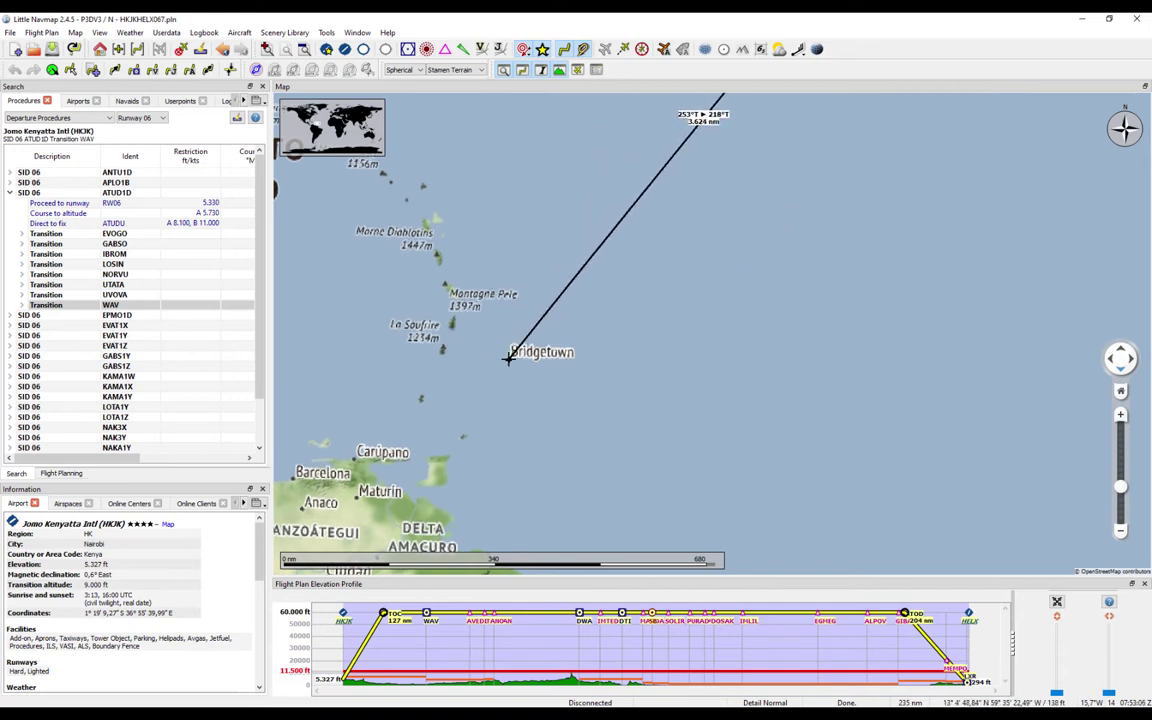
{"action": "scroll", "coordinate": [741, 320], "scroll_direction": "down", "scroll_amount": 1}
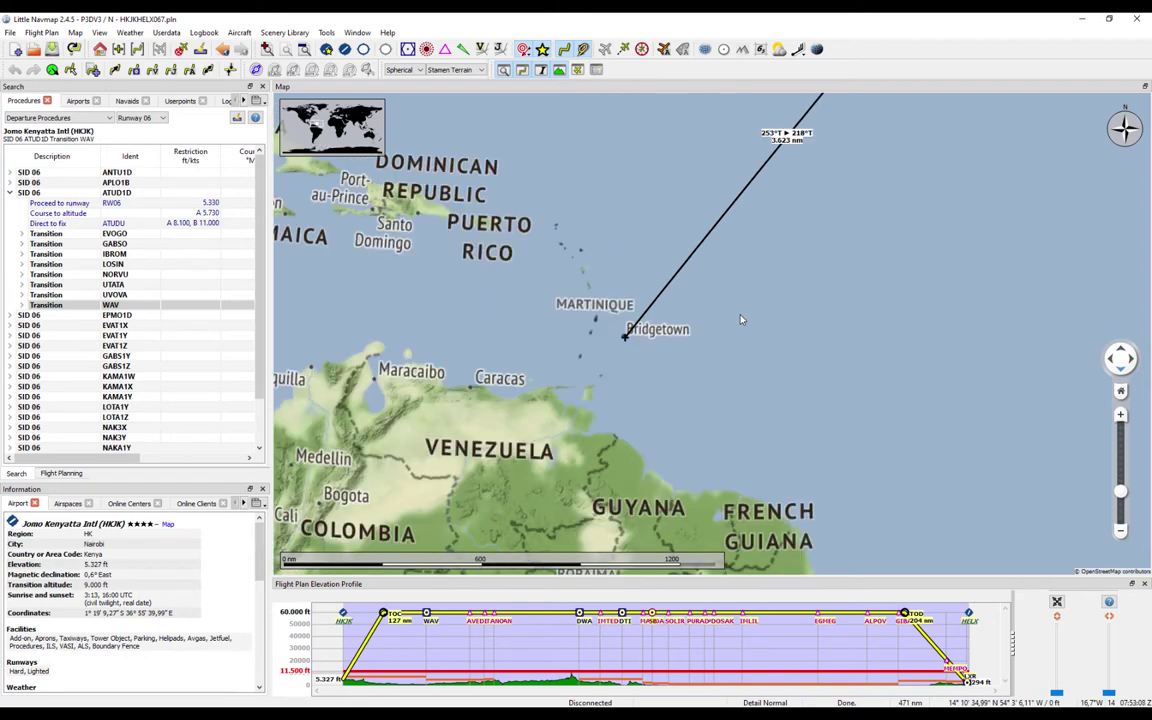
{"action": "left_click_drag", "start_coordinate": [952, 240], "coordinate": [750, 383]}
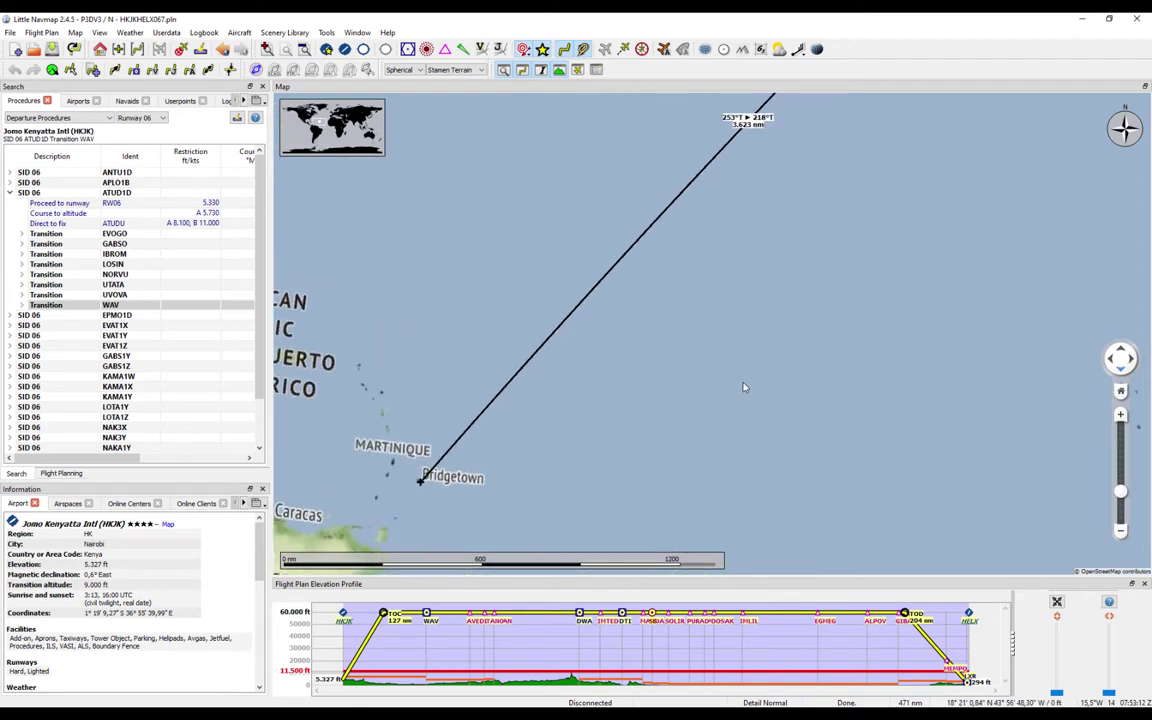
{"action": "scroll", "coordinate": [682, 400], "scroll_direction": "down", "scroll_amount": 2}
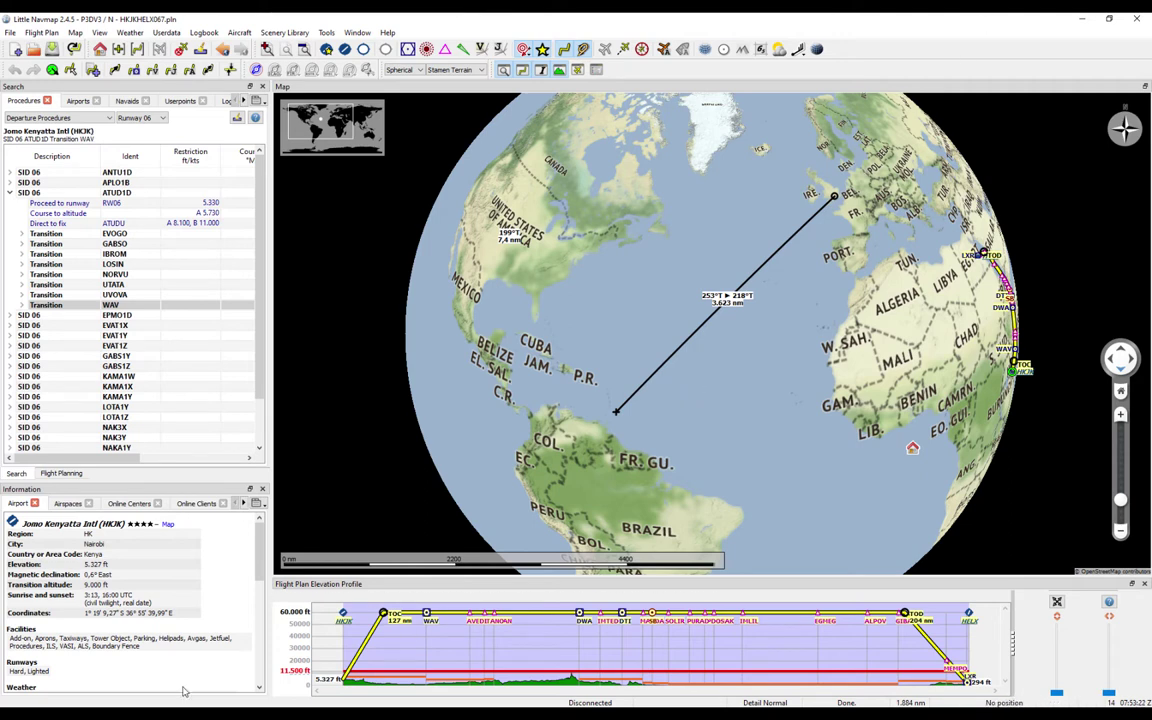
Switch to the browser and view the Concorde reheat takeoff photos in the Google image results
{"action": "key", "text": "alt+Tab"}
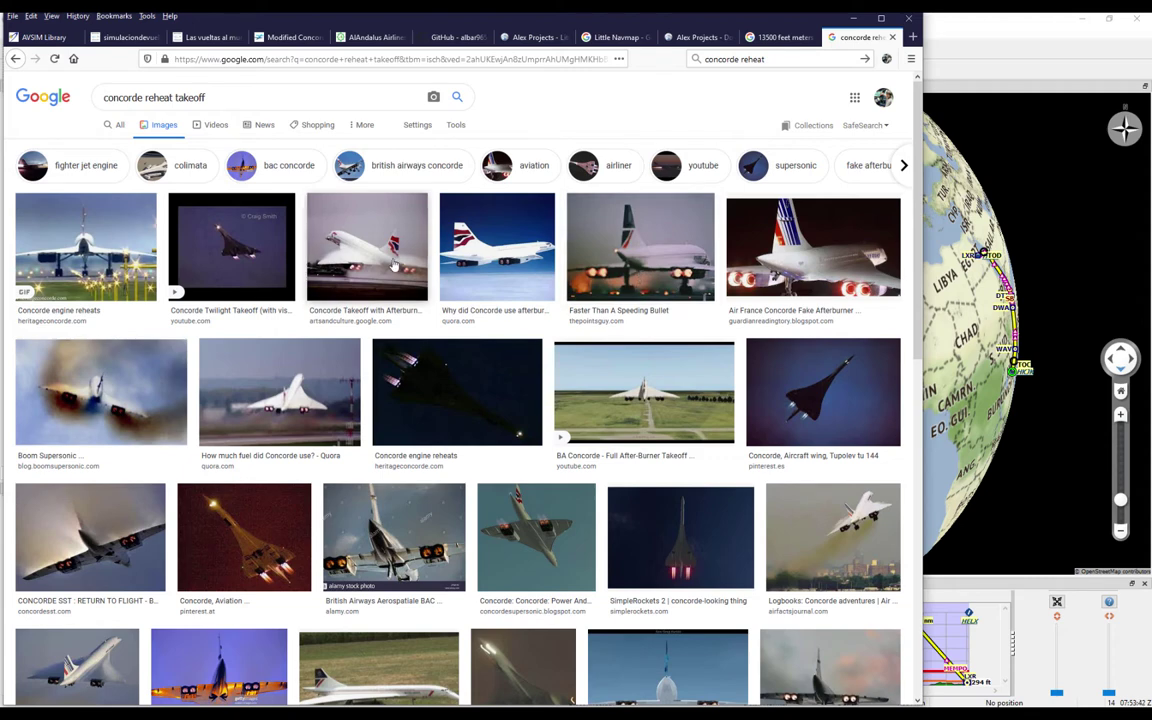
{"action": "left_click", "coordinate": [350, 245]}
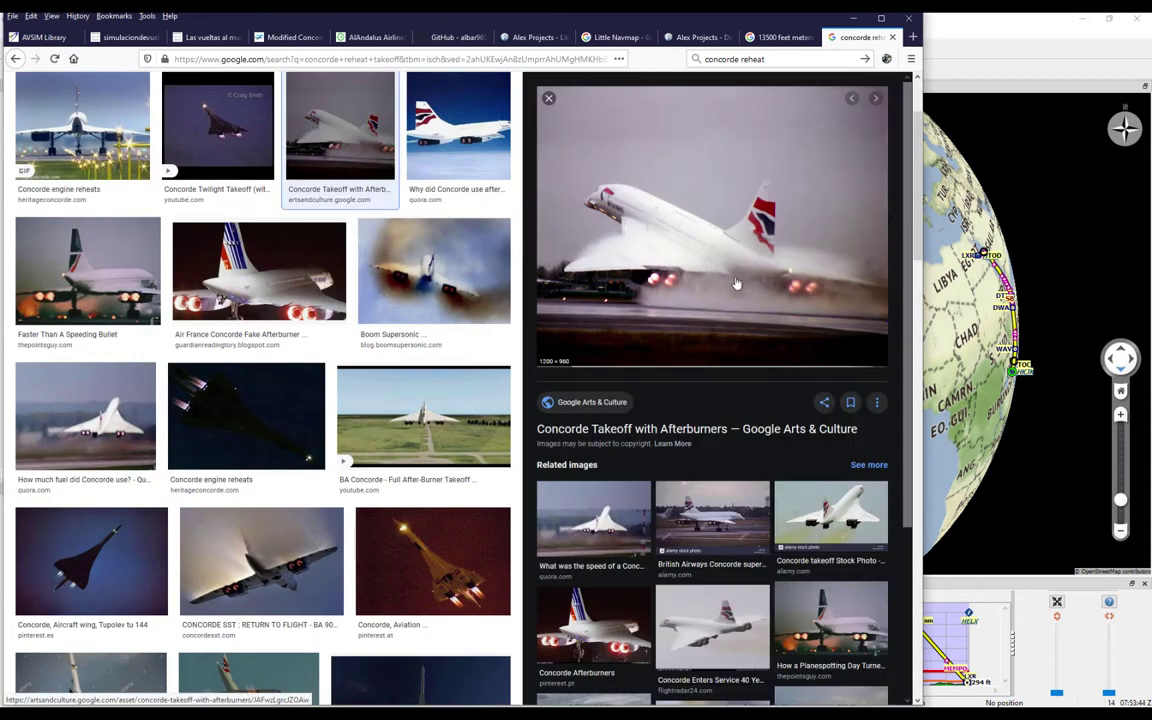
{"action": "left_click", "coordinate": [97, 279]}
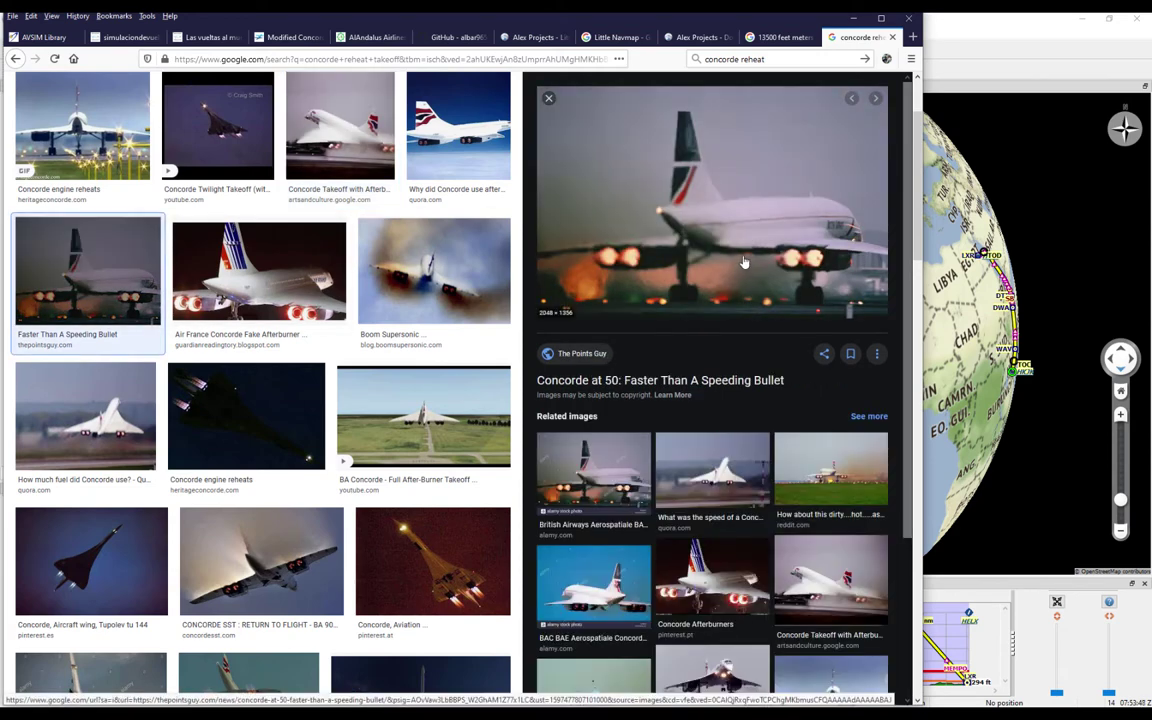
{"action": "left_click", "coordinate": [826, 587]}
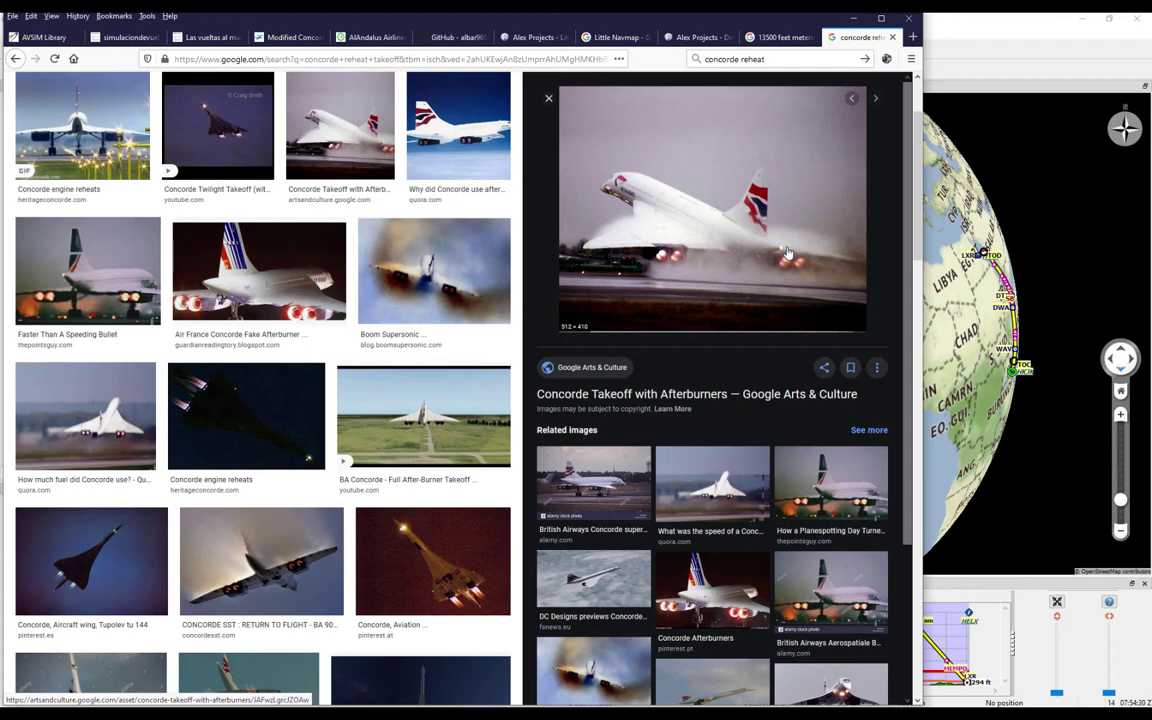
Return to Little Navmap and remove the distance measurement between England and Bridgetown
{"action": "key", "text": "alt+Tab"}
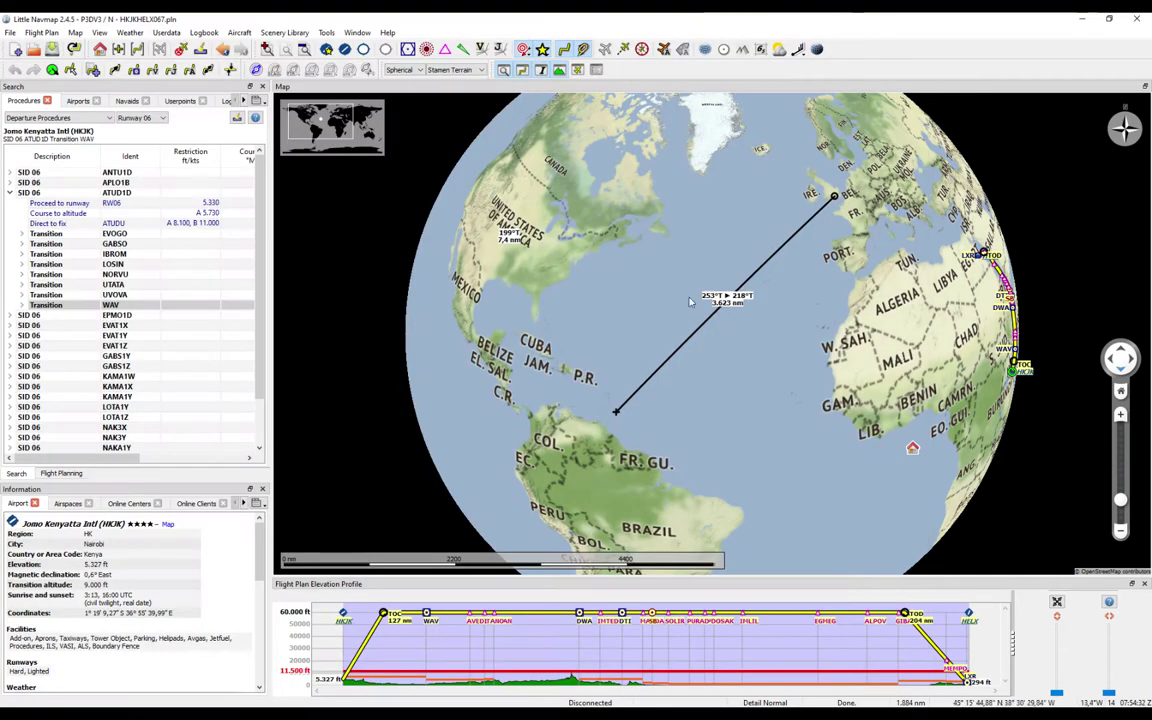
{"action": "right_click", "coordinate": [615, 411]}
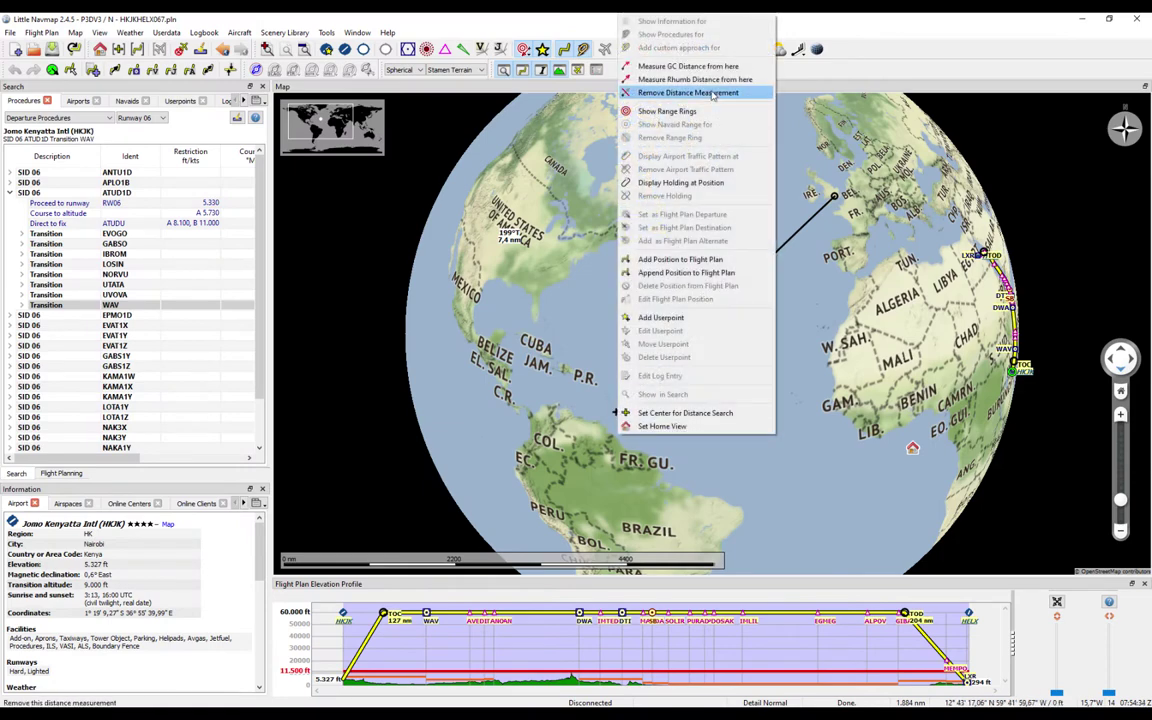
{"action": "left_click", "coordinate": [670, 92]}
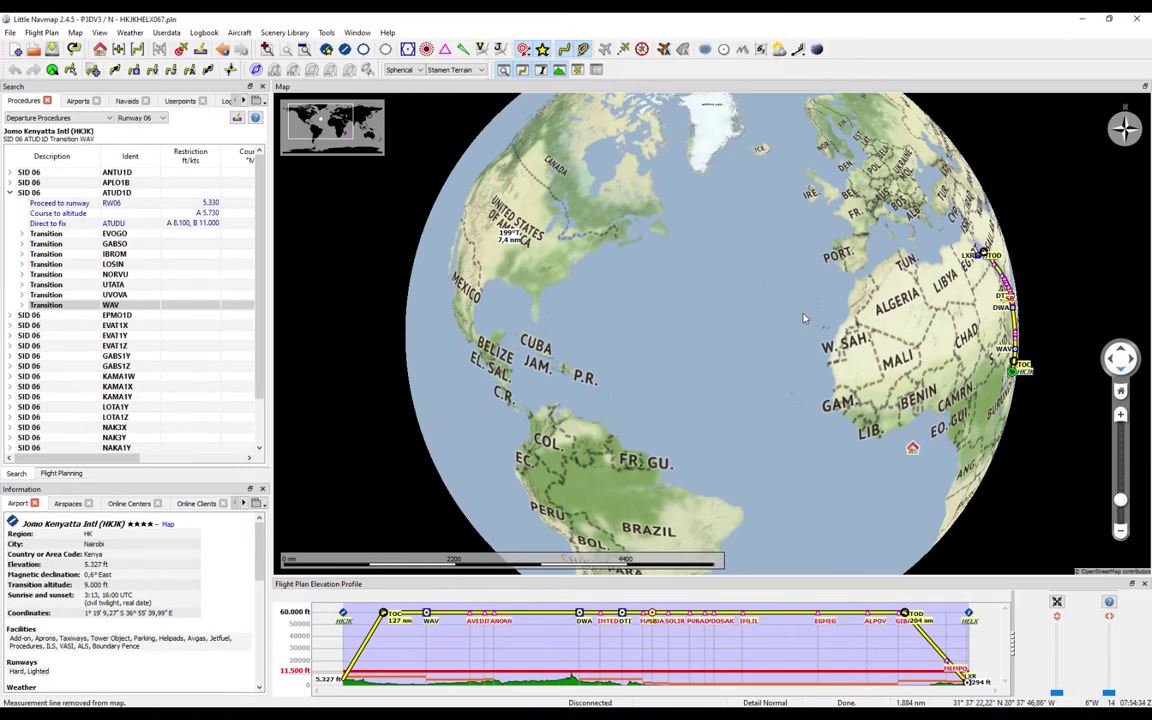
Show the flight plan's waypoint table and centre the map on the departure airport HKJK
{"action": "left_click", "coordinate": [61, 473]}
{"action": "double_click", "coordinate": [52, 167]}
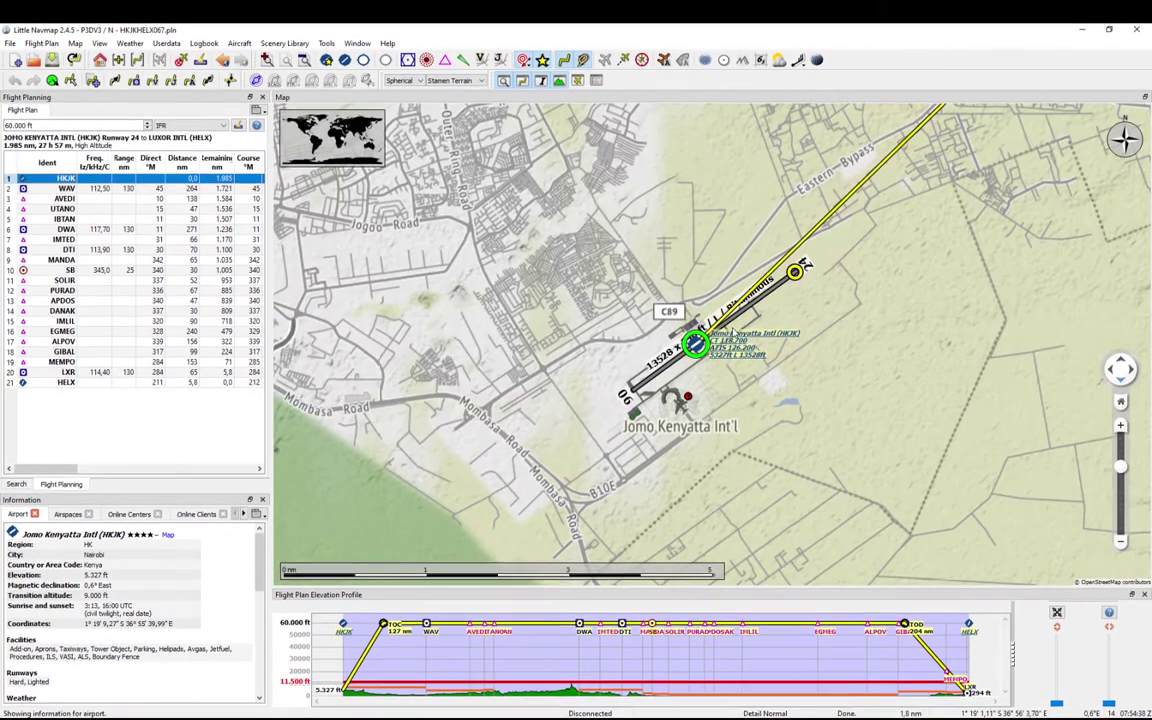
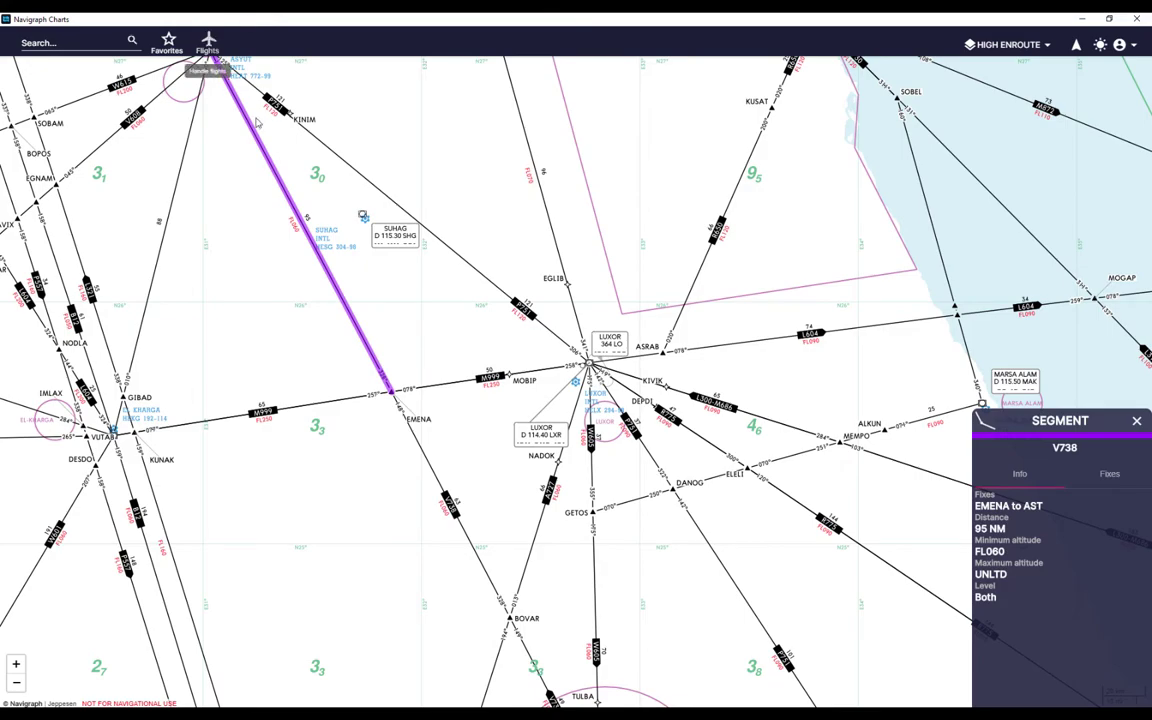
Load the HKJK to HELX flight in Navigraph Charts and open Nairobi's ATUDU 1D RNAV departure chart
{"action": "left_click", "coordinate": [207, 44]}
{"action": "left_click", "coordinate": [541, 321]}
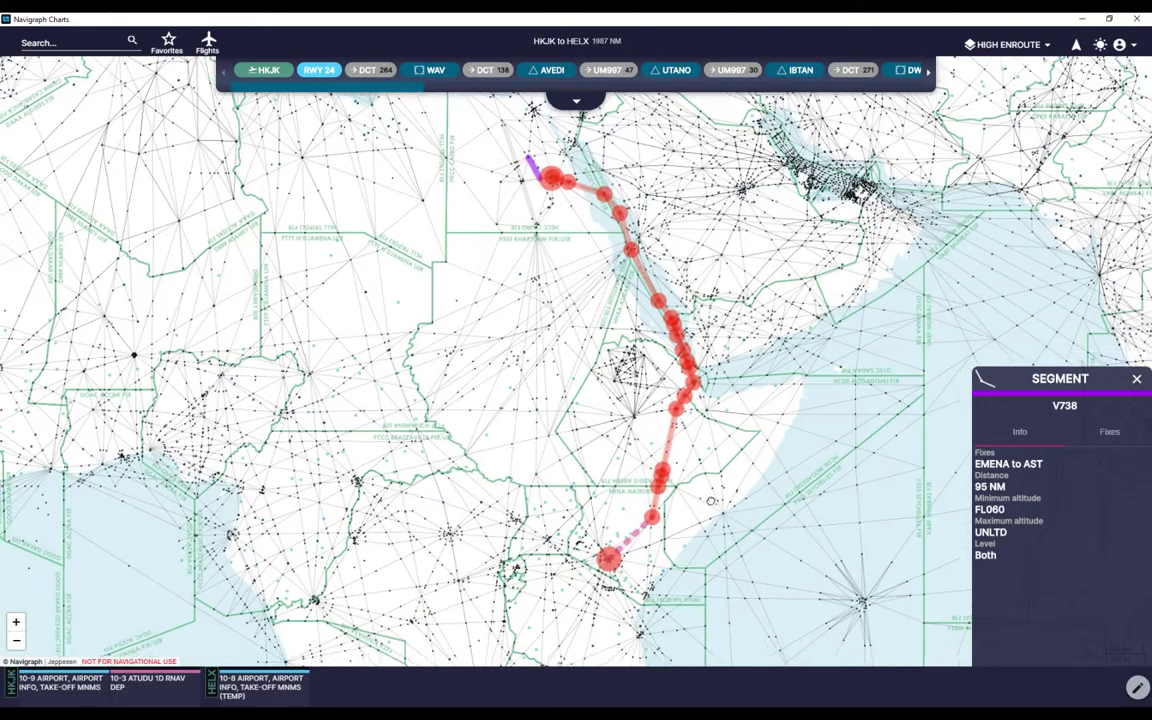
{"action": "left_click", "coordinate": [256, 74]}
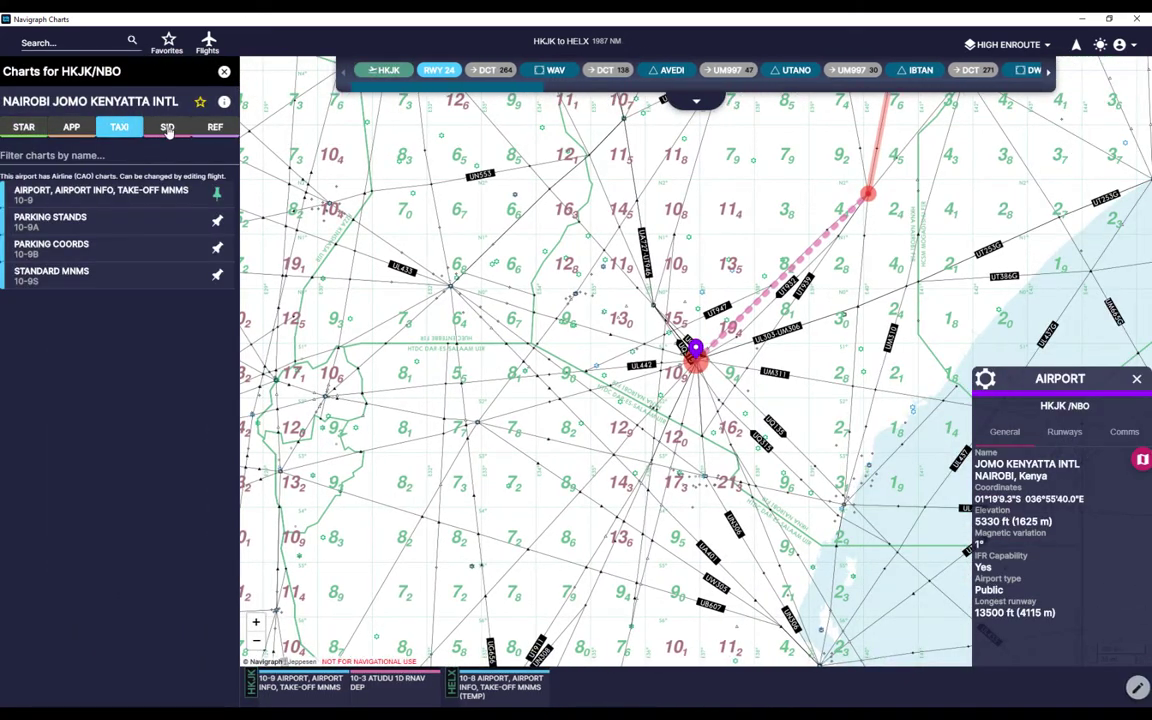
{"action": "left_click", "coordinate": [168, 129]}
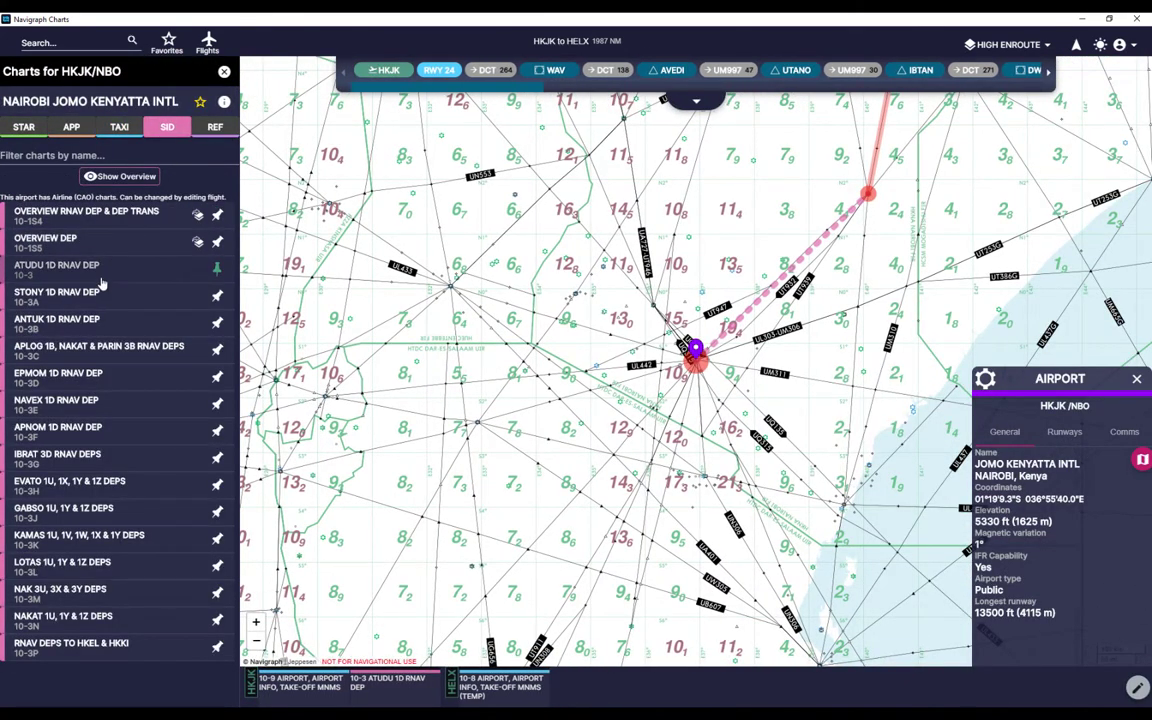
{"action": "left_click", "coordinate": [67, 279]}
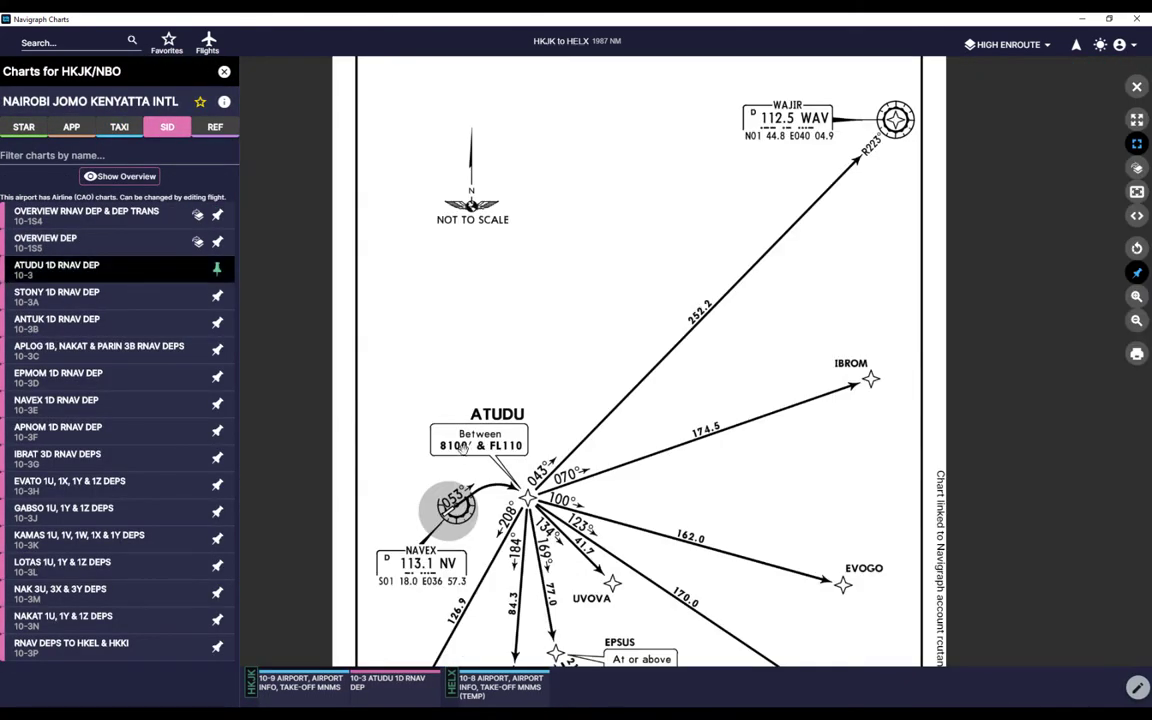
Examine the departure chart's header, routing note and the track from runway 06 to ATUDU and WAV
{"action": "scroll", "coordinate": [515, 460], "scroll_direction": "down", "scroll_amount": 10}
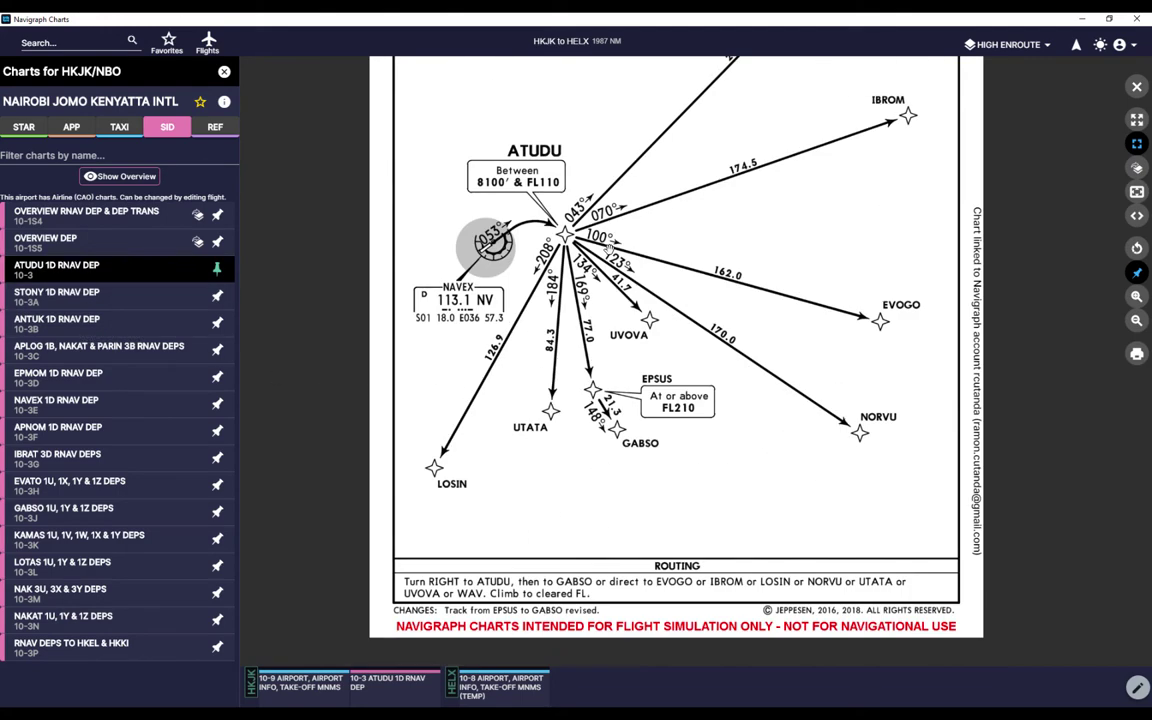
{"action": "scroll", "coordinate": [515, 460], "scroll_direction": "up", "scroll_amount": 15}
{"action": "left_click_drag", "start_coordinate": [579, 597], "coordinate": [594, 617]}
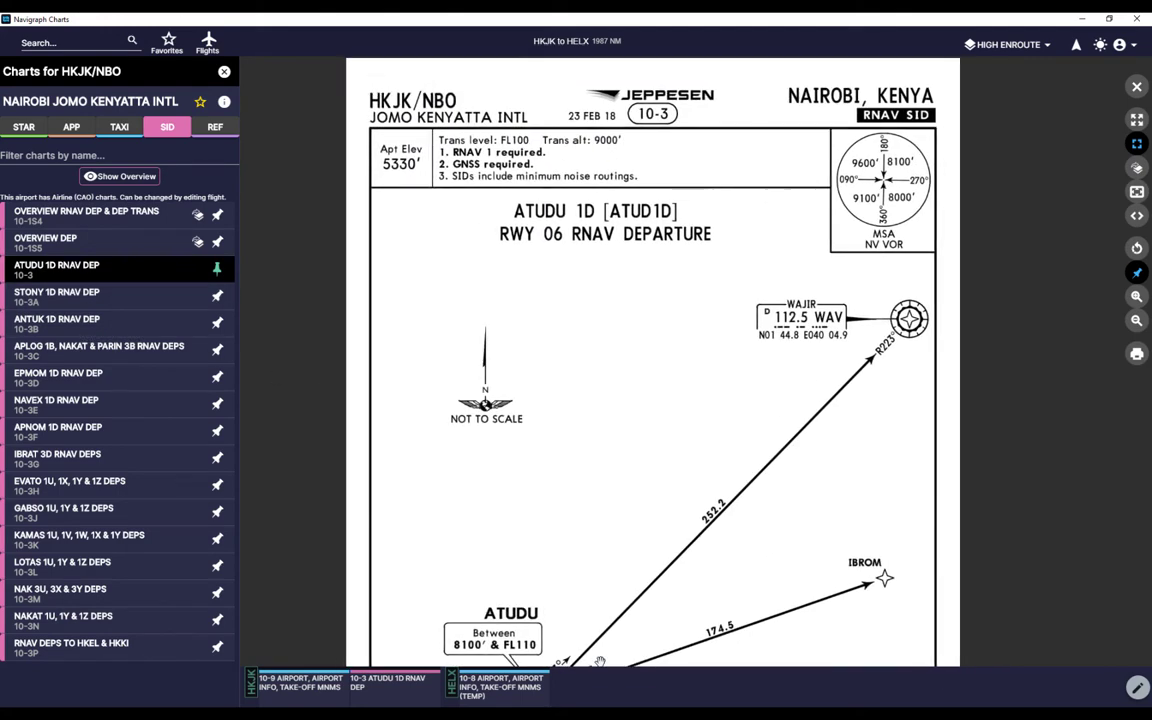
{"action": "left_click_drag", "start_coordinate": [594, 661], "coordinate": [512, 376]}
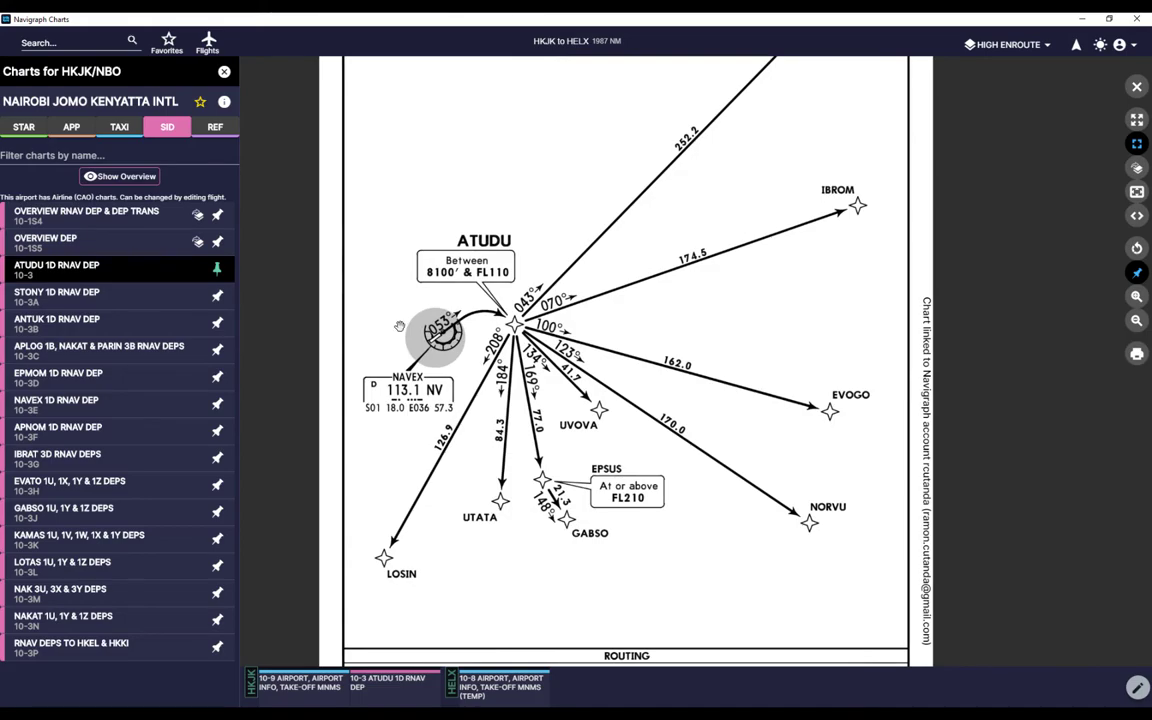
{"action": "scroll", "coordinate": [546, 370], "scroll_direction": "up", "scroll_amount": 2}
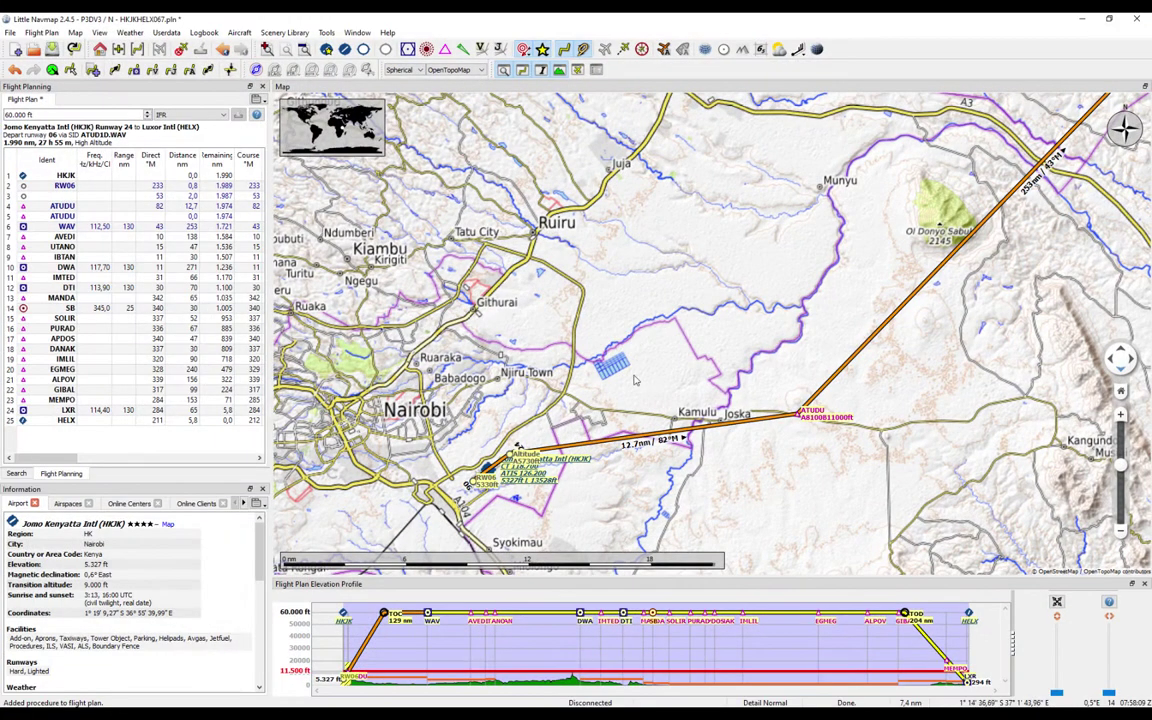
In Little Navmap, examine the departure leg from Jomo Kenyatta runway 06 to ATUDU and compare it with the Navigraph chart
{"action": "scroll", "coordinate": [633, 380], "scroll_direction": "up", "scroll_amount": 3}
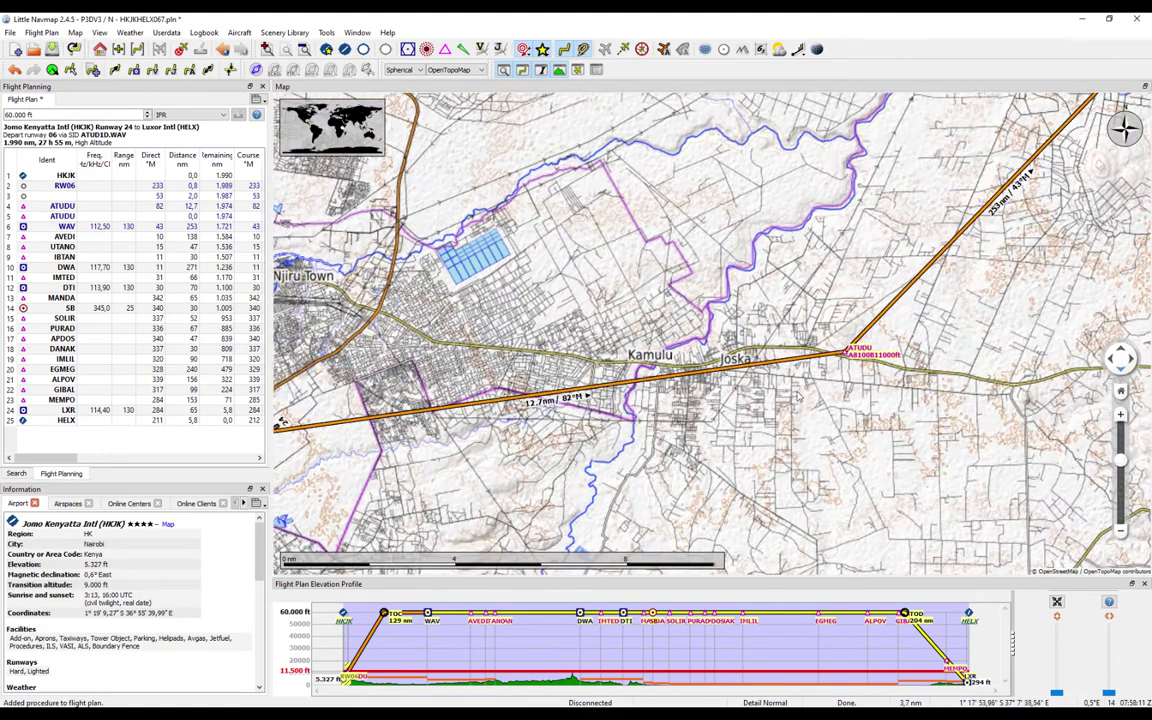
{"action": "scroll", "coordinate": [767, 322], "scroll_direction": "down", "scroll_amount": 3}
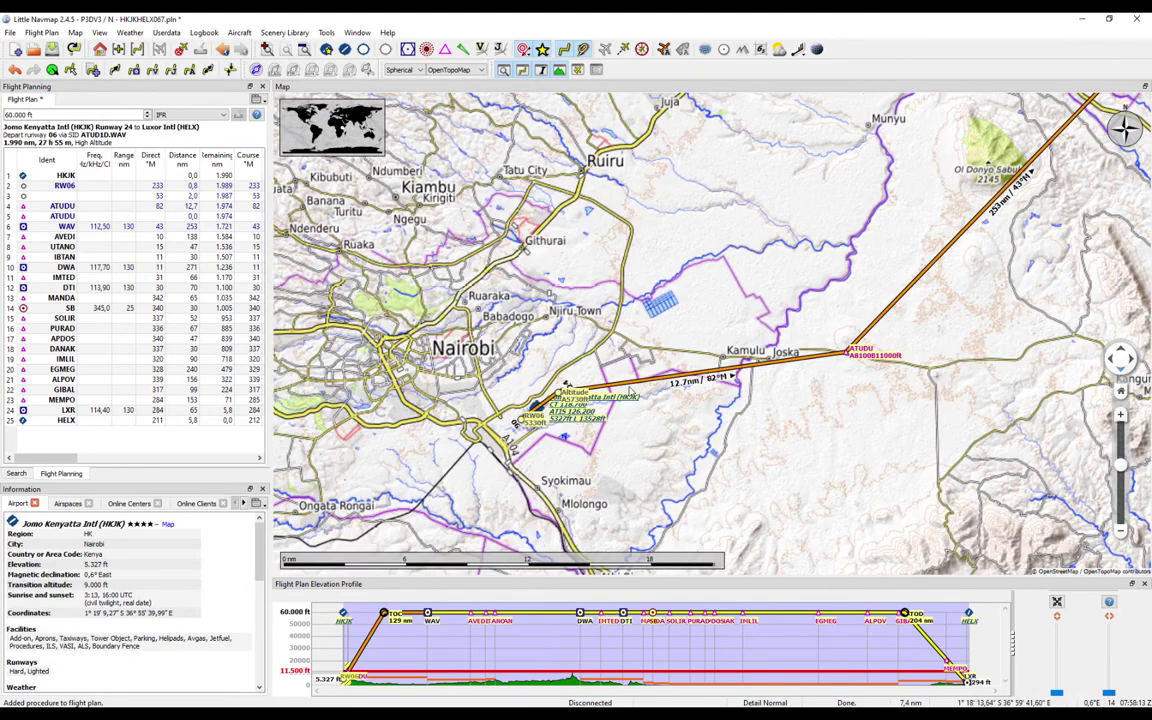
{"action": "scroll", "coordinate": [633, 380], "scroll_direction": "up", "scroll_amount": 3}
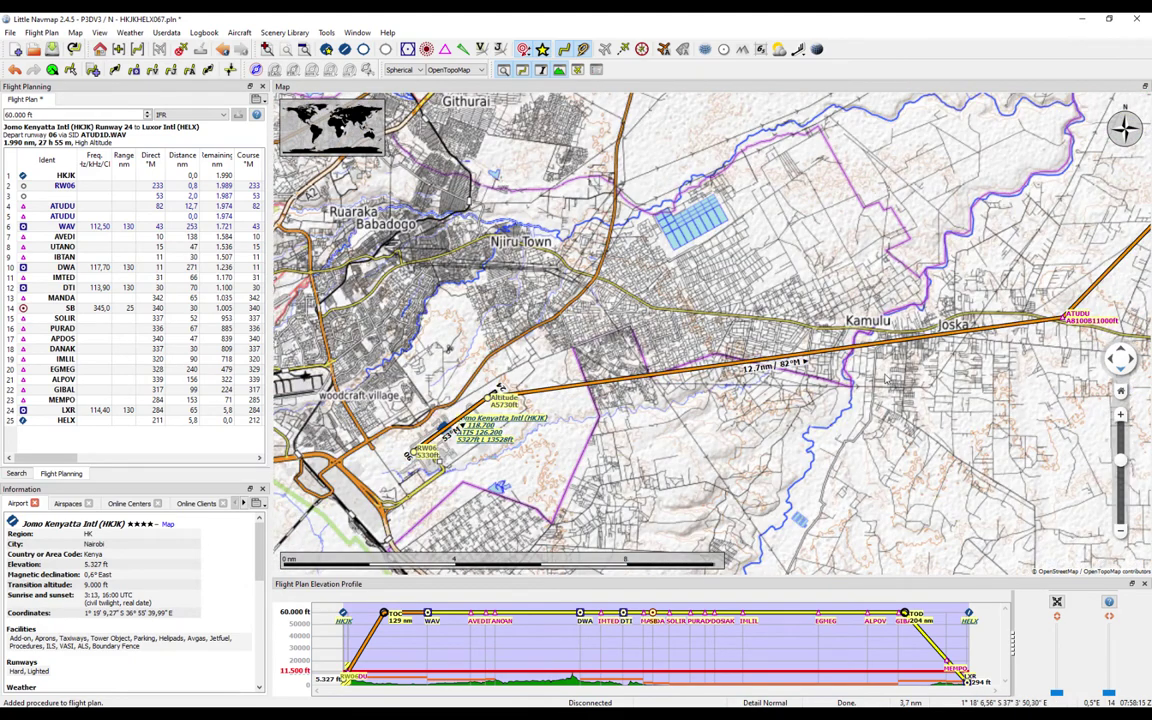
{"action": "key", "text": "alt+Tab"}
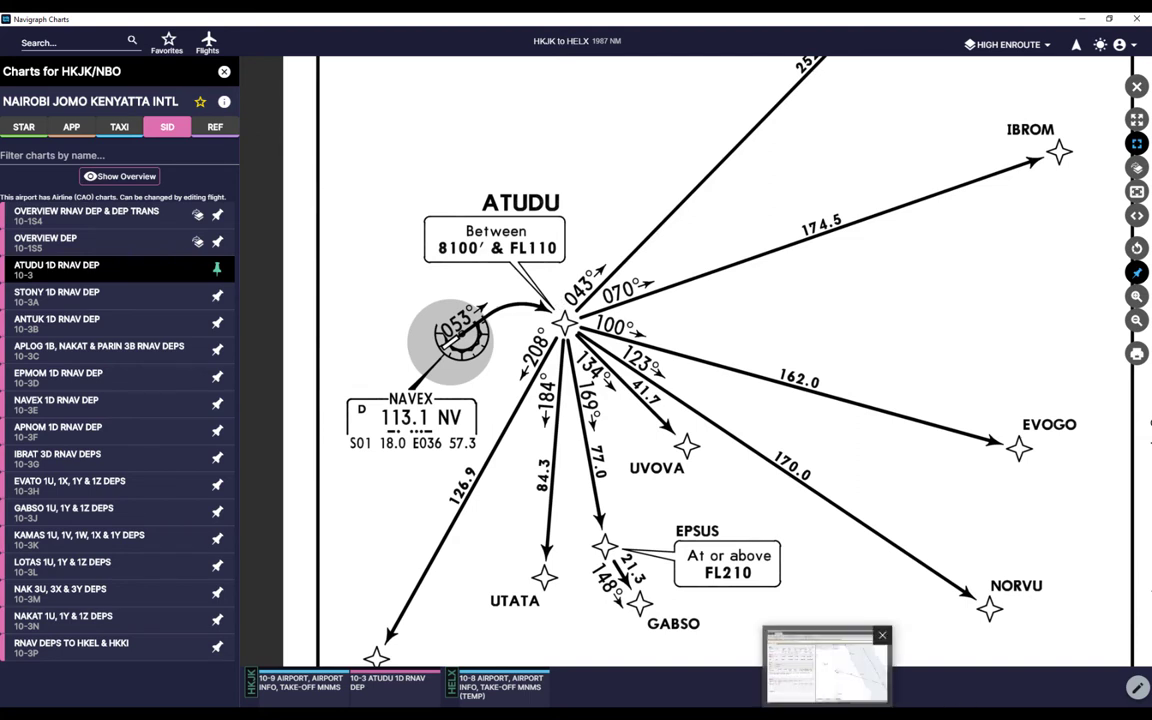
{"action": "mouse_move", "coordinate": [757, 712]}
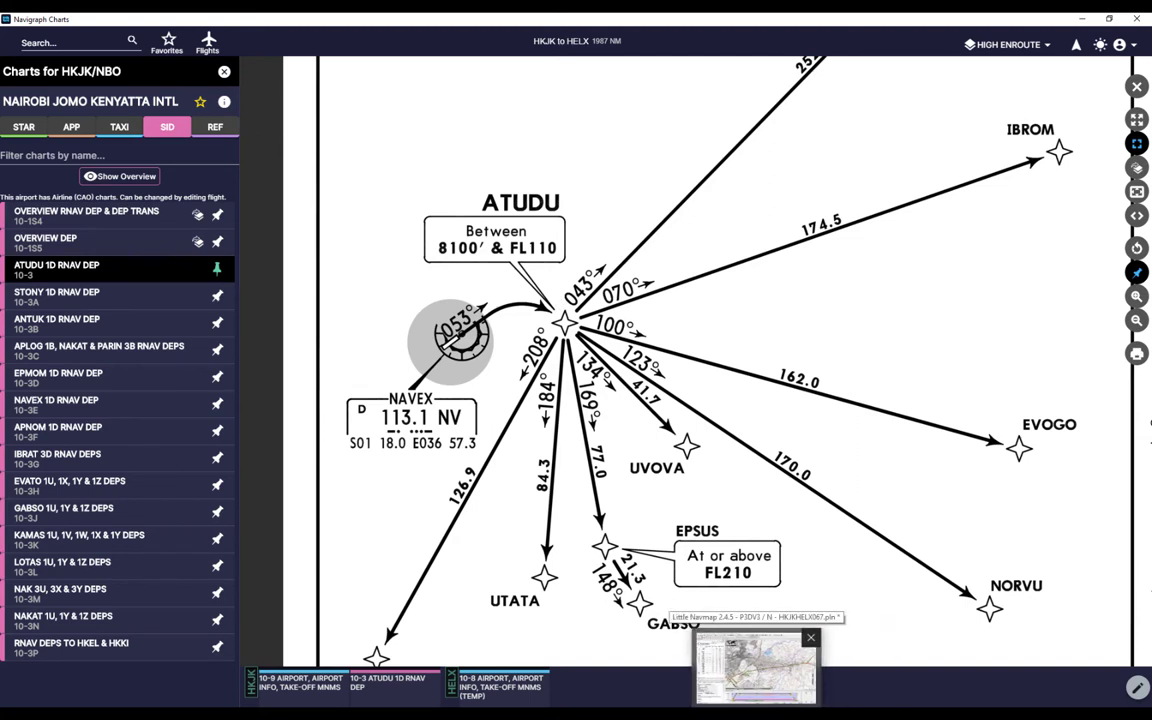
{"action": "left_click", "coordinate": [757, 668]}
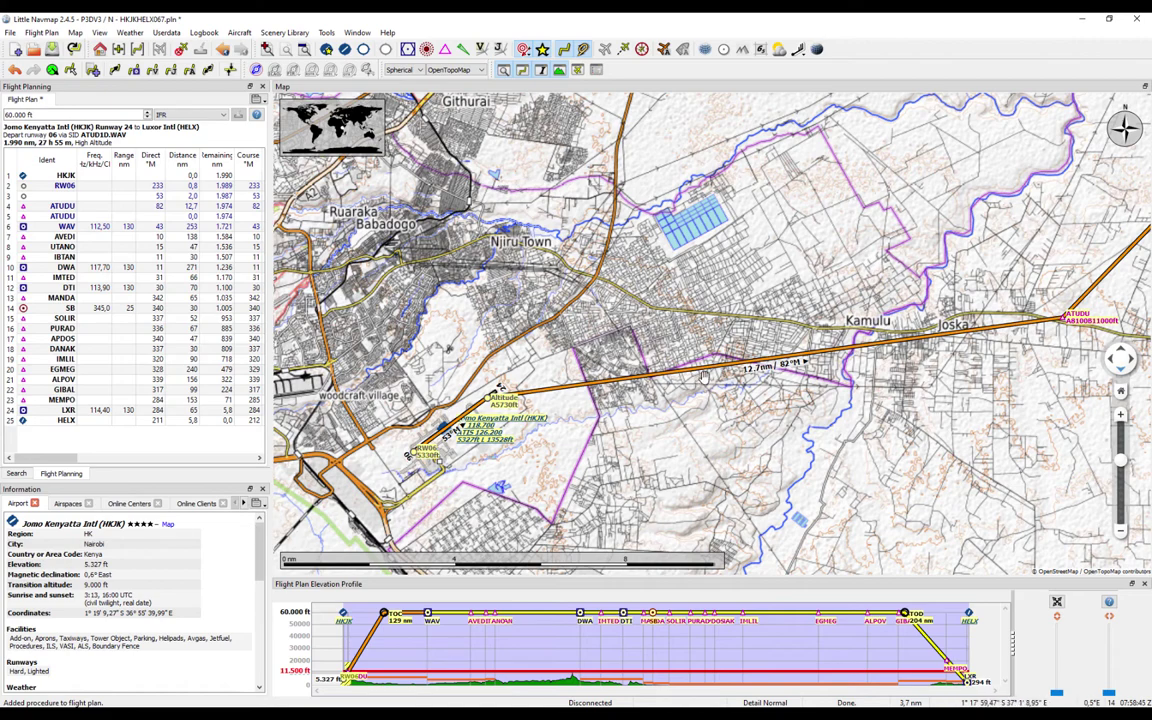
{"action": "left_click_drag", "start_coordinate": [633, 340], "coordinate": [669, 352]}
{"action": "left_click_drag", "start_coordinate": [599, 454], "coordinate": [477, 428]}
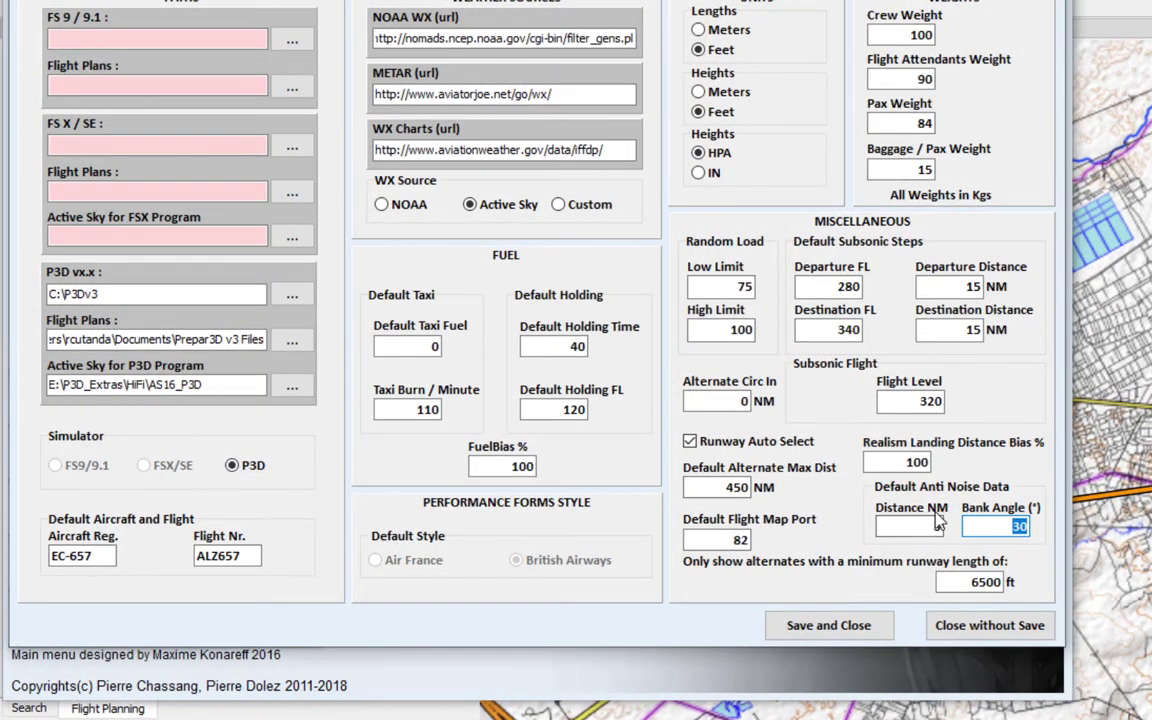
In CPS X, review the default anti-noise distance and bank angle, save the options and open the Trip Planning Module
{"action": "left_click", "coordinate": [920, 526]}
{"action": "left_click_drag", "start_coordinate": [930, 526], "coordinate": [962, 526]}
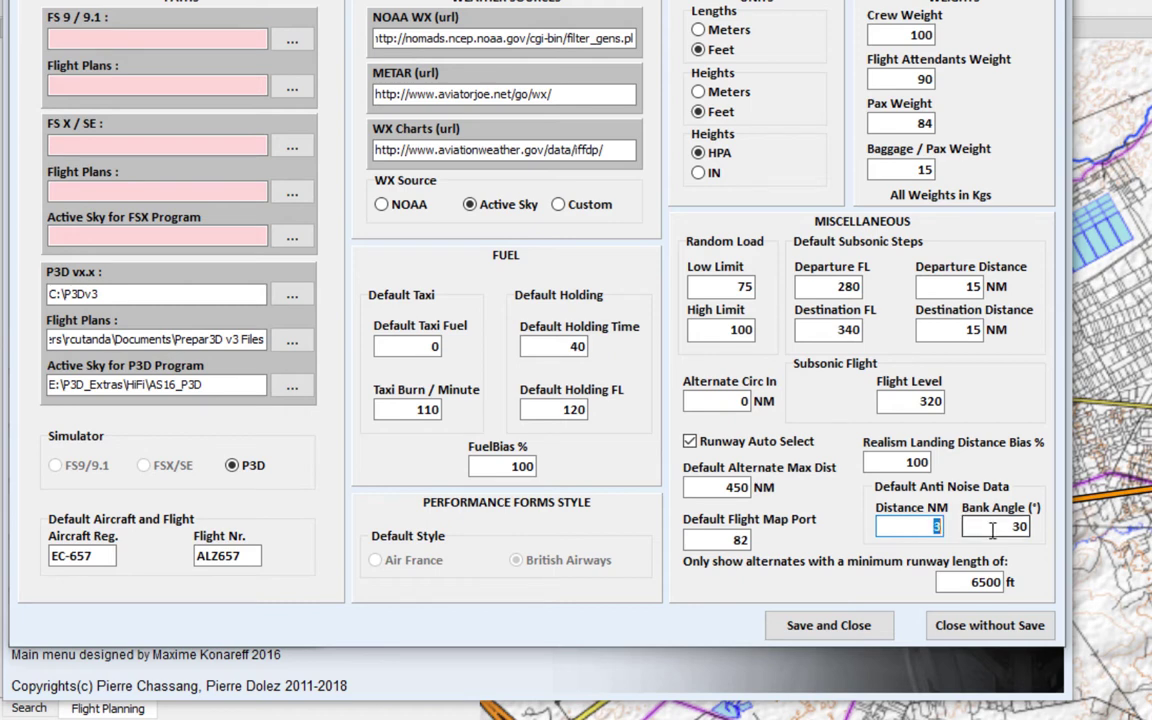
{"action": "key", "text": "Tab"}
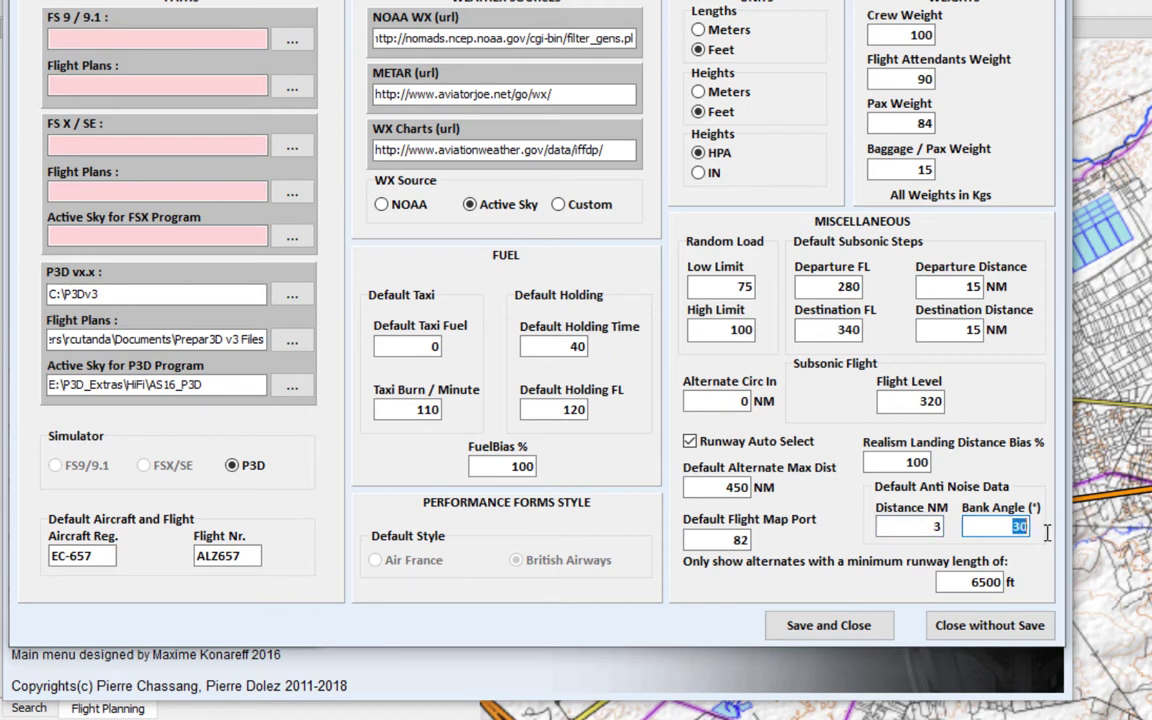
{"action": "key", "text": "End"}
{"action": "key", "text": "Return"}
{"action": "double_click", "coordinate": [903, 524]}
{"action": "key", "text": "Tab"}
{"action": "left_click", "coordinate": [983, 526]}
{"action": "left_click", "coordinate": [800, 625]}
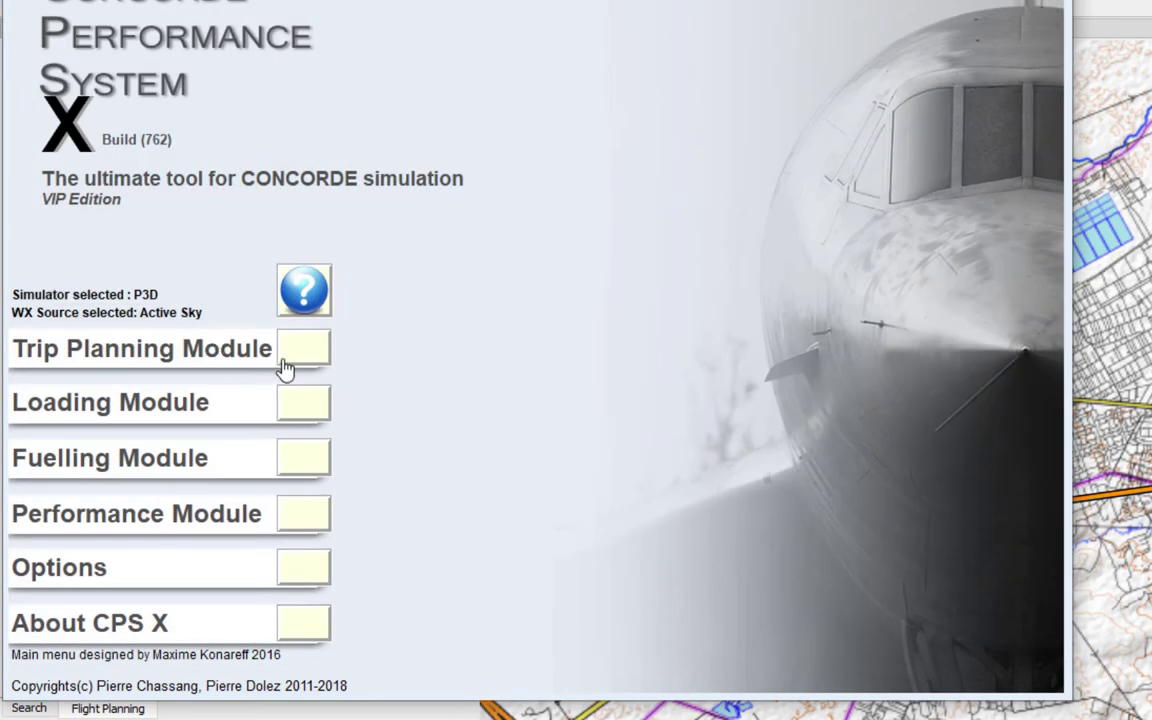
{"action": "left_click", "coordinate": [284, 362]}
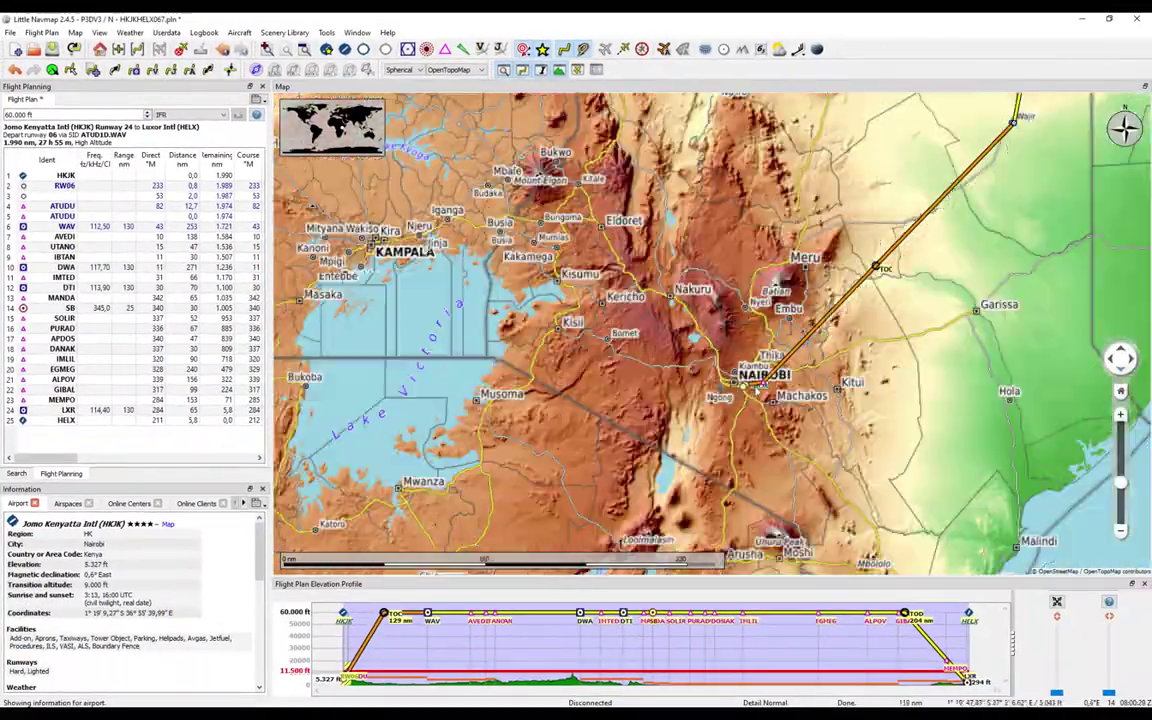
Open the "Sobre esta vuelta" PDF from the LasVueltasAlMundoDelConcorde folder and hide its bookmarks
{"action": "scroll", "coordinate": [652, 422], "scroll_direction": "down", "scroll_amount": 6}
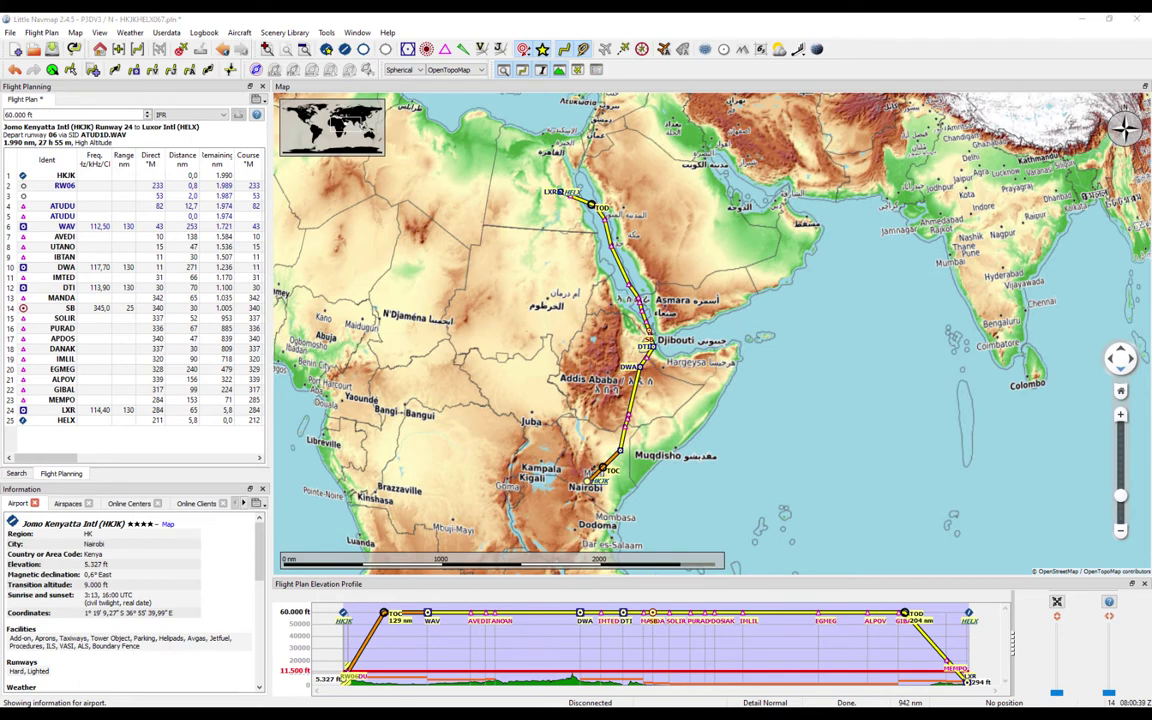
{"action": "left_click", "coordinate": [135, 665]}
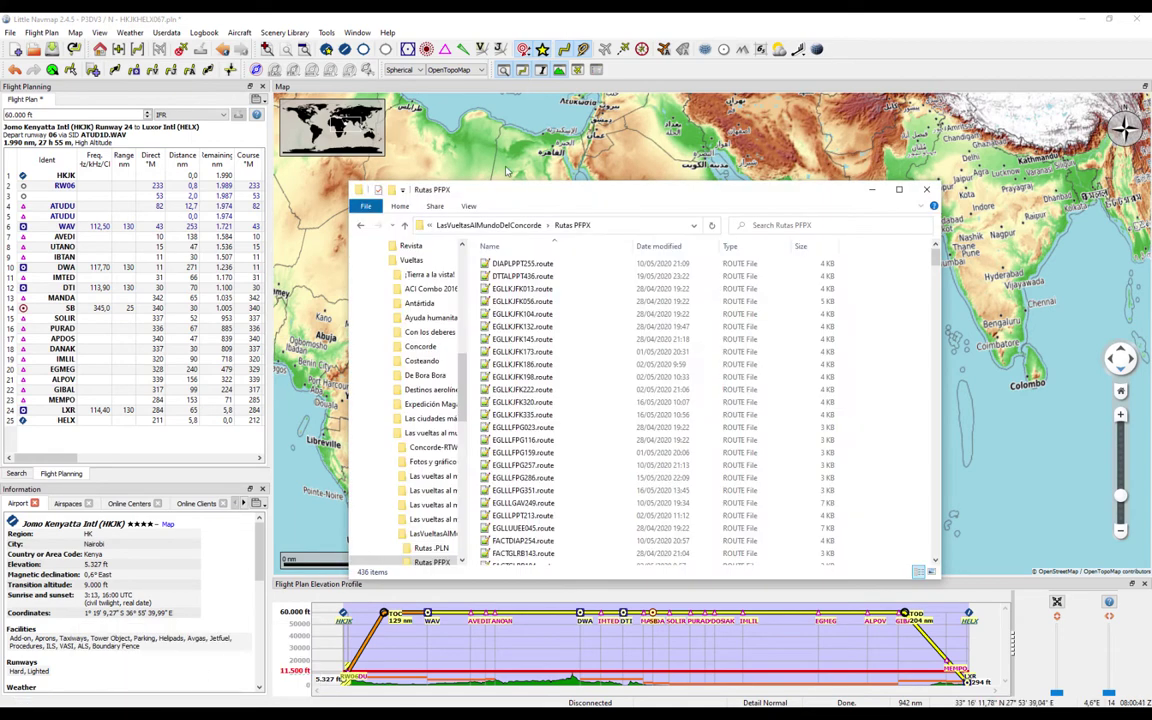
{"action": "left_click", "coordinate": [481, 226]}
{"action": "double_click", "coordinate": [520, 302]}
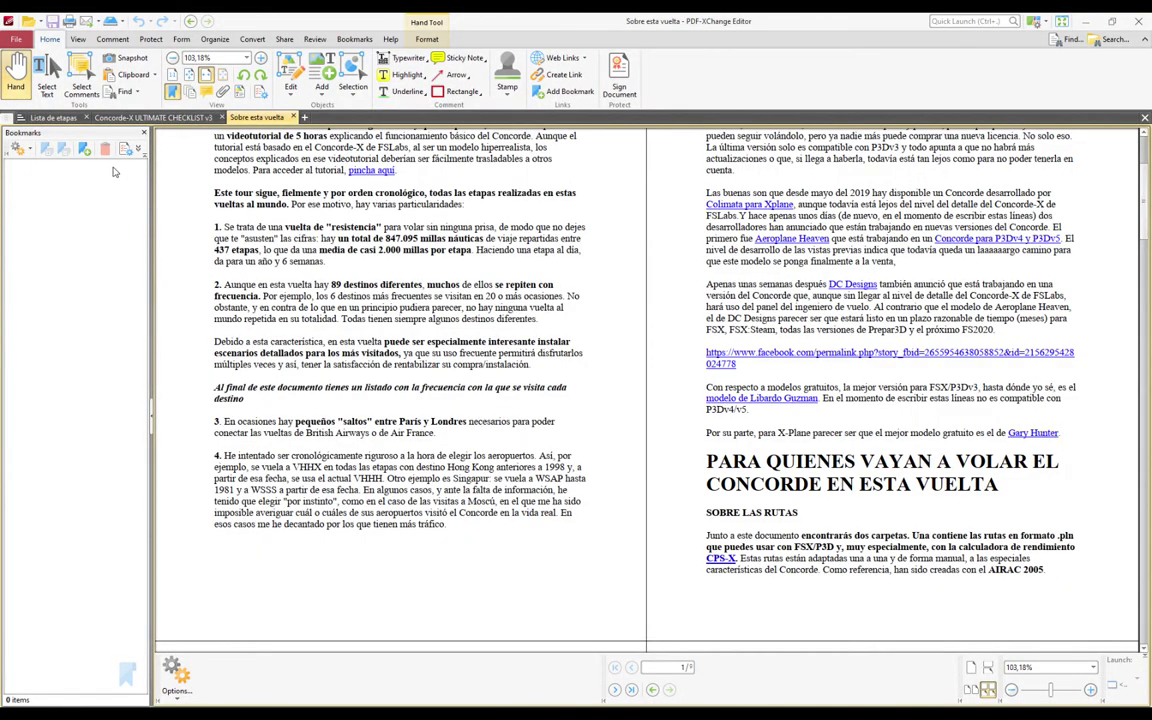
{"action": "left_click", "coordinate": [143, 131]}
Read the section "Limitaciones a la hora de volar supersónico" on Concorde's supersonic flight limits, enlarging the page to 200%
{"action": "scroll", "coordinate": [420, 420], "scroll_direction": "down", "scroll_amount": 10}
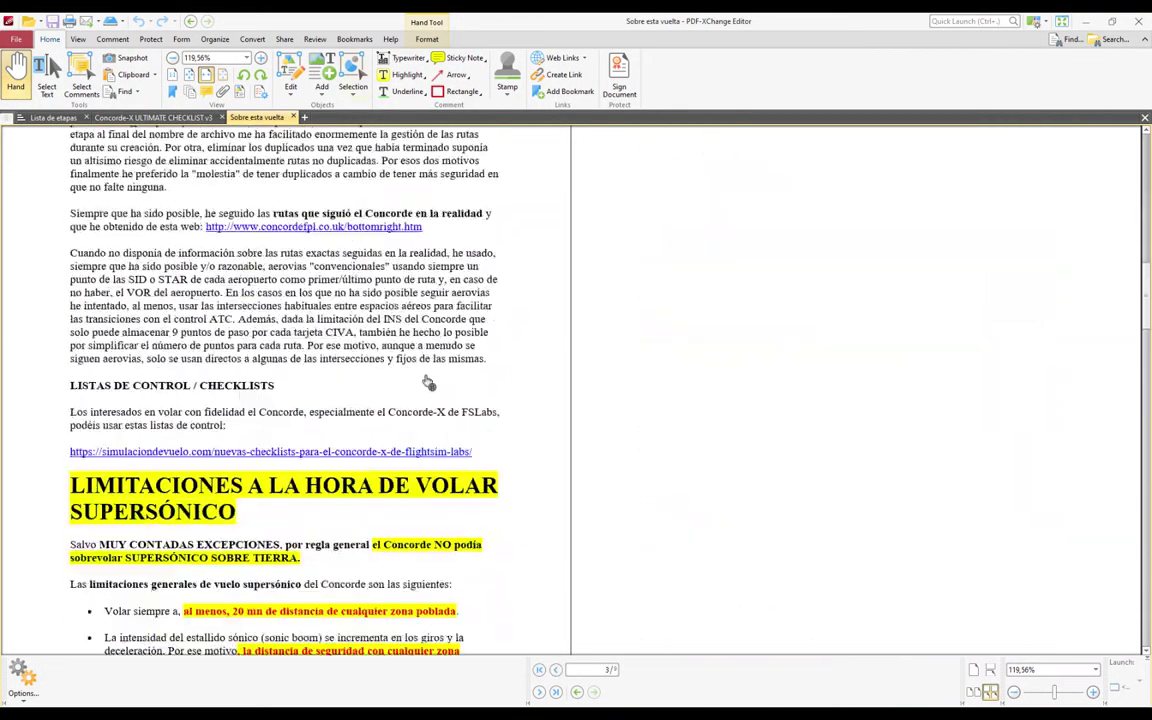
{"action": "scroll", "coordinate": [427, 383], "scroll_direction": "down", "scroll_amount": 2}
{"action": "scroll", "coordinate": [476, 440], "scroll_direction": "down", "scroll_amount": 2}
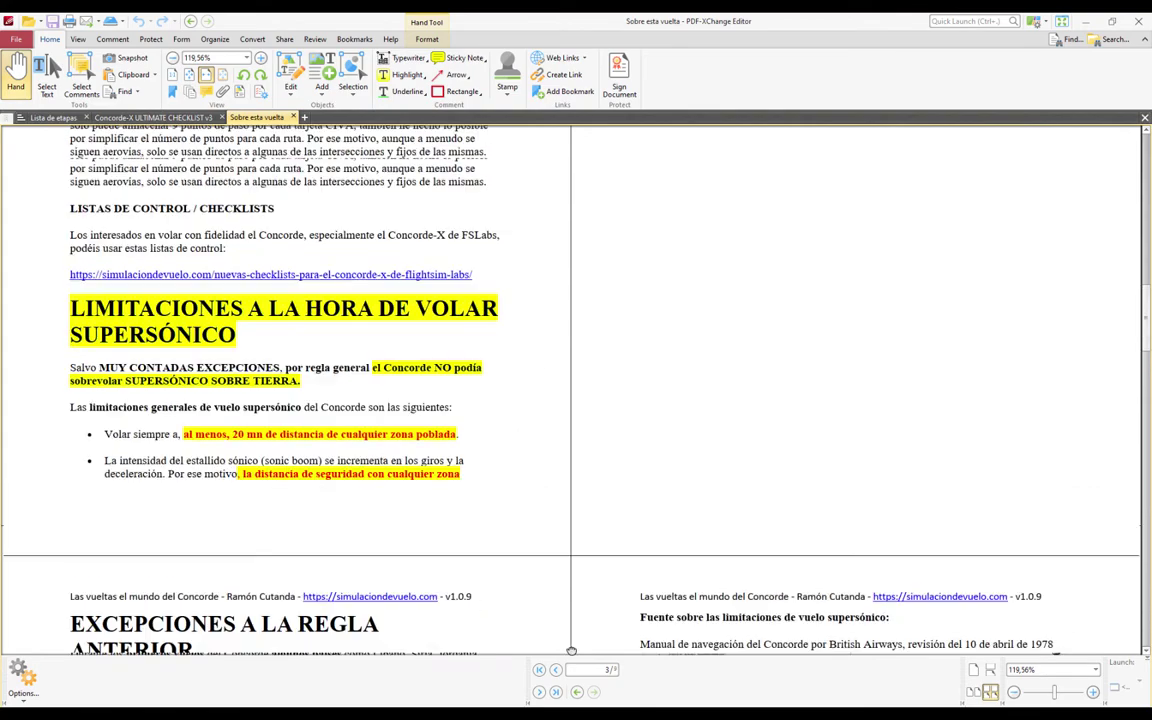
{"action": "scroll", "coordinate": [571, 651], "scroll_direction": "up", "scroll_amount": 8}
{"action": "scroll", "coordinate": [636, 553], "scroll_direction": "down", "scroll_amount": 7}
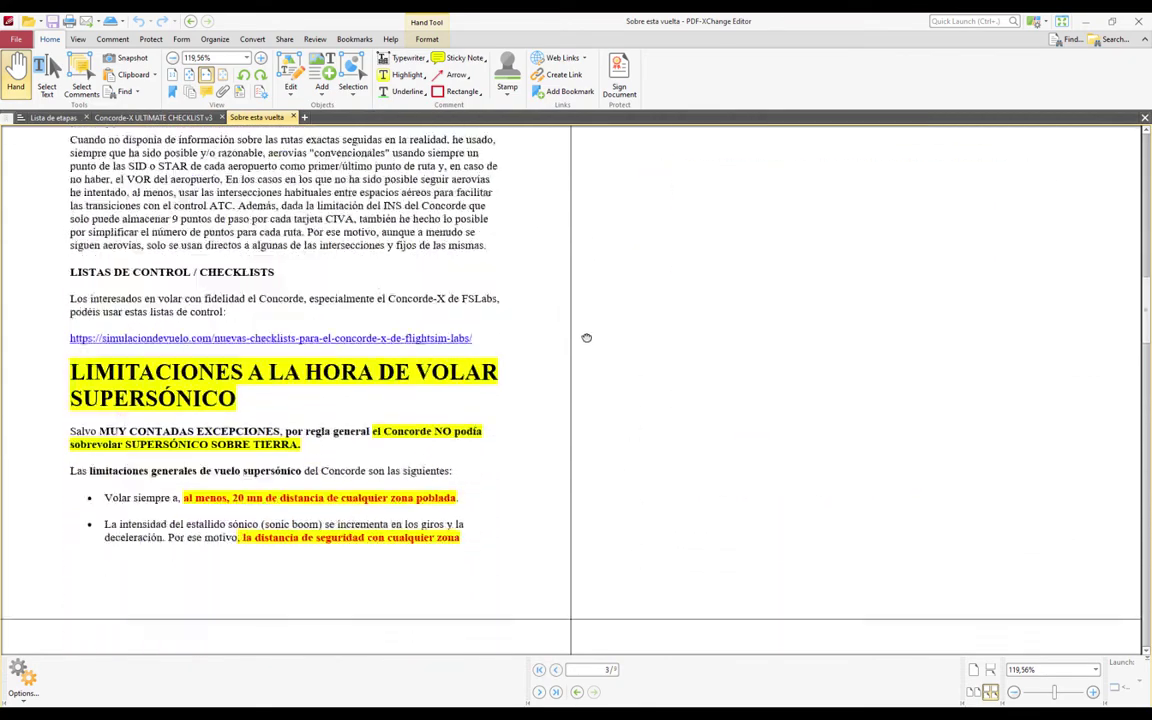
{"action": "scroll", "coordinate": [586, 338], "scroll_direction": "down", "scroll_amount": 1}
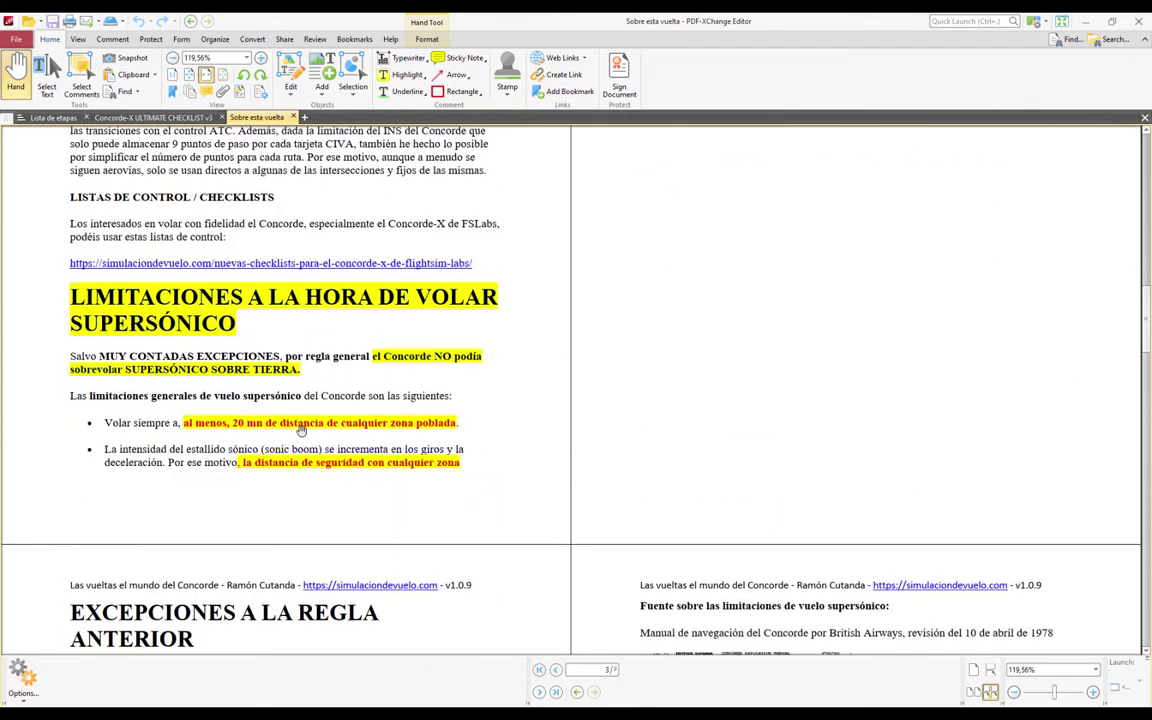
{"action": "scroll", "coordinate": [301, 430], "scroll_direction": "up", "scroll_amount": 4}
{"action": "scroll", "coordinate": [585, 430], "scroll_direction": "down", "scroll_amount": 3}
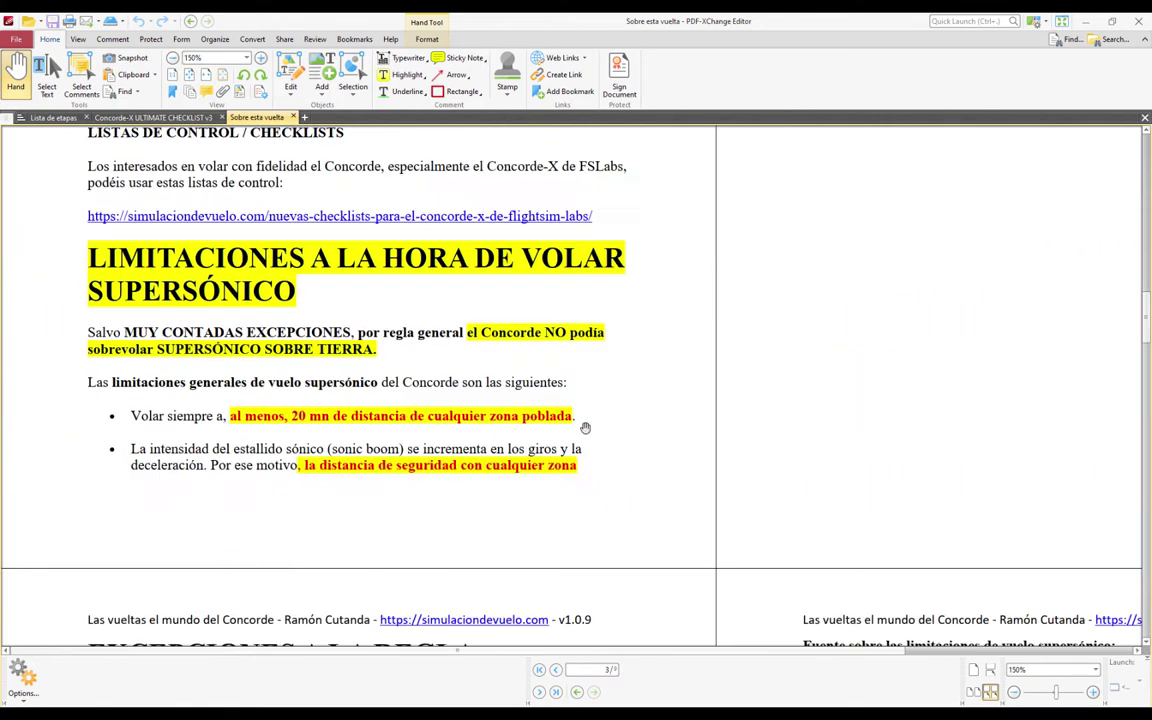
{"action": "scroll", "coordinate": [585, 427], "scroll_direction": "up", "scroll_amount": 2}
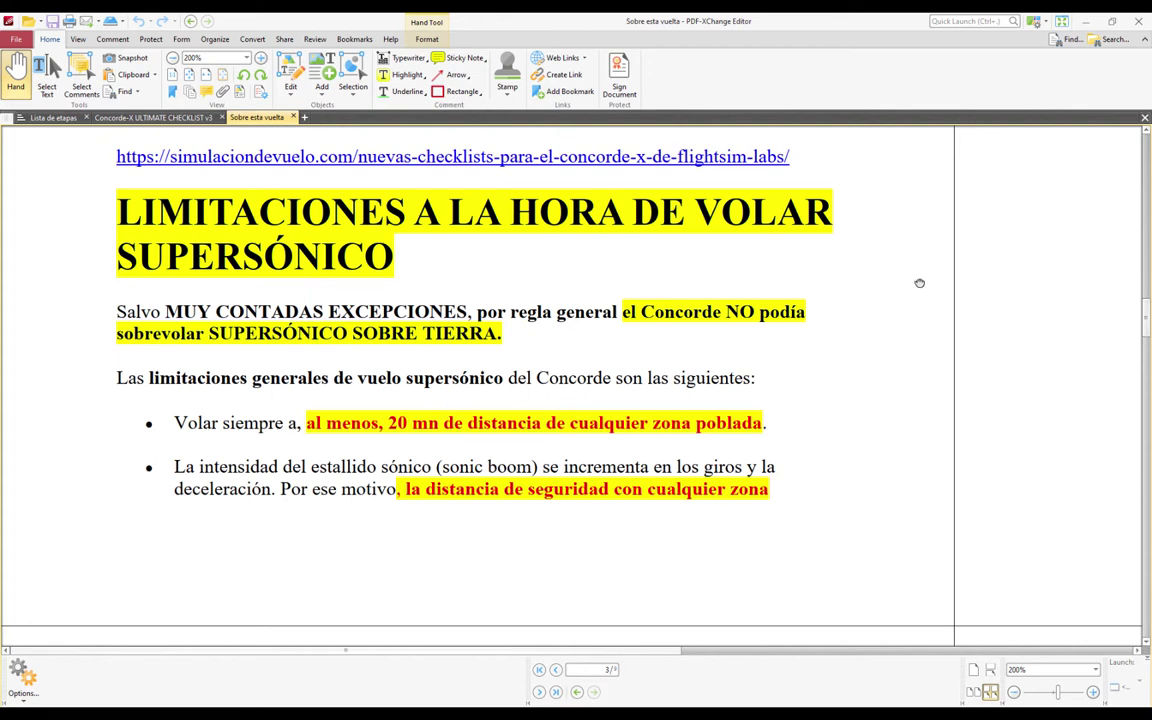
{"action": "left_click_drag", "start_coordinate": [919, 283], "coordinate": [686, 345]}
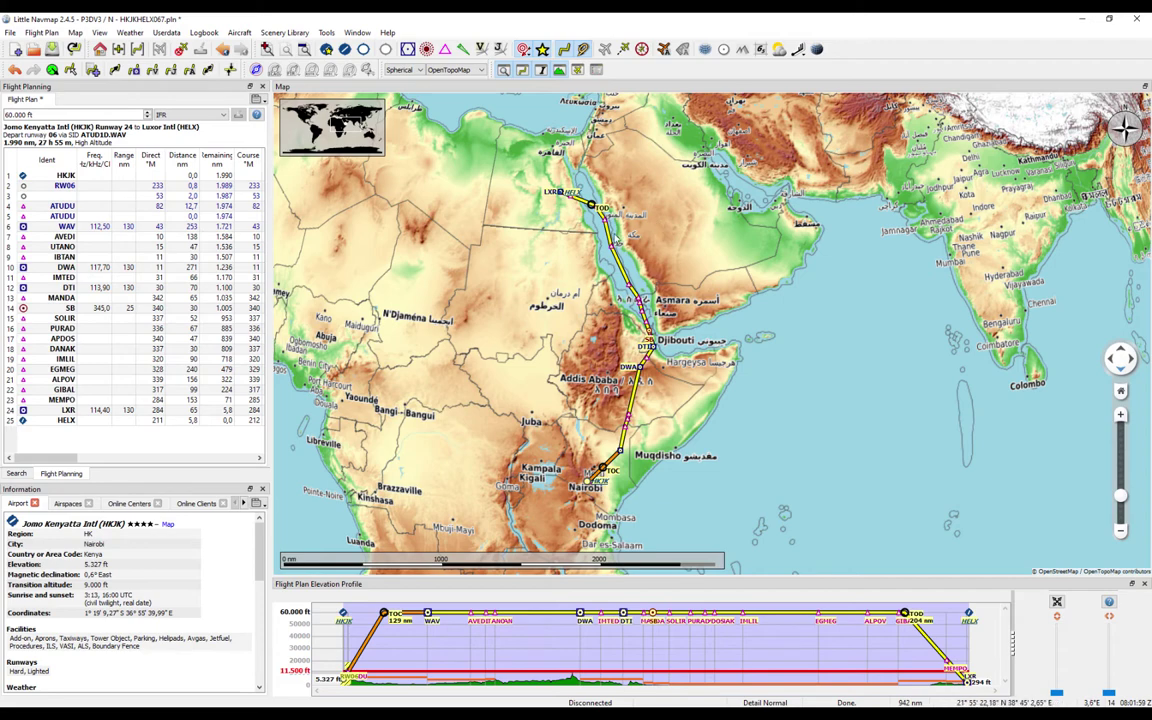
Return to Little Navmap and examine the Red Sea route, southern Asia, North America and Australia on the map
{"action": "left_click_drag", "start_coordinate": [666, 255], "coordinate": [565, 212]}
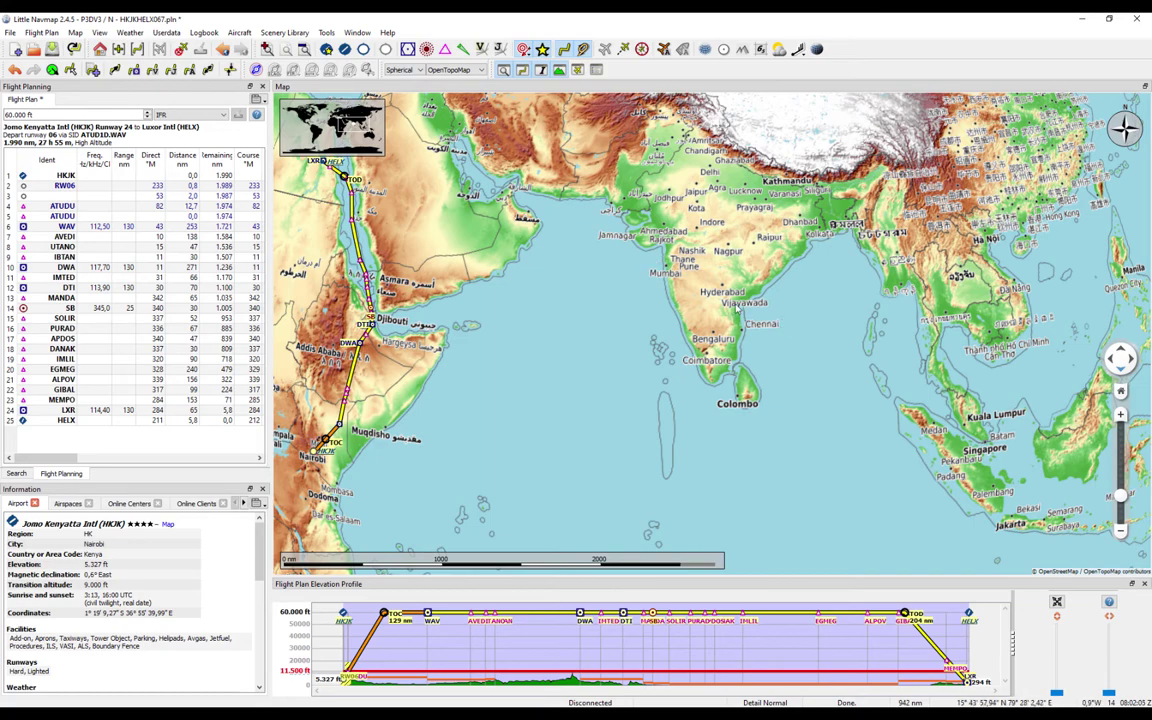
{"action": "left_click_drag", "start_coordinate": [495, 300], "coordinate": [906, 313]}
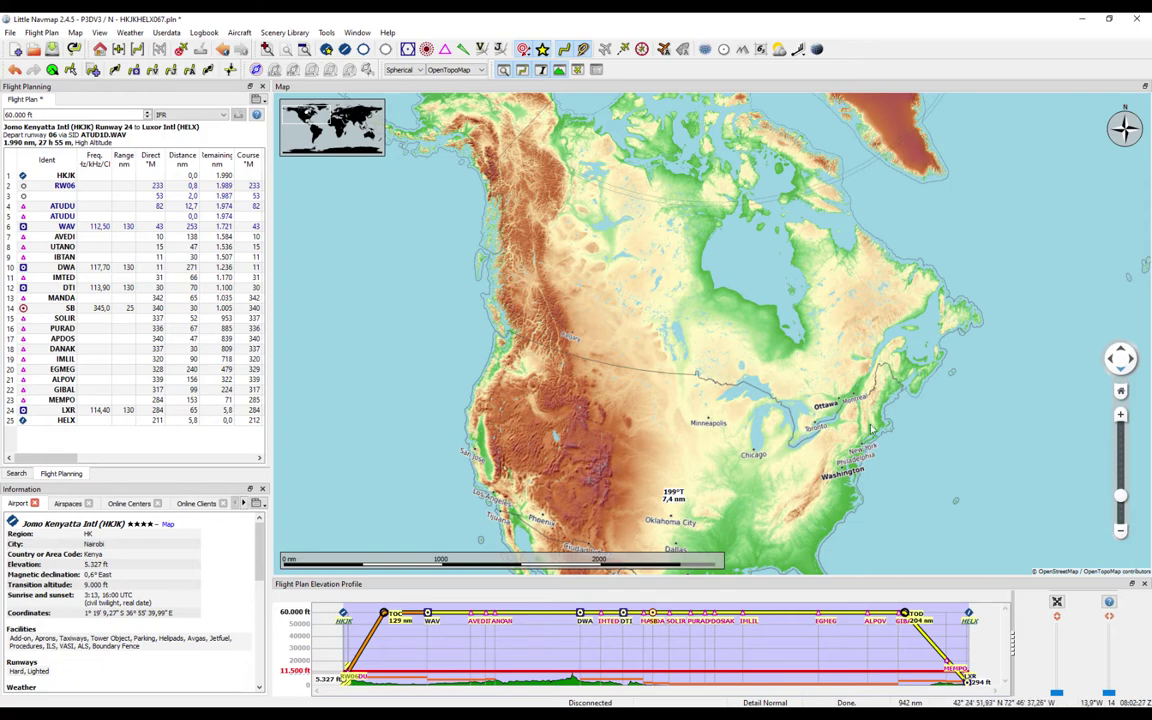
{"action": "left_click_drag", "start_coordinate": [780, 385], "coordinate": [680, 360]}
{"action": "key", "text": "Down"}
{"action": "key", "text": "Down"}
{"action": "key", "text": "Down"}
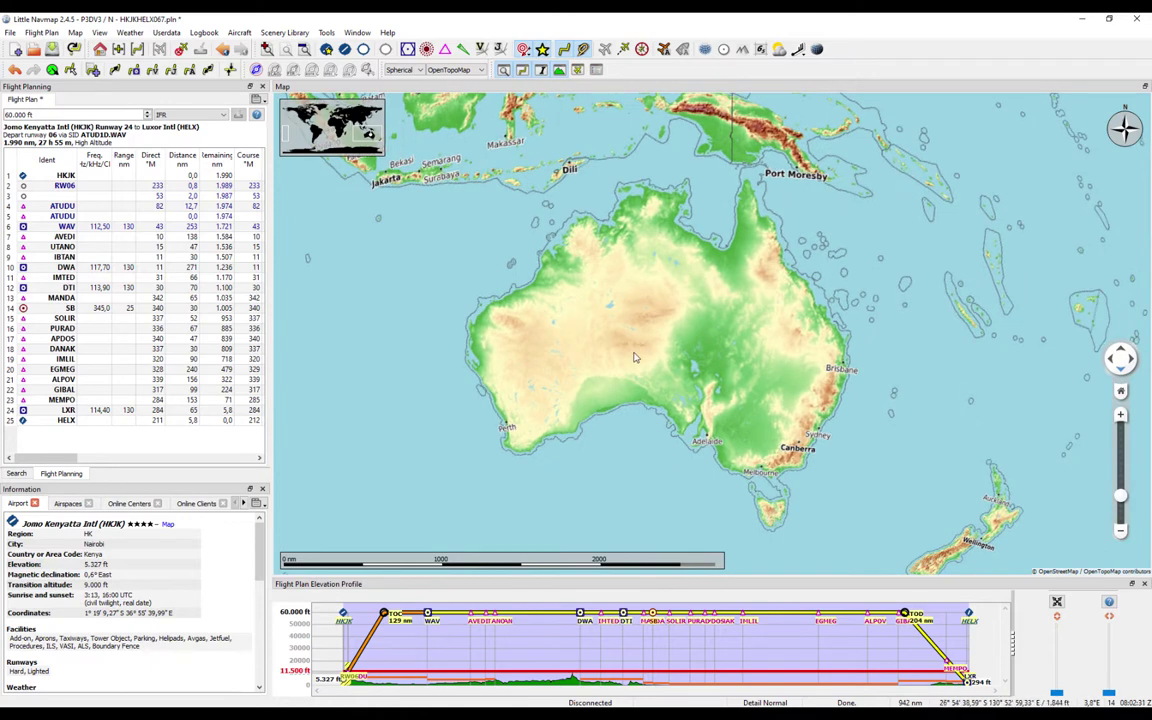
{"action": "key", "text": "Up"}
{"action": "key", "text": "Left"}
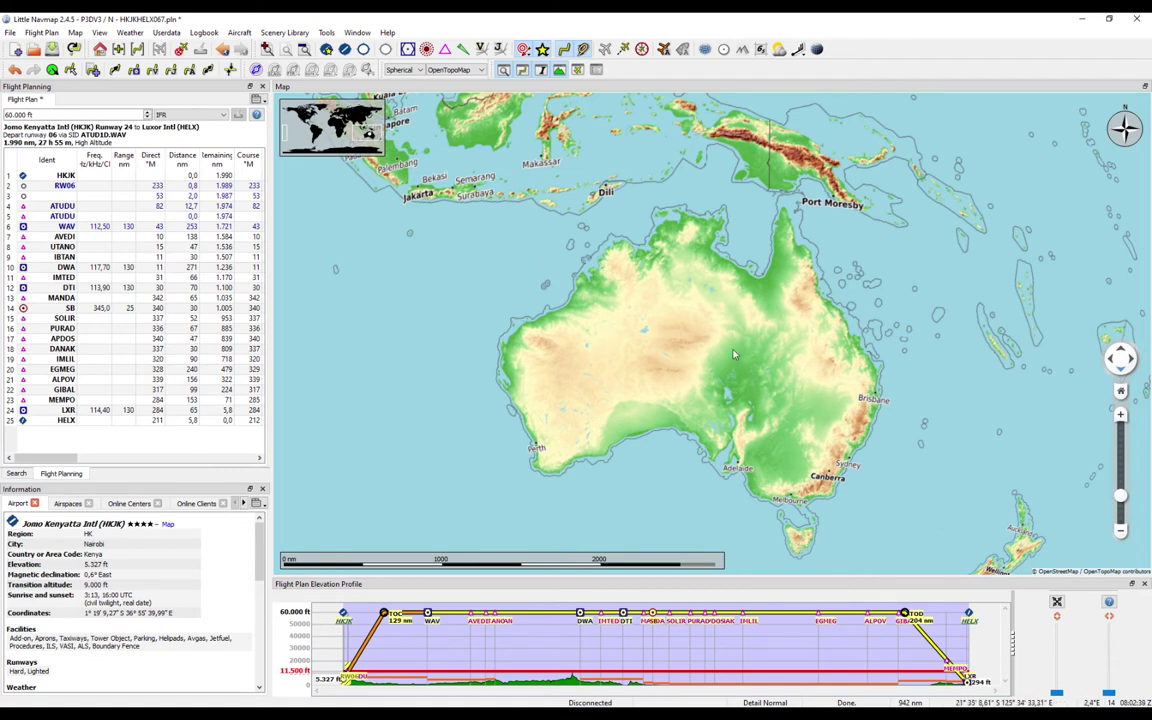
Examine the map from Australia back to Africa and follow the Nairobi–Luxor route past Djibouti and along the Red Sea
{"action": "key", "text": "alt+Left"}
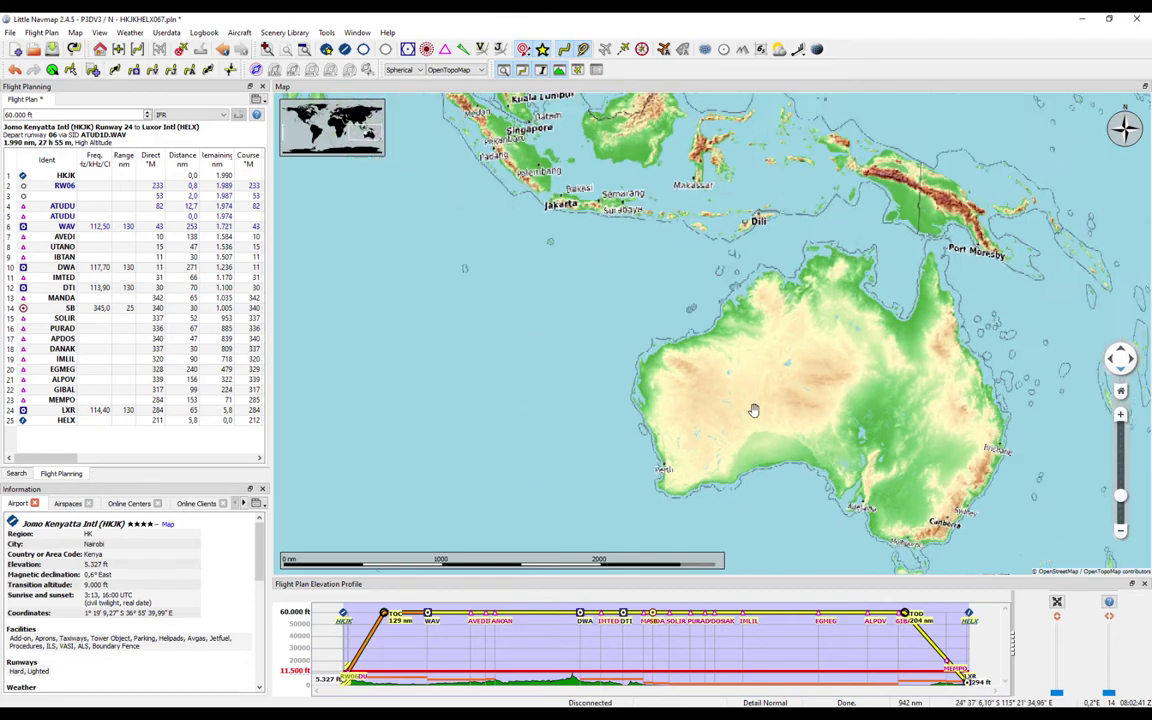
{"action": "key", "text": "alt+Left"}
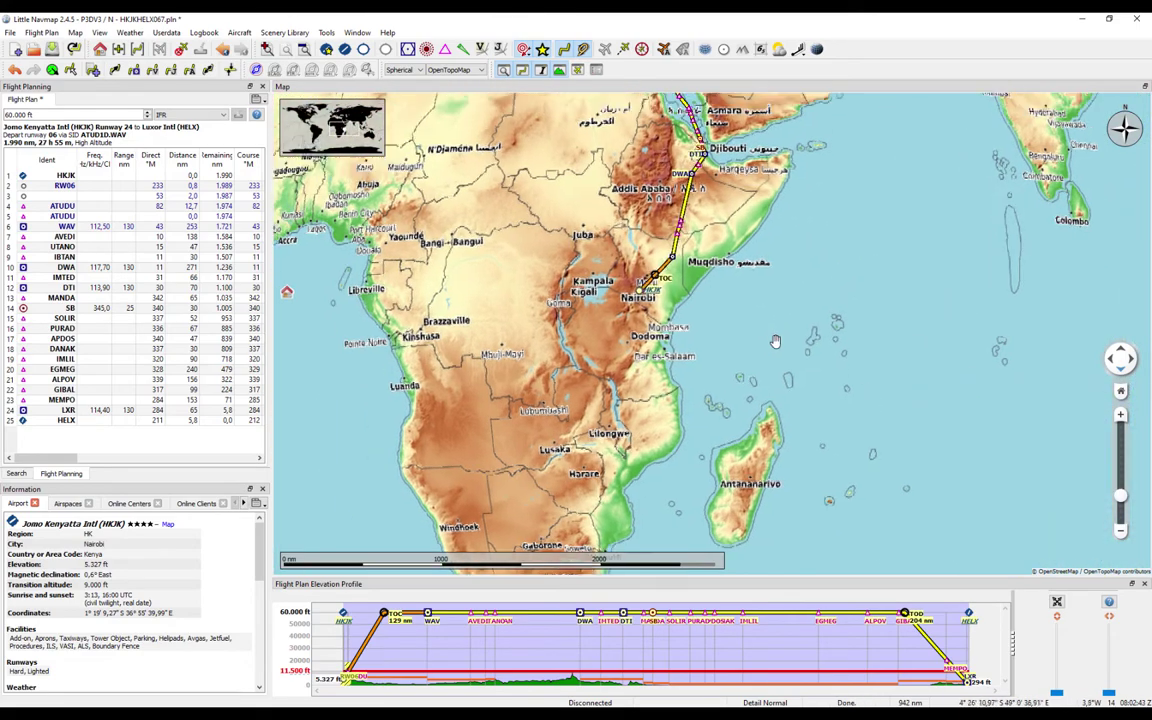
{"action": "key", "text": "alt+Left"}
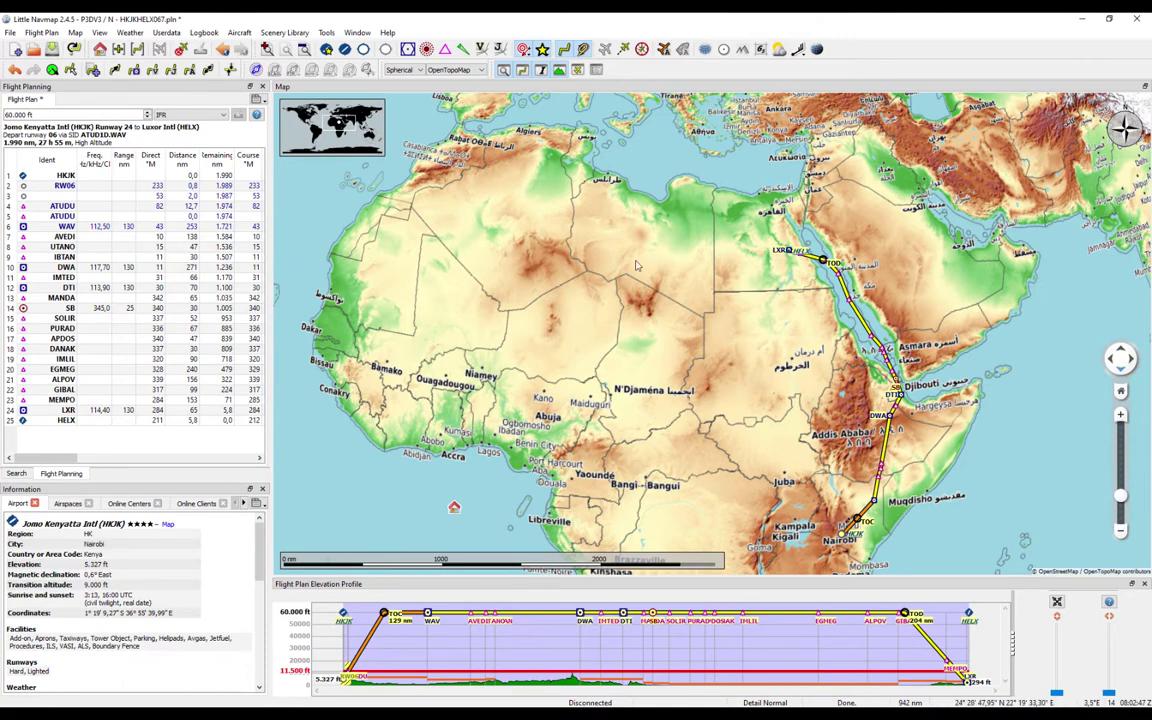
{"action": "left_click_drag", "start_coordinate": [579, 281], "coordinate": [561, 307]}
{"action": "key", "text": "alt+Left"}
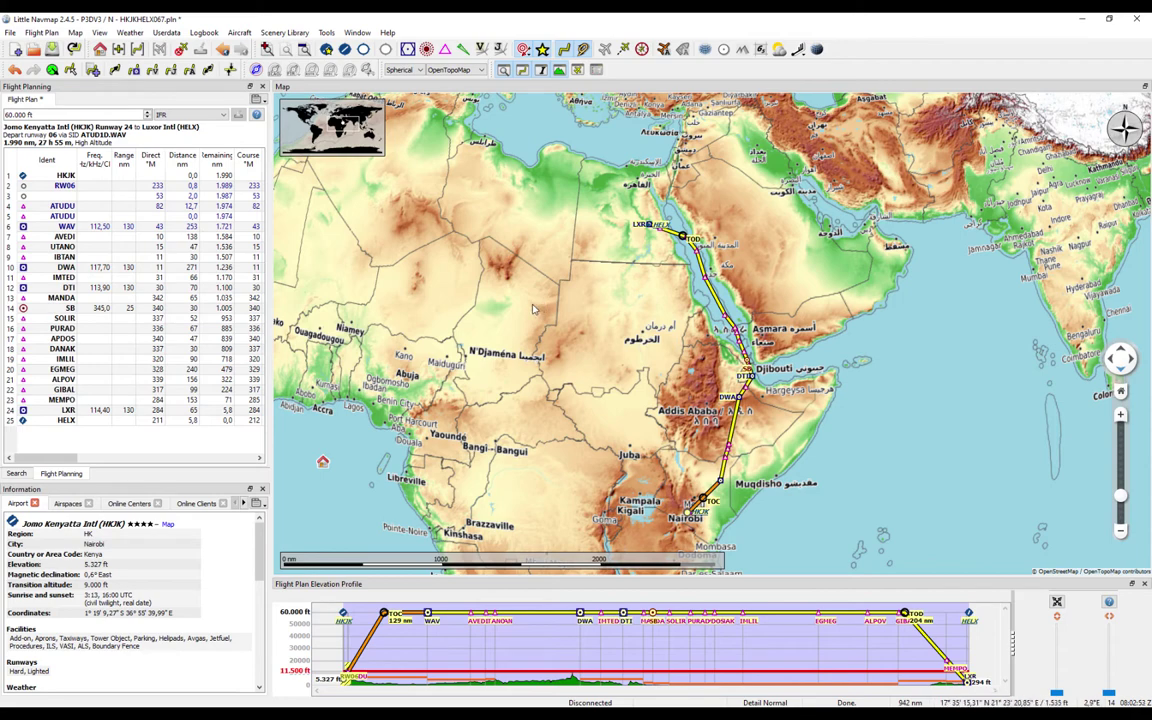
{"action": "key", "text": "alt+Left"}
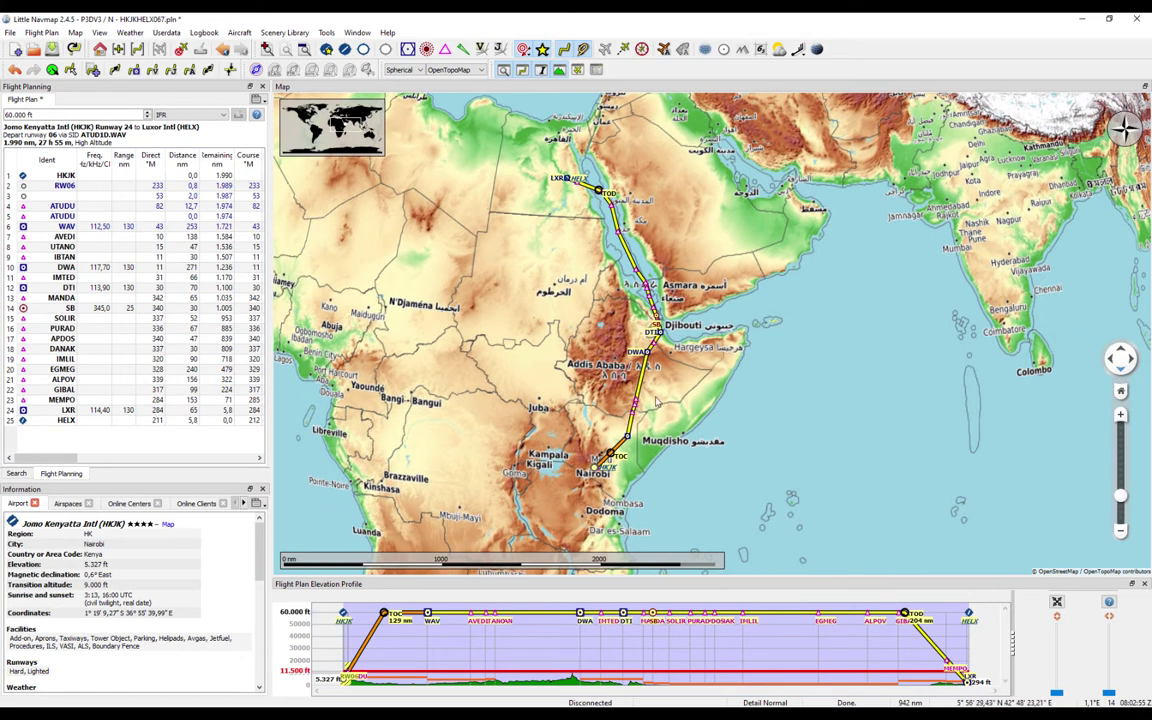
{"action": "key", "text": "alt+Left"}
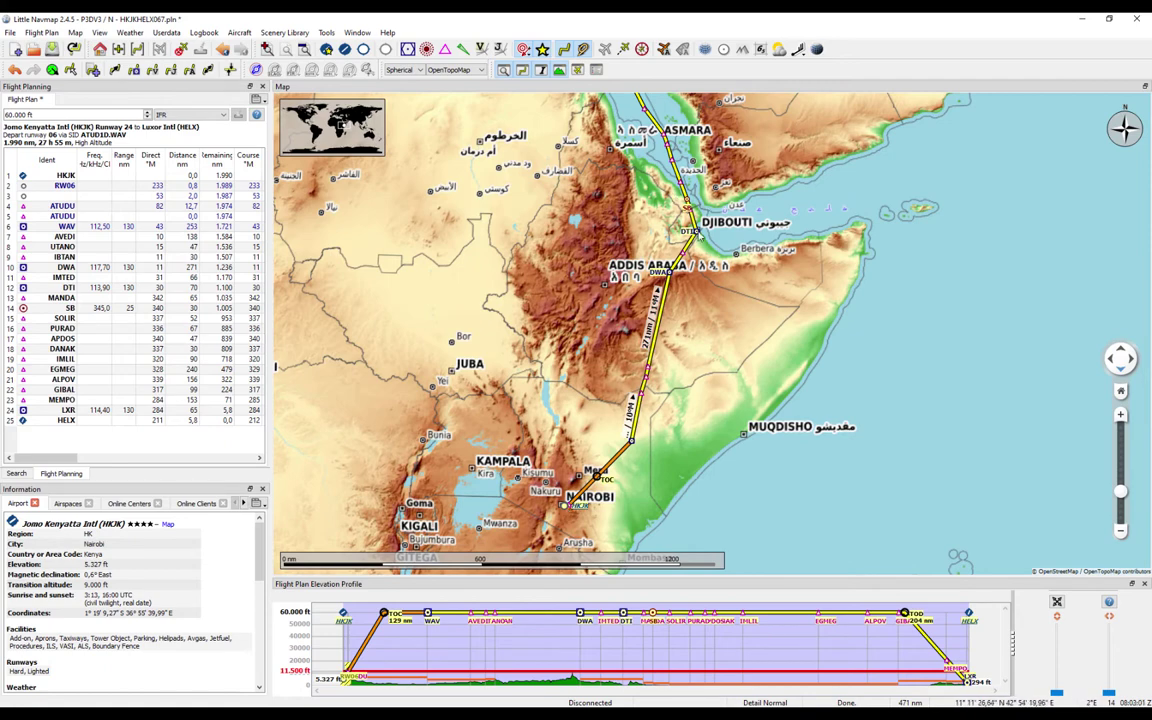
{"action": "left_click_drag", "start_coordinate": [631, 214], "coordinate": [631, 459]}
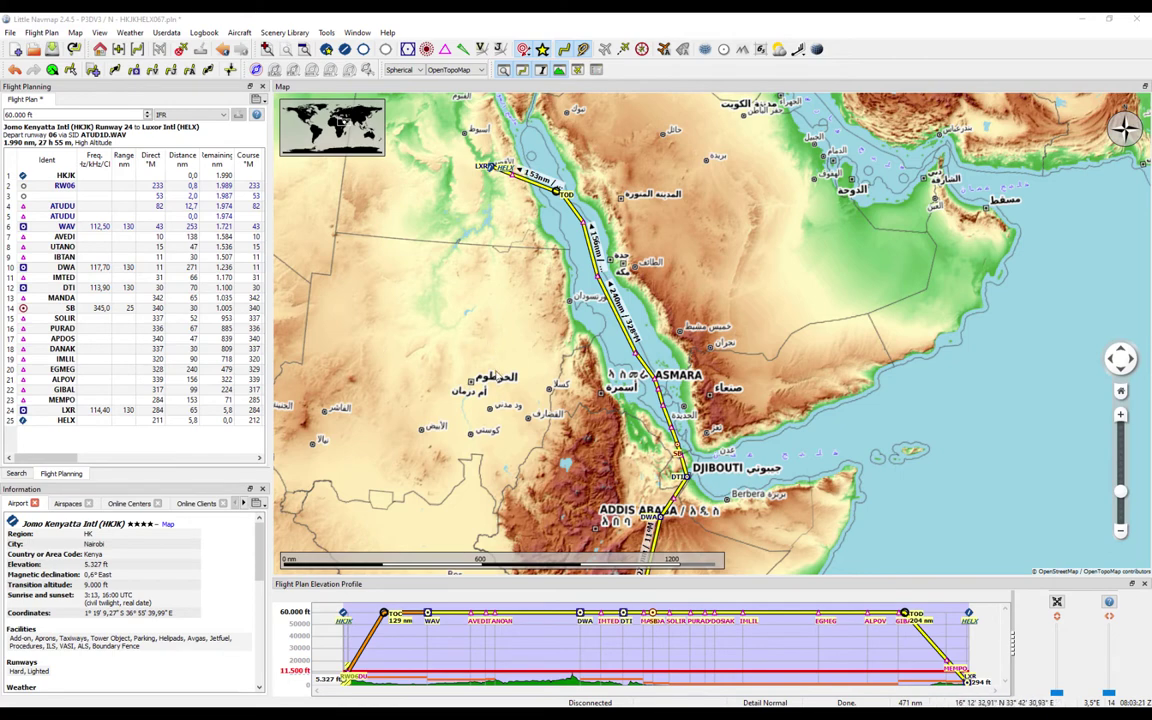
{"action": "scroll", "coordinate": [501, 353], "scroll_direction": "down", "scroll_amount": 3}
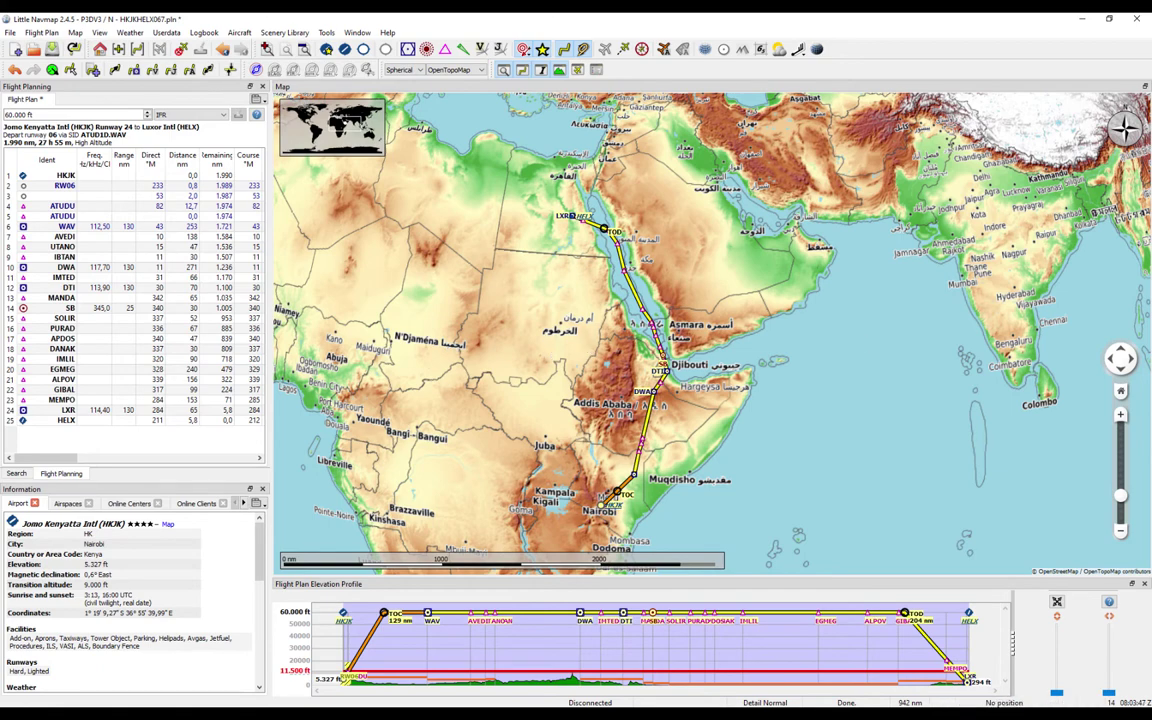
Switch to Firefox and load lesvolsdeconcorde.com in place of the "13500 feet meters" search page
{"action": "key", "text": "alt+Tab"}
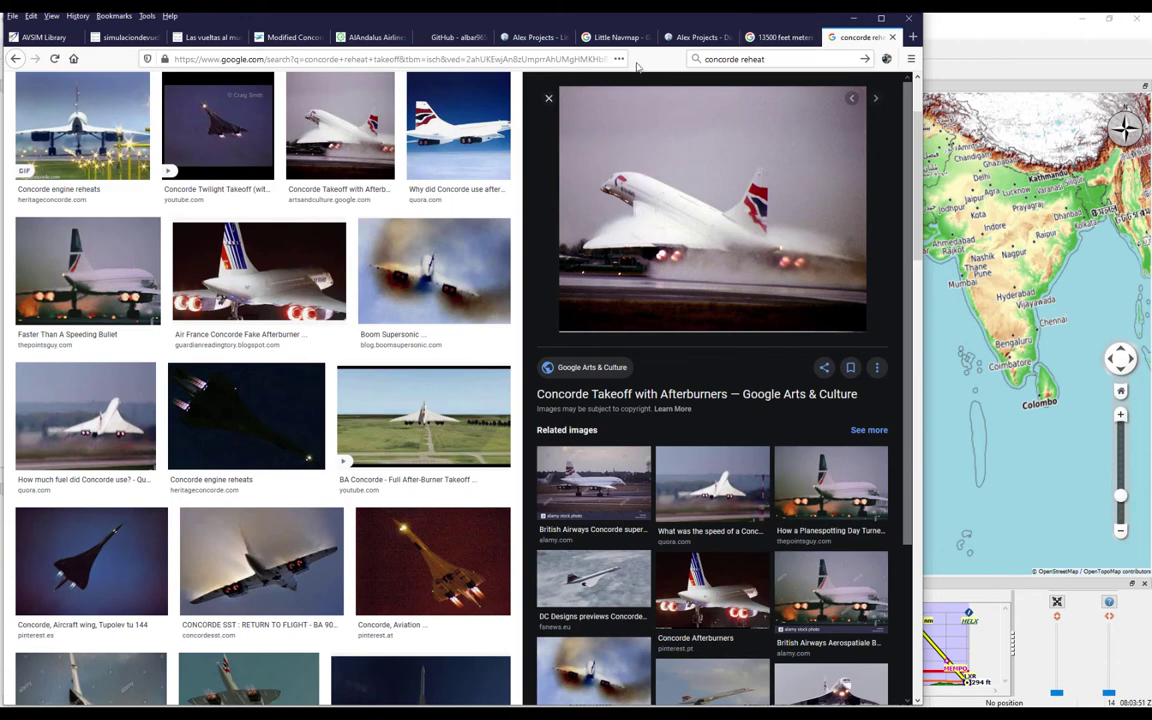
{"action": "left_click", "coordinate": [779, 41]}
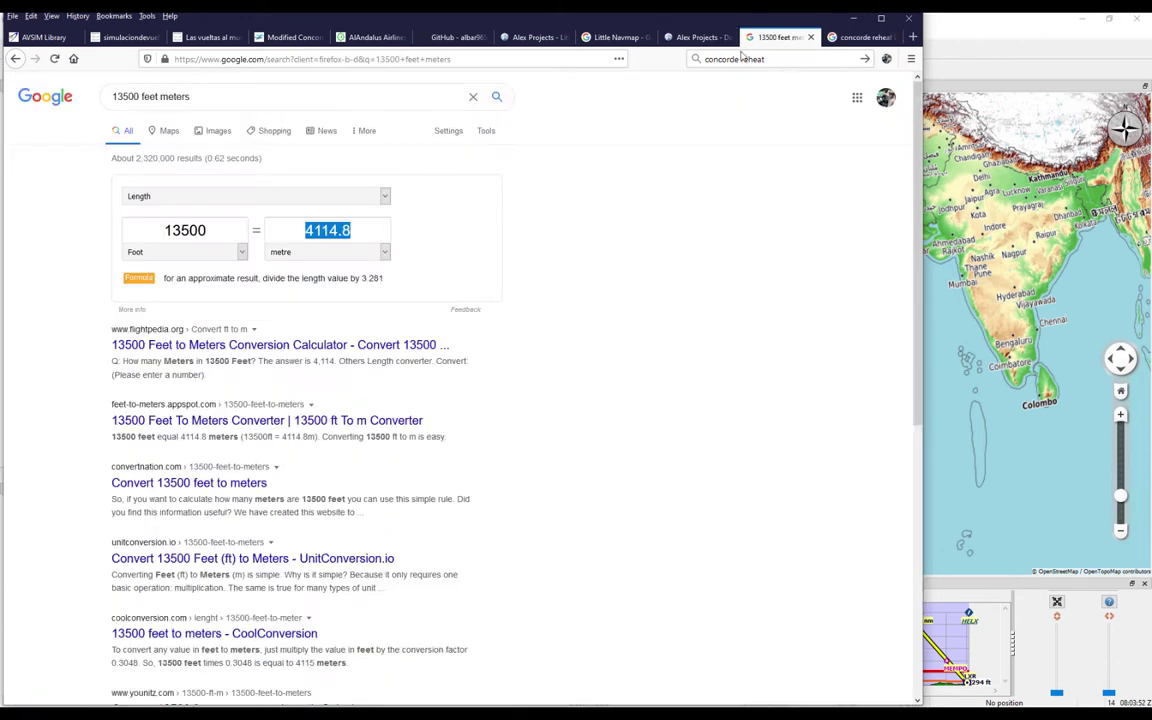
{"action": "left_click", "coordinate": [502, 60]}
{"action": "type", "text": "lesvolsdeconcorde.com/"}
{"action": "key", "text": "Return"}
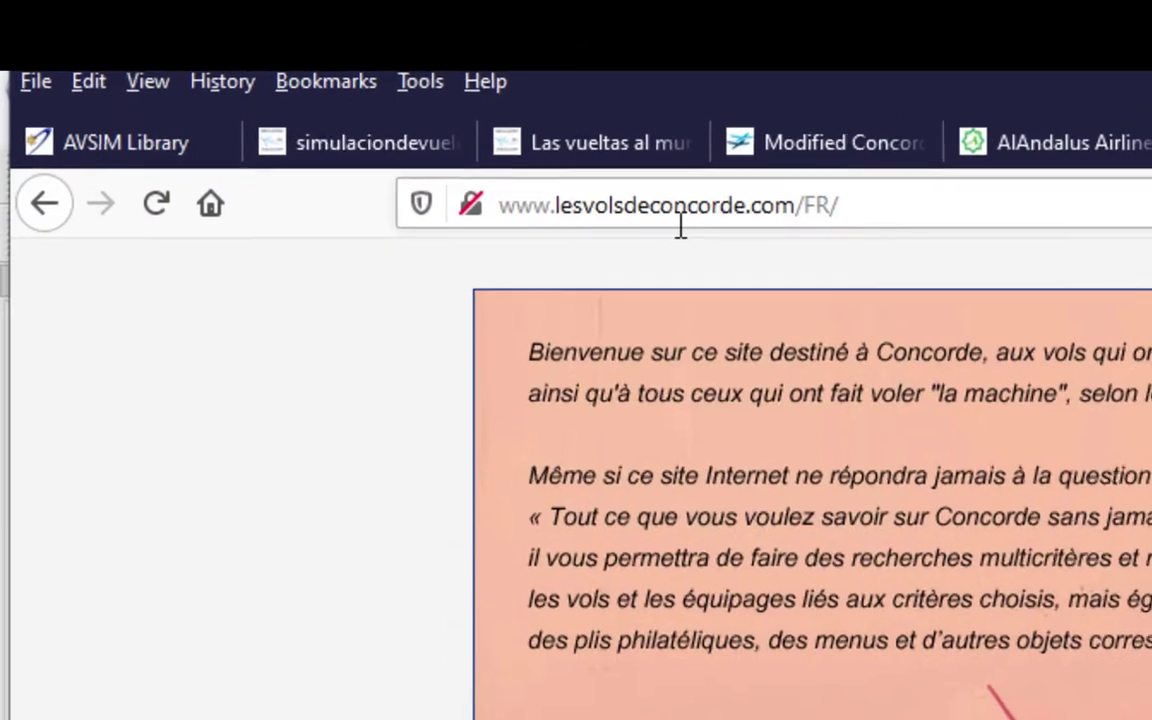
Copy the full web address of the lesvolsdeconcorde.com/FR/ page
{"action": "left_click", "coordinate": [658, 211]}
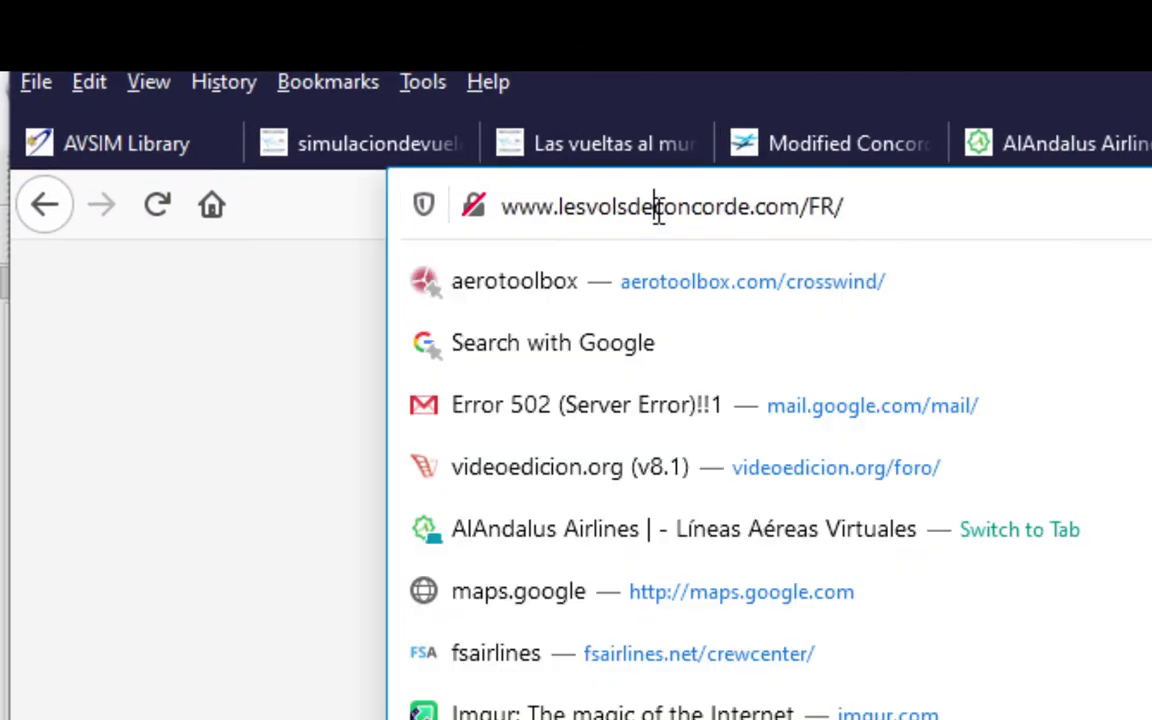
{"action": "left_click", "coordinate": [870, 206]}
{"action": "left_click_drag", "start_coordinate": [885, 206], "coordinate": [478, 208]}
{"action": "right_click", "coordinate": [586, 206]}
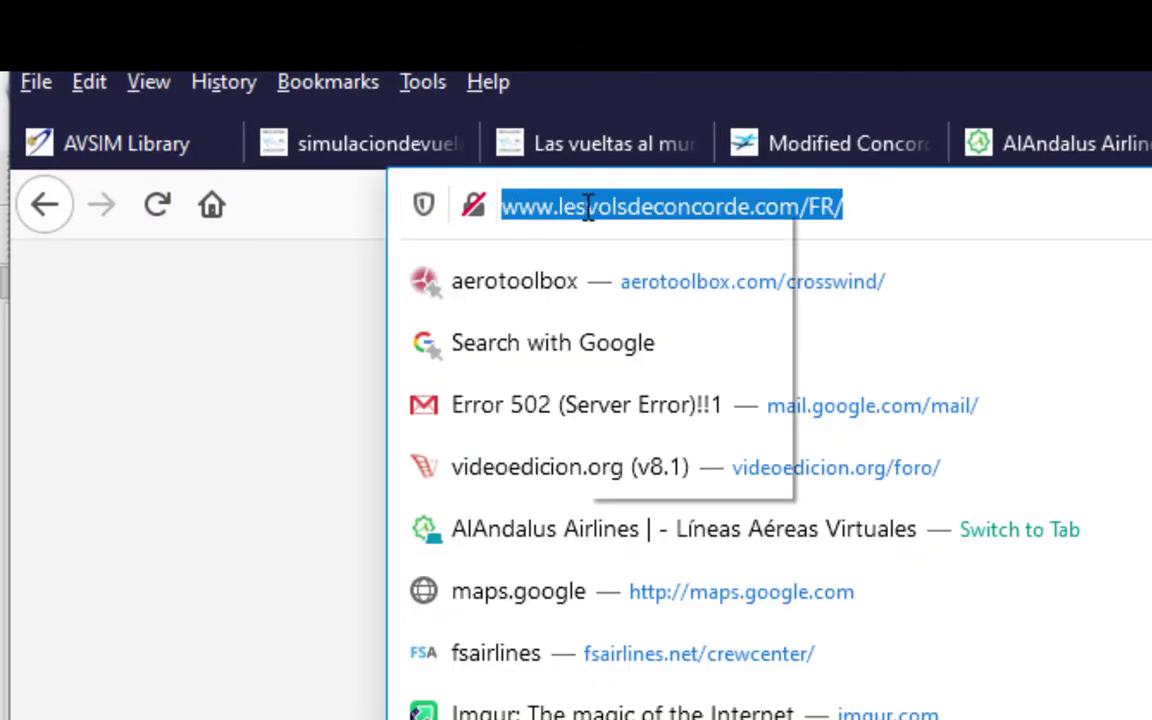
{"action": "left_click", "coordinate": [699, 316]}
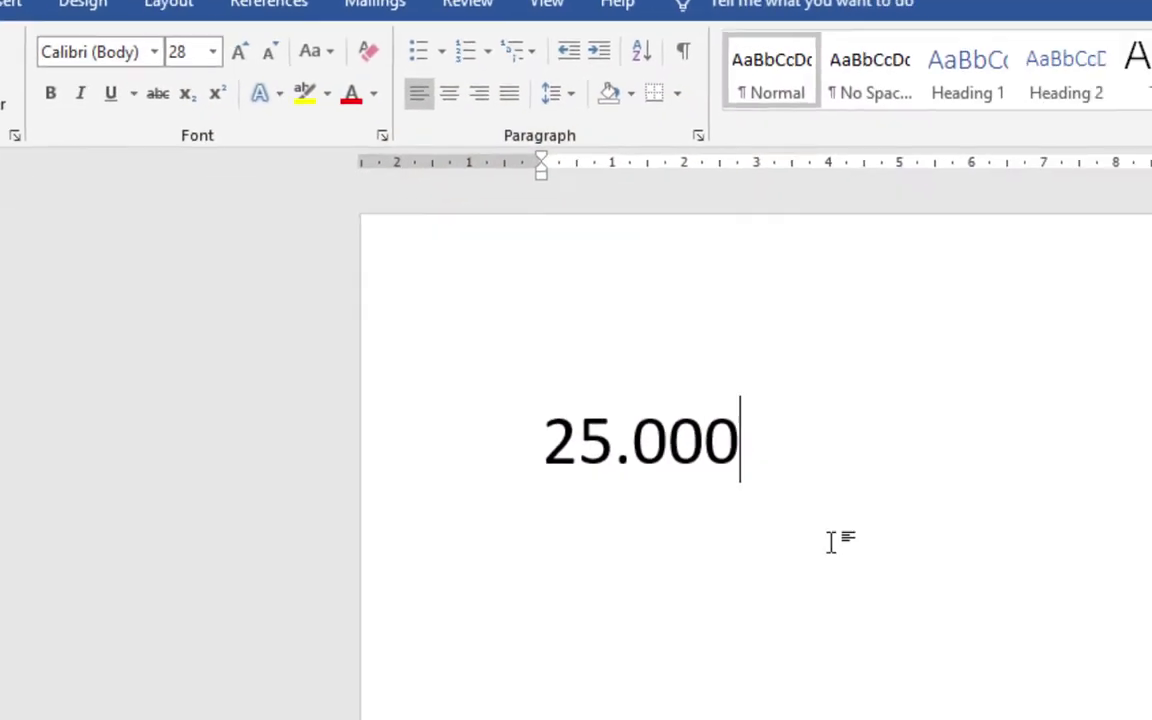
In the Word document, replace the text 25.000 with the copied web address, pasted as text only
{"action": "double_click", "coordinate": [183, 190]}
{"action": "right_click", "coordinate": [240, 200]}
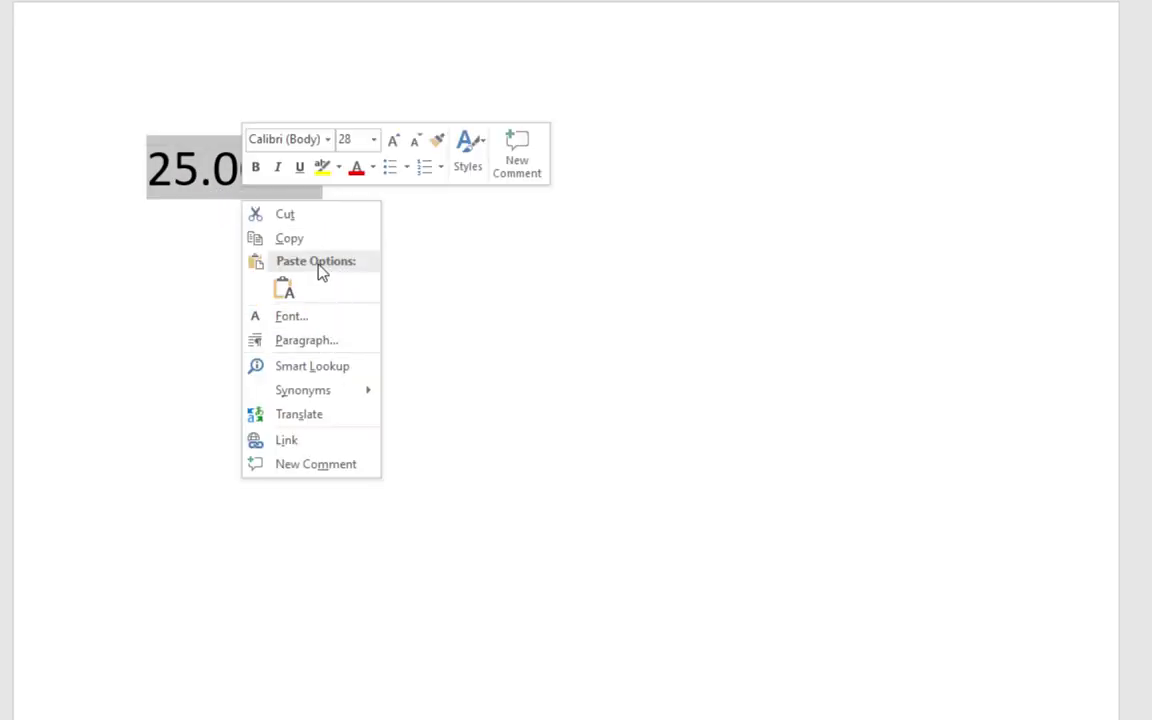
{"action": "left_click", "coordinate": [404, 620]}
{"action": "key", "text": "Delete"}
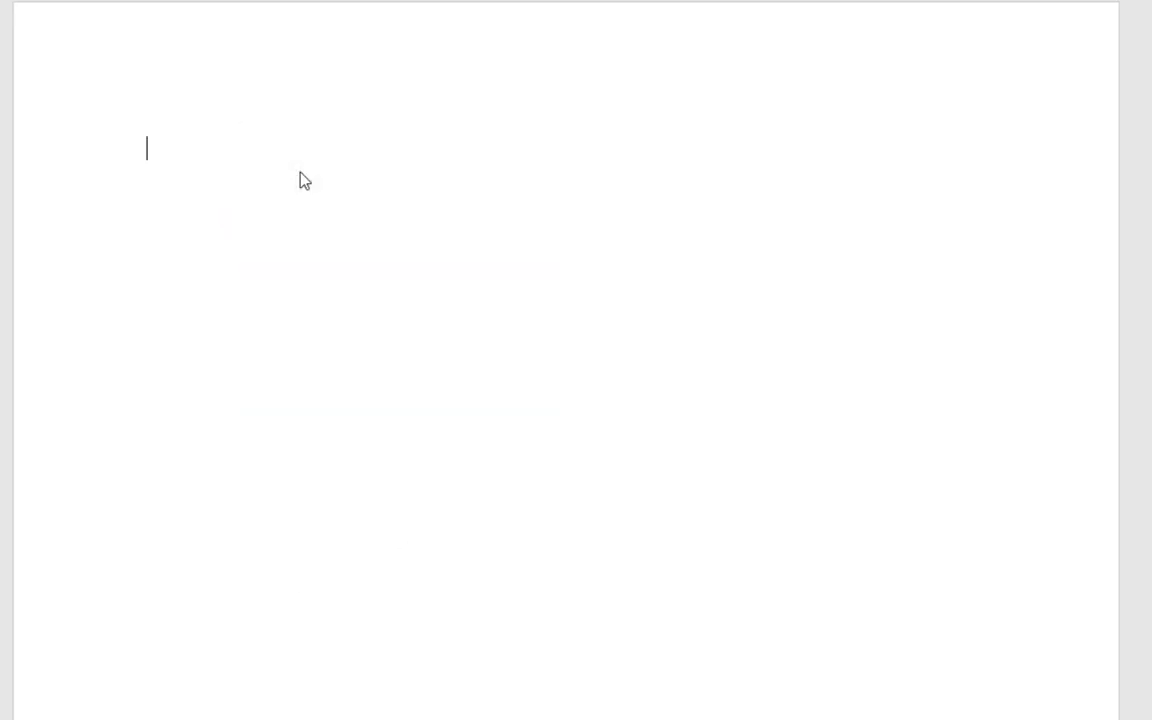
{"action": "right_click", "coordinate": [300, 175]}
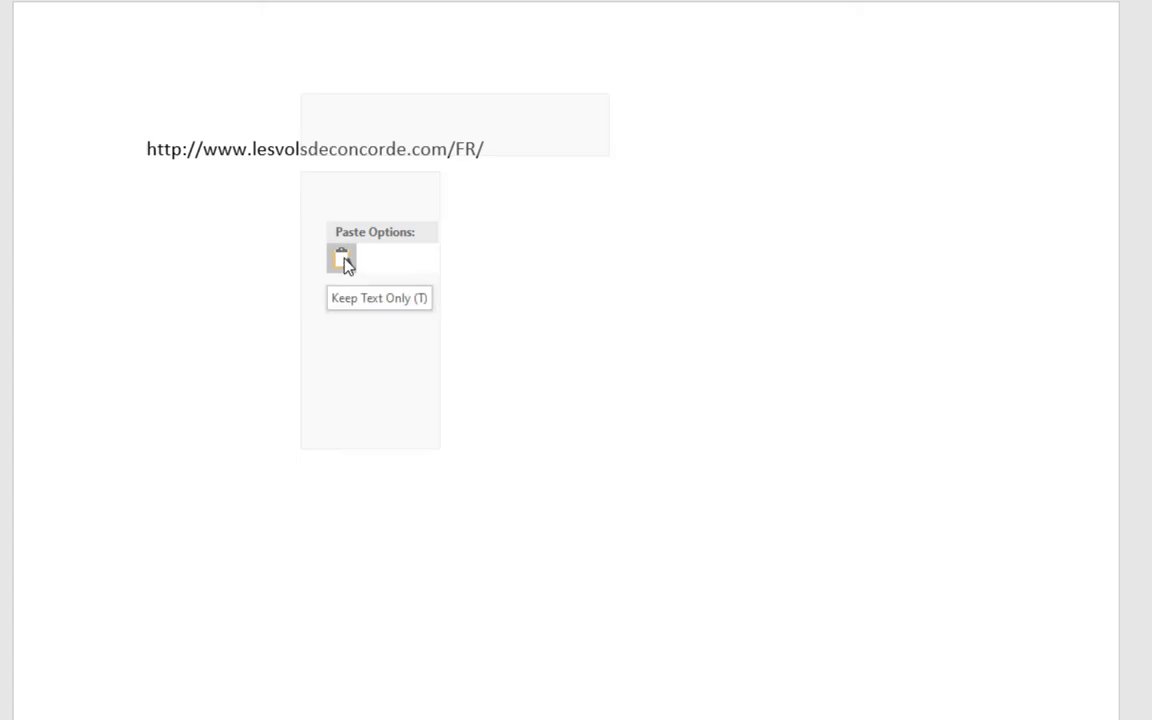
{"action": "left_click", "coordinate": [219, 275]}
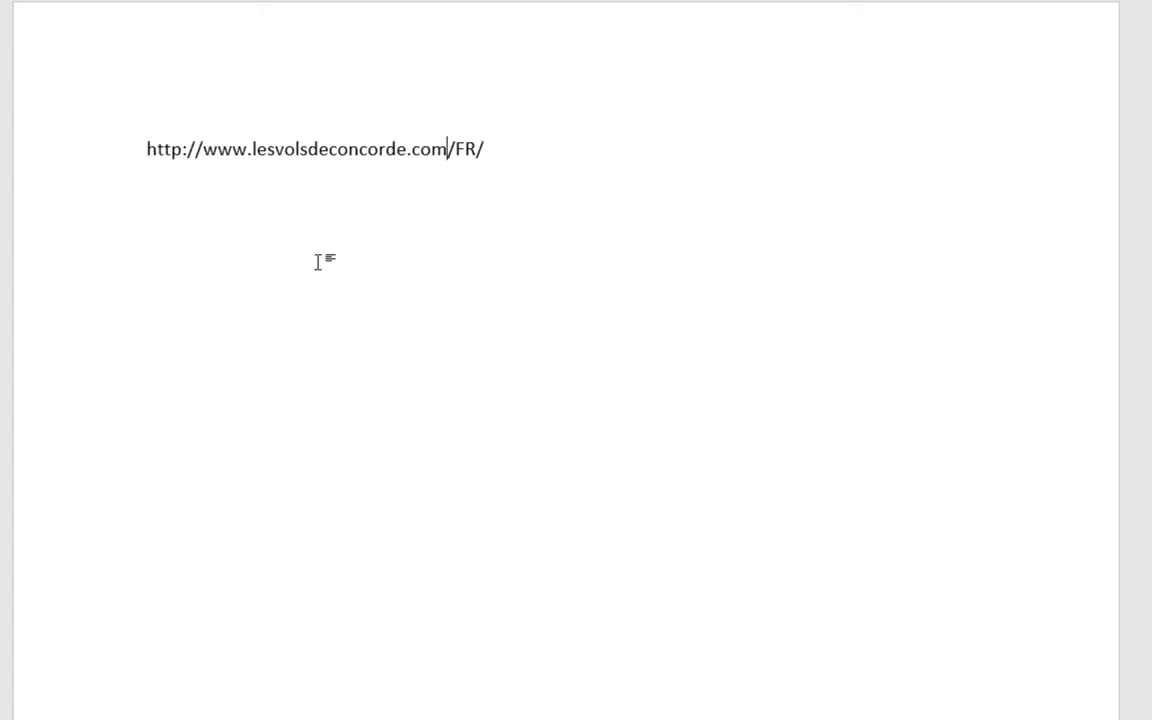
Enlarge the pasted web address by nine font sizes and highlight its lesvolsdeconcorde.com/FR/ part
{"action": "left_click", "coordinate": [85, 149]}
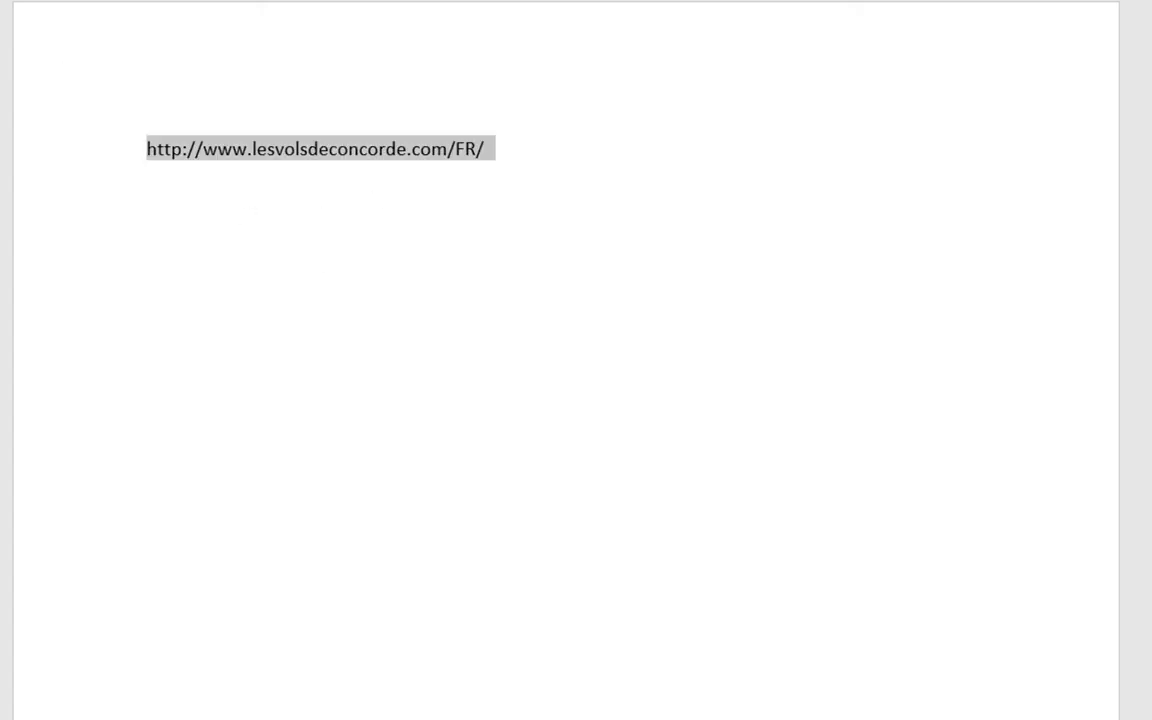
{"action": "key", "text": "ctrl+shift+period"}
{"action": "key", "text": "ctrl+shift+period"}
{"action": "key", "text": "ctrl+shift+period"}
{"action": "key", "text": "ctrl+shift+period"}
{"action": "key", "text": "ctrl+shift+period"}
{"action": "key", "text": "ctrl+shift+period"}
{"action": "key", "text": "ctrl+shift+period"}
{"action": "key", "text": "ctrl+shift+period"}
{"action": "key", "text": "ctrl+shift+period"}
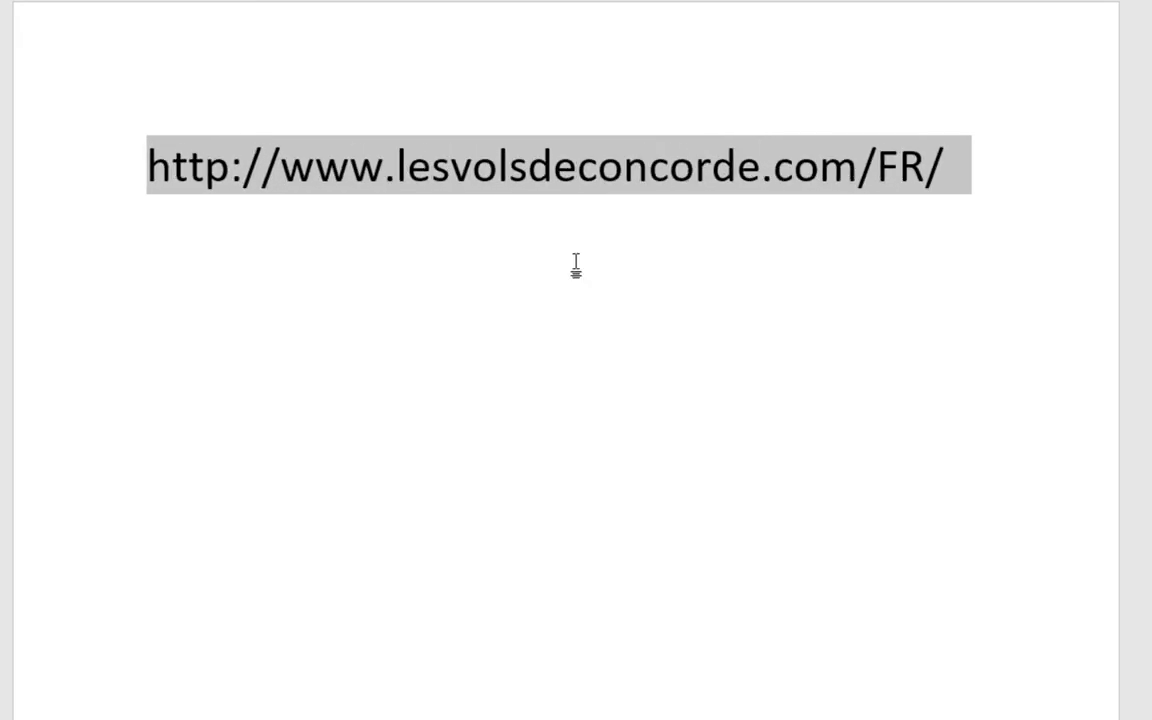
{"action": "left_click", "coordinate": [576, 263]}
{"action": "left_click_drag", "start_coordinate": [385, 163], "coordinate": [924, 163]}
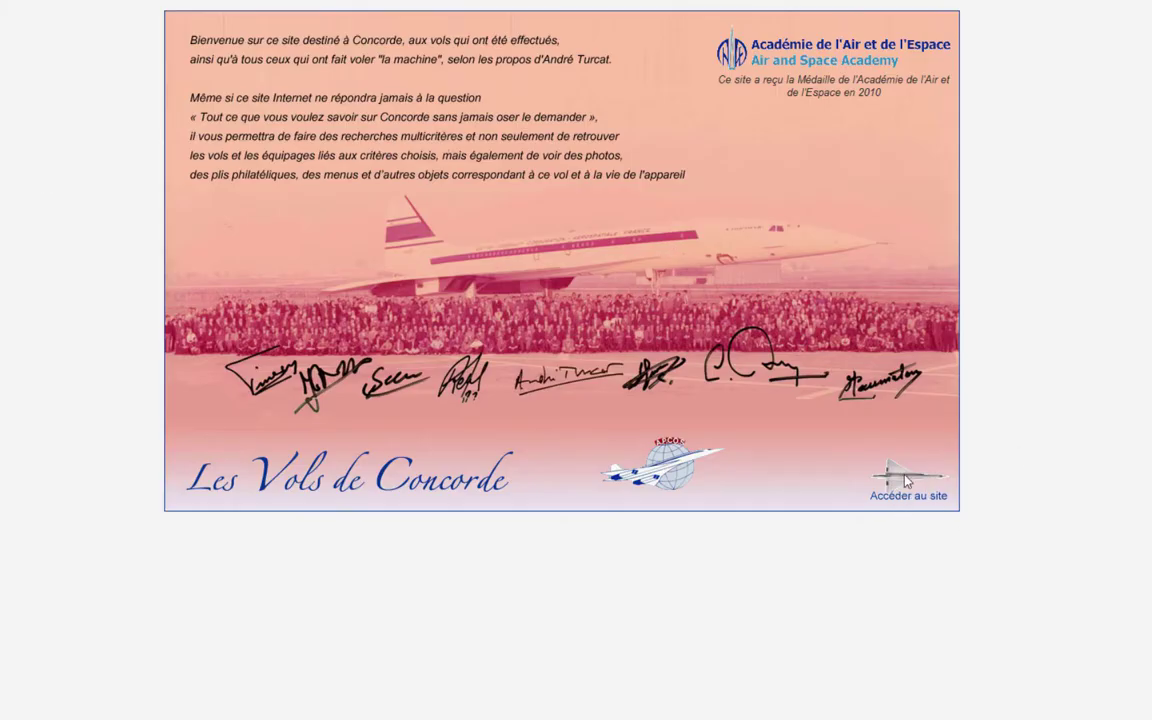
Enter the Les Vols de Concorde site and review the aircraft registrations offered as flight search criteria
{"action": "left_click", "coordinate": [898, 485]}
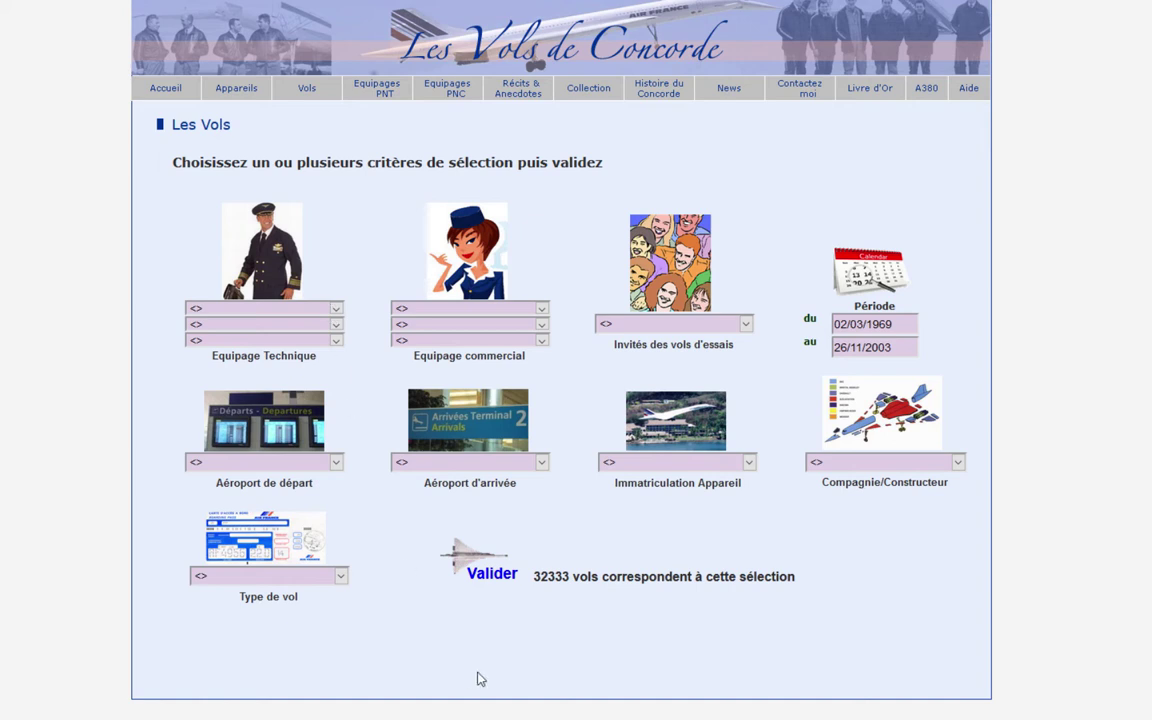
{"action": "left_click_drag", "start_coordinate": [535, 578], "coordinate": [549, 578]}
{"action": "left_click", "coordinate": [672, 461]}
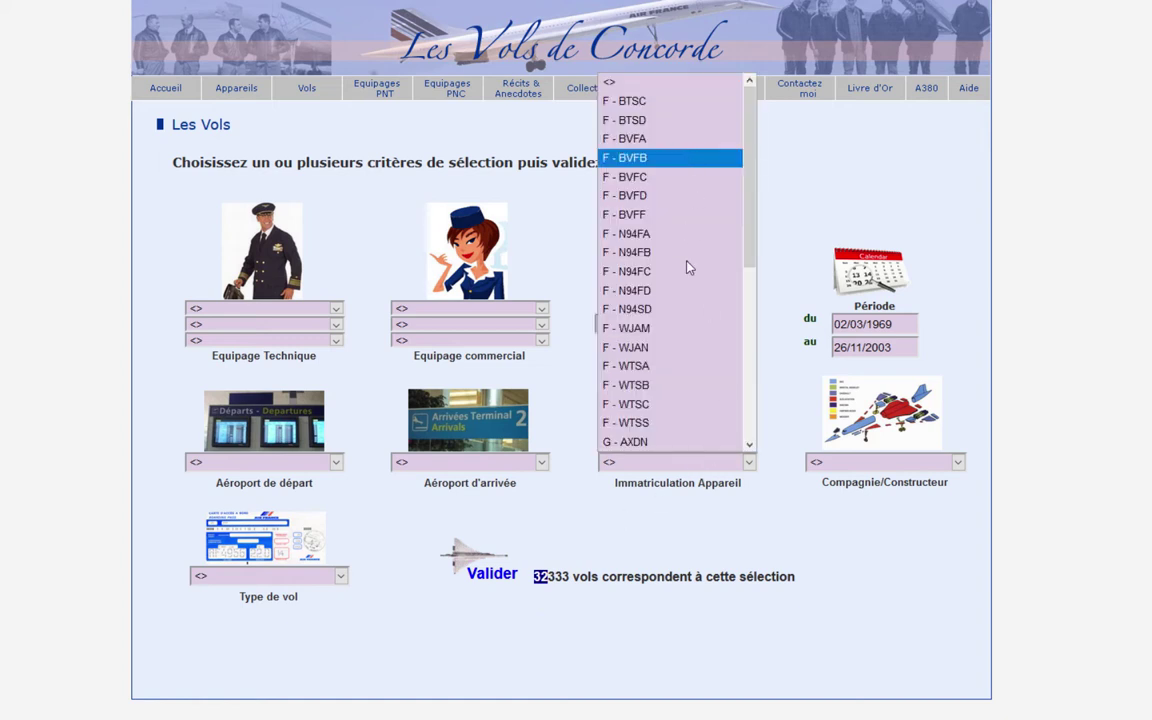
{"action": "scroll", "coordinate": [673, 250], "scroll_direction": "down", "scroll_amount": 5}
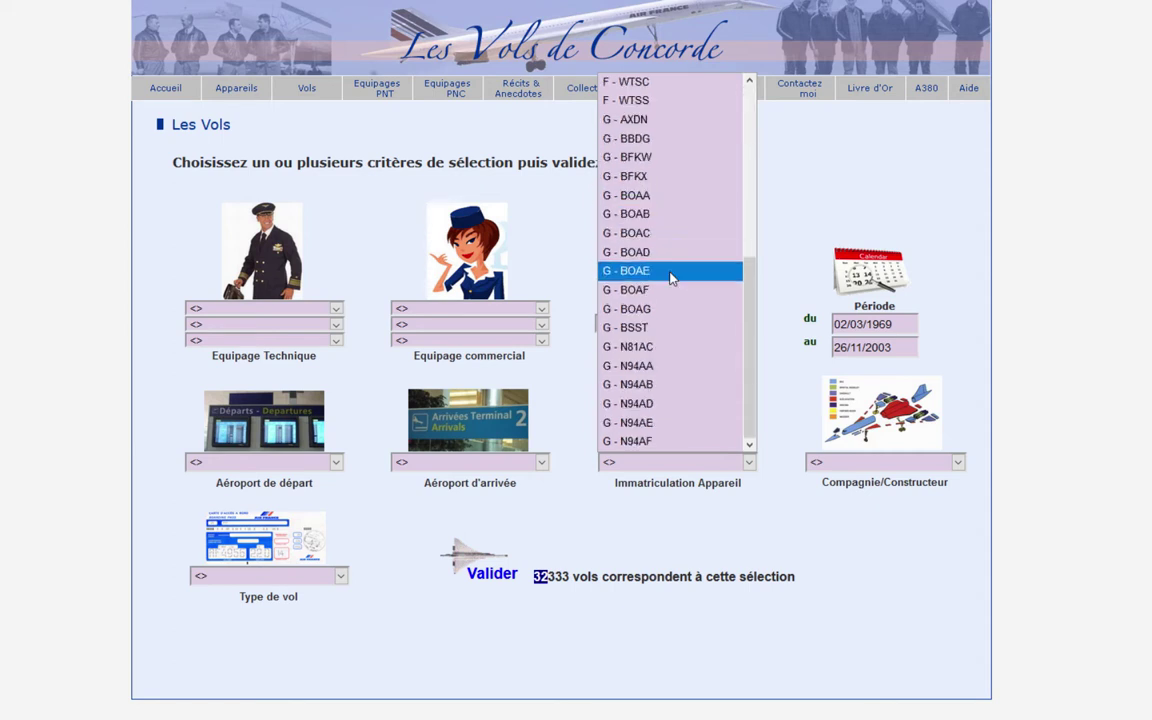
{"action": "scroll", "coordinate": [668, 300], "scroll_direction": "up", "scroll_amount": 1}
{"action": "scroll", "coordinate": [660, 260], "scroll_direction": "down", "scroll_amount": 1}
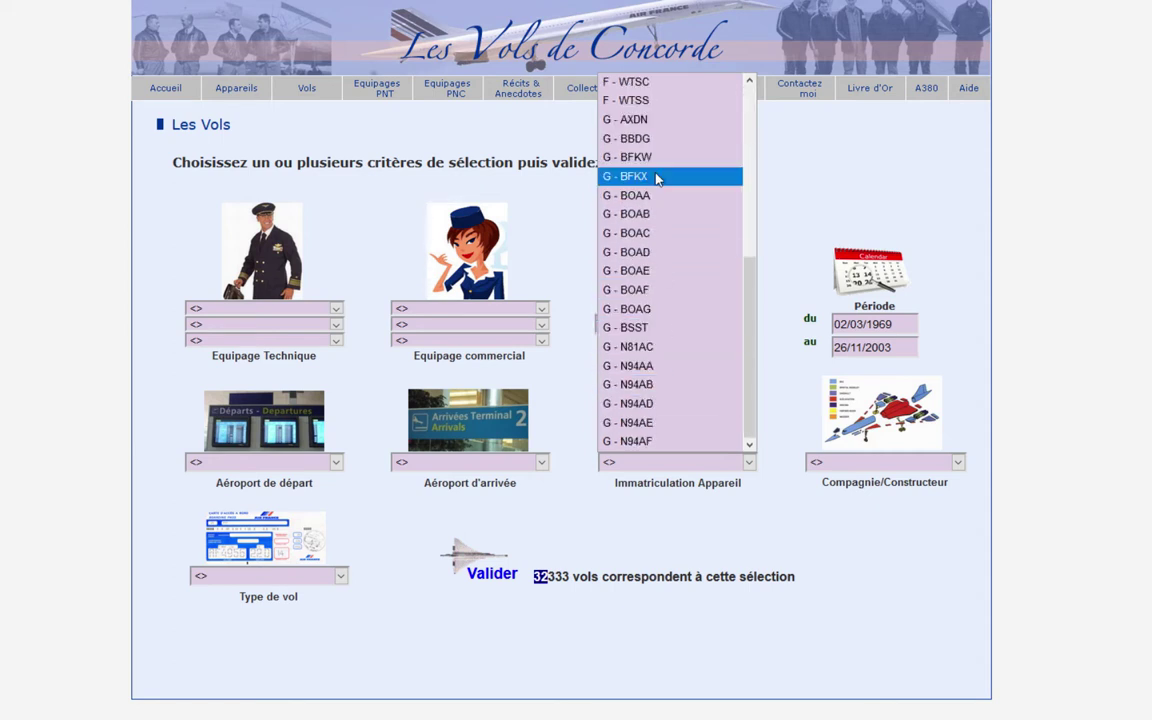
{"action": "scroll", "coordinate": [658, 300], "scroll_direction": "up", "scroll_amount": 1}
{"action": "left_click", "coordinate": [925, 612]}
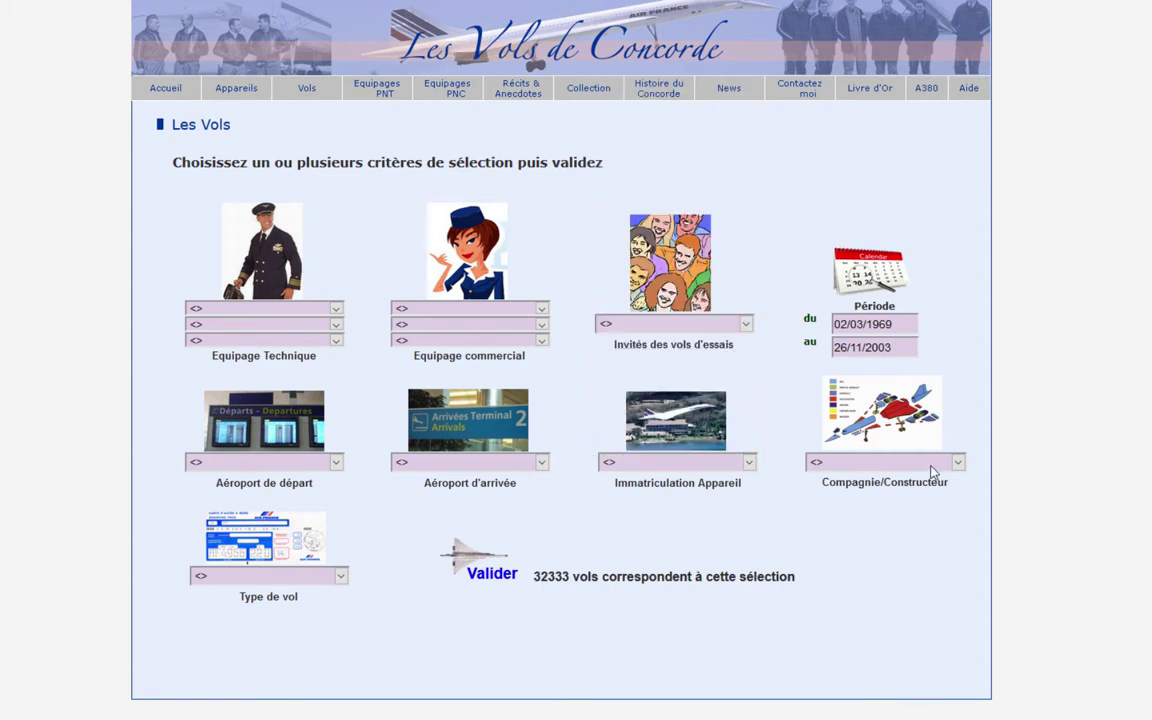
Review the choices for airline or manufacturer and for test-flight guests in the flight search criteria
{"action": "left_click", "coordinate": [931, 465]}
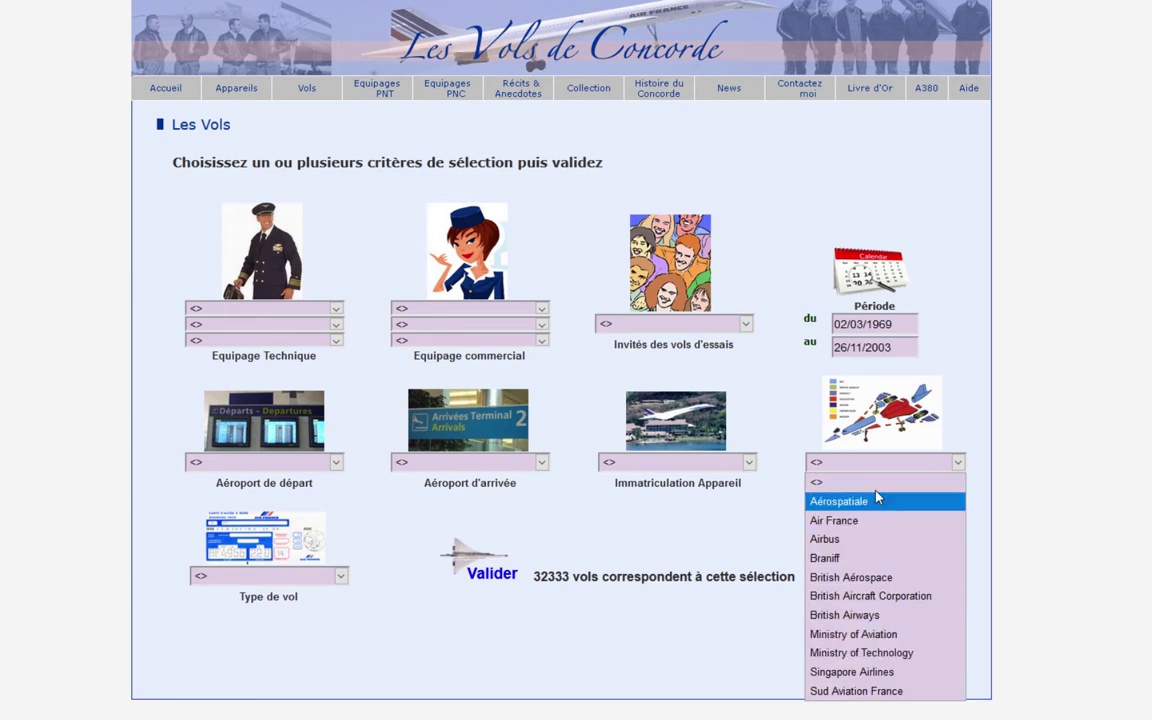
{"action": "left_click", "coordinate": [940, 343]}
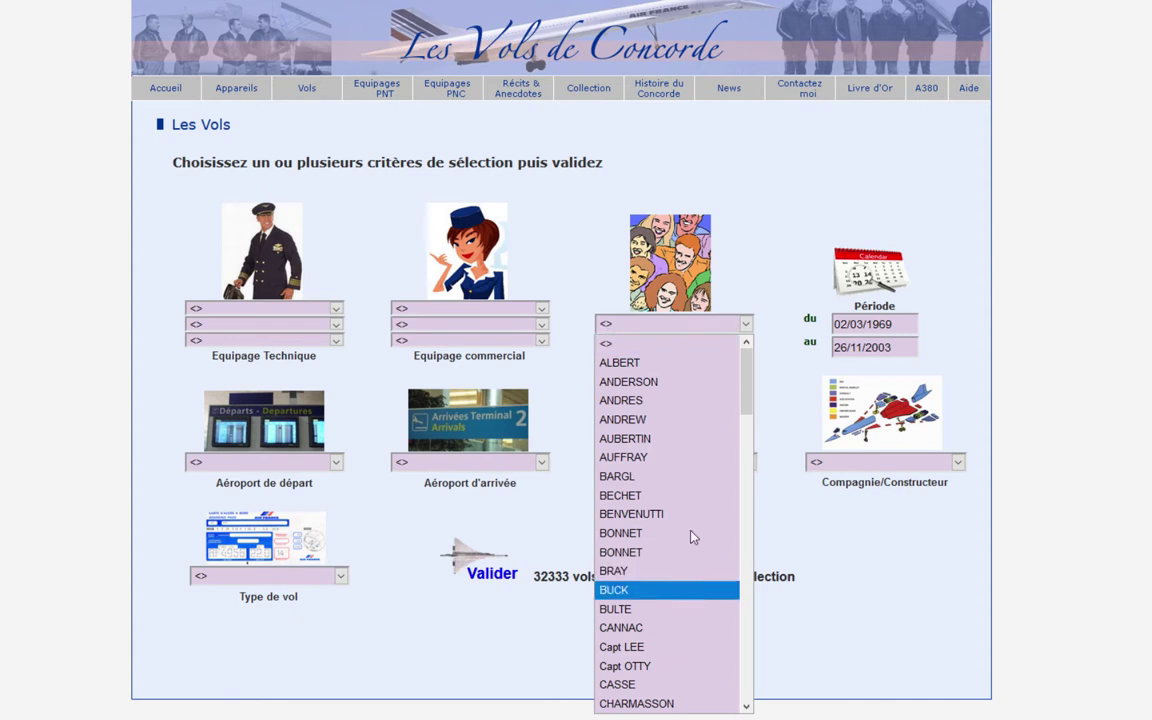
{"action": "left_click_drag", "start_coordinate": [745, 375], "coordinate": [753, 535]}
{"action": "left_click", "coordinate": [476, 694]}
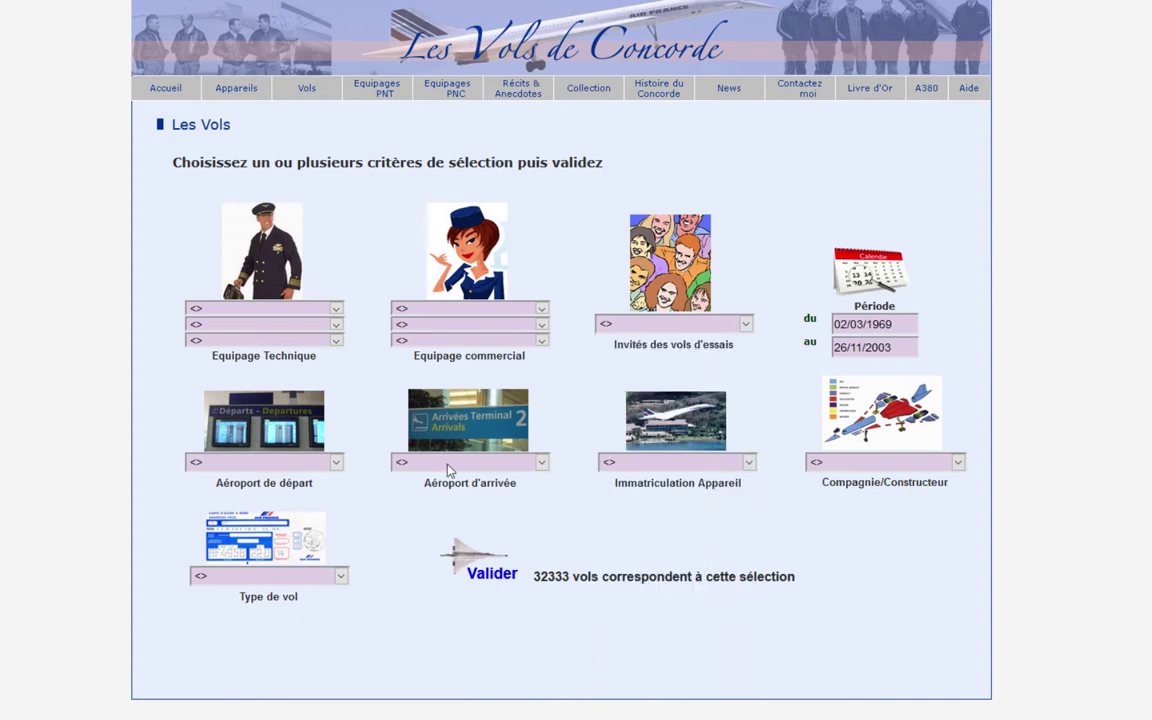
Review the commercial crew and technical crew choices without selecting anyone
{"action": "left_click", "coordinate": [476, 312]}
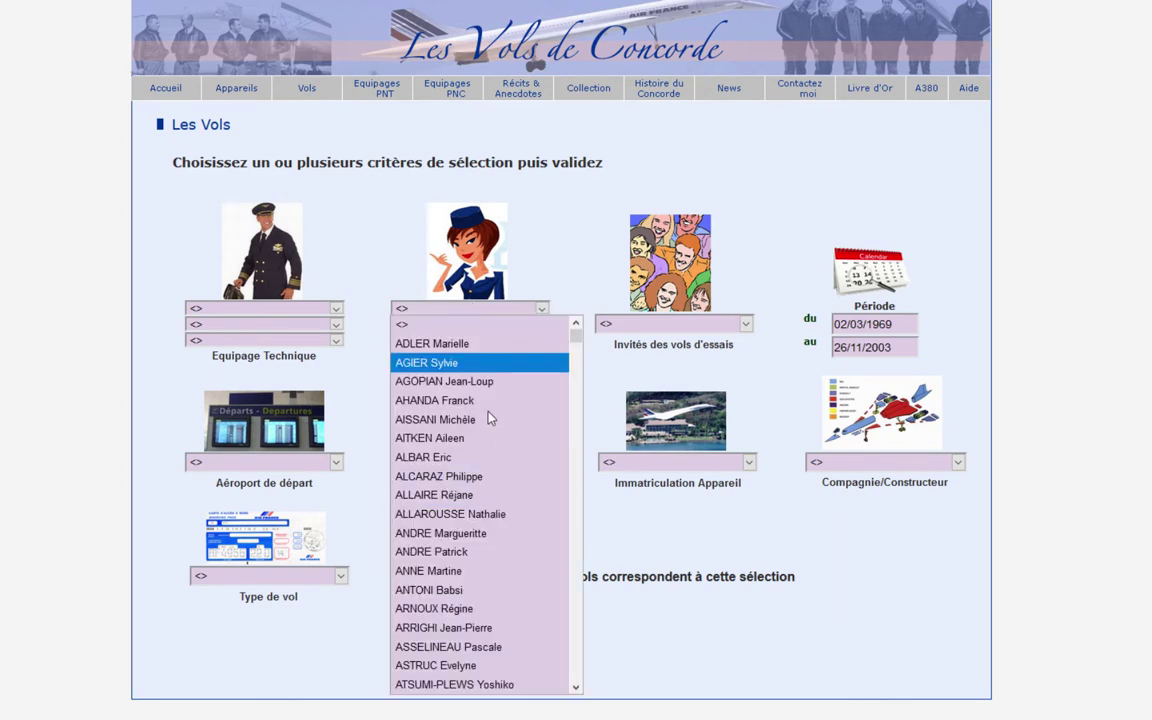
{"action": "left_click", "coordinate": [43, 312]}
{"action": "left_click", "coordinate": [276, 321]}
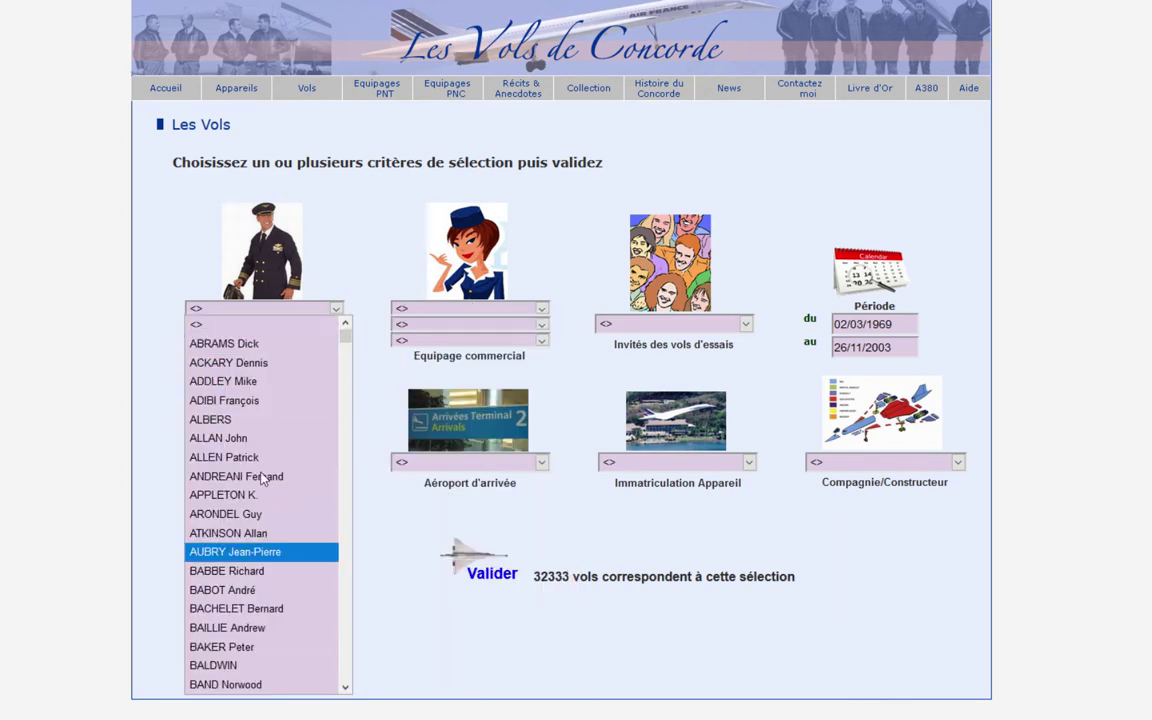
{"action": "left_click", "coordinate": [120, 264]}
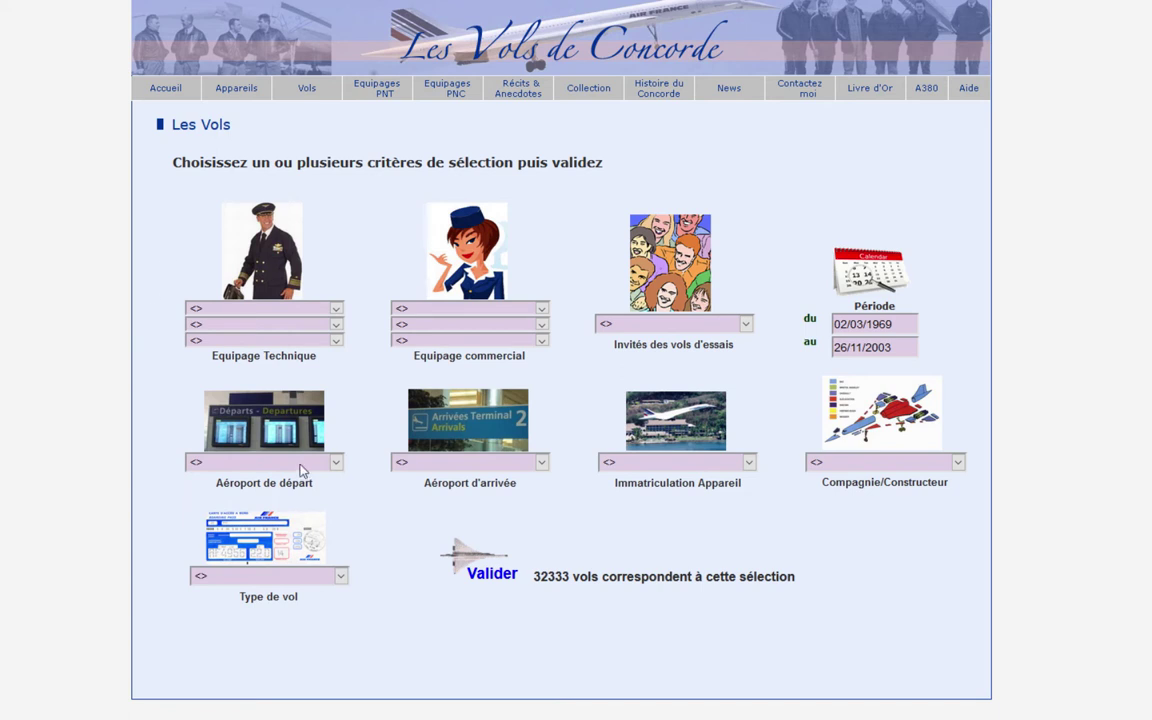
Review the flight types offered under Type de vol, leaving the criterion empty
{"action": "left_click", "coordinate": [282, 576]}
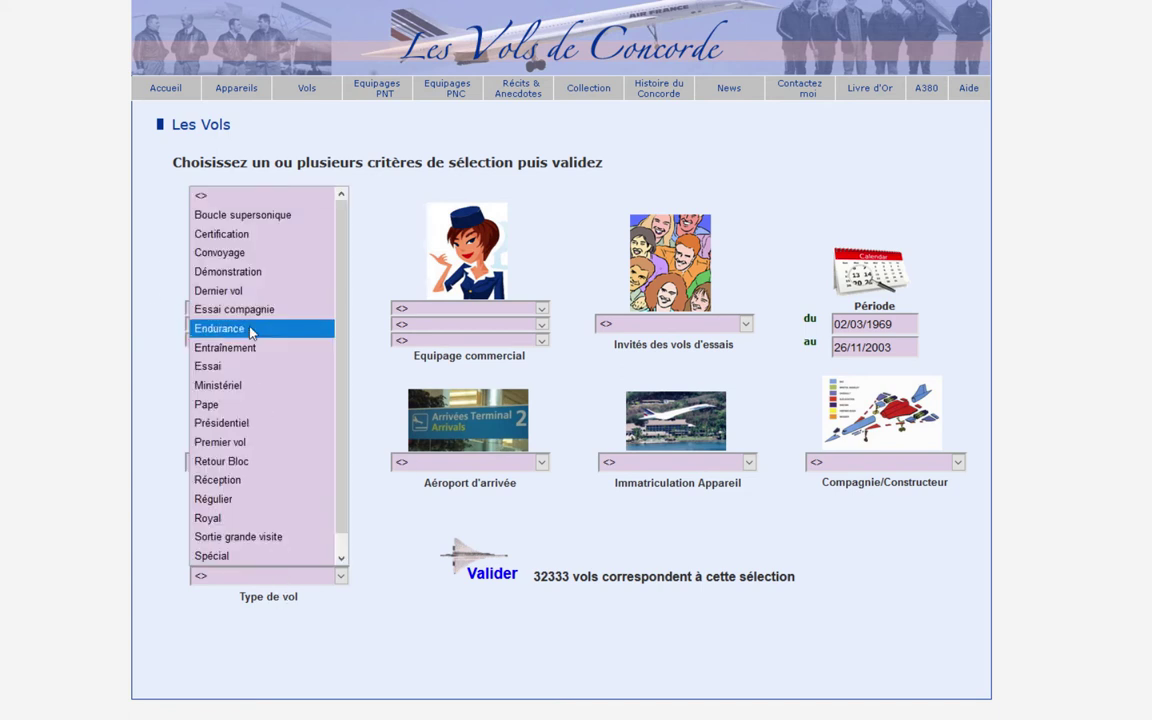
{"action": "scroll", "coordinate": [327, 391], "scroll_direction": "down", "scroll_amount": 1}
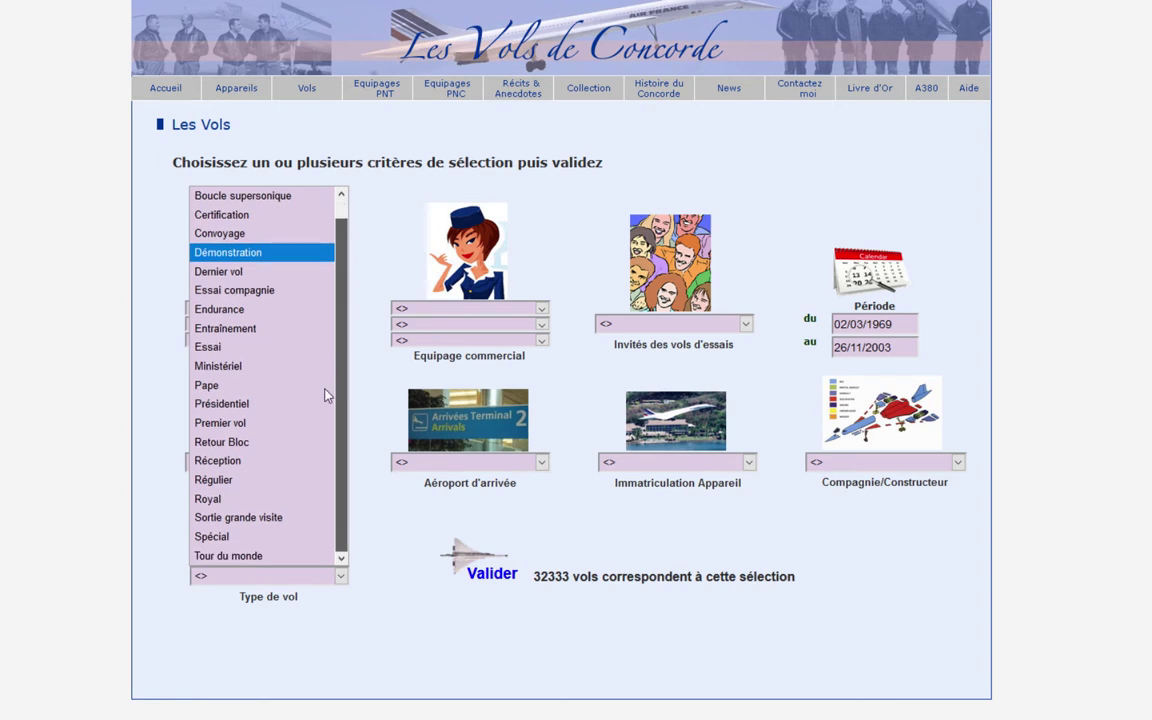
{"action": "left_click", "coordinate": [120, 434]}
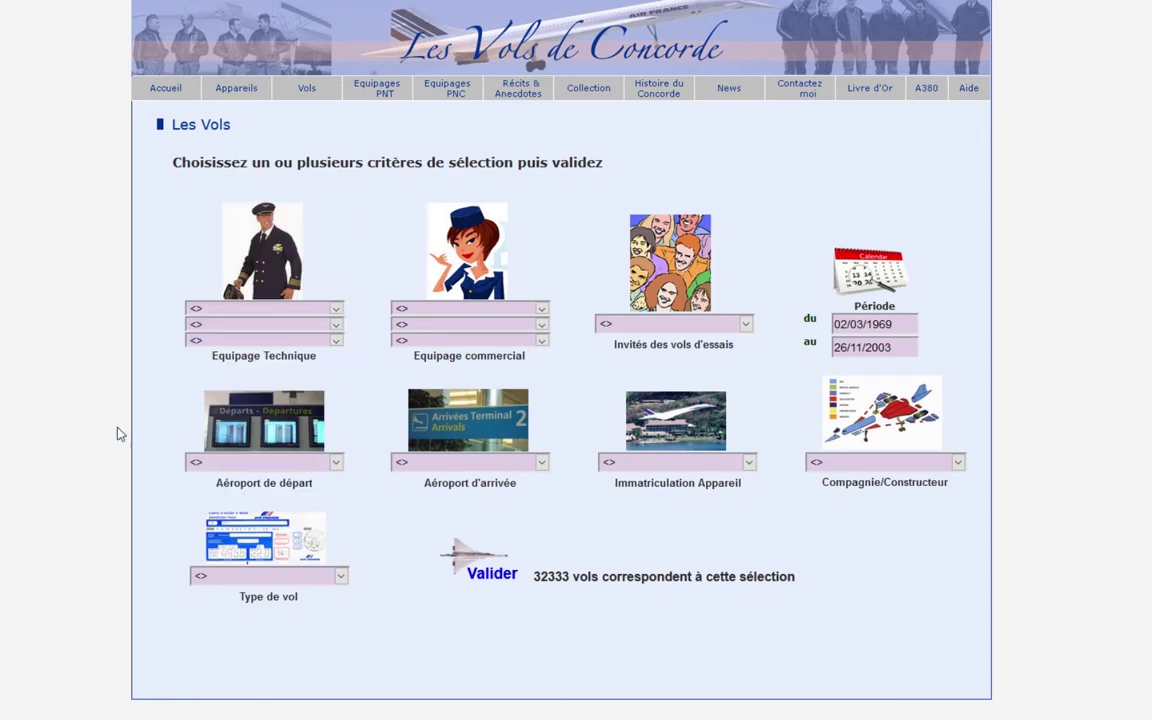
Set the departure airport criterion to Nairobi - HKJK
{"action": "left_click", "coordinate": [302, 466]}
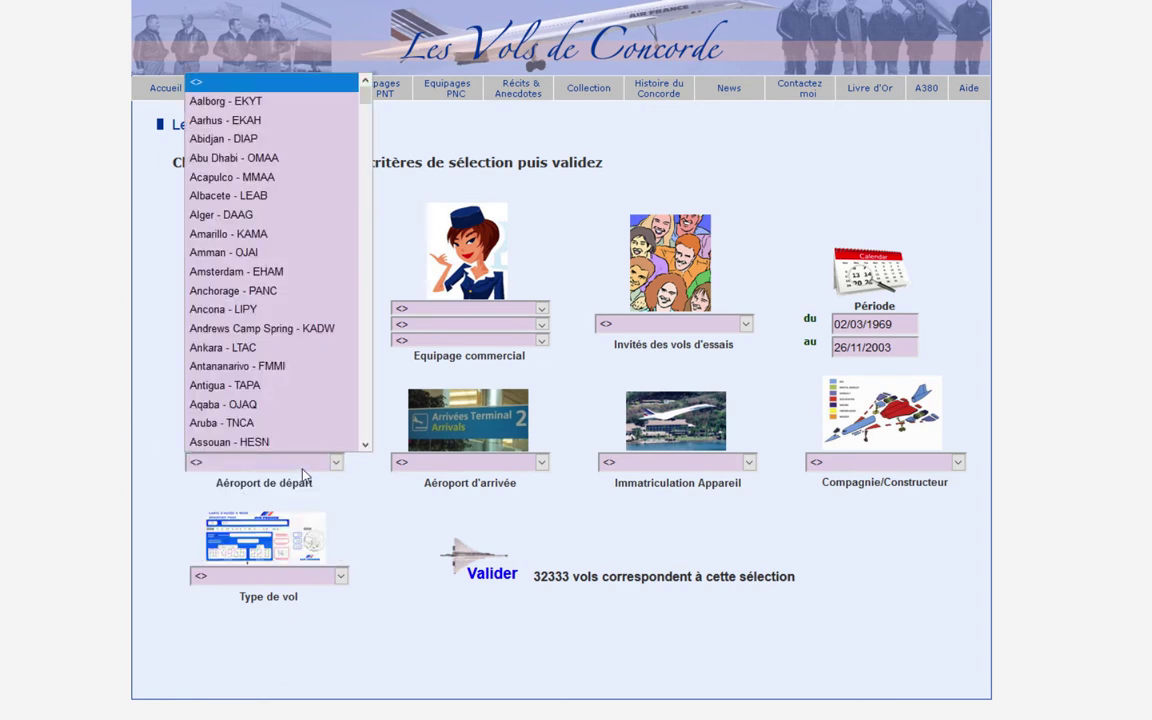
{"action": "key", "text": "n"}
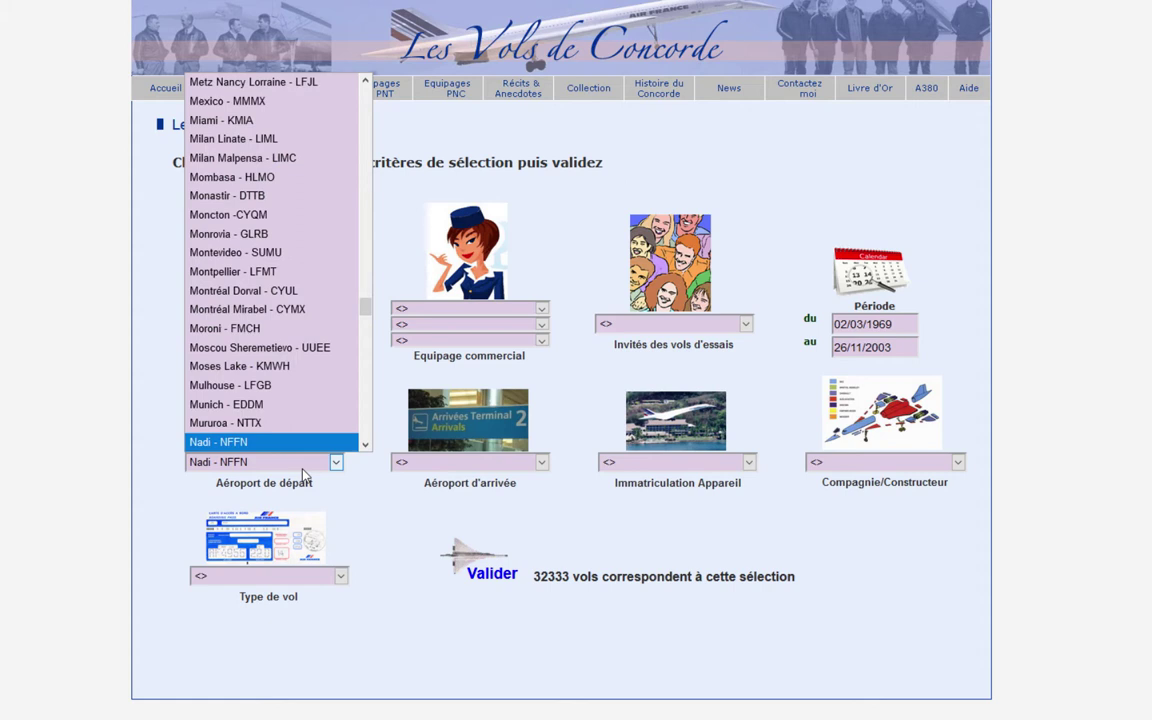
{"action": "key", "text": "o"}
{"action": "key", "text": "k"}
{"action": "key", "text": "n"}
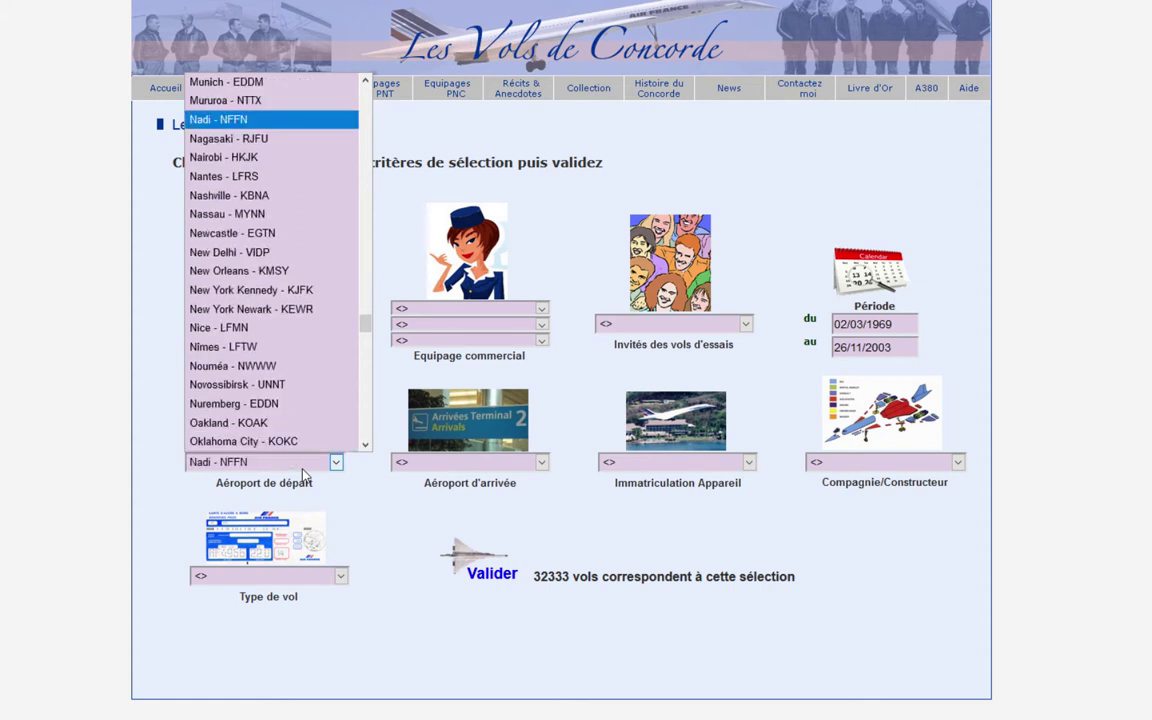
{"action": "key", "text": "a"}
{"action": "key", "text": "i"}
{"action": "key", "text": "Return"}
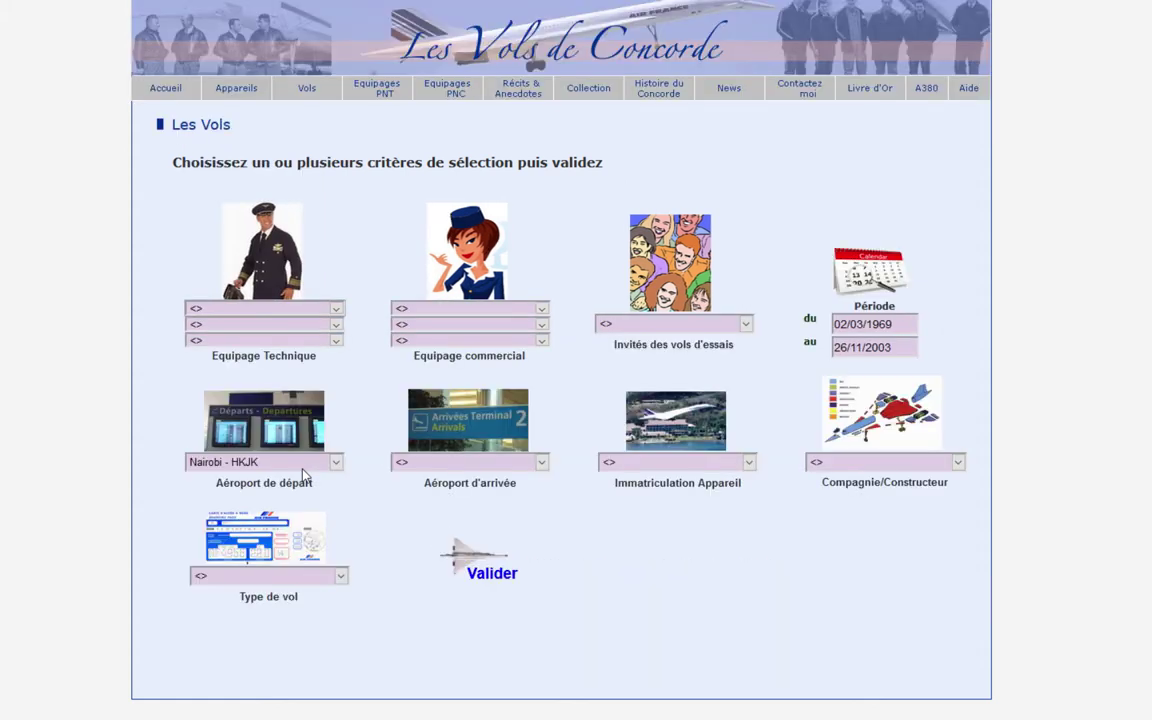
Set the arrival airport criterion to Louxor - HELX
{"action": "left_click", "coordinate": [468, 463]}
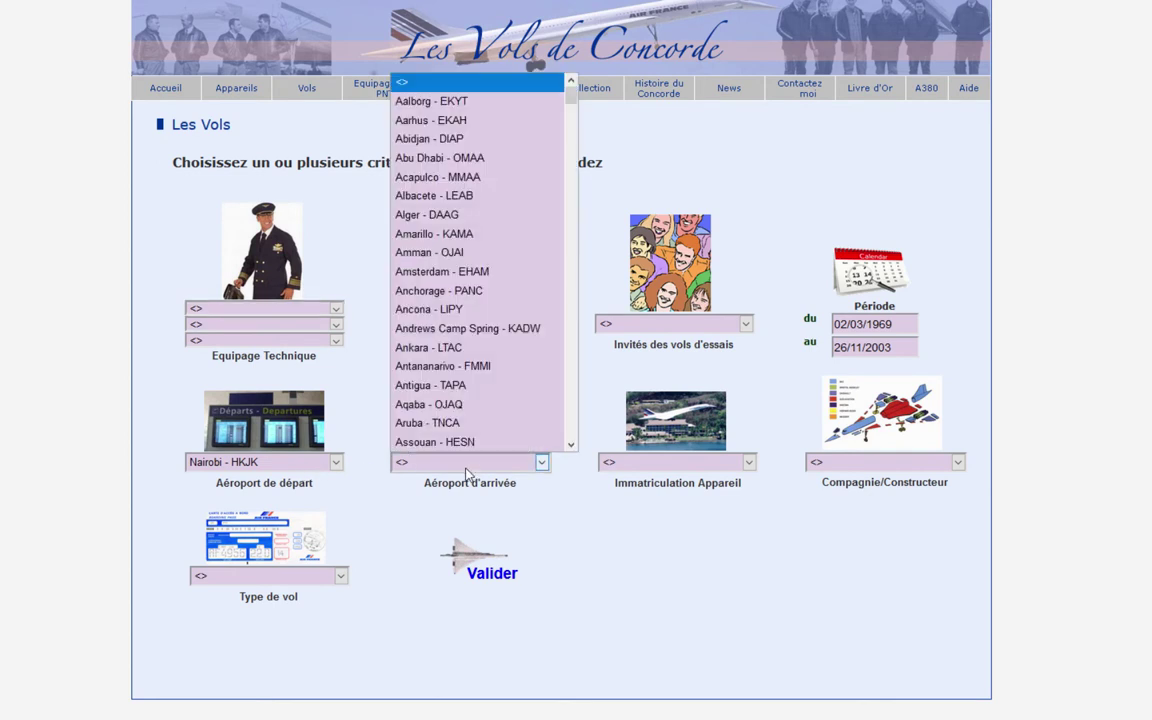
{"action": "key", "text": "l"}
{"action": "key", "text": "o"}
{"action": "key", "text": "u"}
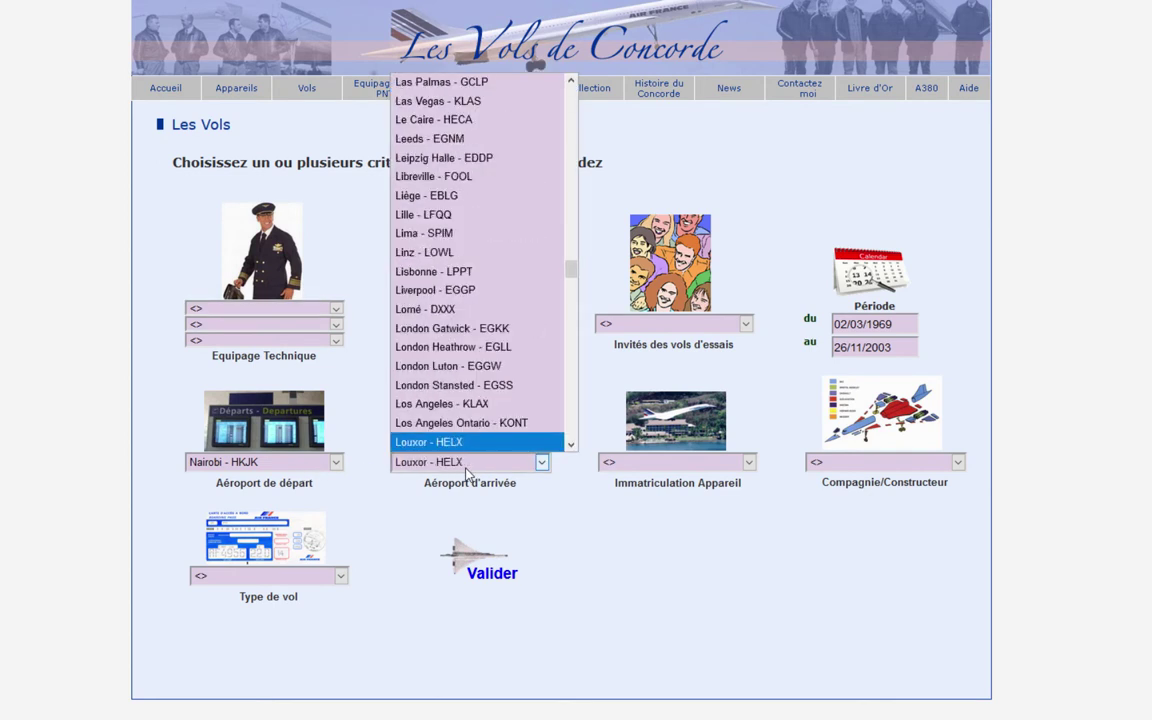
{"action": "key", "text": "Return"}
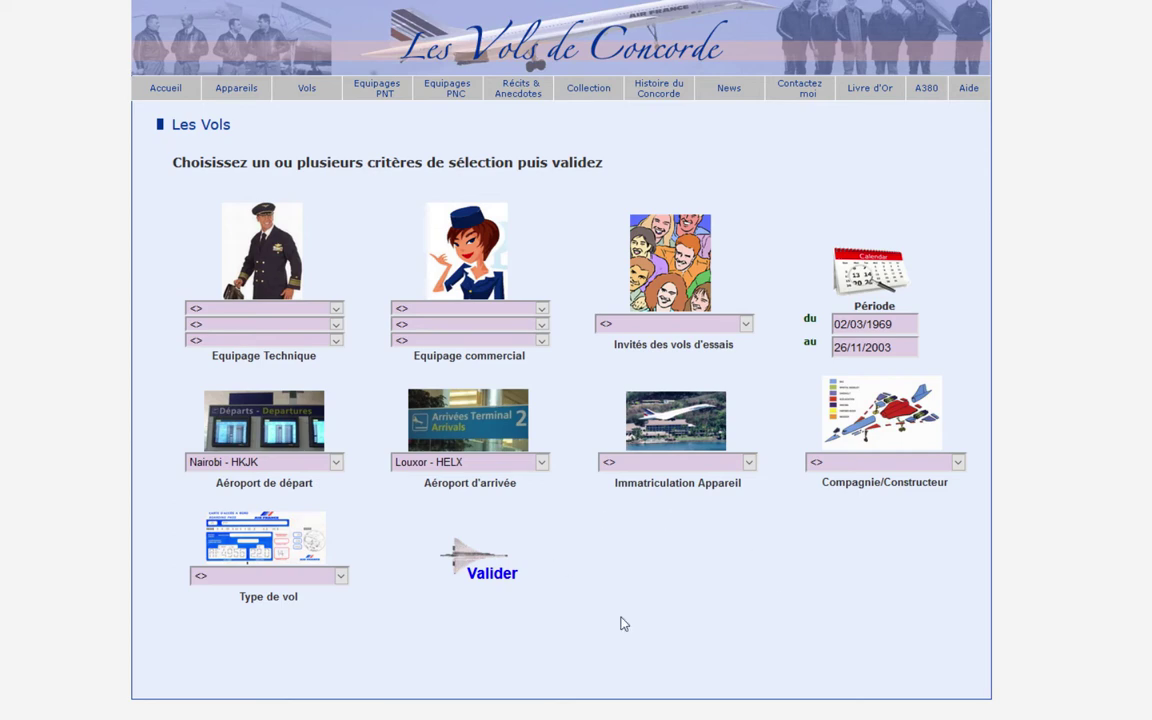
Run the Nairobi to Louxor search, list the matching flights and open Air France flight AF 4735 of 03/09/1987
{"action": "left_click", "coordinate": [516, 556]}
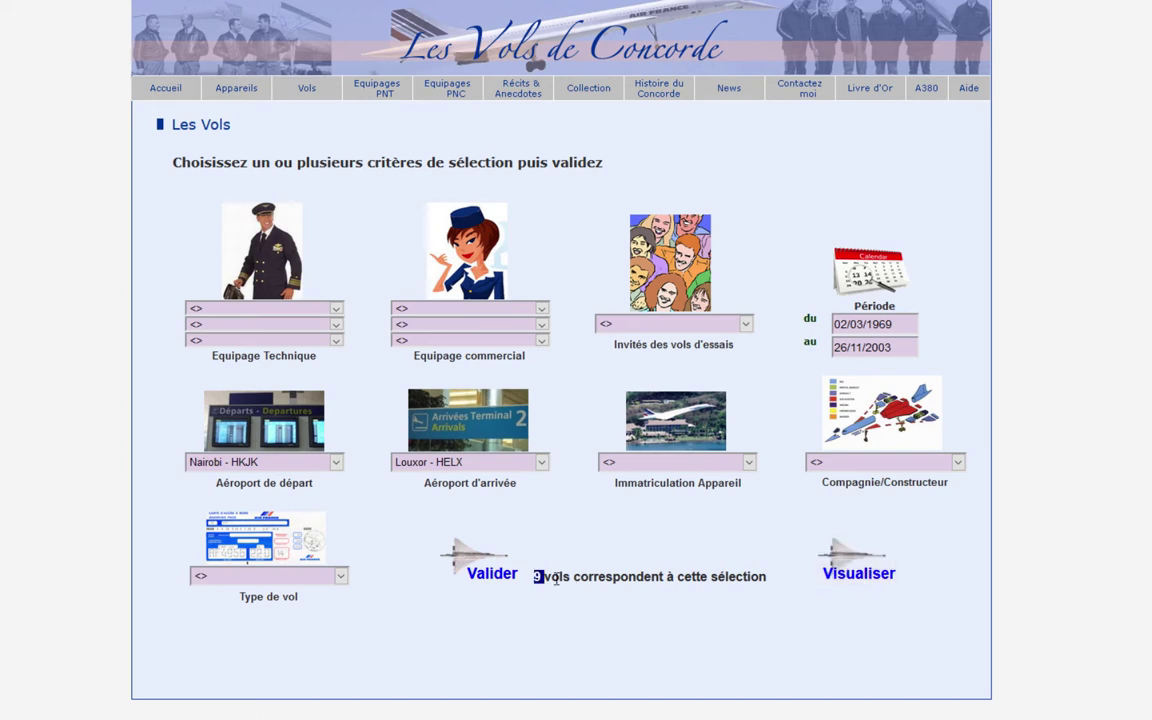
{"action": "left_click_drag", "start_coordinate": [535, 577], "coordinate": [566, 577]}
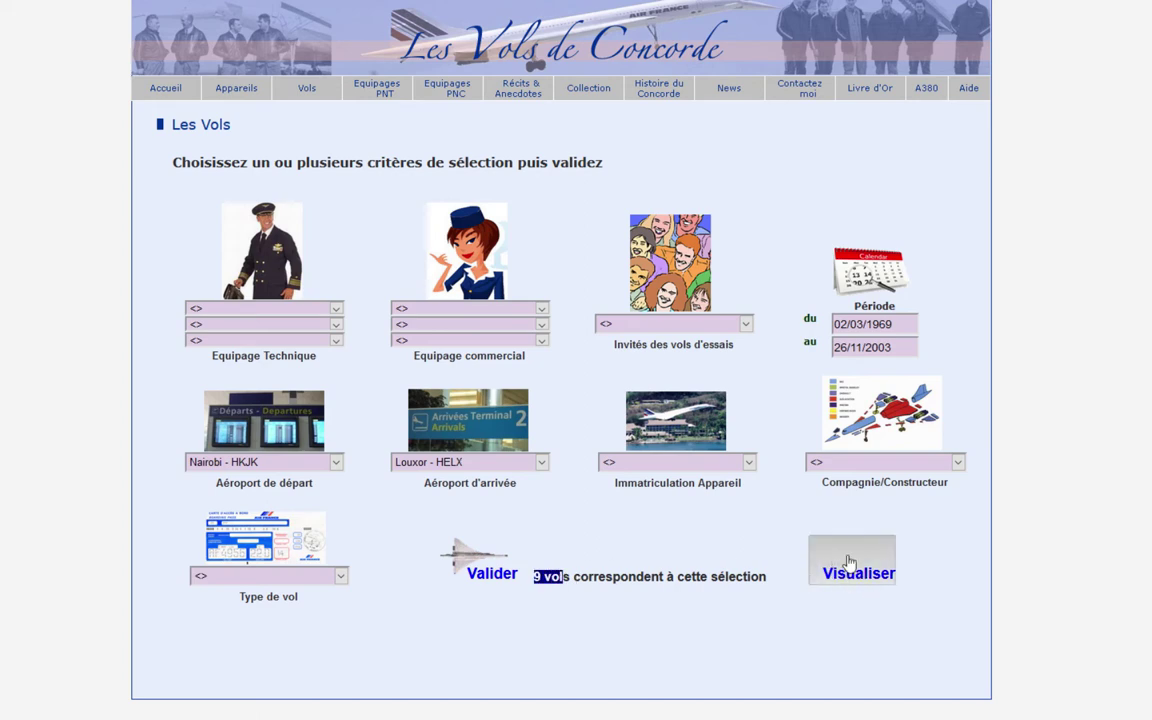
{"action": "left_click", "coordinate": [826, 562]}
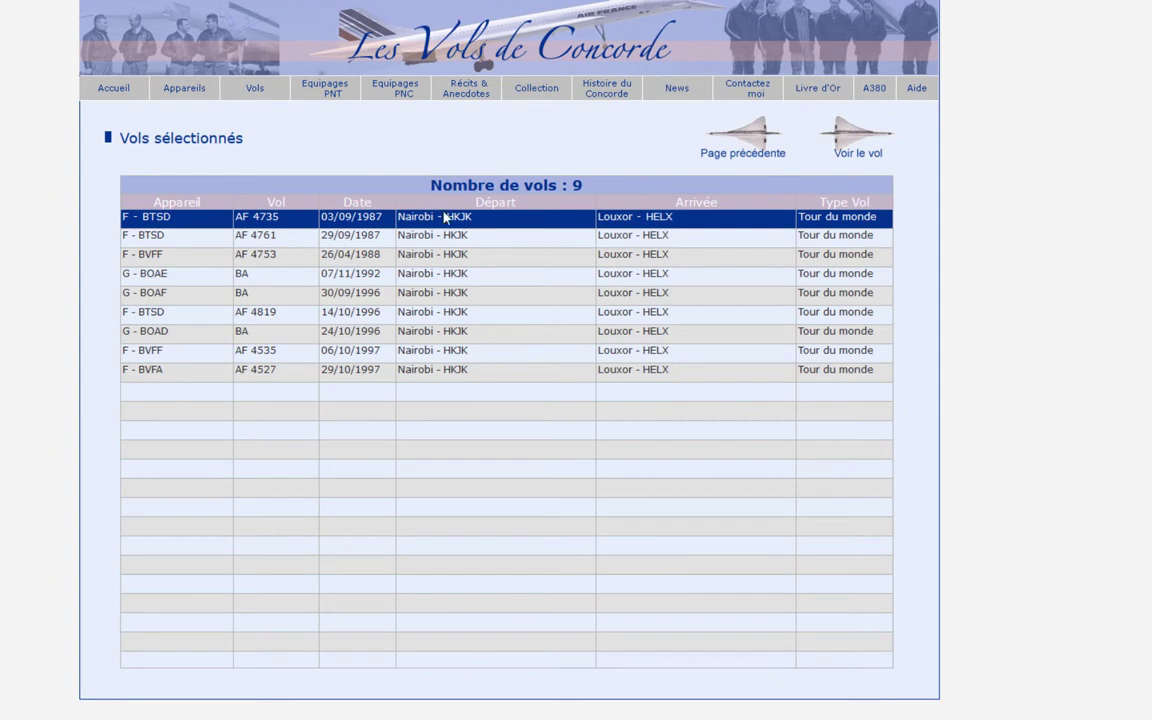
{"action": "double_click", "coordinate": [193, 218]}
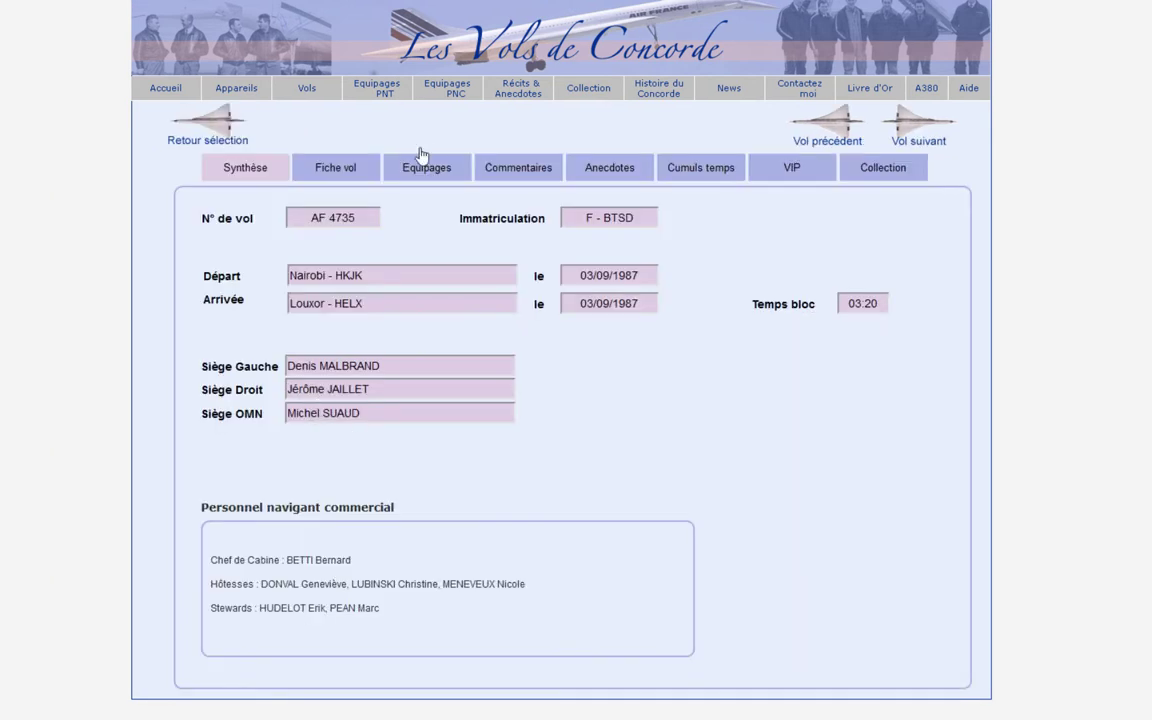
Review the block time in AF 4735's summary and the category, fuel, distance and supersonic time on its flight sheet
{"action": "left_click_drag", "start_coordinate": [303, 213], "coordinate": [406, 208]}
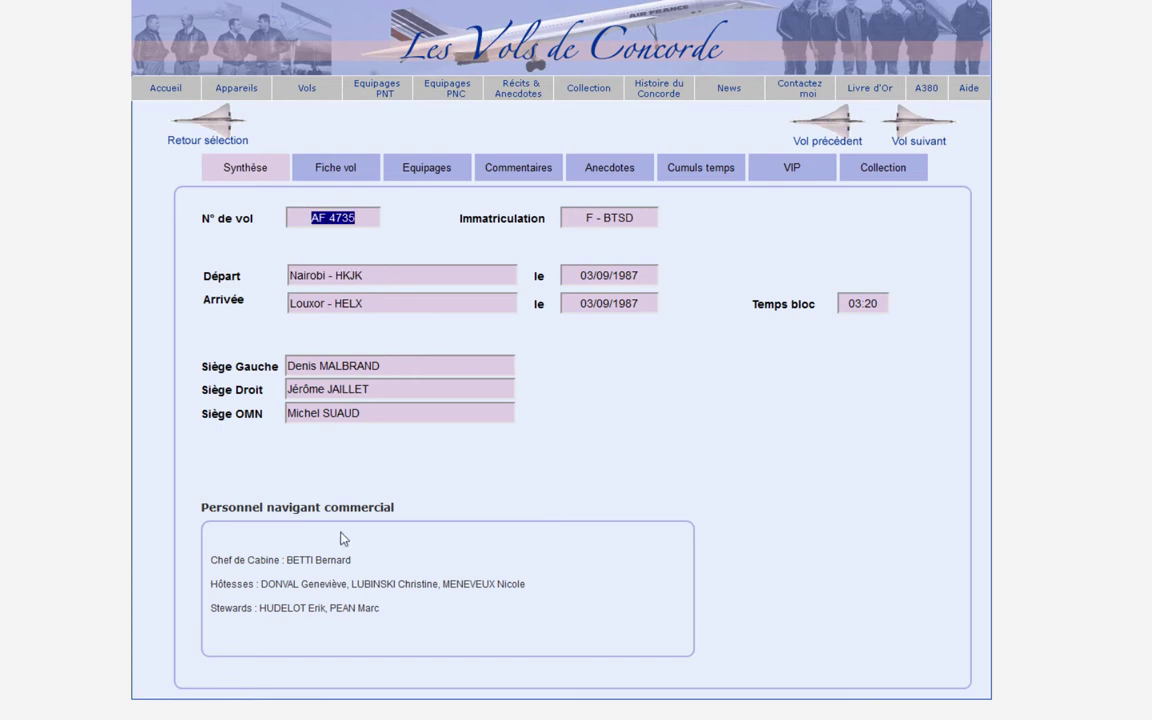
{"action": "left_click_drag", "start_coordinate": [878, 303], "coordinate": [846, 303]}
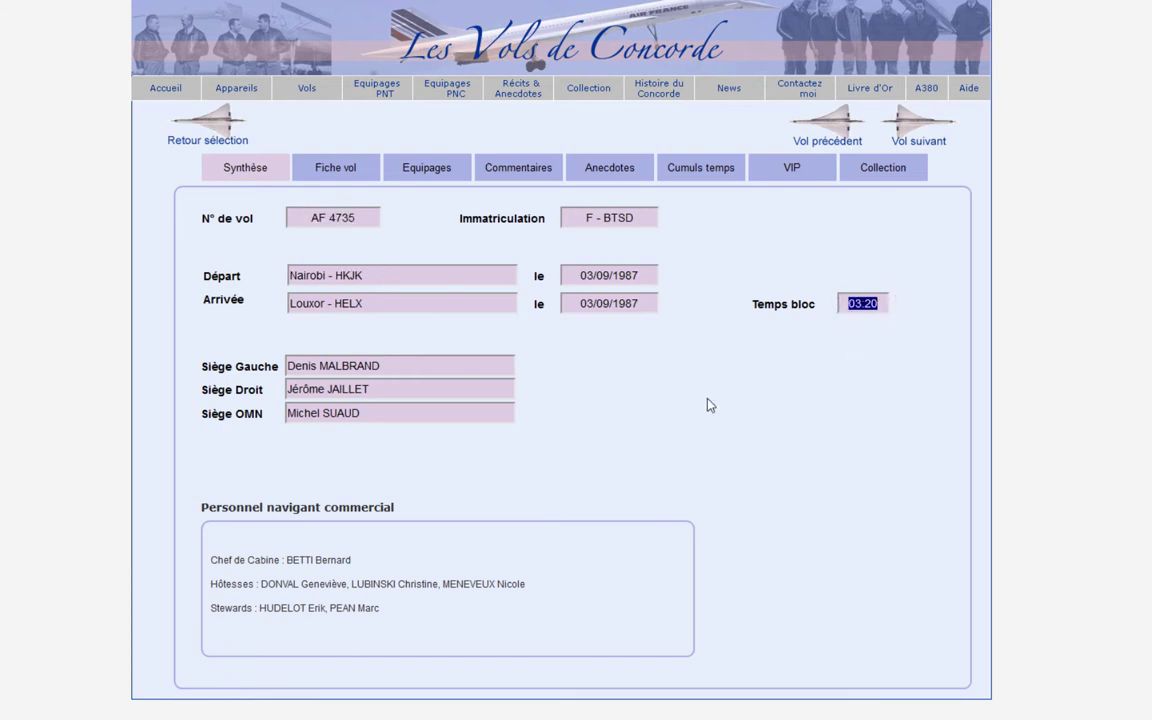
{"action": "left_click", "coordinate": [335, 172]}
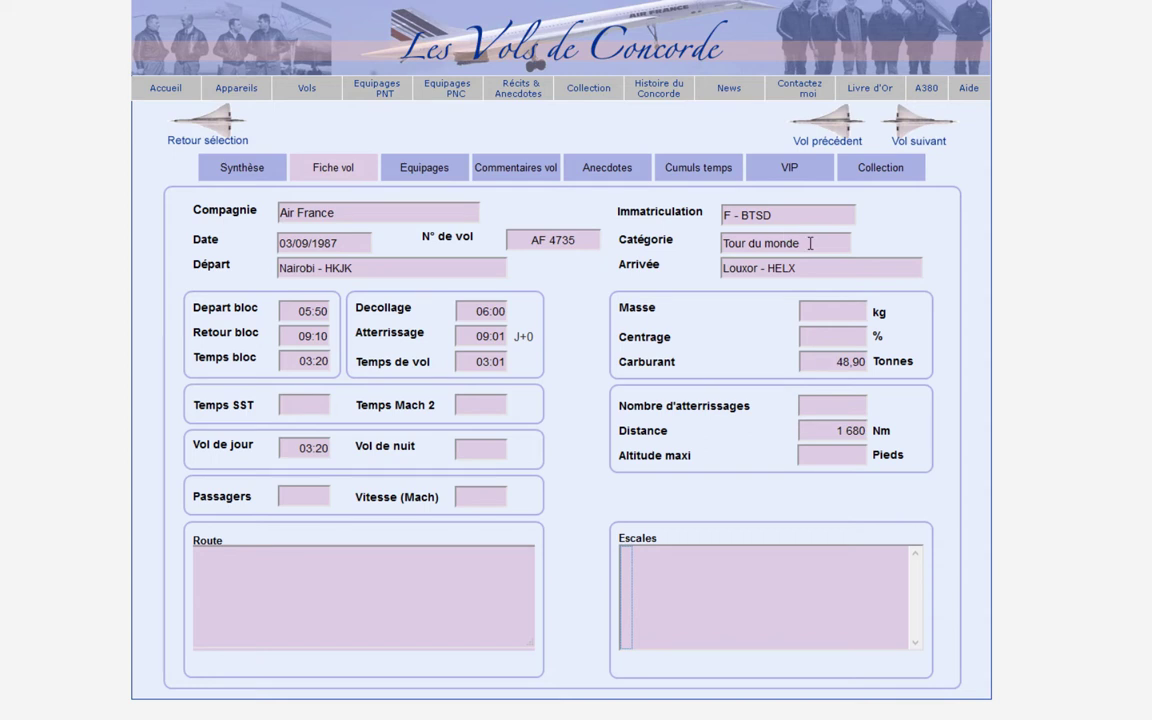
{"action": "left_click_drag", "start_coordinate": [805, 244], "coordinate": [667, 249]}
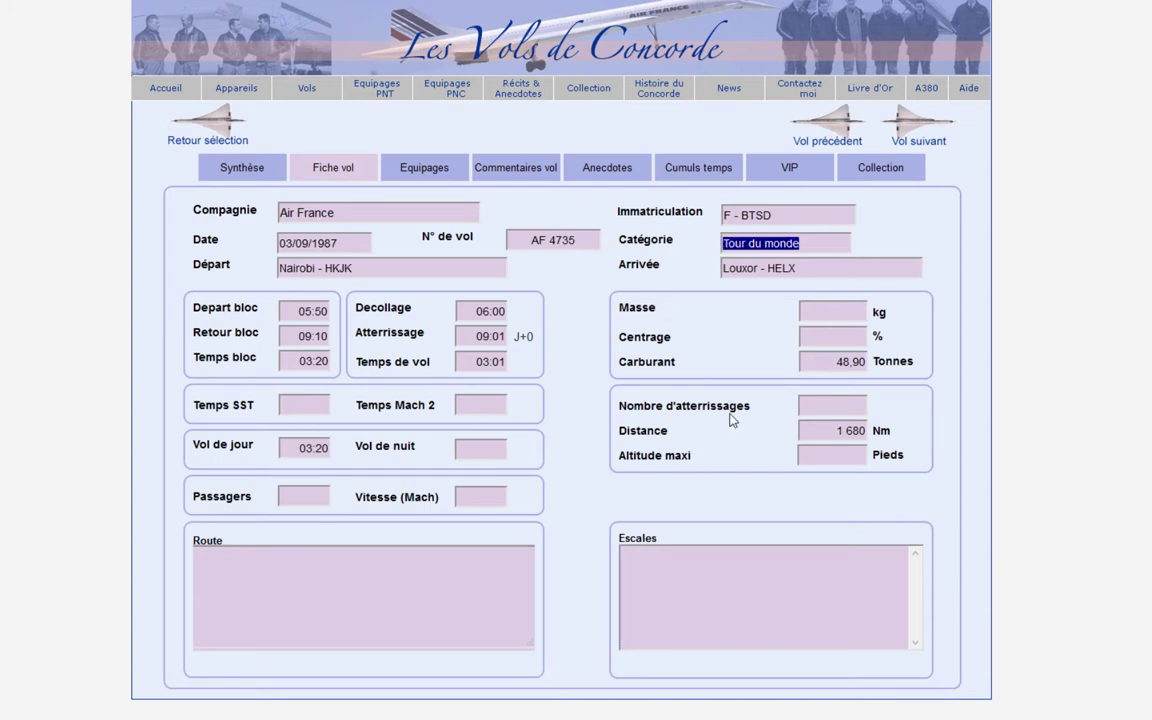
{"action": "left_click_drag", "start_coordinate": [826, 363], "coordinate": [874, 362]}
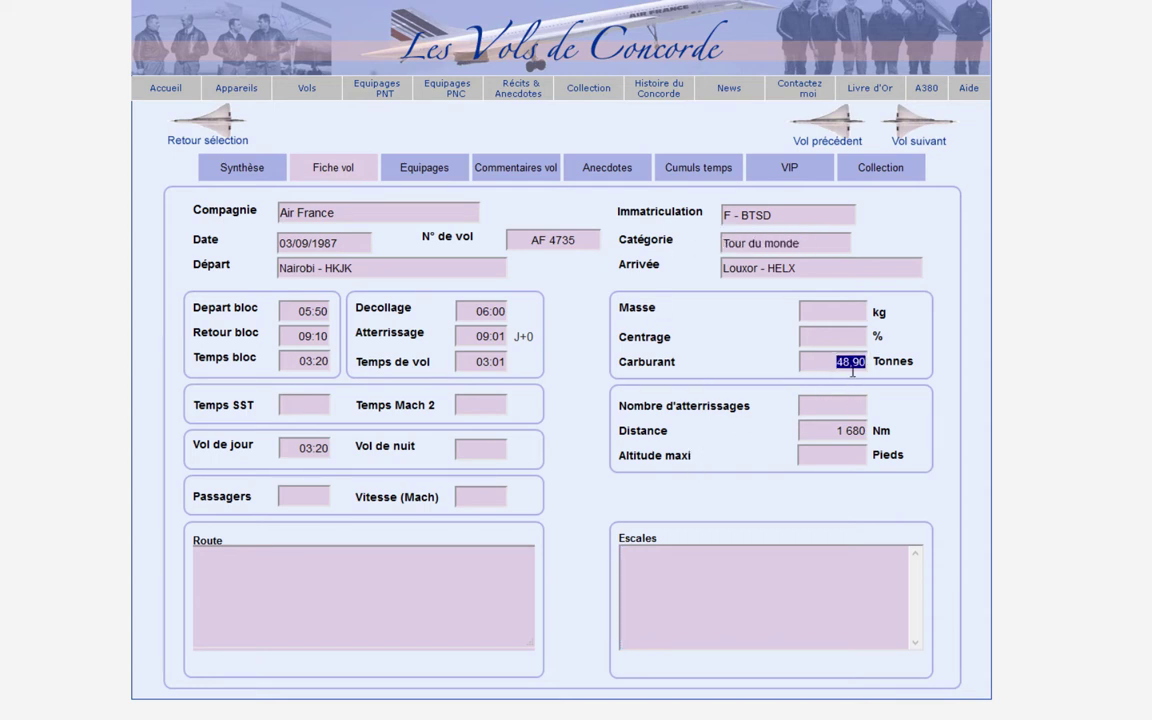
{"action": "left_click_drag", "start_coordinate": [839, 432], "coordinate": [882, 465]}
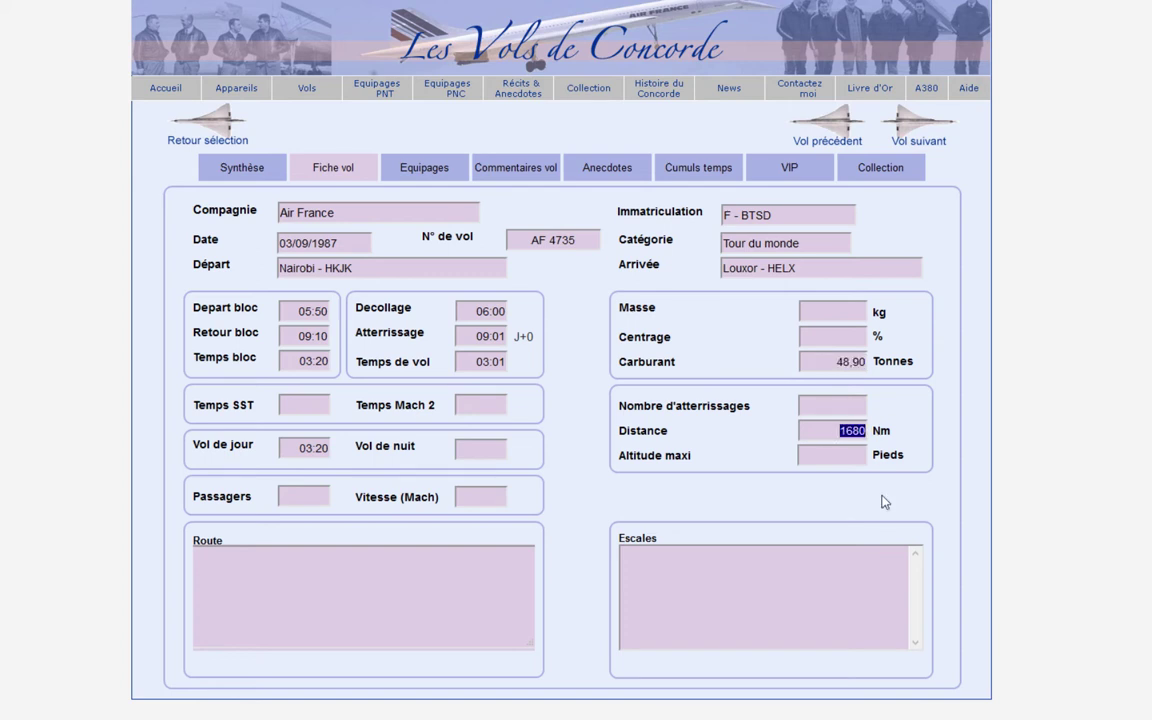
{"action": "left_click", "coordinate": [303, 405]}
{"action": "left_click_drag", "start_coordinate": [236, 403], "coordinate": [262, 408]}
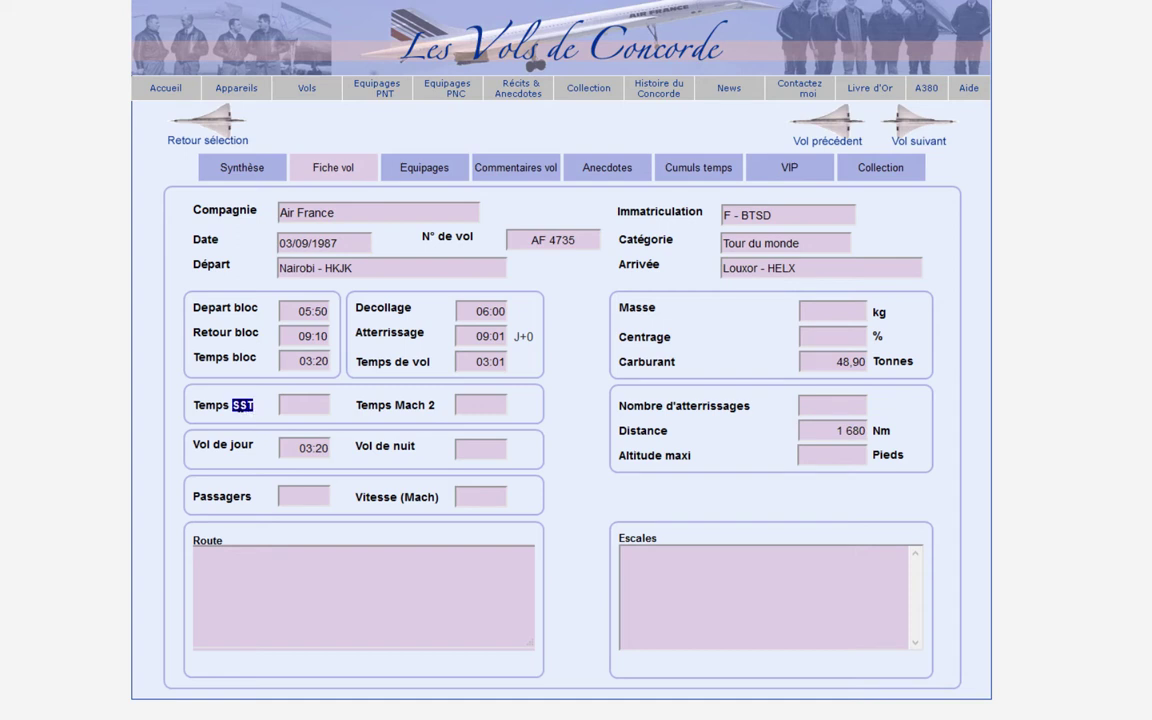
{"action": "left_click", "coordinate": [290, 404]}
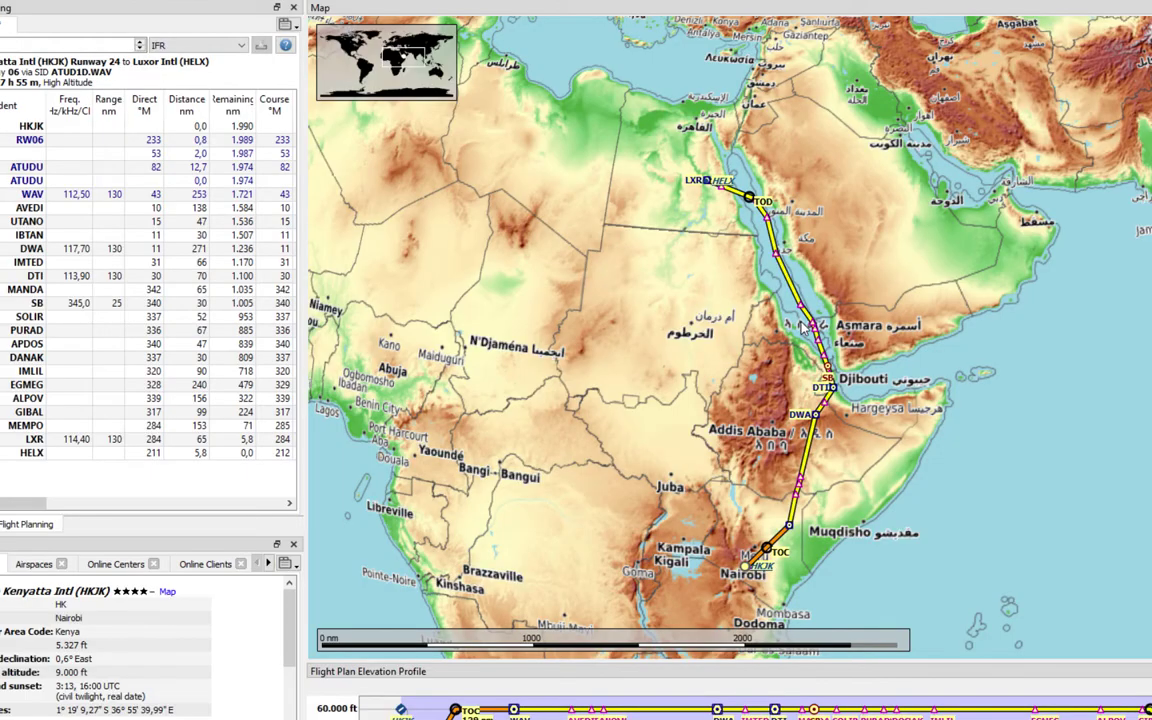
Switch to Little Navmap and compare the planned Nairobi to Luxor route with the distance and fuel recorded for AF 4735
{"action": "scroll", "coordinate": [776, 313], "scroll_direction": "up", "scroll_amount": 3}
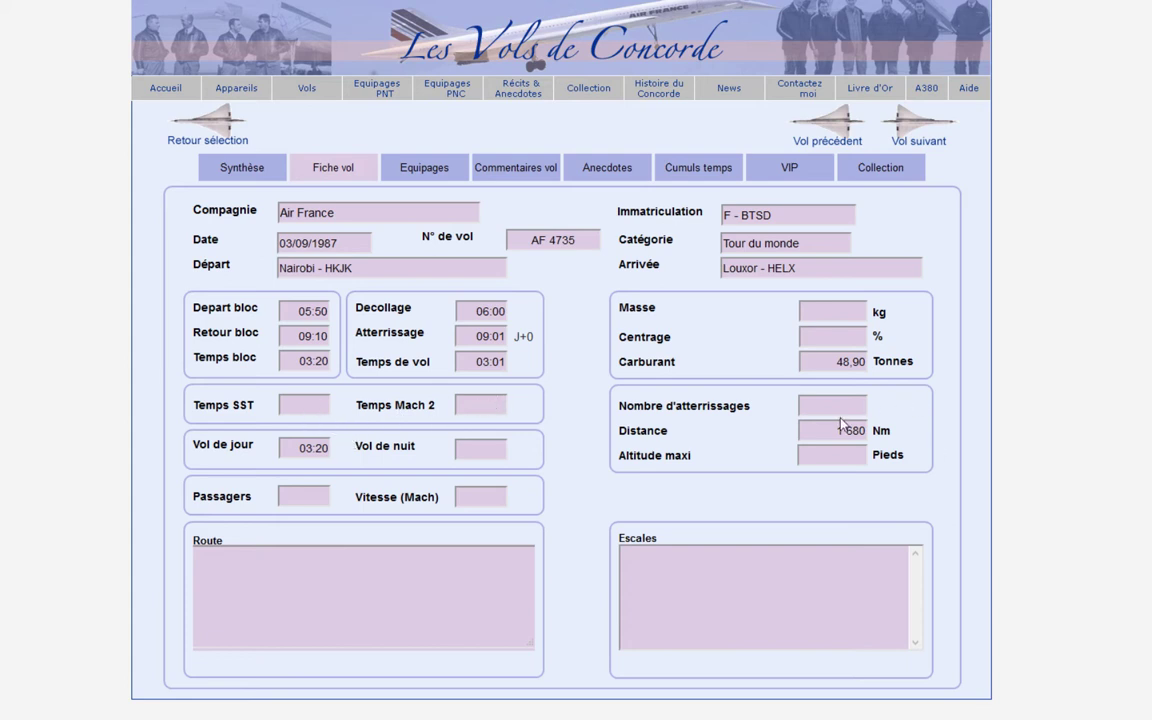
{"action": "left_click_drag", "start_coordinate": [864, 430], "coordinate": [832, 430]}
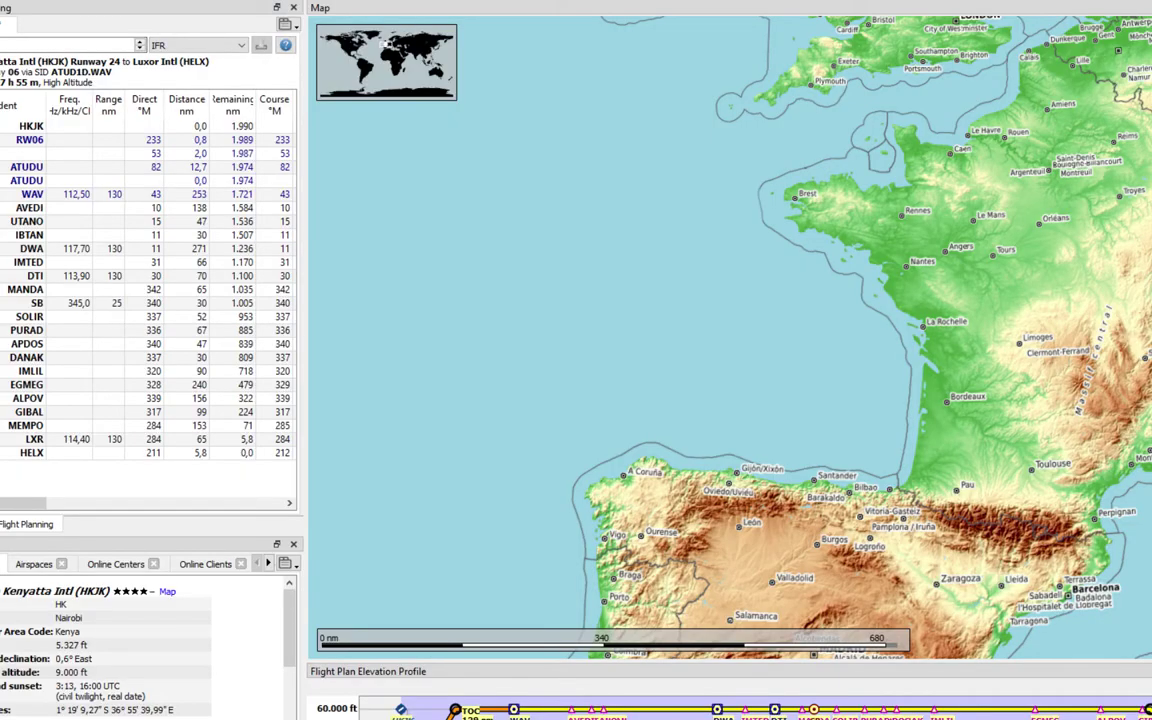
{"action": "double_click", "coordinate": [30, 126]}
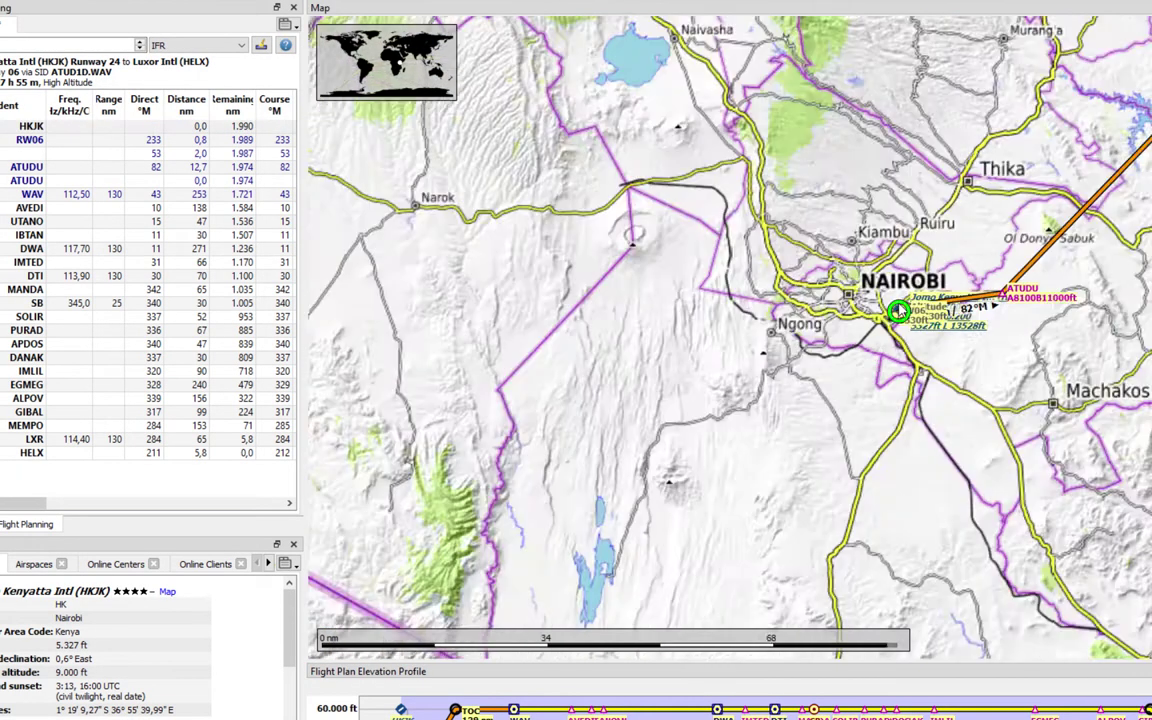
{"action": "key", "text": "ctrl+alt+p"}
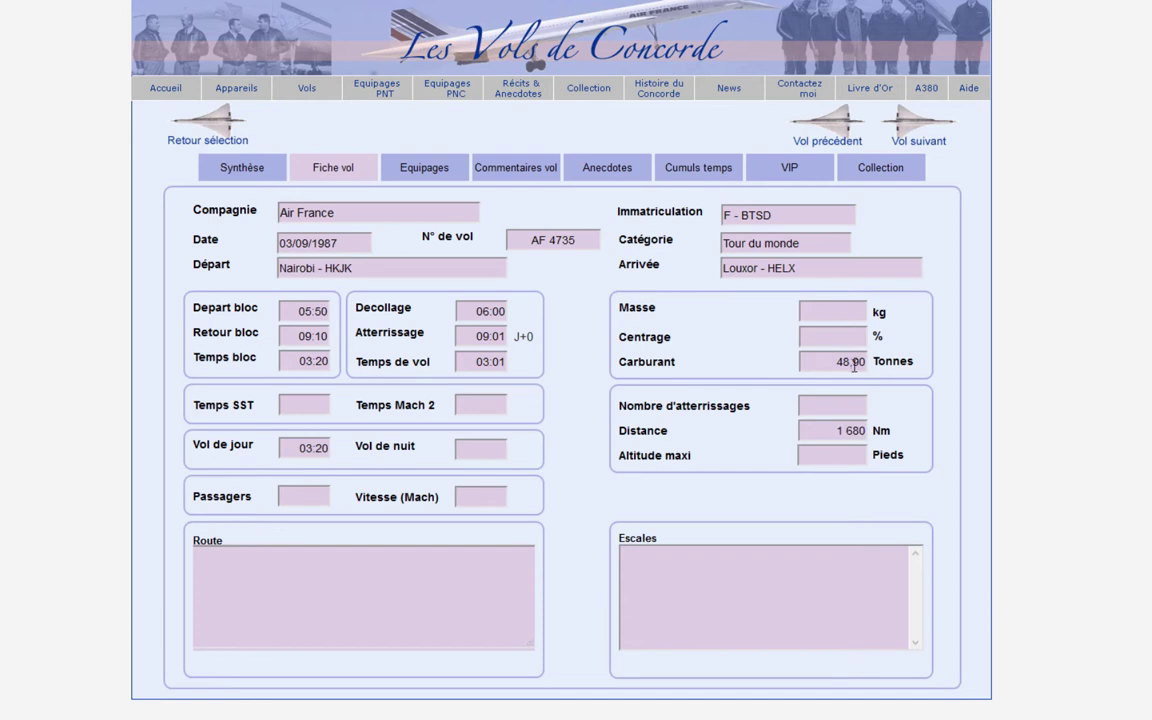
{"action": "double_click", "coordinate": [841, 362]}
Review the crew seating, the crew's flight report and the anecdotes section for AF 4735
{"action": "left_click", "coordinate": [426, 167]}
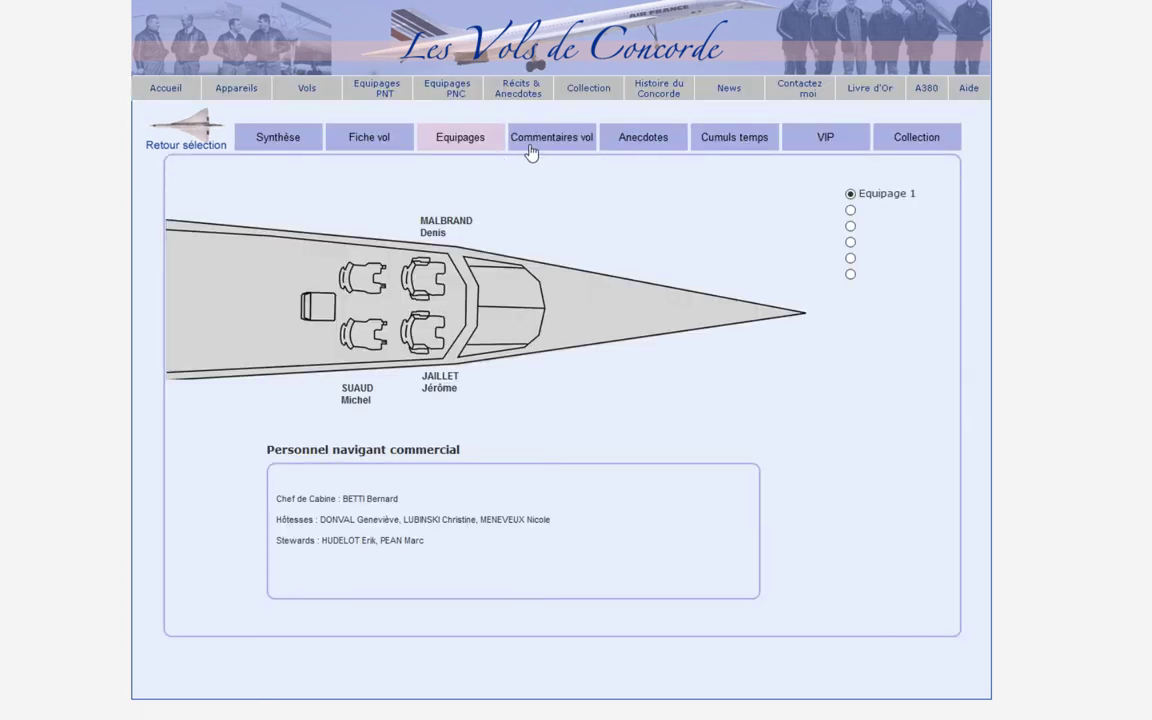
{"action": "left_click", "coordinate": [531, 150]}
{"action": "left_click", "coordinate": [645, 152]}
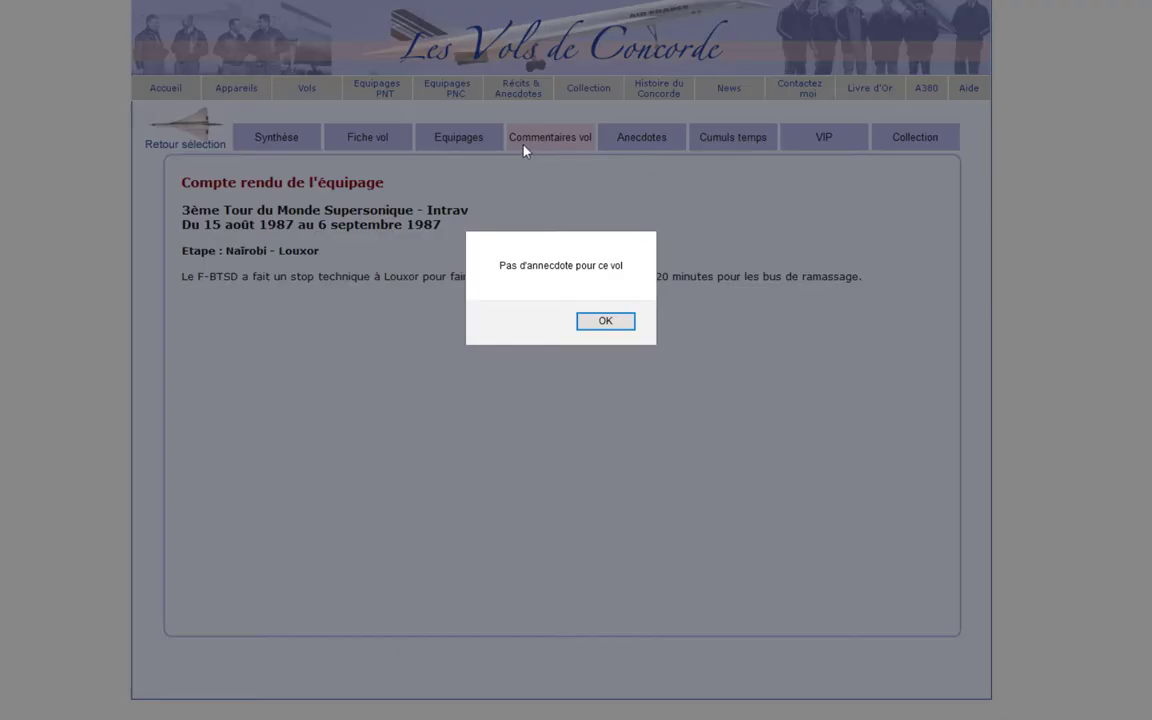
{"action": "left_click", "coordinate": [606, 321]}
{"action": "left_click", "coordinate": [650, 151]}
{"action": "left_click", "coordinate": [604, 322]}
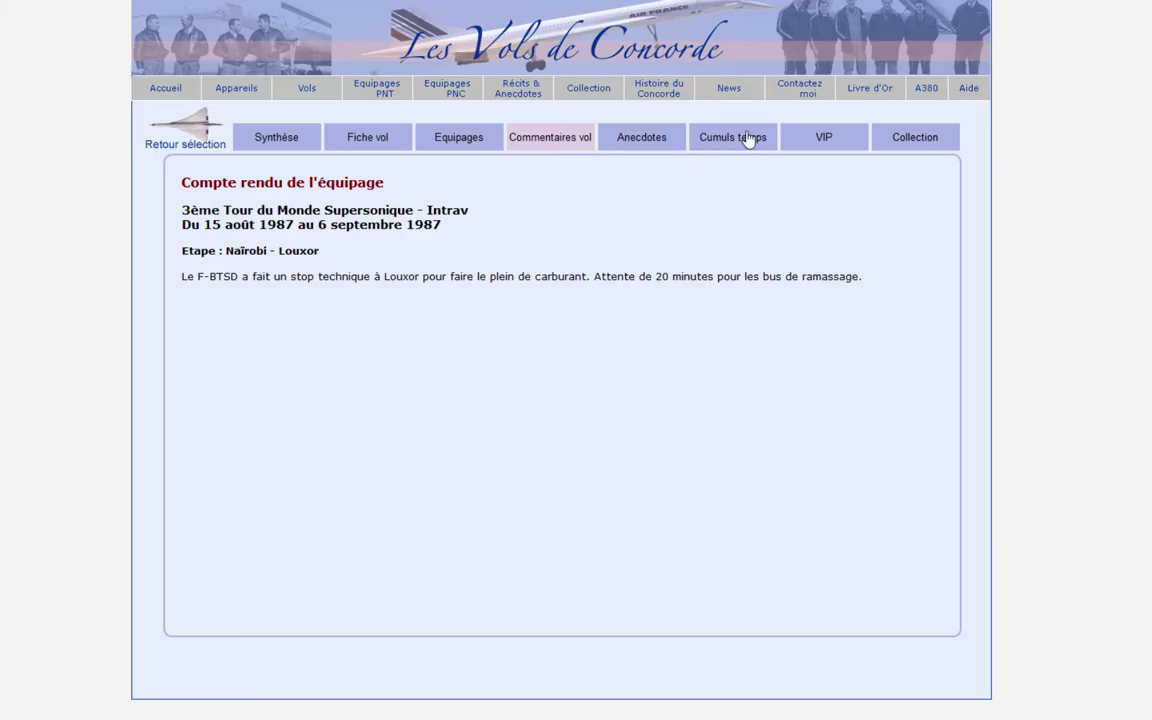
Check the cumulative times and VIP sections for AF 4735, dismissing any notices
{"action": "left_click", "coordinate": [748, 140]}
{"action": "left_click", "coordinate": [605, 321]}
{"action": "left_click", "coordinate": [860, 142]}
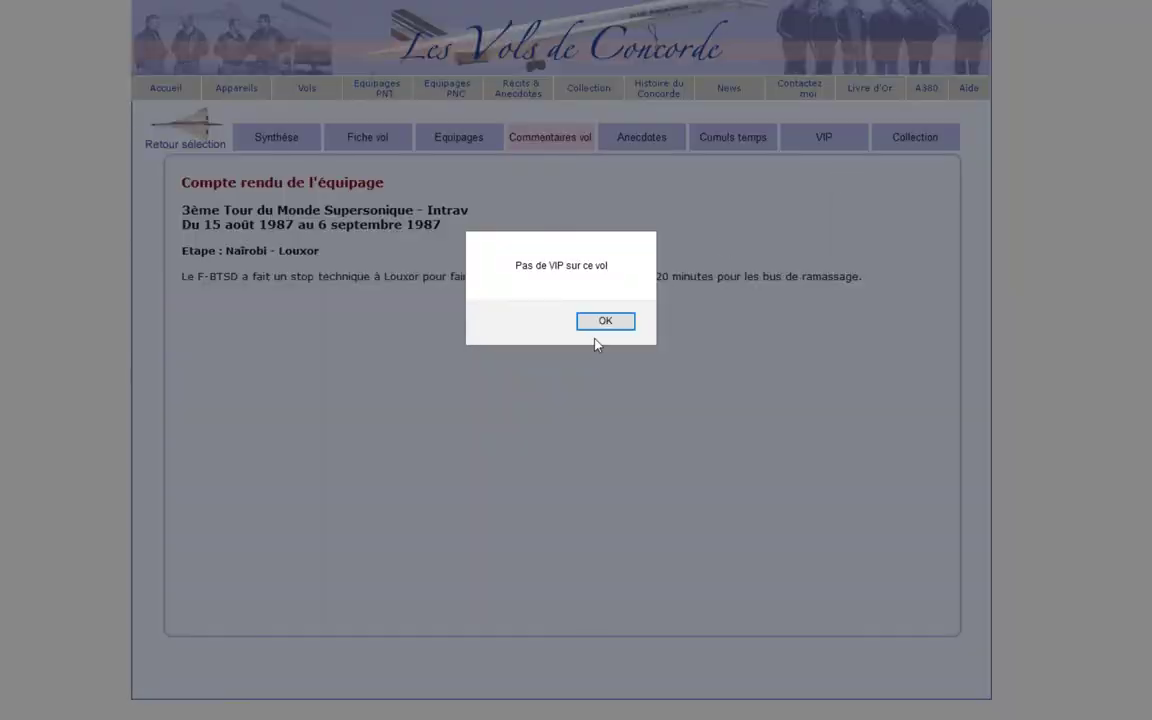
{"action": "left_click", "coordinate": [604, 322]}
Examine the first signed philatelic cover in AF 4735's collection and return to the collection overview
{"action": "left_click", "coordinate": [925, 138]}
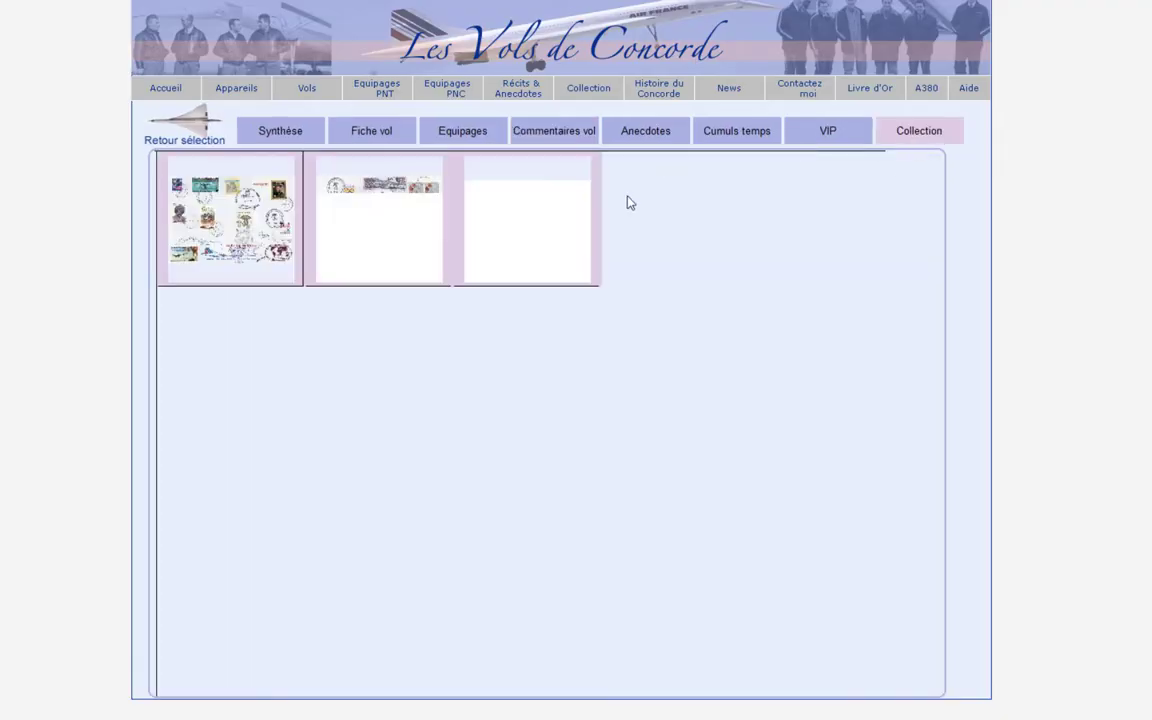
{"action": "left_click", "coordinate": [182, 204]}
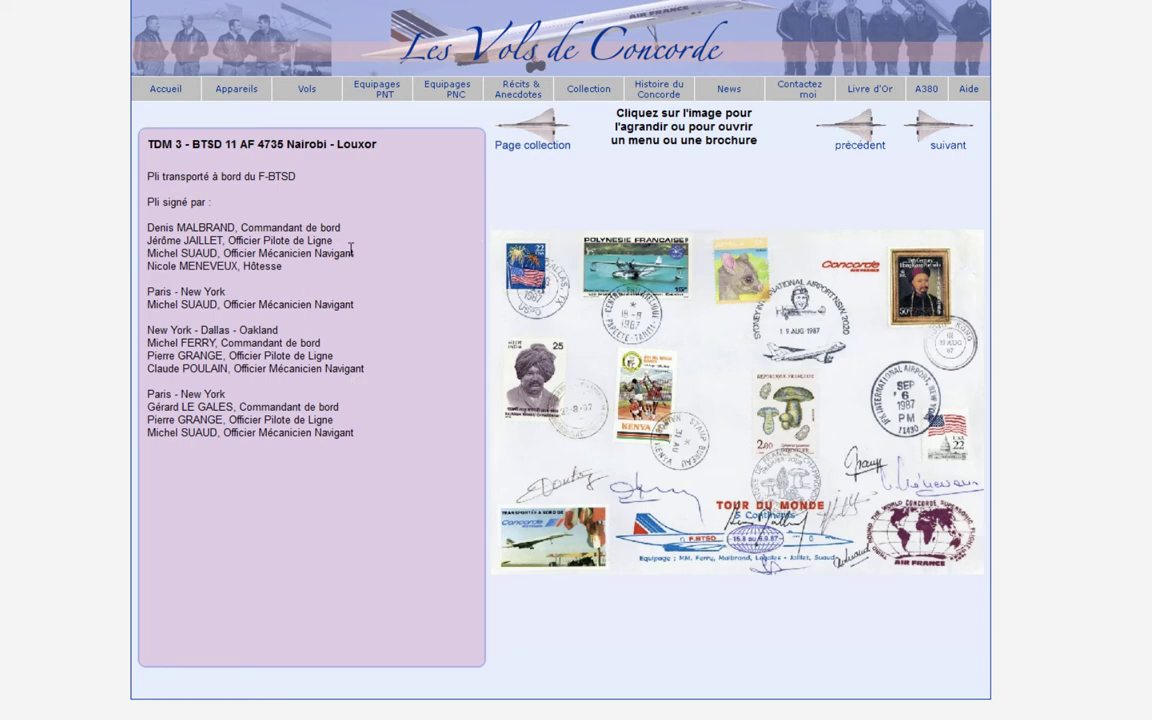
{"action": "right_click", "coordinate": [305, 188]}
{"action": "left_click", "coordinate": [320, 180]}
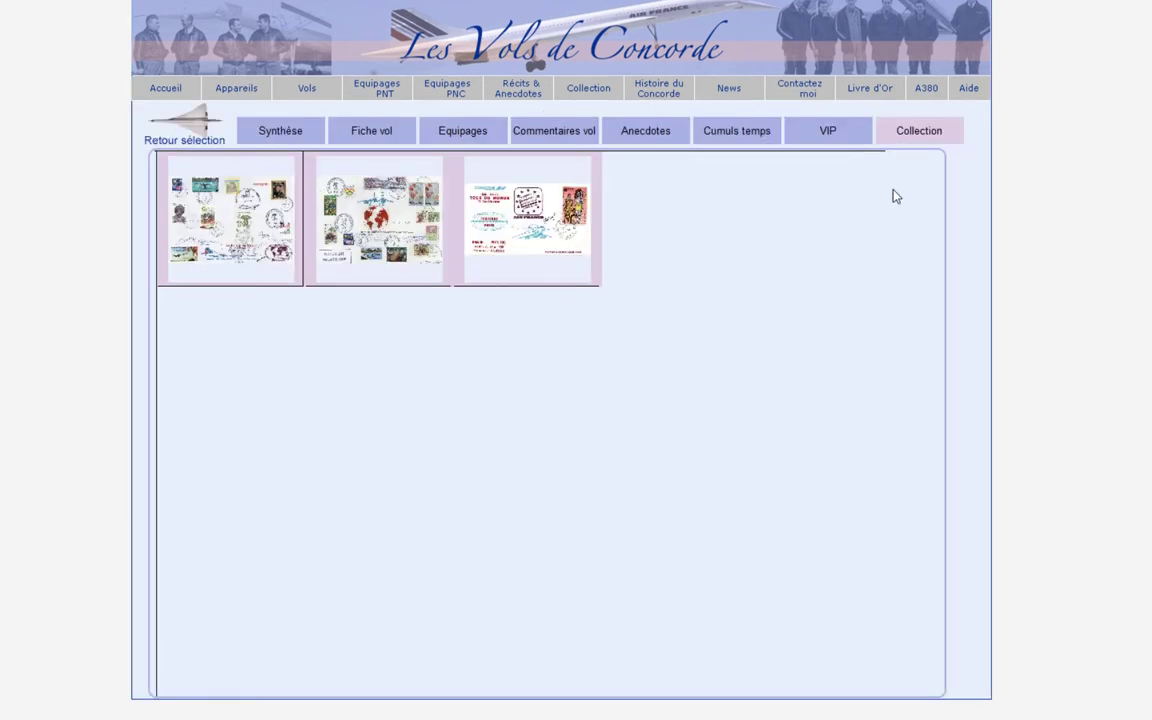
Return to AF 4735's flight sheet and step through the following Nairobi to Louxor flights up to British Airways G-BOAE, checking fuel and distance
{"action": "left_click", "coordinate": [360, 133]}
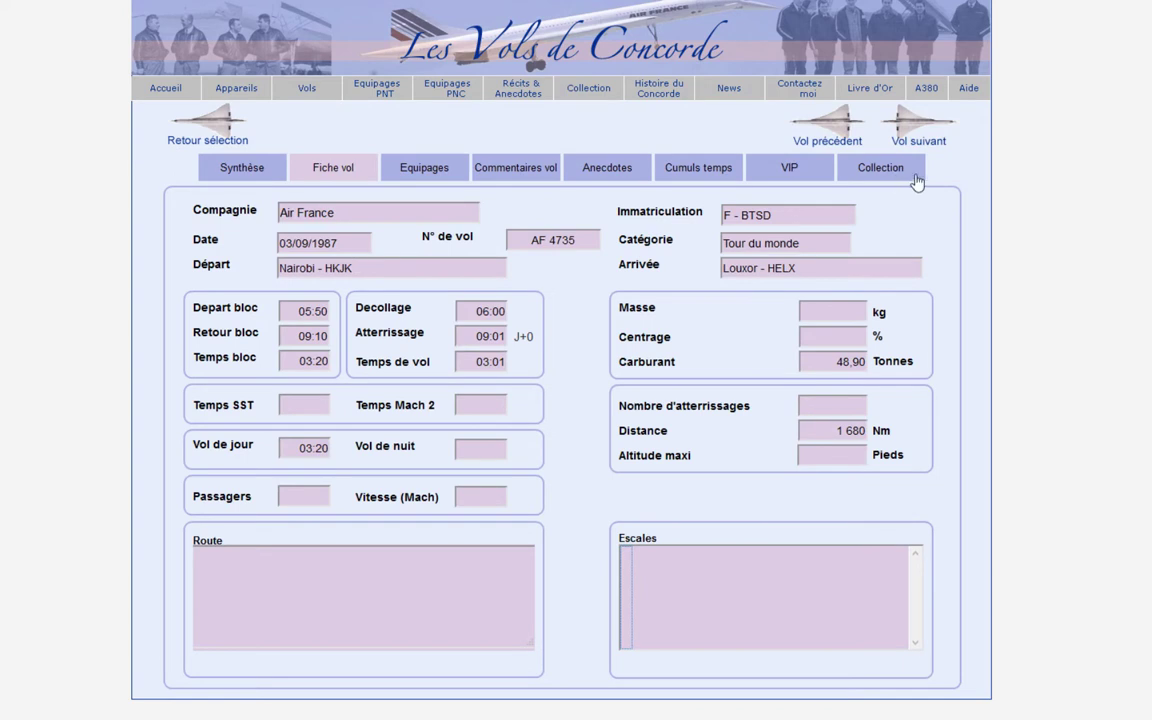
{"action": "left_click", "coordinate": [919, 130]}
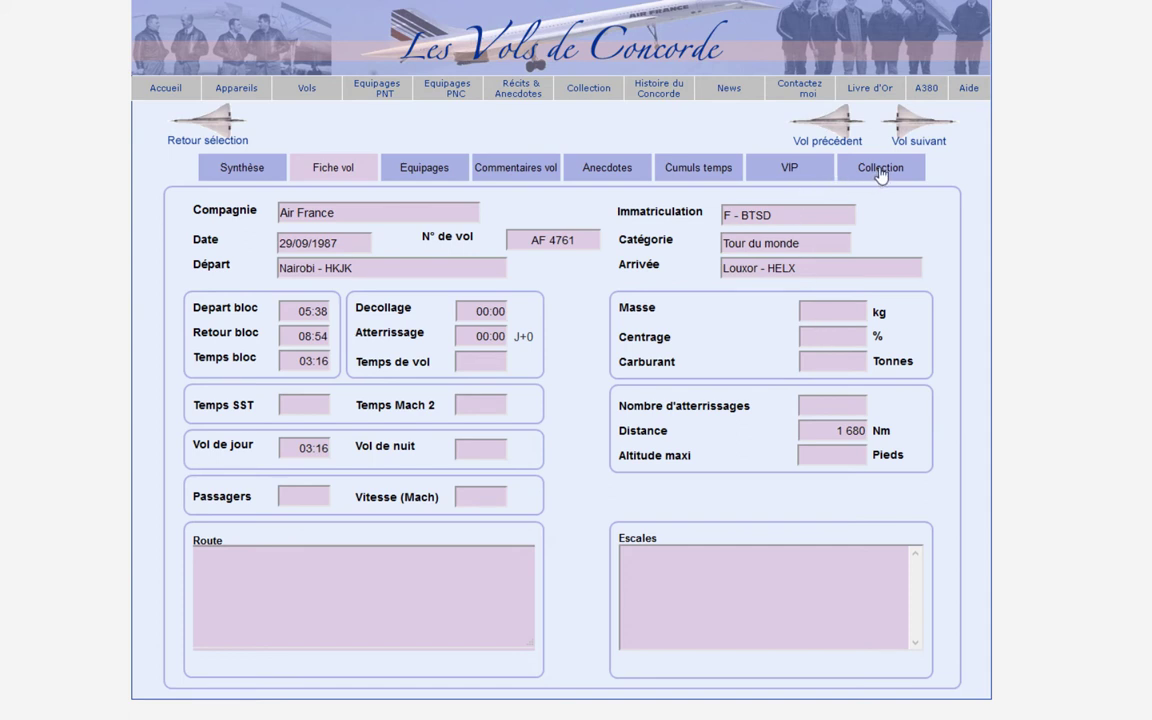
{"action": "left_click", "coordinate": [816, 118]}
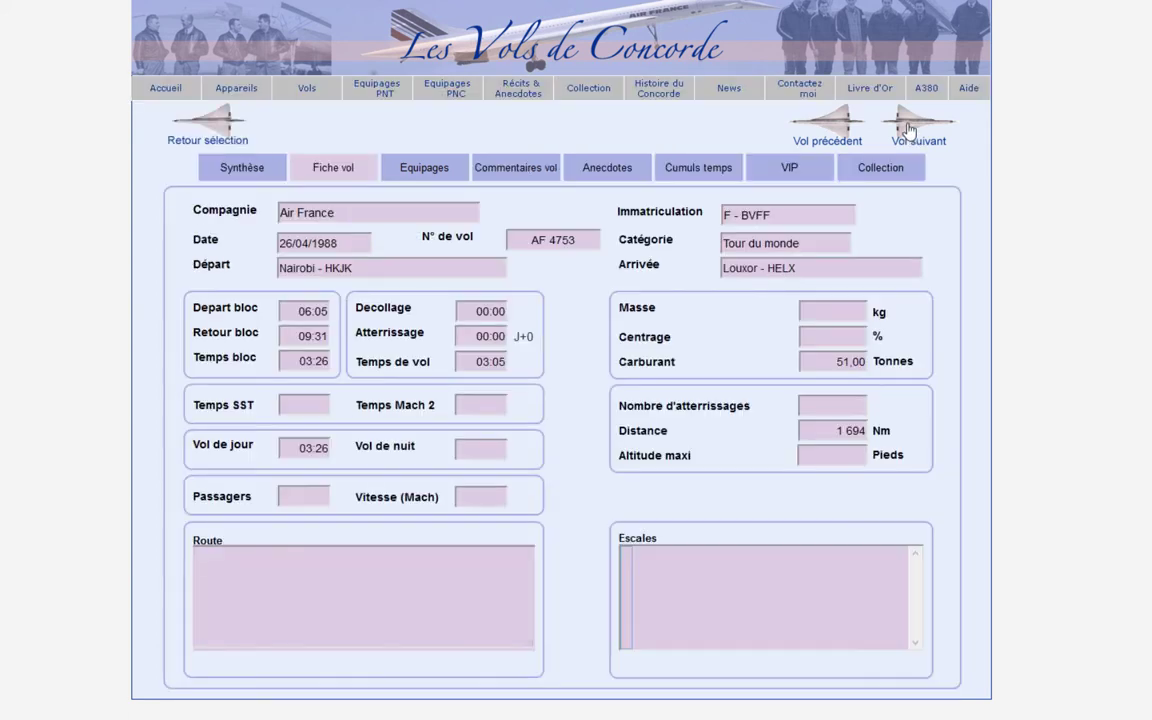
{"action": "left_click", "coordinate": [850, 361]}
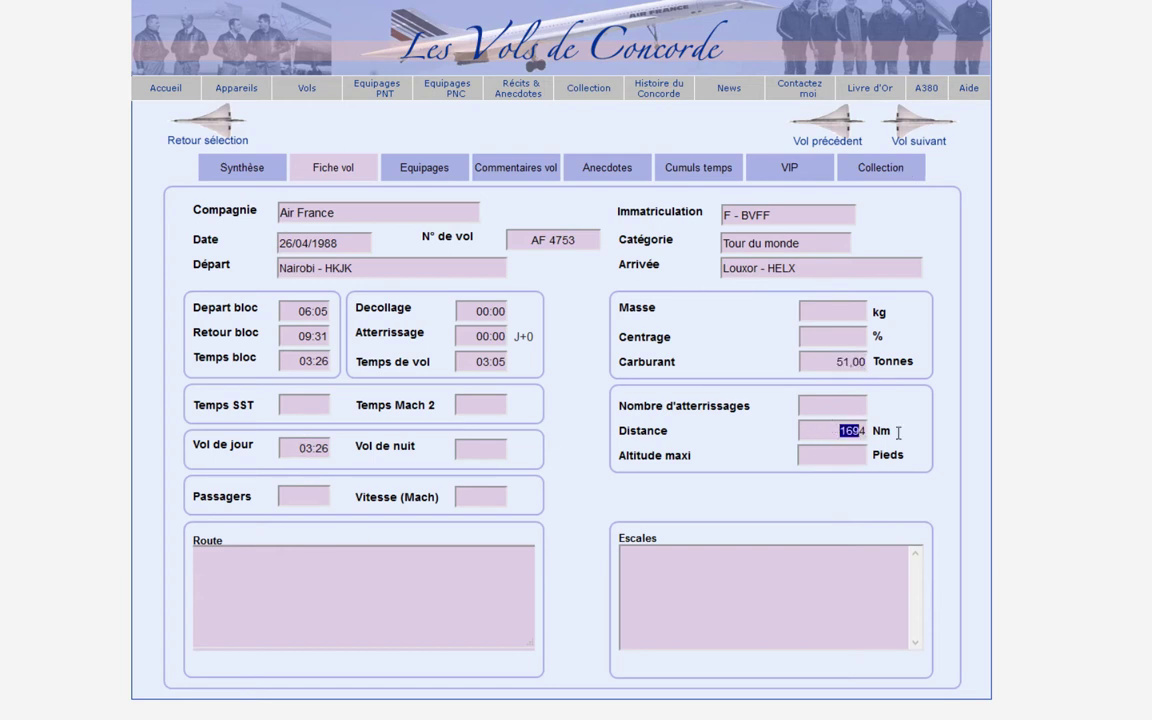
{"action": "left_click", "coordinate": [918, 126]}
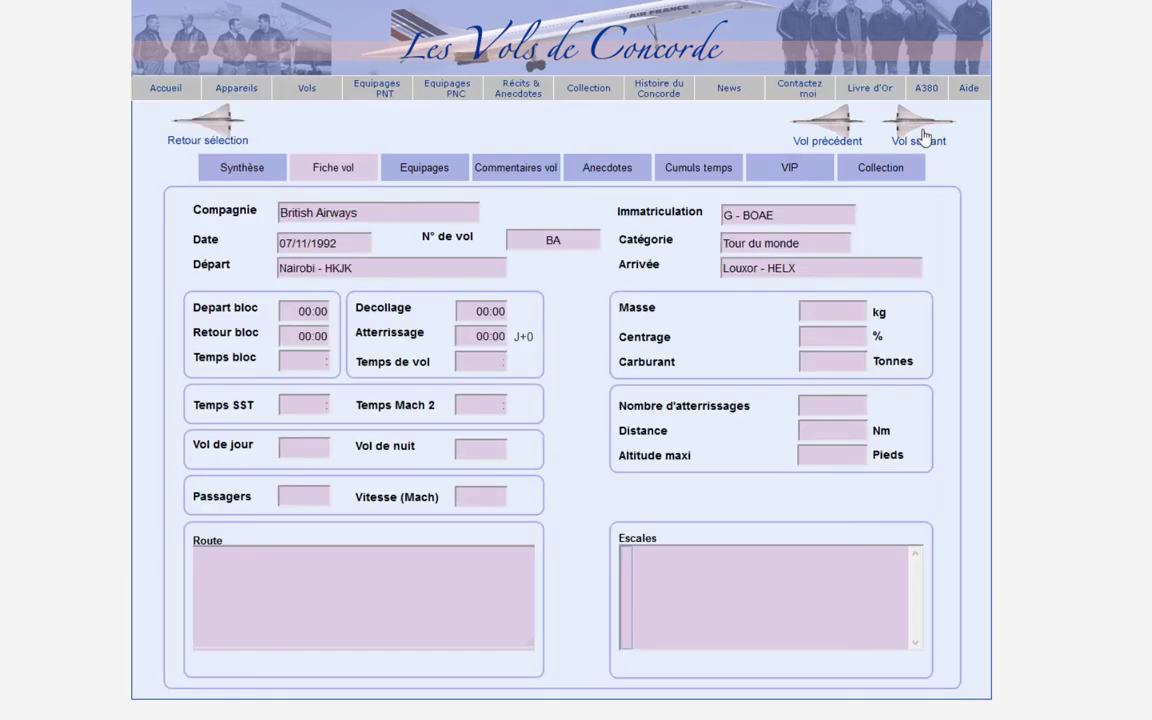
Step through the remaining Nairobi to Louxor flights up to Air France AF 4527, checking recorded distances and dismissing any notice
{"action": "left_click", "coordinate": [924, 137]}
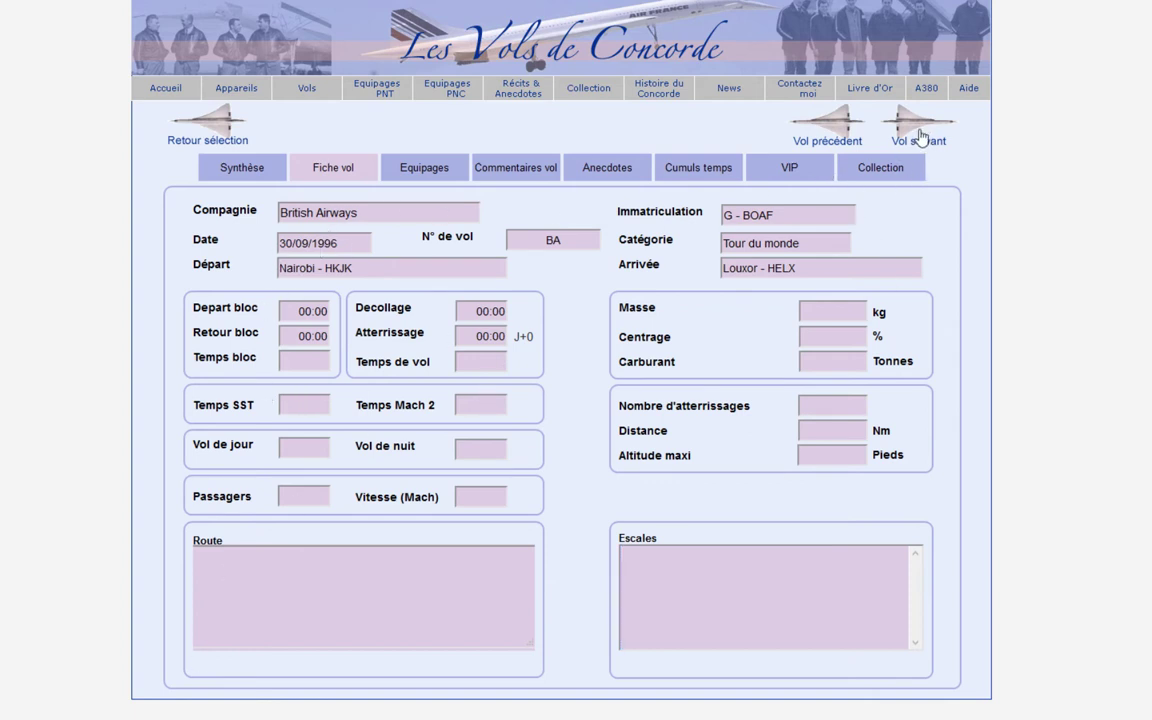
{"action": "left_click", "coordinate": [920, 135]}
{"action": "left_click", "coordinate": [920, 135]}
{"action": "left_click", "coordinate": [836, 131]}
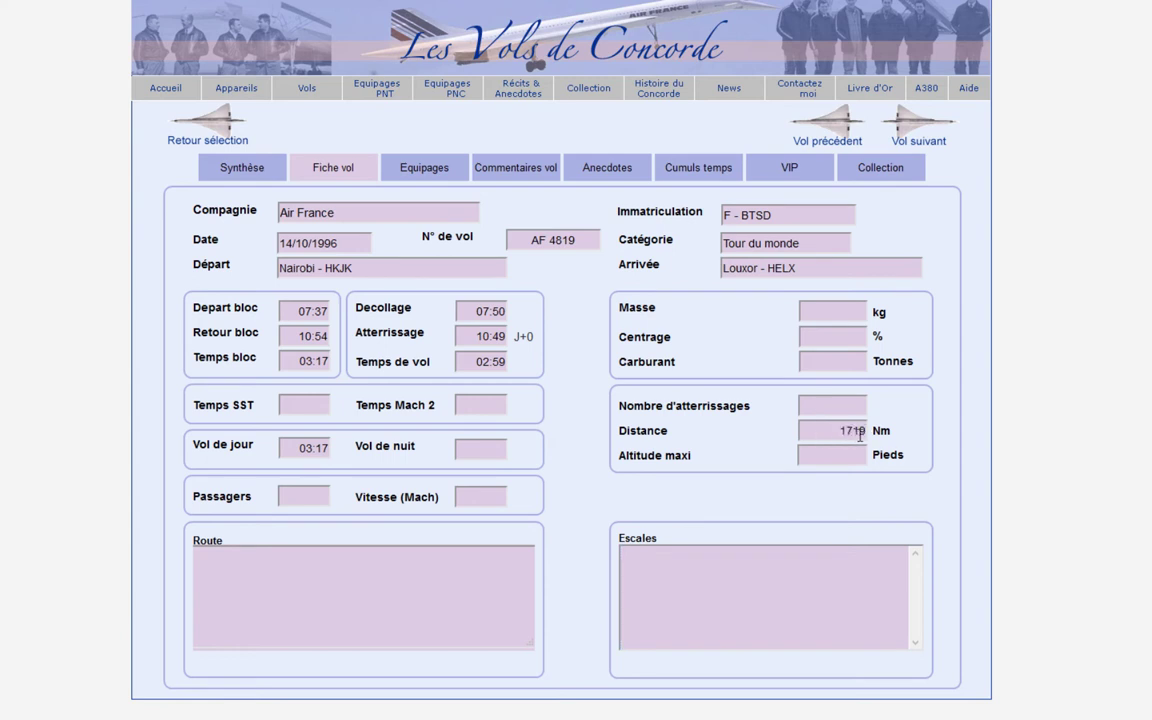
{"action": "left_click_drag", "start_coordinate": [838, 430], "coordinate": [911, 430]}
{"action": "left_click", "coordinate": [913, 130]}
{"action": "left_click", "coordinate": [913, 130]}
{"action": "left_click", "coordinate": [913, 130]}
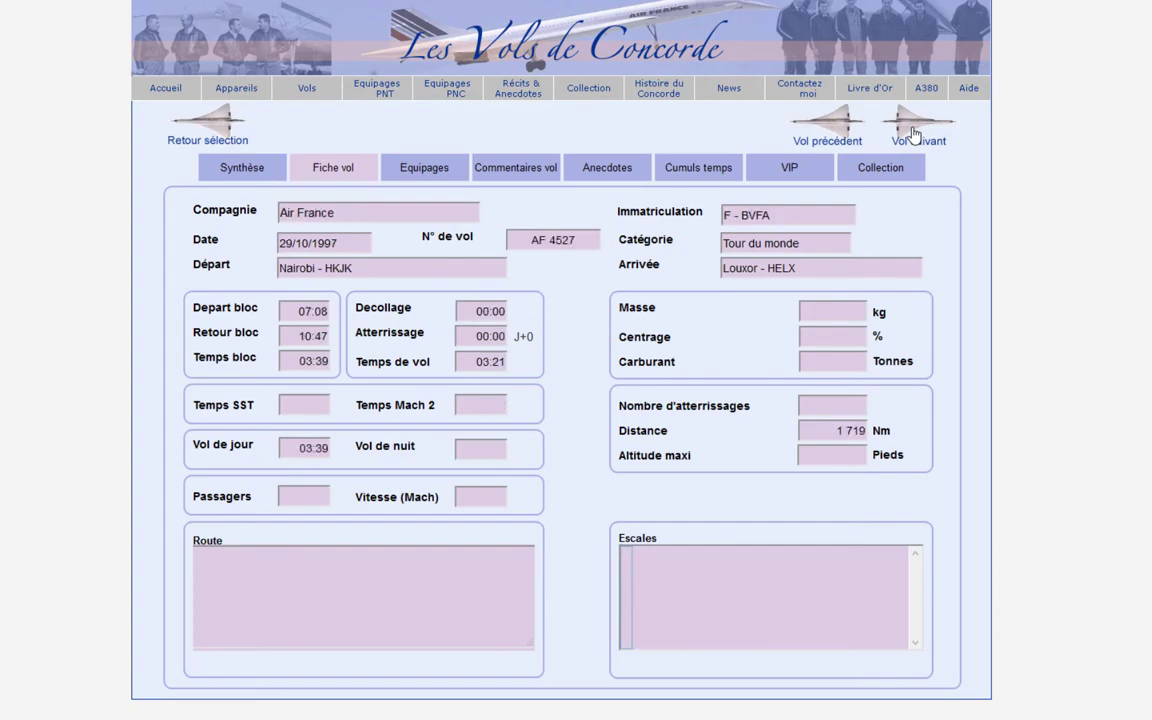
{"action": "left_click", "coordinate": [913, 130]}
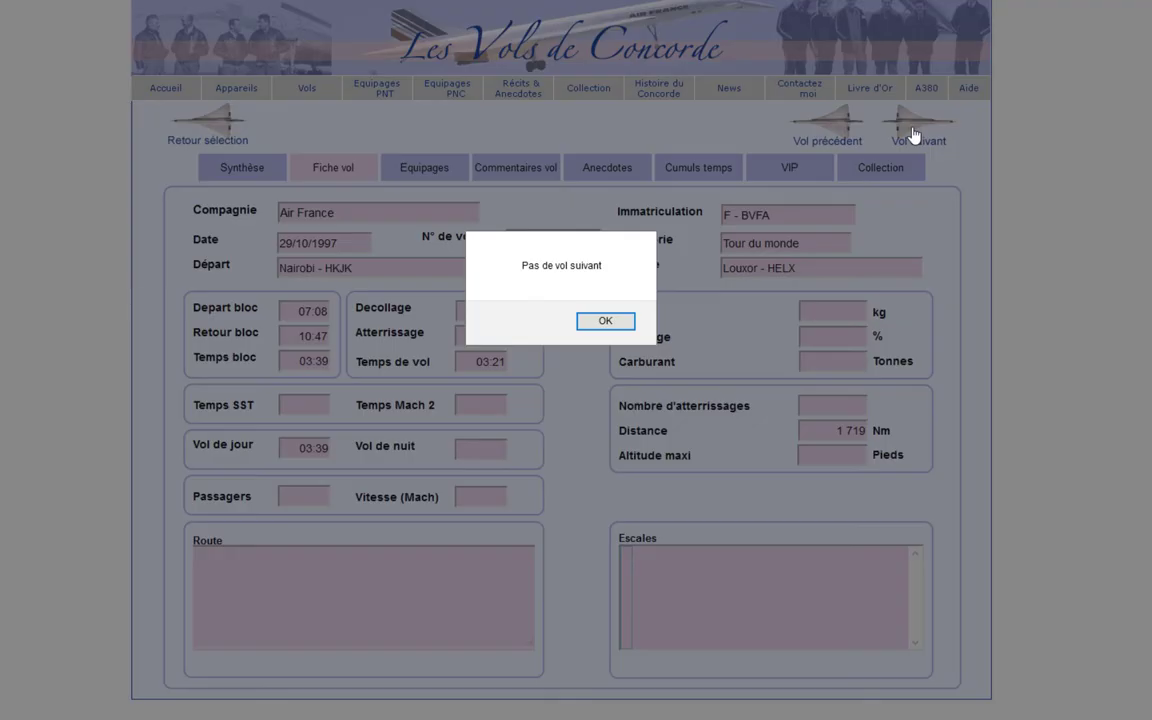
{"action": "left_click", "coordinate": [604, 322]}
Switch to the CPS X Trip planning Module and enable the departure subsonic step for the Nairobi to Luxor route
{"action": "key", "text": "alt+Tab"}
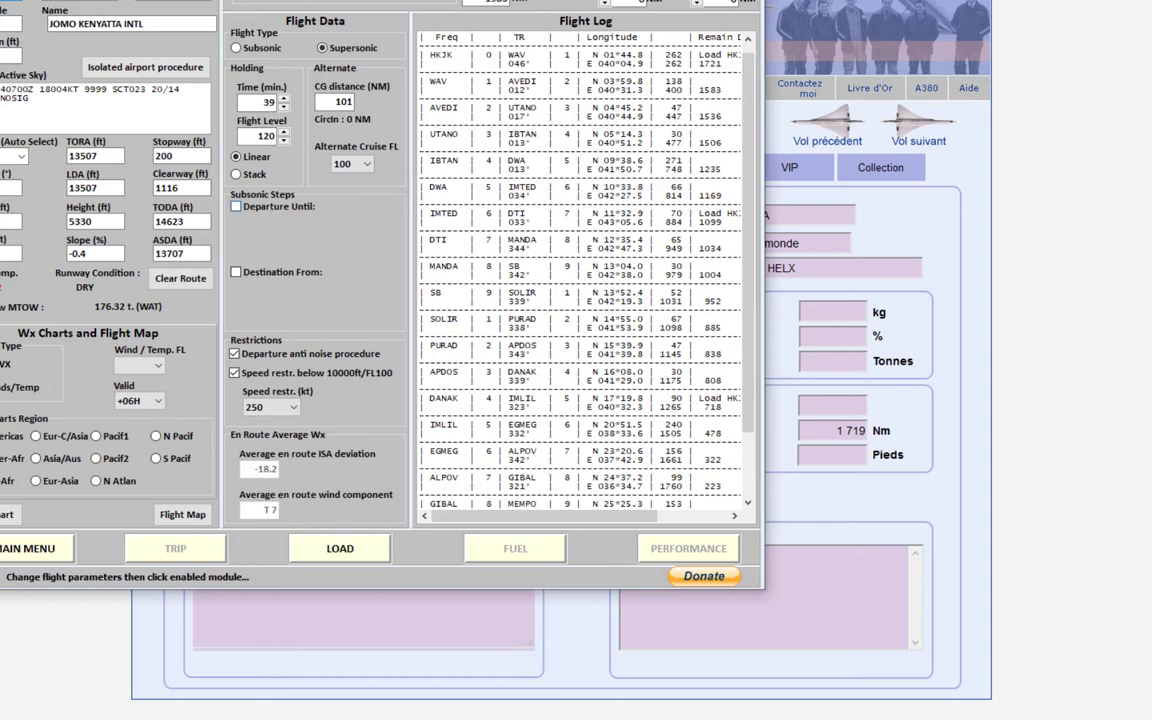
{"action": "key", "text": "alt+Tab"}
{"action": "scroll", "coordinate": [957, 425], "scroll_direction": "up", "scroll_amount": 2}
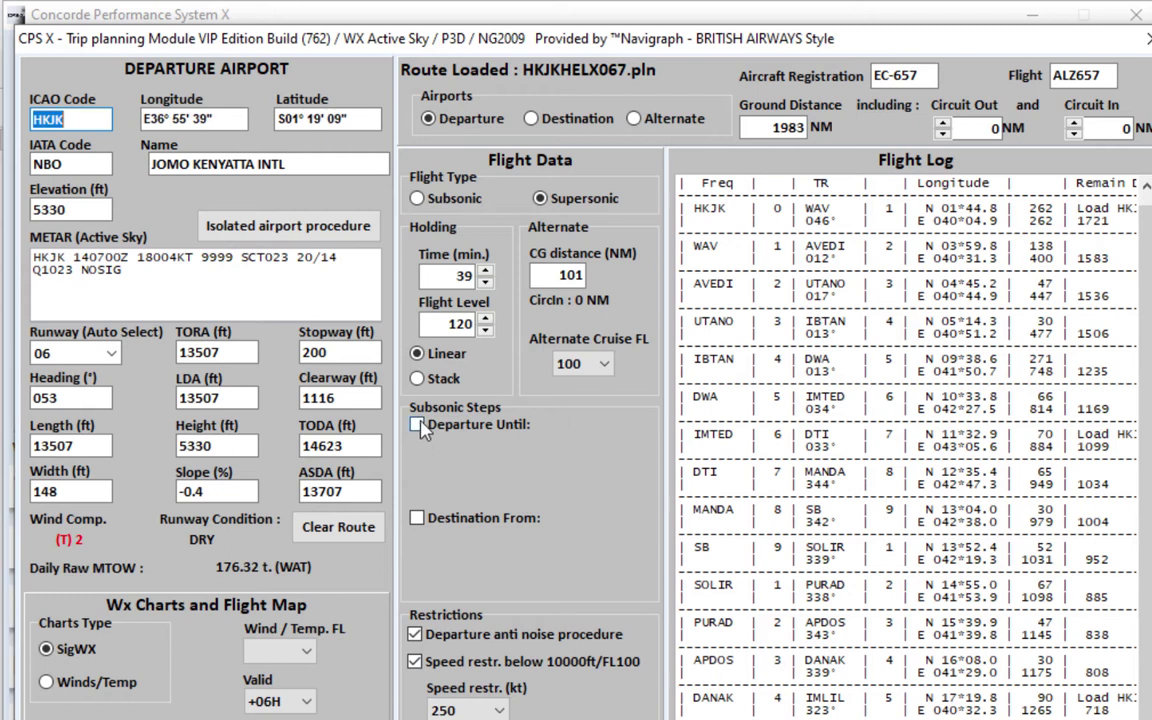
{"action": "left_click", "coordinate": [416, 424]}
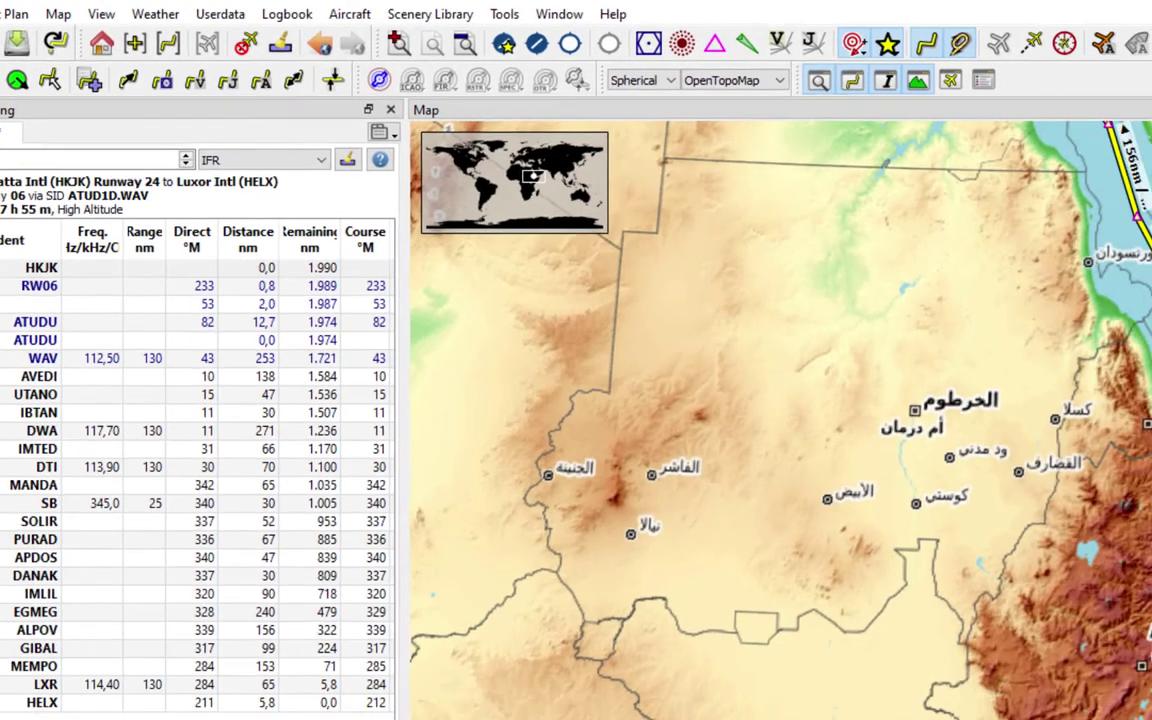
Measure the distance from waypoint SOLIR to the nearby southwestern coastline in Little Navmap and discard the measurement line
{"action": "scroll", "coordinate": [615, 318], "scroll_direction": "up", "scroll_amount": 5}
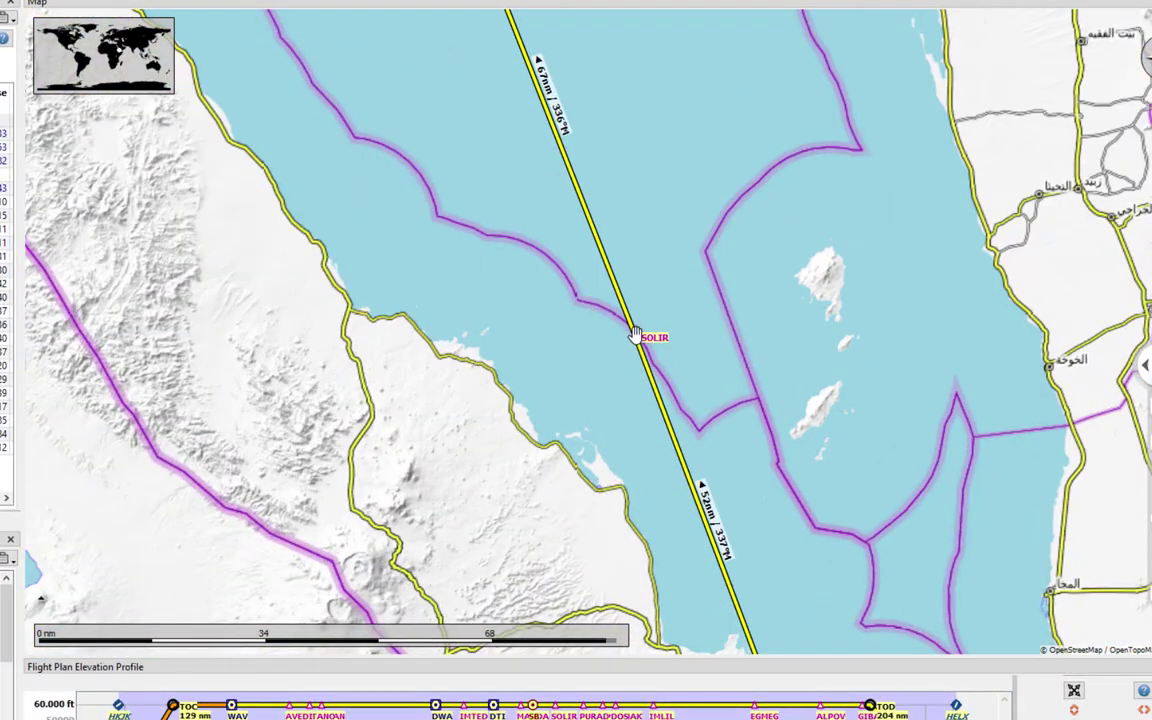
{"action": "right_click", "coordinate": [634, 335]}
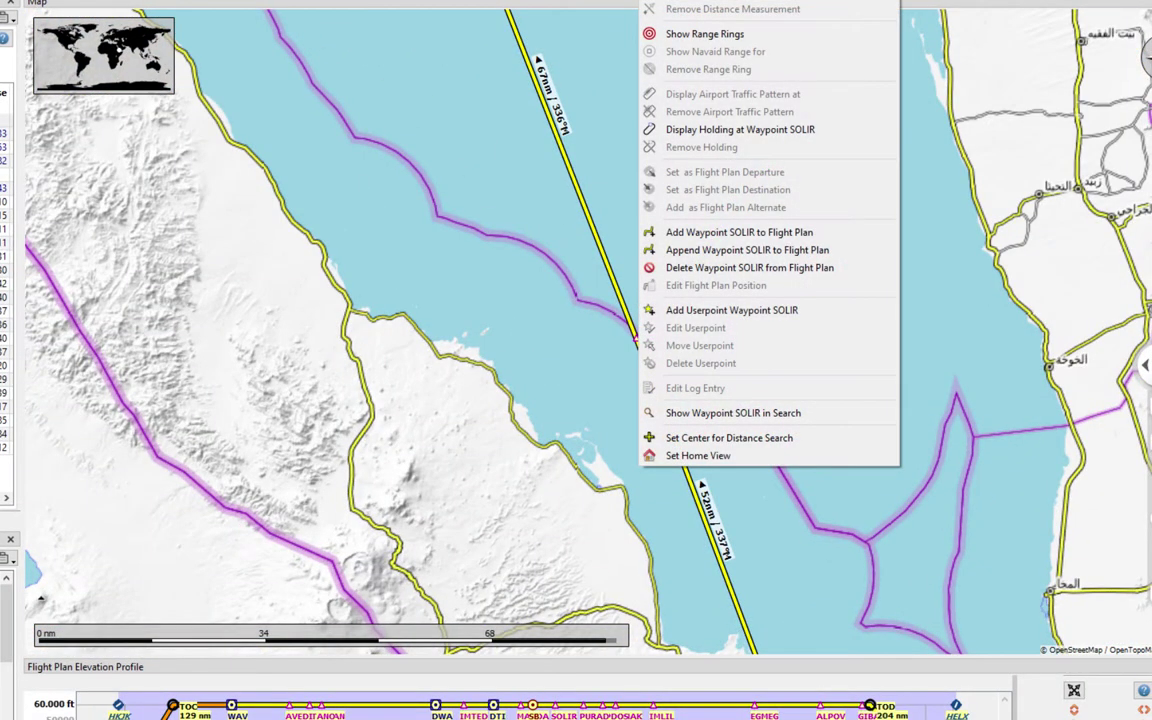
{"action": "left_click_drag", "start_coordinate": [634, 340], "coordinate": [593, 432]}
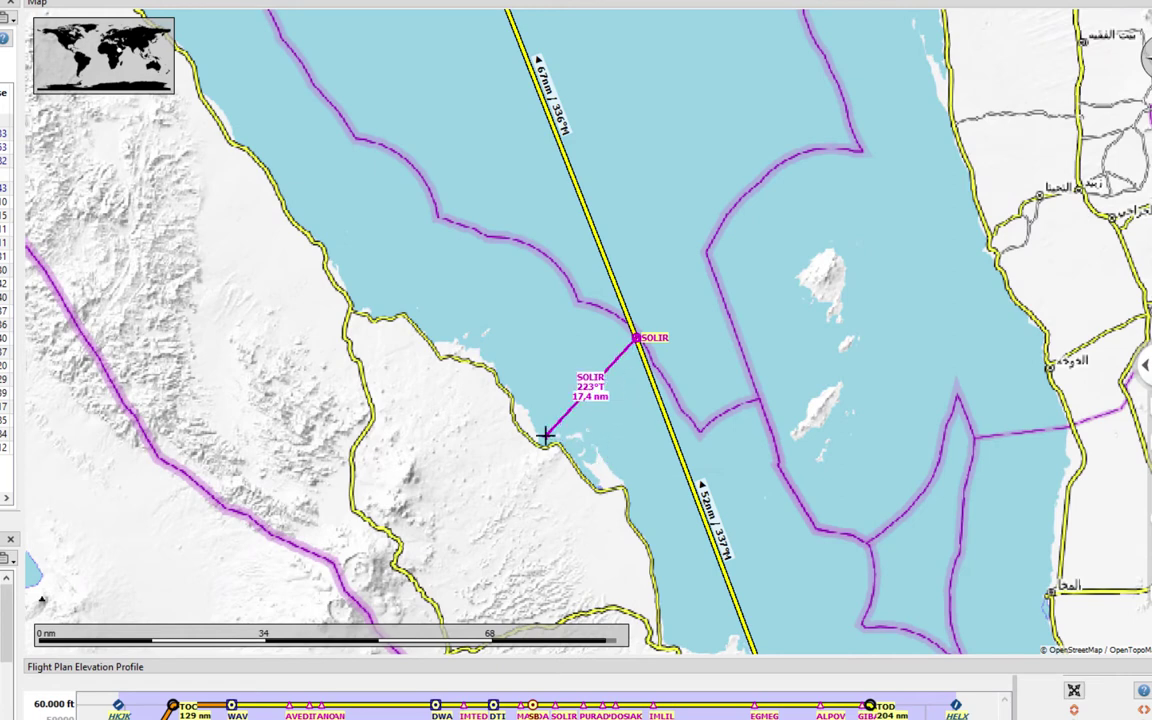
{"action": "left_click", "coordinate": [546, 426]}
{"action": "key", "text": "Escape"}
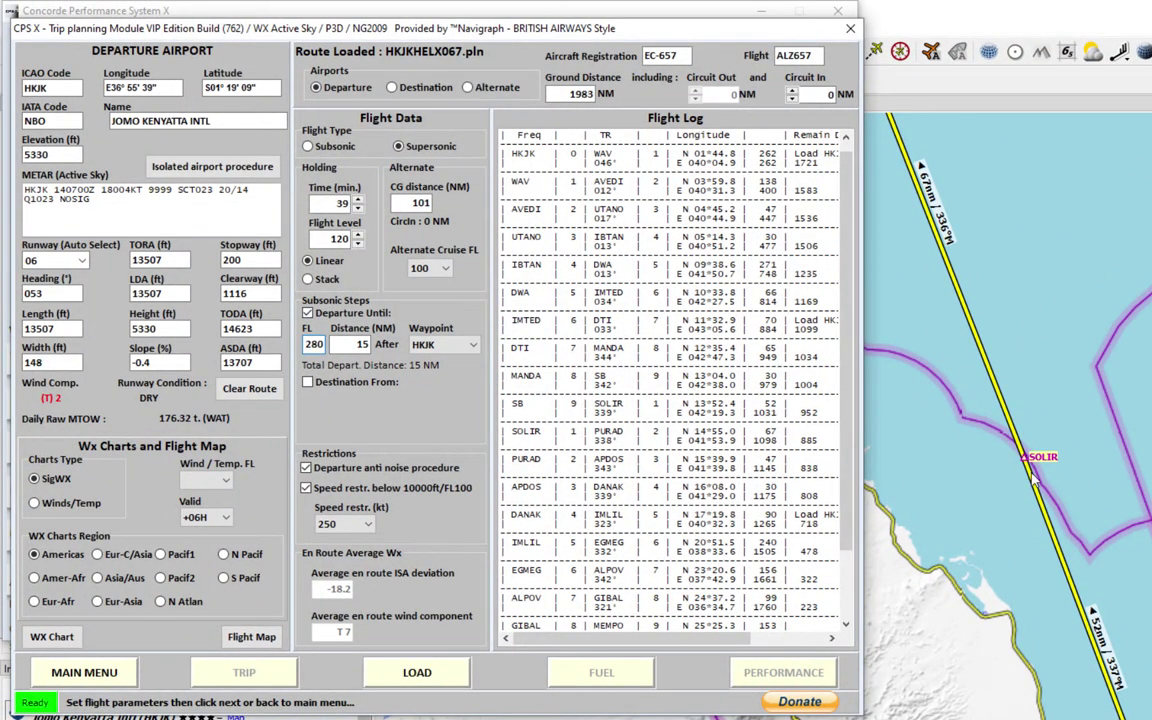
Set the departure subsonic step in CPS X to end 5 NM after waypoint AVEDI
{"action": "left_click", "coordinate": [453, 345]}
{"action": "left_click", "coordinate": [453, 345]}
{"action": "key", "text": "shift+Tab"}
{"action": "type", "text": "5"}
{"action": "key", "text": "Return"}
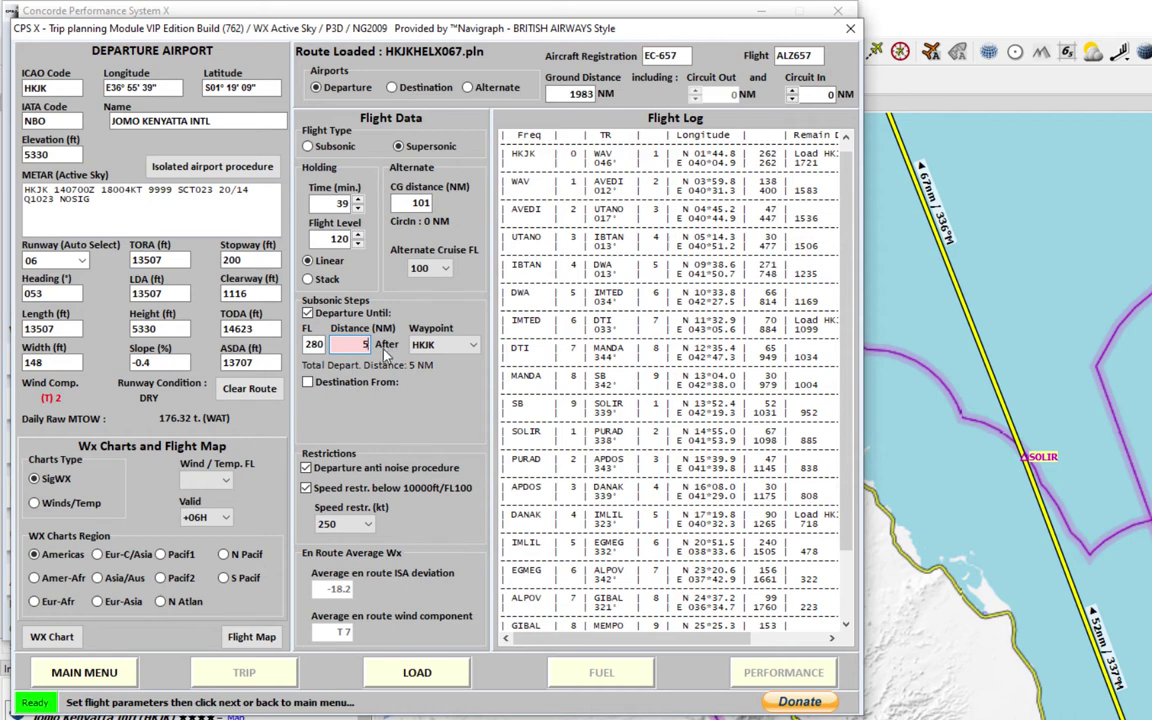
{"action": "left_click", "coordinate": [360, 345]}
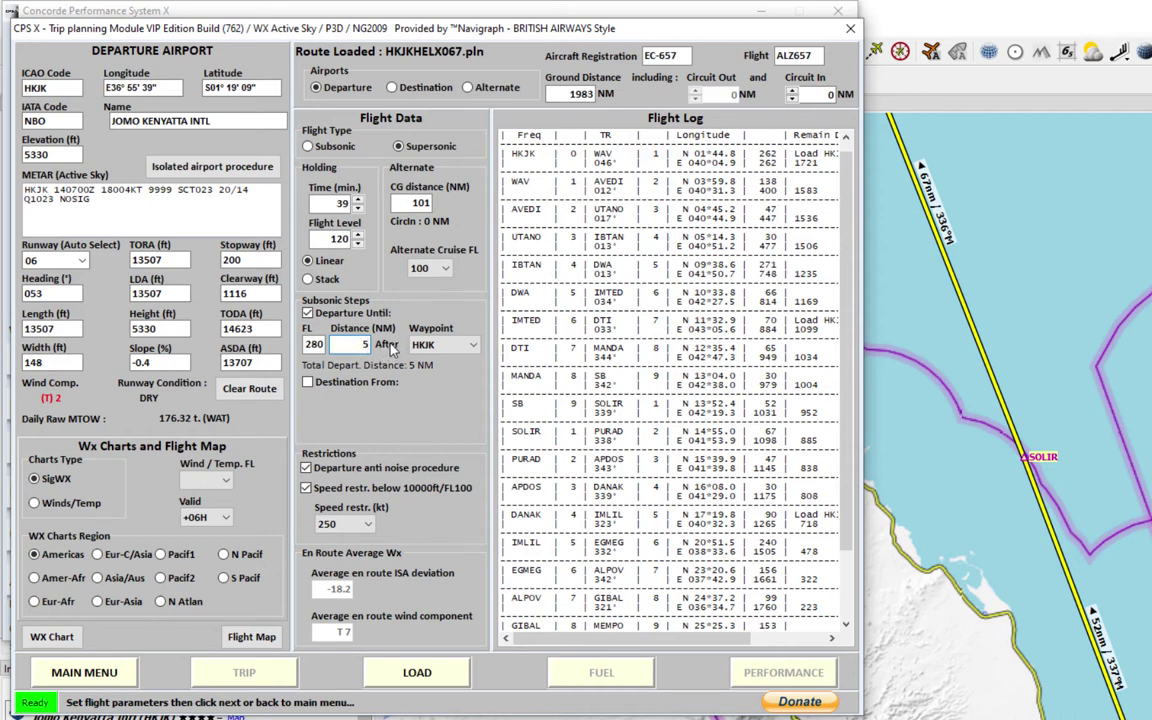
{"action": "left_click", "coordinate": [445, 345]}
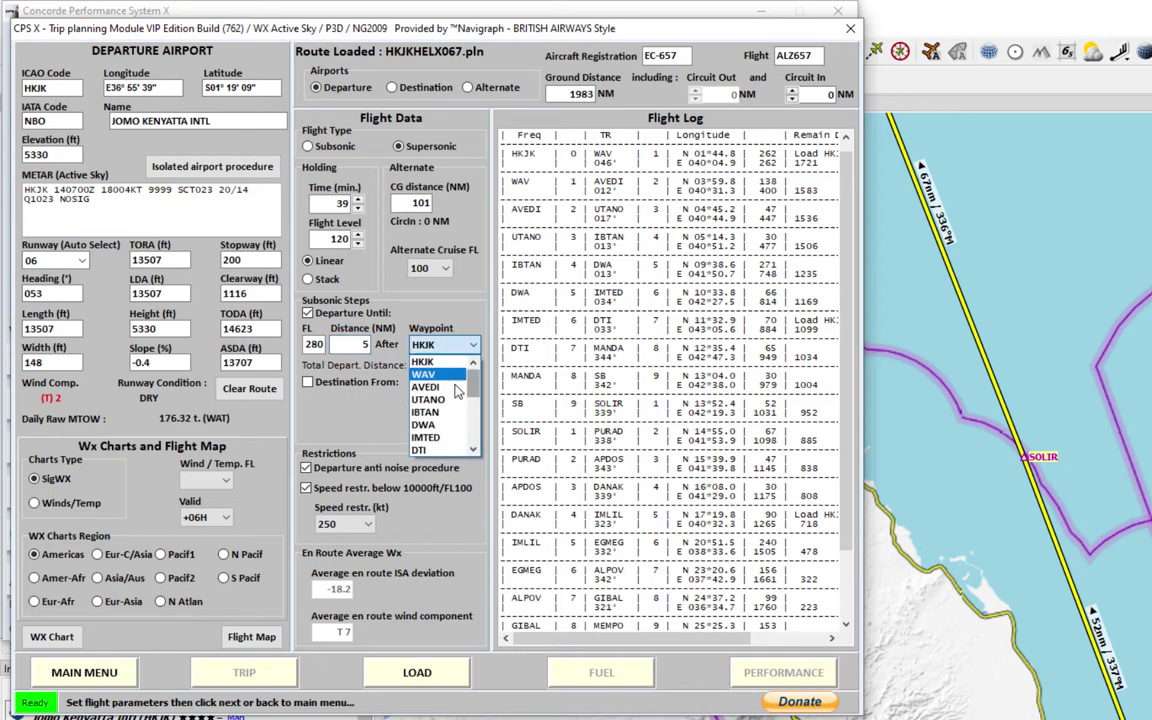
{"action": "left_click", "coordinate": [425, 386]}
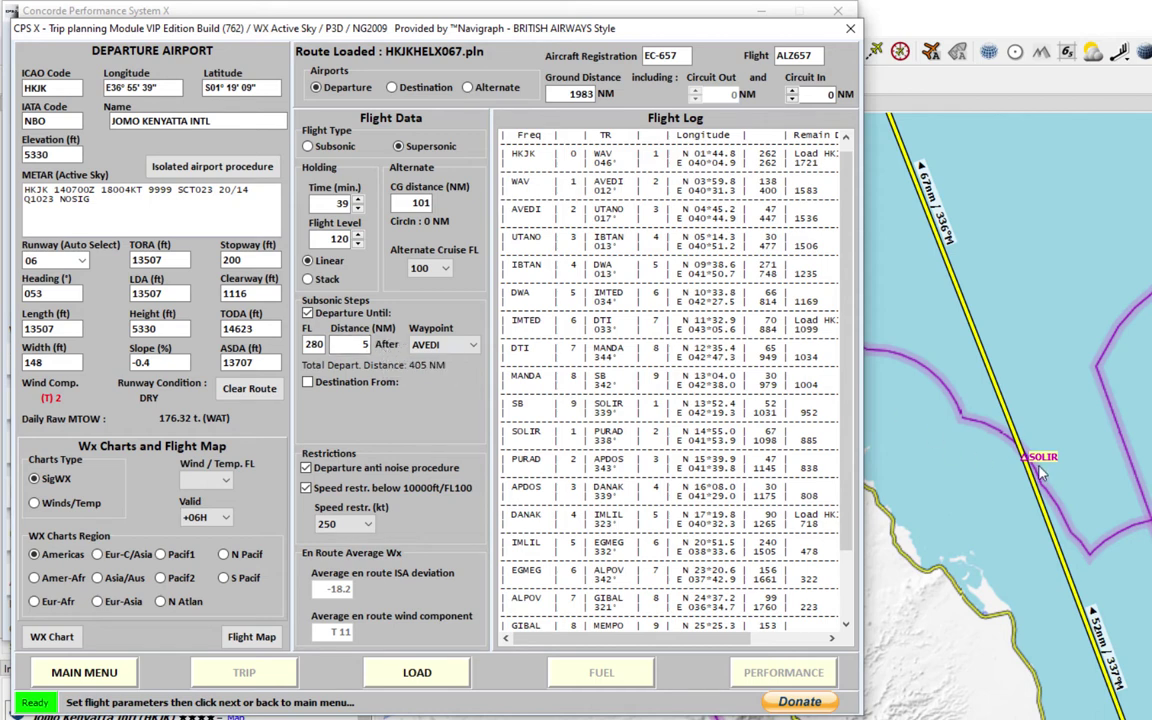
Change the departure subsonic step's waypoint to PURAD and highlight the SOLIR to PURAD cumulative distance in the flight log
{"action": "left_click", "coordinate": [468, 345]}
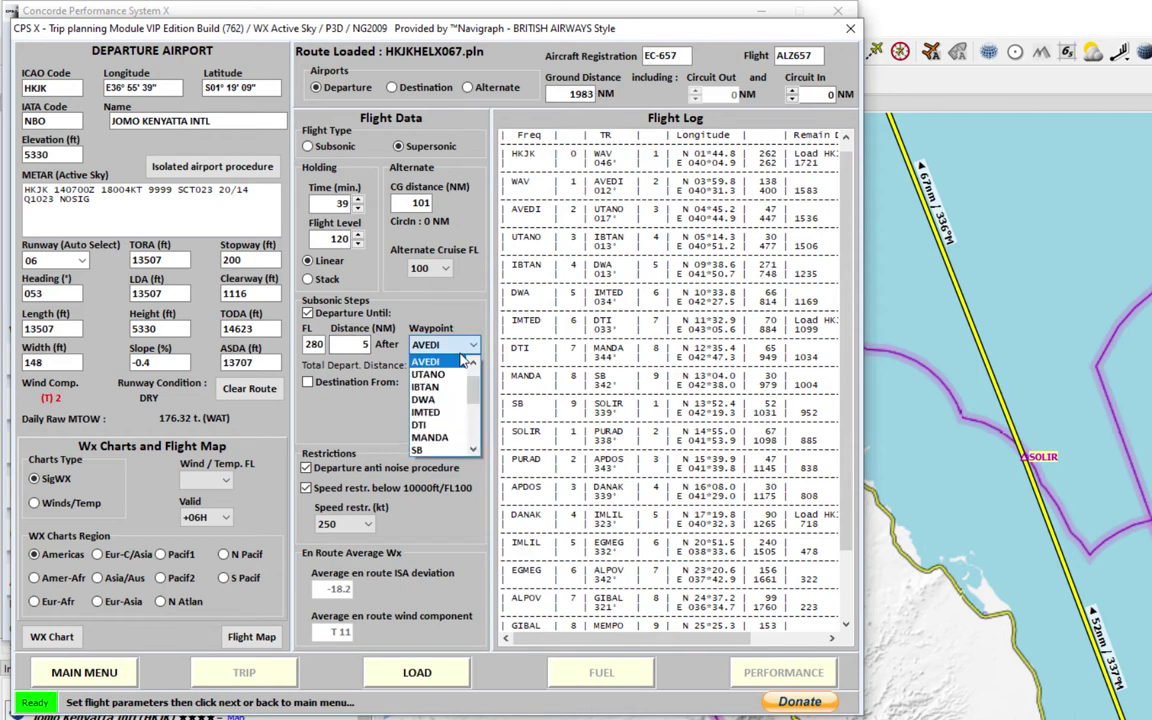
{"action": "left_click_drag", "start_coordinate": [476, 392], "coordinate": [478, 415]}
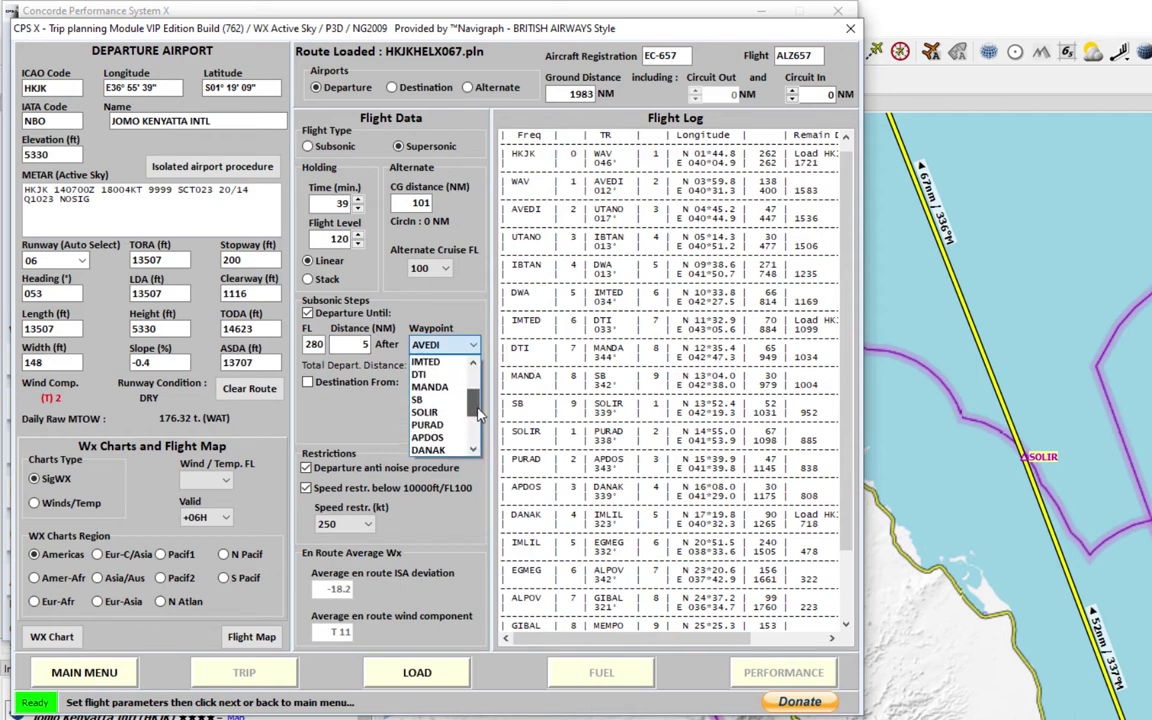
{"action": "left_click", "coordinate": [430, 424]}
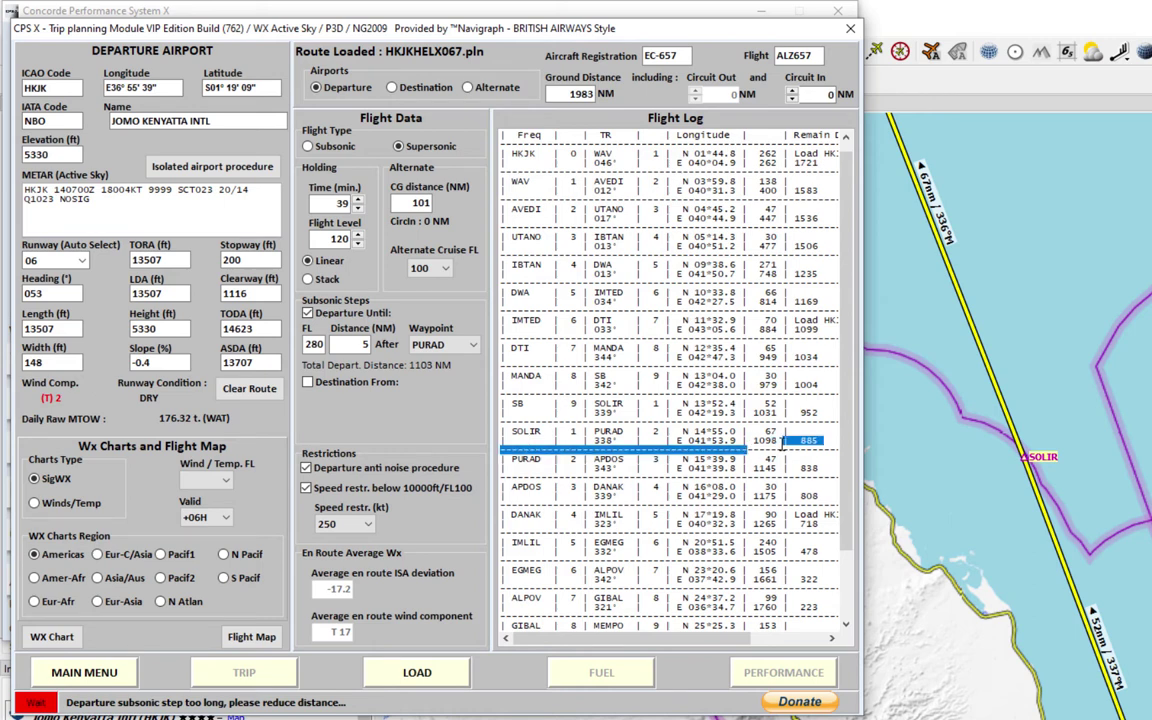
{"action": "left_click_drag", "start_coordinate": [751, 447], "coordinate": [778, 445]}
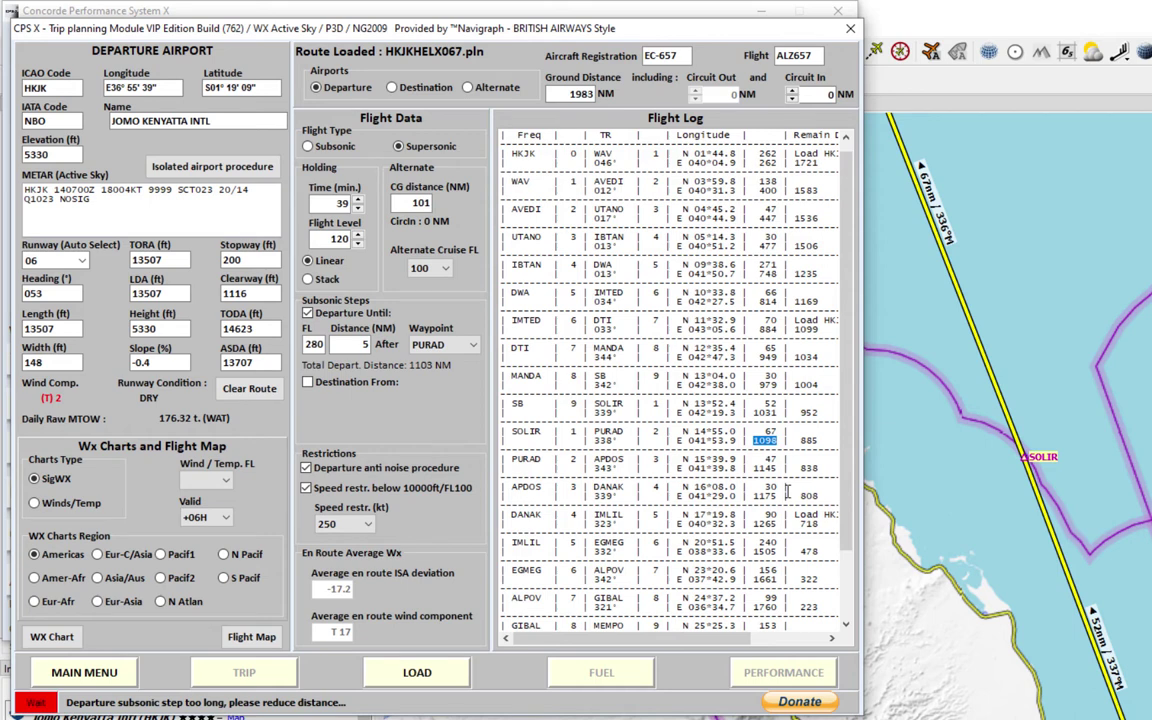
{"action": "left_click", "coordinate": [769, 442]}
Inspect the plotted route from the Red Sea back to Nairobi in Little Navmap and disable the departure subsonic step in CPS X
{"action": "left_click", "coordinate": [1063, 716]}
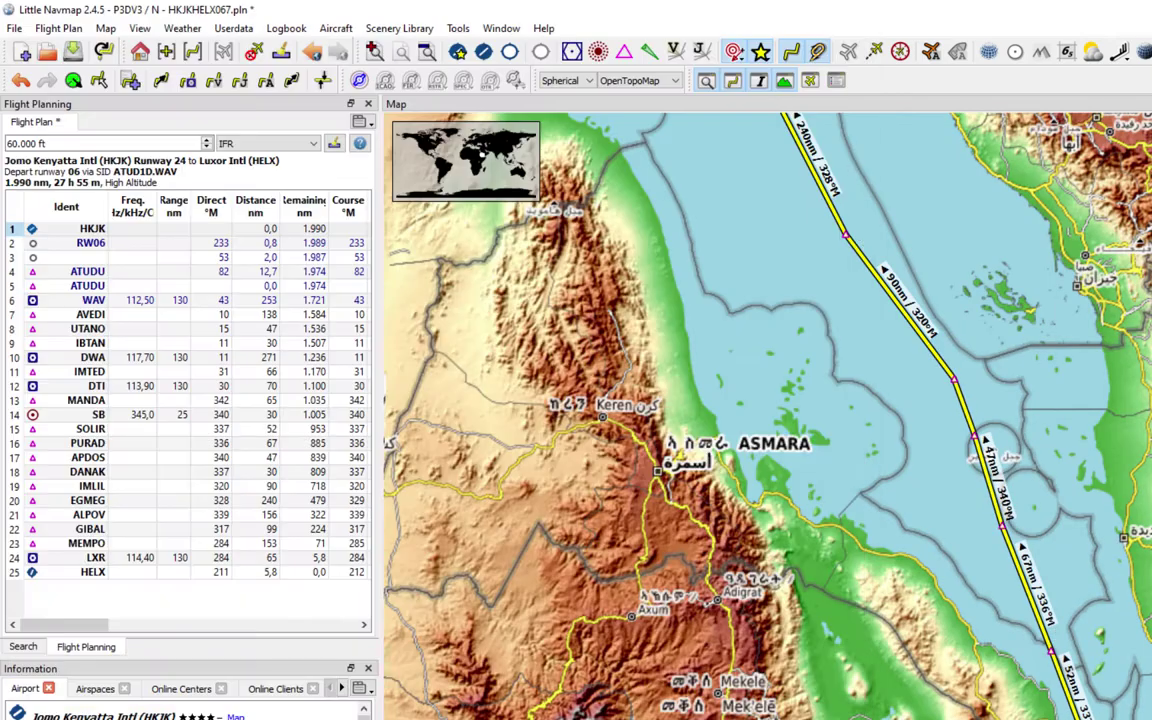
{"action": "scroll", "coordinate": [1105, 328], "scroll_direction": "up", "scroll_amount": 3}
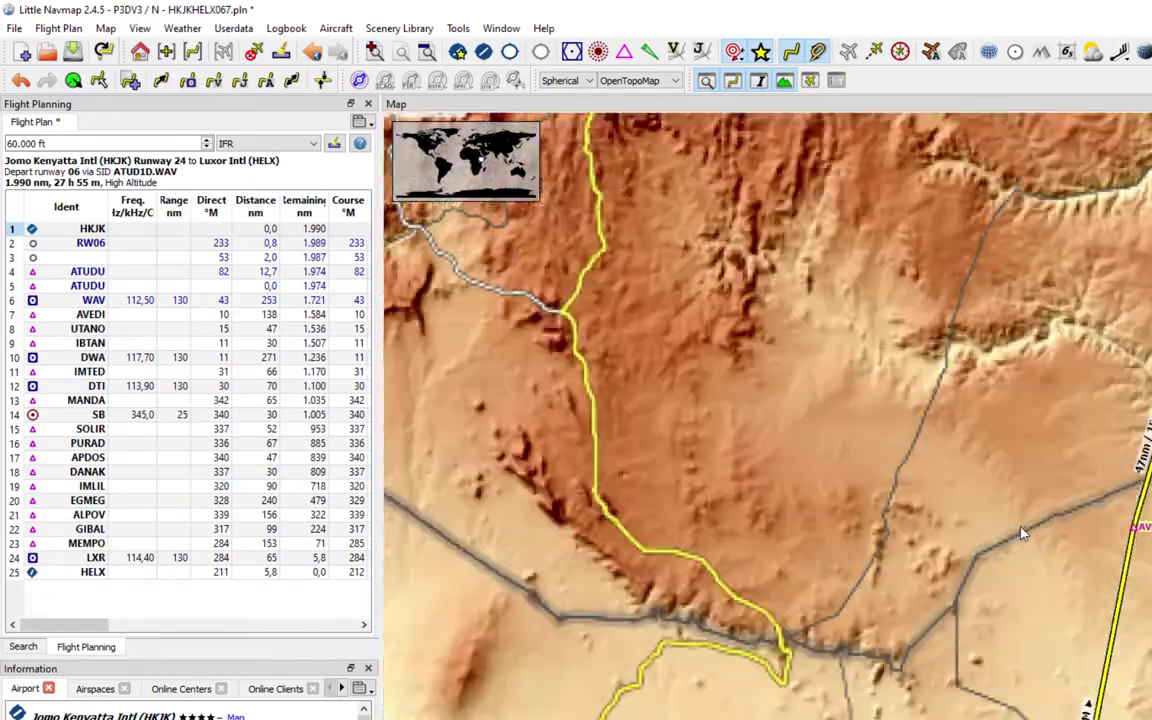
{"action": "scroll", "coordinate": [1041, 560], "scroll_direction": "down", "scroll_amount": 3}
{"action": "scroll", "coordinate": [985, 690], "scroll_direction": "up", "scroll_amount": 5}
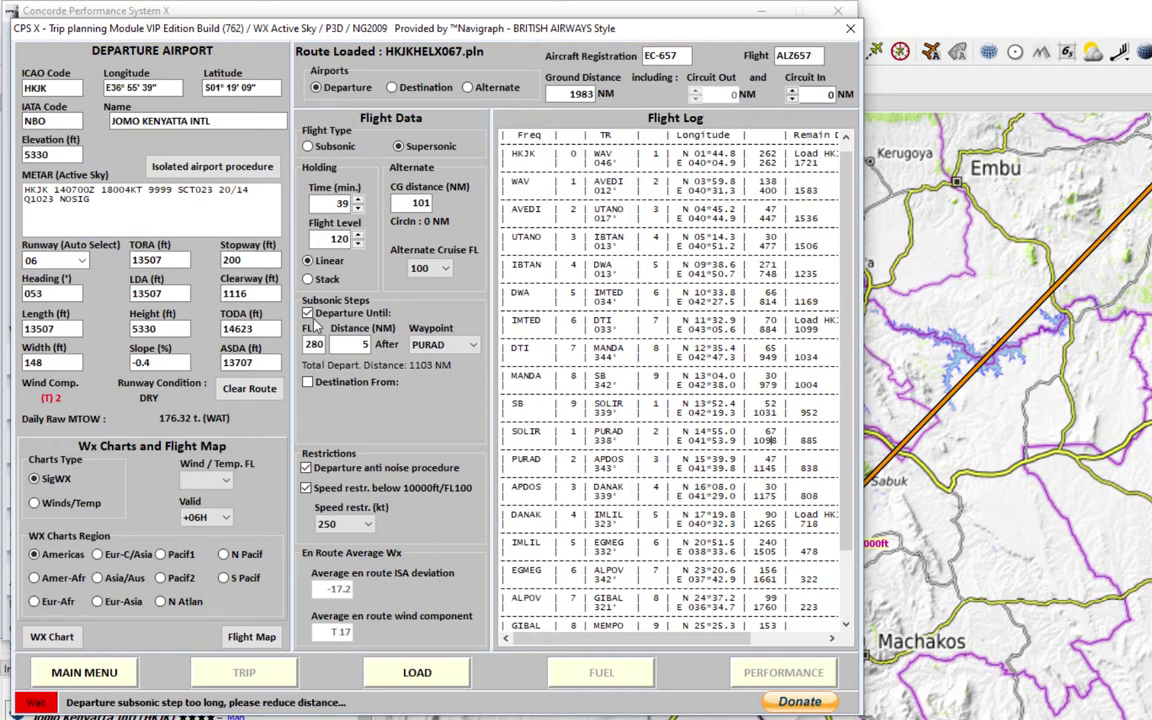
{"action": "left_click", "coordinate": [308, 313]}
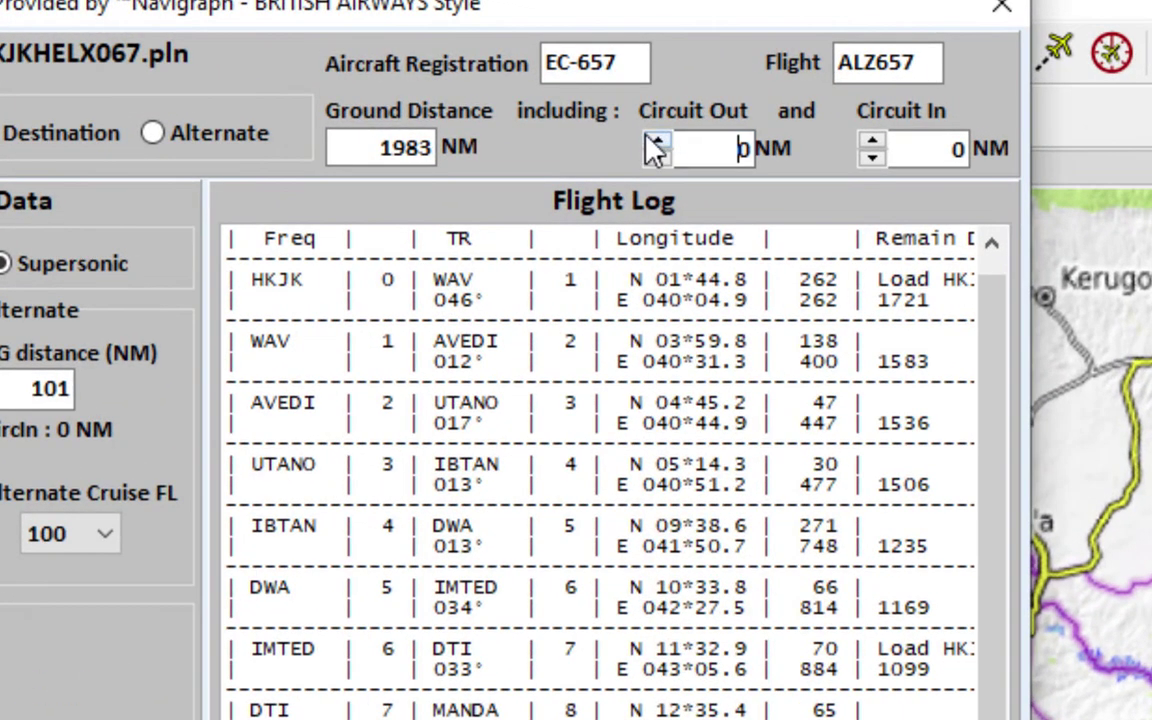
Try Circuit Out distances up to 16 NM against the ground distance, and return the value to 0 NM
{"action": "scroll", "coordinate": [715, 148], "scroll_direction": "up", "scroll_amount": 7}
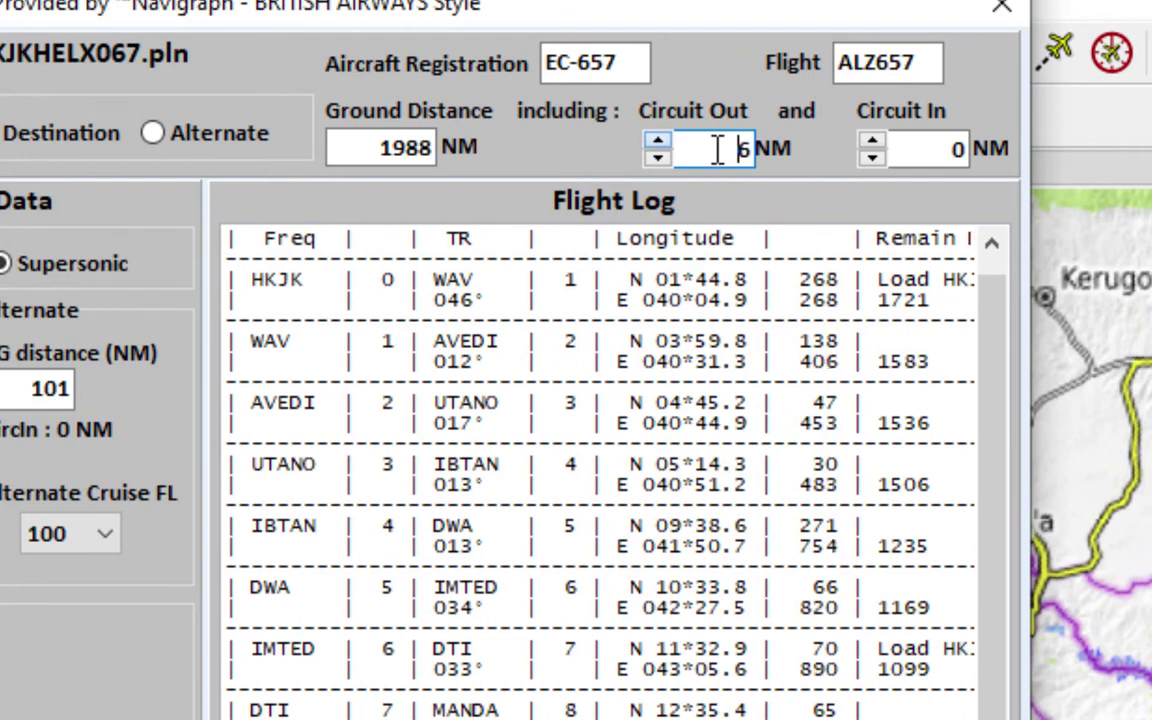
{"action": "scroll", "coordinate": [668, 150], "scroll_direction": "up", "scroll_amount": 2}
{"action": "left_click_drag", "start_coordinate": [674, 149], "coordinate": [805, 157]}
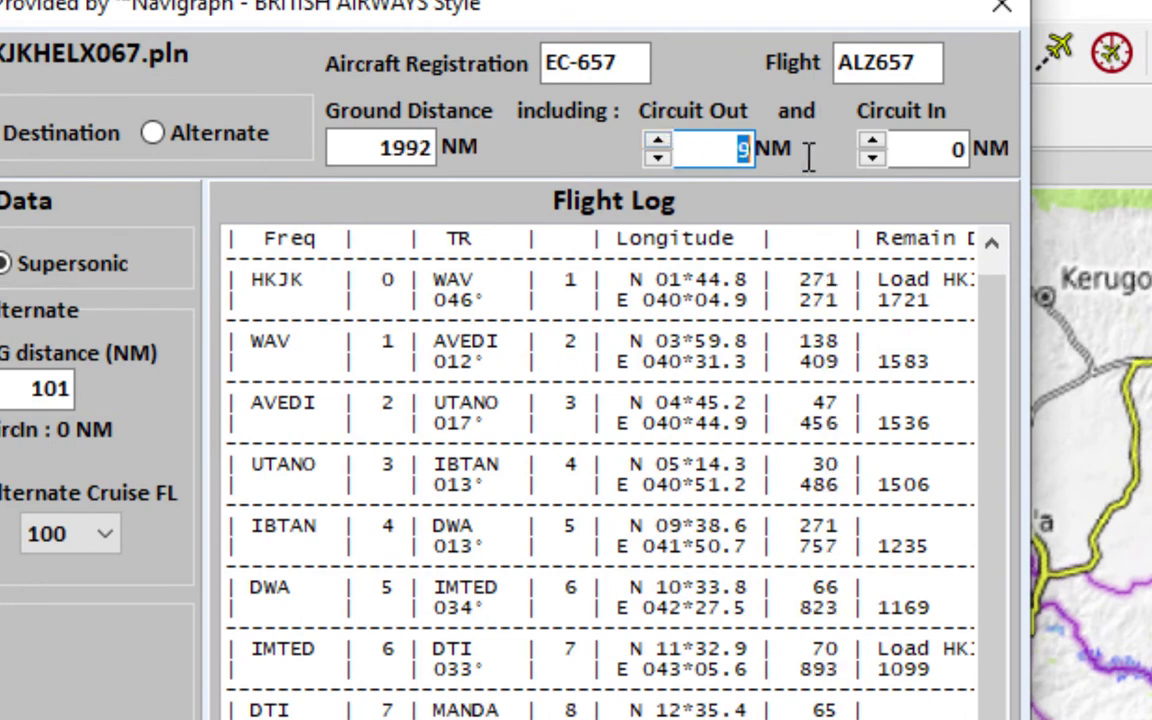
{"action": "scroll", "coordinate": [698, 149], "scroll_direction": "up", "scroll_amount": 7}
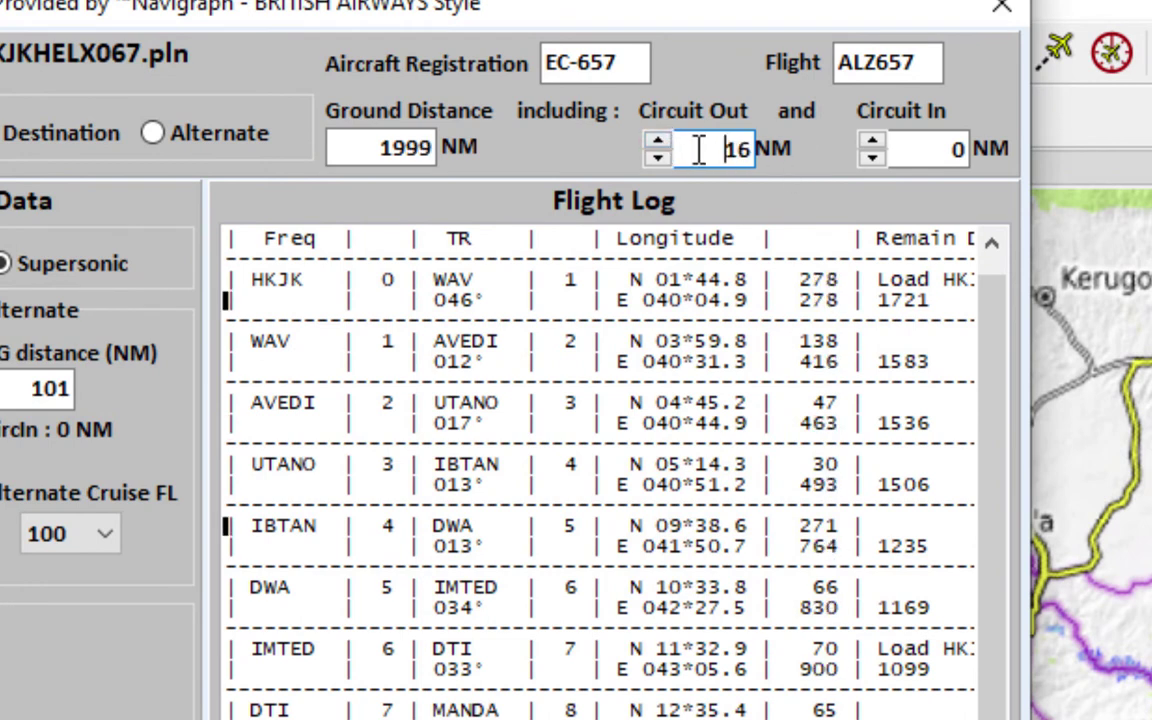
{"action": "scroll", "coordinate": [698, 149], "scroll_direction": "down", "scroll_amount": 4}
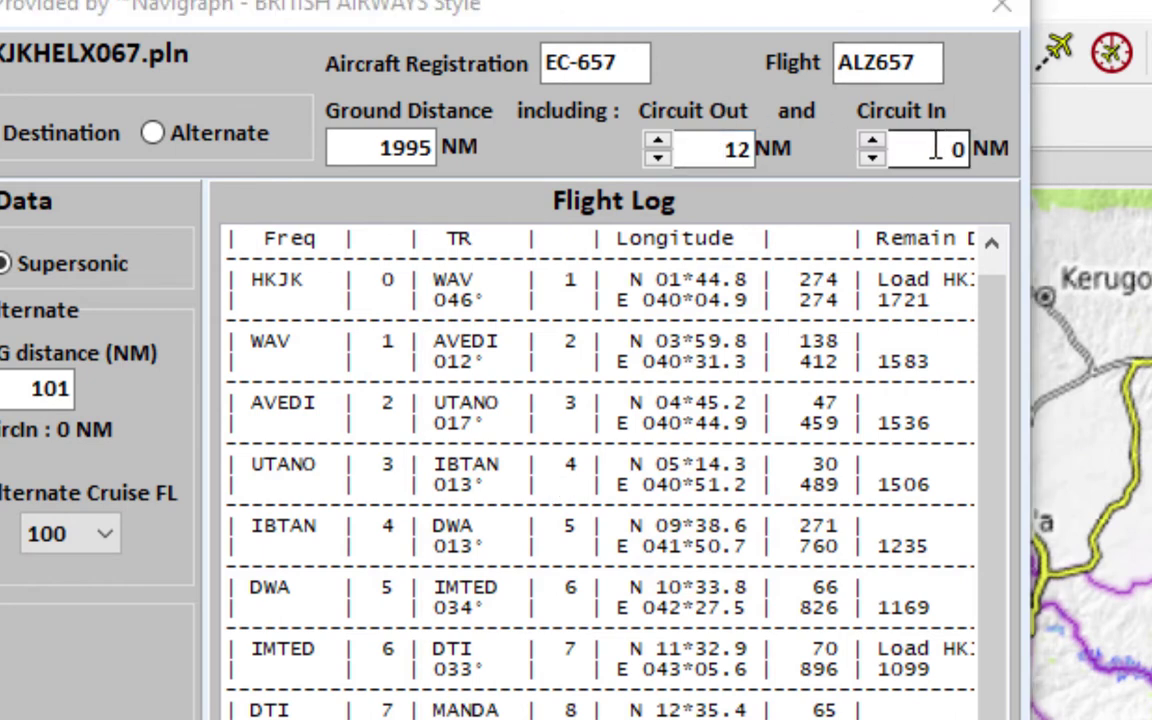
{"action": "scroll", "coordinate": [720, 150], "scroll_direction": "down", "scroll_amount": 5}
{"action": "scroll", "coordinate": [720, 150], "scroll_direction": "down", "scroll_amount": 7}
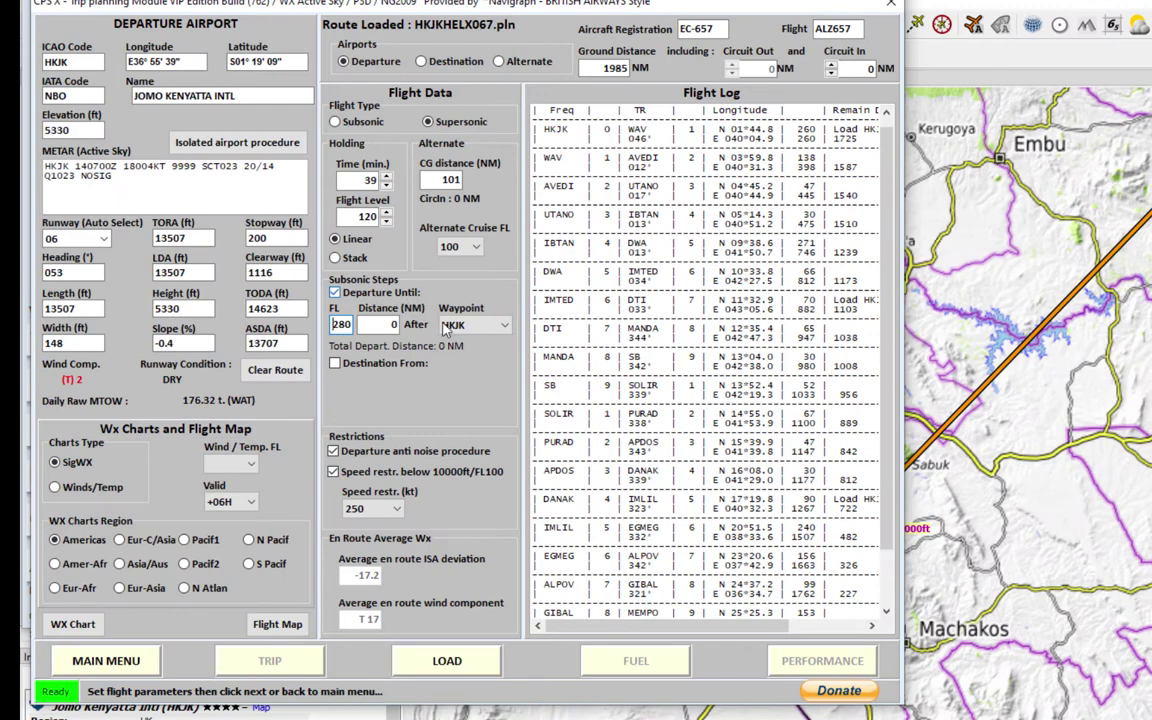
Measure the great-circle distance in Little Navmap from the route's Egyptian coast crossing to LXR, then discard it and view the leg towards GIBAL
{"action": "left_click", "coordinate": [452, 325]}
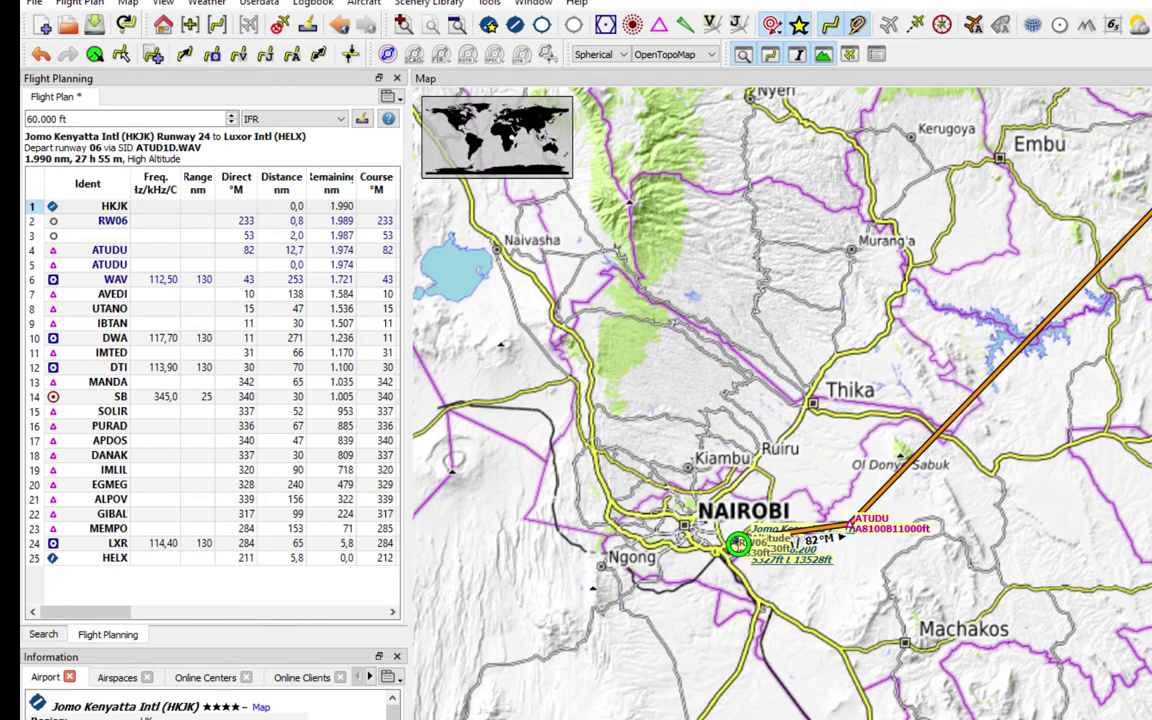
{"action": "key", "text": "alt+Tab"}
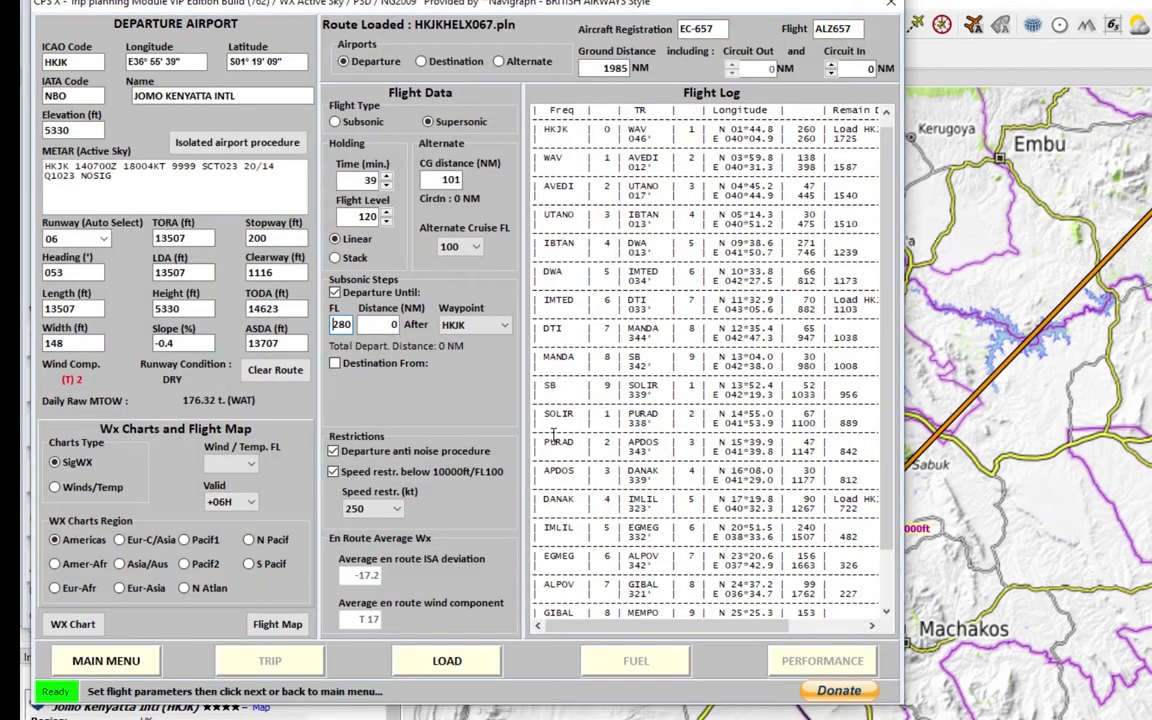
{"action": "scroll", "coordinate": [1047, 458], "scroll_direction": "down", "scroll_amount": 5}
{"action": "left_click", "coordinate": [1047, 458]}
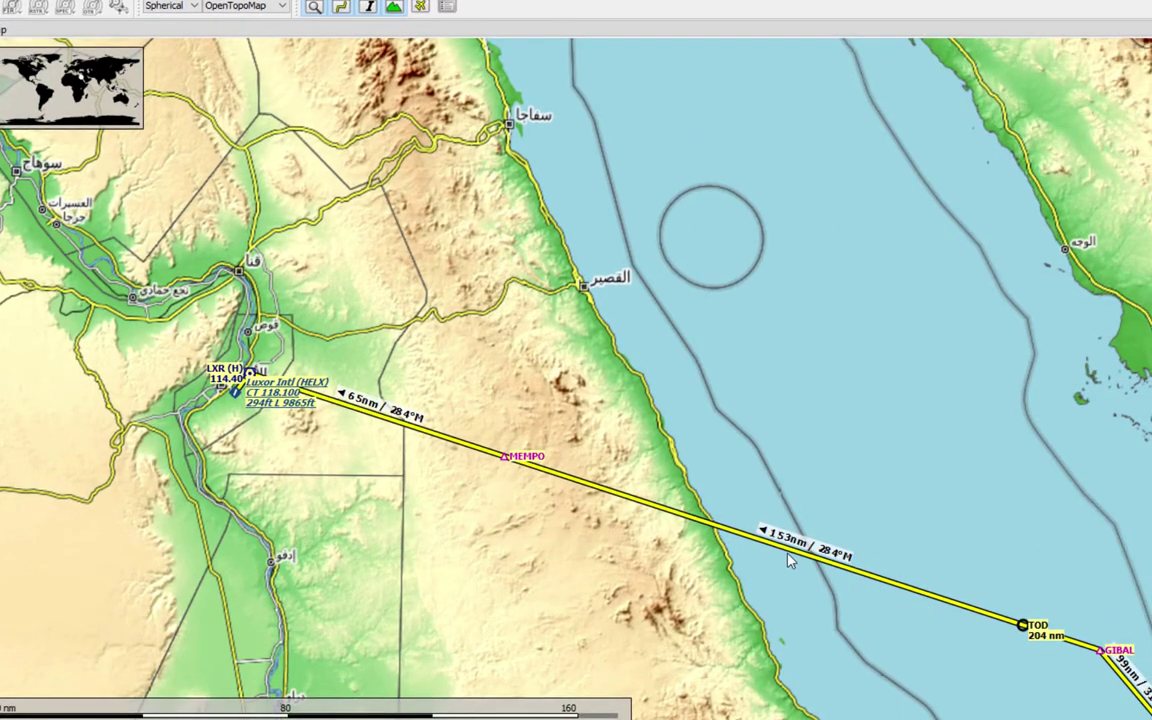
{"action": "right_click", "coordinate": [716, 525]}
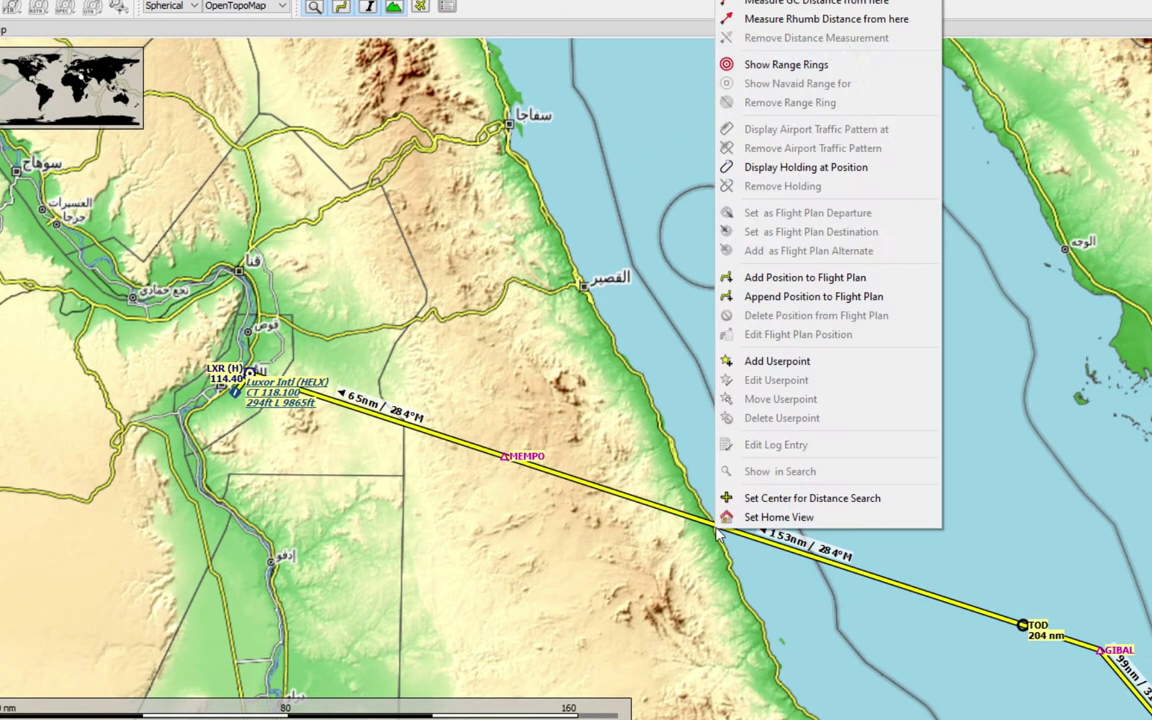
{"action": "left_click", "coordinate": [760, 4]}
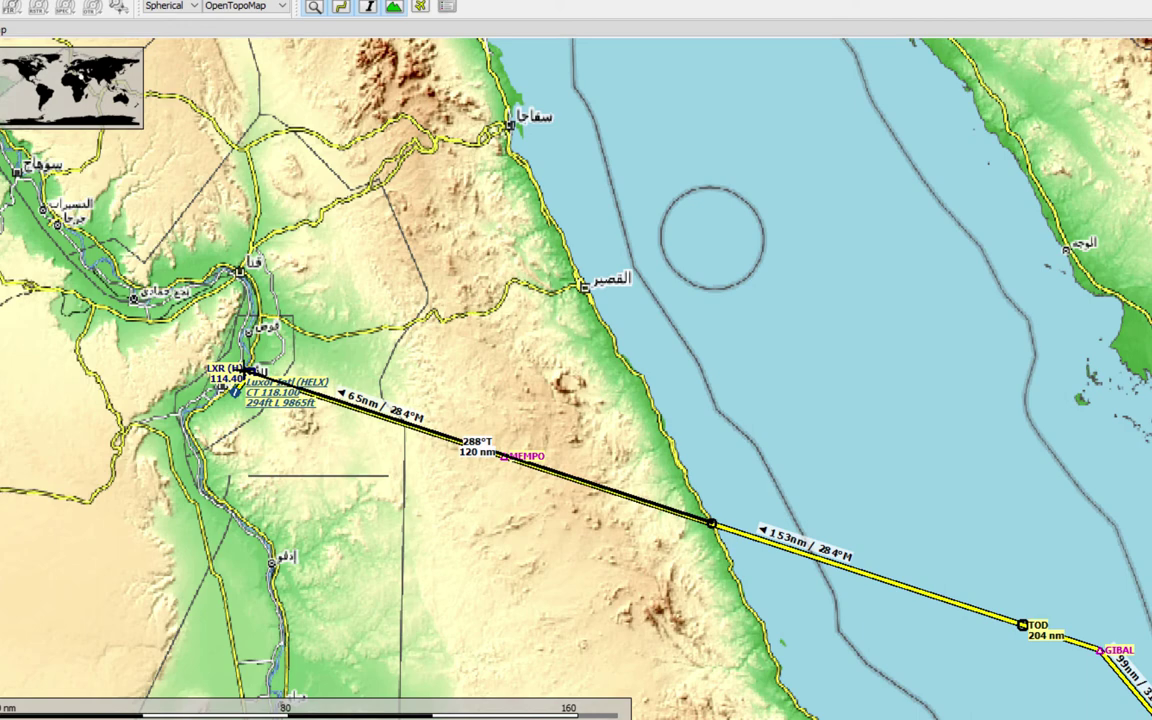
{"action": "key", "text": "Escape"}
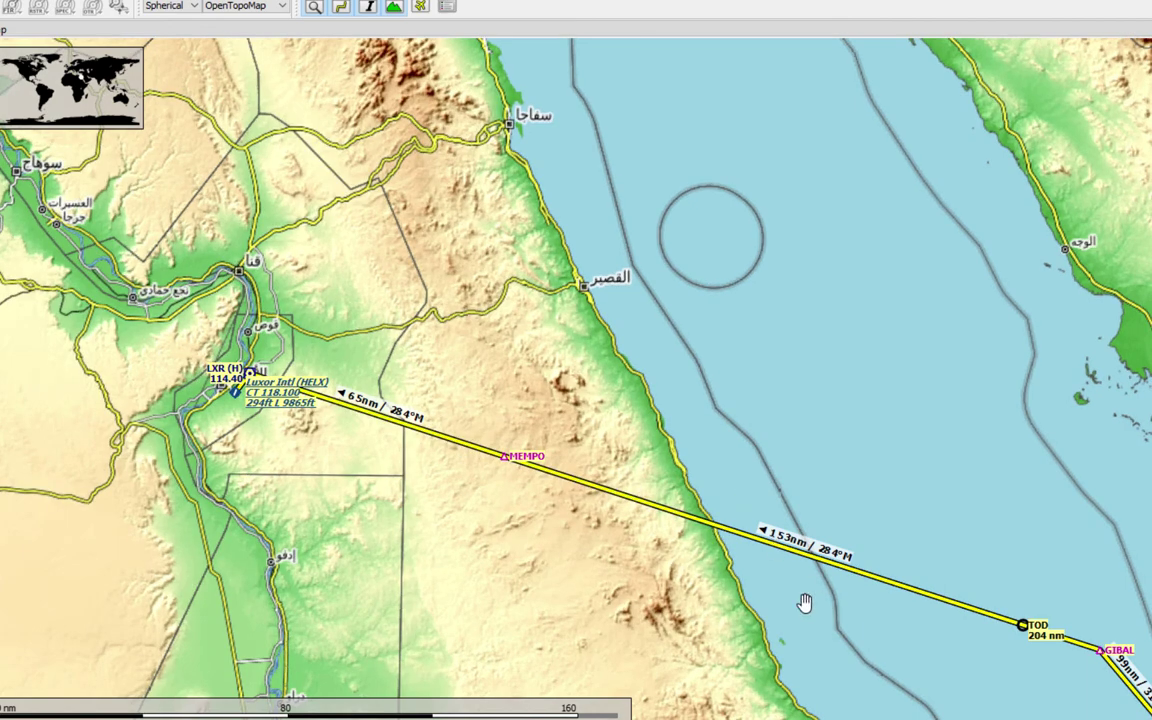
{"action": "left_click_drag", "start_coordinate": [805, 607], "coordinate": [615, 520]}
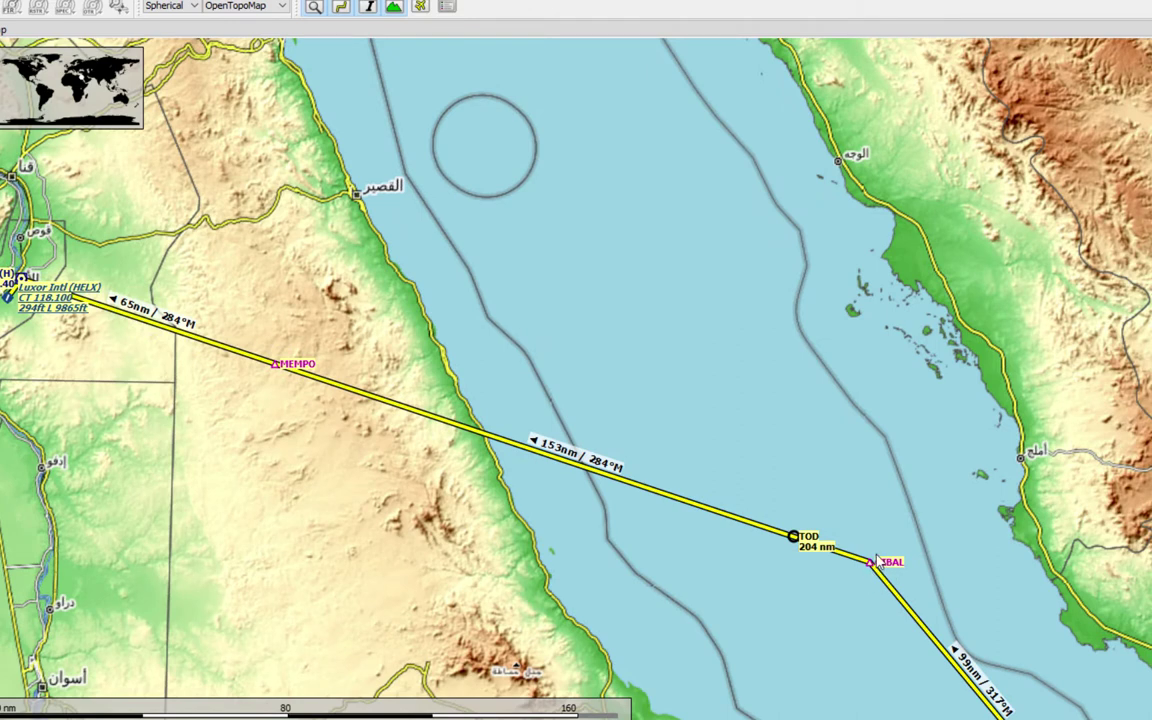
Measure the distance from the route's Egyptian coast crossing to an offshore point and from there back to LXR, discarding both measurements
{"action": "mouse_move", "coordinate": [877, 564]}
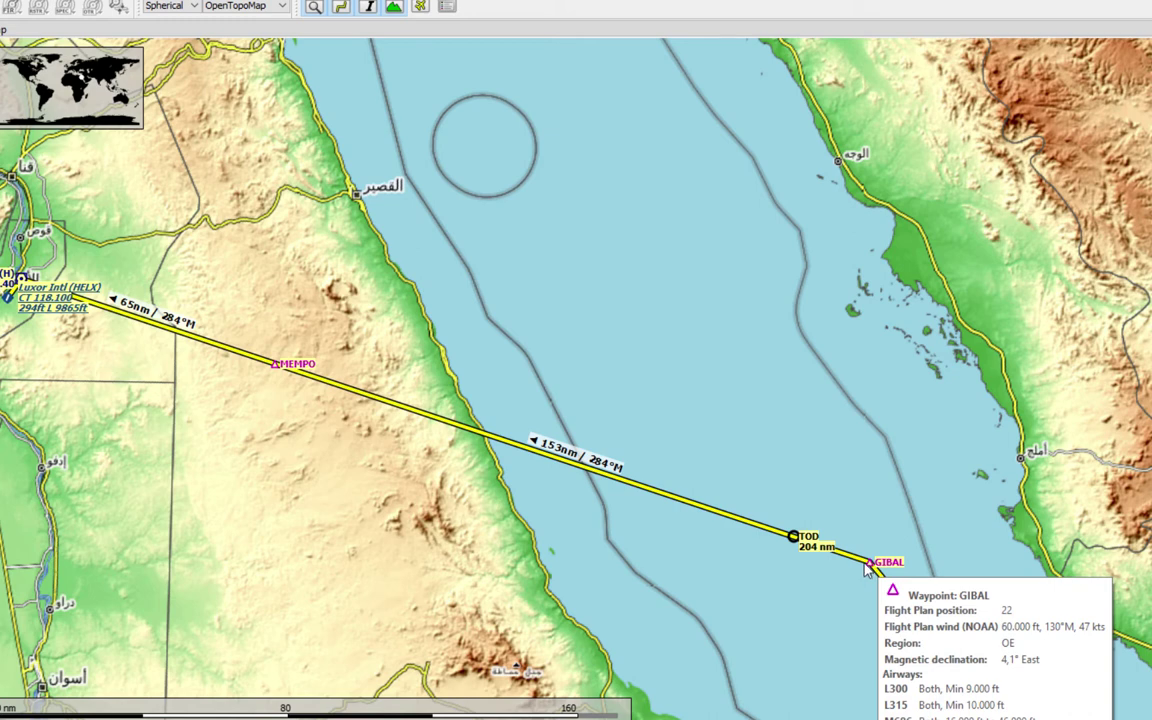
{"action": "right_click", "coordinate": [487, 395]}
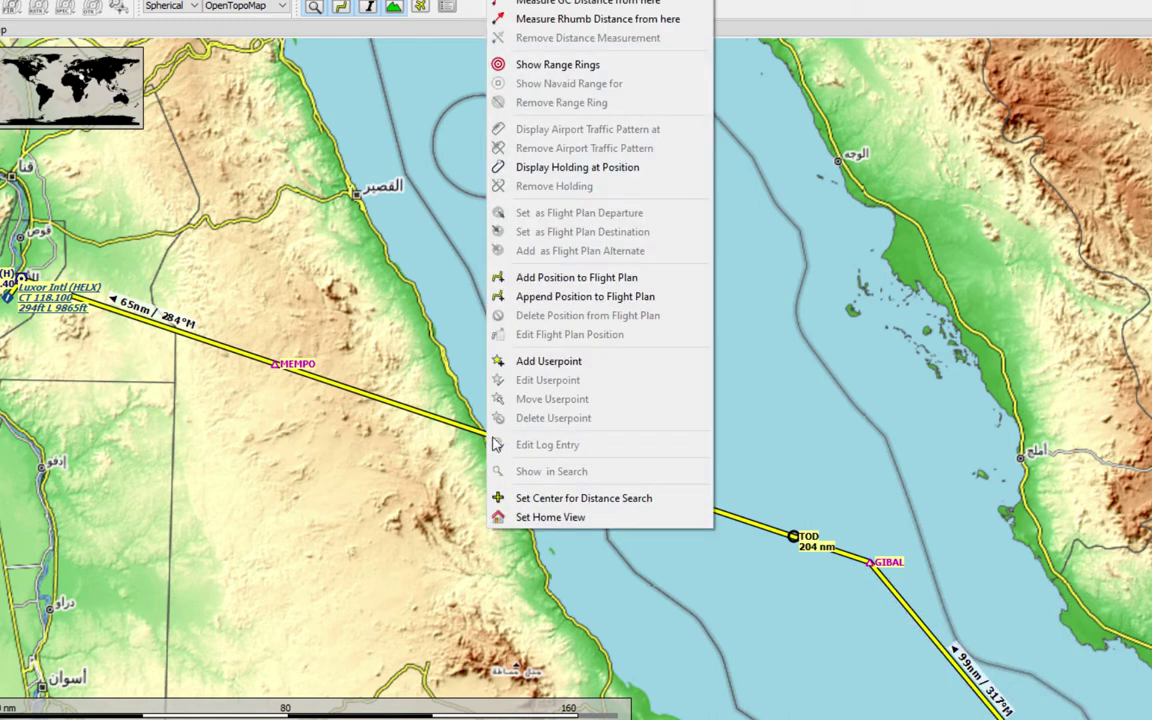
{"action": "left_click", "coordinate": [557, 21]}
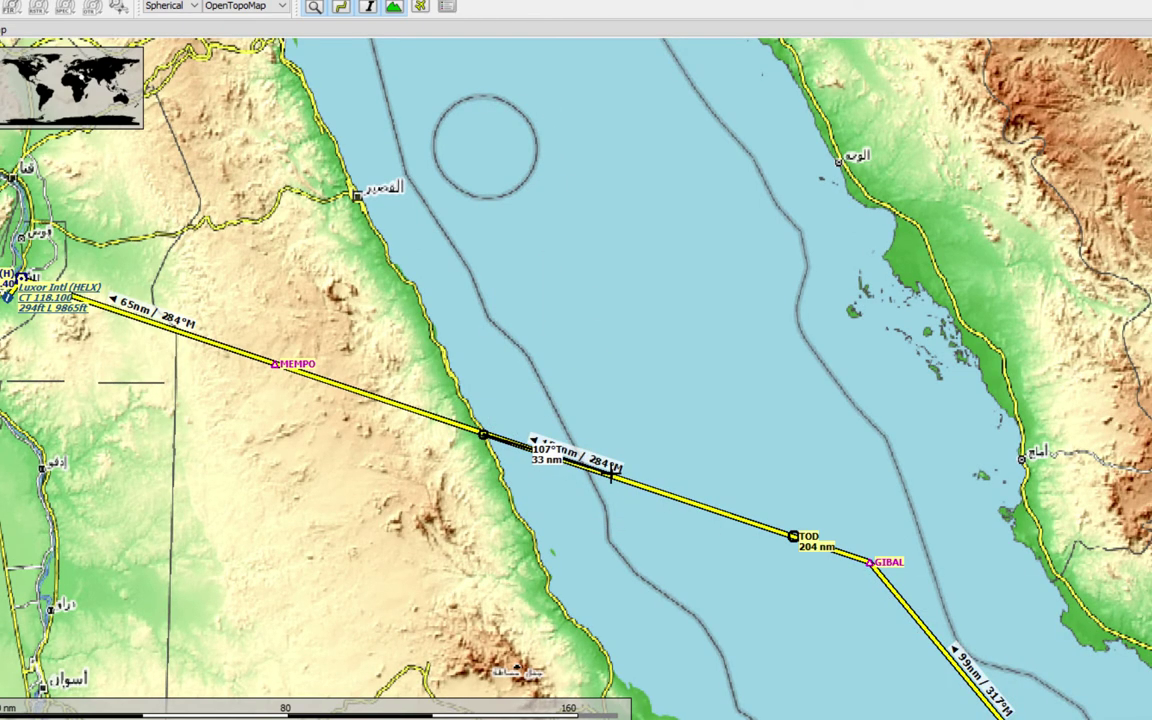
{"action": "key", "text": "Escape"}
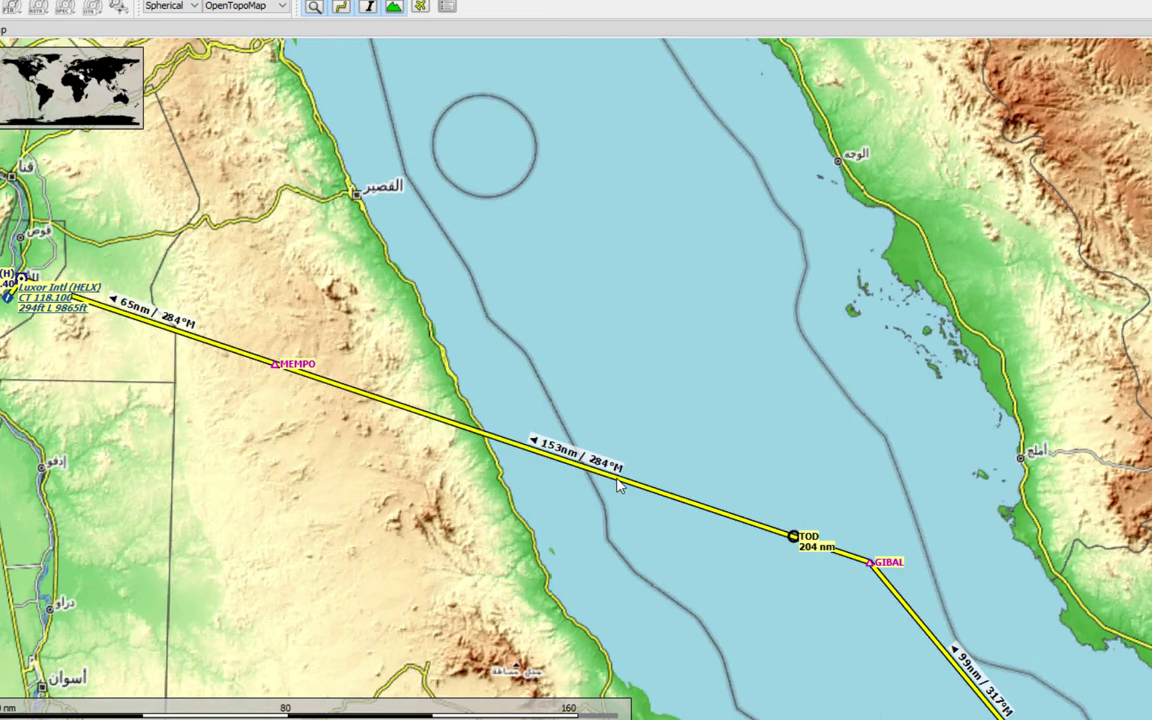
{"action": "right_click", "coordinate": [620, 528]}
{"action": "left_click", "coordinate": [700, 3]}
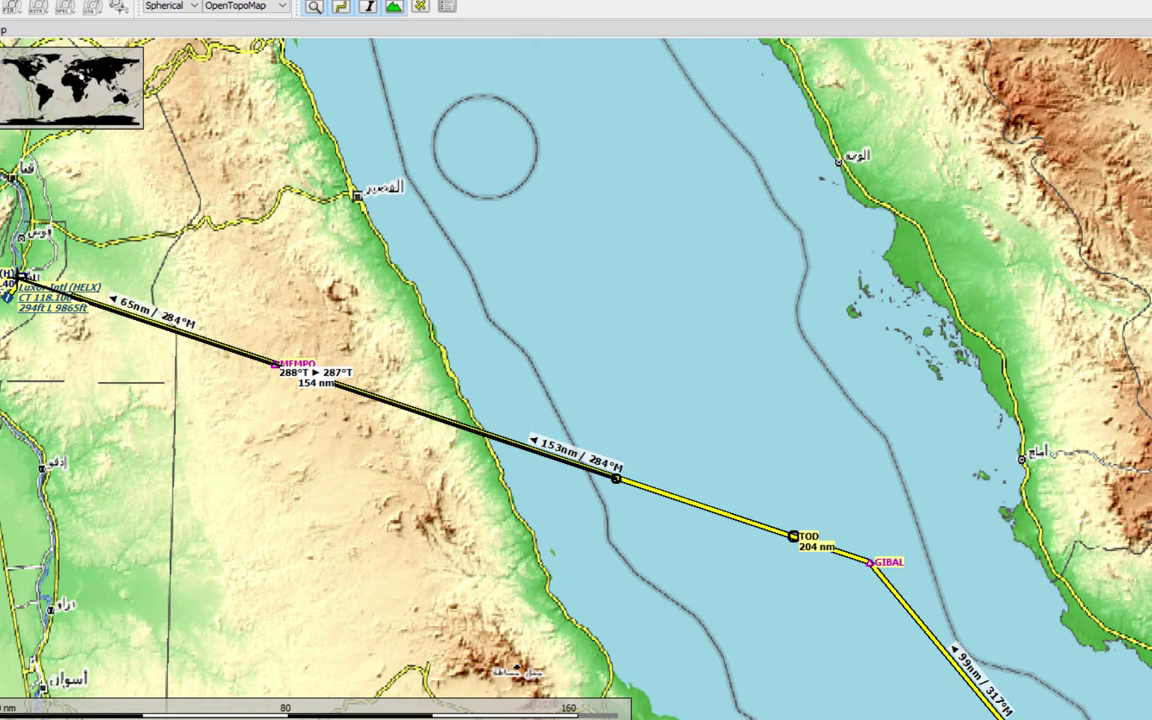
{"action": "key", "text": "Escape"}
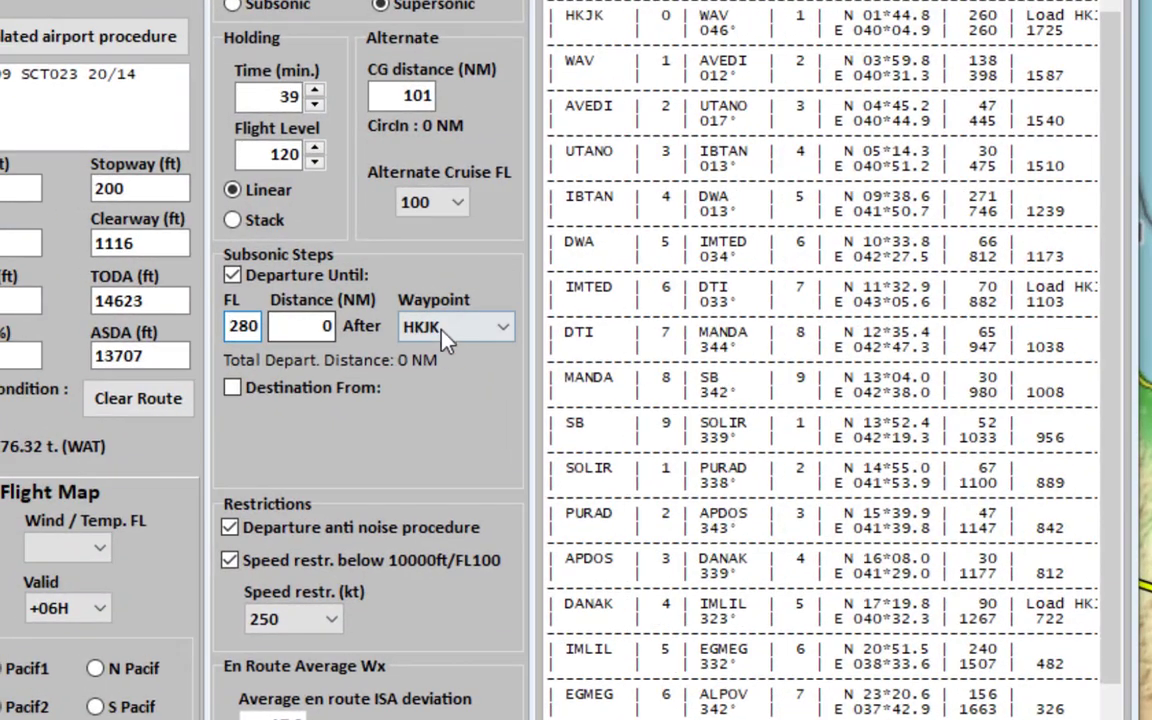
Switch to CPS X, keep HKJK as the departure subsonic waypoint, and enable the destination subsonic step at FL340, 0 NM before LXR
{"action": "left_click", "coordinate": [443, 336]}
{"action": "scroll", "coordinate": [440, 400], "scroll_direction": "down", "scroll_amount": 1}
{"action": "left_click", "coordinate": [452, 302]}
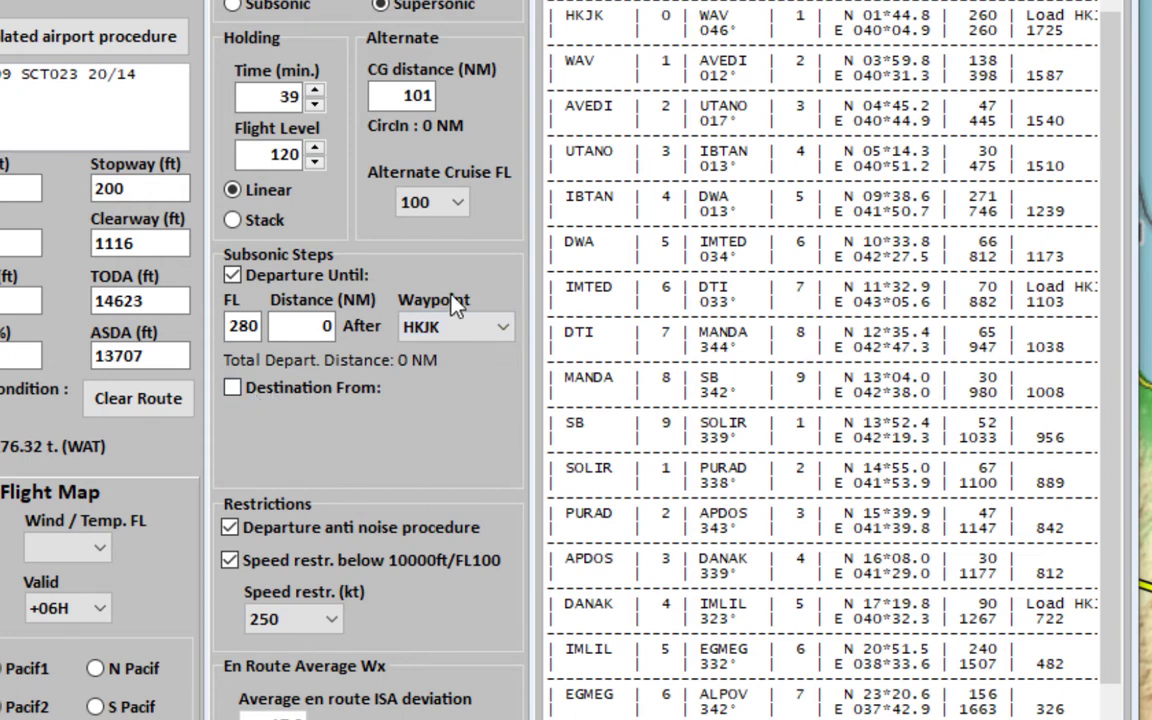
{"action": "left_click", "coordinate": [233, 387]}
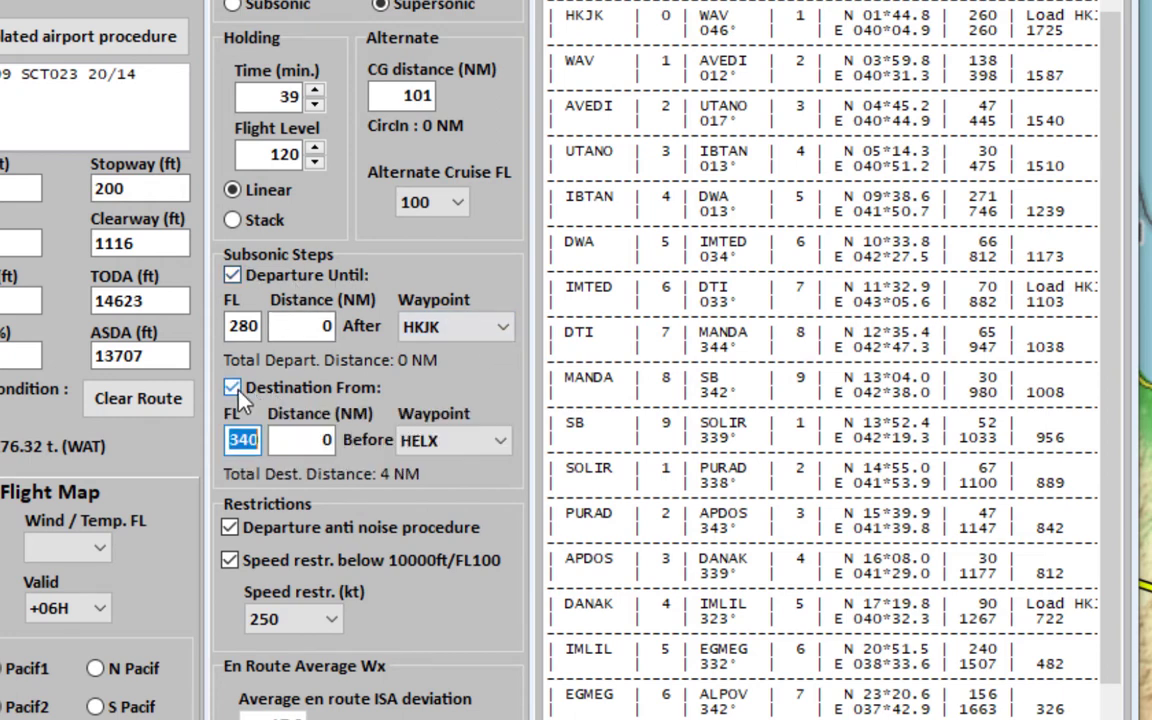
{"action": "left_click", "coordinate": [470, 441]}
{"action": "left_click", "coordinate": [456, 593]}
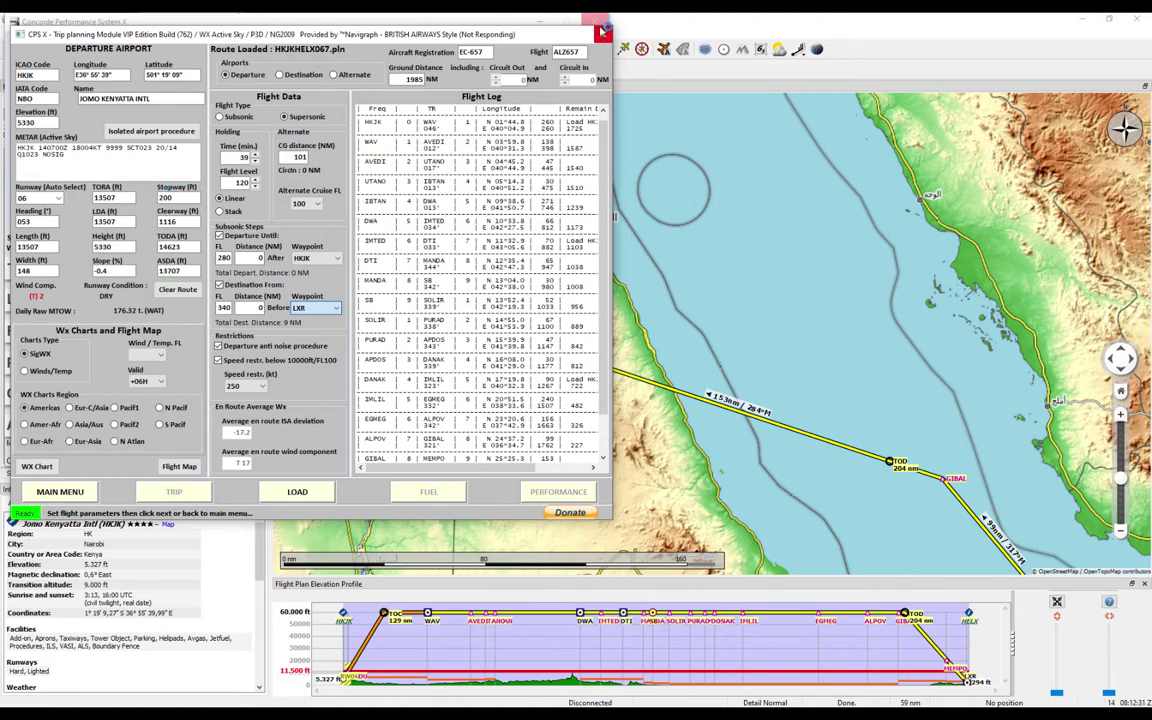
Close the unresponsive CPS X, relaunch it, and open the Trip Planning Module
{"action": "left_click", "coordinate": [600, 33]}
{"action": "left_click", "coordinate": [287, 292]}
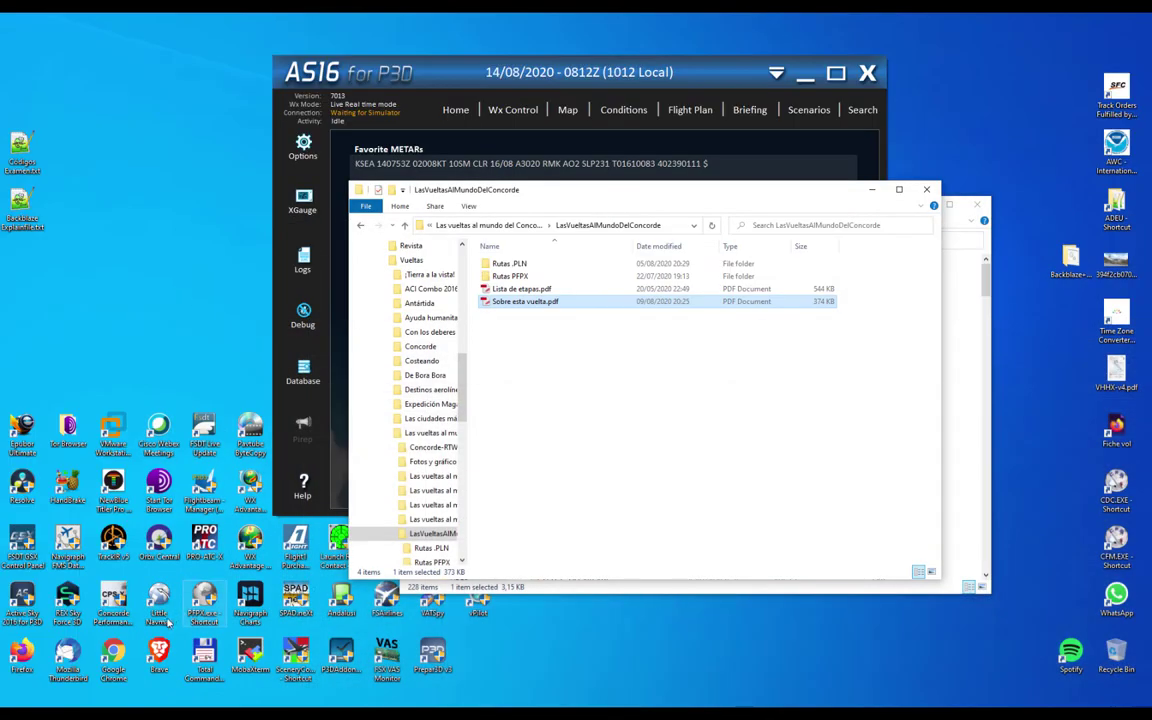
{"action": "left_click", "coordinate": [113, 598]}
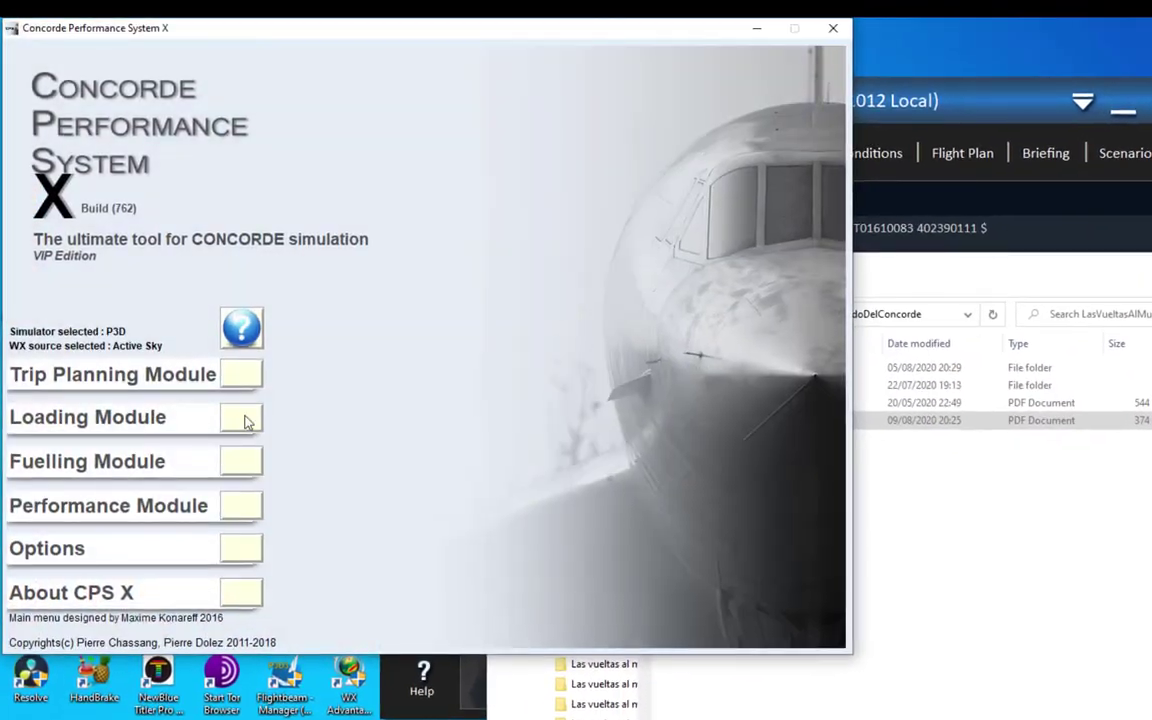
{"action": "left_click", "coordinate": [195, 299]}
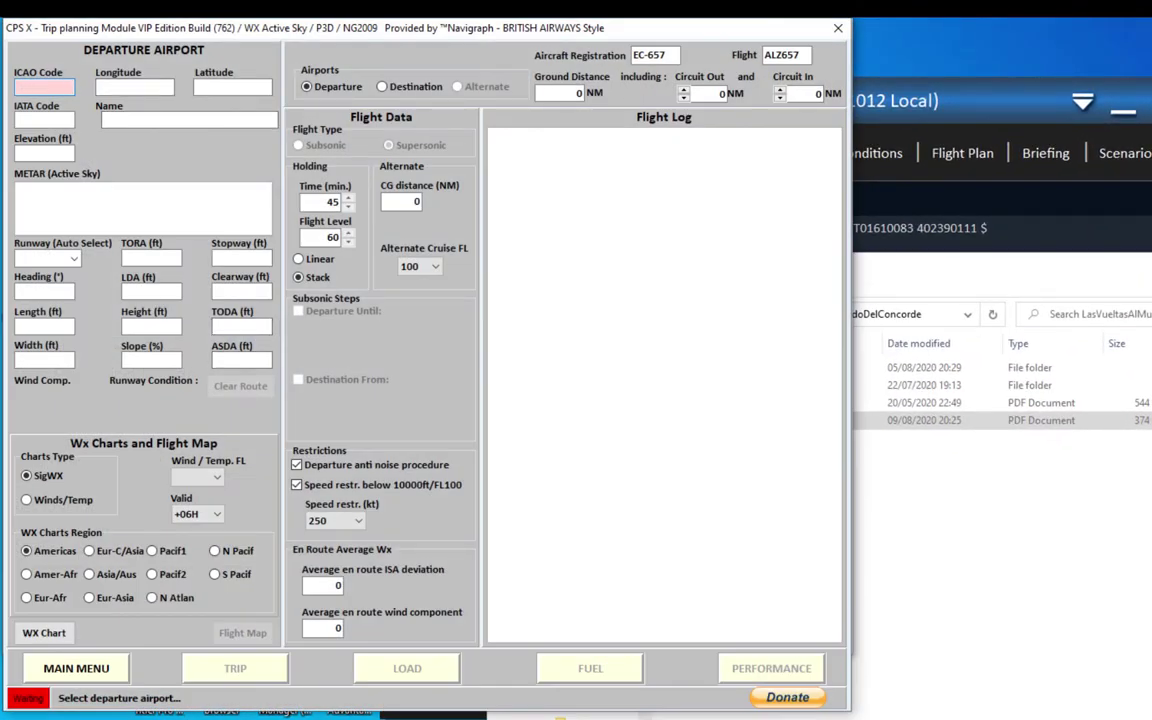
Load route KIABKSFO01.pln with KIAB as departure and choose KNUQ from the nearest alternates
{"action": "type", "text": "KIAB"}
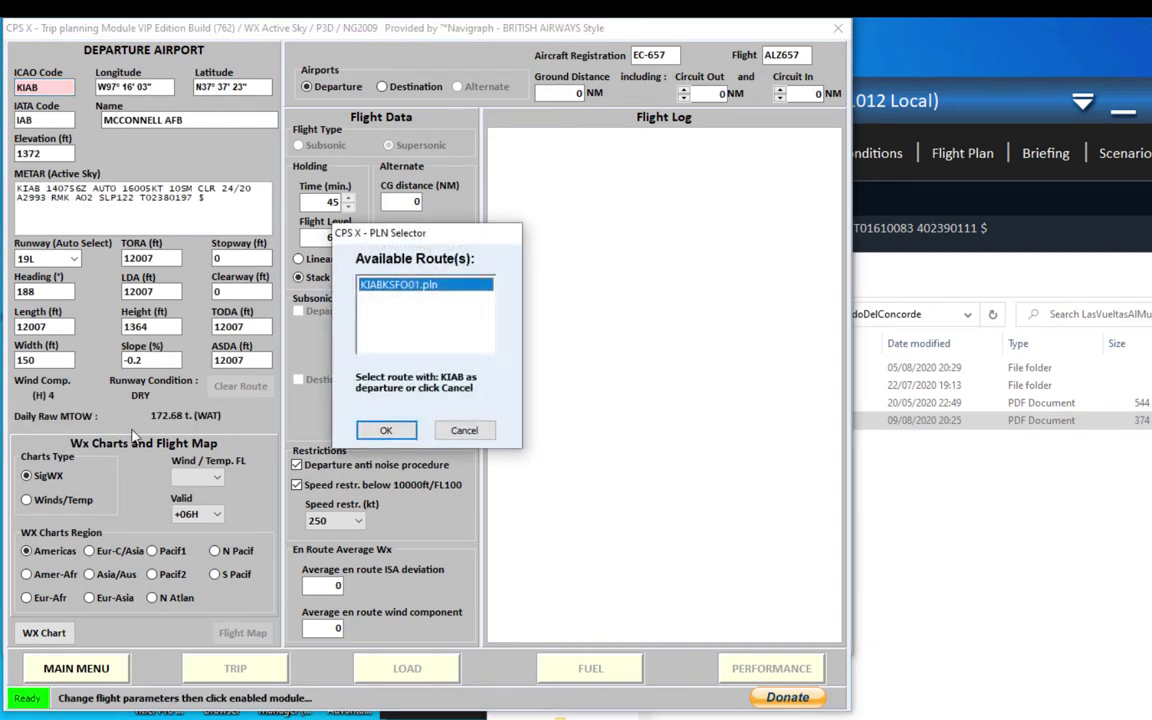
{"action": "left_click", "coordinate": [385, 430]}
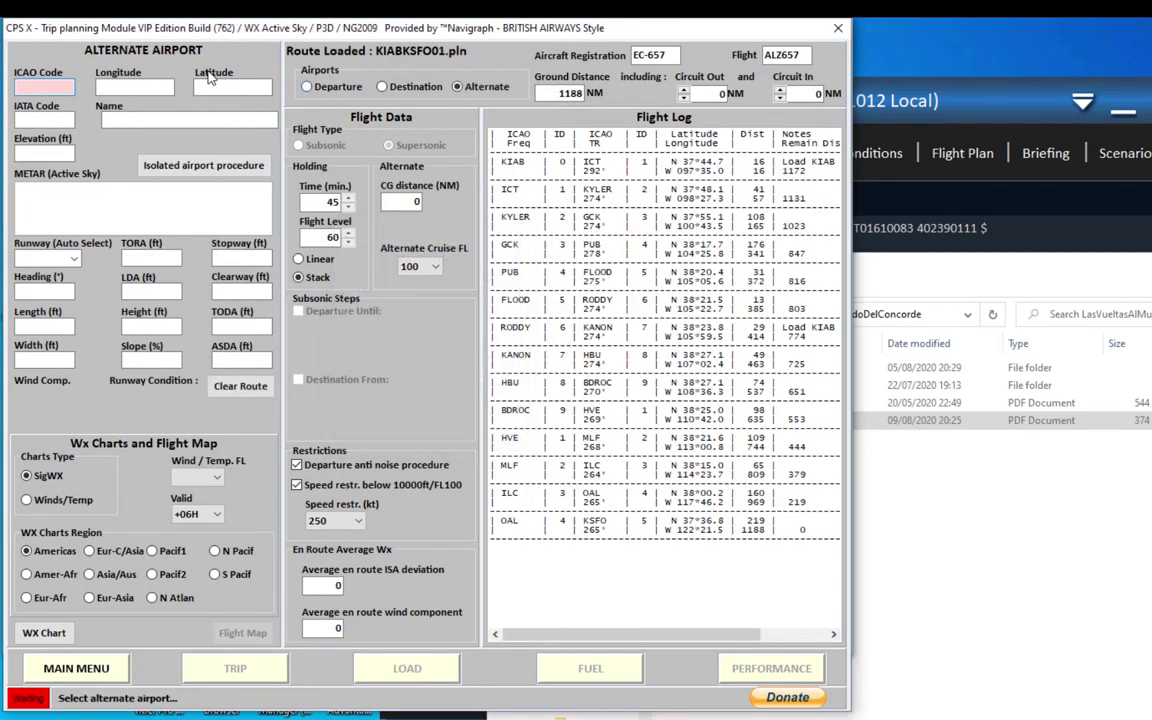
{"action": "left_click", "coordinate": [50, 84]}
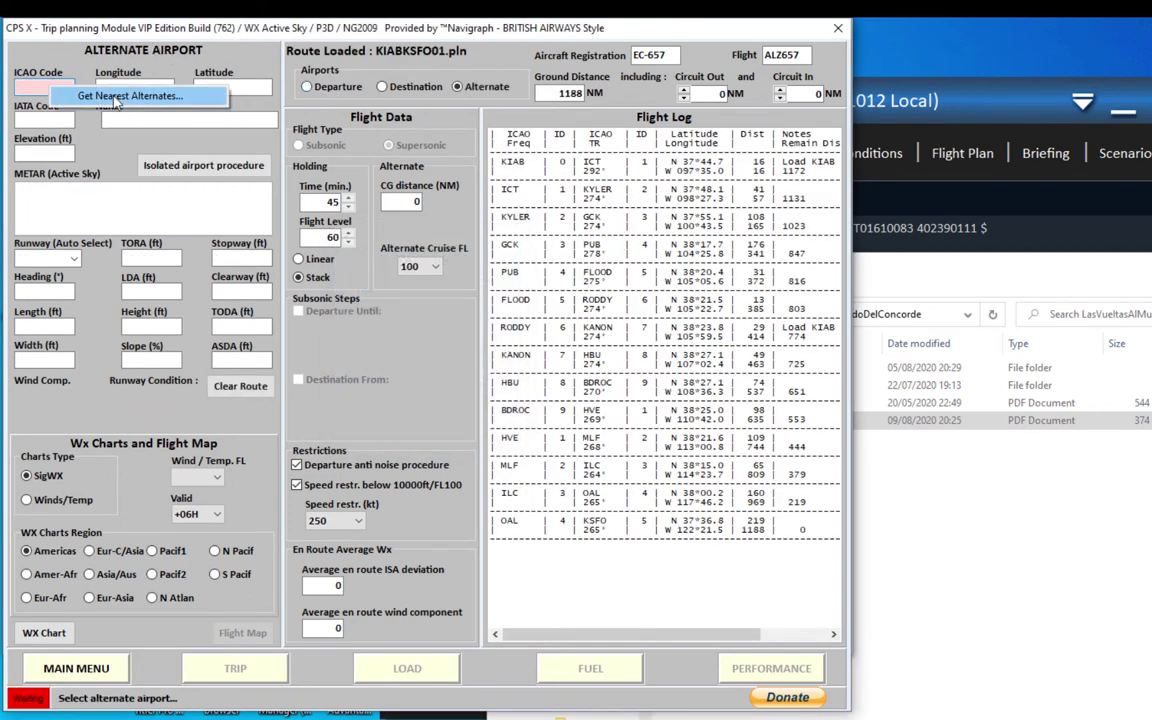
{"action": "key", "text": "Return"}
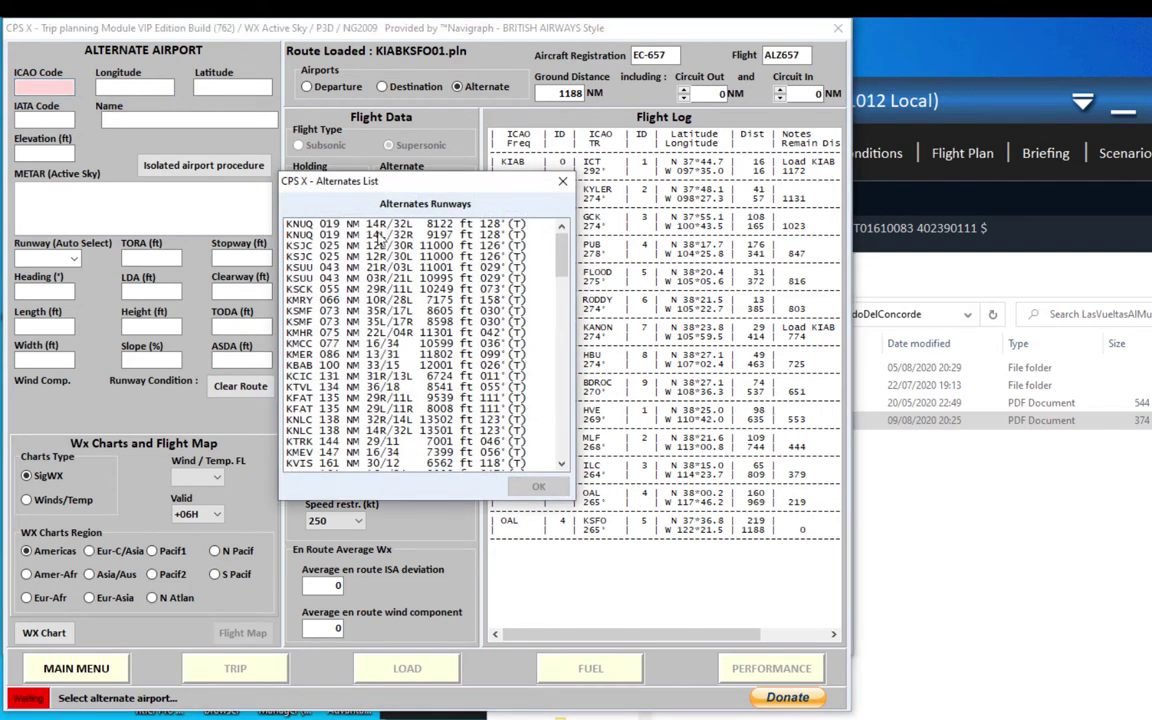
{"action": "left_click", "coordinate": [292, 224]}
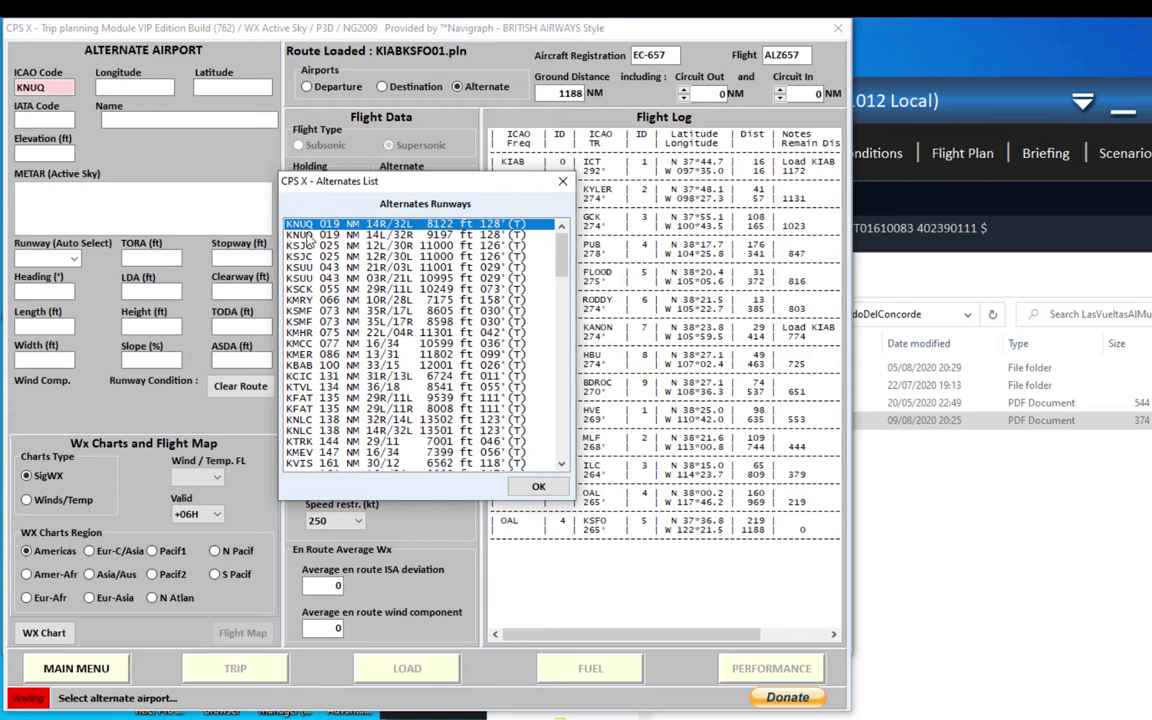
{"action": "left_click", "coordinate": [300, 234]}
{"action": "left_click", "coordinate": [300, 224]}
{"action": "left_click", "coordinate": [538, 486]}
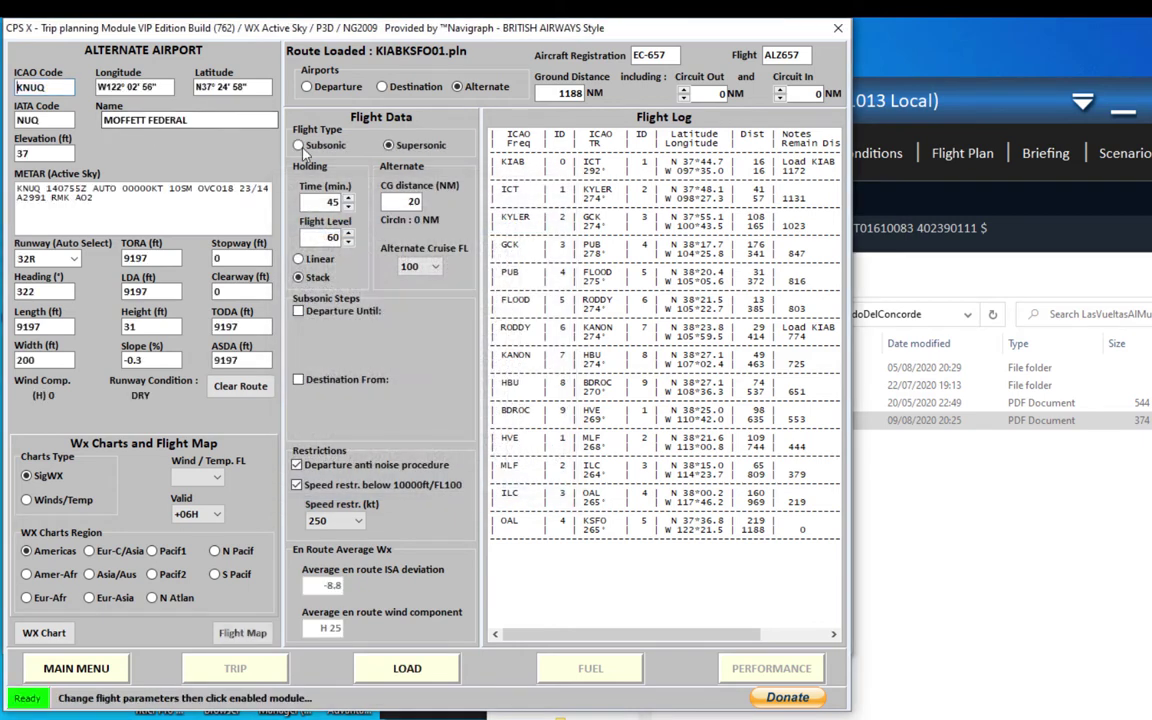
Clear the current route and load HKJKHELX067.pln with HKJK as the departure airport
{"action": "left_click", "coordinate": [251, 393]}
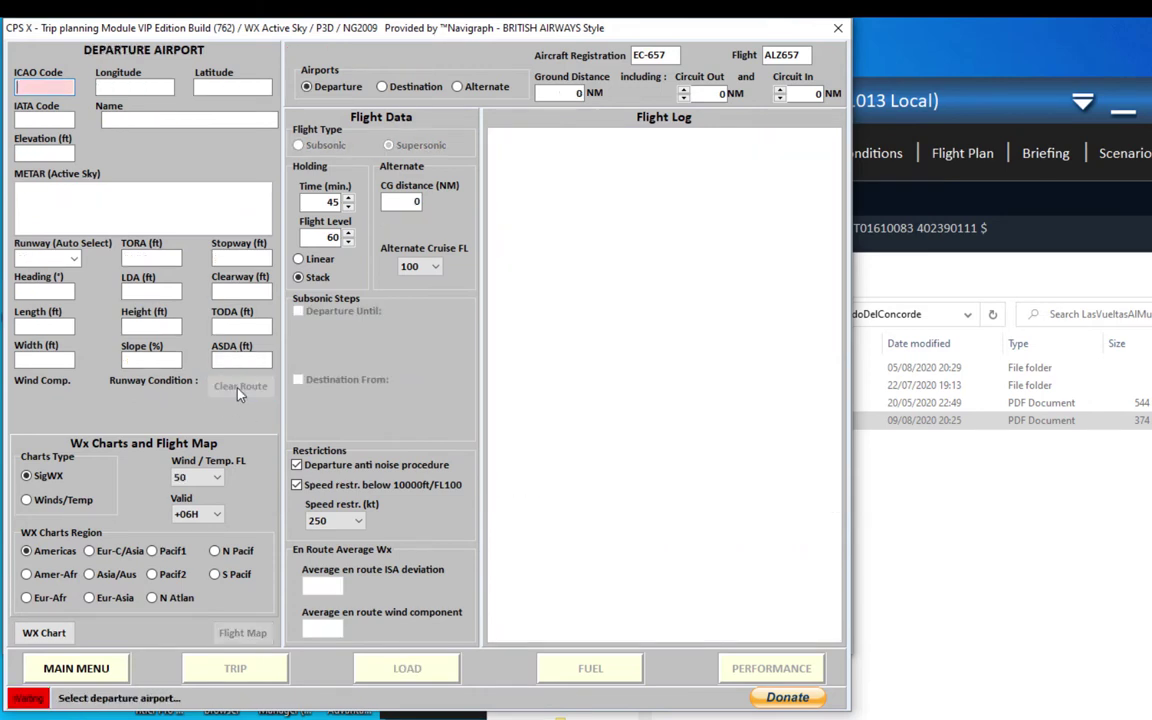
{"action": "left_click", "coordinate": [39, 88]}
{"action": "type", "text": "HKJK"}
{"action": "left_click", "coordinate": [403, 298]}
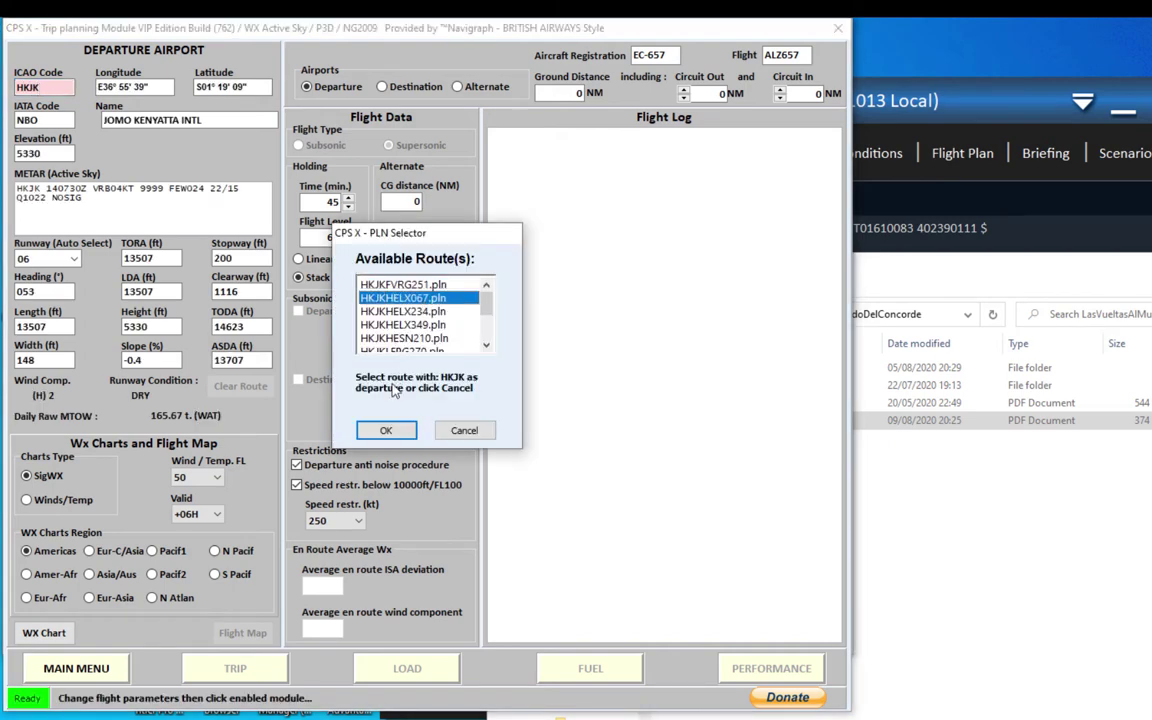
{"action": "left_click", "coordinate": [385, 430]}
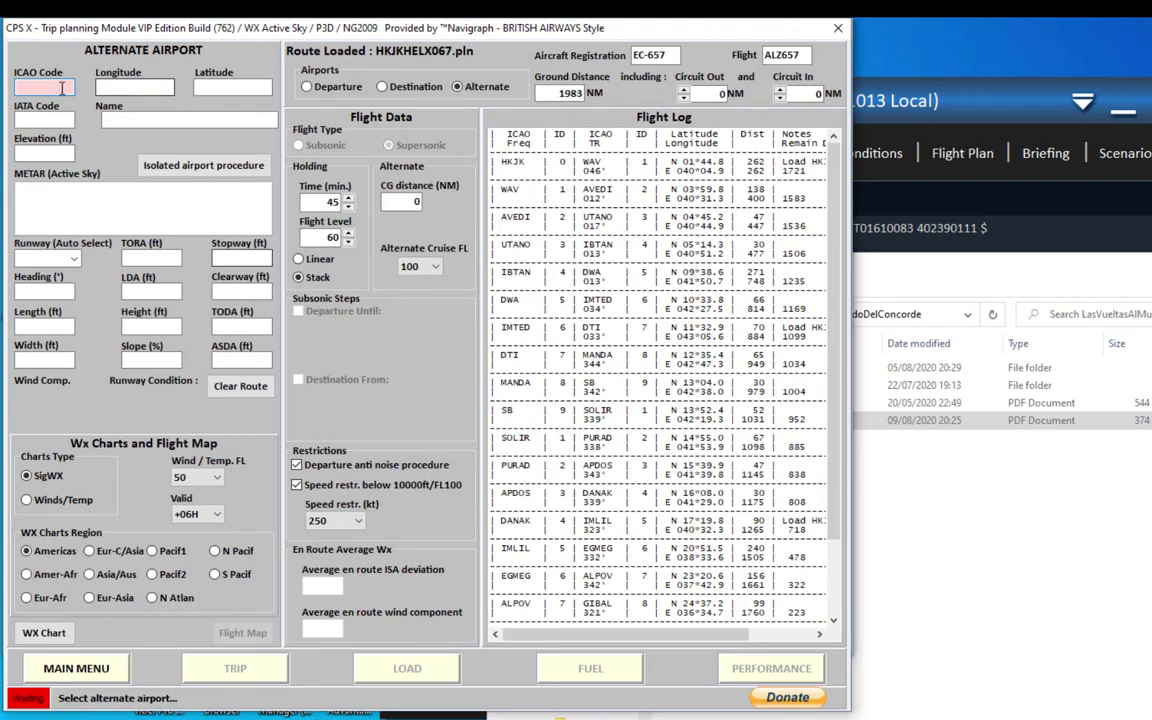
Choose HEMA from the nearest alternates as the alternate airport
{"action": "right_click", "coordinate": [62, 88]}
{"action": "left_click", "coordinate": [100, 100]}
{"action": "left_click", "coordinate": [420, 234]}
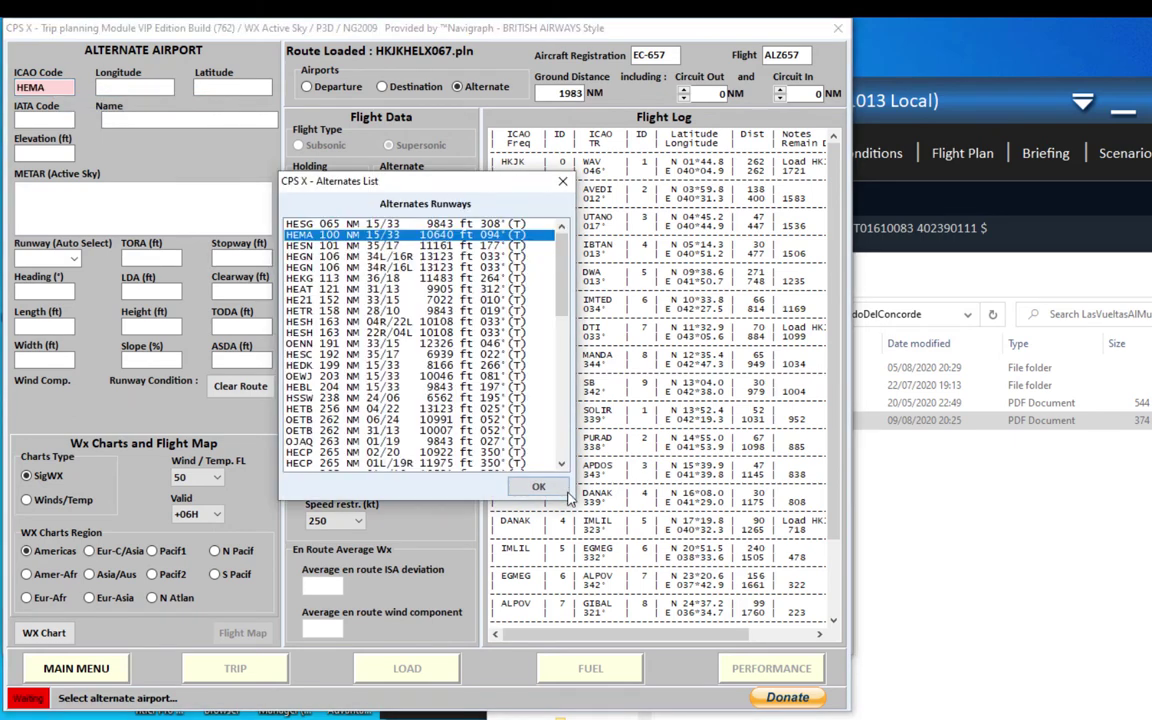
{"action": "left_click", "coordinate": [539, 487]}
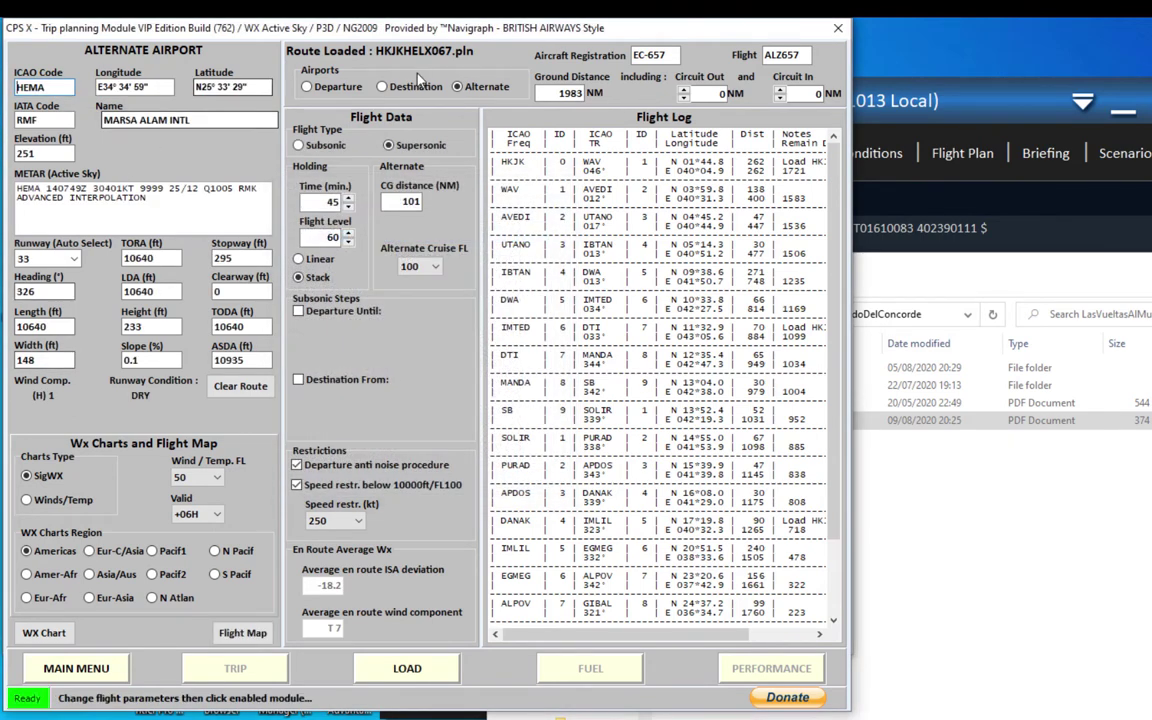
Show the departure airport data, try runway 24 for HKJK, and return the selection to runway 06
{"action": "left_click", "coordinate": [307, 86]}
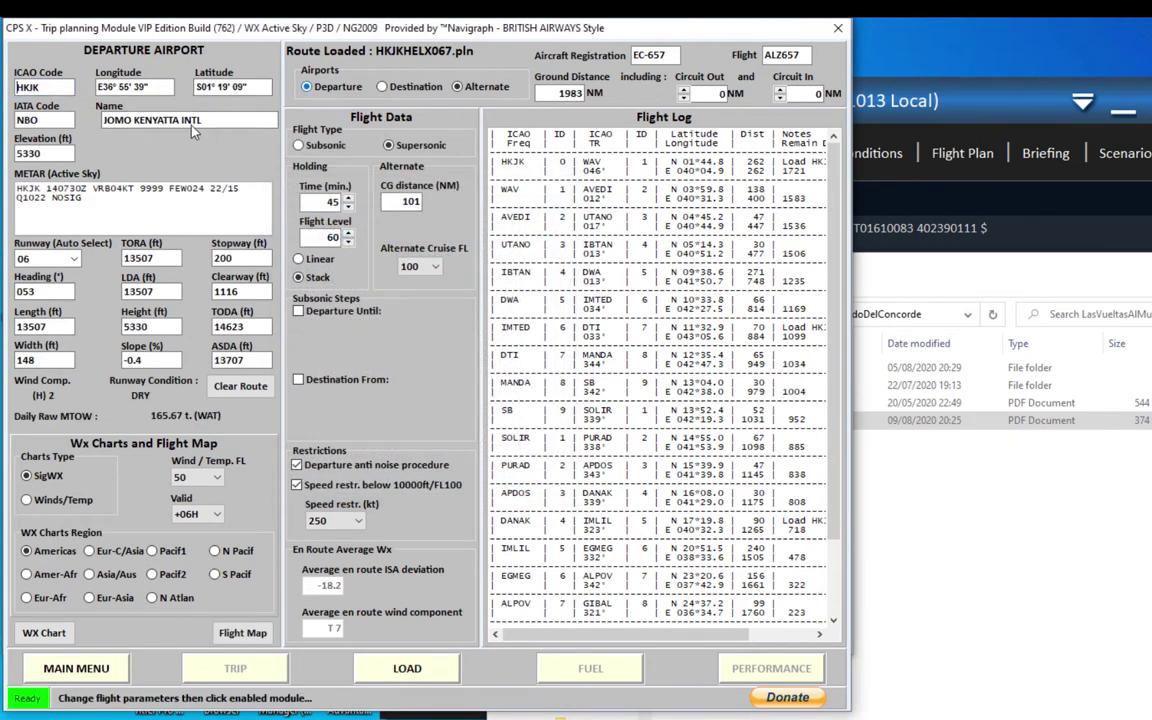
{"action": "left_click", "coordinate": [65, 259]}
{"action": "left_click", "coordinate": [62, 274]}
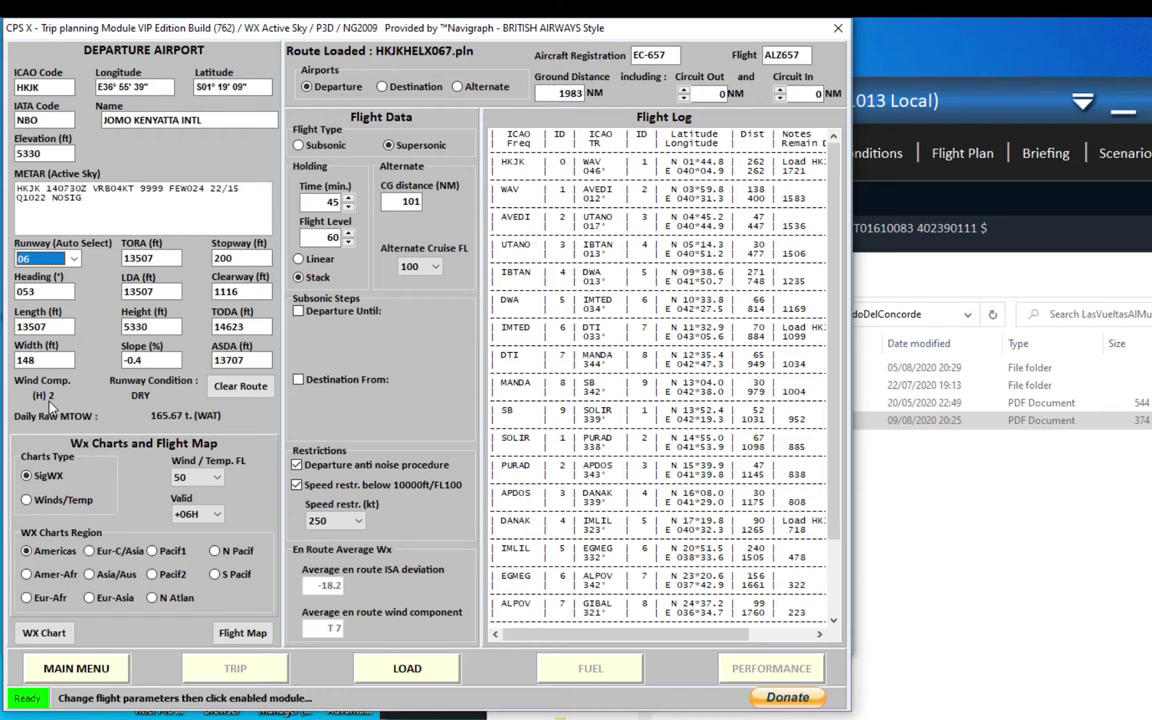
{"action": "left_click", "coordinate": [65, 259]}
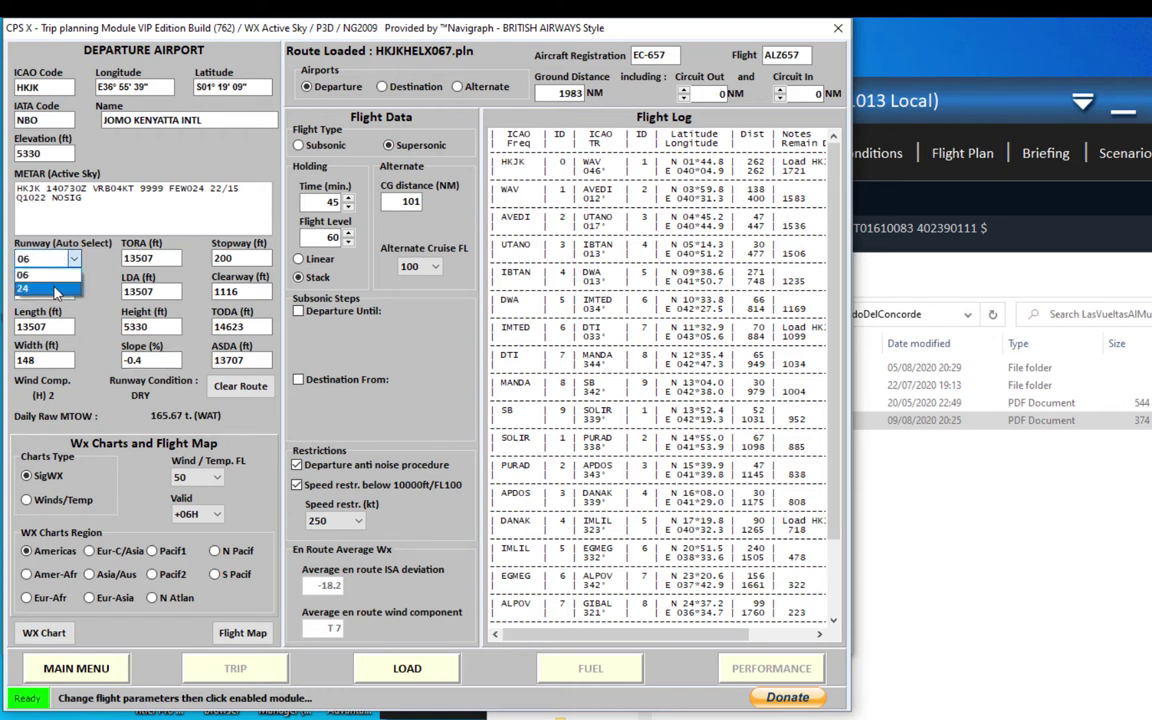
{"action": "left_click", "coordinate": [57, 290]}
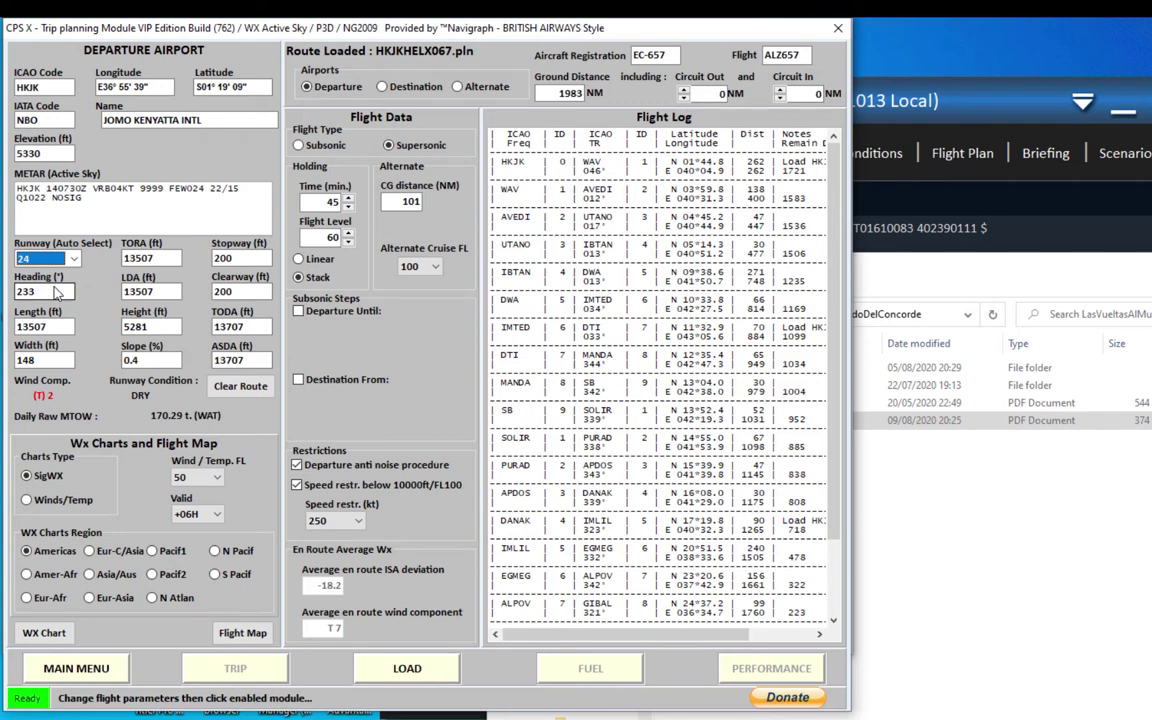
{"action": "left_click", "coordinate": [60, 262]}
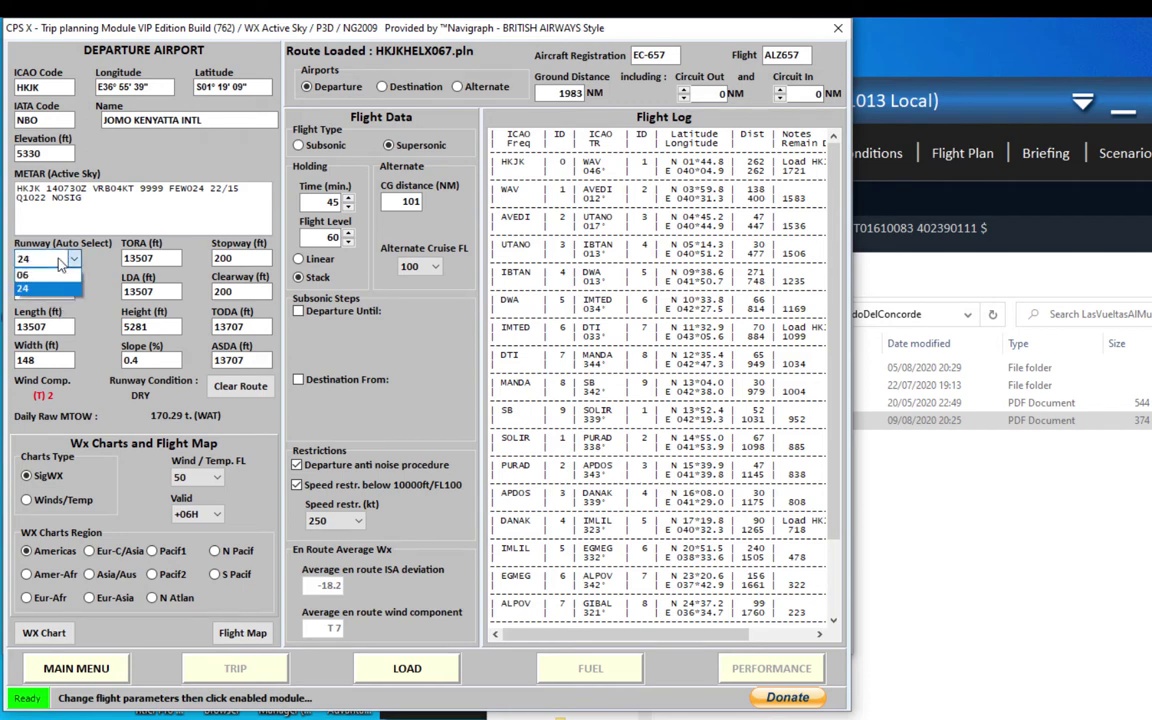
{"action": "left_click", "coordinate": [58, 274]}
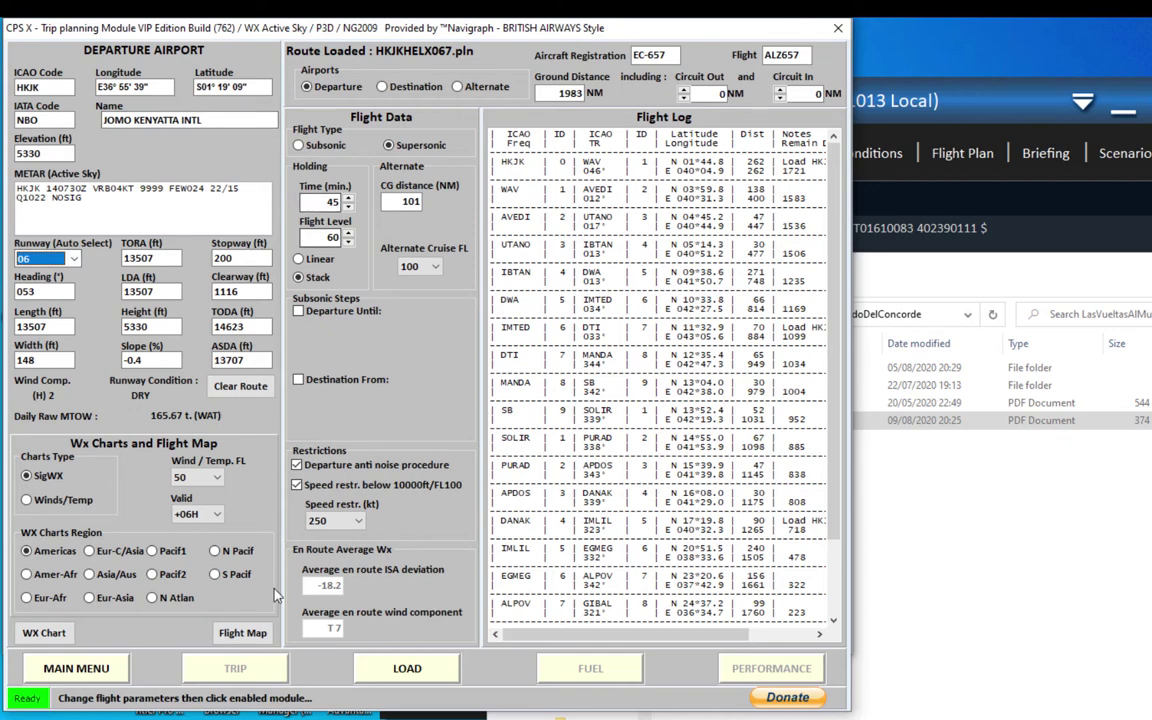
Review the default anti-noise distance and bank angle in the CPS X options, and save and close them
{"action": "left_click", "coordinate": [100, 672]}
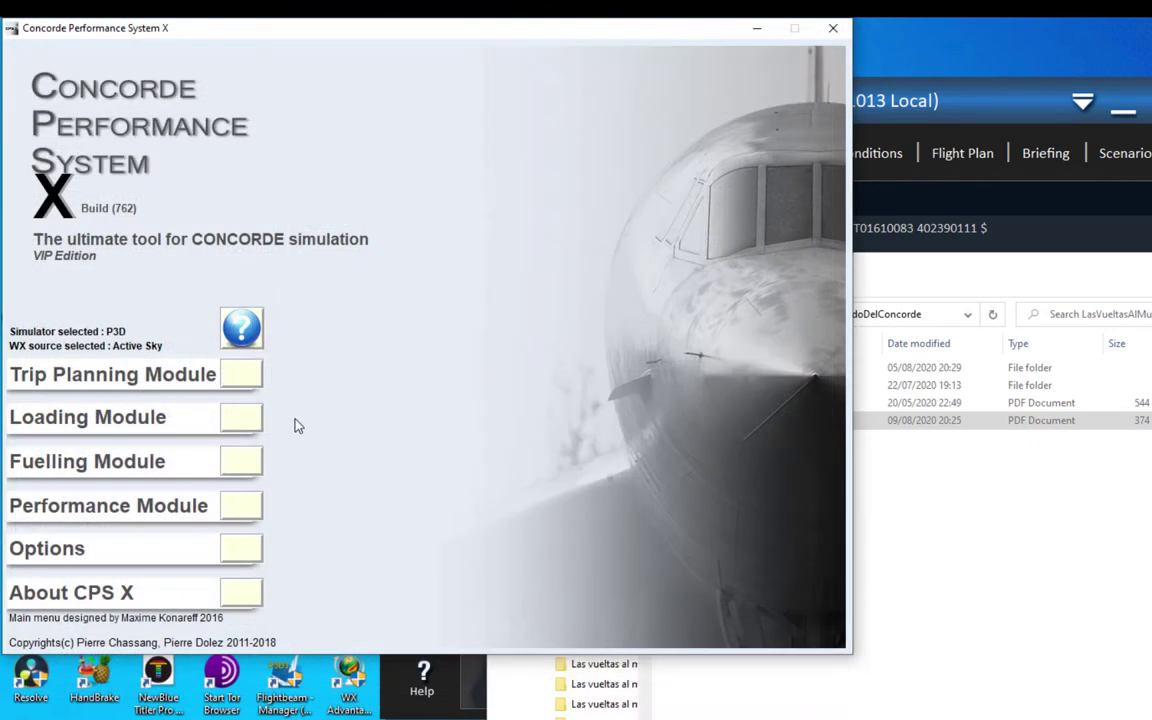
{"action": "left_click", "coordinate": [231, 551]}
{"action": "key", "text": "Tab"}
{"action": "key", "text": "Tab"}
{"action": "key", "text": "Tab"}
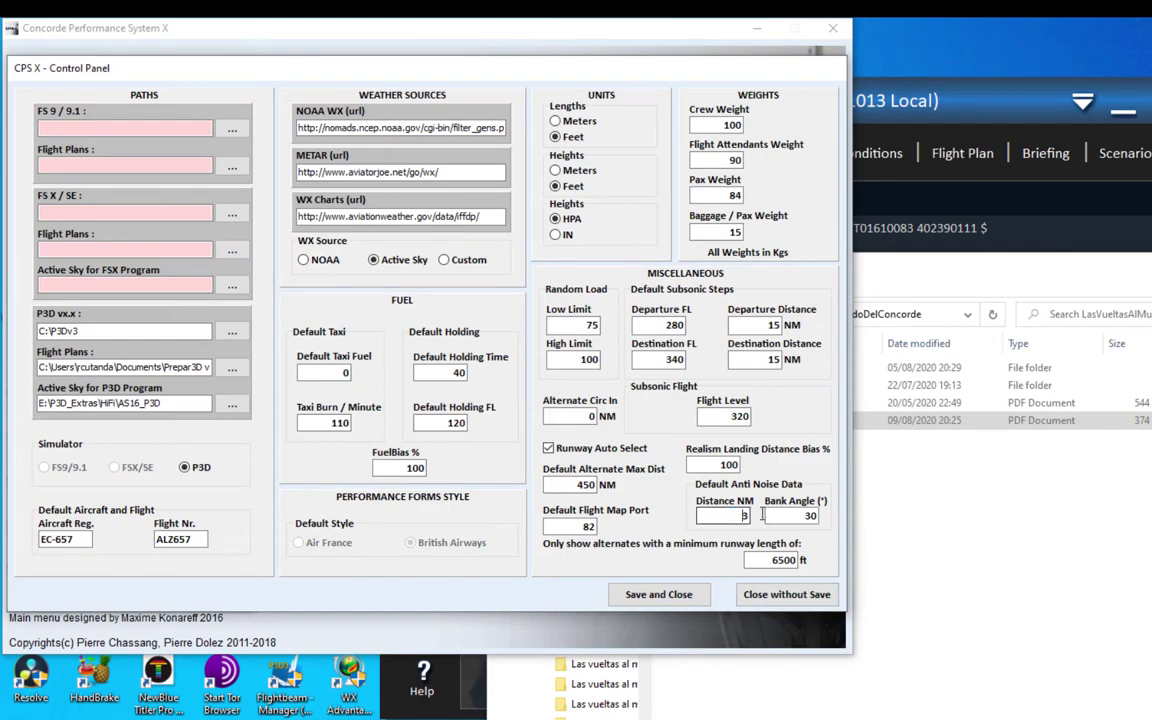
{"action": "left_click", "coordinate": [657, 595]}
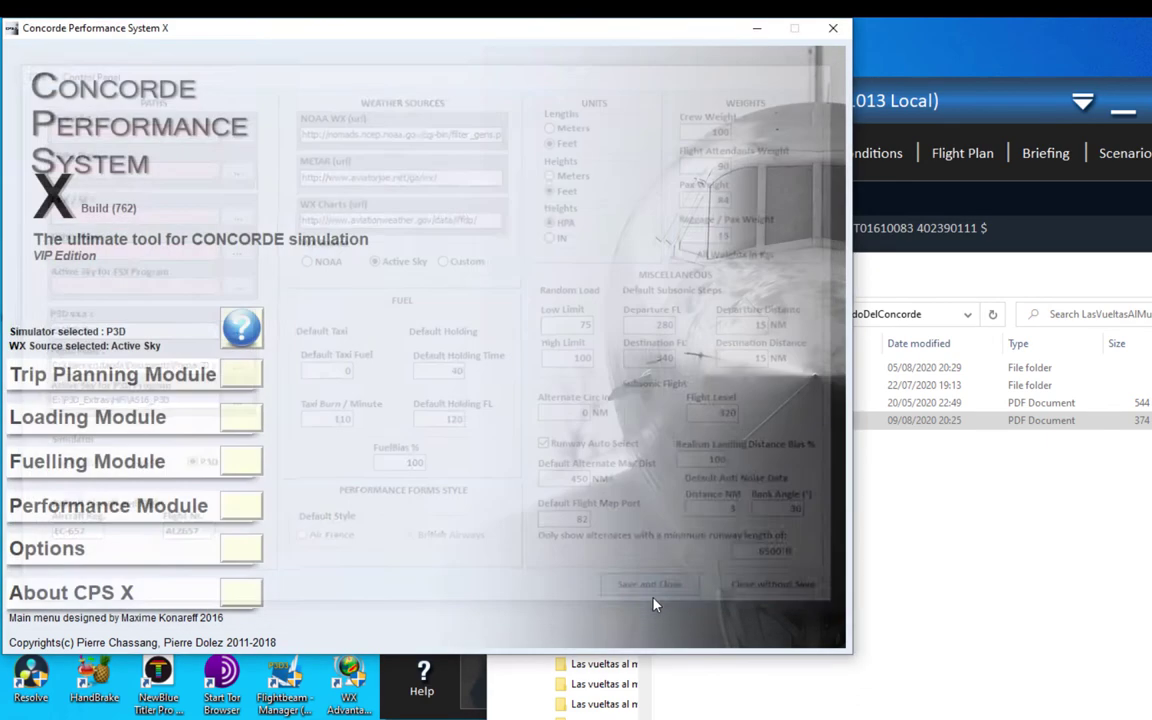
Enable the destination subsonic step in the Trip Planning Module and set it to 155 NM before LXR
{"action": "left_click", "coordinate": [205, 366]}
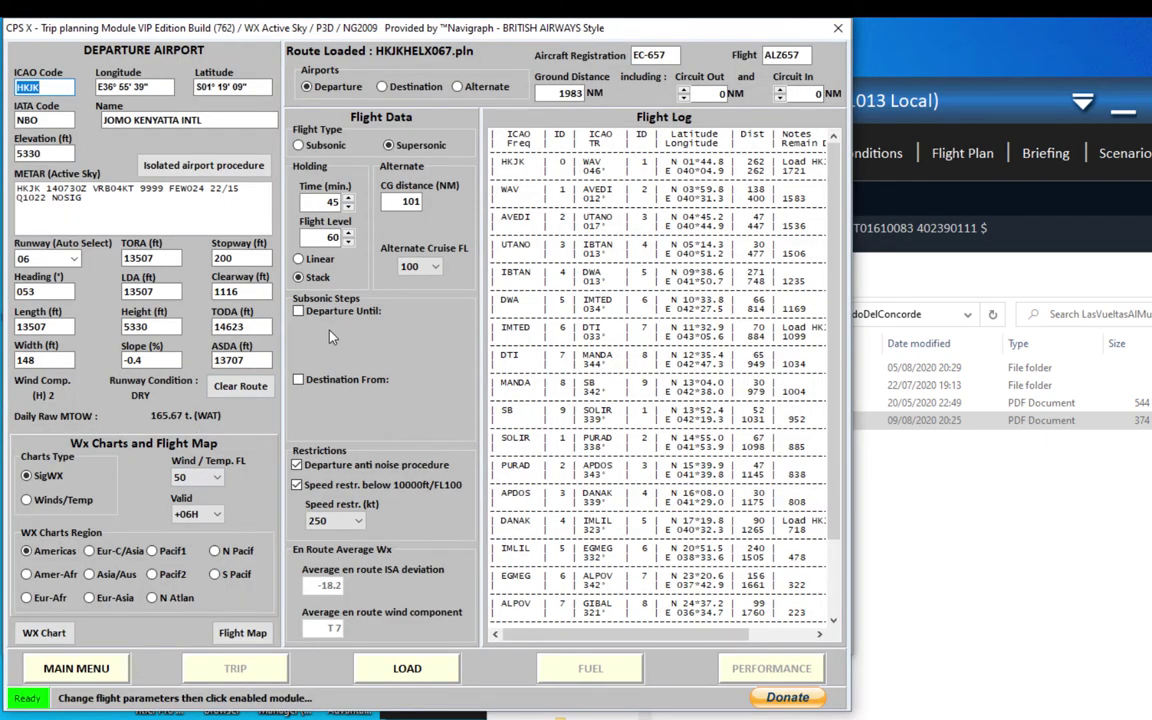
{"action": "left_click", "coordinate": [297, 311]}
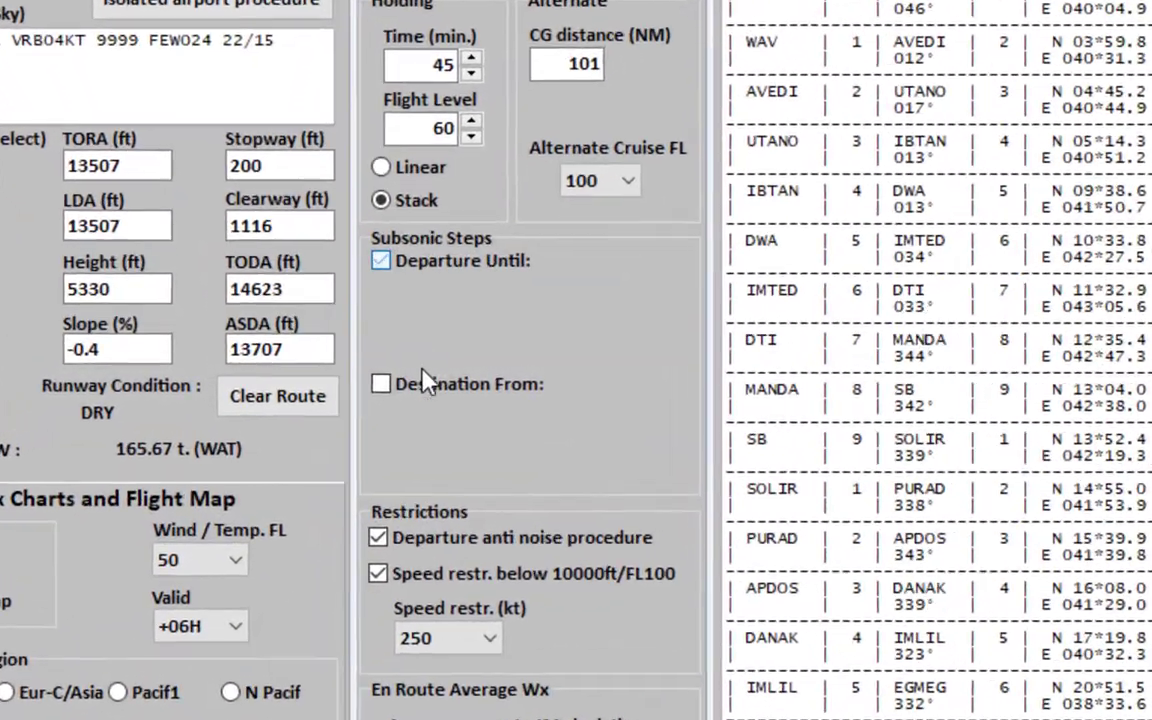
{"action": "left_click", "coordinate": [425, 380]}
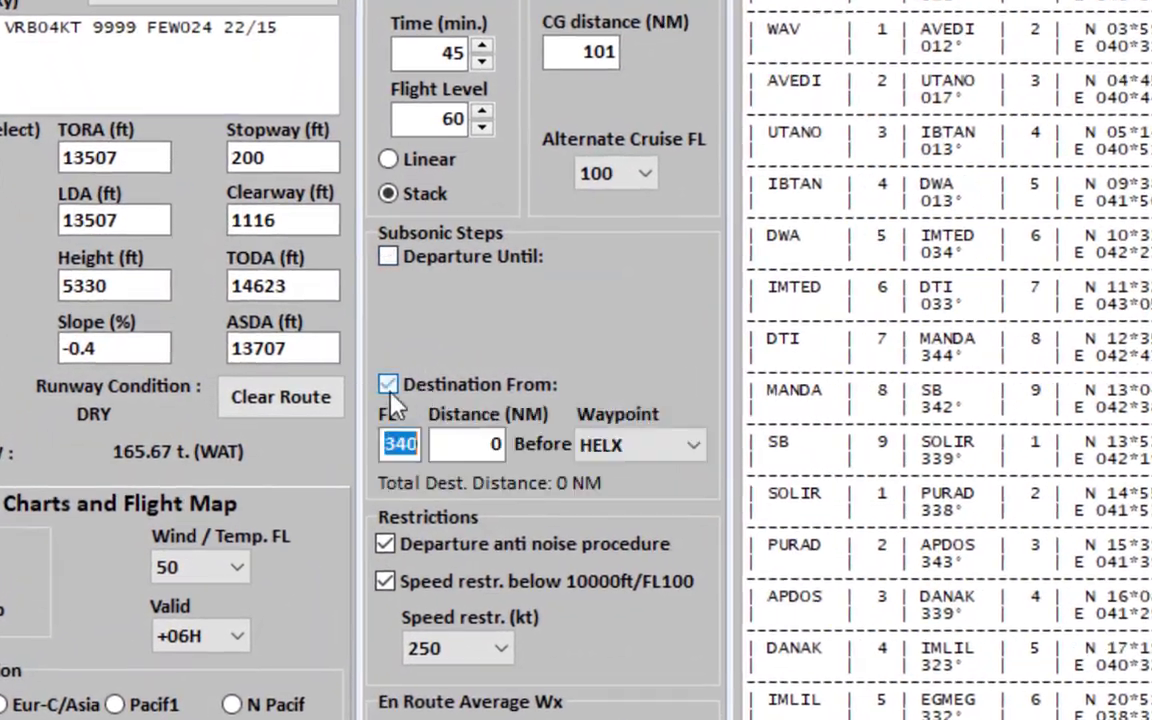
{"action": "left_click", "coordinate": [662, 442]}
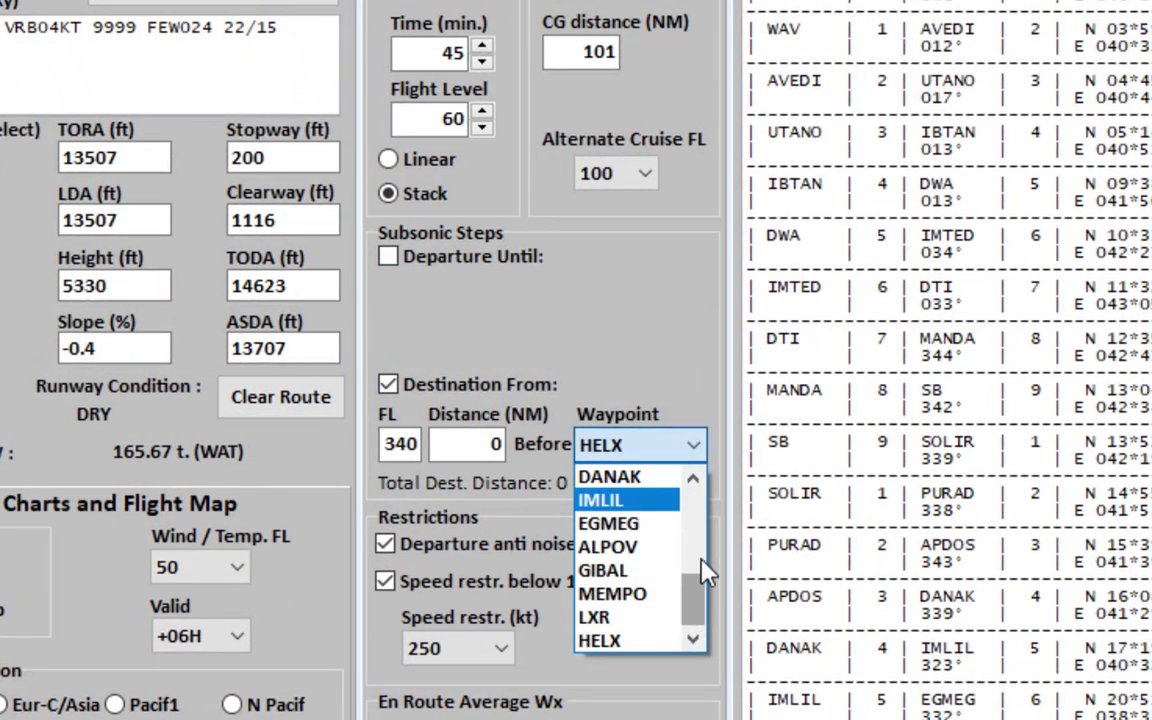
{"action": "scroll", "coordinate": [680, 540], "scroll_direction": "up", "scroll_amount": 5}
{"action": "scroll", "coordinate": [700, 600], "scroll_direction": "down", "scroll_amount": 5}
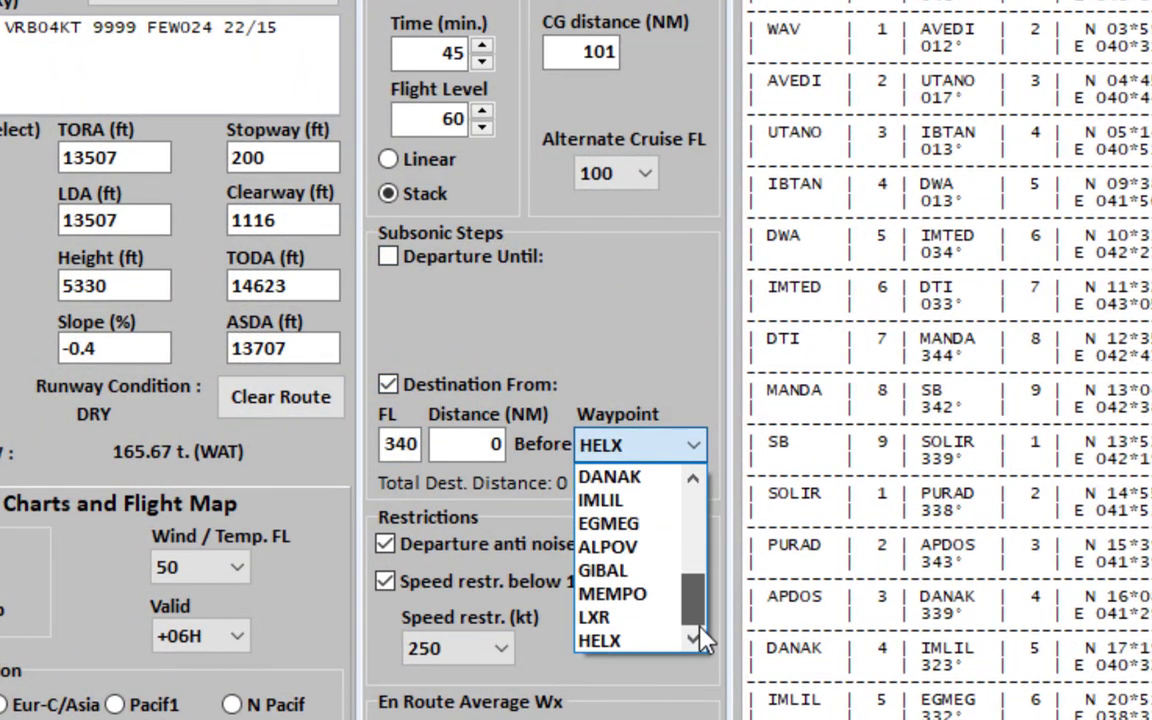
{"action": "left_click", "coordinate": [627, 617]}
{"action": "left_click", "coordinate": [498, 450]}
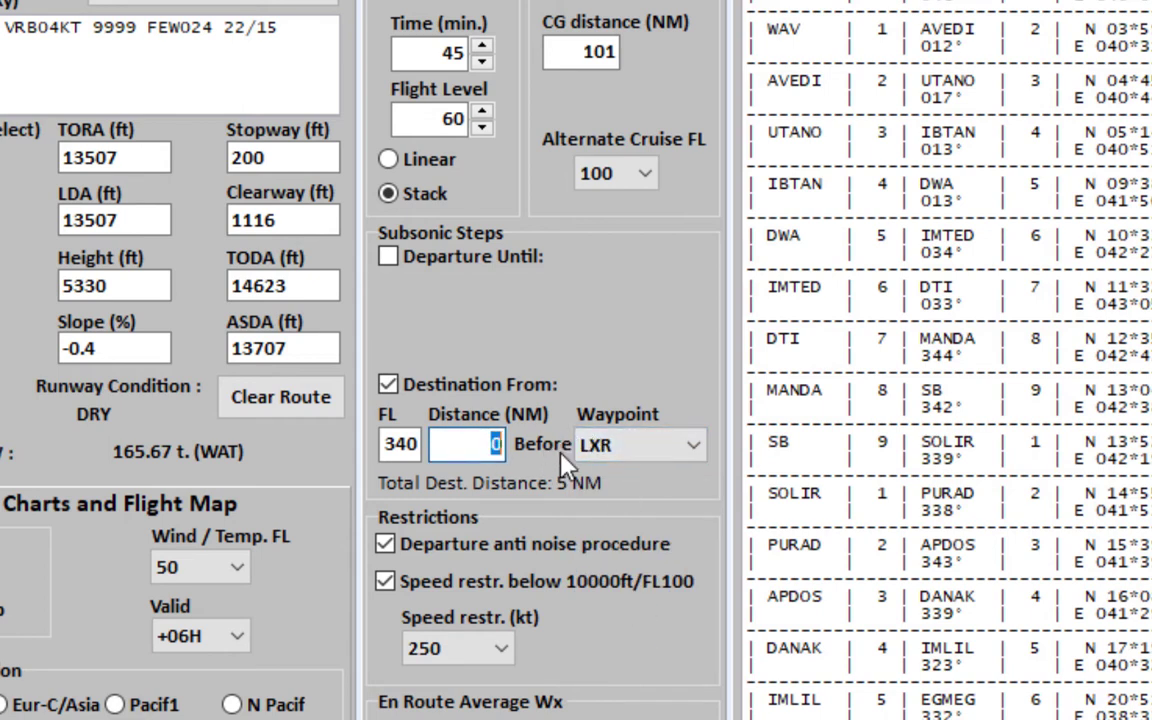
{"action": "type", "text": "155"}
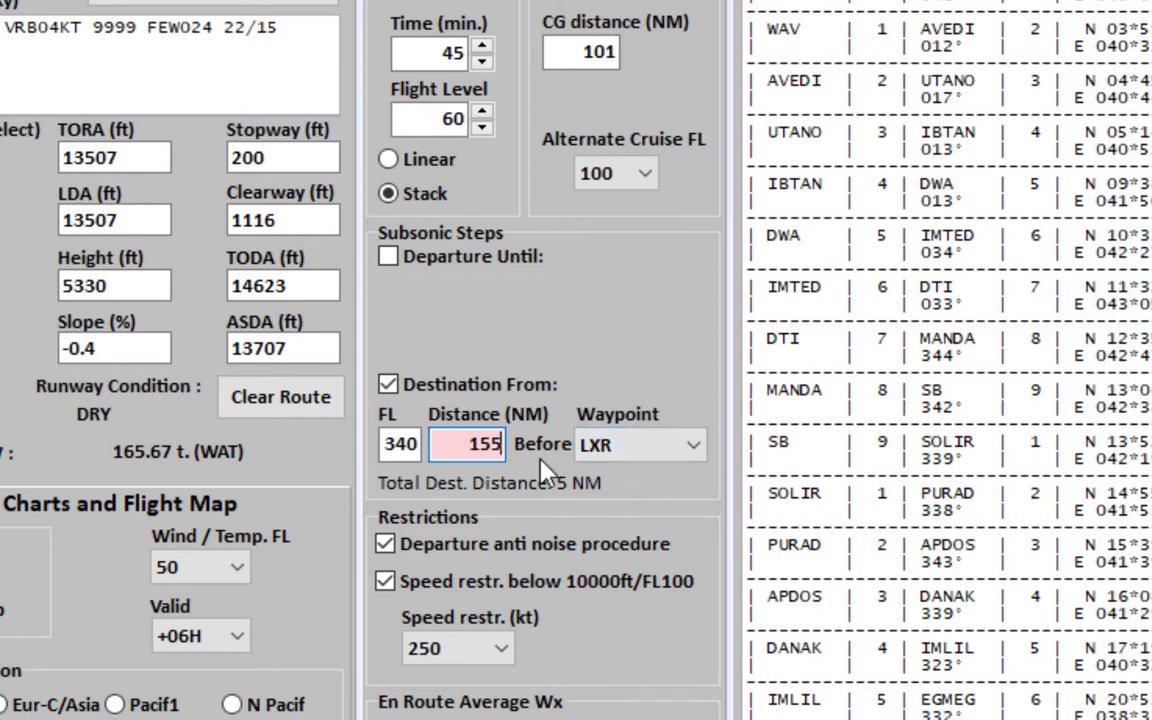
{"action": "key", "text": "Return"}
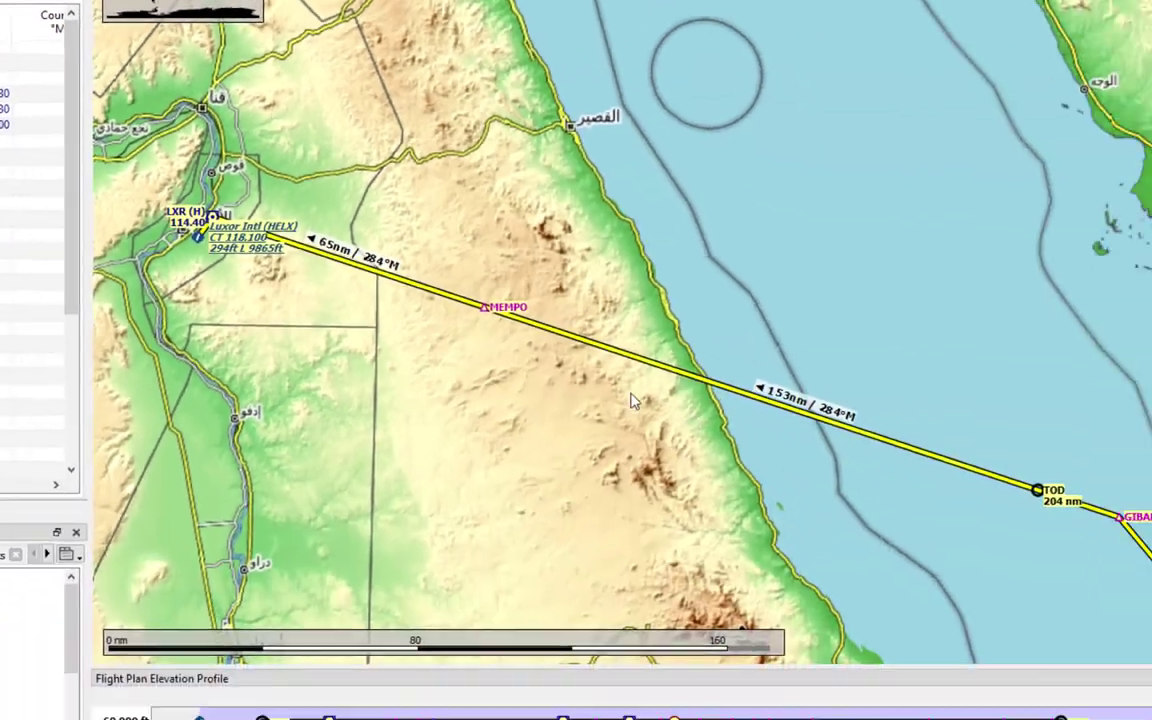
Switch to Little Navmap and measure along the route from MEMPO to locate the point 90 NM before it
{"action": "scroll", "coordinate": [468, 315], "scroll_direction": "up", "scroll_amount": 3}
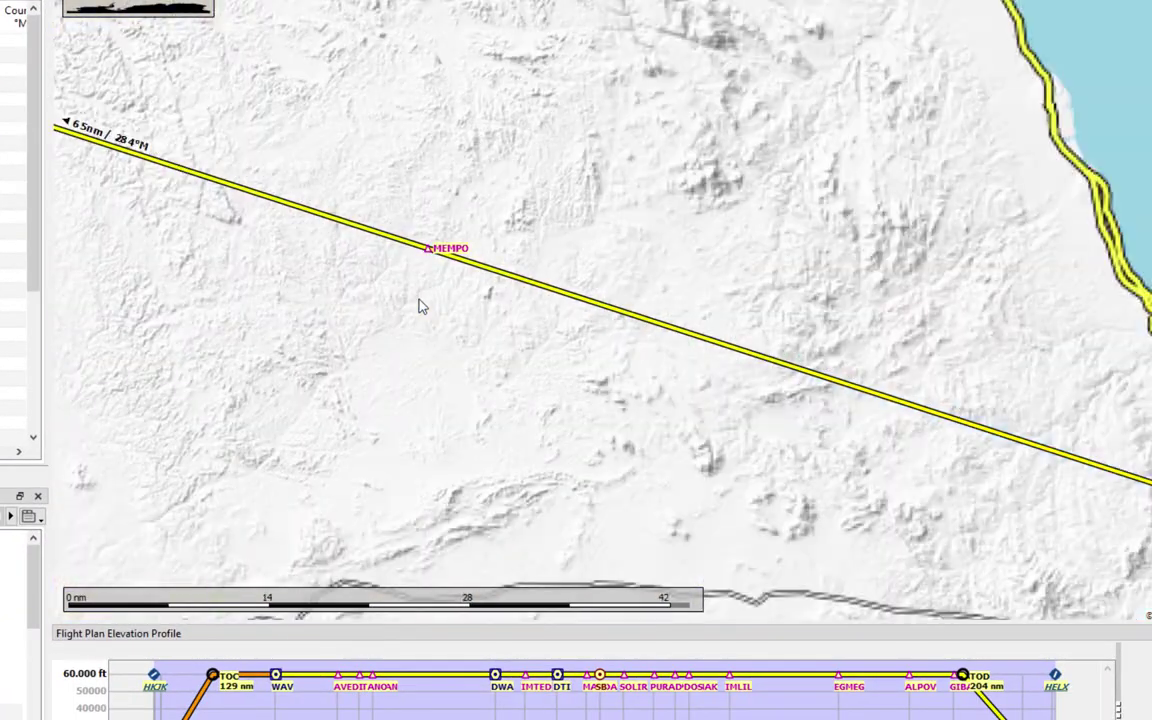
{"action": "left_click_drag", "start_coordinate": [420, 305], "coordinate": [643, 399]}
{"action": "scroll", "coordinate": [753, 370], "scroll_direction": "down", "scroll_amount": 2}
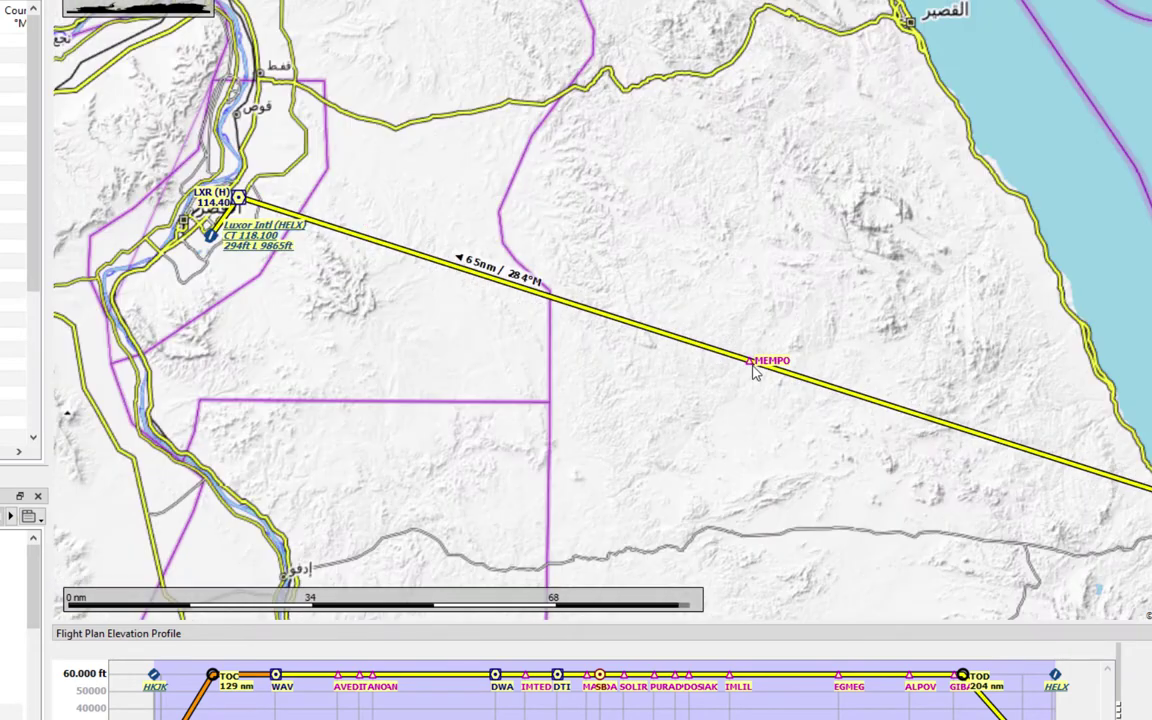
{"action": "left_click_drag", "start_coordinate": [722, 396], "coordinate": [640, 268]}
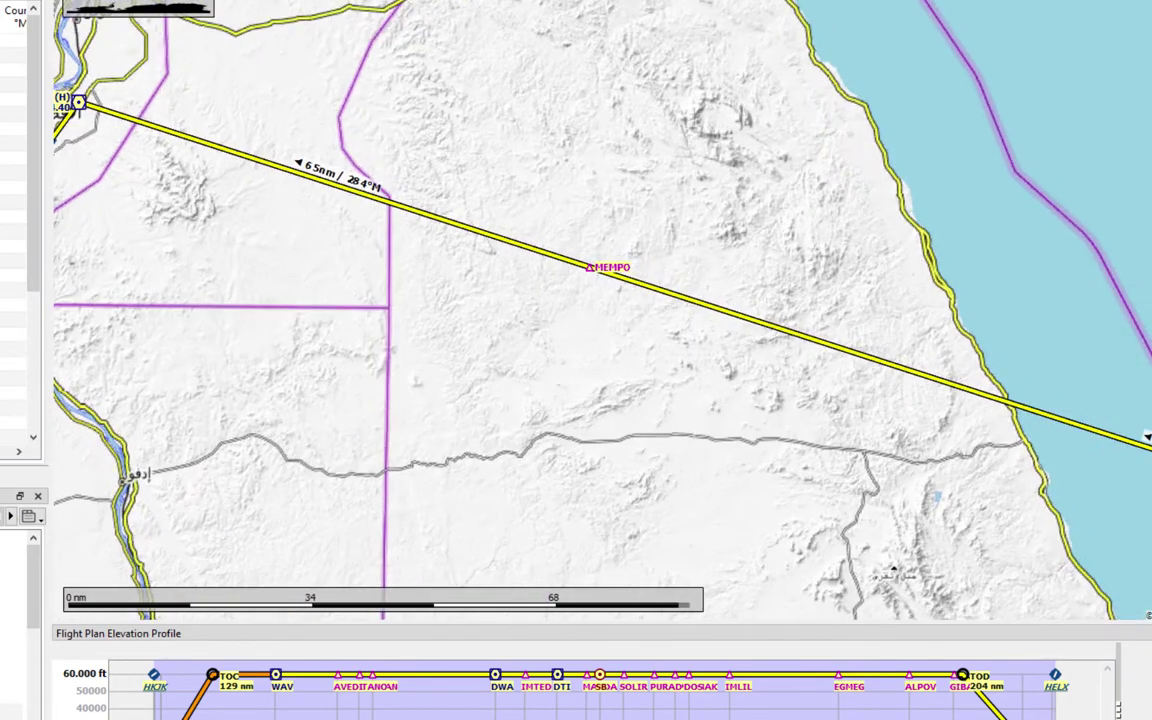
{"action": "left_click_drag", "start_coordinate": [365, 259], "coordinate": [458, 288]}
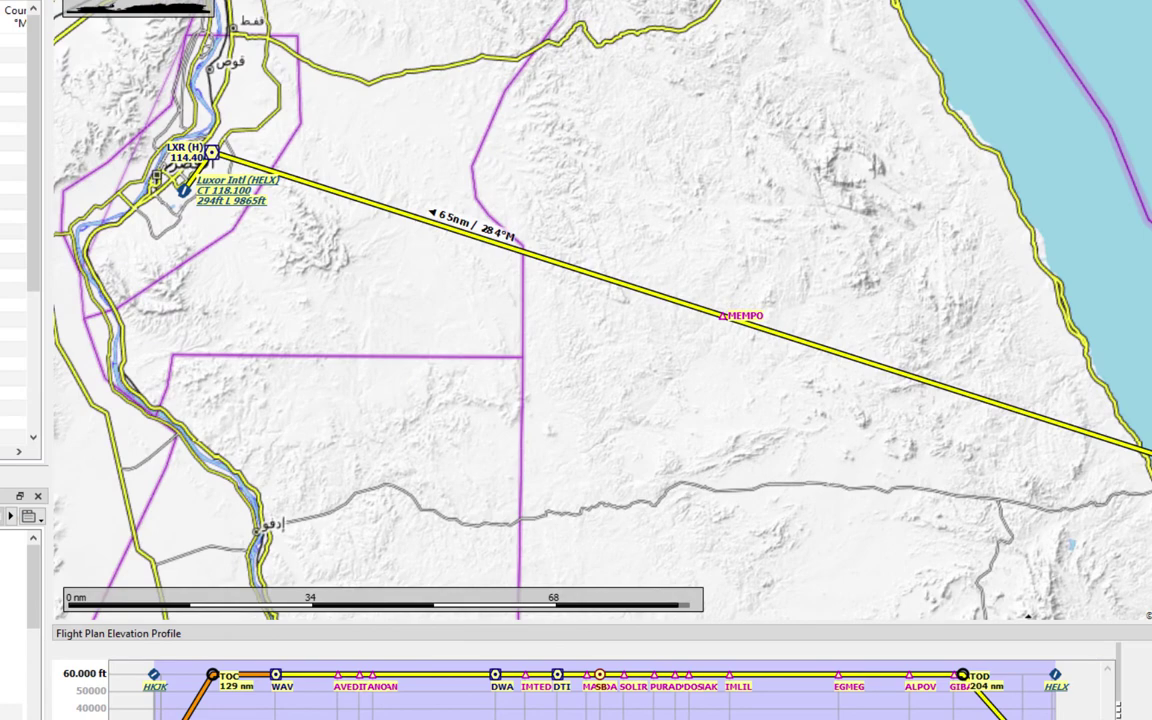
{"action": "left_click_drag", "start_coordinate": [1082, 452], "coordinate": [752, 284]}
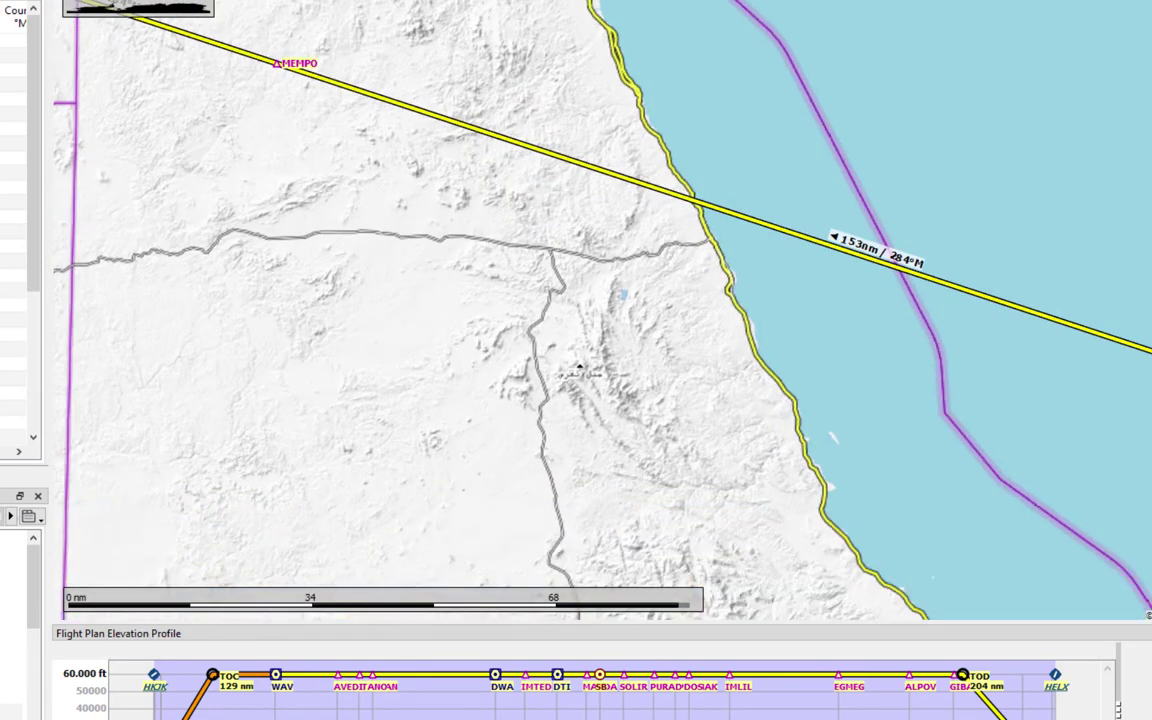
{"action": "key", "text": "alt+Tab"}
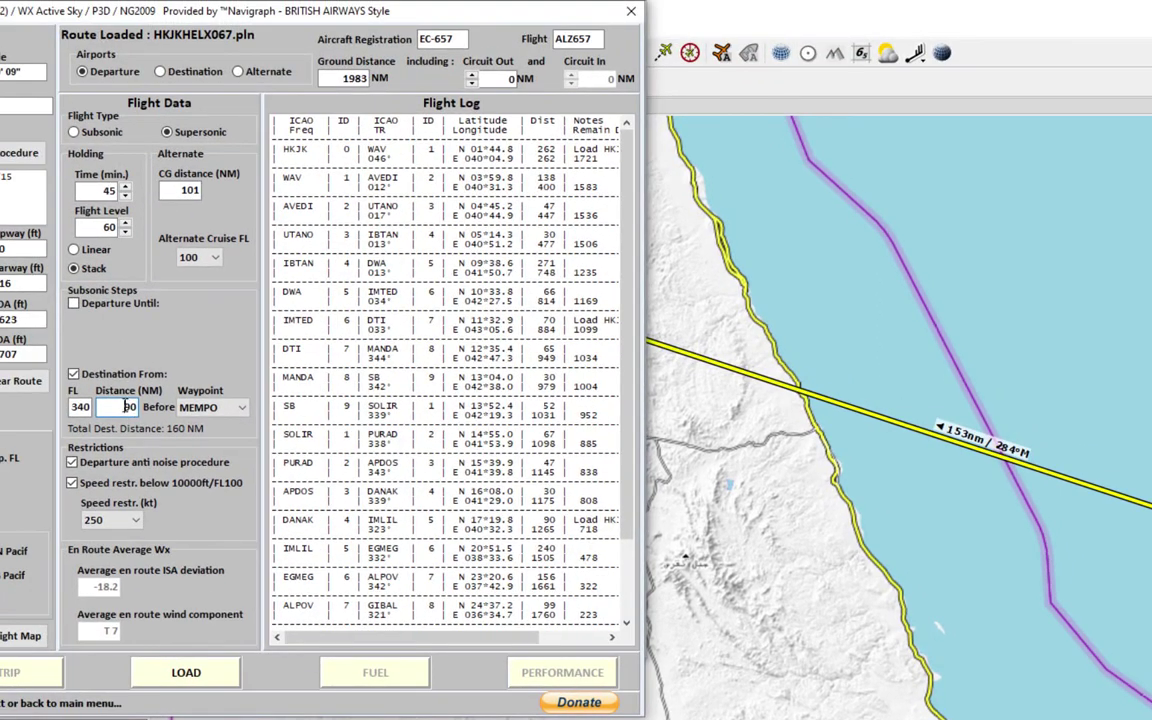
{"action": "key", "text": "alt+Tab"}
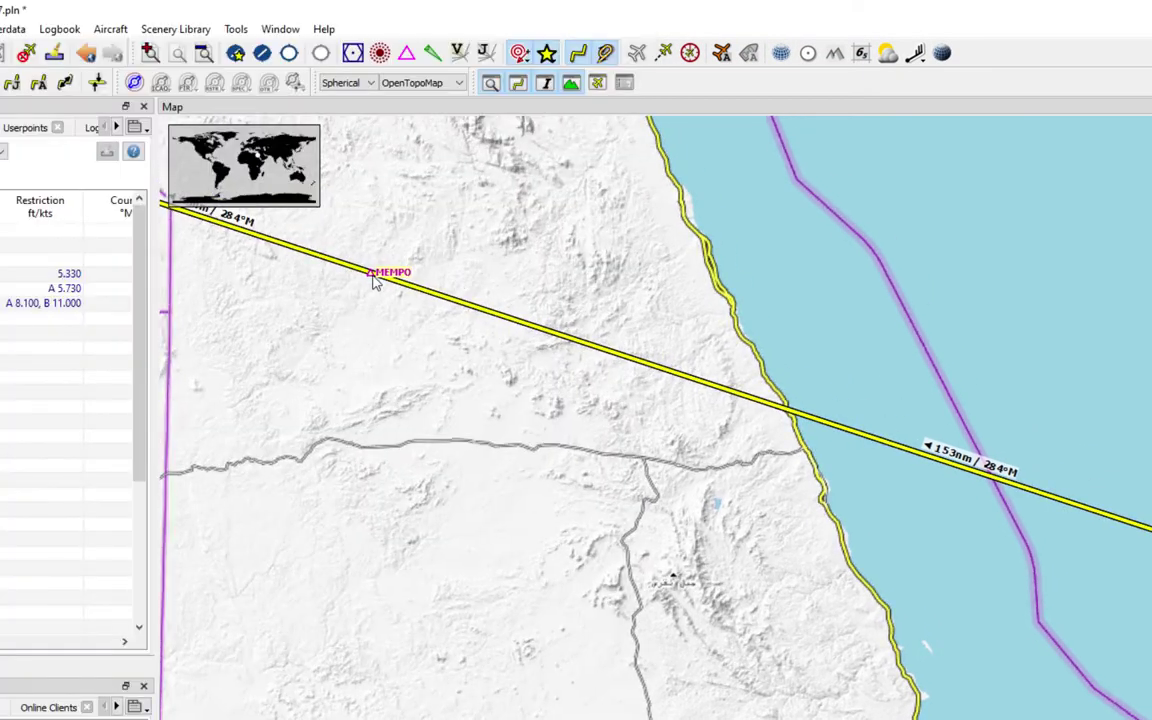
{"action": "right_click", "coordinate": [374, 278]}
{"action": "left_click", "coordinate": [470, 355]}
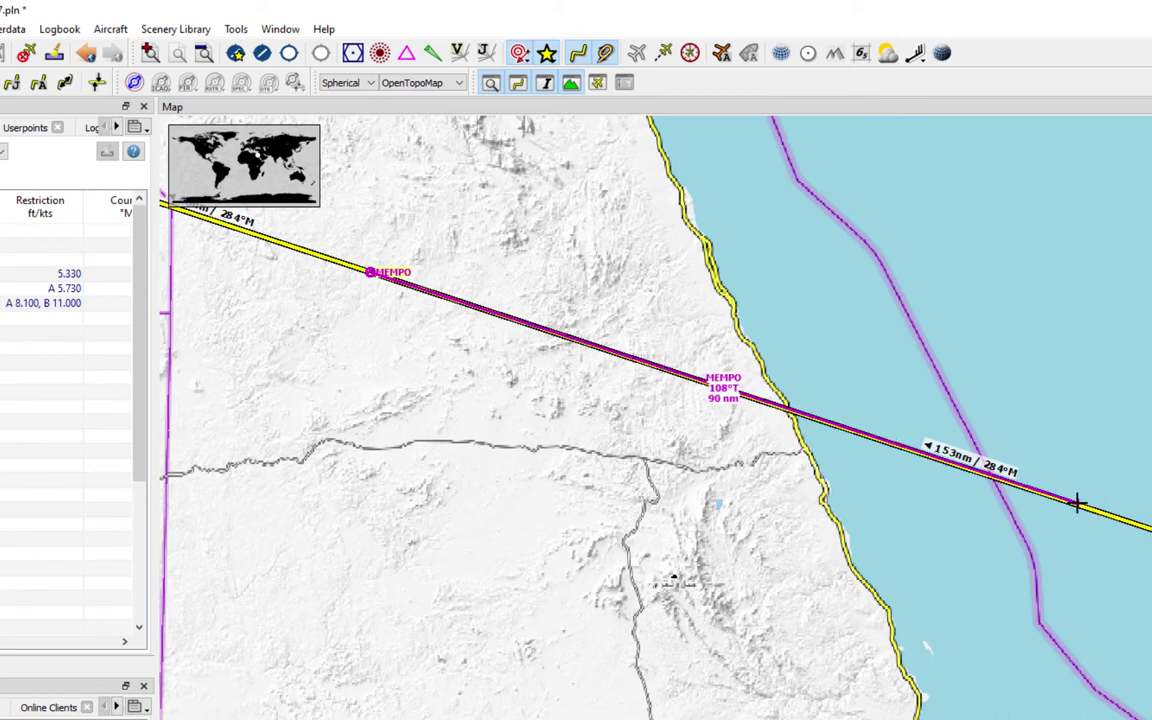
{"action": "key", "text": "Escape"}
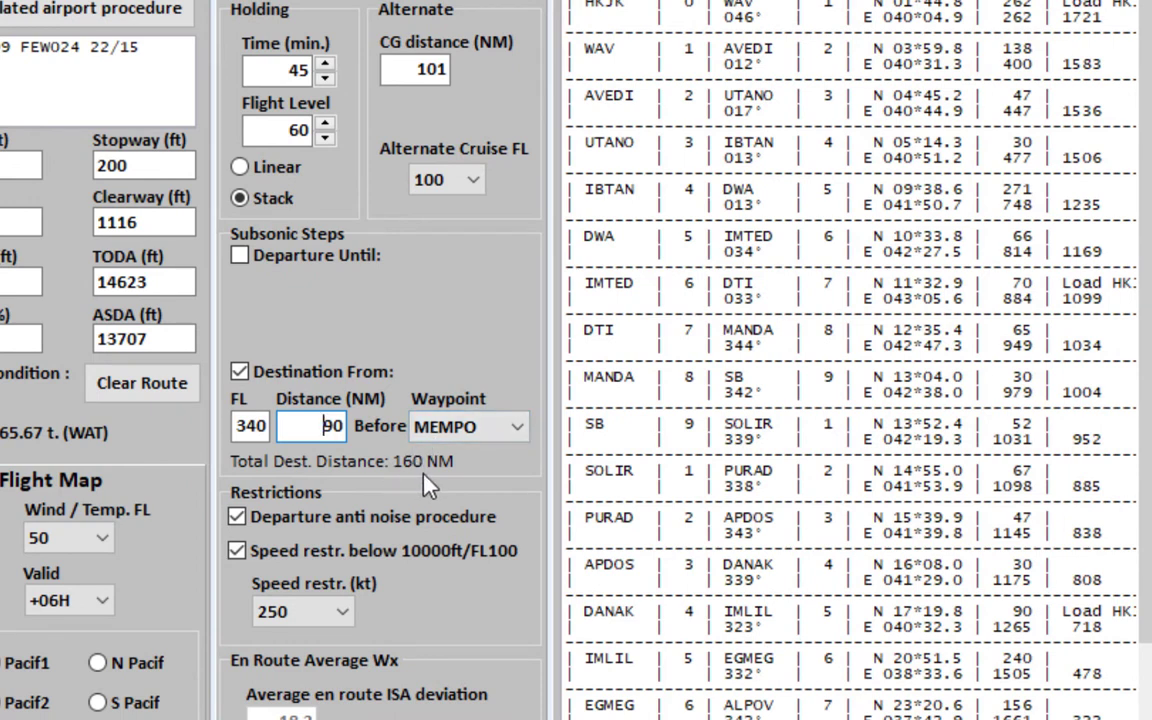
Enable the departure subsonic step in CPS X and set it to 20 NM after IBTAN
{"action": "left_click", "coordinate": [240, 256]}
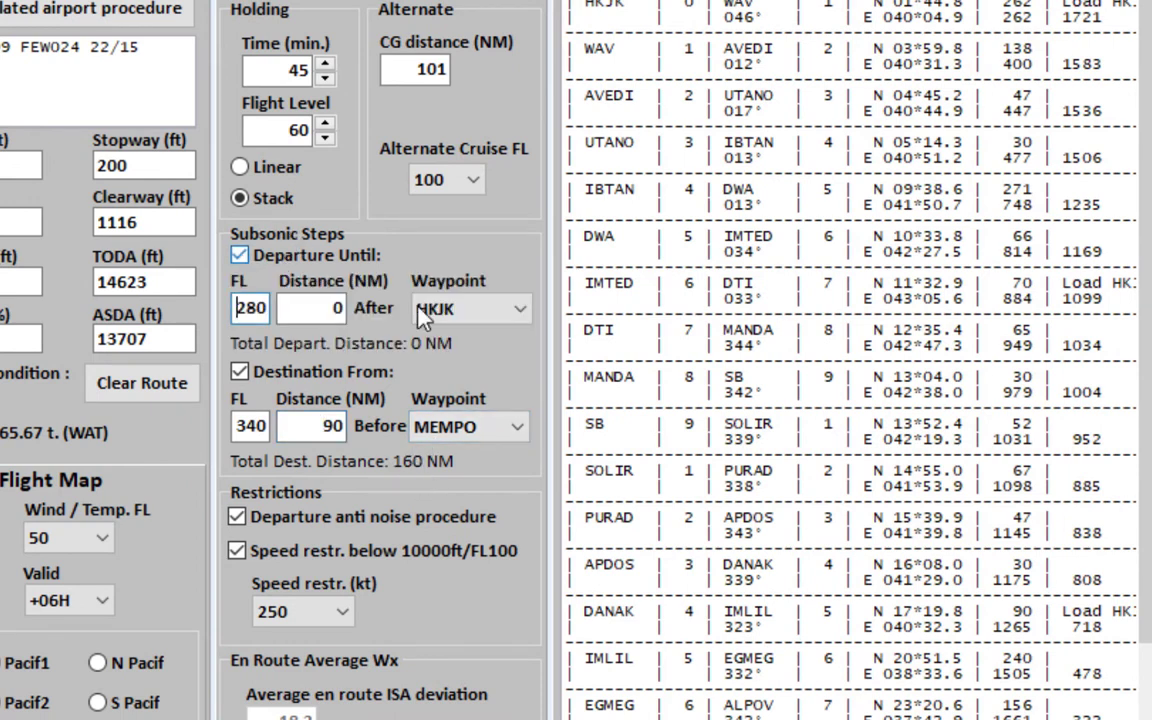
{"action": "left_click", "coordinate": [515, 309]}
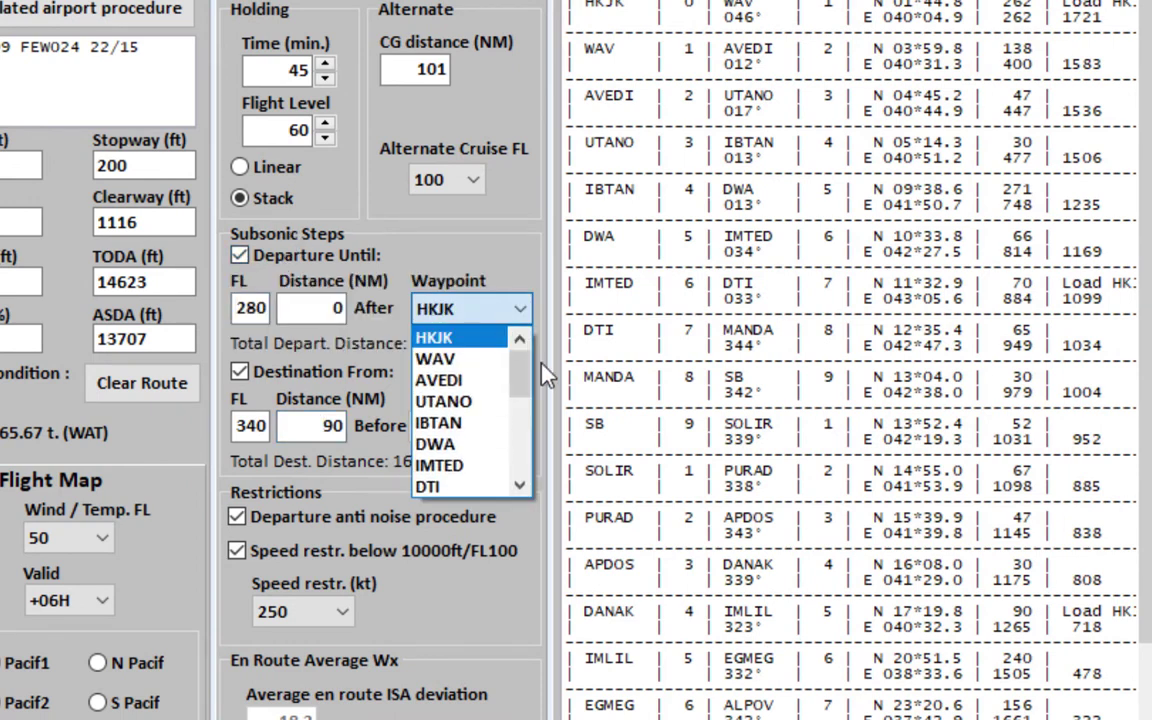
{"action": "left_click", "coordinate": [480, 401]}
{"action": "double_click", "coordinate": [301, 308]}
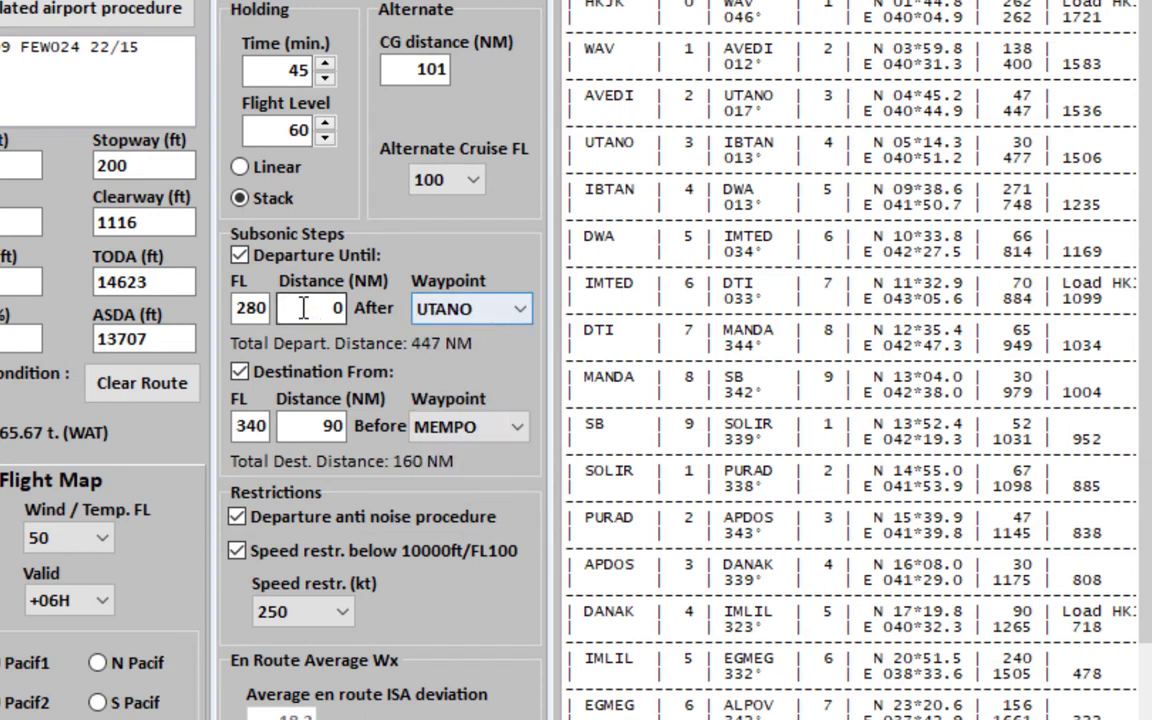
{"action": "type", "text": "20"}
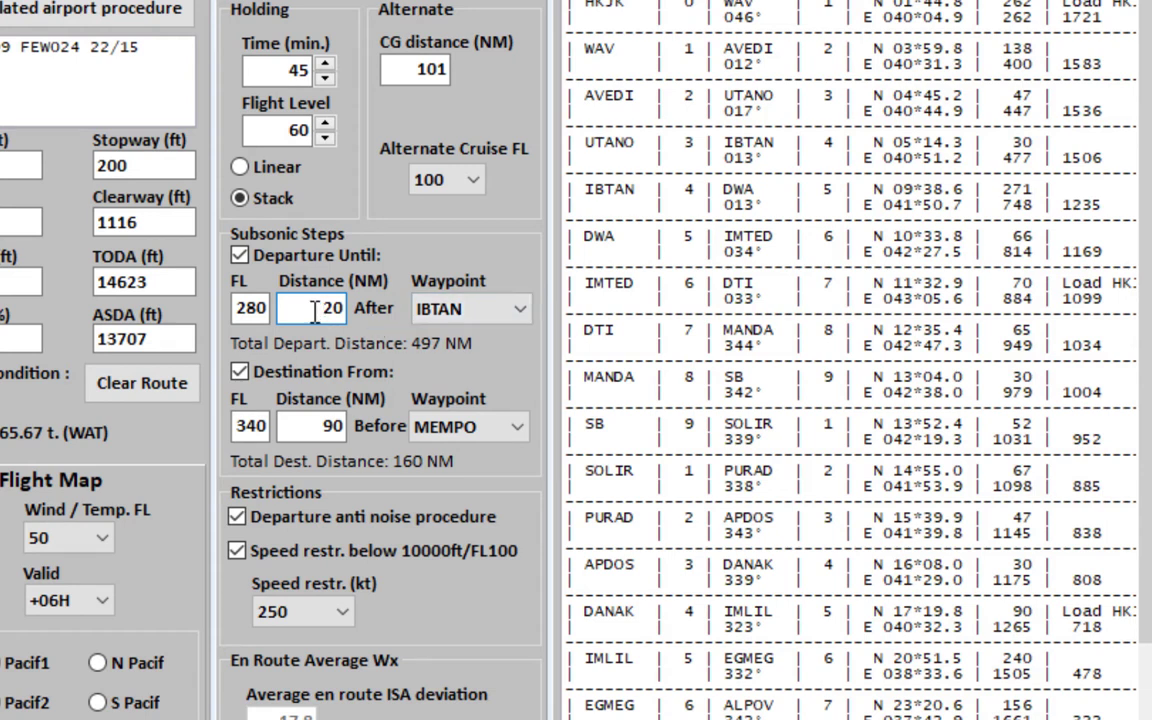
Try departure subsonic distances of 50, 70 and 100 NM after IBTAN
{"action": "left_click_drag", "start_coordinate": [314, 313], "coordinate": [398, 350]}
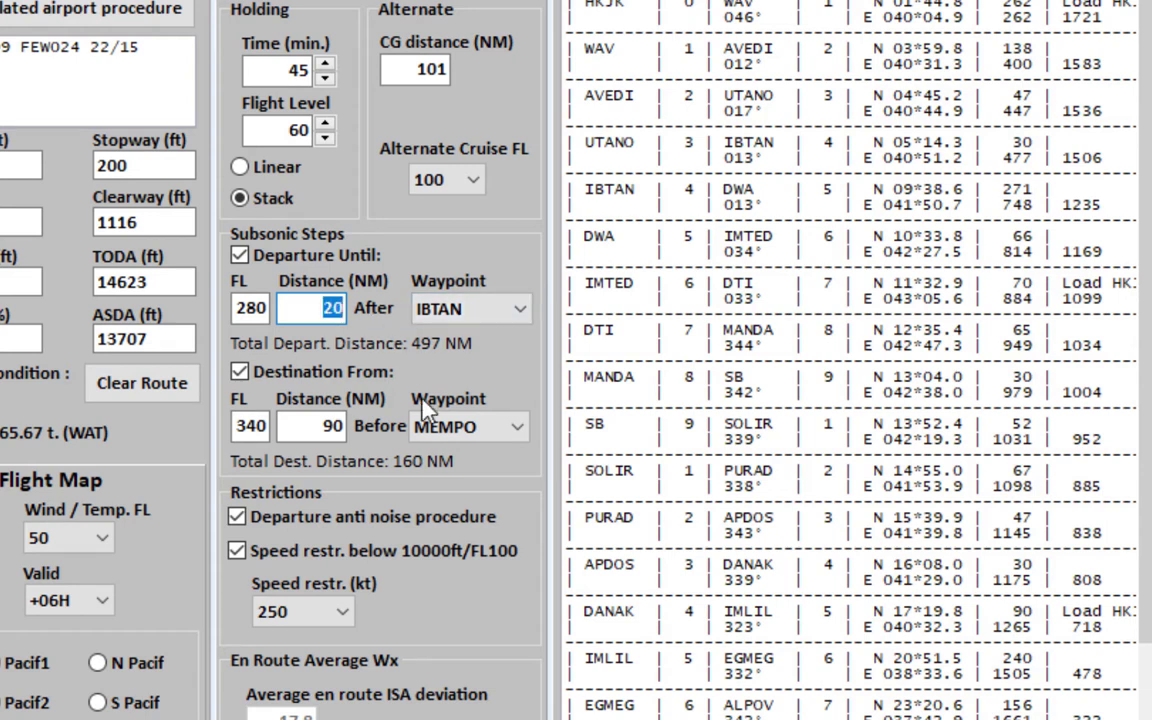
{"action": "type", "text": "50"}
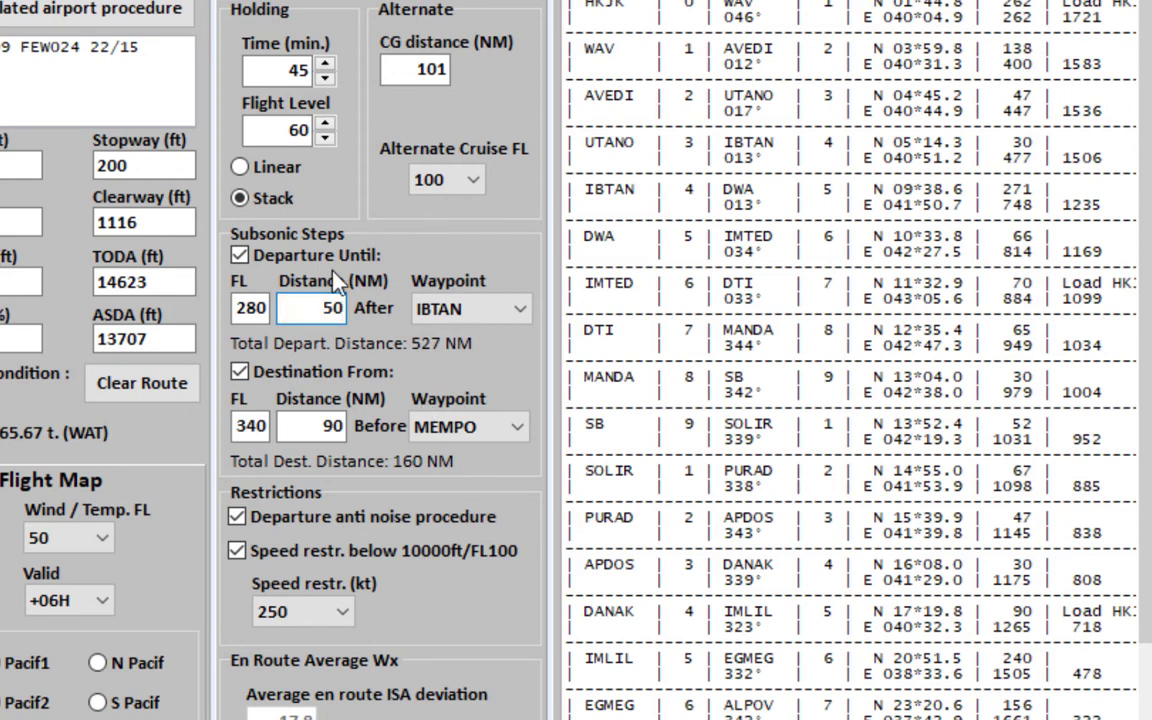
{"action": "left_click_drag", "start_coordinate": [295, 309], "coordinate": [428, 316]}
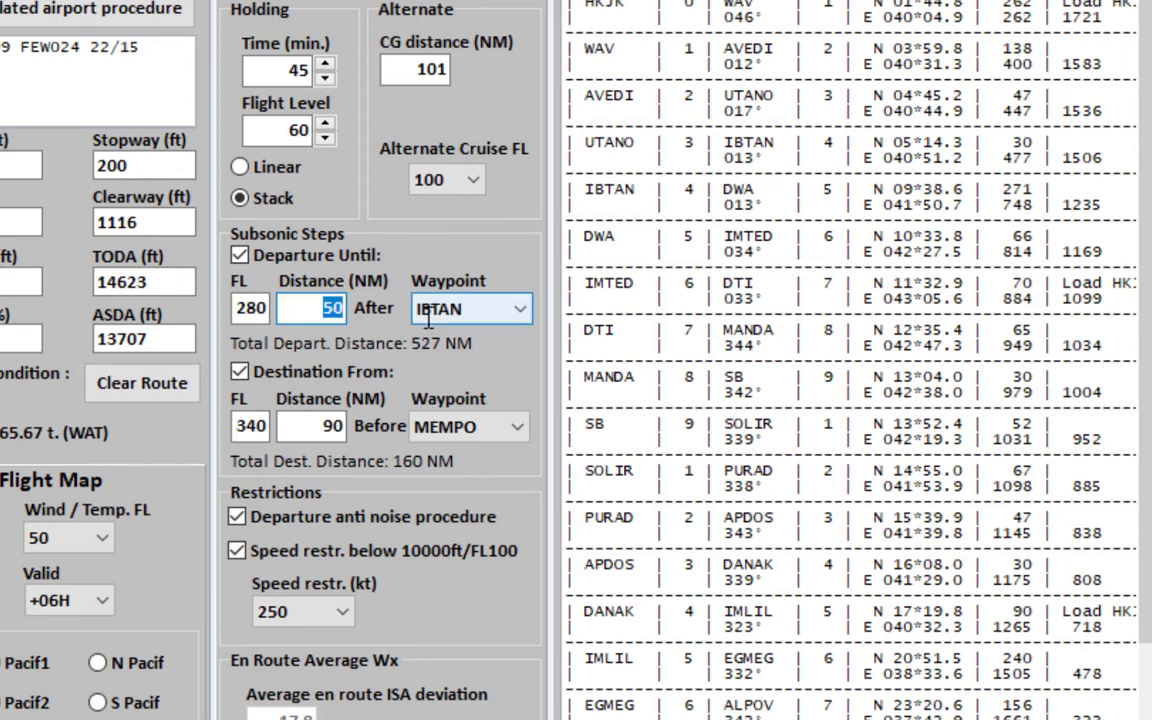
{"action": "type", "text": "70"}
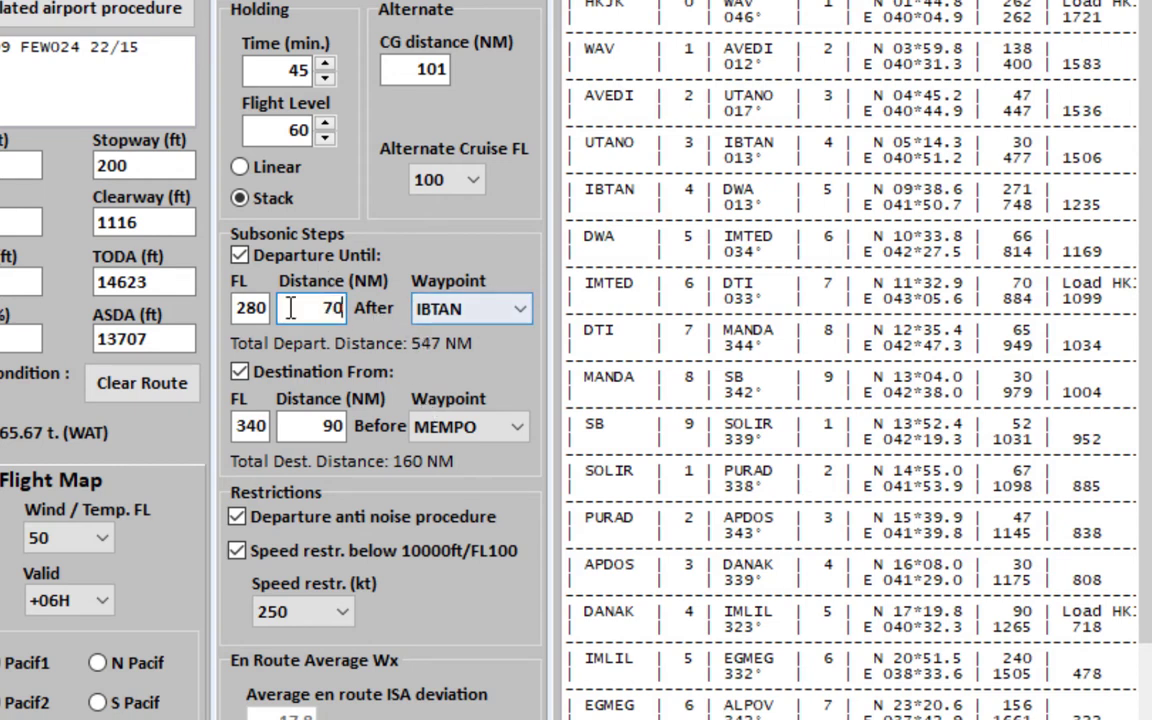
{"action": "left_click_drag", "start_coordinate": [276, 308], "coordinate": [377, 316]}
{"action": "type", "text": "100"}
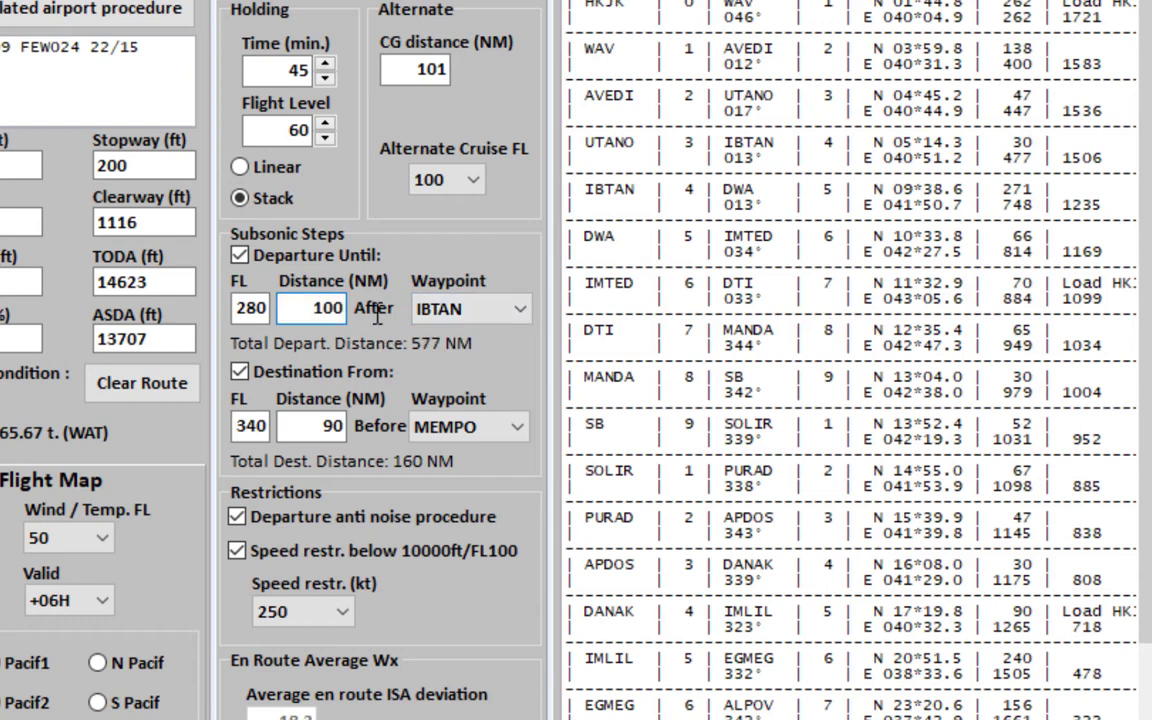
Set the departure subsonic step to 64 NM after DTI
{"action": "left_click_drag", "start_coordinate": [303, 303], "coordinate": [478, 312]}
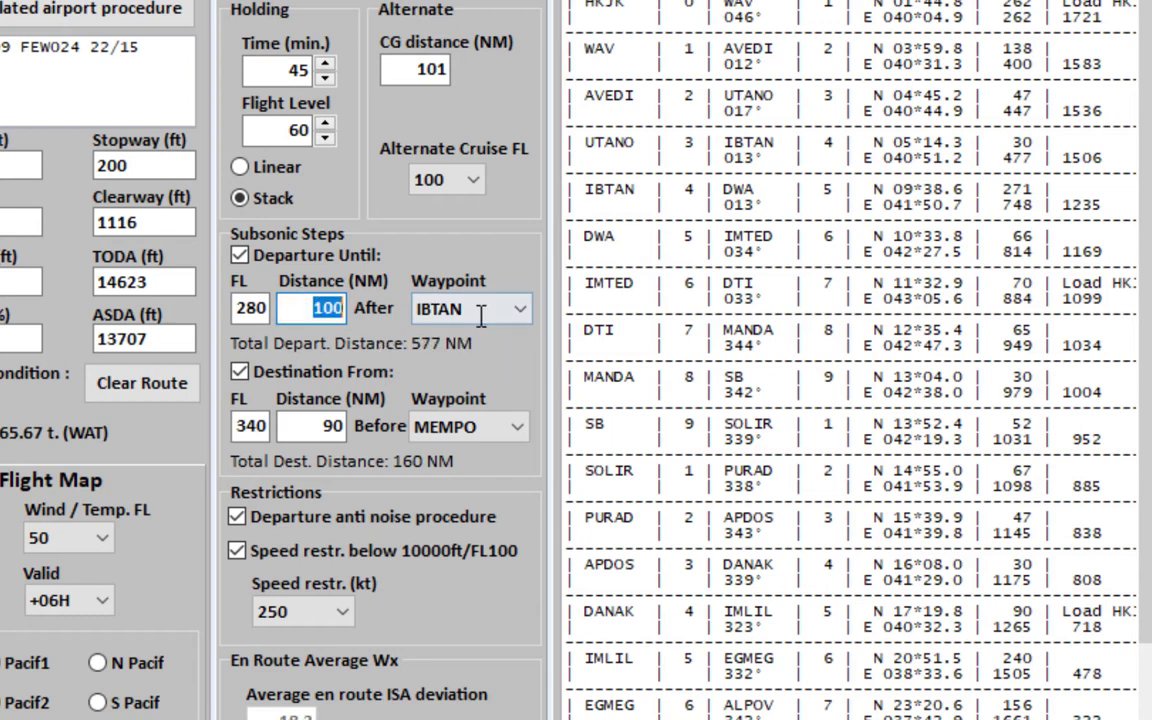
{"action": "type", "text": "64"}
{"action": "scroll", "coordinate": [481, 314], "scroll_direction": "down", "scroll_amount": 3}
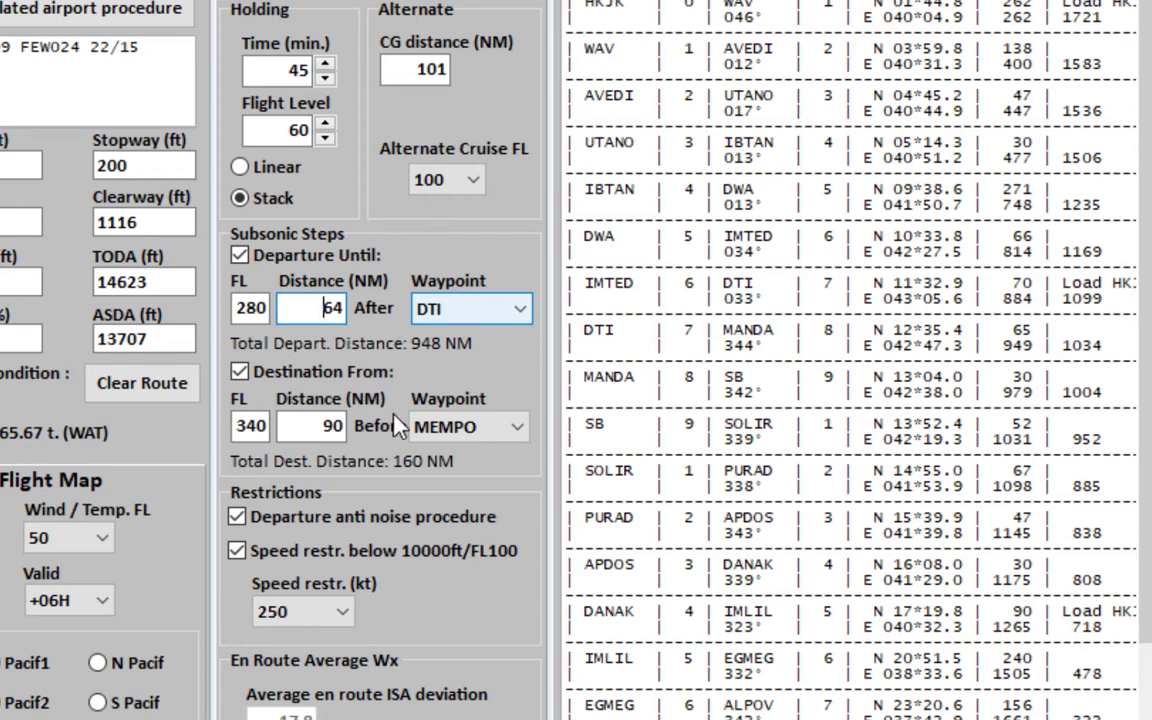
{"action": "left_click", "coordinate": [315, 310]}
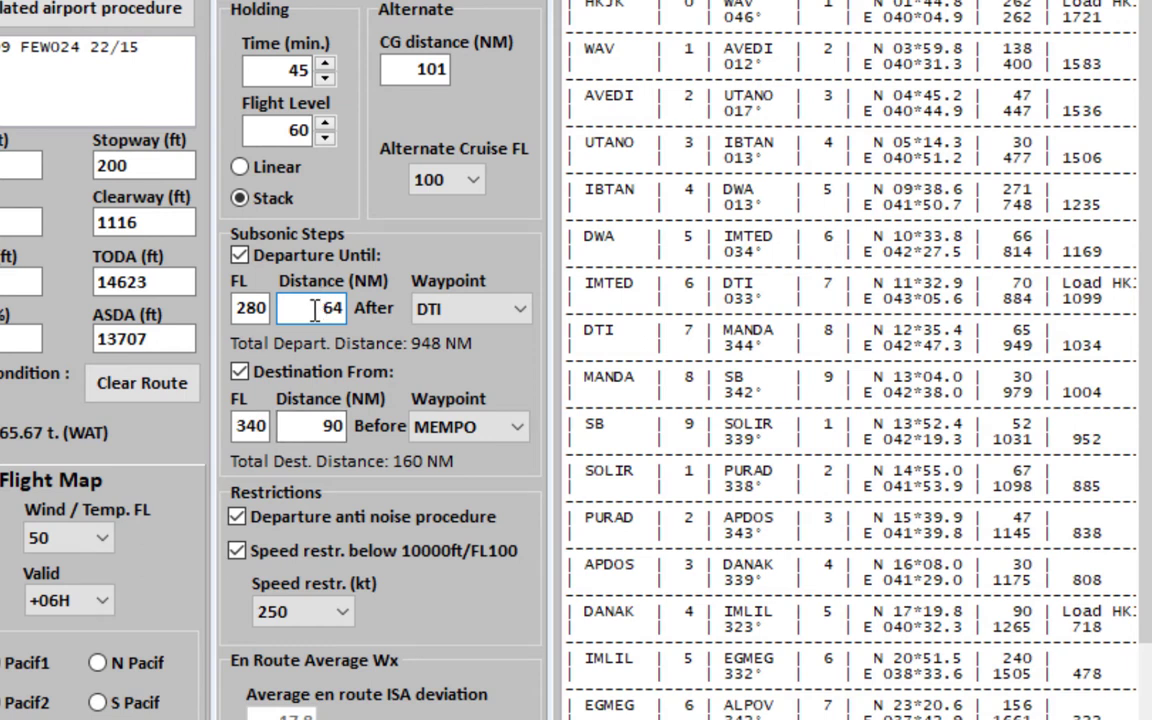
{"action": "double_click", "coordinate": [315, 310]}
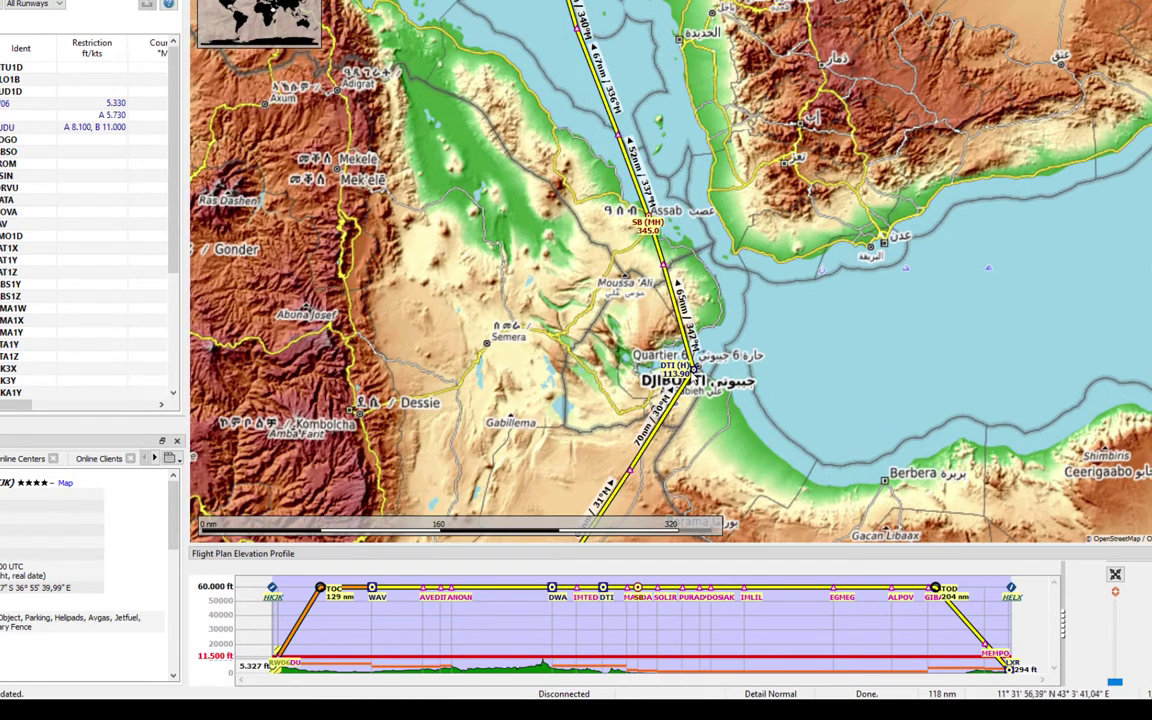
Measure along the route from VORDME Djibouti (DTI) toward MANDA in Little Navmap and examine the area around MANDA
{"action": "right_click", "coordinate": [690, 372]}
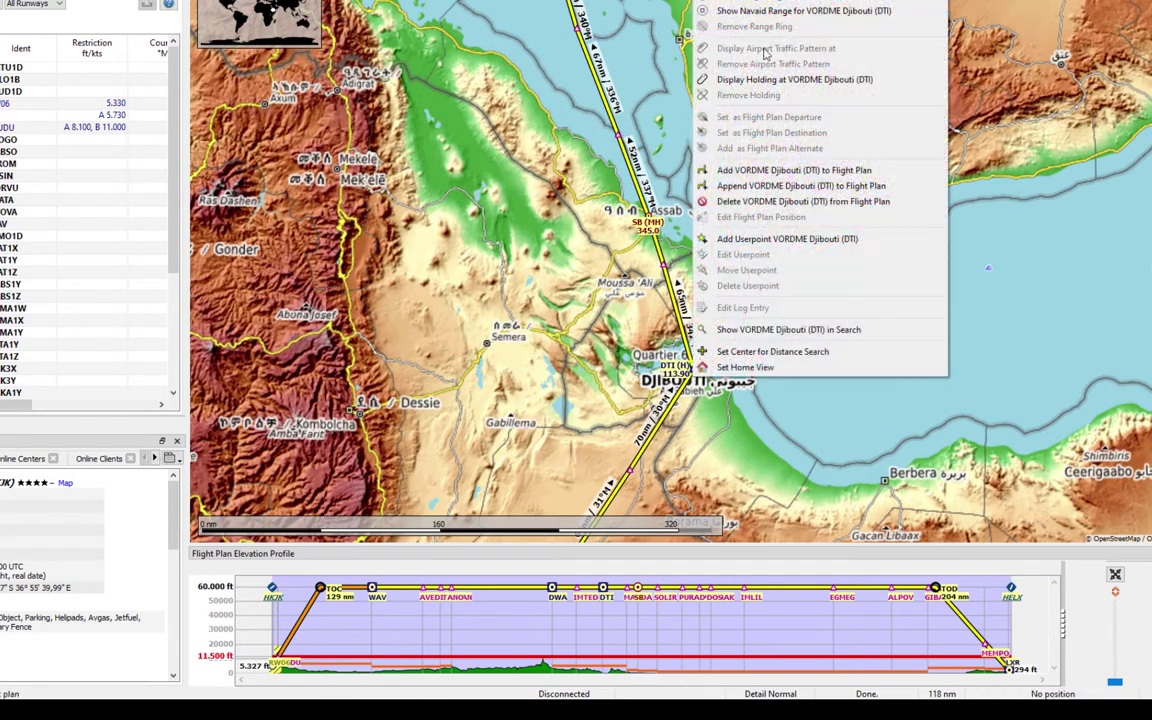
{"action": "left_click", "coordinate": [770, 3]}
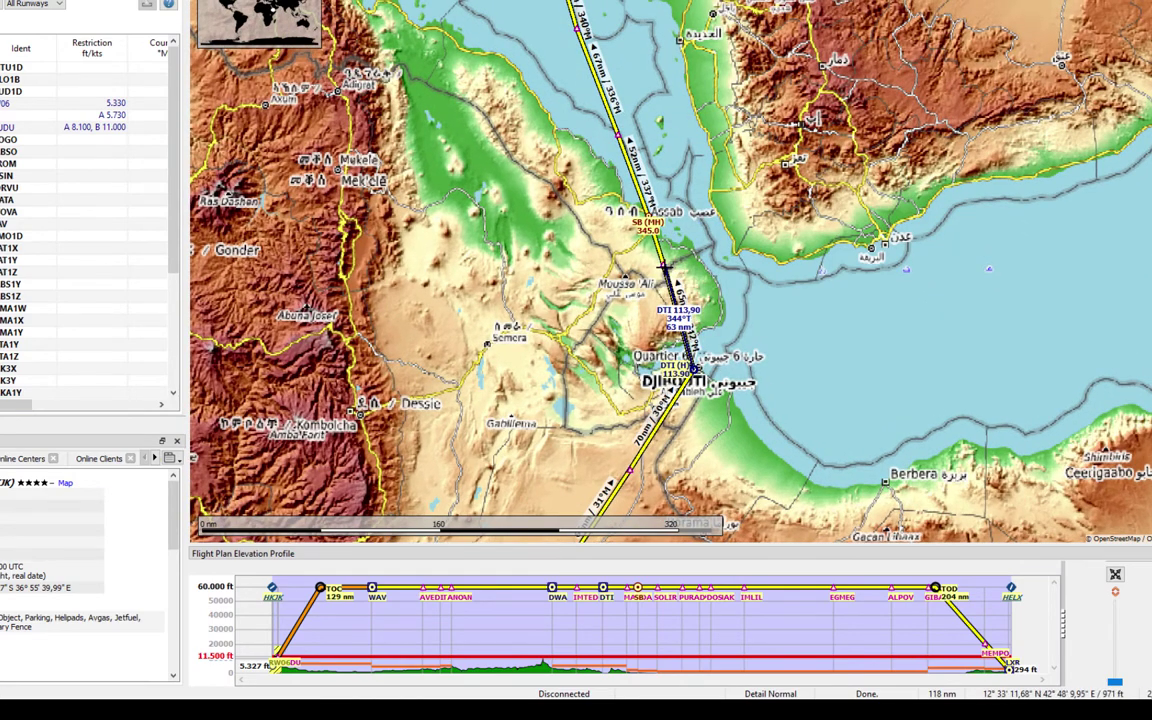
{"action": "scroll", "coordinate": [663, 266], "scroll_direction": "up", "scroll_amount": 5}
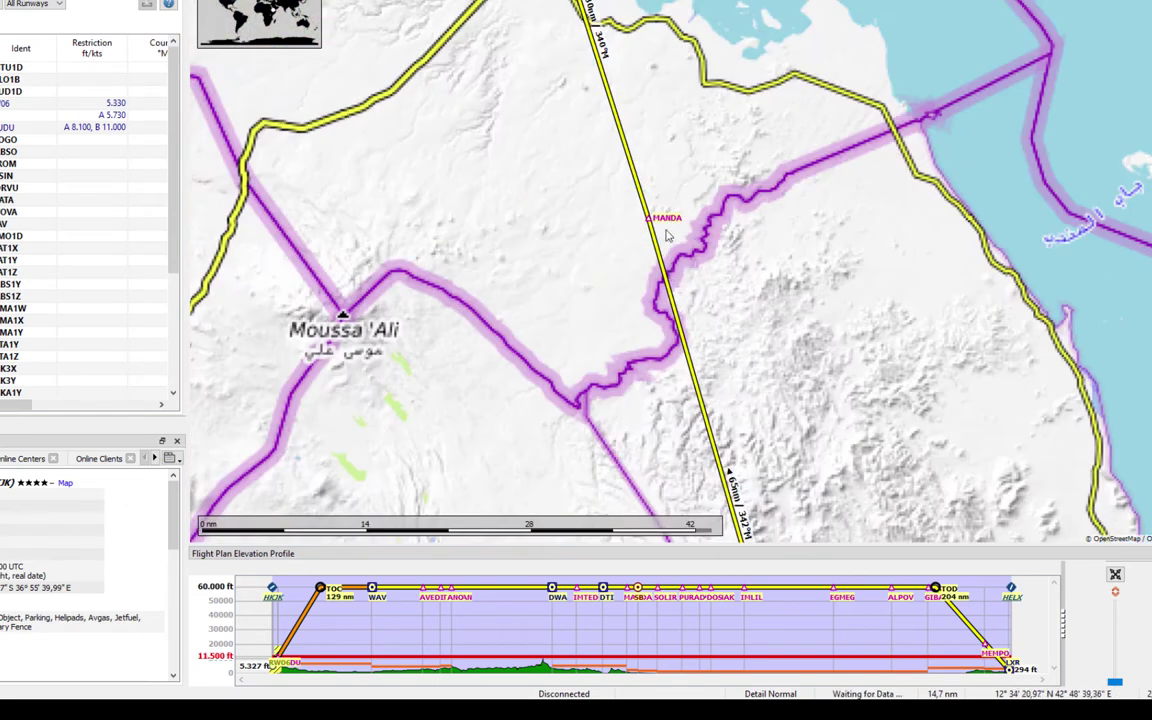
{"action": "scroll", "coordinate": [668, 235], "scroll_direction": "down", "scroll_amount": 3}
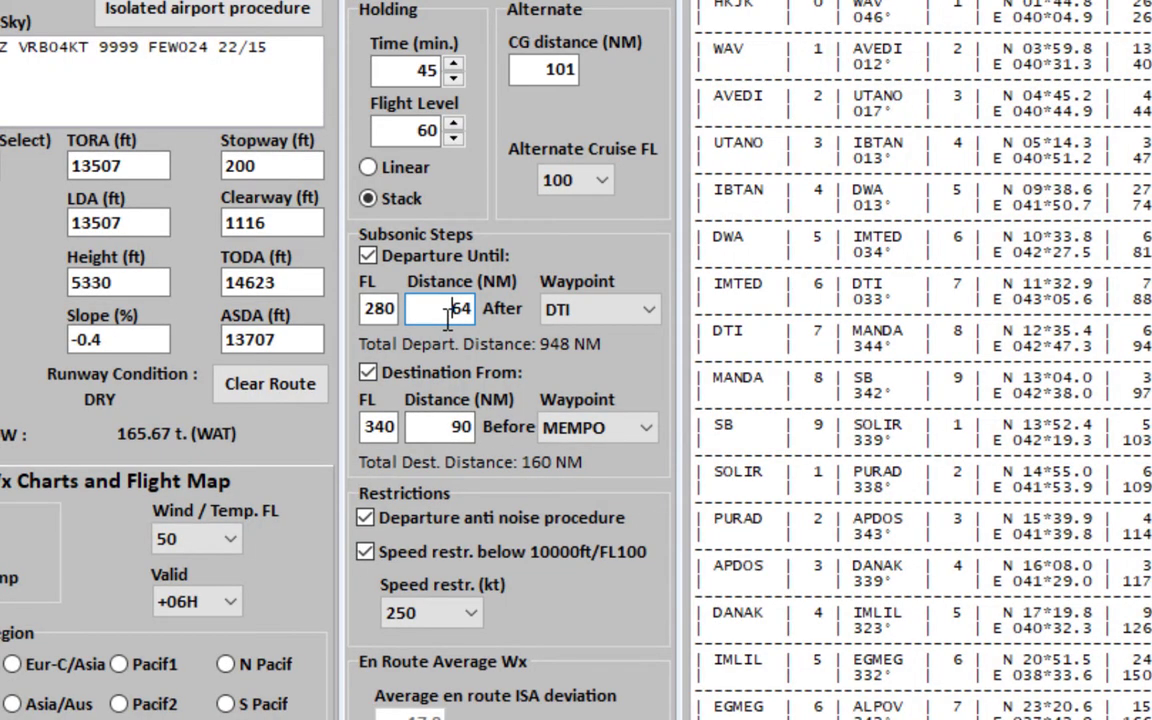
Set the departure subsonic step in CPS X to 40 NM after SB
{"action": "double_click", "coordinate": [447, 313]}
{"action": "type", "text": "40"}
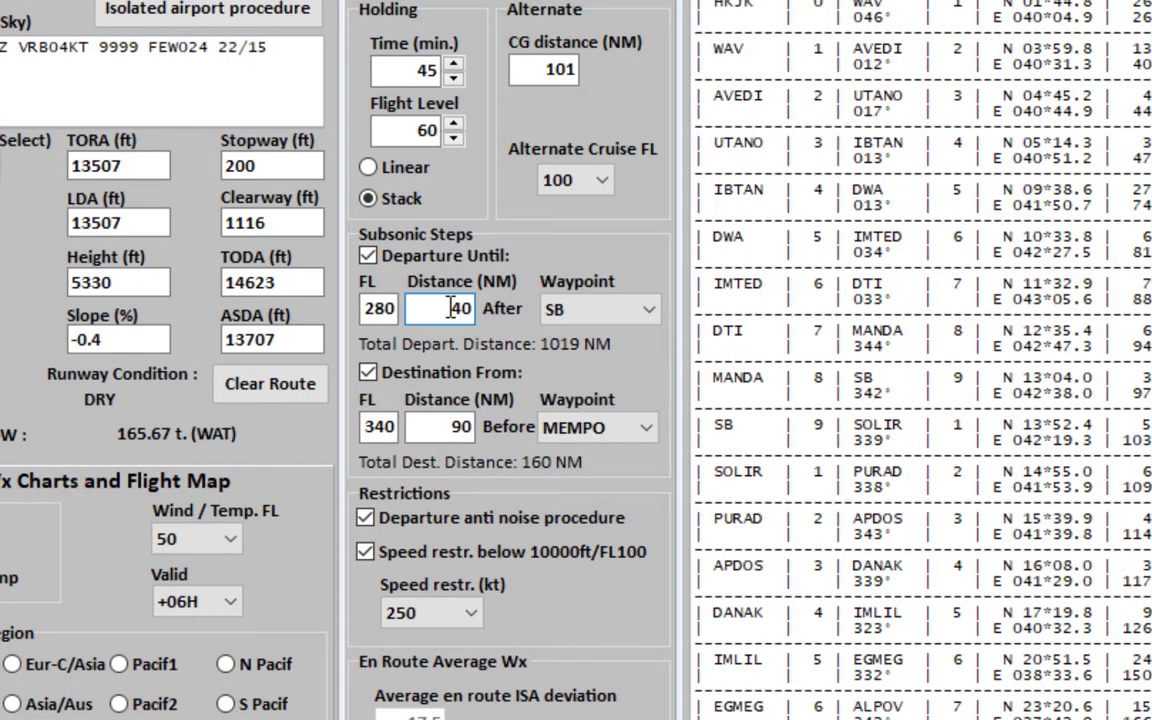
Try departure subsonic steps of 60 NM after SOLIR and 40 NM after PURAD
{"action": "double_click", "coordinate": [451, 308]}
{"action": "type", "text": "60"}
{"action": "scroll", "coordinate": [647, 321], "scroll_direction": "down", "scroll_amount": 1}
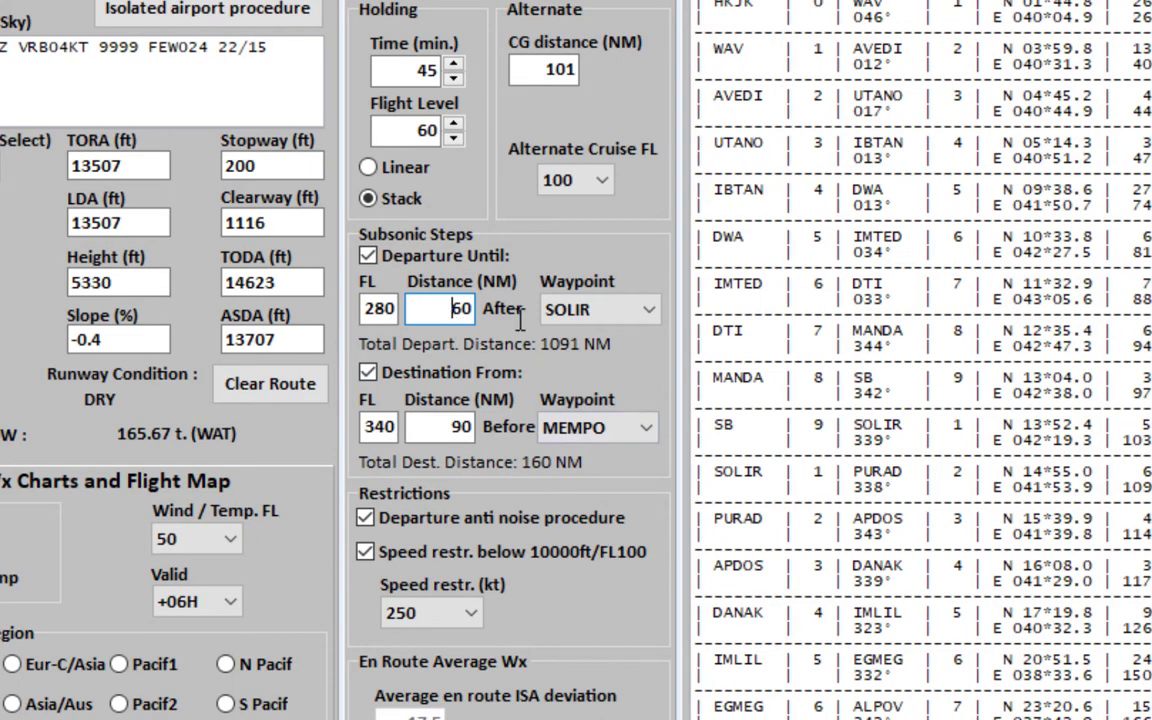
{"action": "key", "text": "shift+Home"}
{"action": "type", "text": "40"}
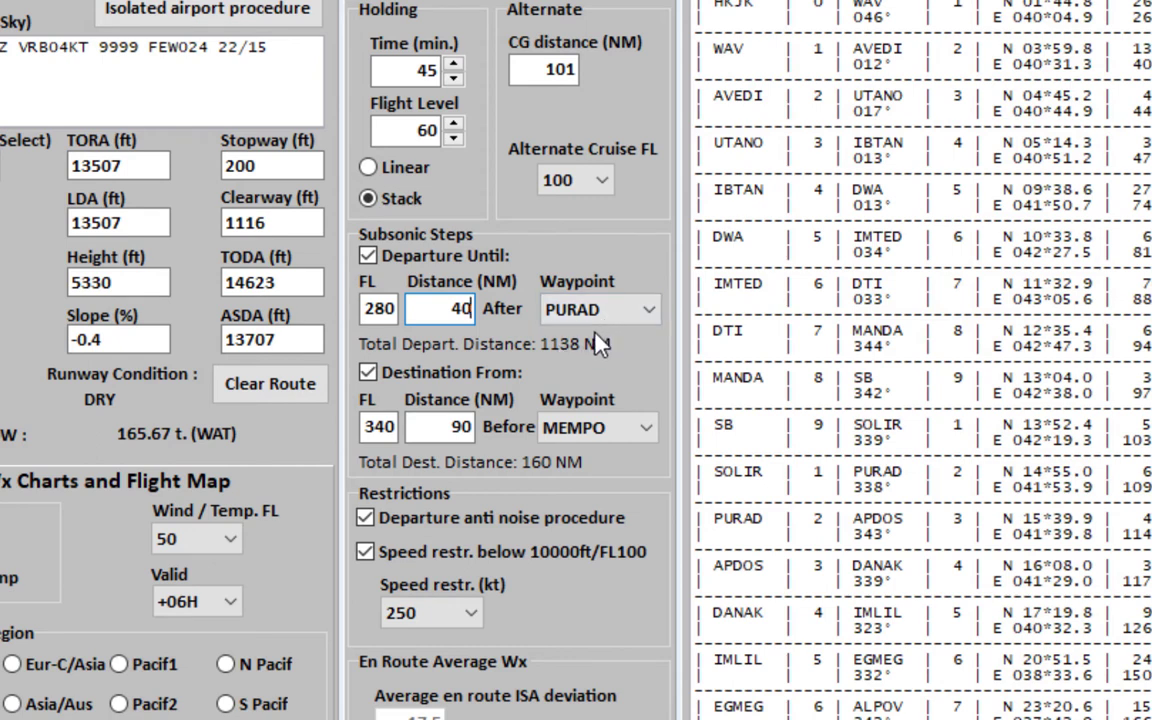
Try a departure subsonic step of 0 NM after APDOS
{"action": "left_click", "coordinate": [645, 310]}
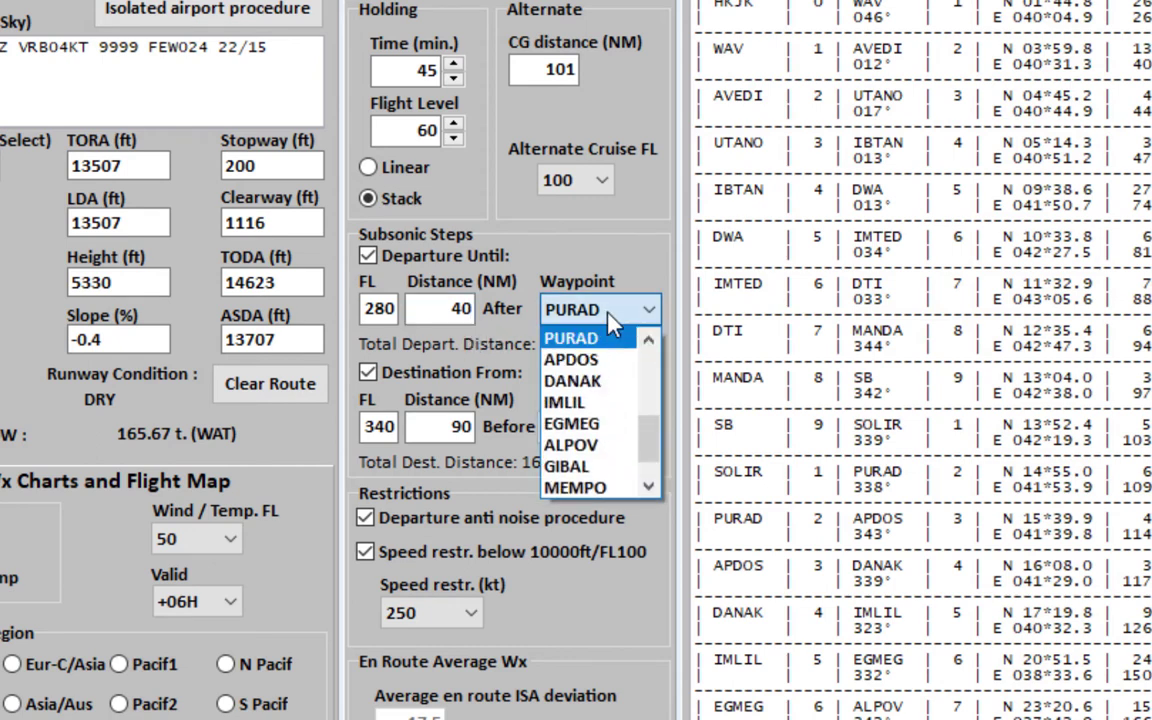
{"action": "left_click", "coordinate": [651, 343]}
{"action": "key", "text": "Escape"}
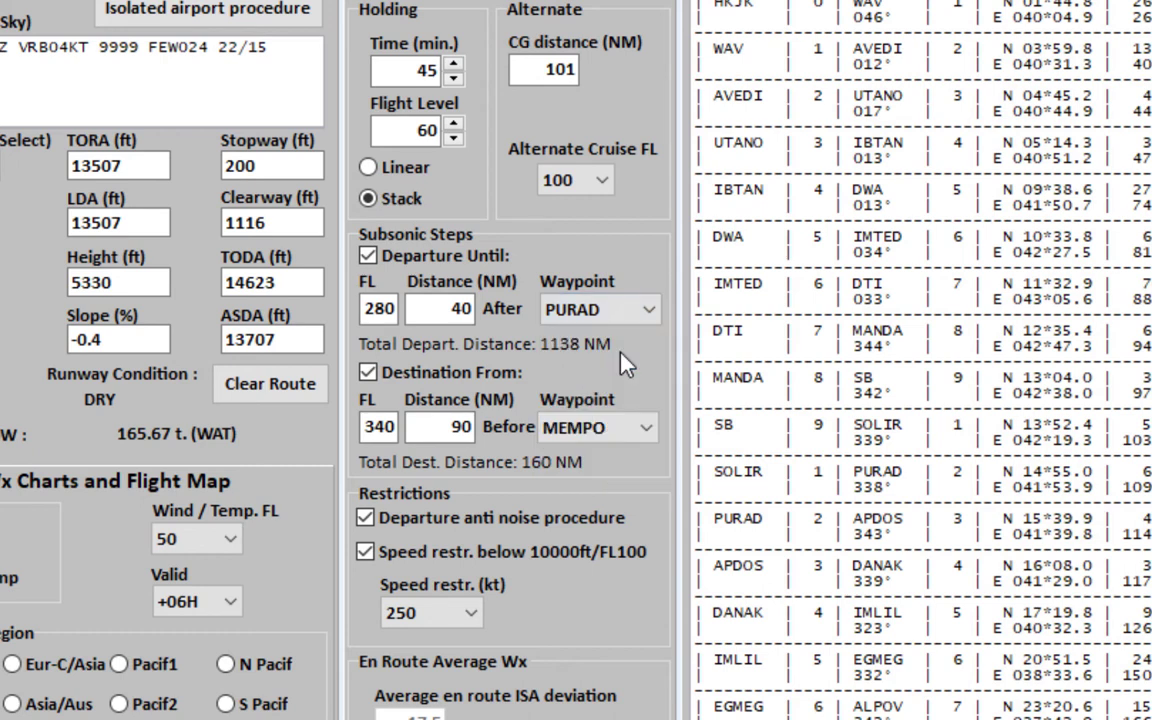
{"action": "key", "text": "shift+Tab"}
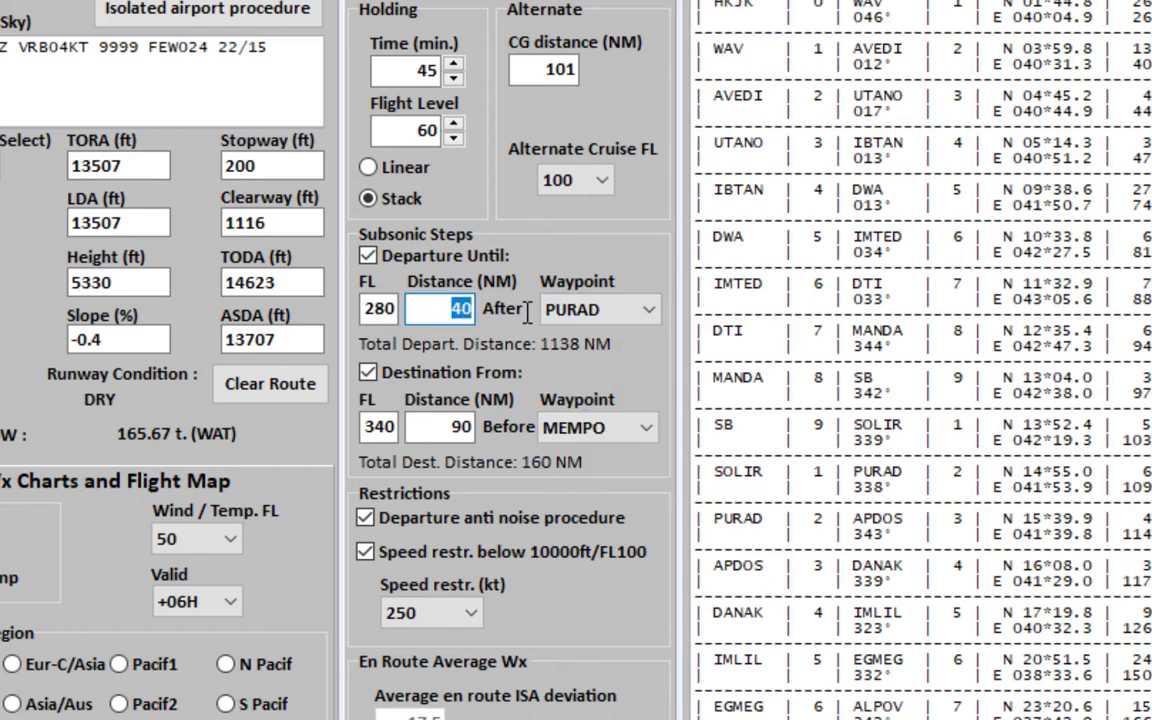
{"action": "type", "text": "0"}
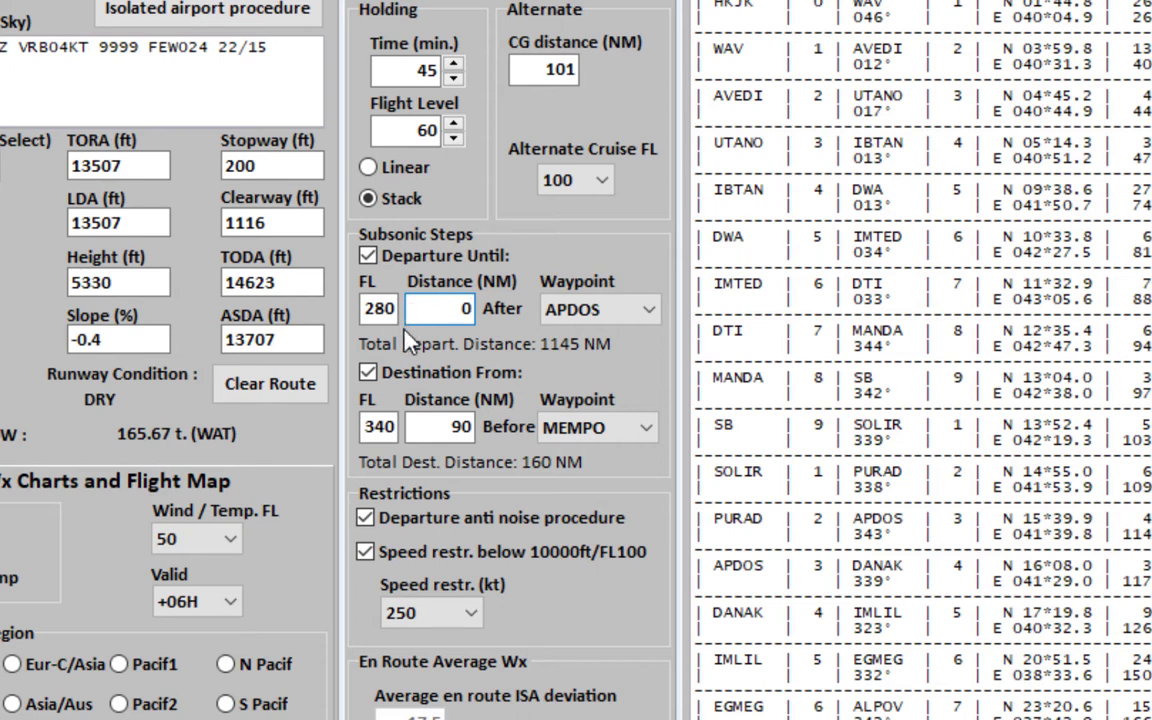
Reset the departure subsonic step, restart it from IBTAN and extend its distance to 3 NM after APDOS
{"action": "left_click", "coordinate": [474, 256]}
{"action": "left_click", "coordinate": [475, 258]}
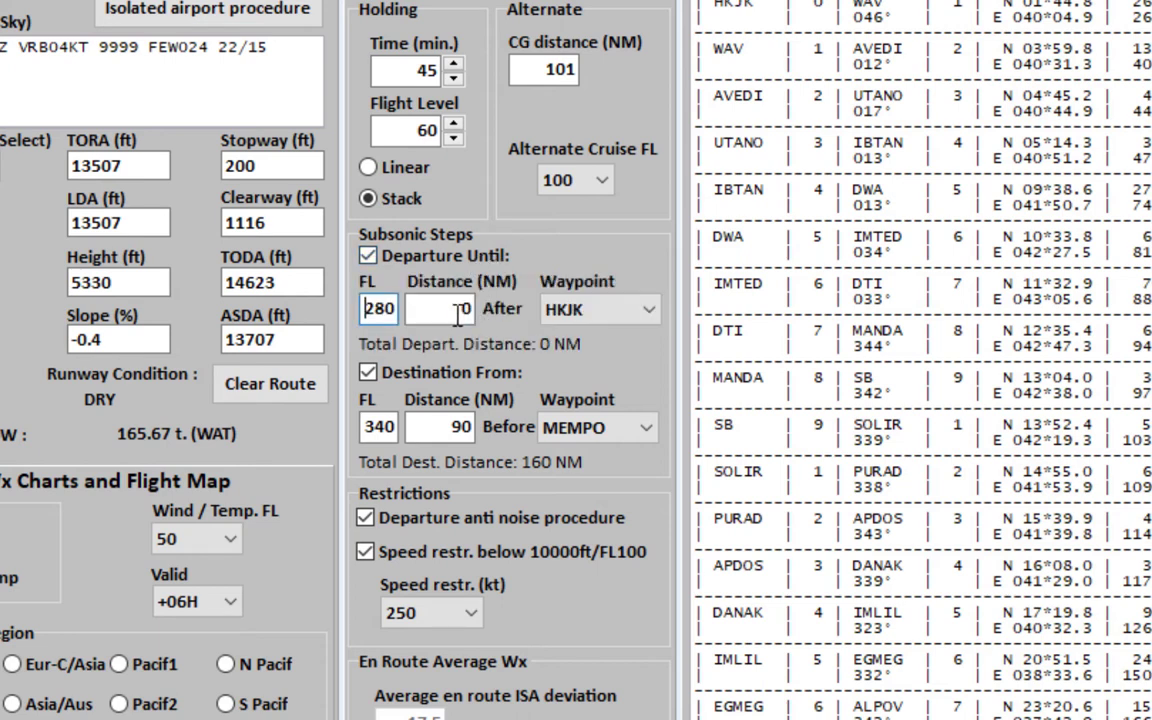
{"action": "left_click", "coordinate": [597, 311]}
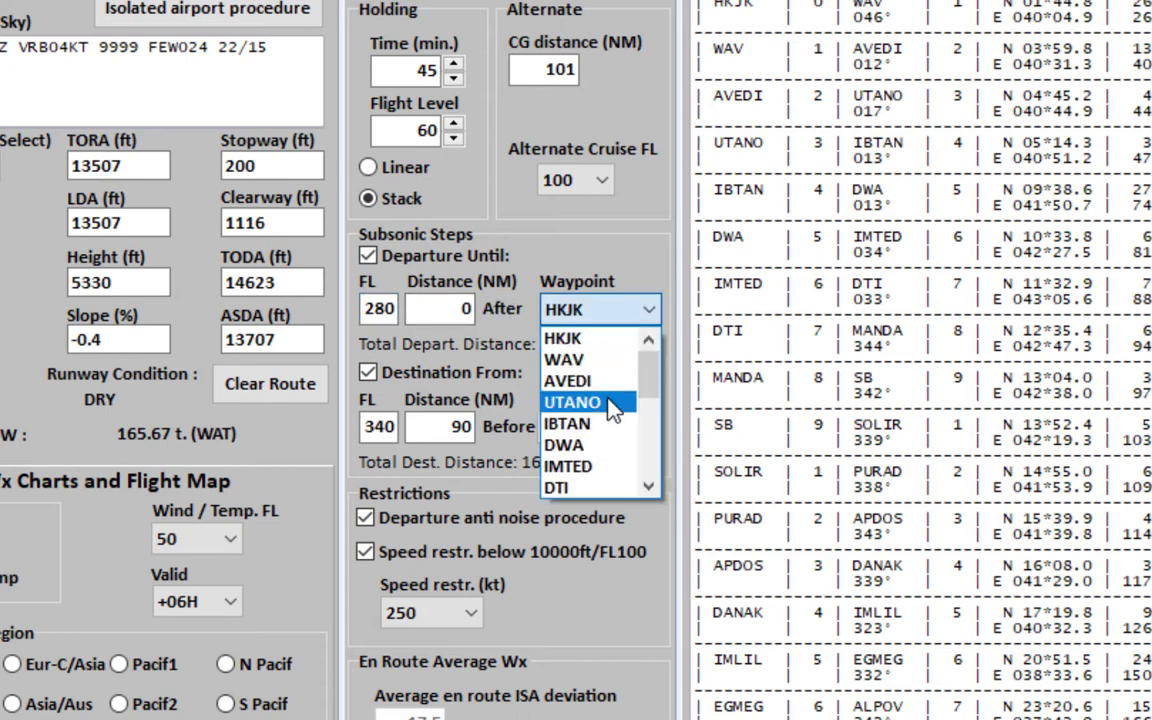
{"action": "left_click", "coordinate": [605, 424]}
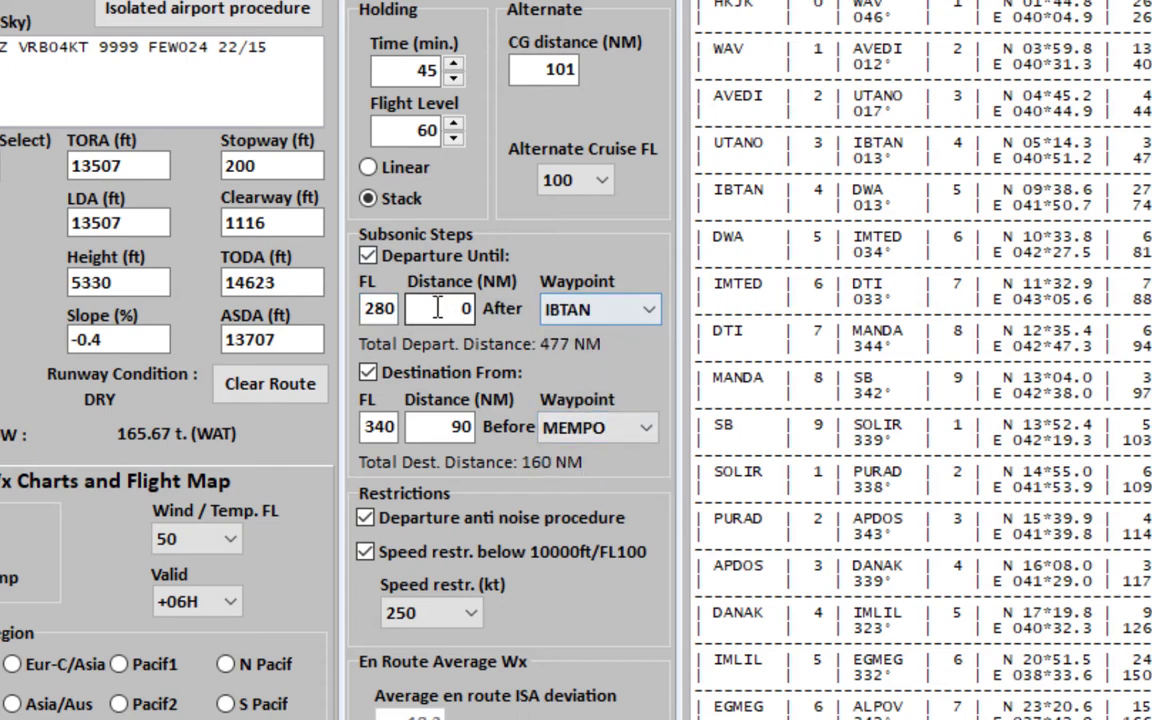
{"action": "key", "text": "shift+Tab"}
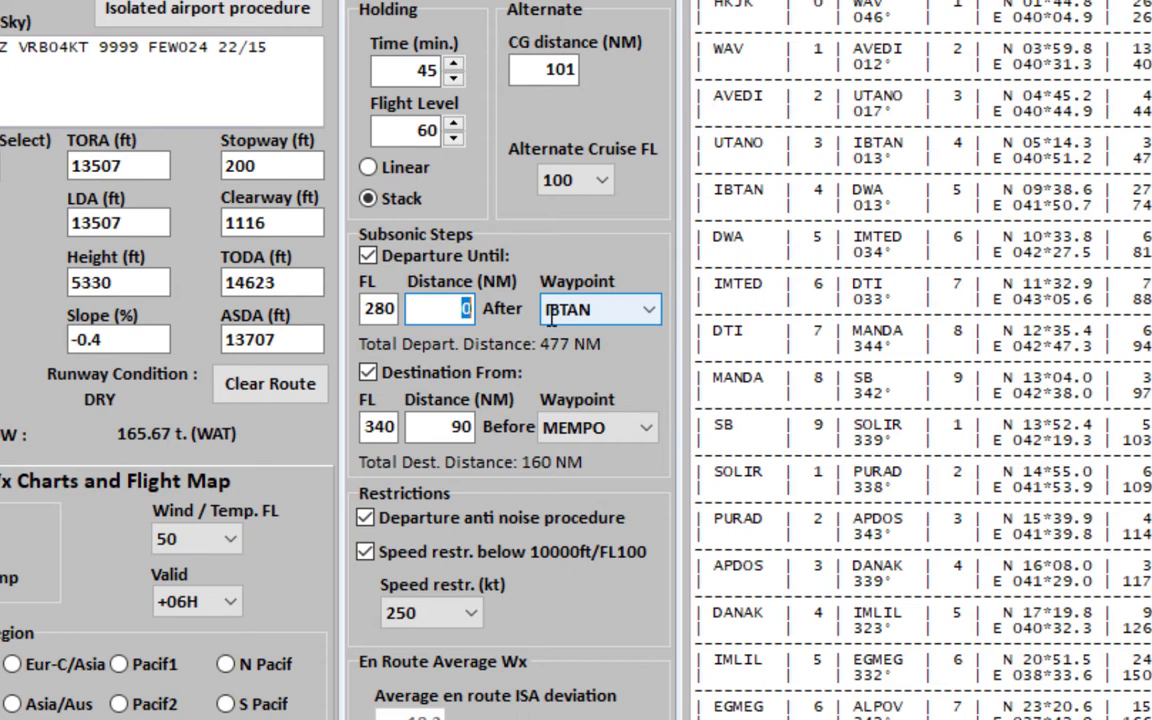
{"action": "type", "text": "400"}
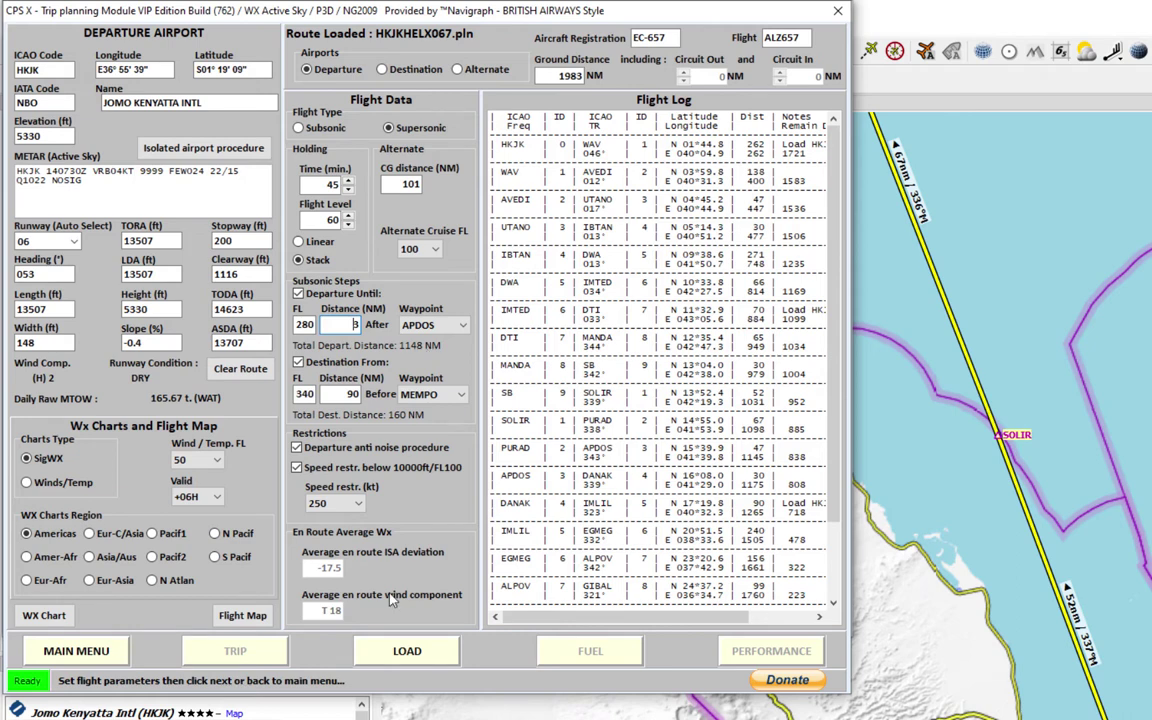
{"action": "left_click", "coordinate": [432, 325]}
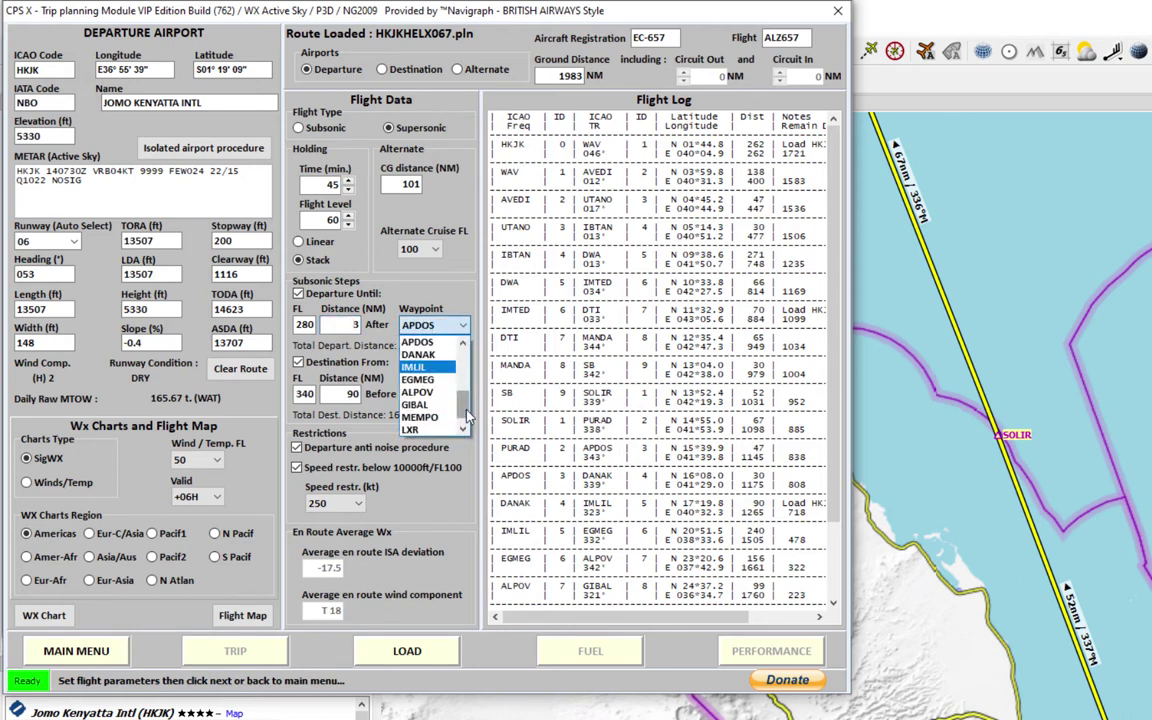
{"action": "scroll", "coordinate": [467, 400], "scroll_direction": "up", "scroll_amount": 2}
{"action": "left_click", "coordinate": [440, 502]}
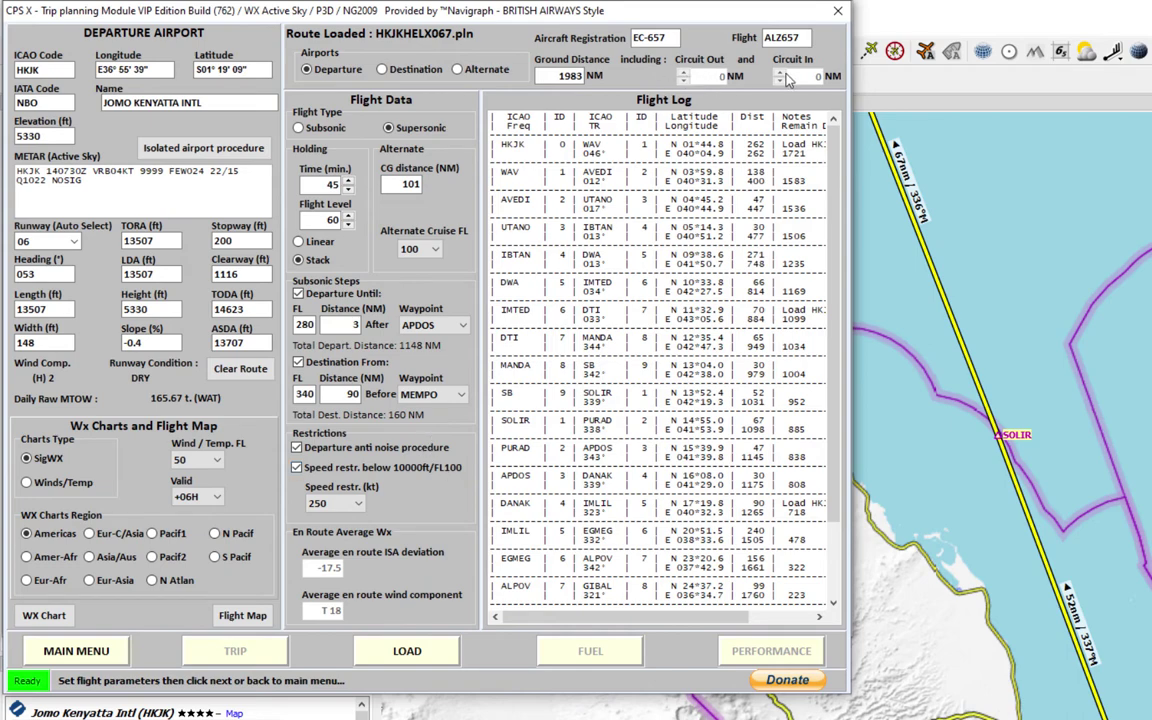
Switch to Little Navmap and examine the end of the route from MEMPO via LXR to Luxor Intl (HELX)
{"action": "left_click", "coordinate": [1025, 413]}
{"action": "scroll", "coordinate": [771, 424], "scroll_direction": "up", "scroll_amount": 5}
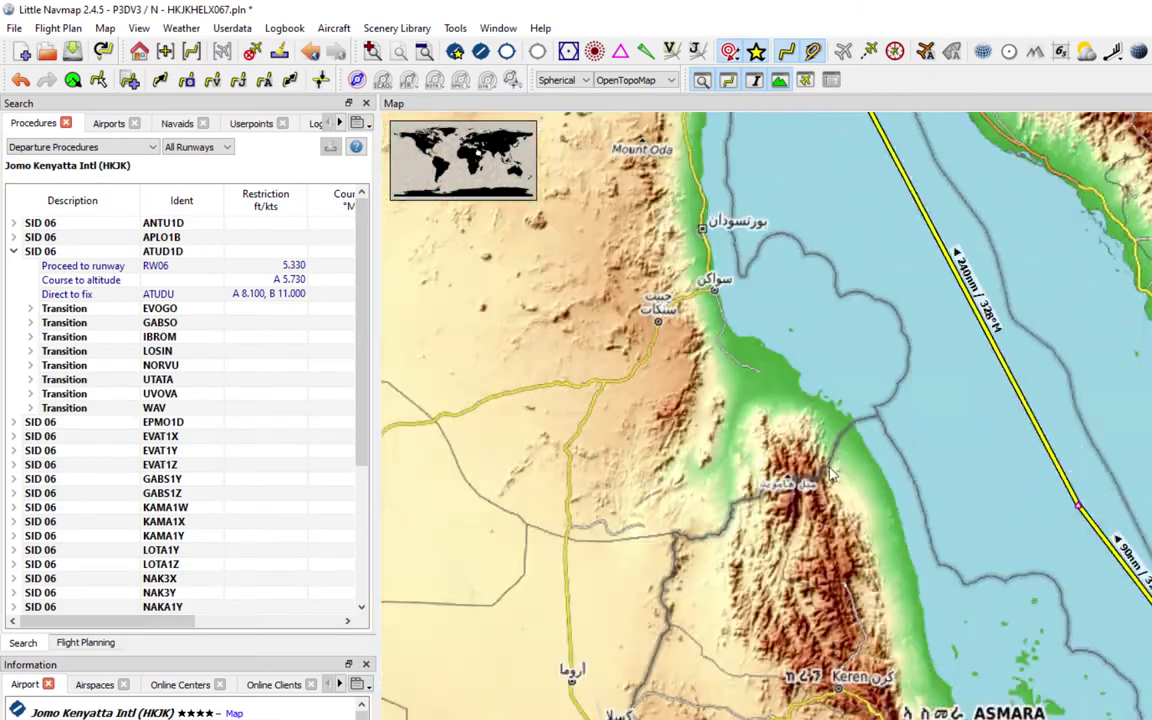
{"action": "left_click_drag", "start_coordinate": [830, 477], "coordinate": [1100, 700]}
{"action": "scroll", "coordinate": [874, 404], "scroll_direction": "down", "scroll_amount": 3}
{"action": "scroll", "coordinate": [1105, 605], "scroll_direction": "up", "scroll_amount": 6}
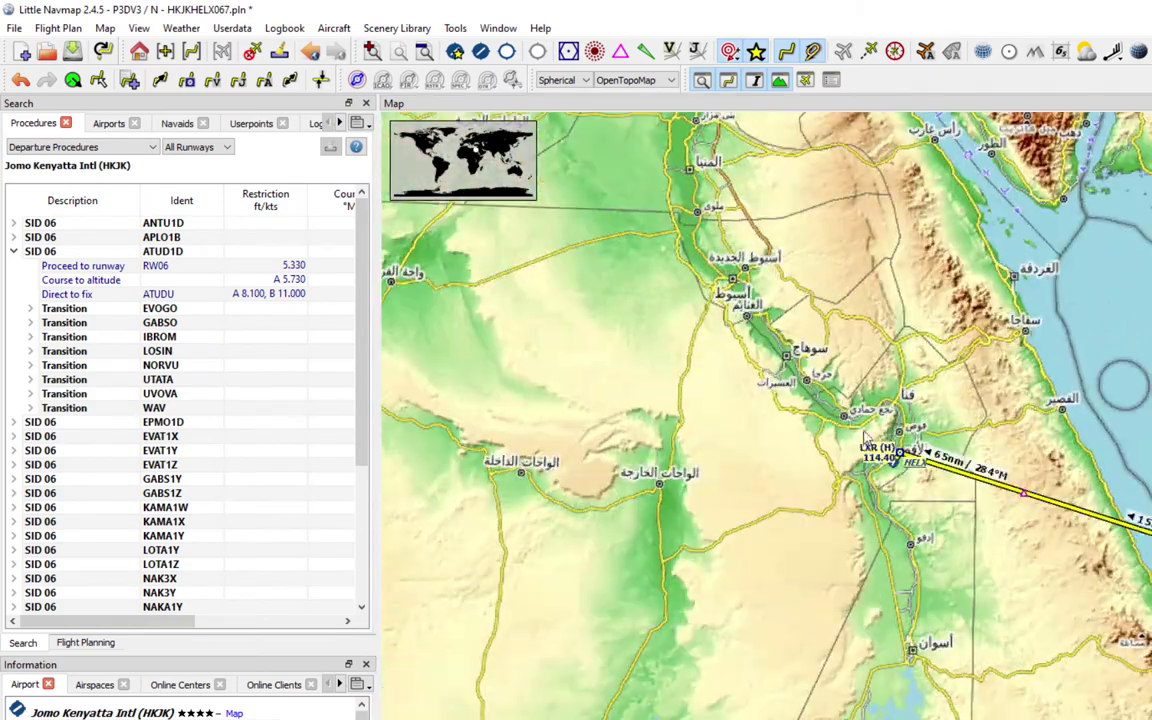
{"action": "left_click_drag", "start_coordinate": [1105, 605], "coordinate": [805, 527]}
{"action": "scroll", "coordinate": [805, 530], "scroll_direction": "up", "scroll_amount": 3}
{"action": "scroll", "coordinate": [790, 515], "scroll_direction": "down", "scroll_amount": 3}
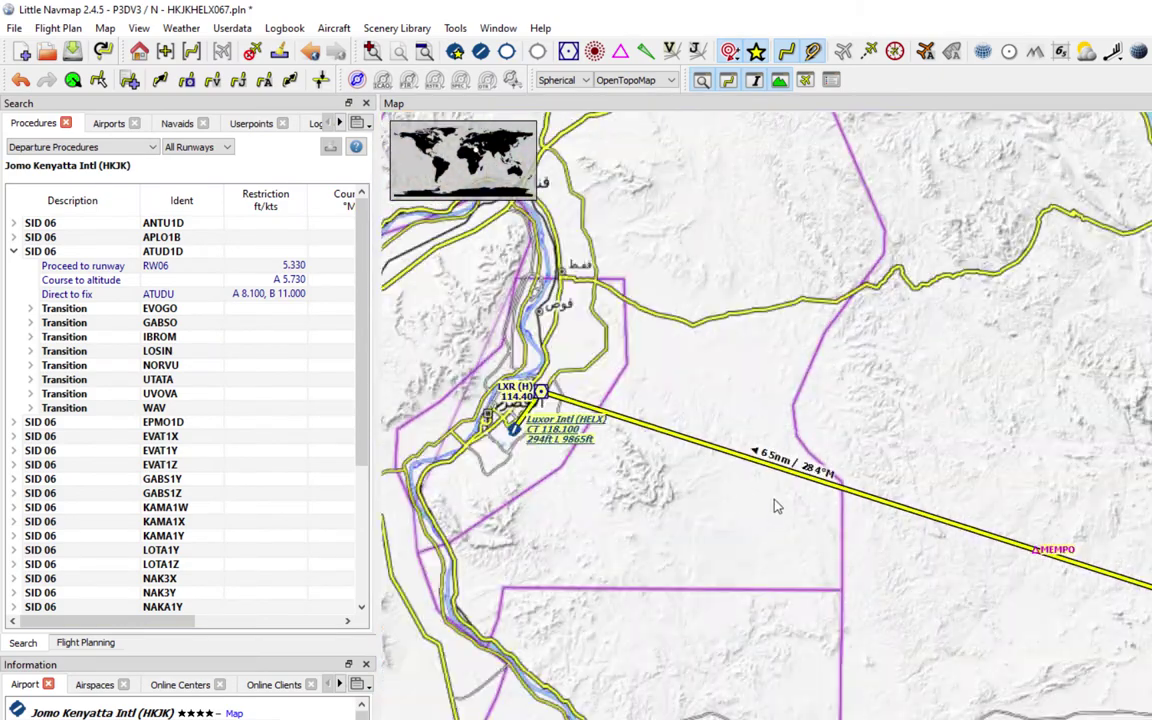
{"action": "left_click_drag", "start_coordinate": [620, 472], "coordinate": [690, 492]}
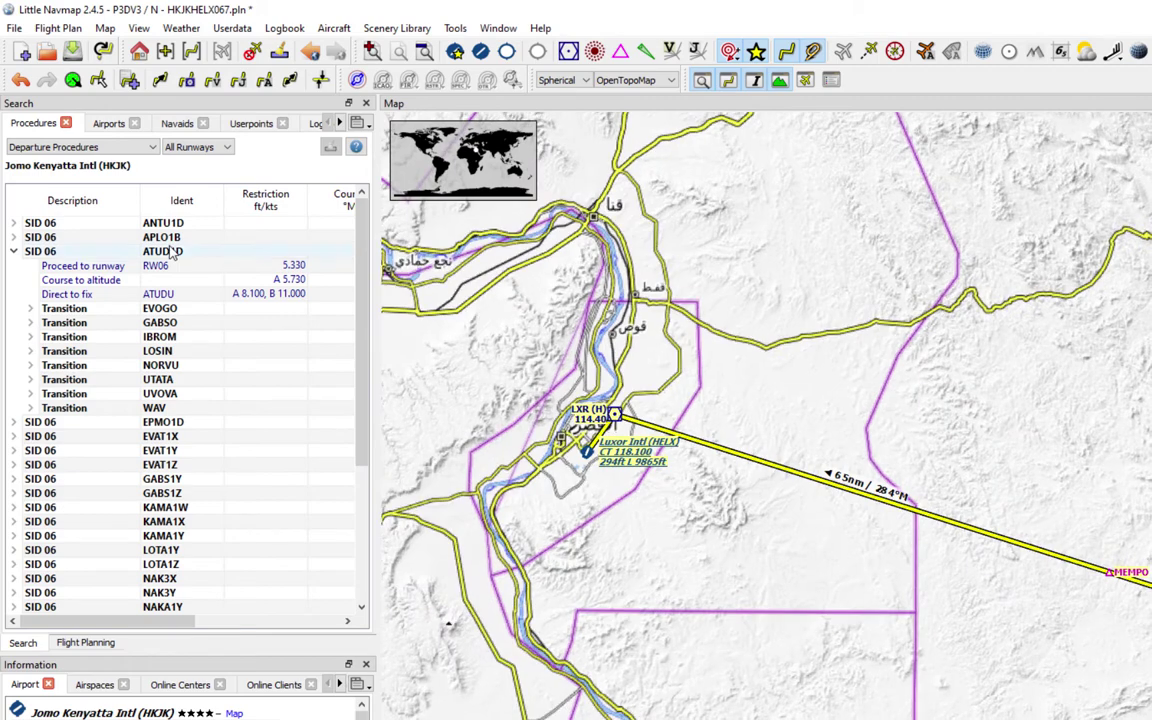
Show the arrival procedures for HELX from the flight plan and switch back to CPS X
{"action": "left_click", "coordinate": [88, 643]}
{"action": "right_click", "coordinate": [85, 568]}
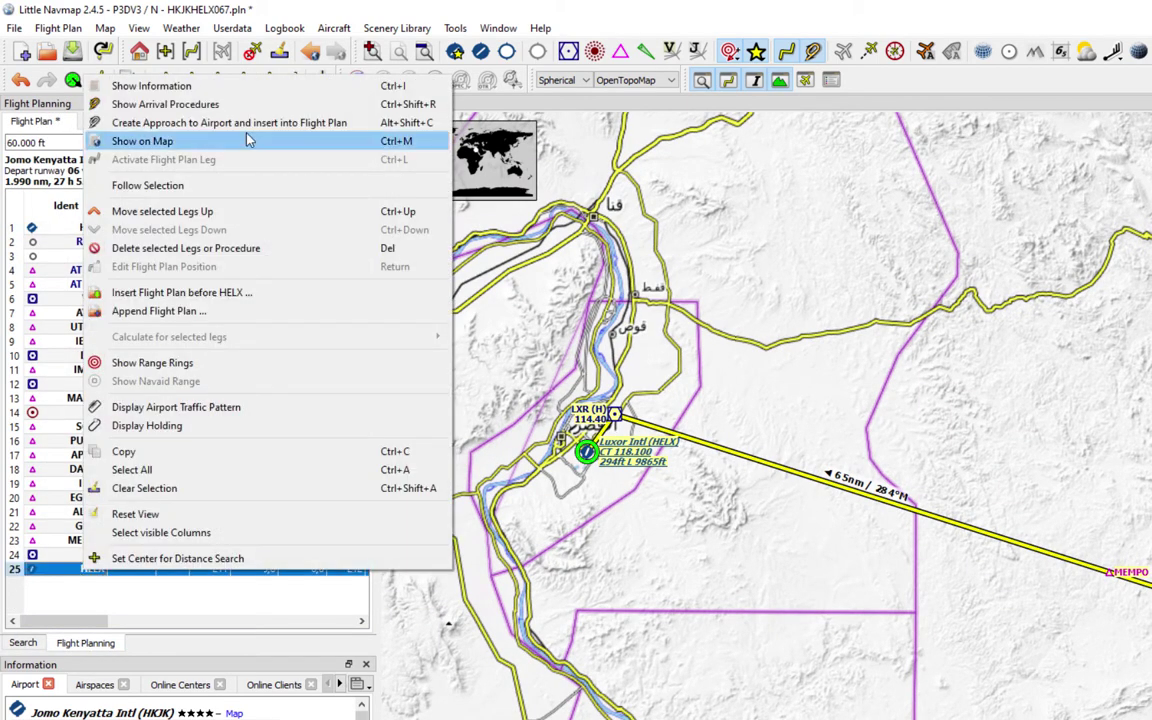
{"action": "left_click", "coordinate": [198, 106]}
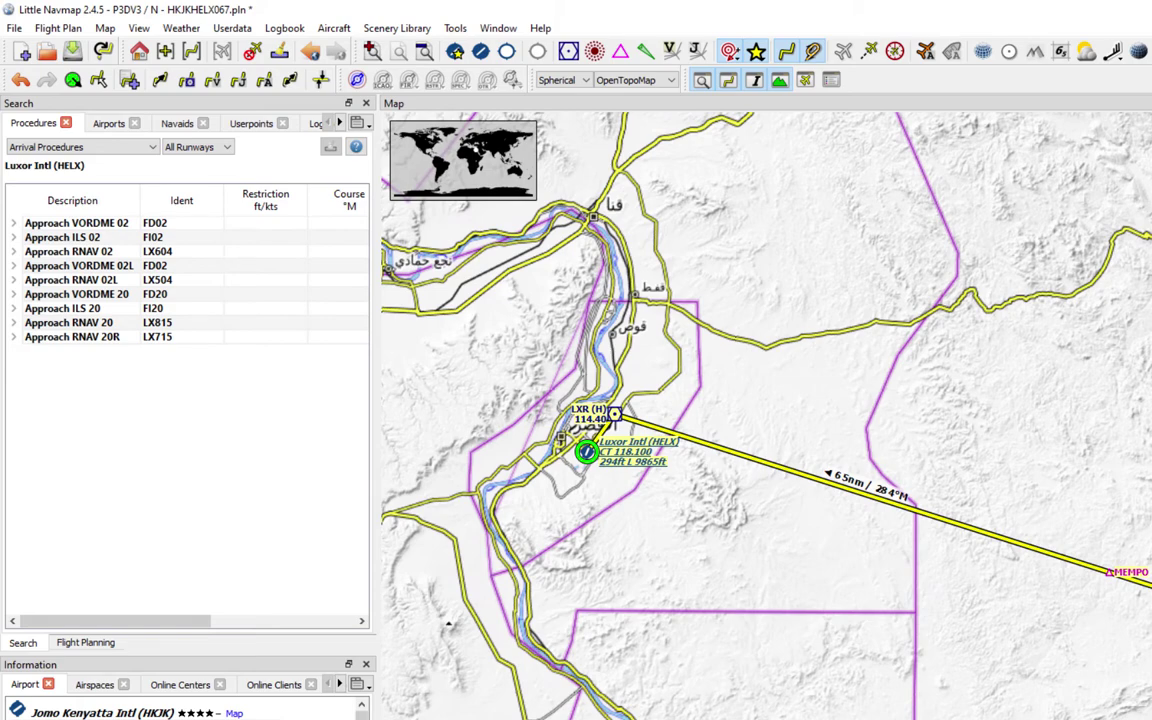
{"action": "key", "text": "alt+Tab"}
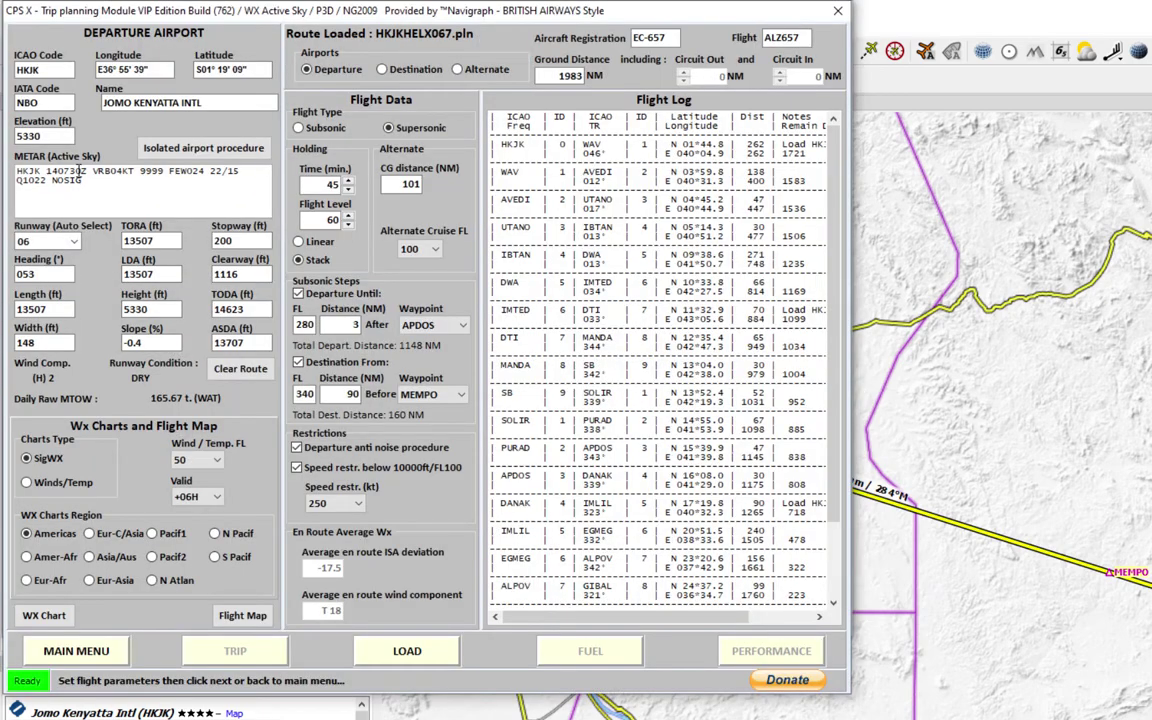
Display the destination airport's data and review its METAR
{"action": "left_click", "coordinate": [381, 69]}
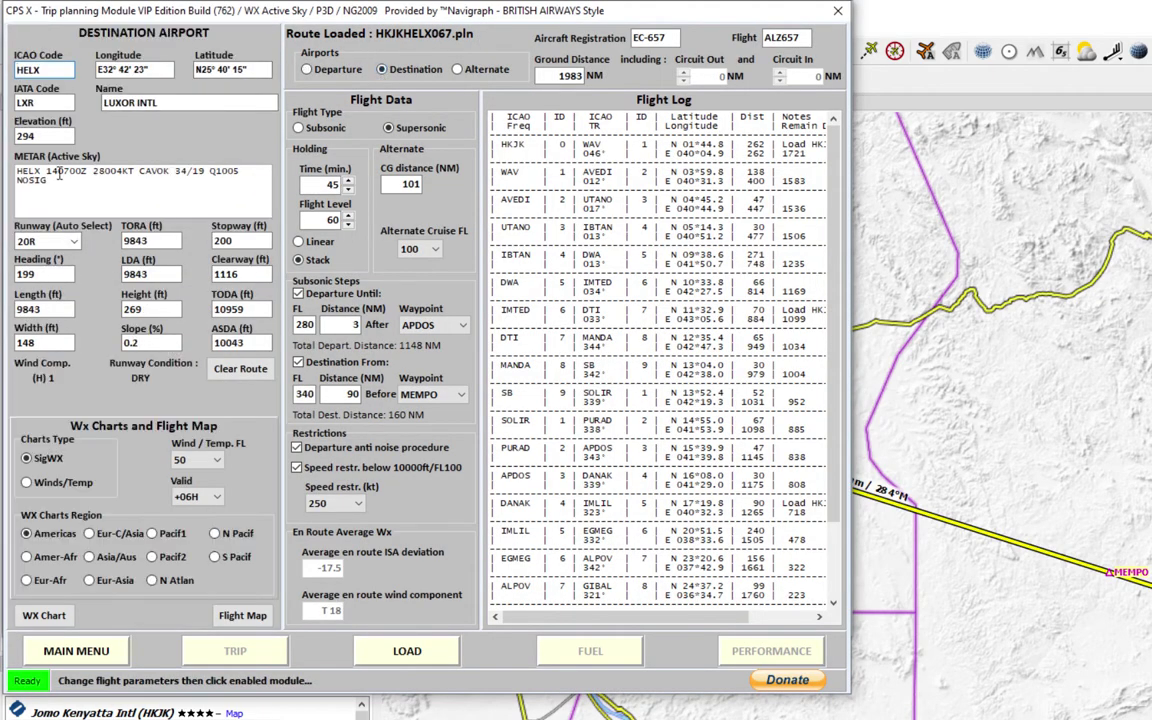
{"action": "left_click_drag", "start_coordinate": [91, 173], "coordinate": [122, 176]}
Switch to Little Navmap and examine the final route leg from LXR to Luxor Intl, its runway 02/20 and the surrounding terrain
{"action": "key", "text": "alt+Tab"}
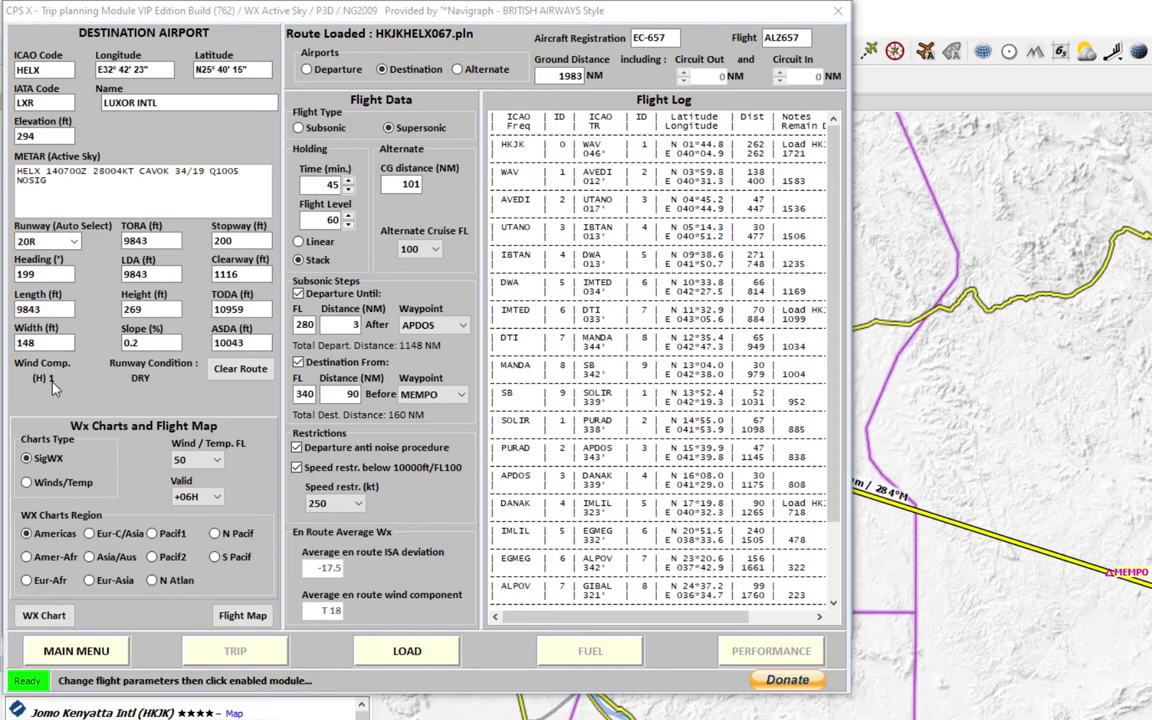
{"action": "left_click", "coordinate": [1120, 532]}
{"action": "scroll", "coordinate": [700, 420], "scroll_direction": "up", "scroll_amount": 6}
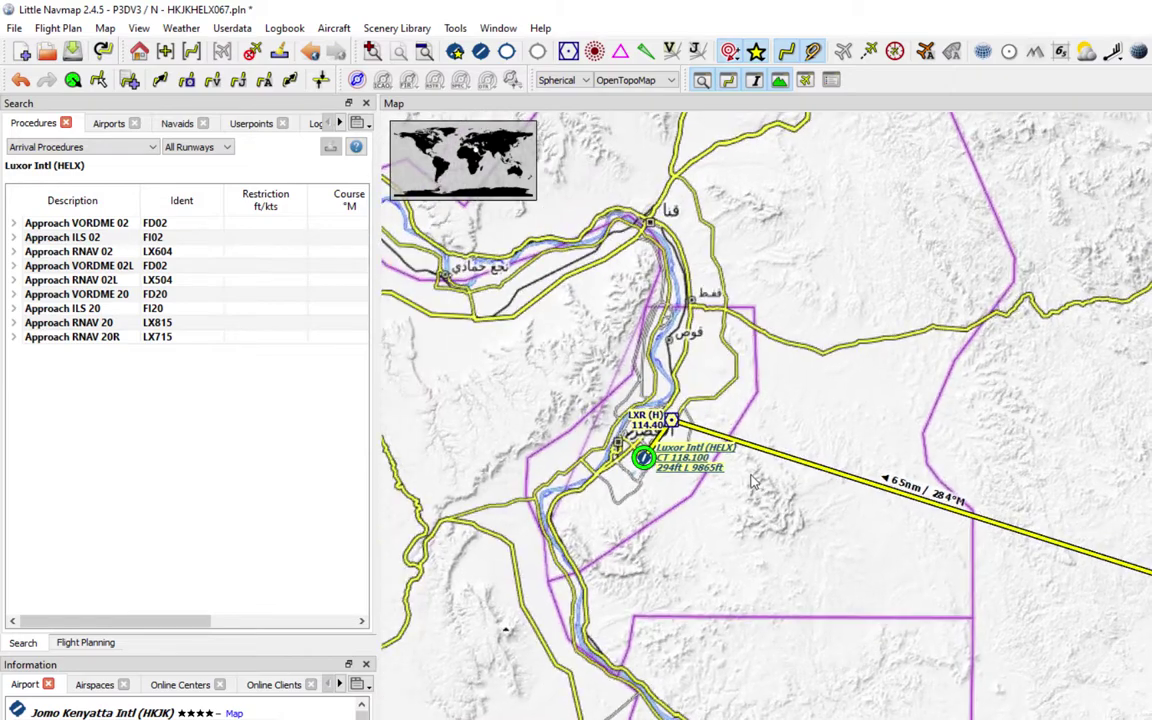
{"action": "scroll", "coordinate": [785, 420], "scroll_direction": "down", "scroll_amount": 2}
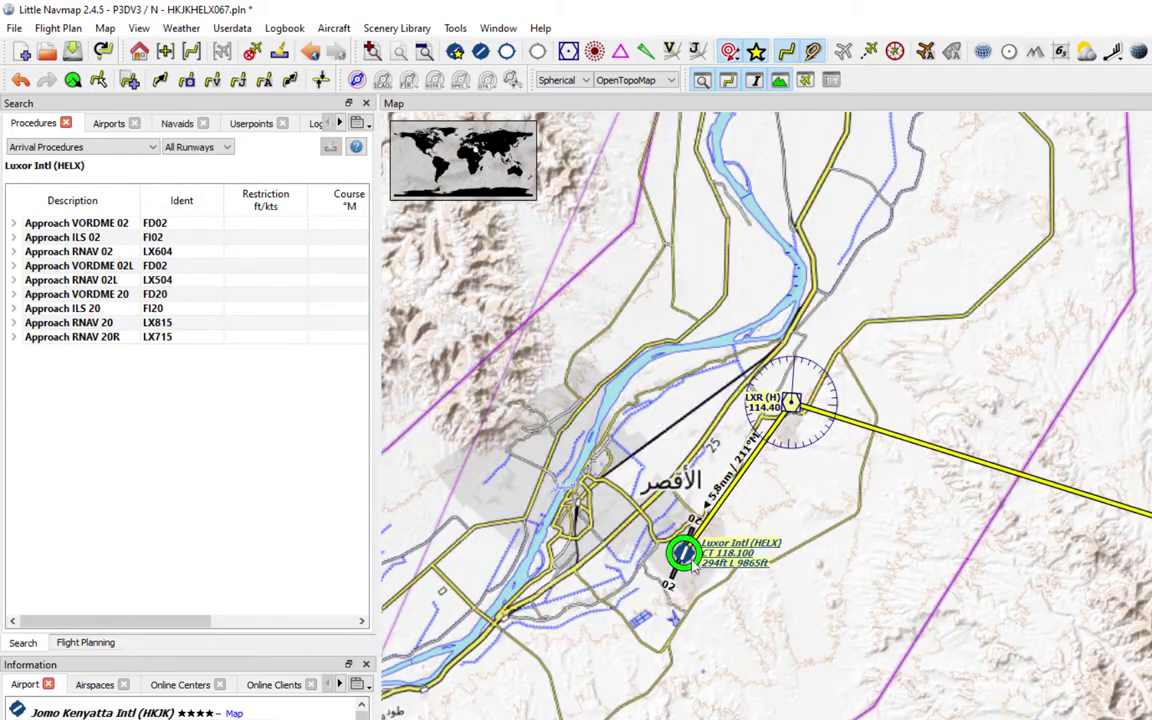
{"action": "scroll", "coordinate": [808, 420], "scroll_direction": "up", "scroll_amount": 2}
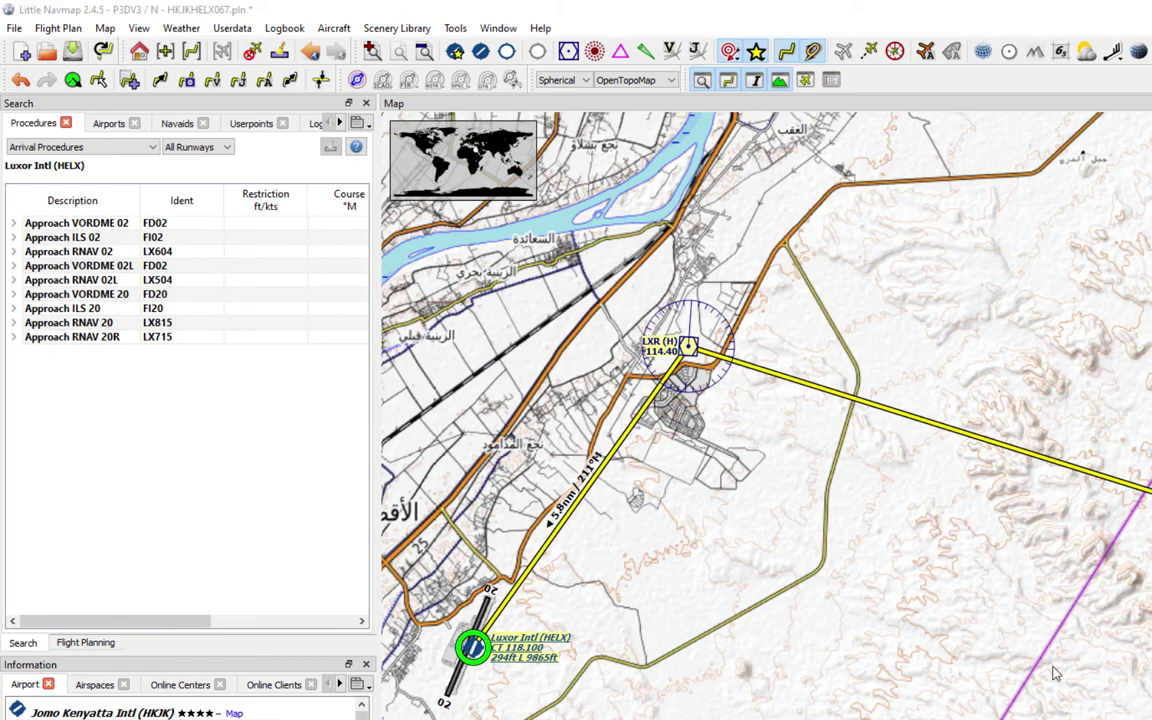
{"action": "scroll", "coordinate": [950, 605], "scroll_direction": "down", "scroll_amount": 2}
{"action": "scroll", "coordinate": [868, 548], "scroll_direction": "up", "scroll_amount": 2}
{"action": "scroll", "coordinate": [710, 428], "scroll_direction": "up", "scroll_amount": 2}
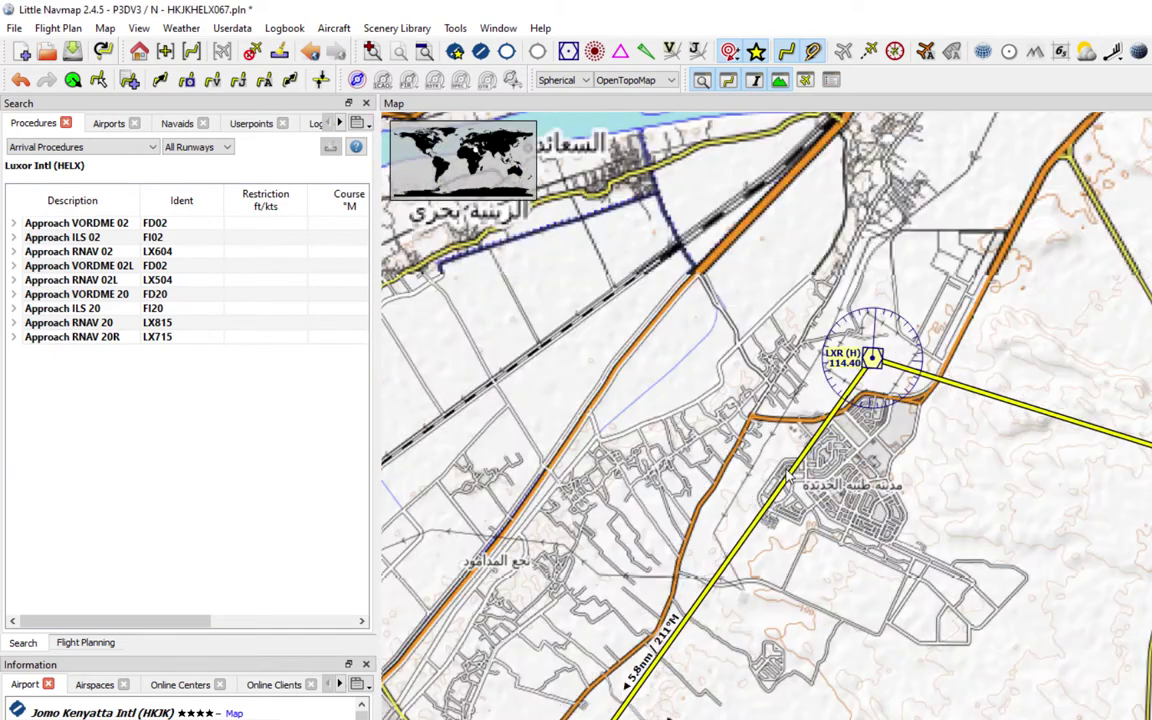
{"action": "scroll", "coordinate": [770, 500], "scroll_direction": "up", "scroll_amount": 1}
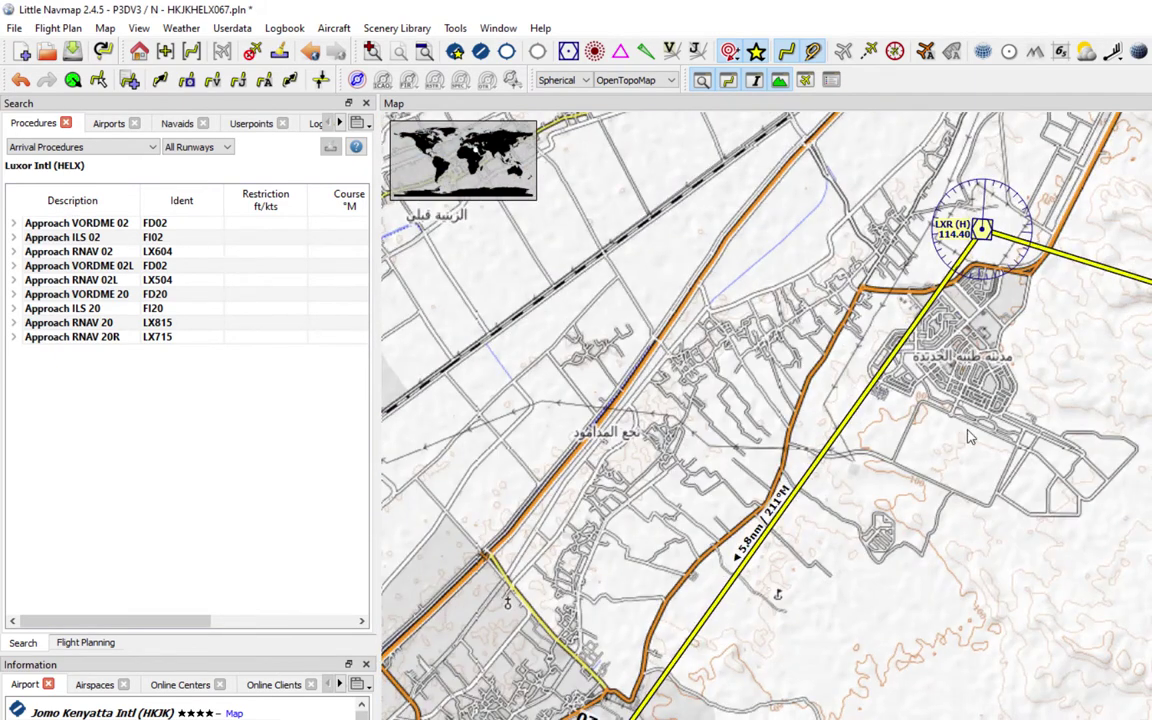
{"action": "left_click_drag", "start_coordinate": [903, 381], "coordinate": [923, 351]}
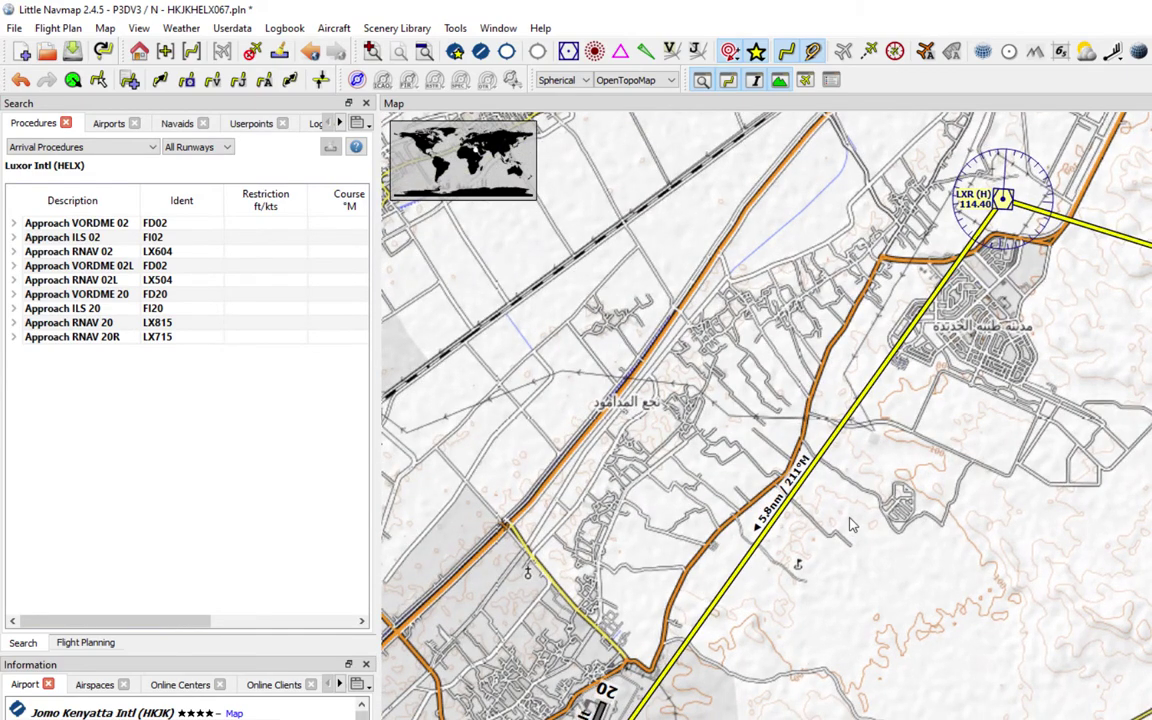
{"action": "scroll", "coordinate": [850, 525], "scroll_direction": "down", "scroll_amount": 2}
{"action": "scroll", "coordinate": [748, 521], "scroll_direction": "down", "scroll_amount": 1}
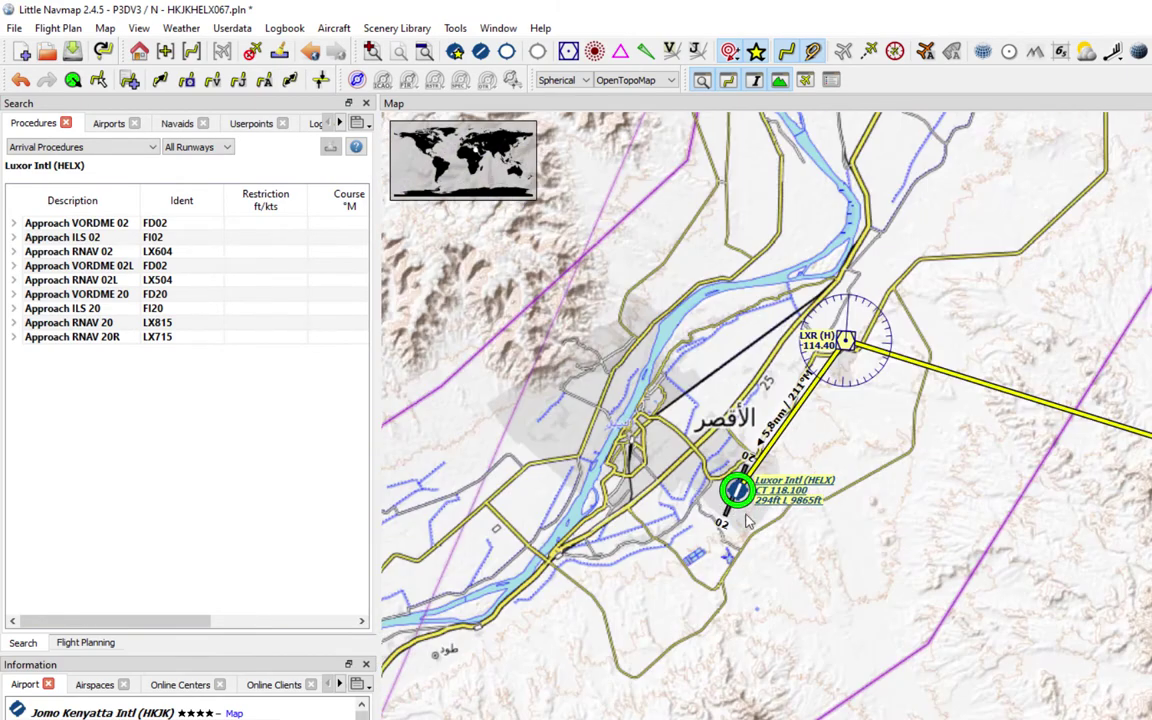
{"action": "scroll", "coordinate": [849, 299], "scroll_direction": "up", "scroll_amount": 1}
{"action": "scroll", "coordinate": [1078, 547], "scroll_direction": "down", "scroll_amount": 1}
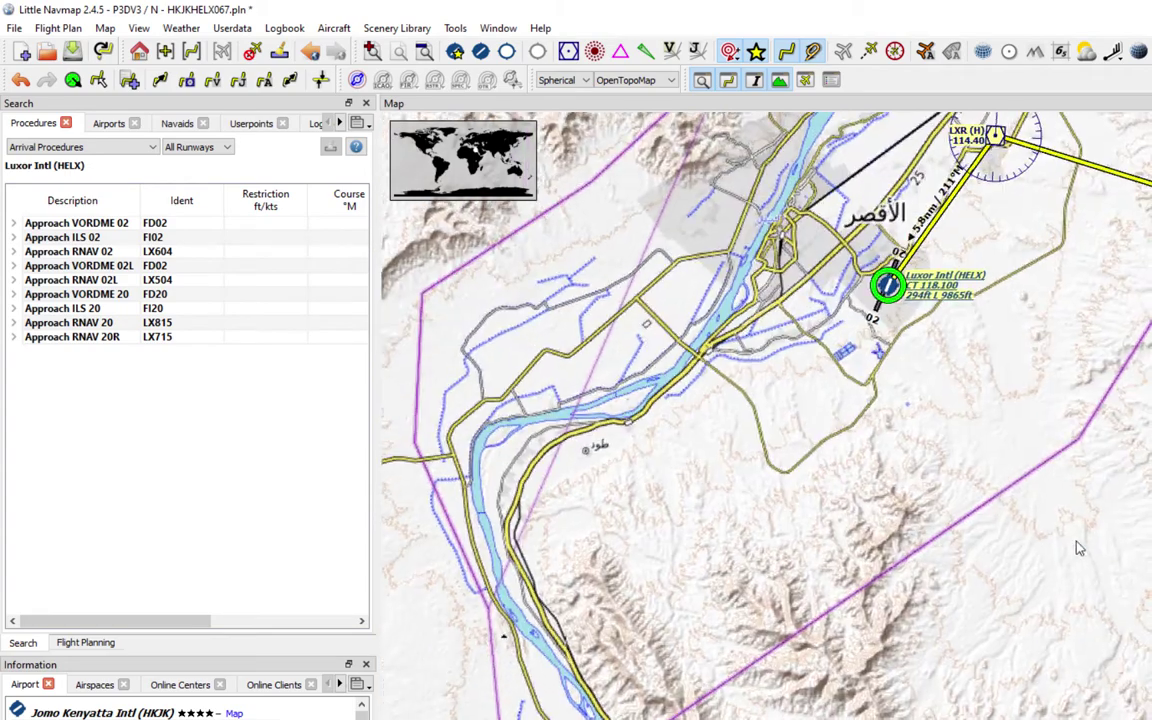
{"action": "left_click_drag", "start_coordinate": [784, 311], "coordinate": [718, 484]}
{"action": "scroll", "coordinate": [800, 420], "scroll_direction": "up", "scroll_amount": 1}
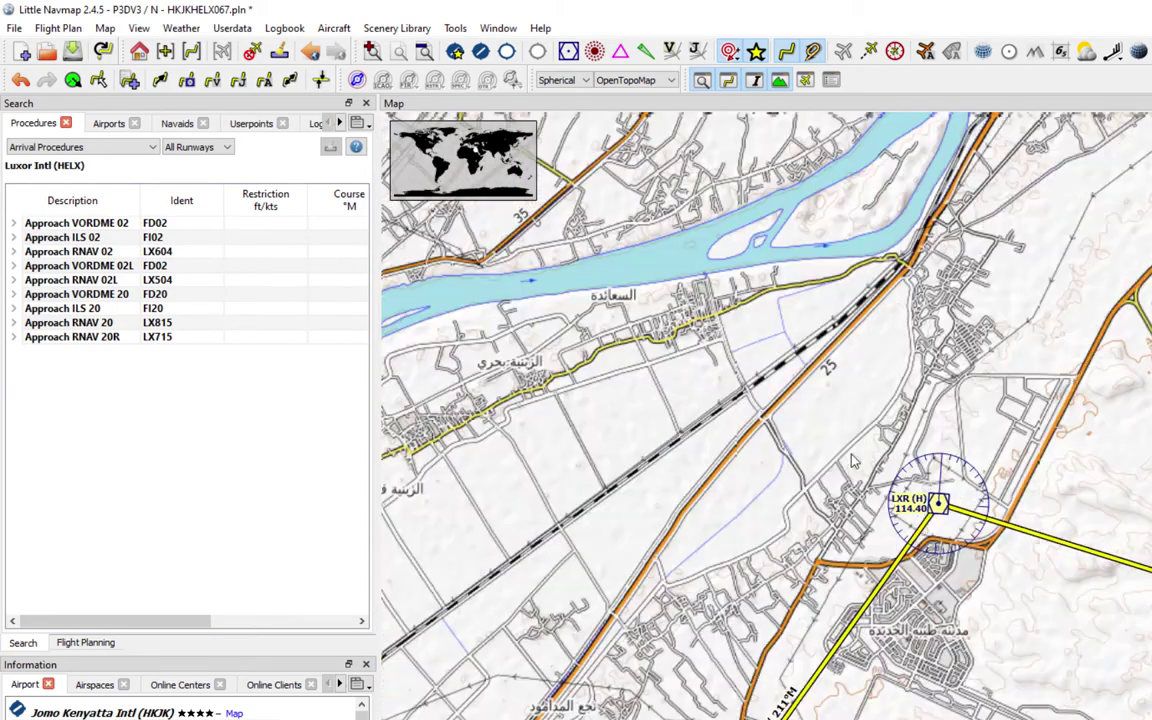
{"action": "left_click_drag", "start_coordinate": [853, 460], "coordinate": [915, 258]}
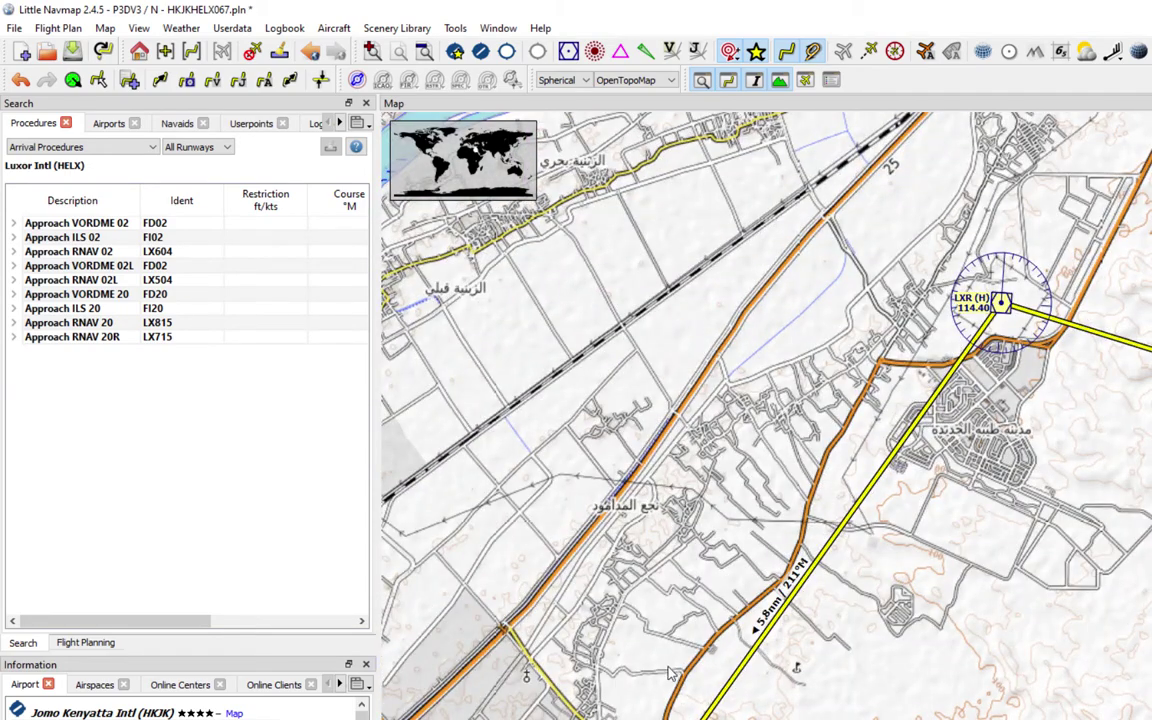
{"action": "left_click_drag", "start_coordinate": [670, 673], "coordinate": [765, 473]}
{"action": "left_click", "coordinate": [606, 79]}
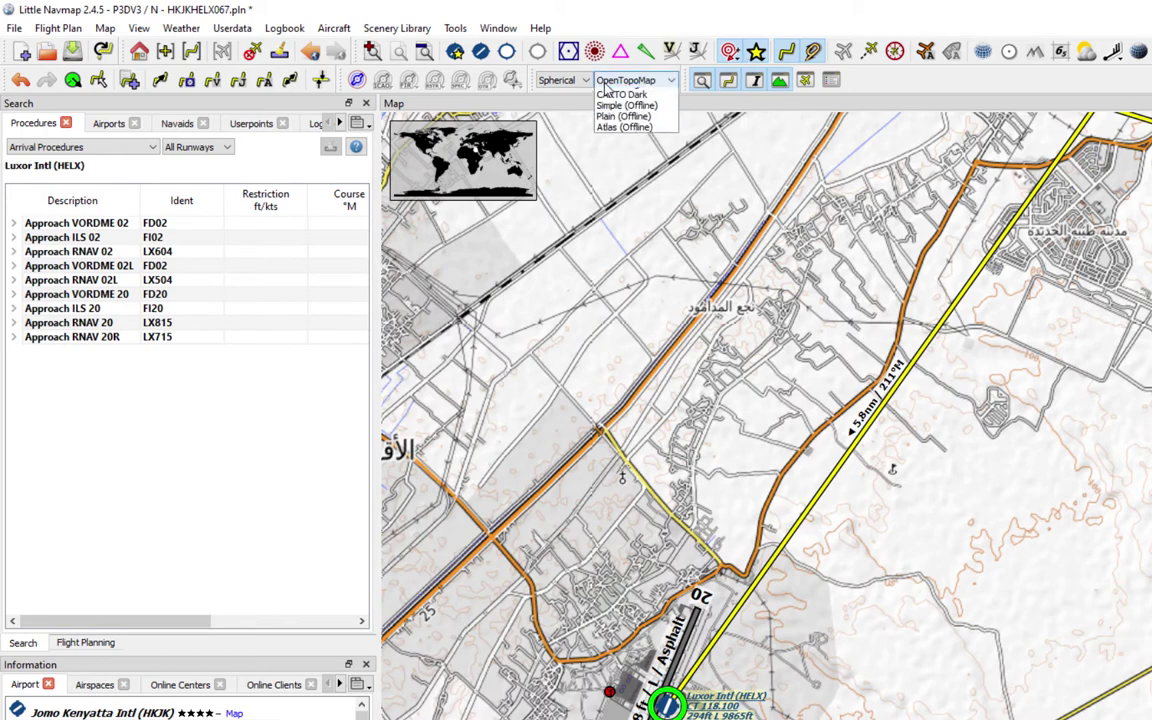
{"action": "left_click_drag", "start_coordinate": [982, 381], "coordinate": [882, 400]}
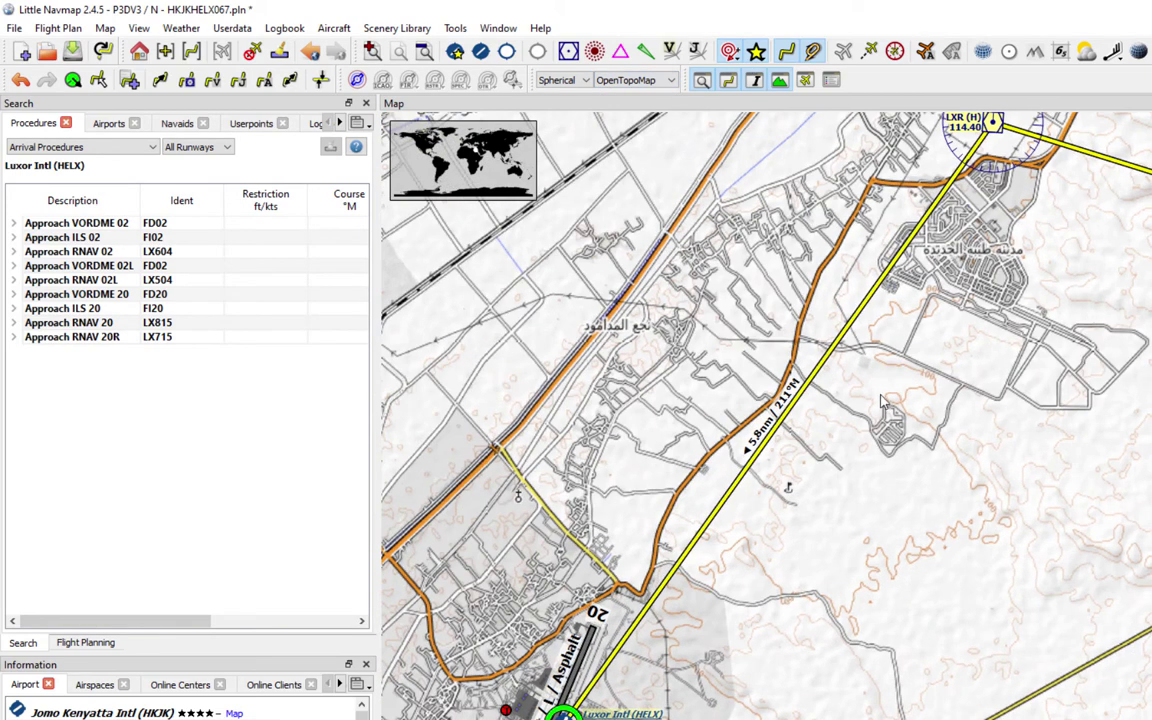
{"action": "scroll", "coordinate": [850, 455], "scroll_direction": "down", "scroll_amount": 2}
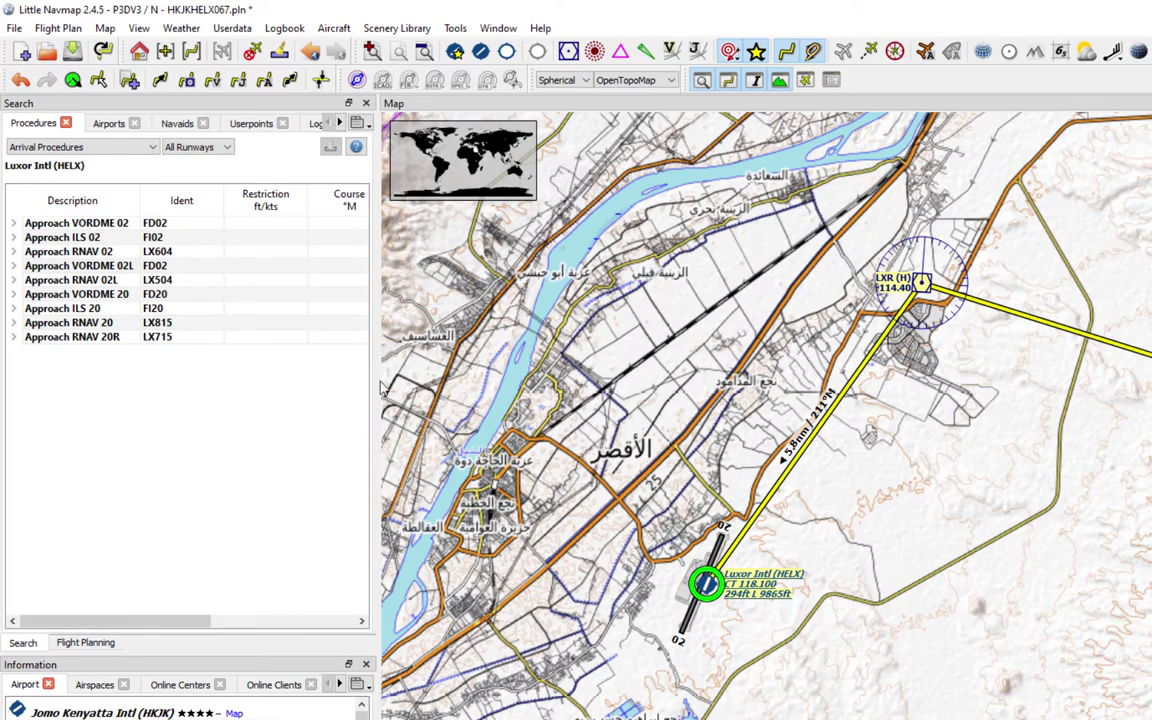
Preview the VORDME 02, ILS 02 and ILS 20 approaches to Luxor Intl on the map, and clear the preview
{"action": "left_click", "coordinate": [95, 225]}
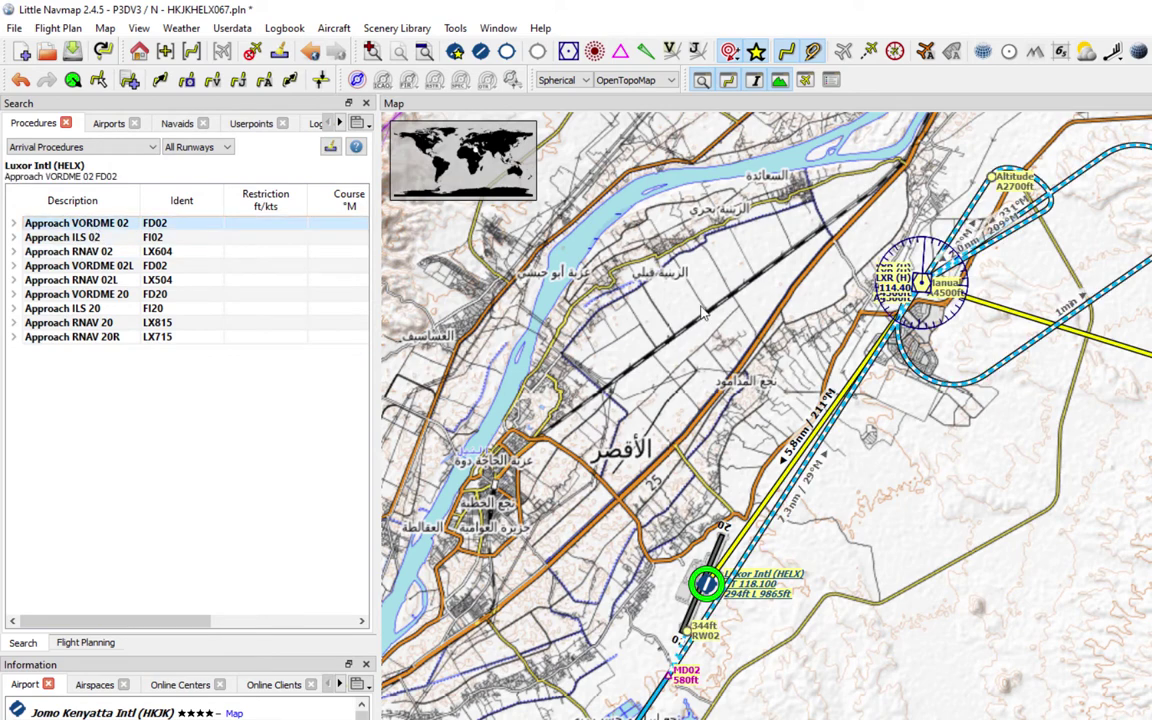
{"action": "scroll", "coordinate": [857, 453], "scroll_direction": "down", "scroll_amount": 2}
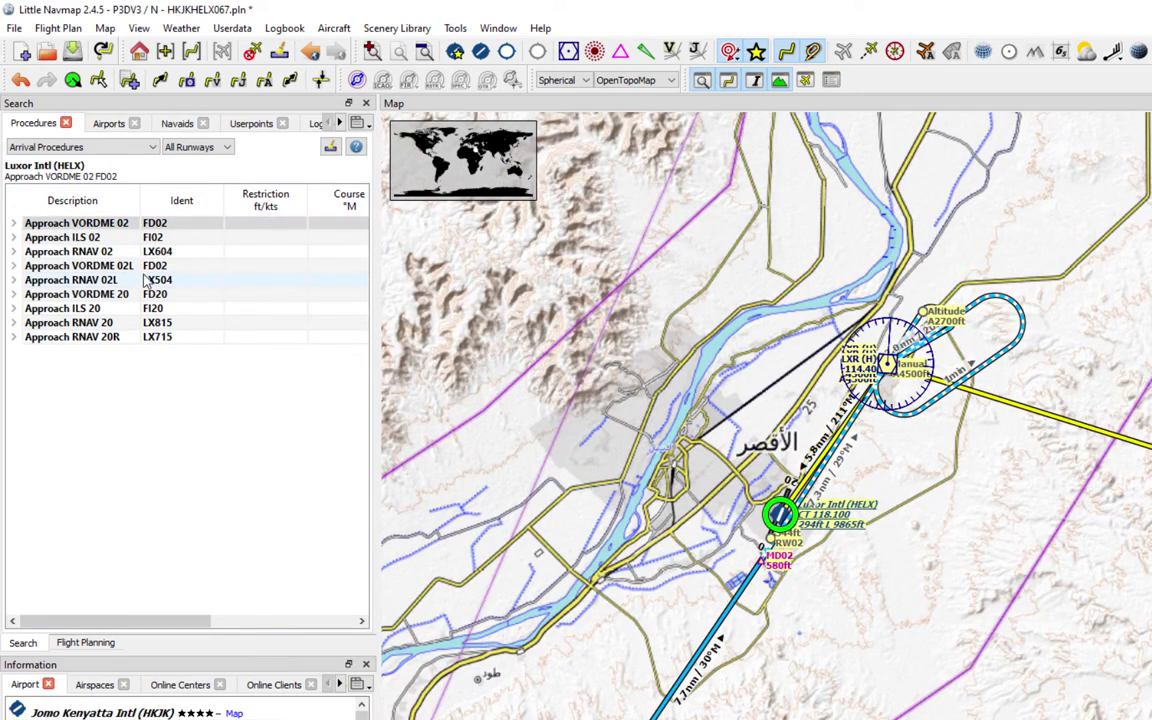
{"action": "left_click", "coordinate": [64, 239]}
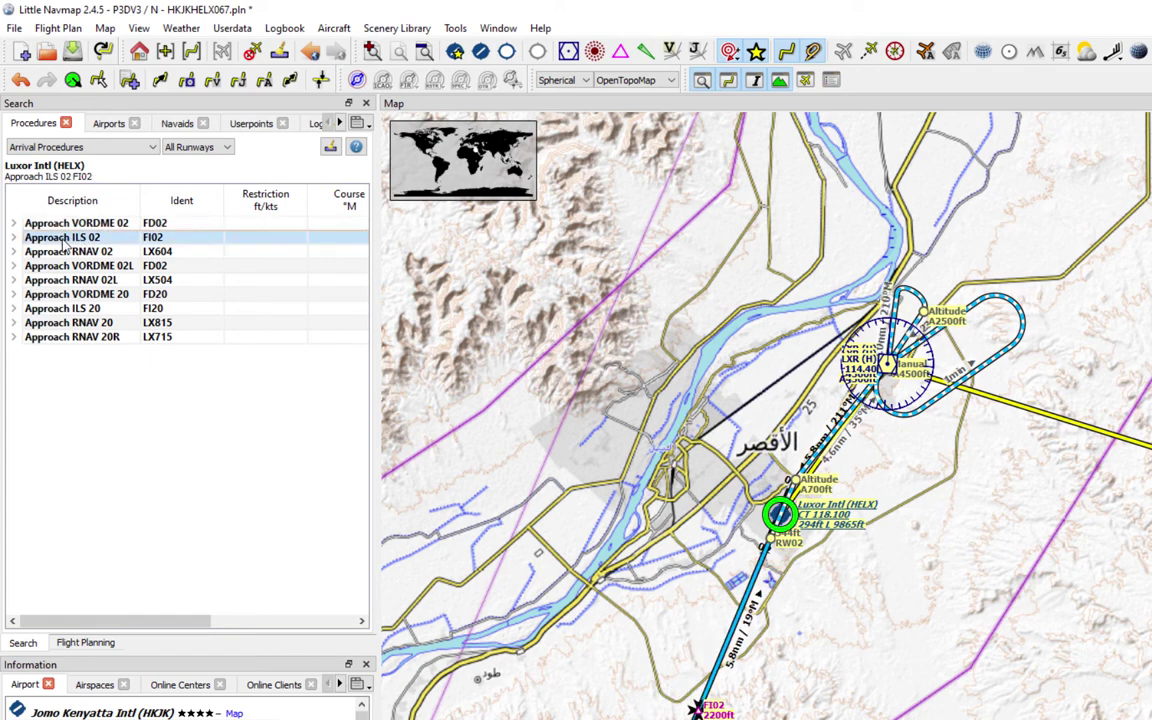
{"action": "left_click", "coordinate": [60, 310]}
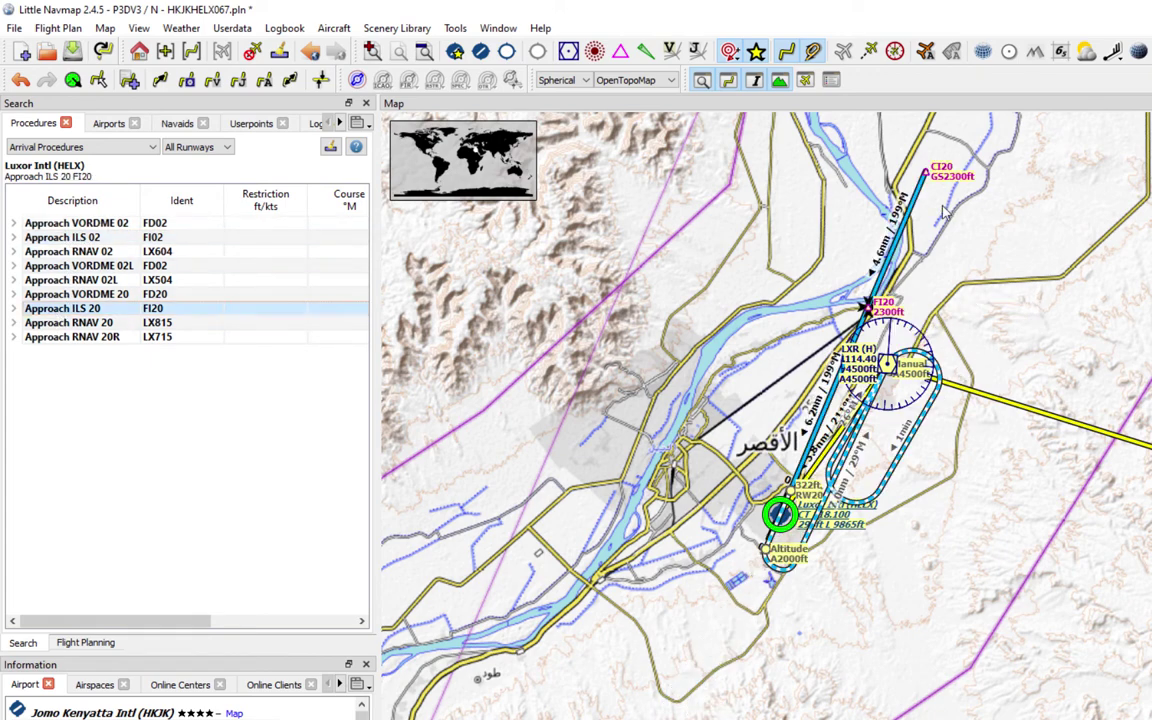
{"action": "left_click", "coordinate": [70, 352]}
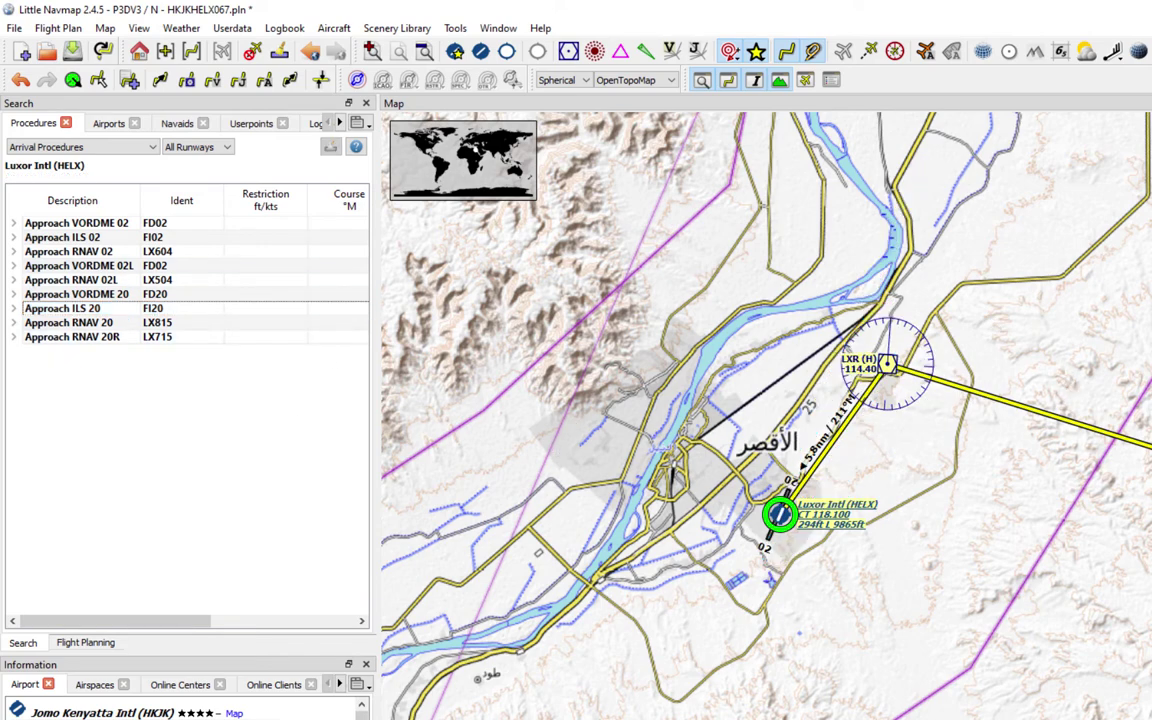
Switch back to the CPS X trip planning module and review the speed restriction options, keeping 250 kt
{"action": "key", "text": "alt+Tab"}
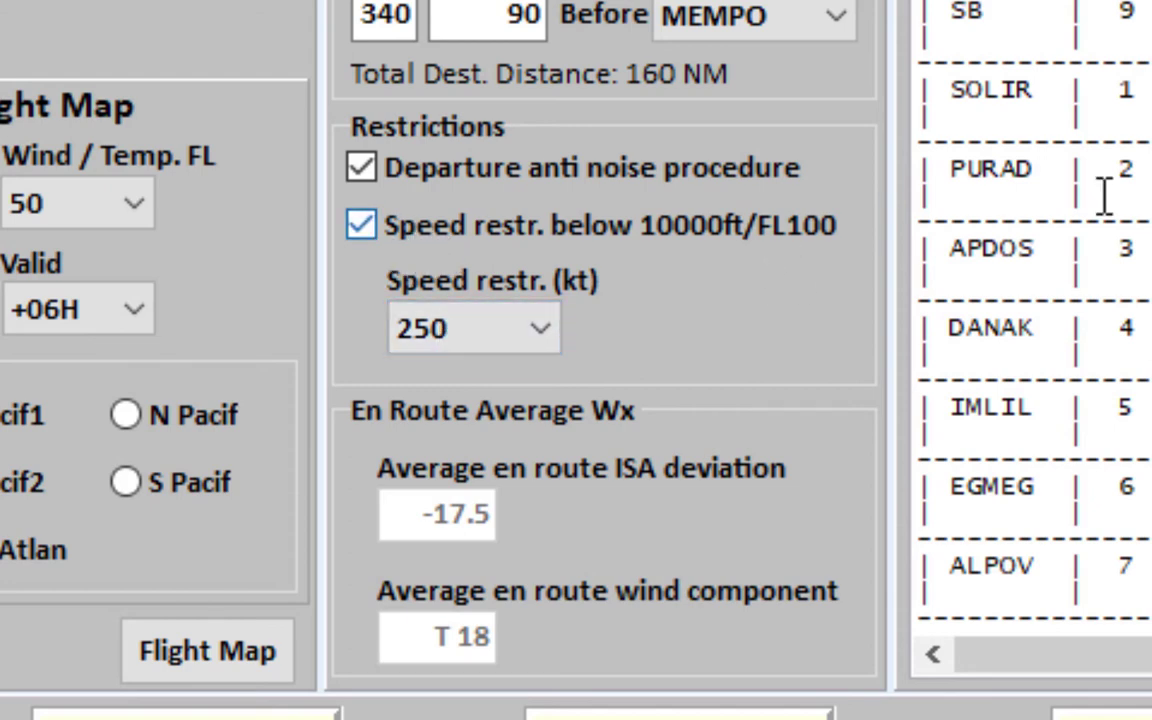
{"action": "left_click", "coordinate": [463, 325]}
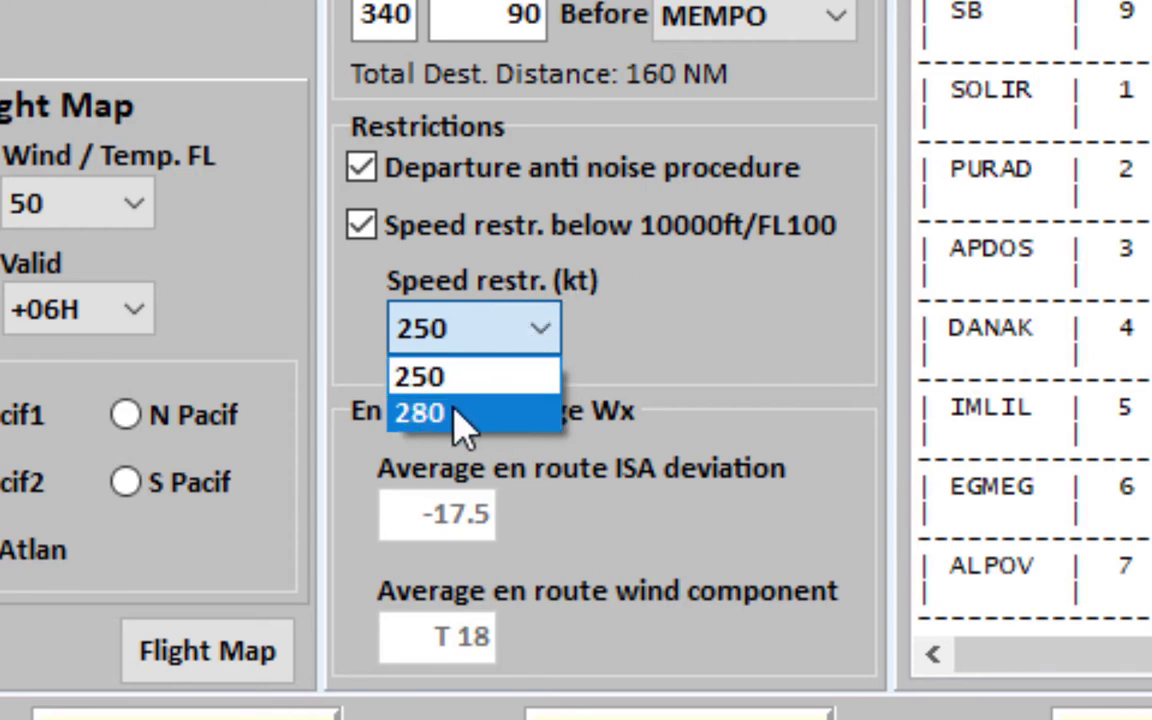
{"action": "left_click", "coordinate": [688, 283]}
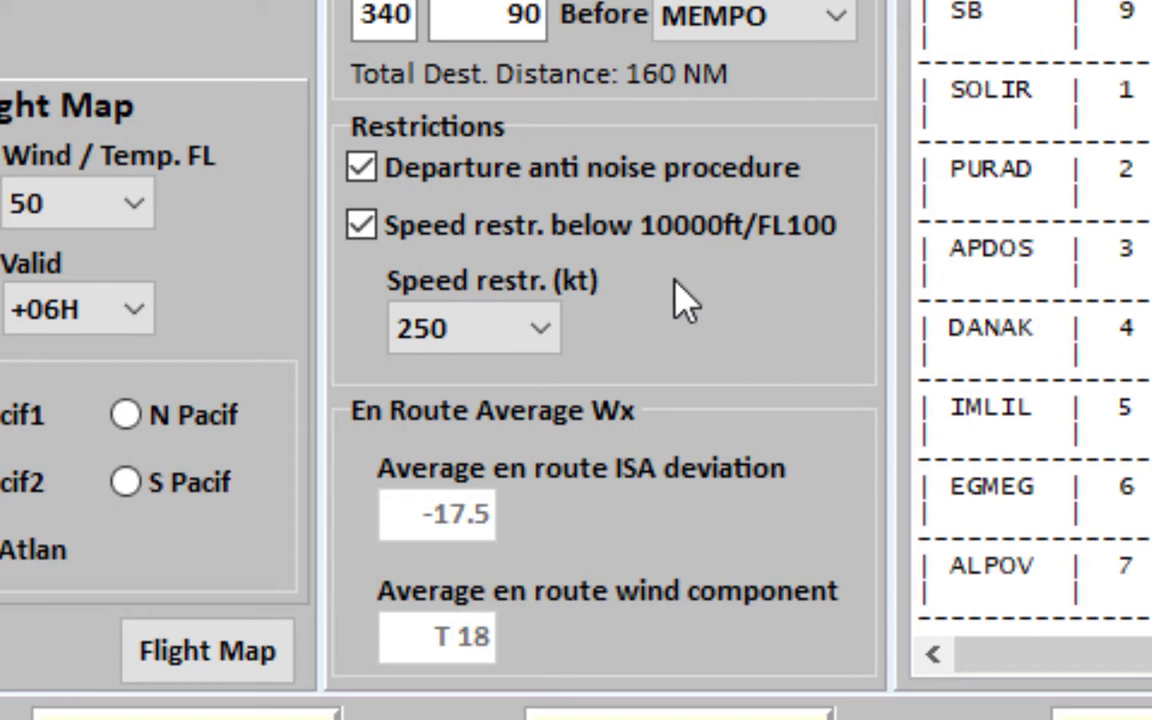
{"action": "left_click", "coordinate": [485, 342]}
{"action": "left_click", "coordinate": [485, 342]}
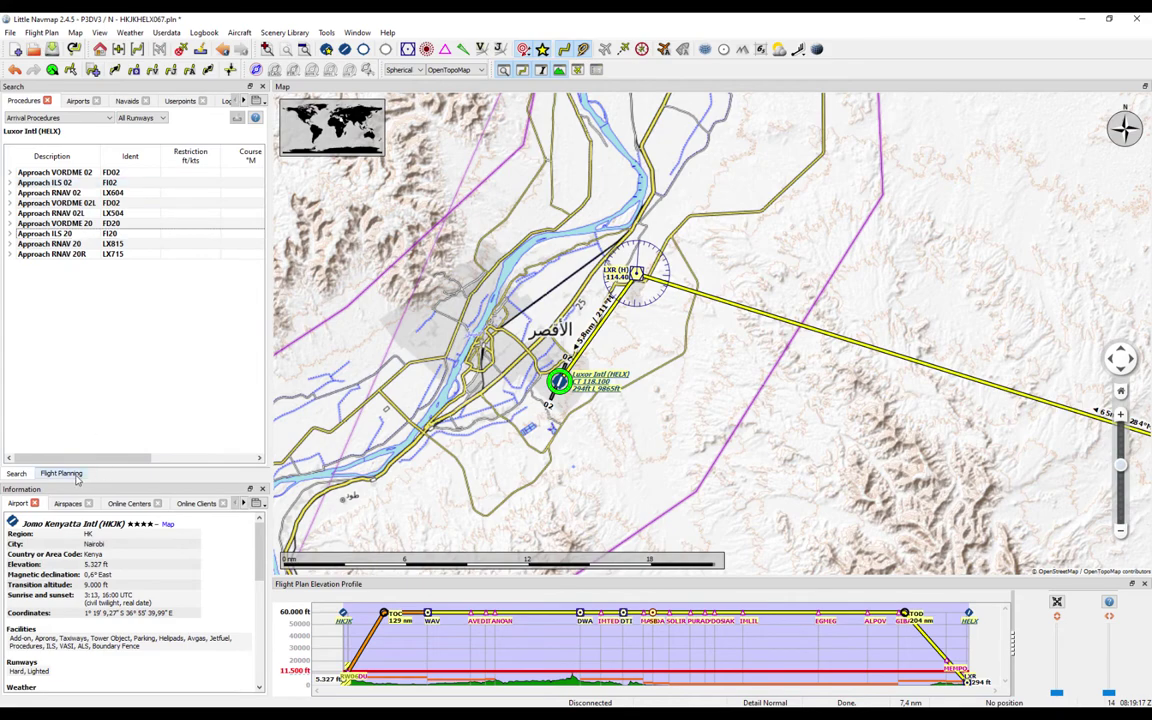
Open the flight plan in Little Navmap, show departure airport HKJK on the map and examine the area southwest of it
{"action": "left_click", "coordinate": [61, 473]}
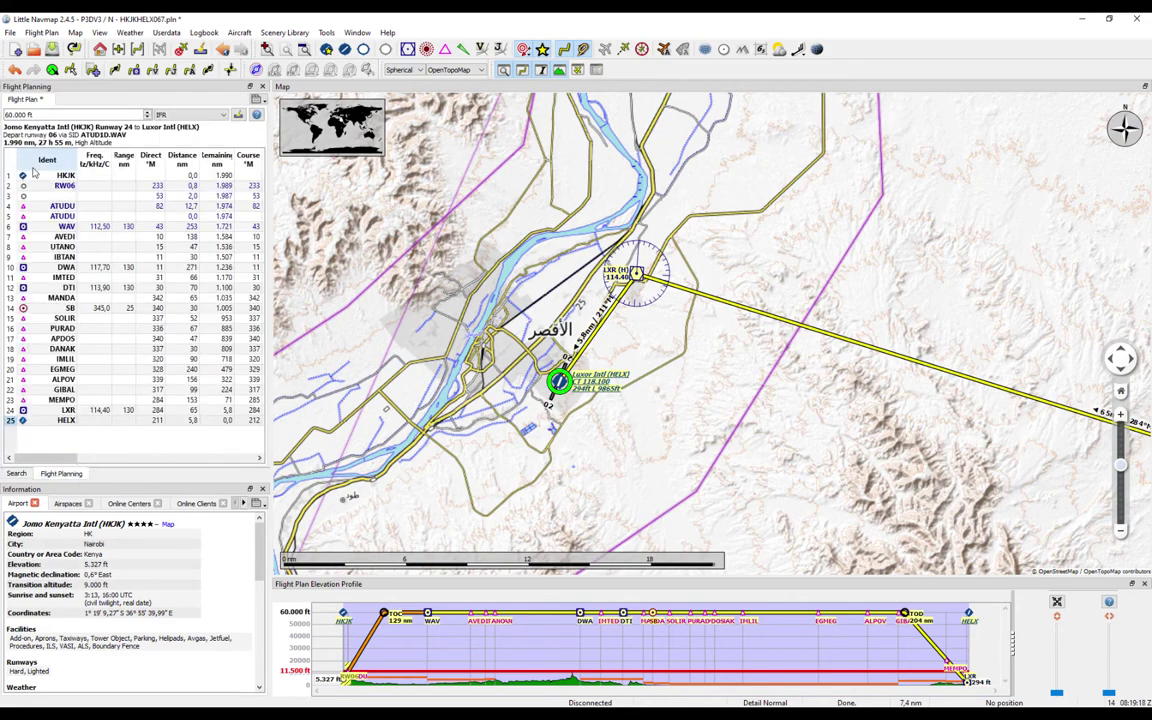
{"action": "double_click", "coordinate": [60, 175]}
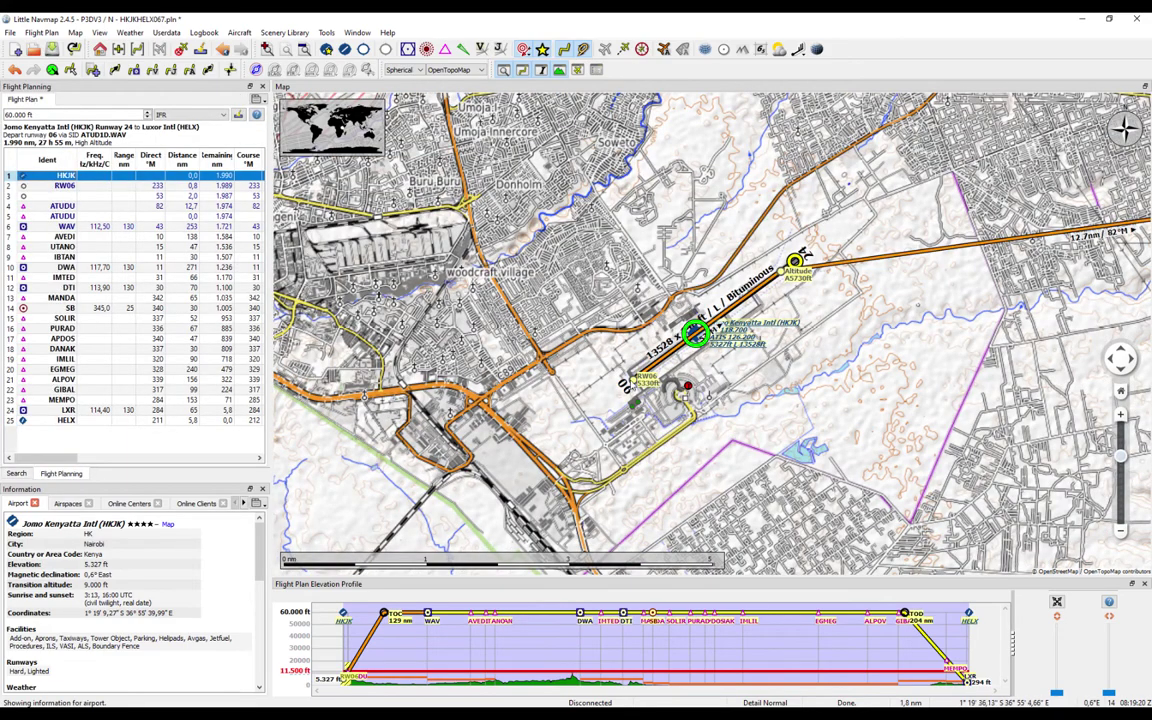
{"action": "left_click_drag", "start_coordinate": [481, 456], "coordinate": [836, 230]}
{"action": "scroll", "coordinate": [836, 230], "scroll_direction": "down", "scroll_amount": 3}
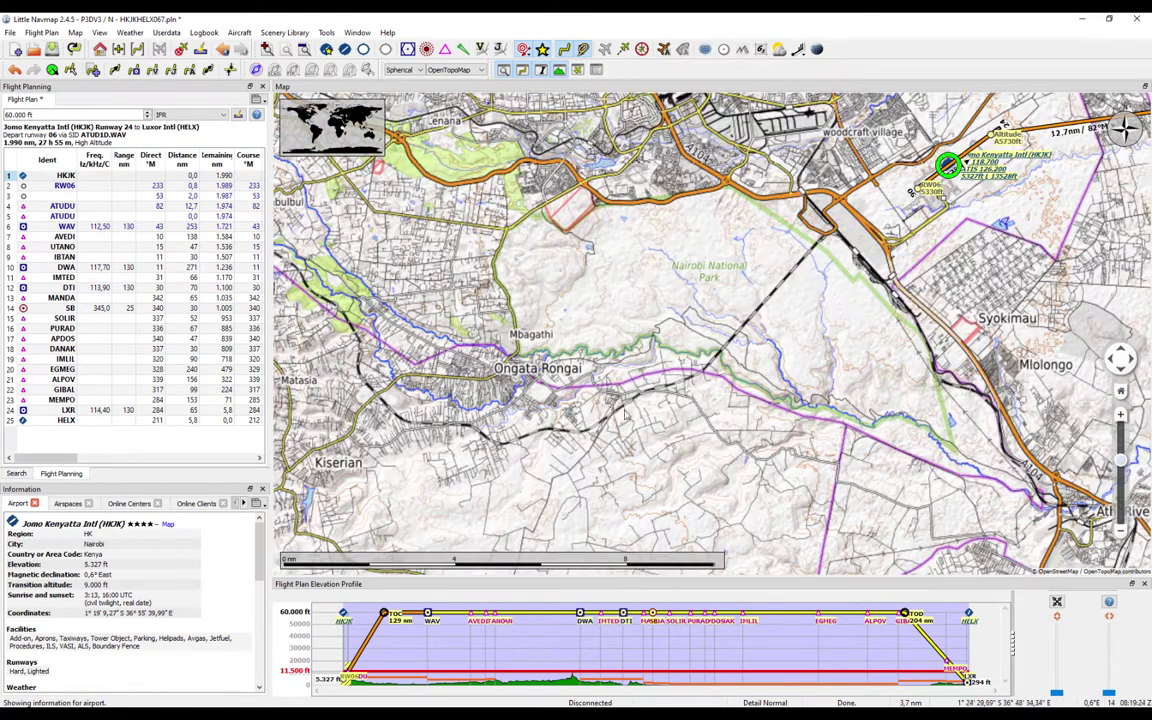
{"action": "left_click_drag", "start_coordinate": [808, 297], "coordinate": [836, 230]}
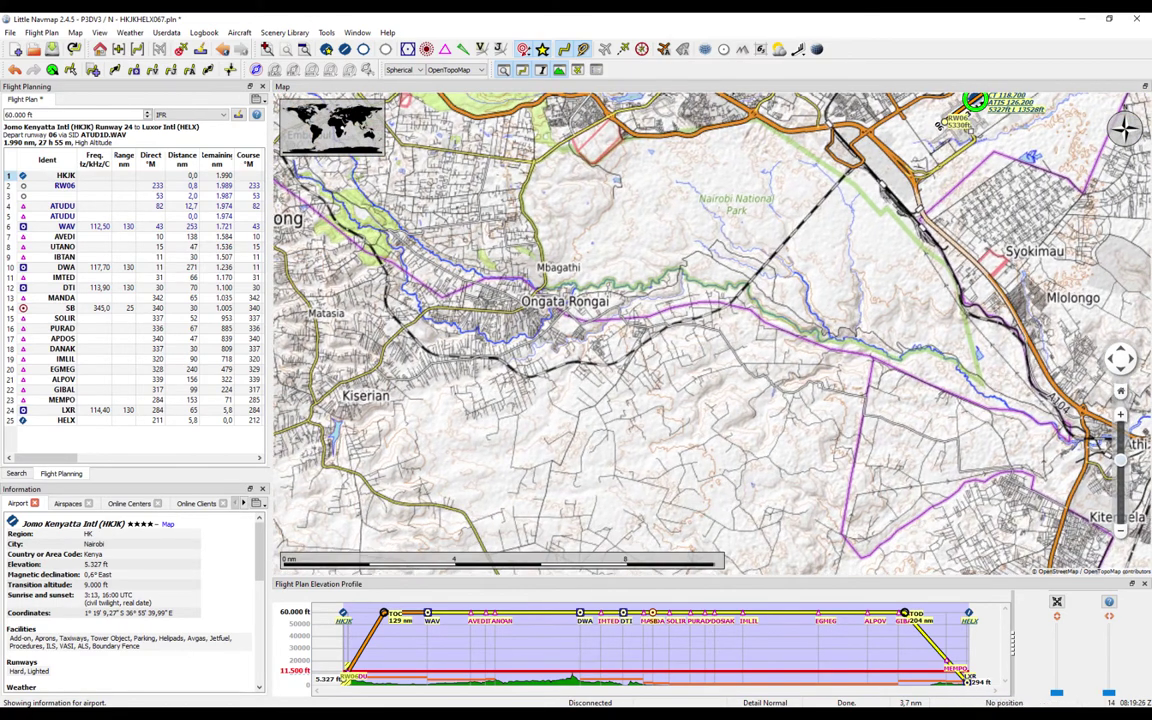
Show destination airport HELX on the map and examine the wider area around it
{"action": "double_click", "coordinate": [66, 420]}
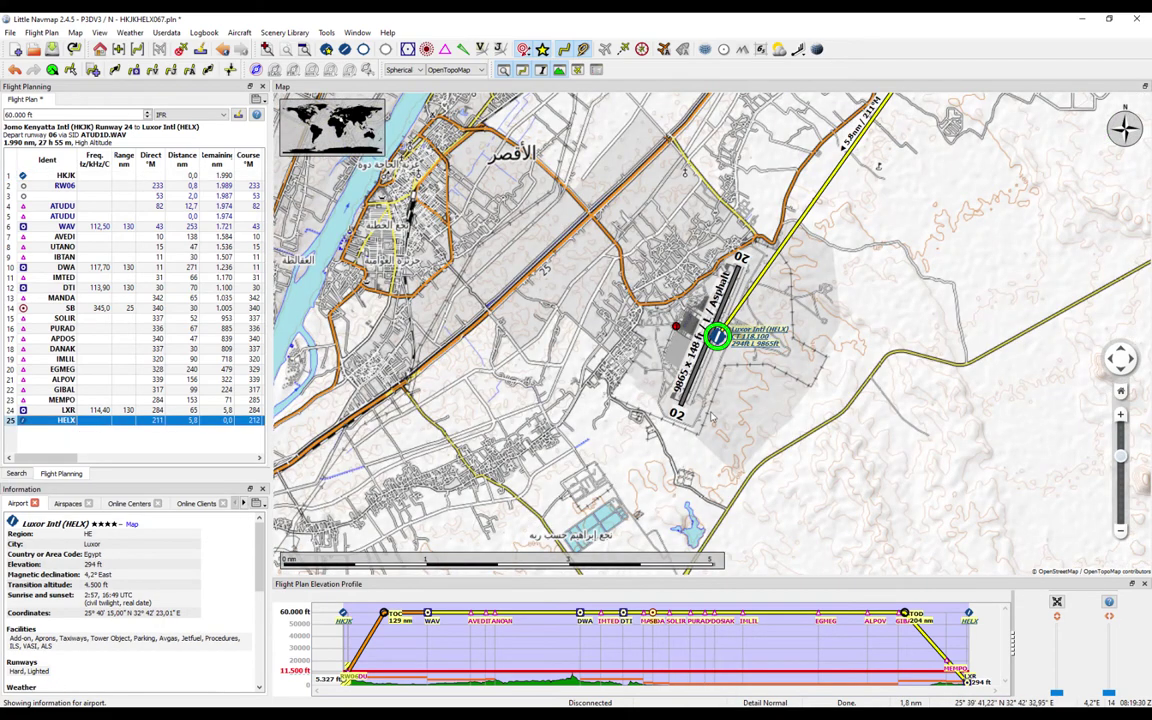
{"action": "scroll", "coordinate": [760, 407], "scroll_direction": "down", "scroll_amount": 3}
{"action": "scroll", "coordinate": [760, 407], "scroll_direction": "down", "scroll_amount": 2}
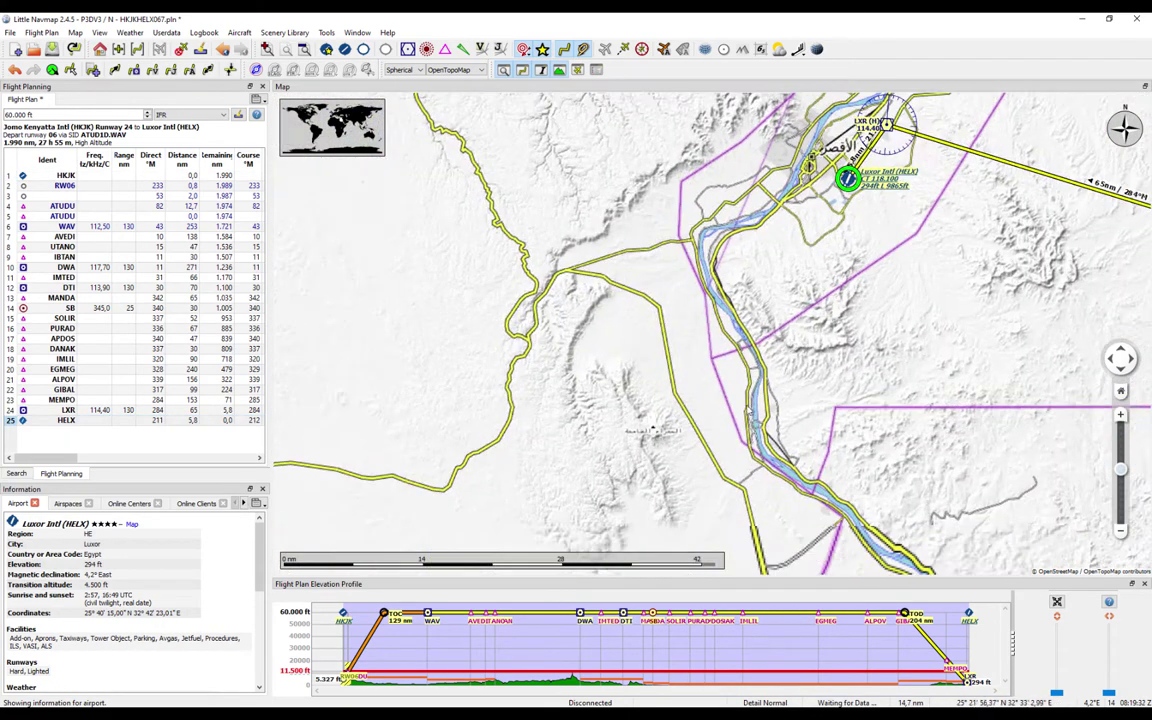
{"action": "scroll", "coordinate": [836, 291], "scroll_direction": "down", "scroll_amount": 2}
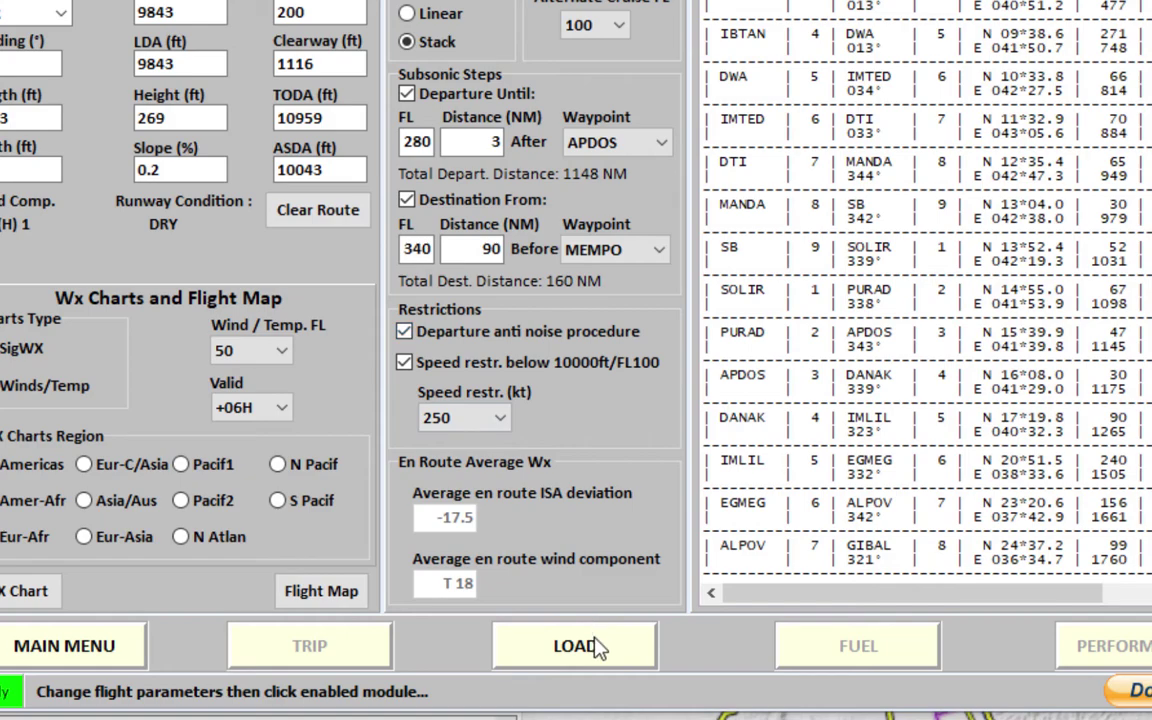
Open the CPS X loading module and generate a random aircraft load
{"action": "left_click", "coordinate": [560, 650]}
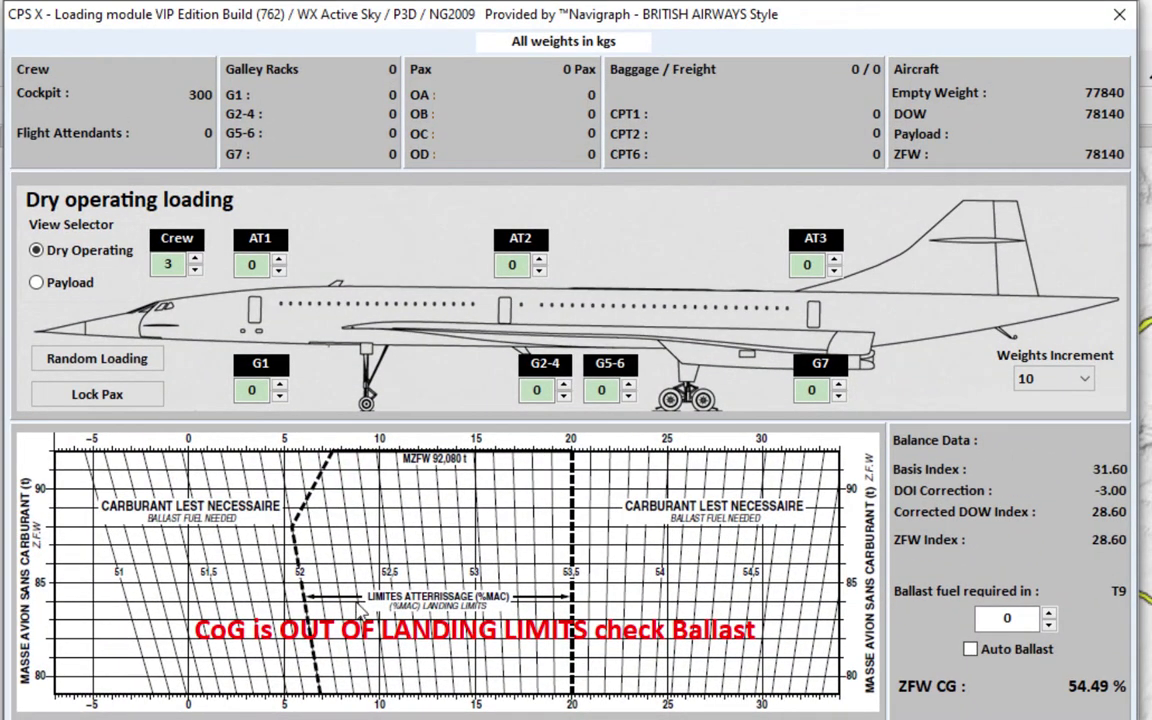
{"action": "left_click", "coordinate": [57, 361]}
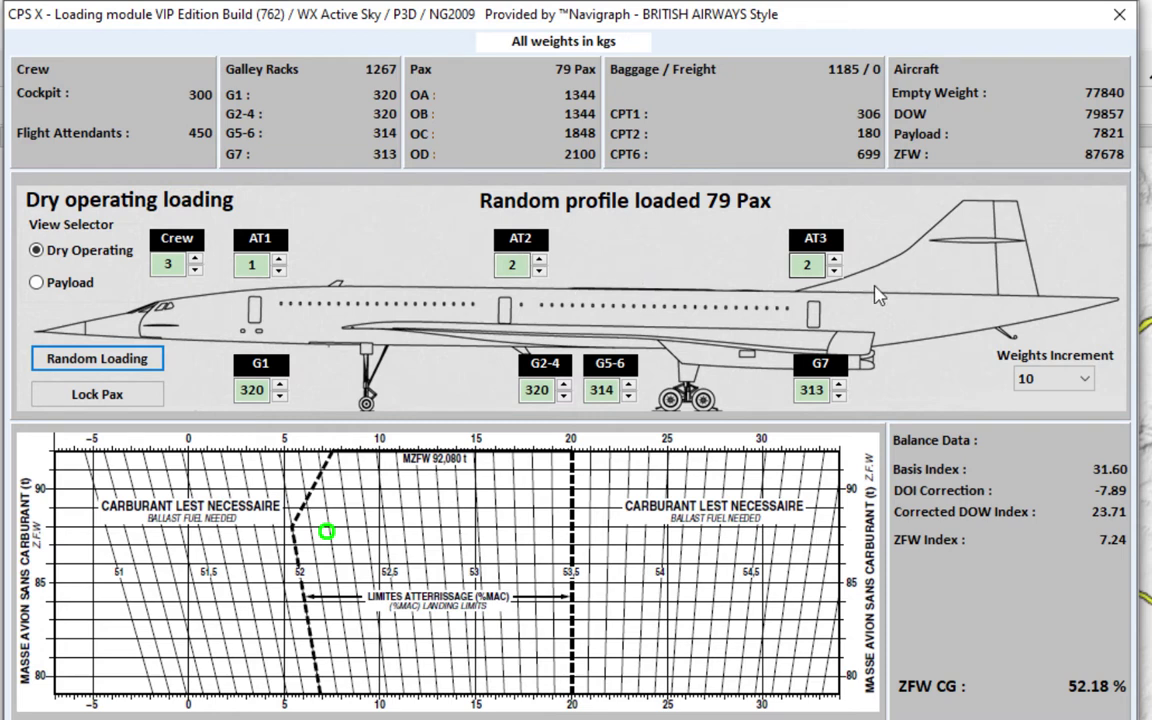
Review the galley rack weights and the centre of gravity marker on the balance chart
{"action": "left_click", "coordinate": [537, 389]}
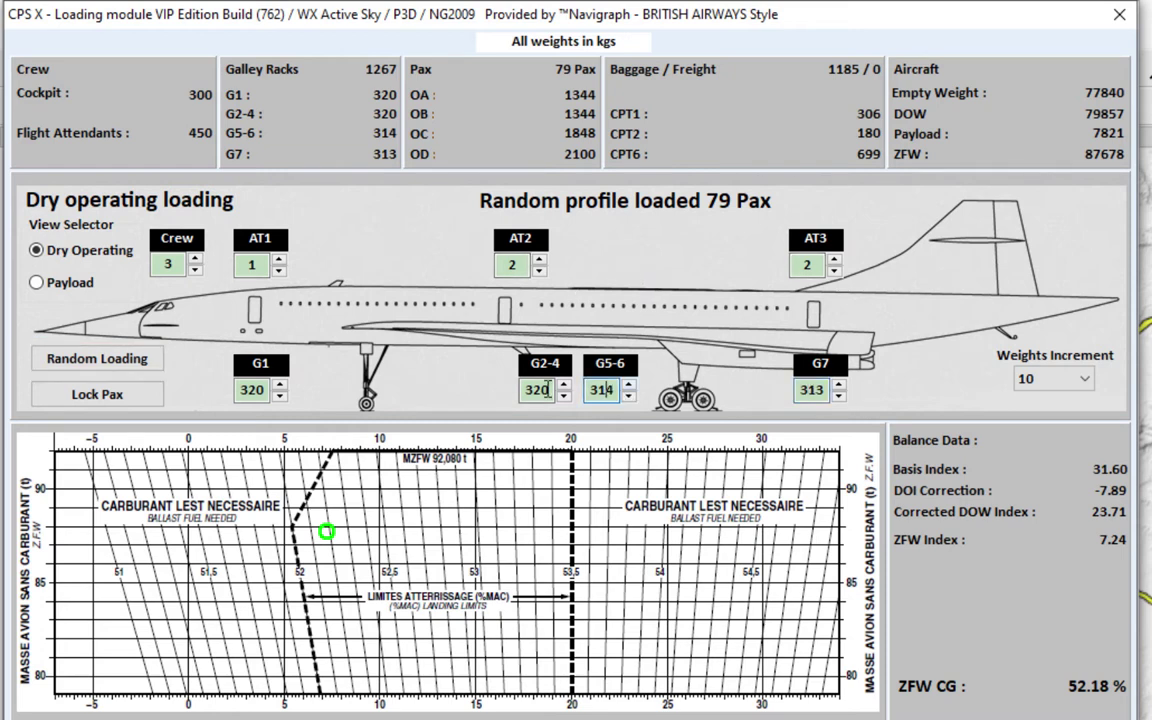
{"action": "left_click", "coordinate": [253, 390]}
{"action": "left_click", "coordinate": [251, 389]}
{"action": "left_click", "coordinate": [327, 531]}
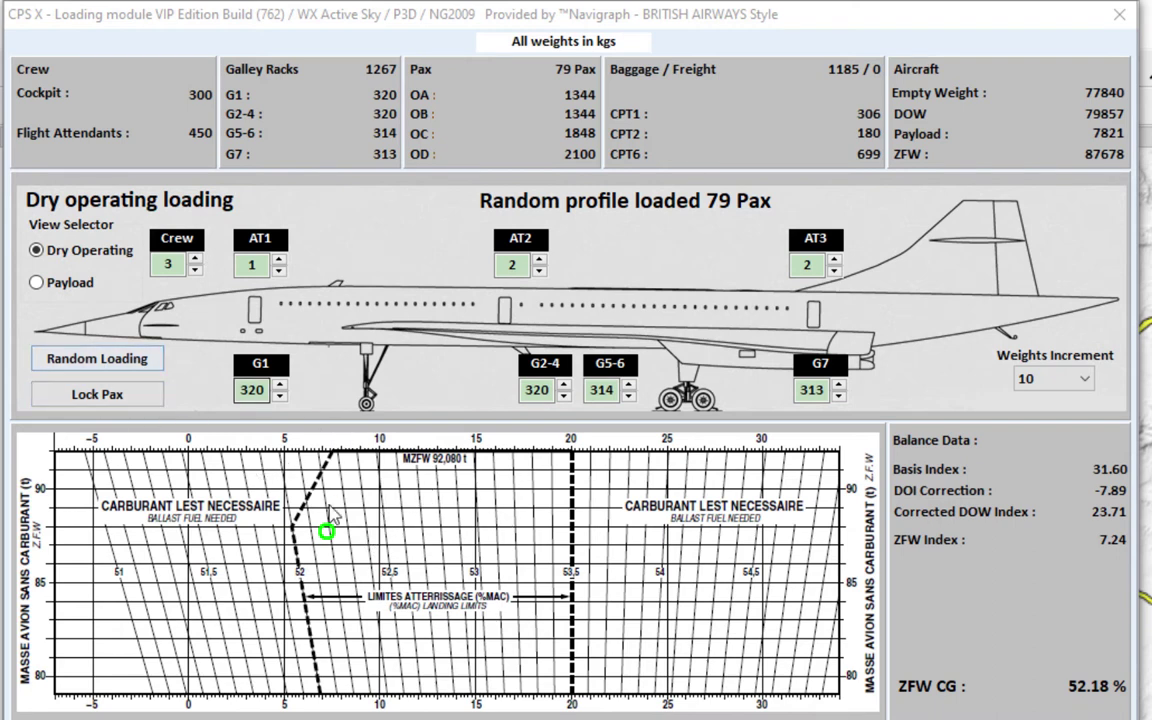
Generate new random loads until the profile has 88 passengers, and show its cabin and freight distribution
{"action": "left_click", "coordinate": [115, 362]}
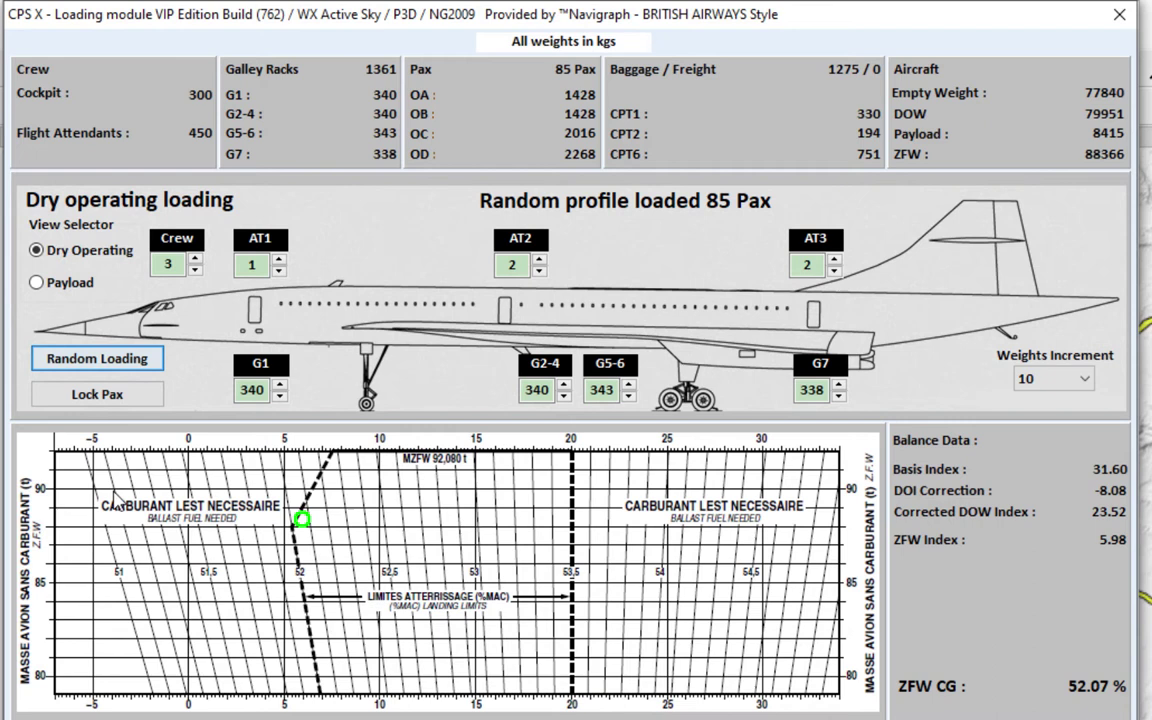
{"action": "left_click", "coordinate": [94, 369]}
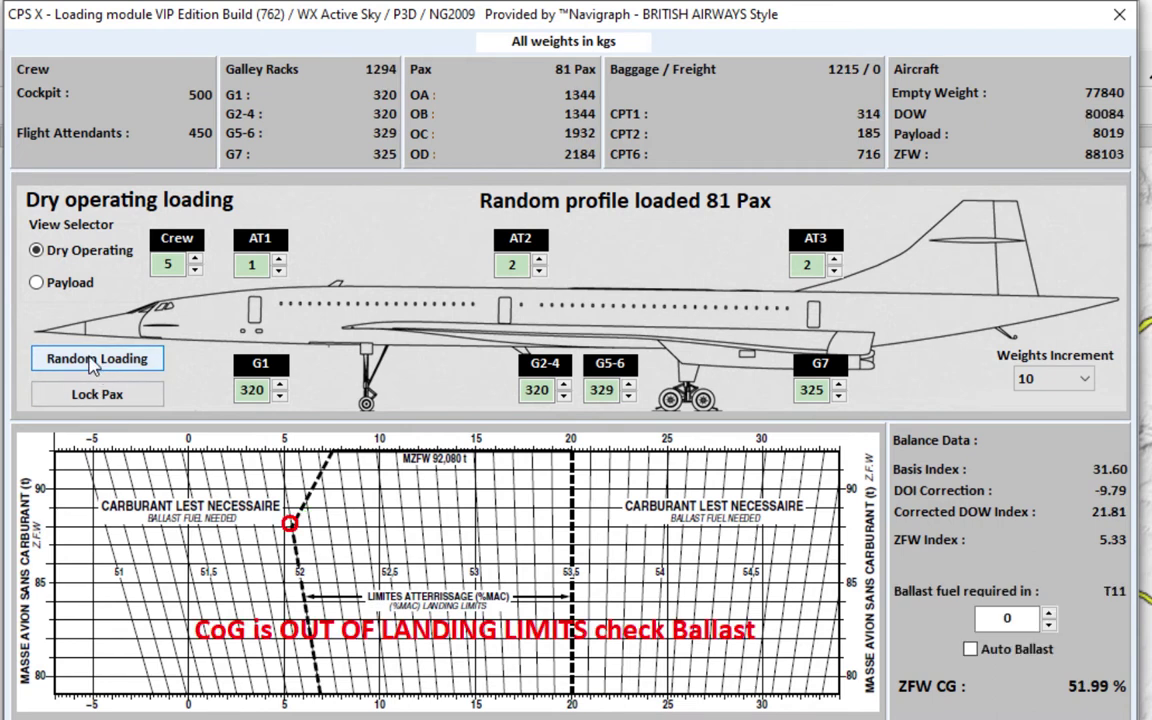
{"action": "left_click", "coordinate": [90, 371]}
{"action": "left_click", "coordinate": [92, 371]}
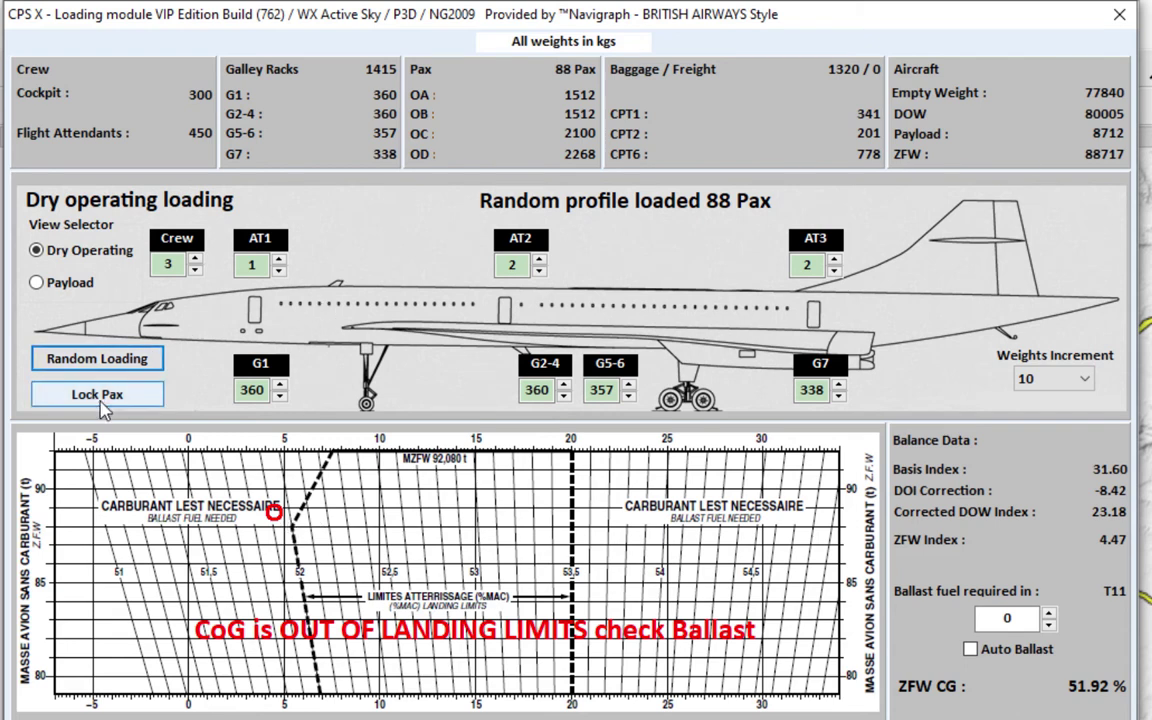
{"action": "left_click", "coordinate": [37, 284]}
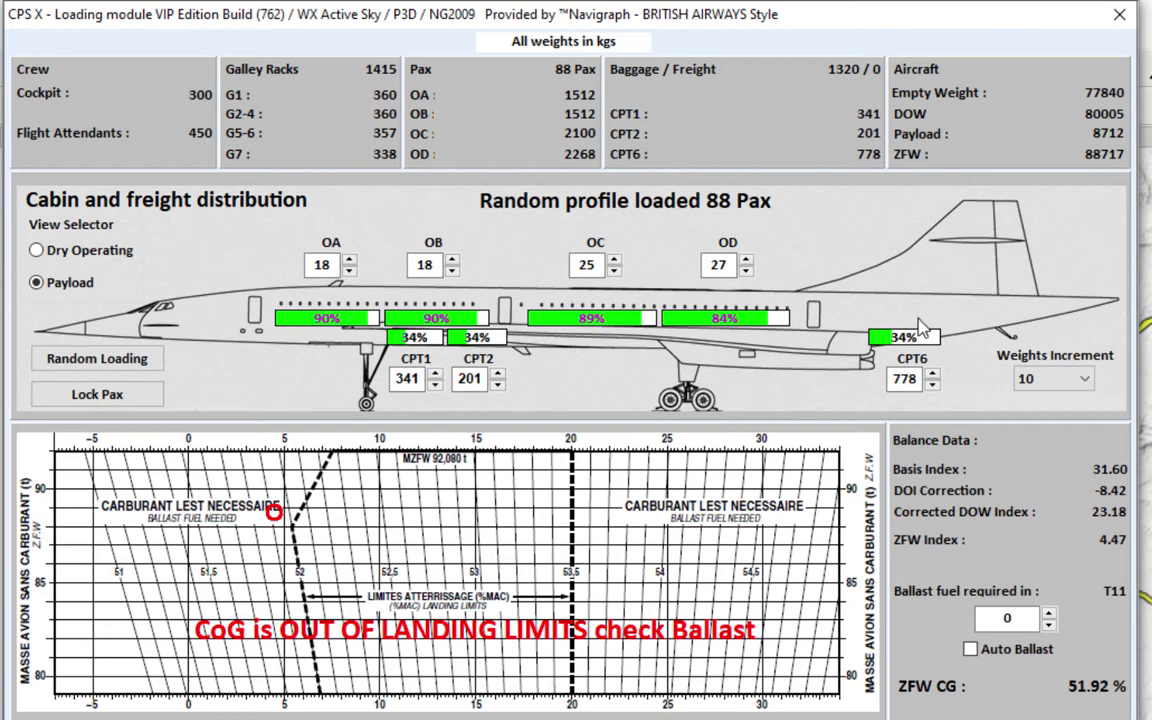
Try manual ballast fuel amounts of 140, 240 and 110 kg in tank T11 for the random load
{"action": "double_click", "coordinate": [1025, 619]}
{"action": "type", "text": "40"}
{"action": "scroll", "coordinate": [1025, 620], "scroll_direction": "up", "scroll_amount": 14}
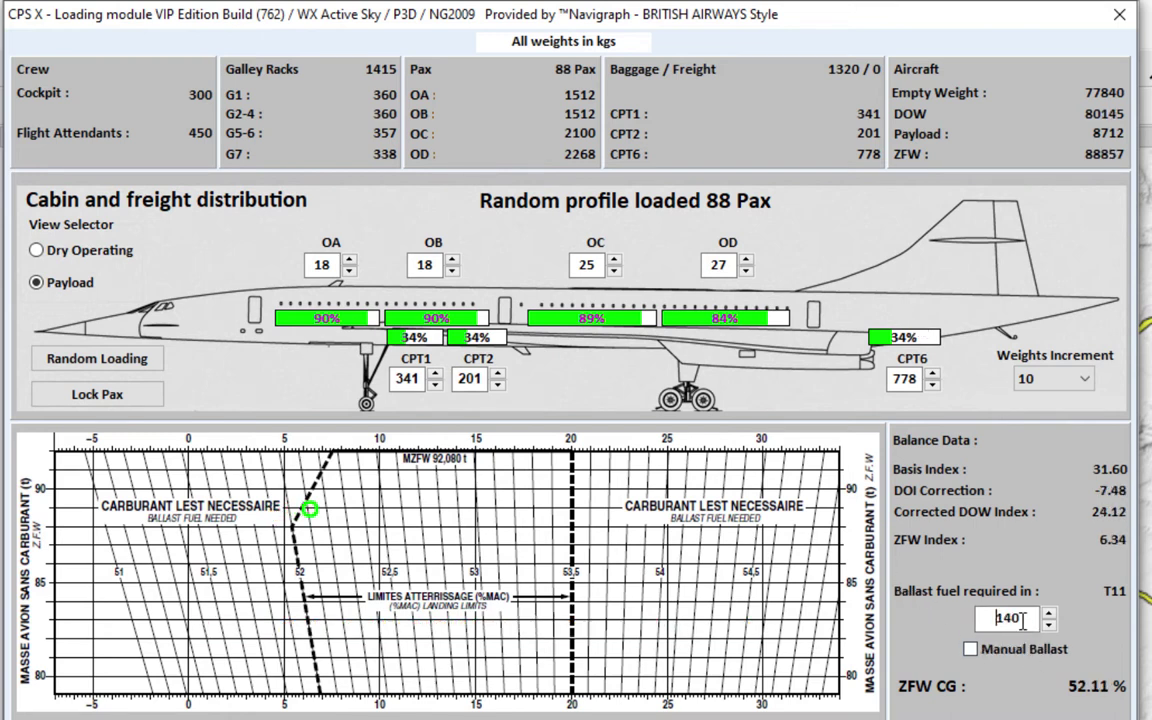
{"action": "scroll", "coordinate": [1022, 620], "scroll_direction": "up", "scroll_amount": 6}
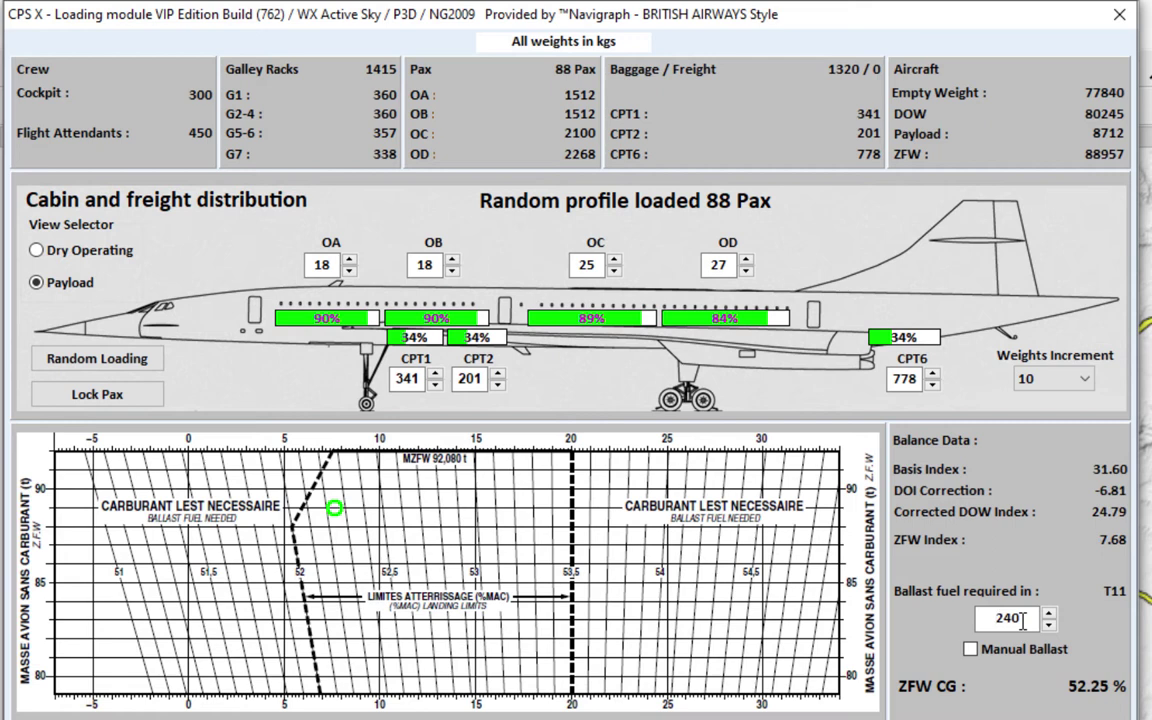
{"action": "scroll", "coordinate": [1022, 621], "scroll_direction": "down", "scroll_amount": 14}
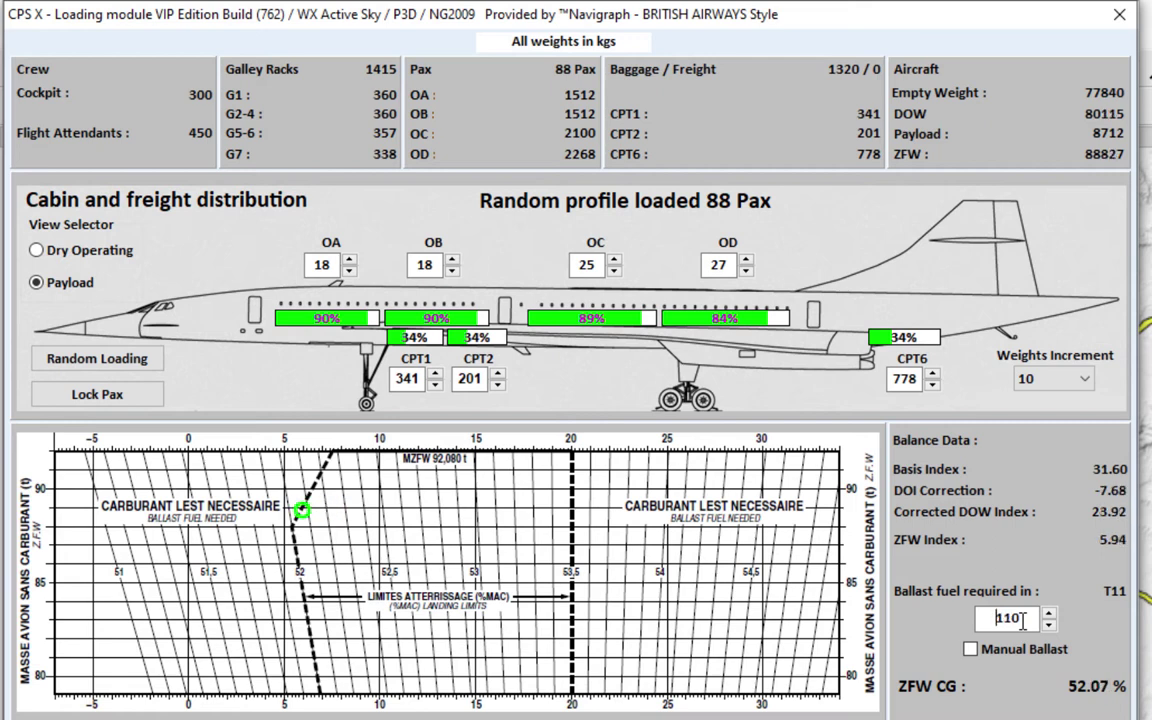
{"action": "scroll", "coordinate": [1022, 621], "scroll_direction": "up", "scroll_amount": 1}
Try the Auto Ballast option for tank T11 and turn it off again
{"action": "left_click", "coordinate": [971, 650]}
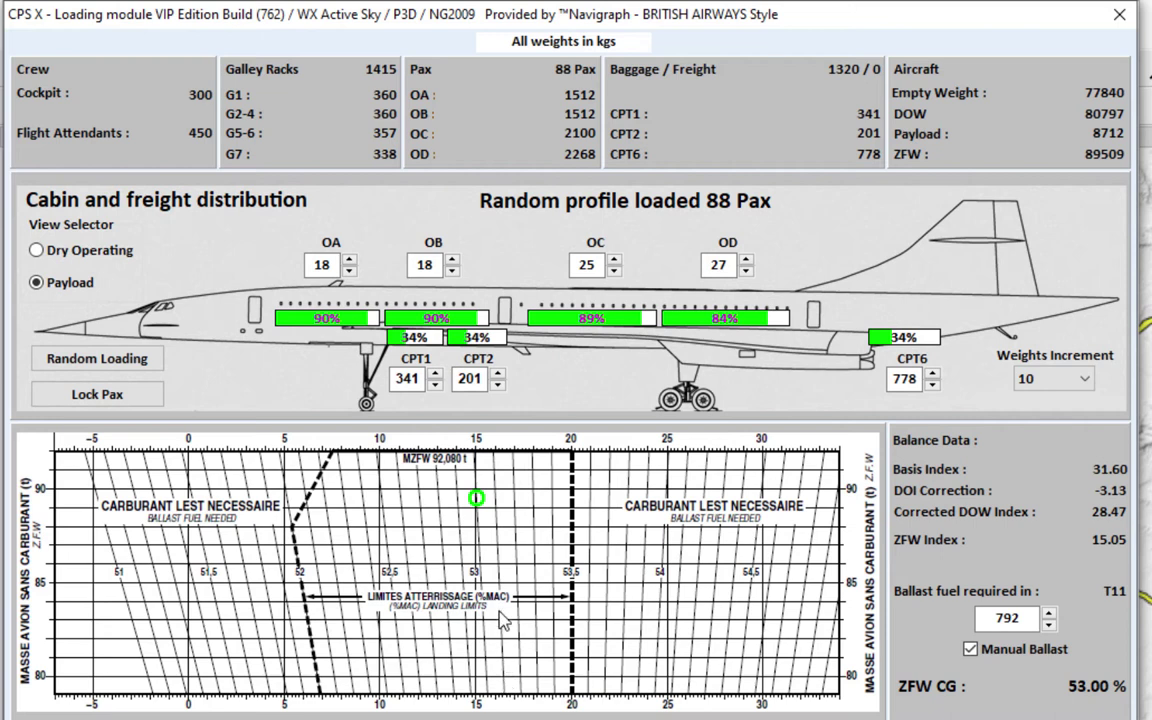
{"action": "double_click", "coordinate": [1027, 617]}
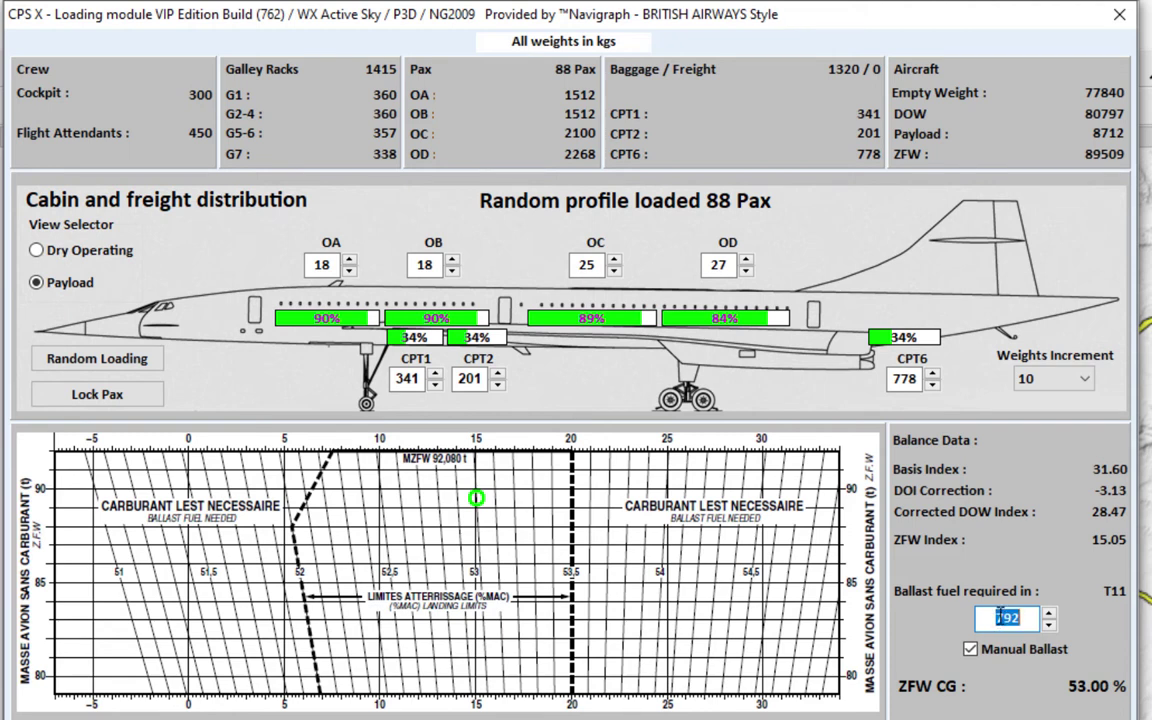
{"action": "left_click", "coordinate": [970, 649]}
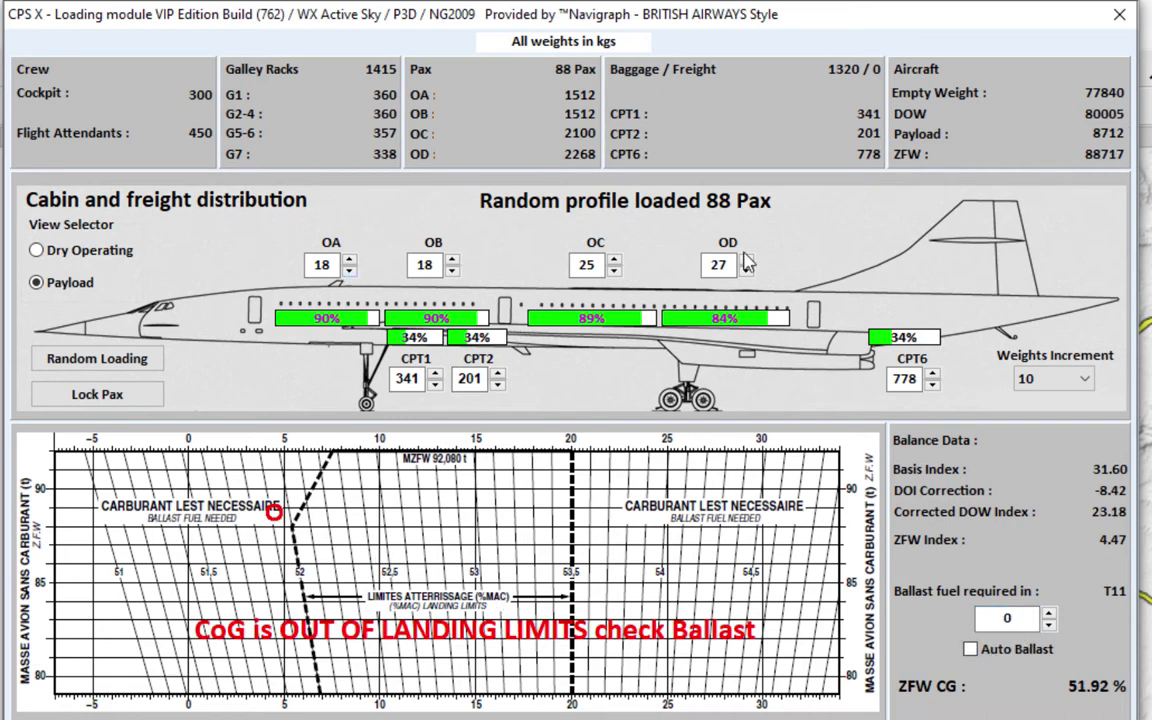
Try passenger counts between 15 and 19 in cabin section OA, ending at 17
{"action": "left_click", "coordinate": [332, 265]}
{"action": "scroll", "coordinate": [332, 265], "scroll_direction": "down", "scroll_amount": 6}
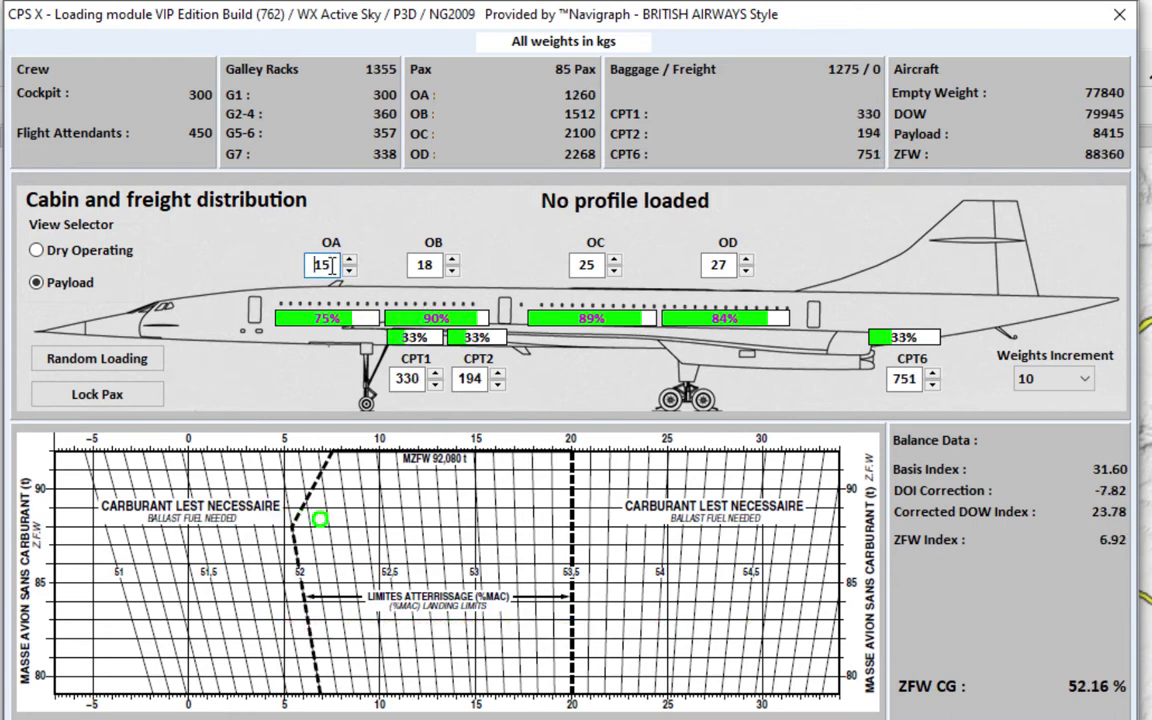
{"action": "scroll", "coordinate": [332, 265], "scroll_direction": "up", "scroll_amount": 6}
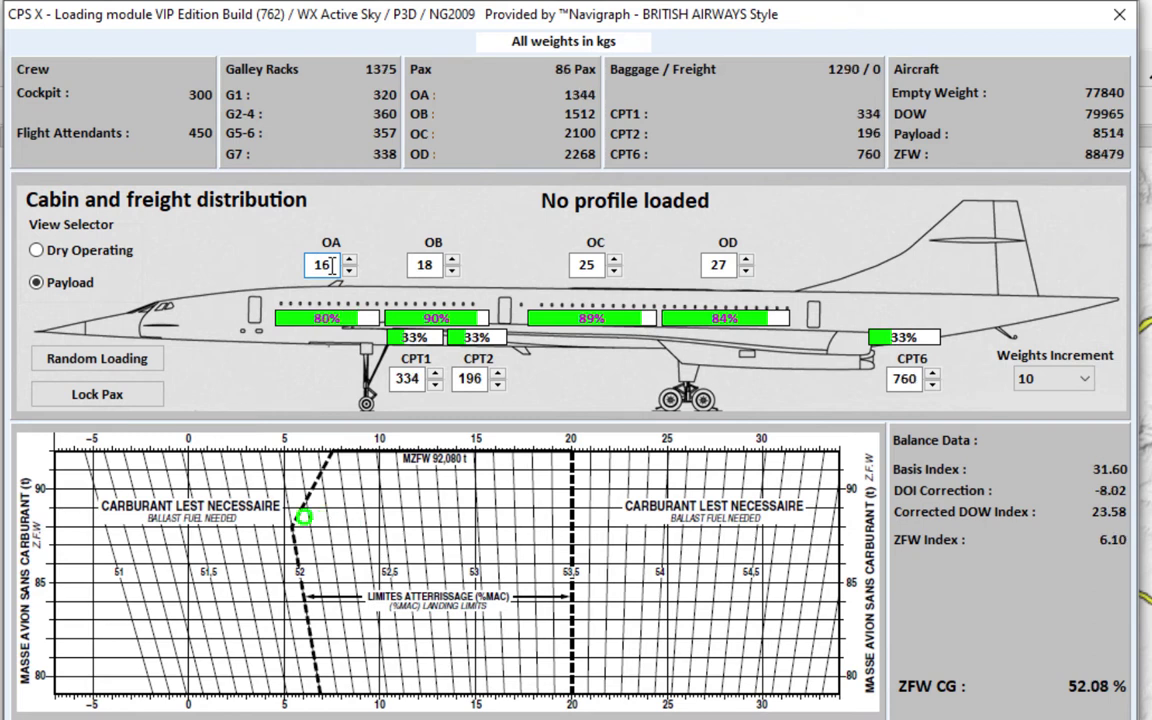
{"action": "scroll", "coordinate": [332, 265], "scroll_direction": "down", "scroll_amount": 1}
{"action": "scroll", "coordinate": [332, 265], "scroll_direction": "up", "scroll_amount": 2}
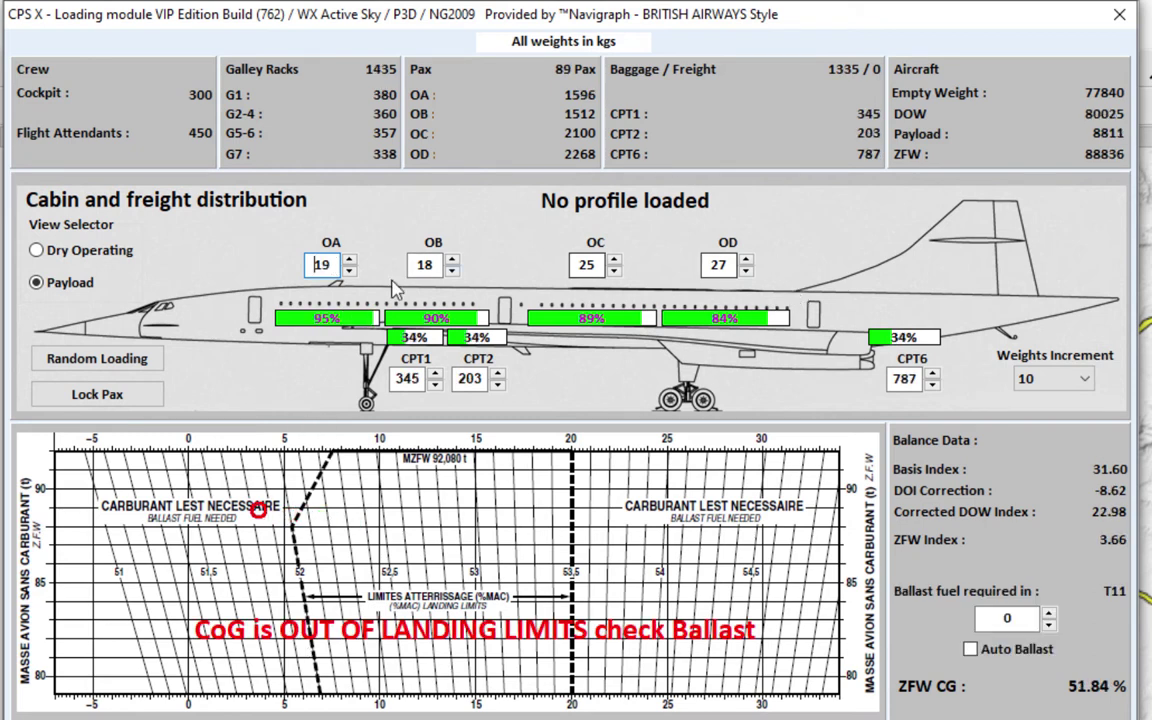
{"action": "scroll", "coordinate": [332, 265], "scroll_direction": "down", "scroll_amount": 2}
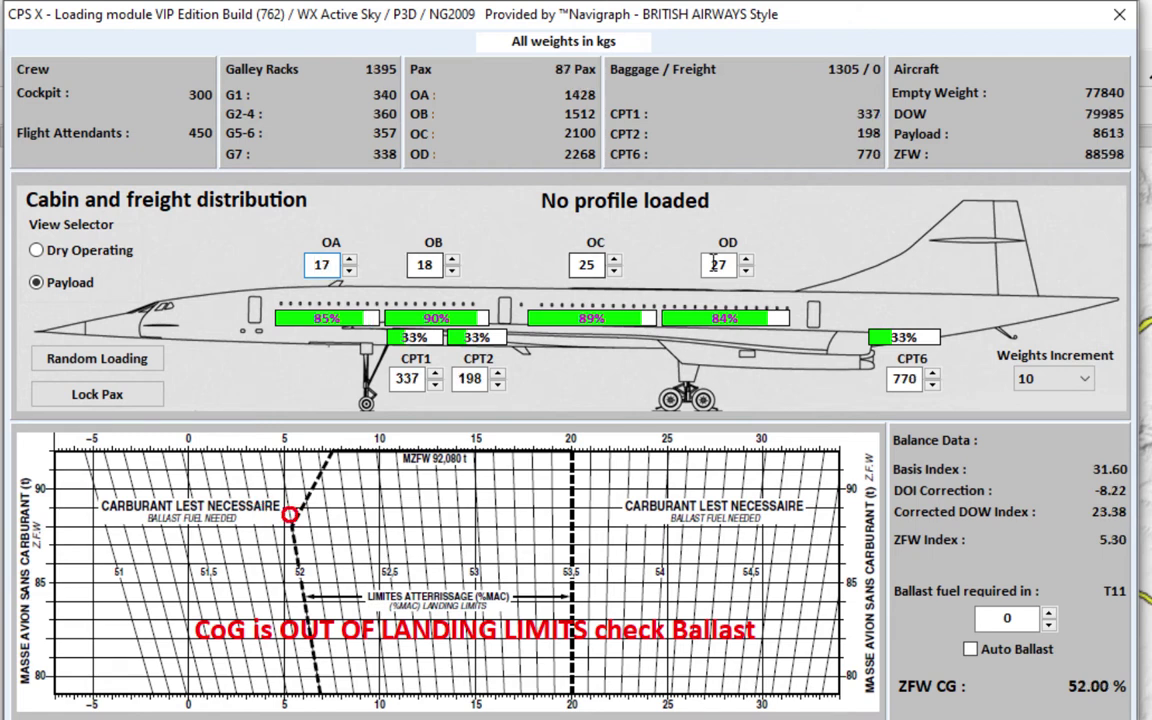
Set cabin section OD to 26 passengers and OA to 19, and lock the passenger total at 88
{"action": "scroll", "coordinate": [717, 270], "scroll_direction": "up", "scroll_amount": 1}
{"action": "scroll", "coordinate": [717, 278], "scroll_direction": "up", "scroll_amount": 1}
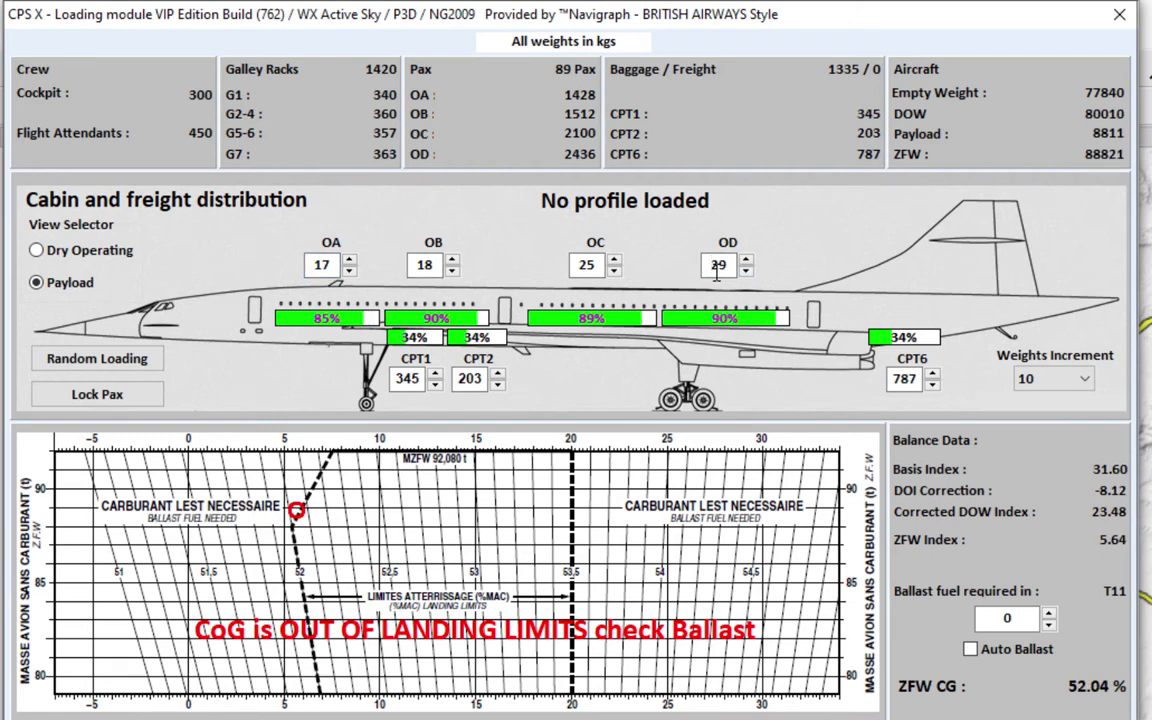
{"action": "scroll", "coordinate": [717, 270], "scroll_direction": "down", "scroll_amount": 3}
{"action": "scroll", "coordinate": [318, 268], "scroll_direction": "down", "scroll_amount": 2}
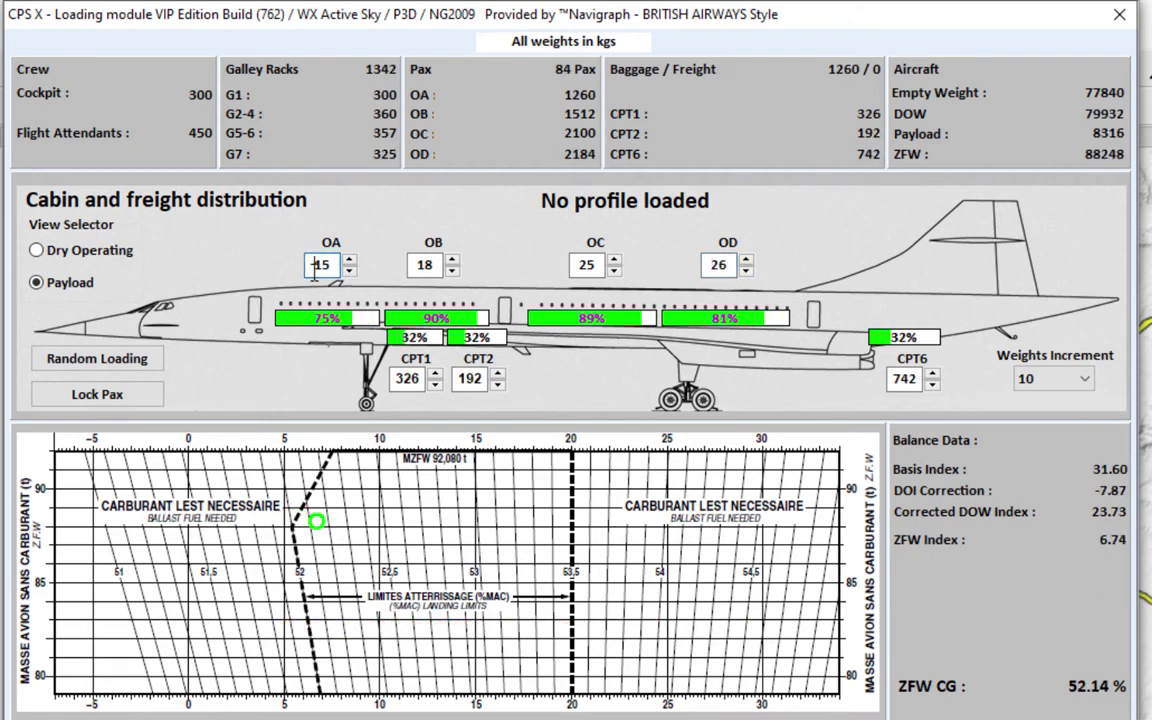
{"action": "scroll", "coordinate": [330, 266], "scroll_direction": "up", "scroll_amount": 4}
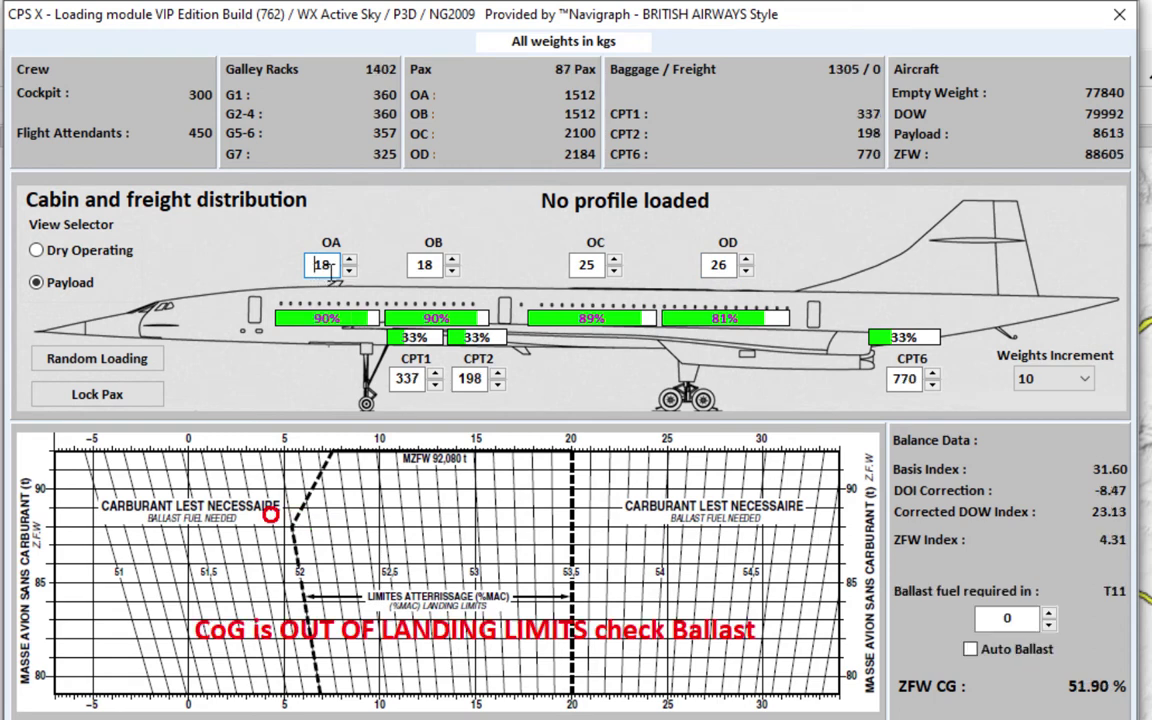
{"action": "left_click", "coordinate": [84, 396]}
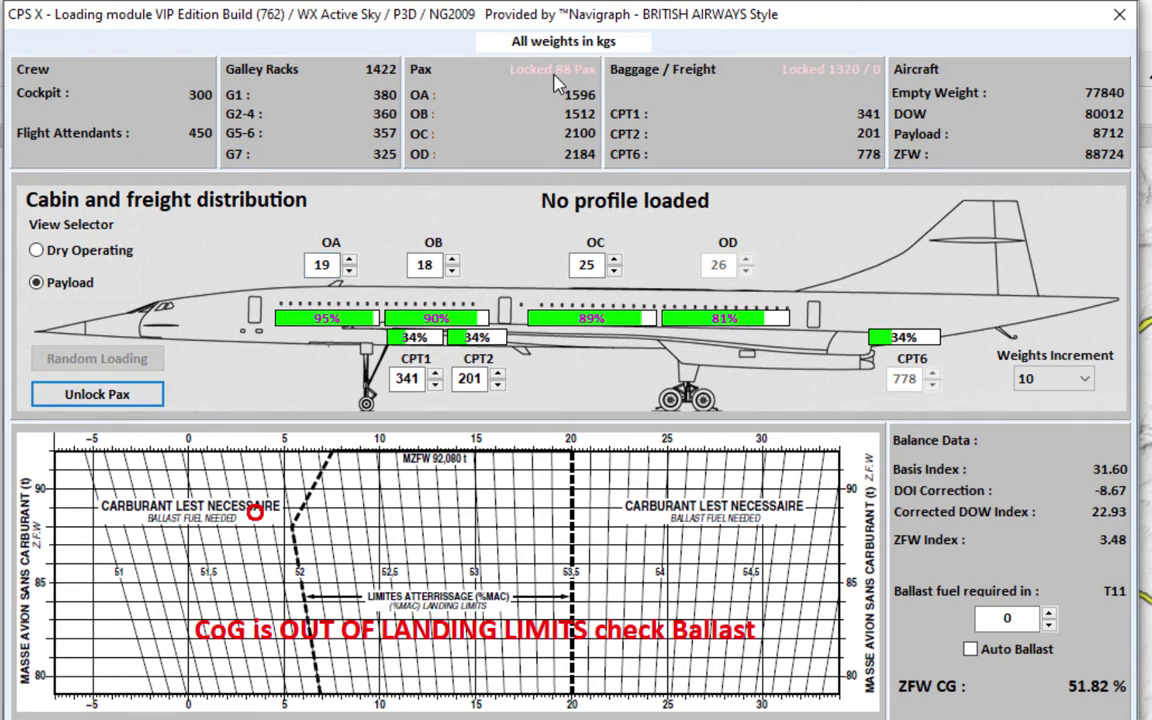
Lower cabin section OA to 13 passengers within the locked total, shifting the difference to OD
{"action": "left_click", "coordinate": [322, 265]}
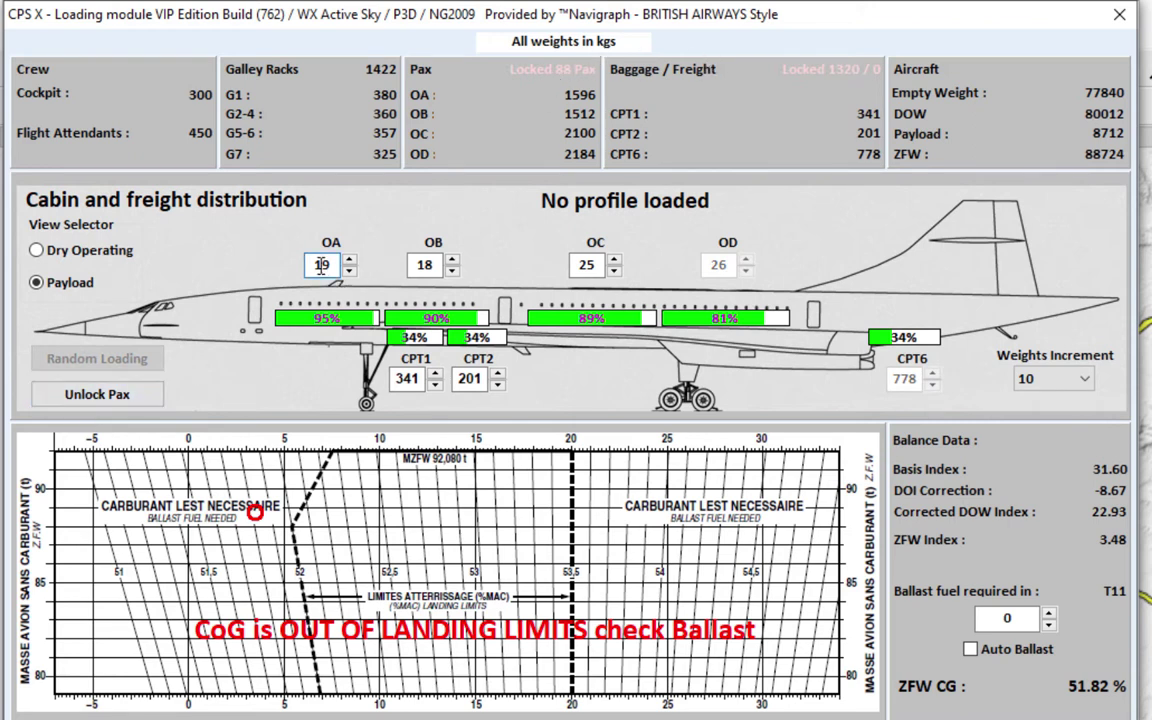
{"action": "scroll", "coordinate": [322, 265], "scroll_direction": "down", "scroll_amount": 1}
{"action": "scroll", "coordinate": [322, 265], "scroll_direction": "down", "scroll_amount": 1}
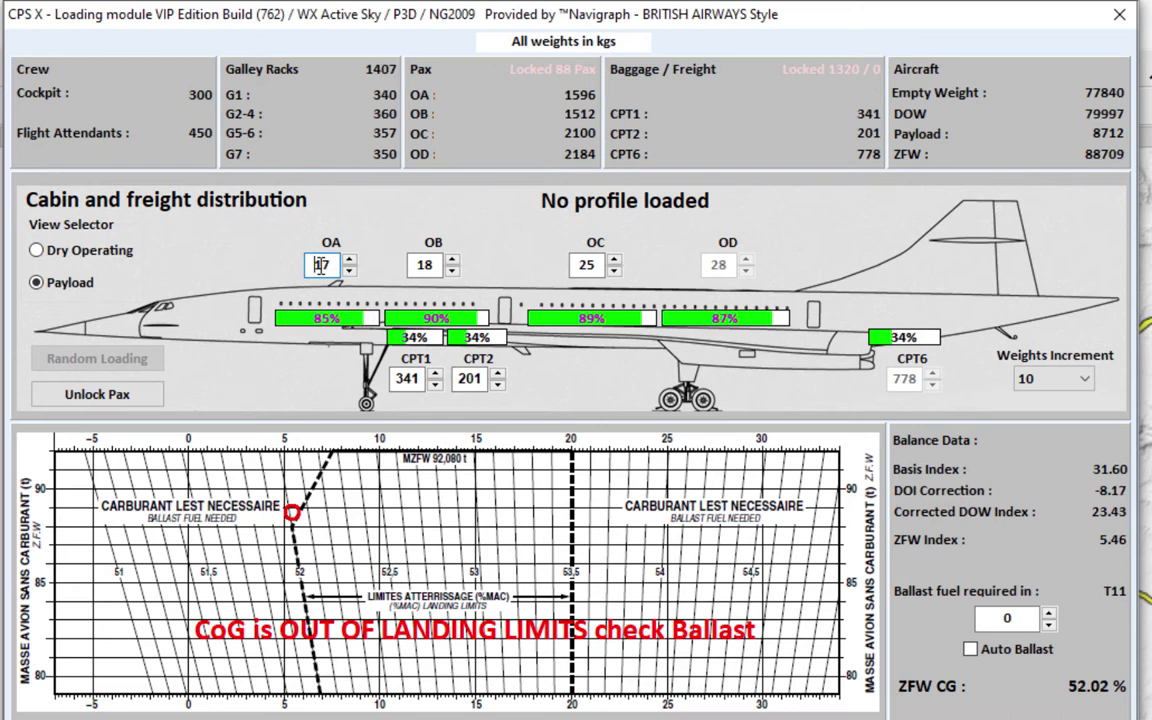
{"action": "scroll", "coordinate": [322, 265], "scroll_direction": "down", "scroll_amount": 1}
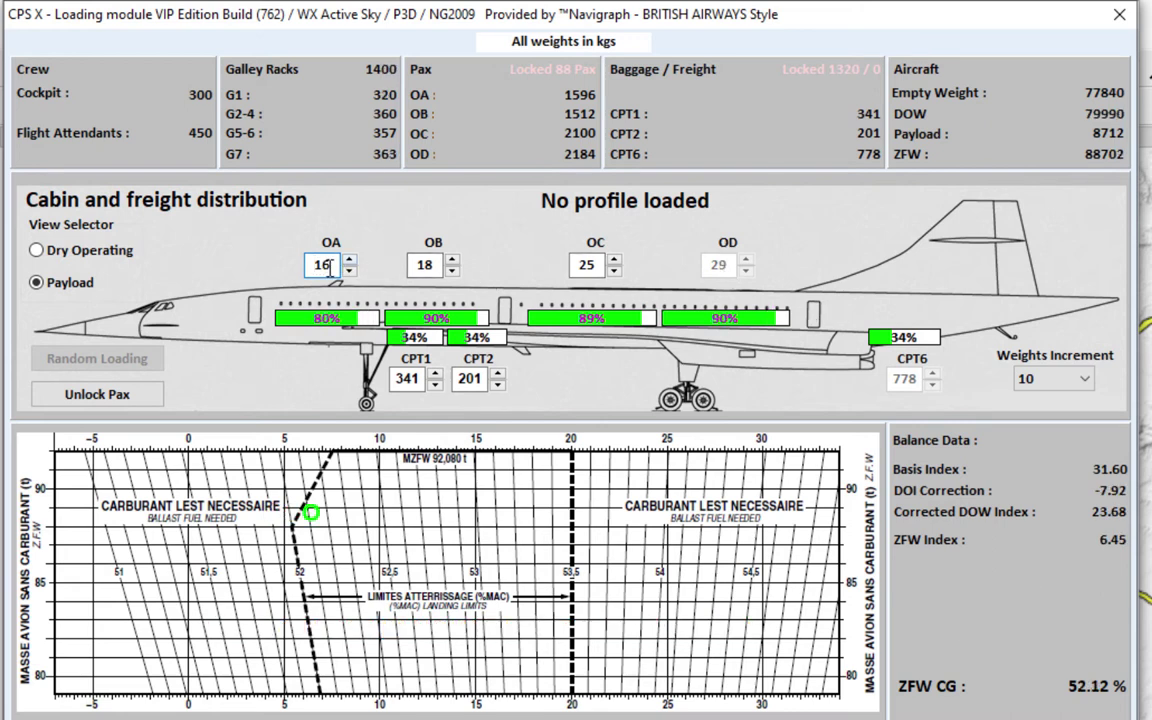
{"action": "scroll", "coordinate": [322, 265], "scroll_direction": "down", "scroll_amount": 2}
{"action": "scroll", "coordinate": [322, 265], "scroll_direction": "down", "scroll_amount": 5}
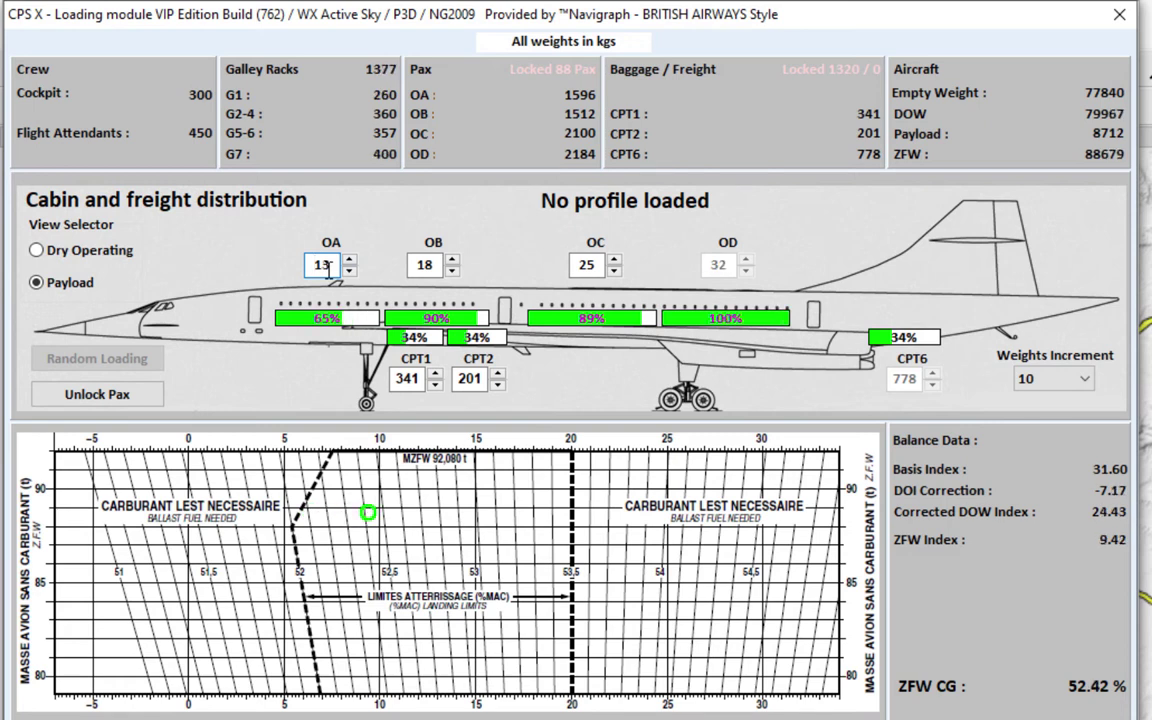
Try OA counts from 6 to 9 passengers within the locked total, and return OA to 13
{"action": "scroll", "coordinate": [325, 266], "scroll_direction": "down", "scroll_amount": 2}
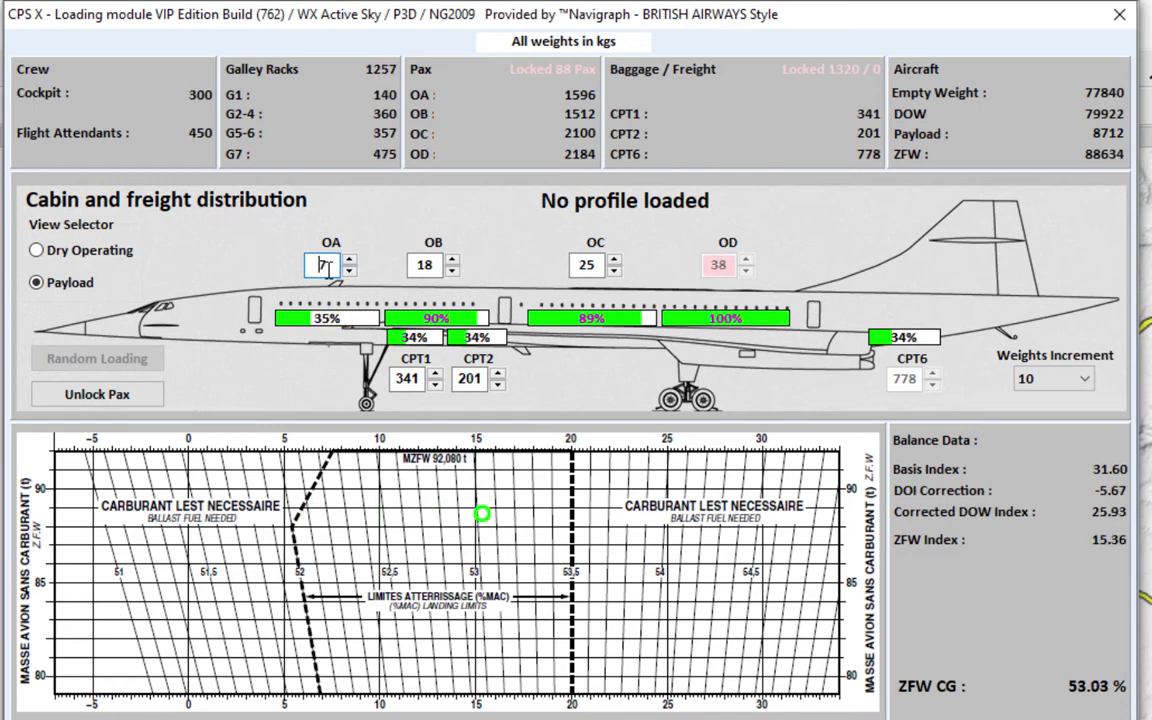
{"action": "scroll", "coordinate": [322, 265], "scroll_direction": "down", "scroll_amount": 2}
{"action": "scroll", "coordinate": [322, 265], "scroll_direction": "up", "scroll_amount": 2}
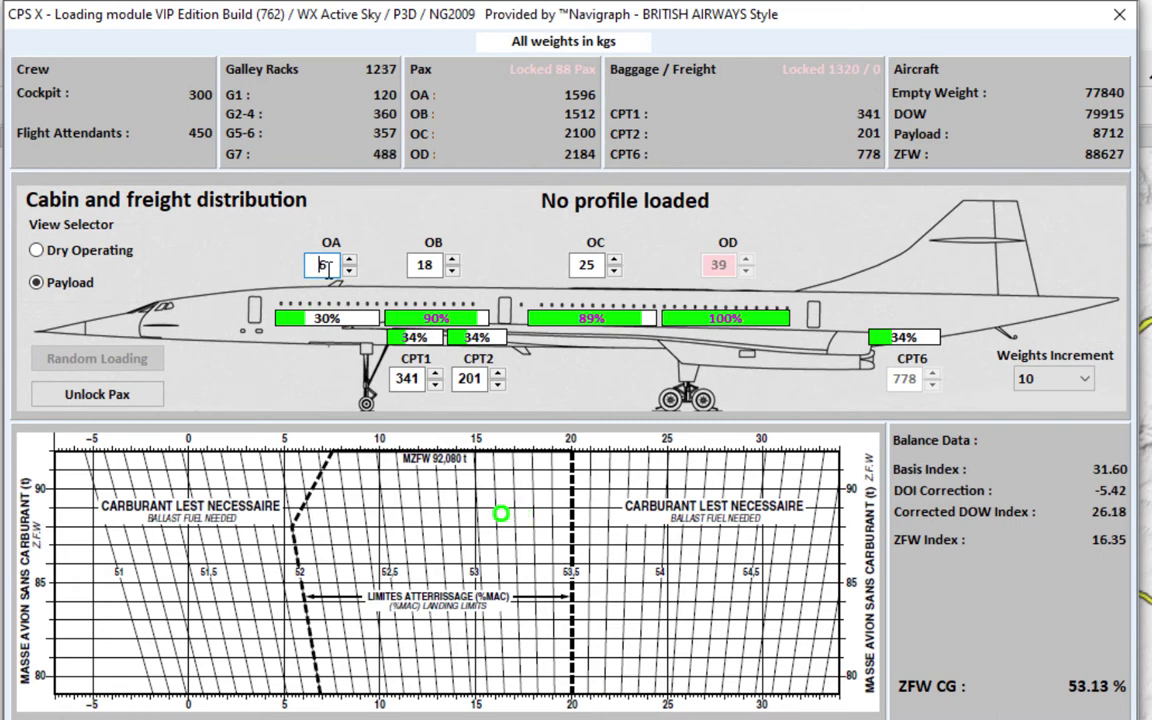
{"action": "scroll", "coordinate": [325, 267], "scroll_direction": "up", "scroll_amount": 1}
{"action": "scroll", "coordinate": [325, 267], "scroll_direction": "down", "scroll_amount": 1}
{"action": "scroll", "coordinate": [326, 268], "scroll_direction": "up", "scroll_amount": 1}
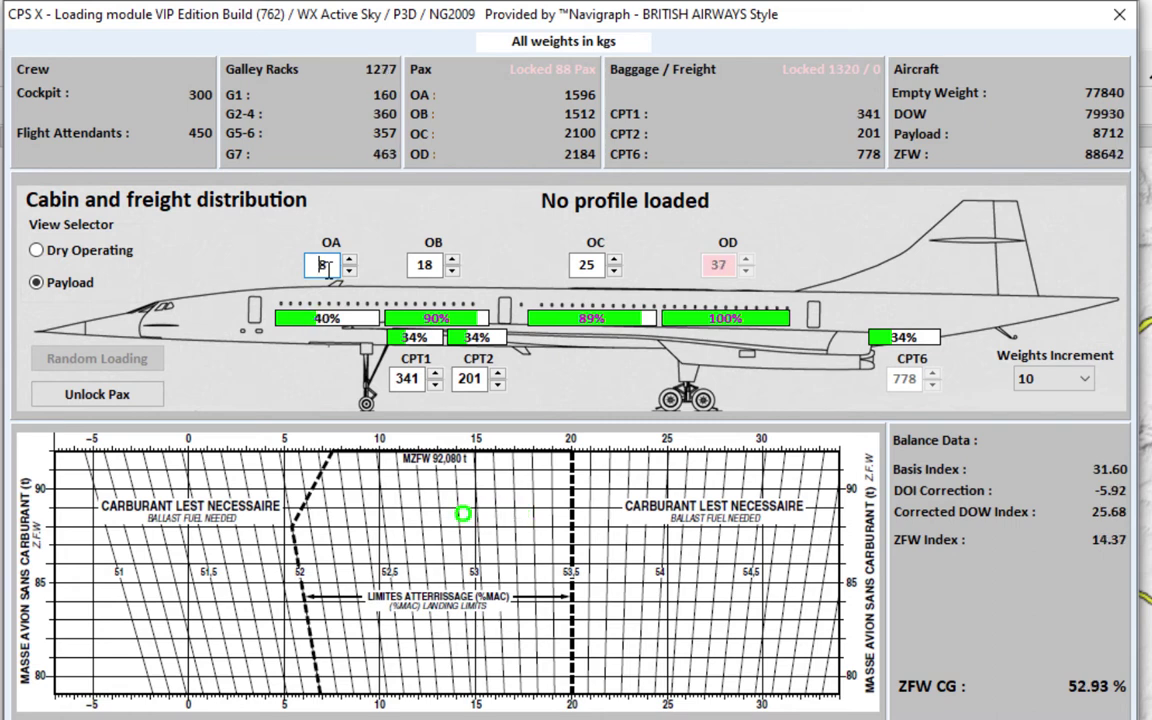
{"action": "scroll", "coordinate": [327, 270], "scroll_direction": "down", "scroll_amount": 1}
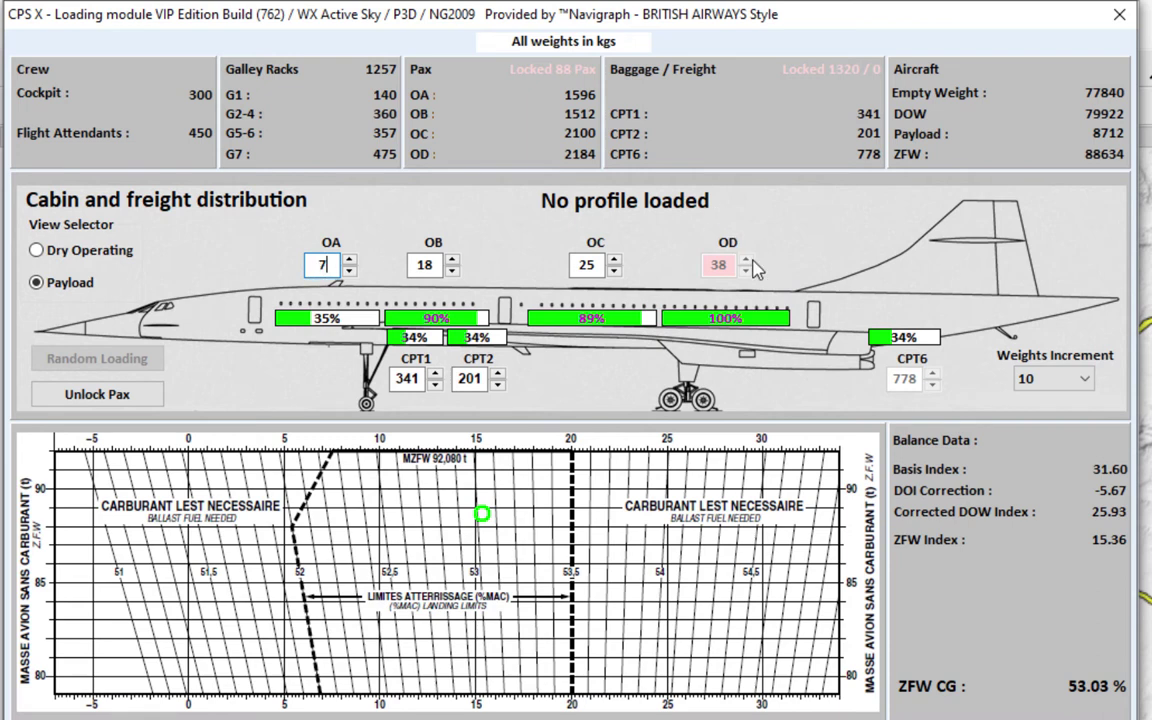
{"action": "scroll", "coordinate": [321, 265], "scroll_direction": "up", "scroll_amount": 2}
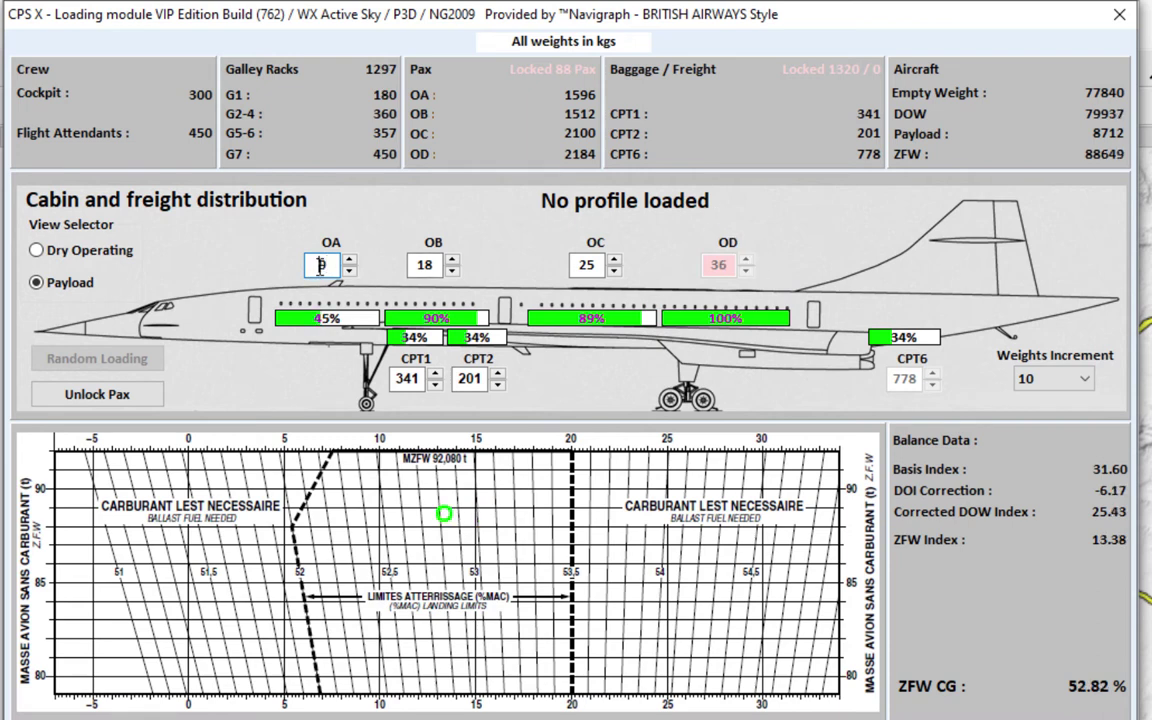
{"action": "scroll", "coordinate": [321, 265], "scroll_direction": "up", "scroll_amount": 4}
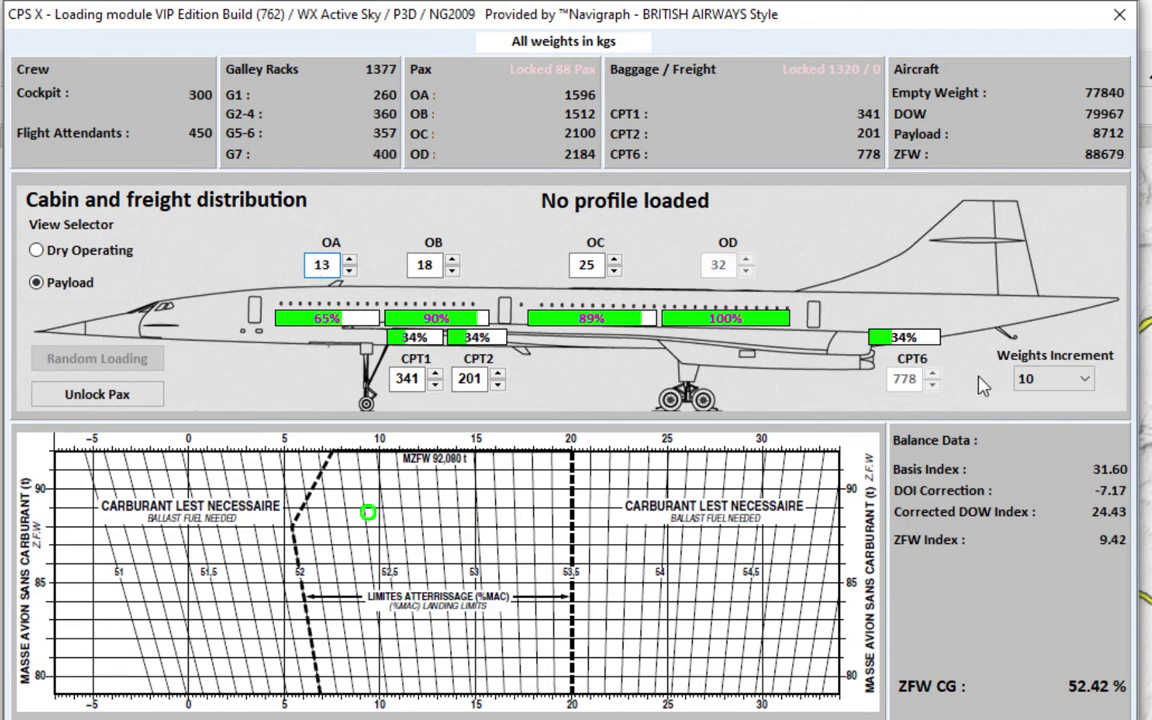
Set cabin section OC to 28 passengers and OA to 10
{"action": "left_click", "coordinate": [587, 266]}
{"action": "scroll", "coordinate": [587, 268], "scroll_direction": "up", "scroll_amount": 1}
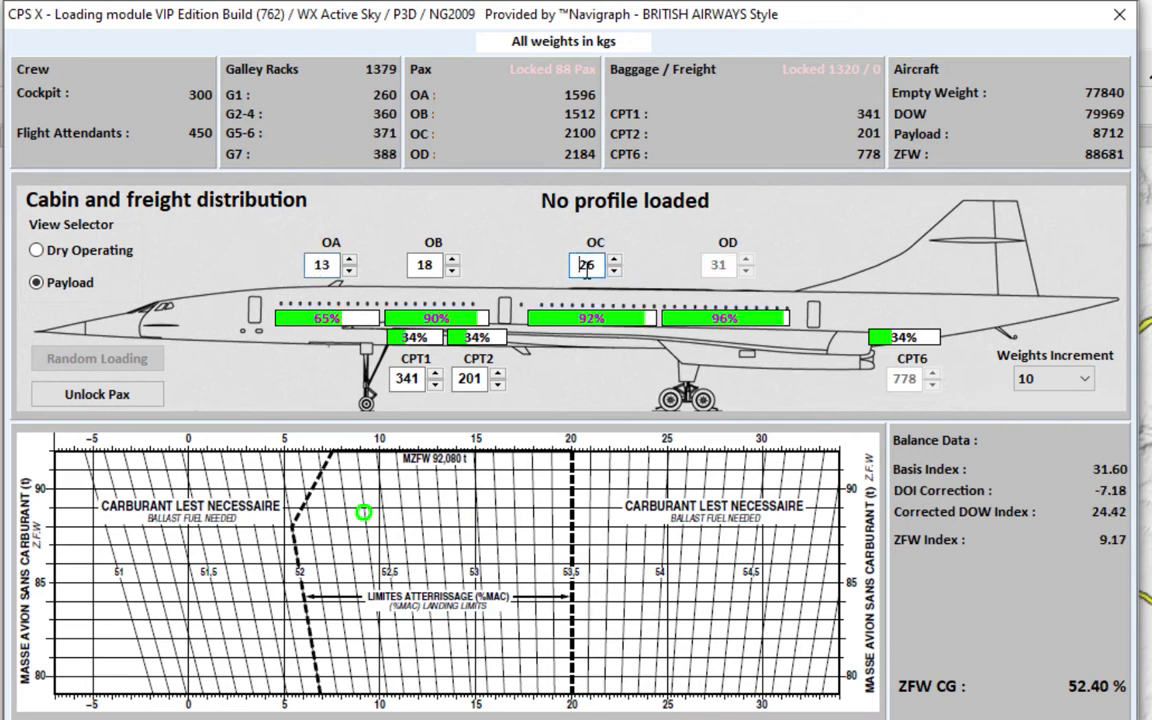
{"action": "scroll", "coordinate": [587, 268], "scroll_direction": "up", "scroll_amount": 2}
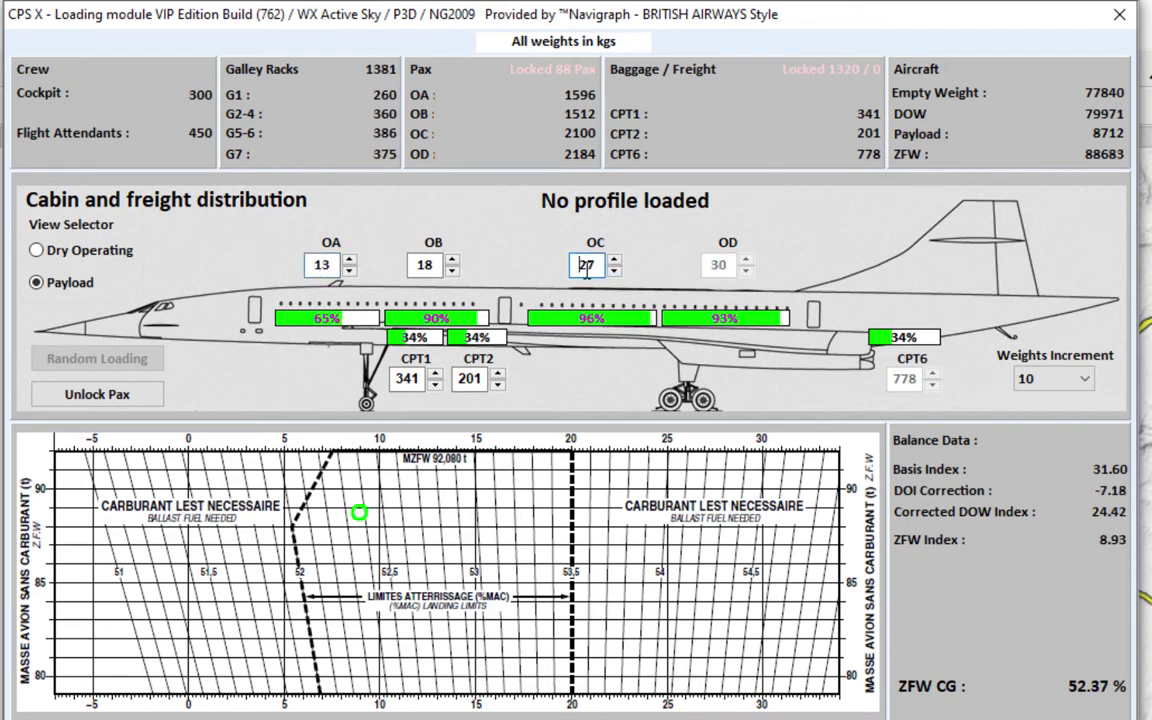
{"action": "left_click", "coordinate": [325, 265]}
{"action": "scroll", "coordinate": [325, 265], "scroll_direction": "down", "scroll_amount": 3}
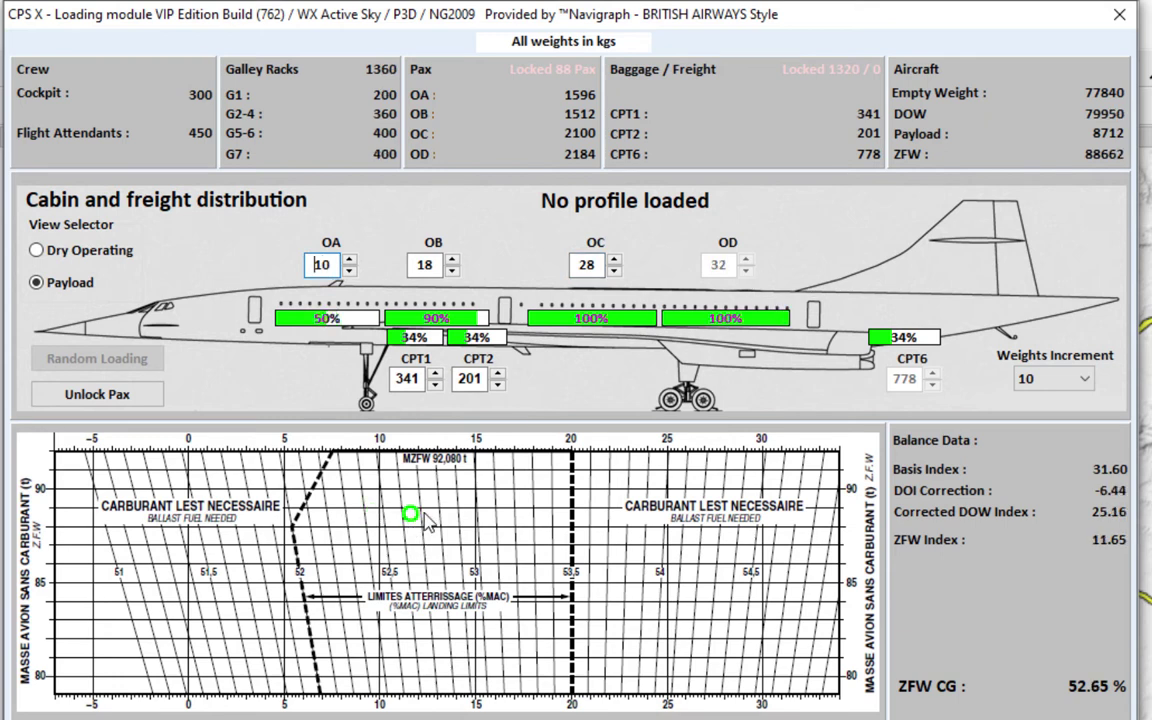
Set cabin section OB to 20 passengers and lower OA by two more
{"action": "left_click", "coordinate": [422, 264]}
{"action": "scroll", "coordinate": [422, 264], "scroll_direction": "up", "scroll_amount": 1}
{"action": "scroll", "coordinate": [424, 264], "scroll_direction": "up", "scroll_amount": 1}
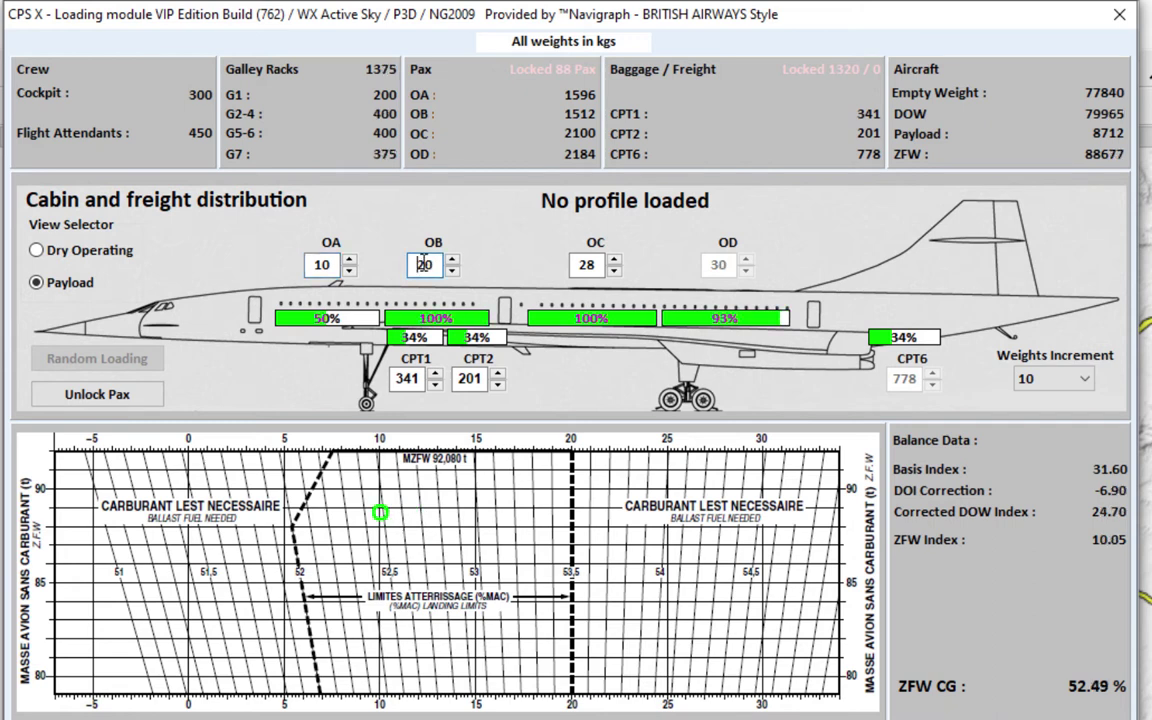
{"action": "left_click", "coordinate": [322, 265]}
{"action": "scroll", "coordinate": [322, 265], "scroll_direction": "down", "scroll_amount": 1}
{"action": "scroll", "coordinate": [322, 265], "scroll_direction": "down", "scroll_amount": 1}
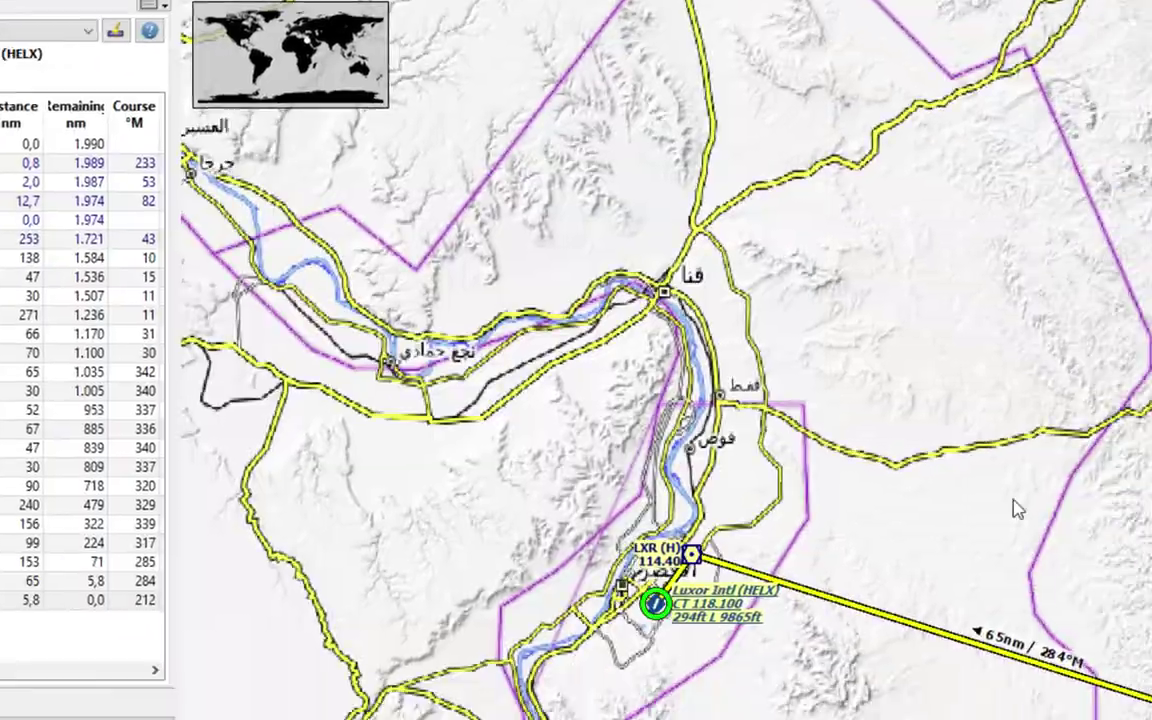
Examine the planned route into HELX and its surroundings on the Little Navmap map
{"action": "scroll", "coordinate": [463, 350], "scroll_direction": "down", "scroll_amount": 10}
{"action": "scroll", "coordinate": [463, 350], "scroll_direction": "up", "scroll_amount": 5}
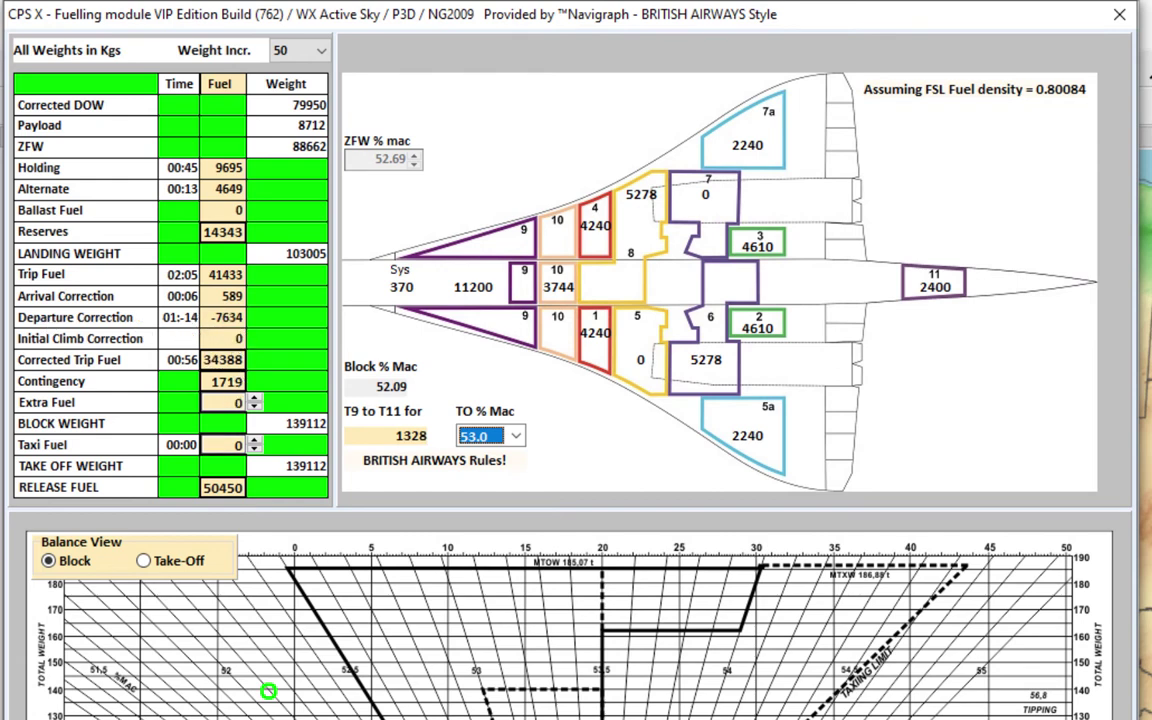
Switch to Notepad++, note the fuel figure 50500, and close the Fuelling module
{"action": "key", "text": "alt+Tab"}
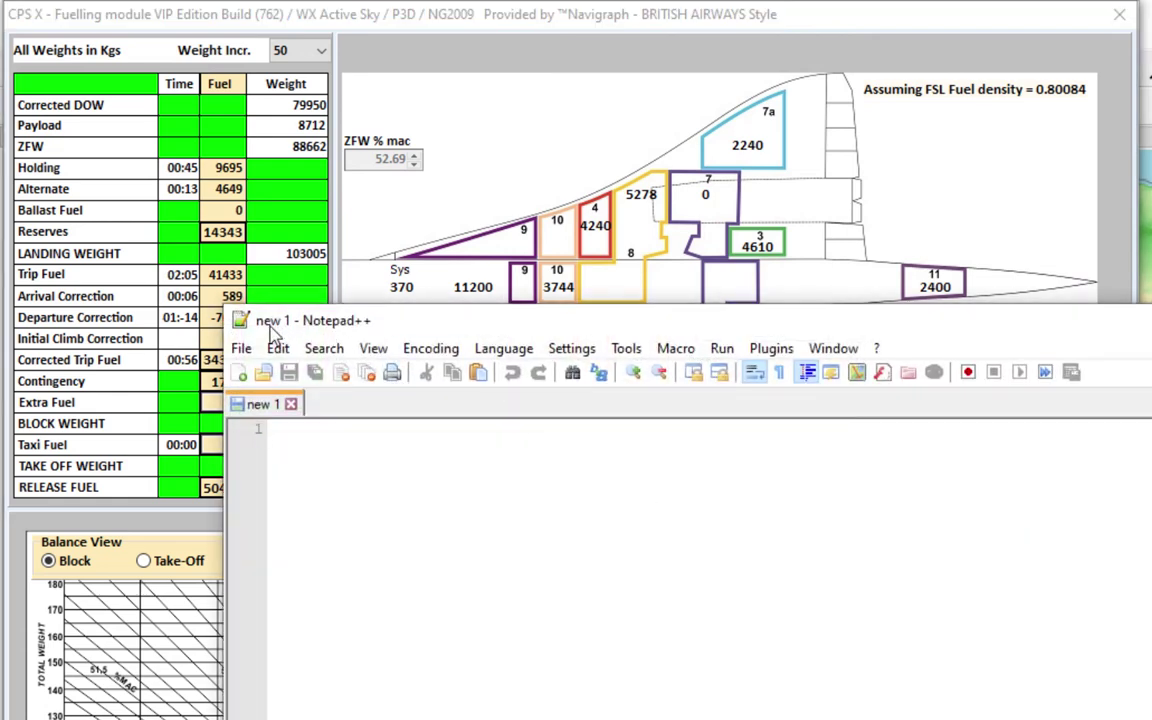
{"action": "left_click_drag", "start_coordinate": [206, 304], "coordinate": [961, 332]}
{"action": "type", "text": "50500"}
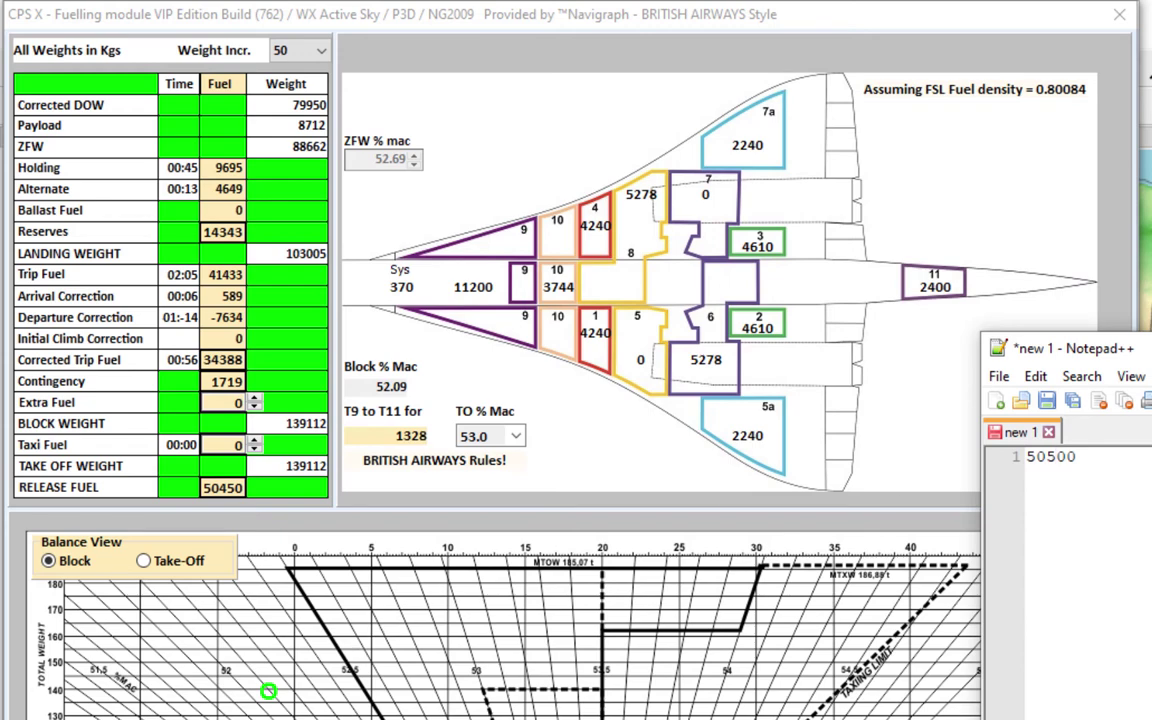
{"action": "key", "text": "alt+F4"}
Reset the departure subsonic step, set its end waypoint to IBTAN, and recalculate the fuel
{"action": "left_click", "coordinate": [415, 396]}
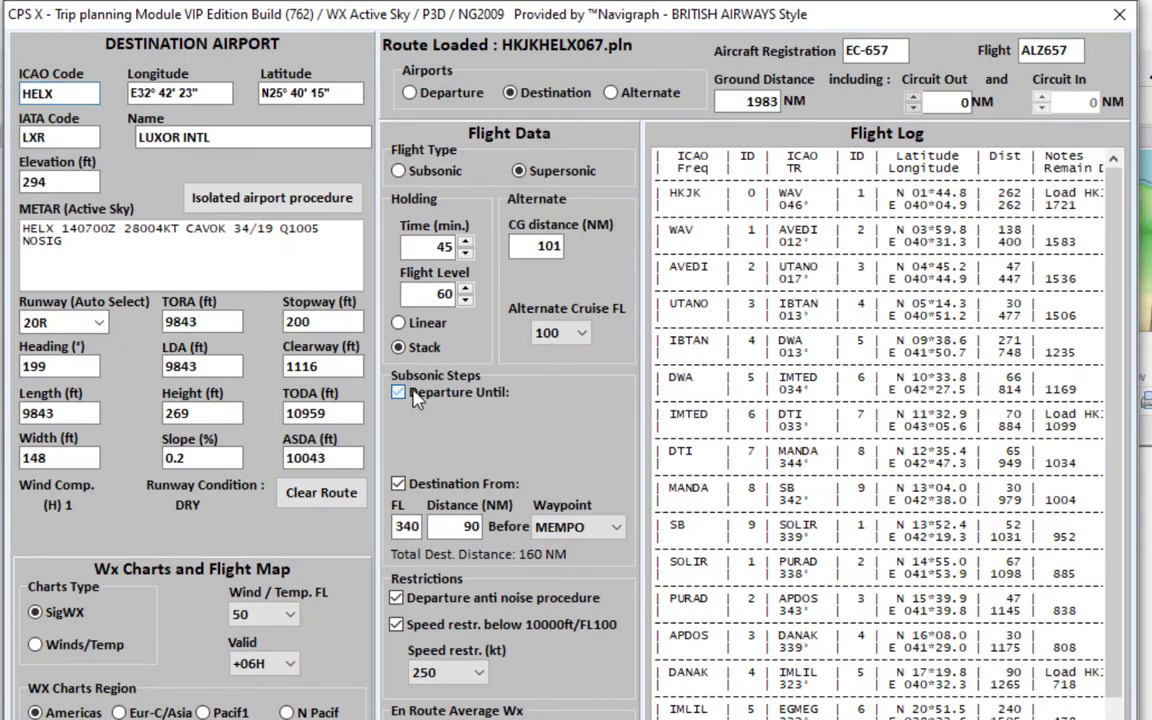
{"action": "left_click", "coordinate": [415, 396]}
{"action": "left_click", "coordinate": [618, 436]}
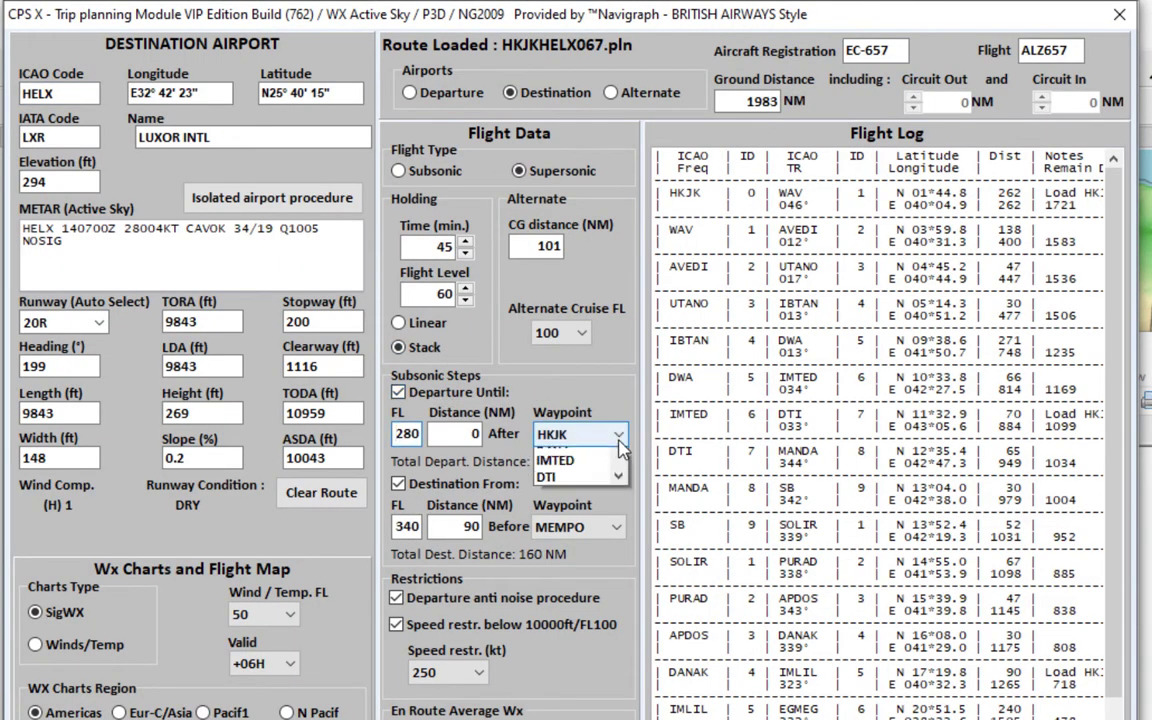
{"action": "left_click", "coordinate": [555, 522]}
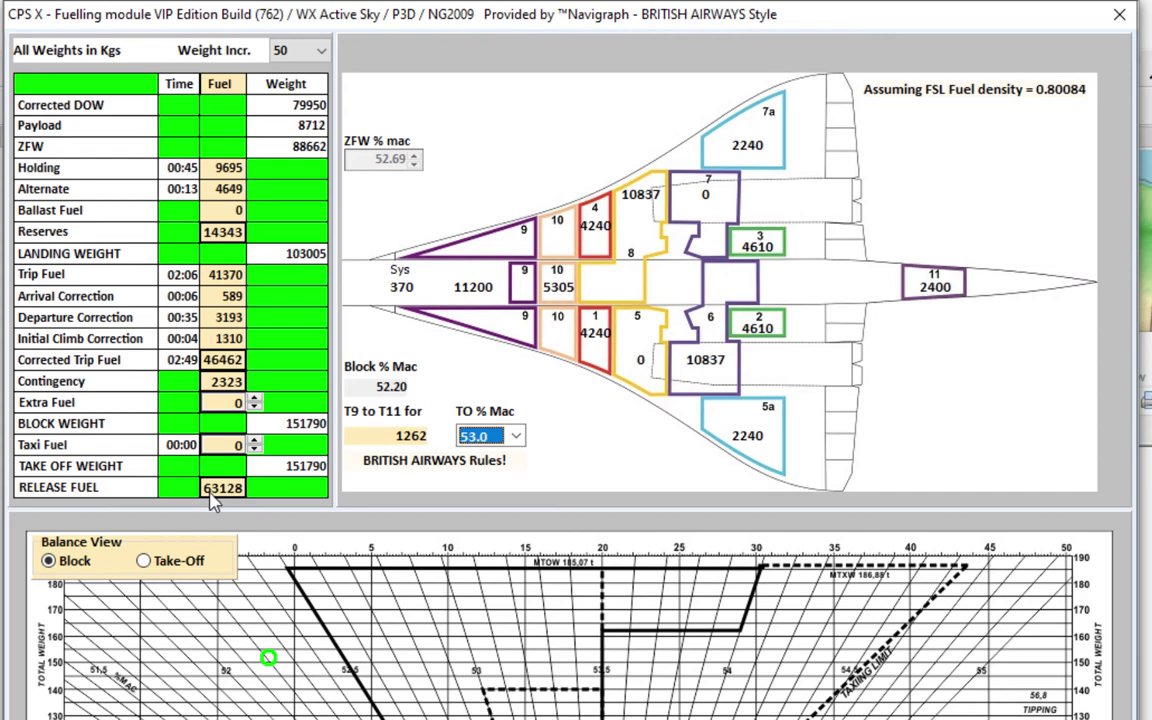
Try departure subsonic distances of 50 NM and 70 NM after IBTAN in trip planning
{"action": "key", "text": "alt+Tab"}
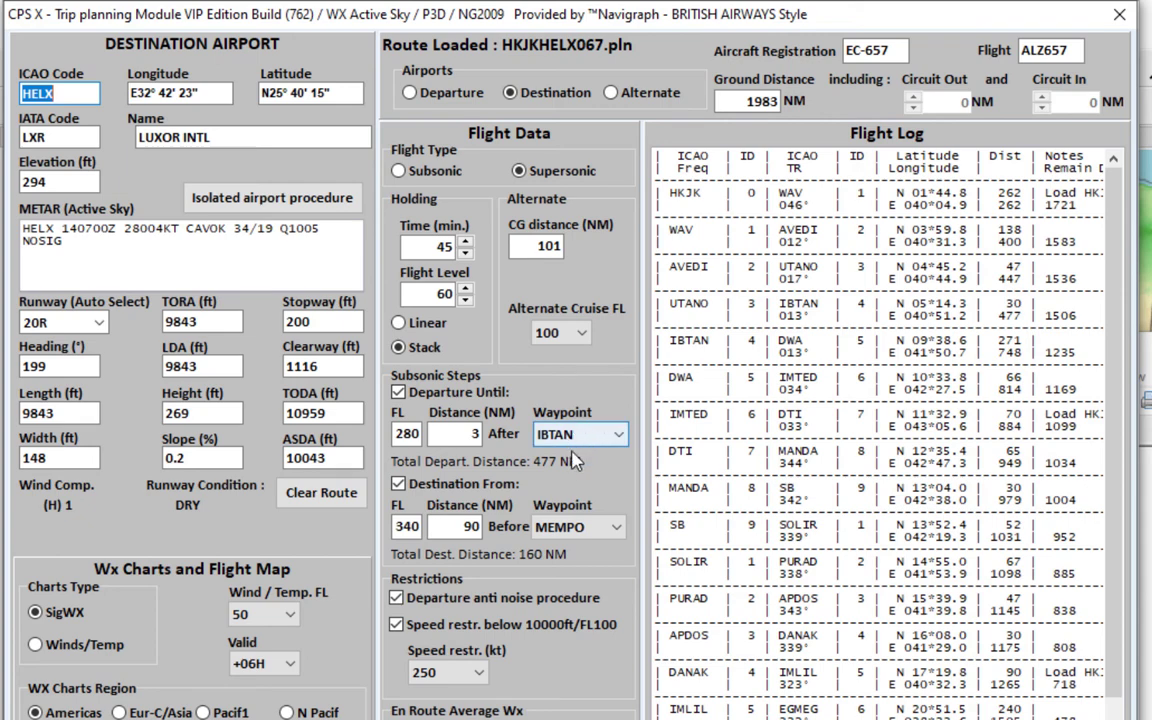
{"action": "double_click", "coordinate": [453, 432]}
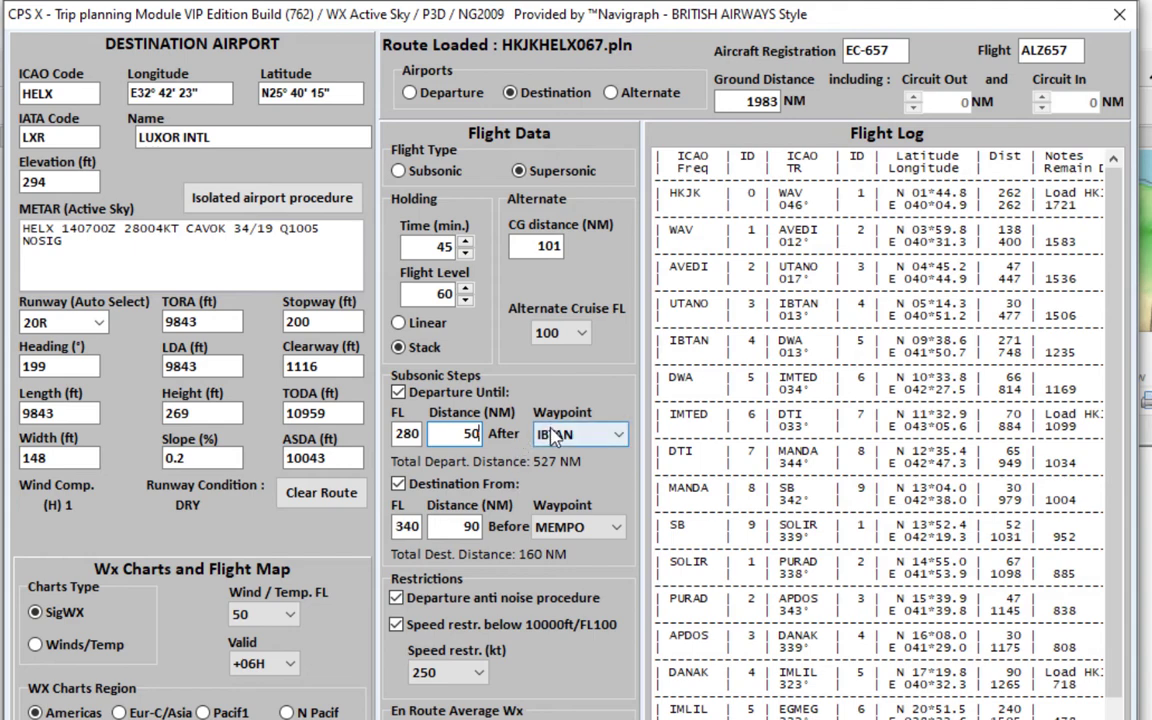
{"action": "double_click", "coordinate": [444, 438]}
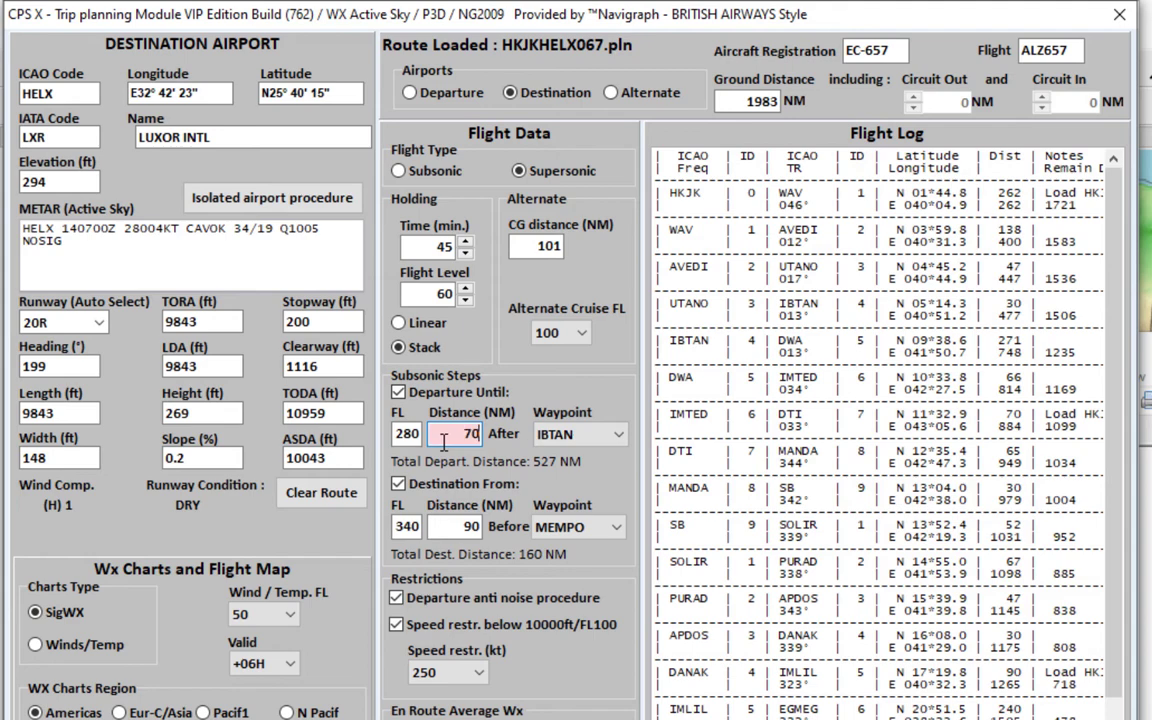
{"action": "type", "text": "70"}
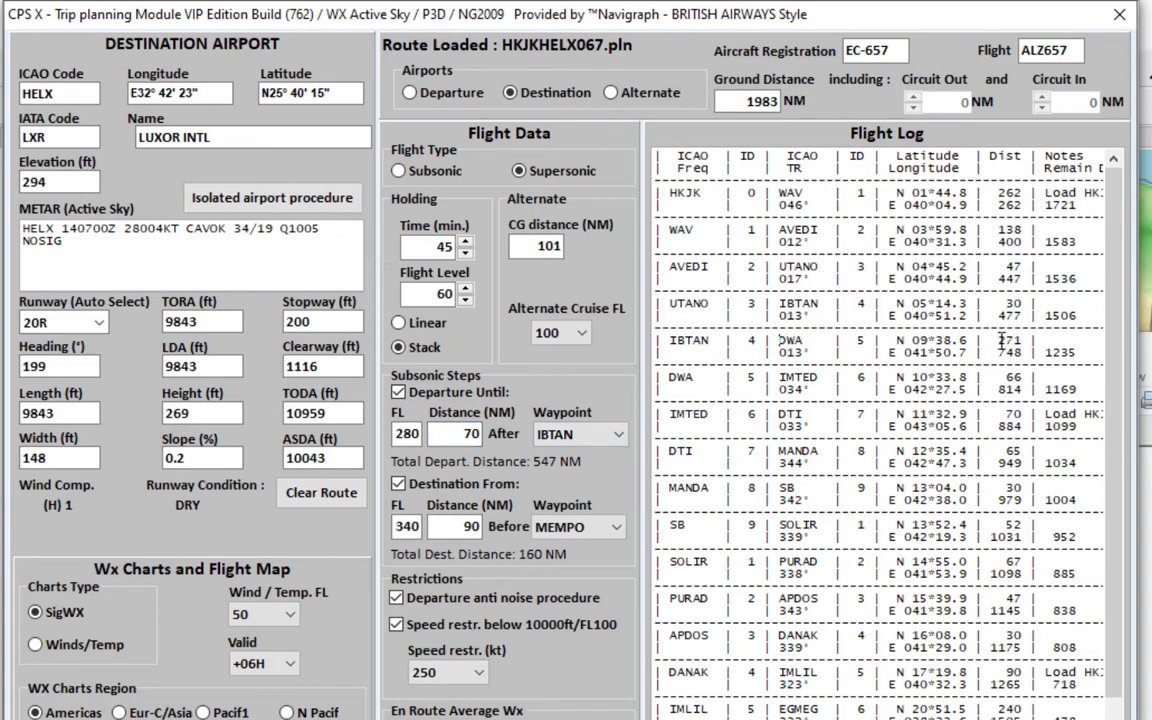
Try to set the departure subsonic distance to 20 NM after IBTAN
{"action": "left_click_drag", "start_coordinate": [523, 433], "coordinate": [434, 430]}
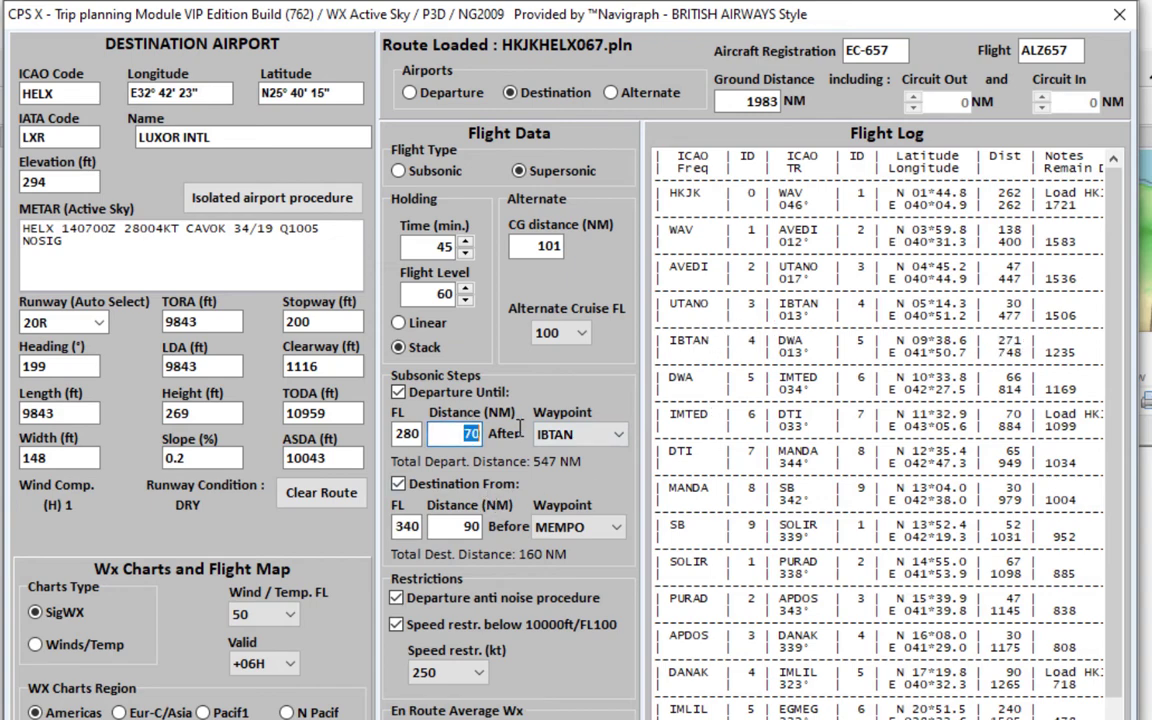
{"action": "type", "text": "2"}
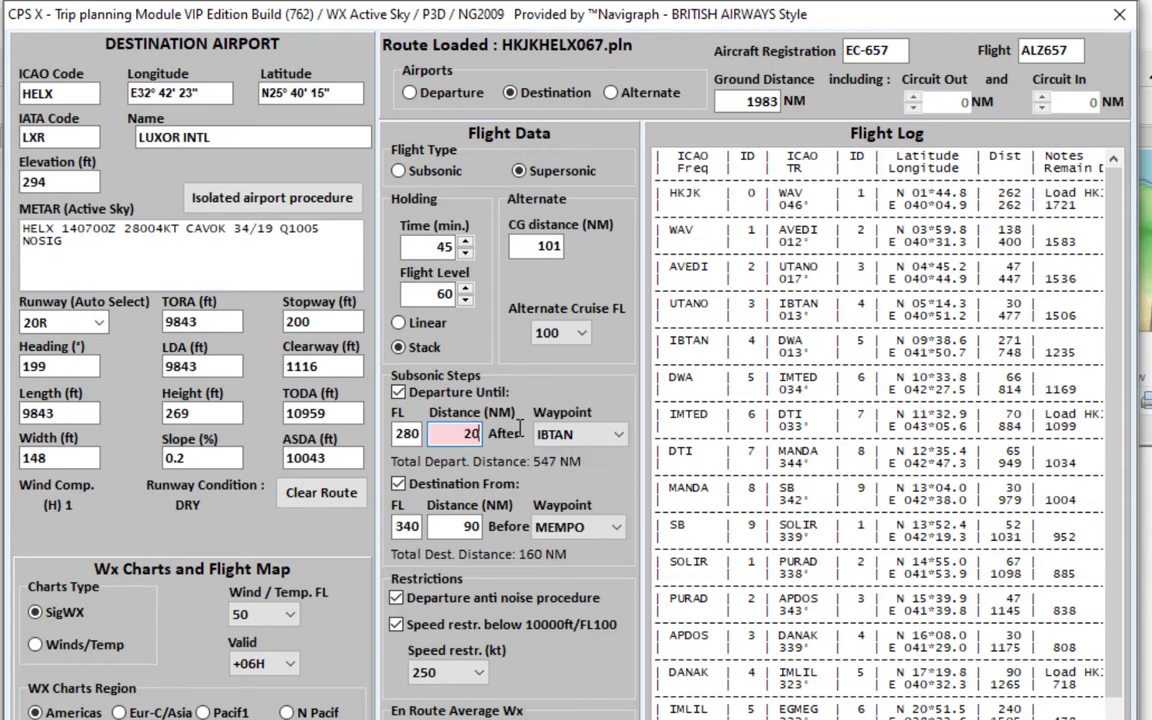
{"action": "key", "text": "Return"}
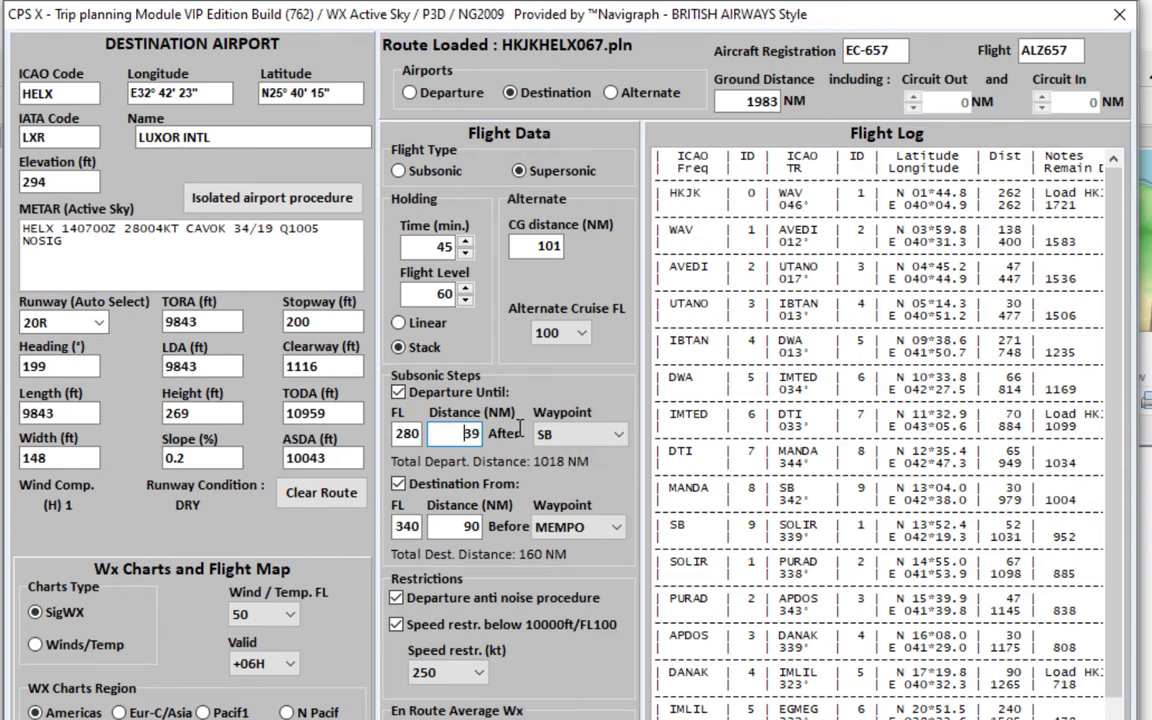
{"action": "key", "text": "Tab"}
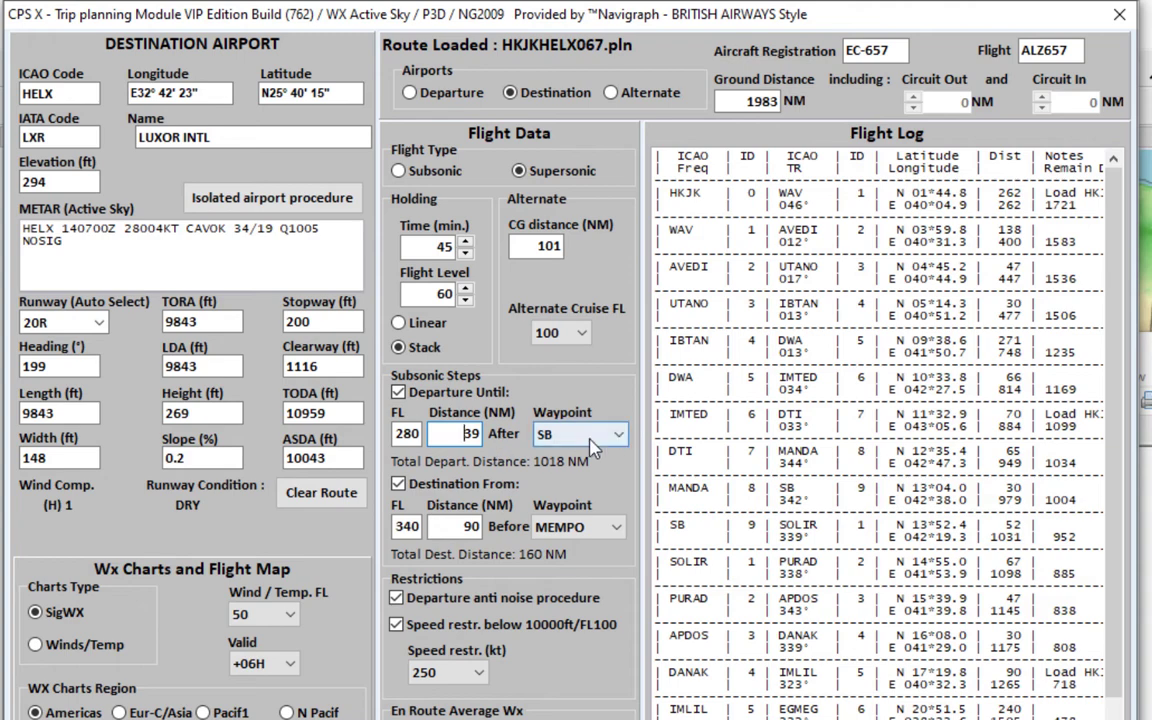
{"action": "key", "text": "alt+Down"}
Reset the departure subsonic step, select IBTAN again, and retry a distance of 20 NM after it
{"action": "left_click", "coordinate": [399, 392]}
{"action": "left_click", "coordinate": [399, 392]}
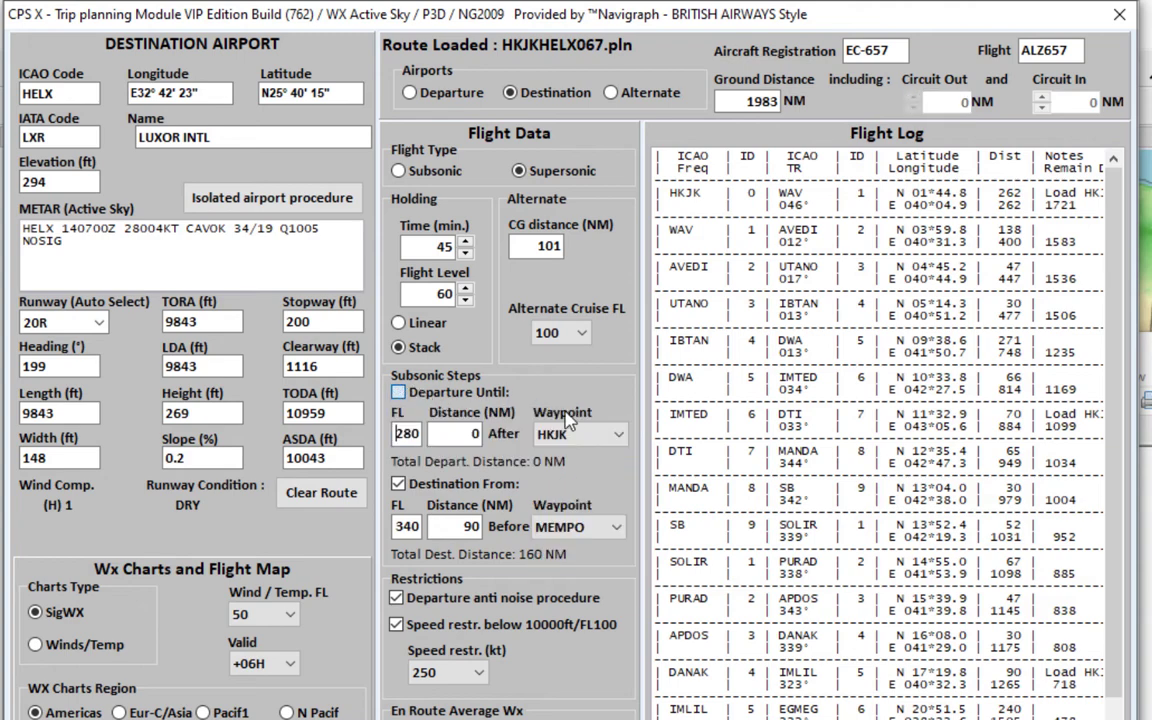
{"action": "left_click", "coordinate": [585, 436]}
{"action": "left_click", "coordinate": [565, 524]}
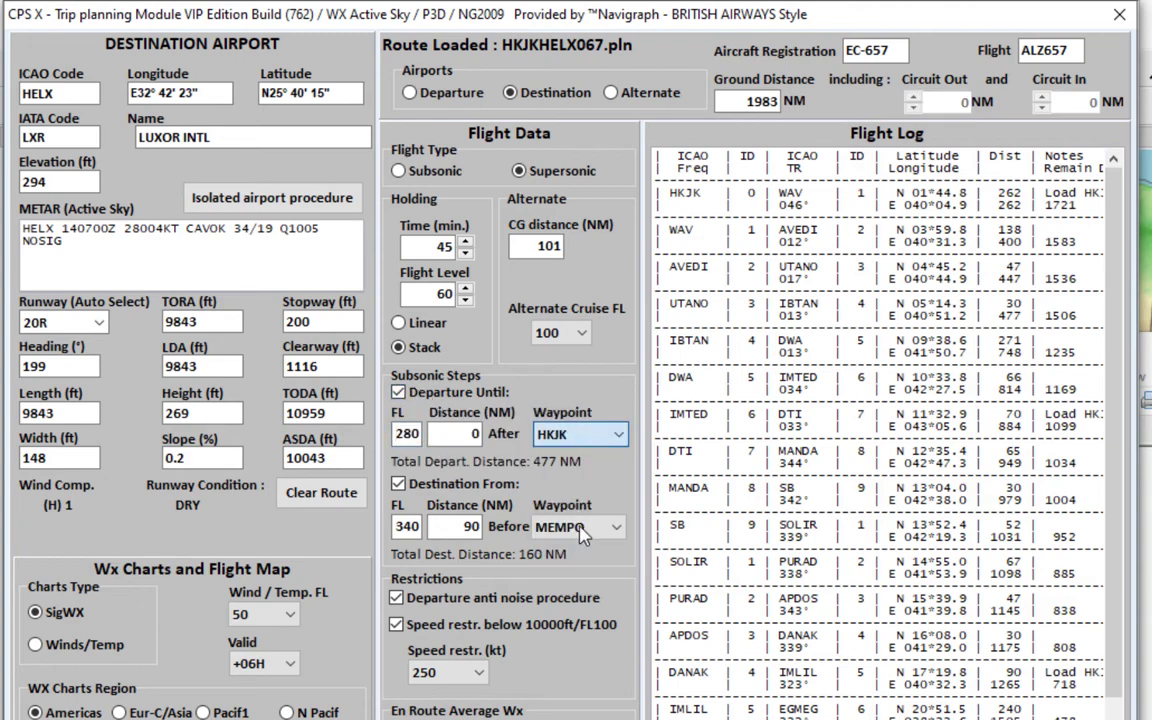
{"action": "double_click", "coordinate": [462, 433]}
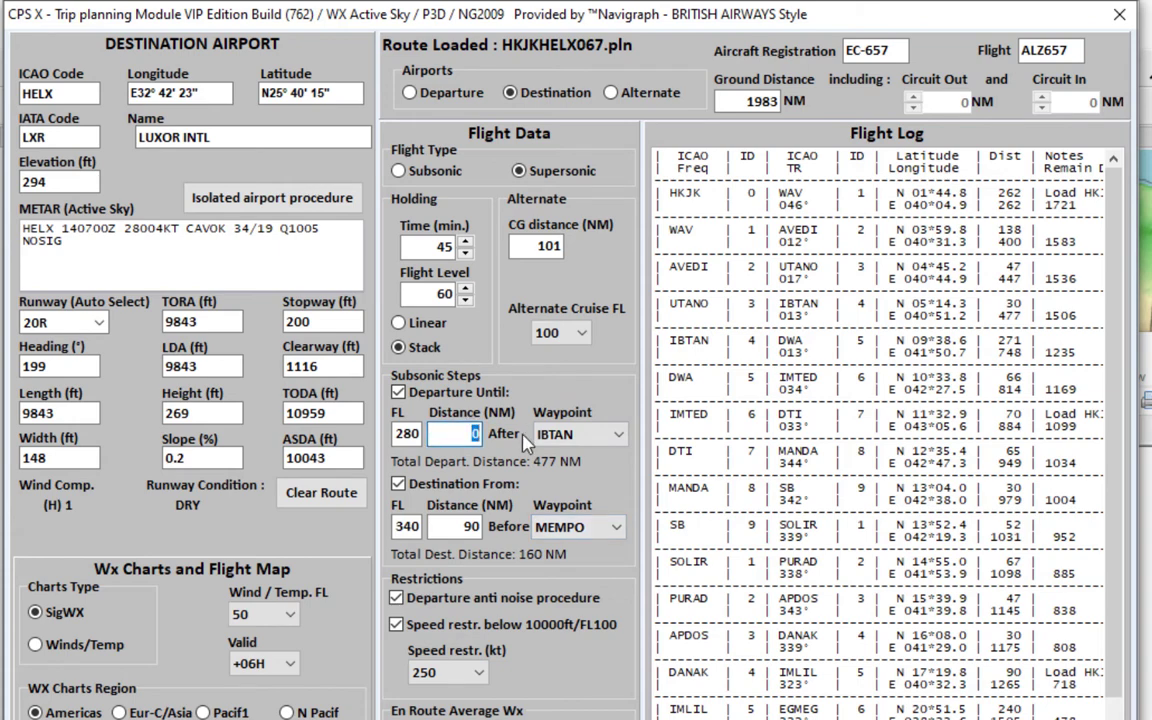
{"action": "type", "text": "20"}
{"action": "left_click", "coordinate": [617, 435]}
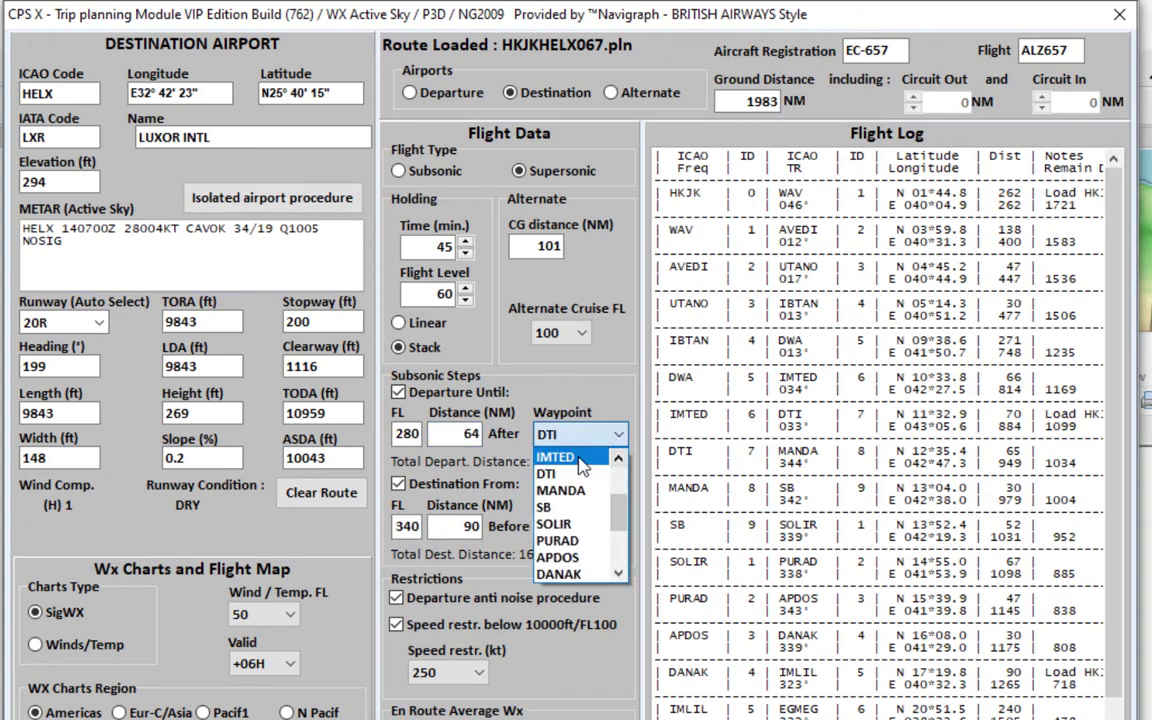
{"action": "left_click", "coordinate": [548, 473]}
Reset the departure subsonic step and set it to end 33 NM after IBTAN
{"action": "left_click", "coordinate": [398, 392]}
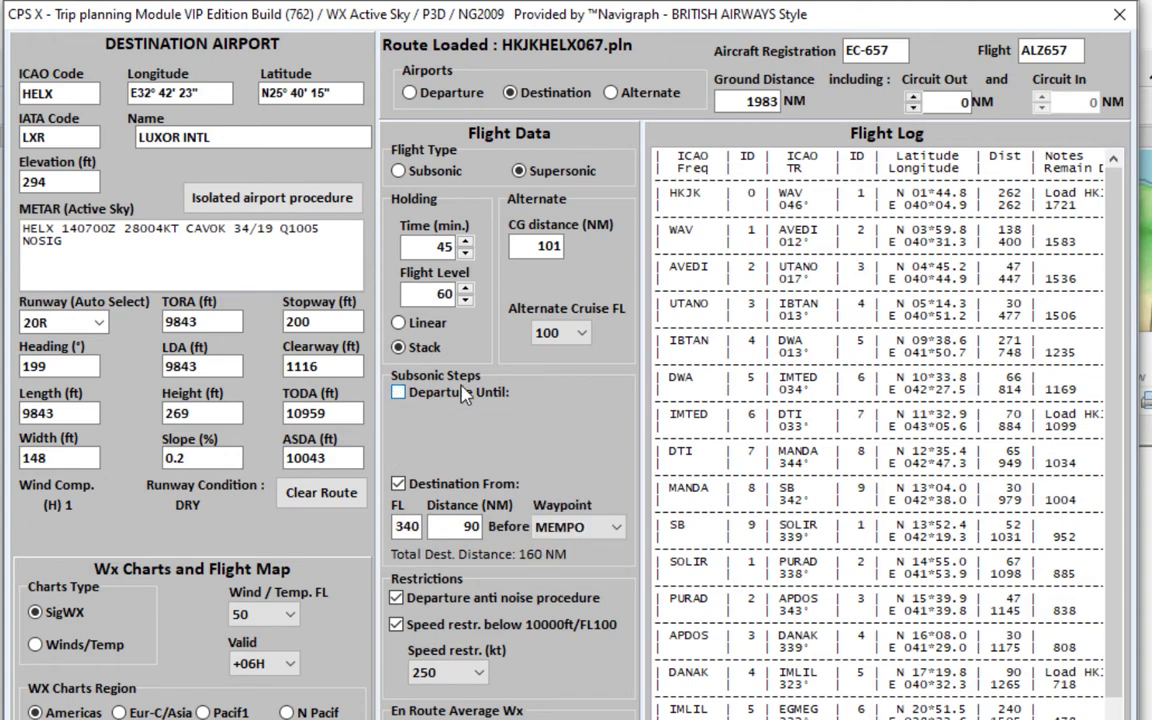
{"action": "left_click", "coordinate": [463, 393]}
{"action": "left_click", "coordinate": [590, 434]}
{"action": "left_click", "coordinate": [558, 510]}
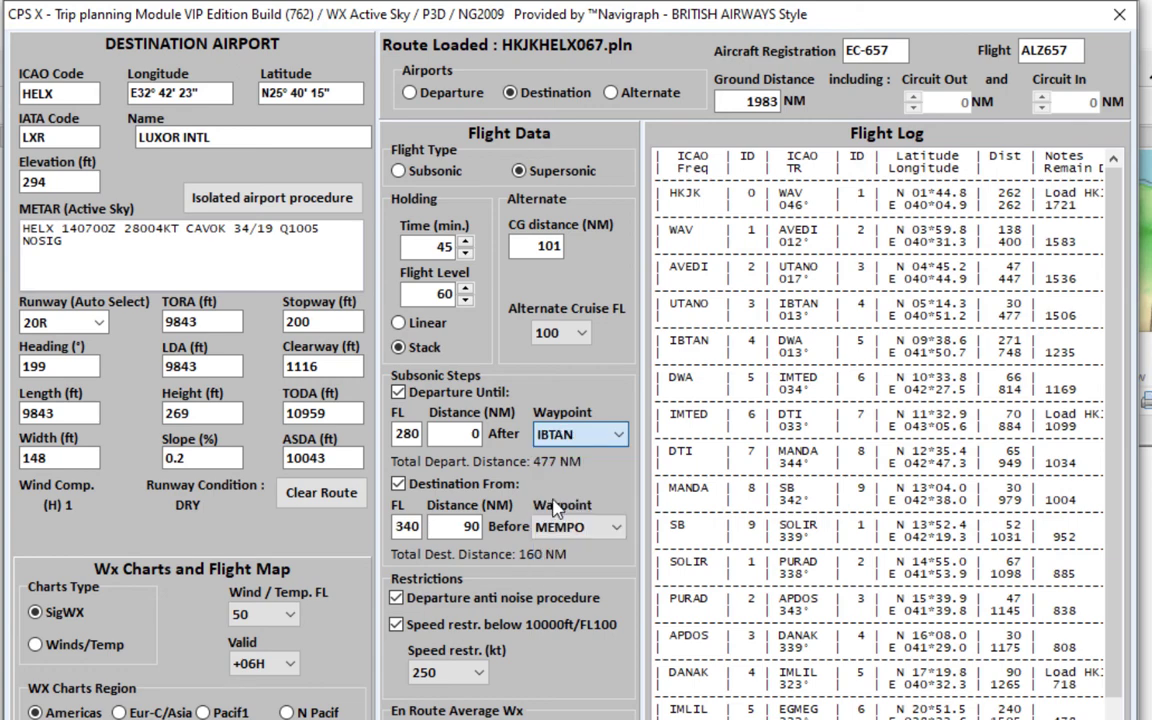
{"action": "key", "text": "shift+Tab"}
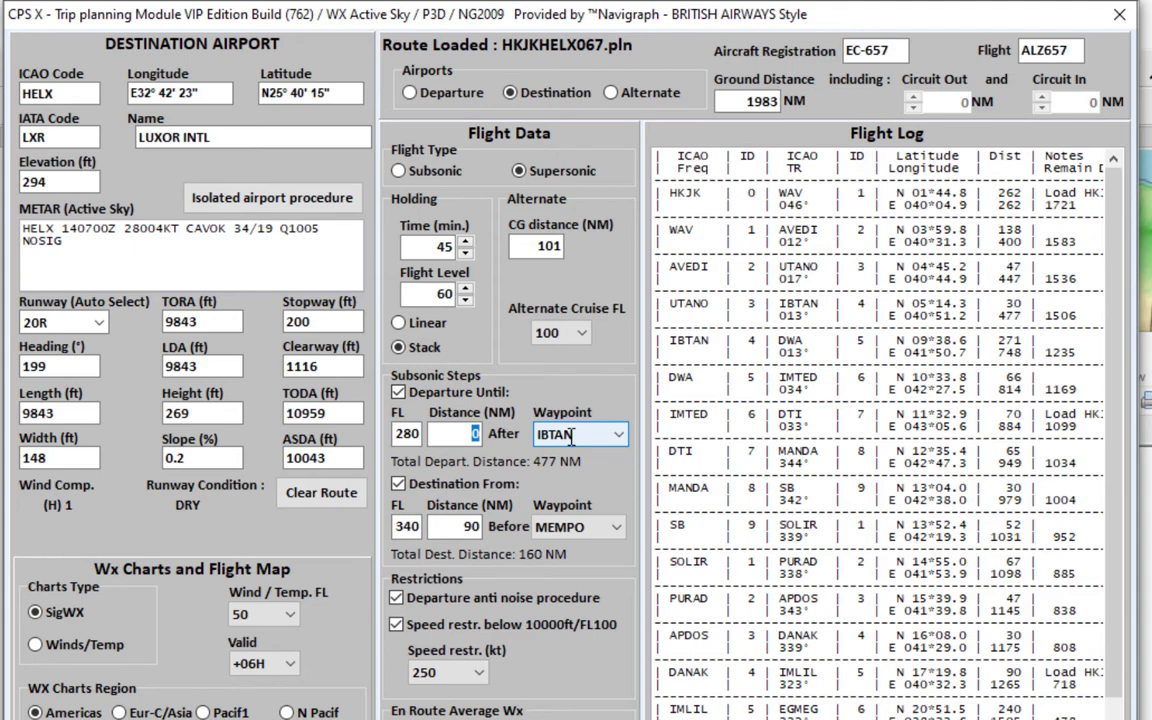
{"action": "type", "text": "33"}
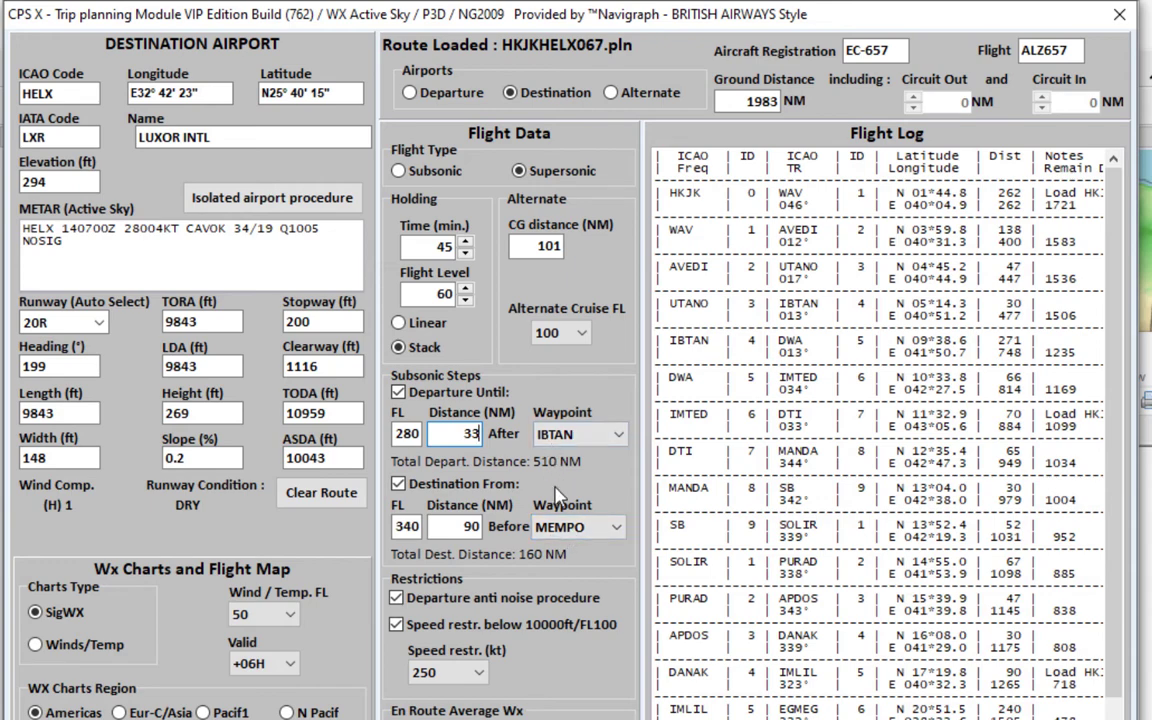
Try to set the destination subsonic distance to 148 NM before MEMPO
{"action": "double_click", "coordinate": [1000, 573]}
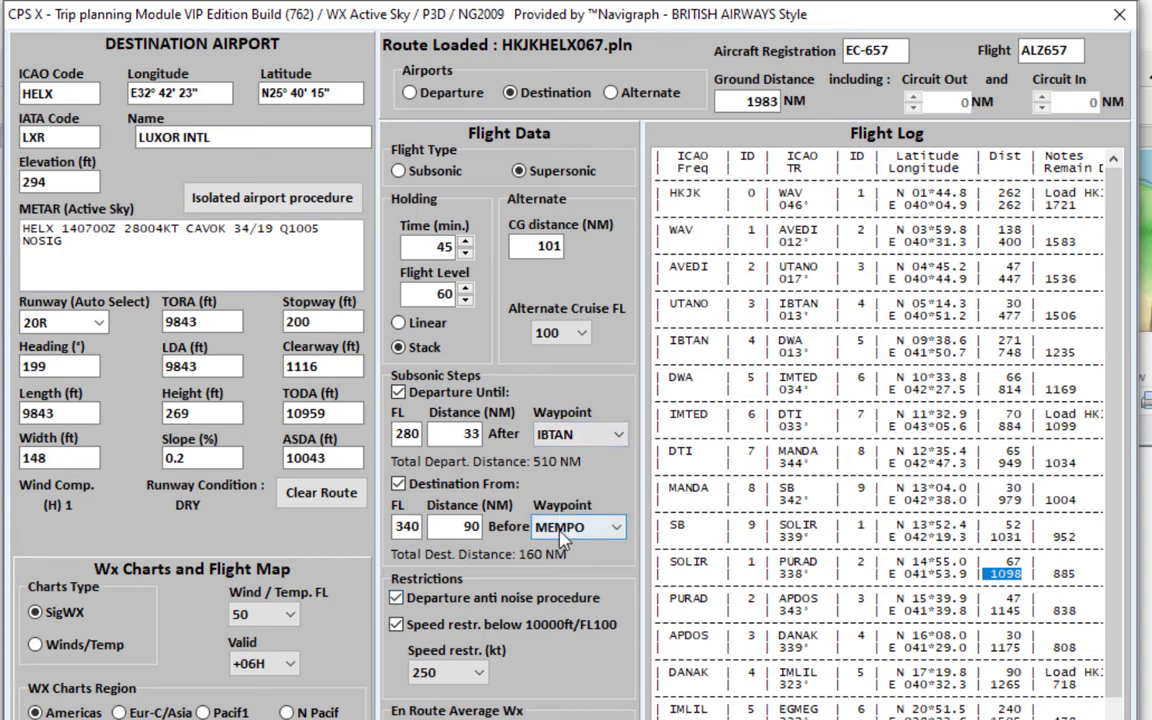
{"action": "double_click", "coordinate": [487, 527]}
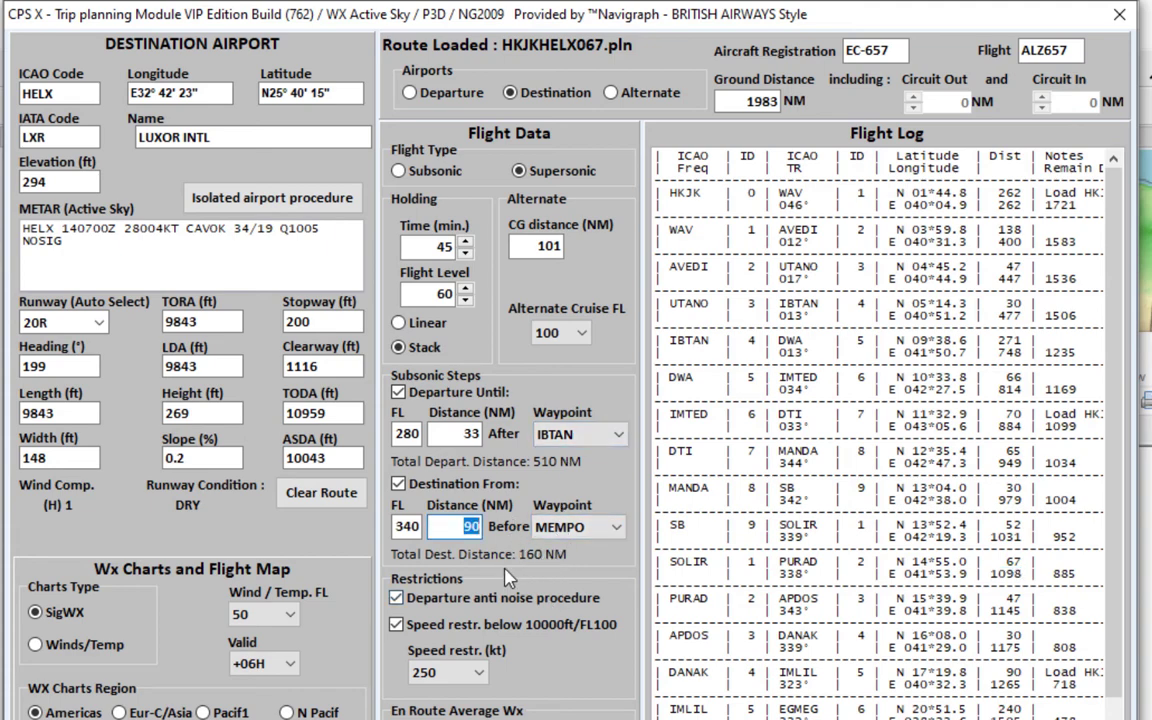
{"action": "type", "text": "148"}
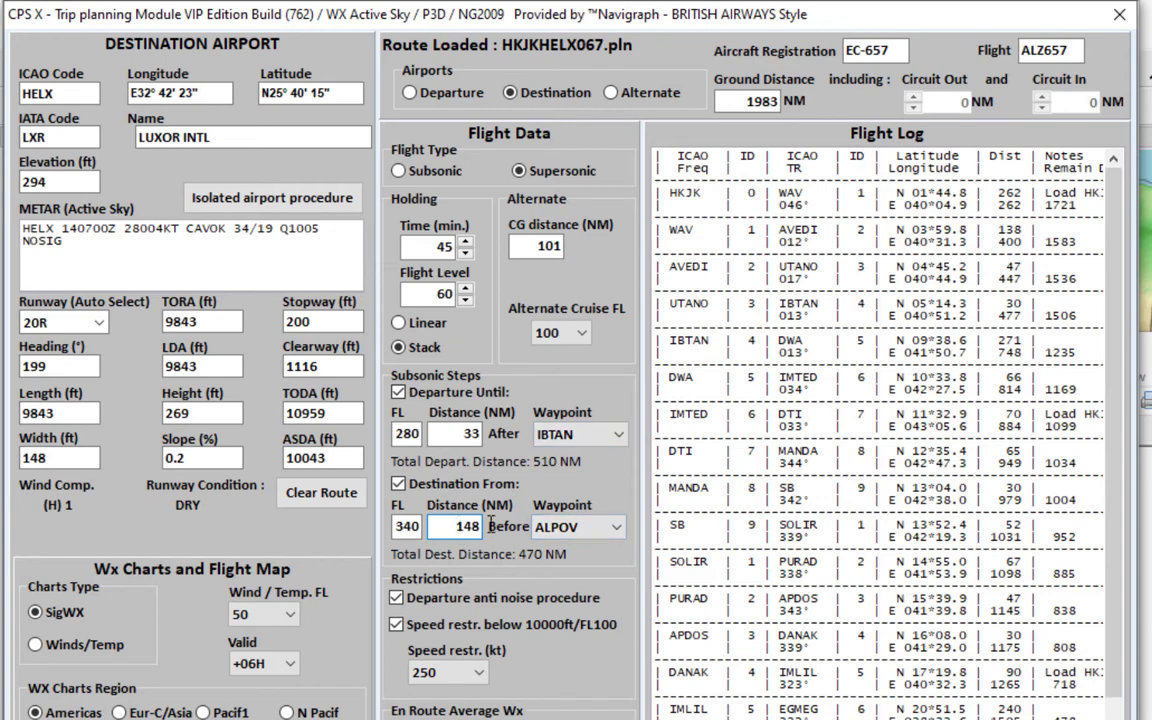
{"action": "double_click", "coordinate": [488, 522]}
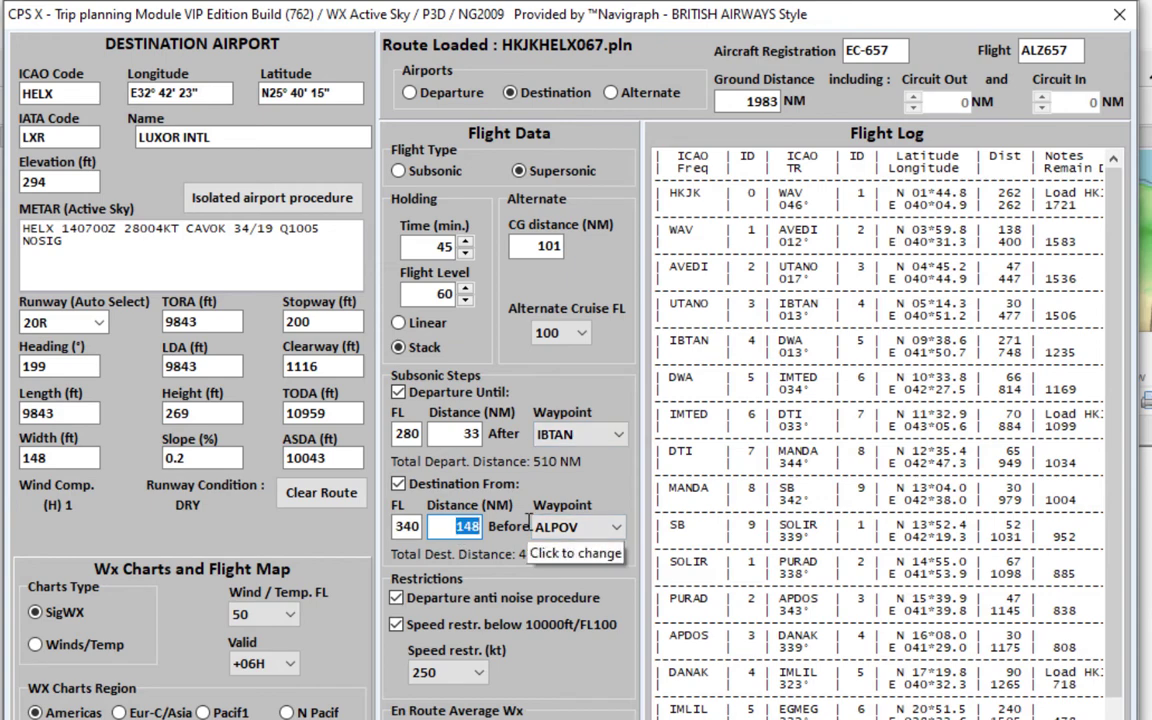
Try GIBAL, DANAK and IMLIL as the destination subsonic waypoint and settle on EGMEG
{"action": "left_click", "coordinate": [590, 527]}
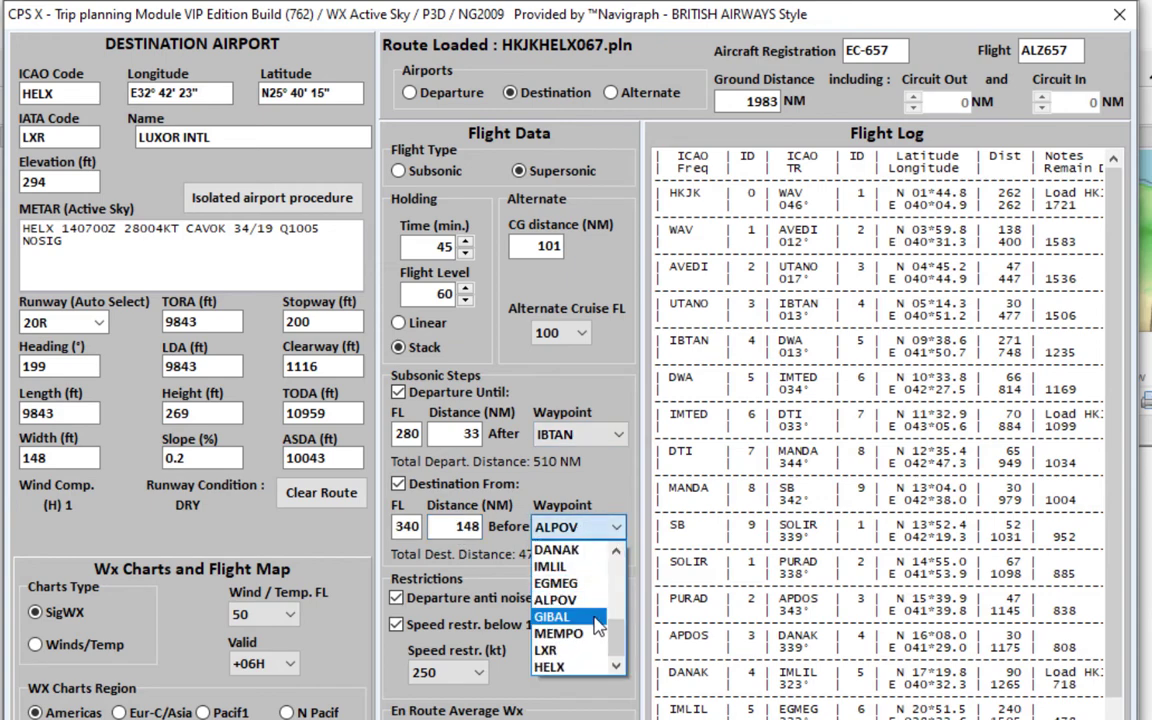
{"action": "left_click", "coordinate": [597, 618]}
{"action": "left_click", "coordinate": [592, 527]}
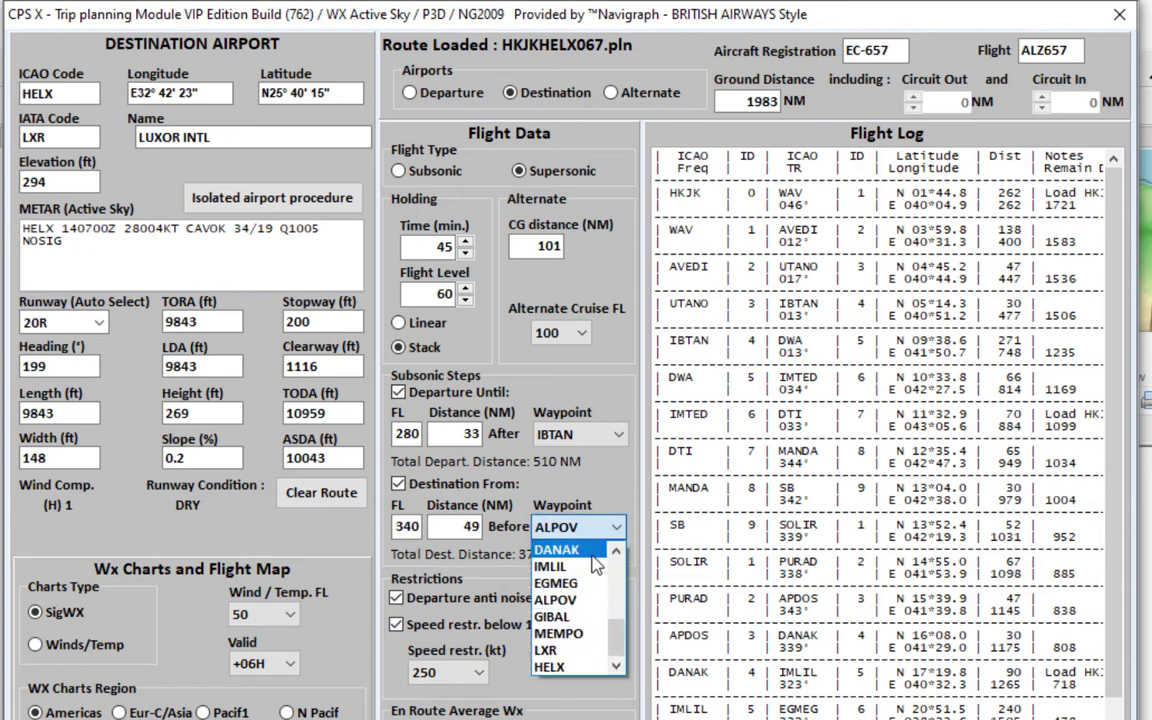
{"action": "left_click", "coordinate": [565, 546]}
{"action": "left_click", "coordinate": [590, 527]}
{"action": "left_click", "coordinate": [552, 566]}
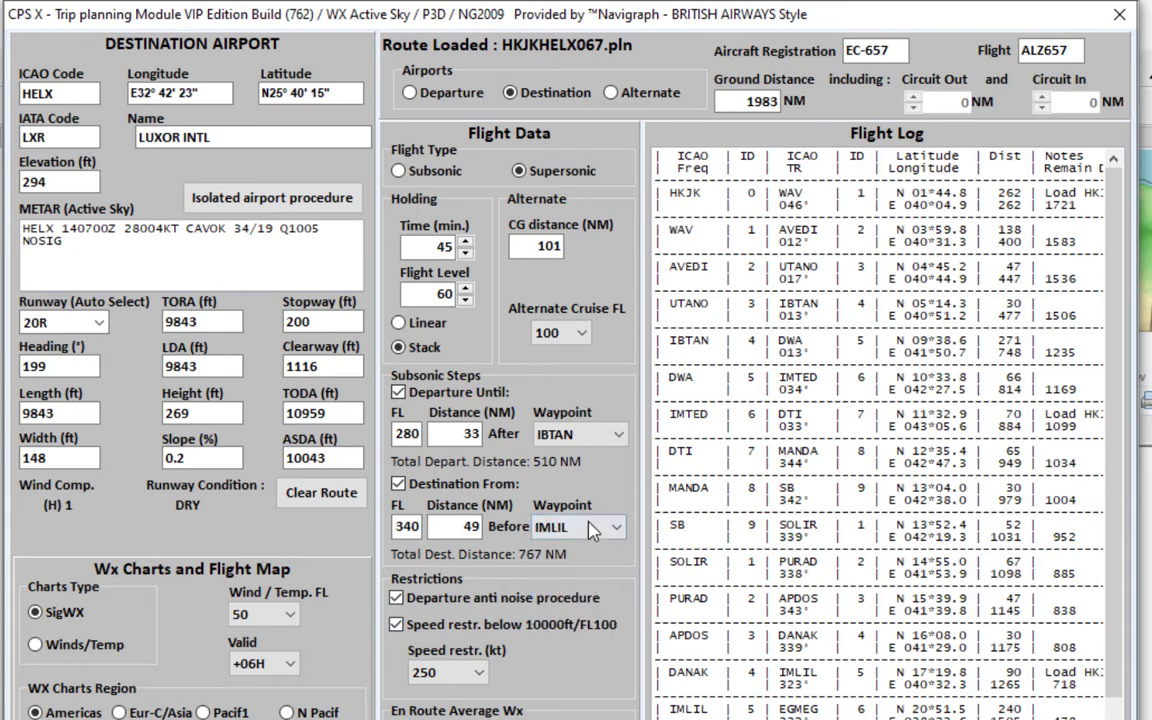
{"action": "left_click", "coordinate": [590, 527]}
{"action": "left_click", "coordinate": [583, 588]}
Open the destination subsonic distance and the departure flight level for editing
{"action": "double_click", "coordinate": [467, 527]}
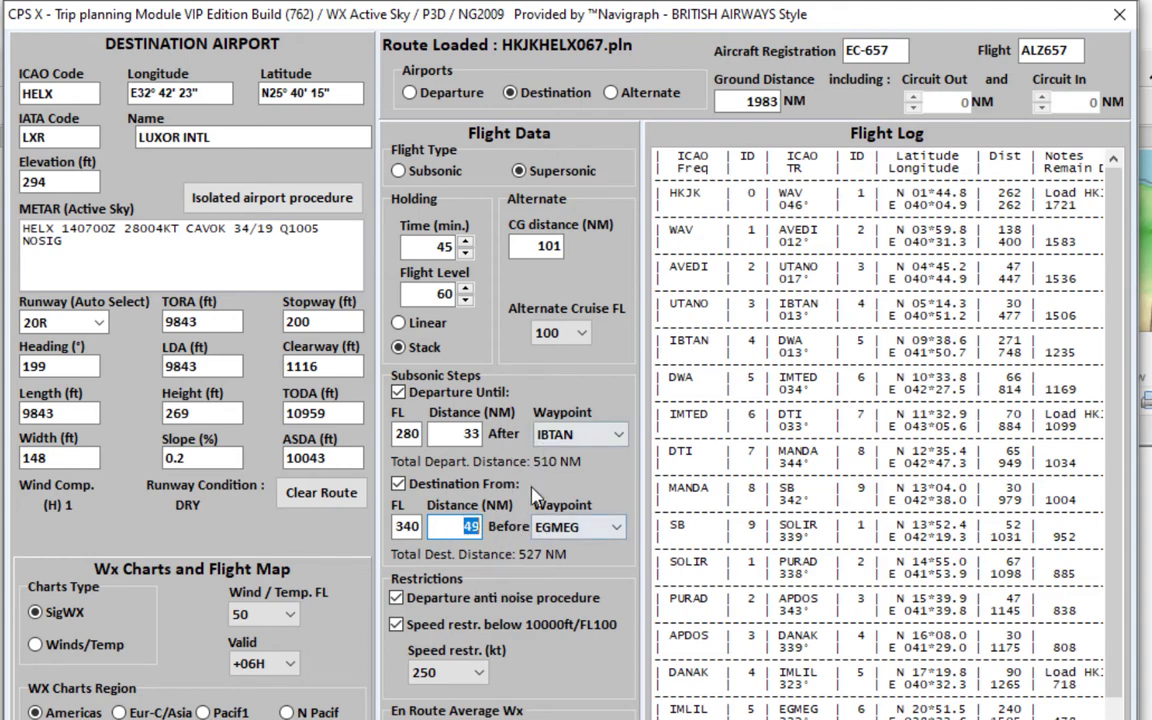
{"action": "left_click", "coordinate": [400, 431]}
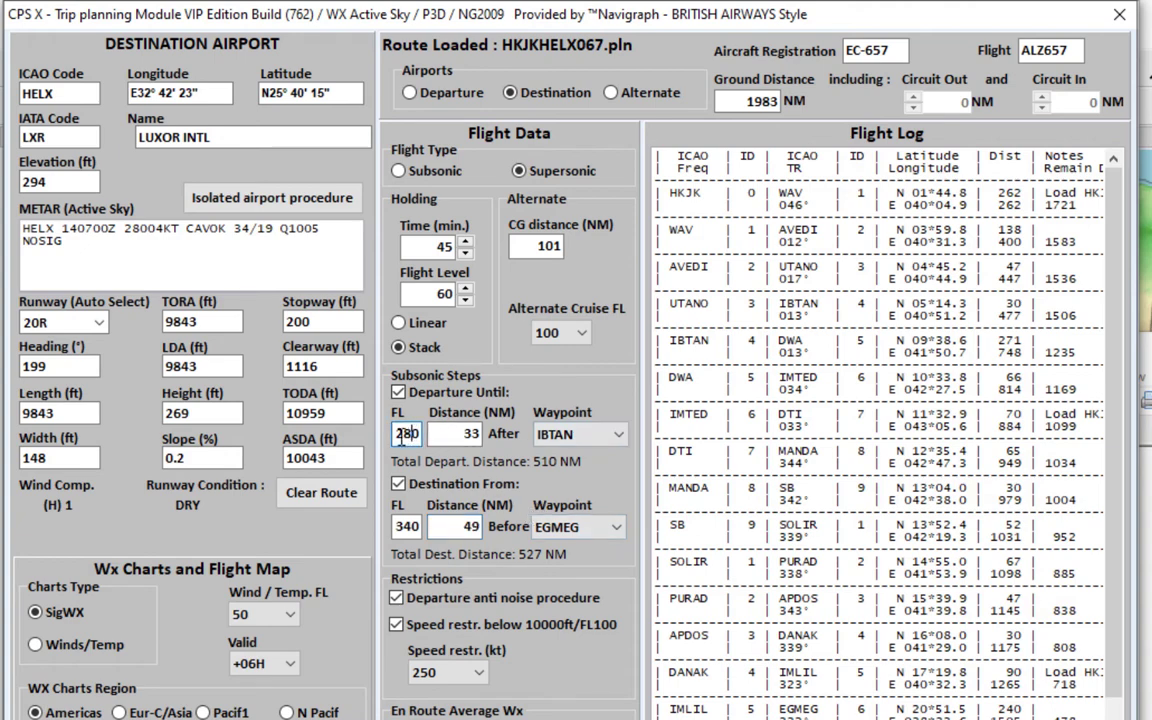
{"action": "double_click", "coordinate": [405, 434]}
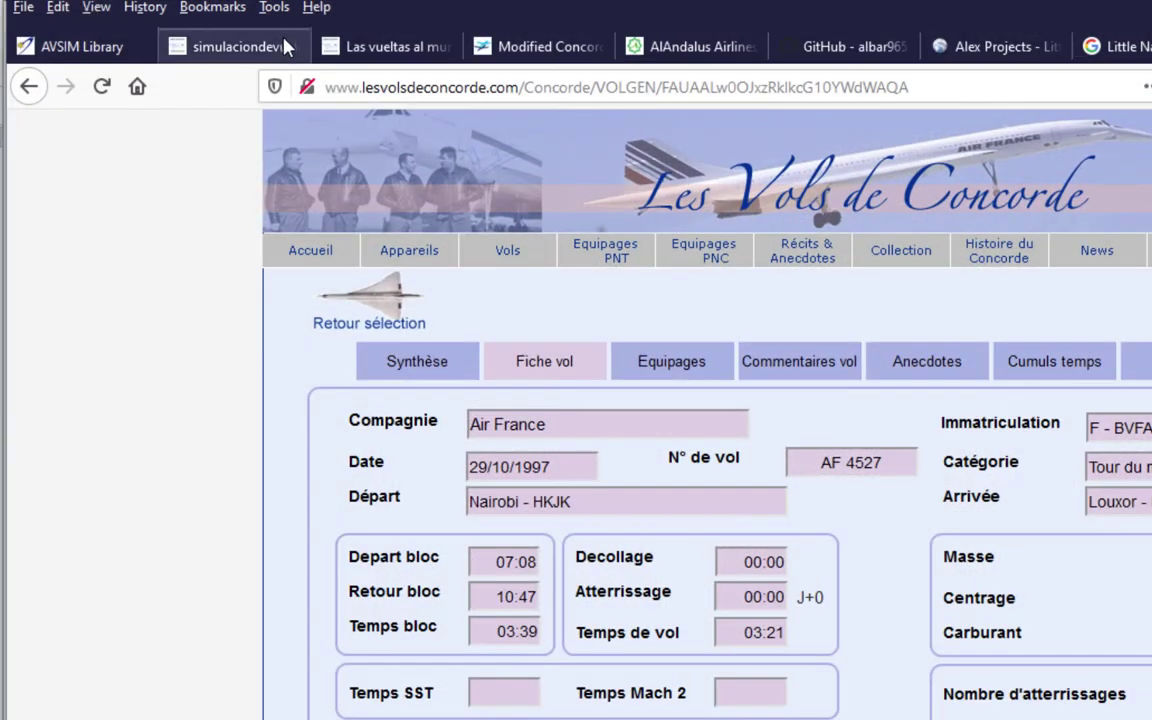
Examine the Concorde checklist article on simulaciondevuelo.com, its linked FlightSimLabs forum thread, and the introduction of the Concorde-X ULTIMATE CHECKLIST v3 PDF
{"action": "left_click", "coordinate": [250, 44]}
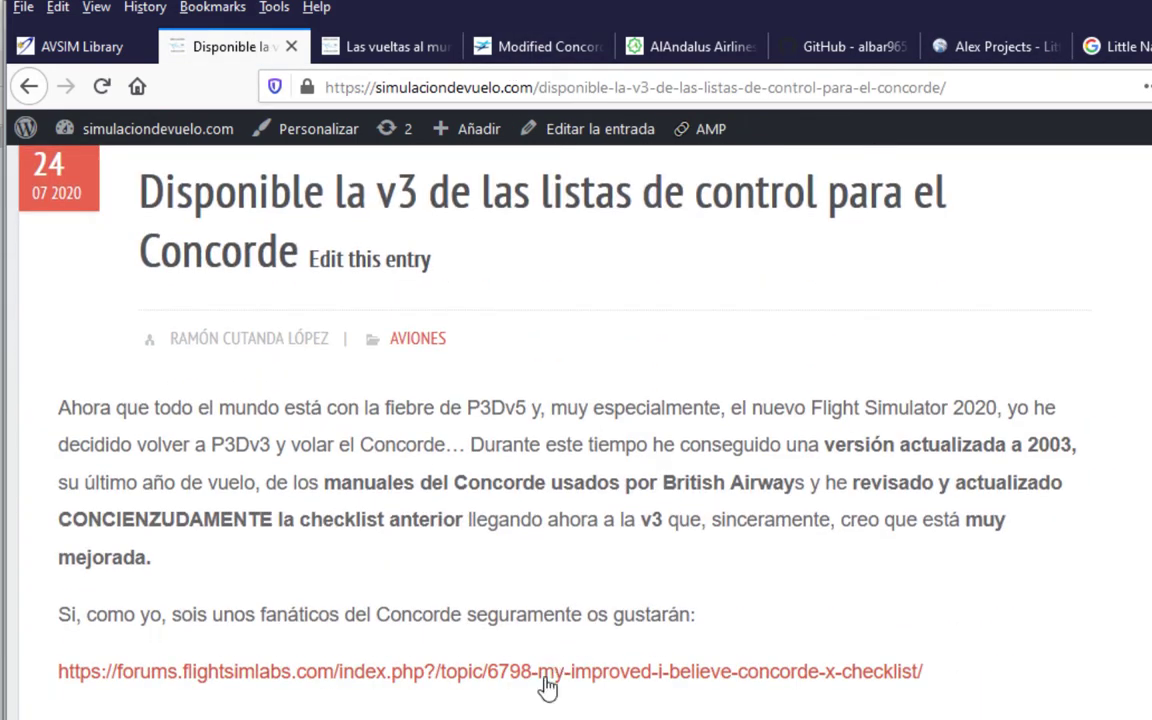
{"action": "left_click", "coordinate": [545, 676]}
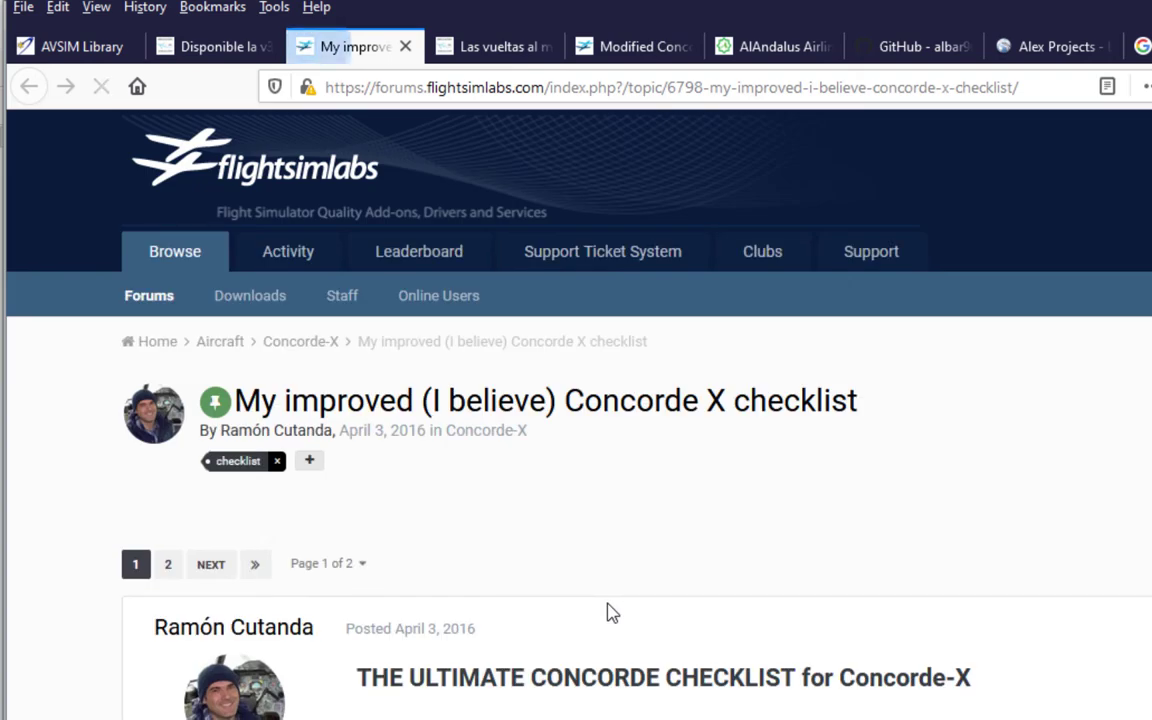
{"action": "scroll", "coordinate": [607, 605], "scroll_direction": "down", "scroll_amount": 10}
{"action": "scroll", "coordinate": [607, 605], "scroll_direction": "down", "scroll_amount": 10}
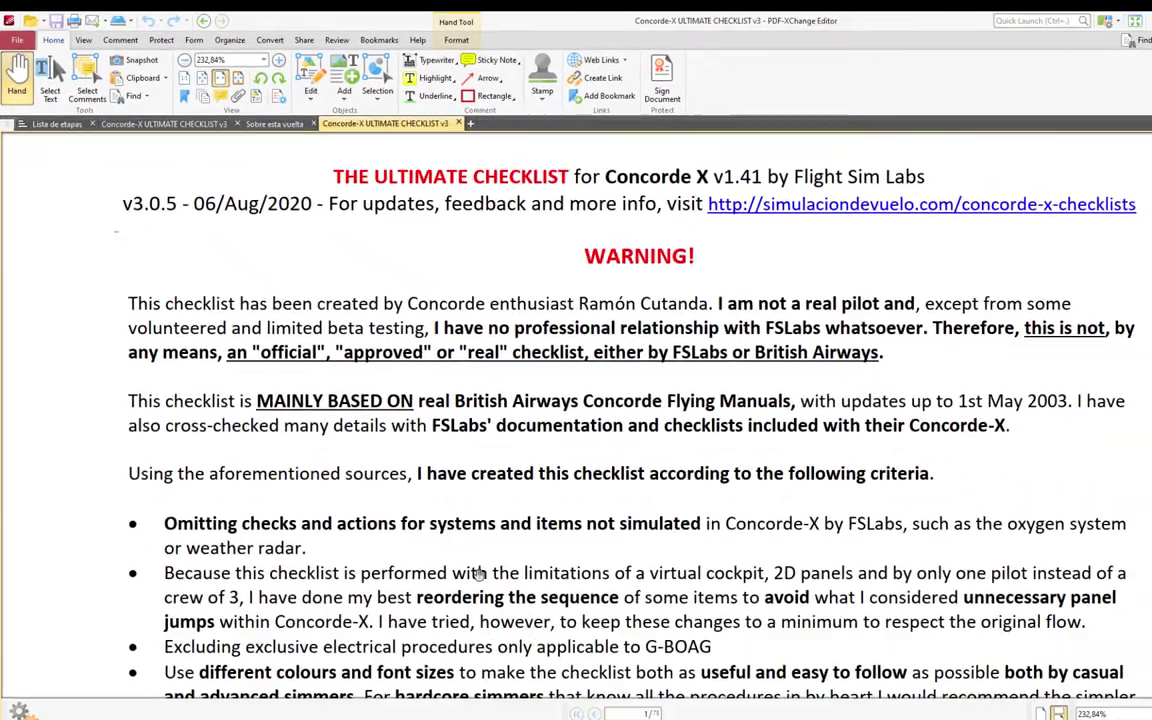
{"action": "scroll", "coordinate": [336, 222], "scroll_direction": "down", "scroll_amount": 15}
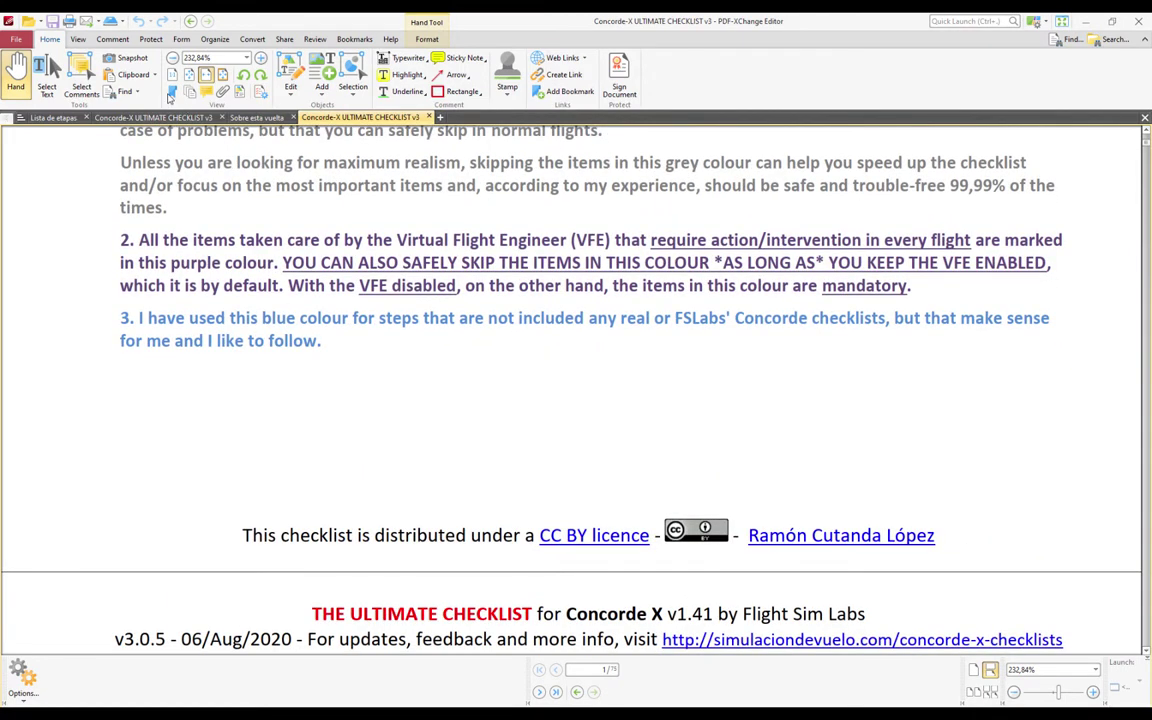
Show the bookmarks of the Concorde-X checklist and view the PDF editor's version information
{"action": "left_click", "coordinate": [171, 92]}
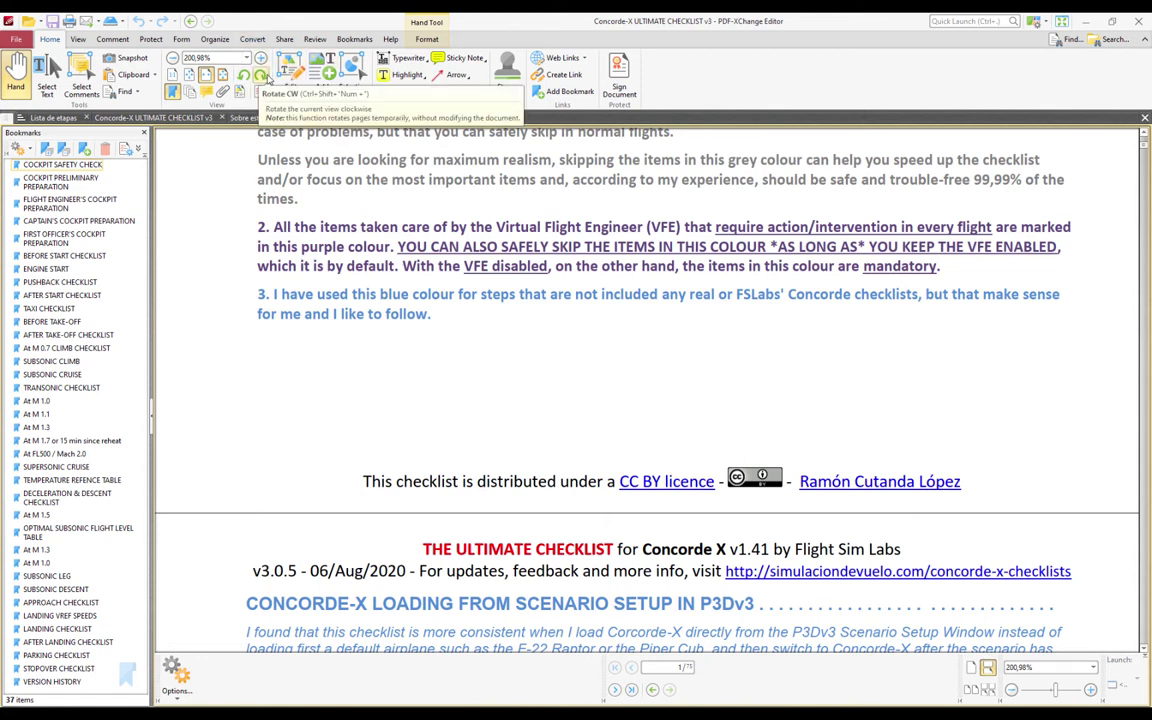
{"action": "left_click", "coordinate": [390, 39]}
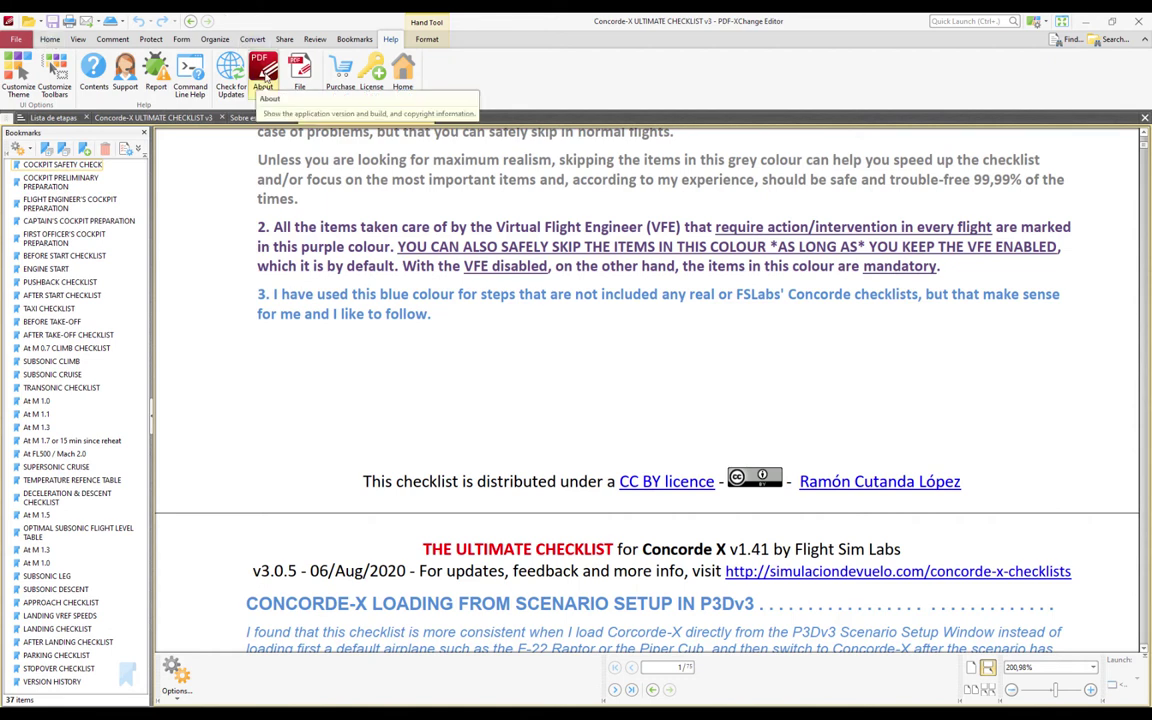
{"action": "left_click", "coordinate": [265, 75]}
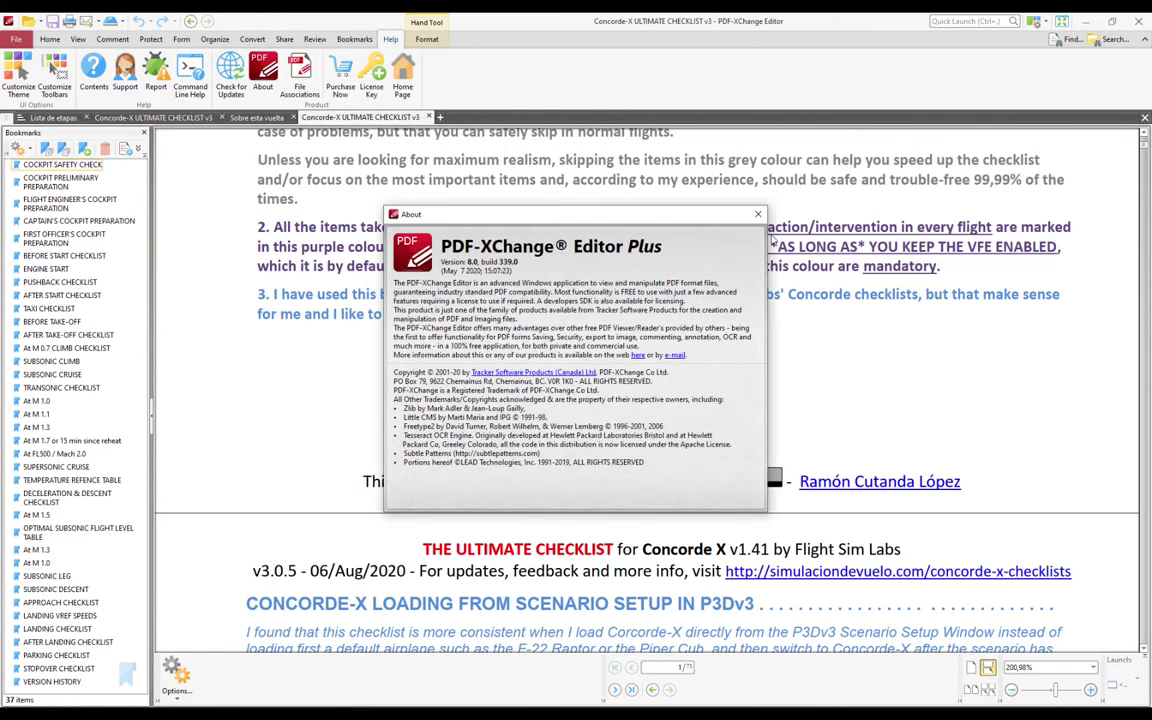
{"action": "key", "text": "Escape"}
Open the PDF-XChange Editor product web page, examine the single user price of the PDF-XChange Editor edition, and return to the checklist
{"action": "left_click", "coordinate": [362, 80]}
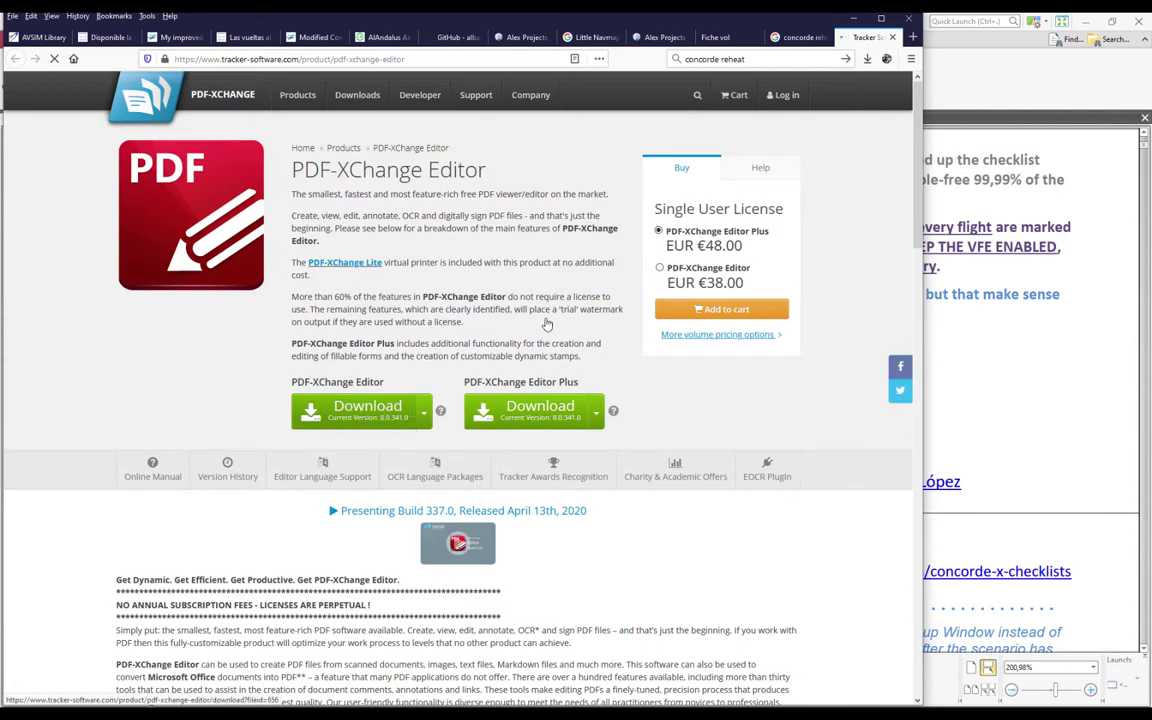
{"action": "left_click", "coordinate": [659, 268]}
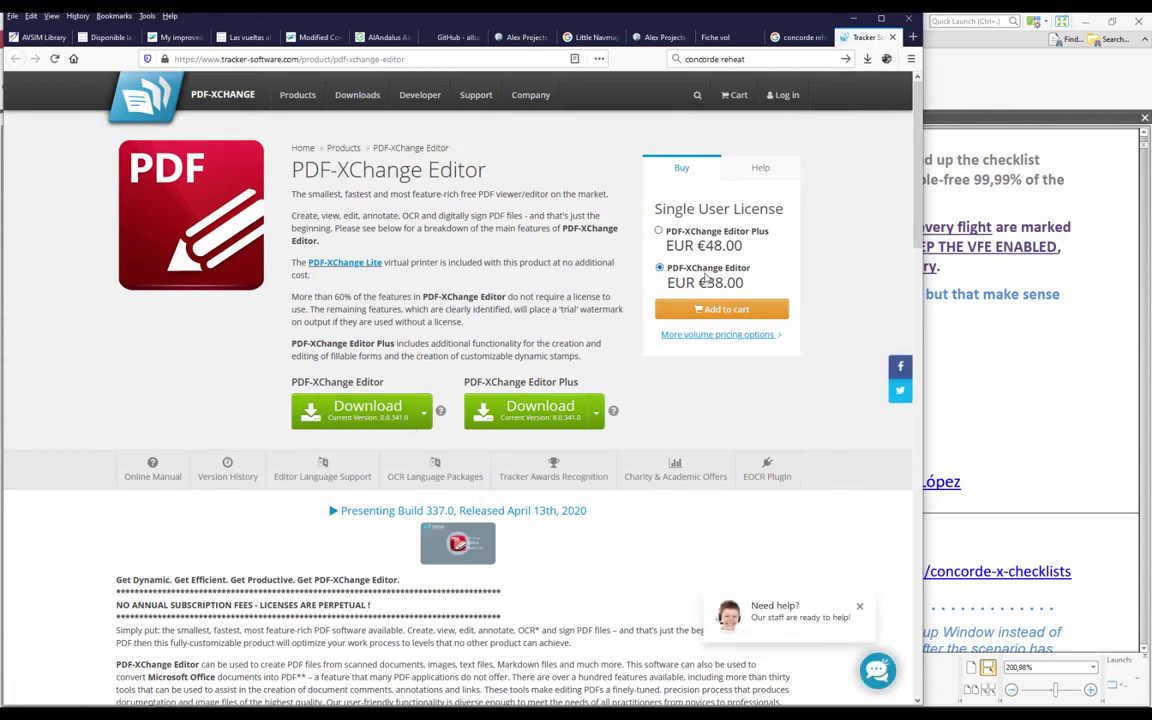
{"action": "left_click_drag", "start_coordinate": [706, 284], "coordinate": [729, 289]}
{"action": "left_click", "coordinate": [993, 174]}
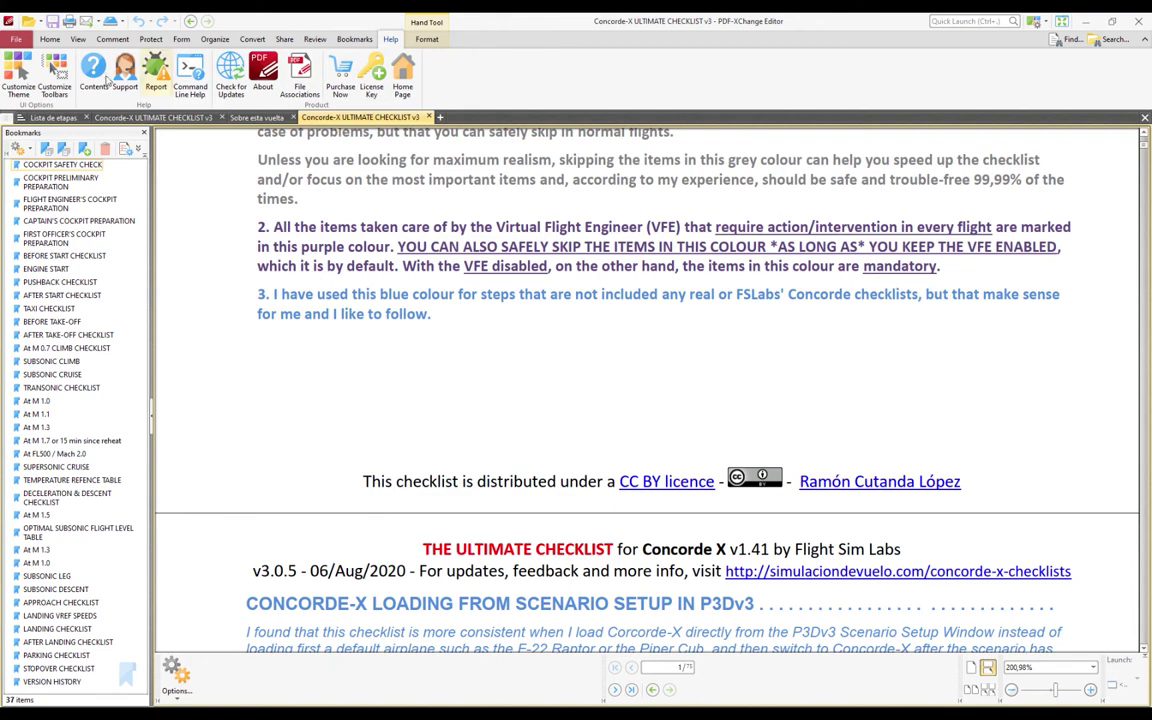
Demonstrate toggling the checklist bookmarks, go to the SUBSONIC CRUISE section and examine the Air France optimum flight level chart
{"action": "left_click", "coordinate": [49, 39]}
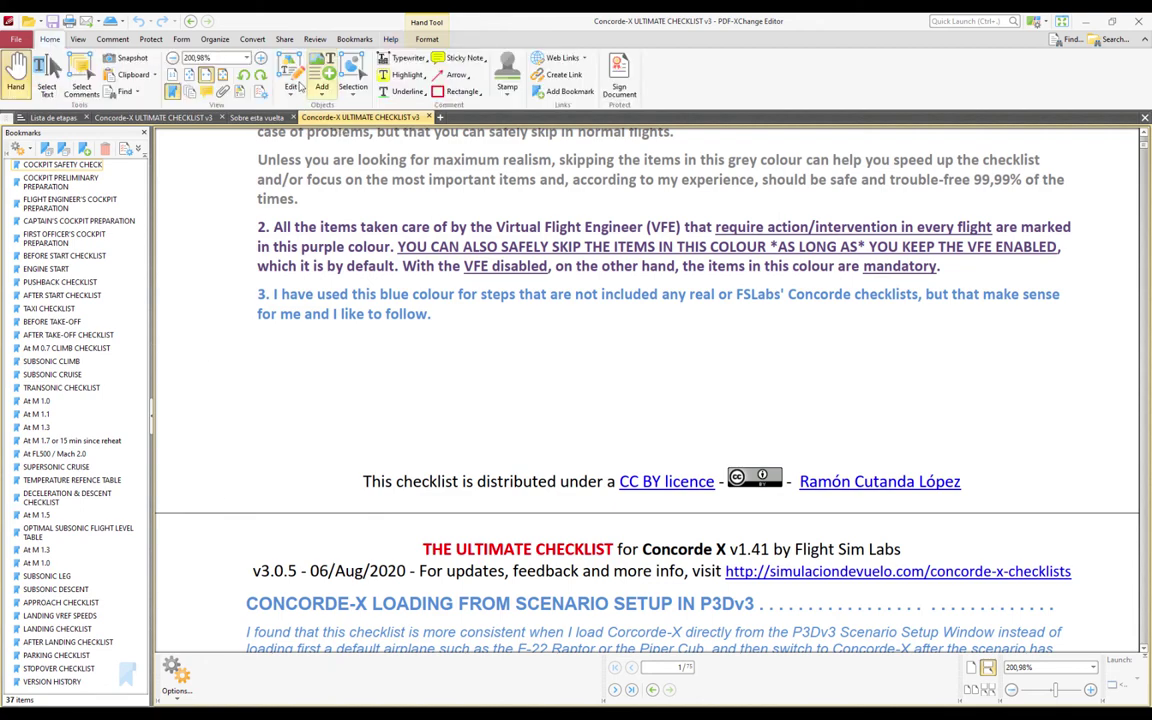
{"action": "left_click", "coordinate": [172, 91]}
{"action": "left_click", "coordinate": [172, 91]}
{"action": "left_click", "coordinate": [172, 91]}
{"action": "left_click", "coordinate": [172, 91]}
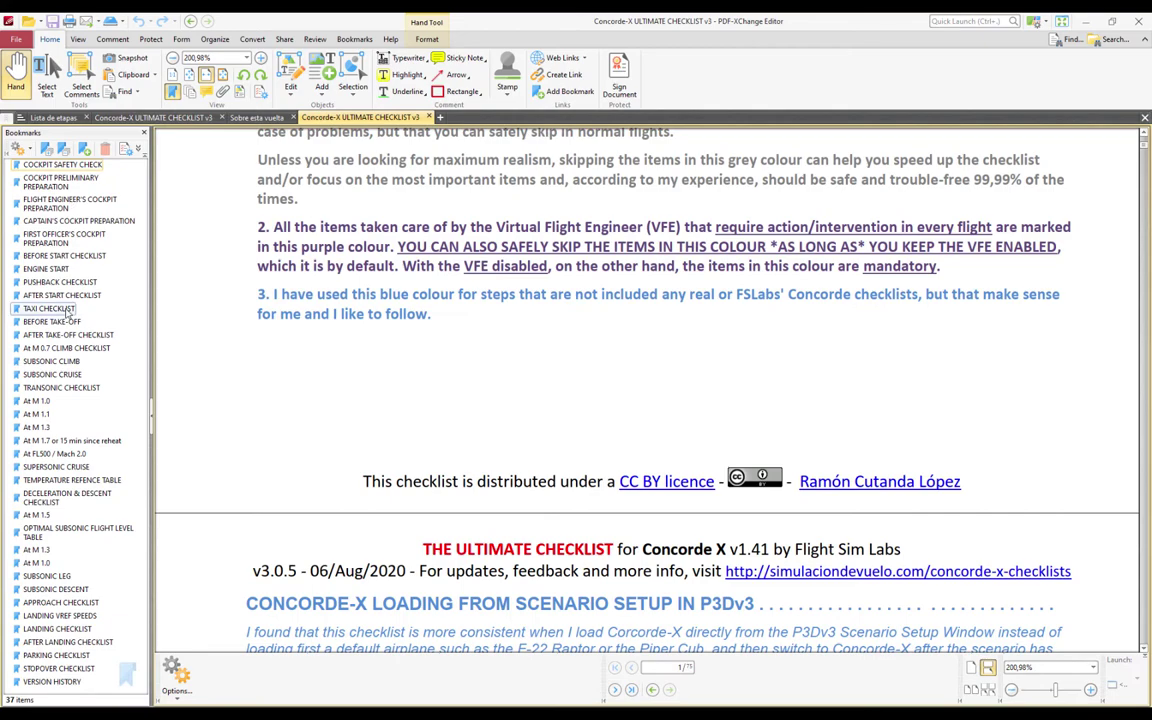
{"action": "left_click", "coordinate": [52, 374]}
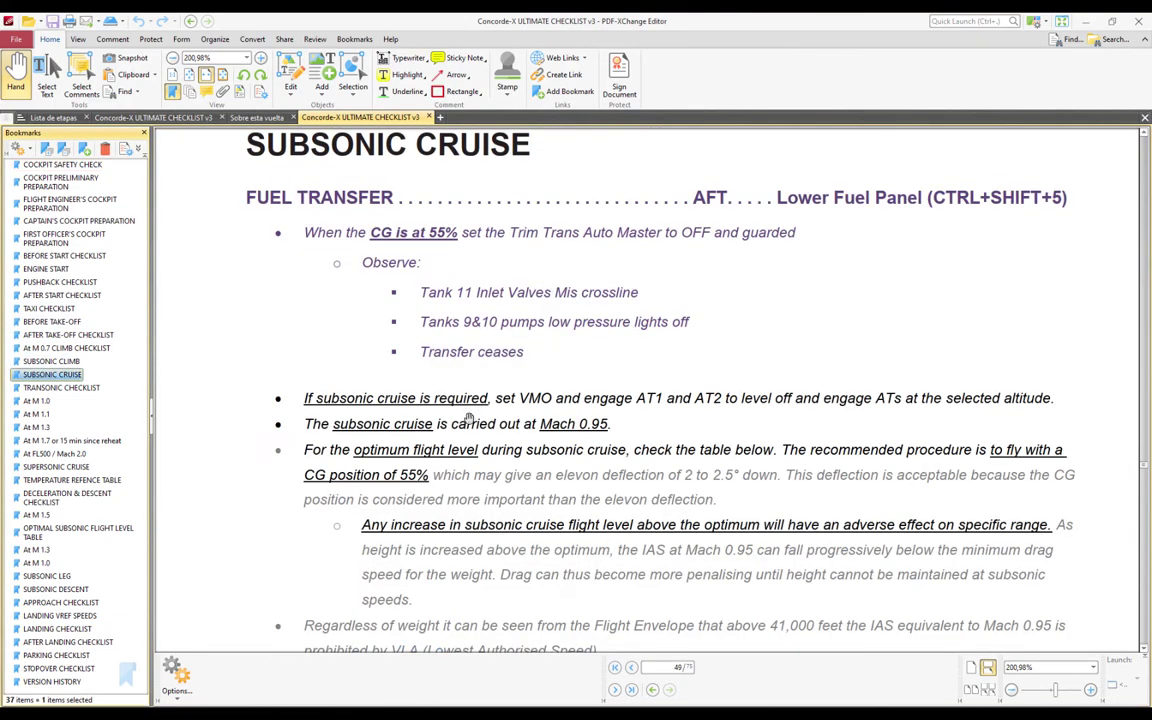
{"action": "scroll", "coordinate": [465, 300], "scroll_direction": "down", "scroll_amount": 12}
{"action": "scroll", "coordinate": [466, 299], "scroll_direction": "down", "scroll_amount": 5}
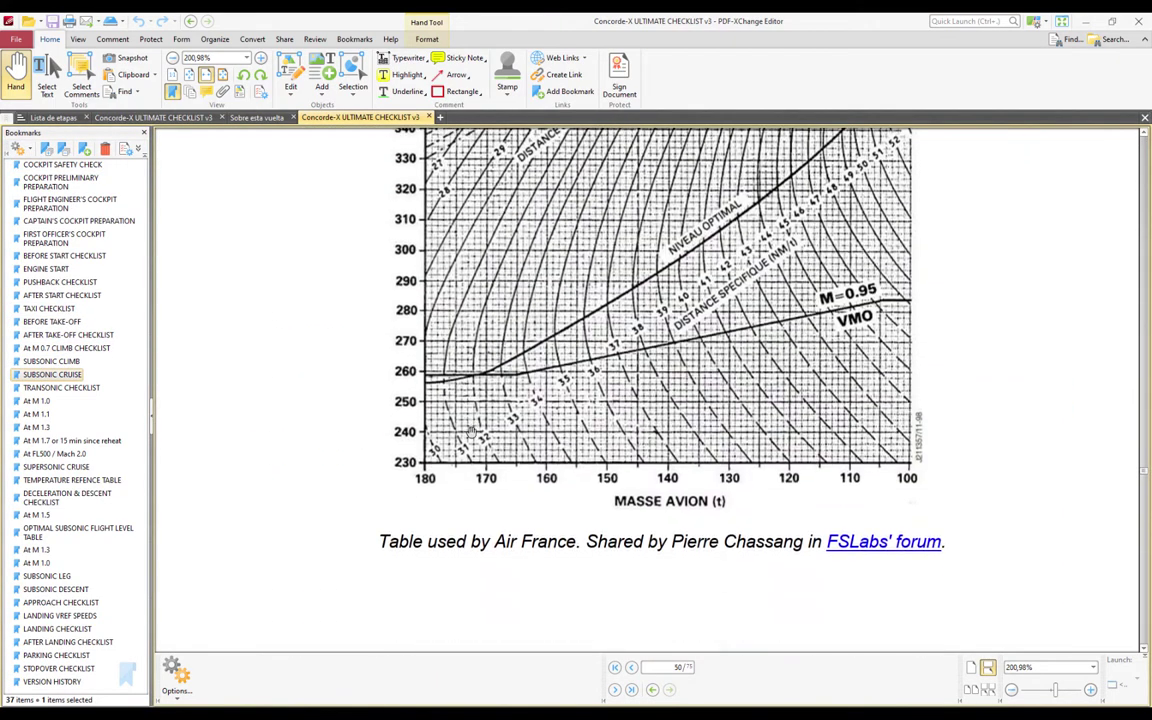
{"action": "scroll", "coordinate": [632, 431], "scroll_direction": "up", "scroll_amount": 1}
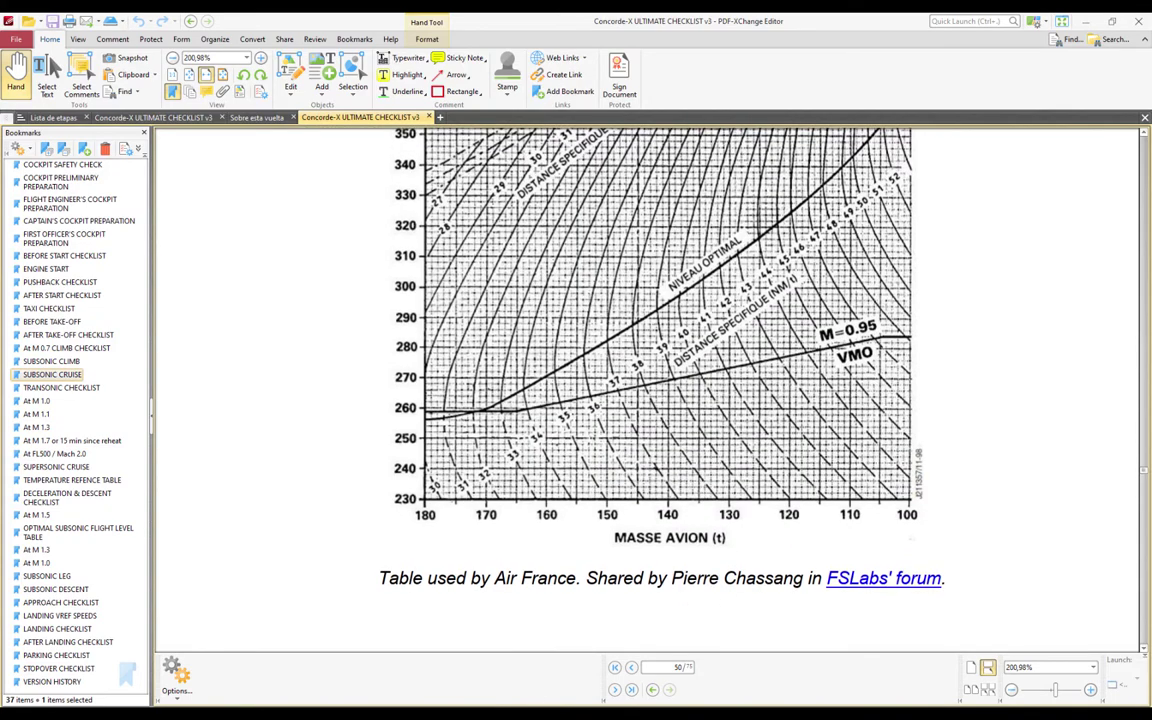
Switch to CPS X and go through the load module to the fuelling module to read the take-off weight
{"action": "key", "text": "alt+Tab"}
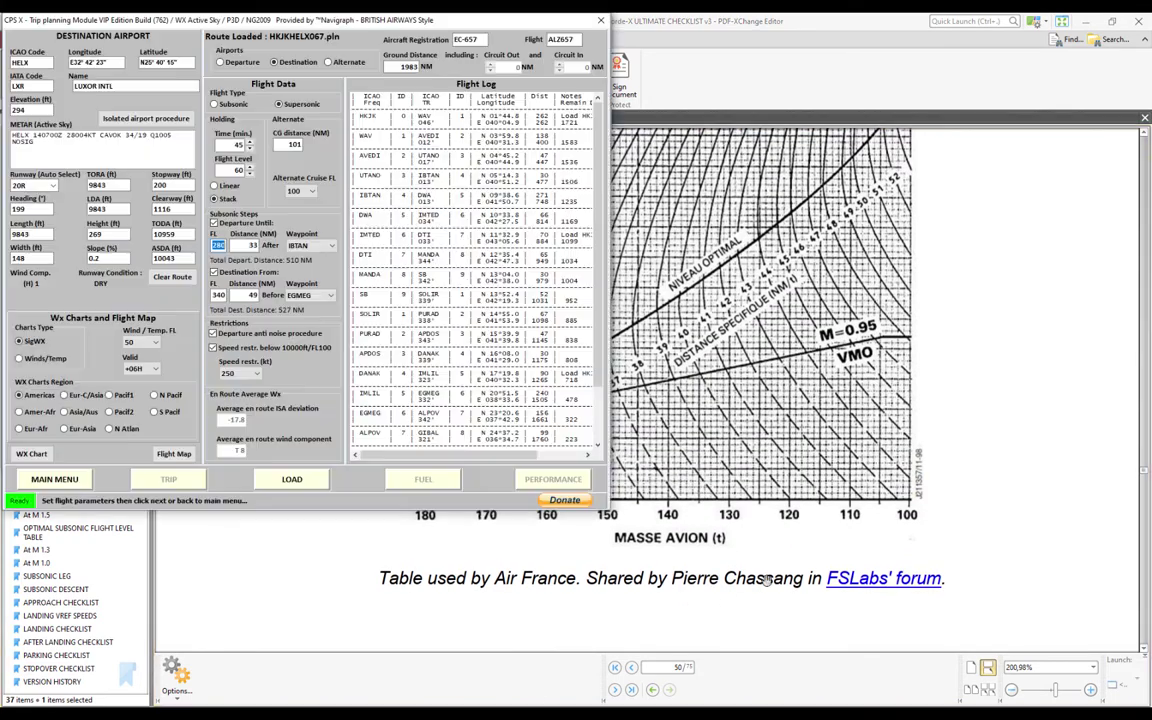
{"action": "left_click", "coordinate": [294, 478]}
{"action": "left_click", "coordinate": [405, 480]}
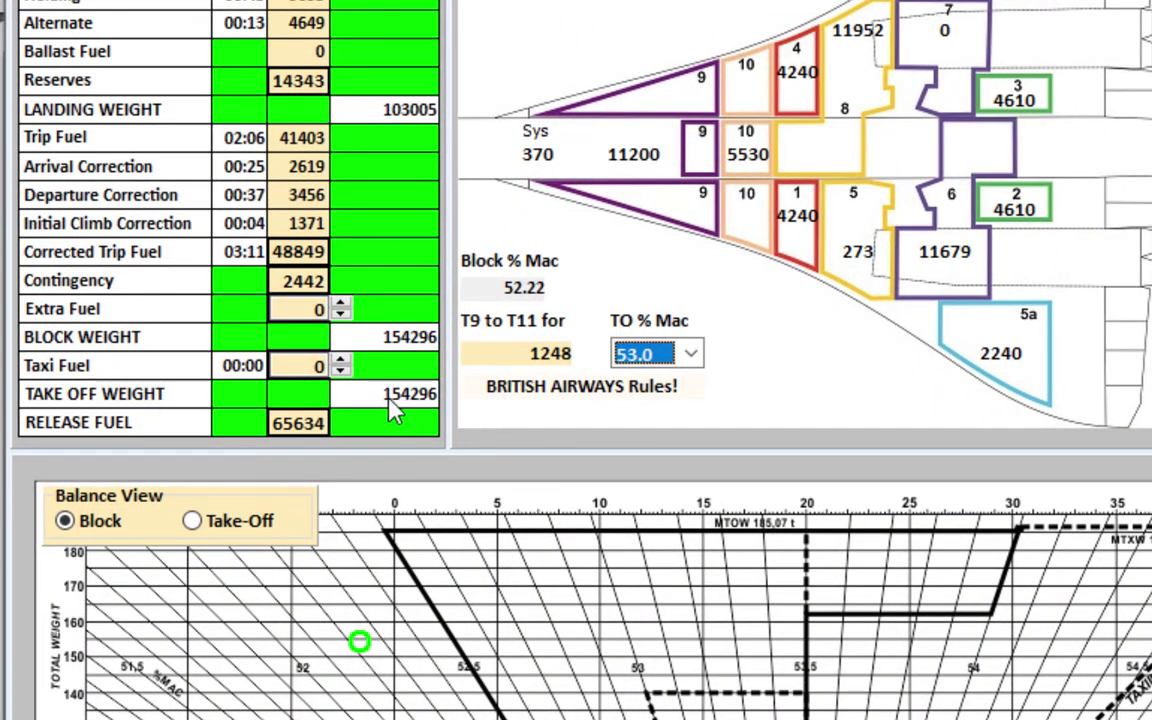
Switch to the checklist PDF and read the optimal subsonic flight level for the aircraft weight in the chart
{"action": "key", "text": "alt+Tab"}
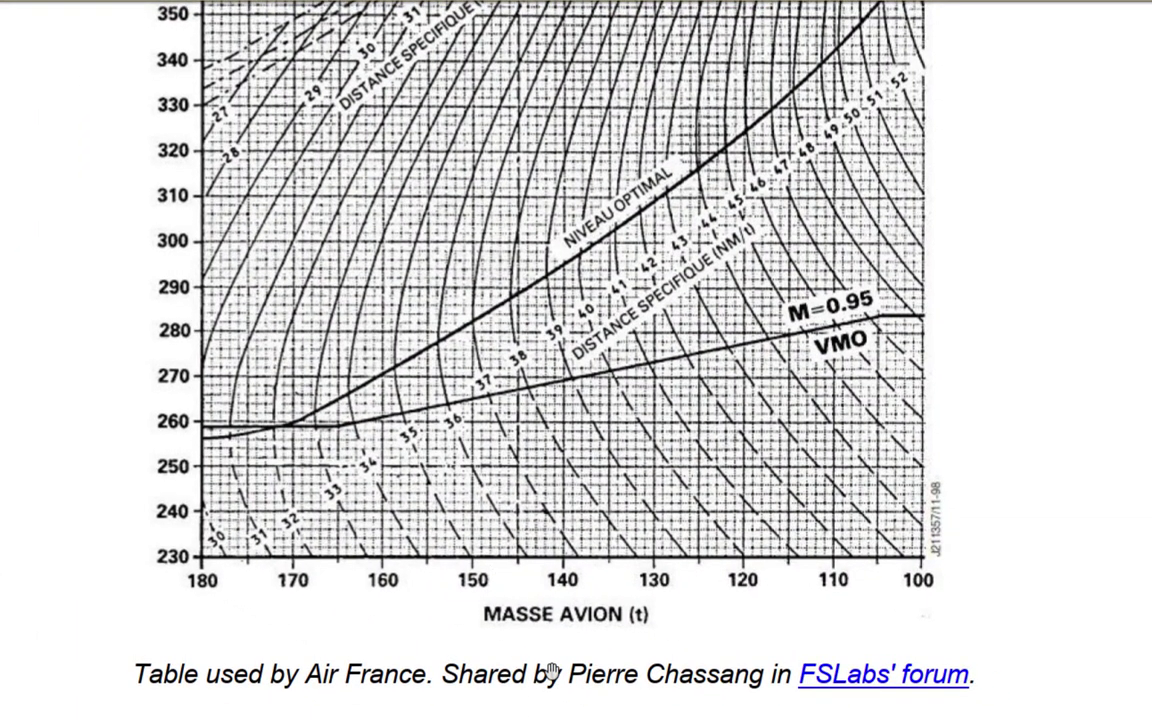
{"action": "scroll", "coordinate": [556, 481], "scroll_direction": "up", "scroll_amount": 3}
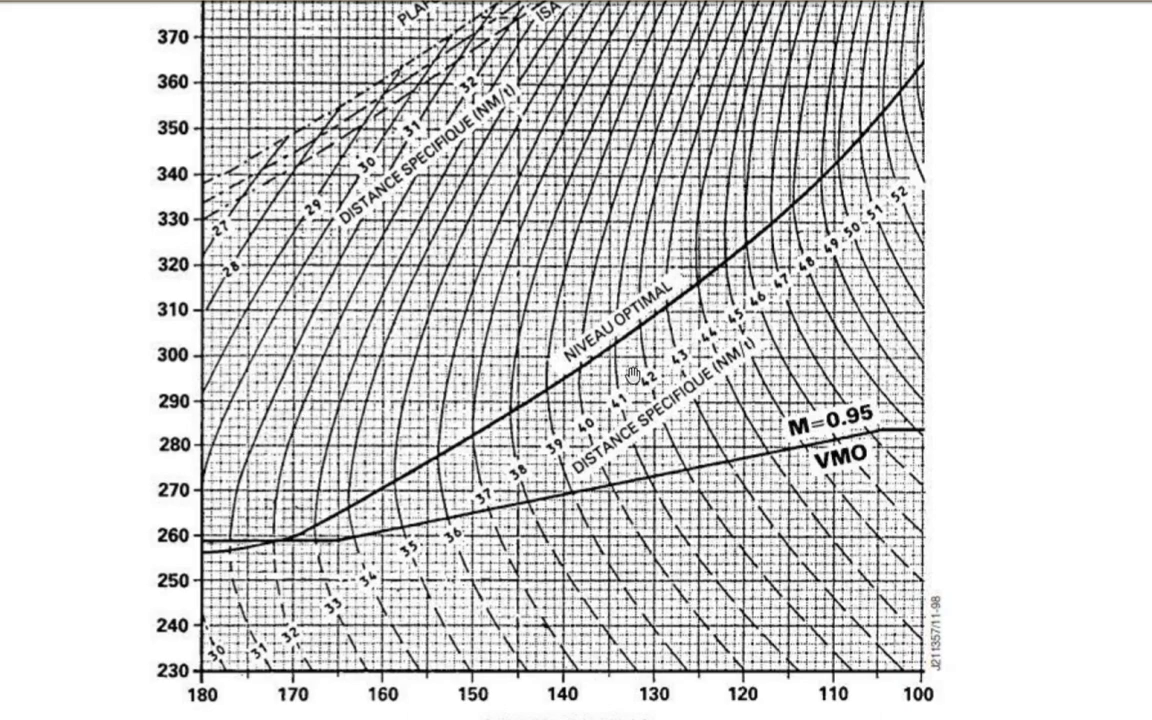
{"action": "scroll", "coordinate": [398, 347], "scroll_direction": "up", "scroll_amount": 5}
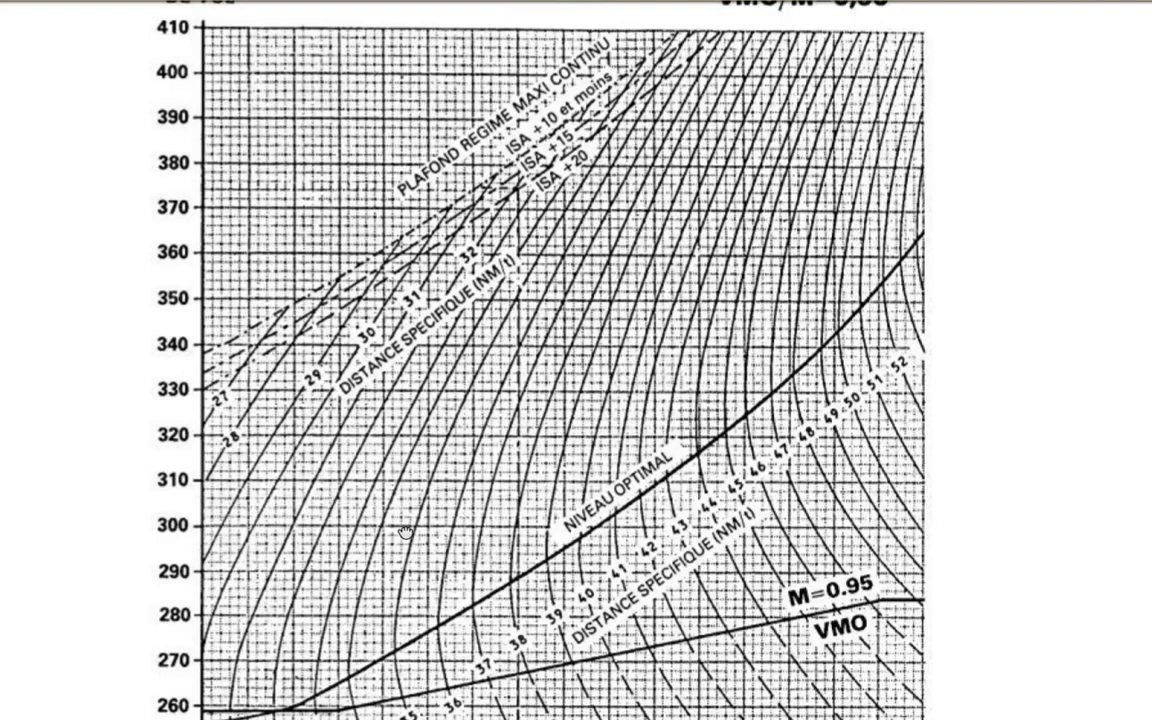
{"action": "scroll", "coordinate": [398, 347], "scroll_direction": "down", "scroll_amount": 4}
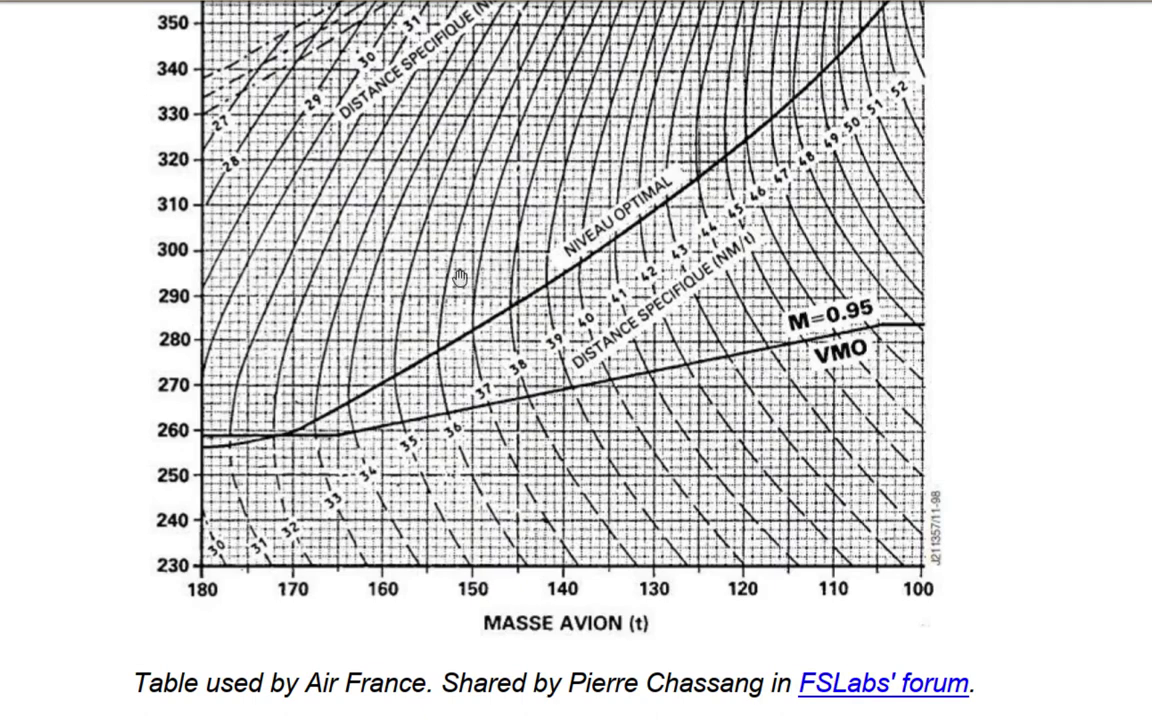
{"action": "scroll", "coordinate": [414, 250], "scroll_direction": "up", "scroll_amount": 1}
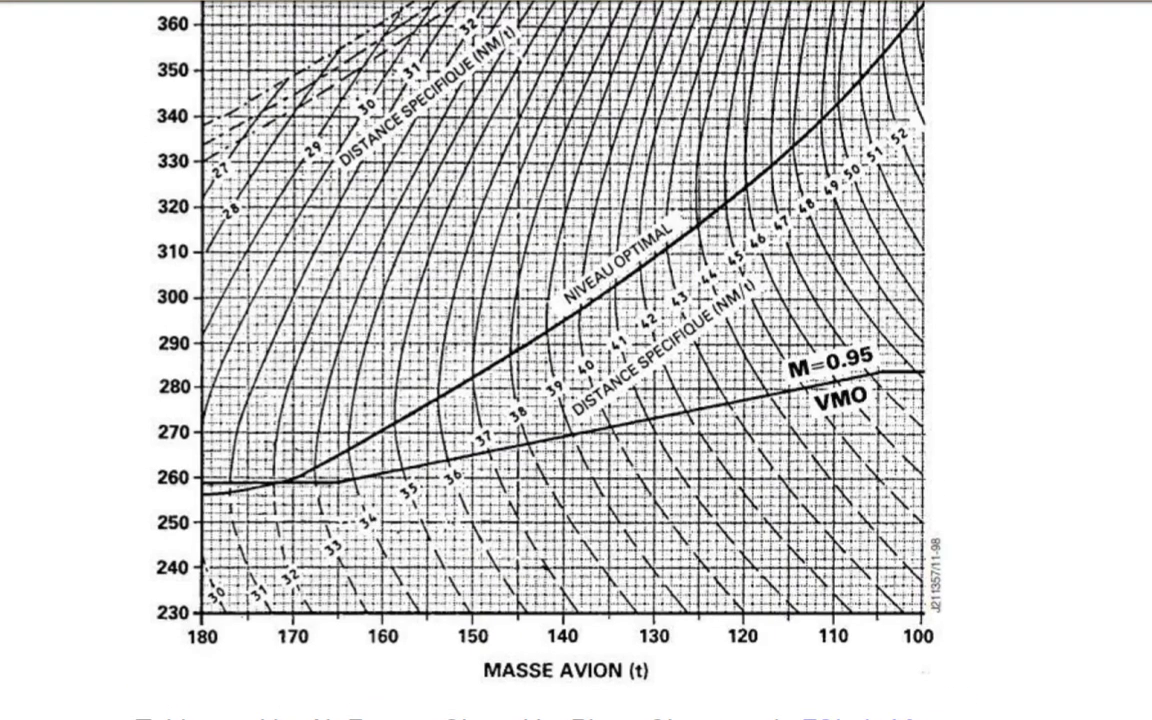
Switch to CPS X, set the departure subsonic flight level to 290, and recalculate the load and fuel
{"action": "key", "text": "alt+Tab"}
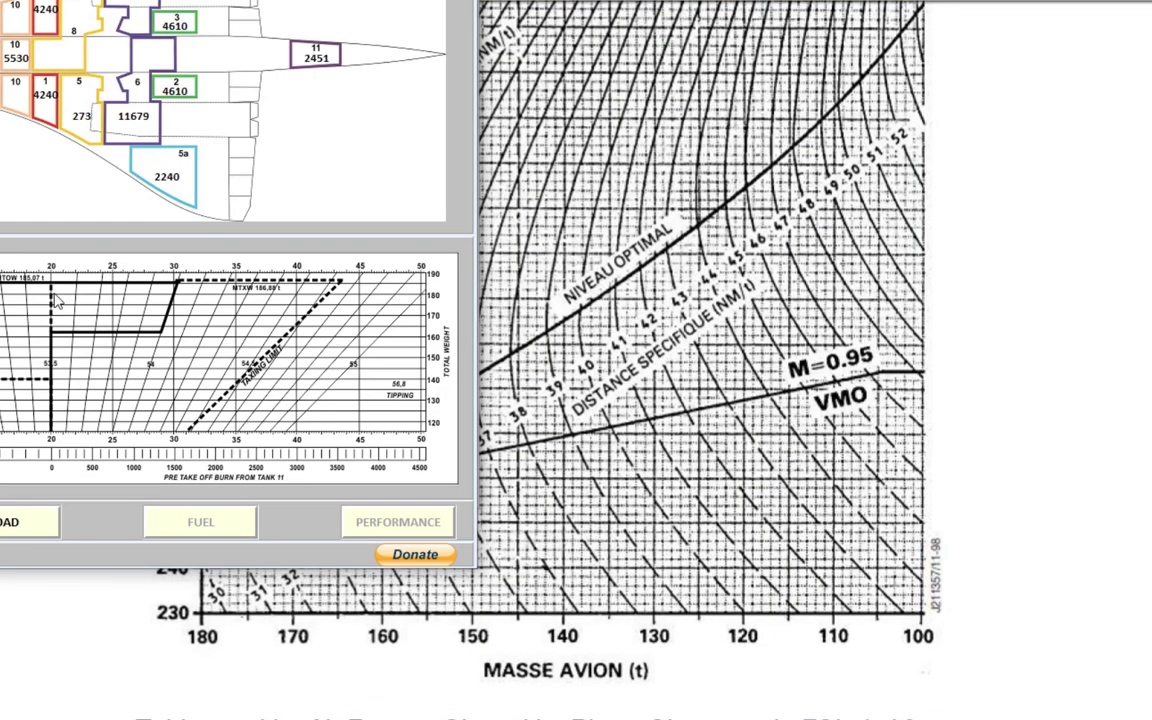
{"action": "left_click", "coordinate": [703, 452]}
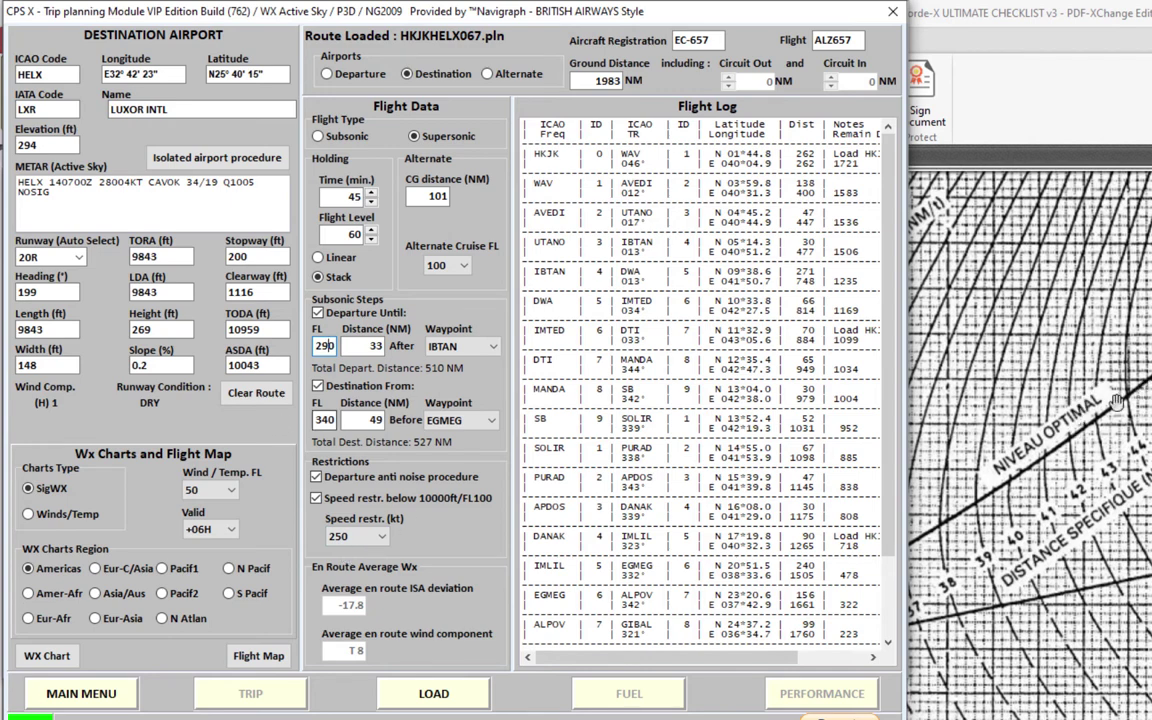
{"action": "left_click", "coordinate": [324, 420]}
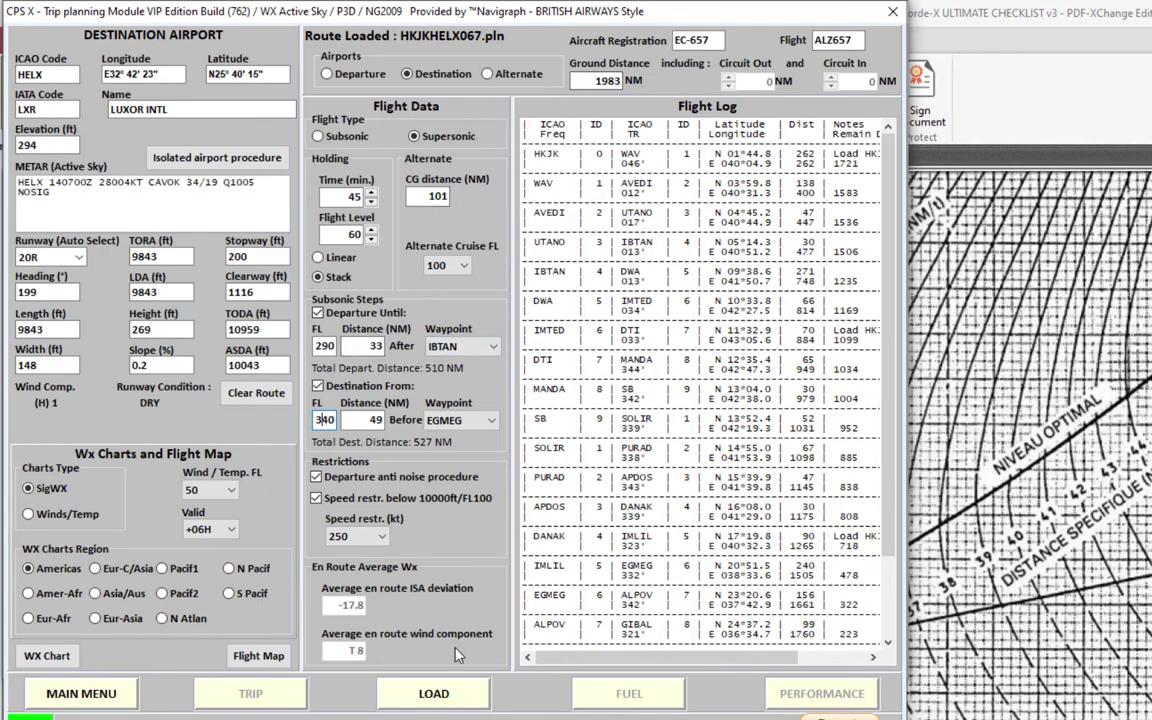
{"action": "left_click", "coordinate": [410, 700]}
{"action": "left_click", "coordinate": [633, 694]}
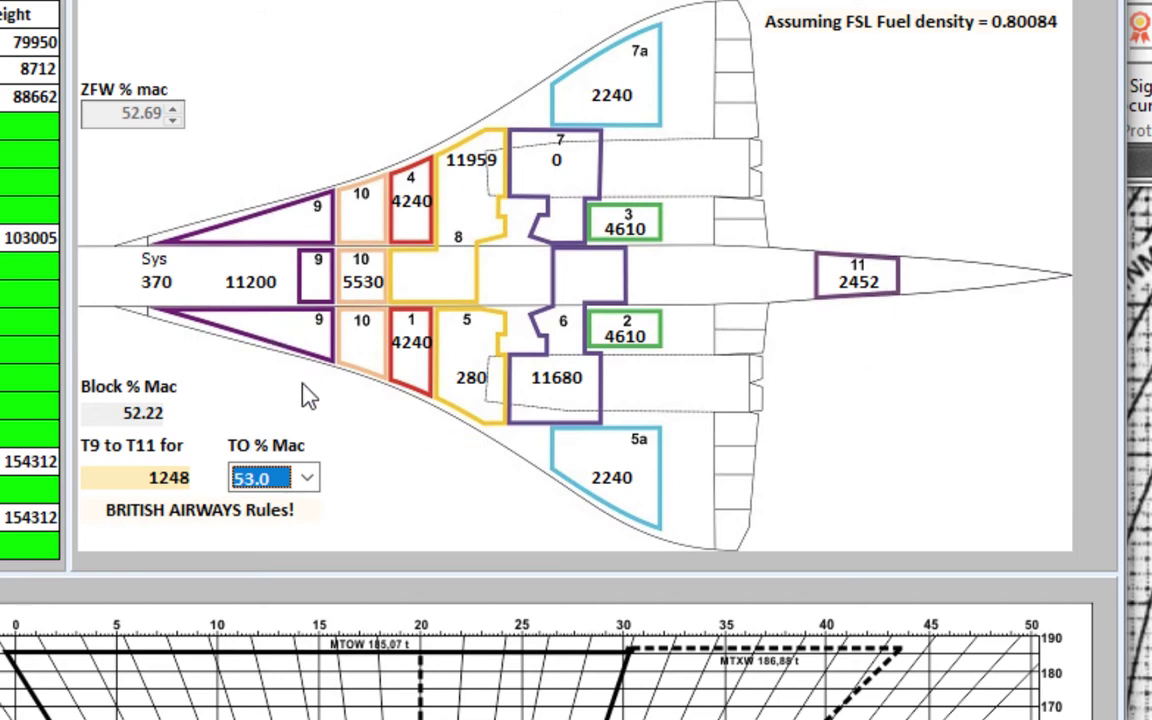
Switch the balance view to Take-Off and try take-off % MAC values of 53.5 and 54.0
{"action": "left_click", "coordinate": [306, 479]}
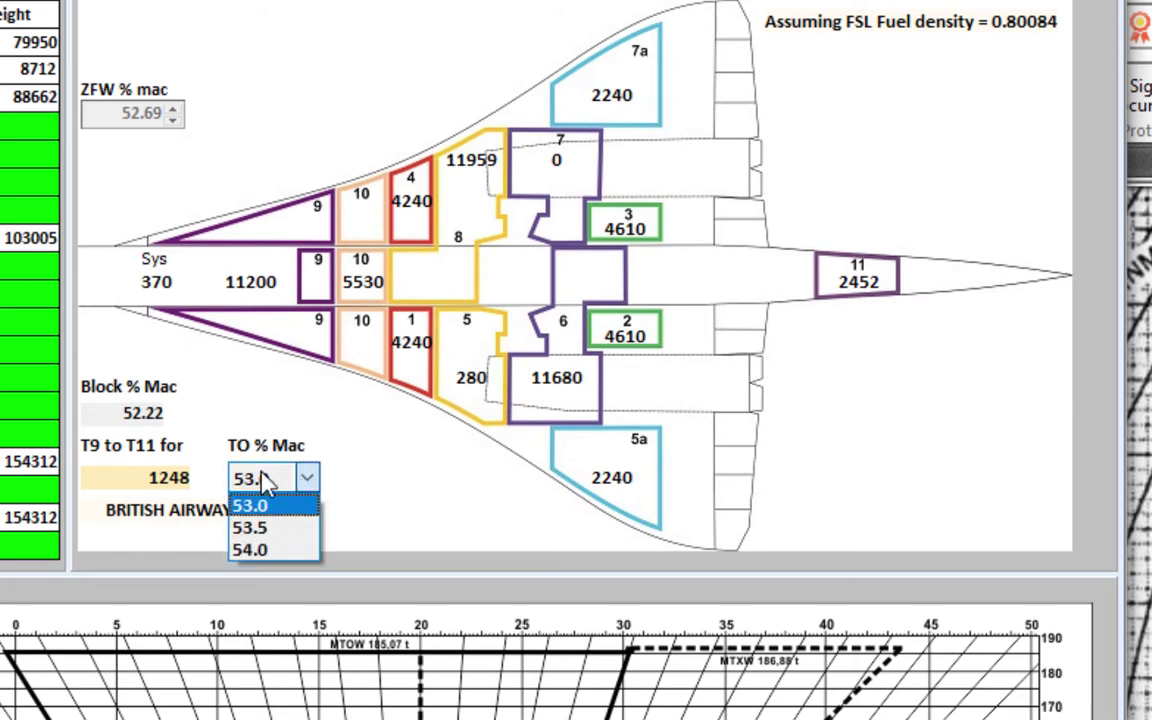
{"action": "left_click", "coordinate": [265, 483]}
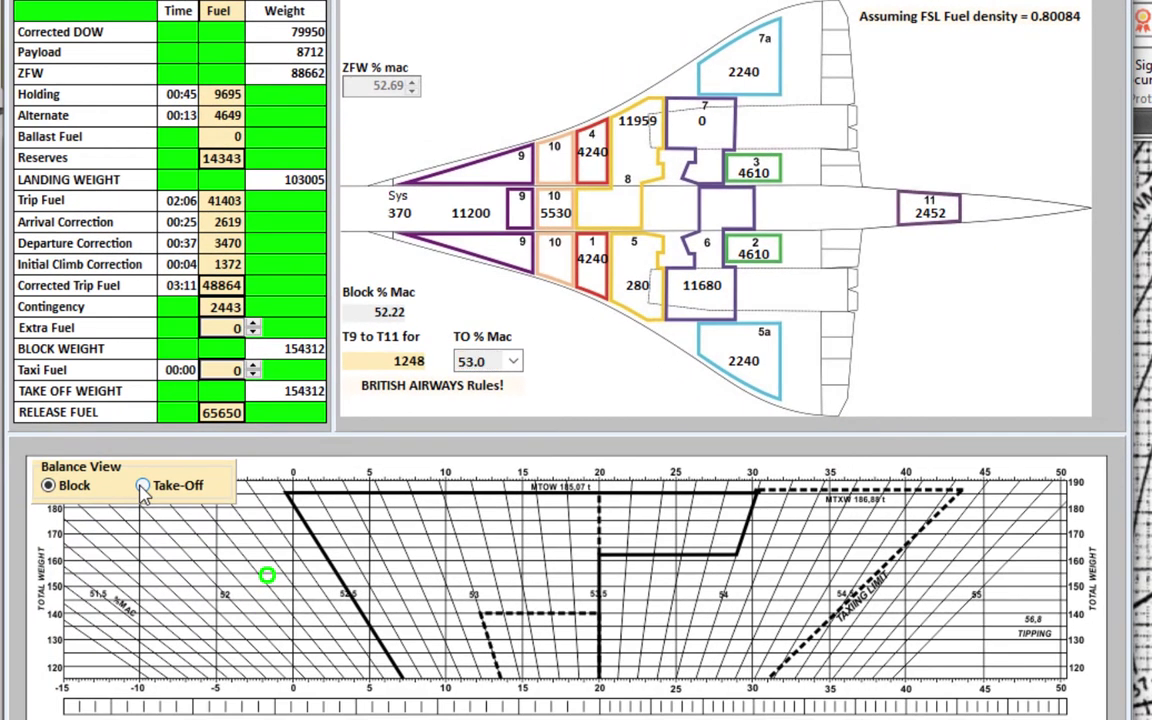
{"action": "left_click", "coordinate": [143, 486]}
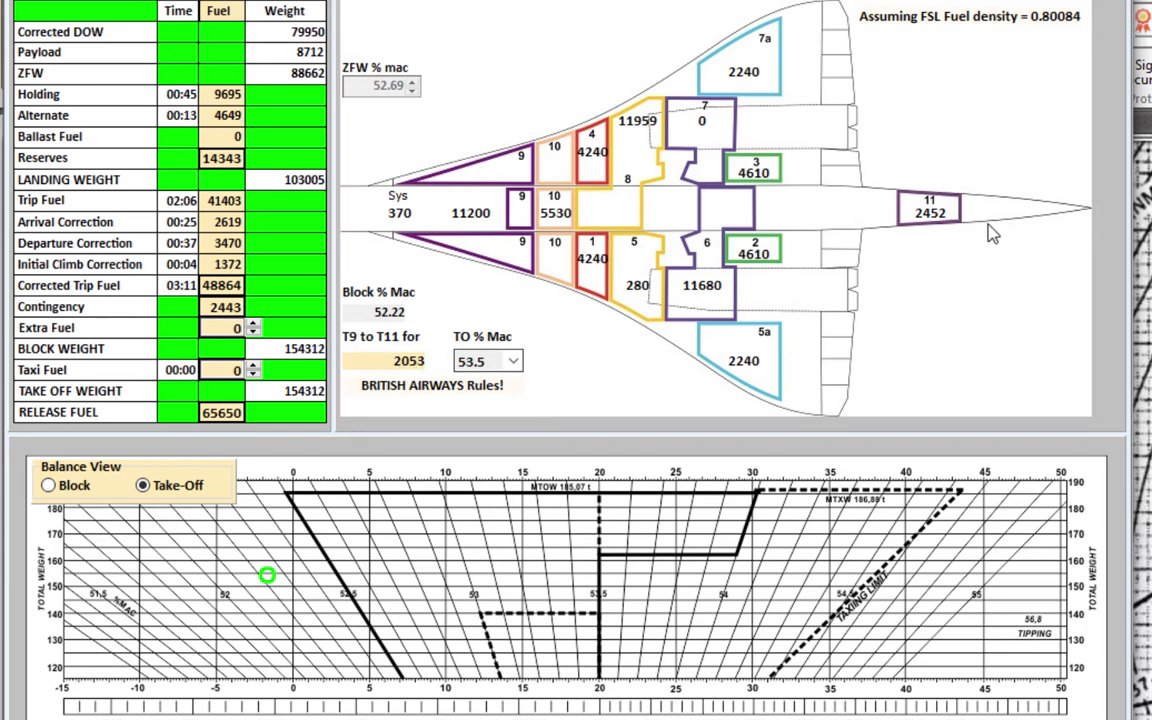
{"action": "left_click", "coordinate": [512, 366]}
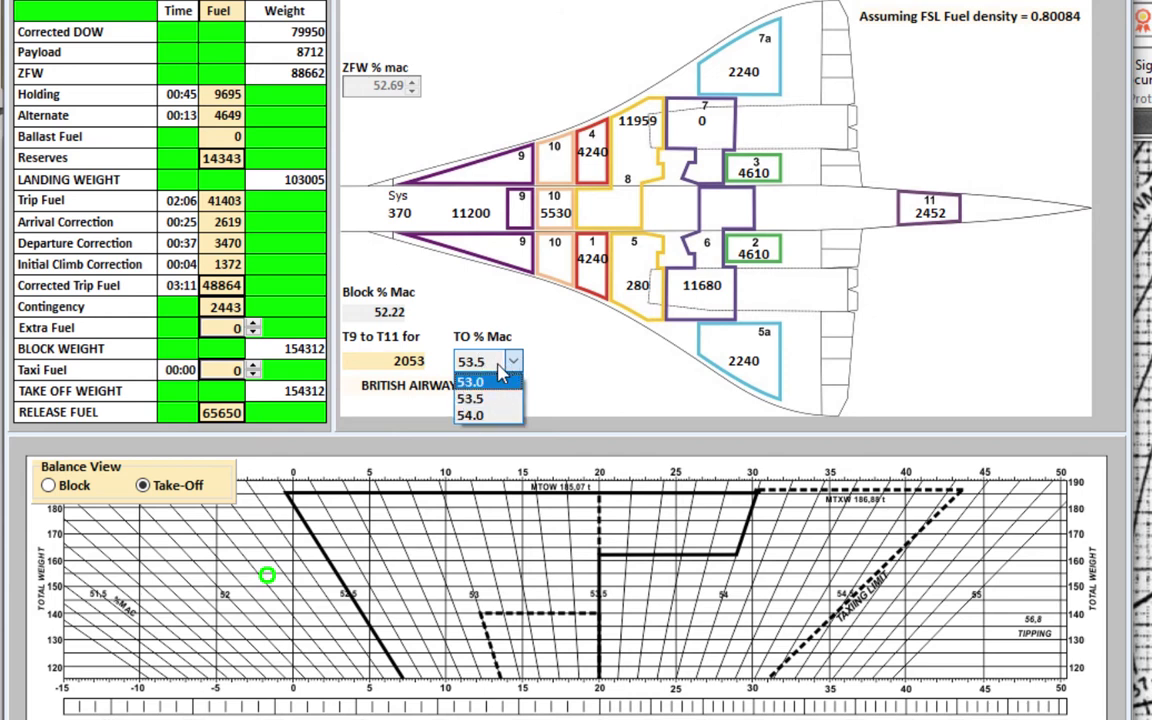
{"action": "left_click", "coordinate": [675, 312]}
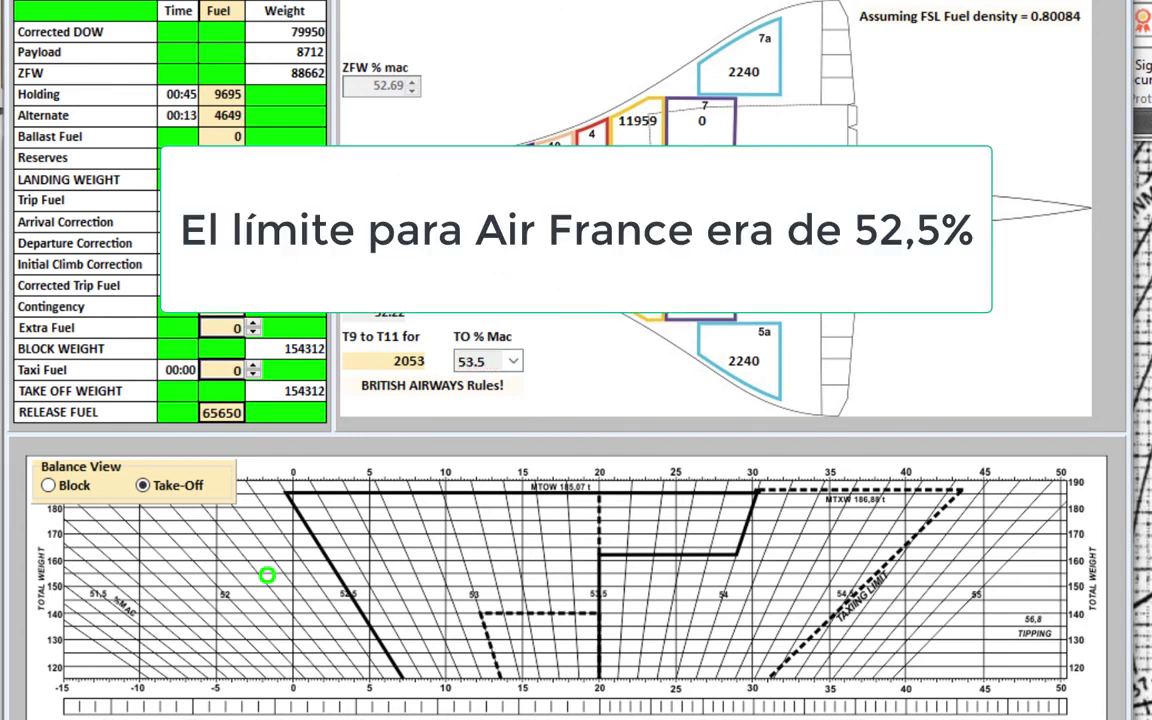
{"action": "left_click", "coordinate": [480, 361]}
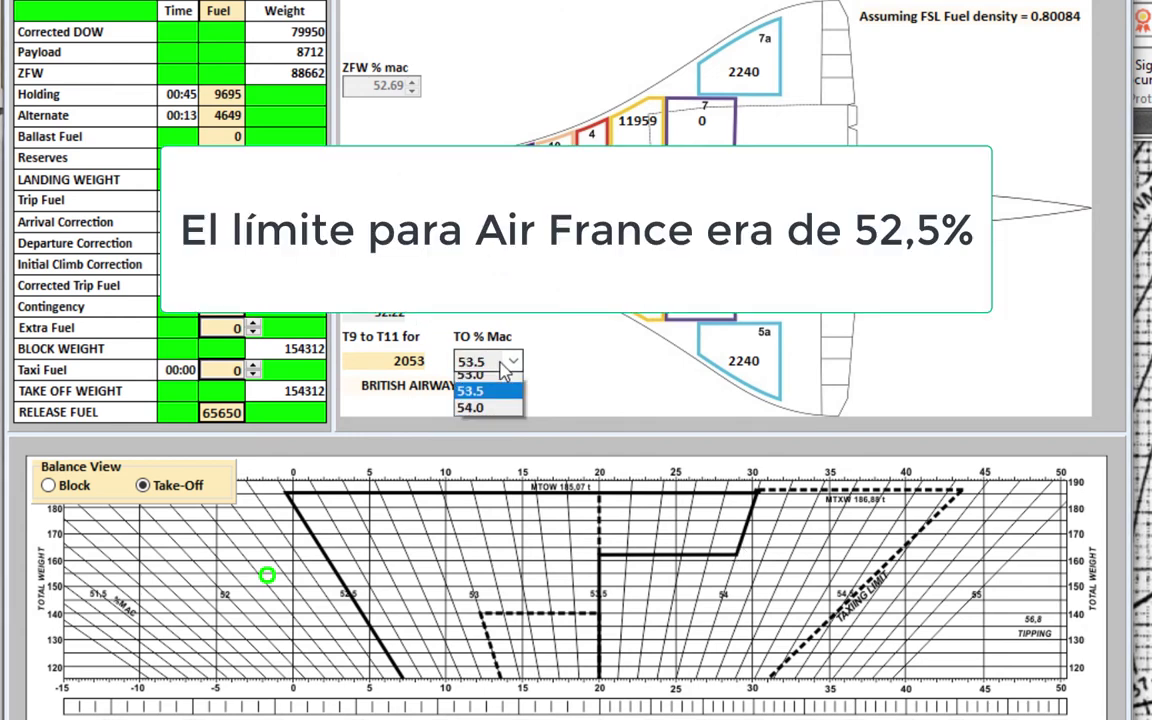
{"action": "left_click", "coordinate": [480, 416]}
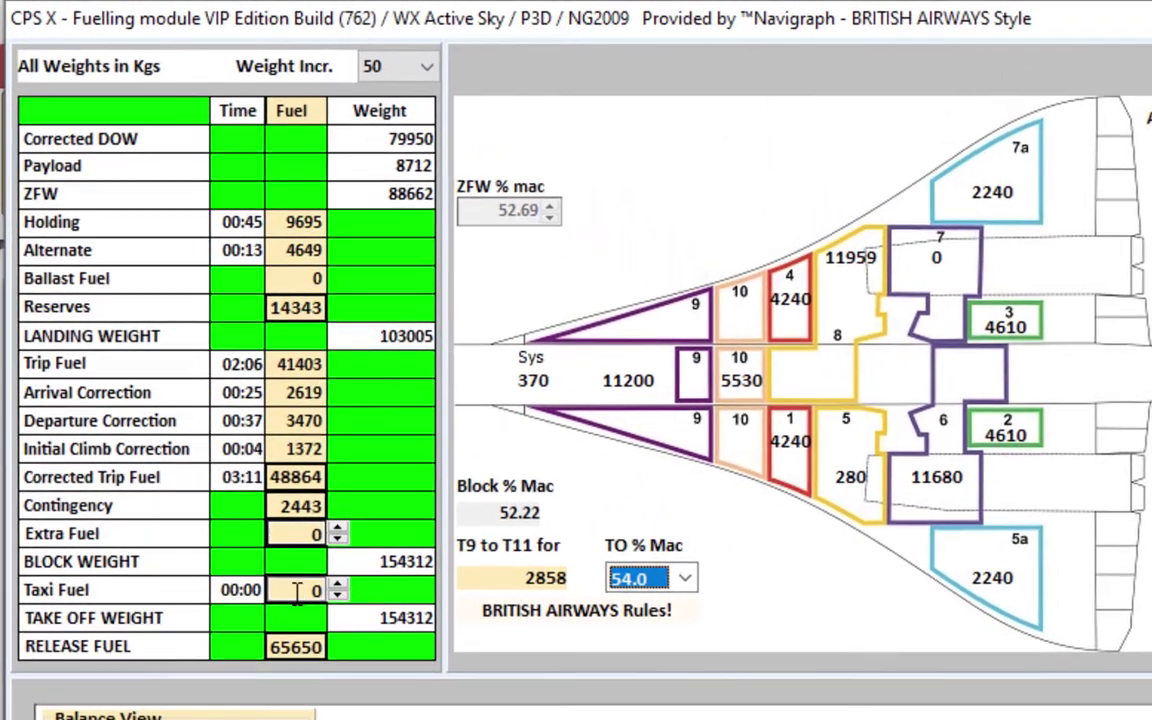
Set the fuelling weight increment to 1000 kg
{"action": "key", "text": "Tab"}
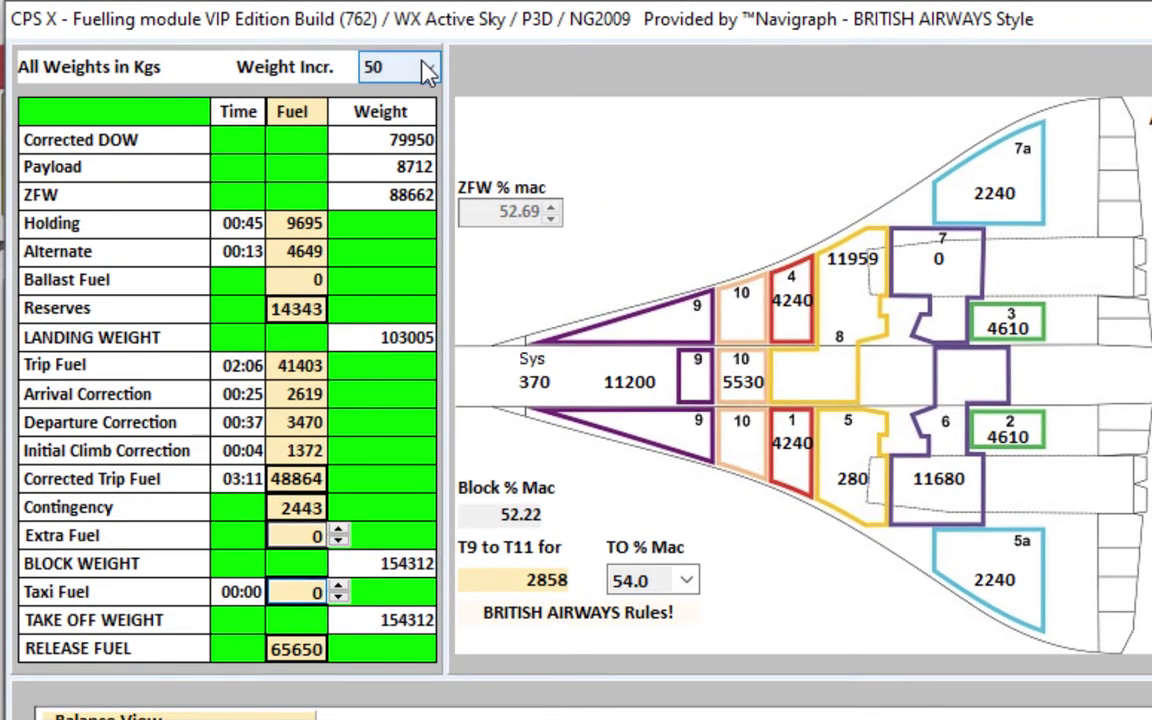
{"action": "left_click", "coordinate": [424, 67]}
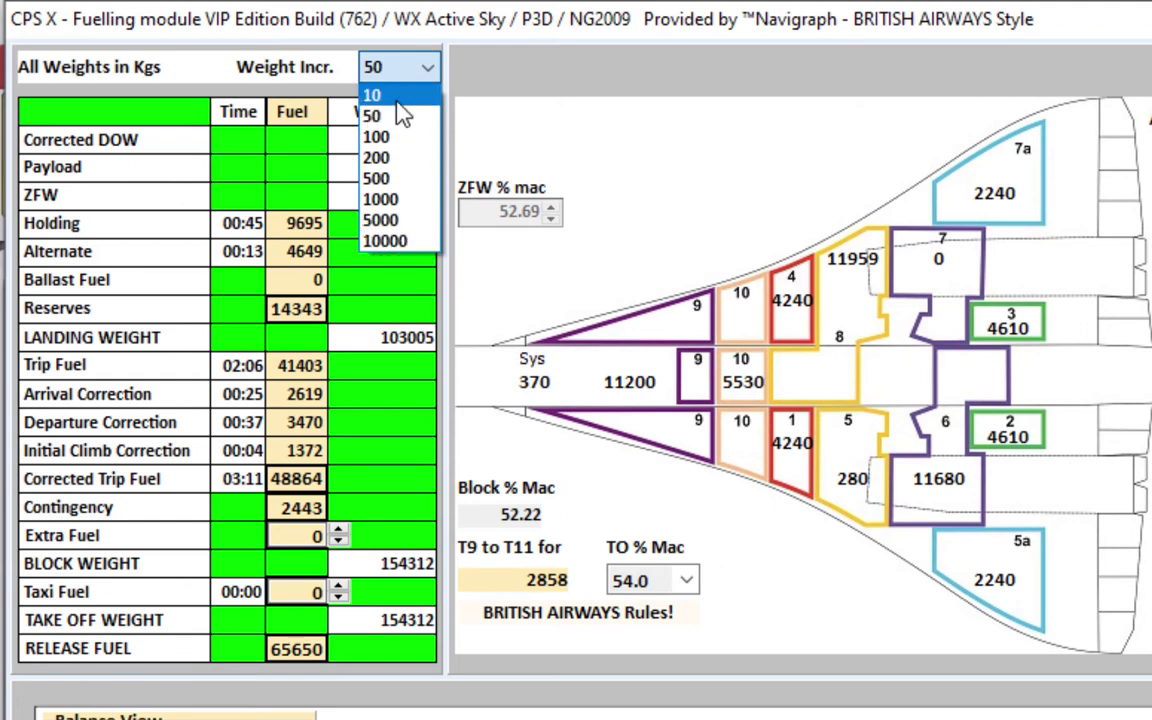
{"action": "left_click", "coordinate": [382, 199]}
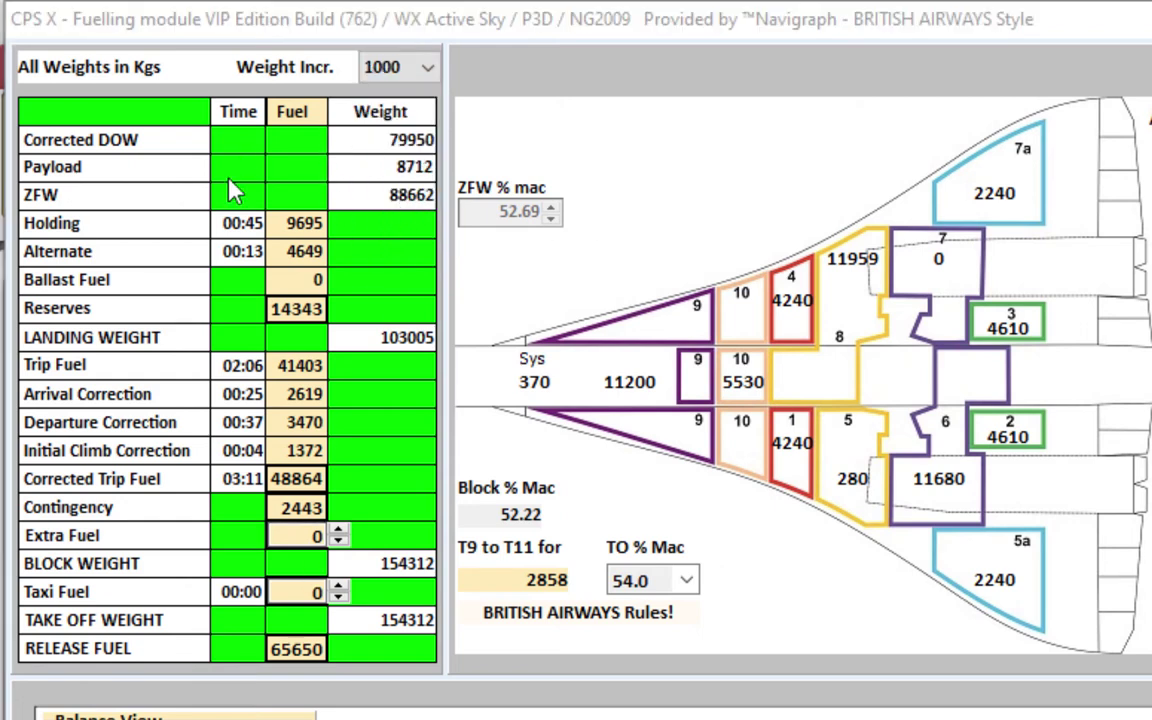
Try 1000 kg of extra fuel, reset it to 0, and set the taxi fuel to 1000 kg
{"action": "left_click", "coordinate": [338, 531]}
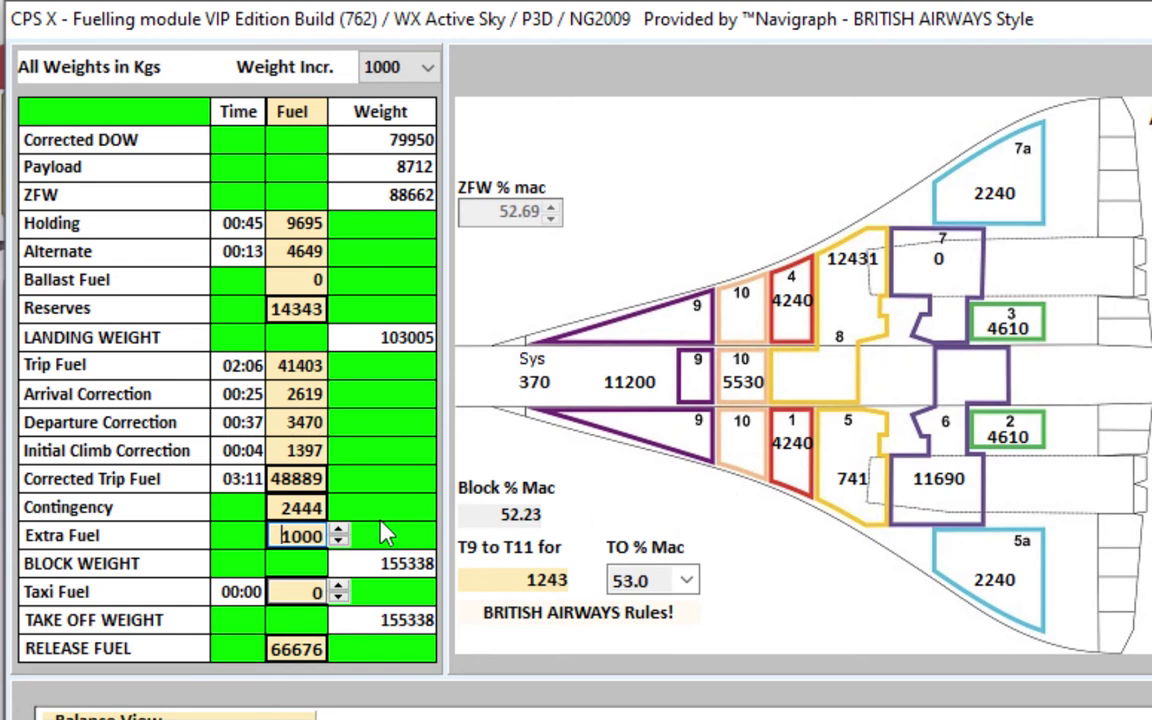
{"action": "key", "text": "Down"}
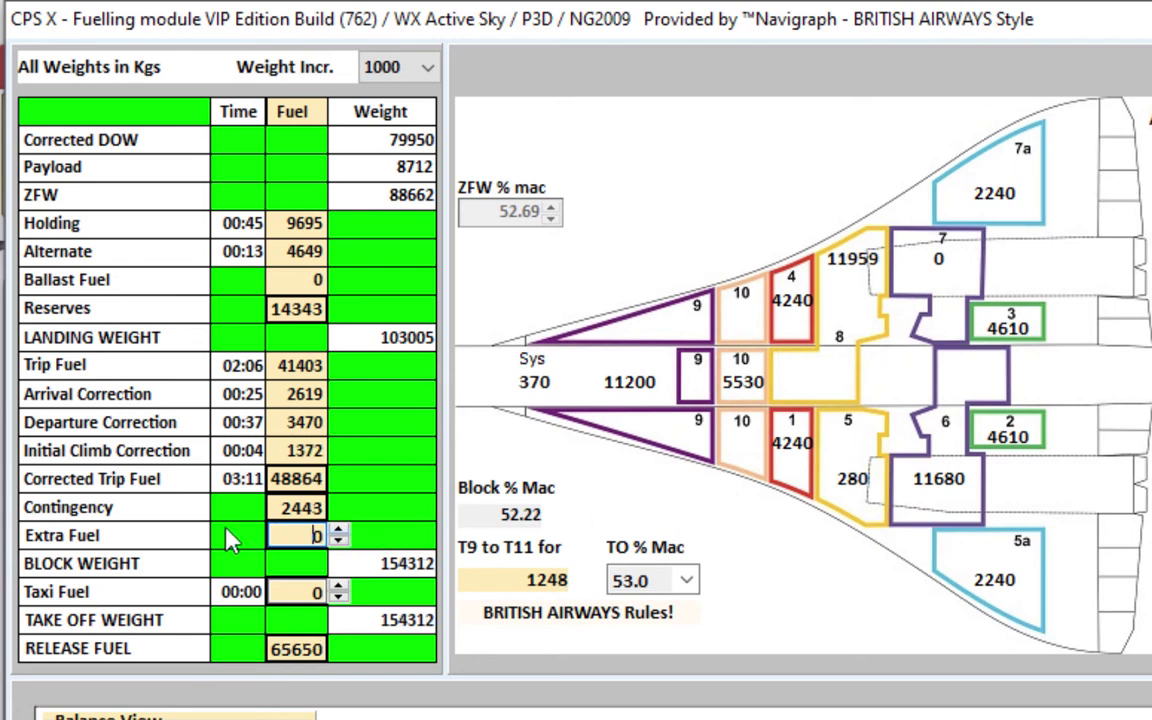
{"action": "left_click", "coordinate": [291, 593]}
{"action": "key", "text": "Up"}
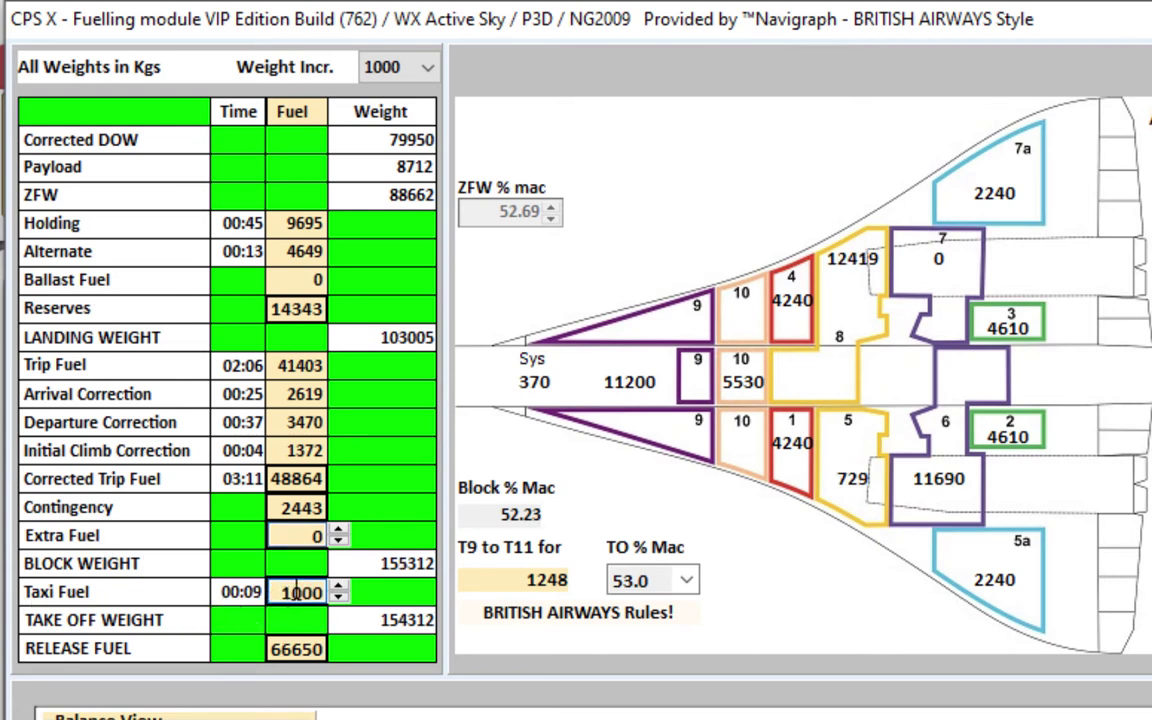
Try 10000 kg of extra fuel and check the take-off performance
{"action": "left_click", "coordinate": [298, 536]}
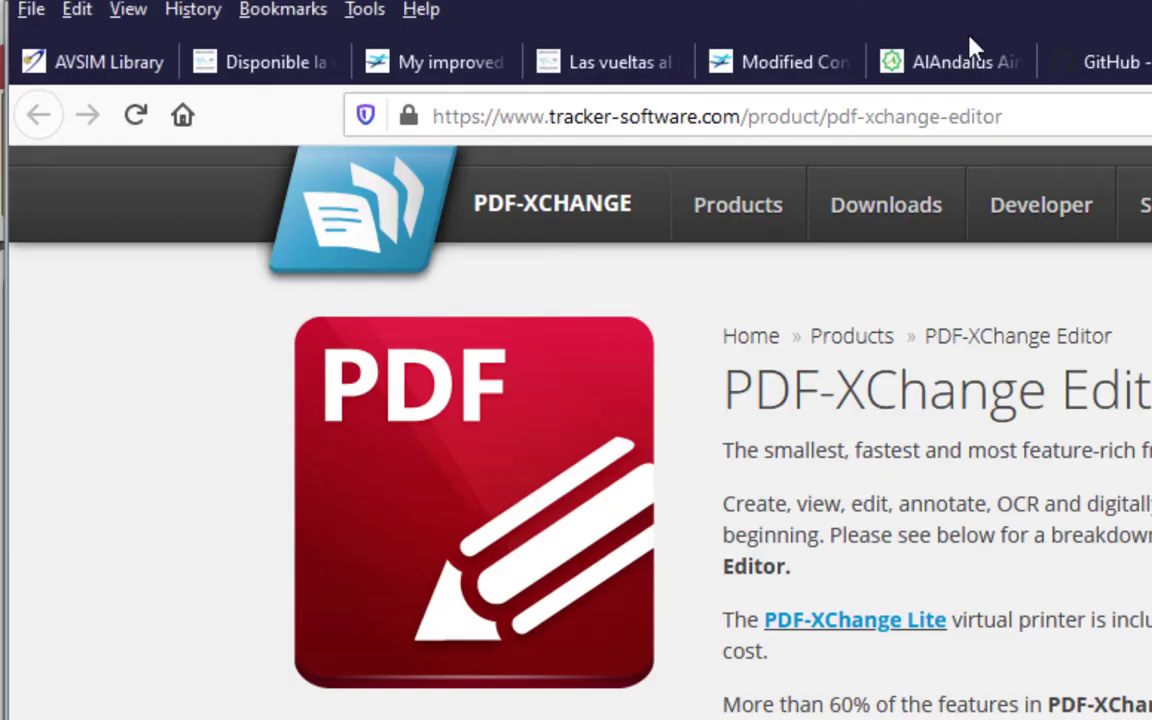
{"action": "left_click", "coordinate": [750, 64]}
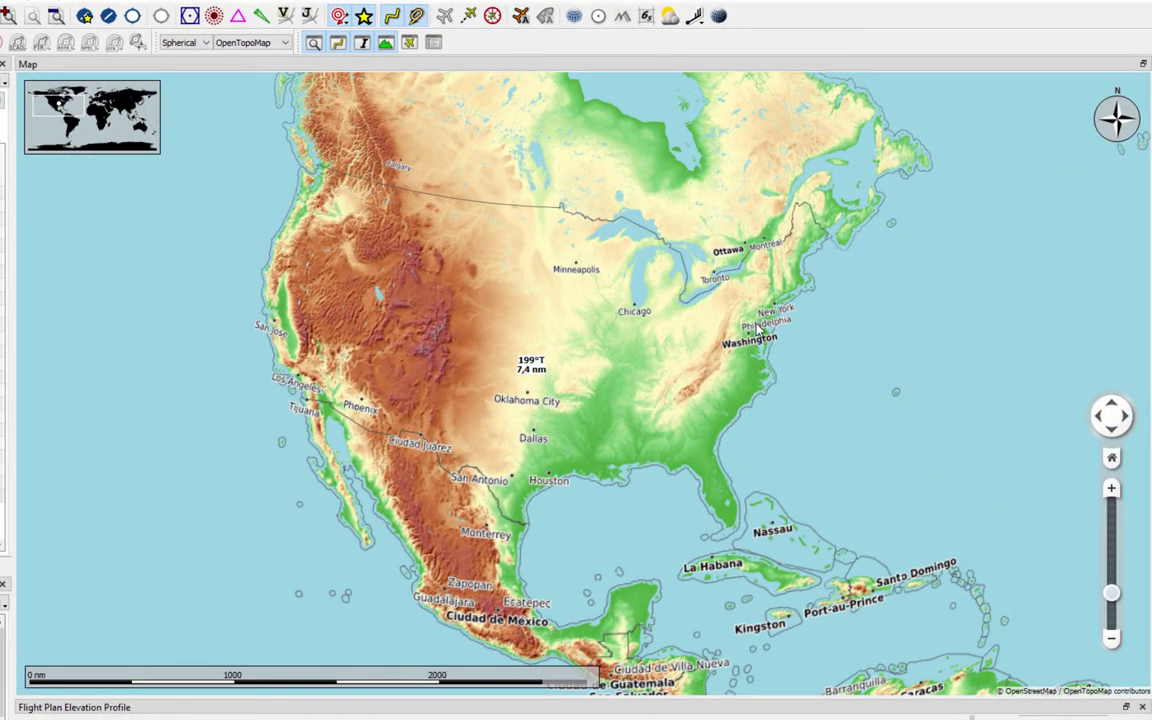
{"action": "scroll", "coordinate": [296, 358], "scroll_direction": "up", "scroll_amount": 2}
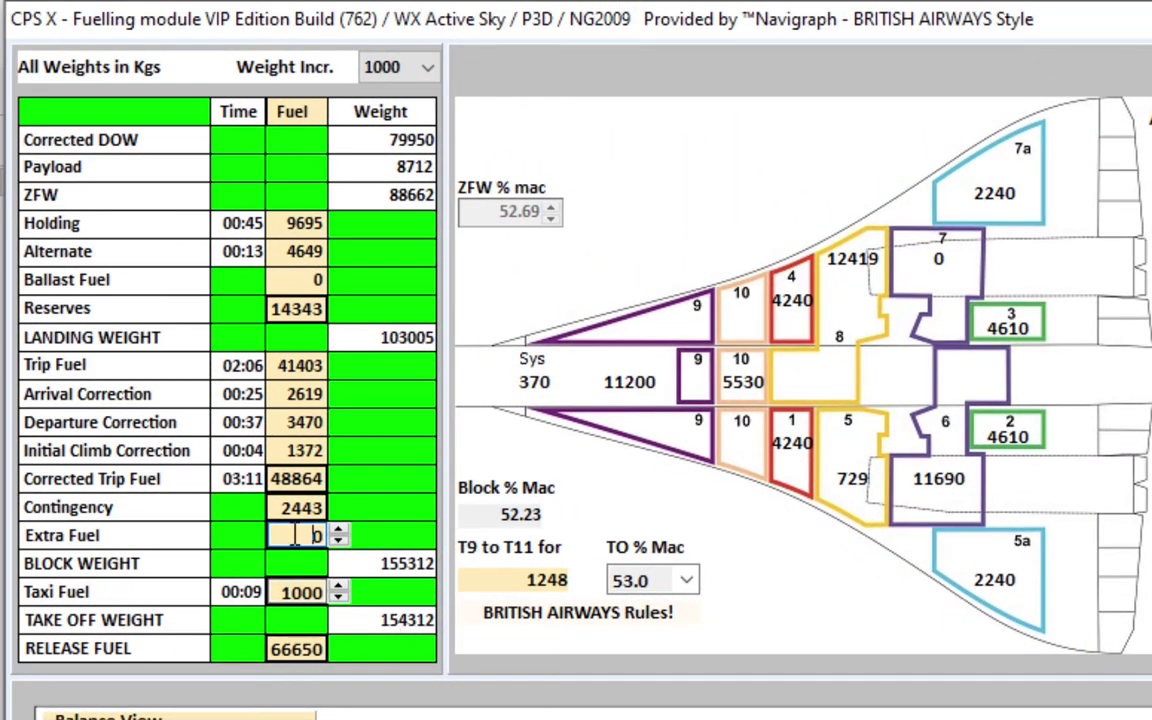
{"action": "scroll", "coordinate": [296, 535], "scroll_direction": "up", "scroll_amount": 5}
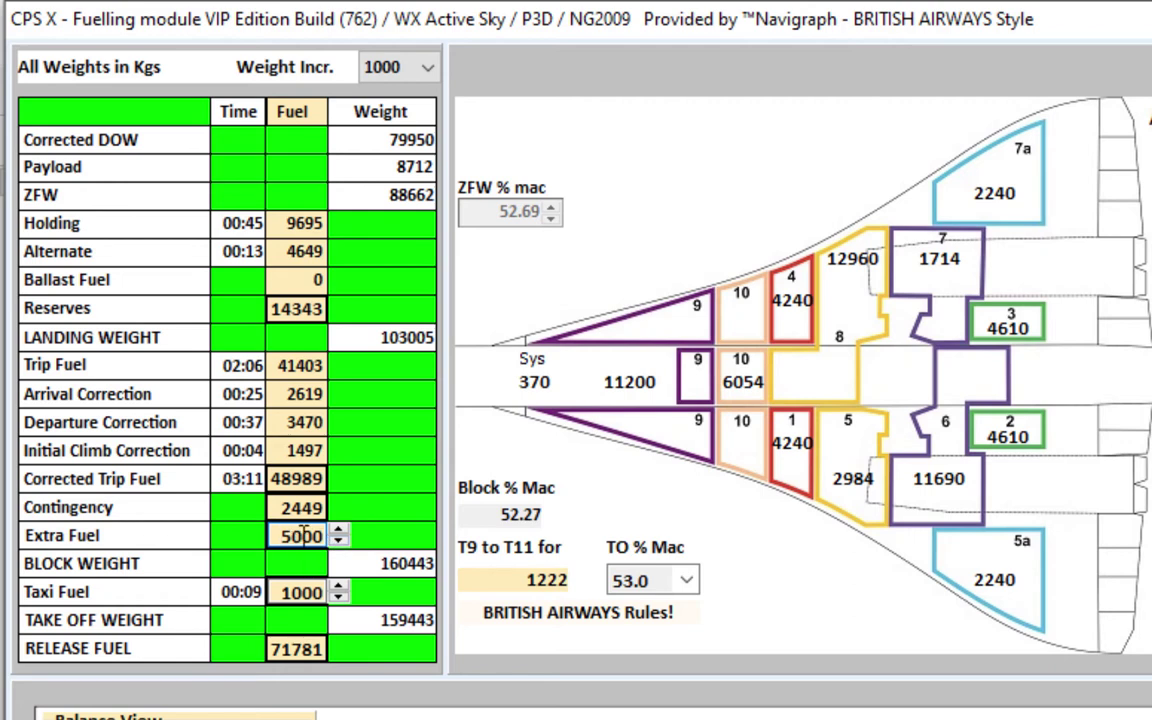
{"action": "scroll", "coordinate": [302, 535], "scroll_direction": "up", "scroll_amount": 3}
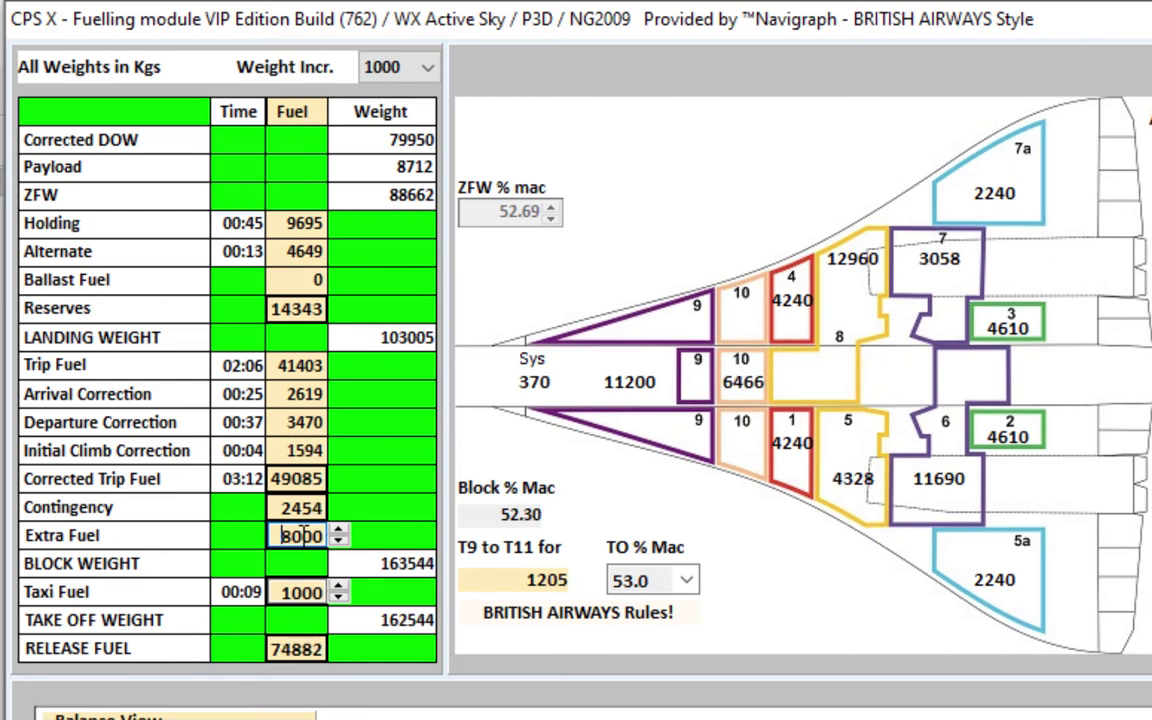
{"action": "scroll", "coordinate": [302, 535], "scroll_direction": "up", "scroll_amount": 2}
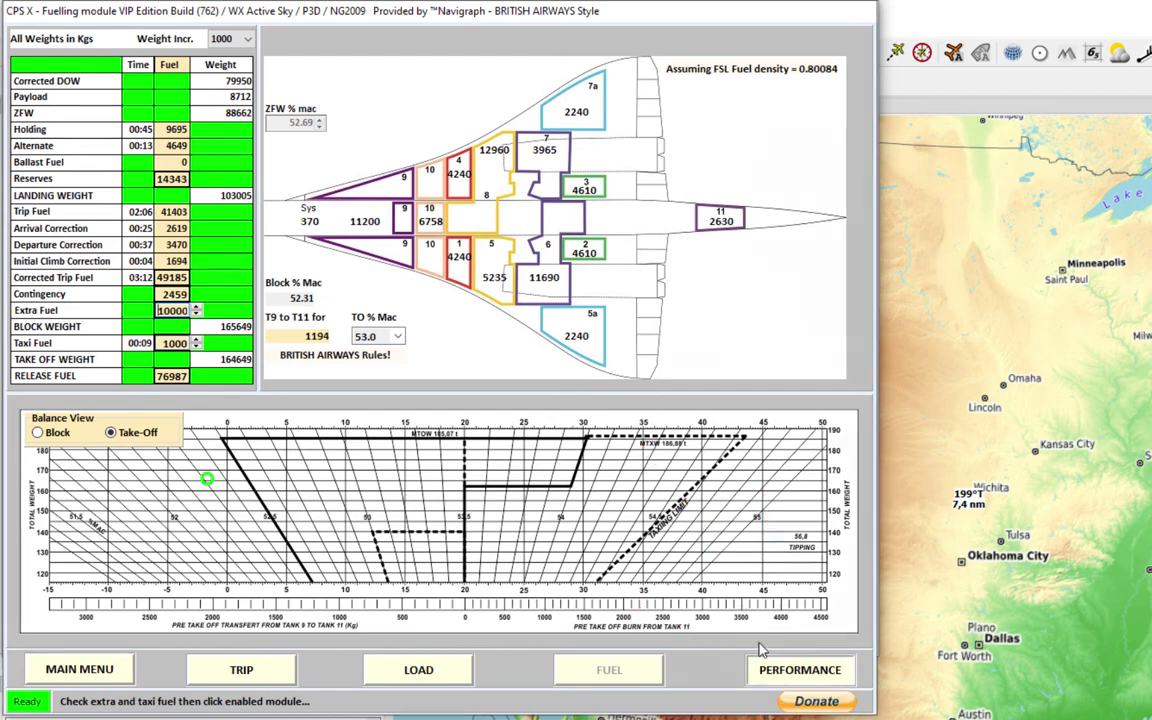
{"action": "left_click", "coordinate": [786, 678]}
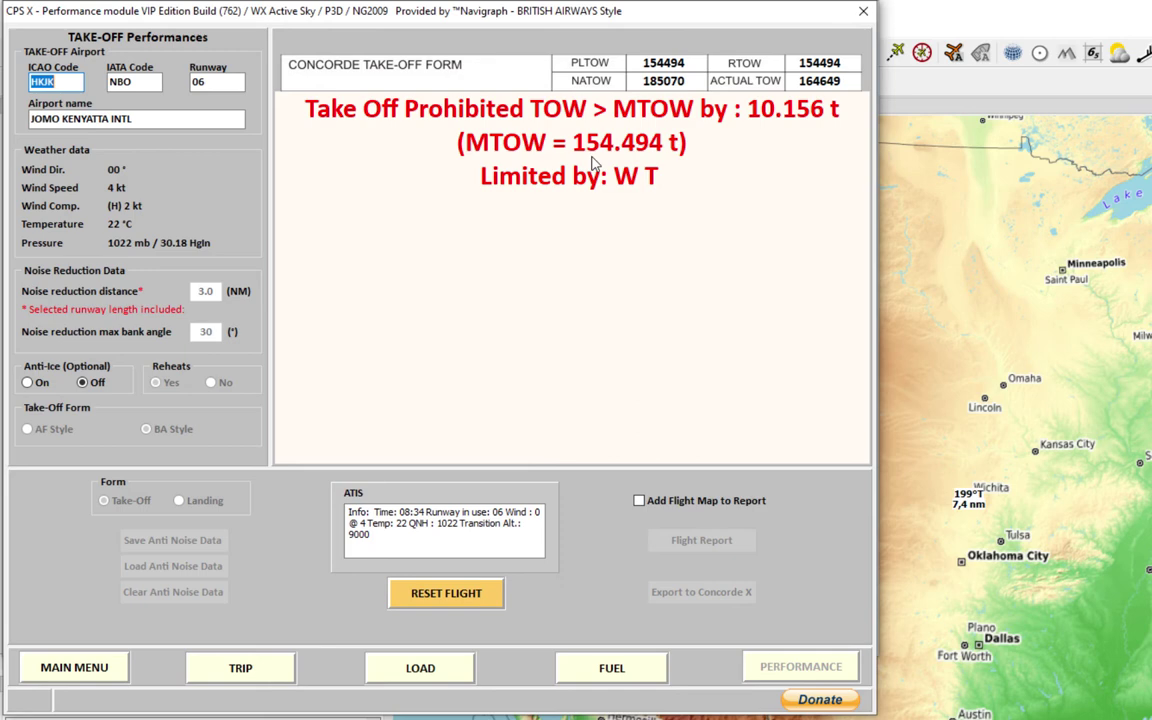
Try runway 24 for the departure from HKJK and recalculate the load and fuel
{"action": "left_click", "coordinate": [242, 672]}
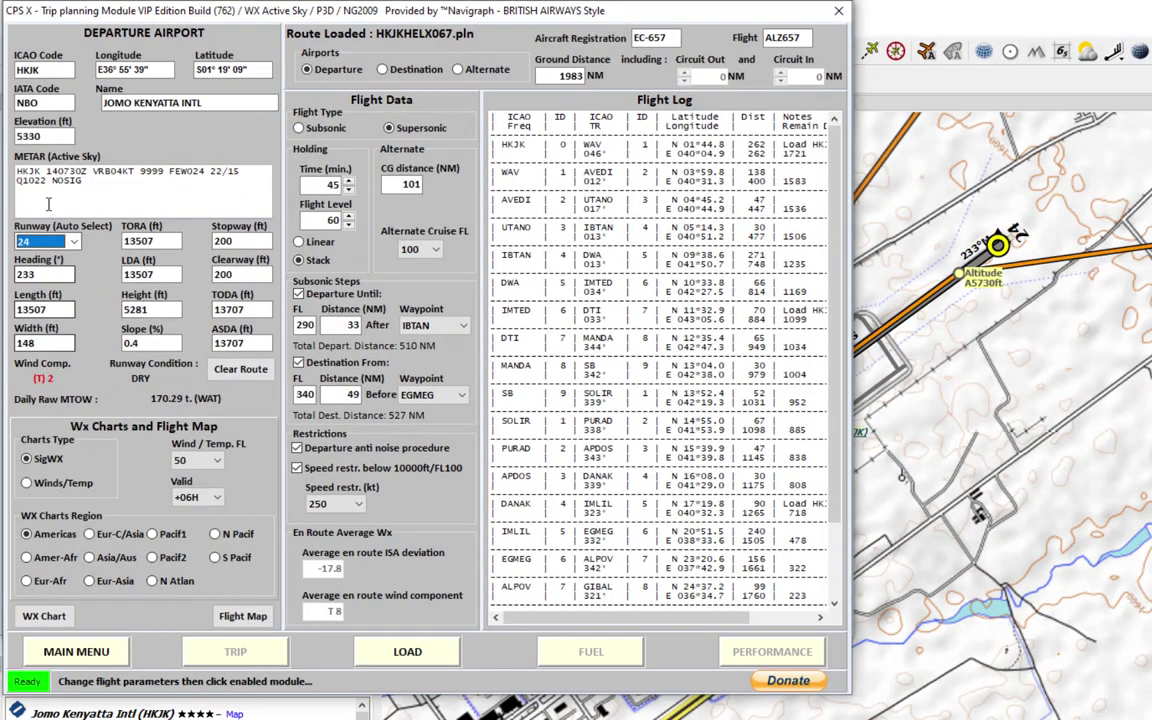
{"action": "left_click", "coordinate": [405, 648]}
{"action": "left_click", "coordinate": [591, 645]}
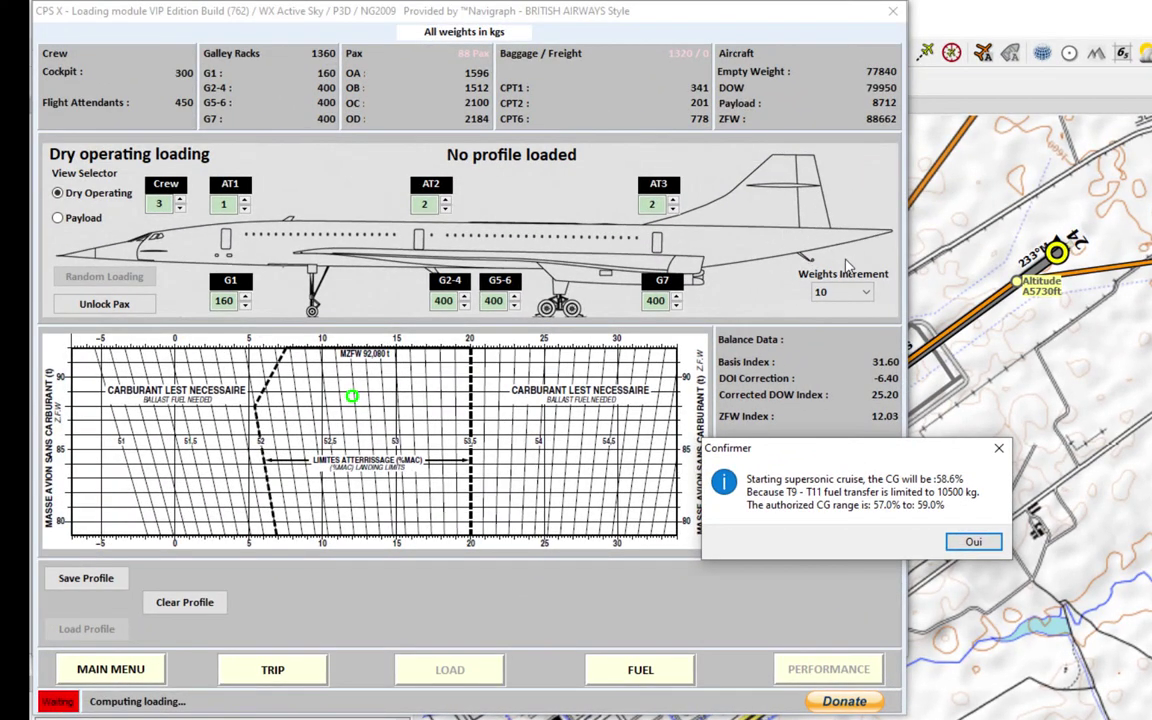
{"action": "left_click", "coordinate": [973, 541]}
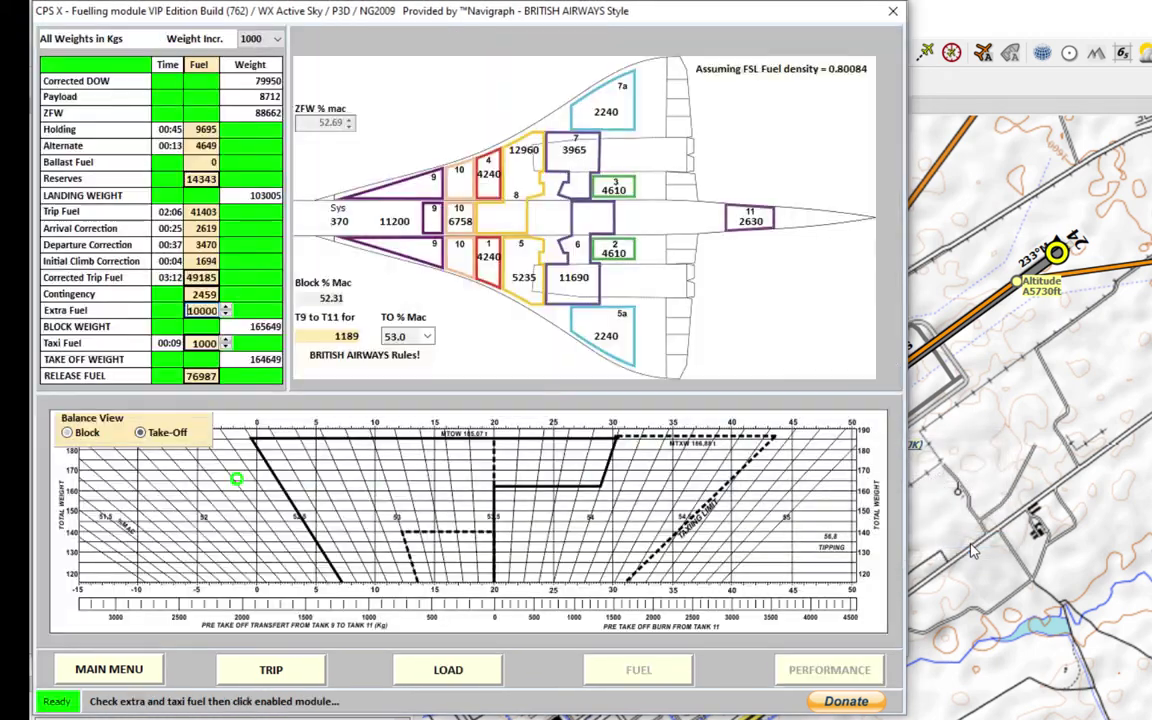
{"action": "left_click", "coordinate": [448, 669]}
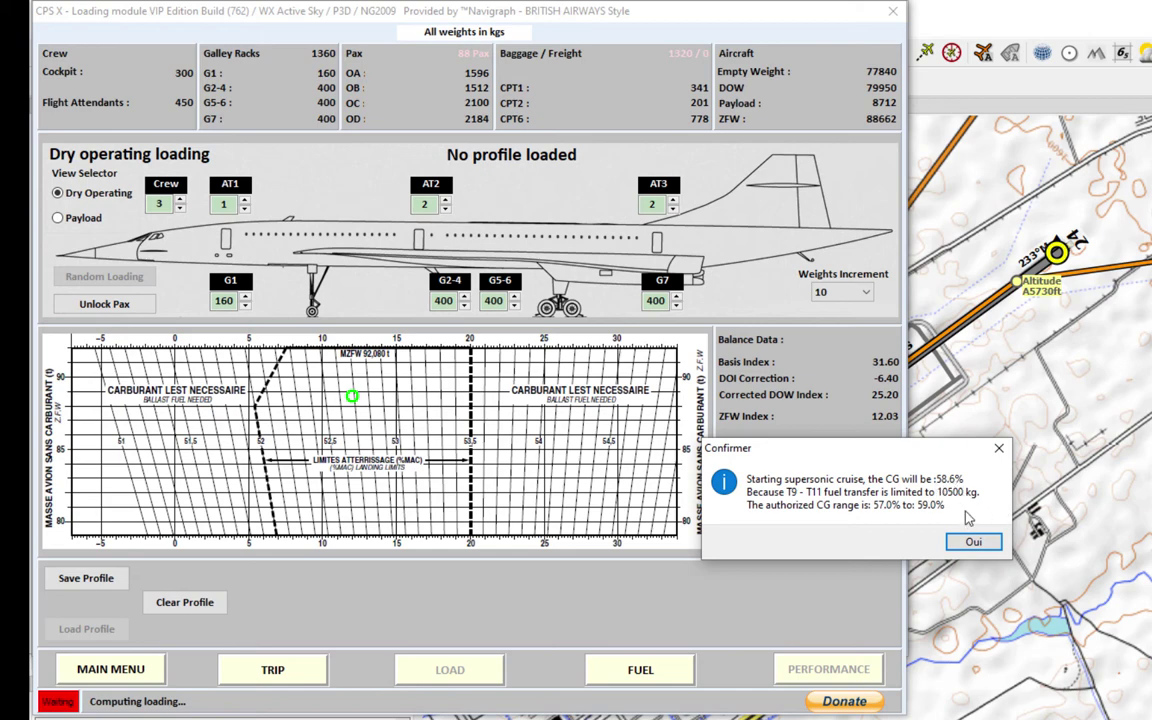
{"action": "left_click", "coordinate": [973, 541]}
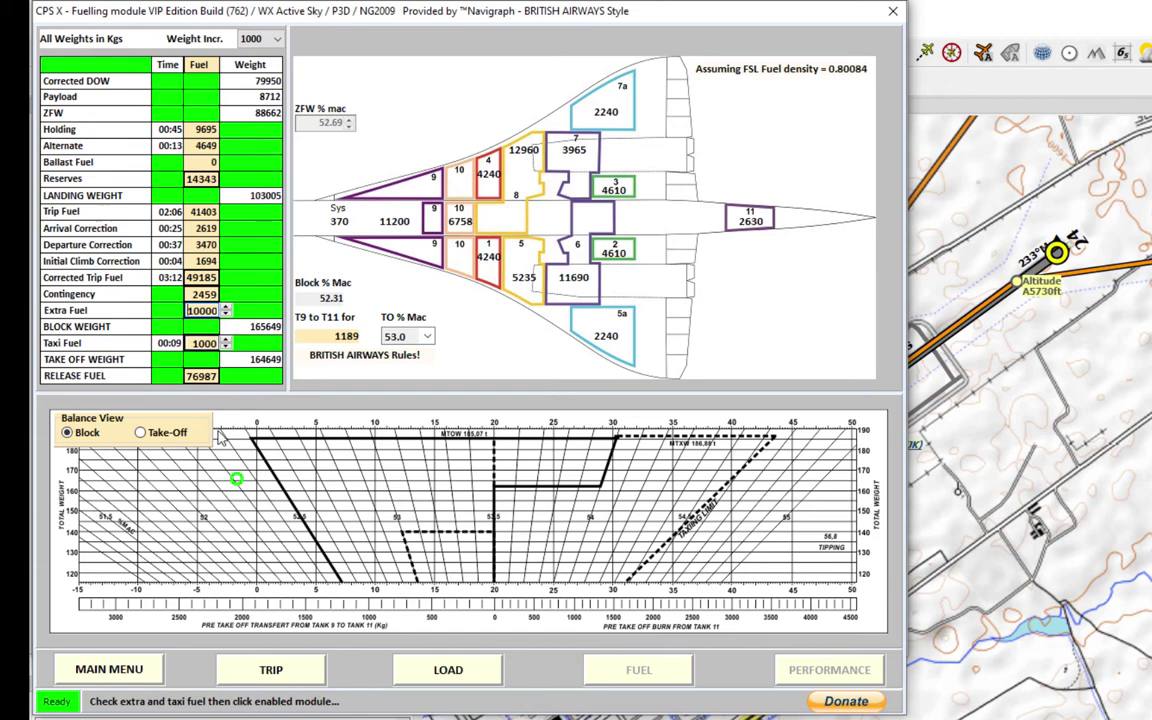
Show the Take-Off balance with a take-off % MAC of 53.5 and check the runway 24 take-off performance
{"action": "left_click", "coordinate": [162, 433]}
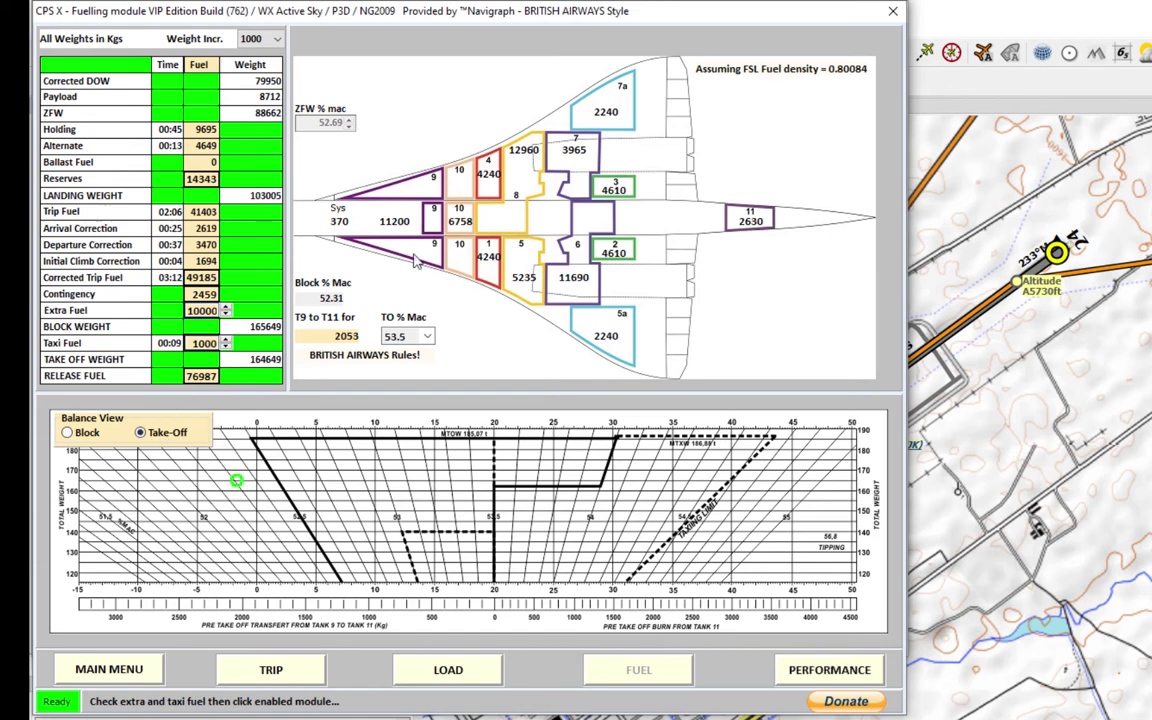
{"action": "left_click", "coordinate": [829, 669]}
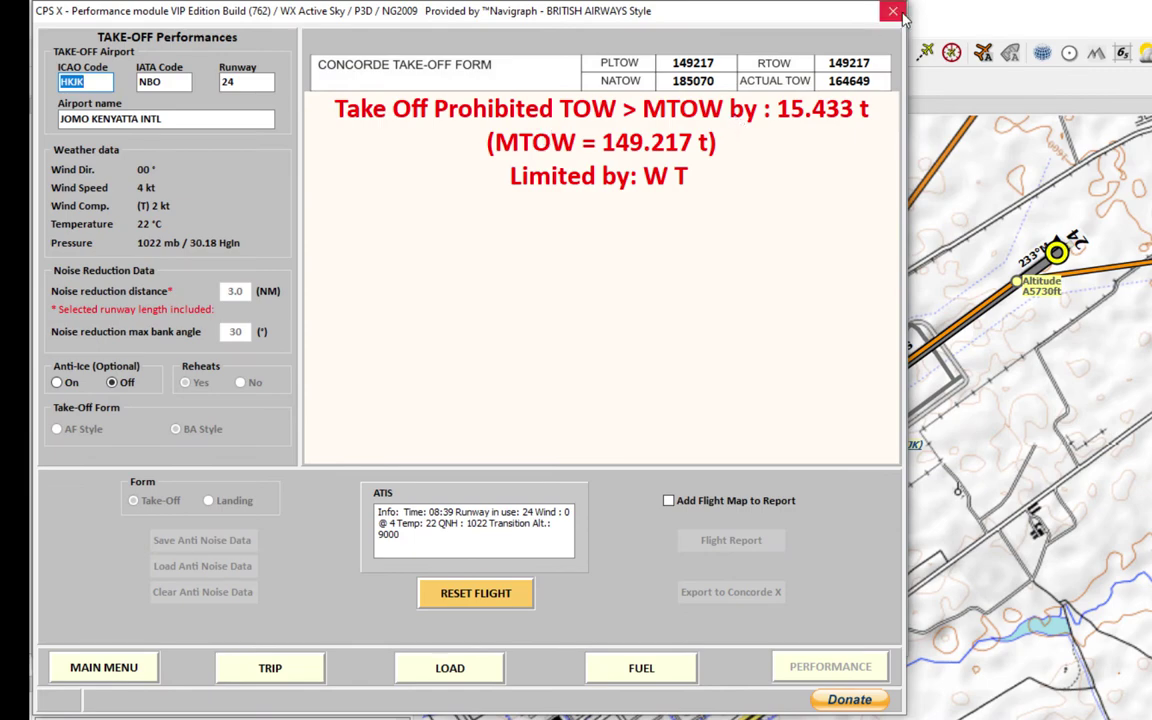
{"action": "left_click", "coordinate": [893, 11]}
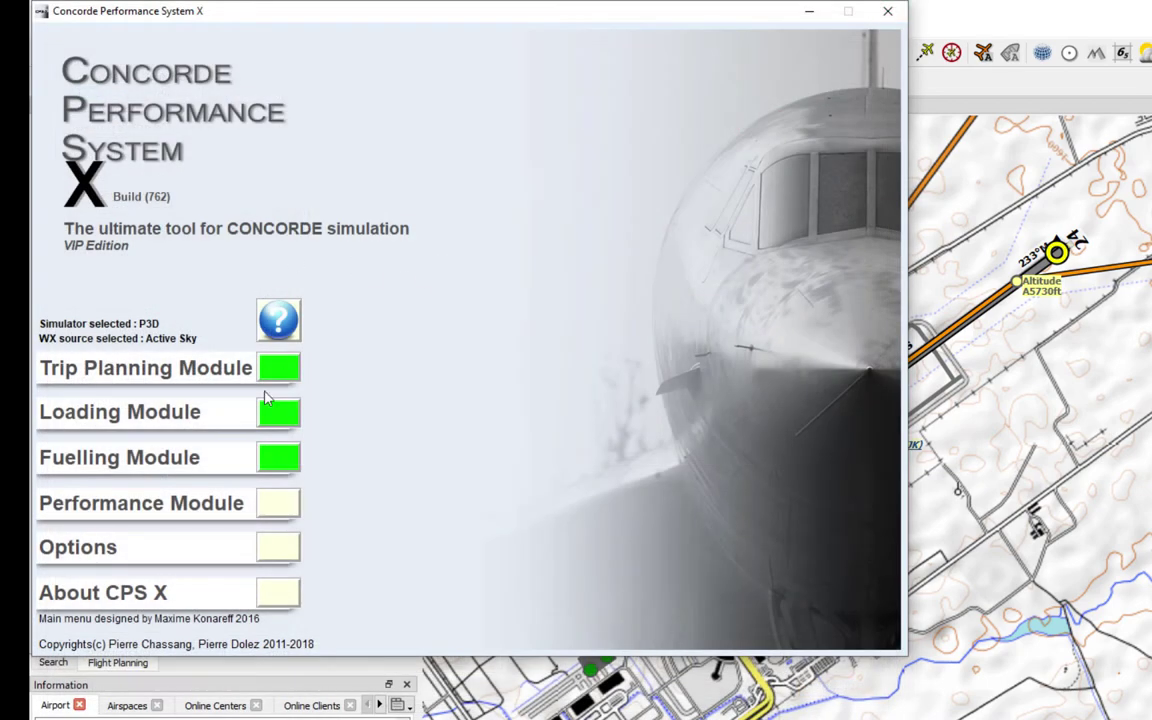
Look up the trip's subsonic step points and replace the Notepad++ notes with "33 IBTAM" and "49 EGMEG"
{"action": "left_click", "coordinate": [200, 365]}
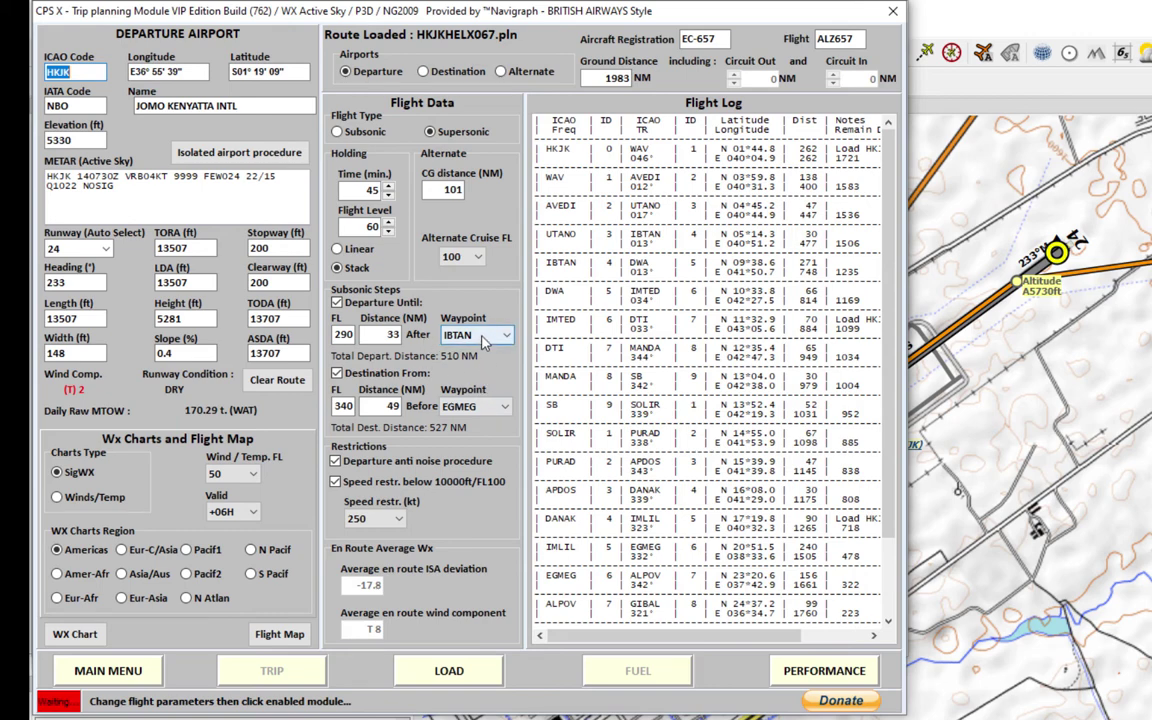
{"action": "key", "text": "alt+Tab"}
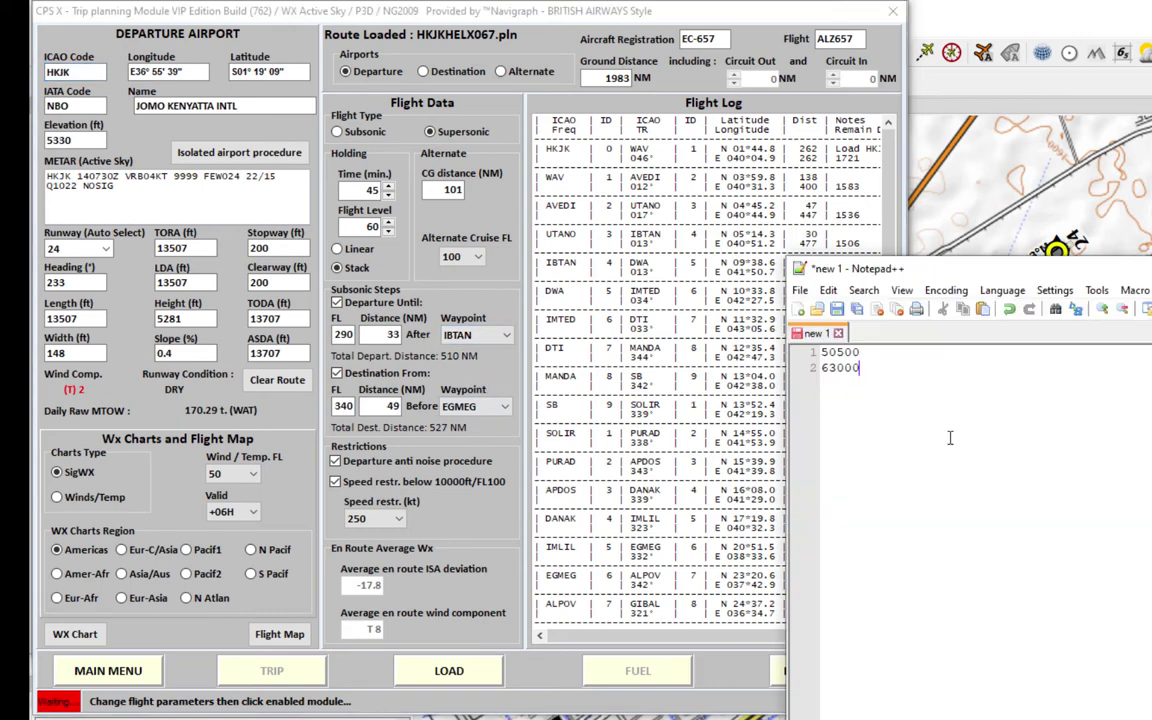
{"action": "type", "text": "3"}
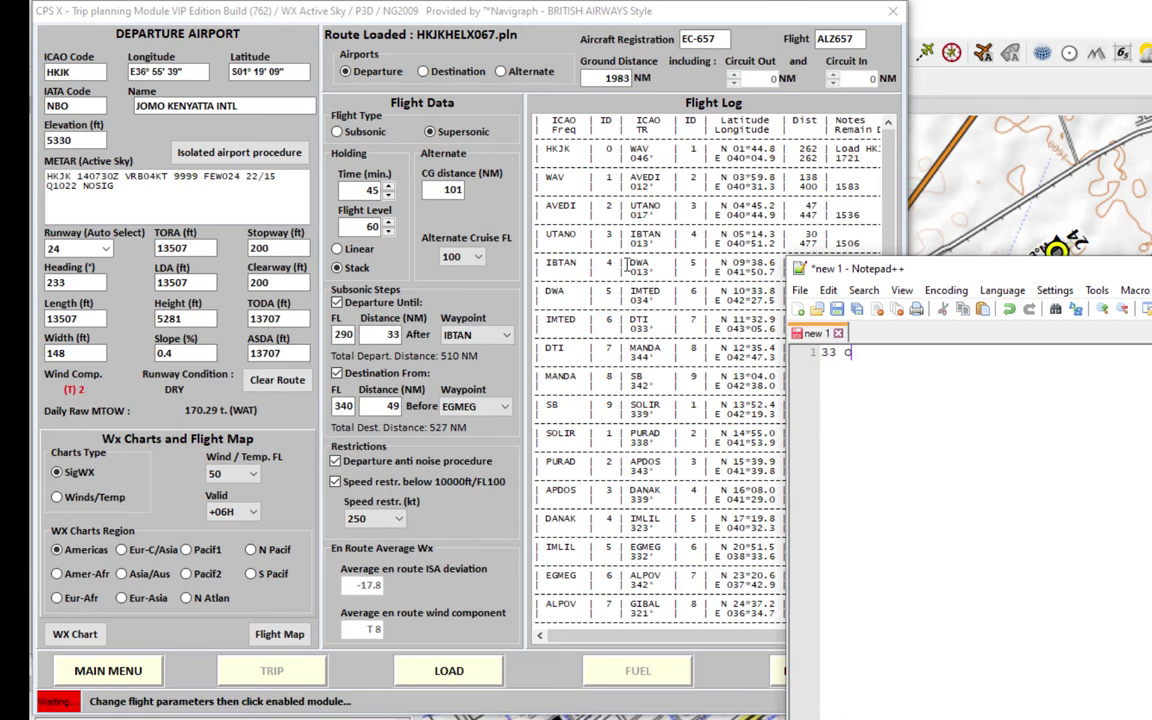
{"action": "type", "text": "3 IBTAM "}
{"action": "type", "text": "49 EGMEG"}
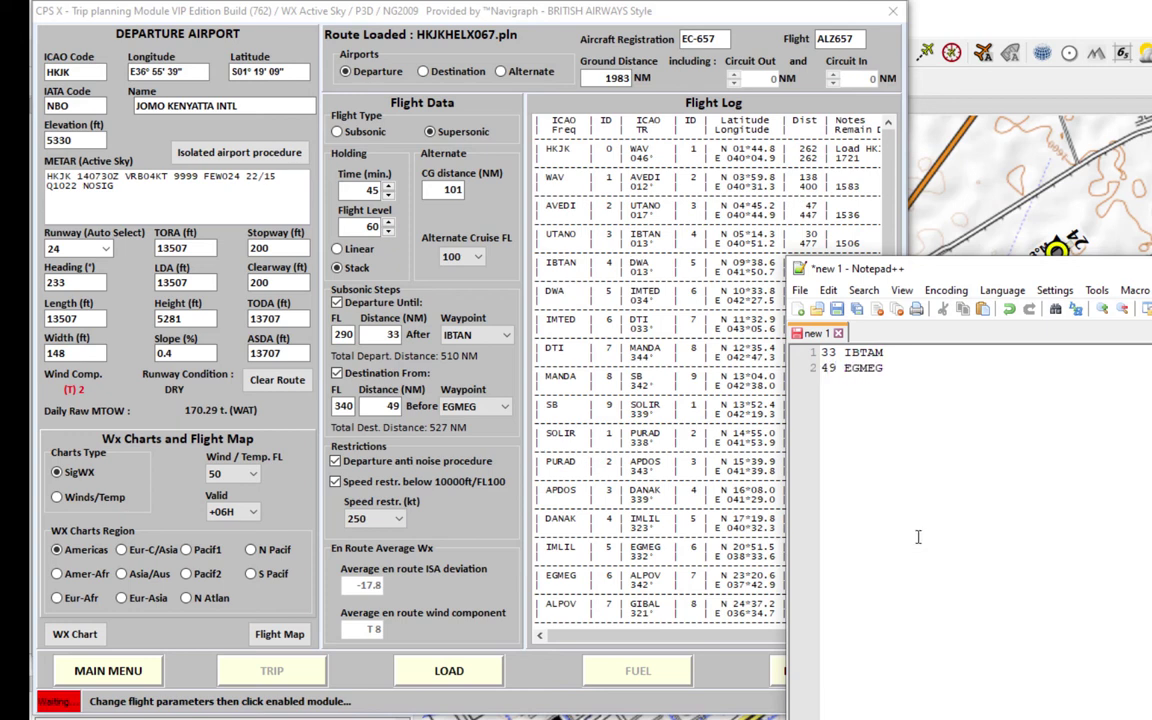
Return to CPS X, close the planned trip, and exit the program
{"action": "left_click", "coordinate": [745, 556]}
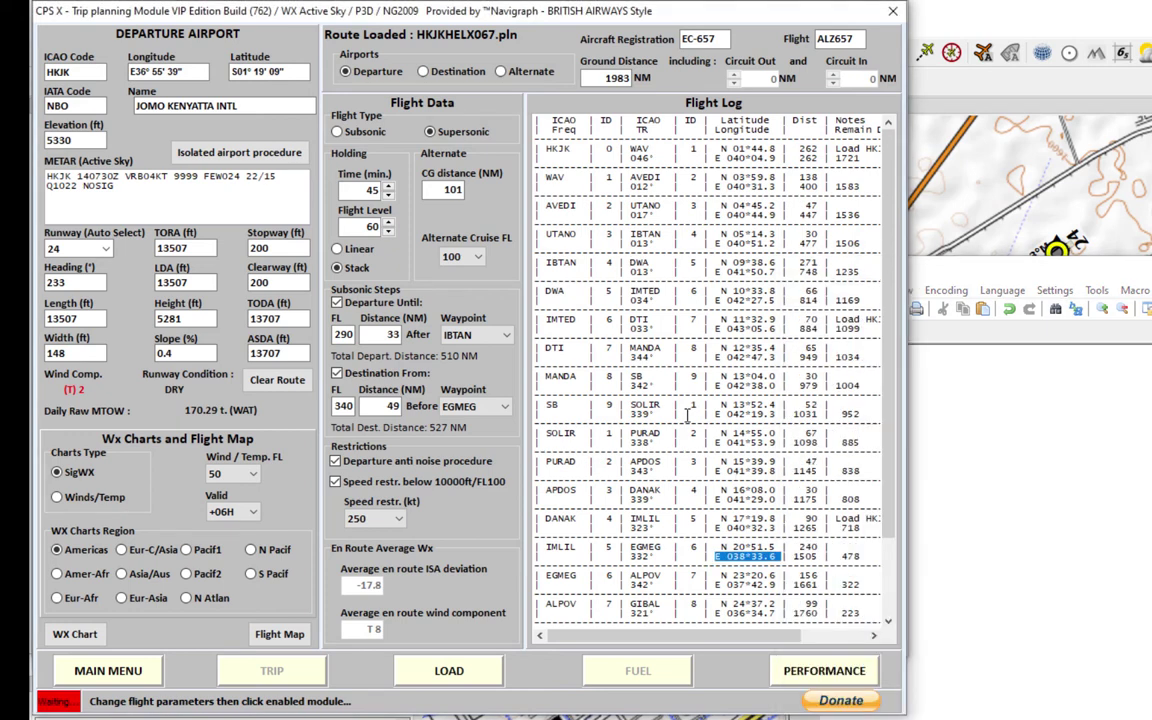
{"action": "left_click", "coordinate": [893, 13]}
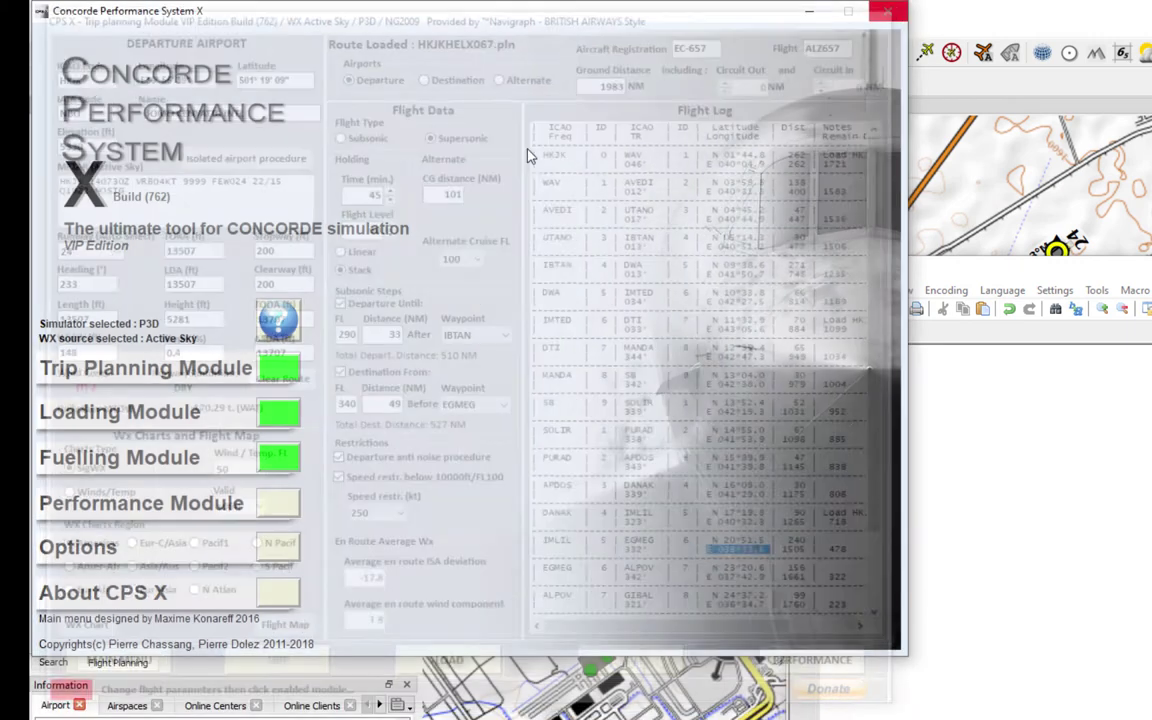
{"action": "left_click", "coordinate": [284, 372]}
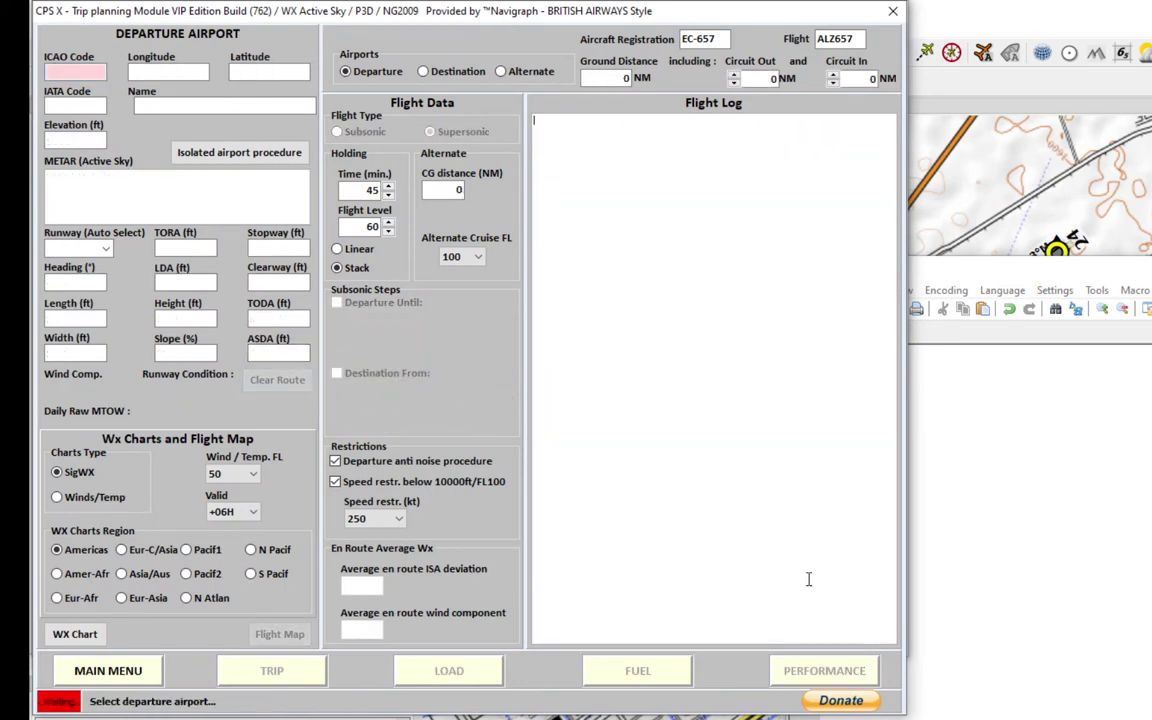
{"action": "left_click", "coordinate": [893, 11]}
{"action": "left_click", "coordinate": [887, 8]}
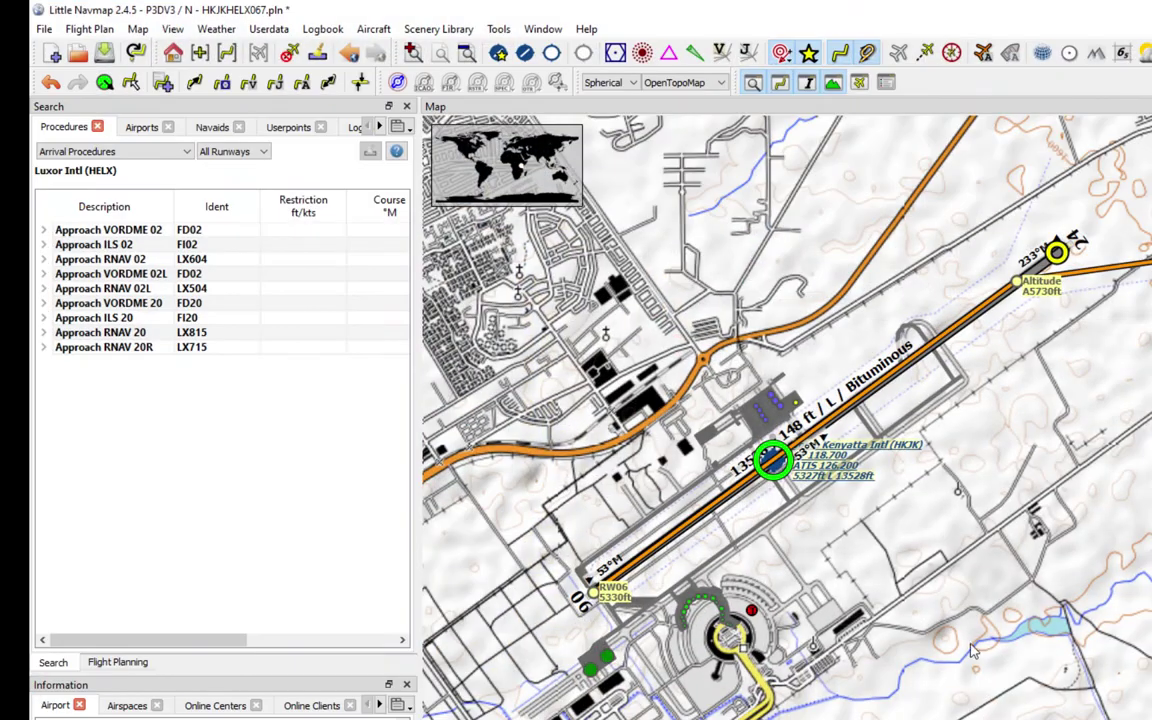
Examine the route from Nairobi past Djibouti on the Little Navmap map
{"action": "scroll", "coordinate": [1012, 575], "scroll_direction": "down", "scroll_amount": 5}
{"action": "scroll", "coordinate": [972, 540], "scroll_direction": "down", "scroll_amount": 3}
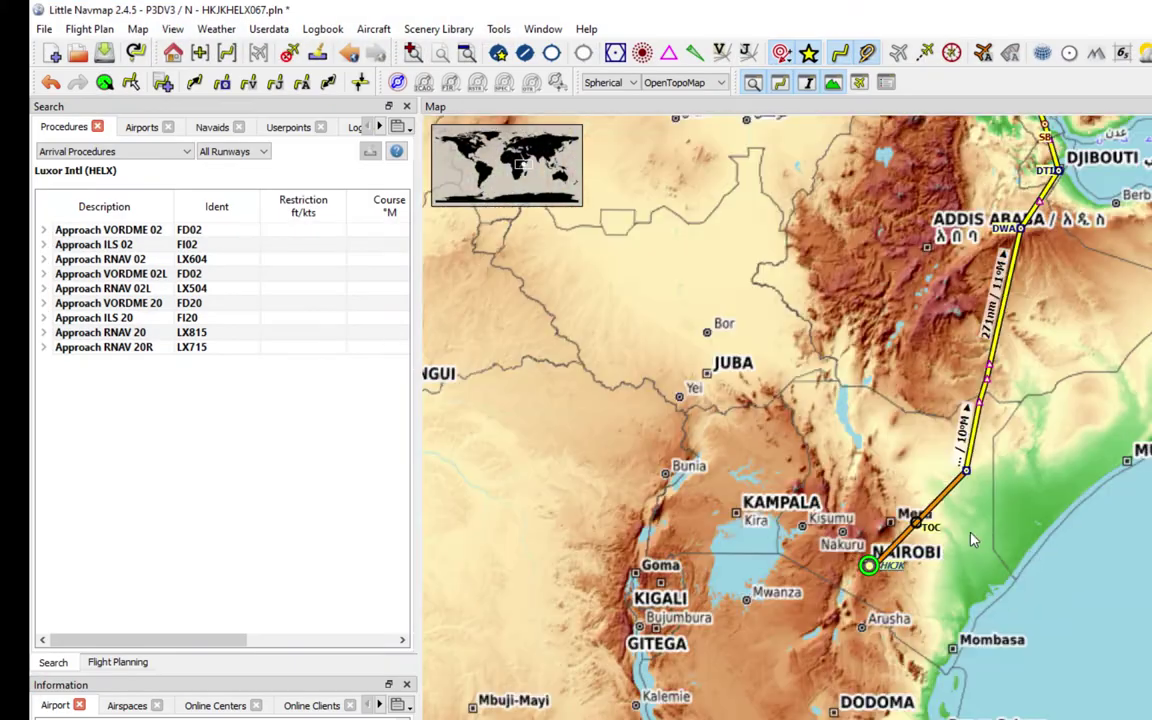
{"action": "left_click_drag", "start_coordinate": [968, 485], "coordinate": [910, 565]}
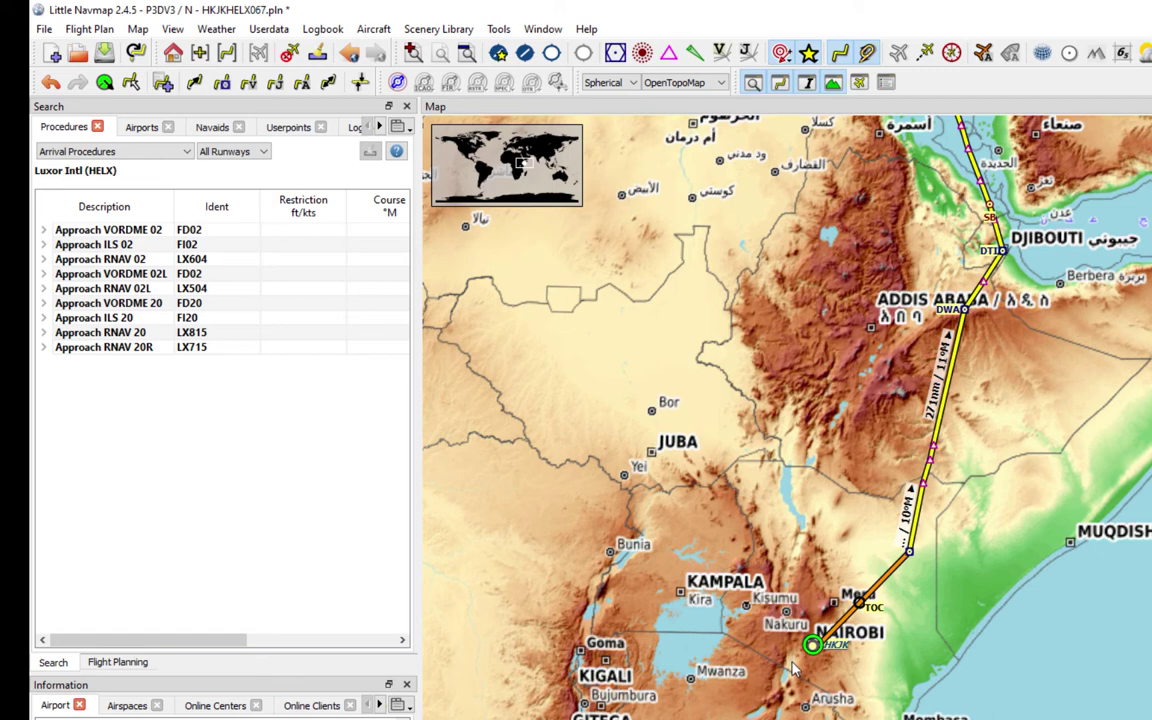
{"action": "left_click_drag", "start_coordinate": [1130, 368], "coordinate": [1117, 409]}
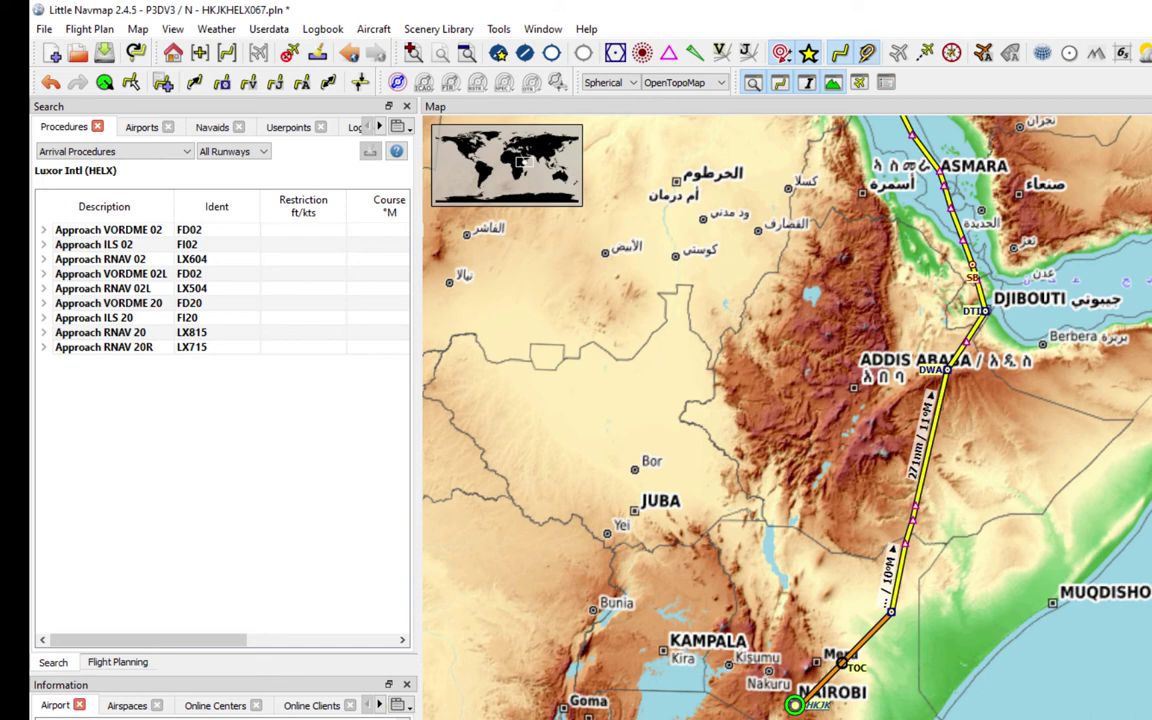
Minimise Little Navmap, restart CPS X from the desktop, and open its Trip Planning Module
{"action": "key", "text": "super+Down"}
{"action": "right_click", "coordinate": [182, 628]}
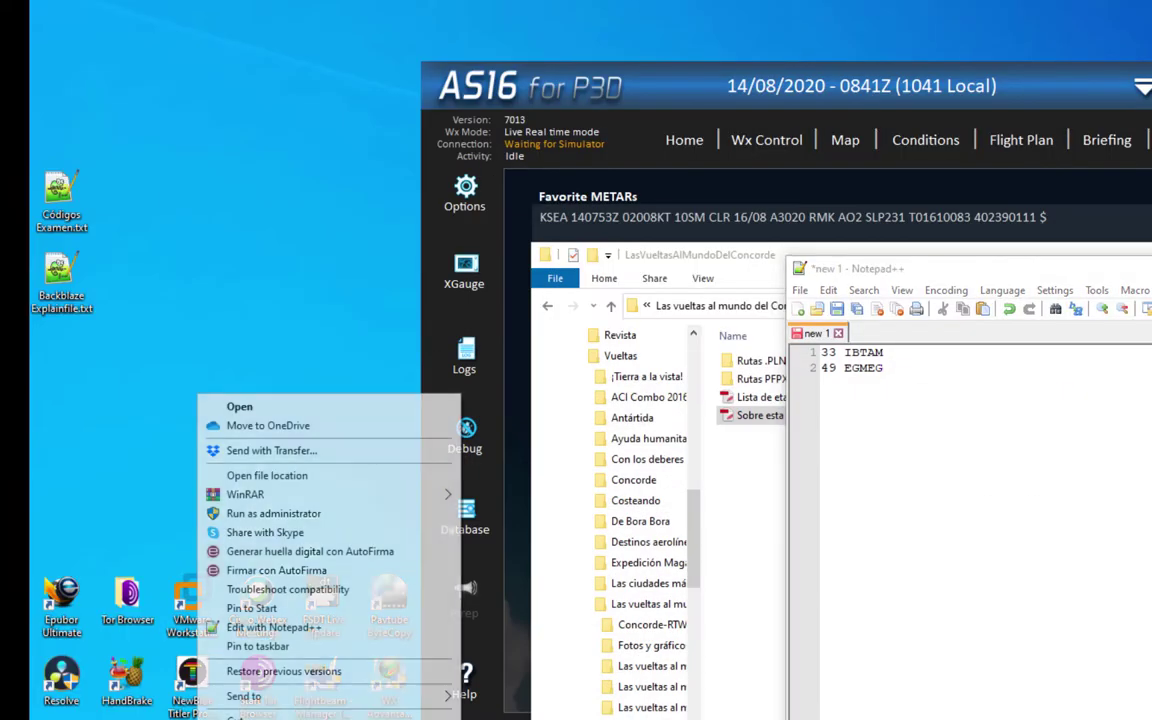
{"action": "left_click", "coordinate": [240, 461]}
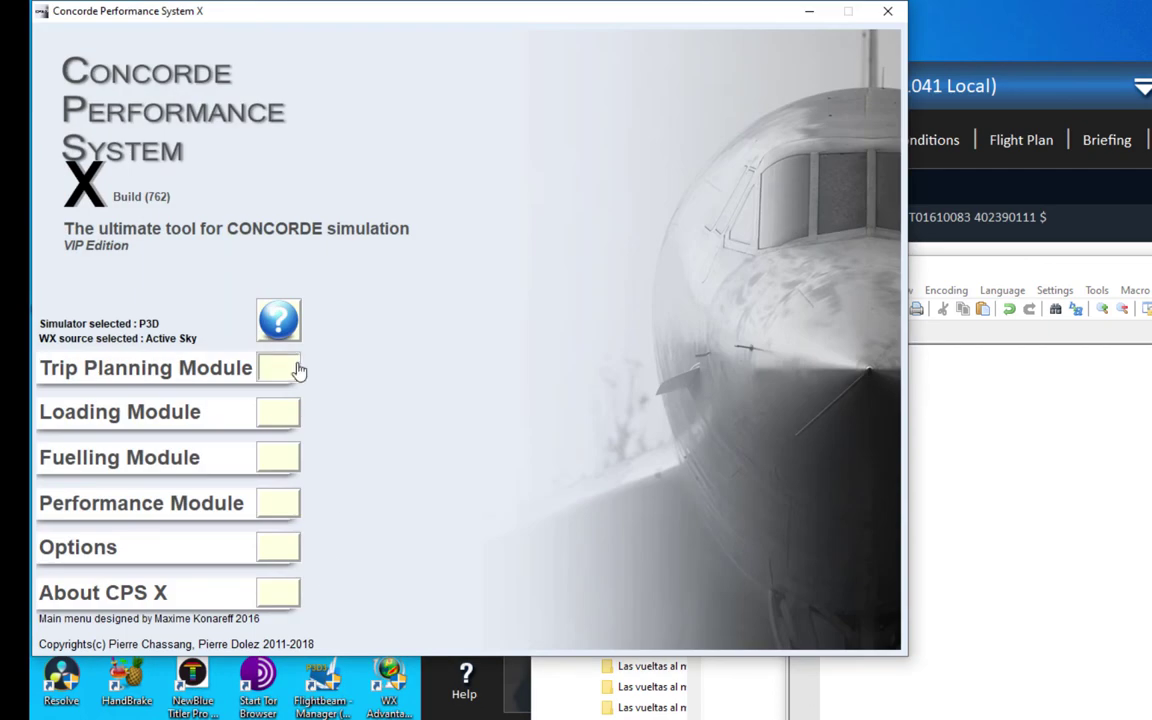
{"action": "left_click", "coordinate": [296, 368]}
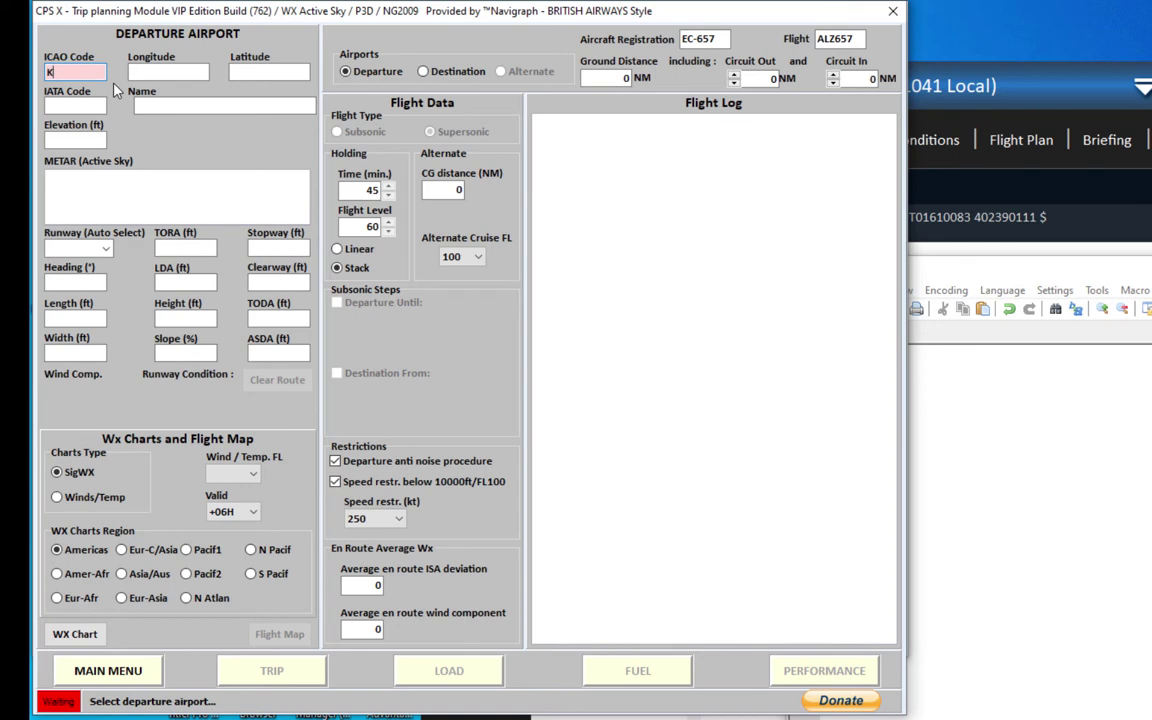
Enter HKJK as the departure airport and load the route HKJKHELX067.pln
{"action": "type", "text": "HKJK"}
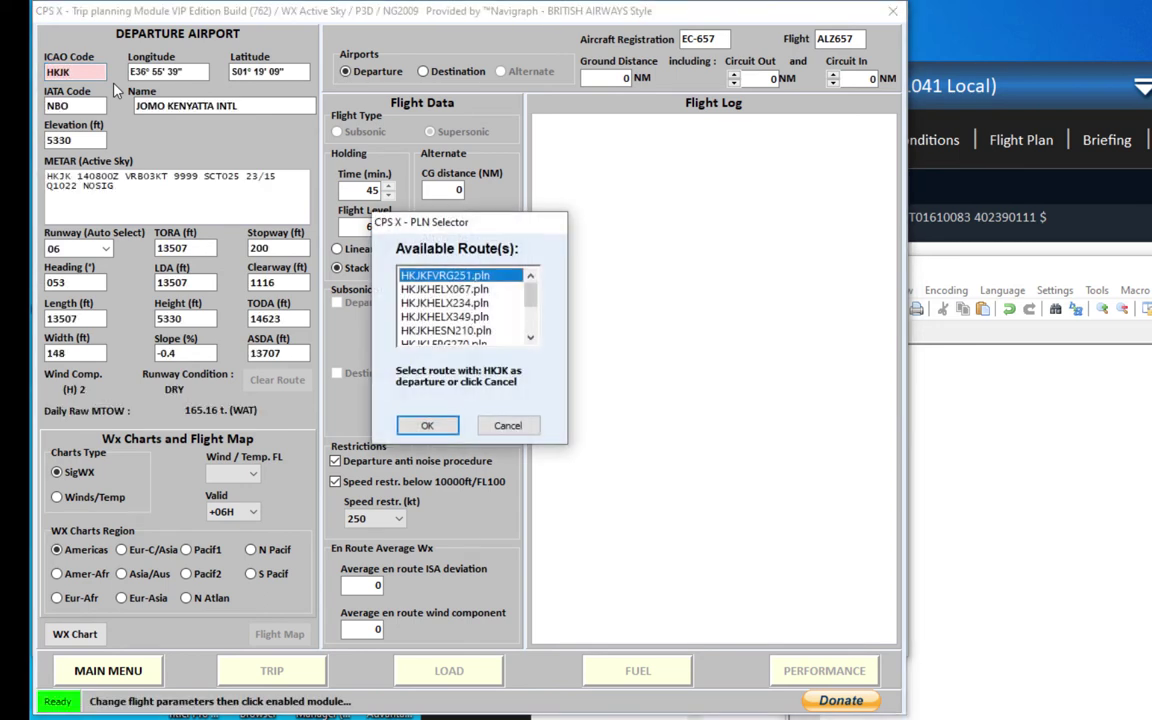
{"action": "left_click", "coordinate": [482, 291]}
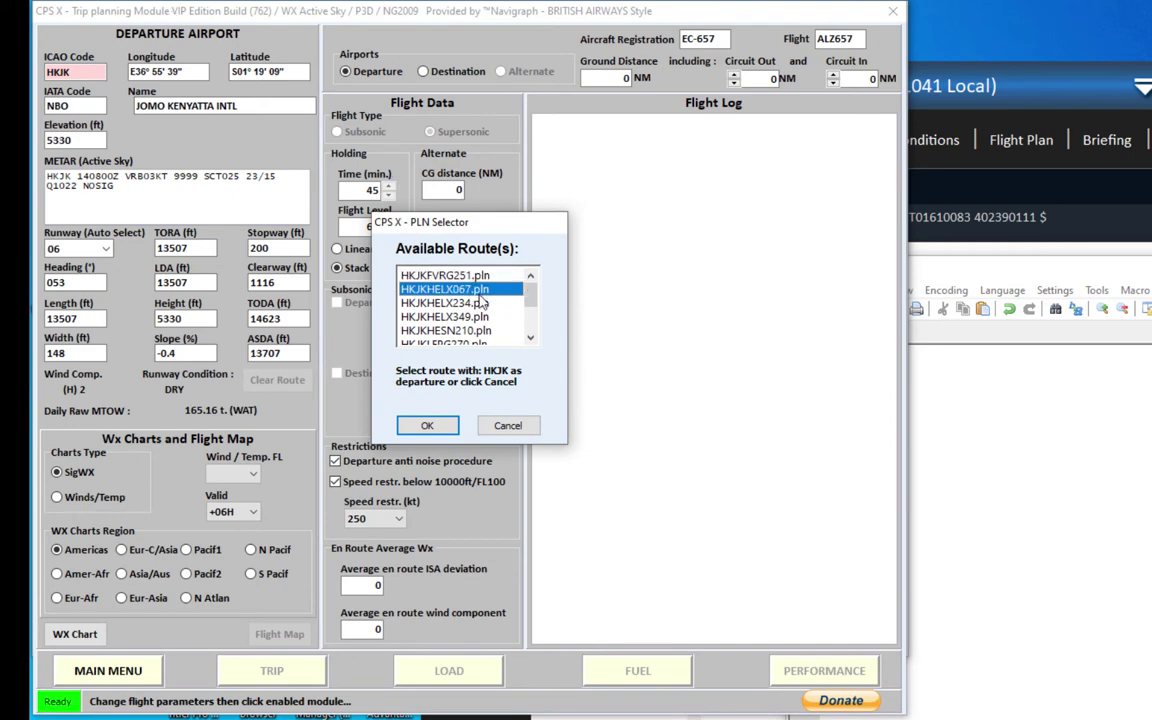
{"action": "left_click", "coordinate": [412, 424]}
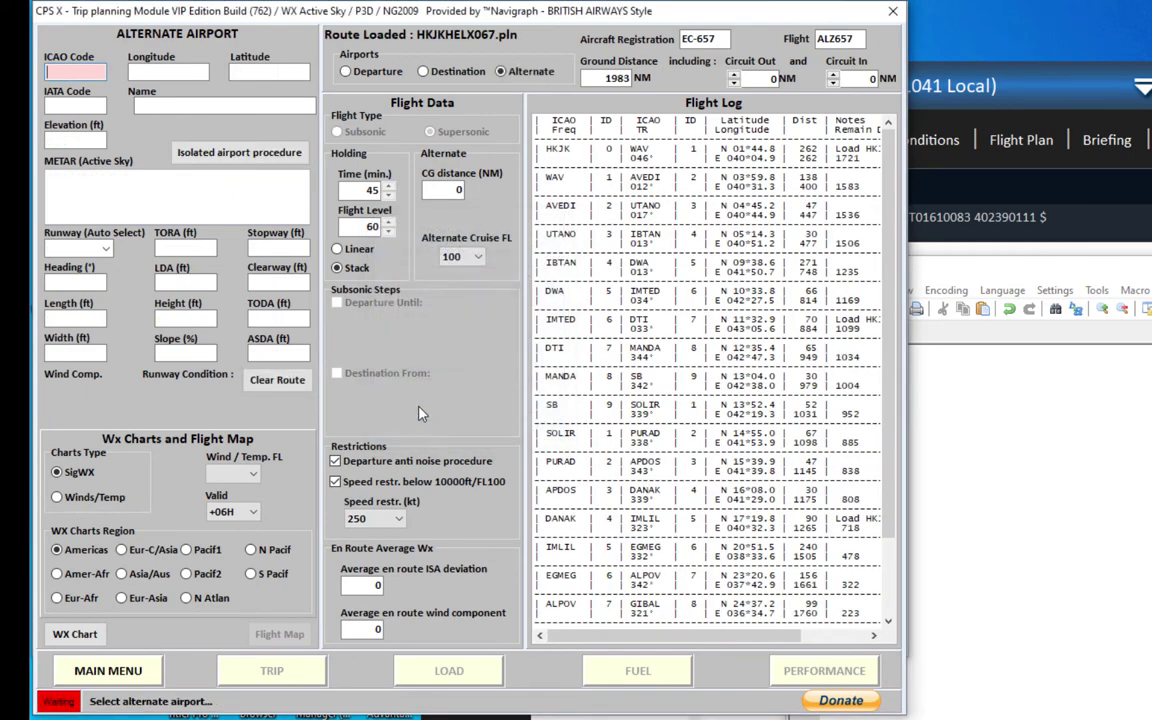
Choose HEMA from the alternates list as the alternate airport, and return to the departure airport's data
{"action": "right_click", "coordinate": [80, 72]}
{"action": "left_click", "coordinate": [140, 82]}
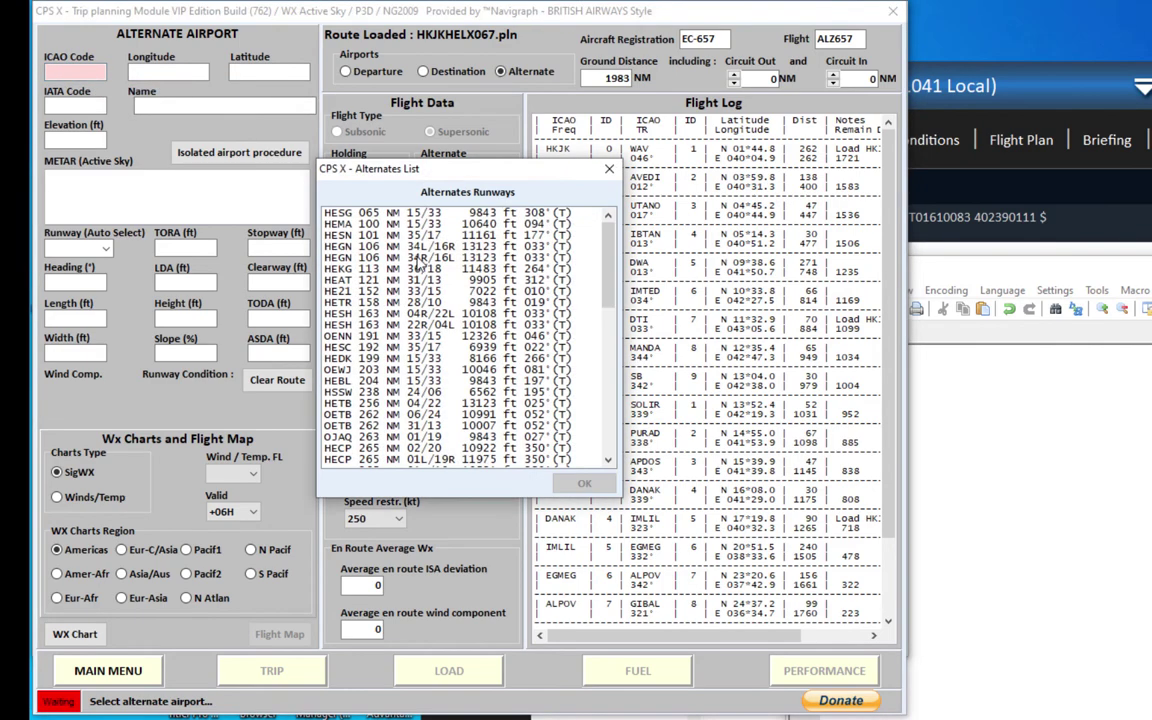
{"action": "left_click", "coordinate": [352, 222]}
{"action": "left_click", "coordinate": [583, 482]}
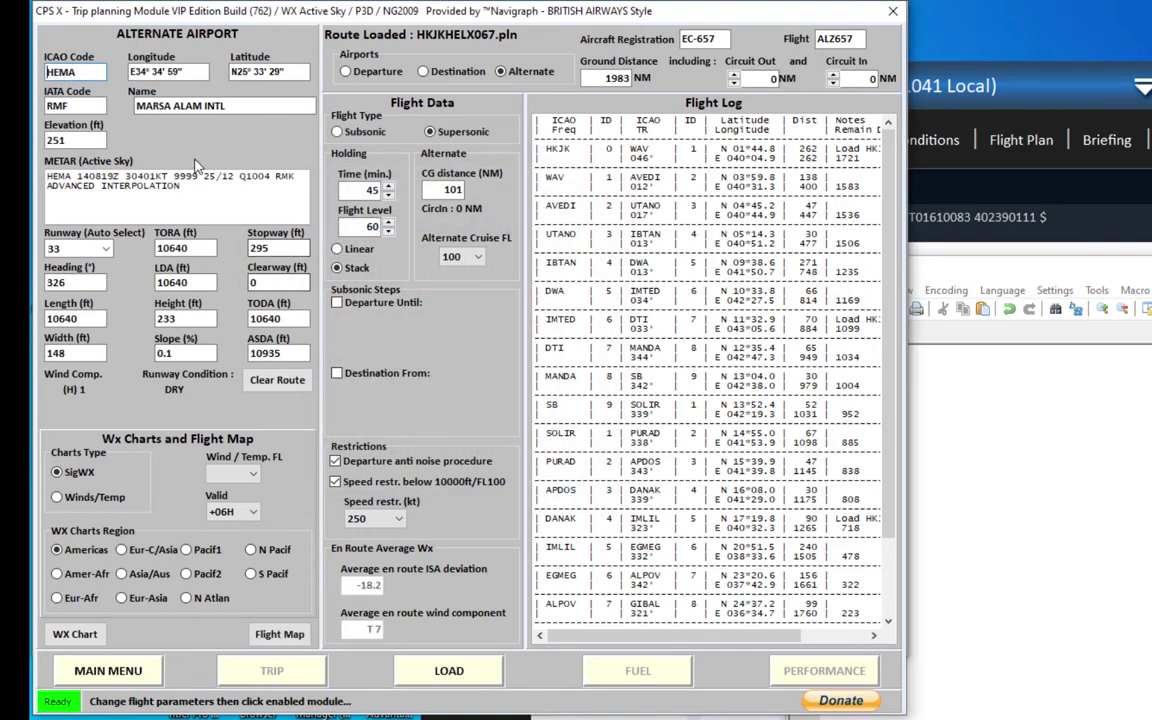
{"action": "left_click", "coordinate": [370, 77]}
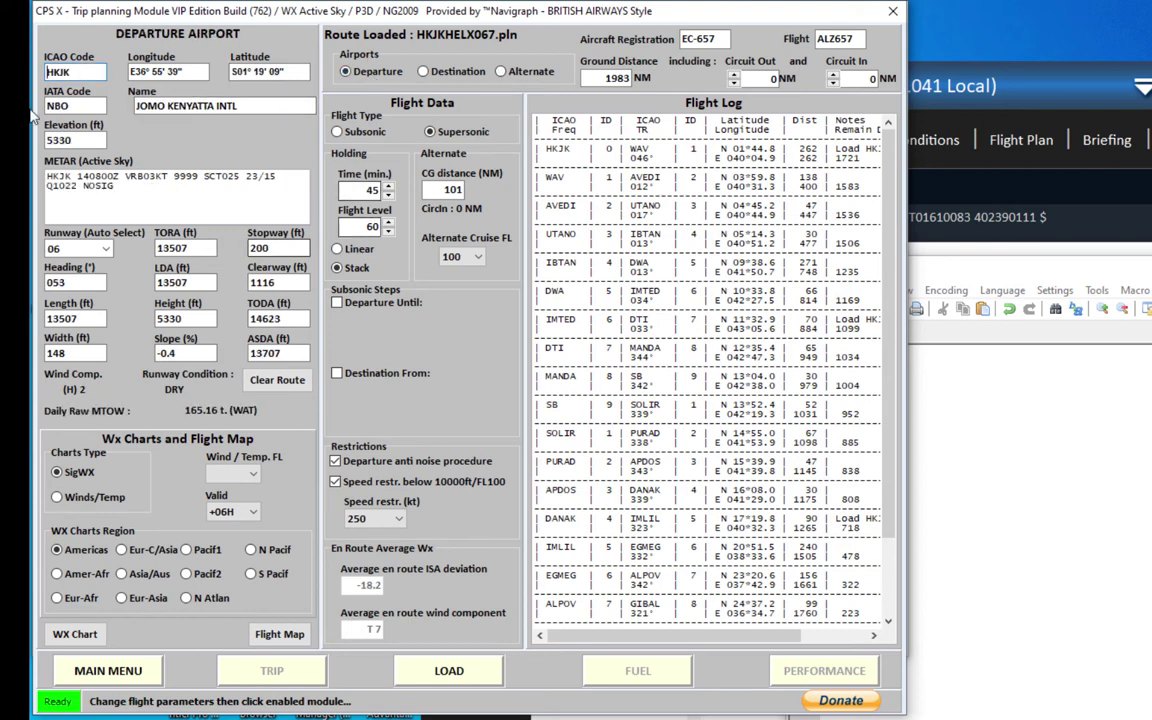
Compare the departure data for runways 24 and 06 at HKJK, leaving runway 06 selected
{"action": "left_click", "coordinate": [101, 247]}
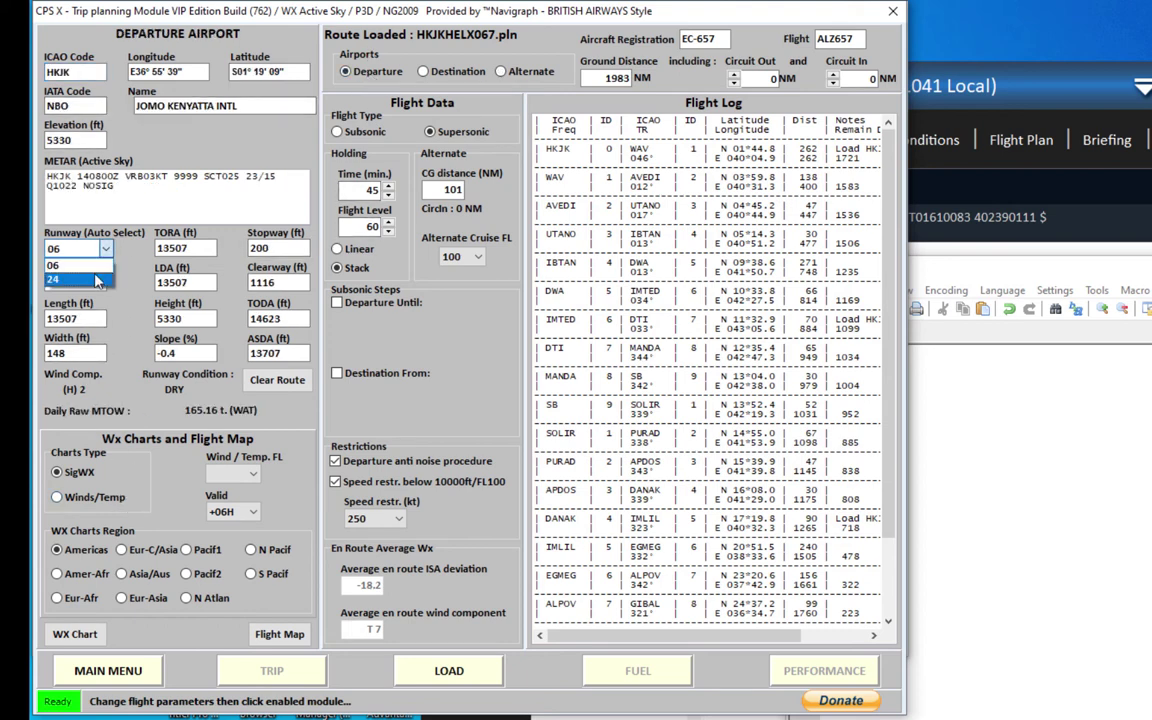
{"action": "left_click", "coordinate": [95, 281]}
{"action": "left_click", "coordinate": [90, 248]}
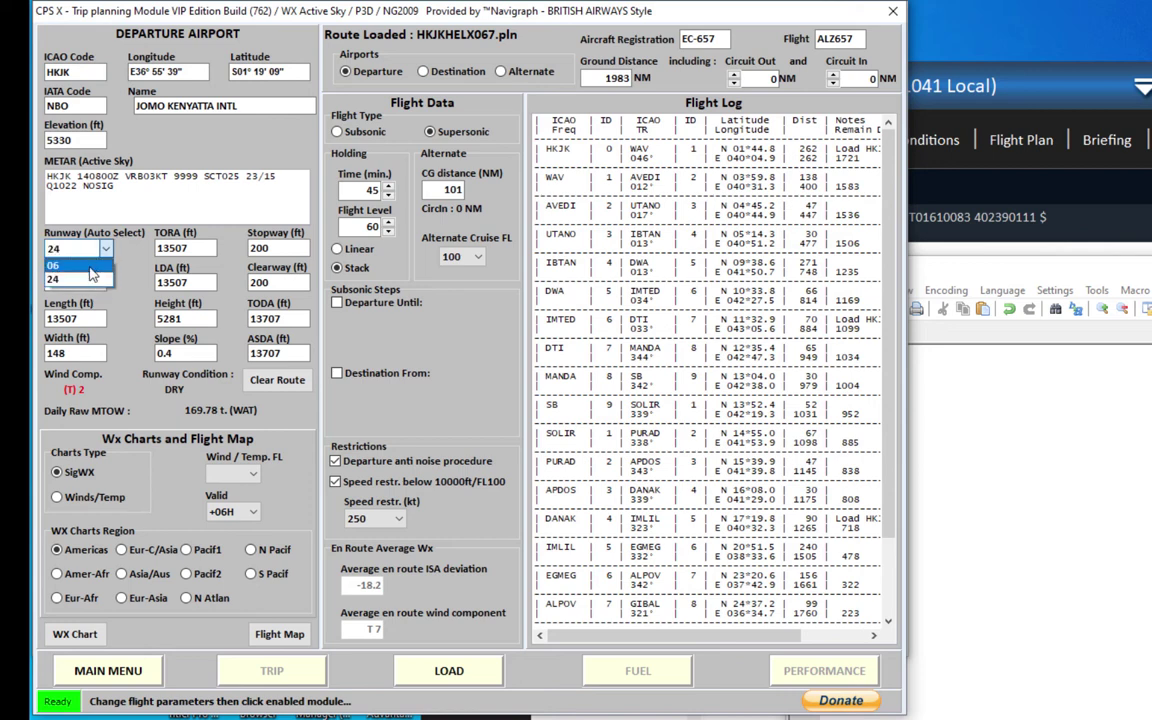
{"action": "left_click", "coordinate": [86, 266]}
{"action": "left_click", "coordinate": [90, 249]}
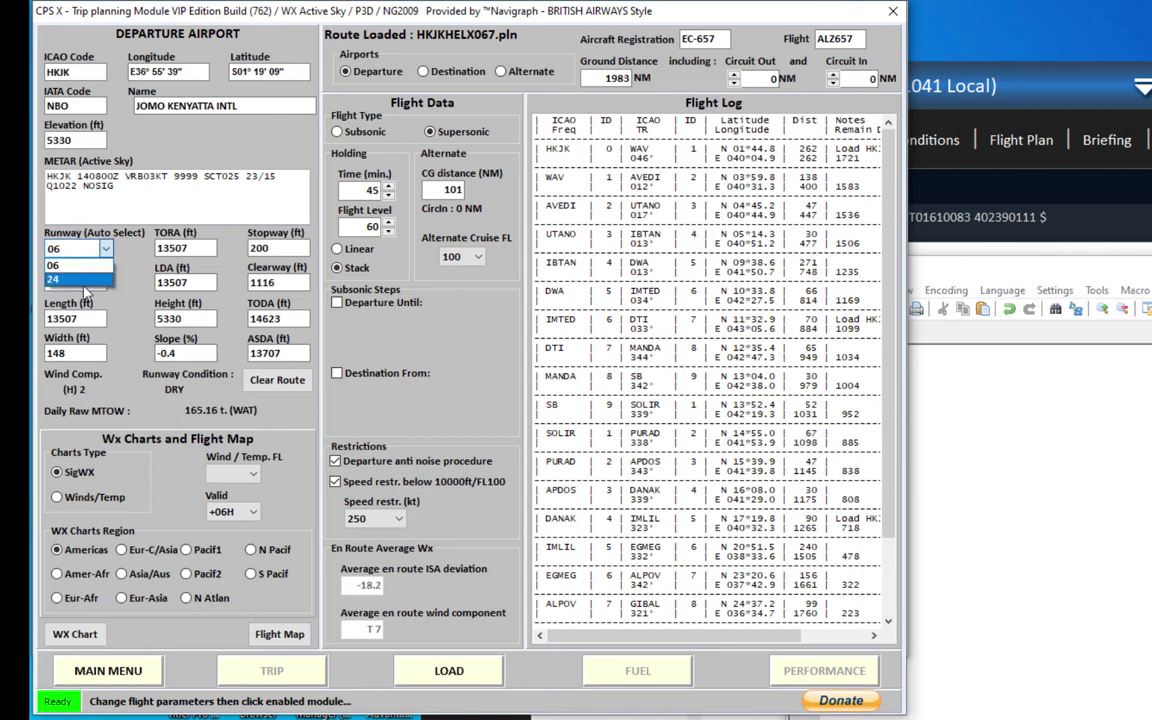
{"action": "left_click", "coordinate": [85, 280]}
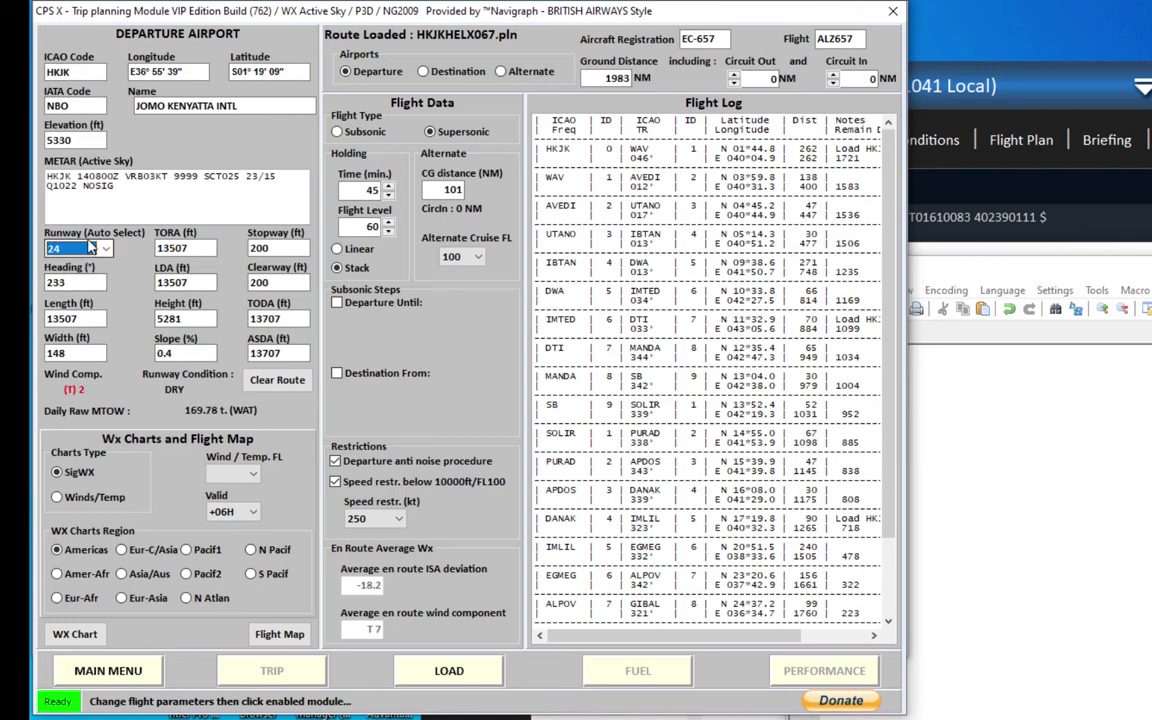
{"action": "left_click", "coordinate": [90, 248]}
{"action": "left_click", "coordinate": [90, 267]}
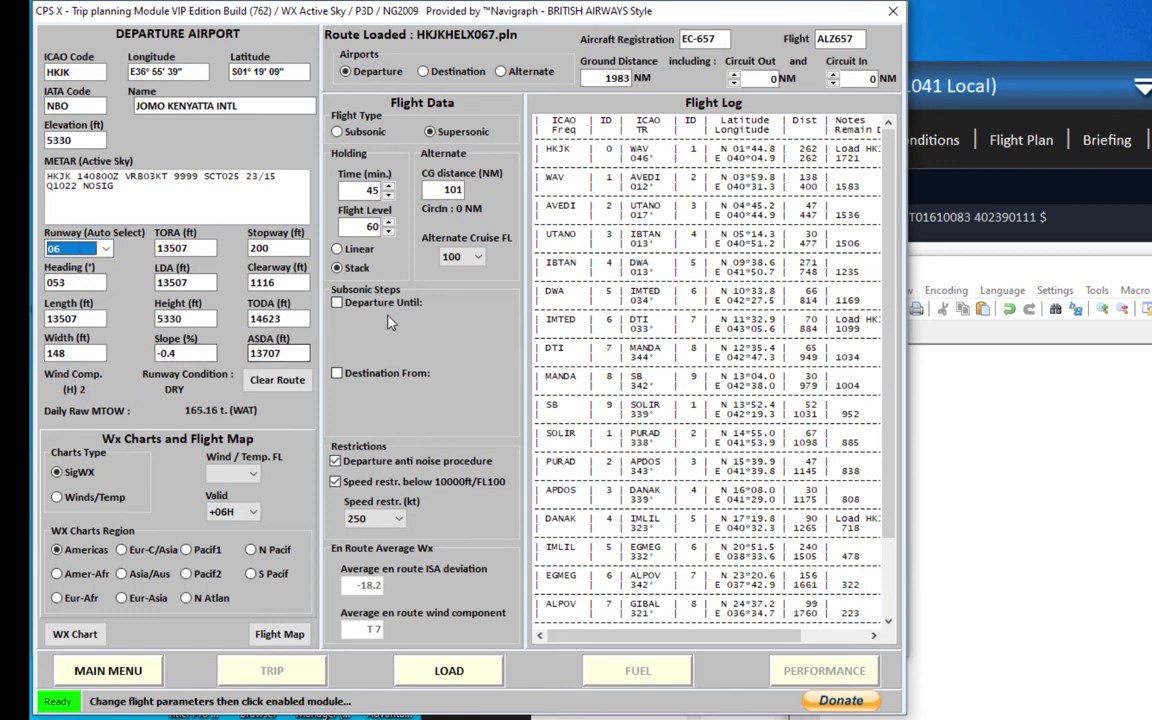
Try to set a subsonic departure step ending 33 NM after waypoint IBTAN, checking the distance in the Notepad++ notes
{"action": "left_click", "coordinate": [337, 302]}
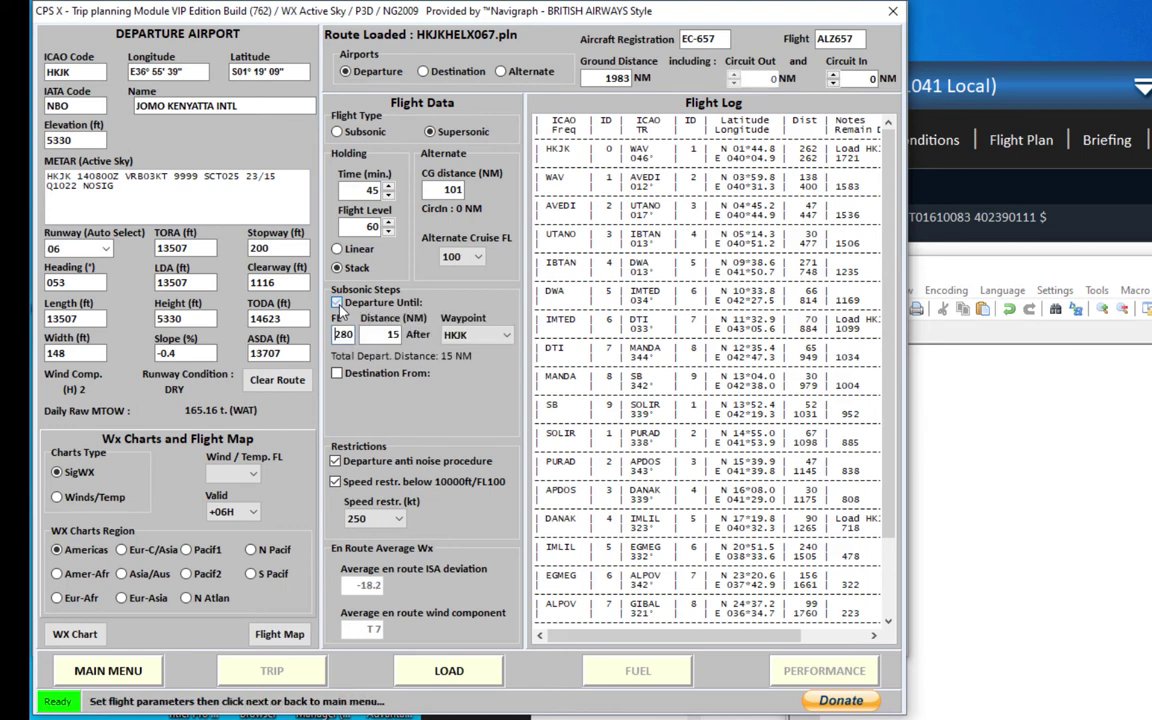
{"action": "left_click", "coordinate": [919, 388]}
{"action": "left_click", "coordinate": [477, 338]}
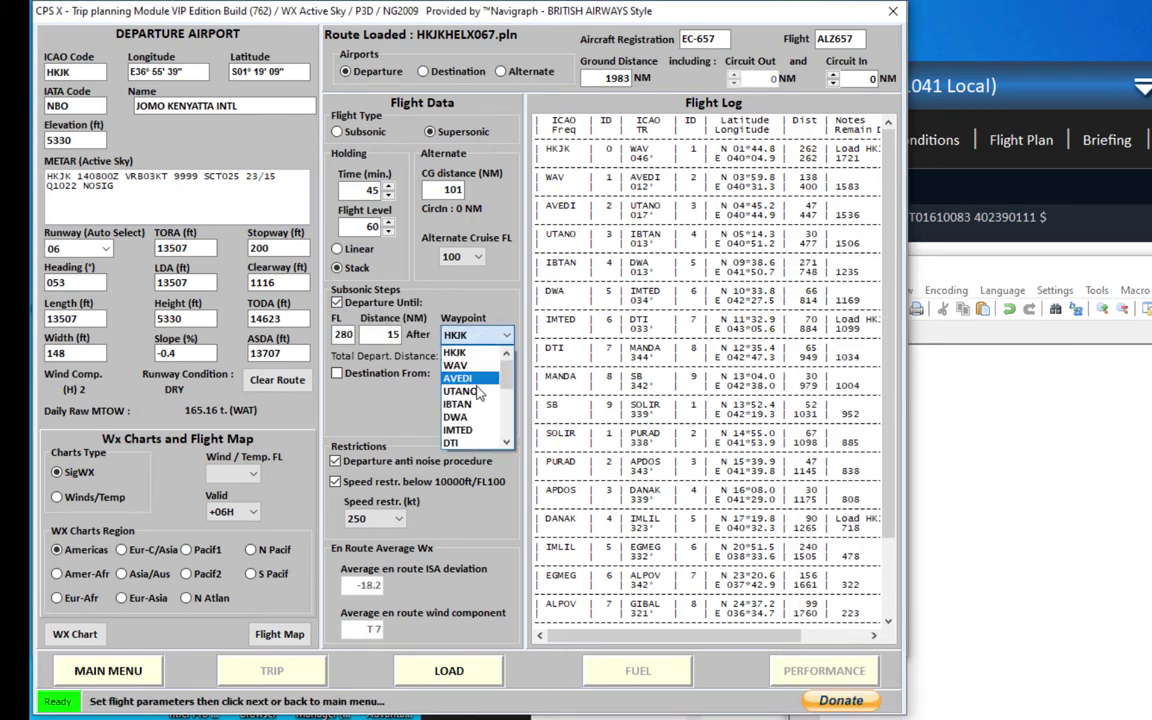
{"action": "left_click", "coordinate": [470, 400]}
{"action": "left_click", "coordinate": [876, 409]}
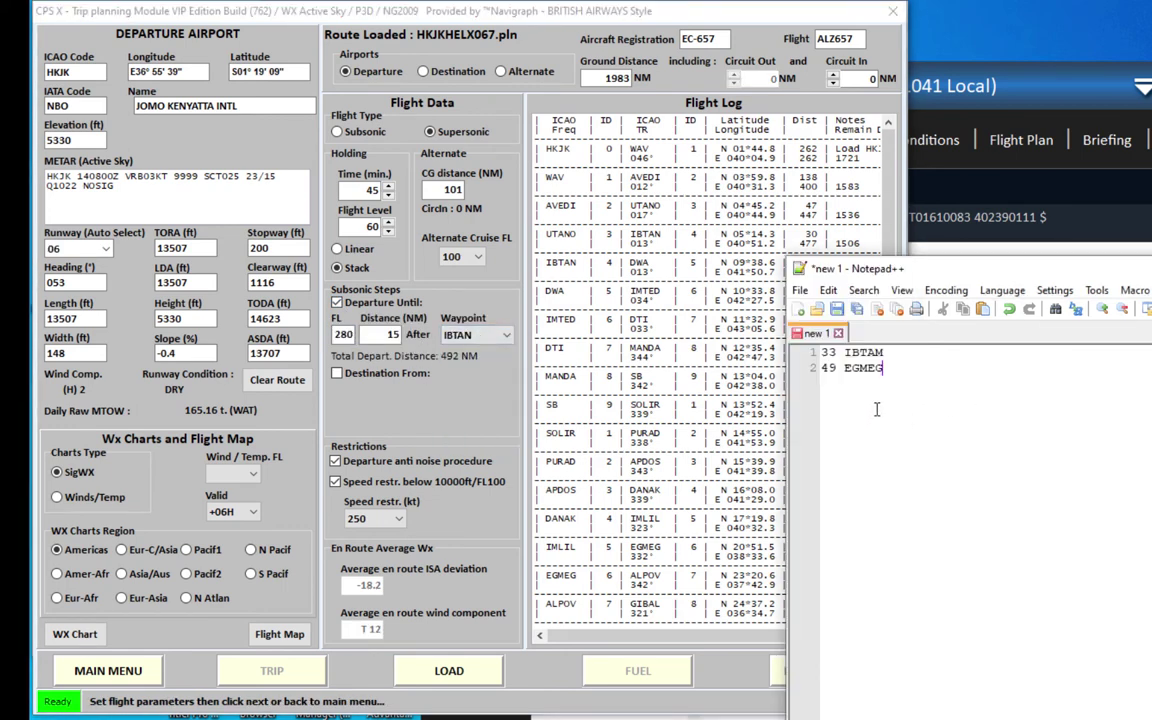
{"action": "left_click", "coordinate": [425, 352]}
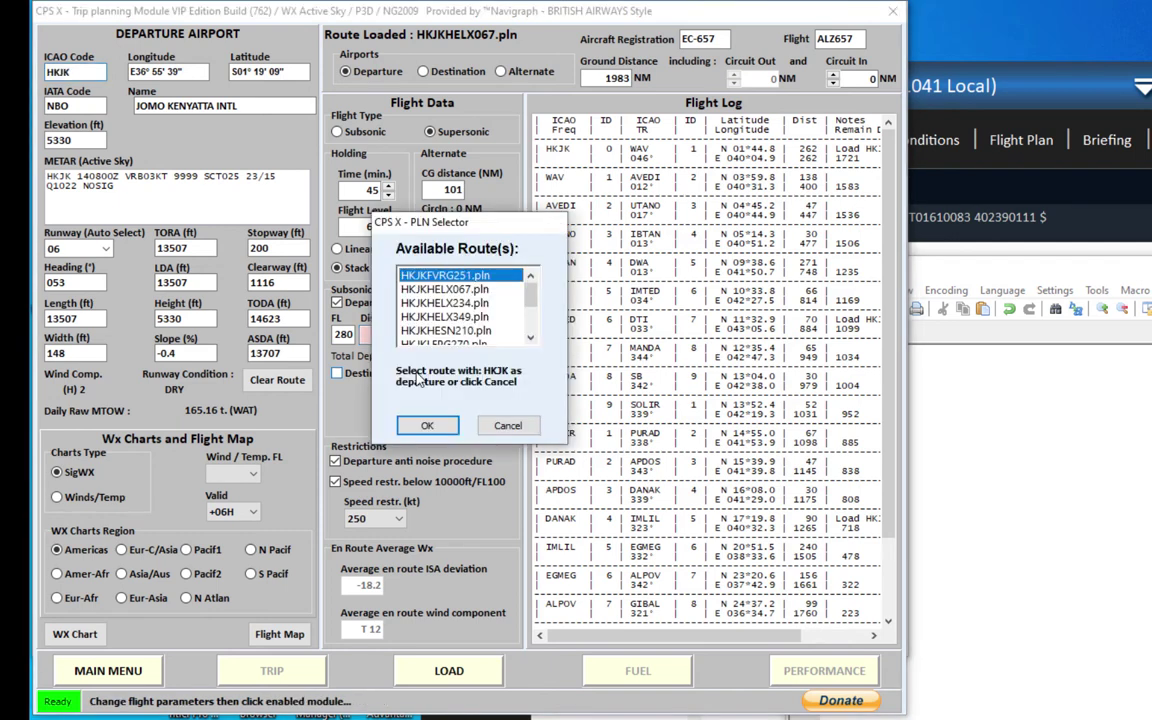
{"action": "key", "text": "Return"}
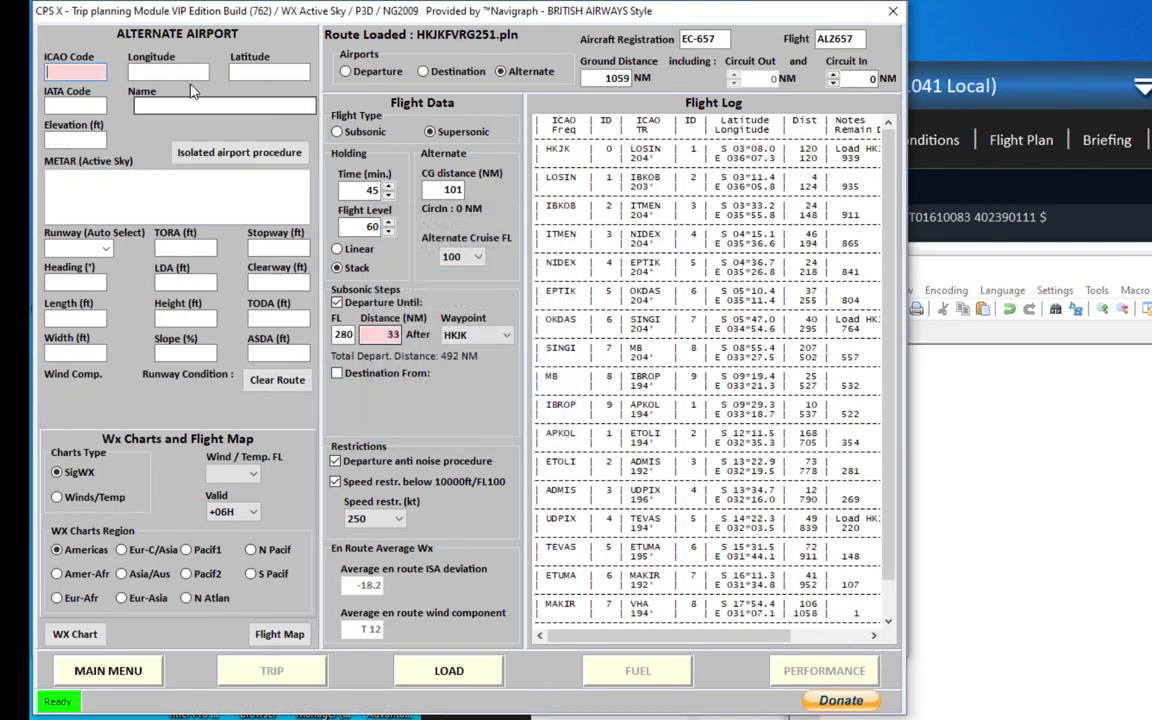
List the nearest alternates for the route HKJKFVRG251.pln, and review its destination and departure airports
{"action": "double_click", "coordinate": [94, 73]}
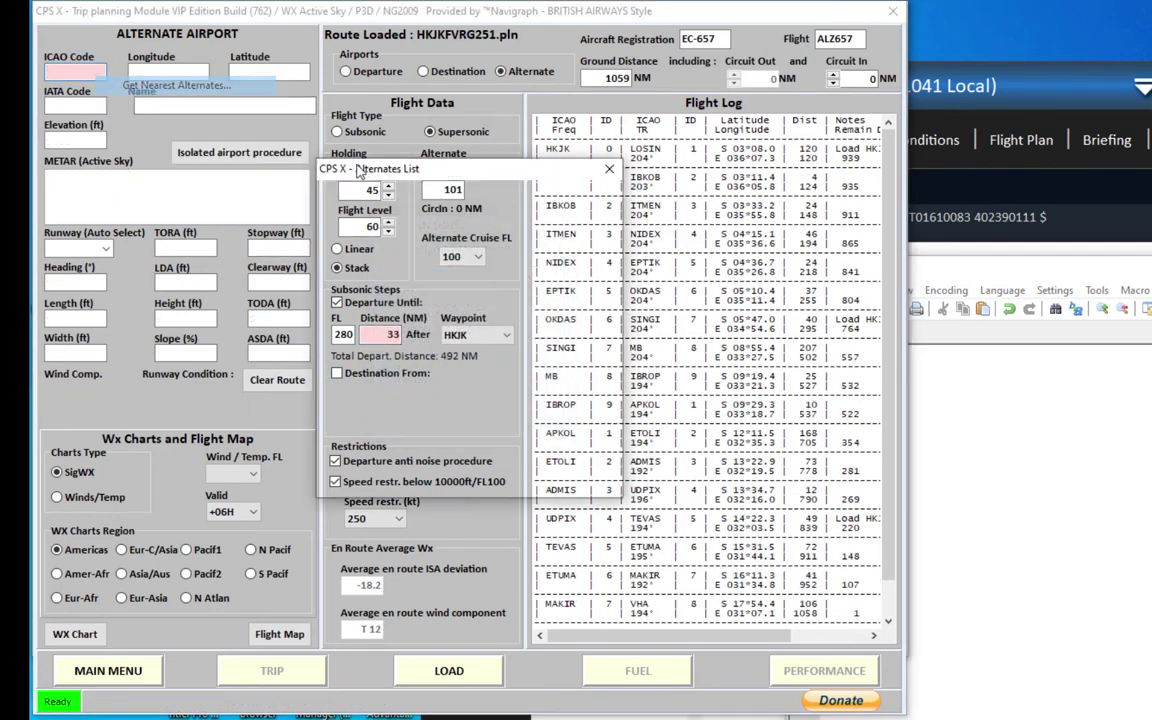
{"action": "left_click", "coordinate": [564, 141]}
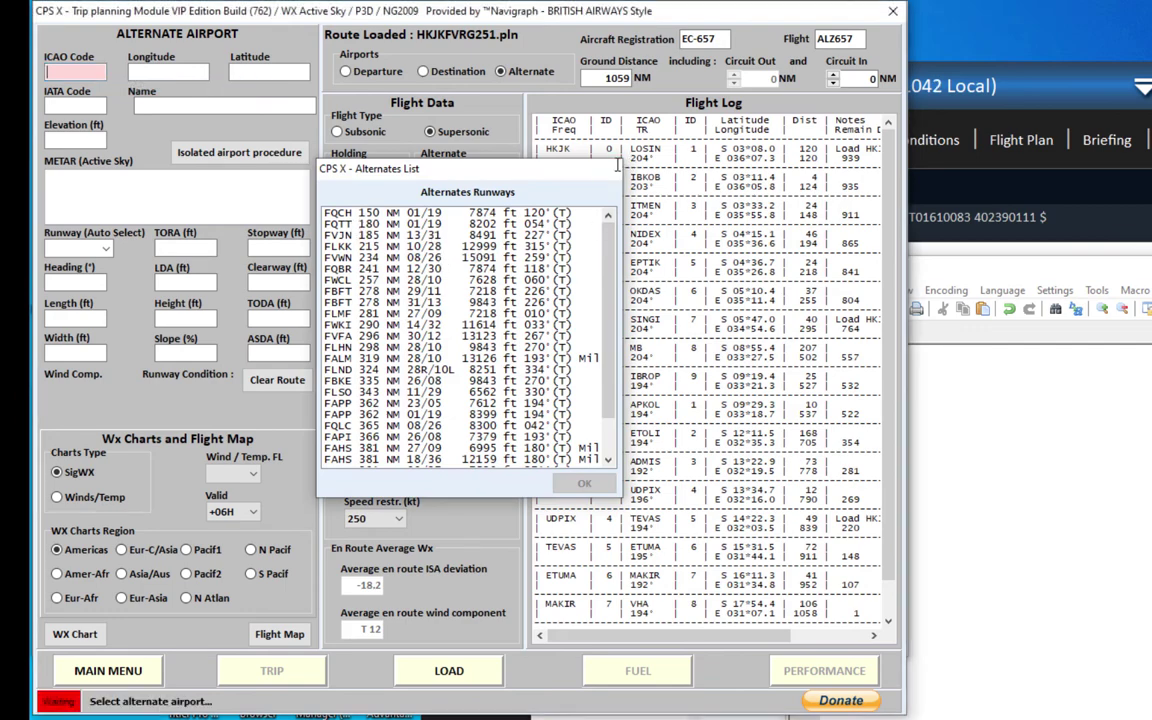
{"action": "left_click", "coordinate": [373, 78]}
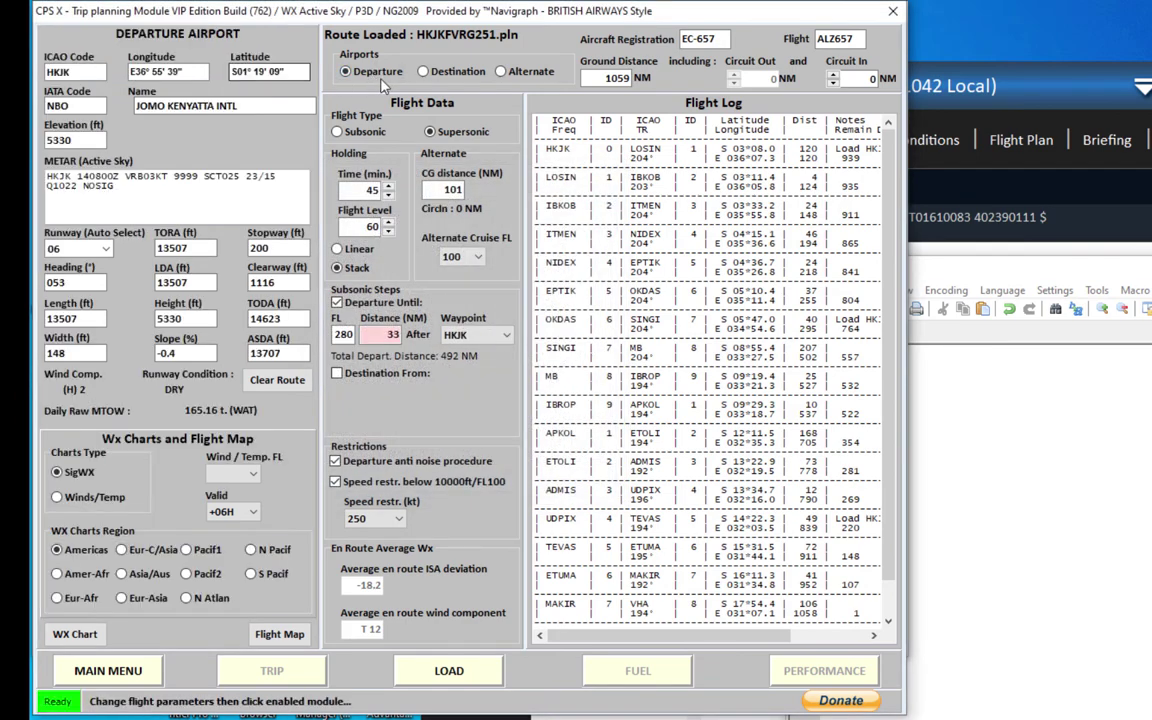
{"action": "left_click", "coordinate": [435, 78]}
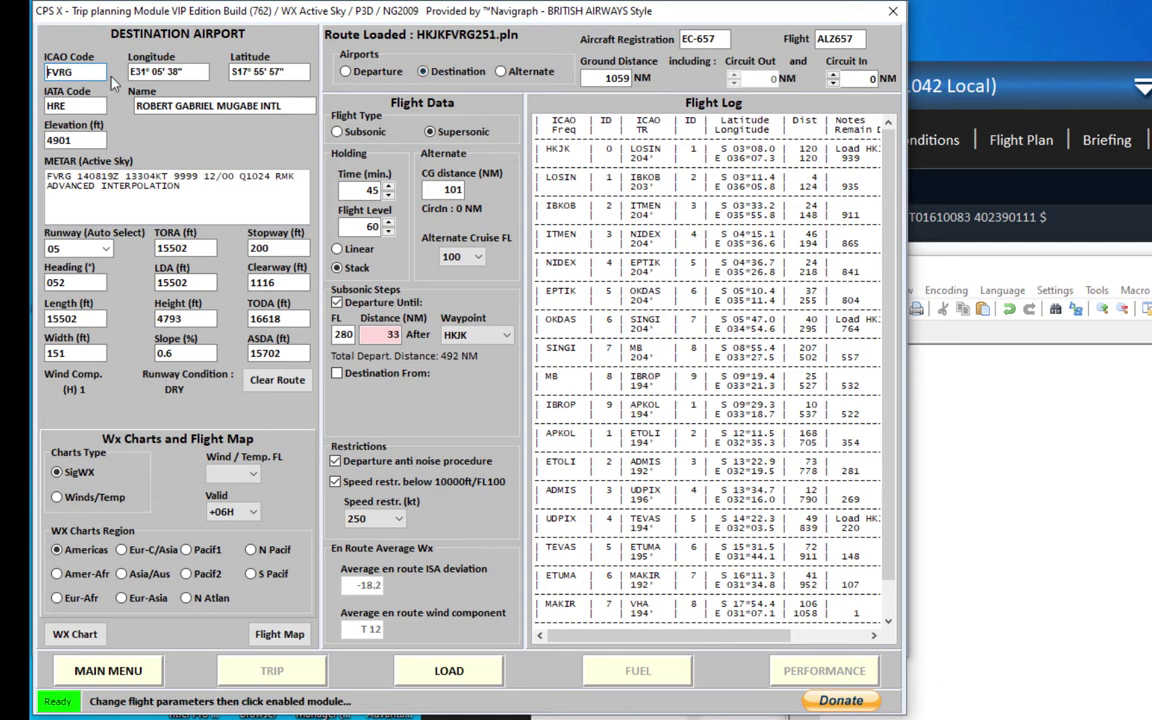
{"action": "left_click", "coordinate": [380, 71]}
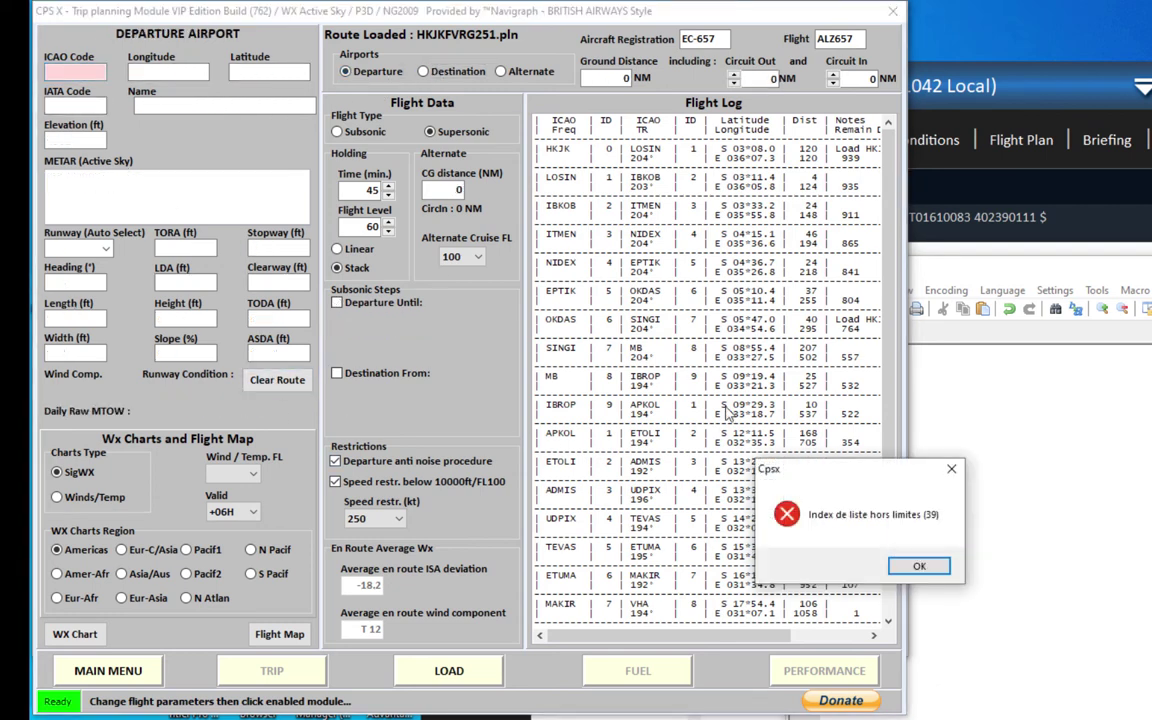
Dismiss the error, restart CPS X, and reopen its Trip Planning Module
{"action": "left_click", "coordinate": [918, 567]}
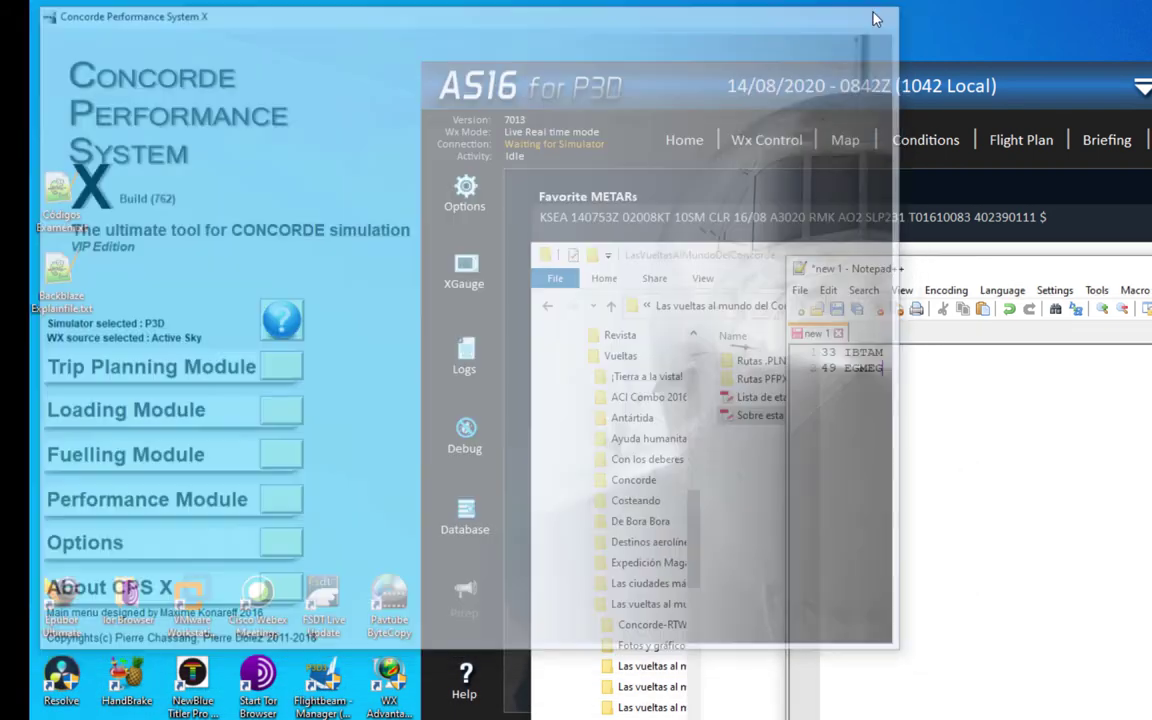
{"action": "left_click", "coordinate": [809, 11]}
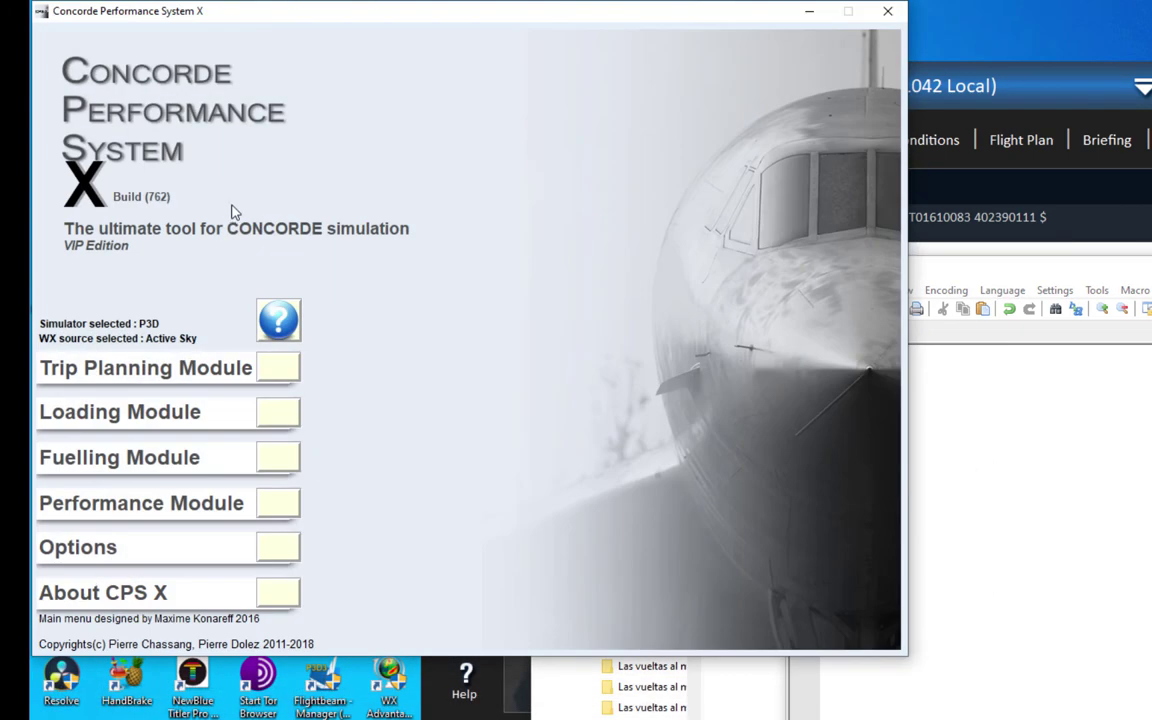
{"action": "left_click", "coordinate": [272, 370]}
Enter HKJK as the departure airport and load the route HKJKHELX067.pln from the available routes
{"action": "left_click", "coordinate": [62, 71]}
{"action": "type", "text": "H"}
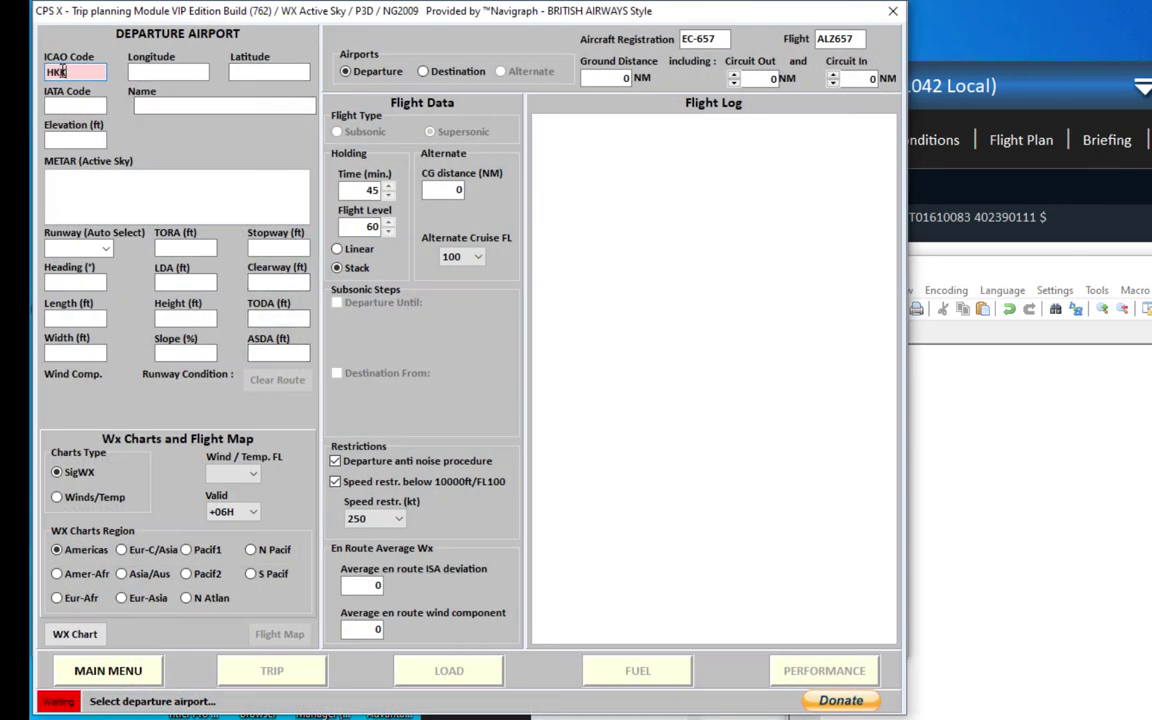
{"action": "type", "text": "KJK"}
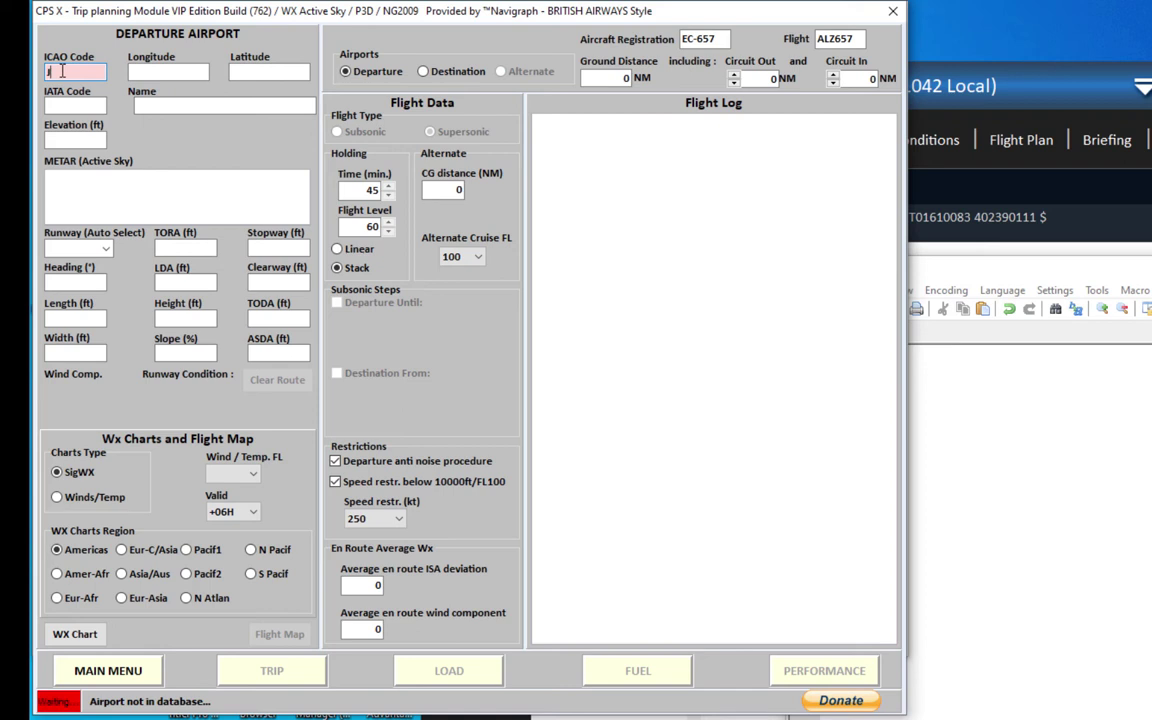
{"action": "type", "text": "K"}
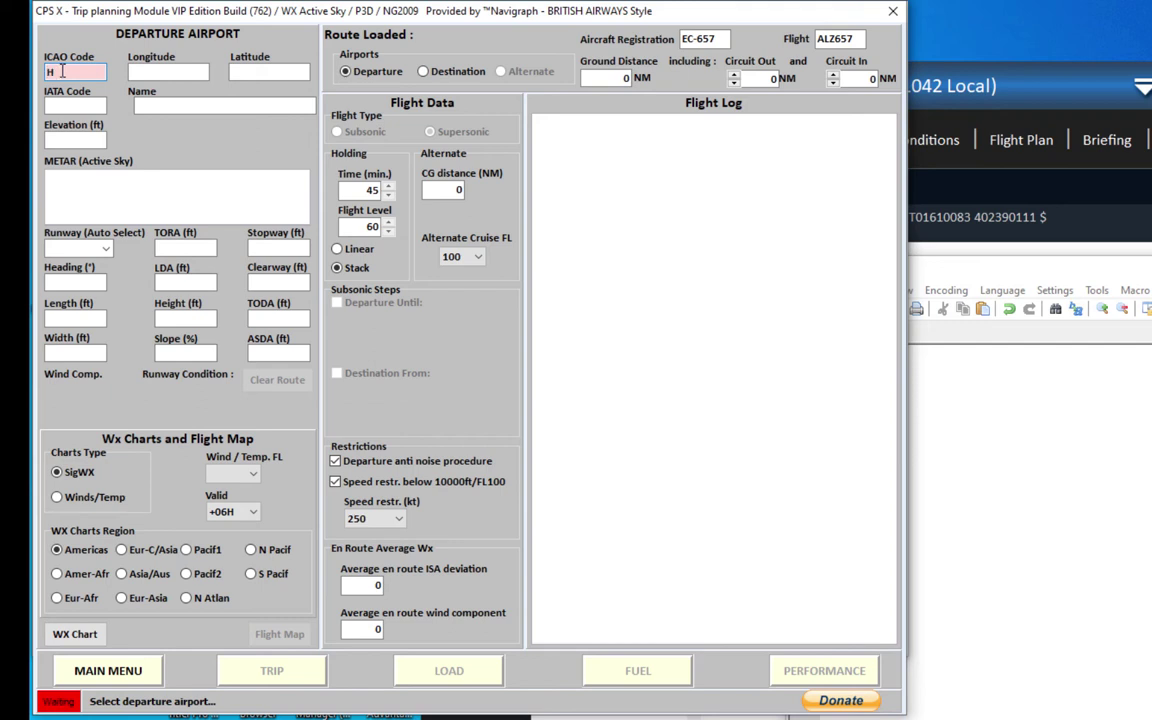
{"action": "type", "text": "JK"}
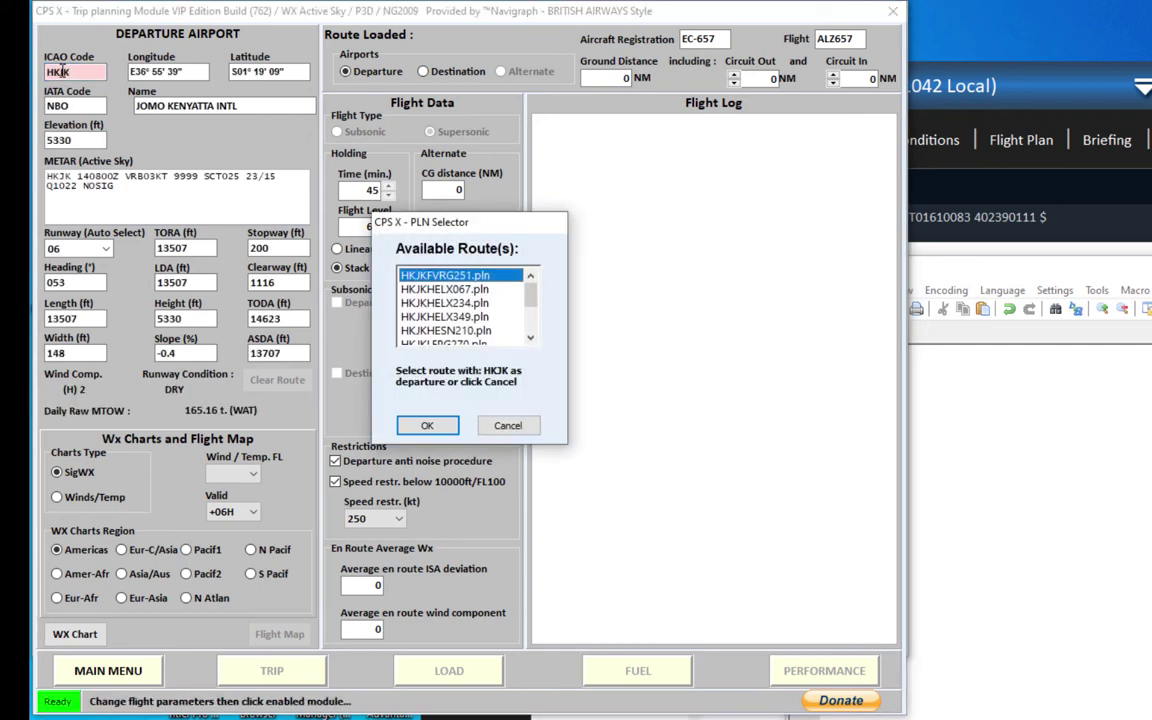
{"action": "left_click", "coordinate": [452, 289]}
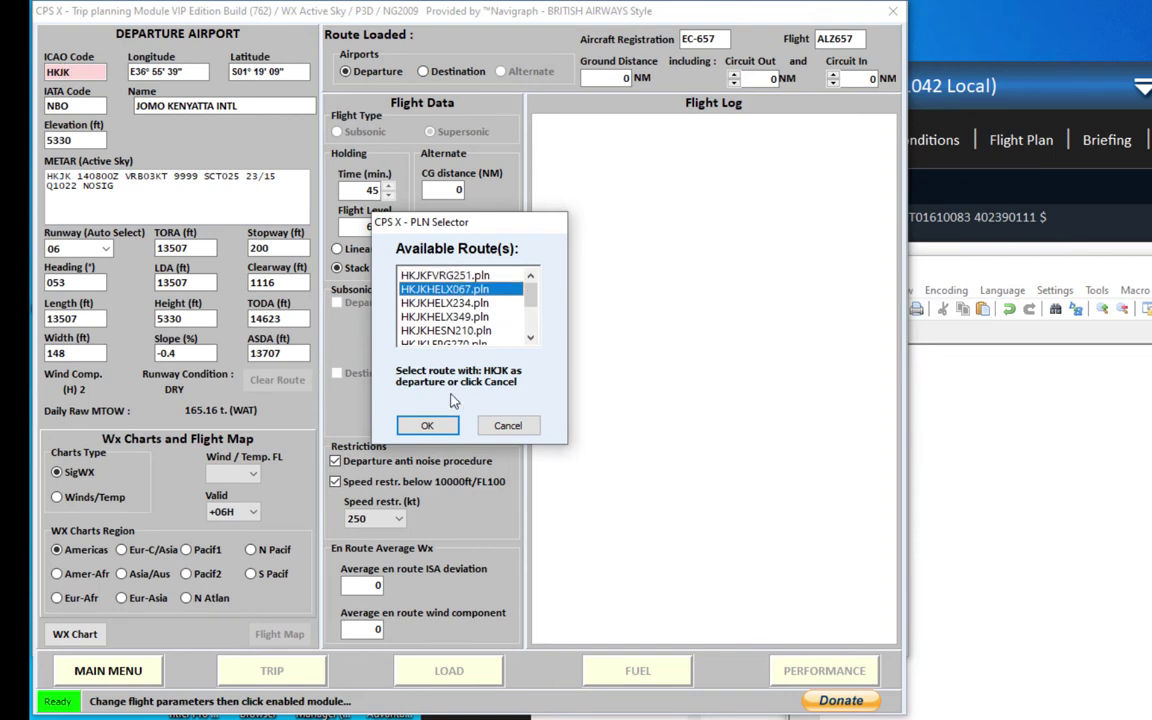
{"action": "left_click", "coordinate": [432, 425]}
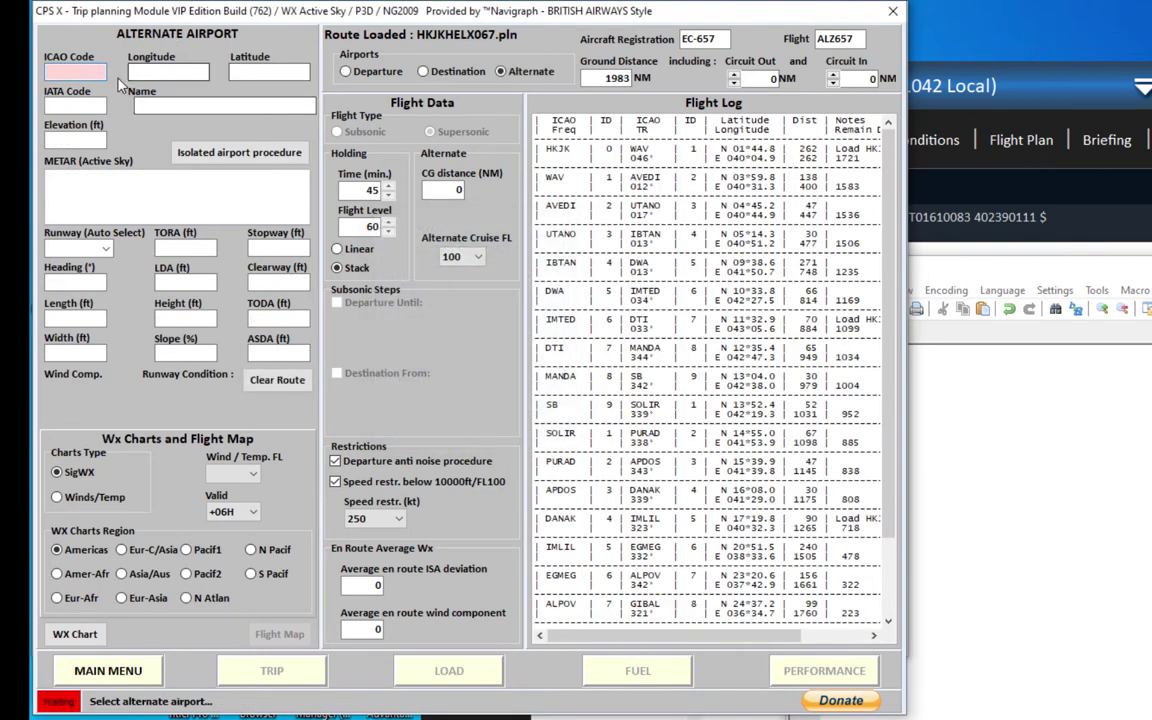
Select HEMA from the nearest alternates as the alternate airport, and switch back to the departure airport's data
{"action": "right_click", "coordinate": [100, 72]}
{"action": "left_click", "coordinate": [150, 78]}
{"action": "left_click", "coordinate": [428, 224]}
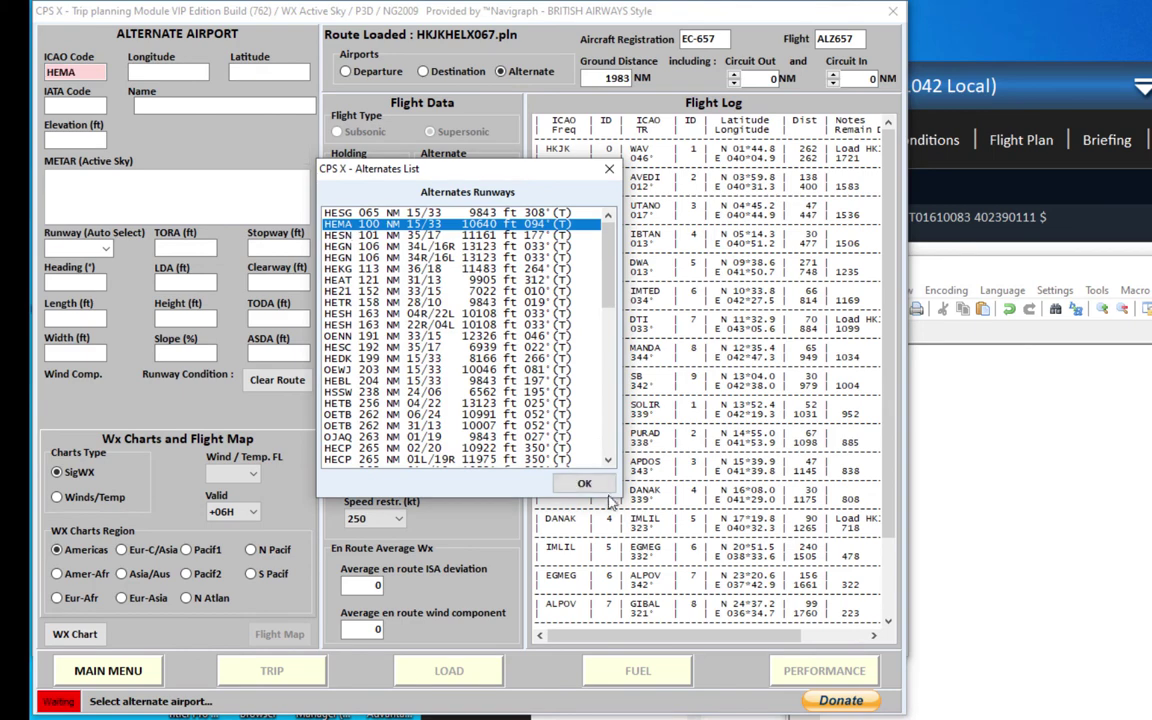
{"action": "left_click", "coordinate": [584, 483]}
{"action": "left_click", "coordinate": [345, 71]}
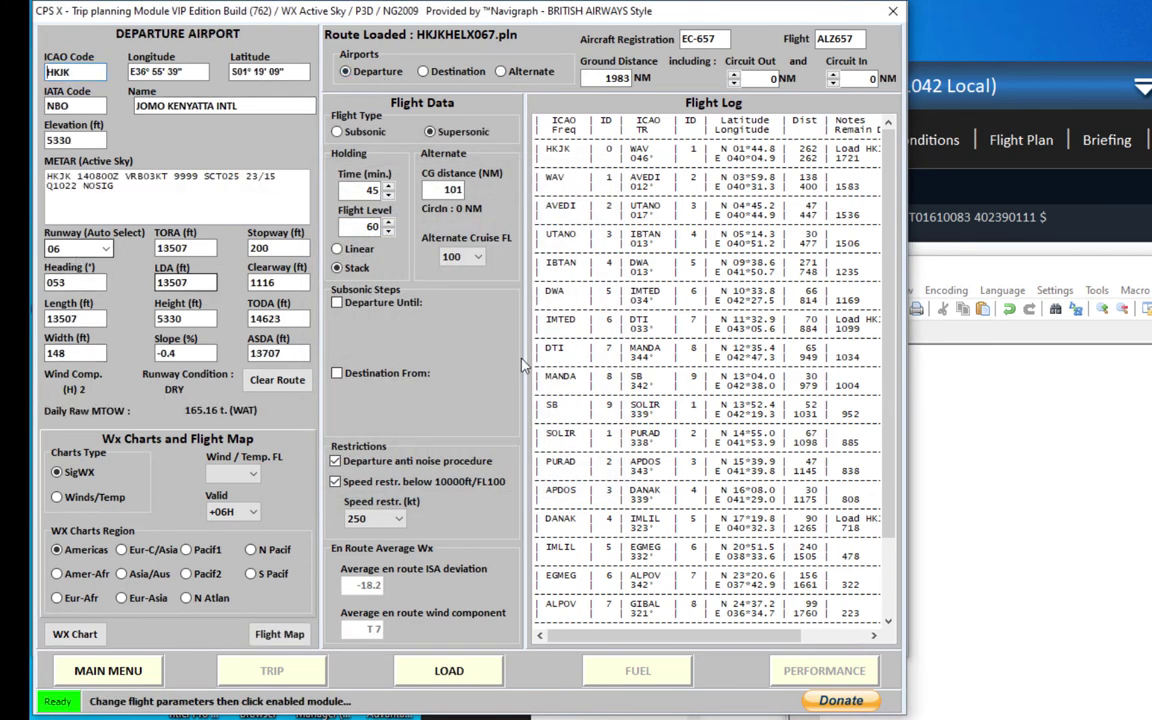
Enable the subsonic departure step until 33 NM after IBTAN, moving the Notepad++ notes clear of the planning window for reference
{"action": "left_click", "coordinate": [337, 303]}
{"action": "left_click", "coordinate": [950, 270]}
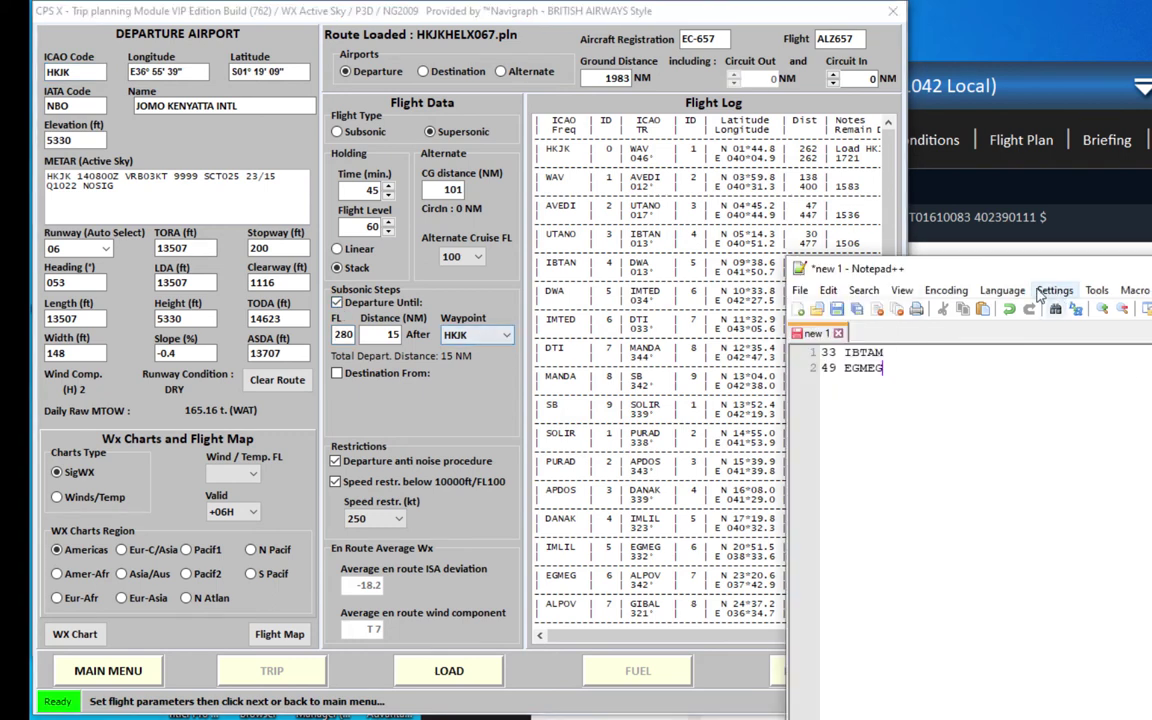
{"action": "left_click", "coordinate": [1055, 290]}
{"action": "left_click", "coordinate": [963, 272]}
{"action": "left_click_drag", "start_coordinate": [963, 272], "coordinate": [1096, 209]}
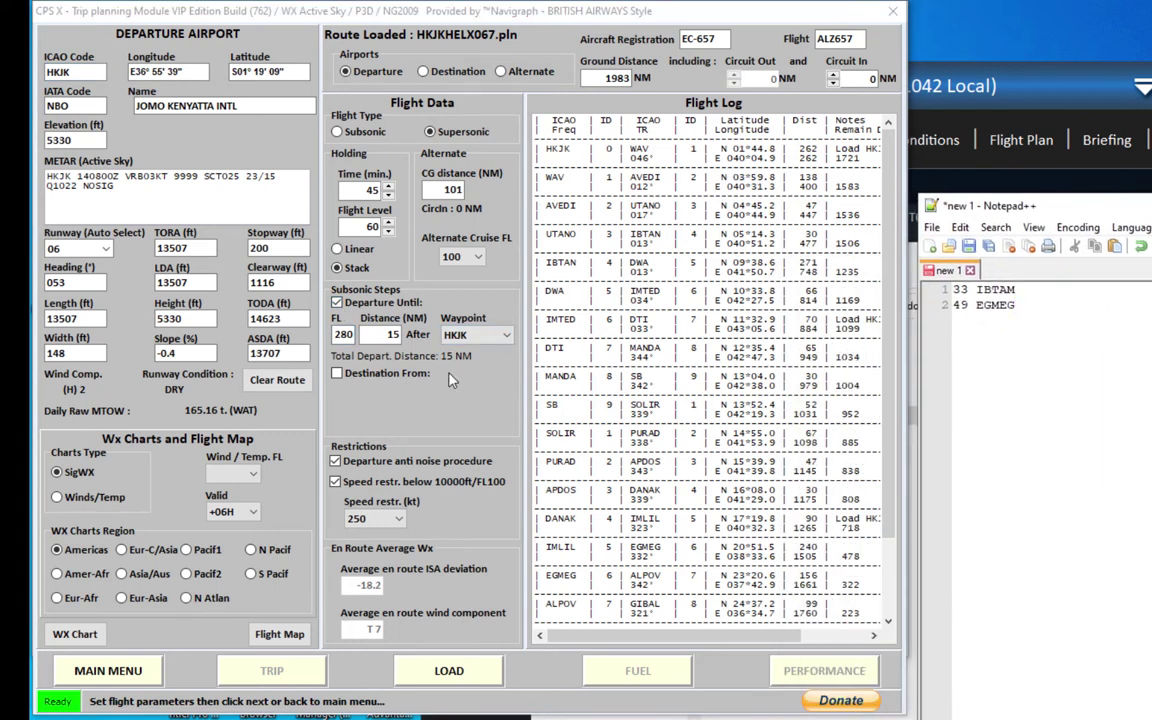
{"action": "left_click", "coordinate": [475, 335]}
{"action": "left_click", "coordinate": [420, 357]}
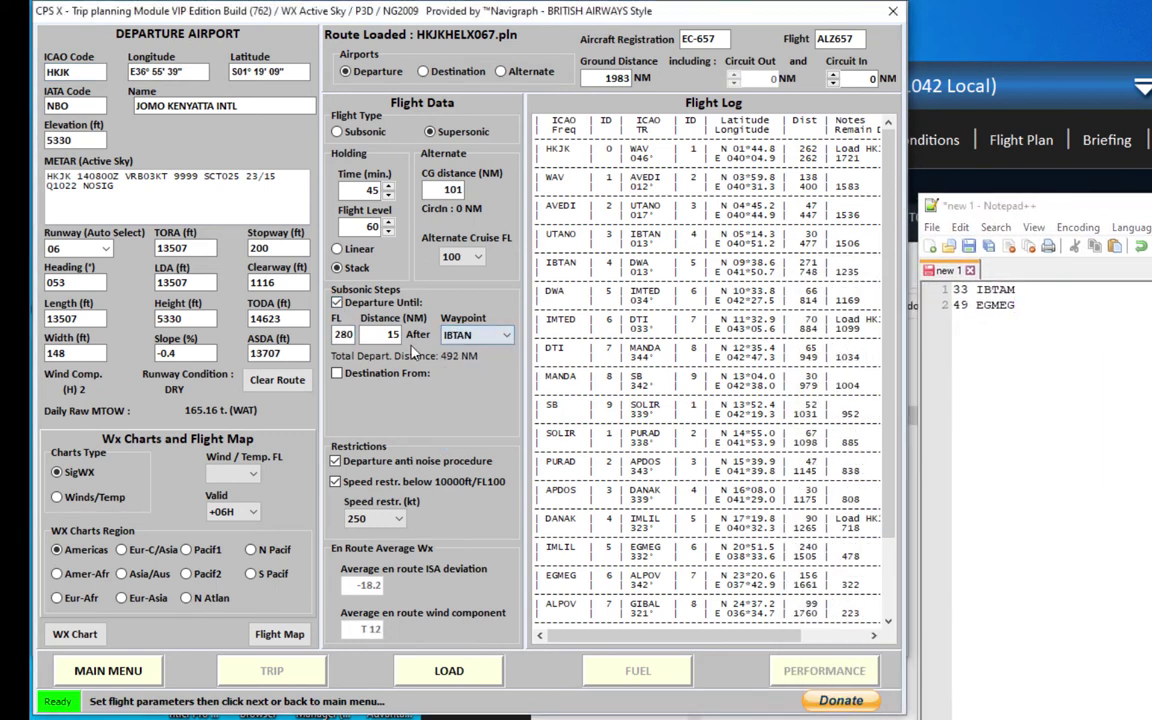
{"action": "double_click", "coordinate": [388, 335]}
{"action": "type", "text": "33"}
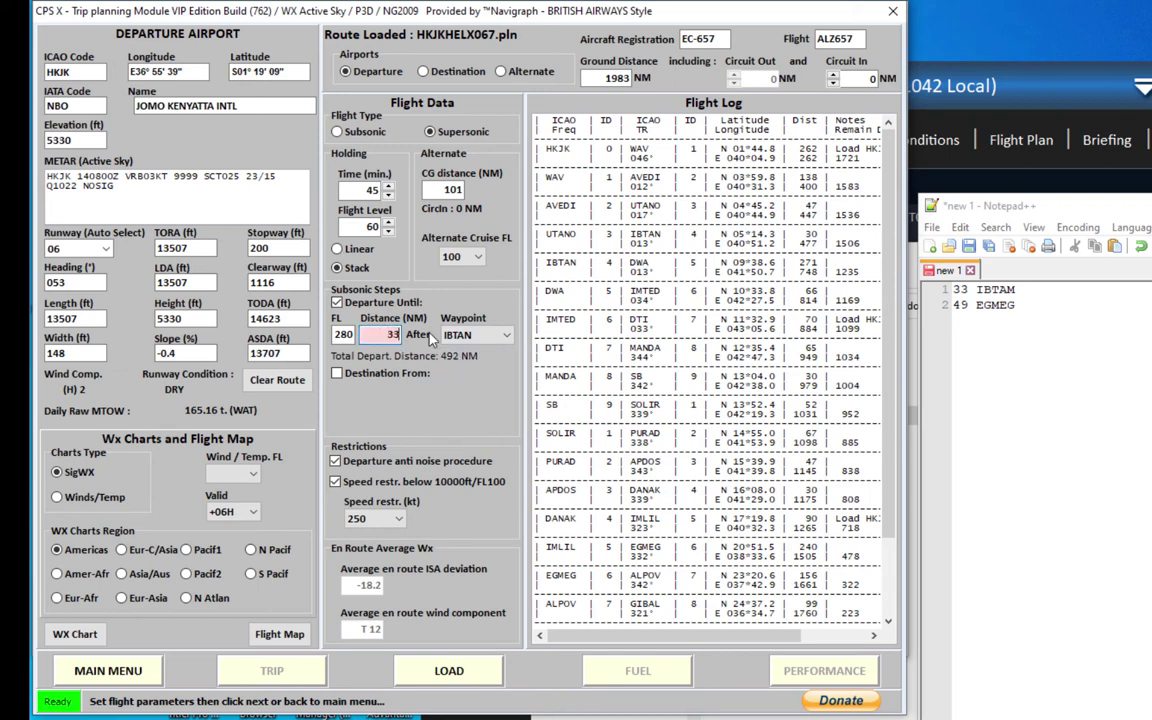
{"action": "key", "text": "Return"}
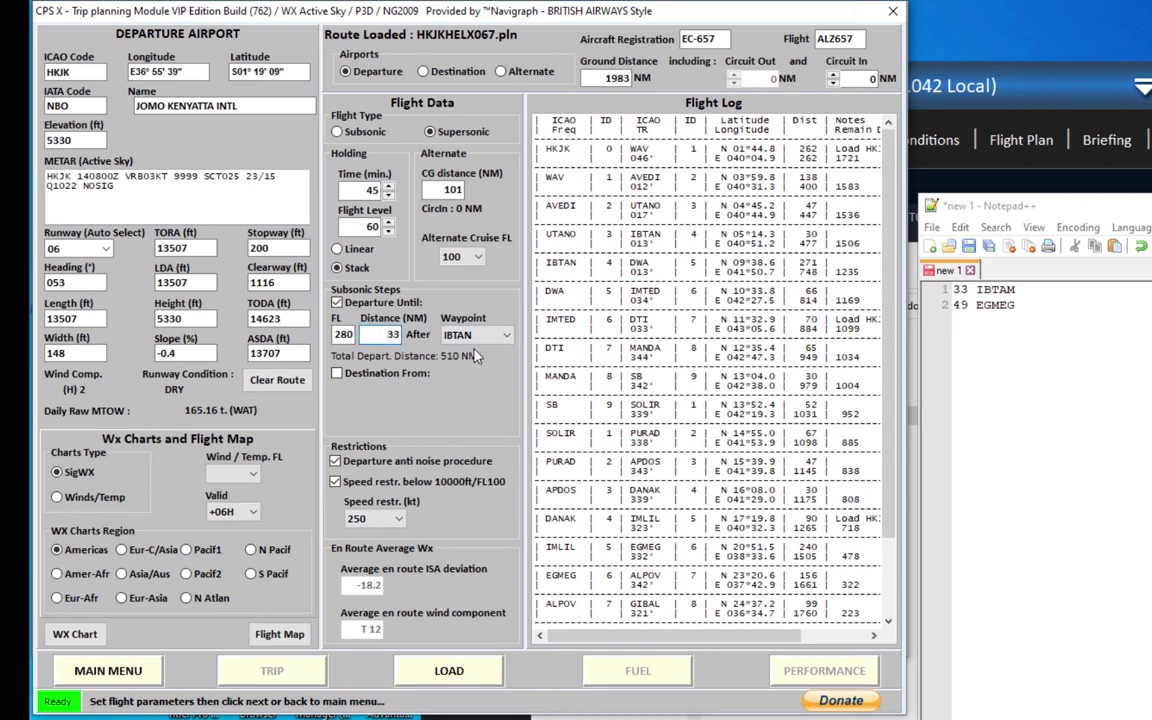
Enable the subsonic destination step starting 49 NM before waypoint EGMEG
{"action": "left_click", "coordinate": [428, 374]}
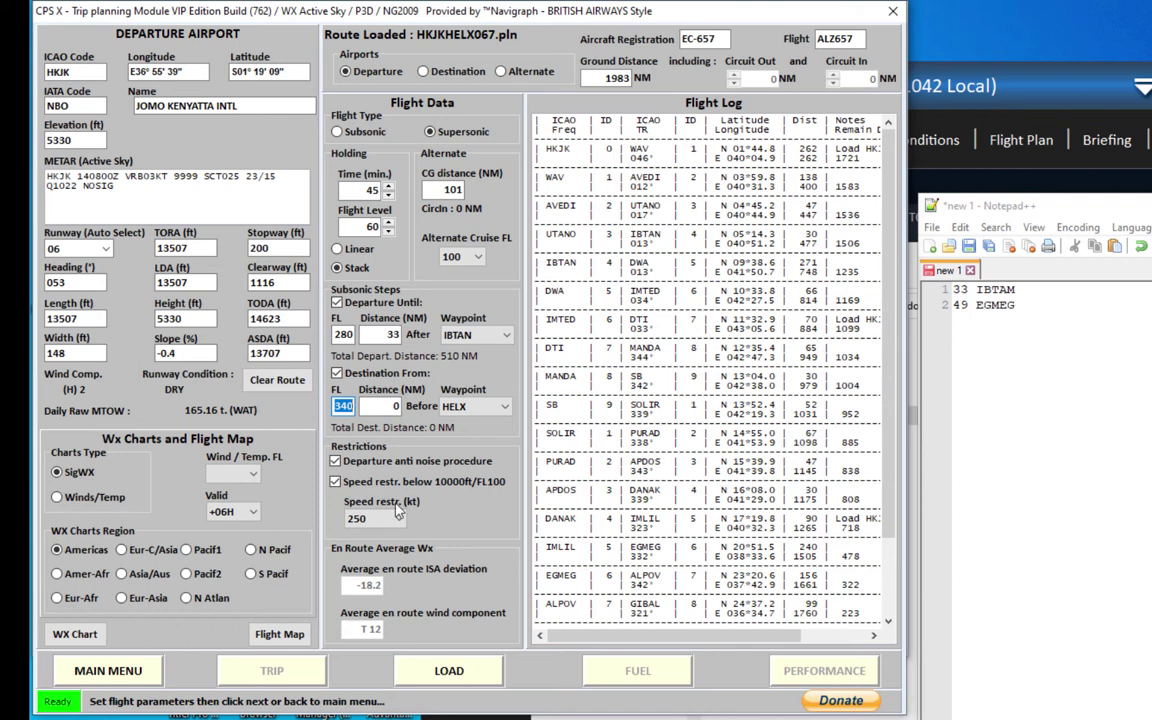
{"action": "left_click", "coordinate": [485, 406]}
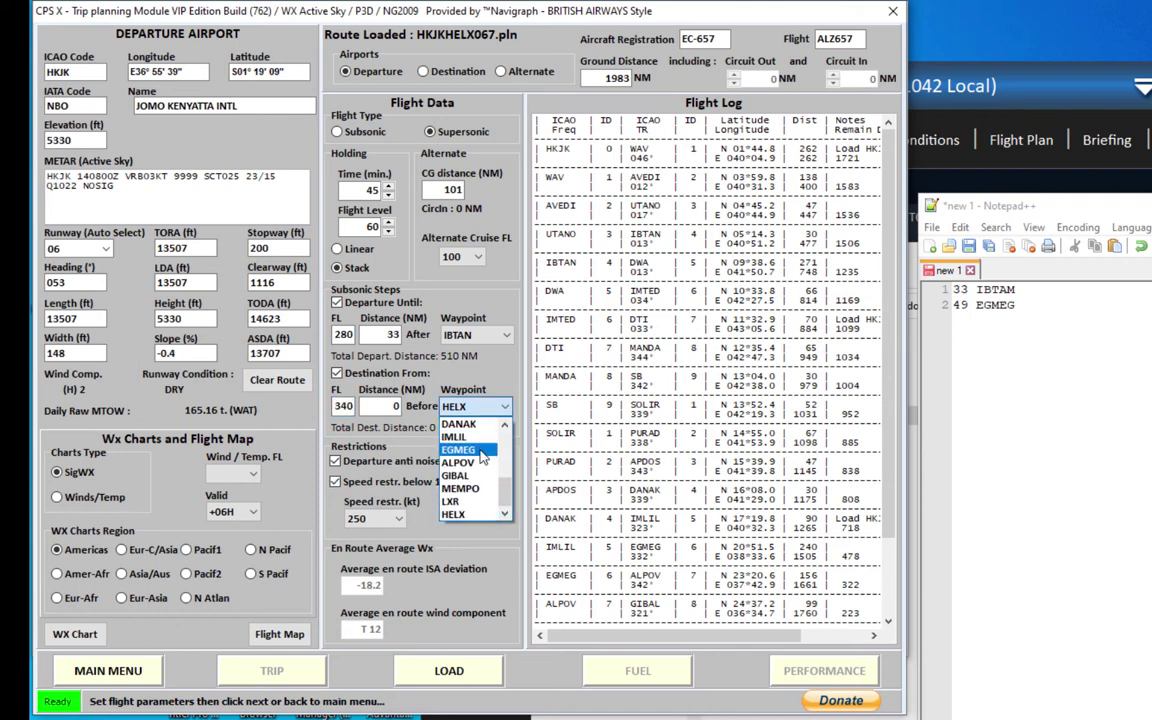
{"action": "left_click", "coordinate": [458, 450]}
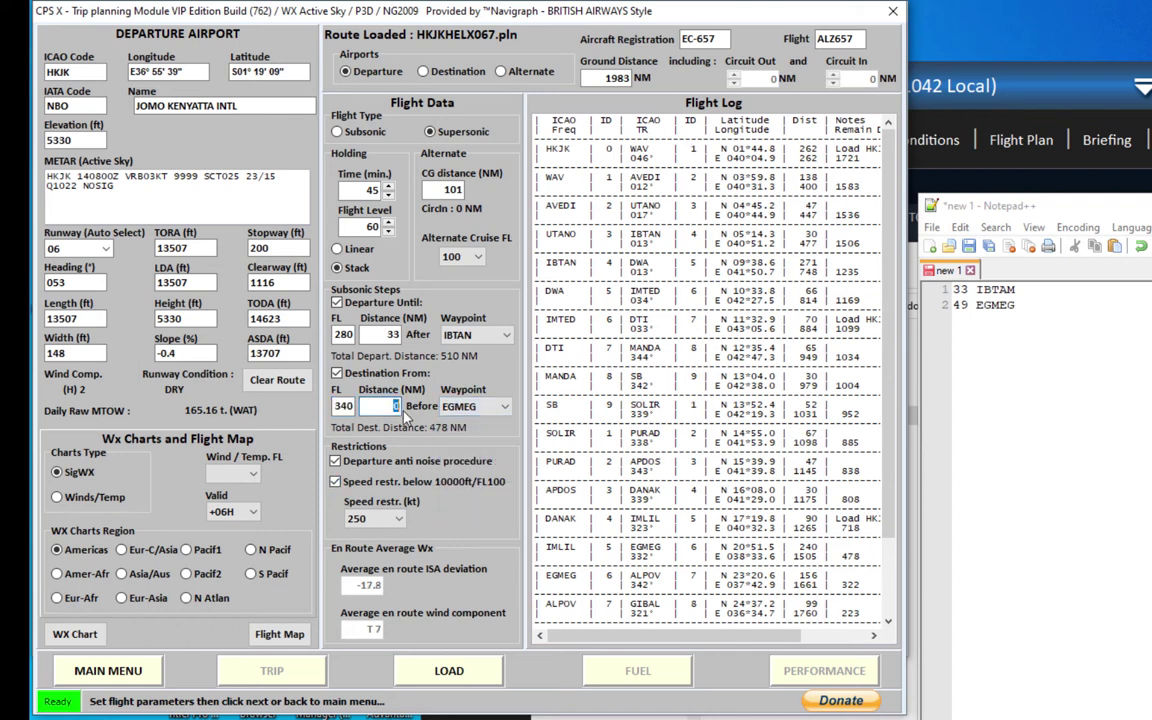
{"action": "type", "text": "49"}
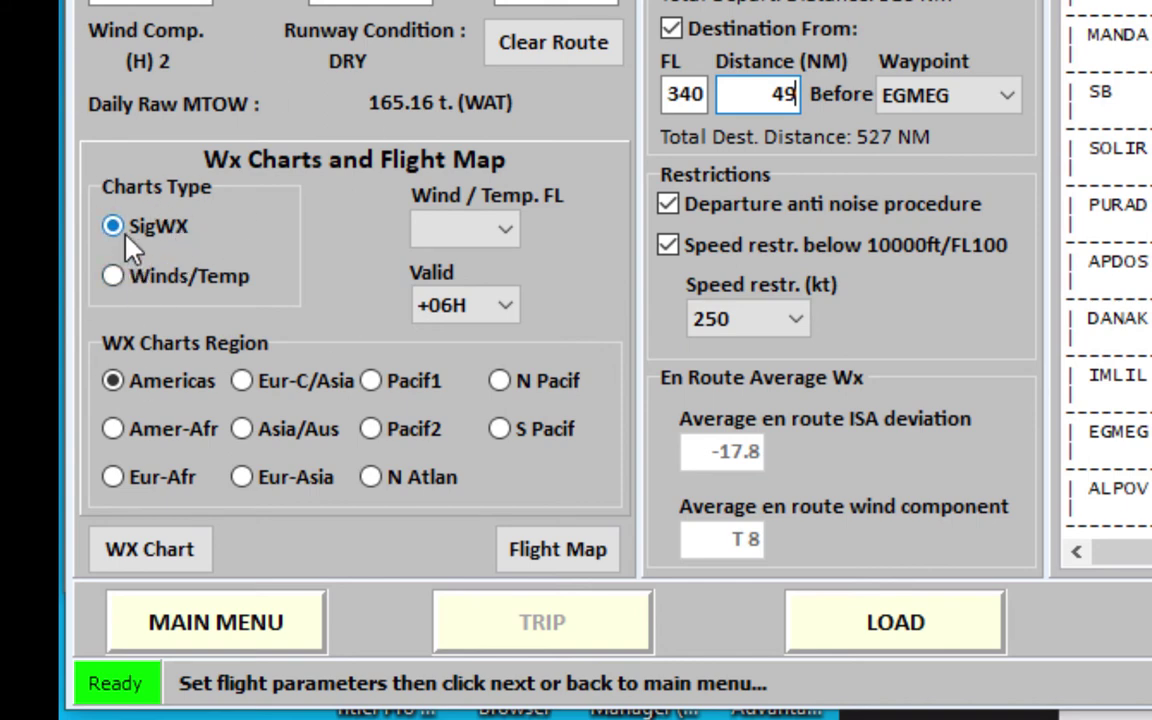
Open the SigWX chart for the Eur-Afr region valid at +06H and examine it enlarged over East Africa
{"action": "left_click", "coordinate": [113, 478]}
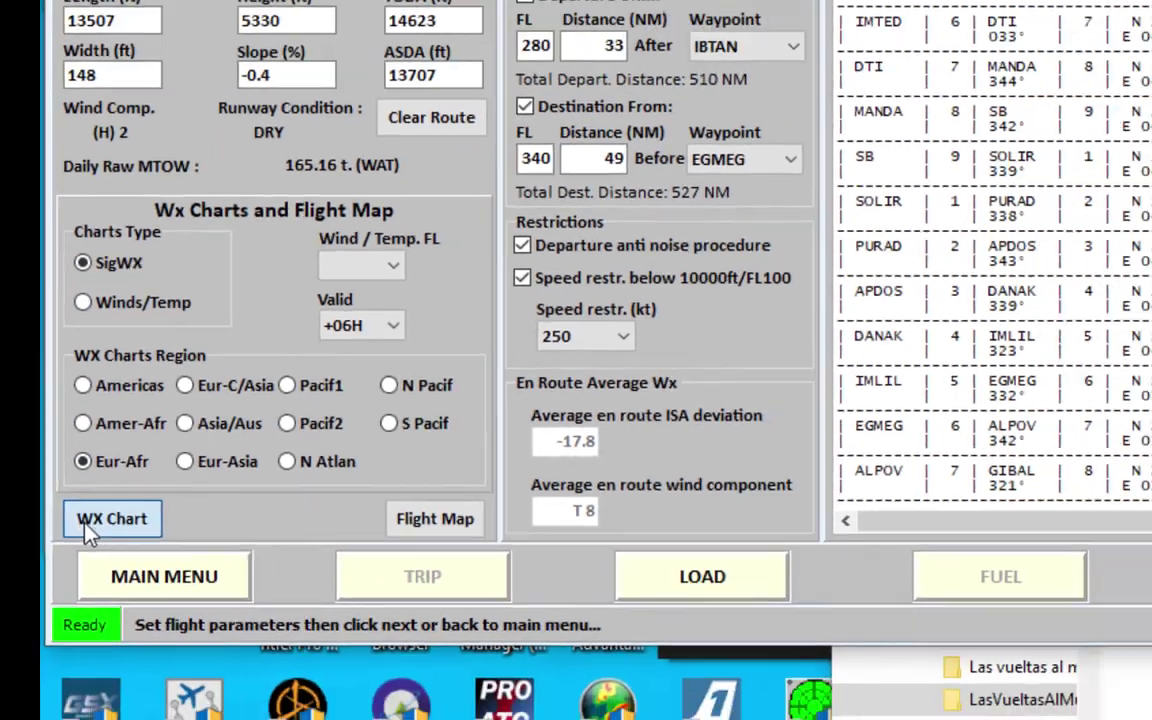
{"action": "left_click", "coordinate": [125, 563]}
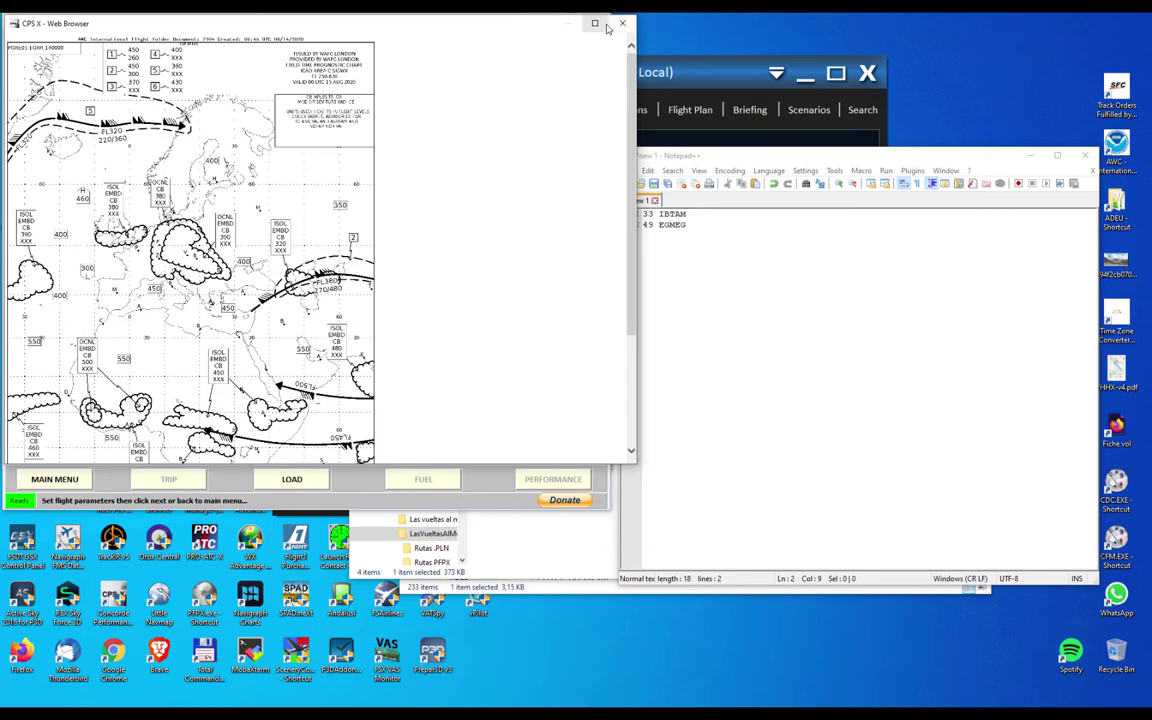
{"action": "left_click", "coordinate": [594, 22]}
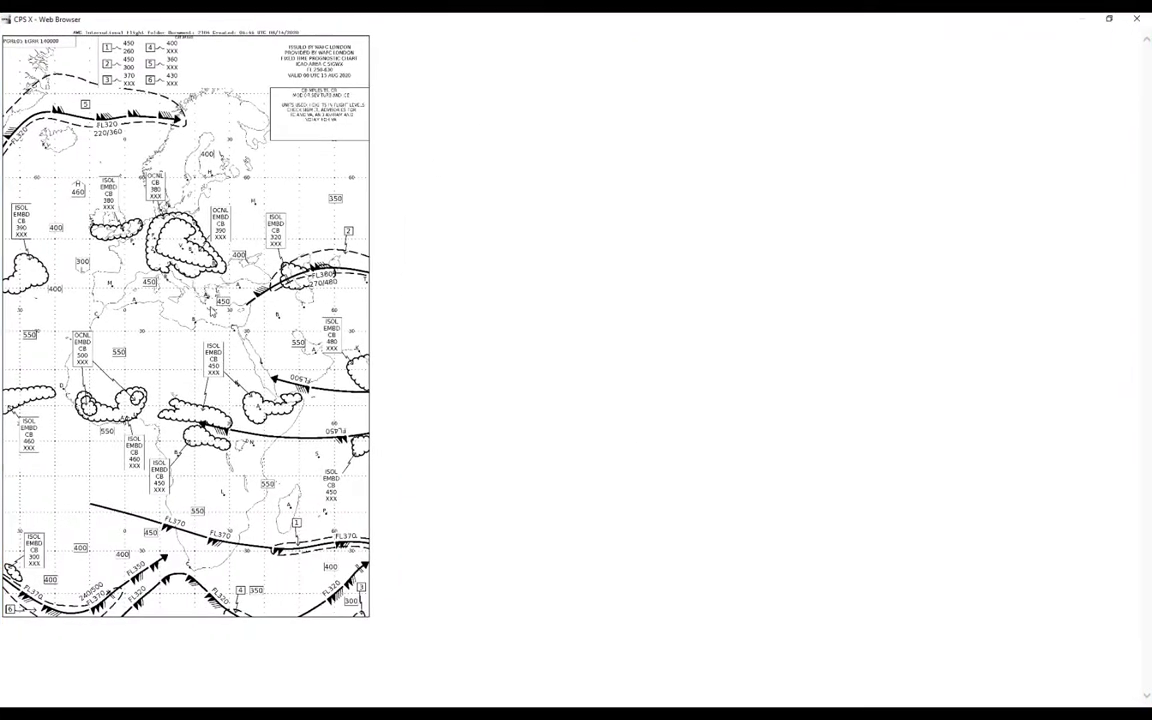
{"action": "scroll", "coordinate": [211, 310], "scroll_direction": "down", "scroll_amount": 5}
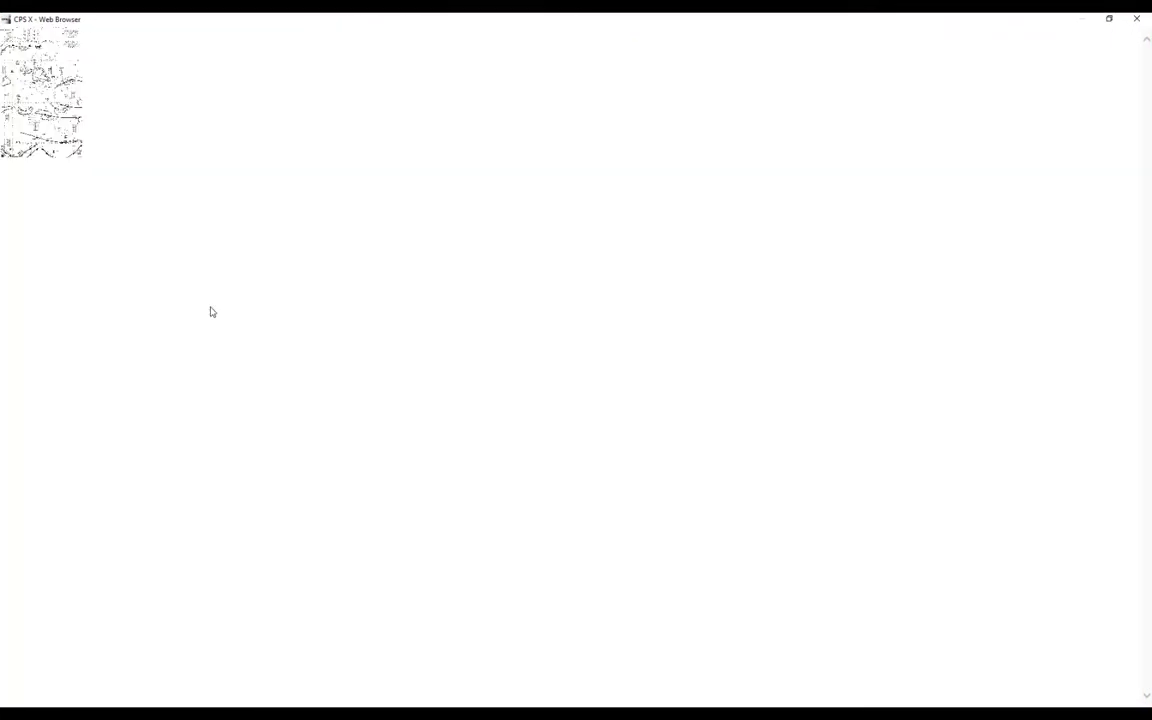
{"action": "scroll", "coordinate": [208, 314], "scroll_direction": "up", "scroll_amount": 5}
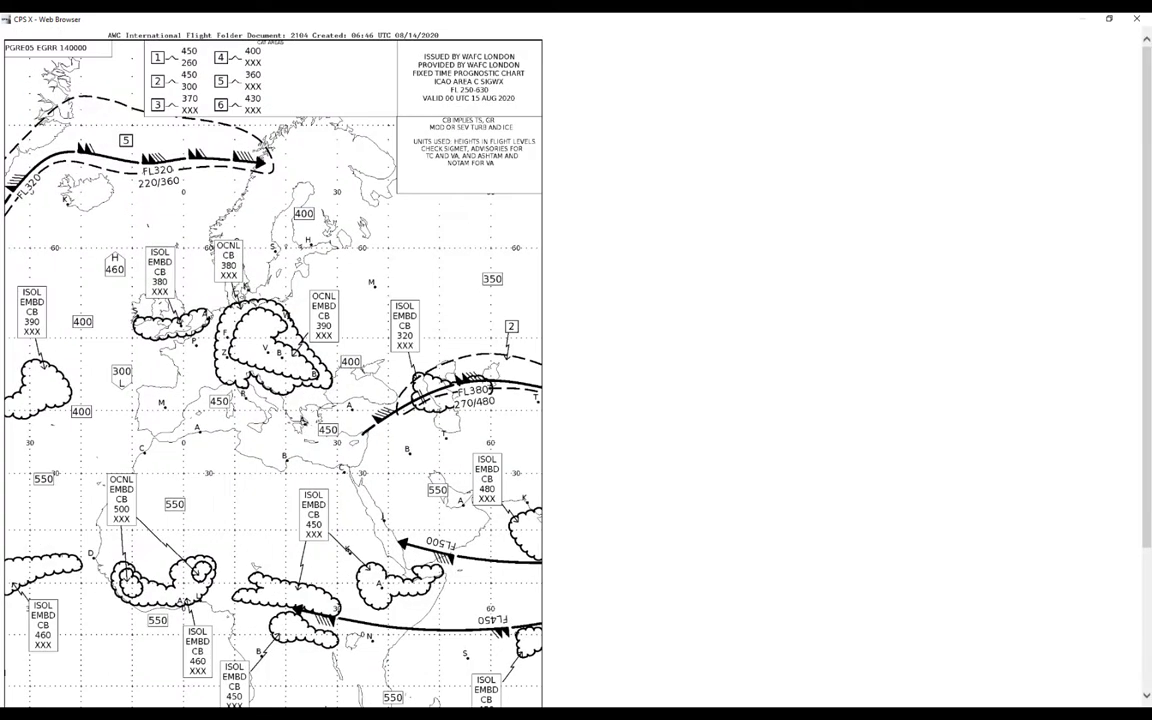
{"action": "scroll", "coordinate": [194, 290], "scroll_direction": "up", "scroll_amount": 1}
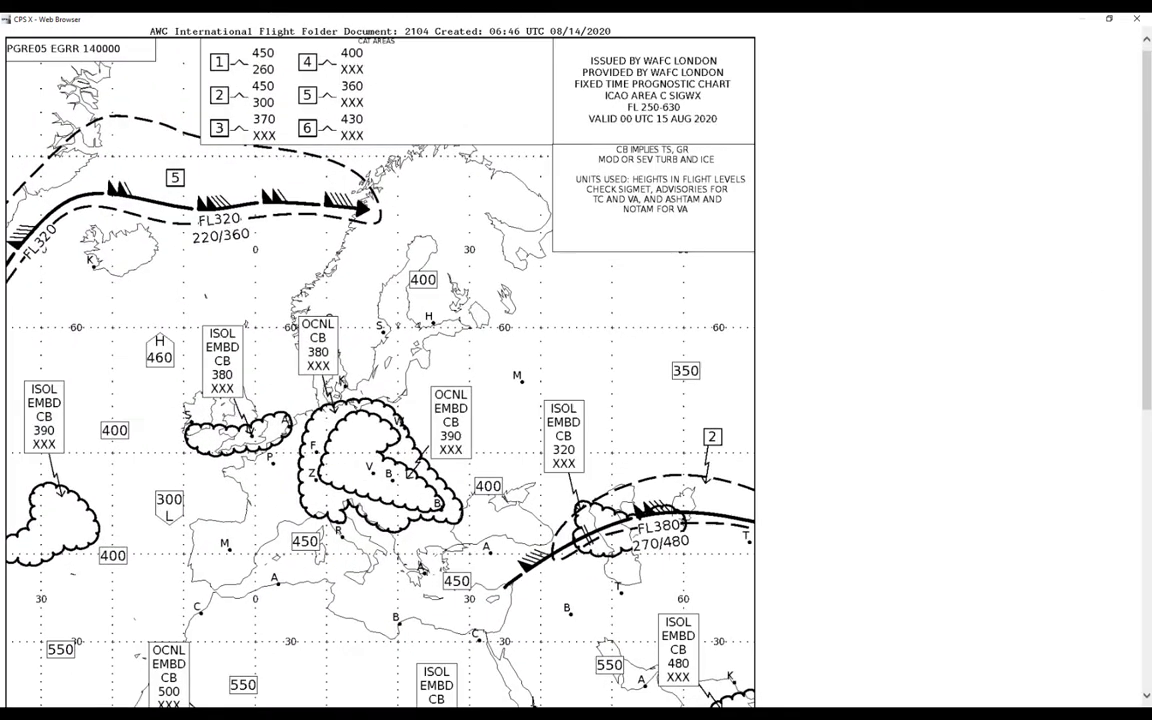
{"action": "scroll", "coordinate": [1146, 231], "scroll_direction": "down", "scroll_amount": 4}
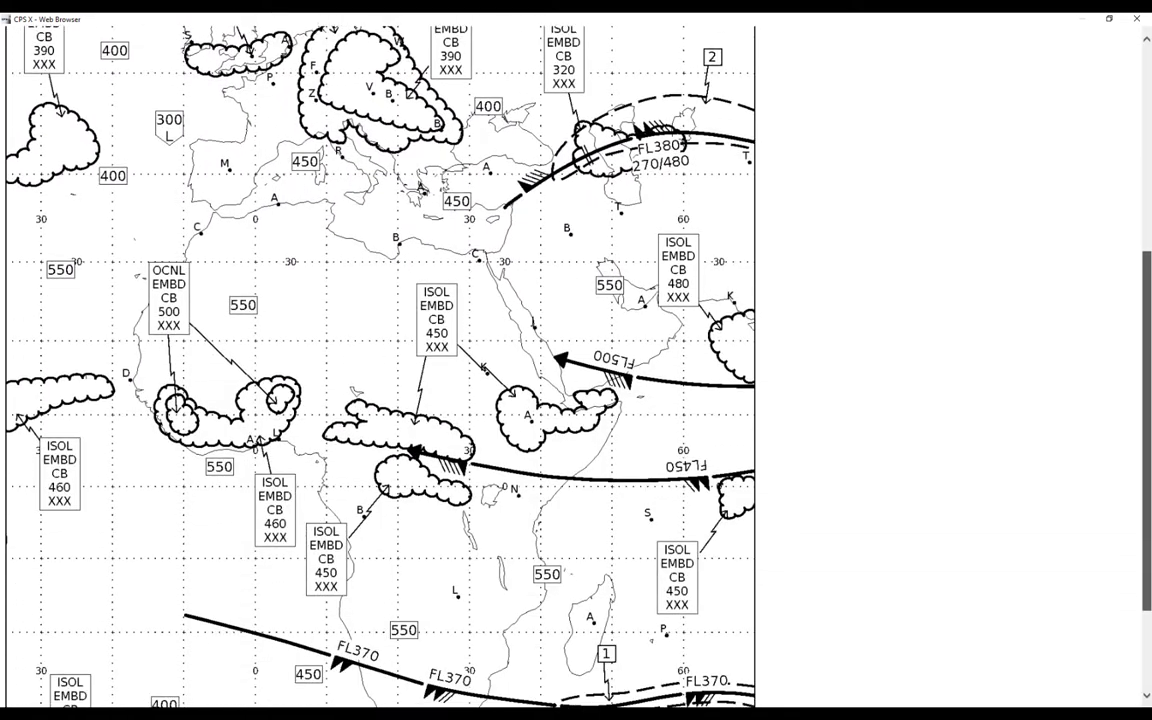
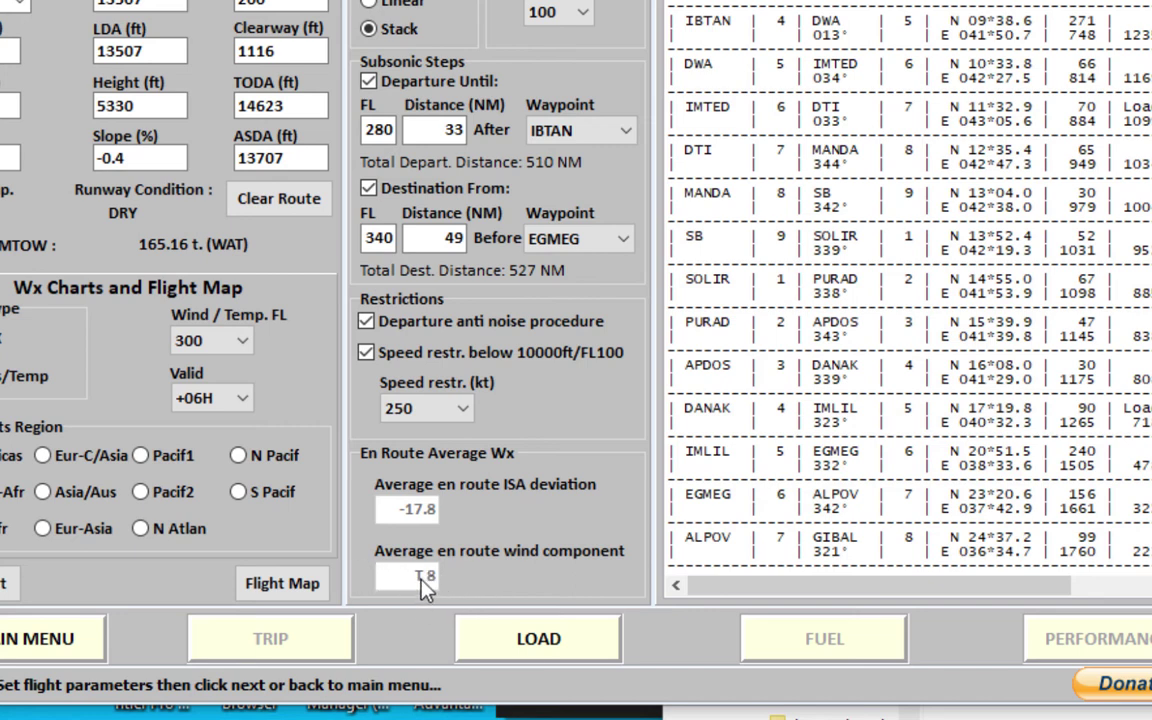
Generate a random load for the aircraft in the loading module and display its payload distribution
{"action": "left_click", "coordinate": [516, 645]}
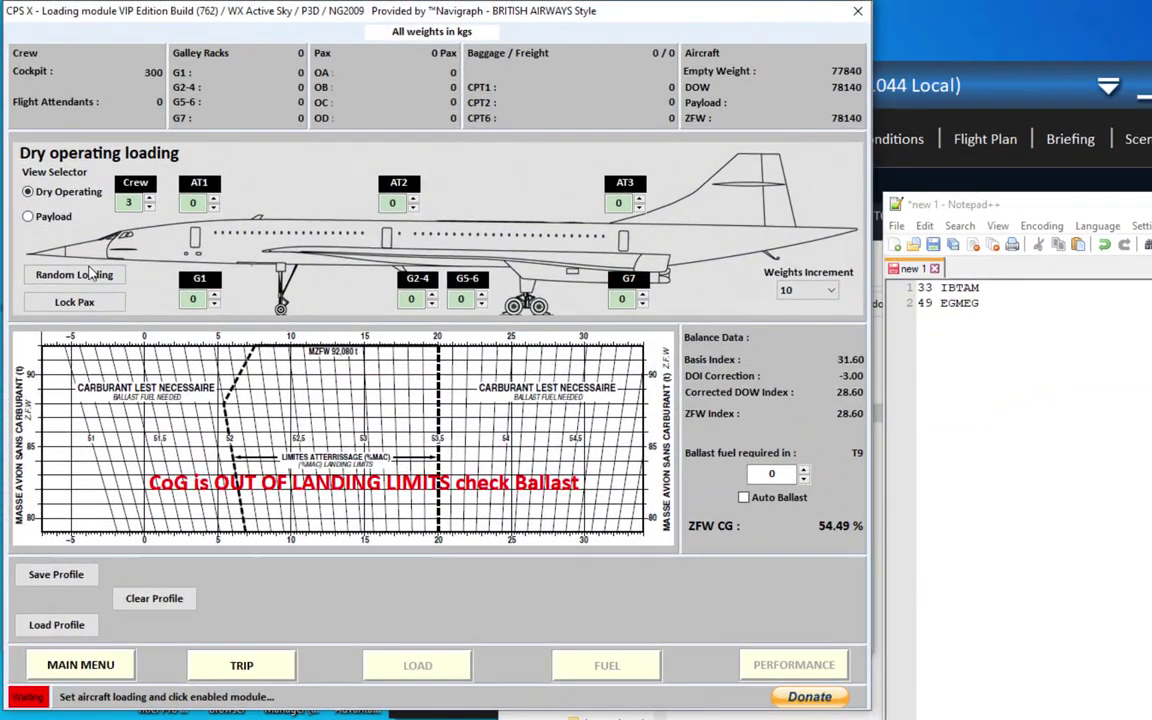
{"action": "left_click", "coordinate": [88, 272]}
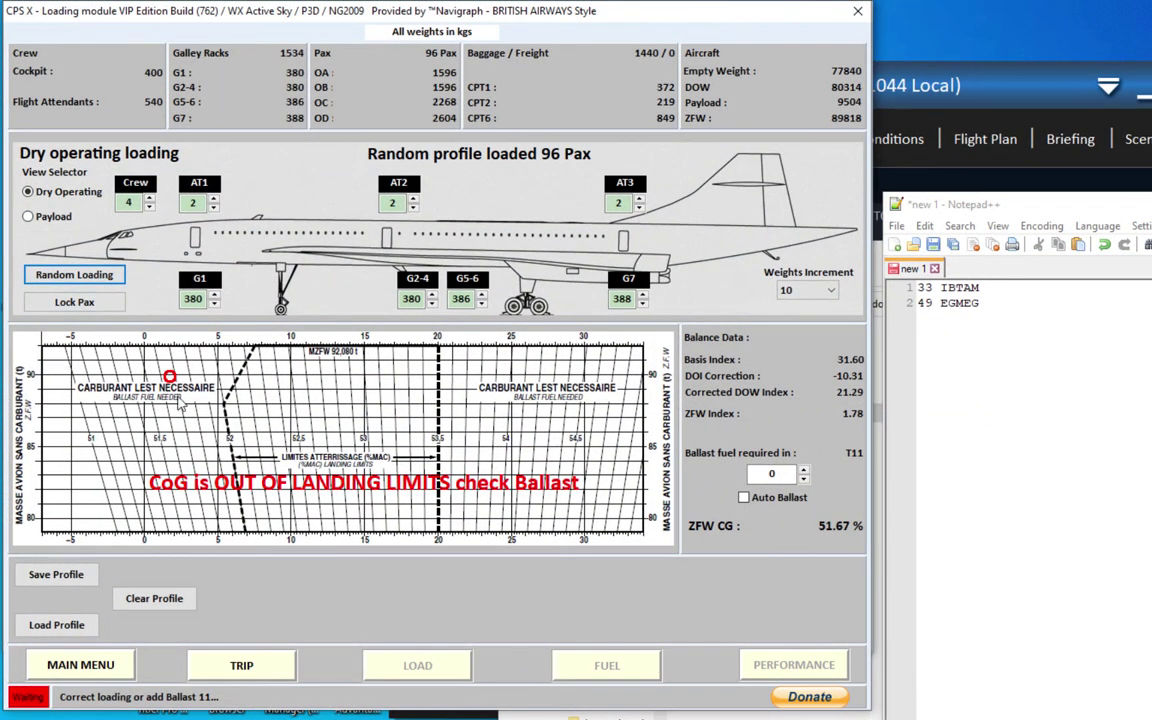
{"action": "left_click", "coordinate": [50, 215]}
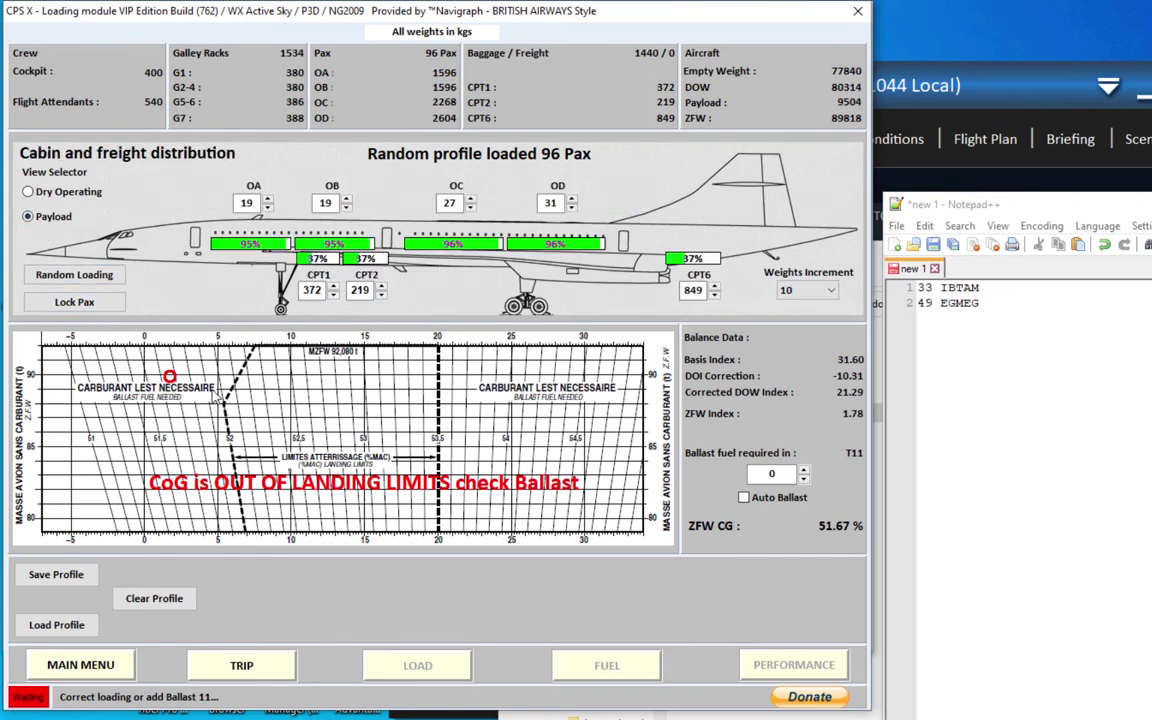
Set the ballast fuel required in tank T11 to 450 kg
{"action": "left_click", "coordinate": [792, 472]}
{"action": "left_click", "coordinate": [778, 475]}
{"action": "type", "text": "40"}
{"action": "scroll", "coordinate": [778, 475], "scroll_direction": "up", "scroll_amount": 11}
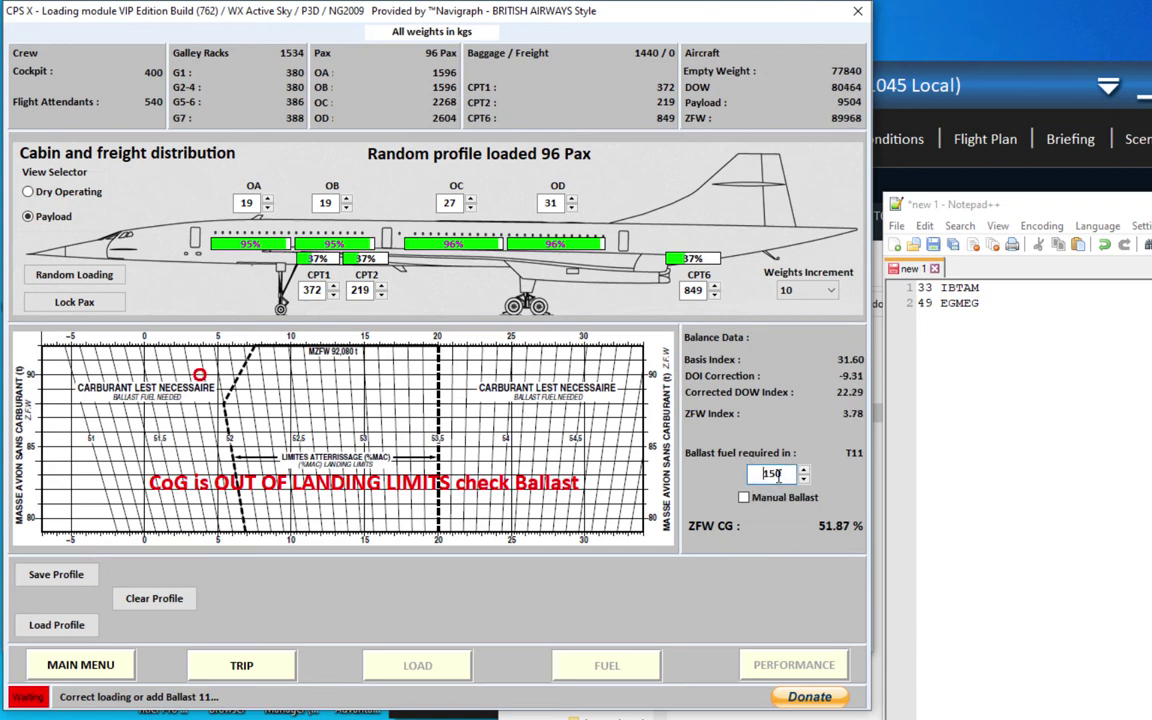
{"action": "scroll", "coordinate": [778, 475], "scroll_direction": "up", "scroll_amount": 5}
{"action": "scroll", "coordinate": [782, 473], "scroll_direction": "up", "scroll_amount": 3}
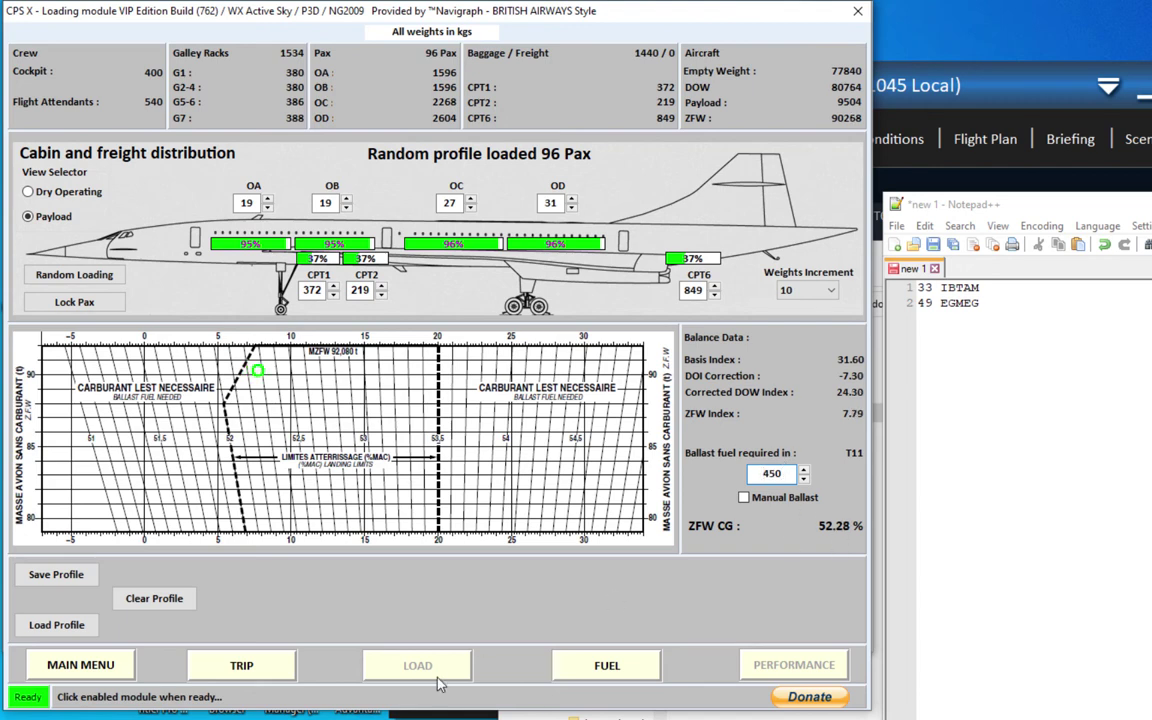
Calculate the fuel plan, acknowledge the supersonic cruise CG notice, and switch the balance view to Take-Off
{"action": "left_click", "coordinate": [625, 667]}
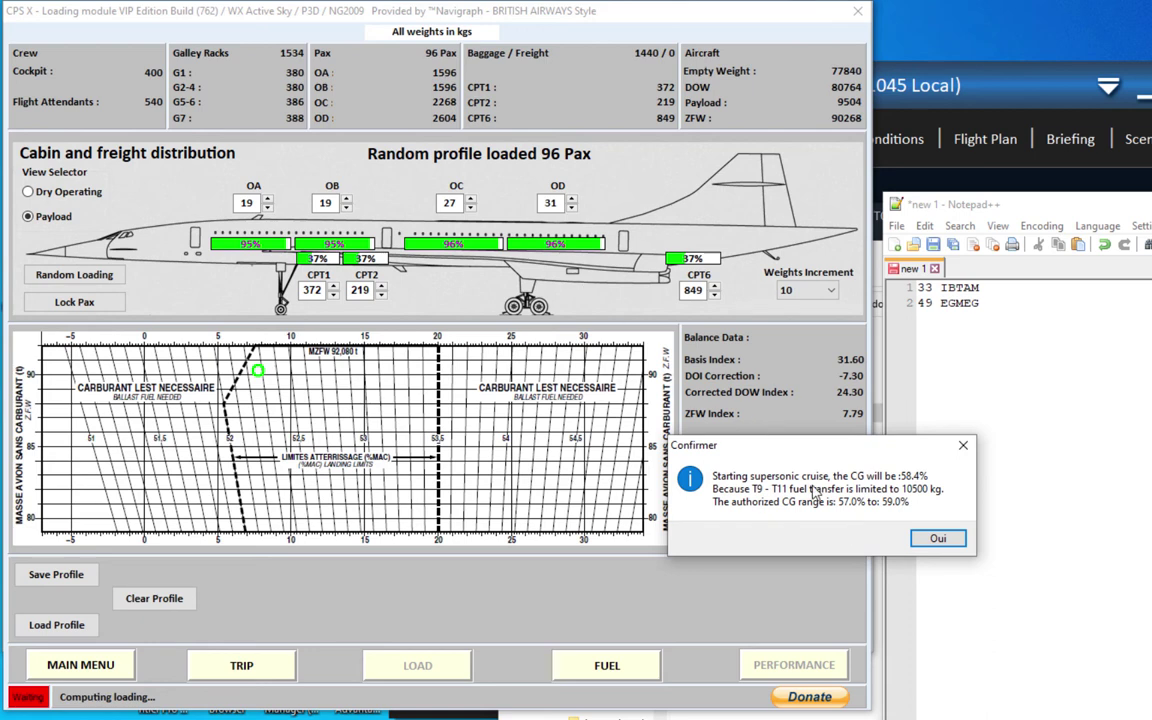
{"action": "left_click", "coordinate": [938, 538]}
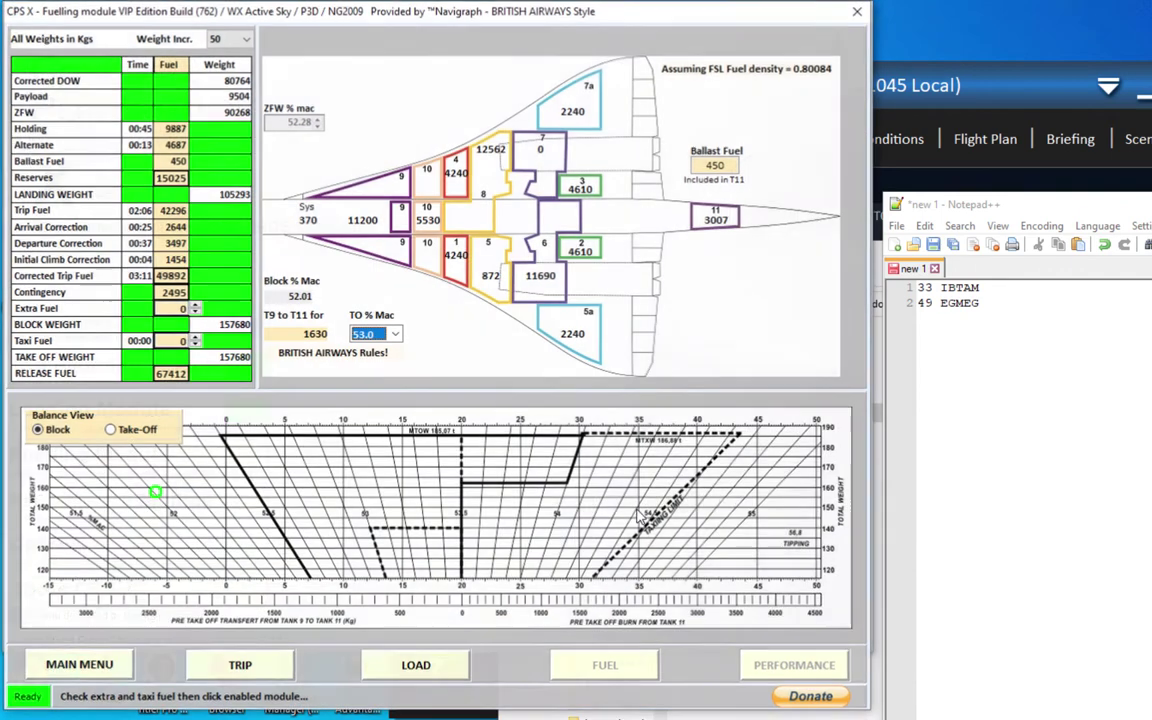
{"action": "left_click", "coordinate": [118, 429]}
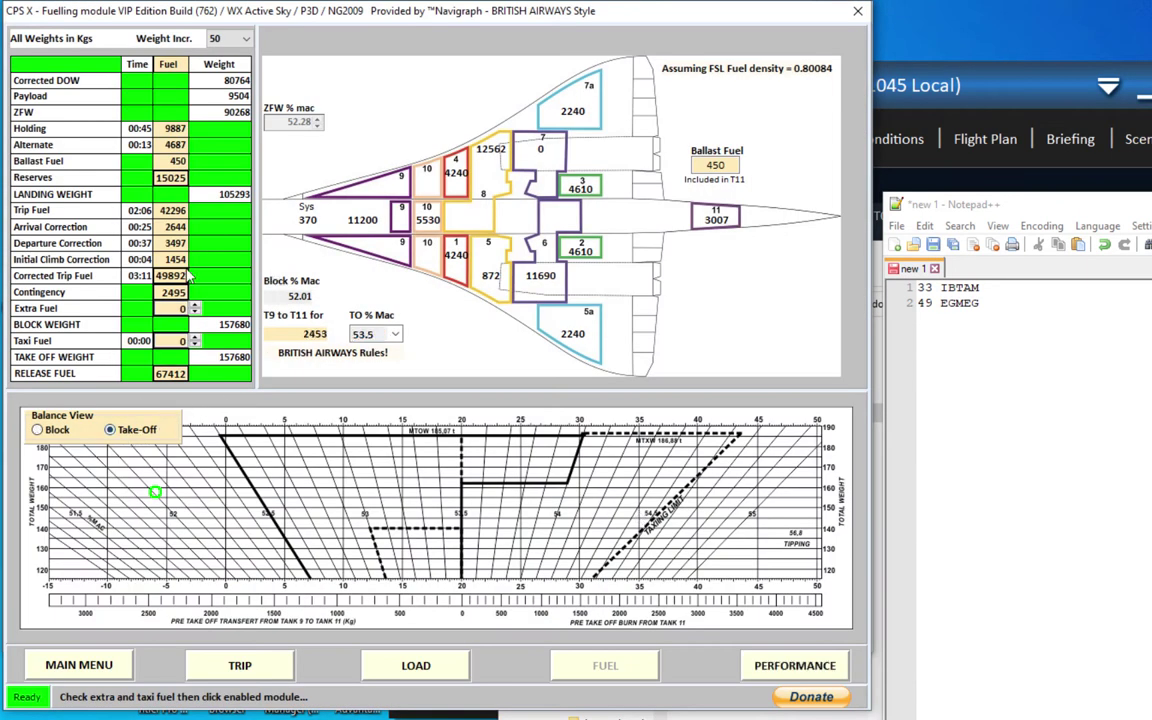
Set the taxi fuel to 1050 kg and the extra fuel to 7000 kg, using a 1000 kg weight increment
{"action": "scroll", "coordinate": [178, 338], "scroll_direction": "up", "scroll_amount": 1}
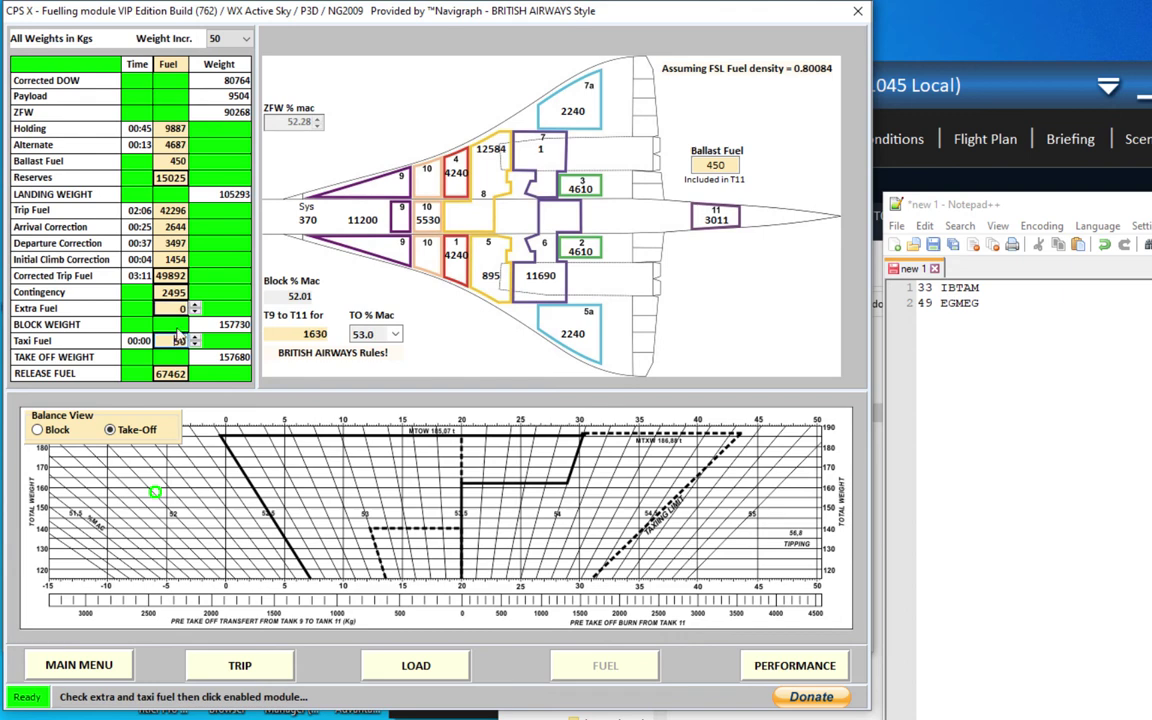
{"action": "left_click", "coordinate": [212, 40]}
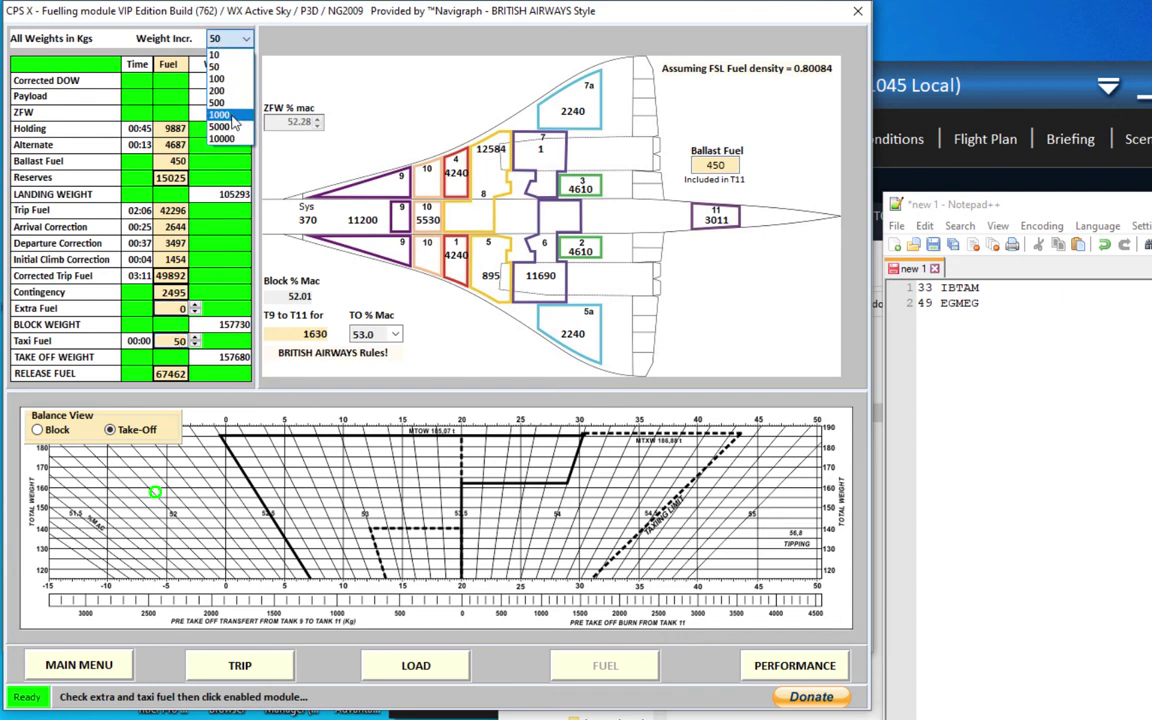
{"action": "left_click", "coordinate": [230, 117]}
{"action": "scroll", "coordinate": [158, 306], "scroll_direction": "up", "scroll_amount": 1}
{"action": "scroll", "coordinate": [178, 307], "scroll_direction": "up", "scroll_amount": 7}
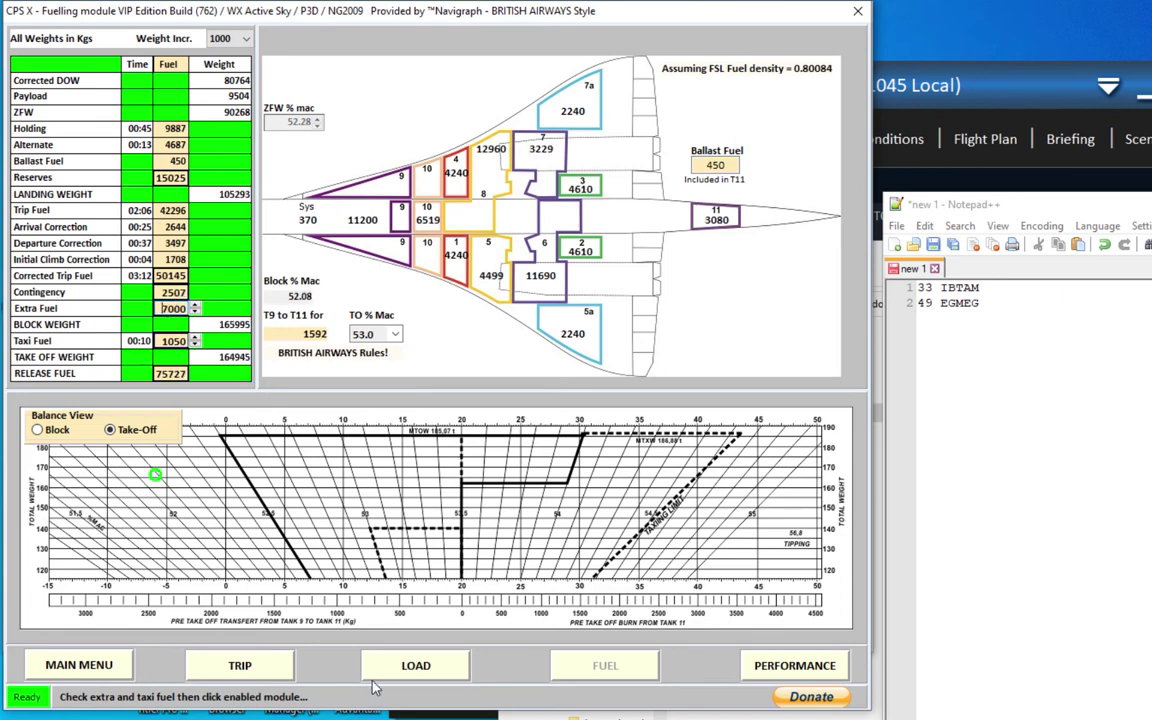
Recalculate the fuel and check the take-off performance from HKJK runway 06, ending back in trip planning
{"action": "left_click", "coordinate": [796, 666]}
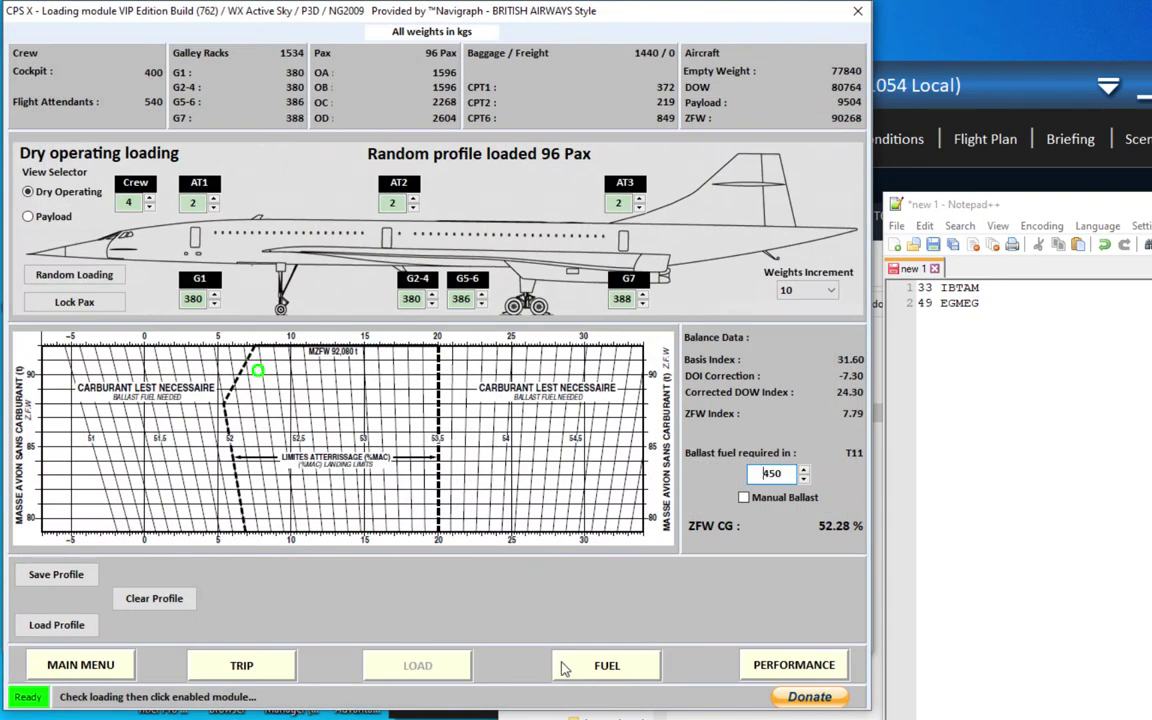
{"action": "left_click", "coordinate": [600, 666]}
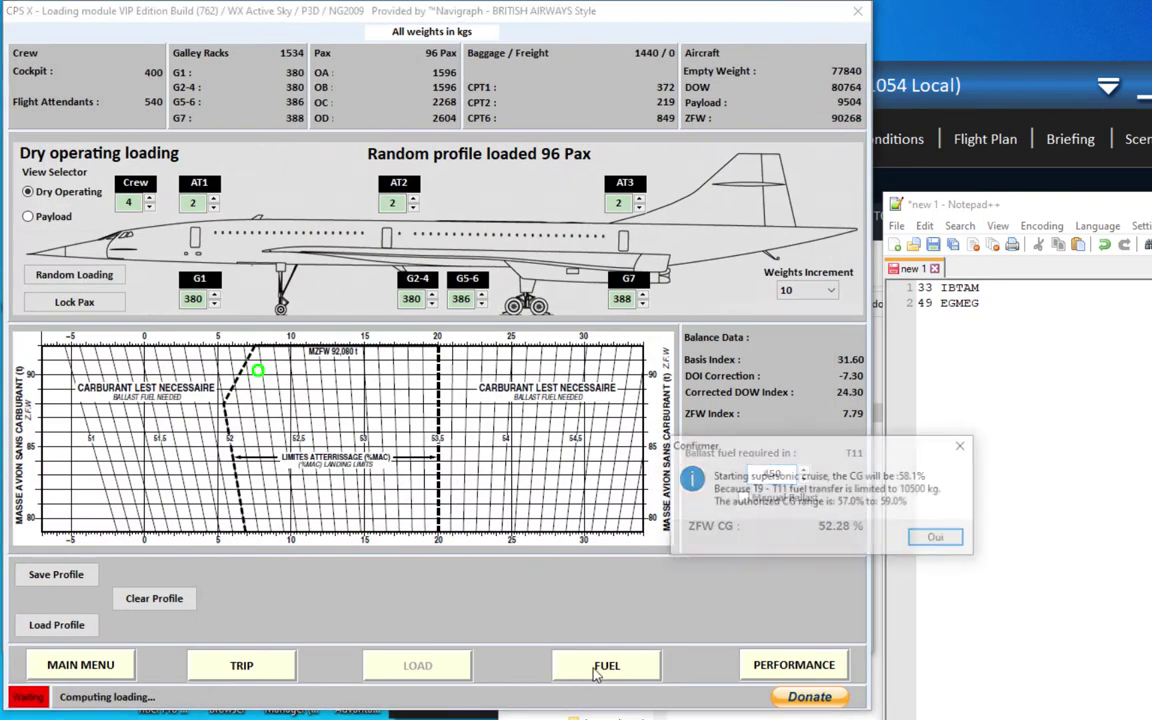
{"action": "left_click", "coordinate": [938, 540]}
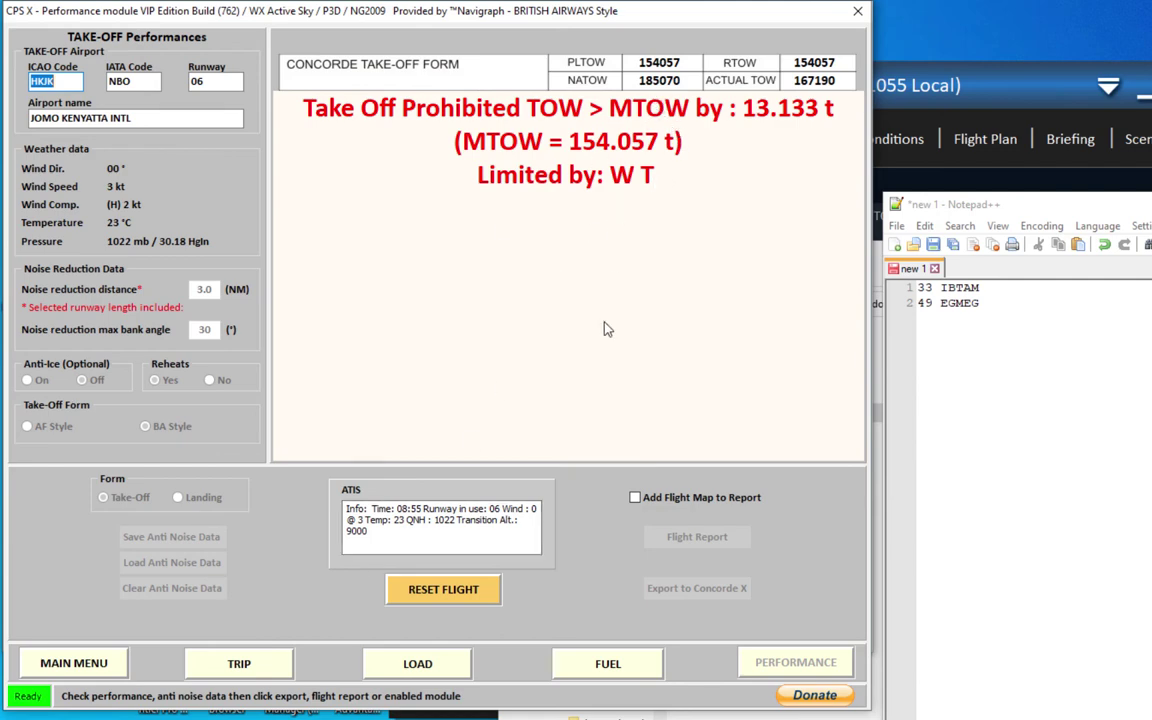
{"action": "left_click", "coordinate": [239, 663]}
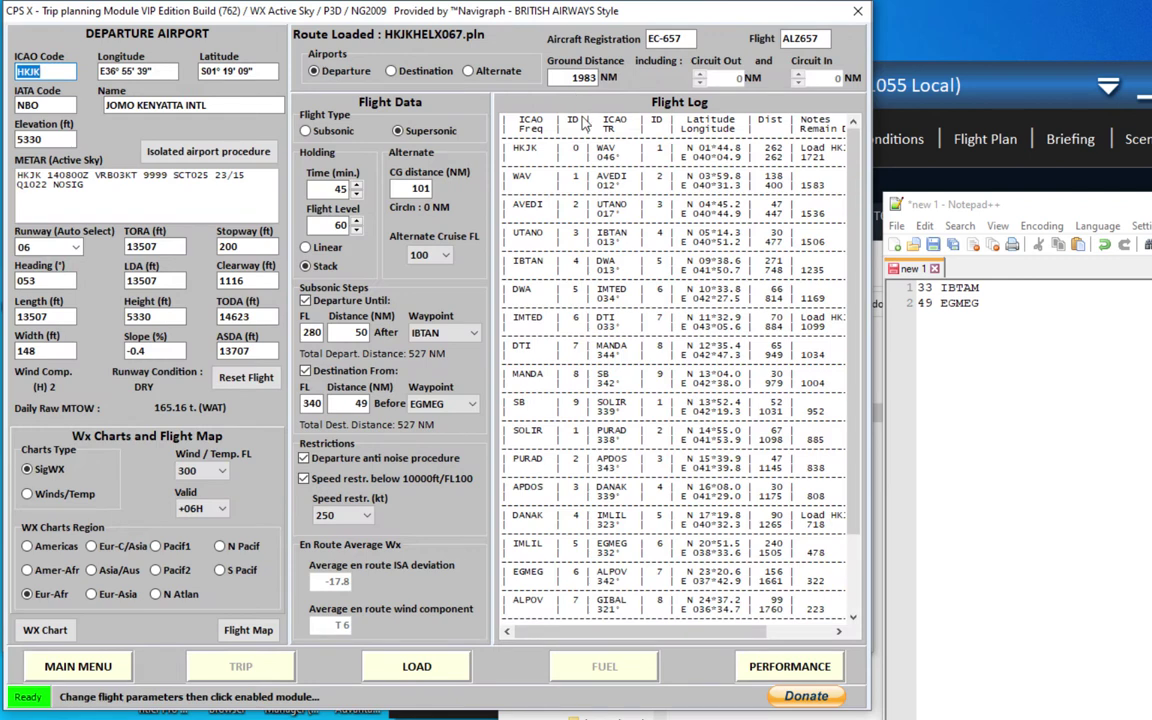
Set the holding to 37 minutes at flight level 120 with the Linear pattern, acknowledging the minimum holding fuel notices
{"action": "left_click", "coordinate": [318, 190]}
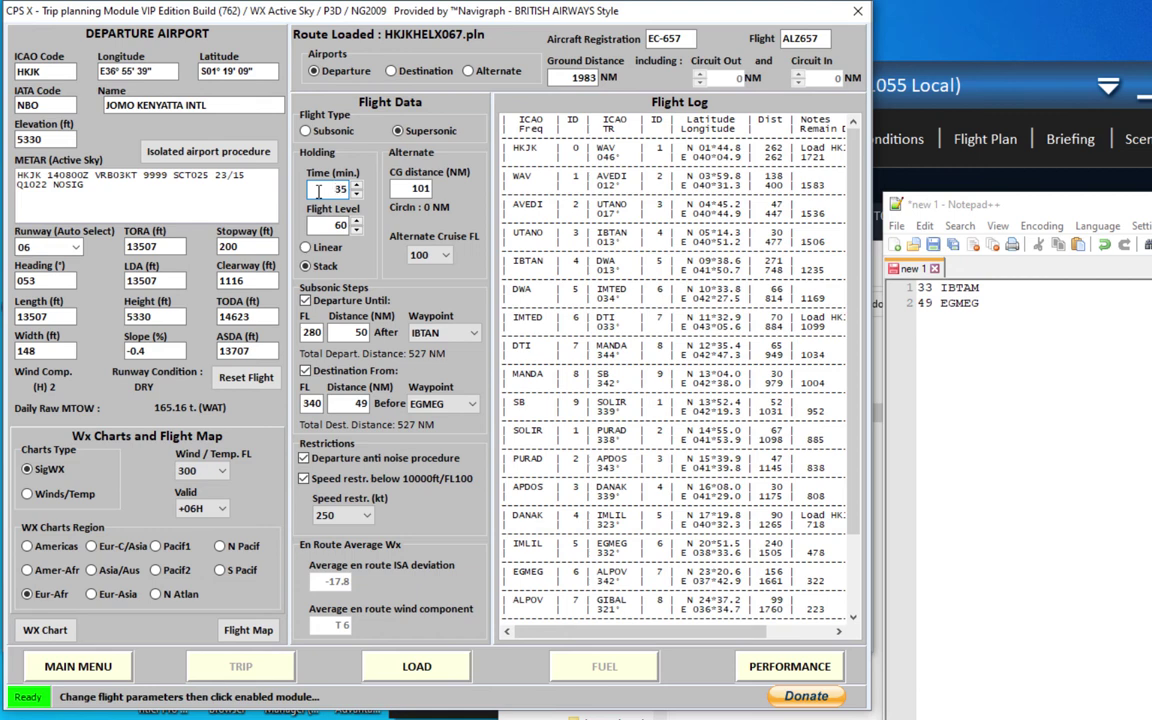
{"action": "left_click", "coordinate": [334, 226]}
{"action": "scroll", "coordinate": [327, 226], "scroll_direction": "up", "scroll_amount": 1}
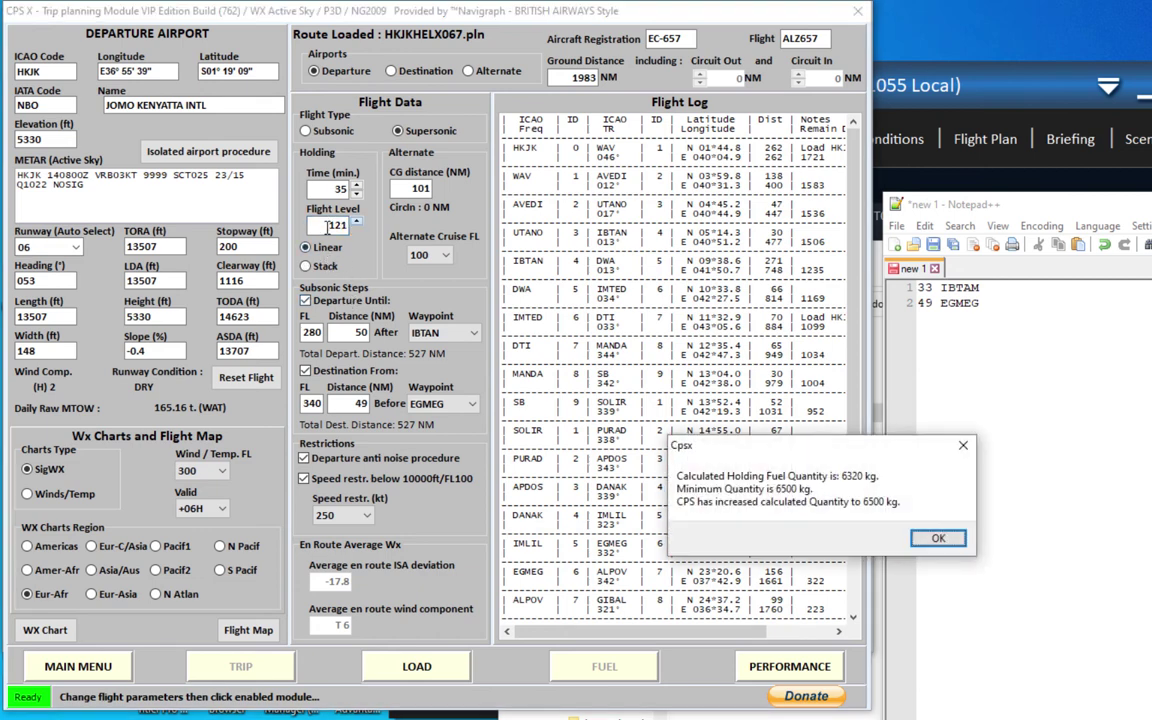
{"action": "left_click", "coordinate": [957, 545]}
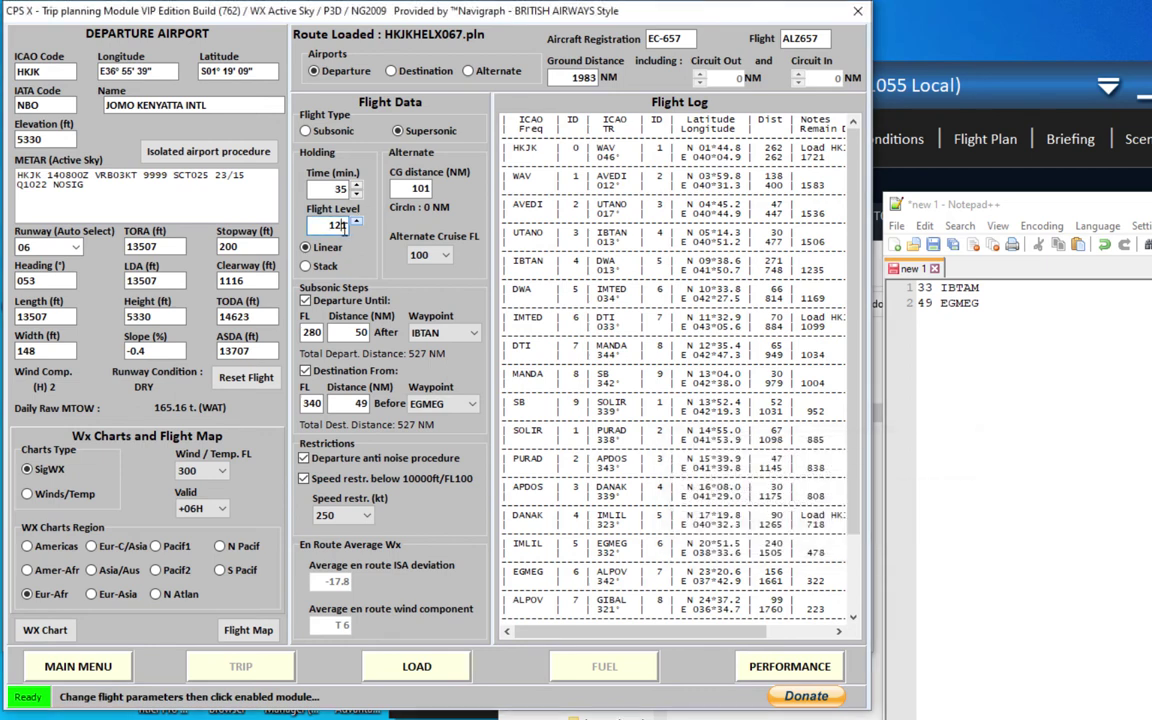
{"action": "scroll", "coordinate": [343, 226], "scroll_direction": "down", "scroll_amount": 1}
{"action": "key", "text": "Return"}
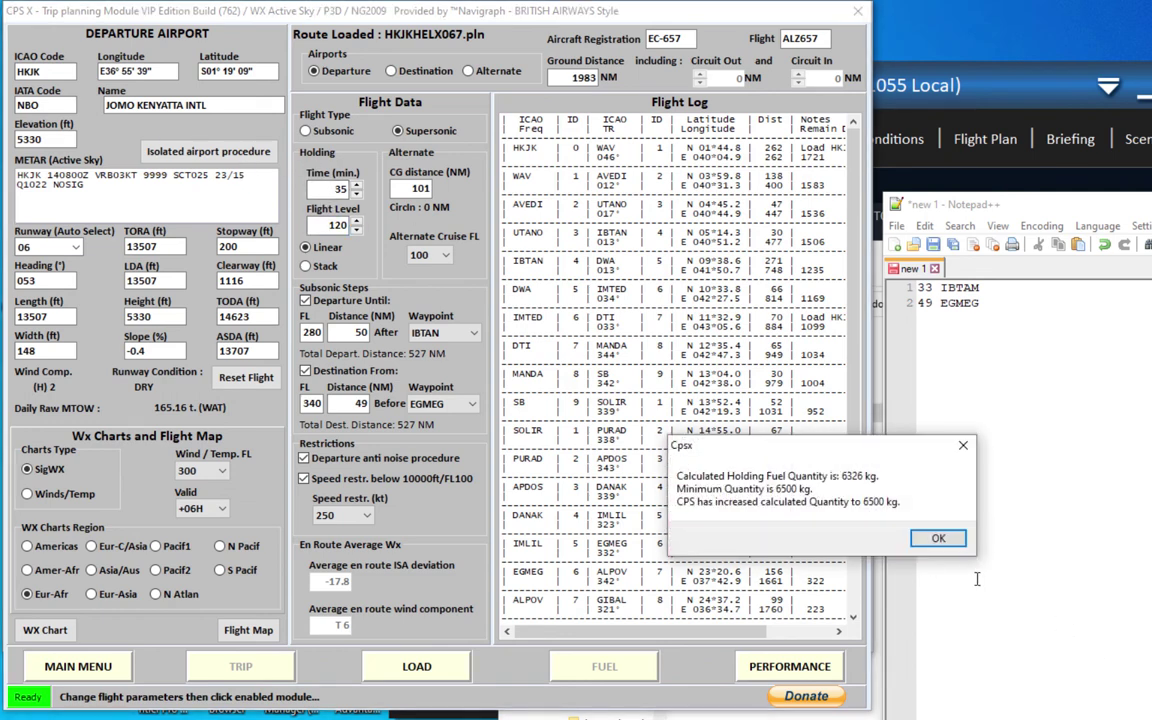
{"action": "left_click", "coordinate": [938, 539]}
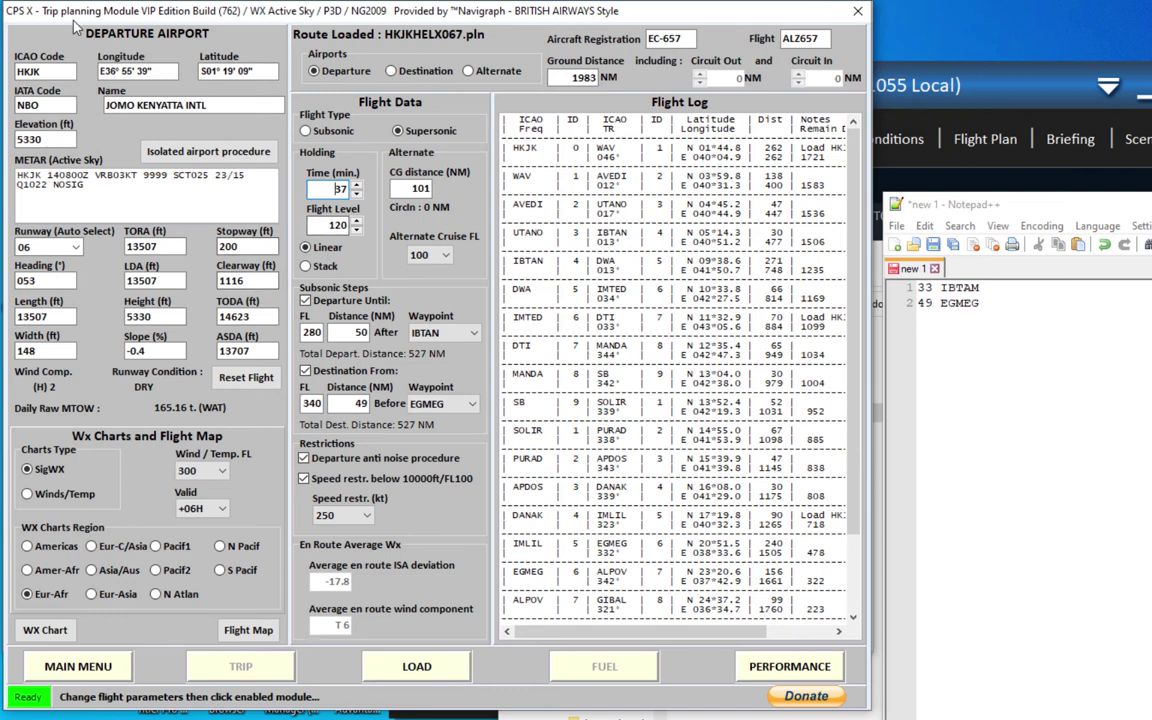
Display the alternate airport's data and try to clear its ICAO code
{"action": "left_click", "coordinate": [468, 70]}
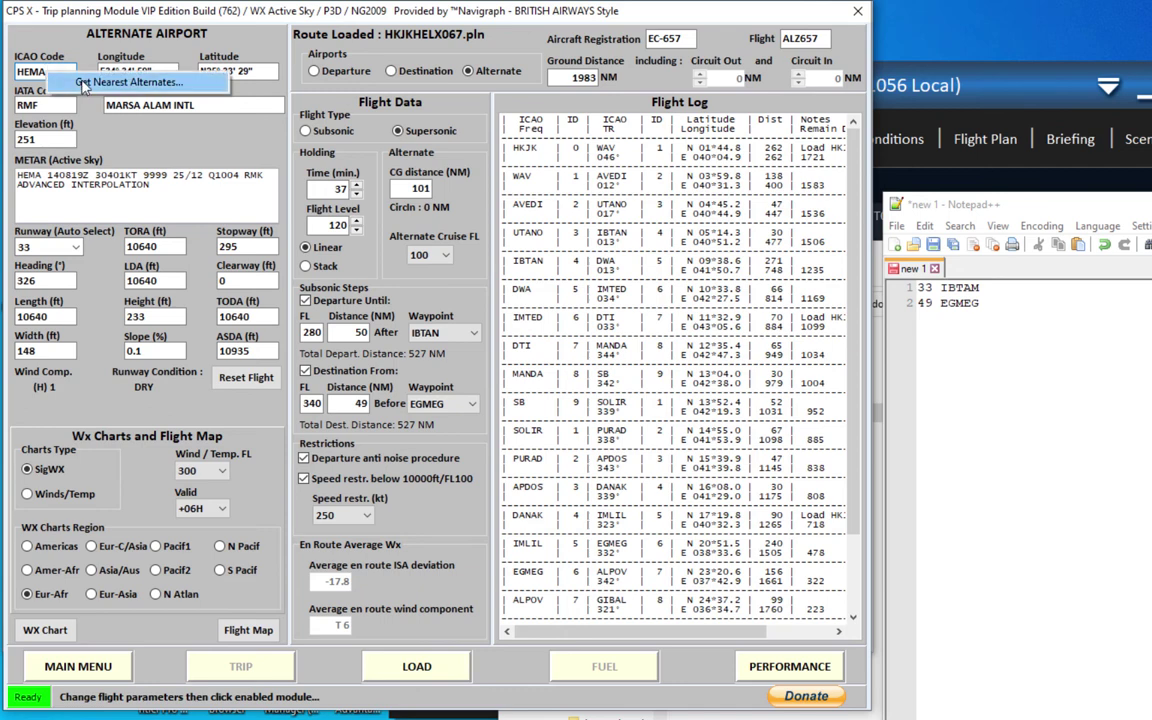
{"action": "left_click_drag", "start_coordinate": [70, 71], "coordinate": [4, 68]}
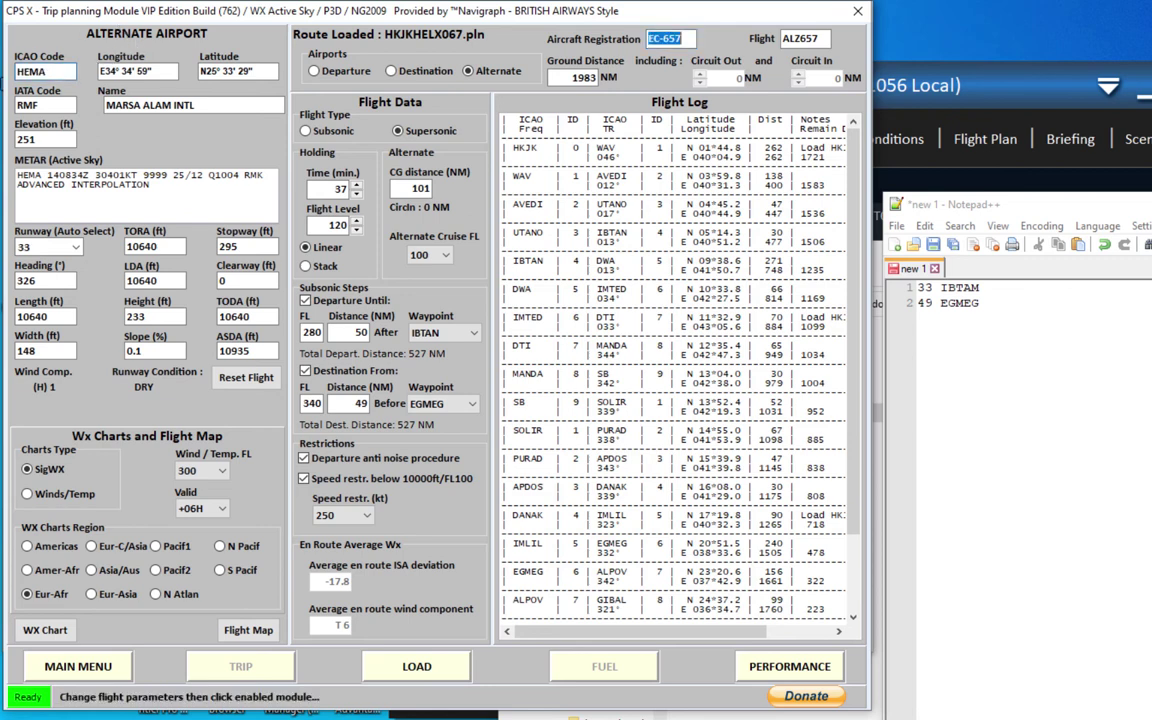
{"action": "key", "text": "BackSpace"}
{"action": "double_click", "coordinate": [62, 71]}
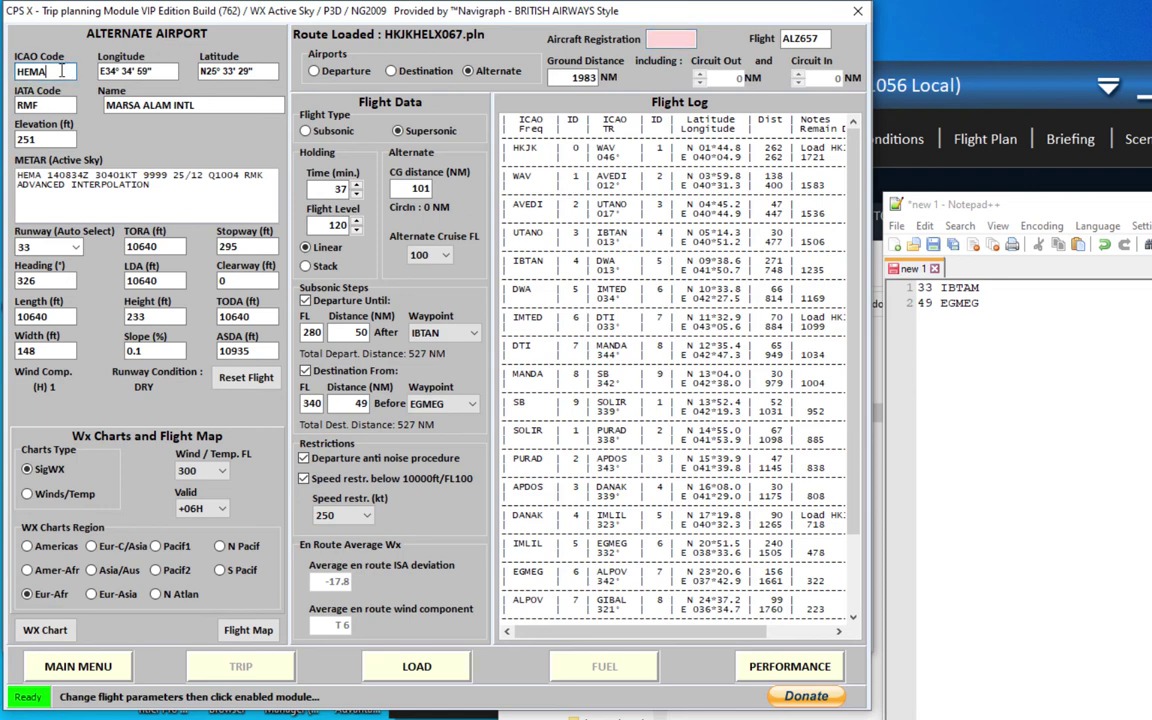
Enter EC657 as the aircraft registration
{"action": "left_click", "coordinate": [666, 42]}
{"action": "type", "text": "ALZ"}
{"action": "key", "text": "BackSpace"}
{"action": "key", "text": "BackSpace"}
{"action": "key", "text": "BackSpace"}
{"action": "type", "text": "EC667"}
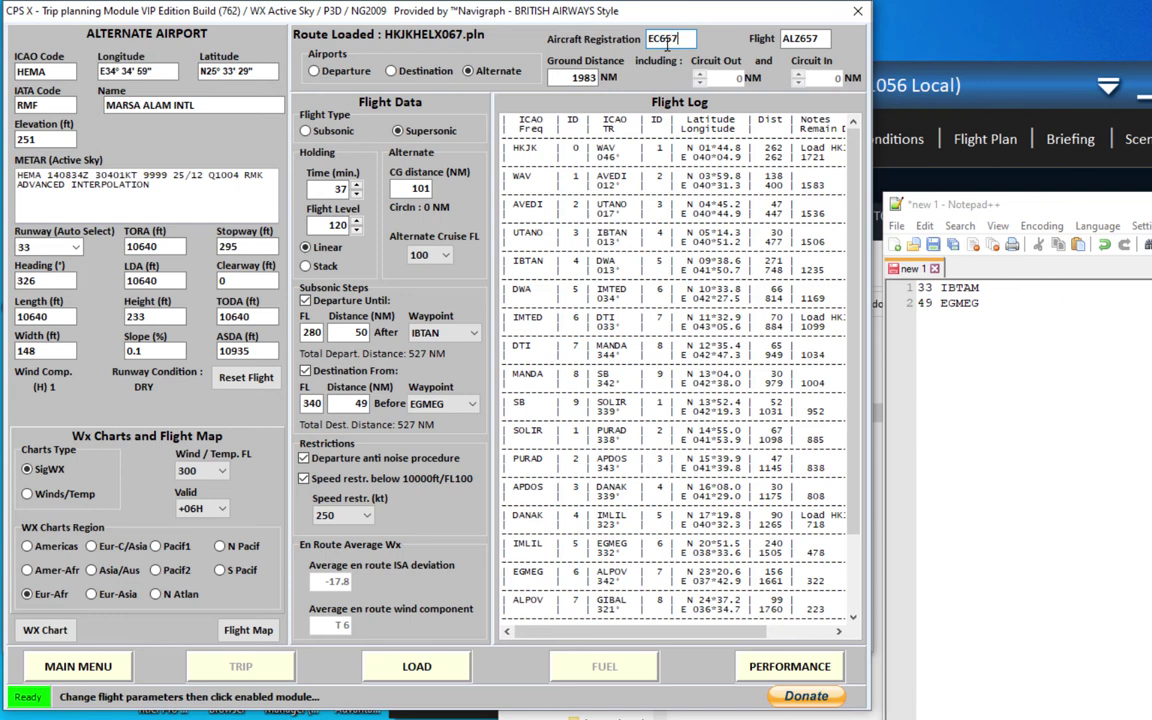
Clear the alternate airport's ICAO code and choose HESG from the nearest alternates instead
{"action": "key", "text": "Tab"}
{"action": "key", "text": "BackSpace"}
{"action": "right_click", "coordinate": [42, 71]}
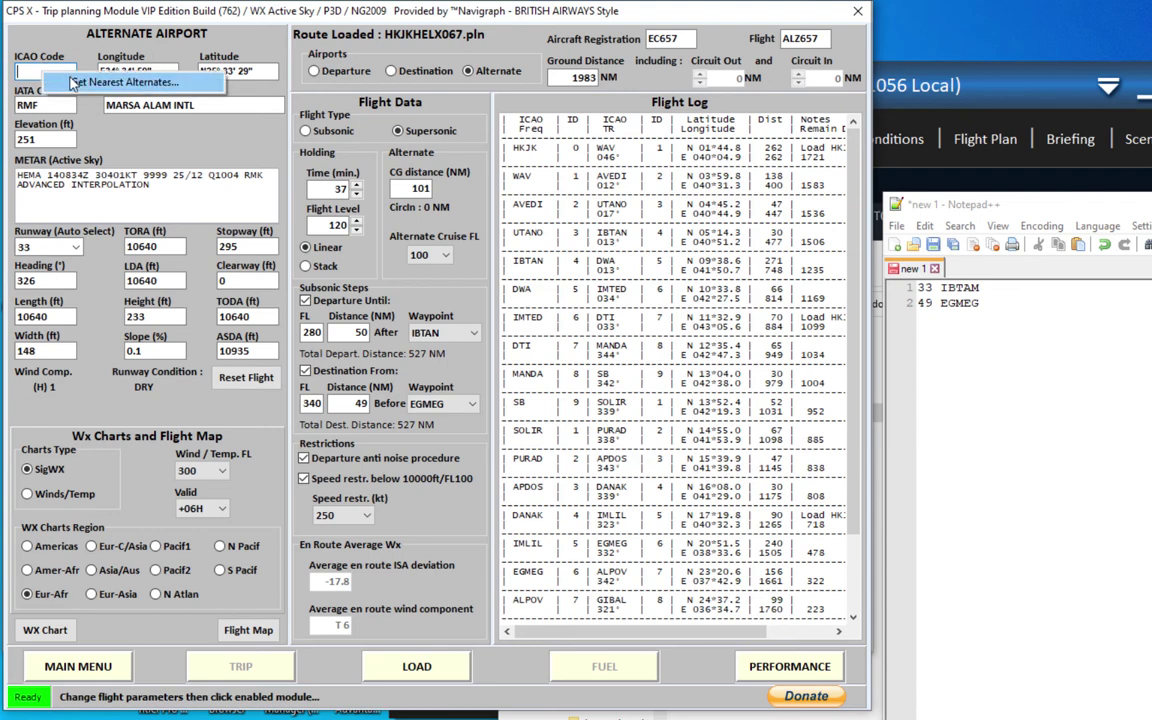
{"action": "left_click", "coordinate": [105, 79]}
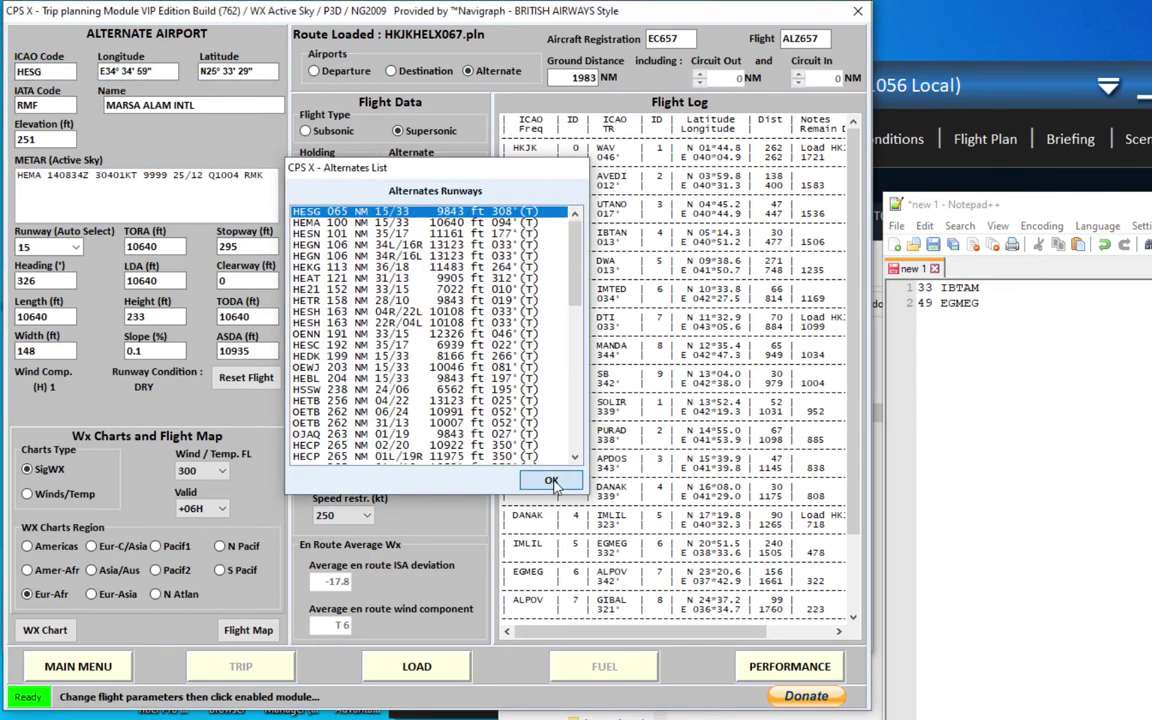
{"action": "left_click", "coordinate": [551, 480]}
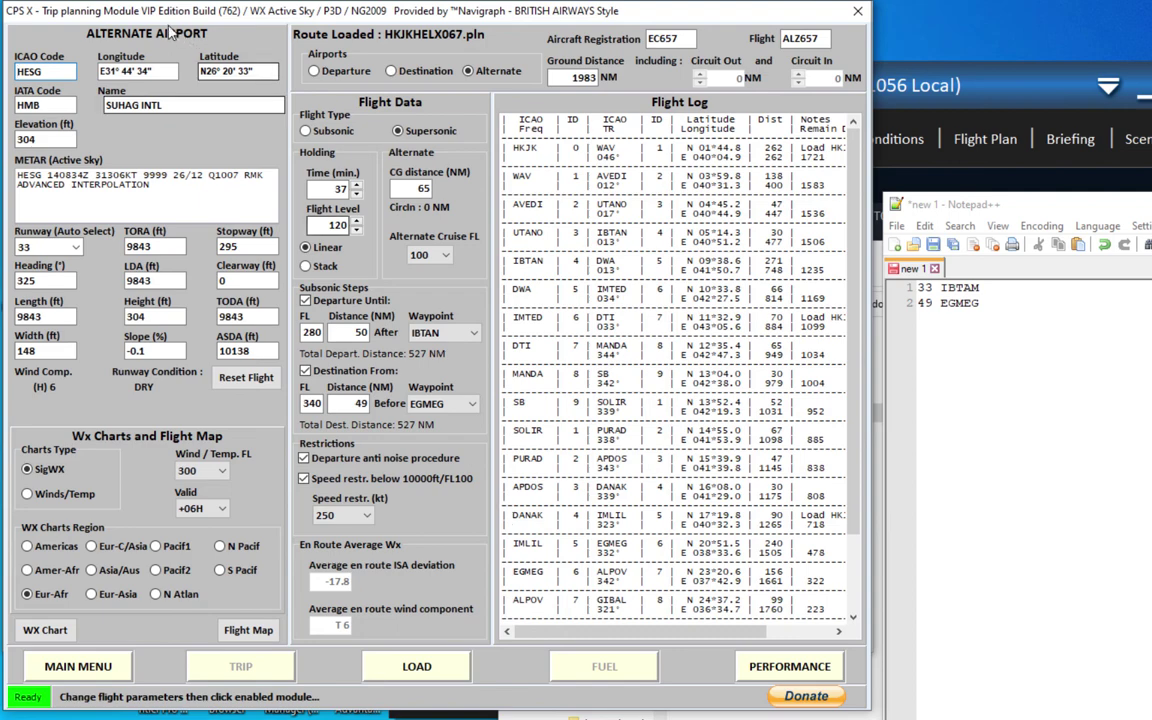
Open the loading module's payload distribution and reduce cabin zone OA to 11 passengers
{"action": "left_click", "coordinate": [424, 679]}
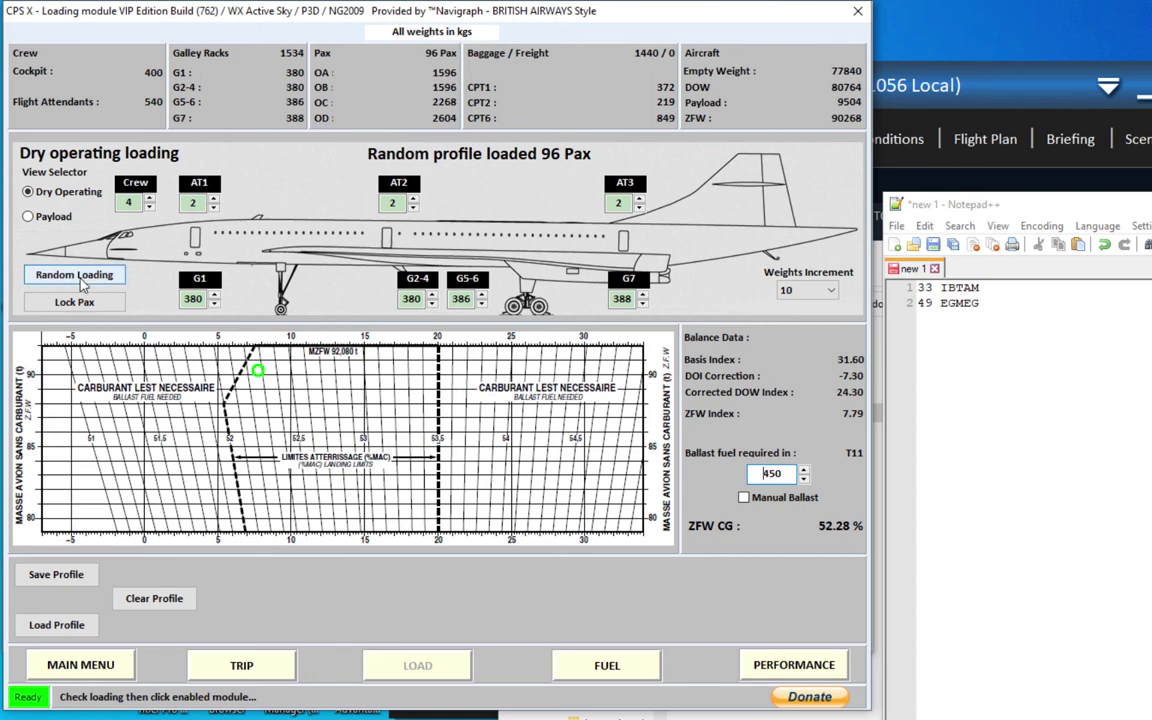
{"action": "left_click", "coordinate": [29, 216]}
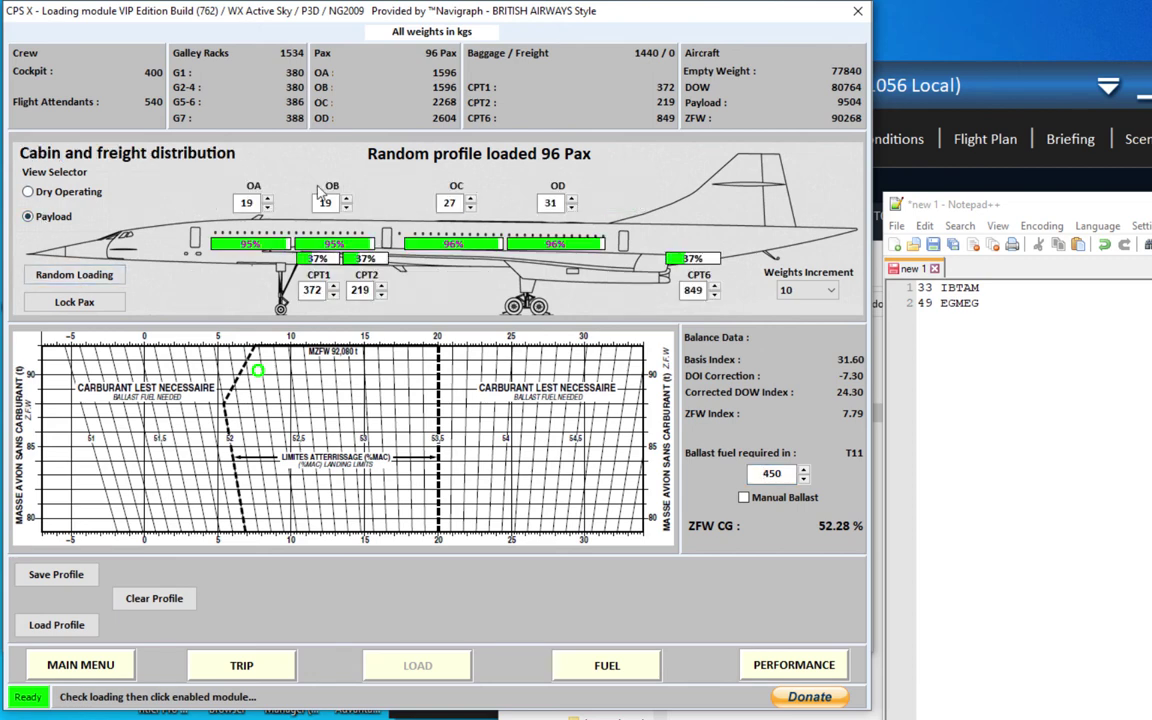
{"action": "left_click", "coordinate": [66, 312]}
{"action": "scroll", "coordinate": [497, 186], "scroll_direction": "down", "scroll_amount": 1}
{"action": "left_click", "coordinate": [240, 203]}
{"action": "scroll", "coordinate": [247, 203], "scroll_direction": "down", "scroll_amount": 6}
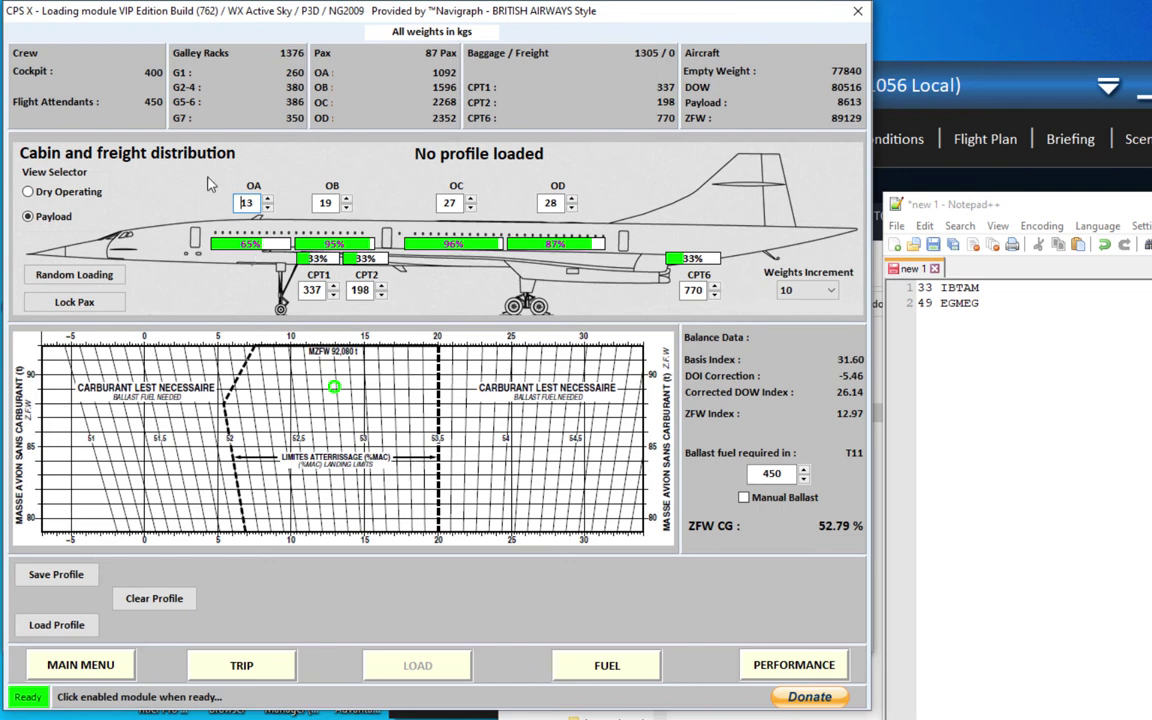
{"action": "scroll", "coordinate": [247, 203], "scroll_direction": "down", "scroll_amount": 2}
Reduce the ballast fuel in tank 11 to 0 kg
{"action": "left_click", "coordinate": [771, 473]}
{"action": "scroll", "coordinate": [771, 473], "scroll_direction": "down", "scroll_amount": 20}
{"action": "scroll", "coordinate": [771, 473], "scroll_direction": "down", "scroll_amount": 16}
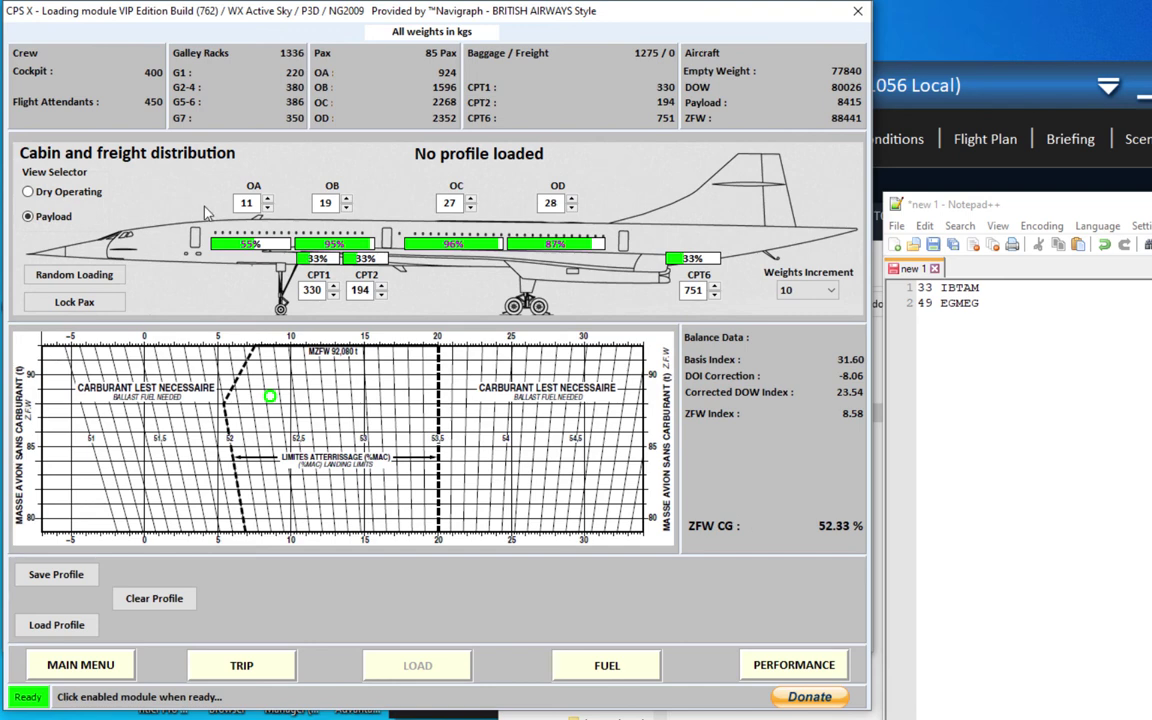
Distribute the passengers as 3 in OA, 17 in OB, 21 in OC and 19 in OD
{"action": "scroll", "coordinate": [248, 204], "scroll_direction": "down", "scroll_amount": 11}
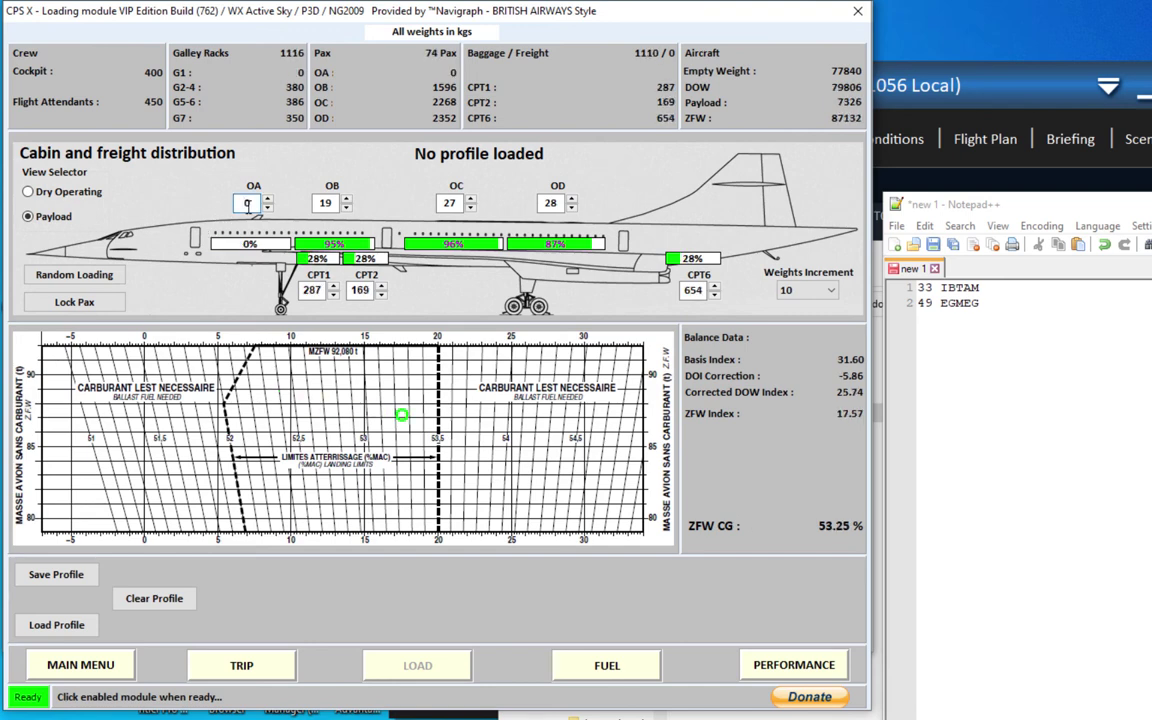
{"action": "scroll", "coordinate": [248, 204], "scroll_direction": "up", "scroll_amount": 3}
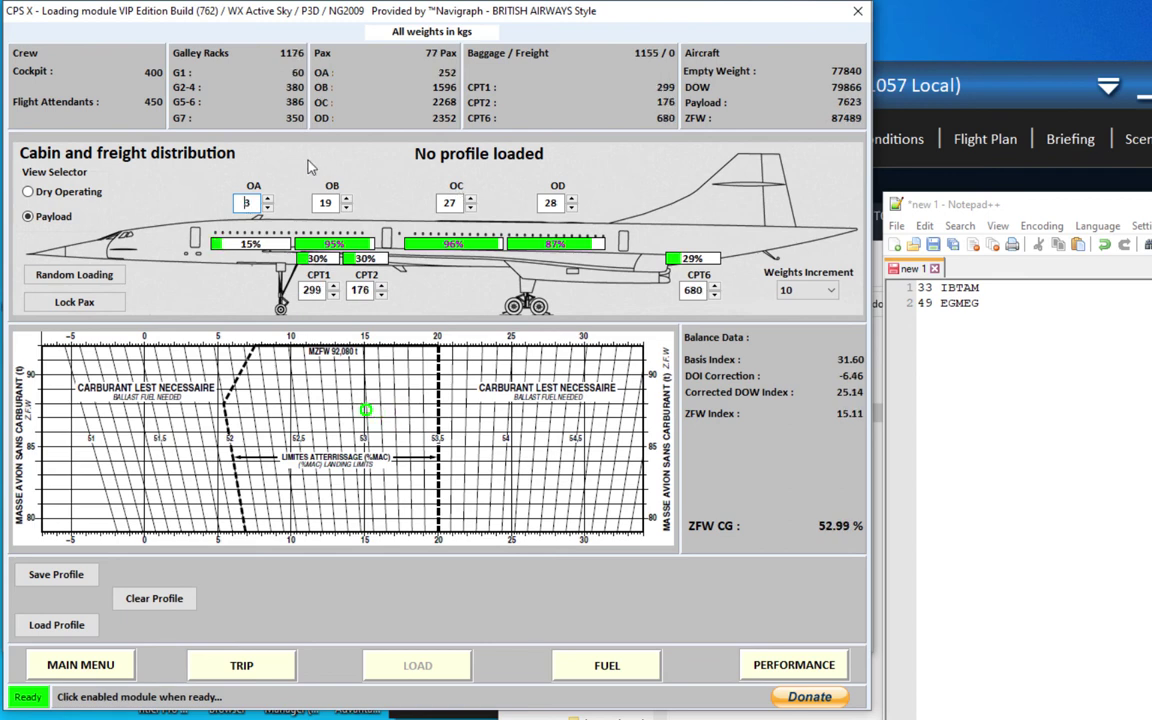
{"action": "scroll", "coordinate": [333, 201], "scroll_direction": "down", "scroll_amount": 2}
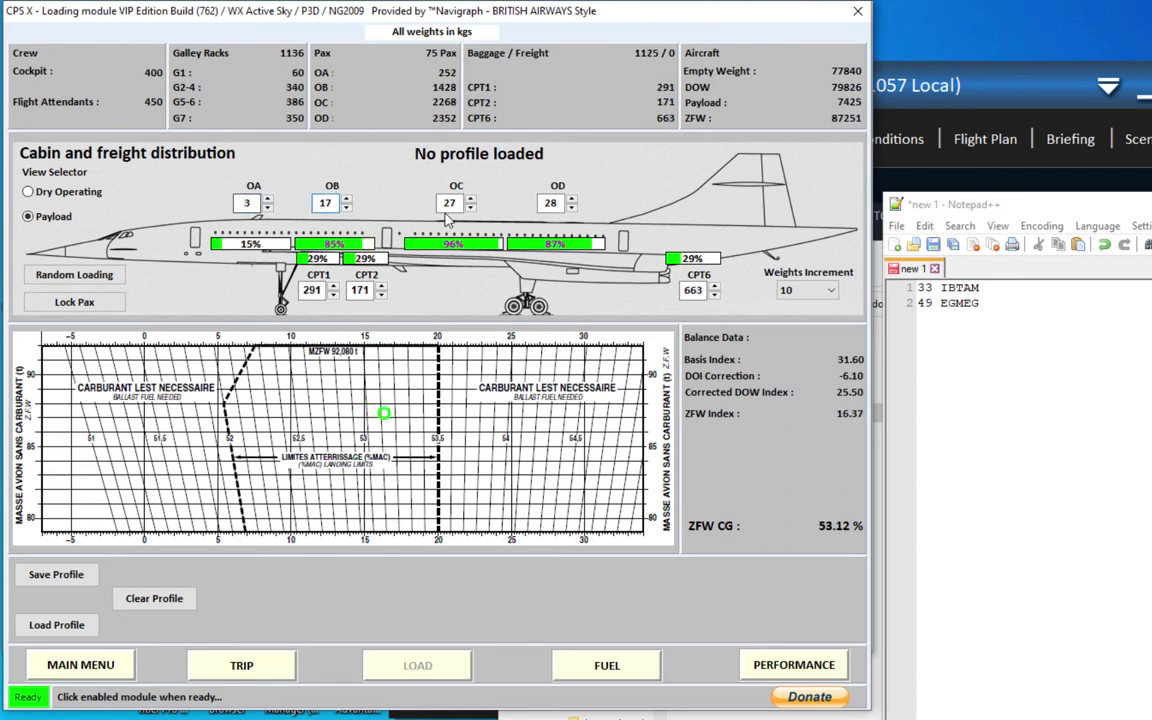
{"action": "scroll", "coordinate": [443, 205], "scroll_direction": "down", "scroll_amount": 6}
{"action": "scroll", "coordinate": [553, 205], "scroll_direction": "down", "scroll_amount": 3}
{"action": "scroll", "coordinate": [553, 205], "scroll_direction": "down", "scroll_amount": 6}
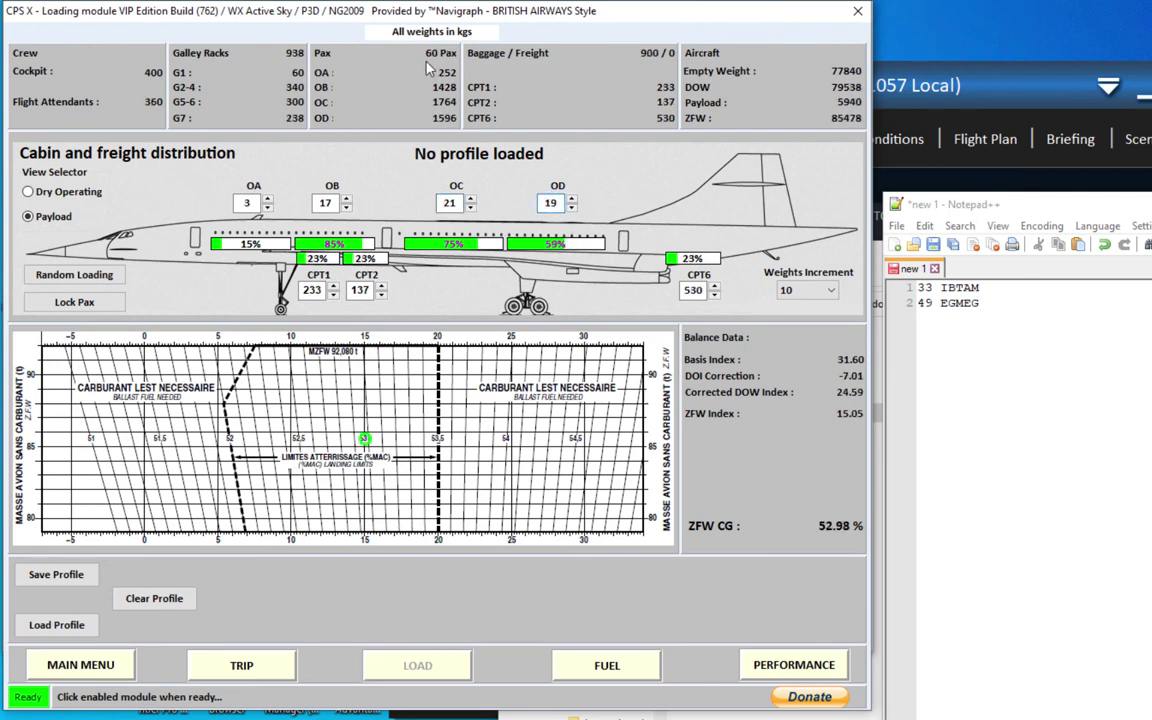
Calculate the fuel for the new loading, acknowledge the minimum holding fuel notice, and display the take-off performance form
{"action": "left_click", "coordinate": [612, 668]}
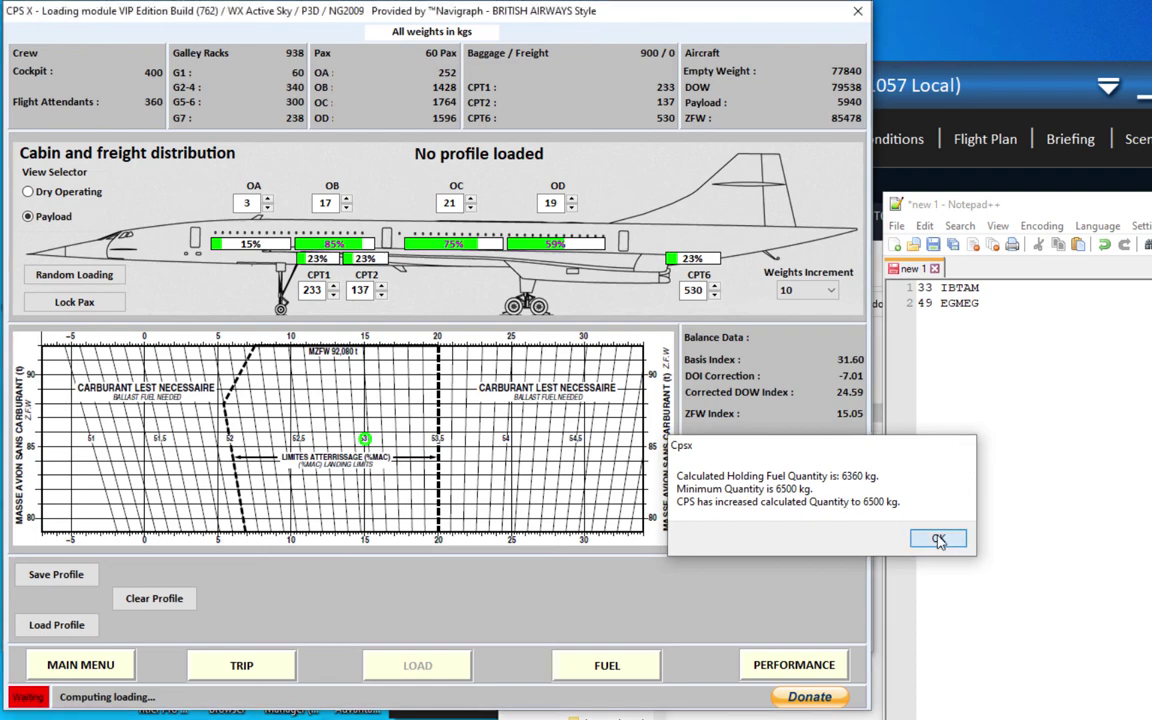
{"action": "key", "text": "Return"}
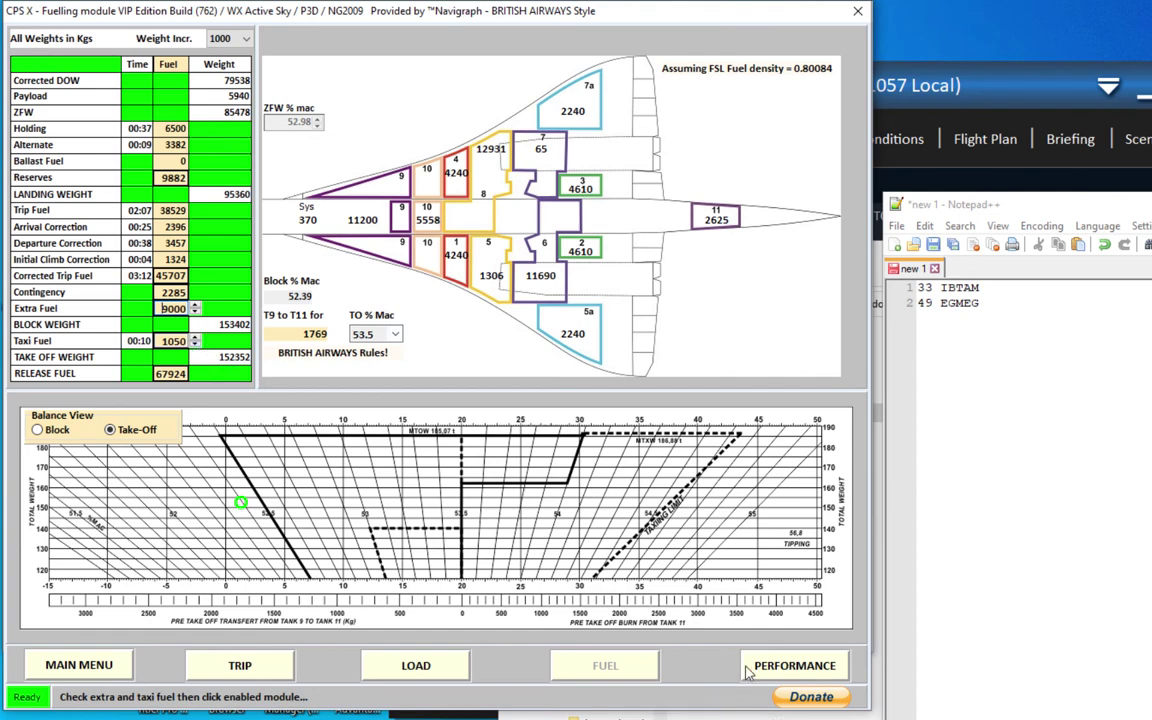
{"action": "left_click", "coordinate": [792, 665]}
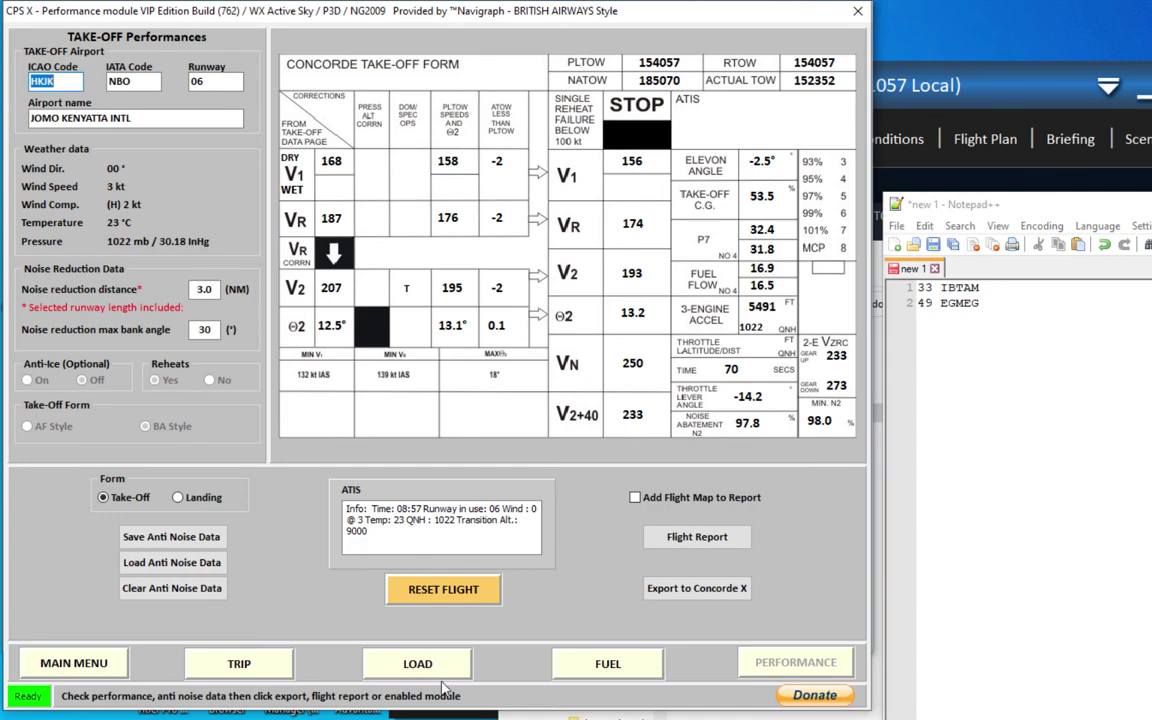
Review the trip parameters and the payload distribution, and check the take-off performance again
{"action": "left_click", "coordinate": [228, 667]}
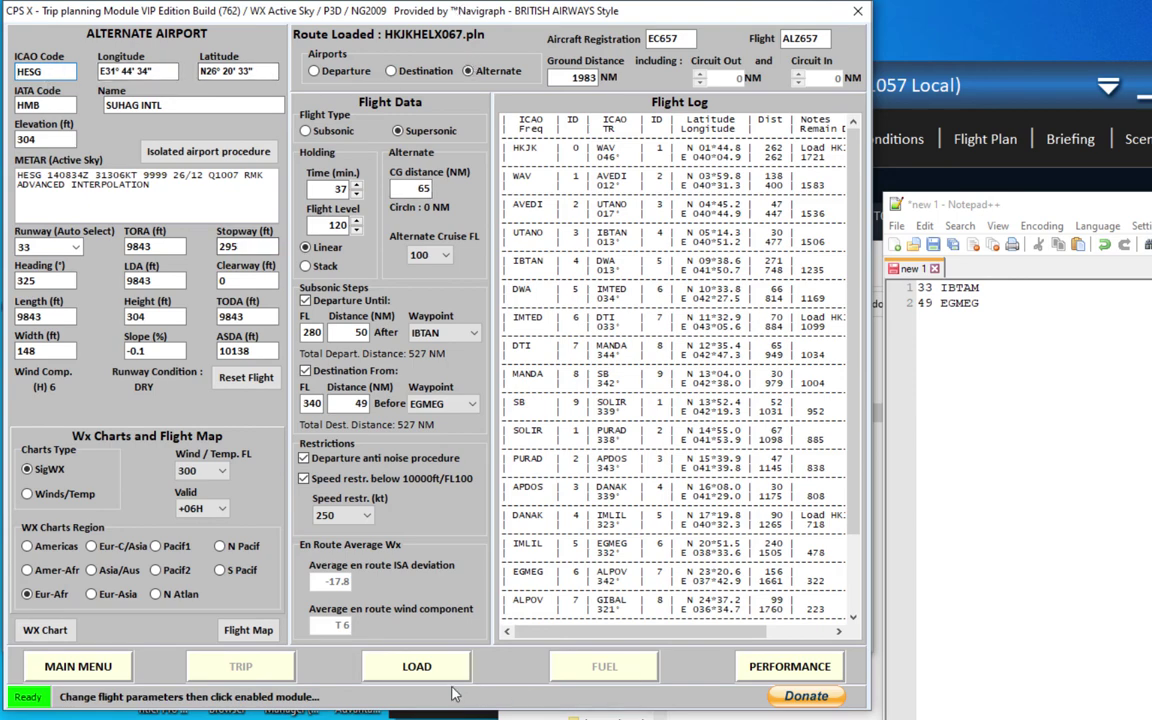
{"action": "left_click", "coordinate": [416, 666]}
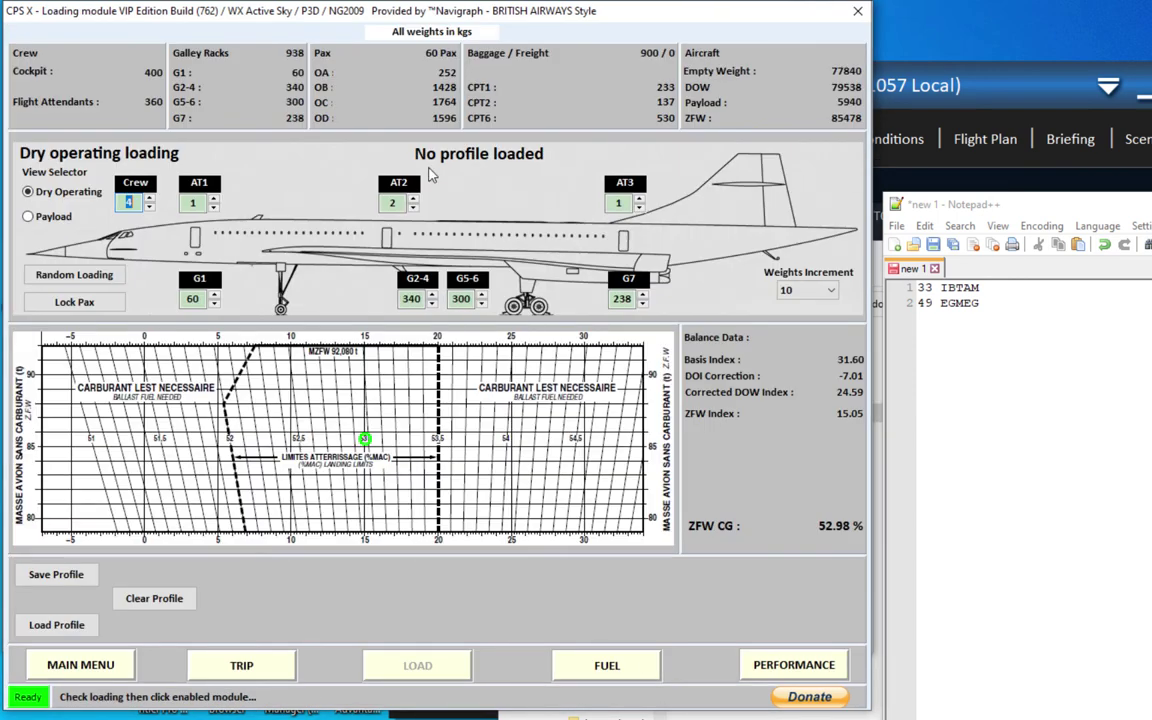
{"action": "left_click", "coordinate": [29, 216]}
{"action": "left_click", "coordinate": [790, 665]}
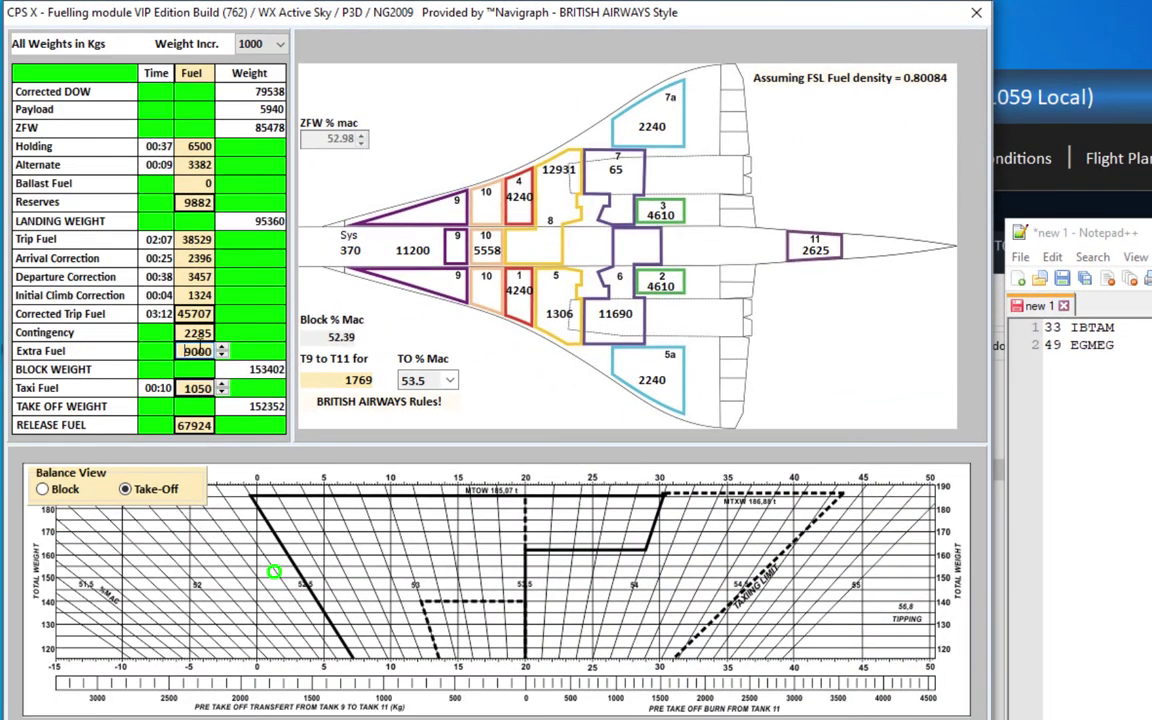
Set the extra fuel to 10000 kg and the holding time to 38 minutes, dismissing the minimum holding fuel notice
{"action": "left_click", "coordinate": [185, 350]}
{"action": "key", "text": "Up"}
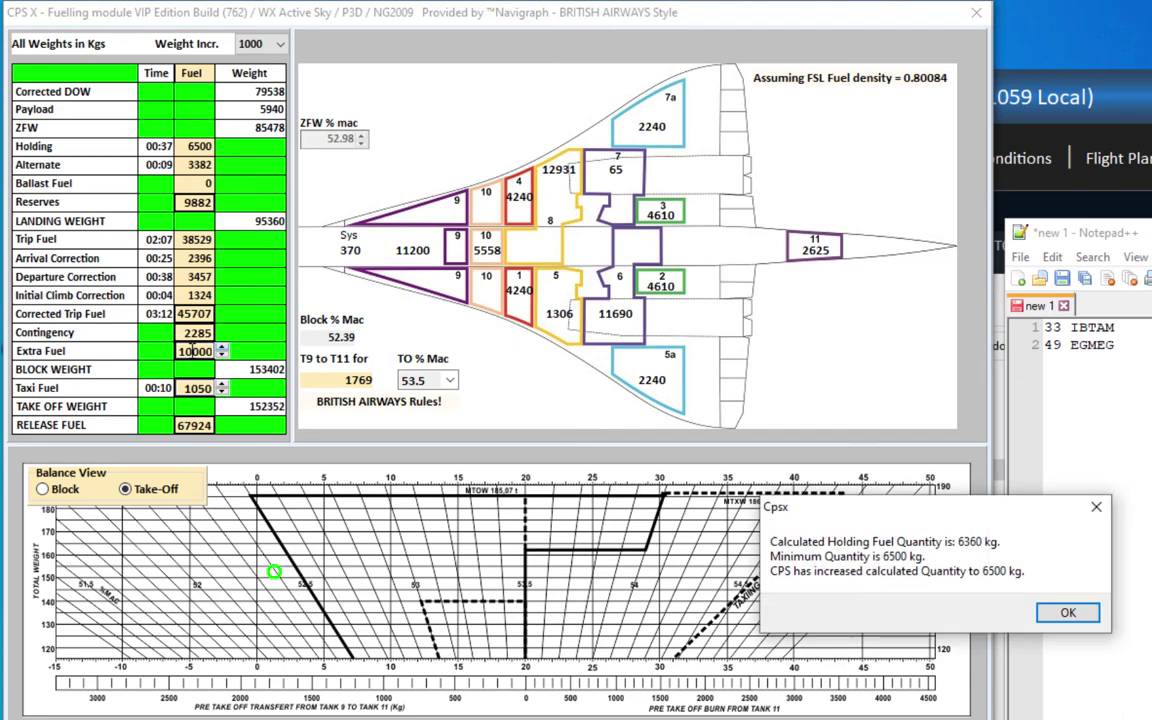
{"action": "left_click", "coordinate": [1068, 613]}
{"action": "key", "text": "Escape"}
{"action": "left_click", "coordinate": [380, 215]}
{"action": "key", "text": "Return"}
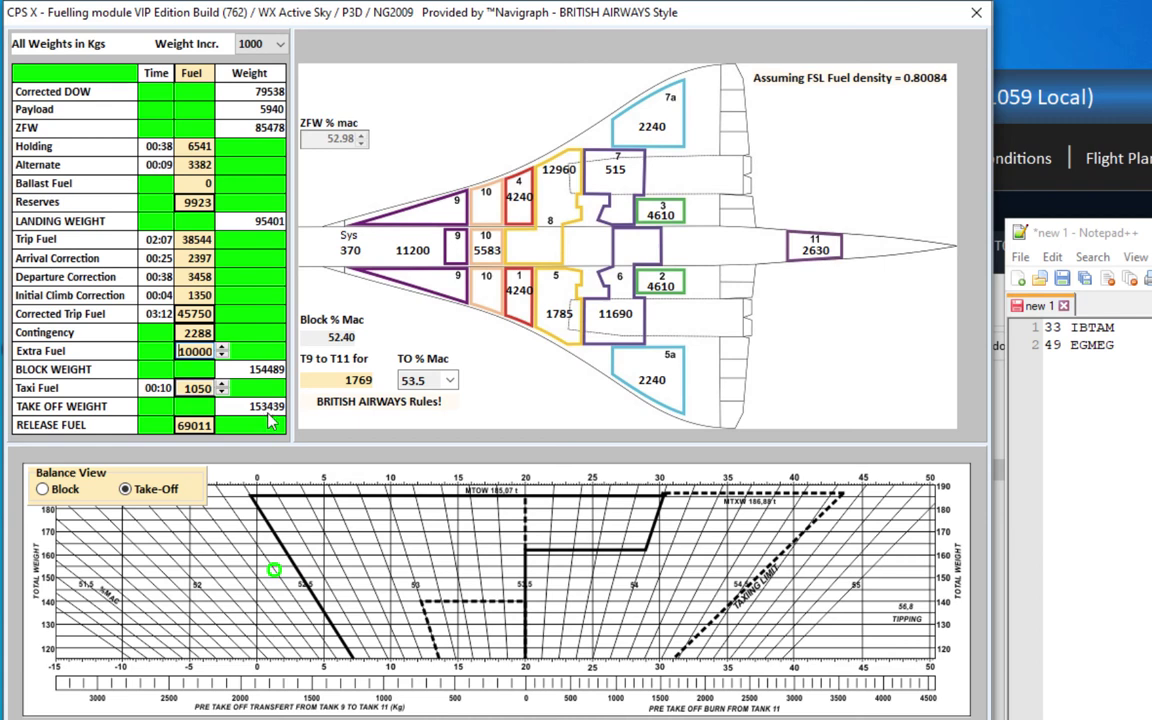
Change the fuelling weight increment to 500 kg and fine-tune the extra fuel with it
{"action": "left_click", "coordinate": [257, 50]}
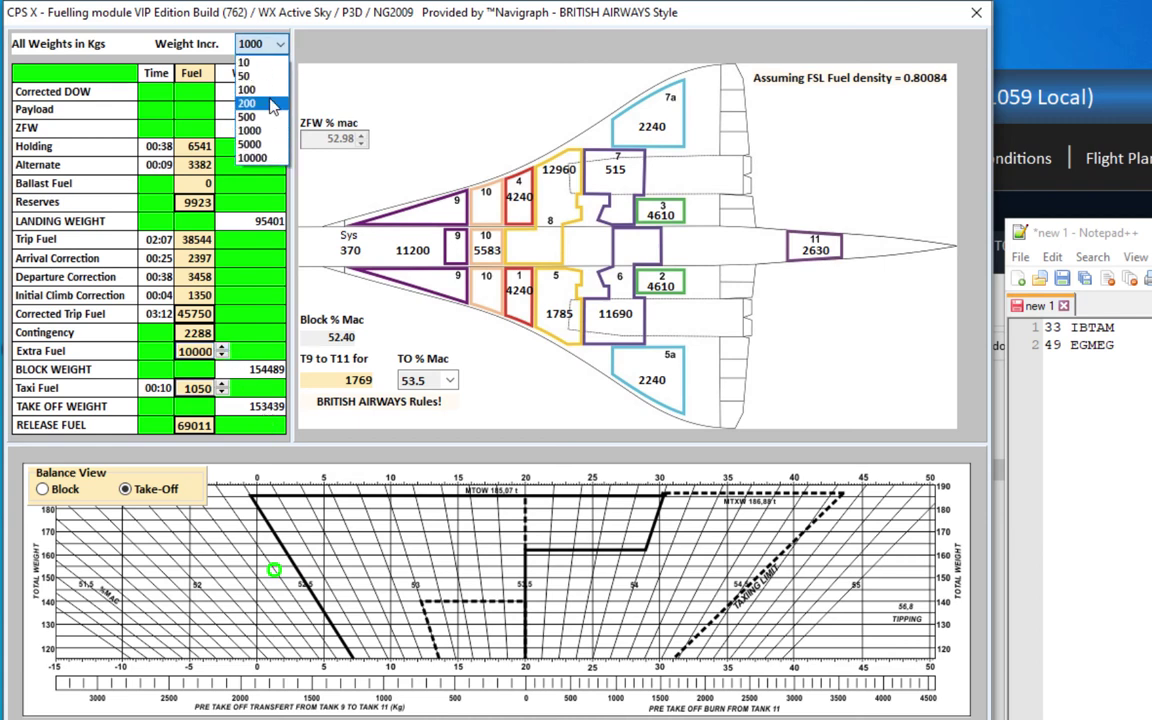
{"action": "left_click", "coordinate": [244, 85]}
{"action": "left_click", "coordinate": [195, 351]}
{"action": "scroll", "coordinate": [195, 351], "scroll_direction": "up", "scroll_amount": 1}
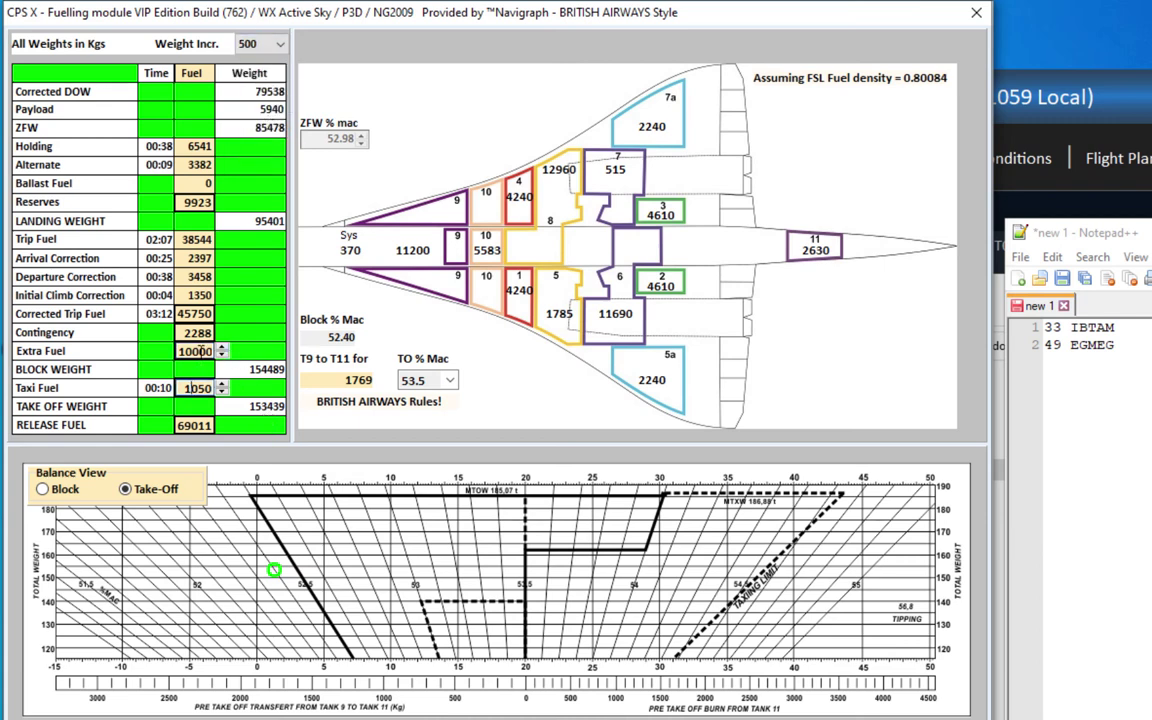
{"action": "scroll", "coordinate": [202, 351], "scroll_direction": "up", "scroll_amount": 1}
{"action": "scroll", "coordinate": [201, 351], "scroll_direction": "down", "scroll_amount": 1}
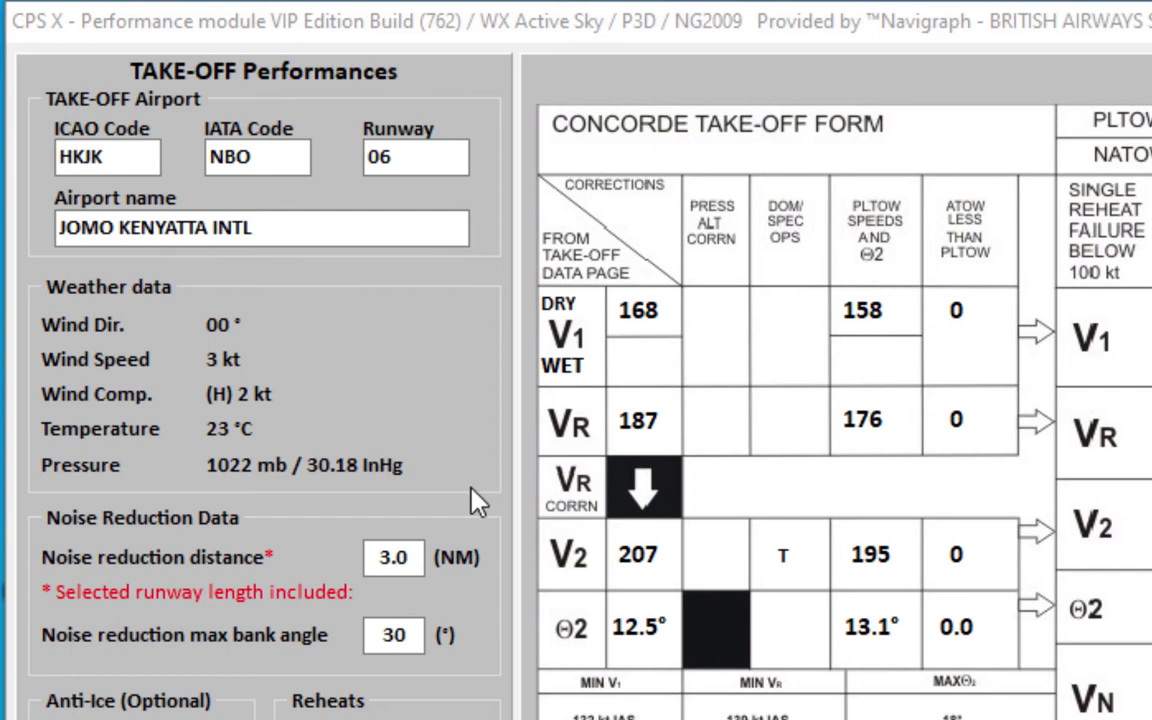
Save the anti-noise data with a 3.0 NM noise reduction distance and export the flight to Concorde X, acknowledging the notice
{"action": "left_click", "coordinate": [386, 557]}
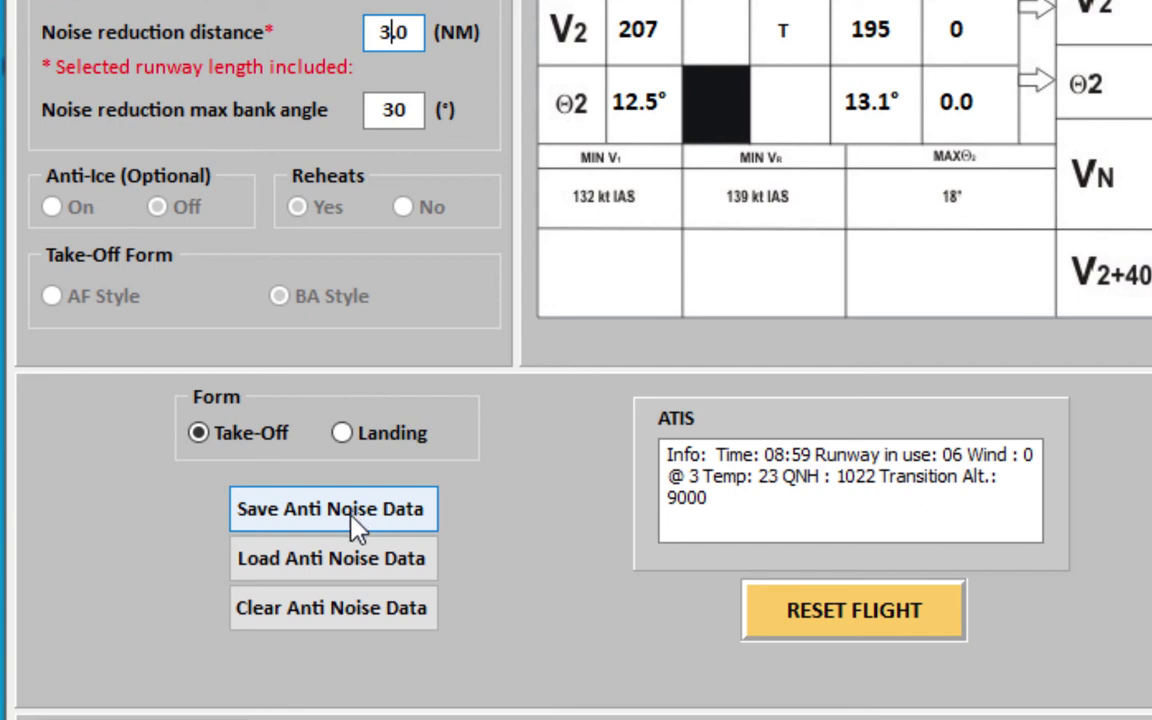
{"action": "left_click", "coordinate": [358, 530]}
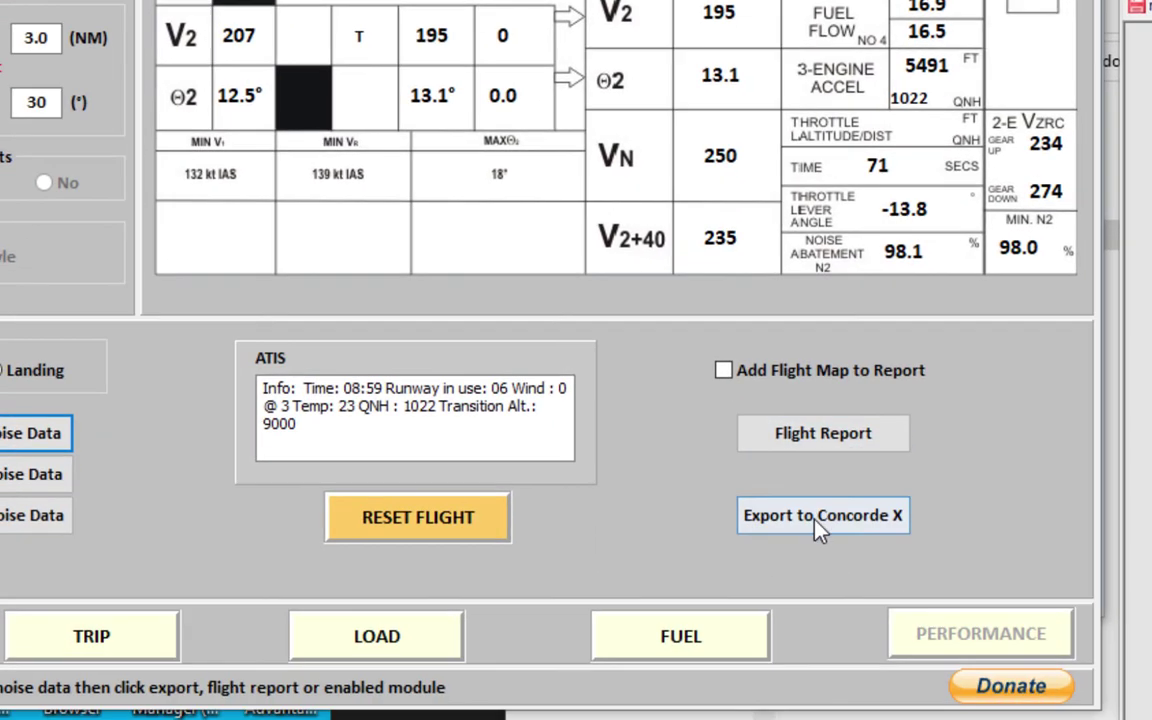
{"action": "left_click", "coordinate": [798, 520]}
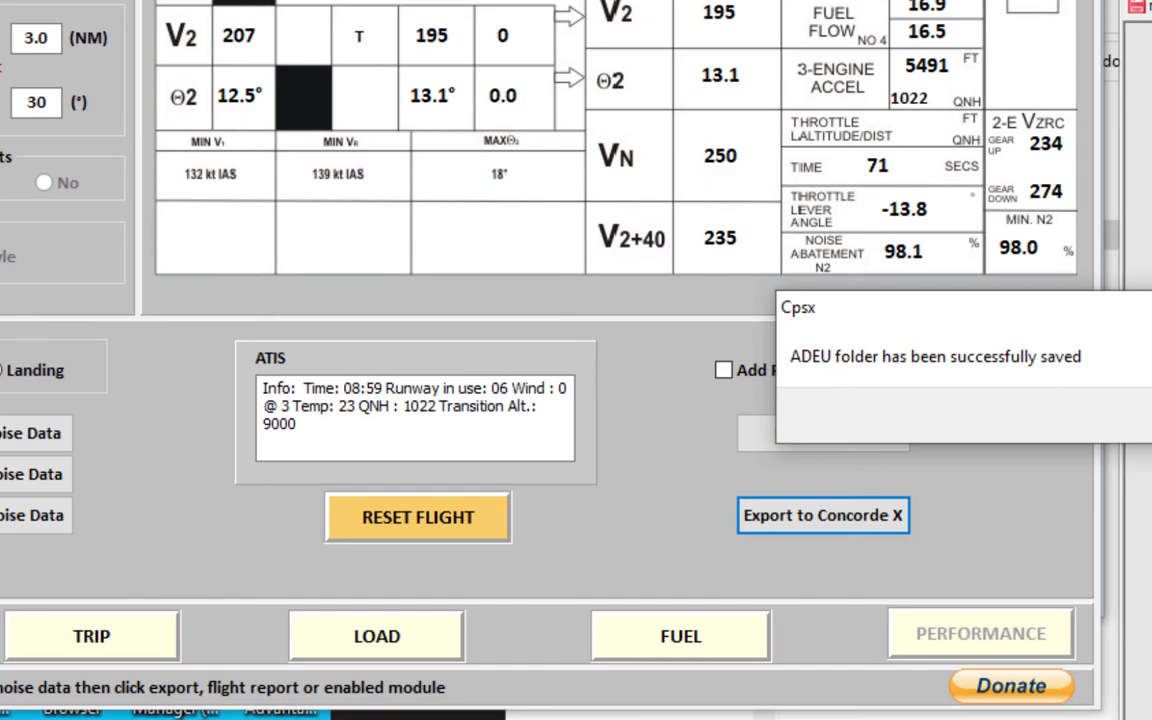
{"action": "key", "text": "Return"}
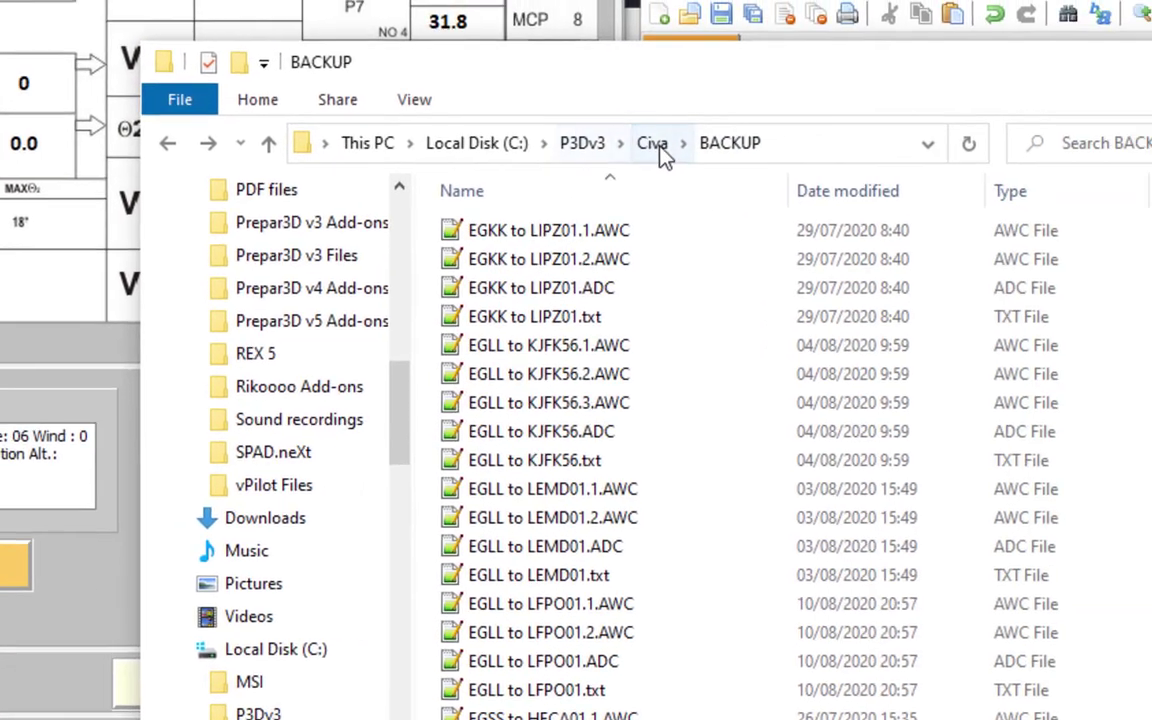
Switch to File Explorer and look through the route files in the Civa BACKUP folder, returning to Civa
{"action": "left_click", "coordinate": [1138, 96]}
{"action": "left_click", "coordinate": [499, 658]}
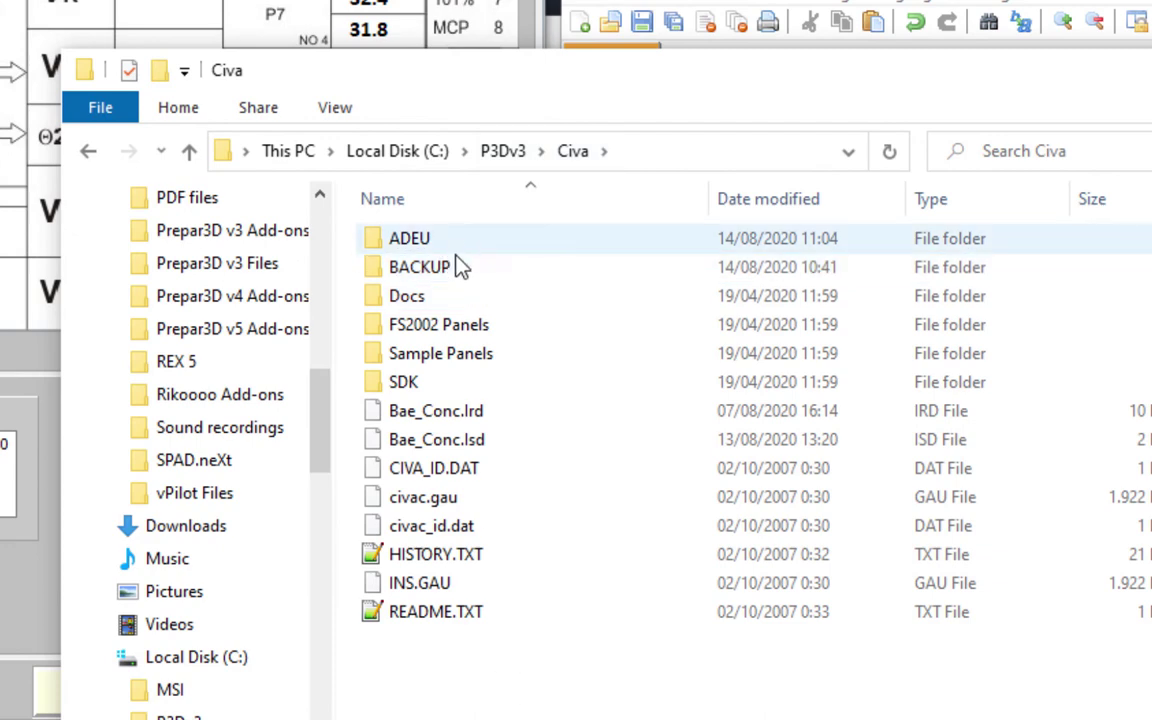
{"action": "left_click", "coordinate": [425, 268]}
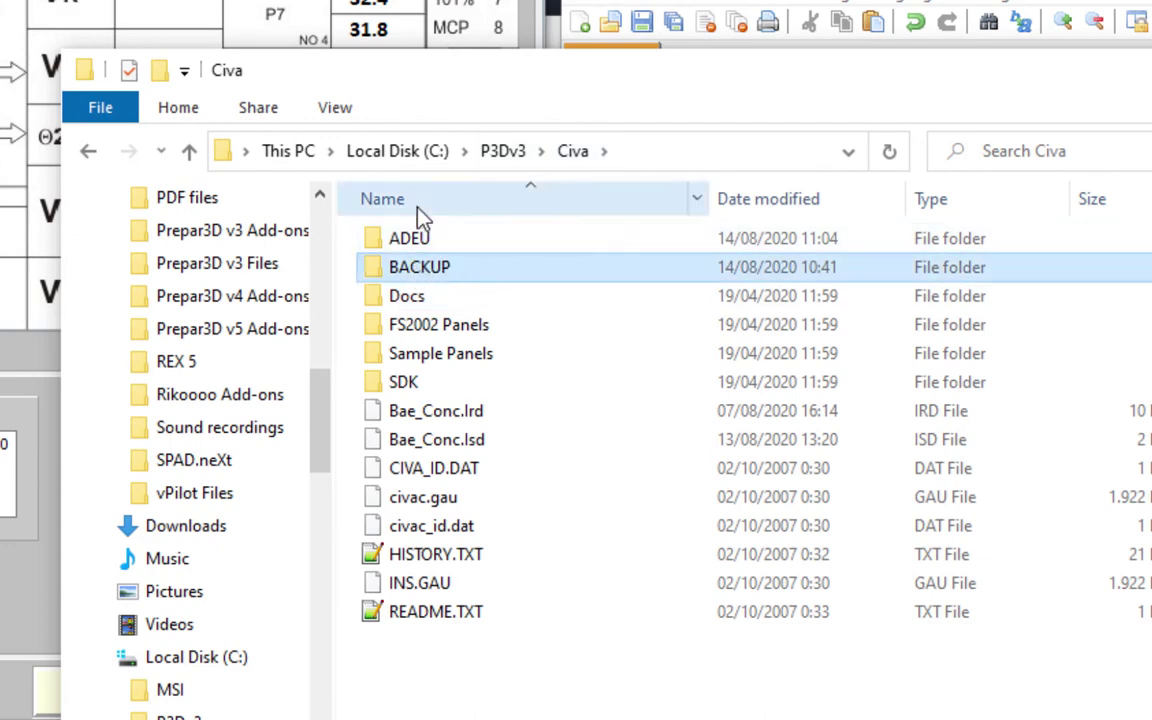
{"action": "double_click", "coordinate": [437, 274]}
{"action": "scroll", "coordinate": [700, 450], "scroll_direction": "down", "scroll_amount": 20}
{"action": "scroll", "coordinate": [700, 450], "scroll_direction": "up", "scroll_amount": 20}
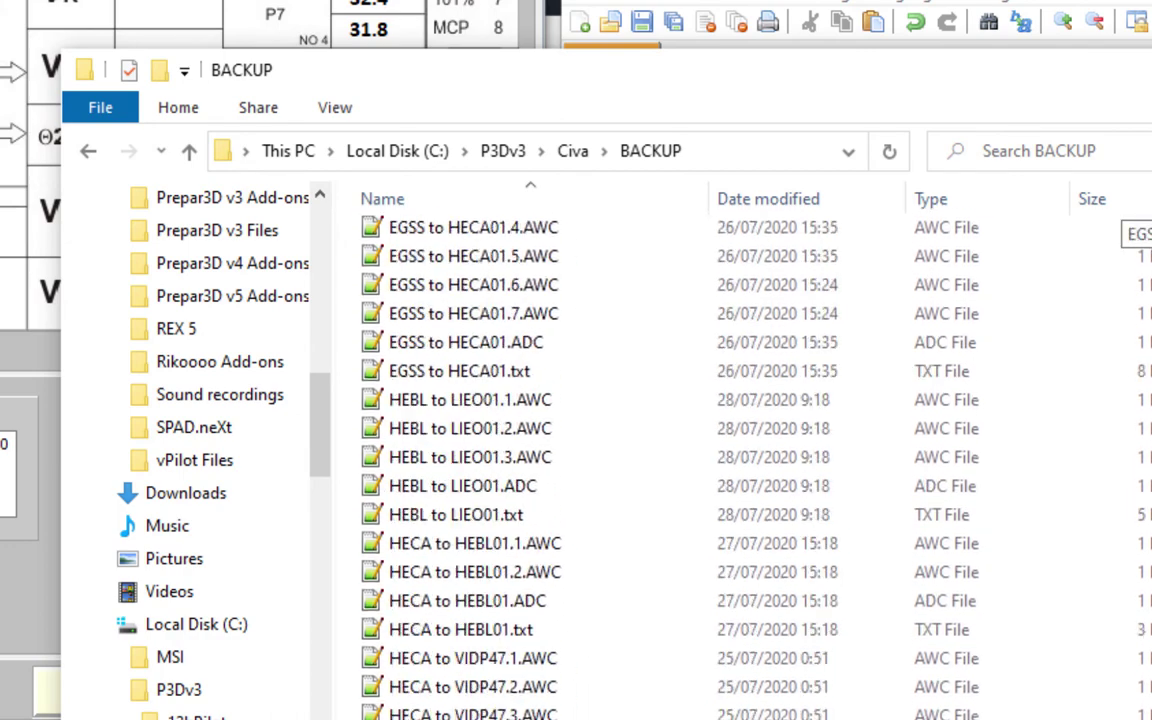
{"action": "left_click", "coordinate": [573, 151]}
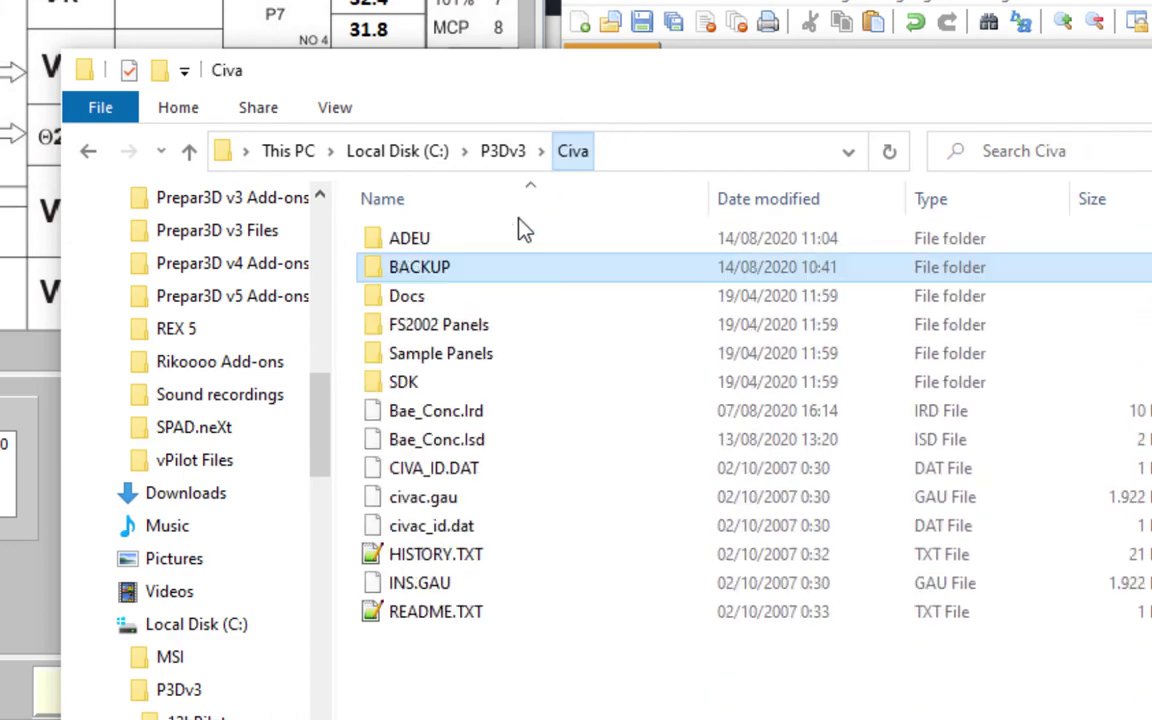
Examine the HKJK to HELX67 route files in the ADEU folder and return to the Civa folder
{"action": "left_click", "coordinate": [400, 245]}
{"action": "double_click", "coordinate": [400, 245]}
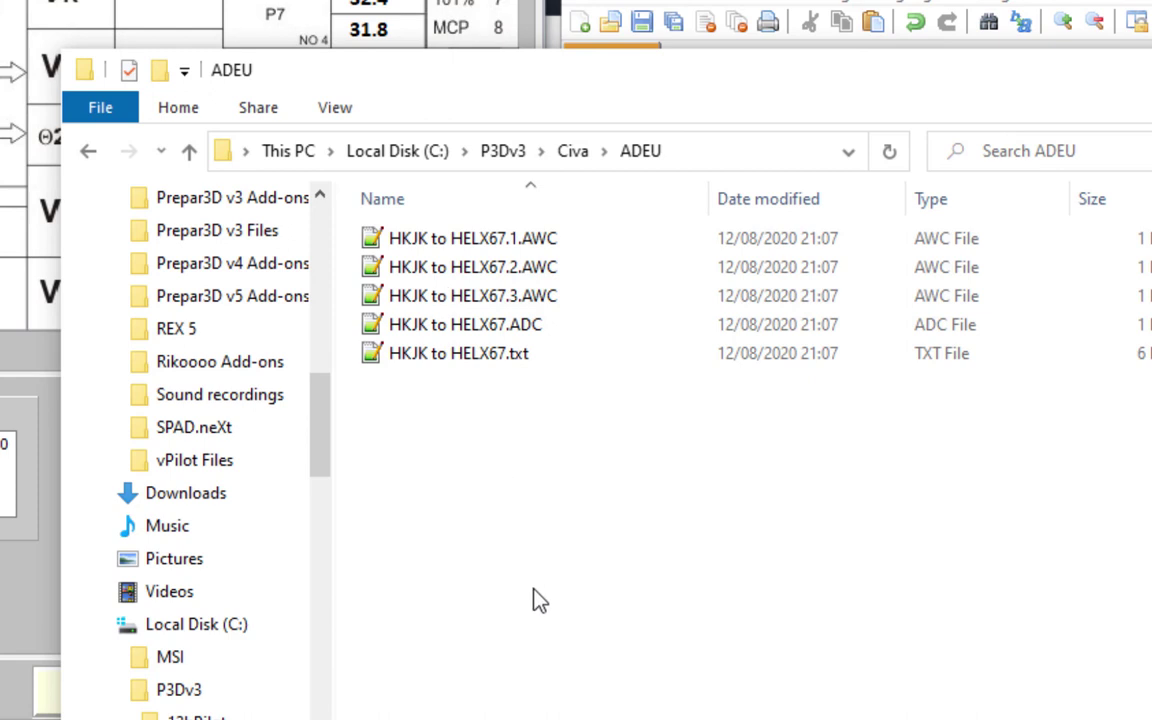
{"action": "left_click_drag", "start_coordinate": [533, 584], "coordinate": [478, 190]}
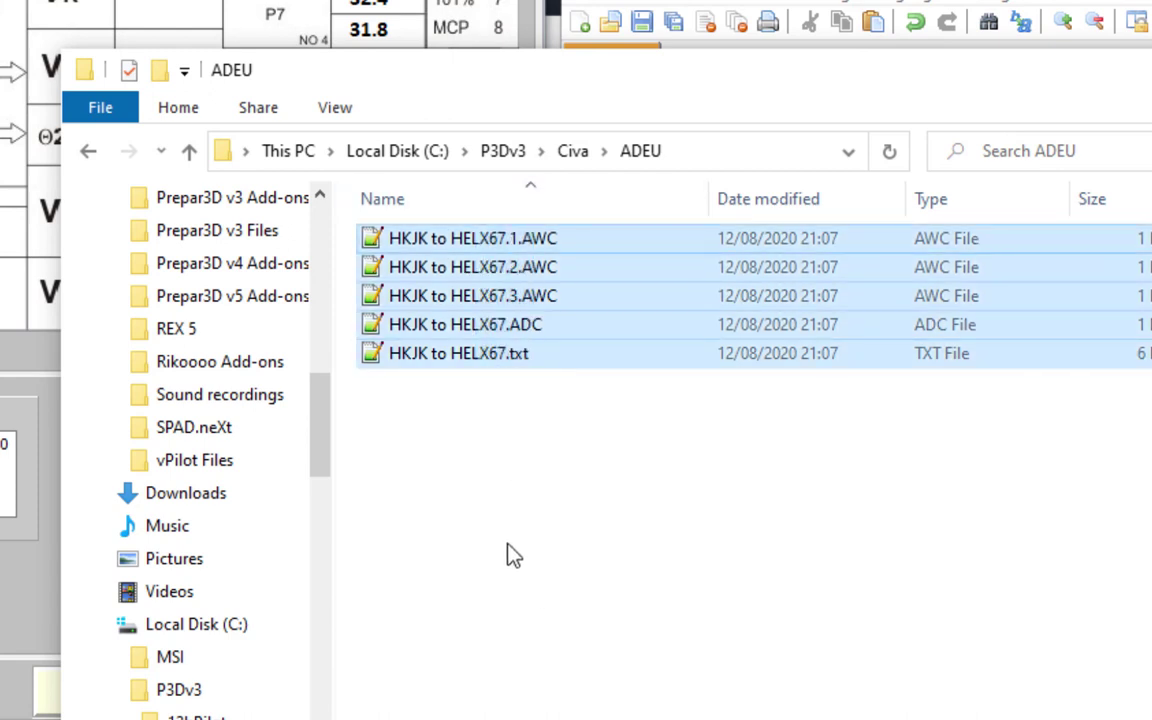
{"action": "left_click", "coordinate": [517, 542]}
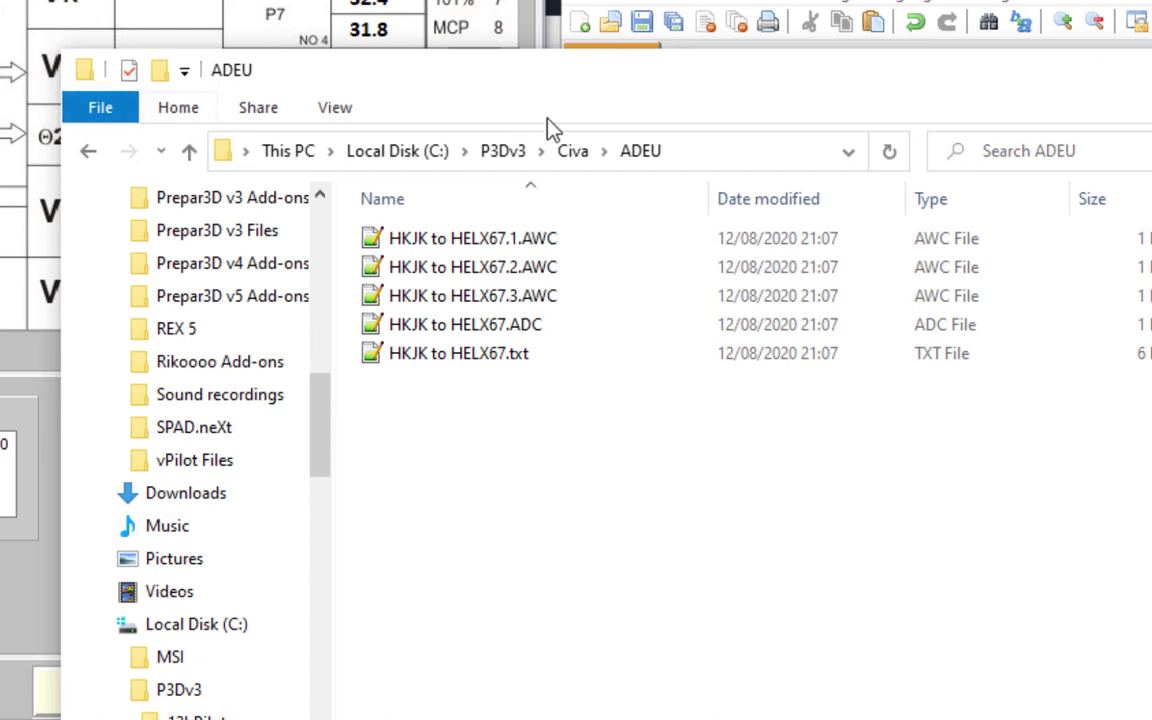
{"action": "left_click", "coordinate": [573, 151]}
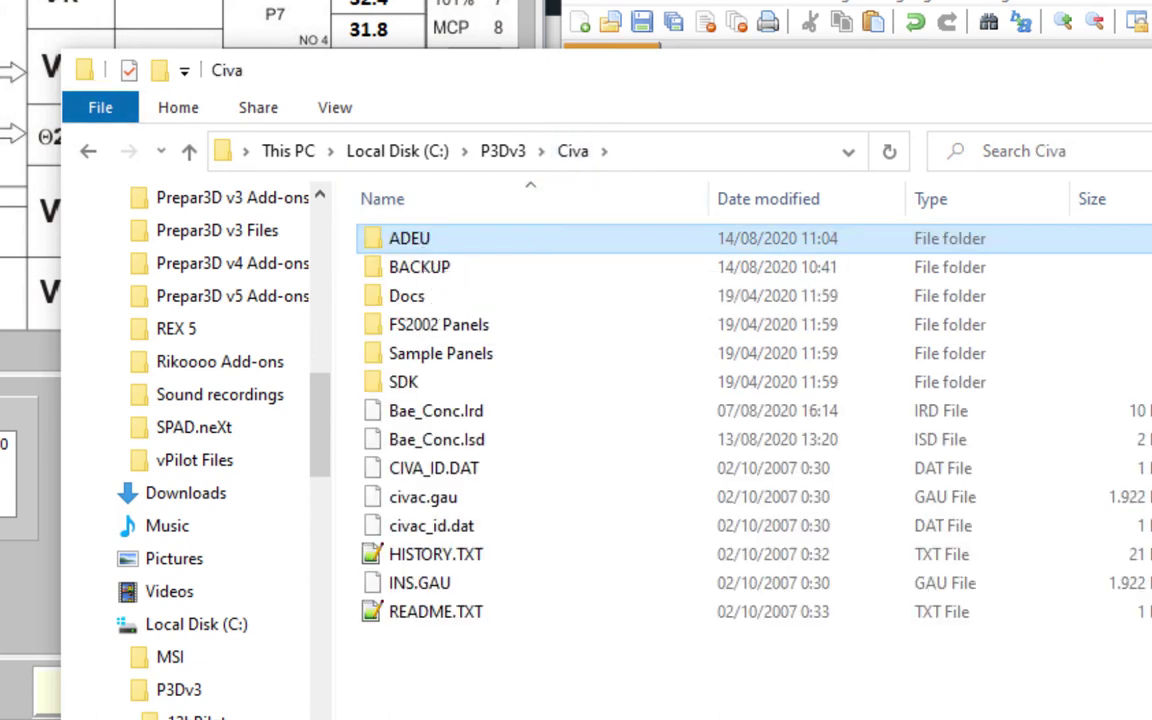
{"action": "left_click", "coordinate": [428, 239]}
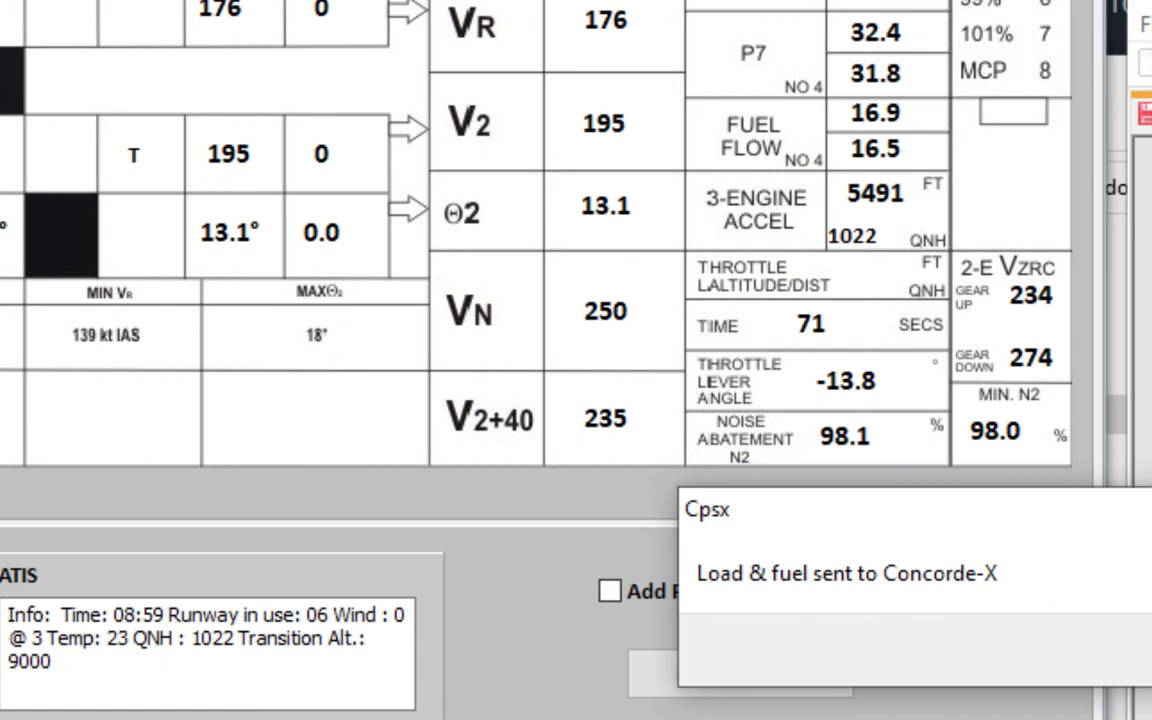
Acknowledge the load and fuel export notice and open the Civa ADEU folder in File Explorer
{"action": "key", "text": "Return"}
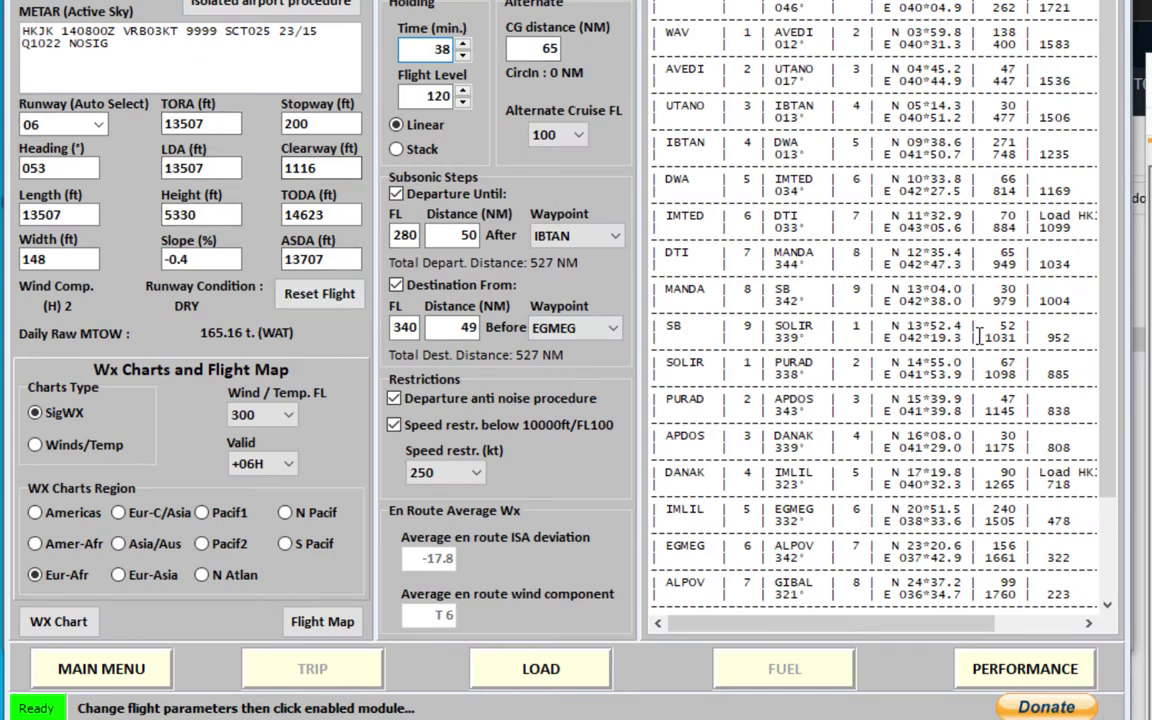
{"action": "key", "text": "alt+Tab"}
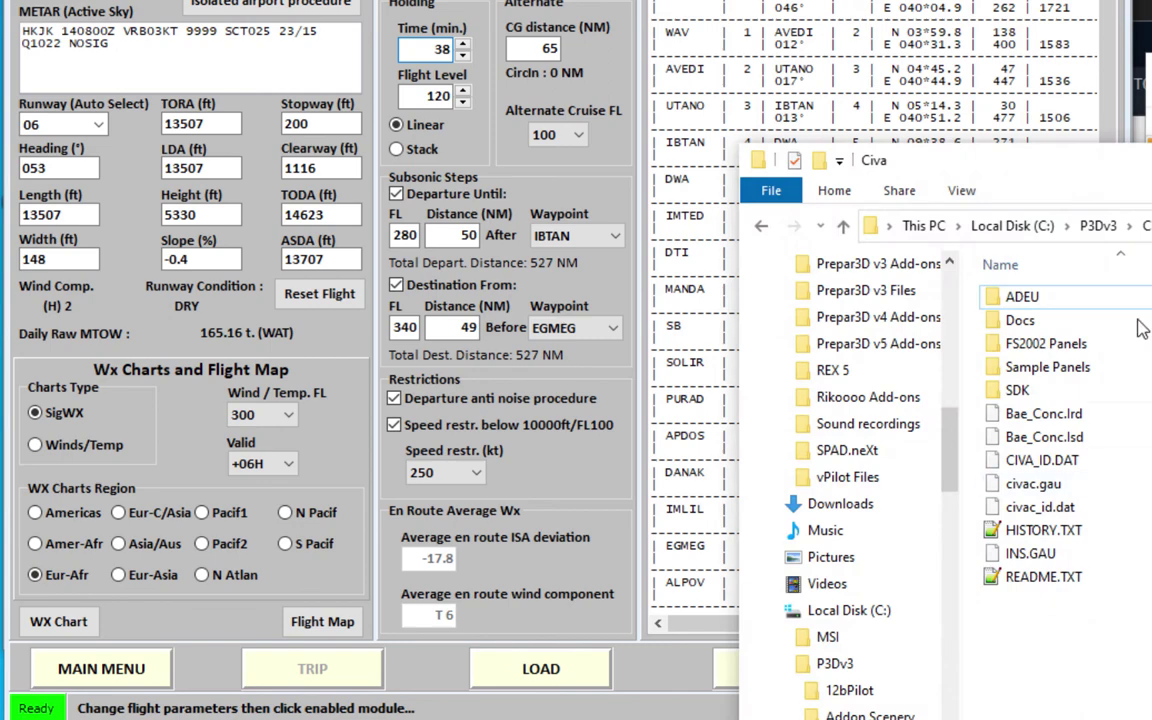
{"action": "double_click", "coordinate": [998, 298]}
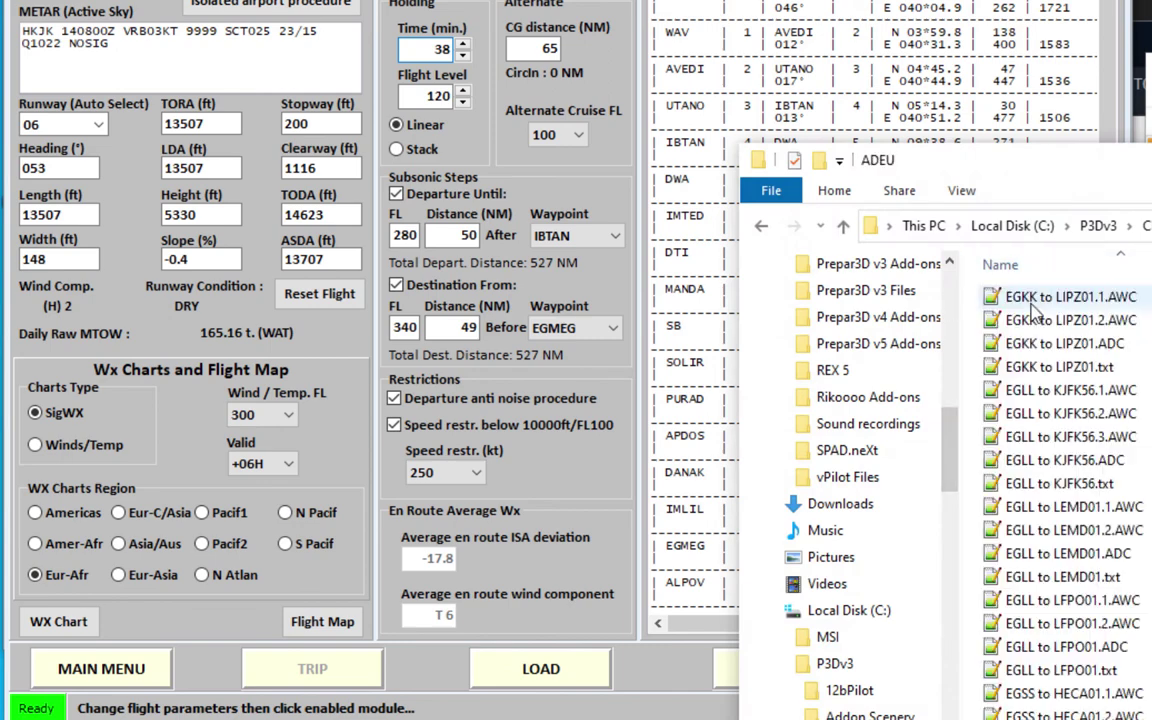
Look through the route files in the ADEU folder, leave the folder and switch back to CPS X
{"action": "scroll", "coordinate": [1060, 480], "scroll_direction": "down", "scroll_amount": 10}
{"action": "scroll", "coordinate": [1060, 480], "scroll_direction": "up", "scroll_amount": 10}
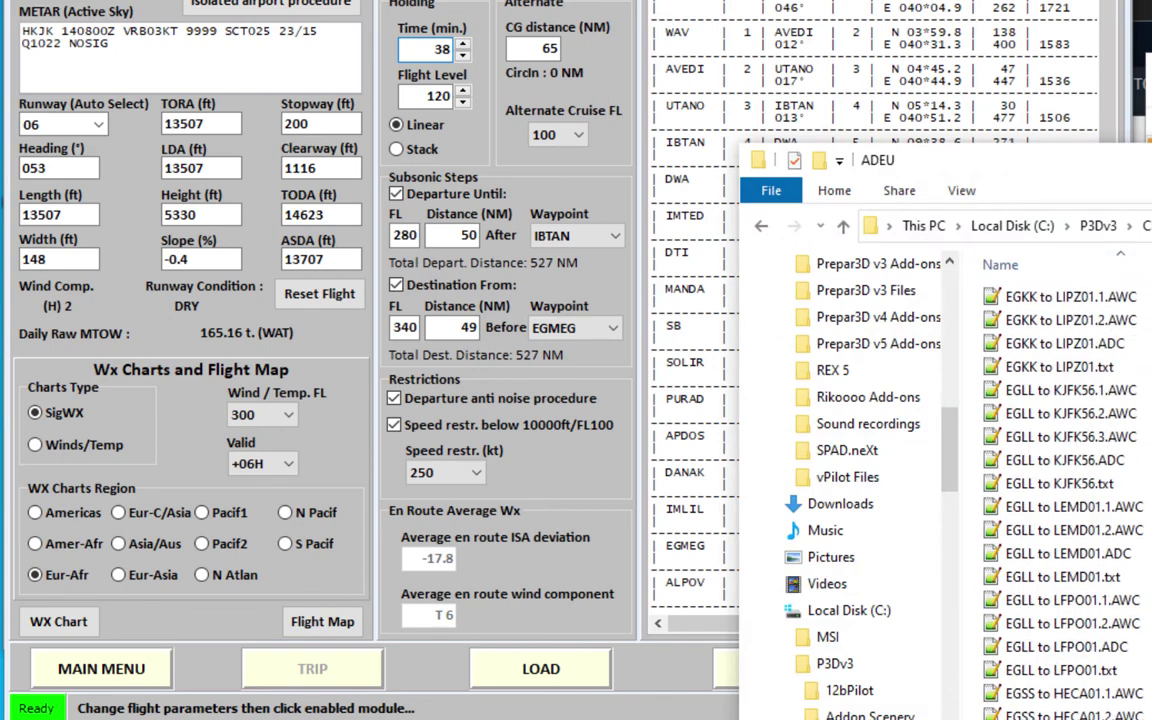
{"action": "key", "text": "alt+Up"}
{"action": "key", "text": "alt+Tab"}
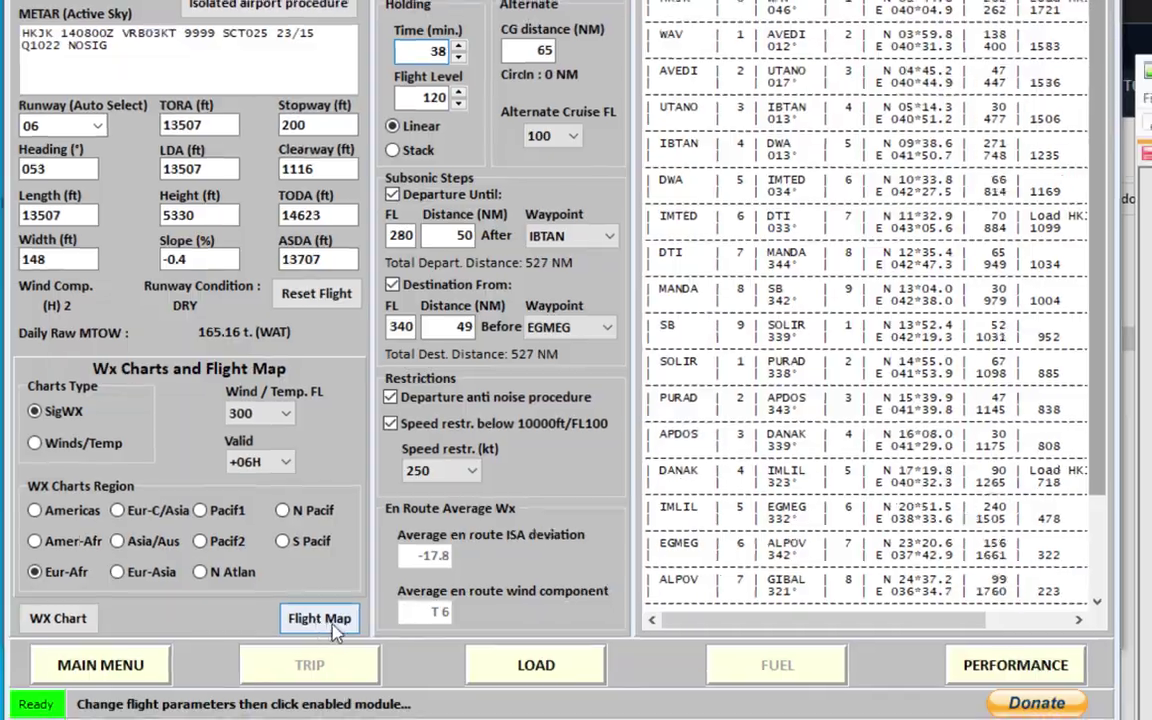
Open the flight map and examine the route around Nairobi in Terrain and Satellite views, returning to Terrain
{"action": "left_click", "coordinate": [322, 619]}
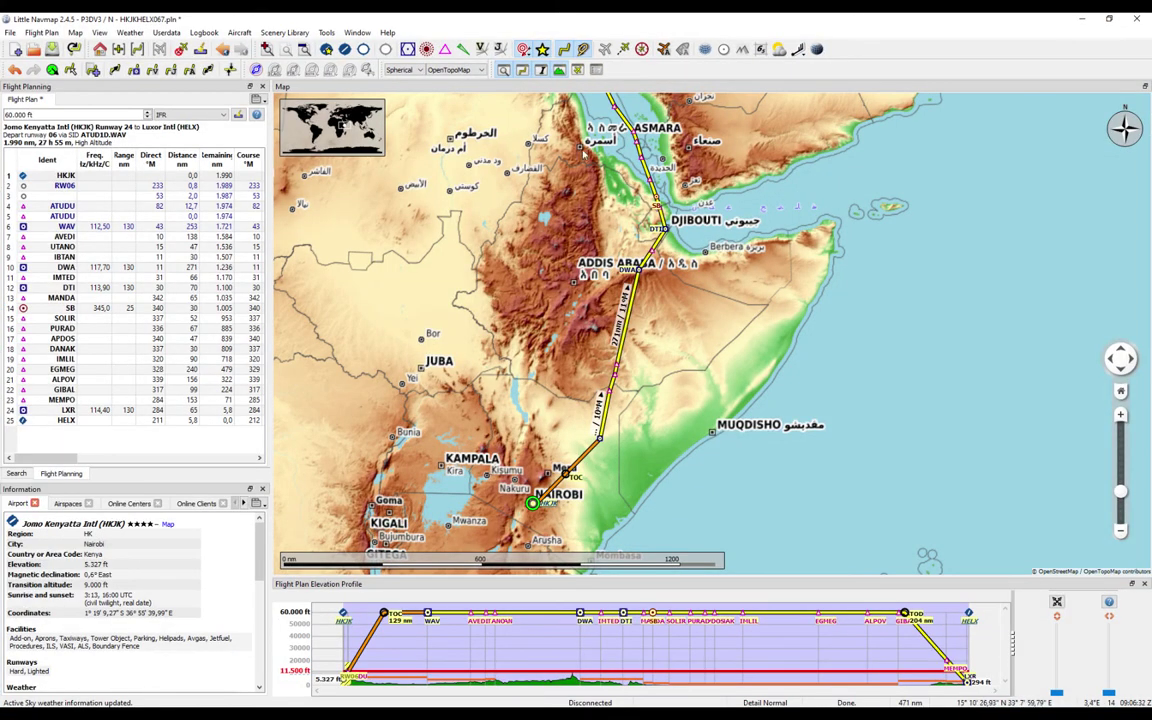
{"action": "left_click", "coordinate": [1079, 20]}
{"action": "left_click_drag", "start_coordinate": [516, 548], "coordinate": [475, 360]}
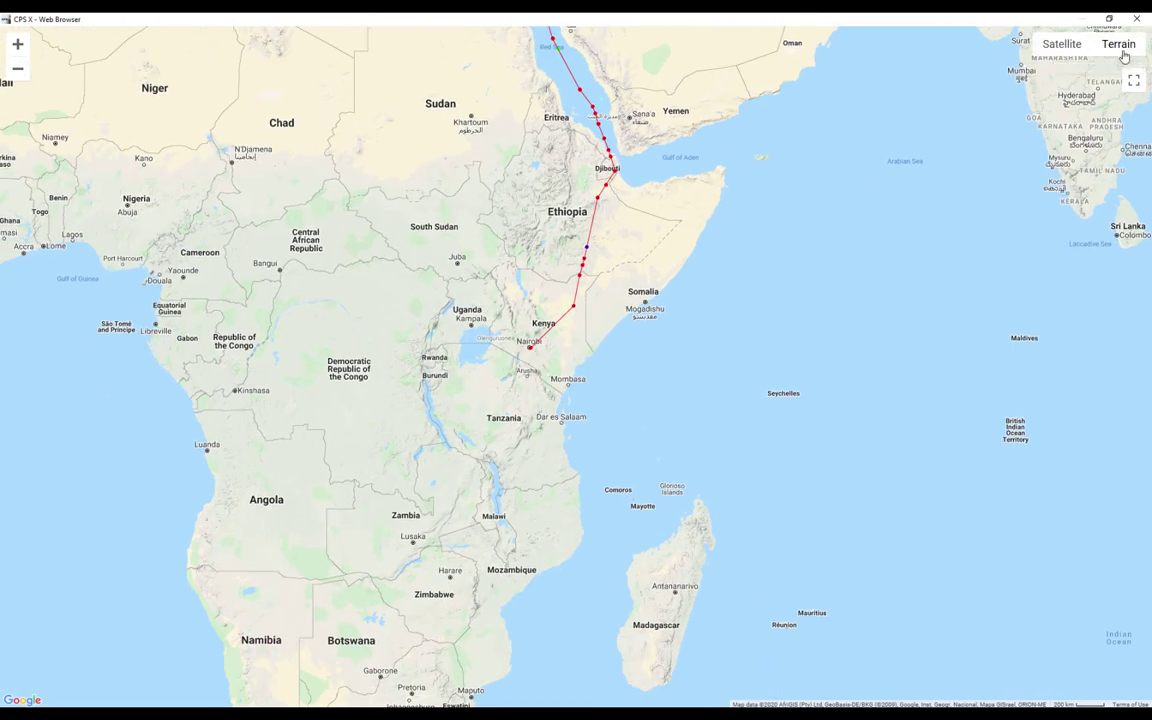
{"action": "scroll", "coordinate": [529, 355], "scroll_direction": "up", "scroll_amount": 3}
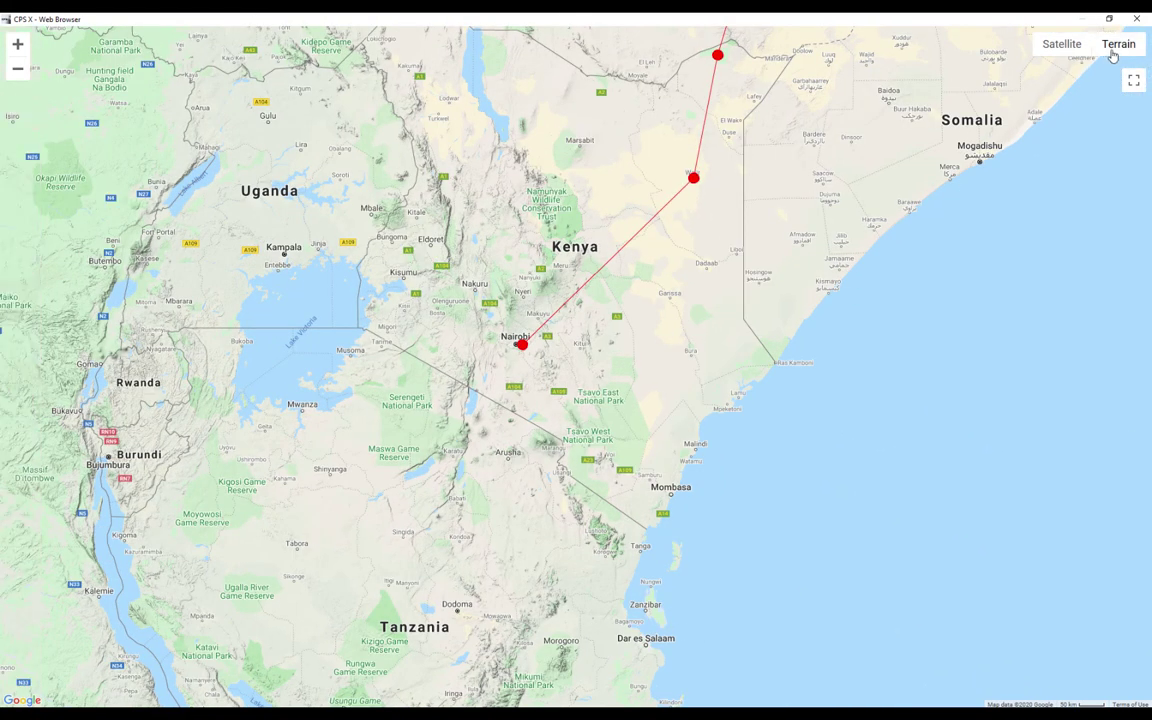
{"action": "left_click", "coordinate": [1061, 44]}
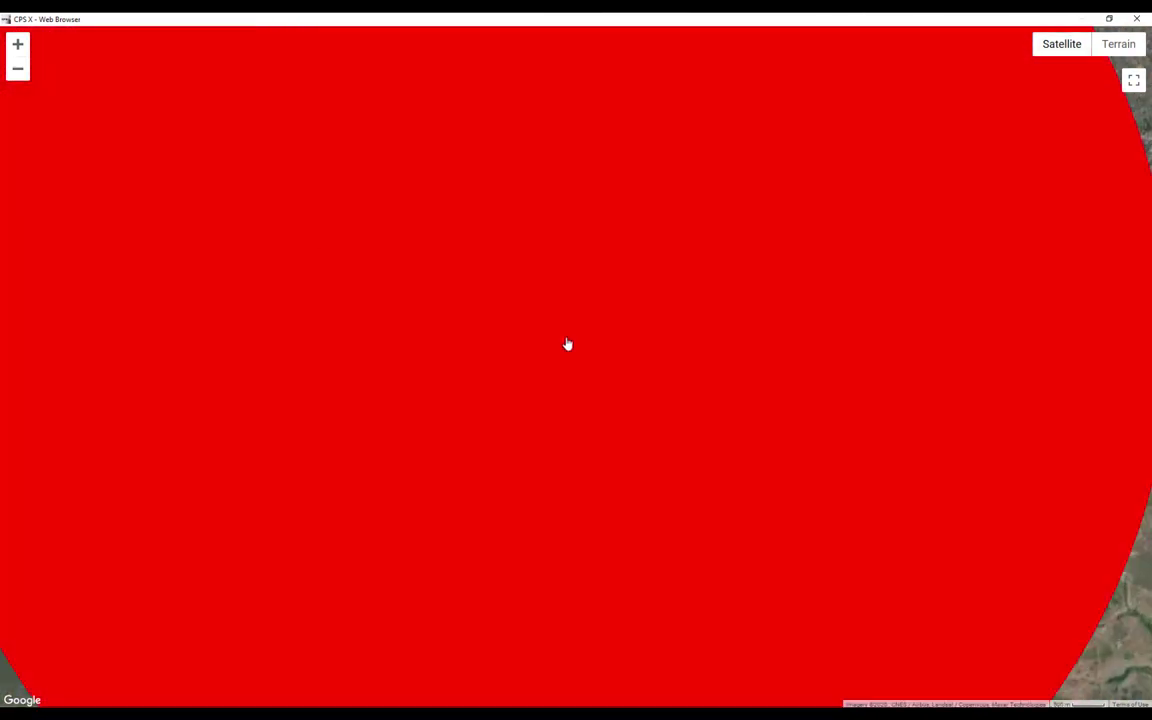
{"action": "scroll", "coordinate": [566, 344], "scroll_direction": "down", "scroll_amount": 1}
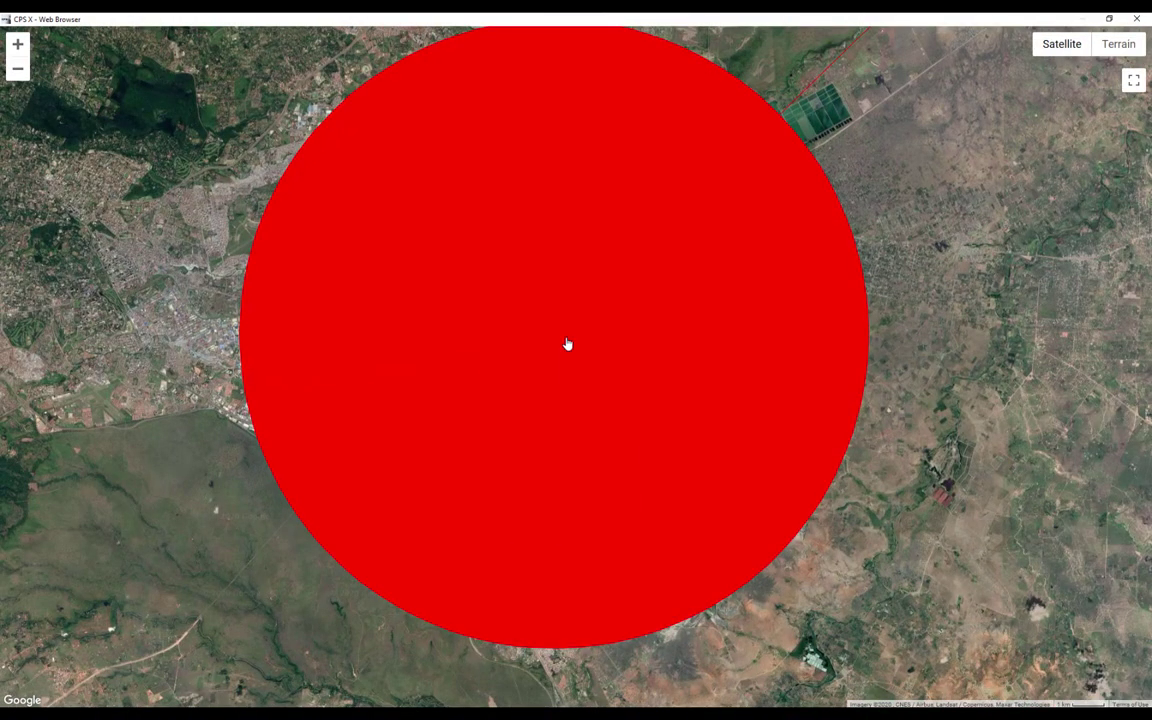
{"action": "scroll", "coordinate": [566, 344], "scroll_direction": "down", "scroll_amount": 1}
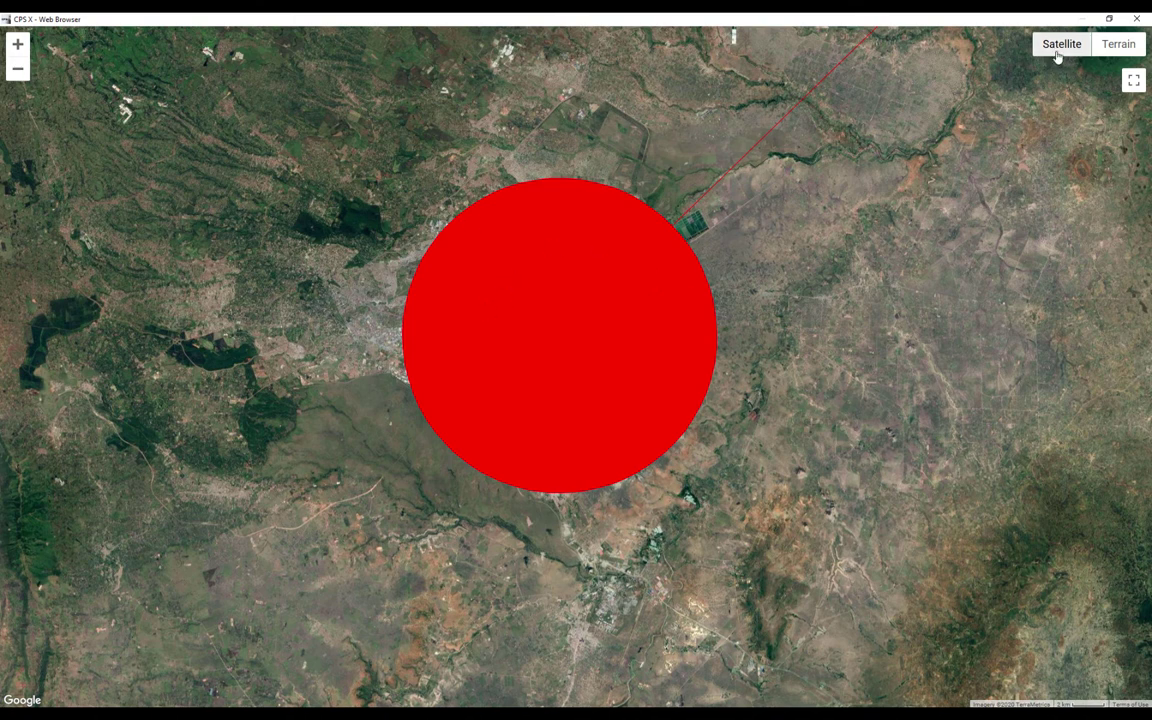
{"action": "left_click", "coordinate": [1117, 44]}
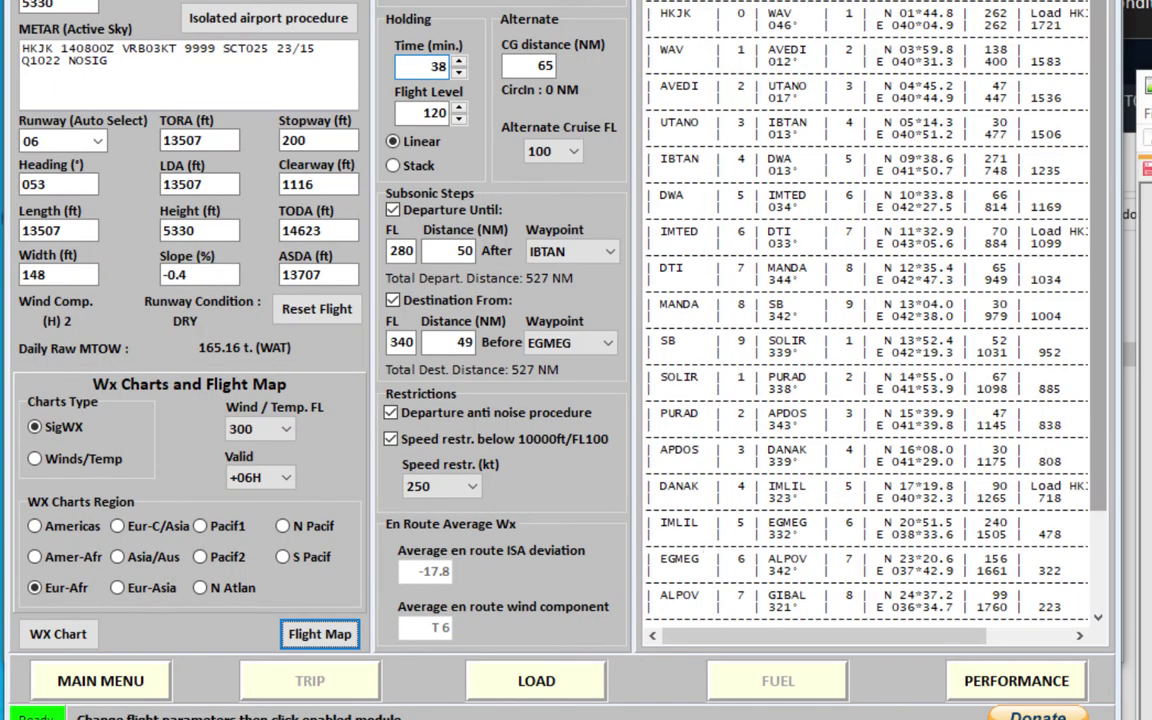
Run through the load, fuel and performance modules and export the flight to Concorde X again, acknowledging the notices
{"action": "left_click", "coordinate": [536, 680]}
{"action": "left_click", "coordinate": [778, 680]}
{"action": "left_click", "coordinate": [1030, 694]}
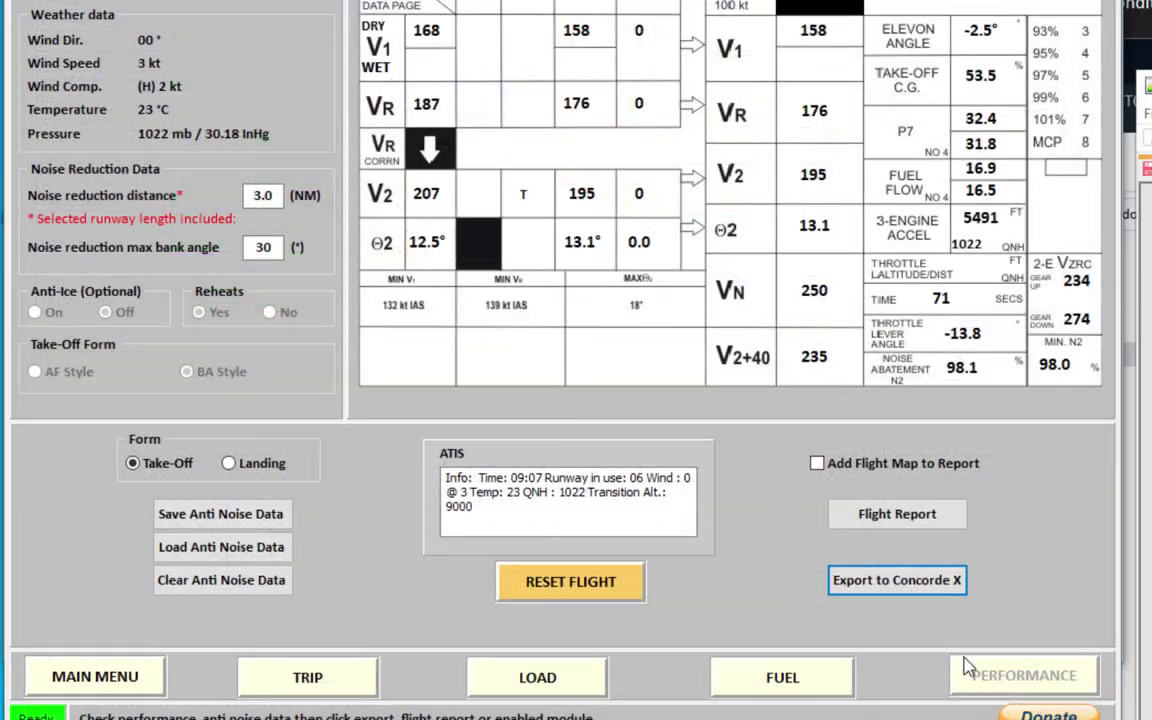
{"action": "left_click", "coordinate": [907, 592]}
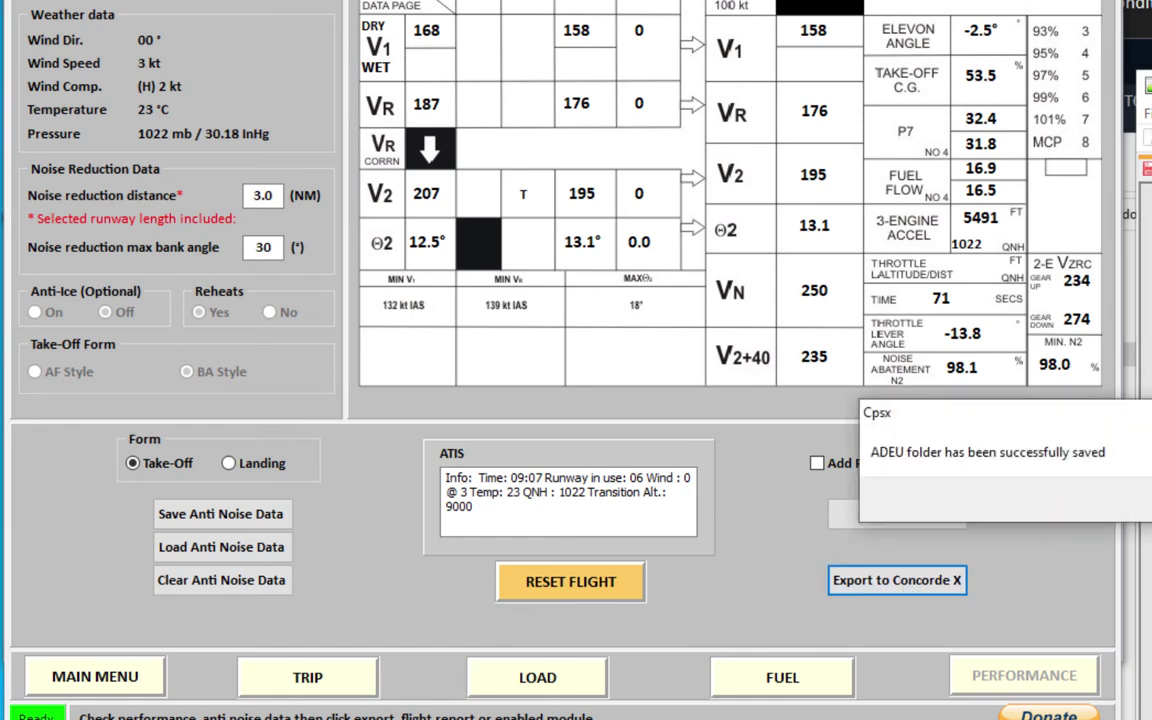
{"action": "key", "text": "Return"}
{"action": "key", "text": "Return"}
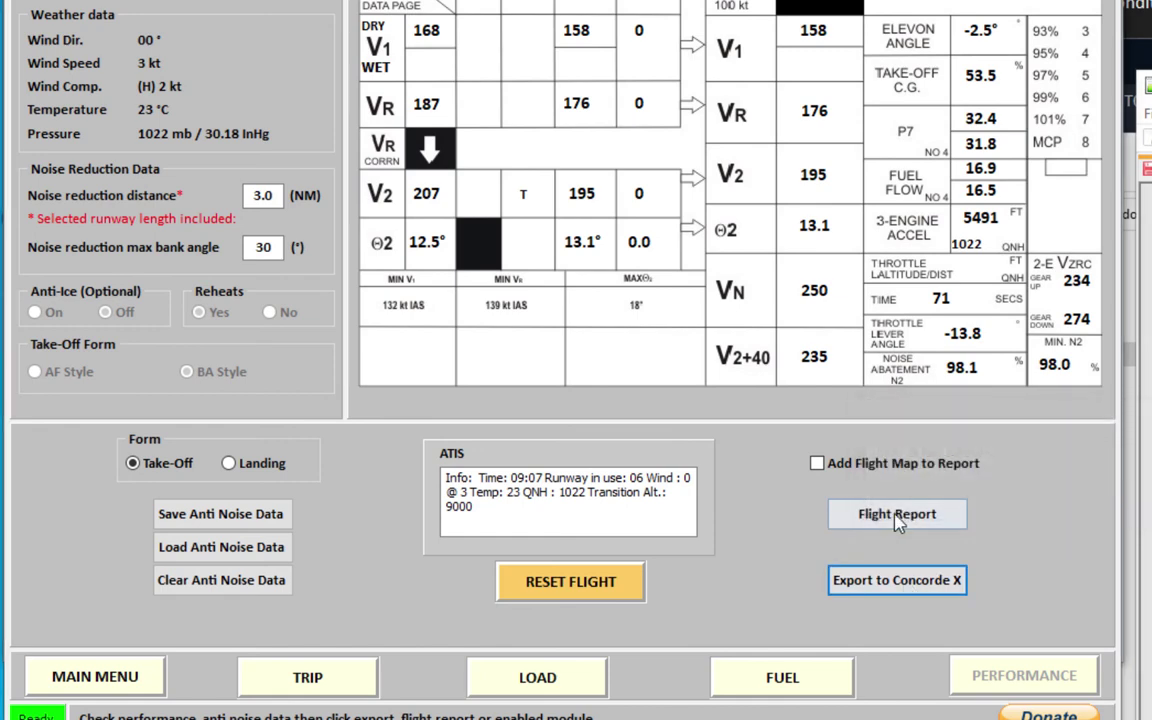
Generate the flight report and choose CPS-X.pdf in Downloads as the file name for saving it
{"action": "left_click", "coordinate": [879, 523]}
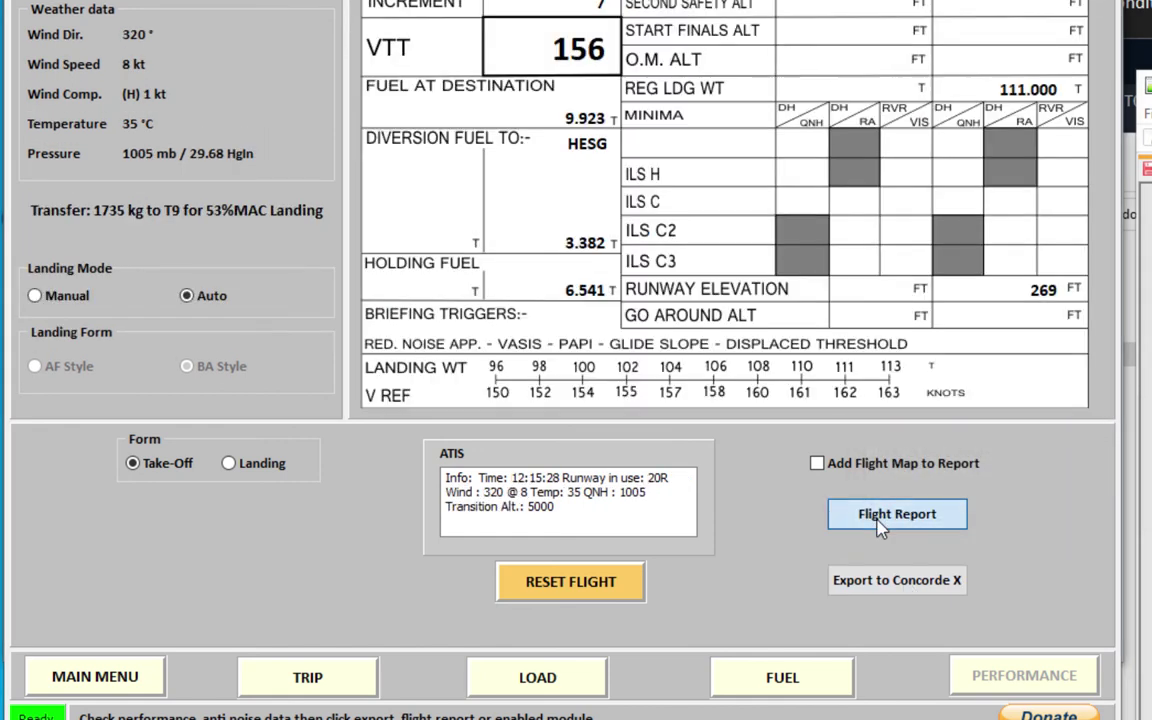
{"action": "left_click_drag", "start_coordinate": [1005, 196], "coordinate": [699, 554]}
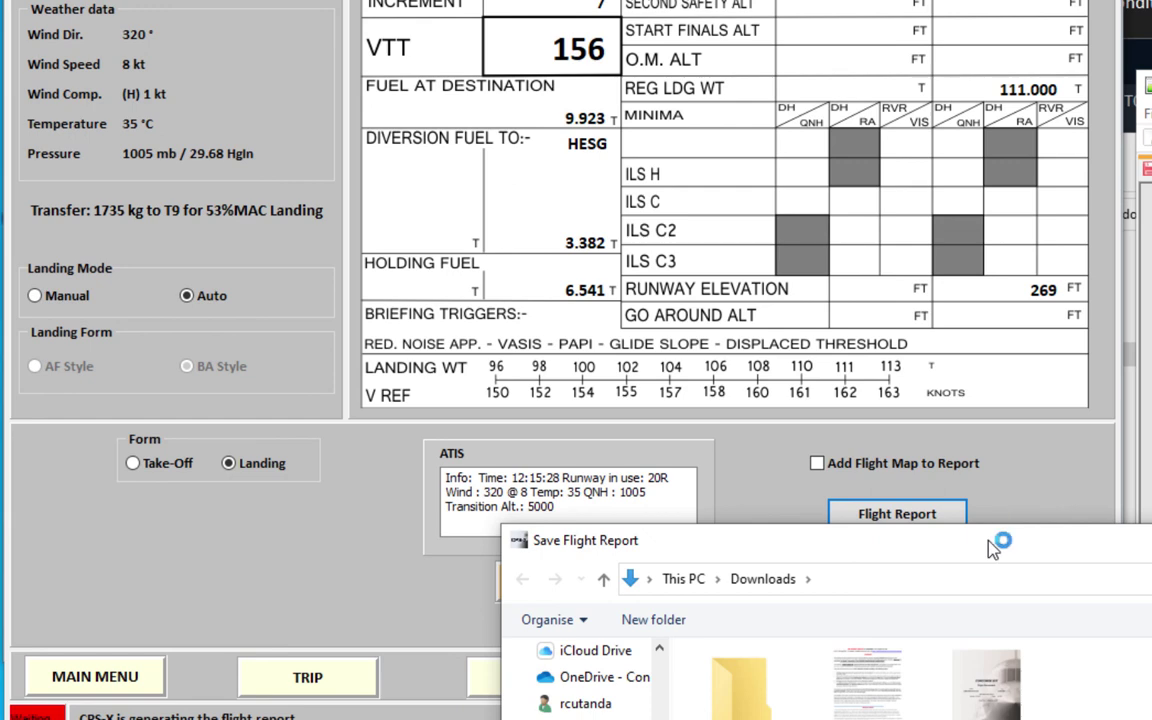
{"action": "left_click_drag", "start_coordinate": [985, 556], "coordinate": [923, 203]}
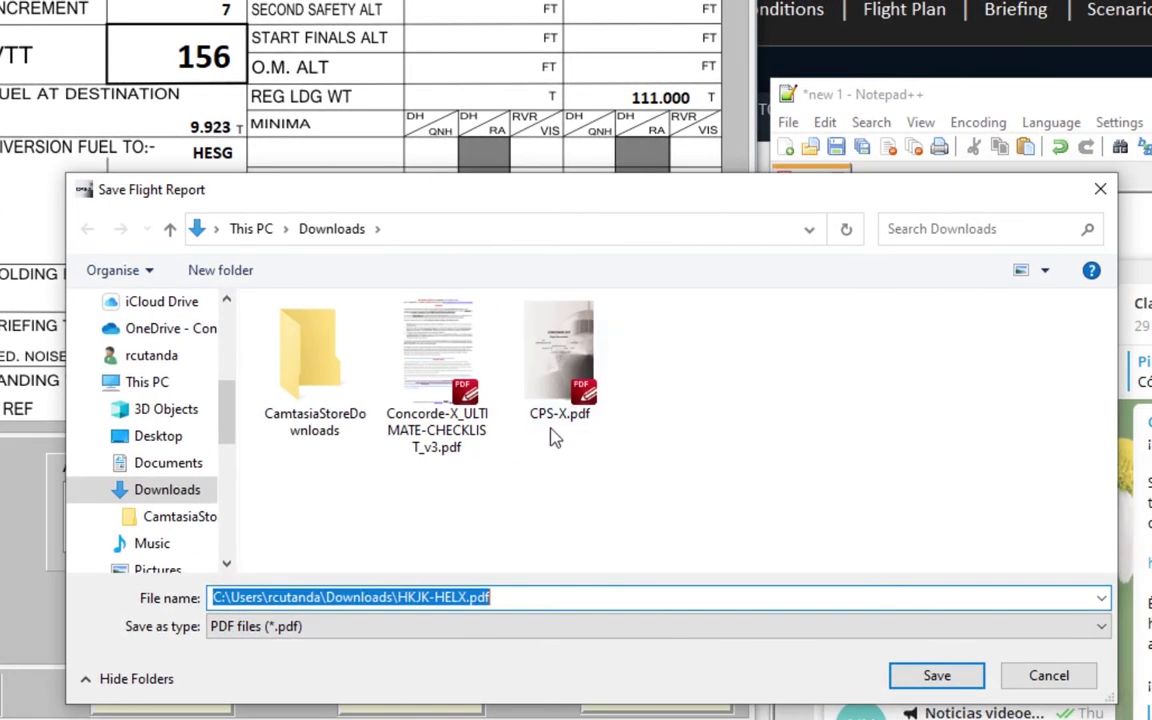
{"action": "left_click", "coordinate": [399, 597]}
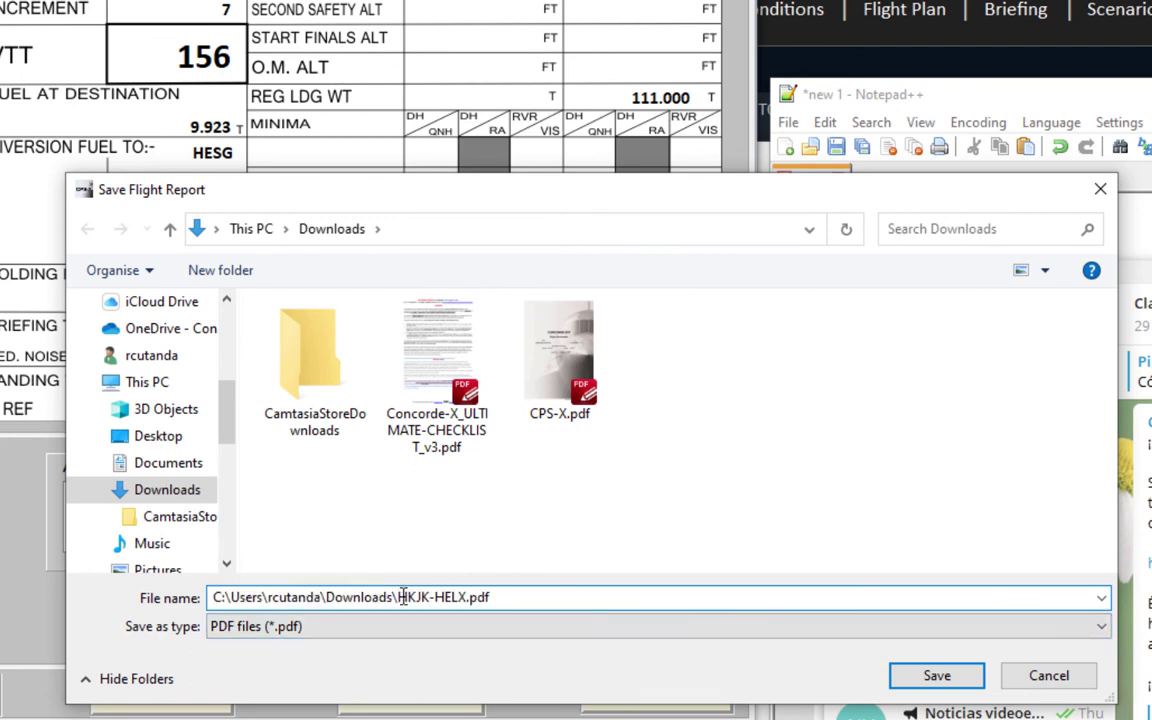
{"action": "left_click_drag", "start_coordinate": [399, 597], "coordinate": [467, 597]}
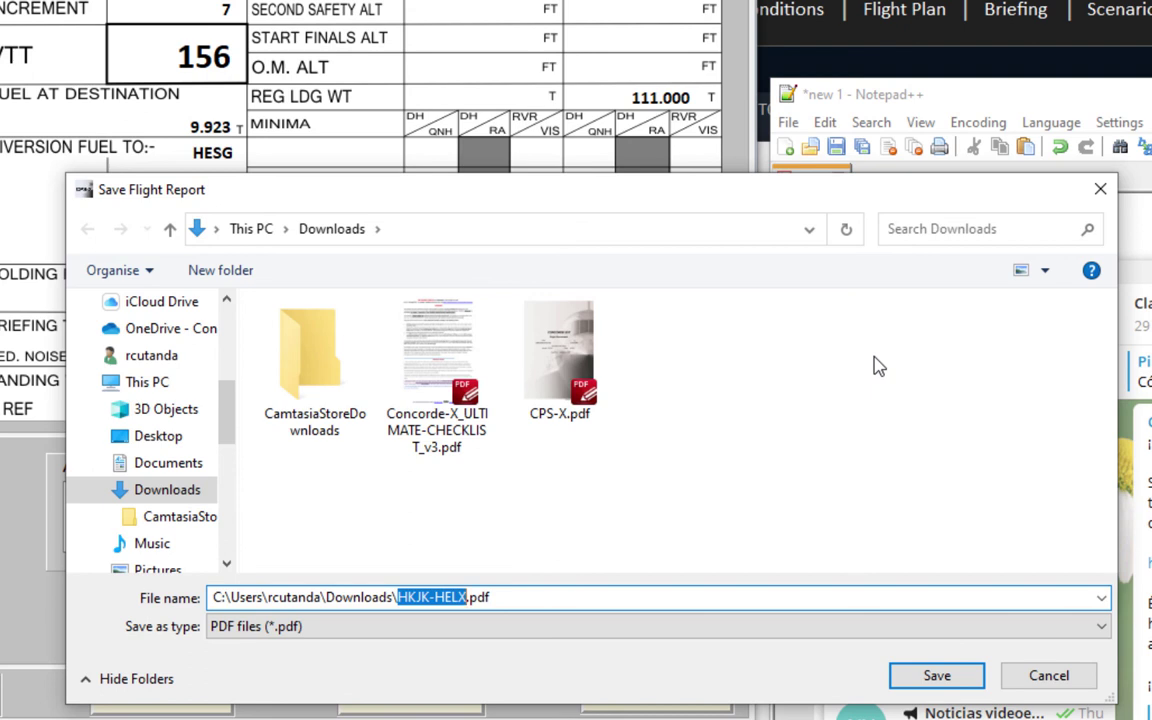
{"action": "left_click", "coordinate": [522, 322]}
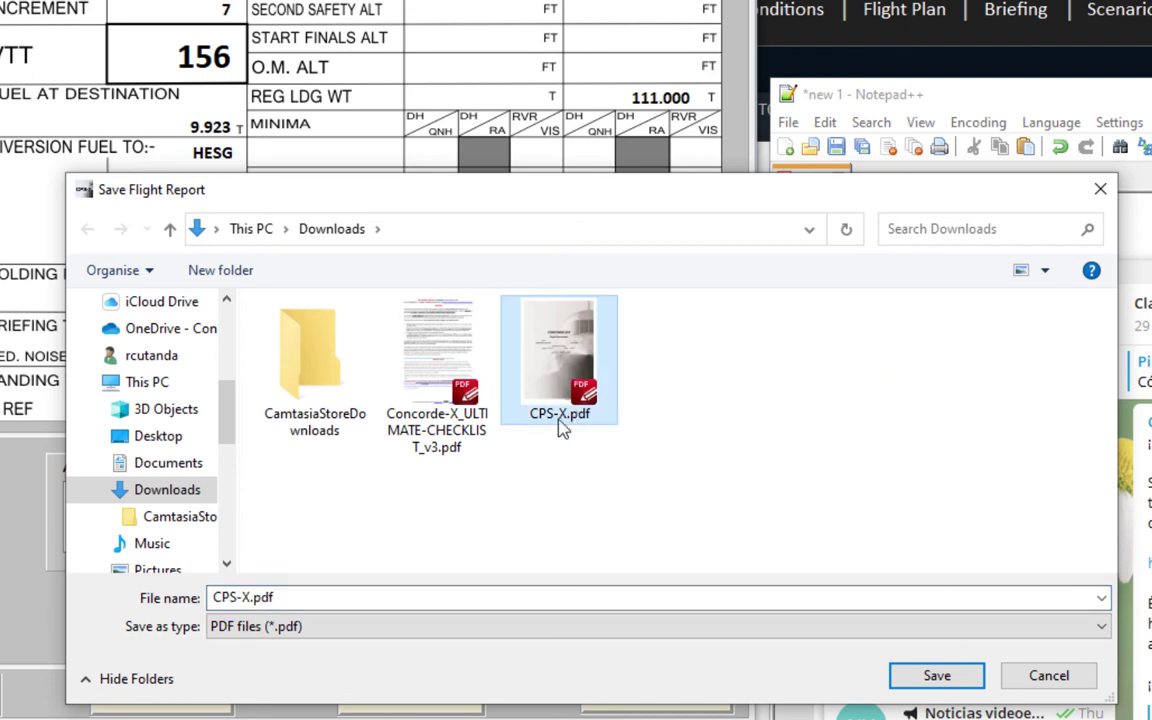